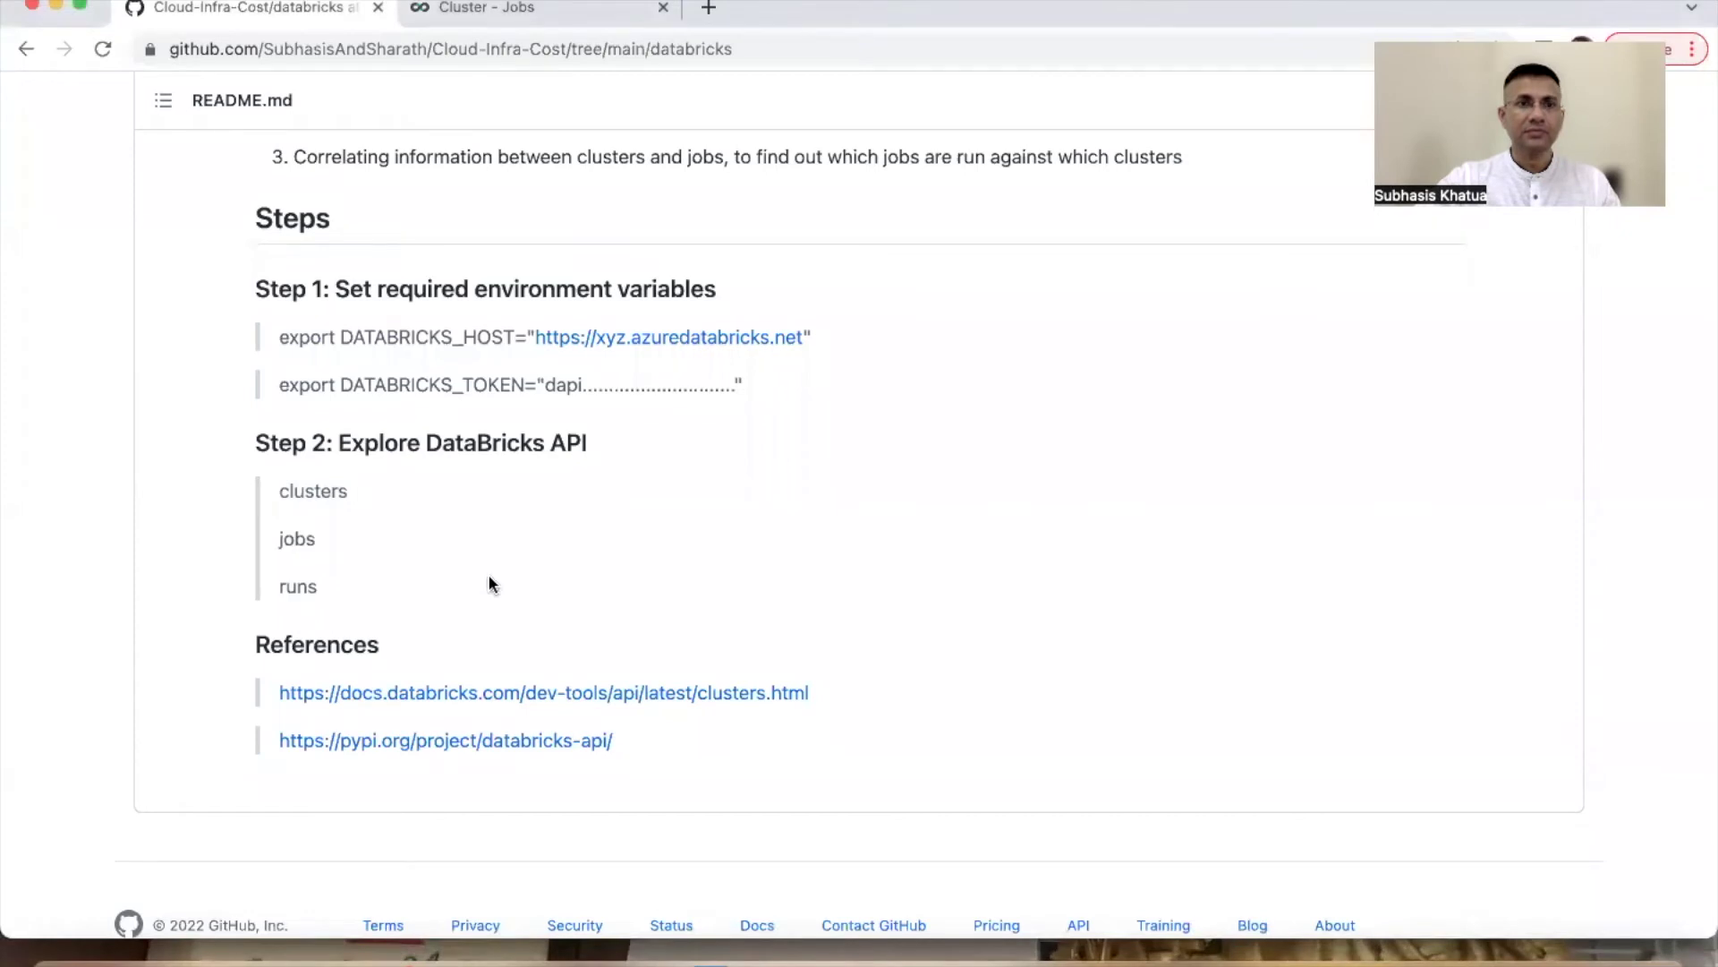
Step: Open the ch2 folder in the databricks directory and review the objectives in its README
scroll(909, 524, up, 20)
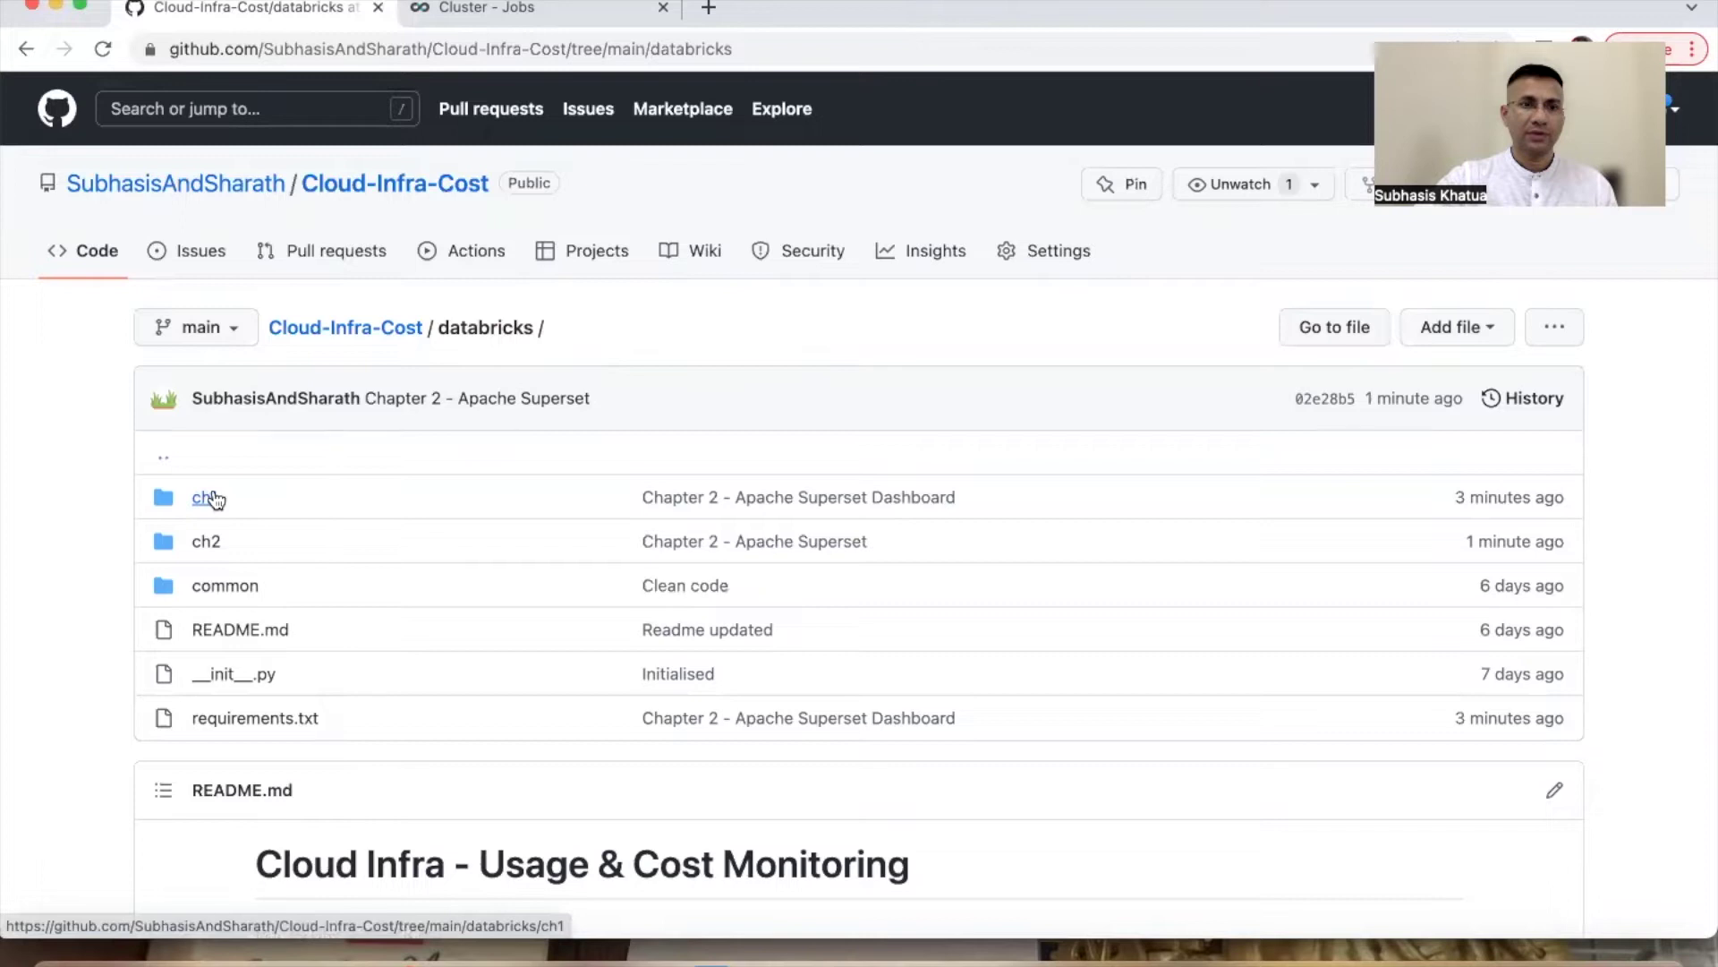
click(206, 543)
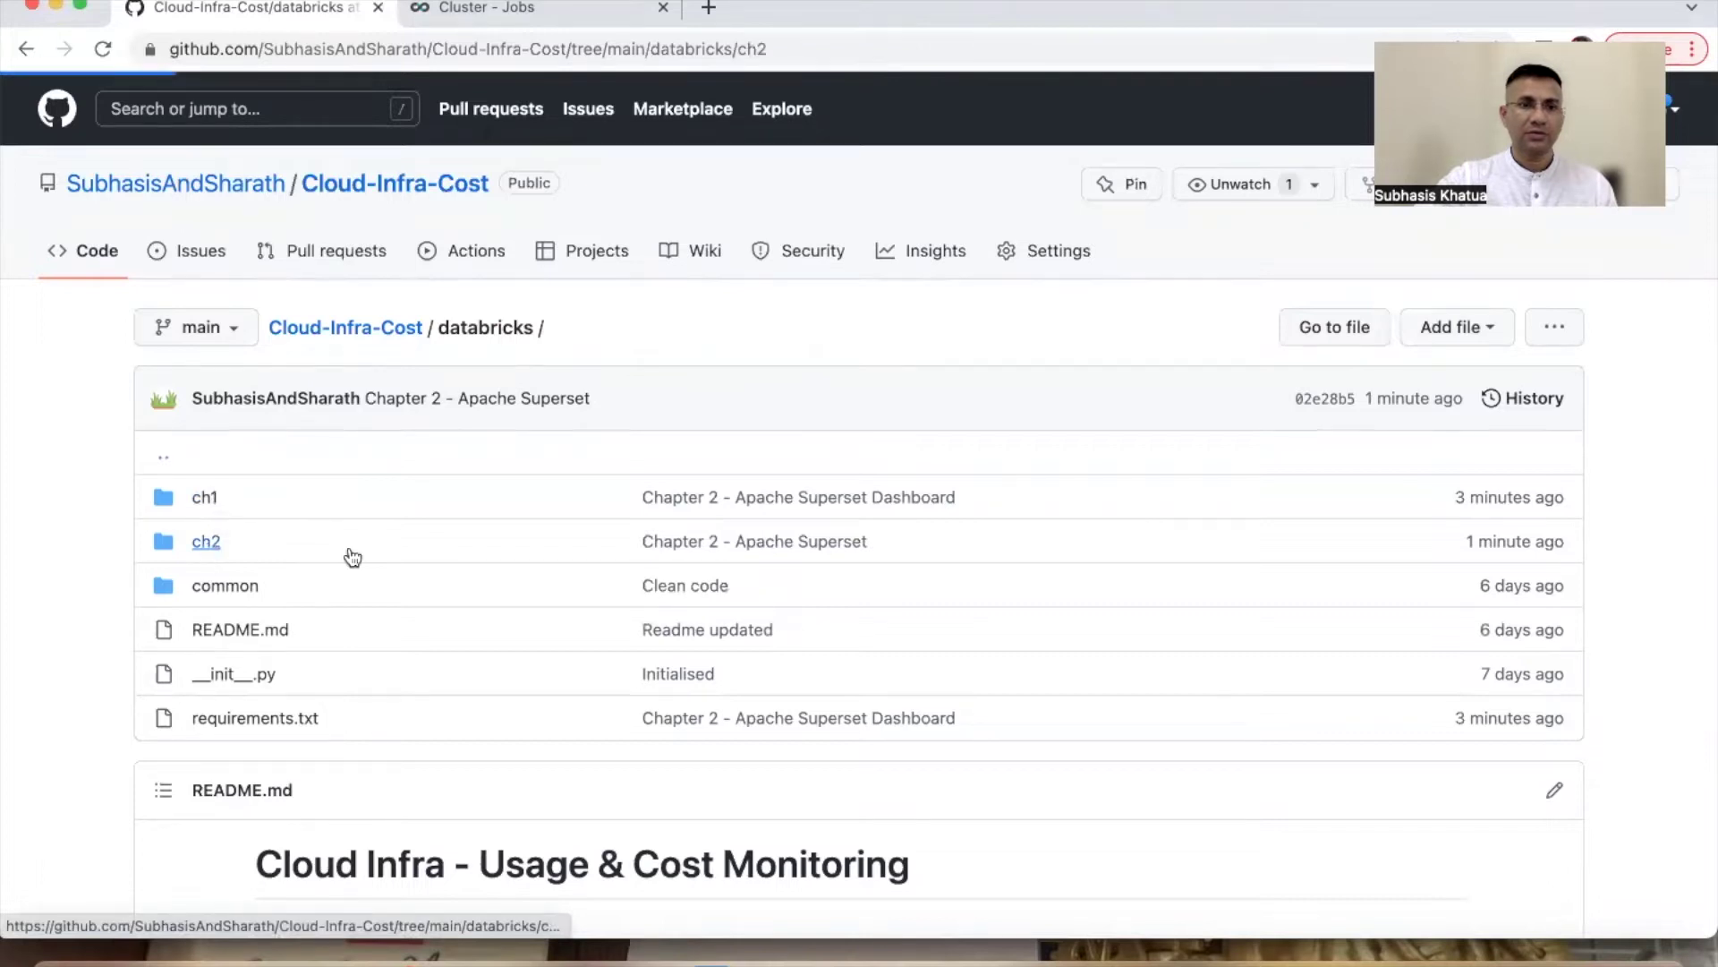
scroll(523, 576, down, 5)
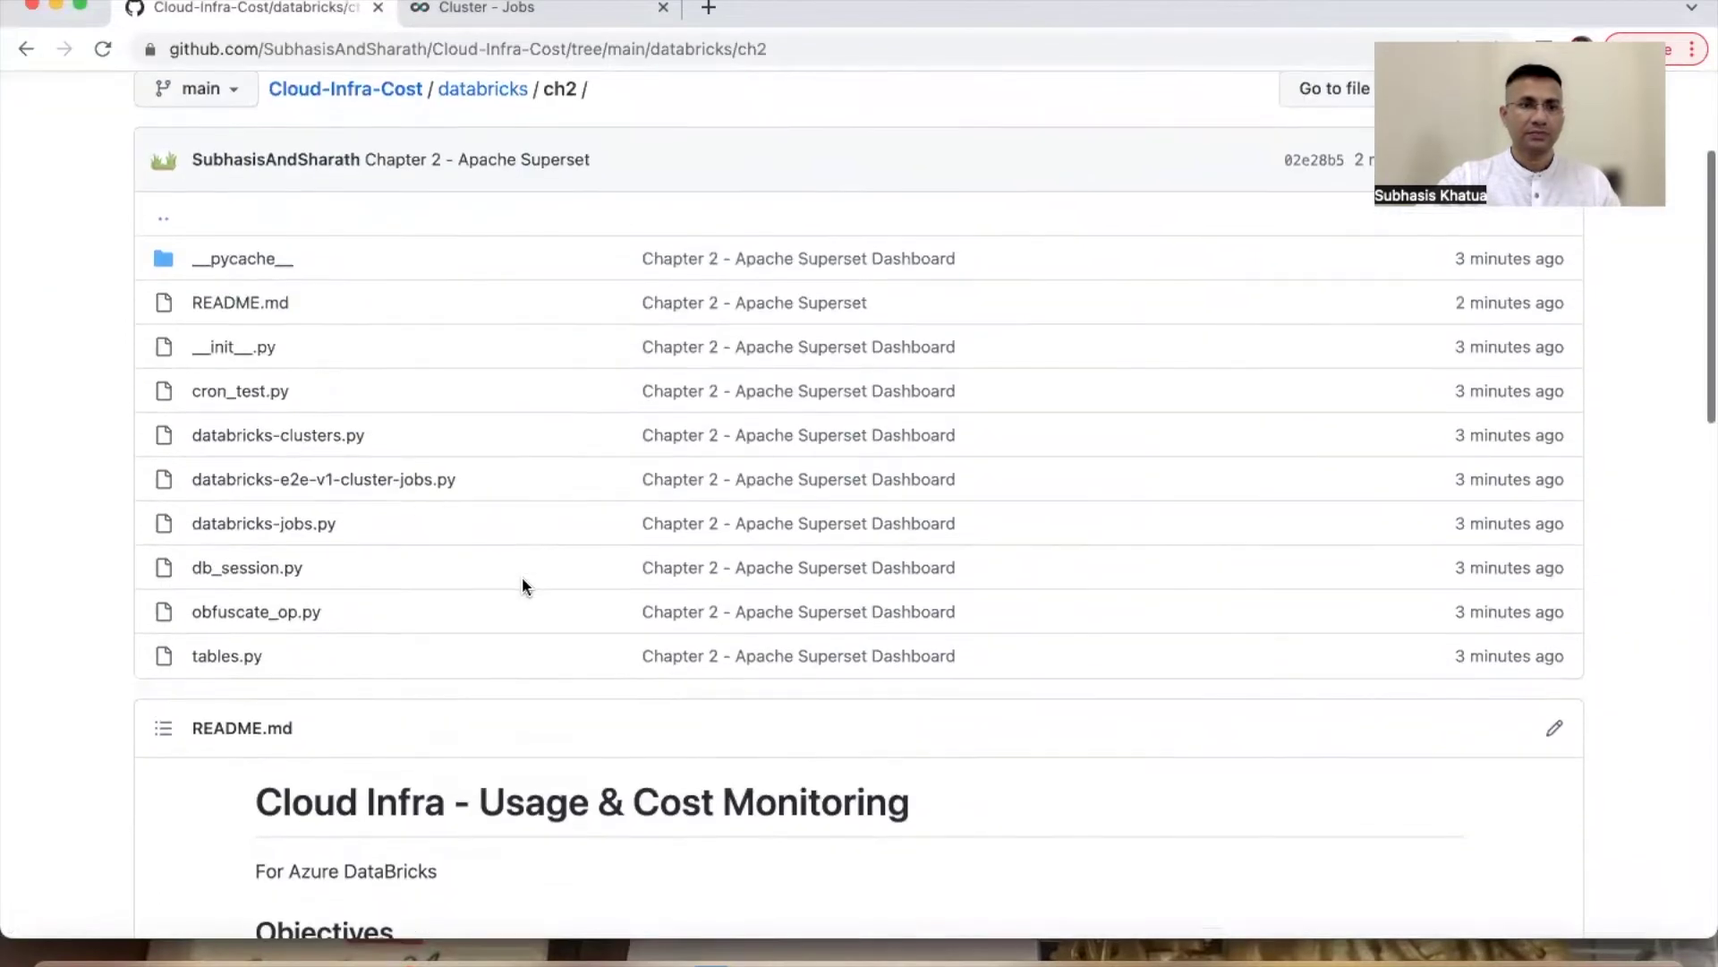
scroll(525, 565, down, 3)
scroll(525, 560, down, 3)
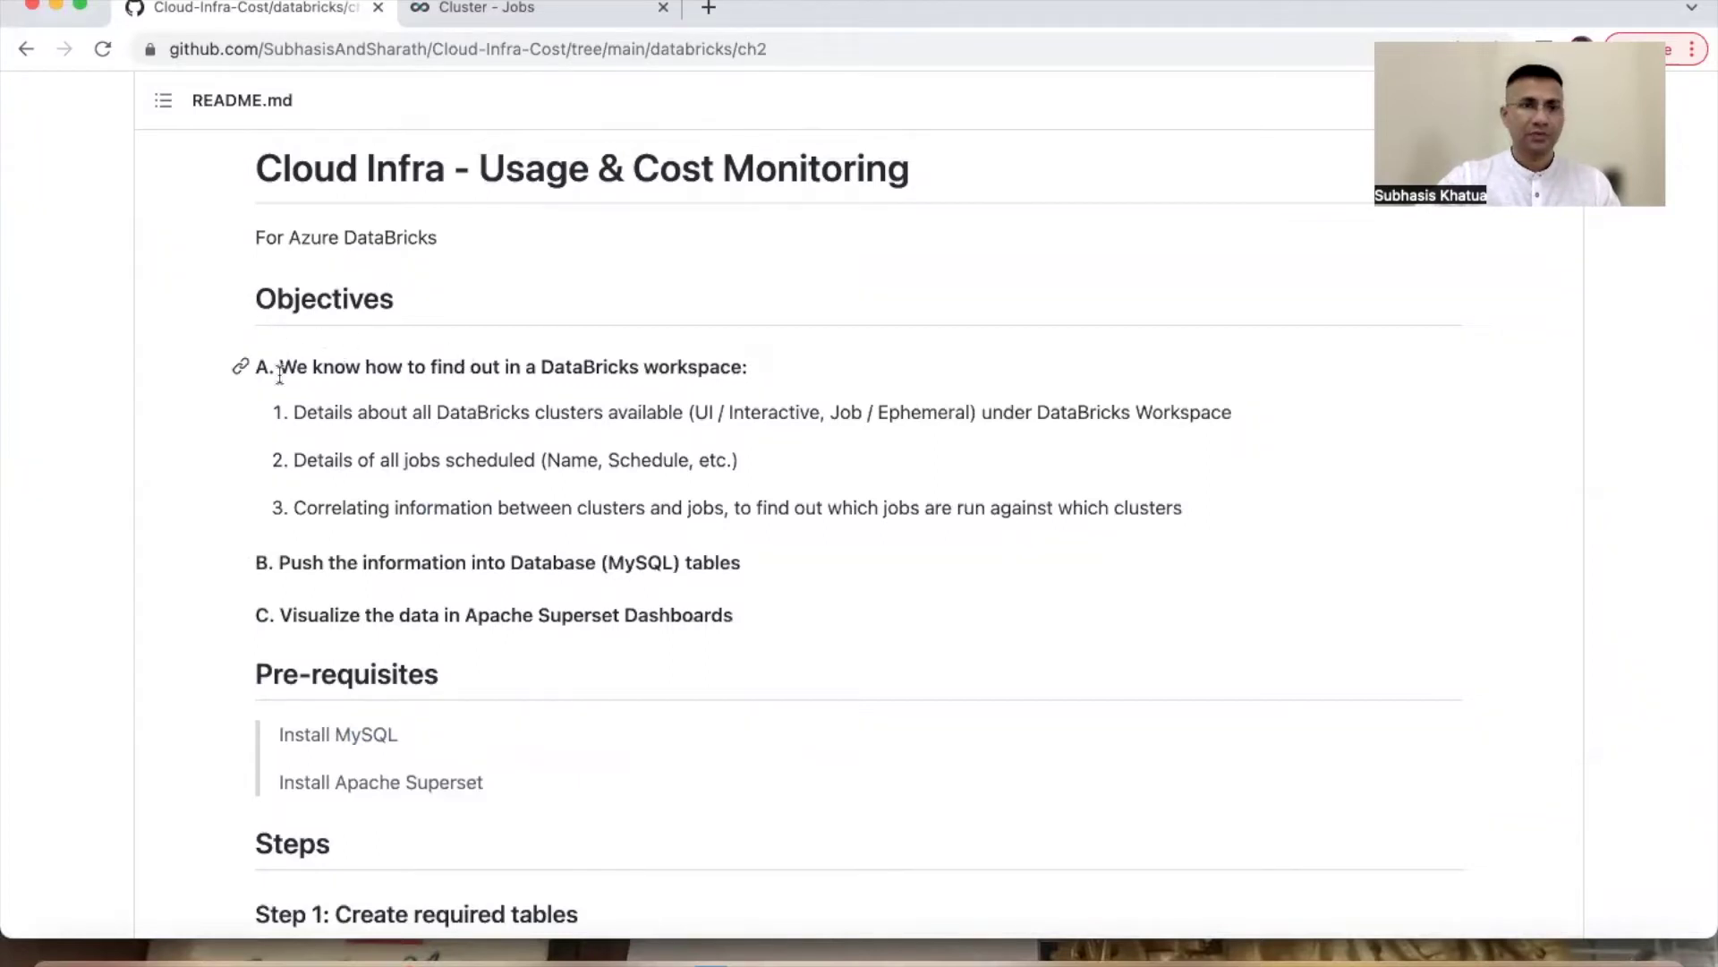
drag(280, 372, 525, 370)
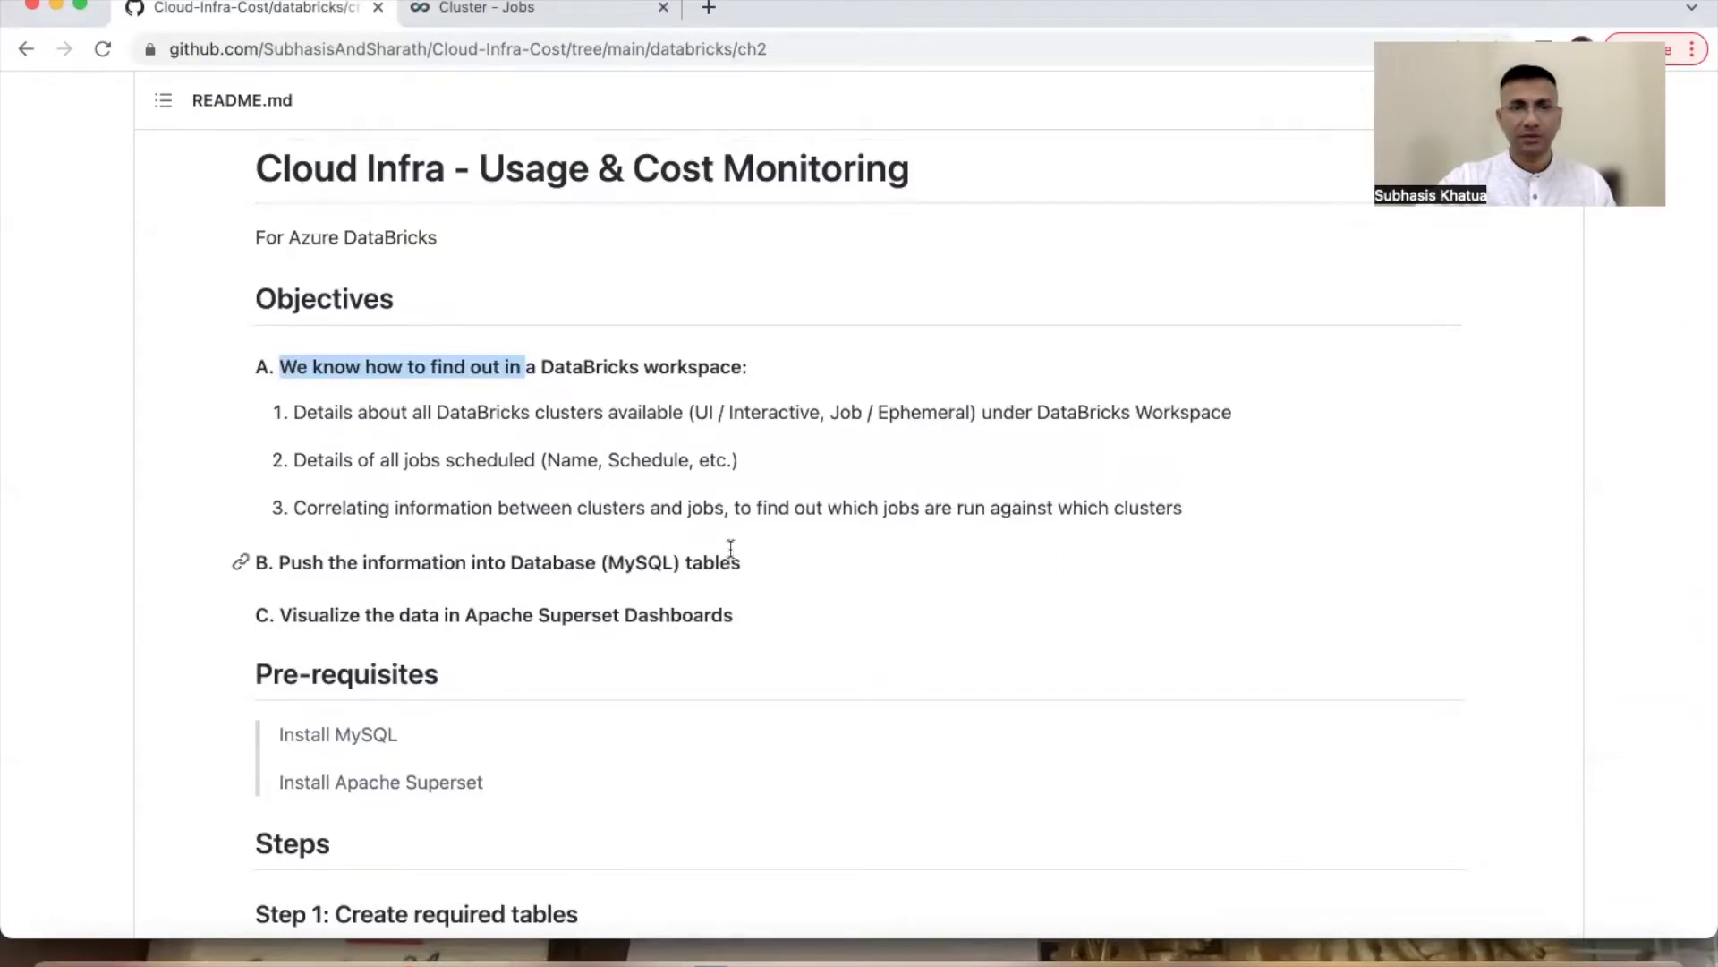
Step: Read through the ch2 README's pre-requisites, setup steps and reference links
scroll(559, 516, down, 3)
scroll(558, 516, down, 2)
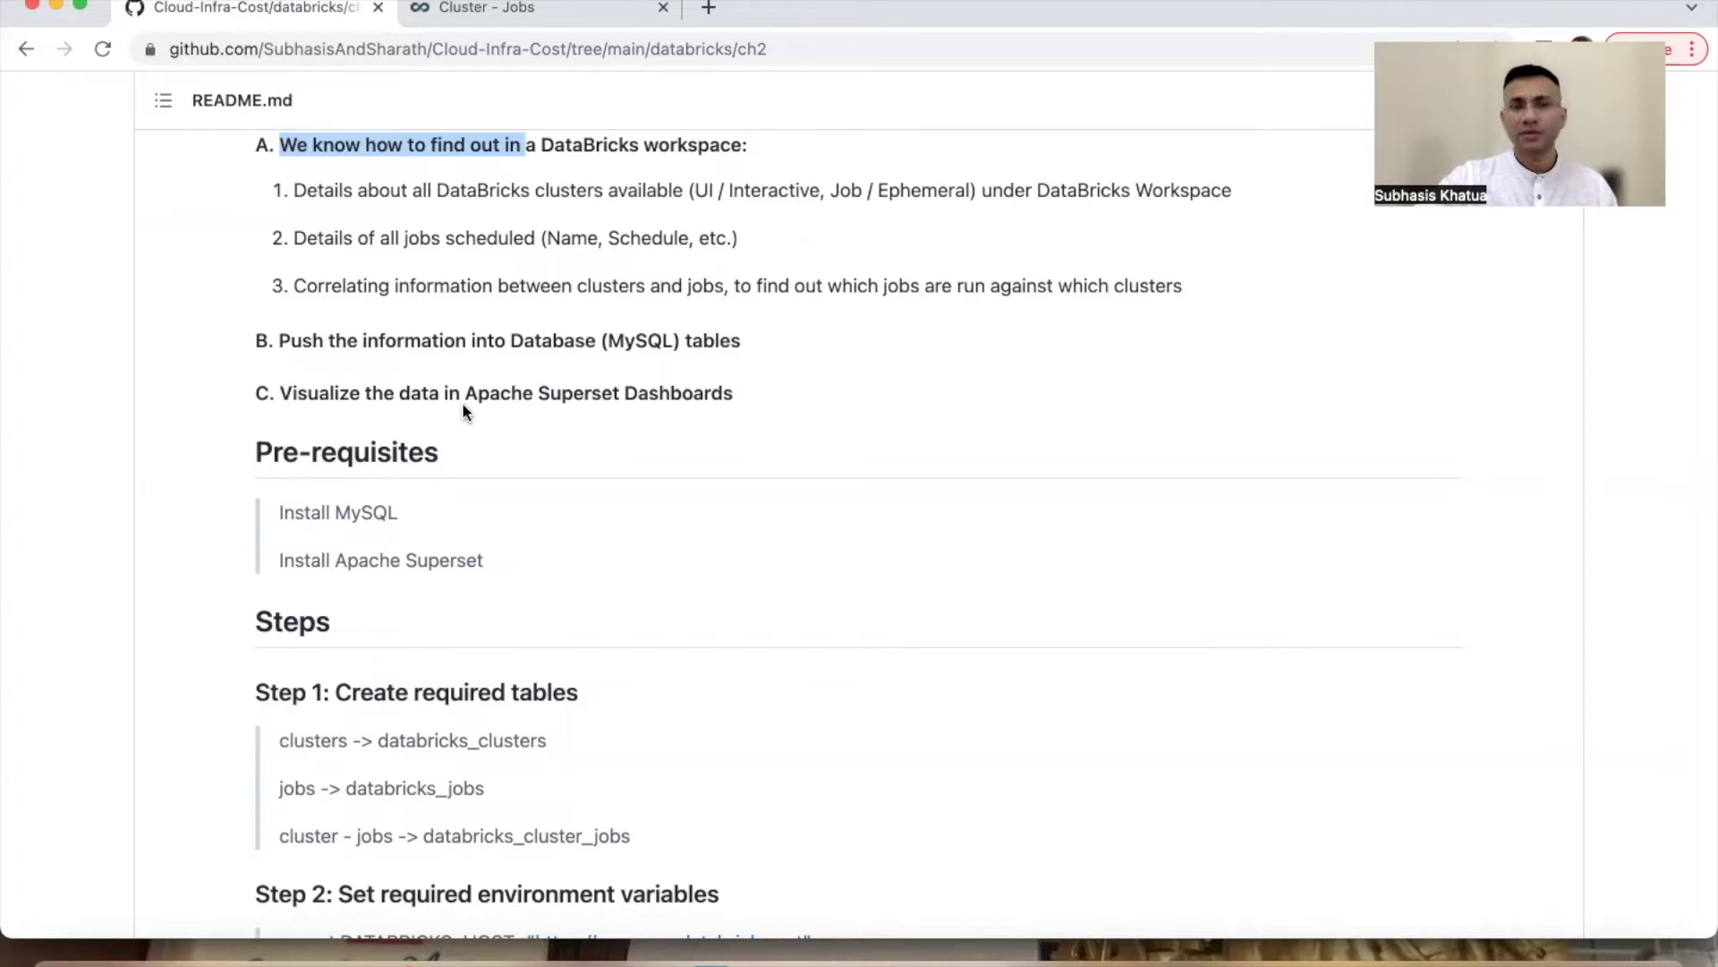
scroll(816, 412, down, 4)
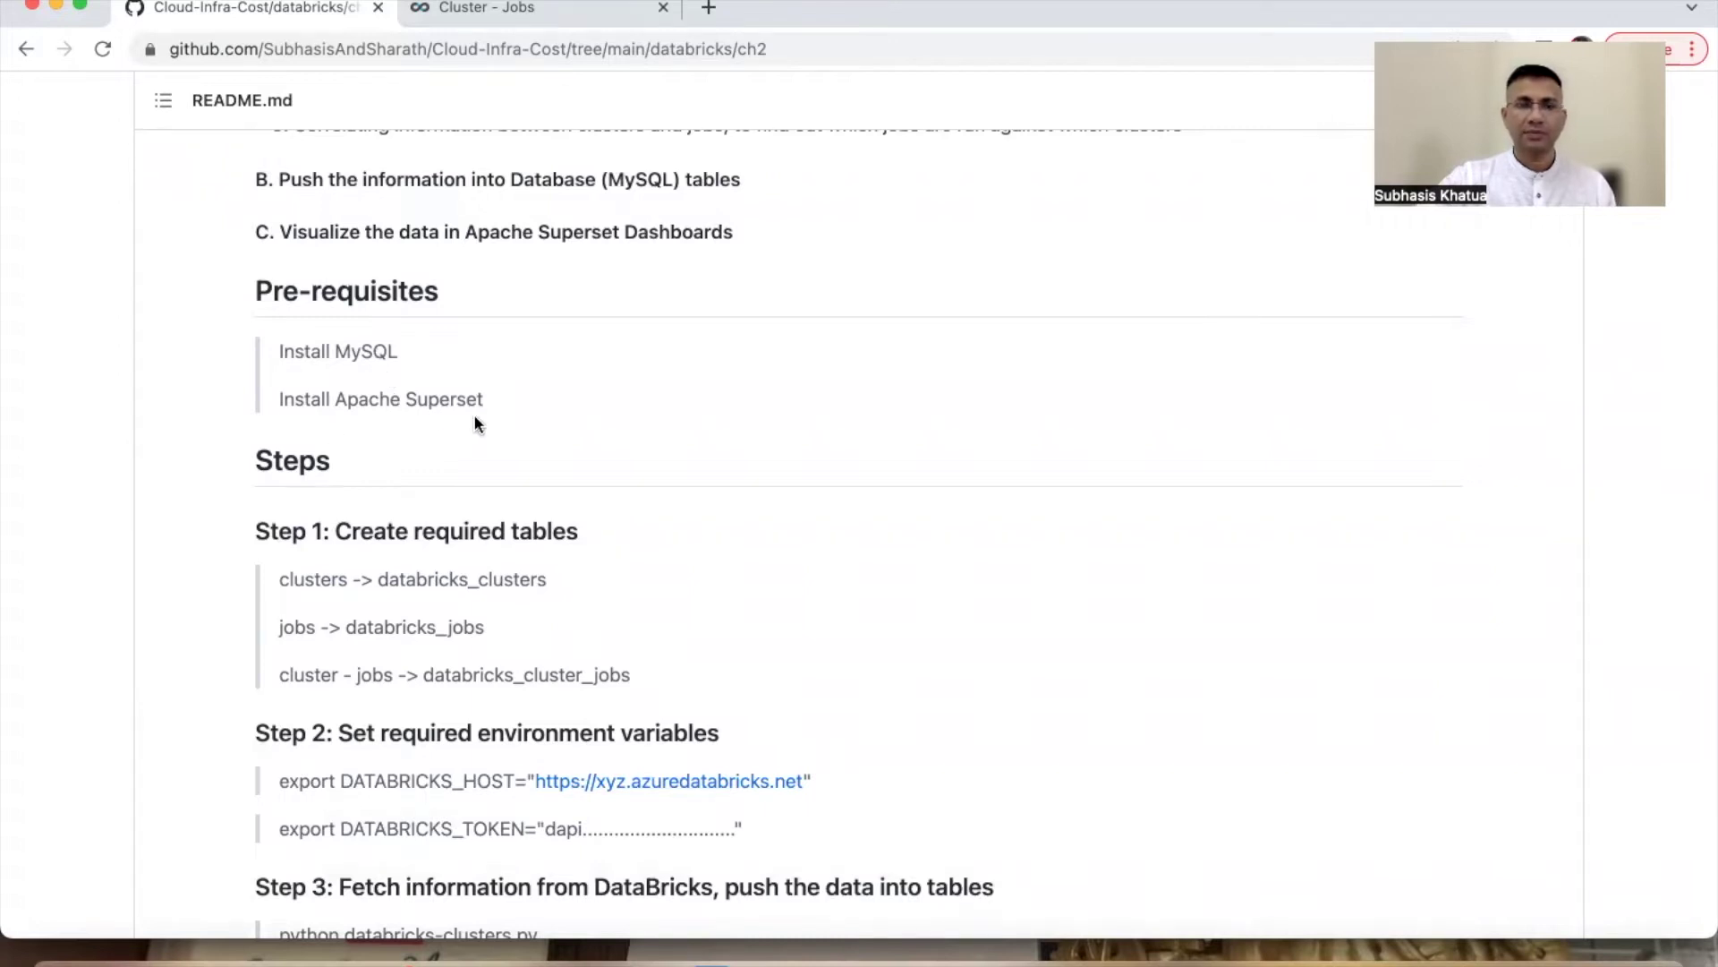
scroll(475, 420, down, 1)
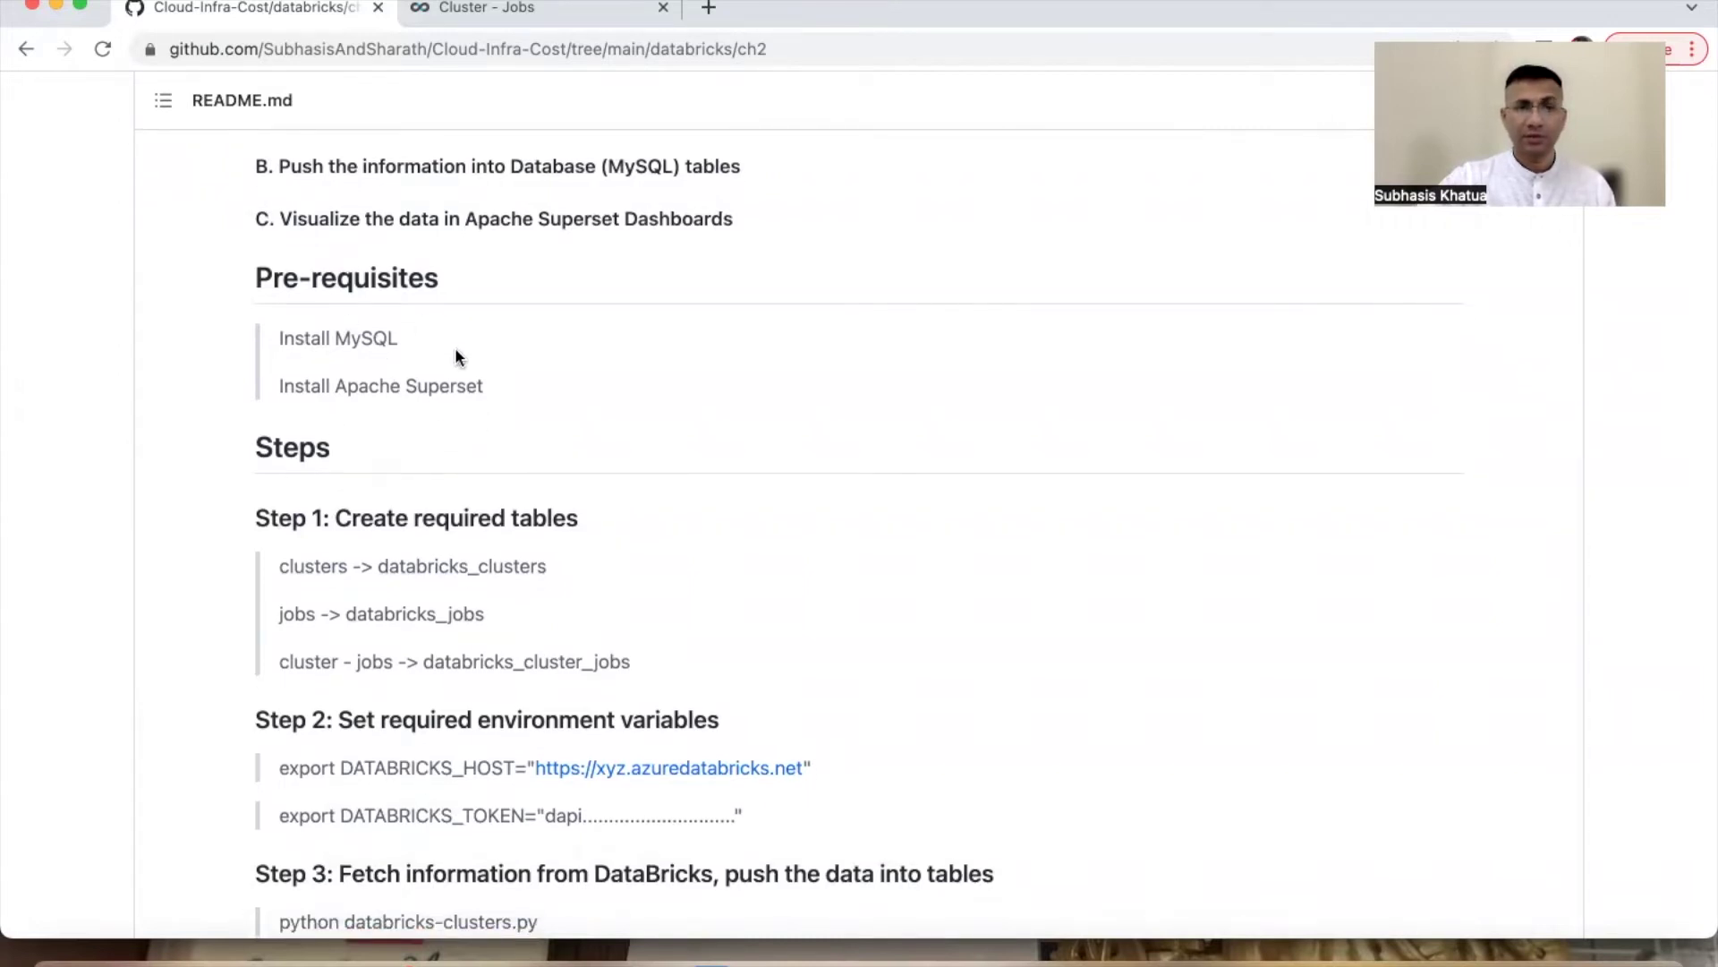
scroll(455, 356, down, 8)
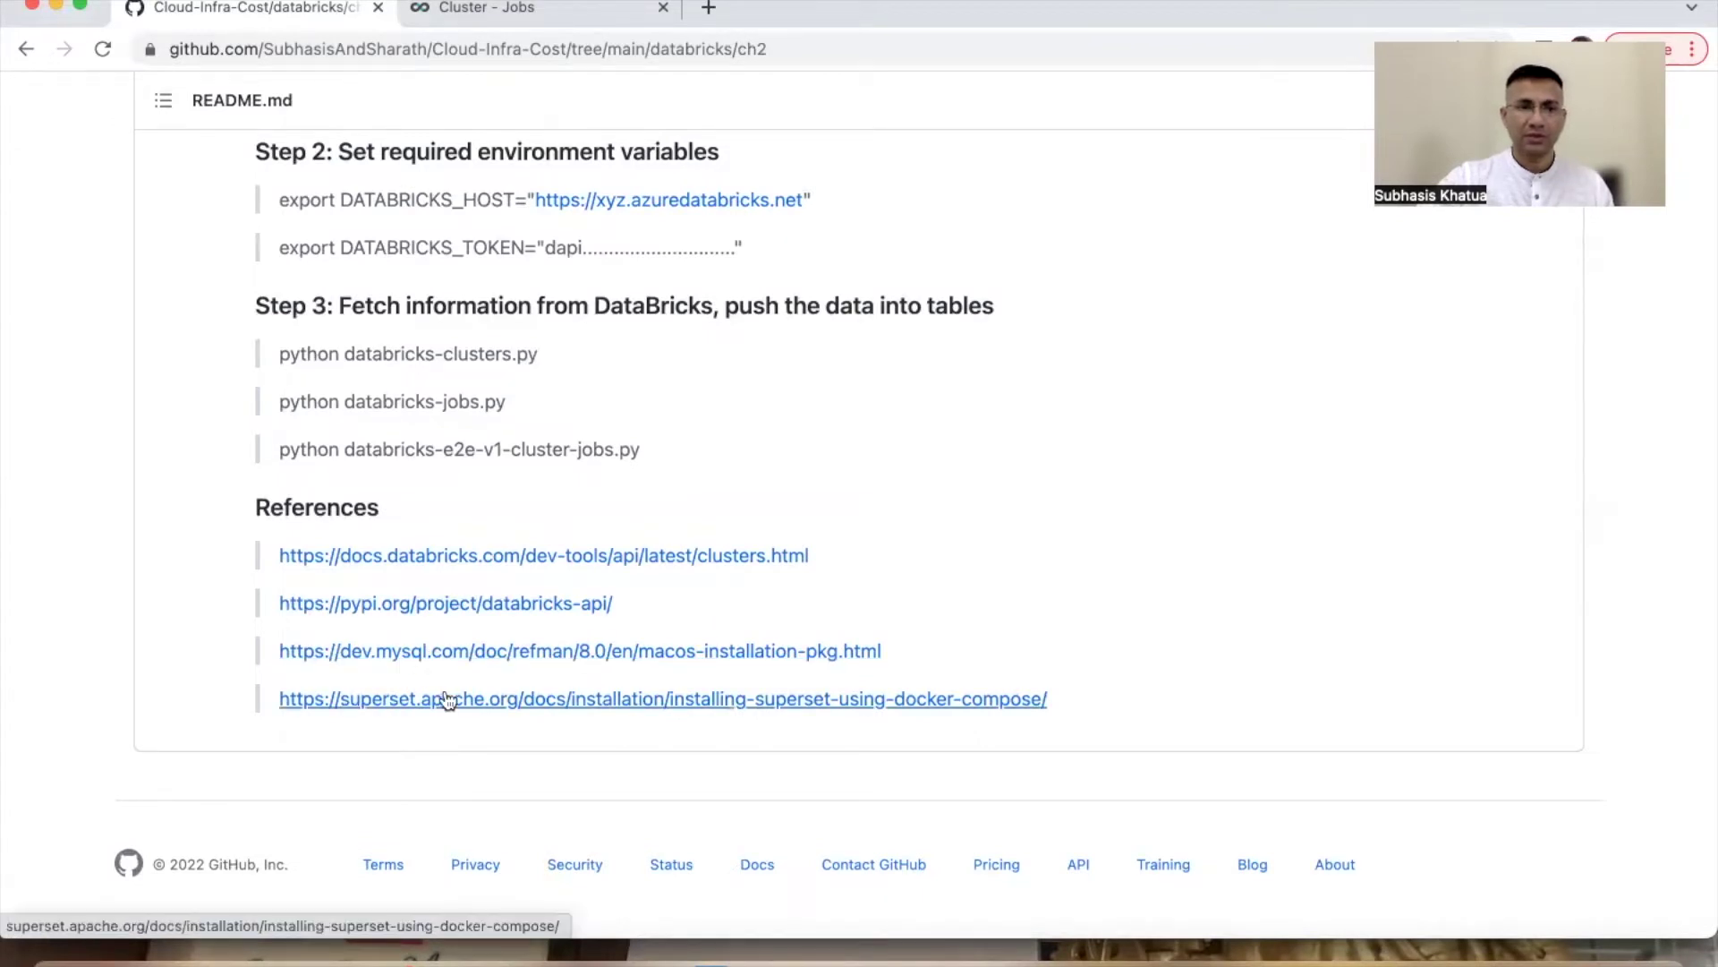
scroll(564, 299, up, 6)
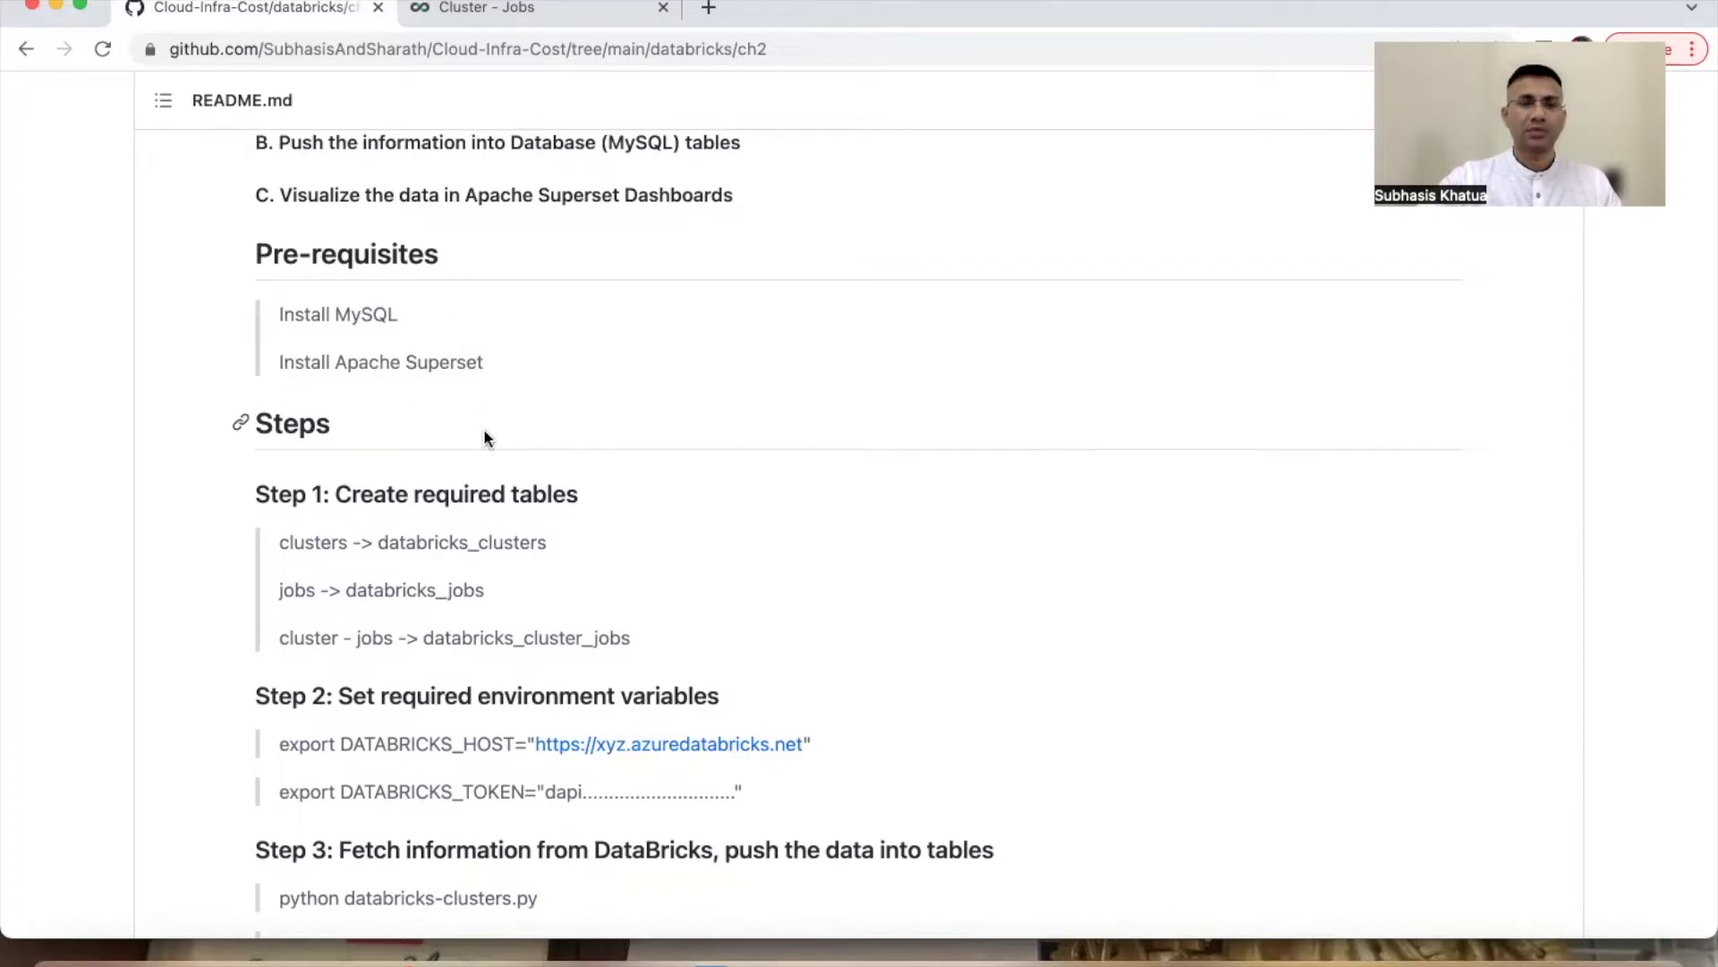
scroll(484, 432, down, 1)
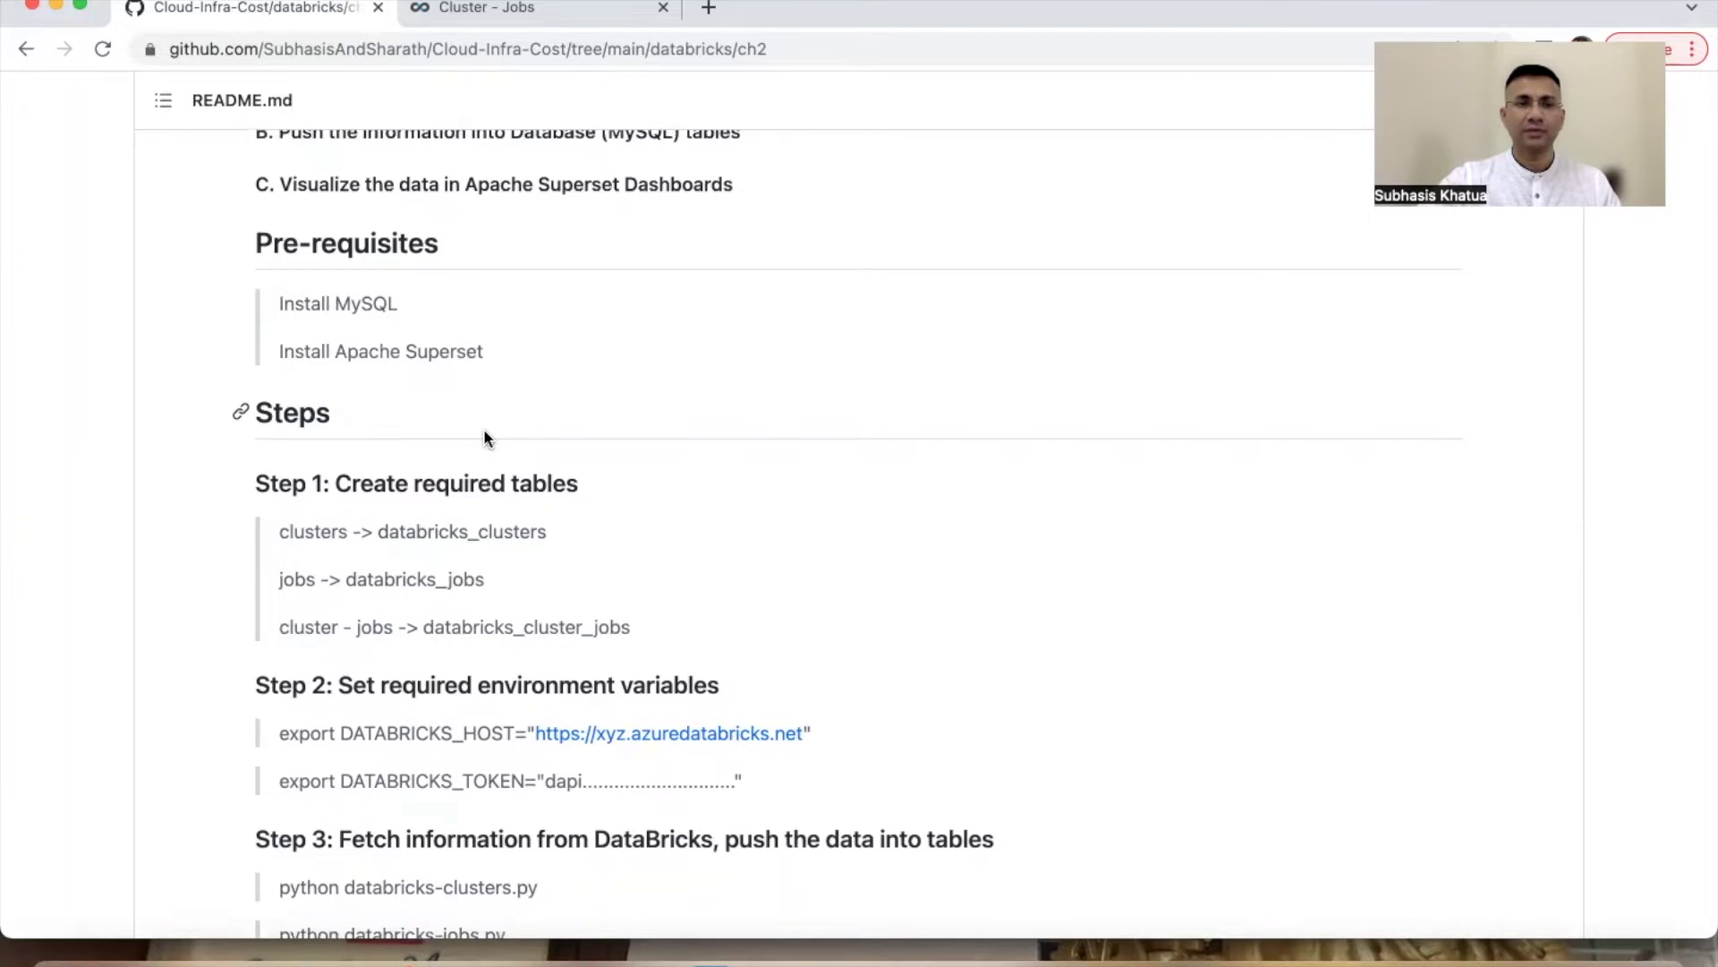
scroll(484, 434, down, 6)
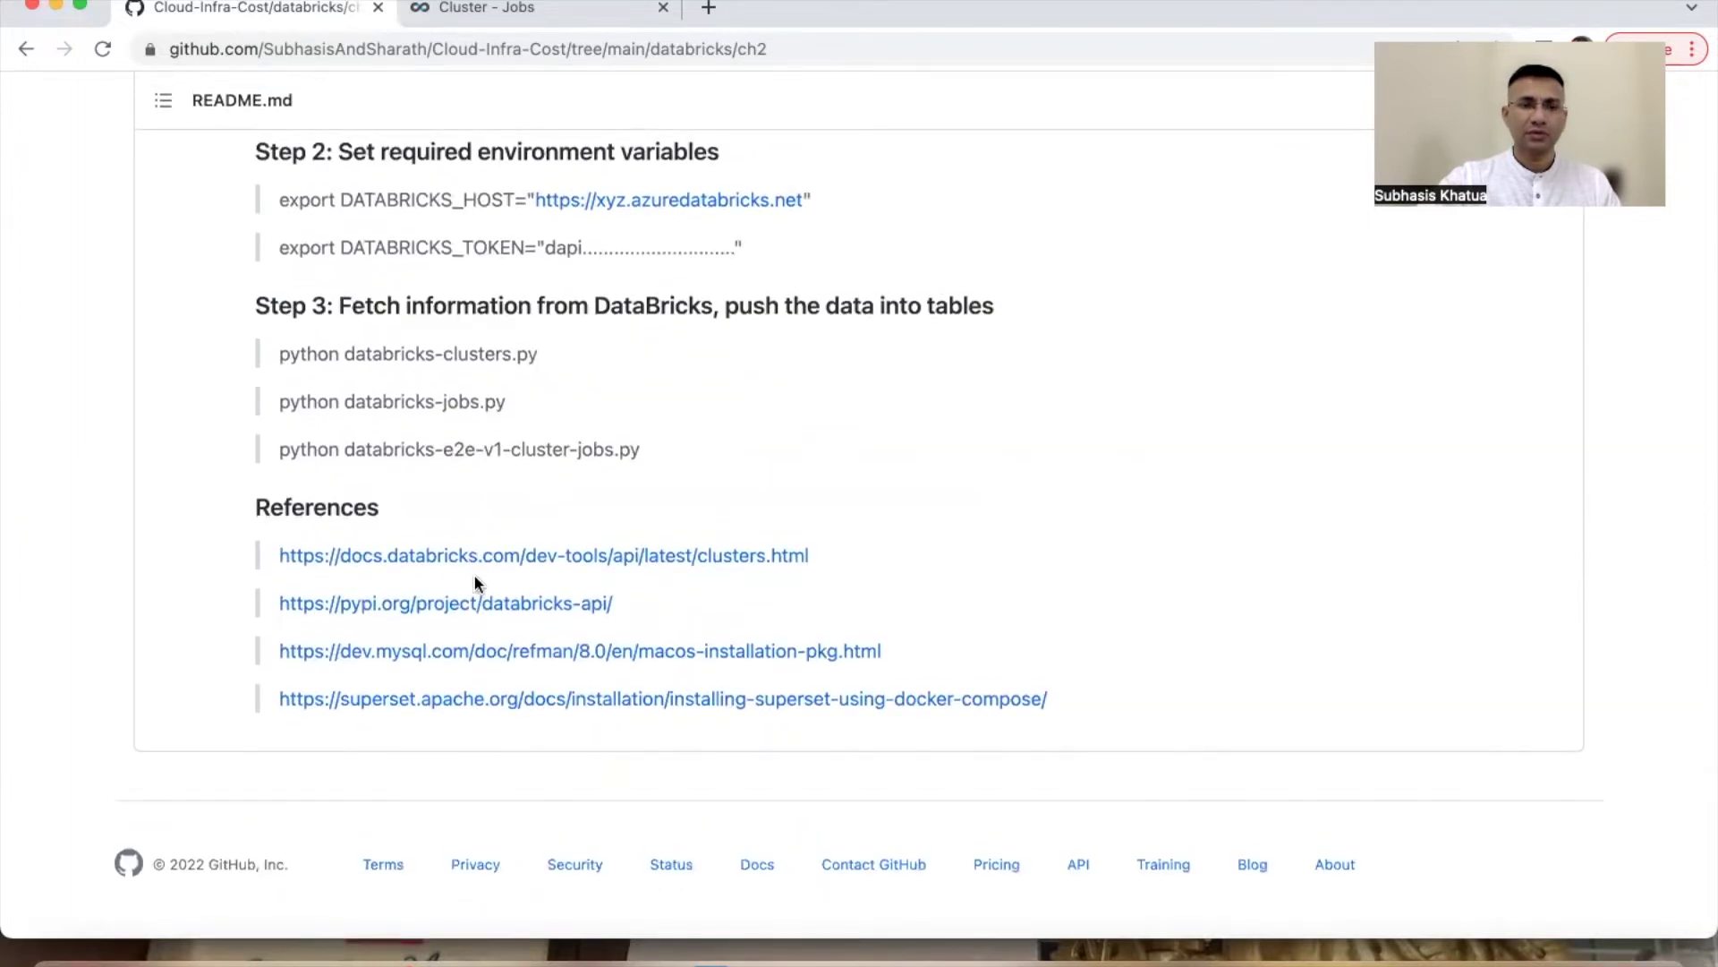
Step: Open the README's MySQL macOS installation link and the Superset Docker Compose installation link in separate new tabs
right_click(577, 648)
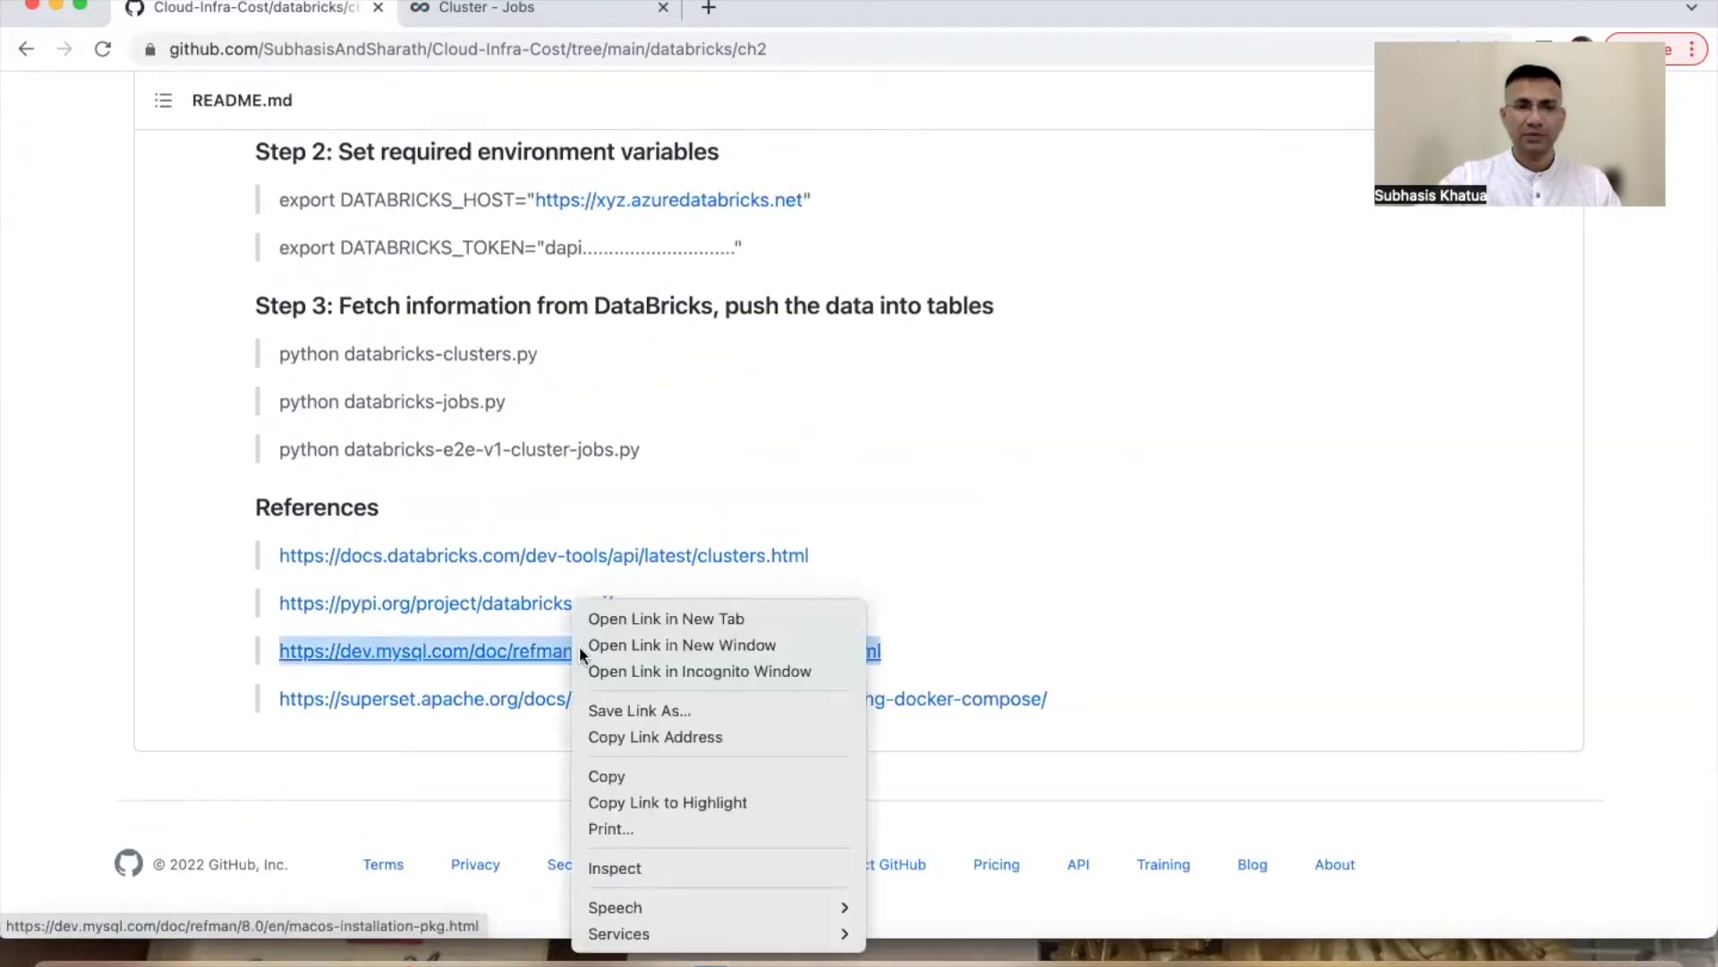
click(630, 618)
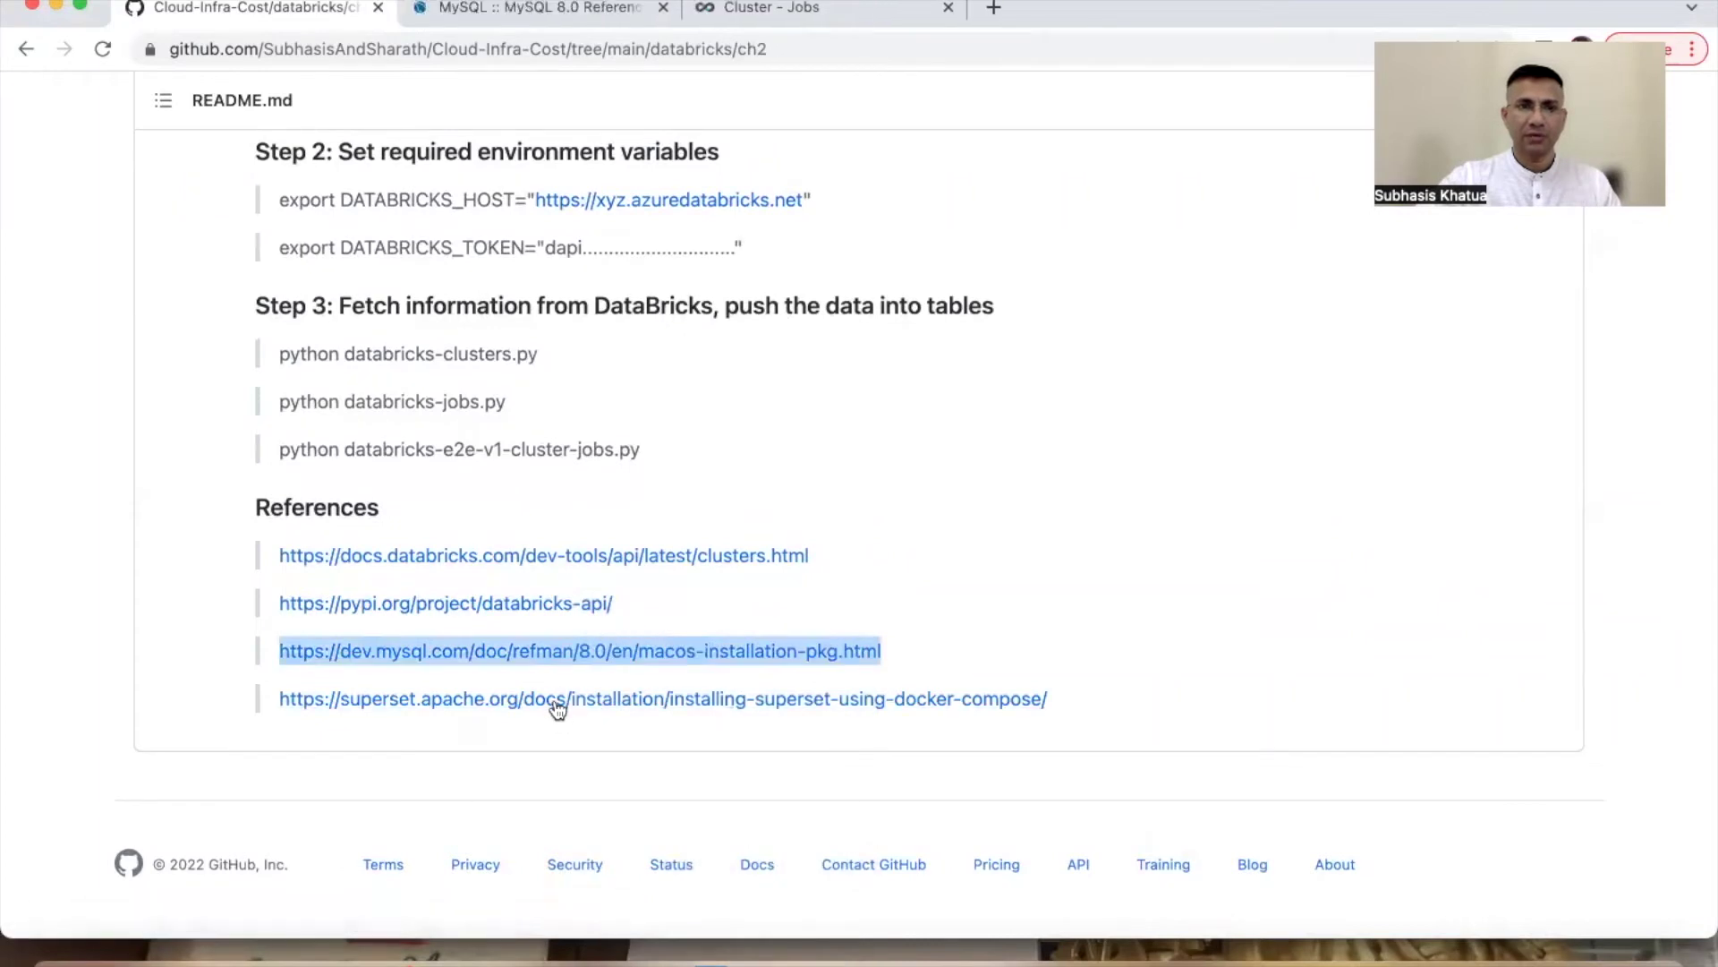
right_click(558, 707)
click(617, 619)
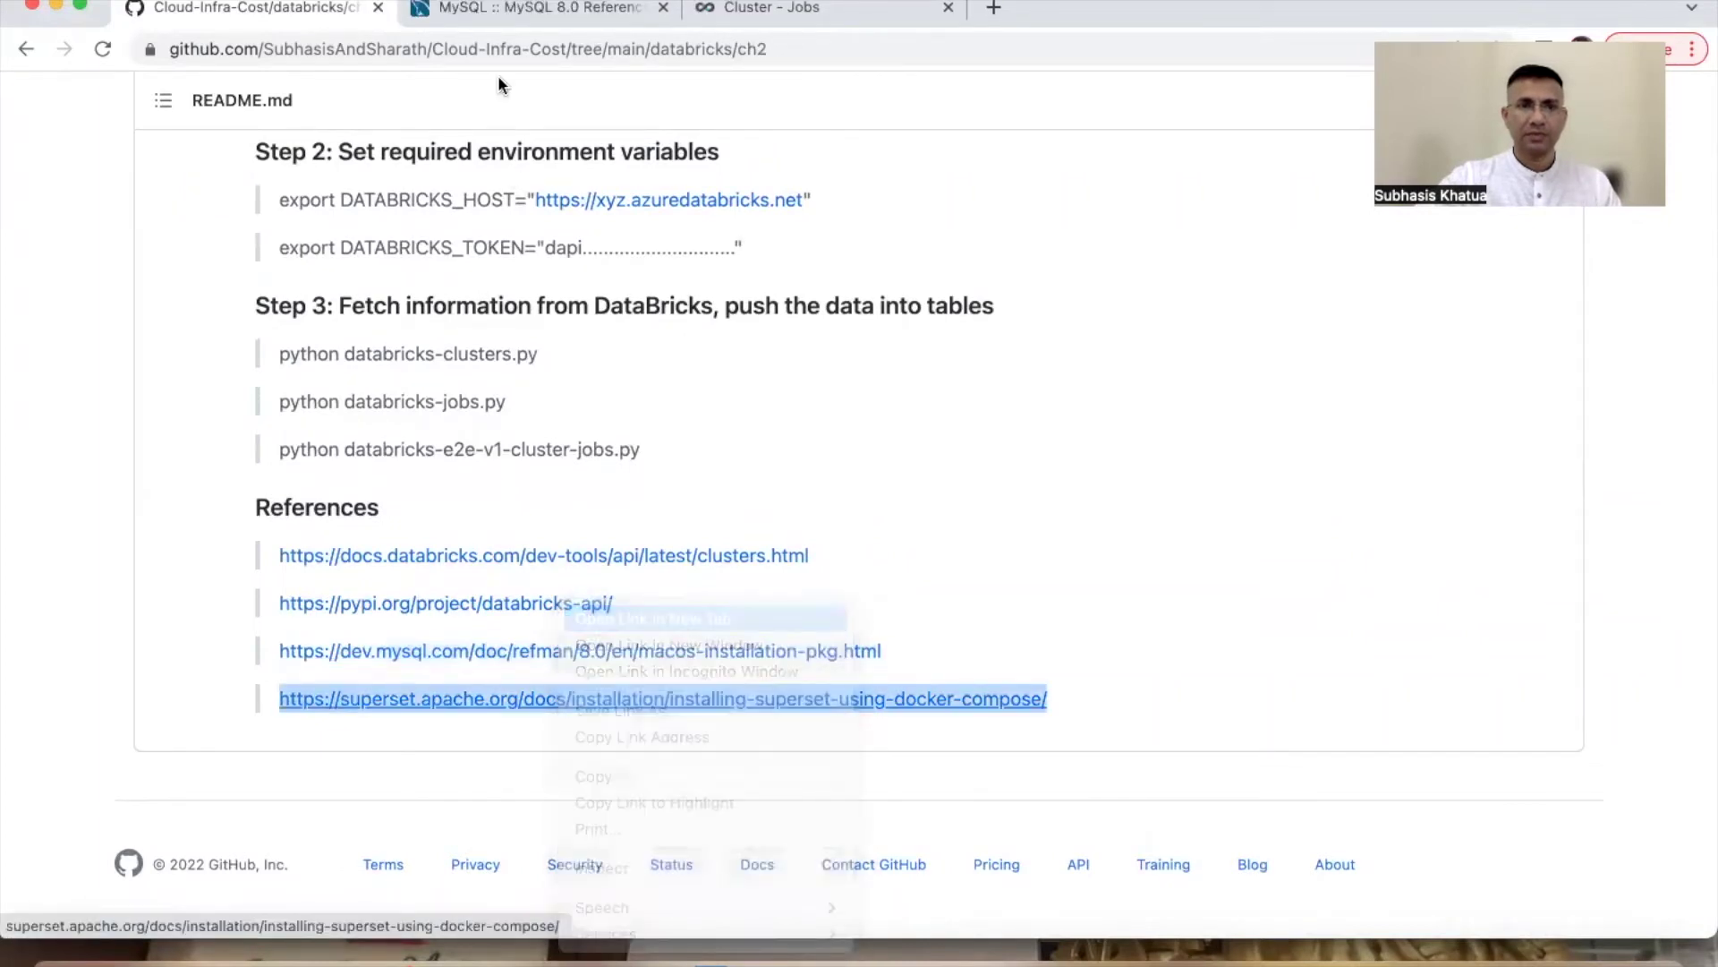
Step: Review the MySQL 8.0 guide for installing on macOS with native packages, through the root password configuration
click(537, 9)
scroll(768, 646, down, 6)
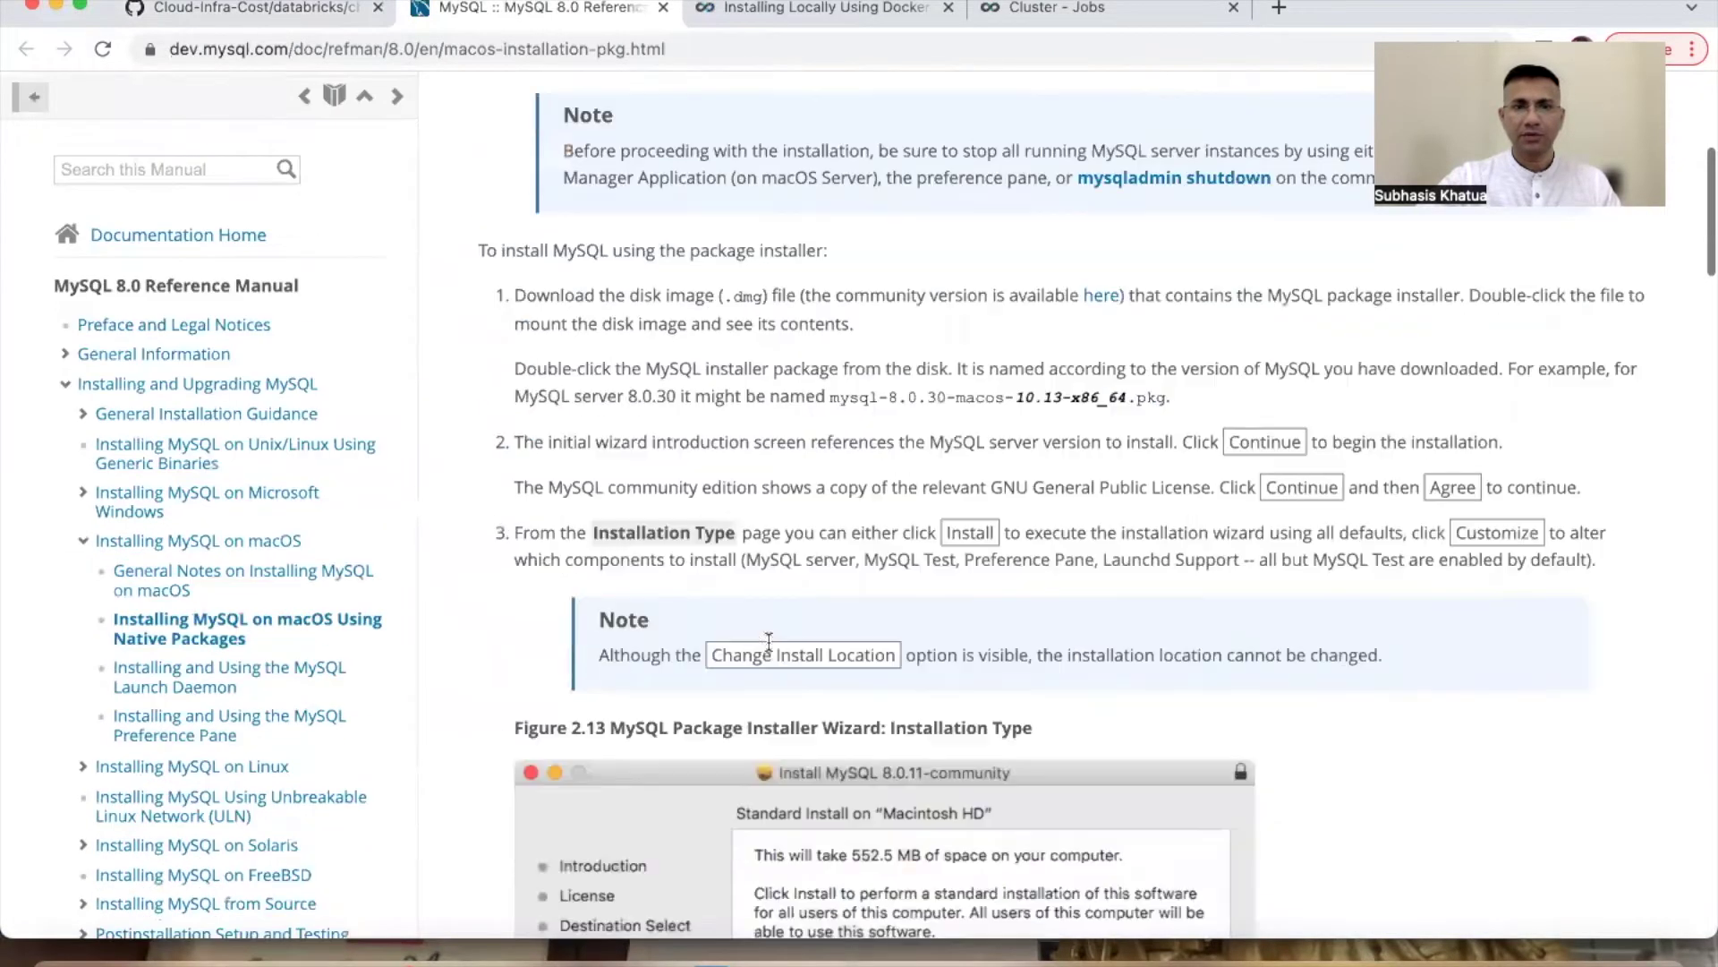
scroll(739, 555, down, 1)
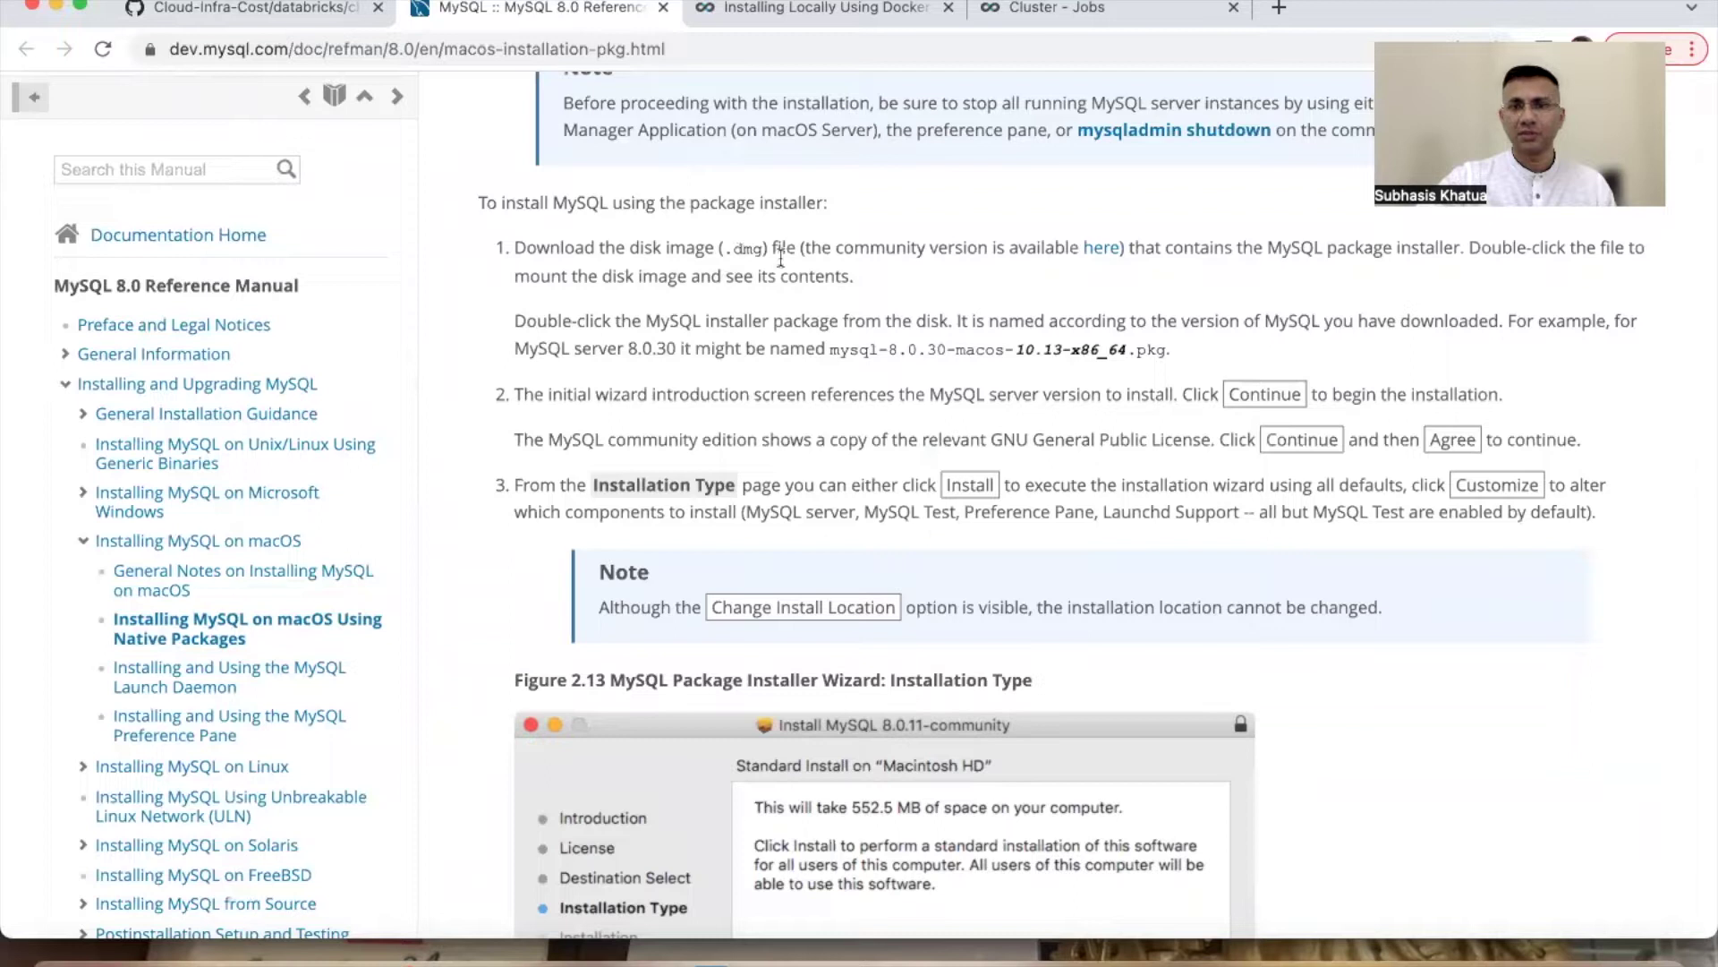
scroll(780, 395, down, 7)
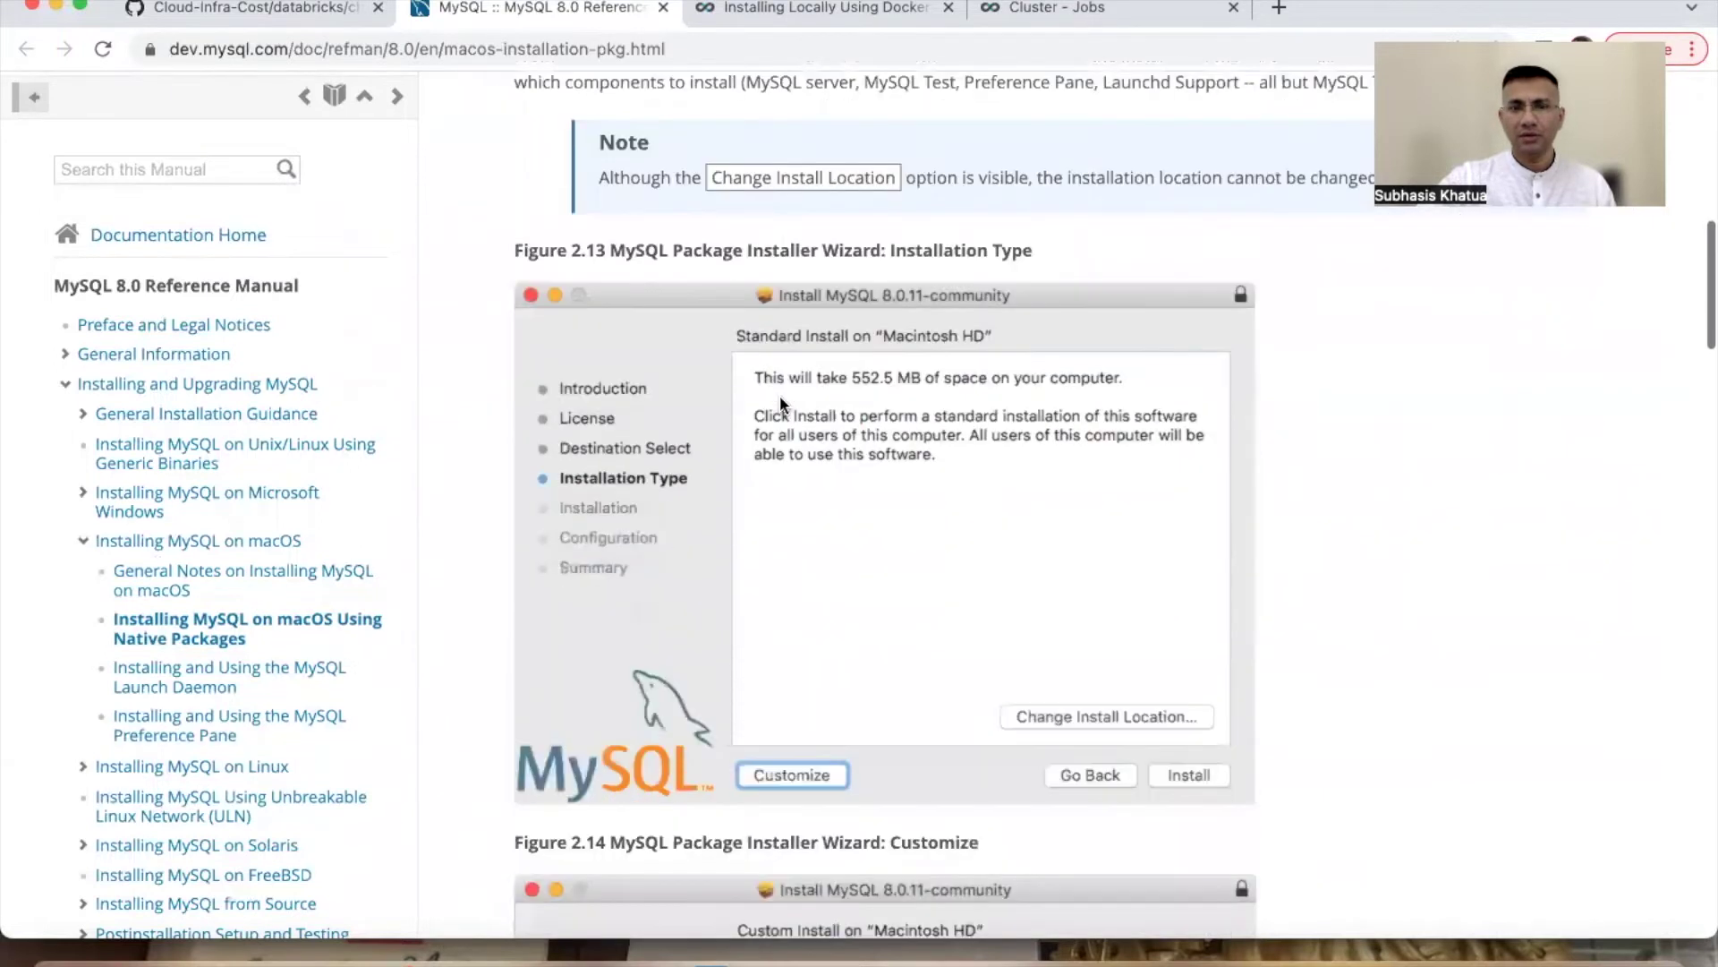
scroll(781, 395, down, 7)
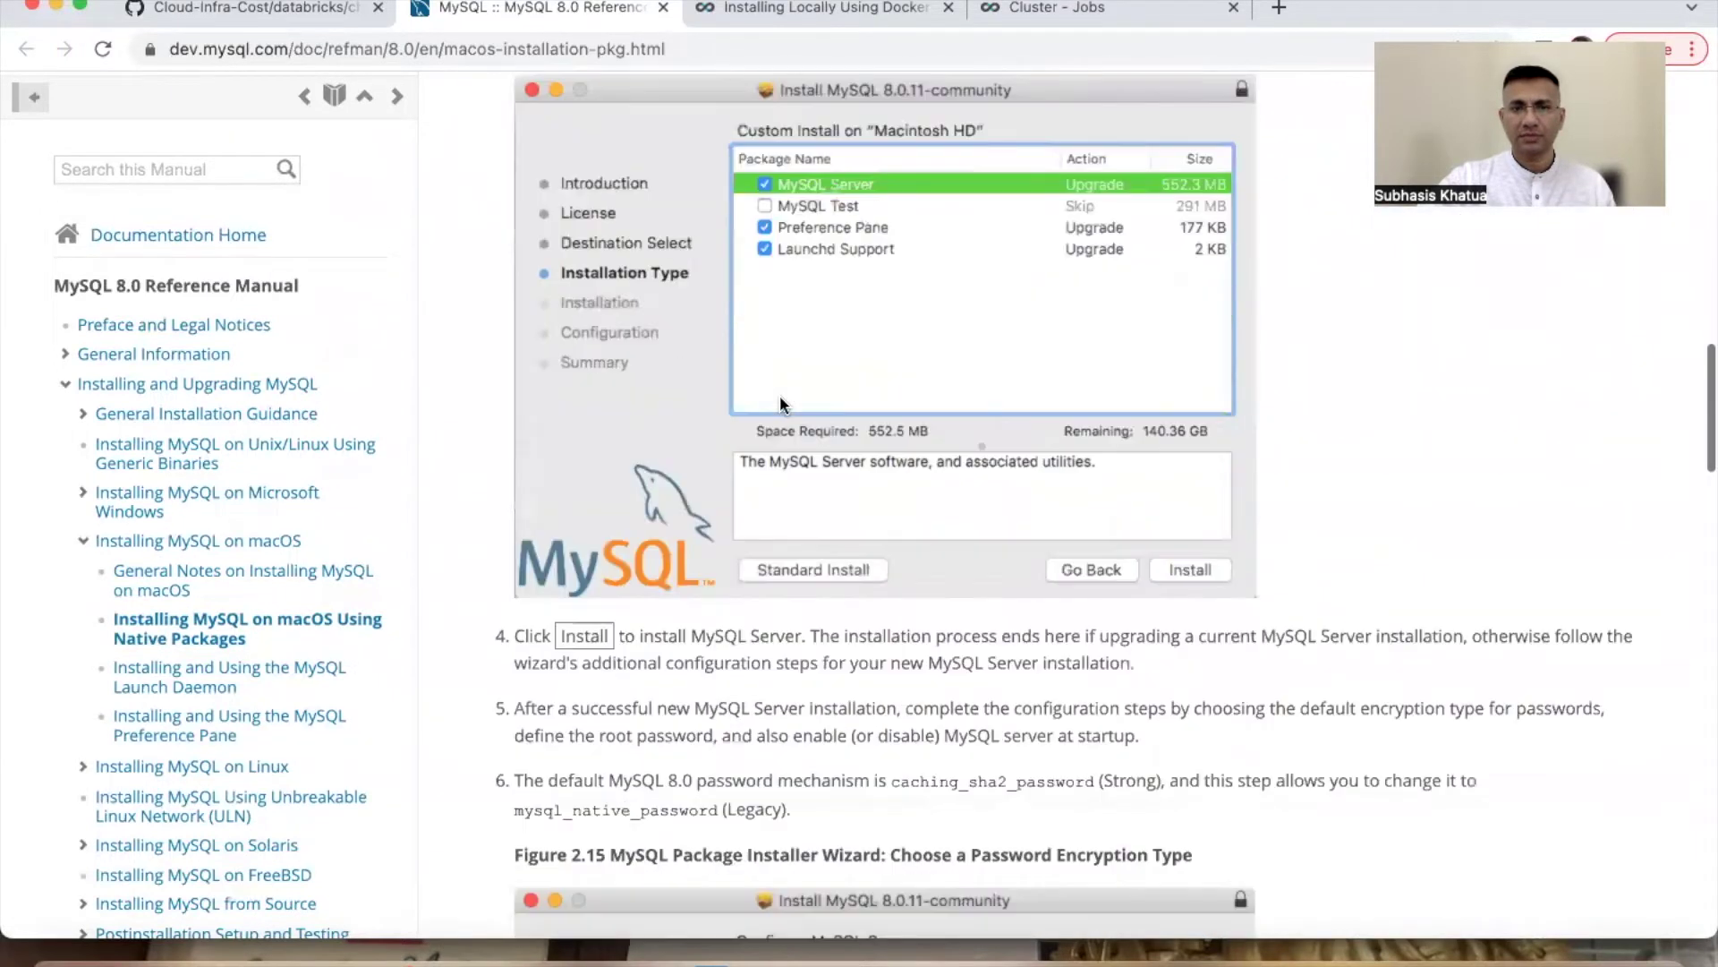
scroll(781, 400, down, 10)
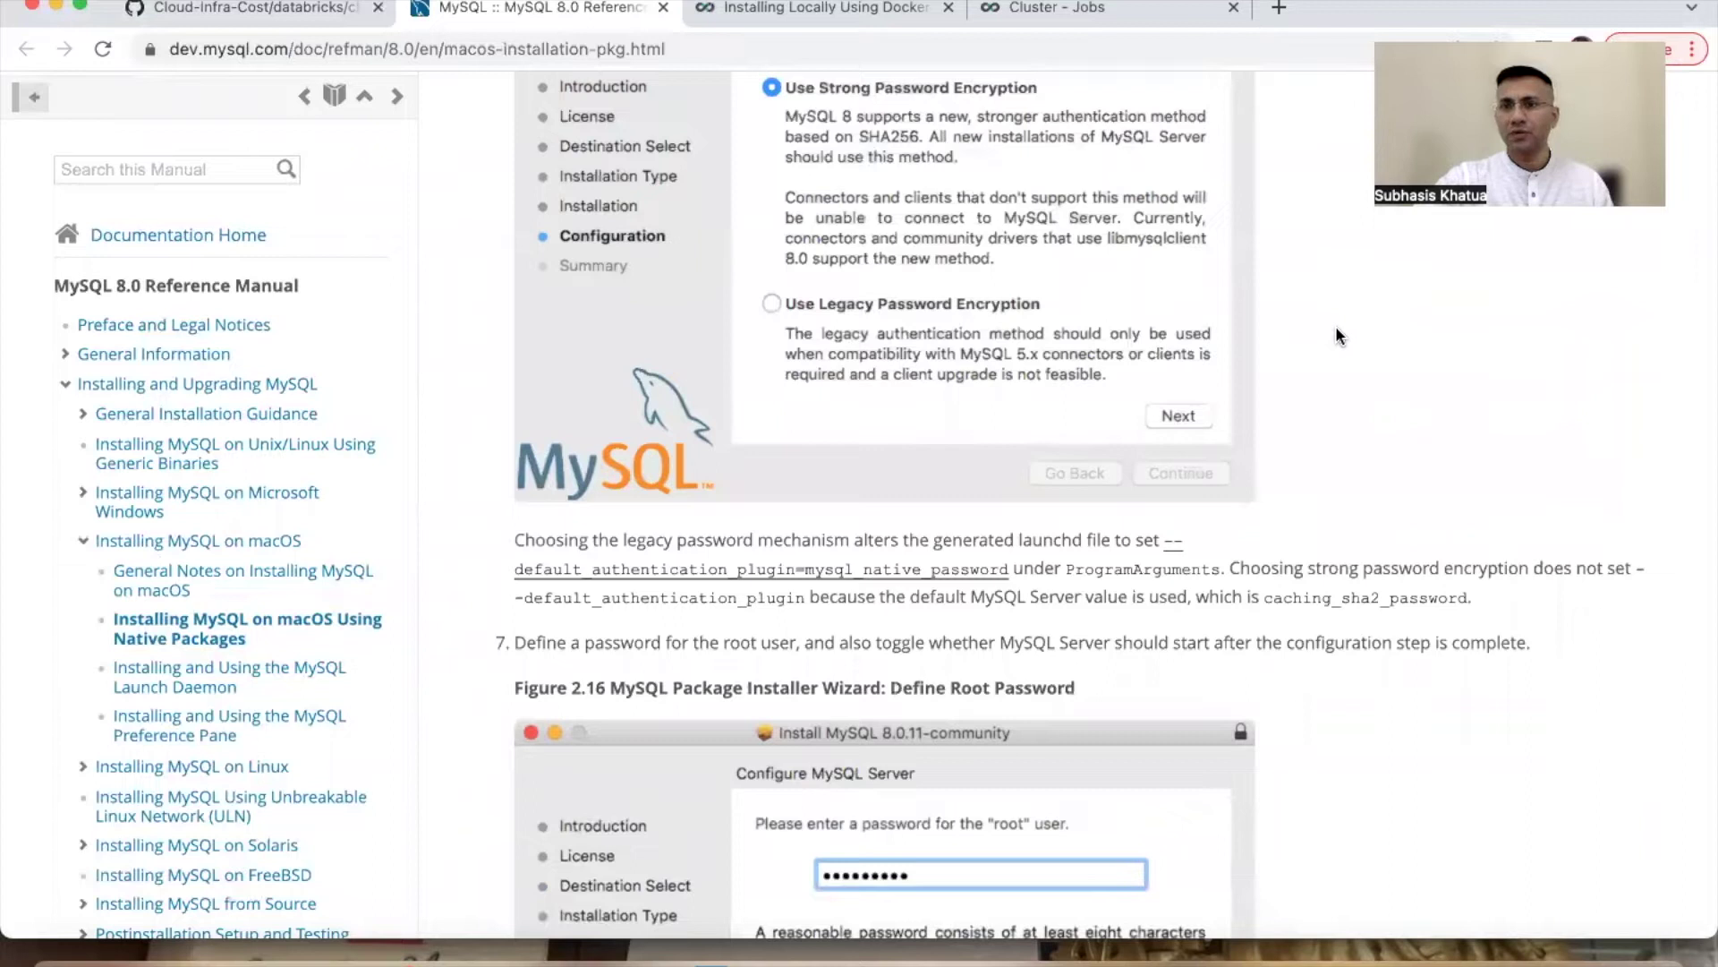
Step: Review the Superset guide for installing locally, covering Docker setup, cloning the repository and launching through Docker Compose
click(855, 18)
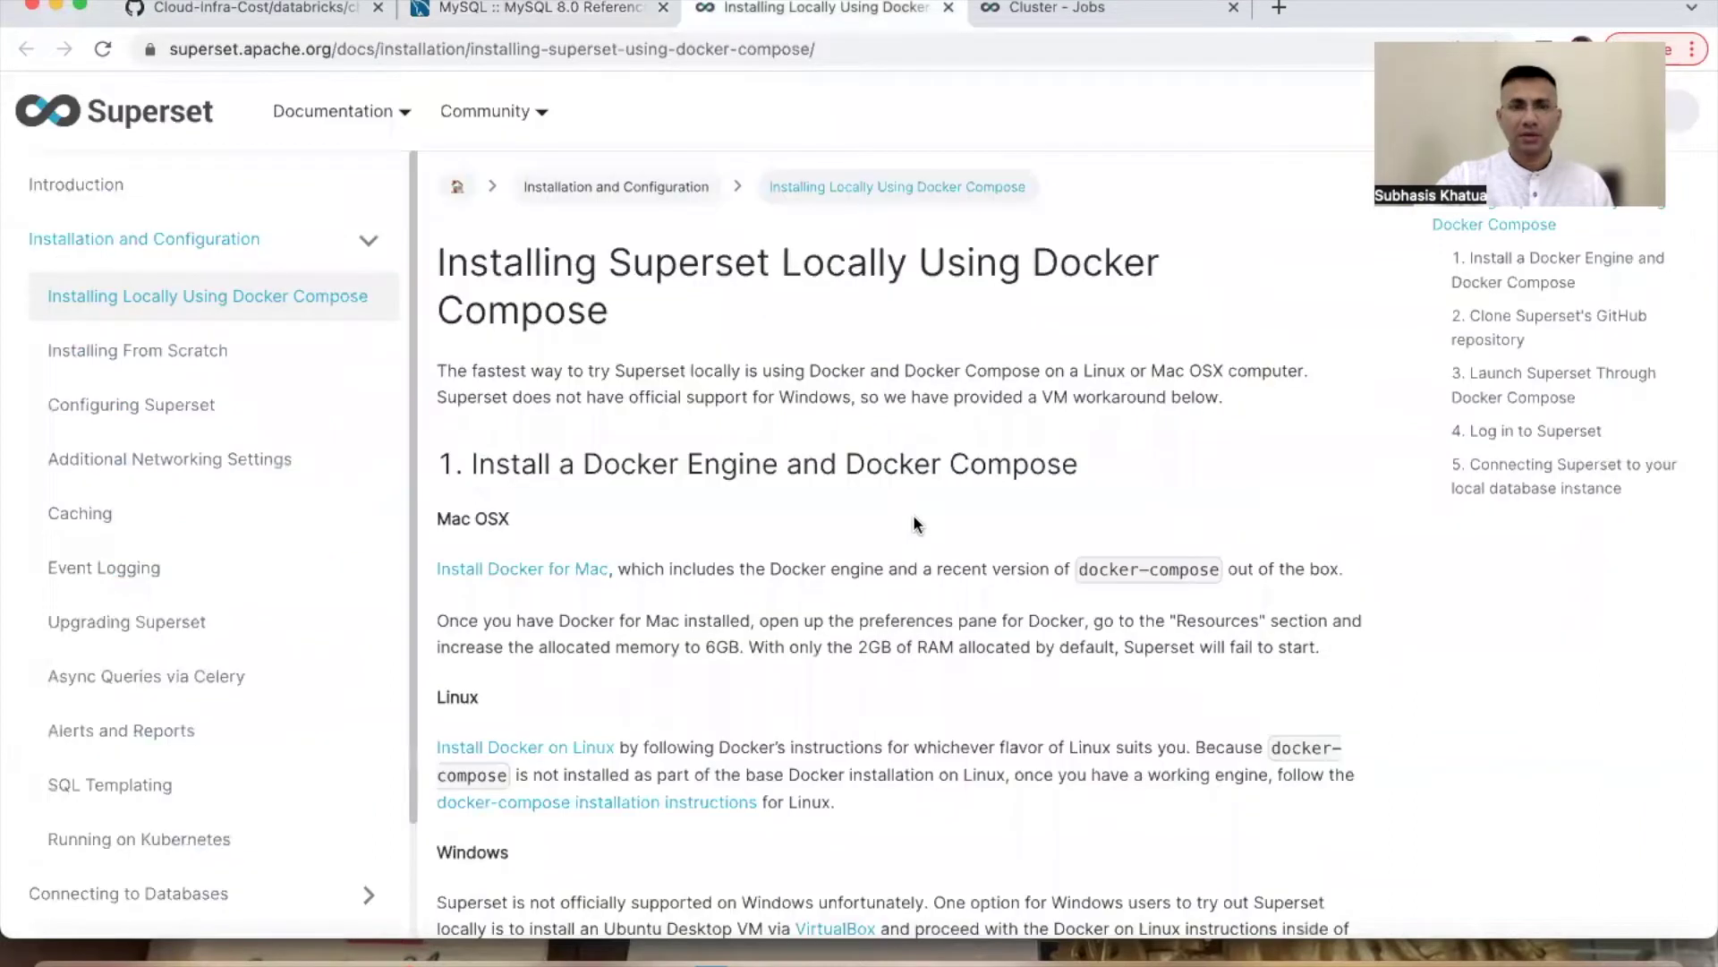
scroll(915, 523, down, 4)
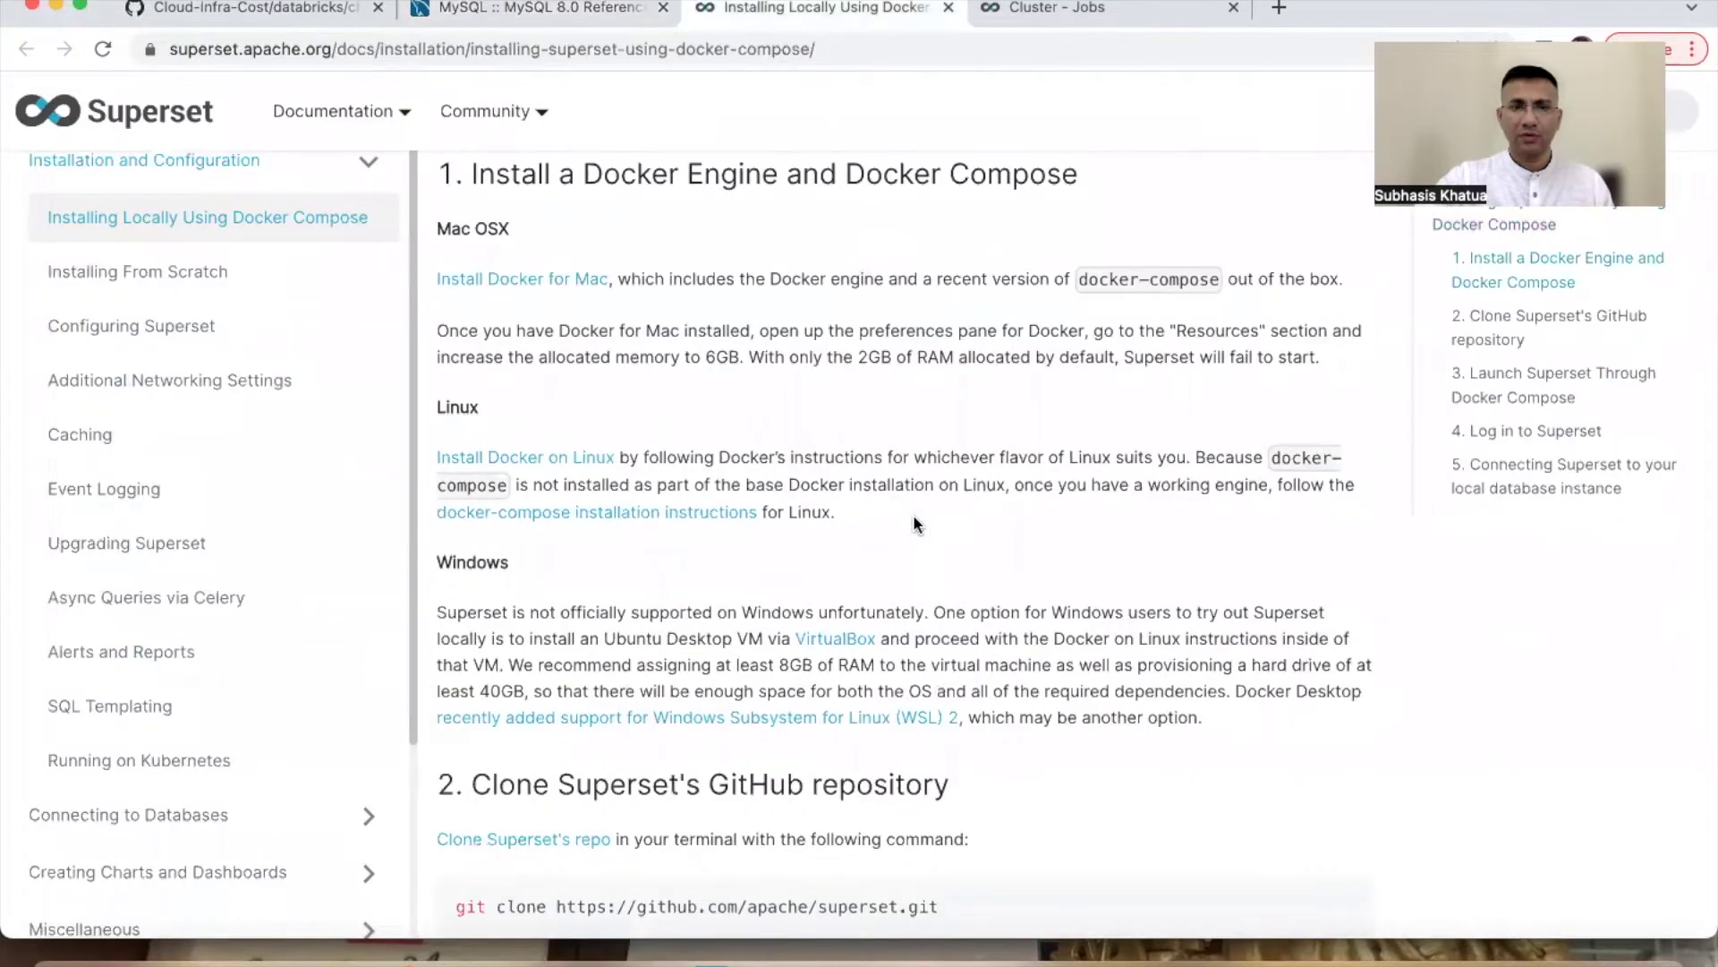
scroll(913, 524, down, 5)
scroll(744, 680, down, 3)
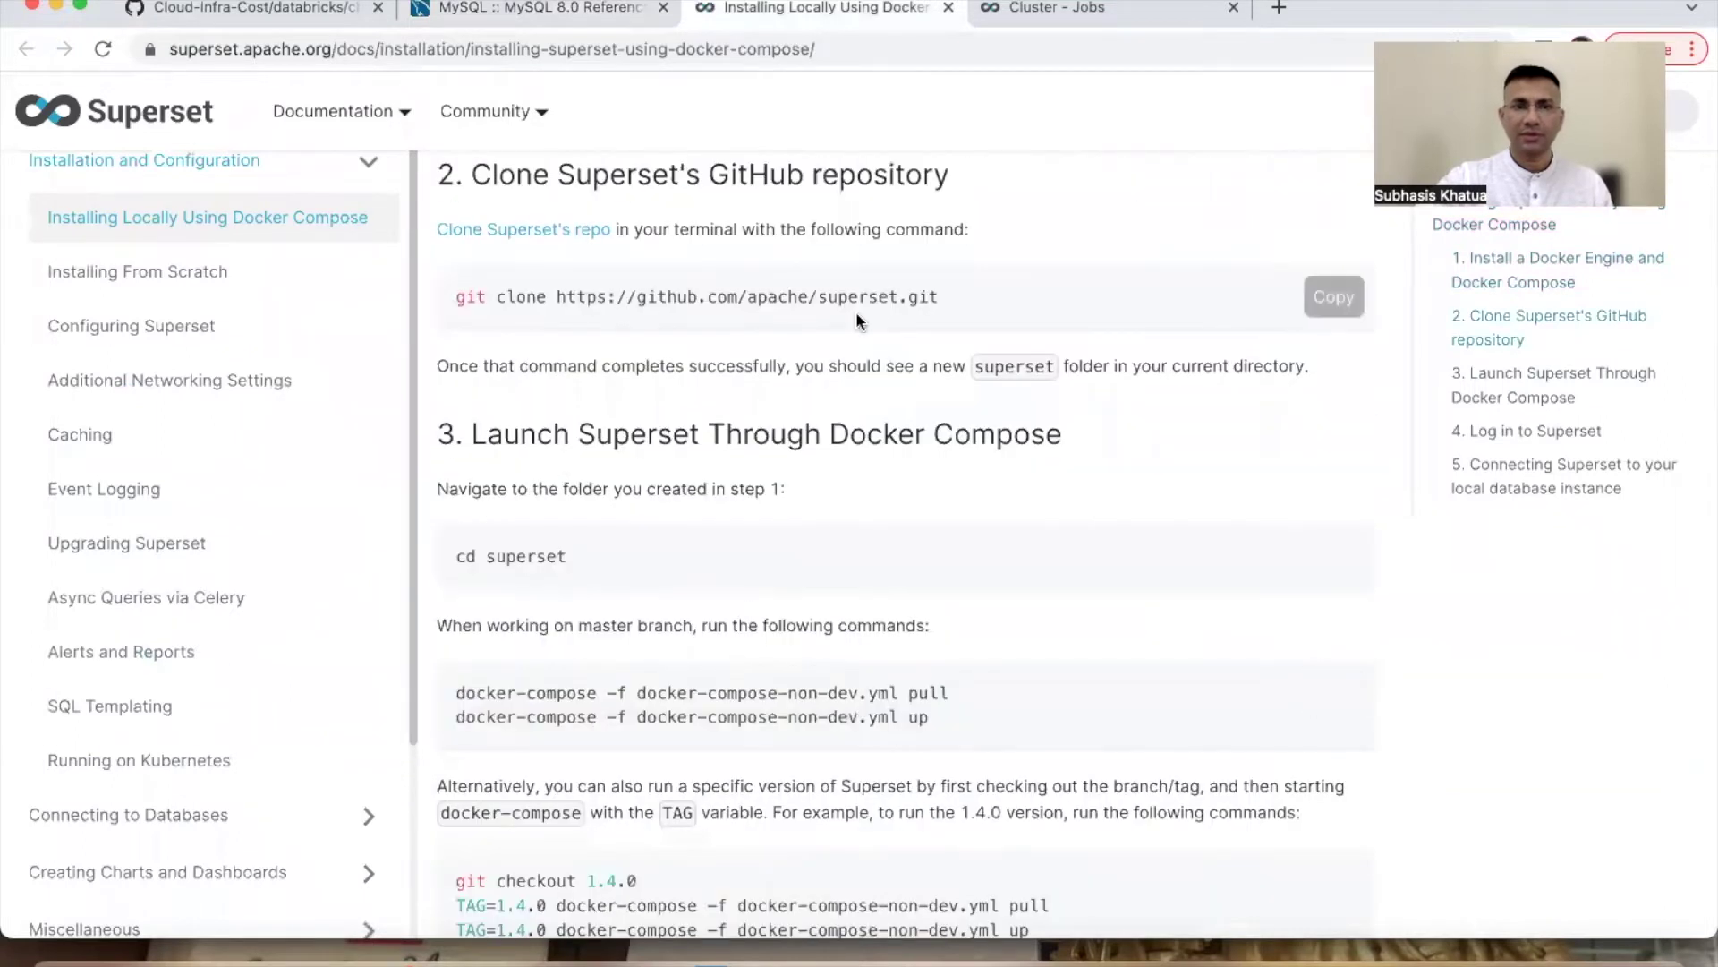
scroll(856, 311, down, 1)
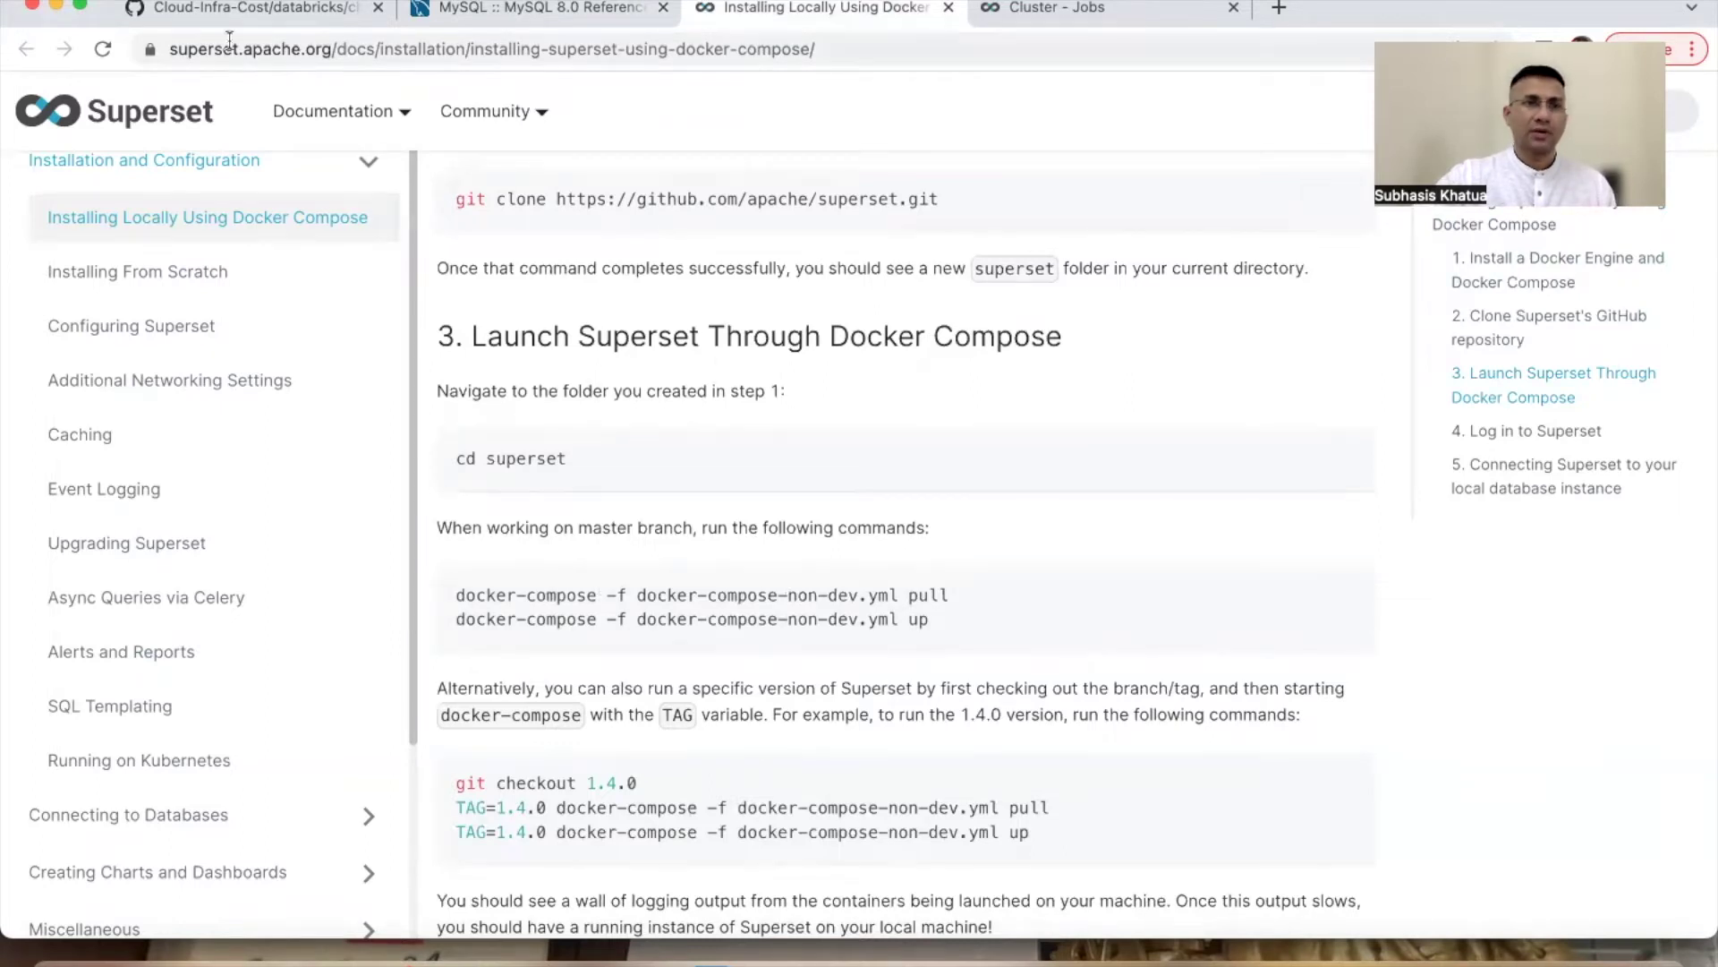
Step: Return to the ch2 page on GitHub, review the README's table creation step and locate tables.py among the files
click(262, 11)
scroll(707, 436, up, 6)
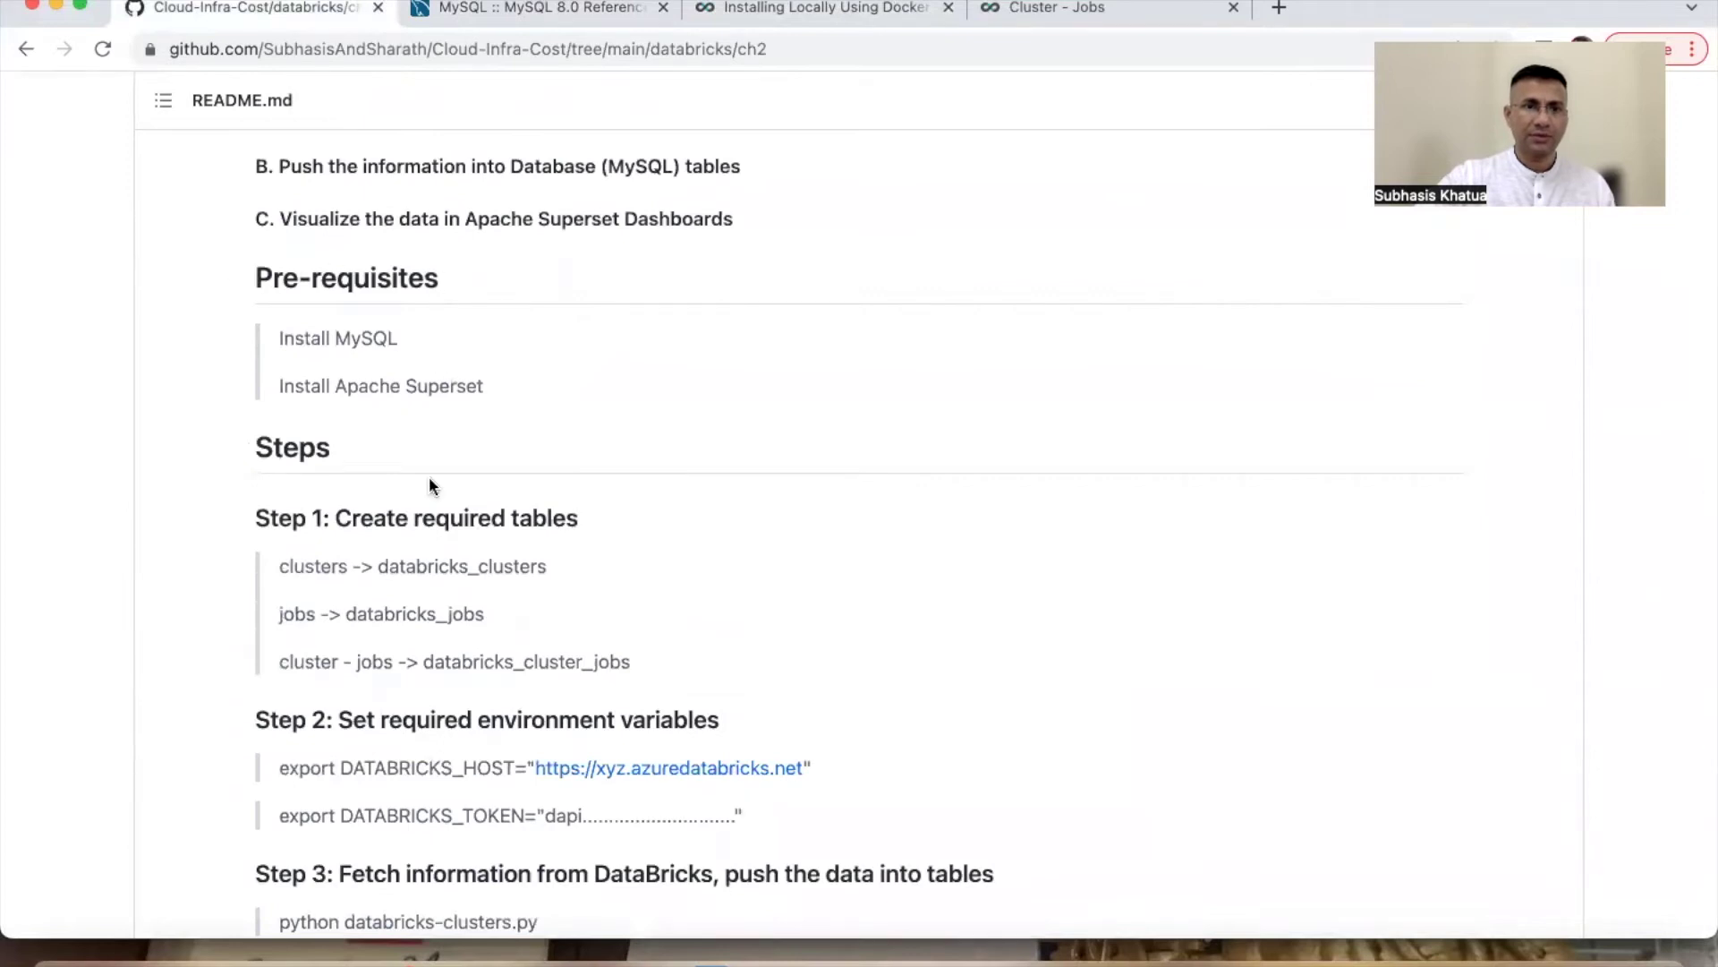
scroll(428, 476, down, 2)
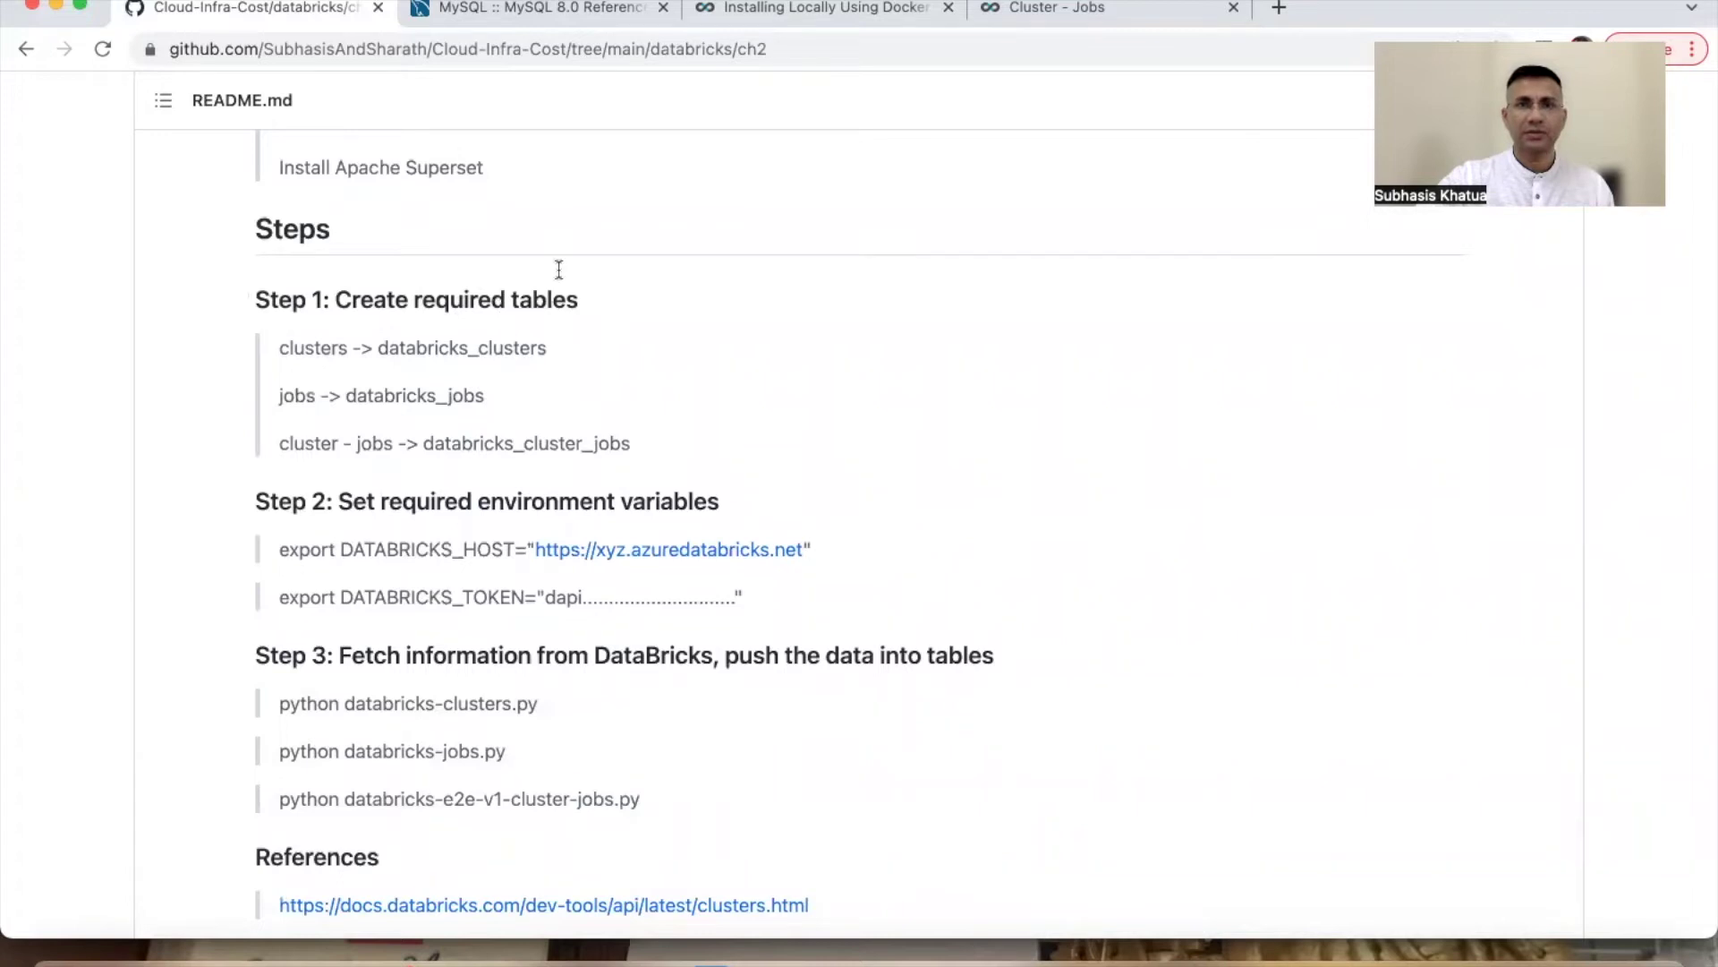
scroll(753, 280, up, 15)
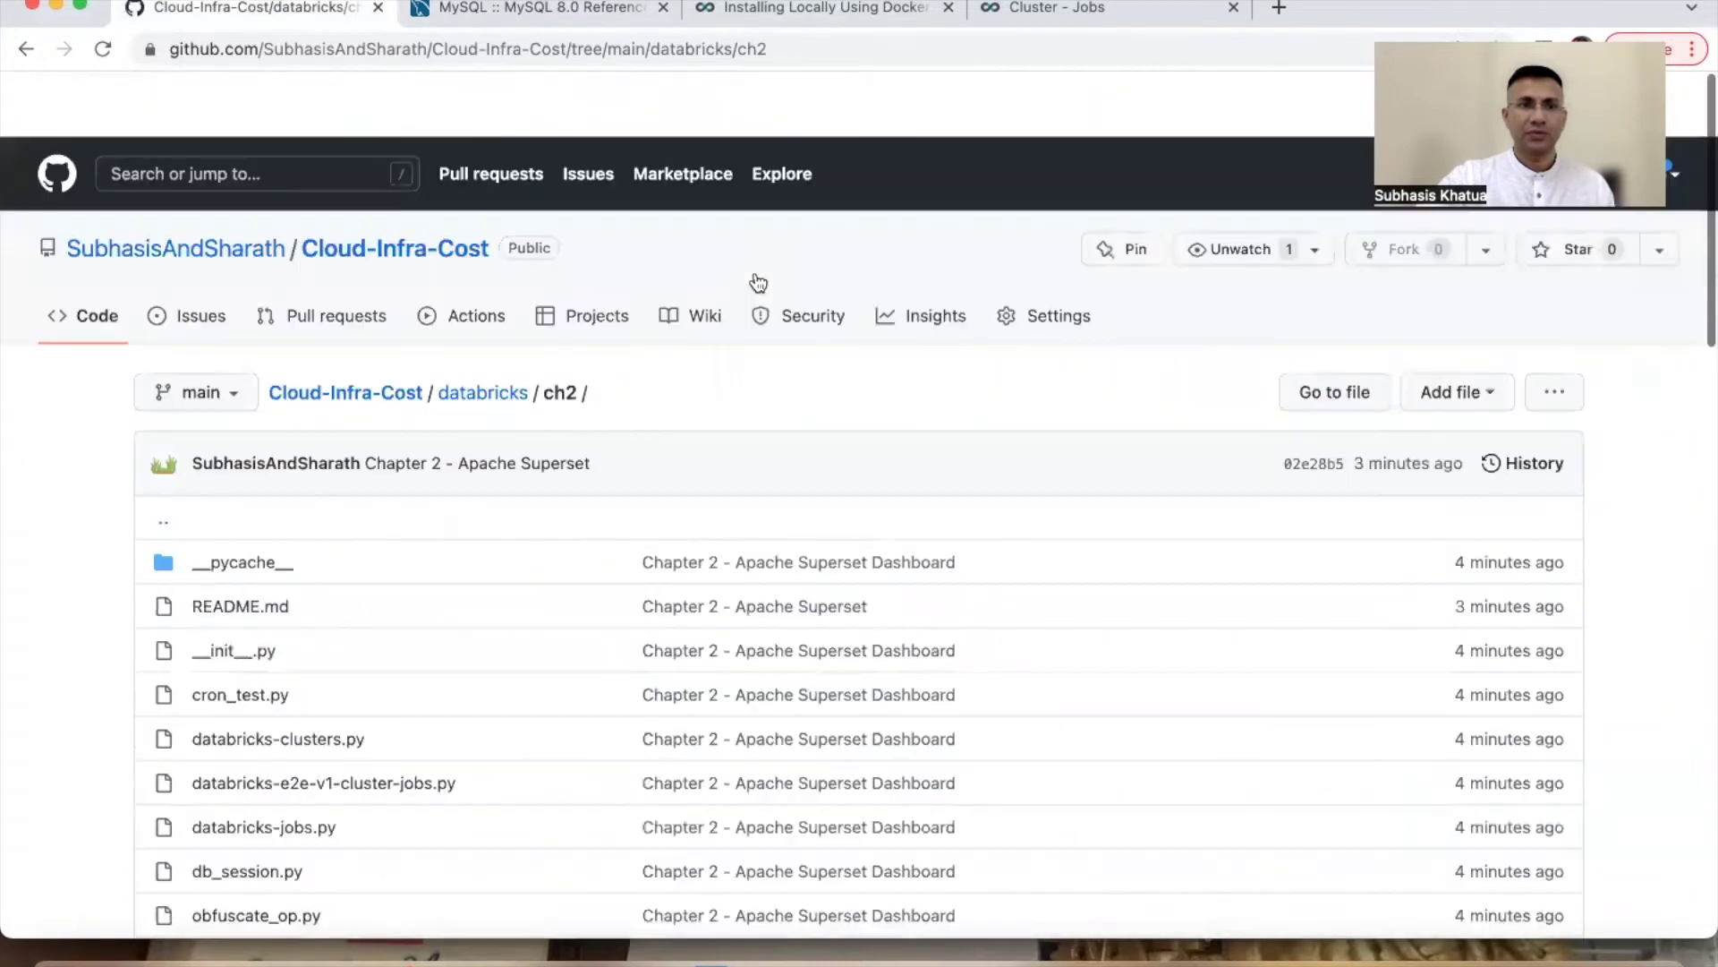
scroll(621, 508, down, 2)
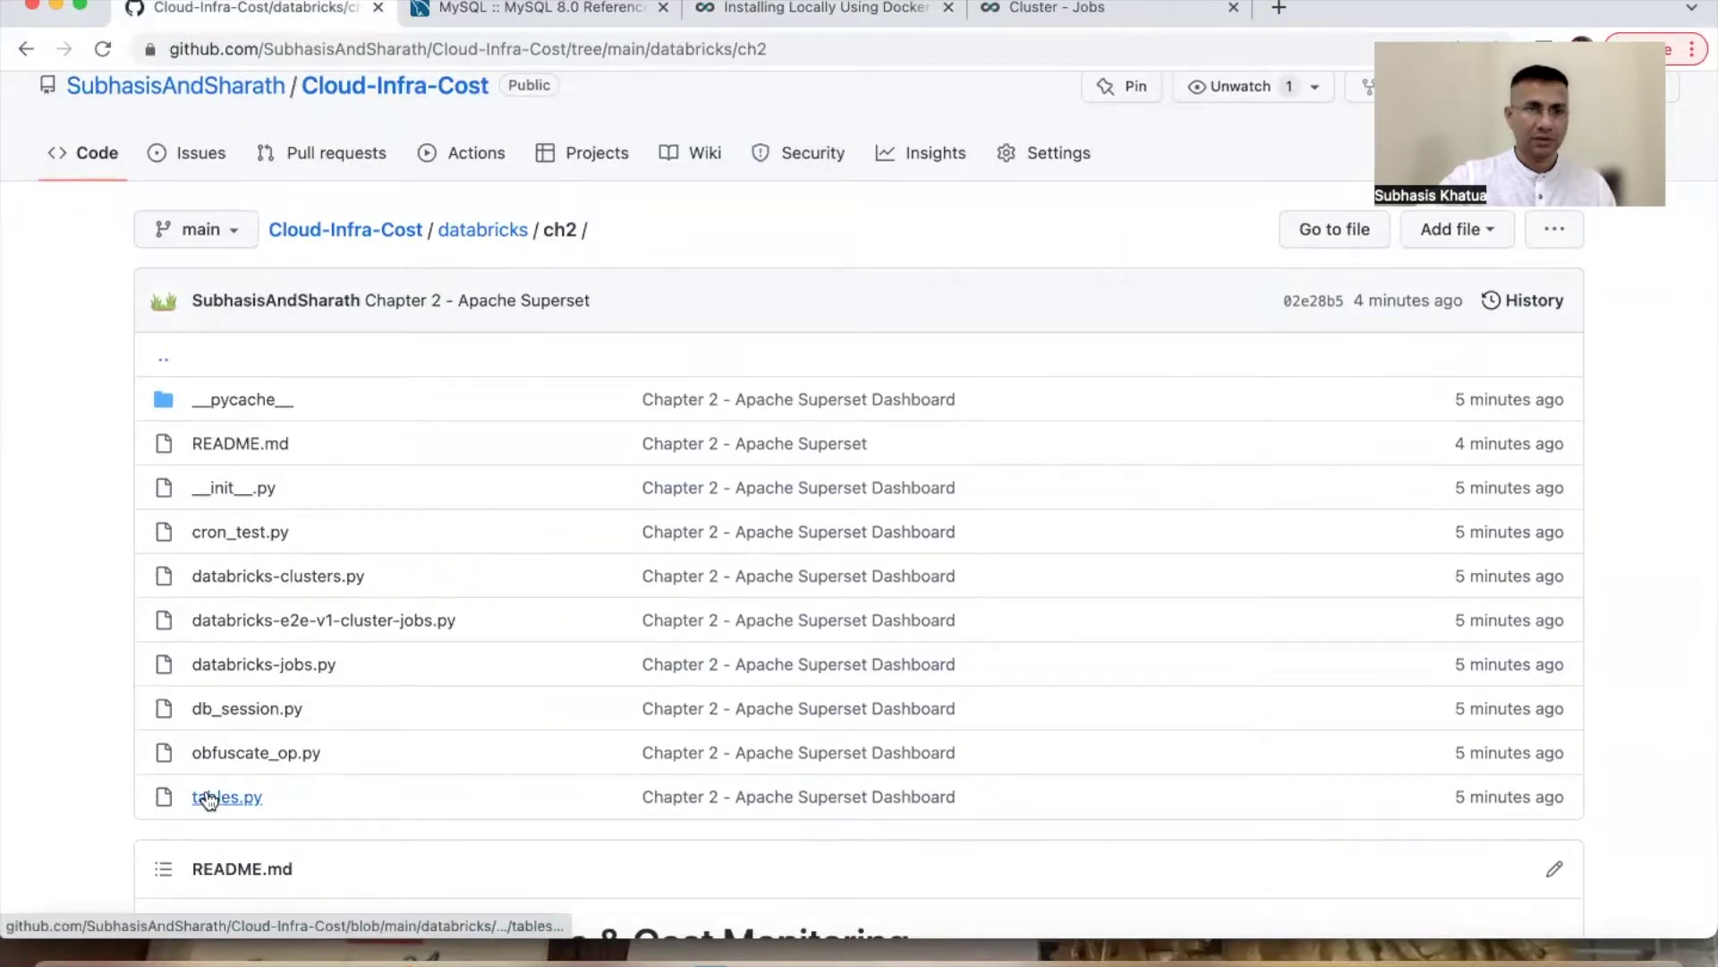
Step: Switch to PyCharm and open tables.py from the ch2 folder
scroll(222, 809, down, 3)
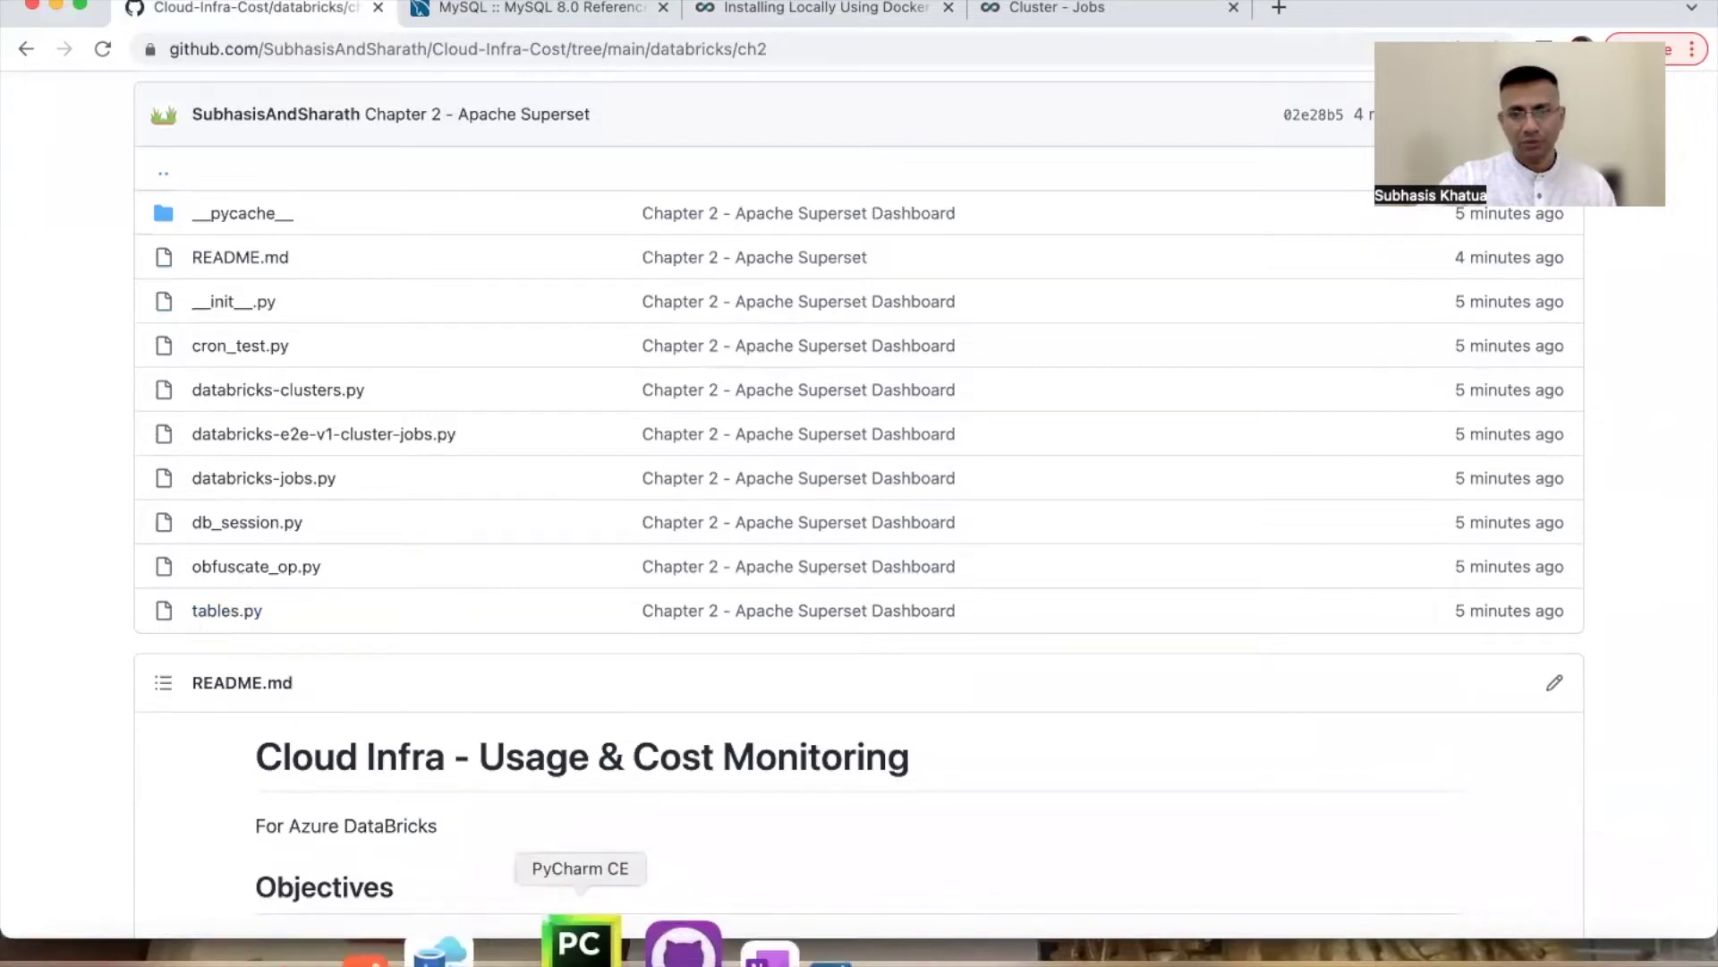
click(577, 949)
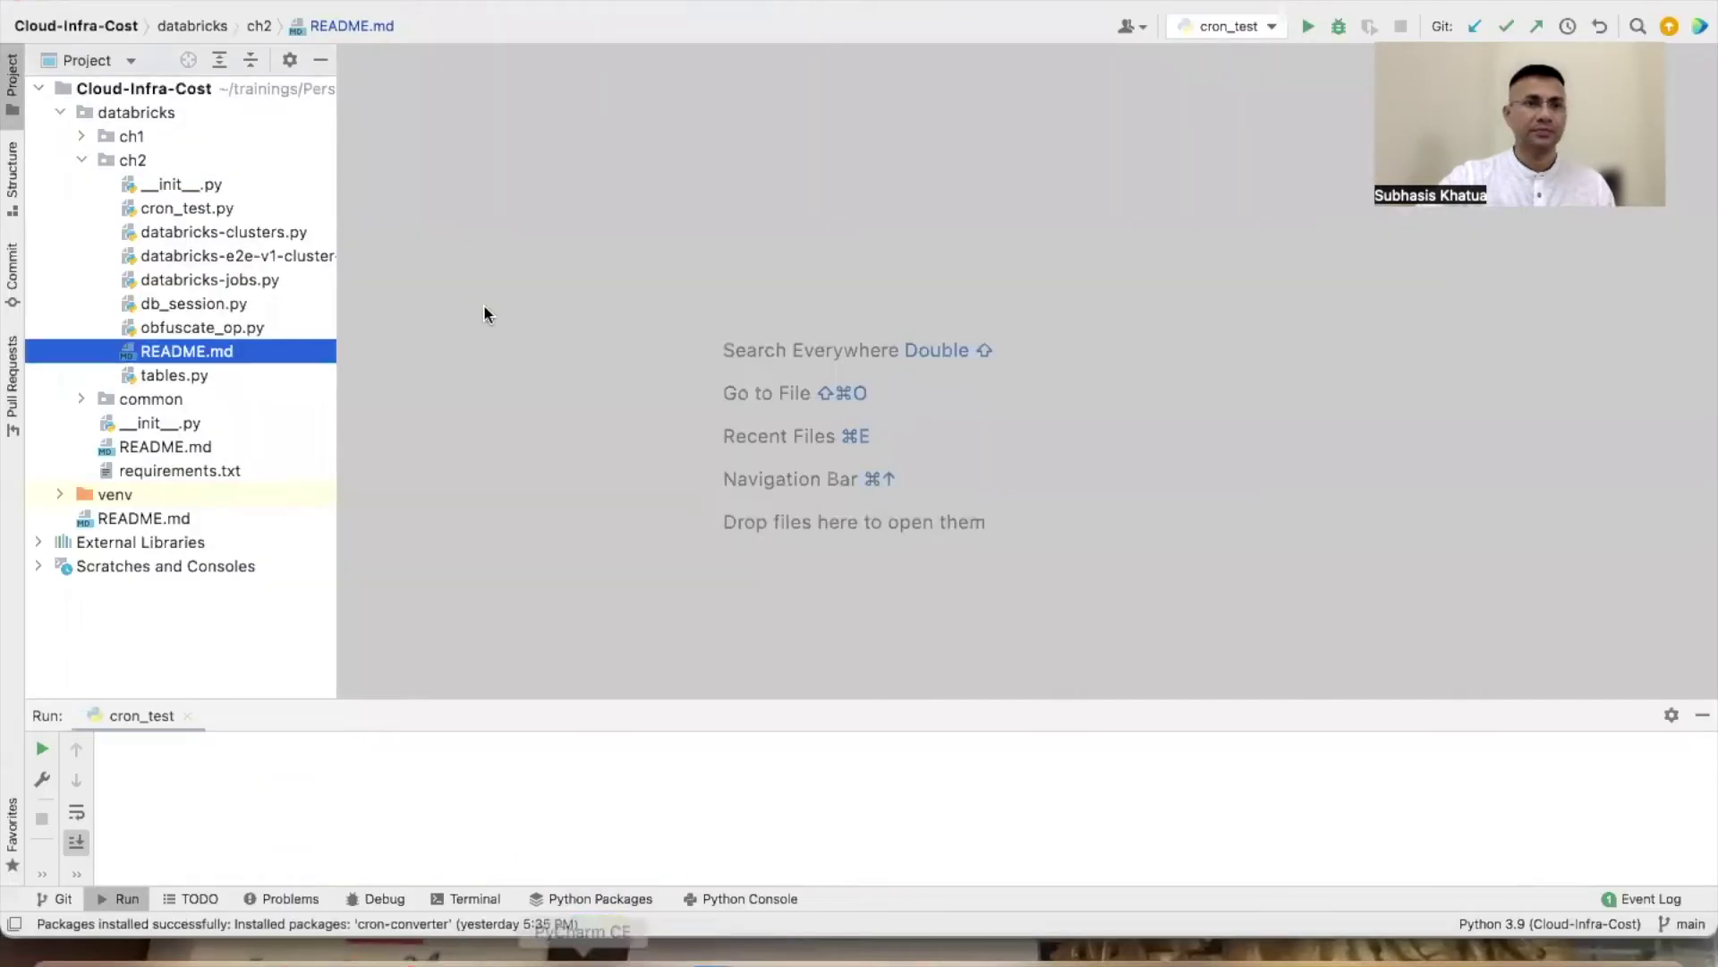
double_click(175, 376)
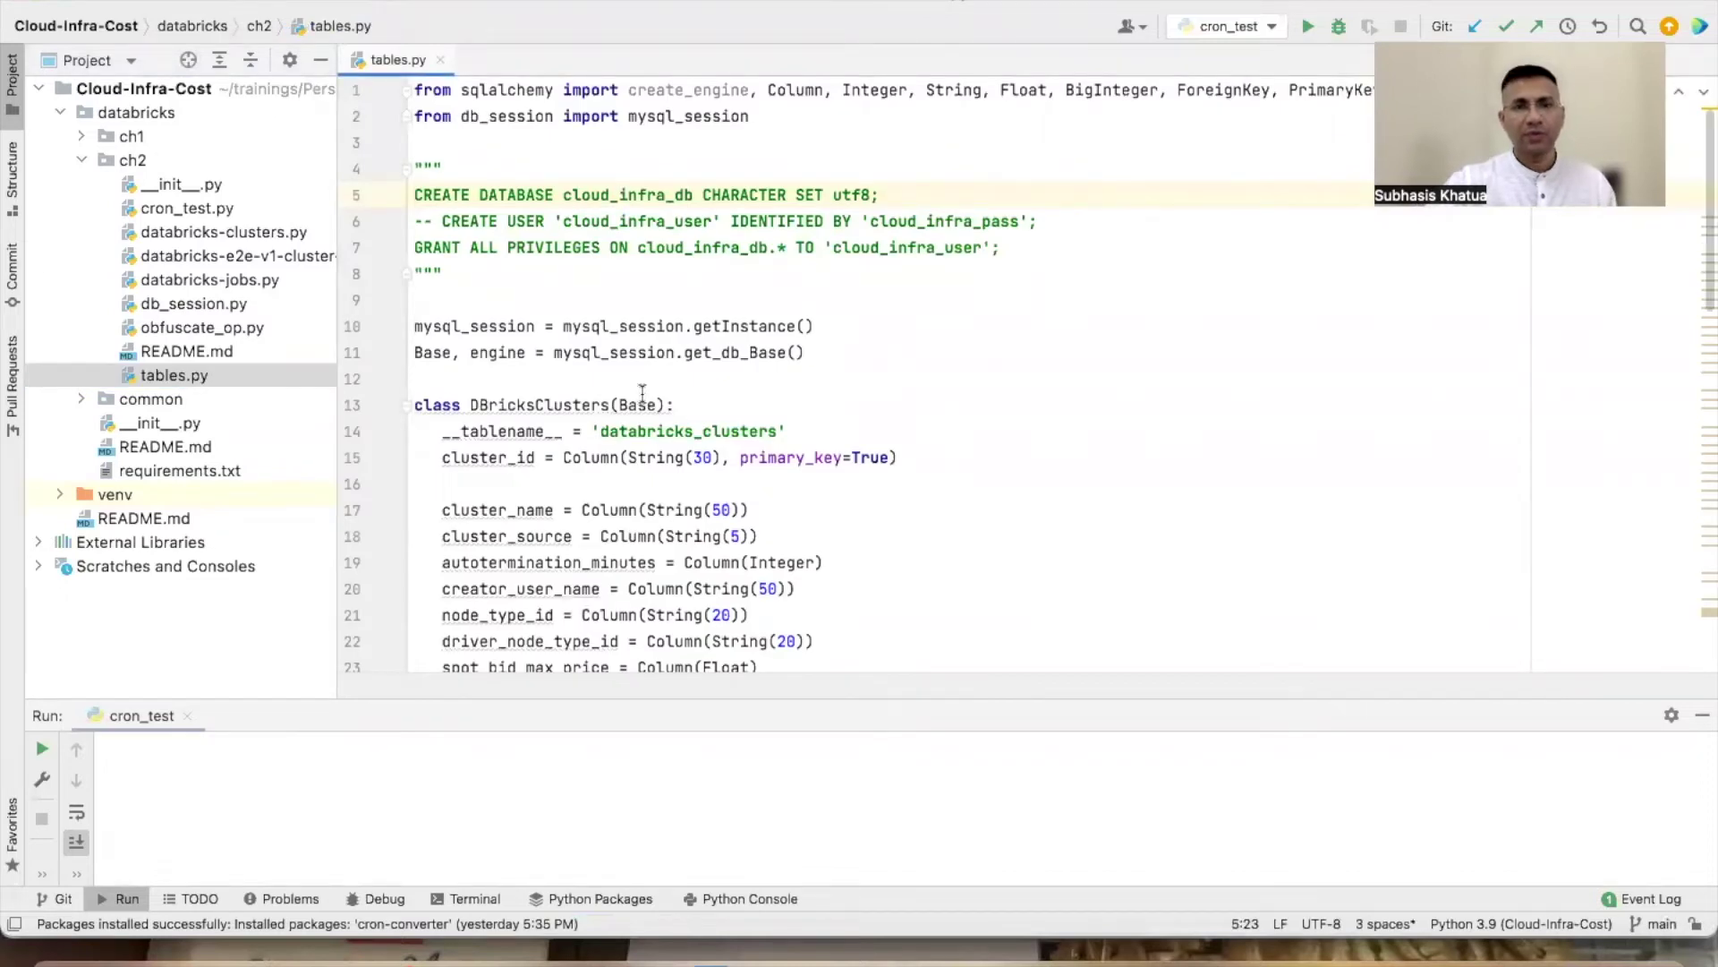
Step: Examine the databricks_clusters, databricks_jobs and databricks_cluster_jobs table definitions in tables.py, highlighting each table name
double_click(645, 433)
scroll(645, 436, down, 2)
scroll(644, 436, down, 6)
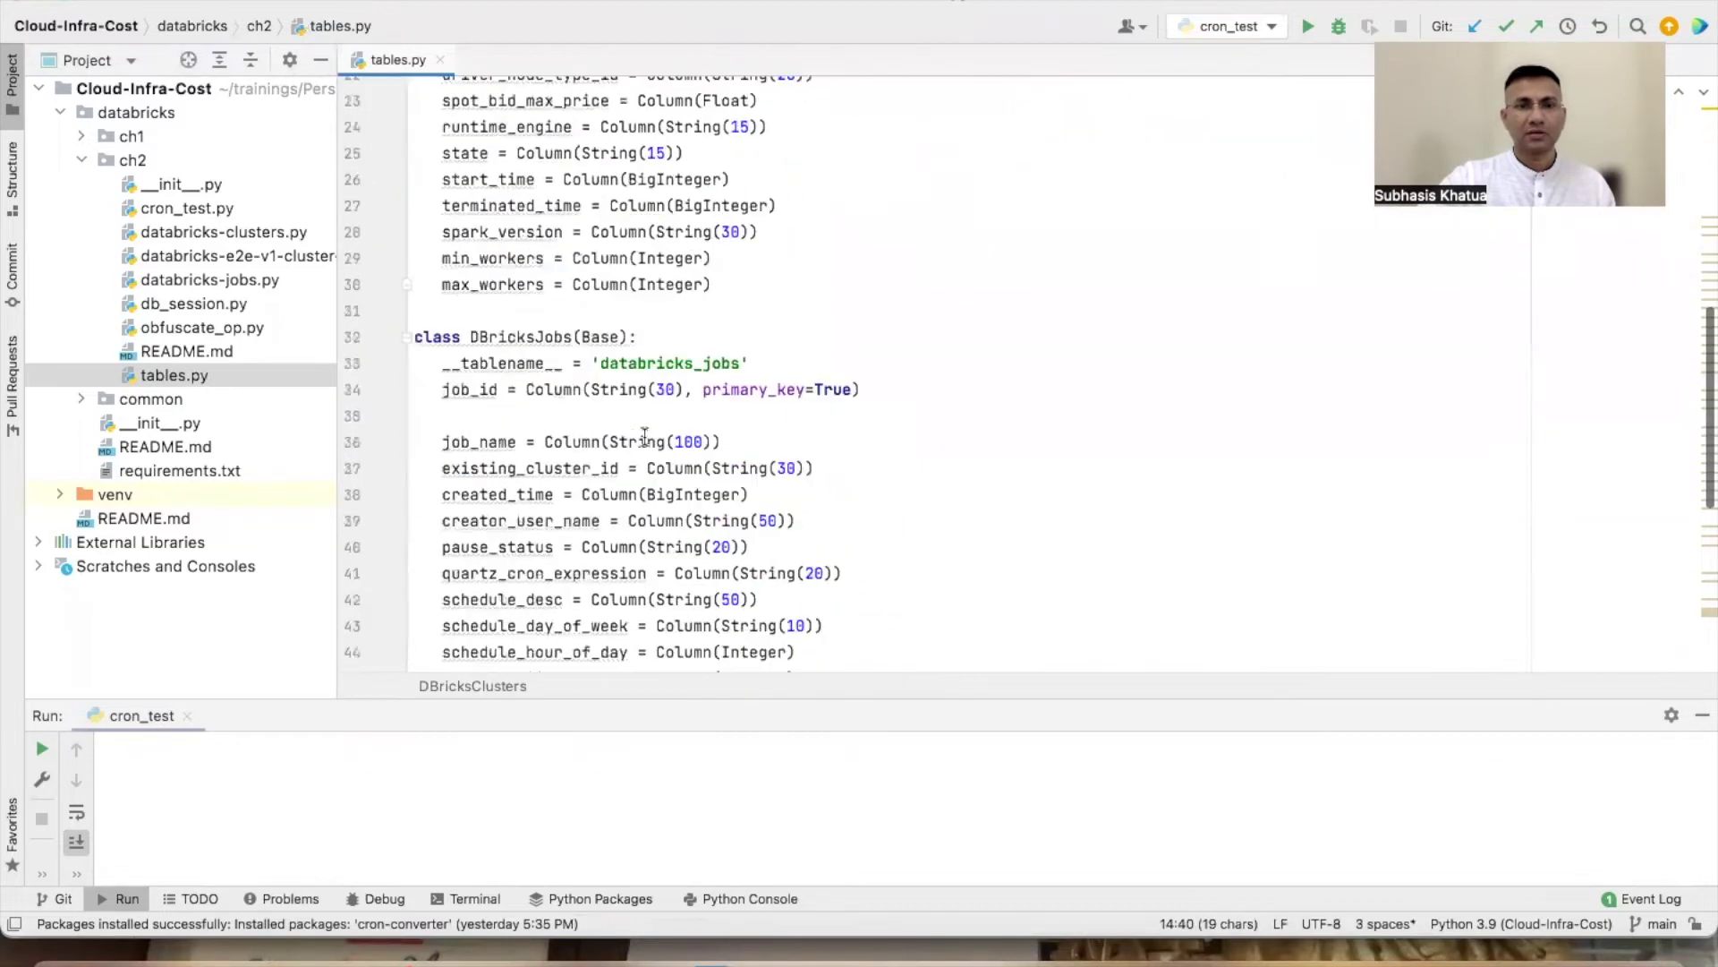
double_click(642, 358)
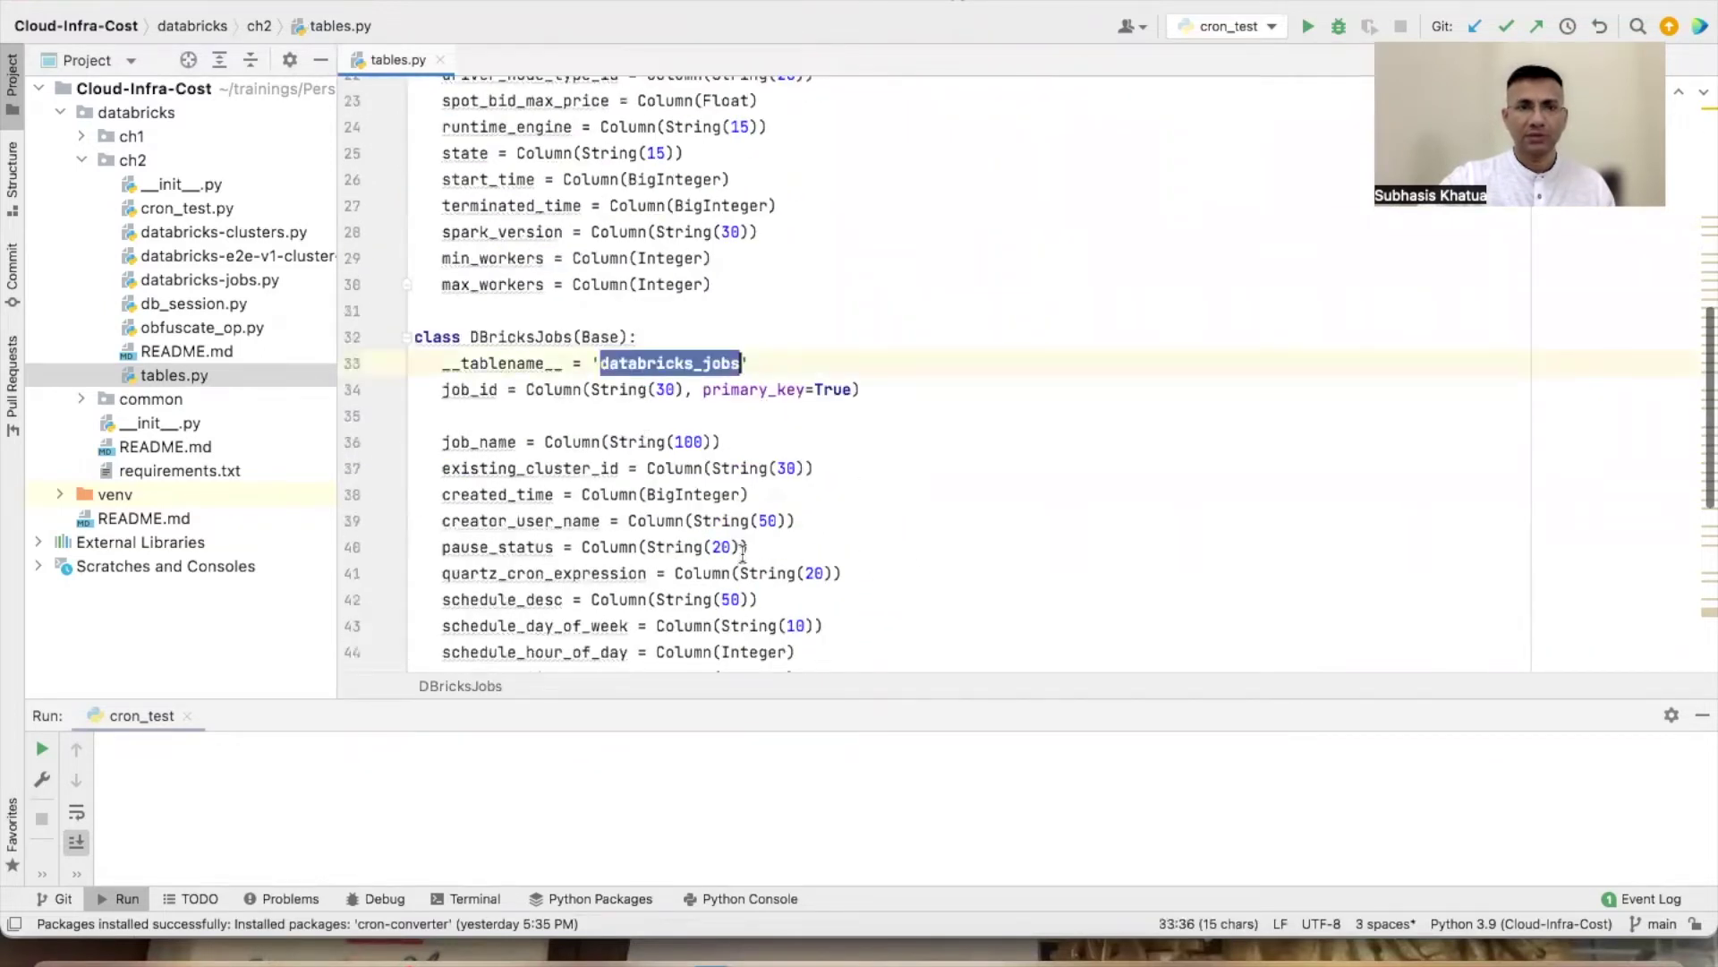
scroll(742, 552, down, 4)
double_click(770, 449)
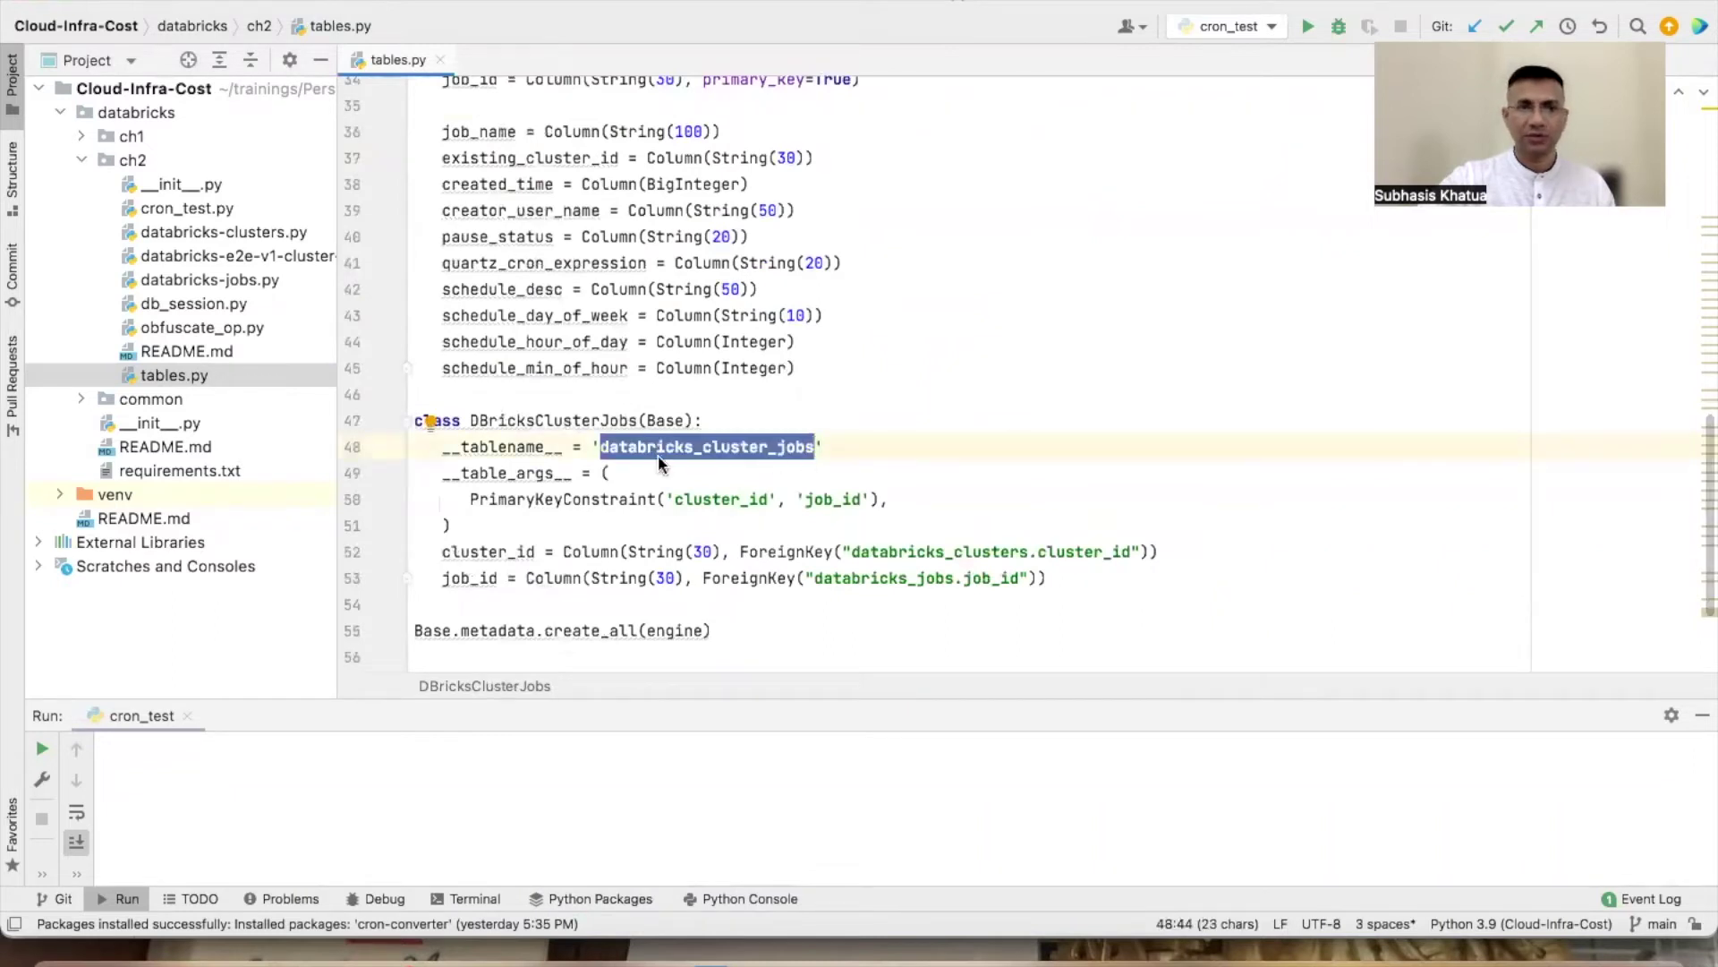
scroll(658, 454, up, 9)
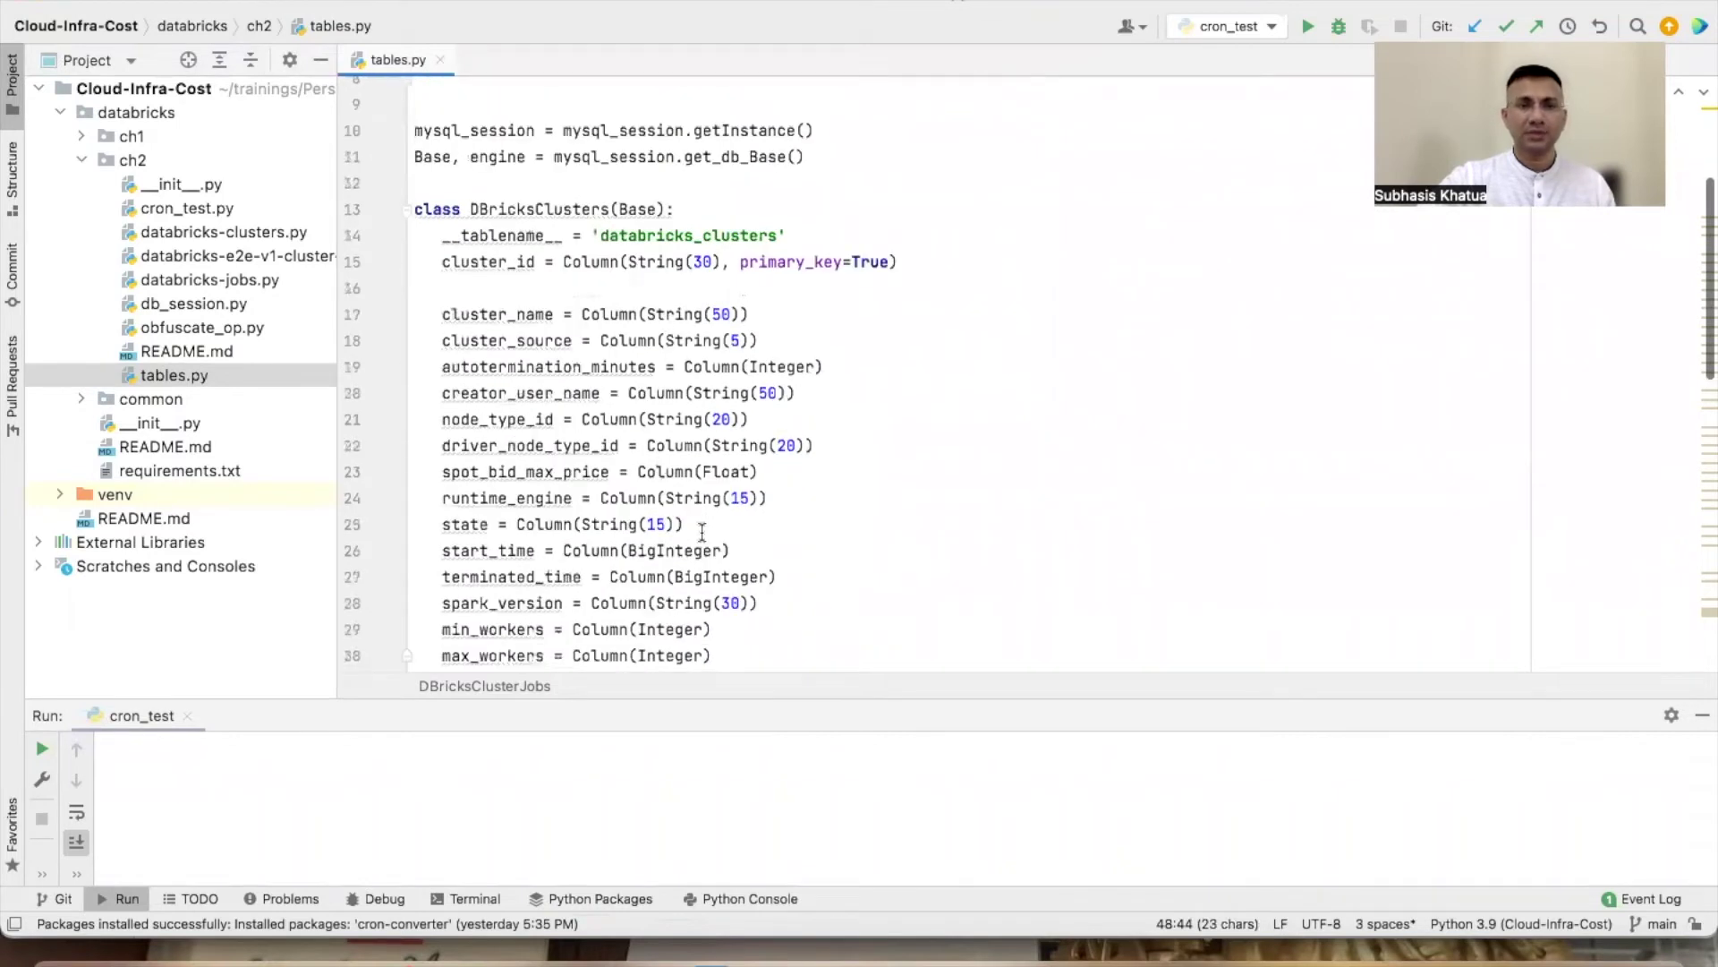
Step: Examine the DBricksClusters column definitions, from cluster_id and cluster_name to state, min_workers and max_workers
scroll(703, 533, down, 4)
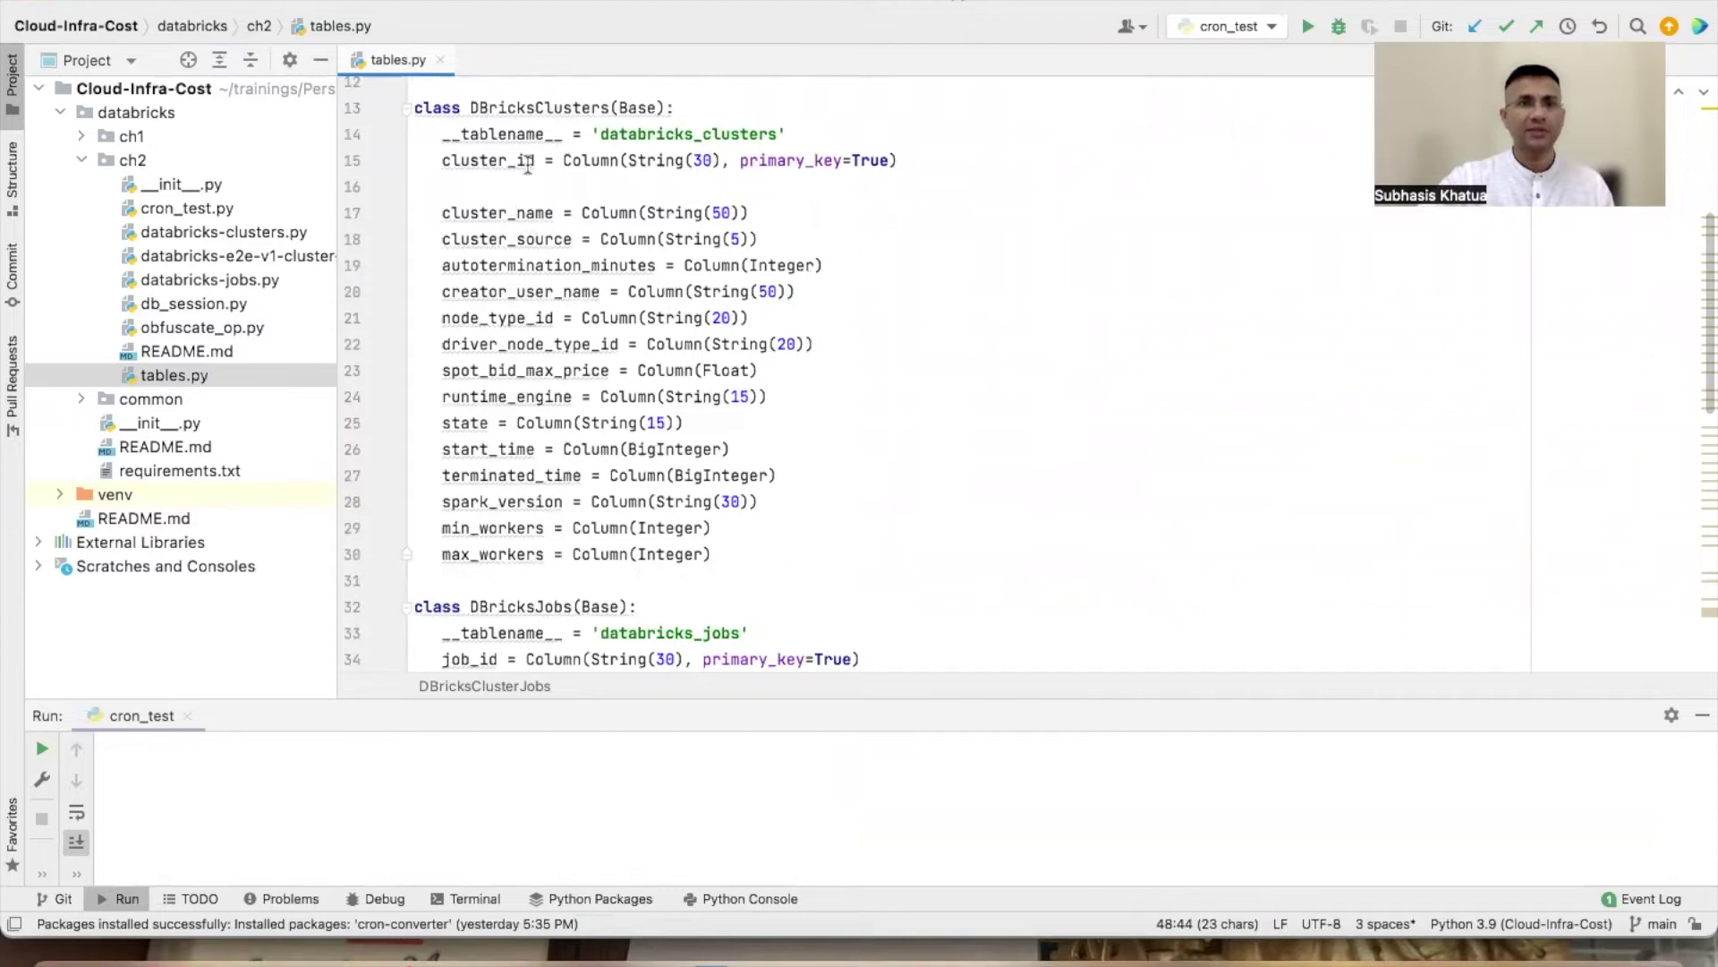
click(470, 213)
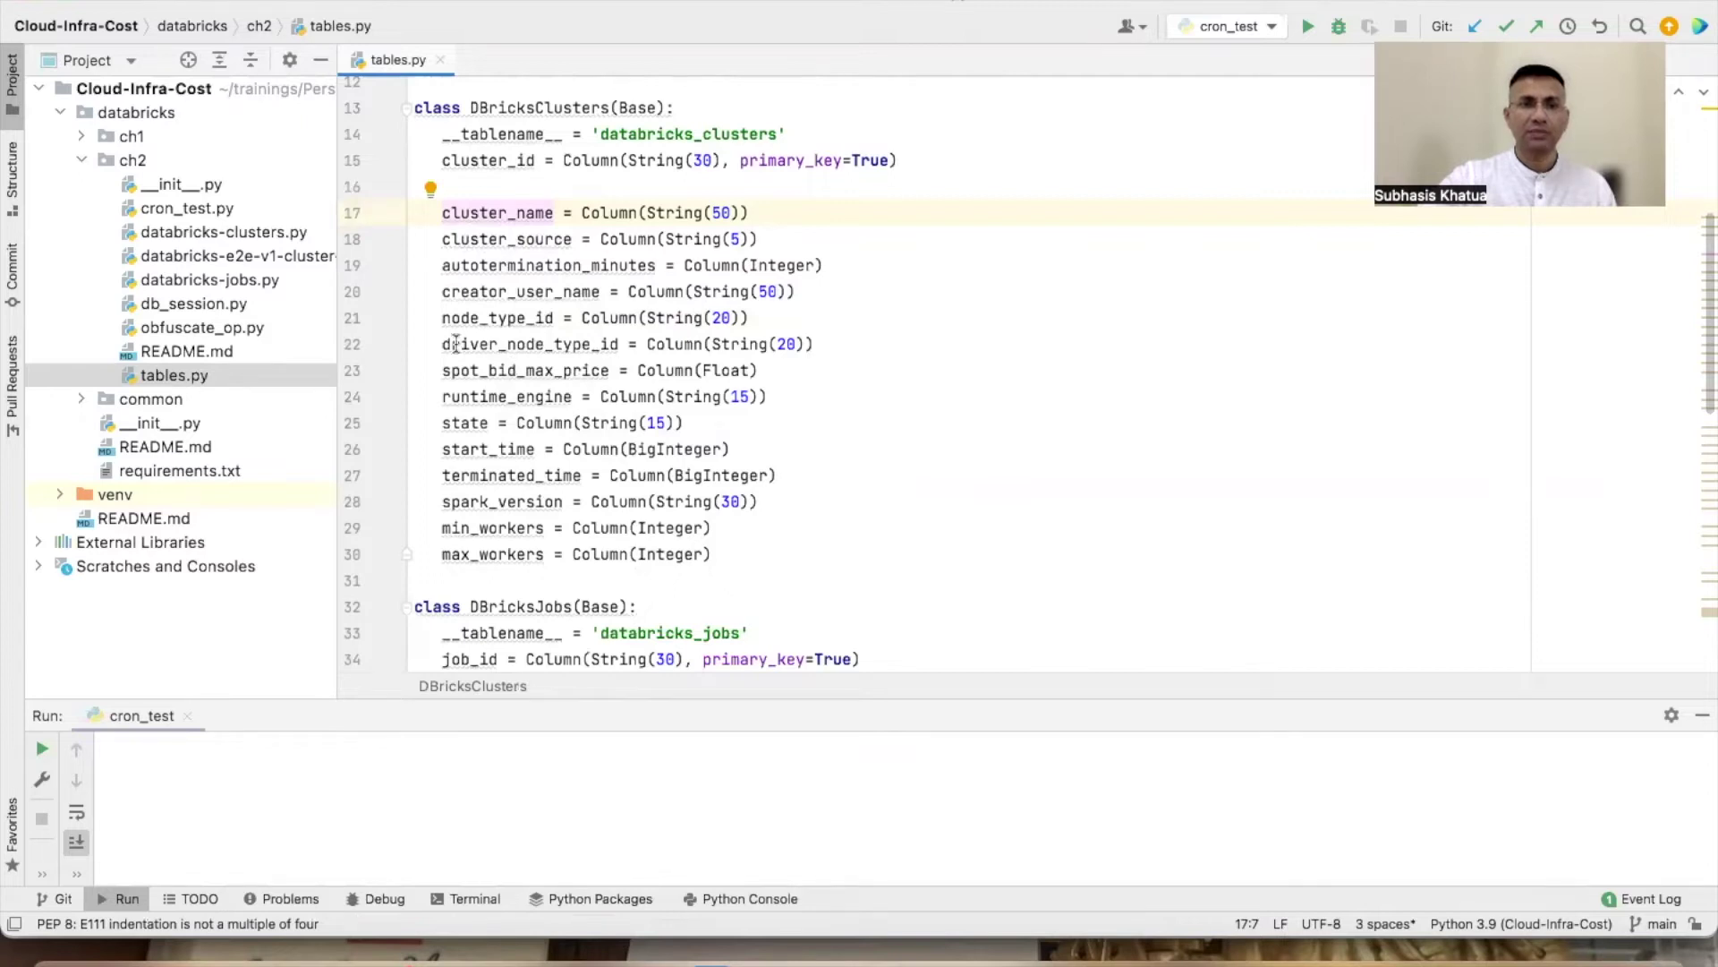
scroll(485, 413, down, 2)
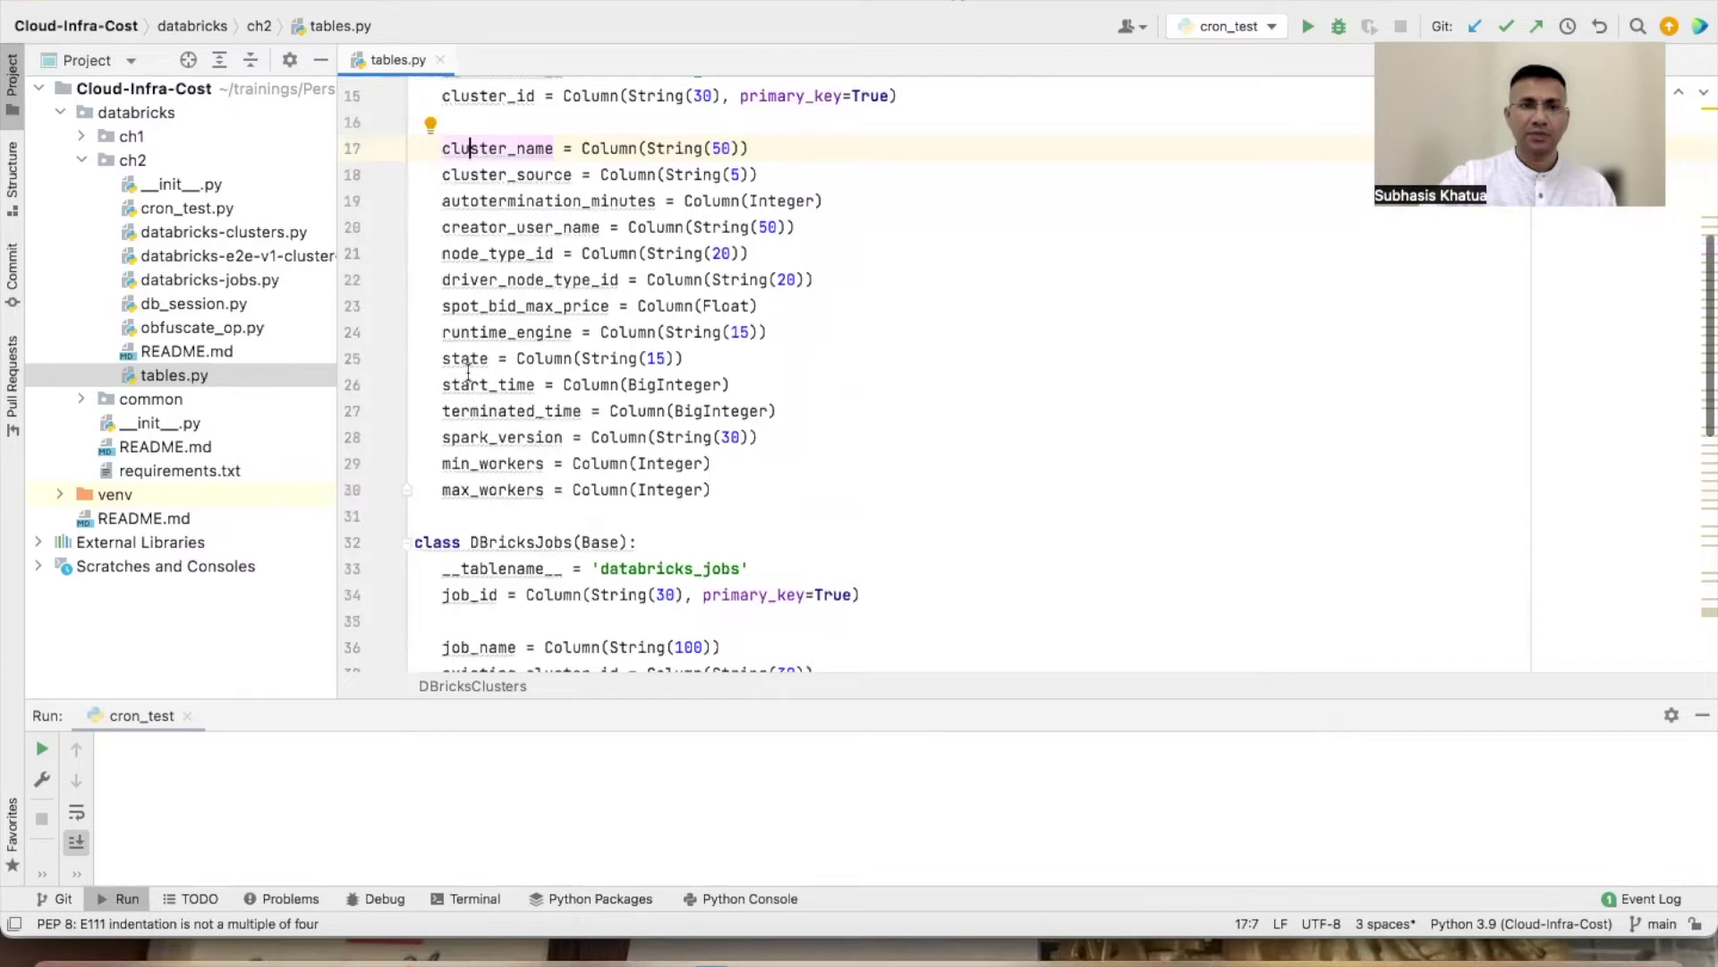
click(463, 474)
click(471, 488)
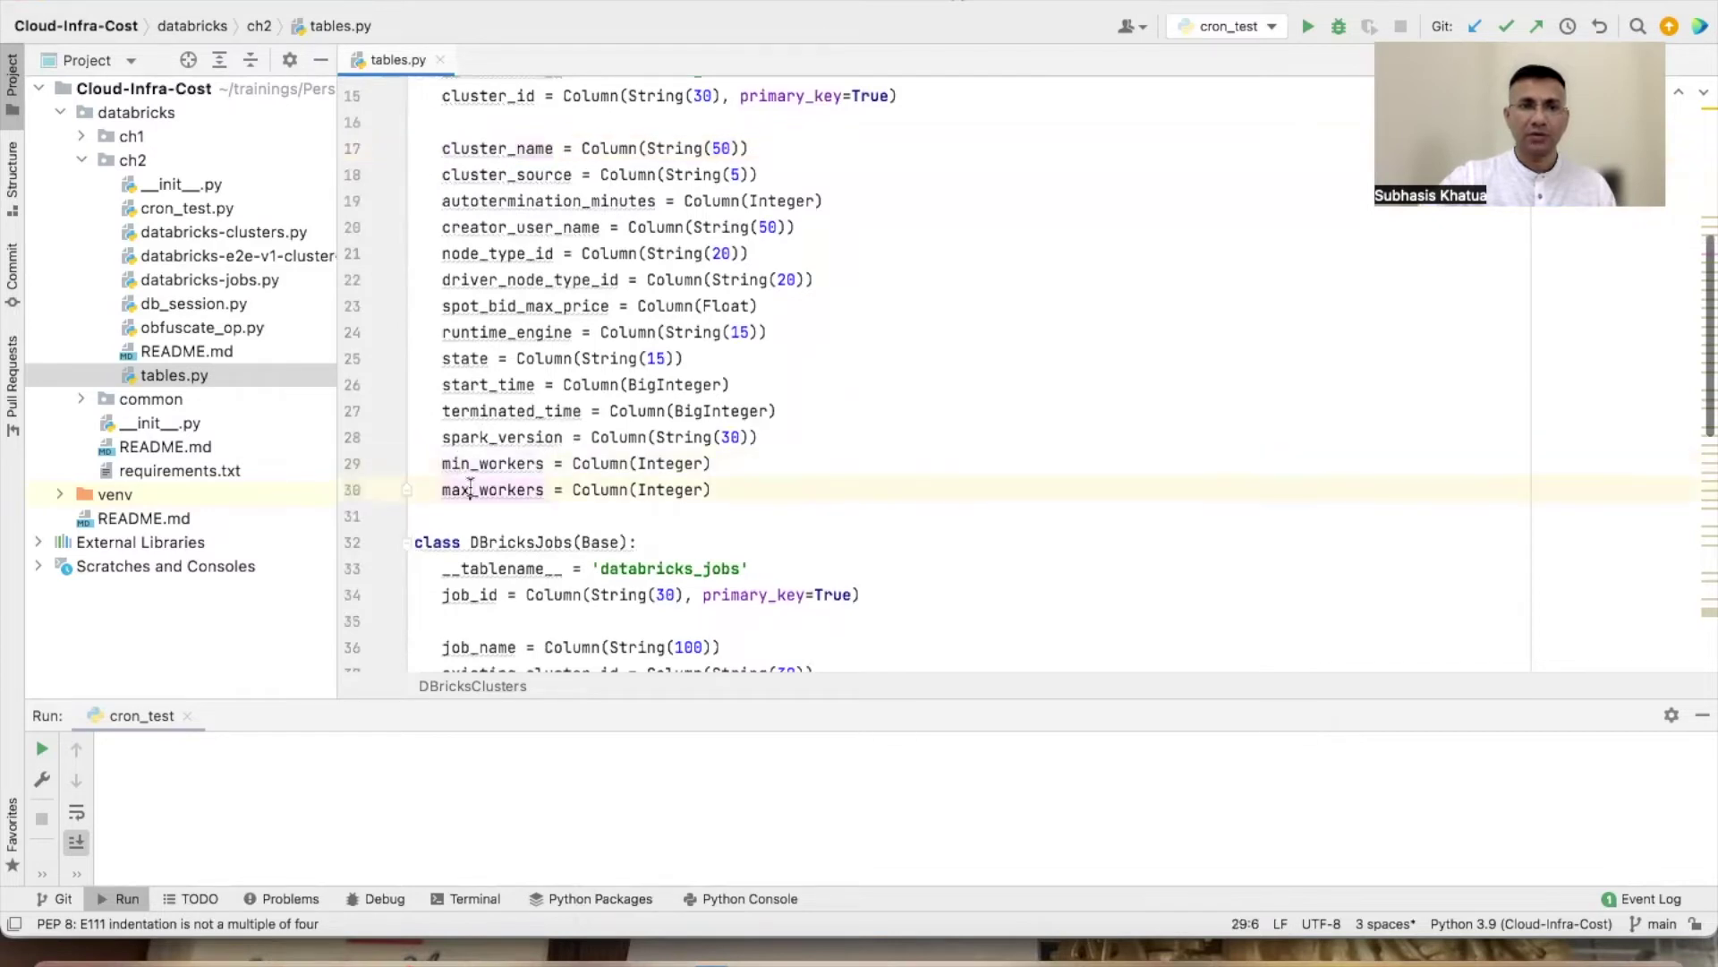
double_click(463, 356)
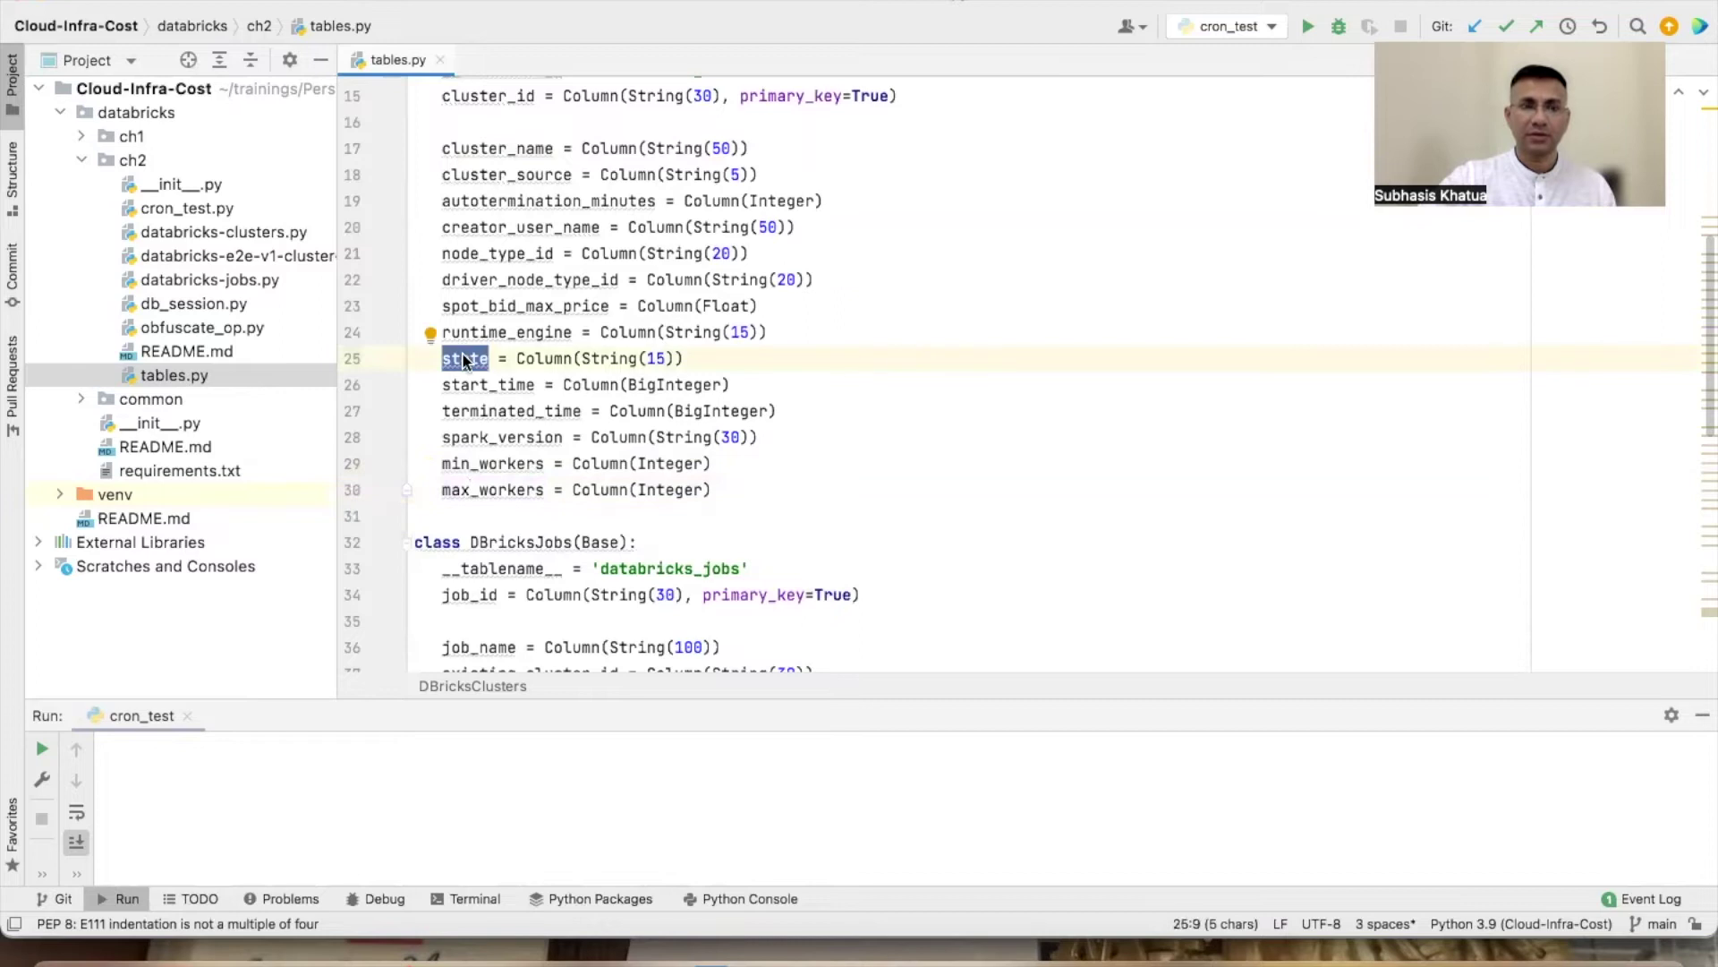
scroll(838, 384, down, 3)
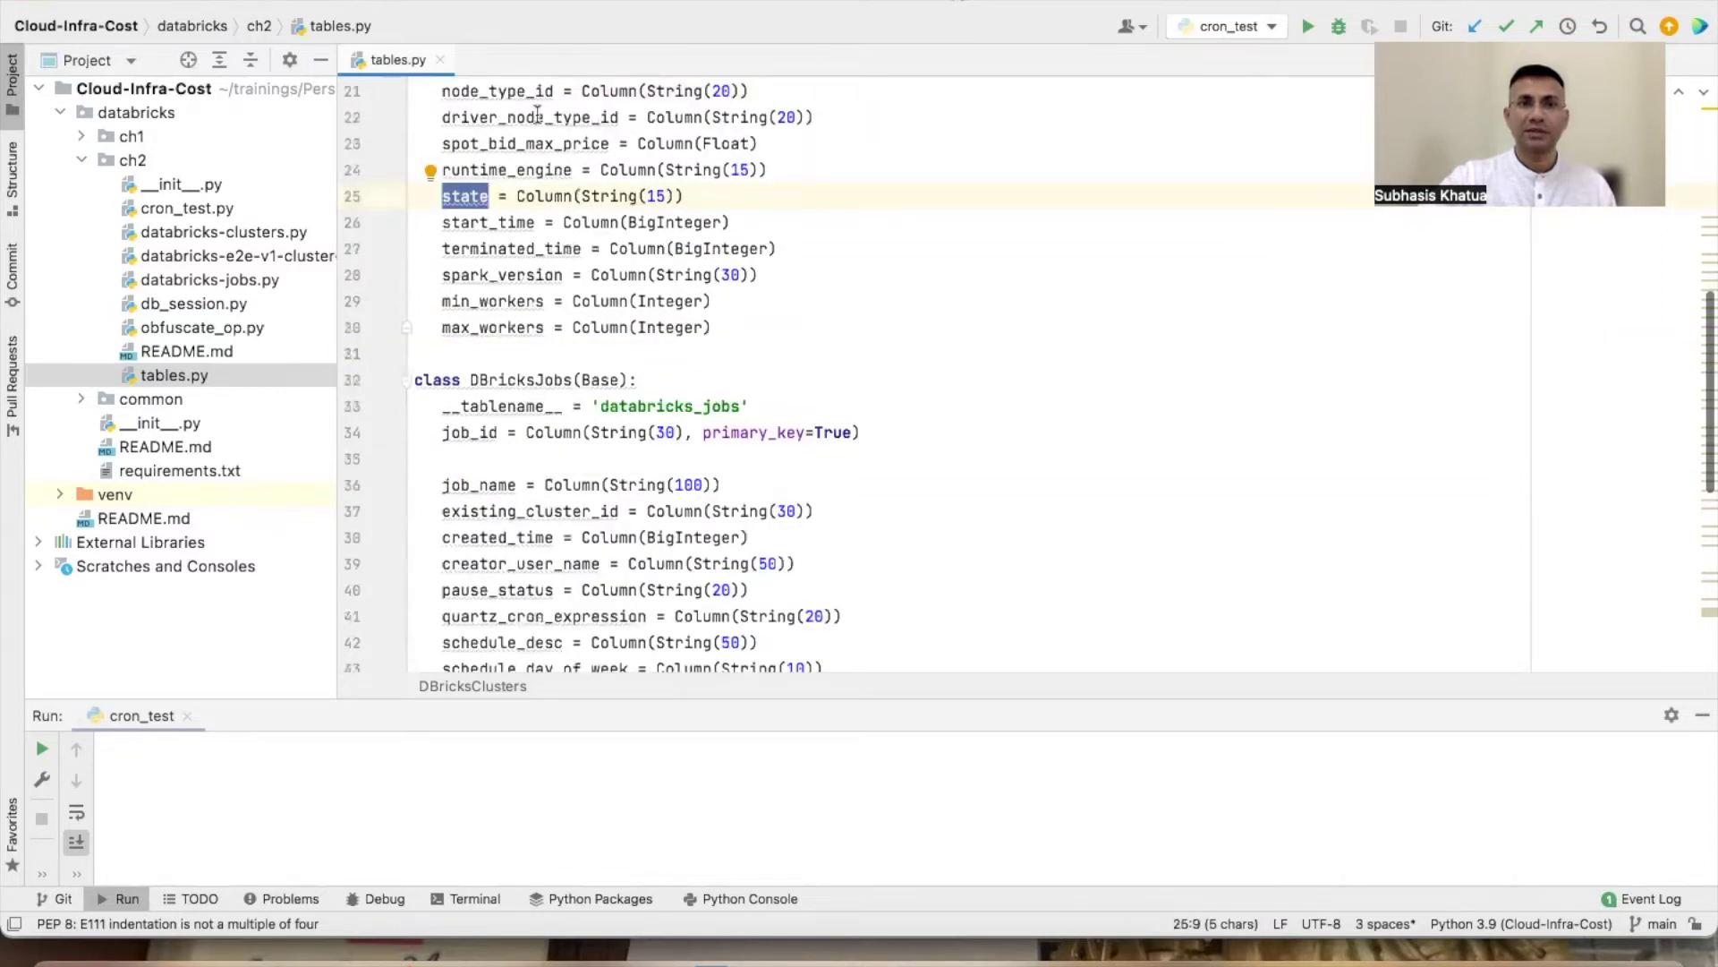
mouse_move(537, 116)
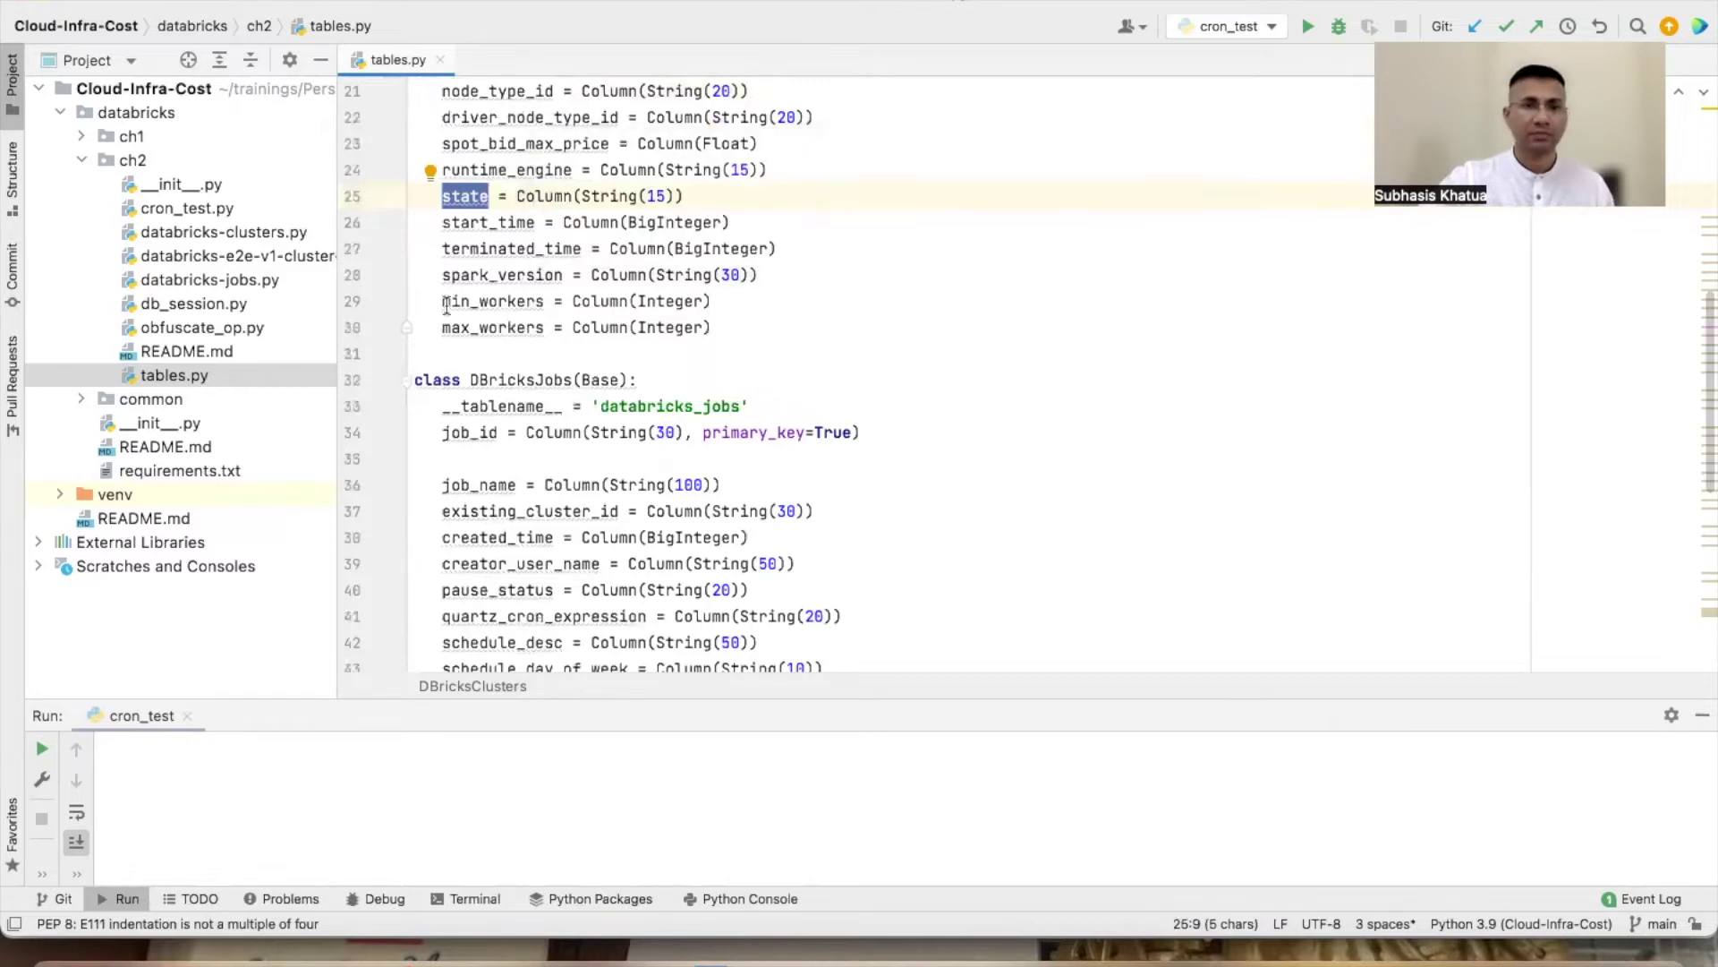
Step: Examine the DBricksJobs table's name and first columns, highlighting the existing_cluster_id column
scroll(458, 276, down, 3)
click(637, 214)
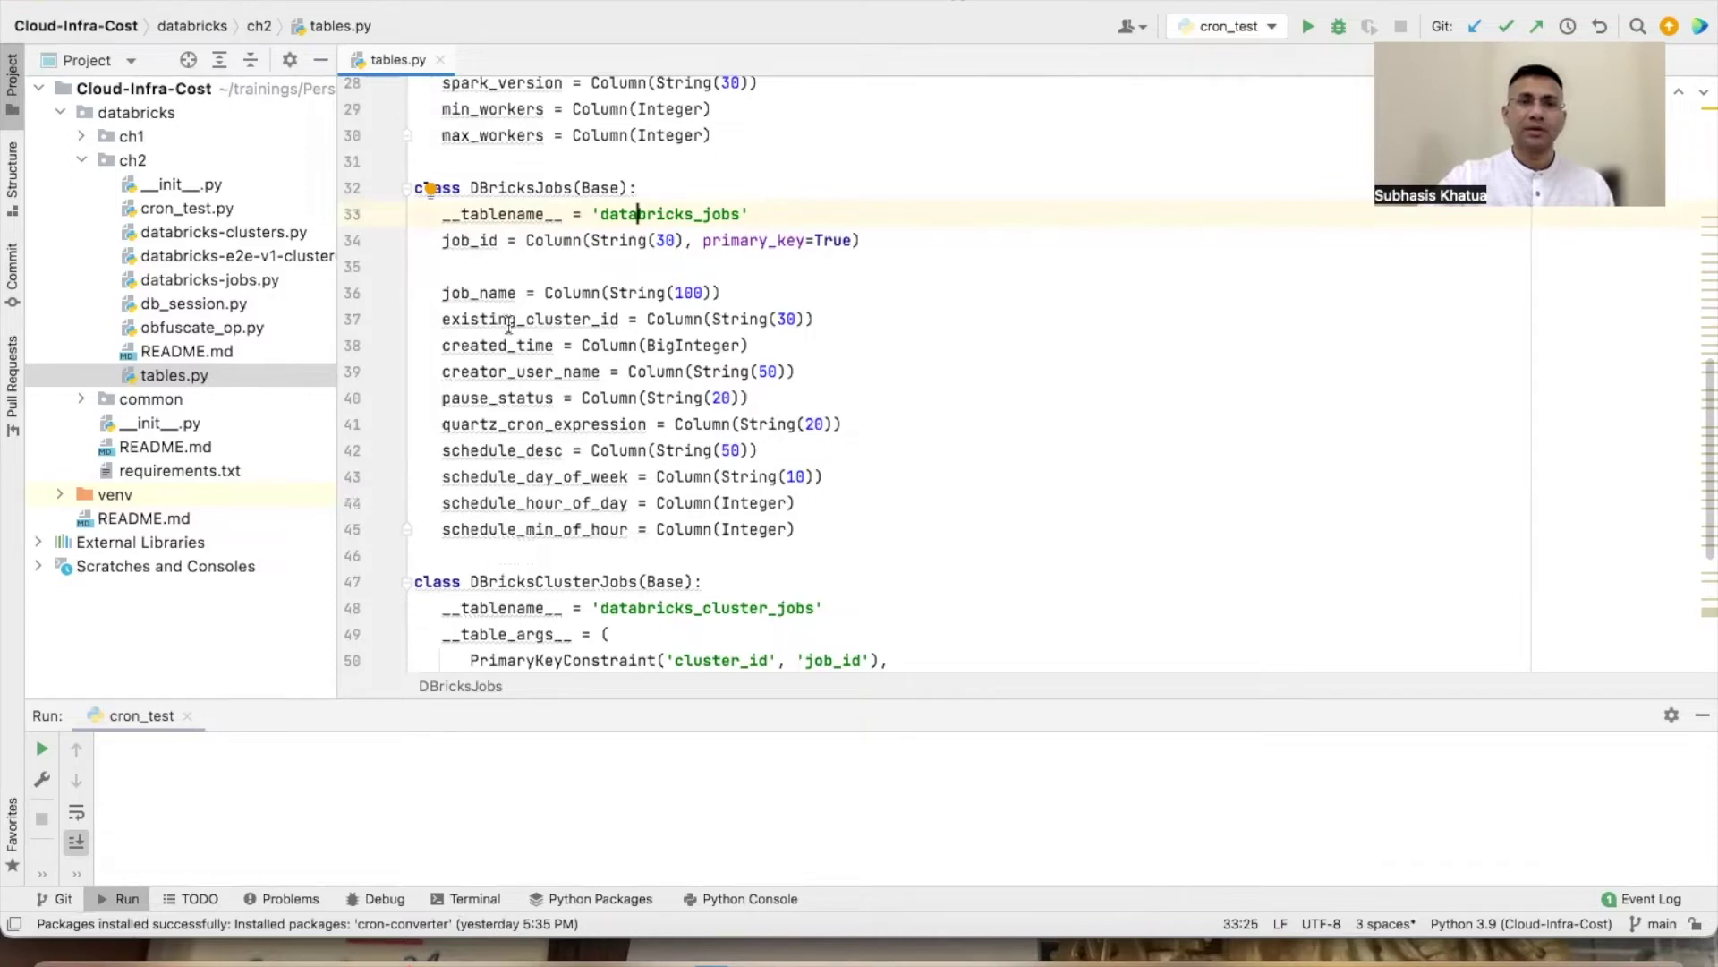
mouse_move(508, 324)
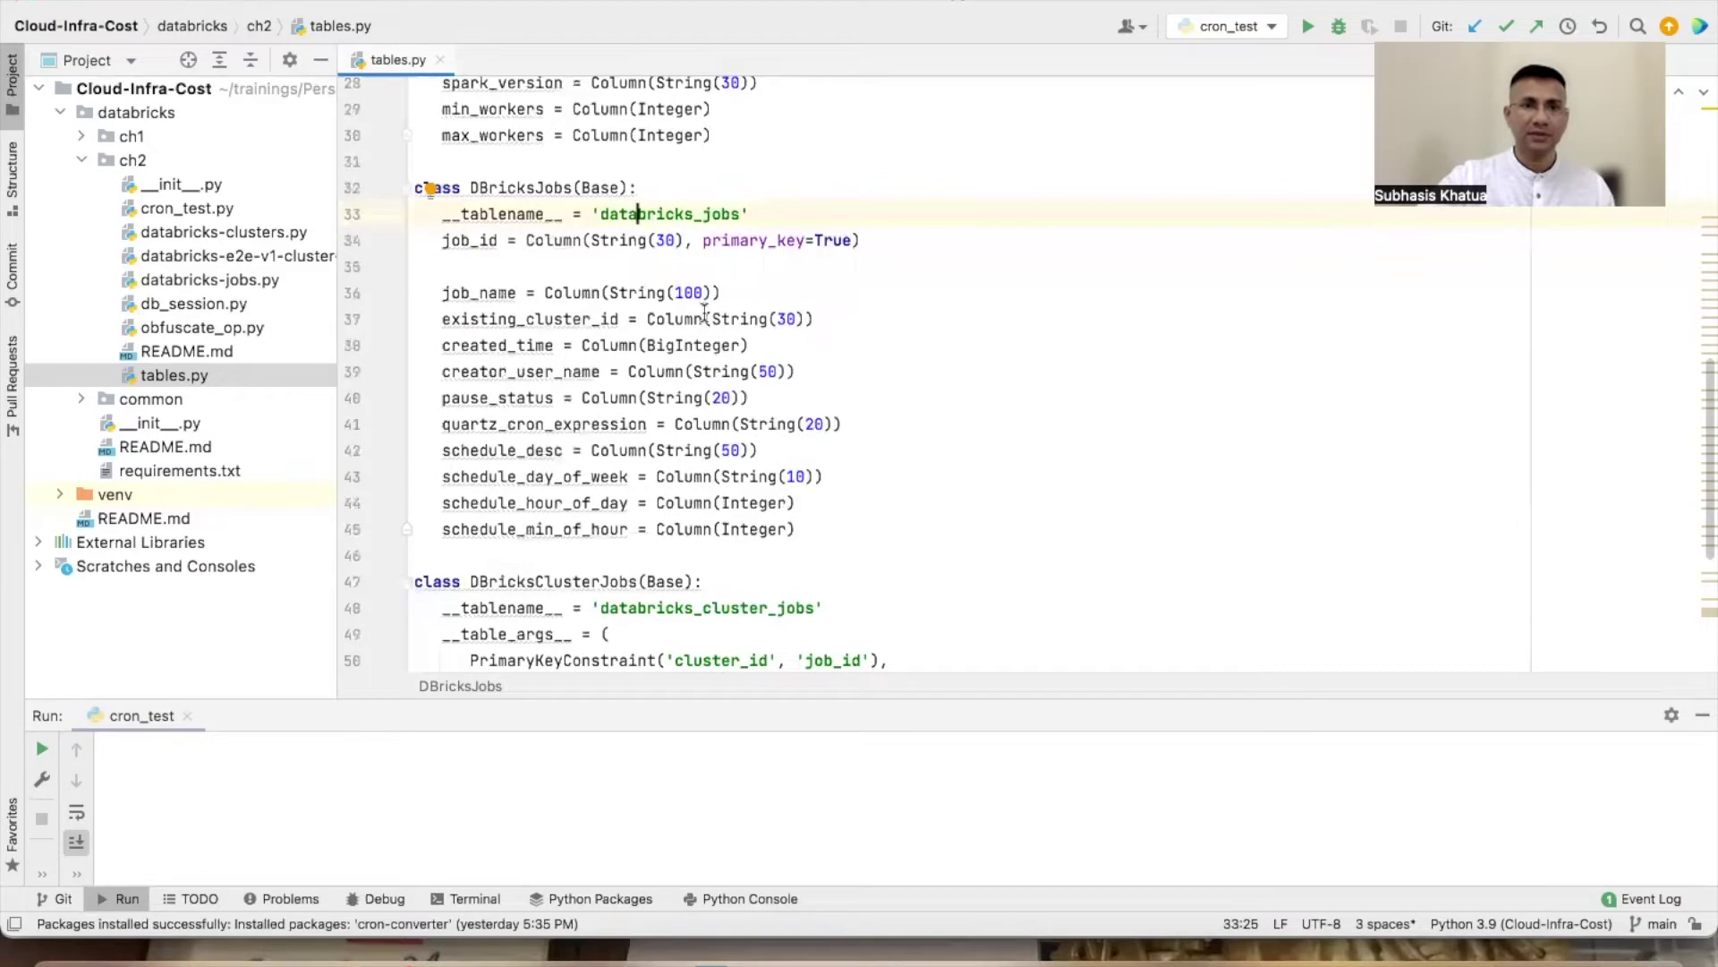
double_click(530, 324)
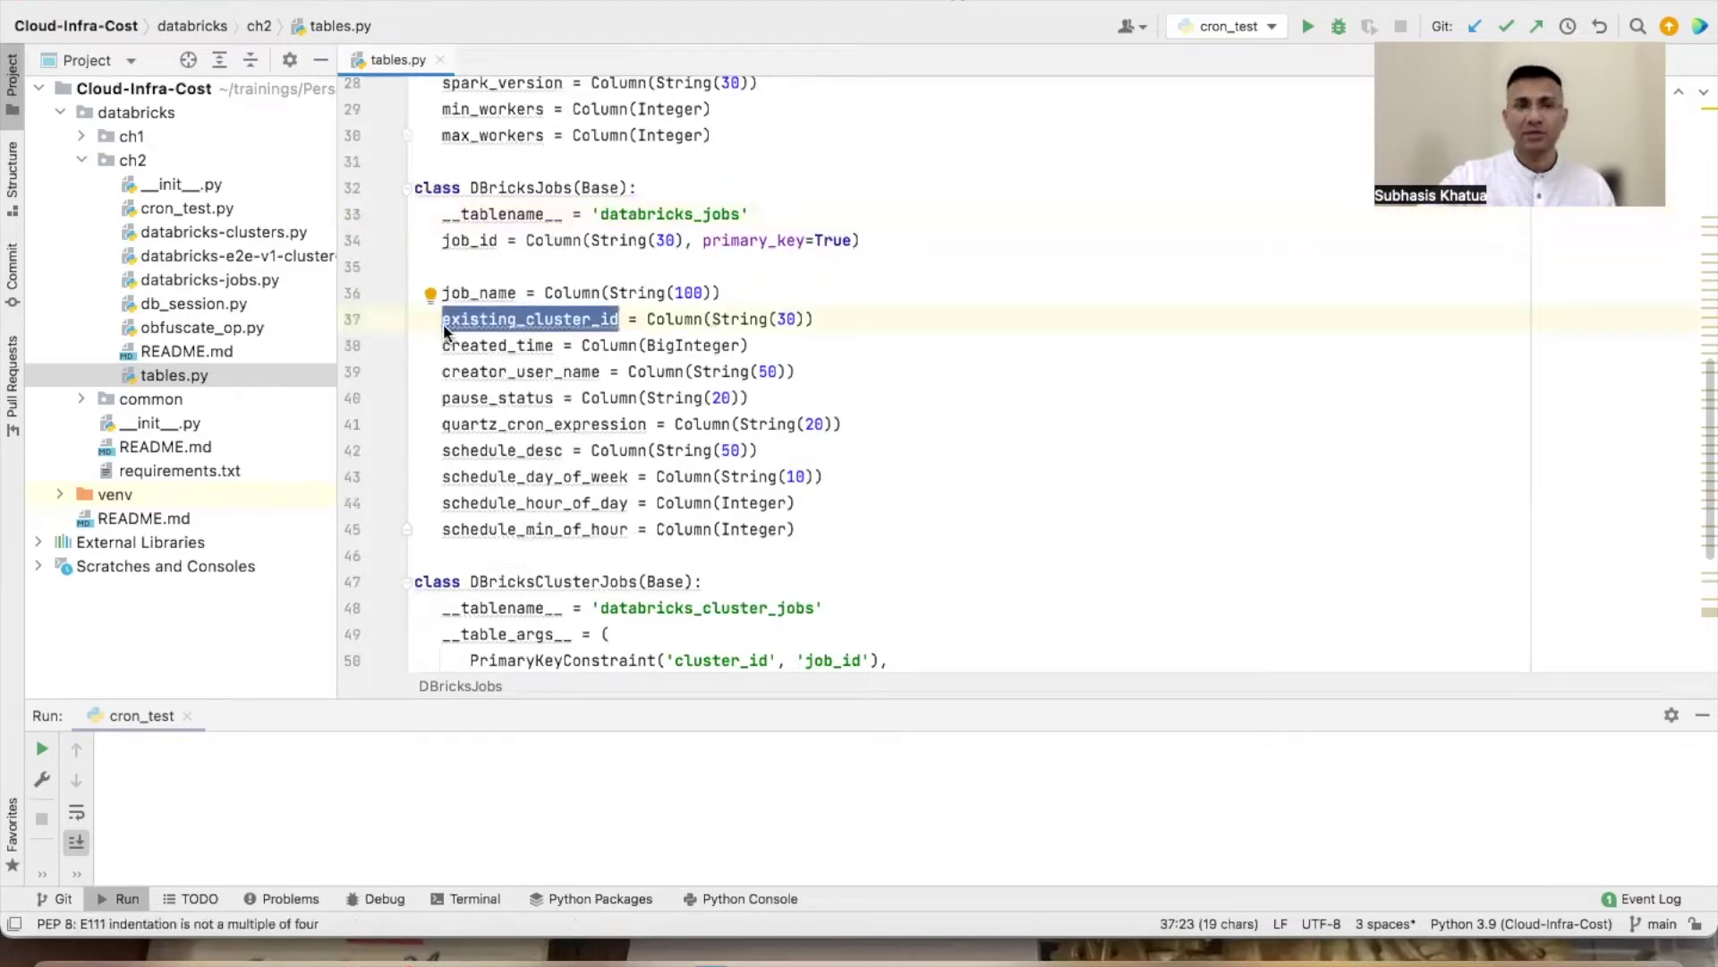
mouse_move(443, 324)
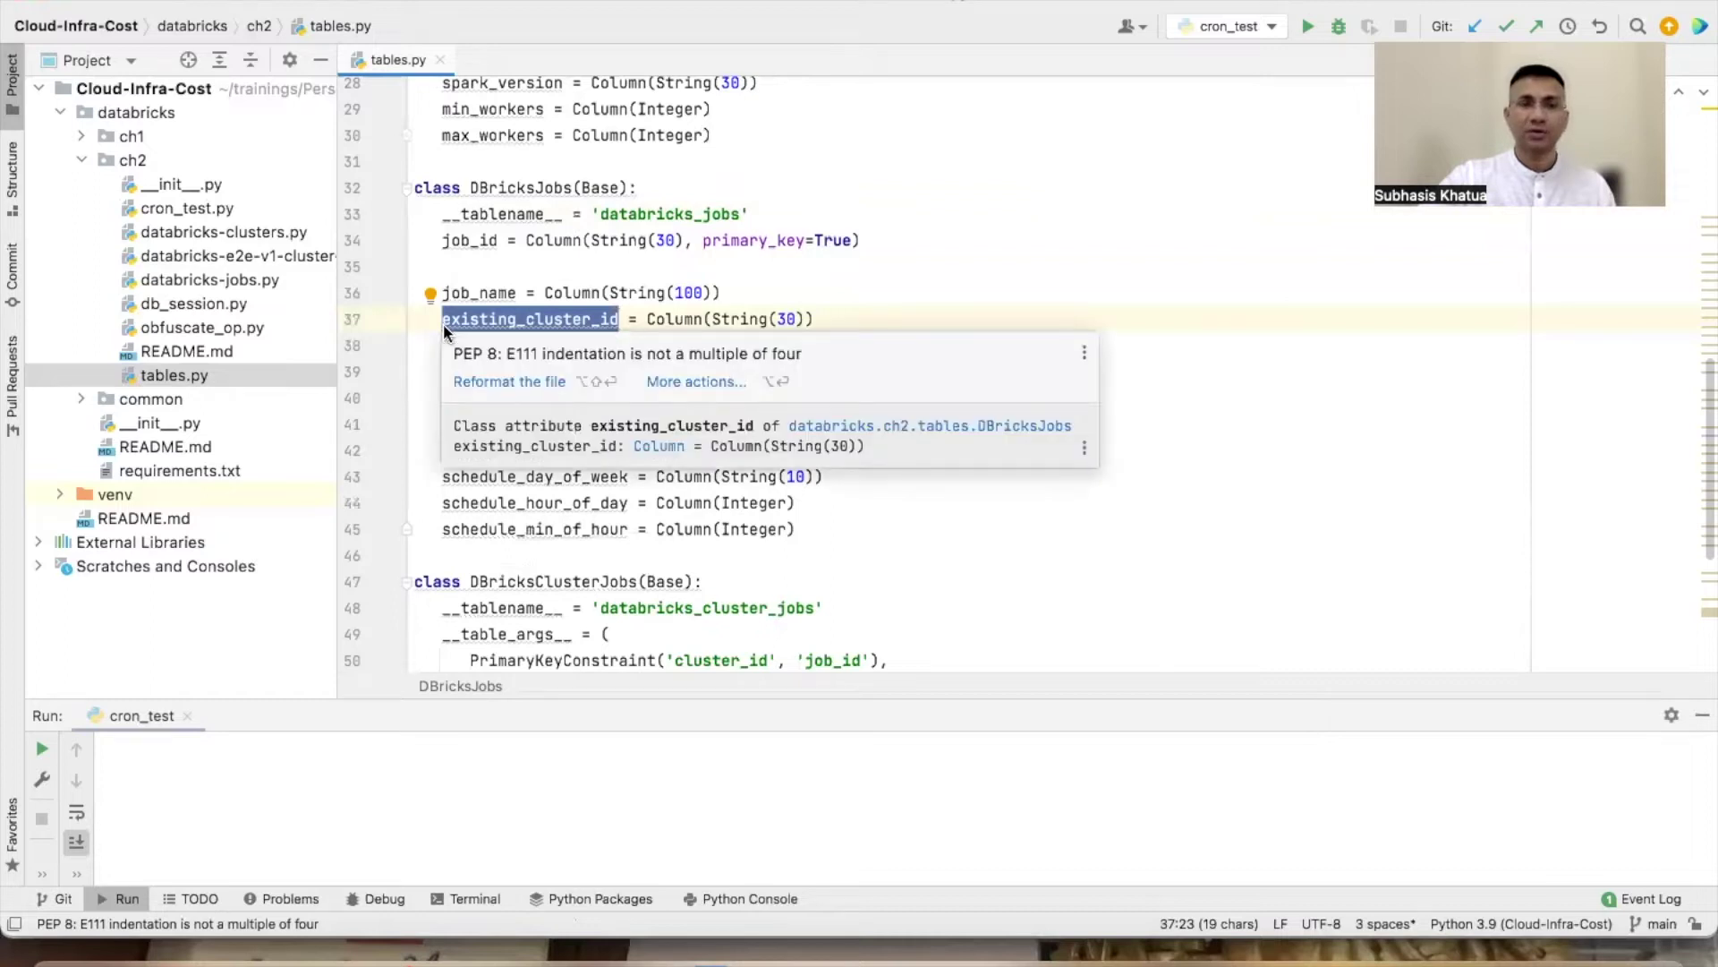
click(443, 324)
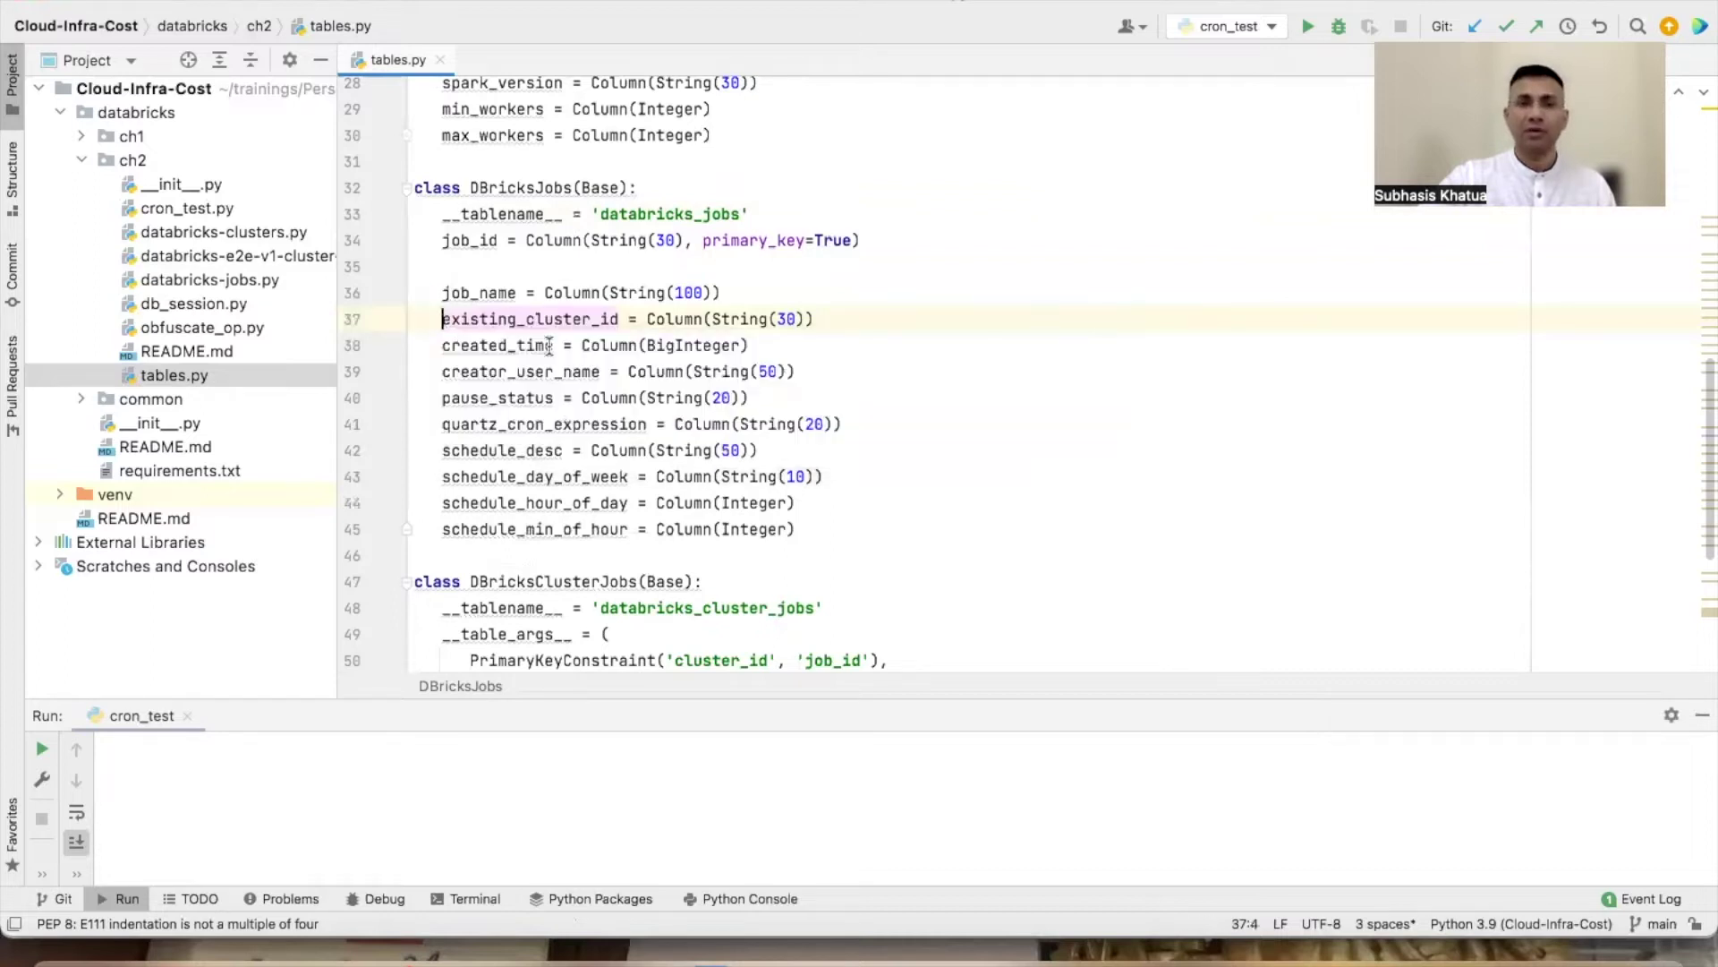
mouse_move(549, 347)
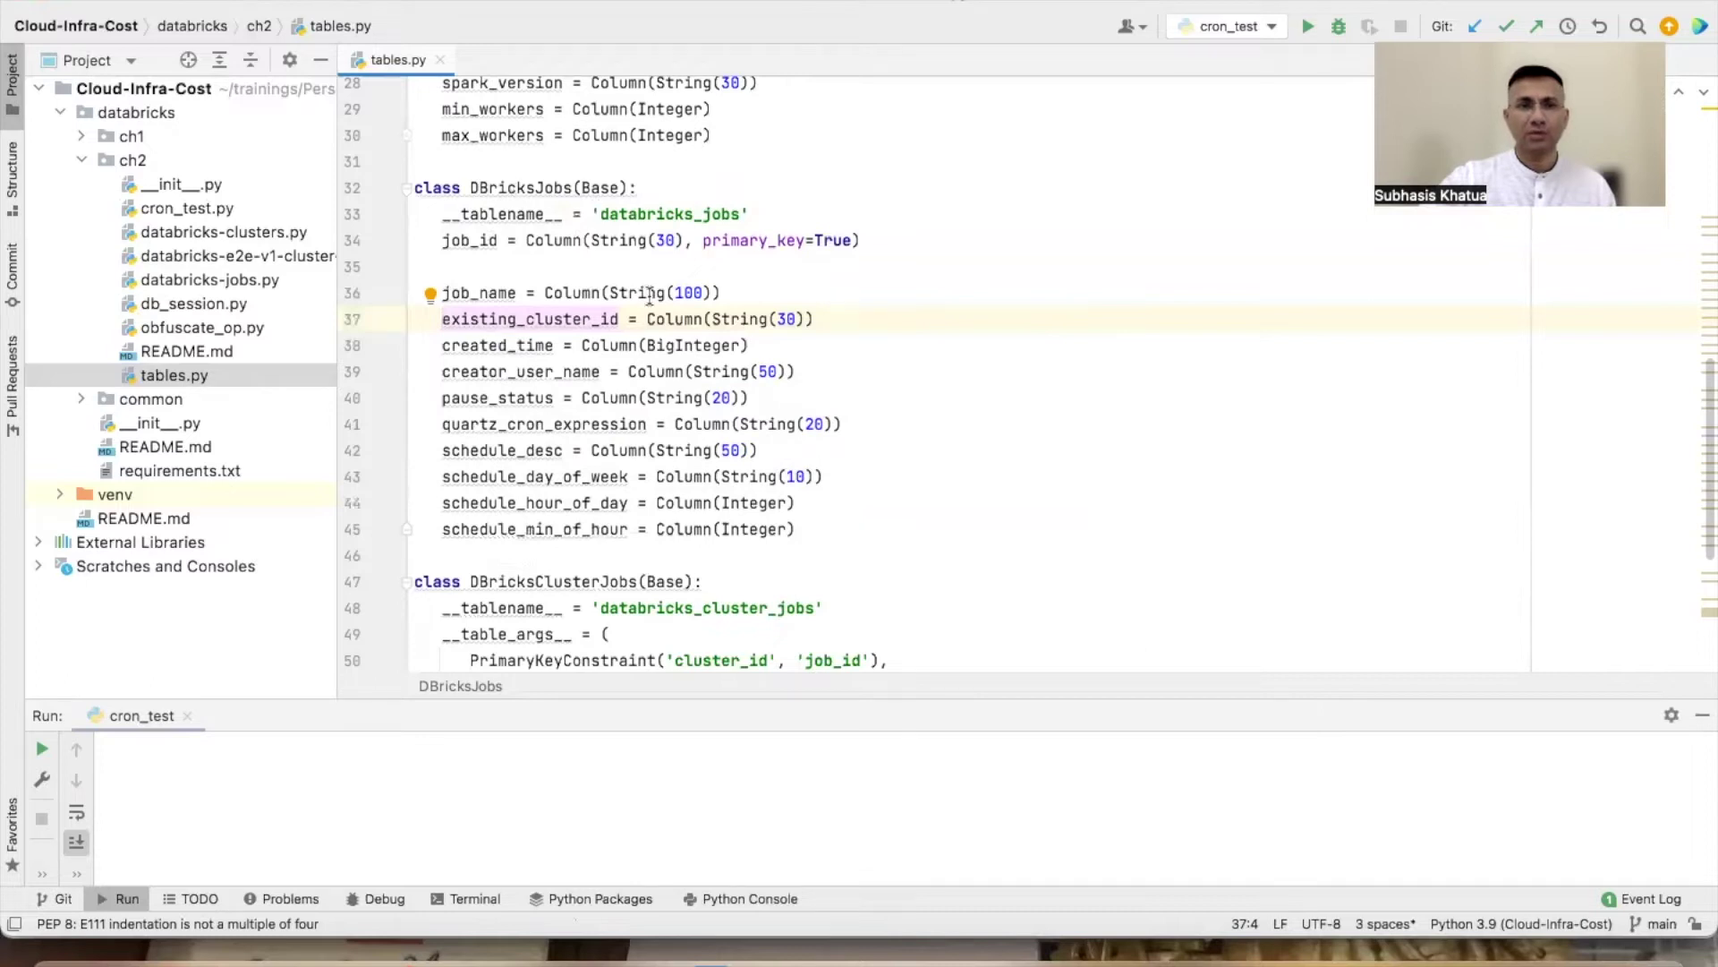
Step: Review the job scheduling columns in DBricksJobs, highlighting quartz_cron_expression, schedule_day_of_week and schedule_hour_of_day
scroll(508, 313, down, 1)
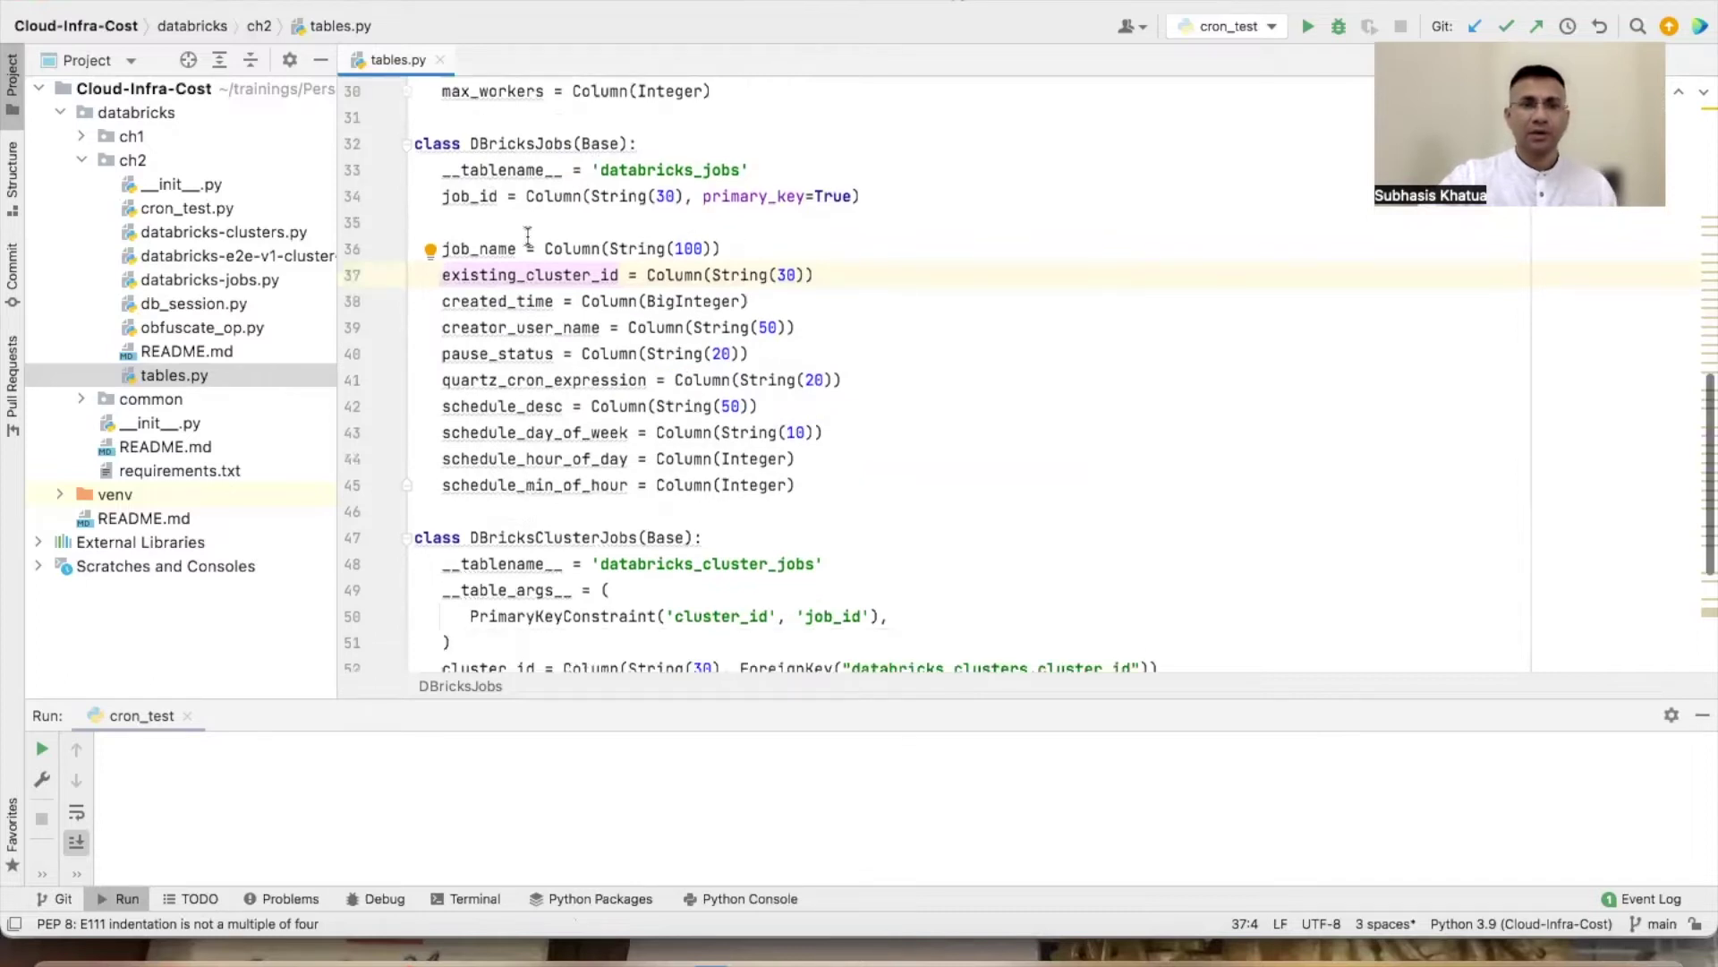
scroll(509, 332, down, 1)
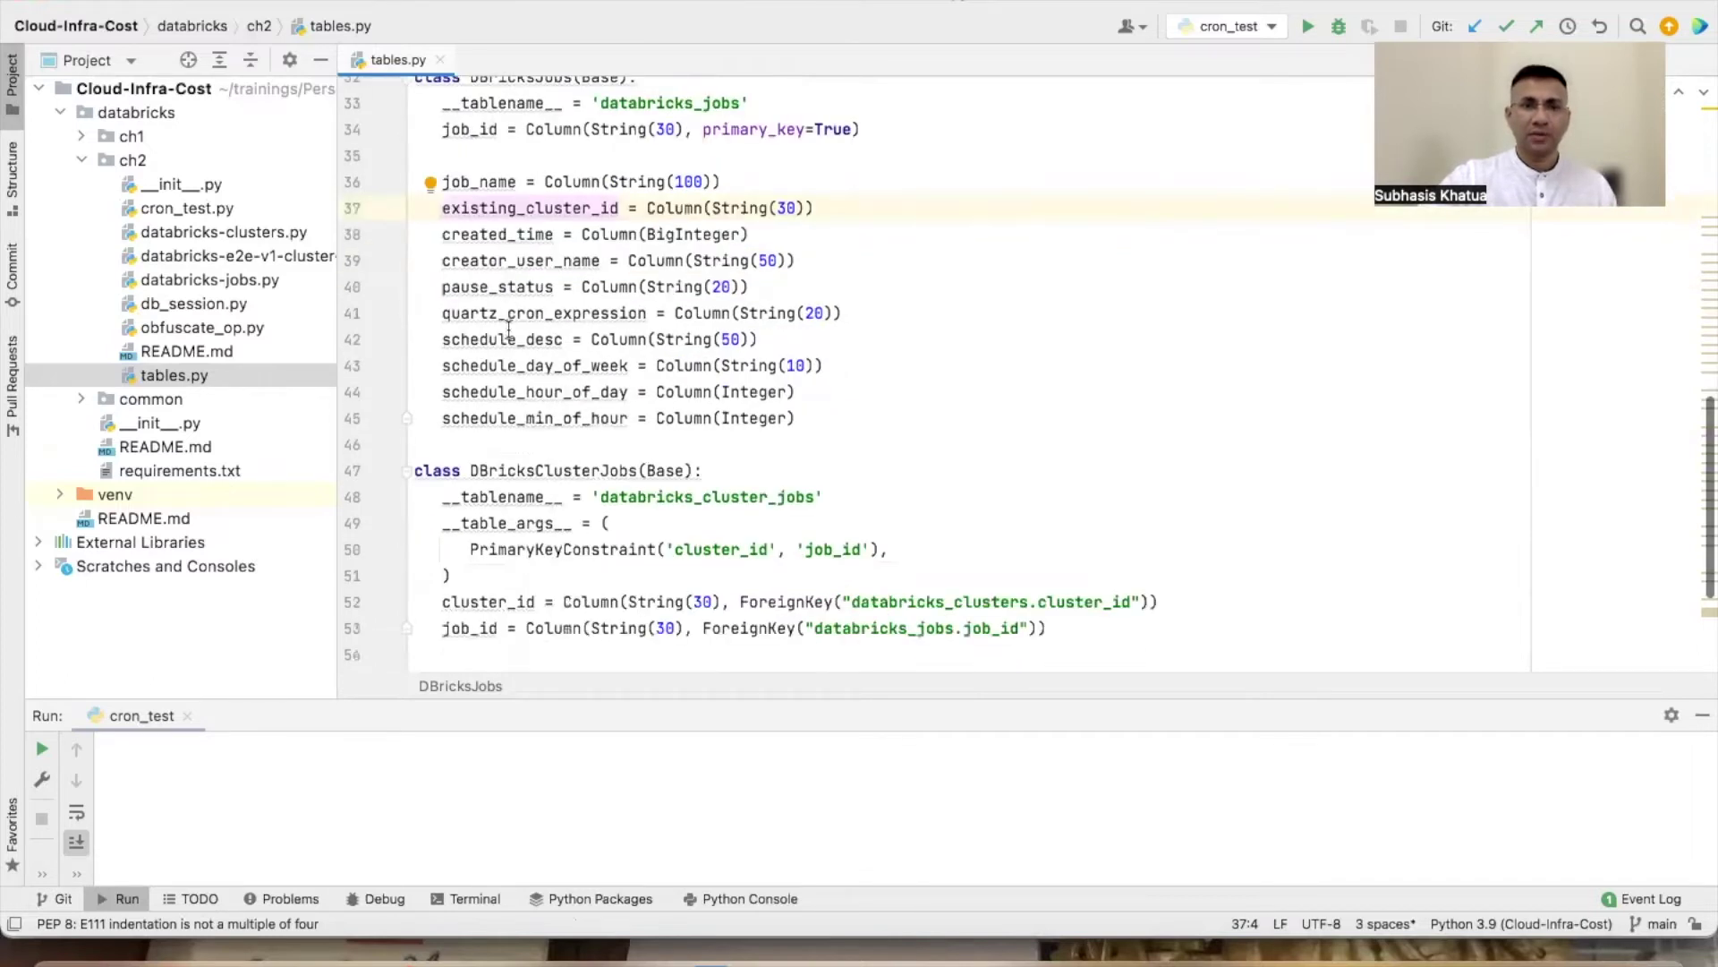
double_click(451, 318)
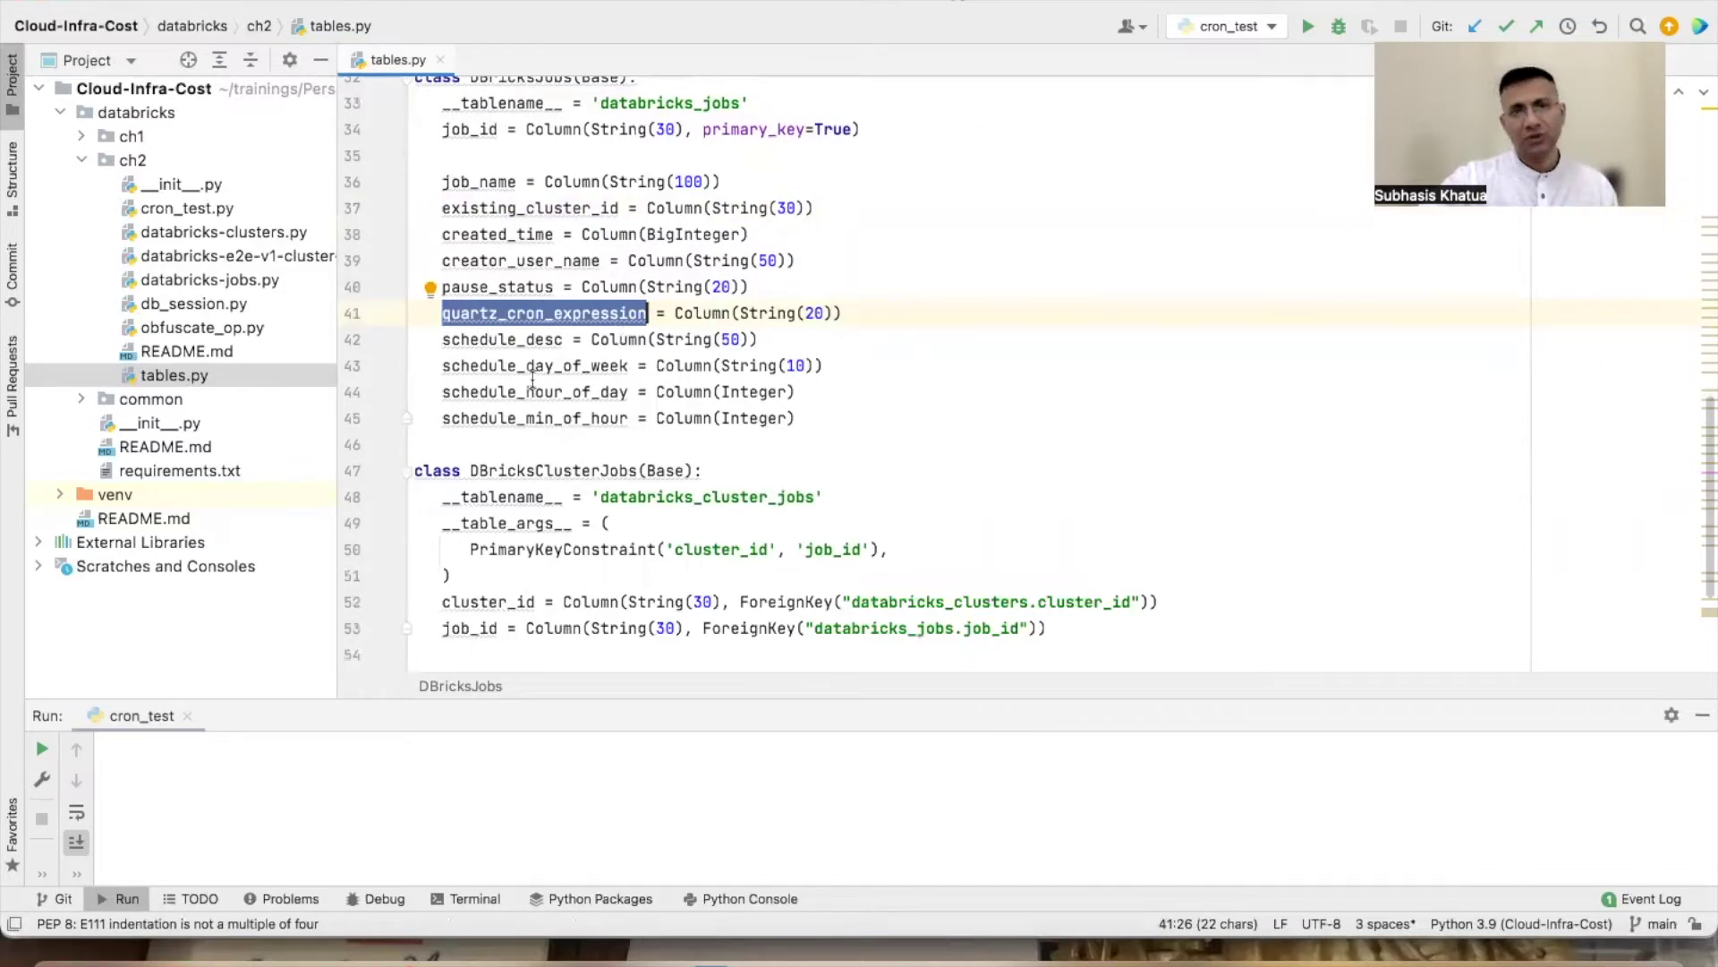
click(571, 368)
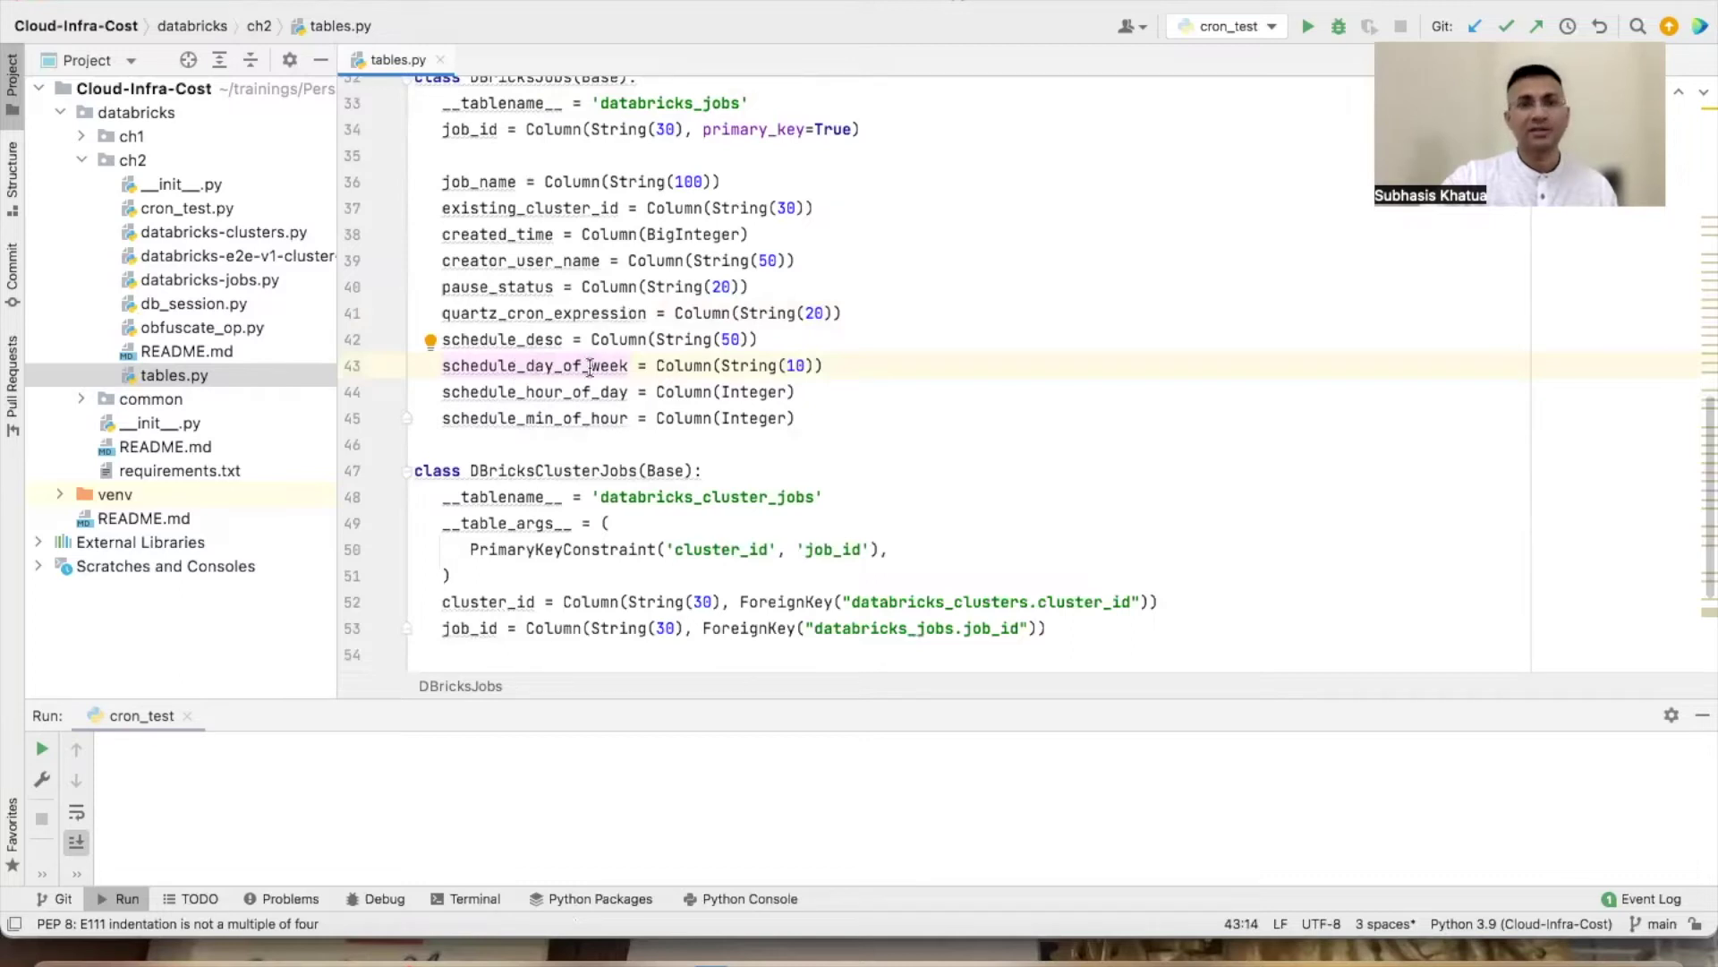
mouse_move(590, 368)
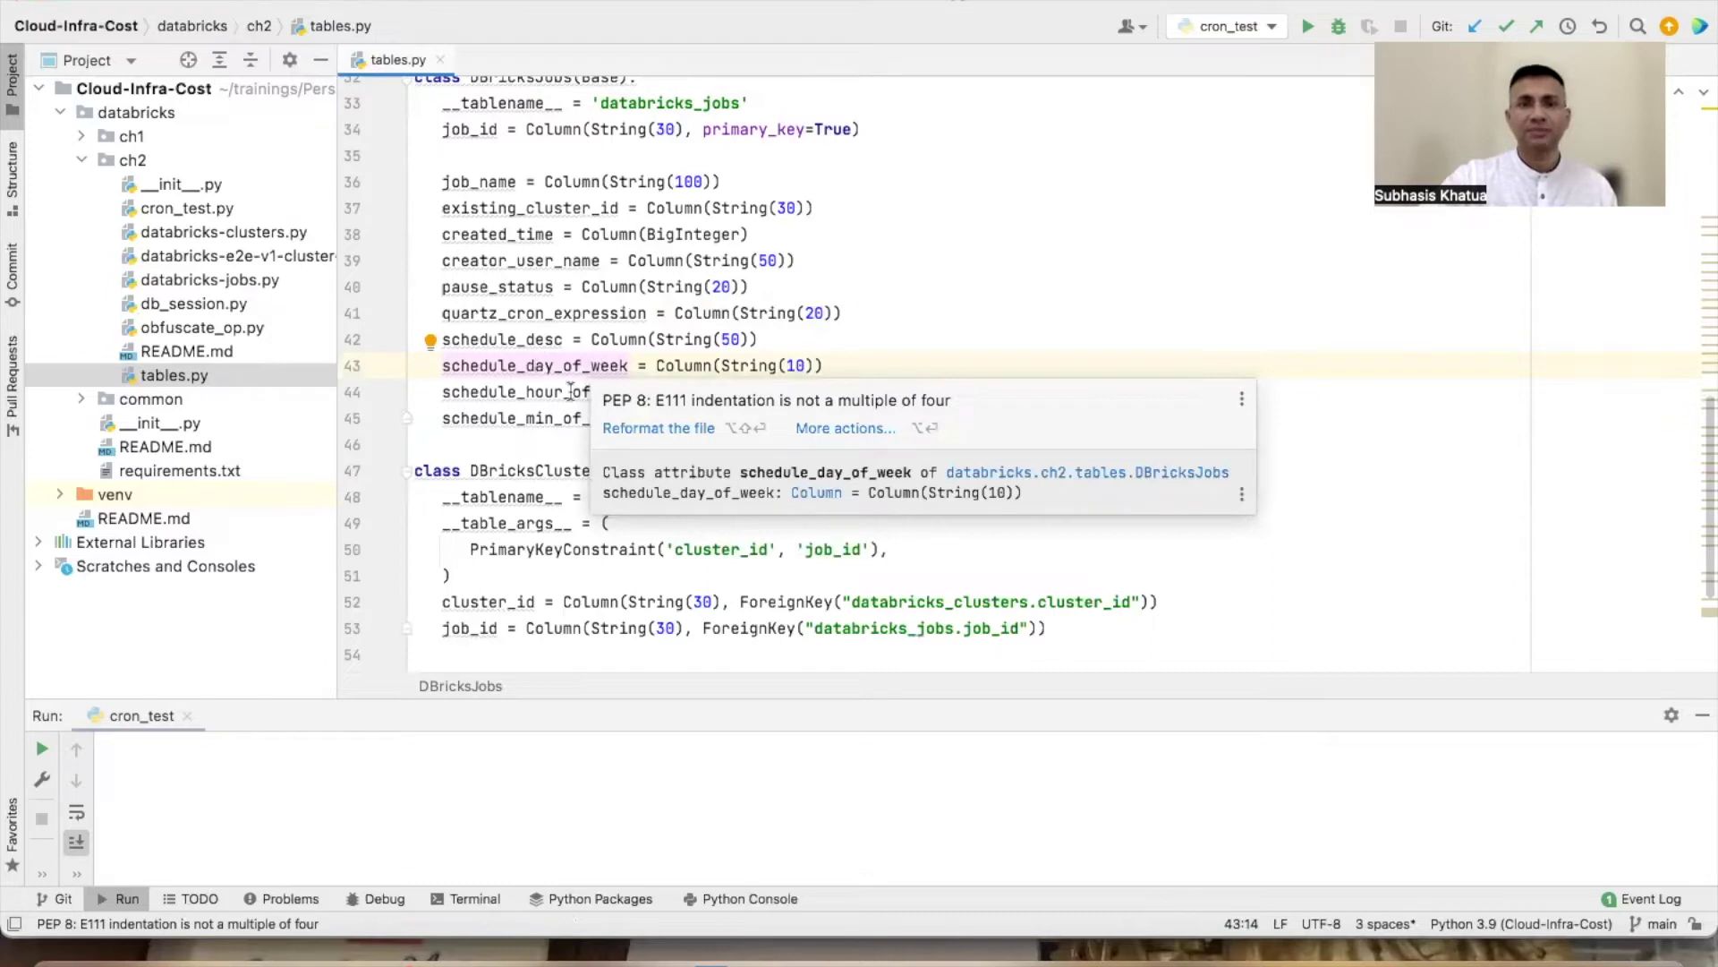
double_click(570, 391)
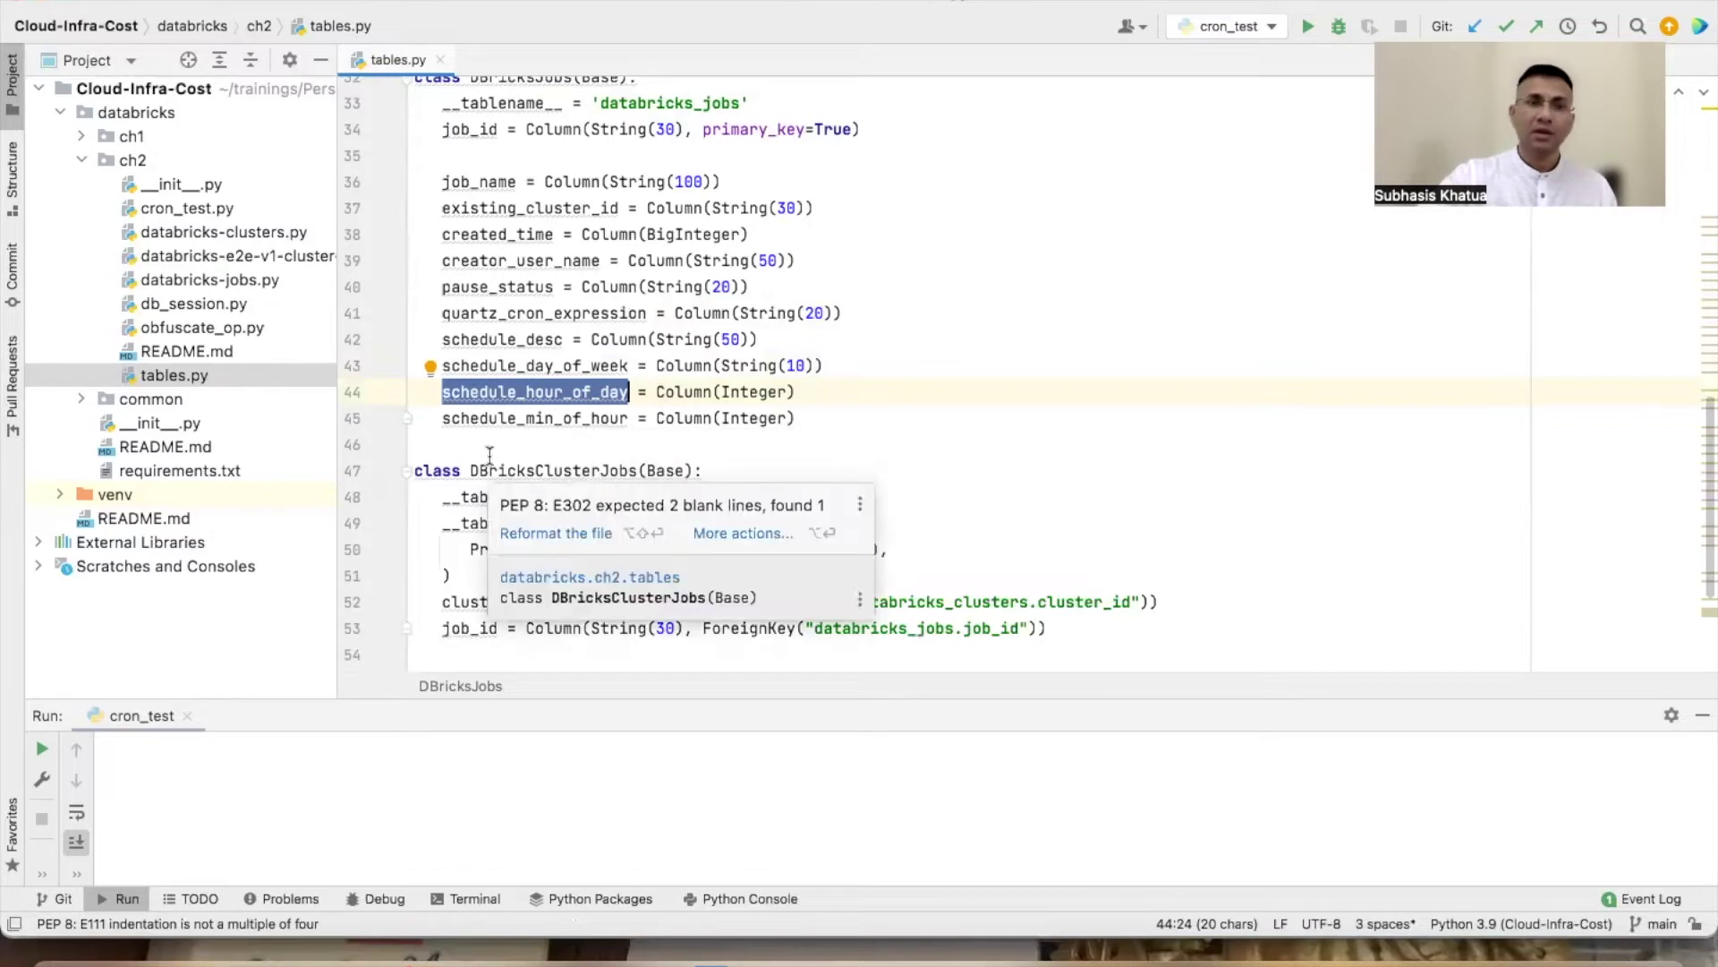
Step: Inspect the DBricksClusterJobs foreign keys linking cluster_id to databricks_clusters and job_id to databricks_jobs
scroll(490, 454, down, 3)
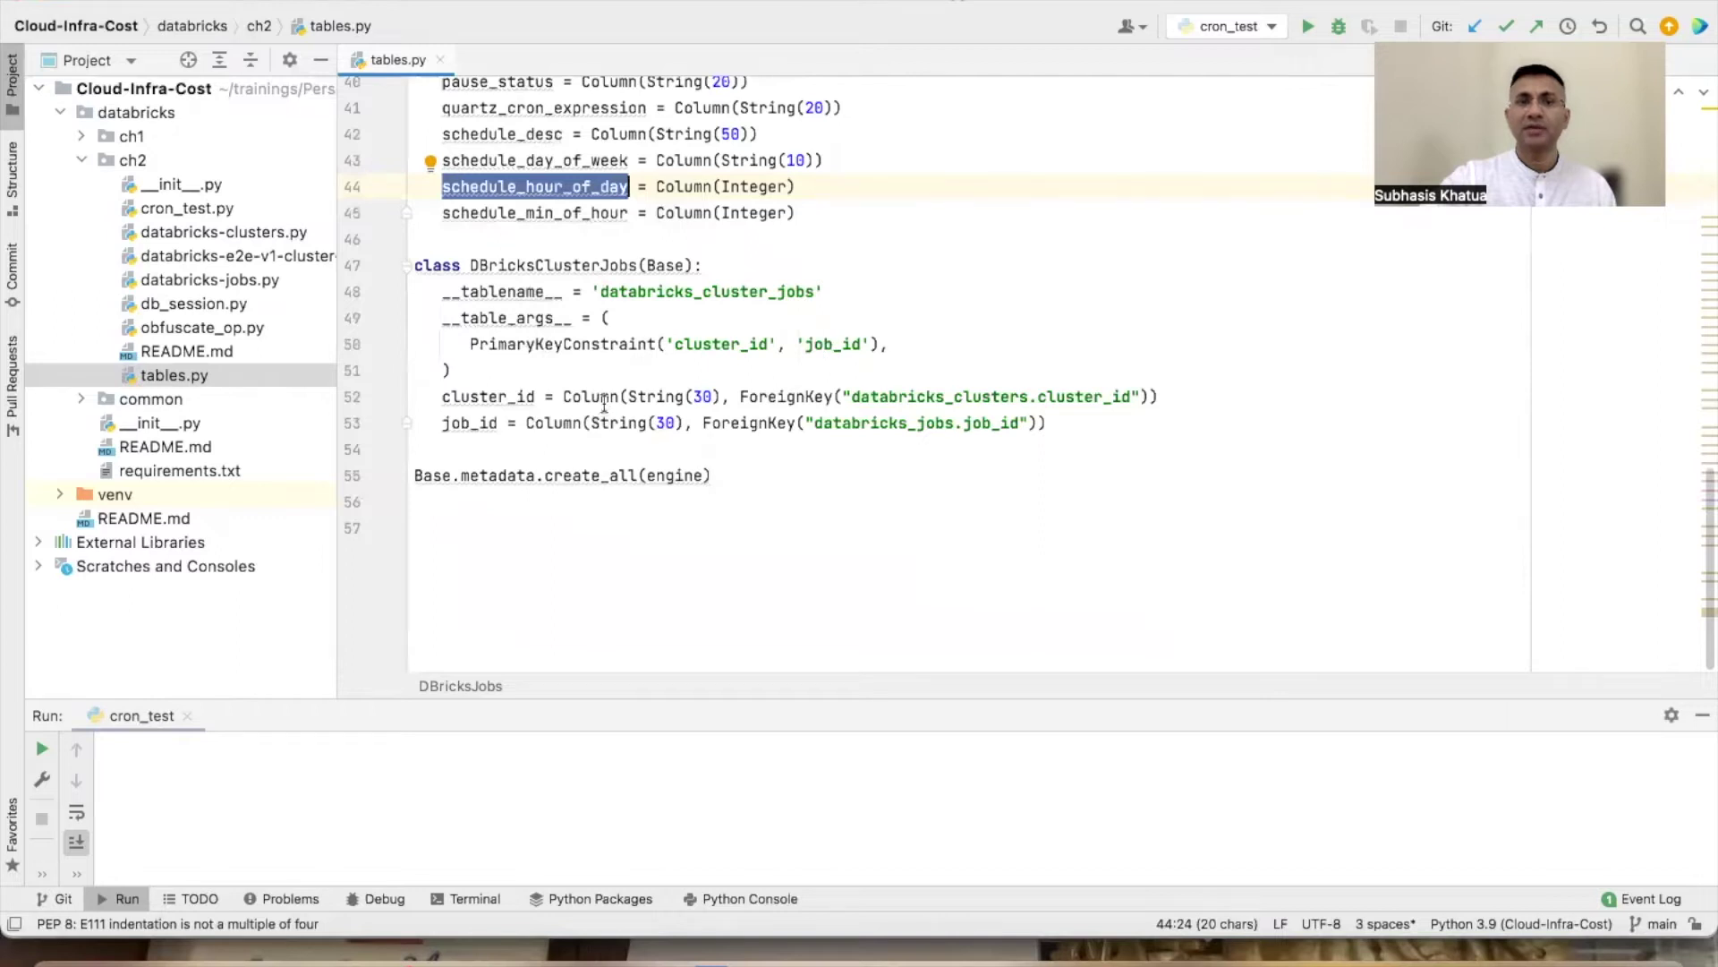
double_click(940, 395)
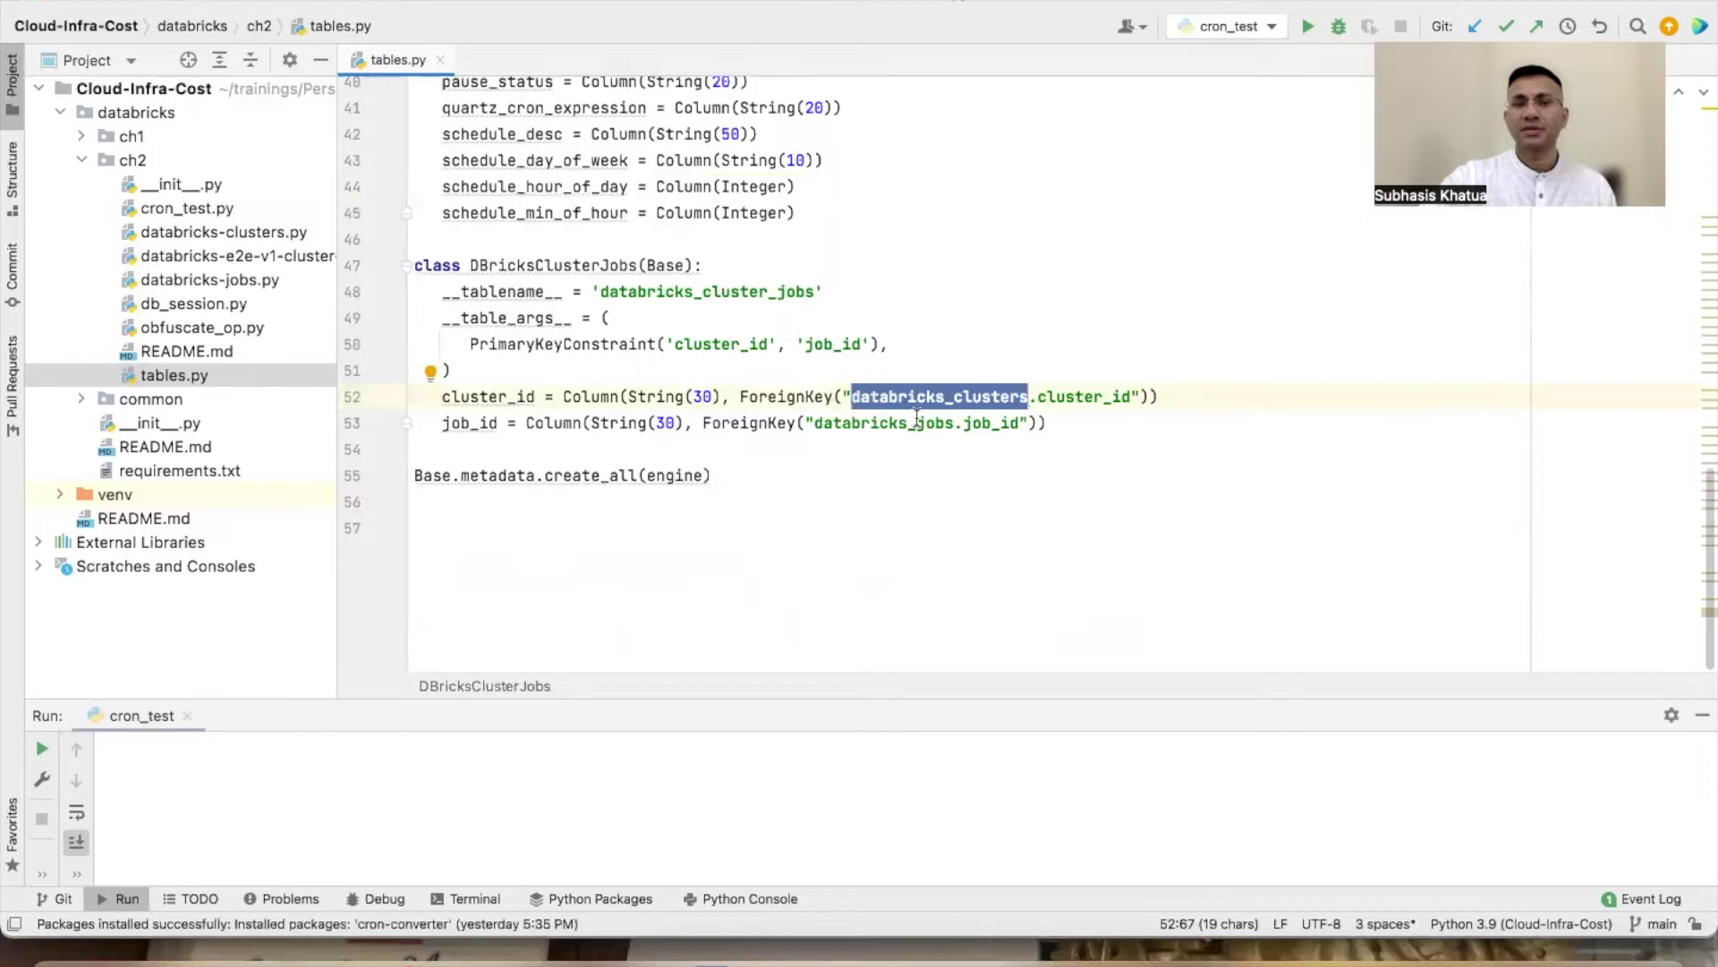
double_click(1088, 395)
click(470, 423)
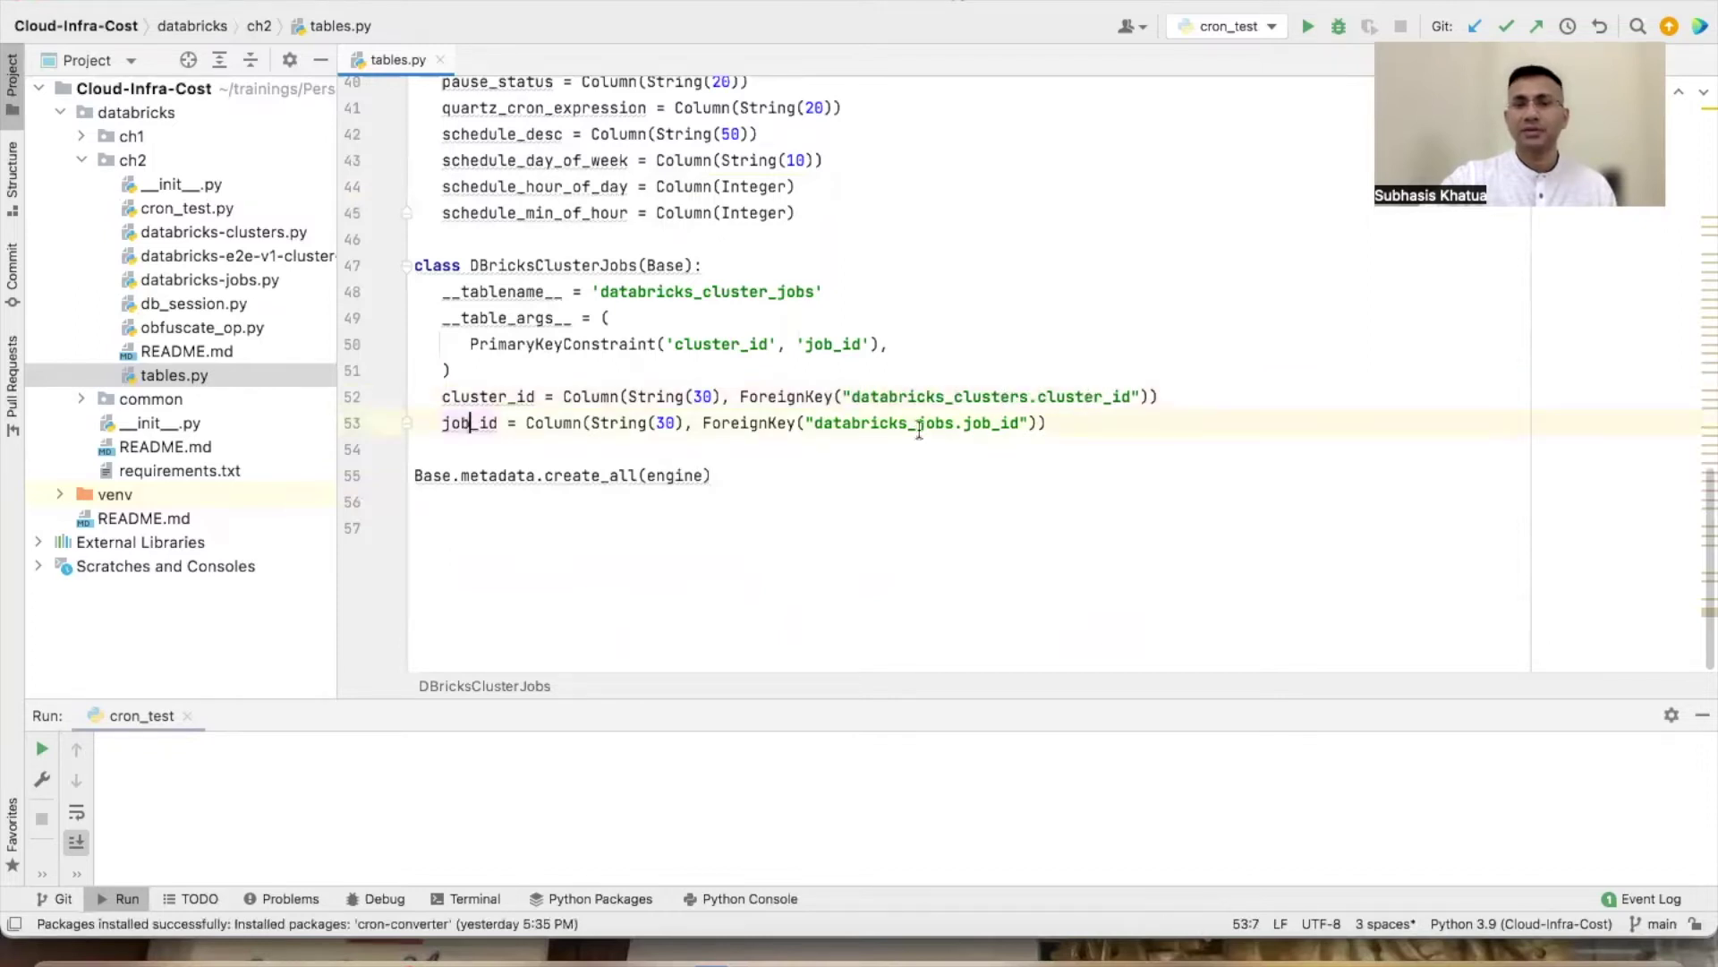
key(alt+Up)
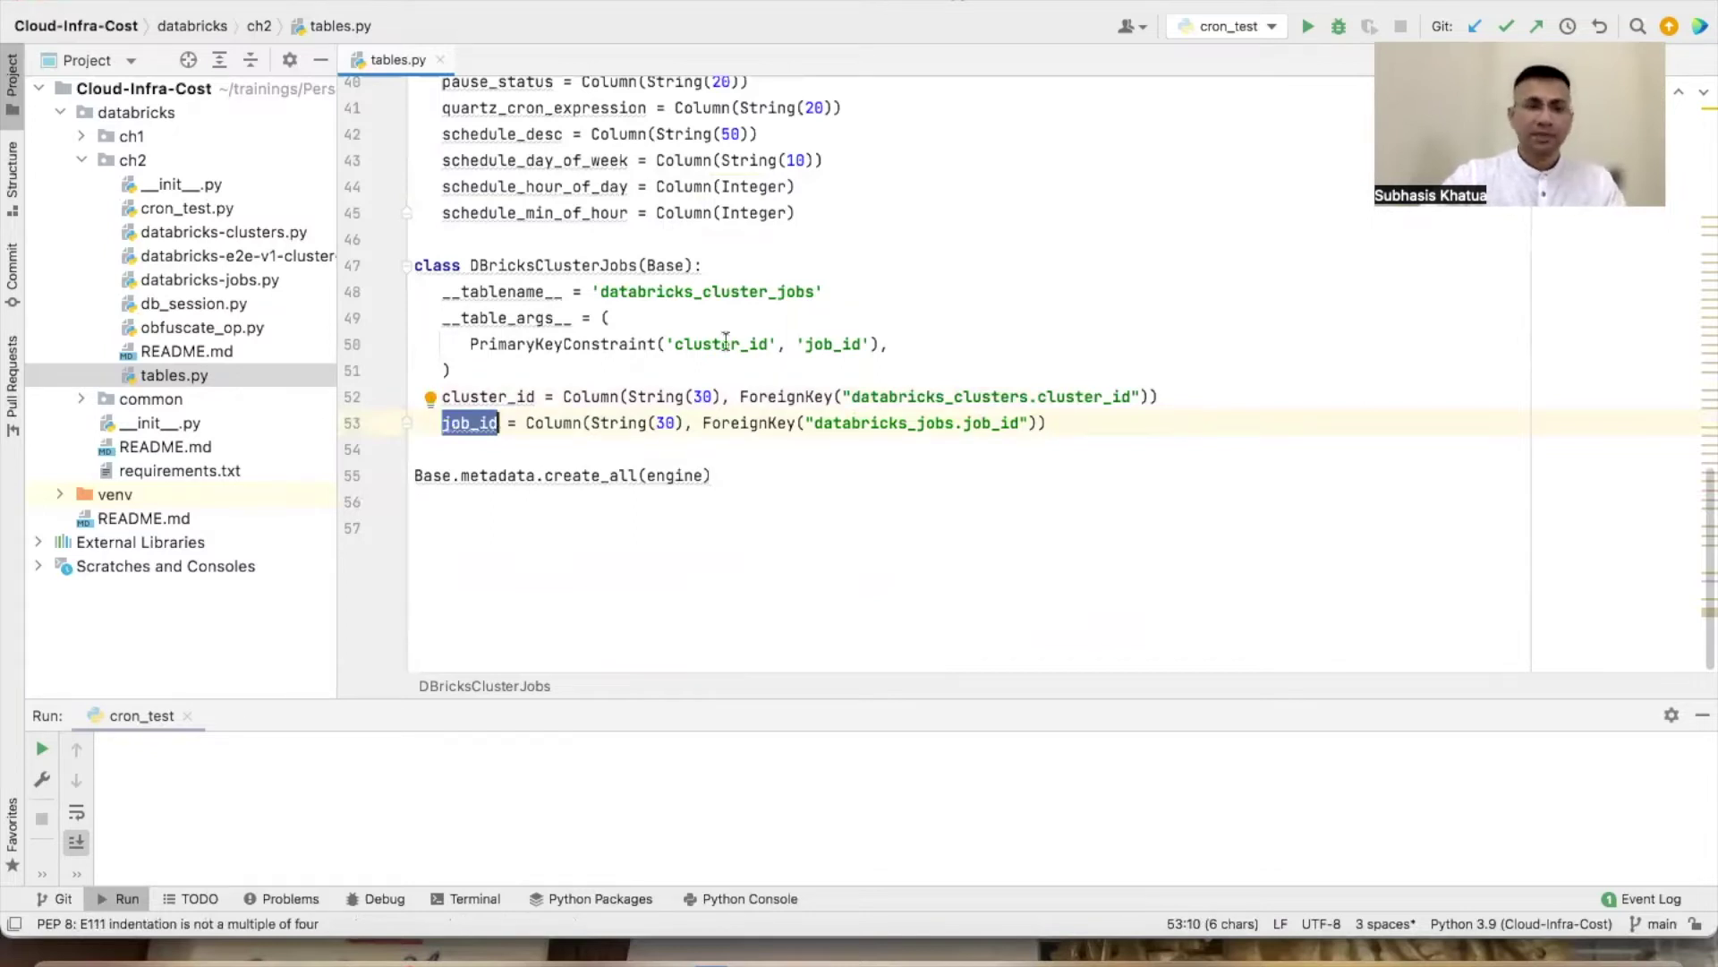
Step: Switch to the ch2 README on GitHub and review Steps 1 to 3, highlighting the databricks_cluster_jobs table name
key(super+Tab)
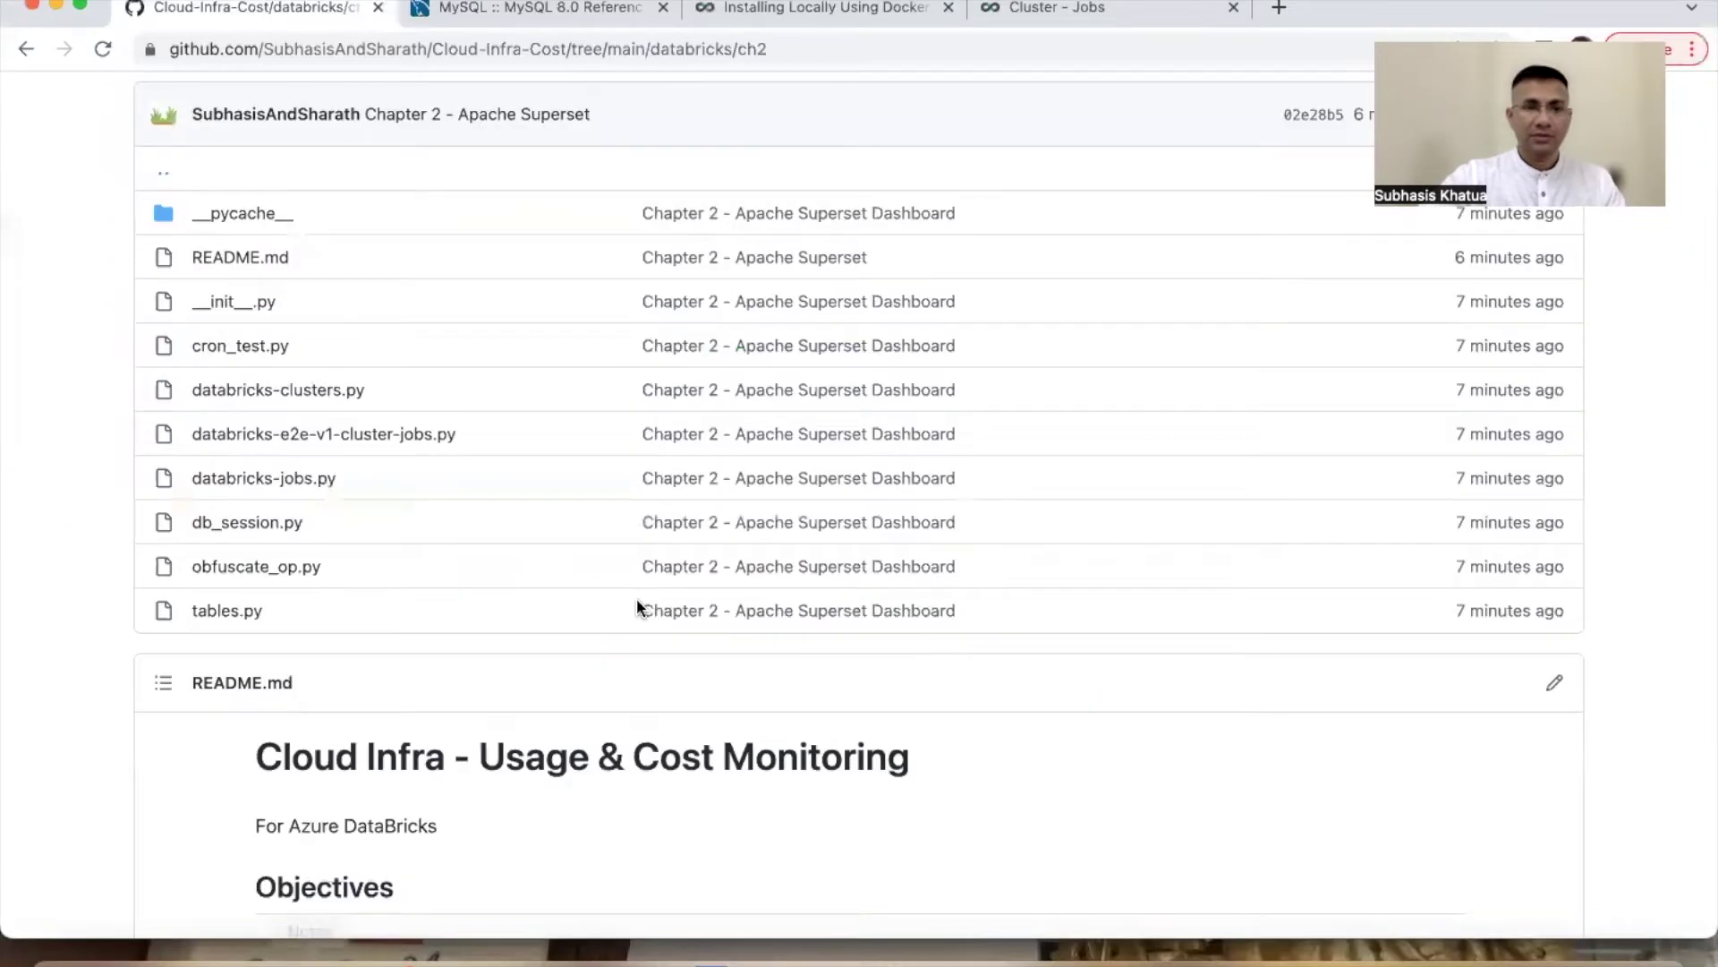
scroll(636, 598, down, 10)
scroll(636, 598, down, 5)
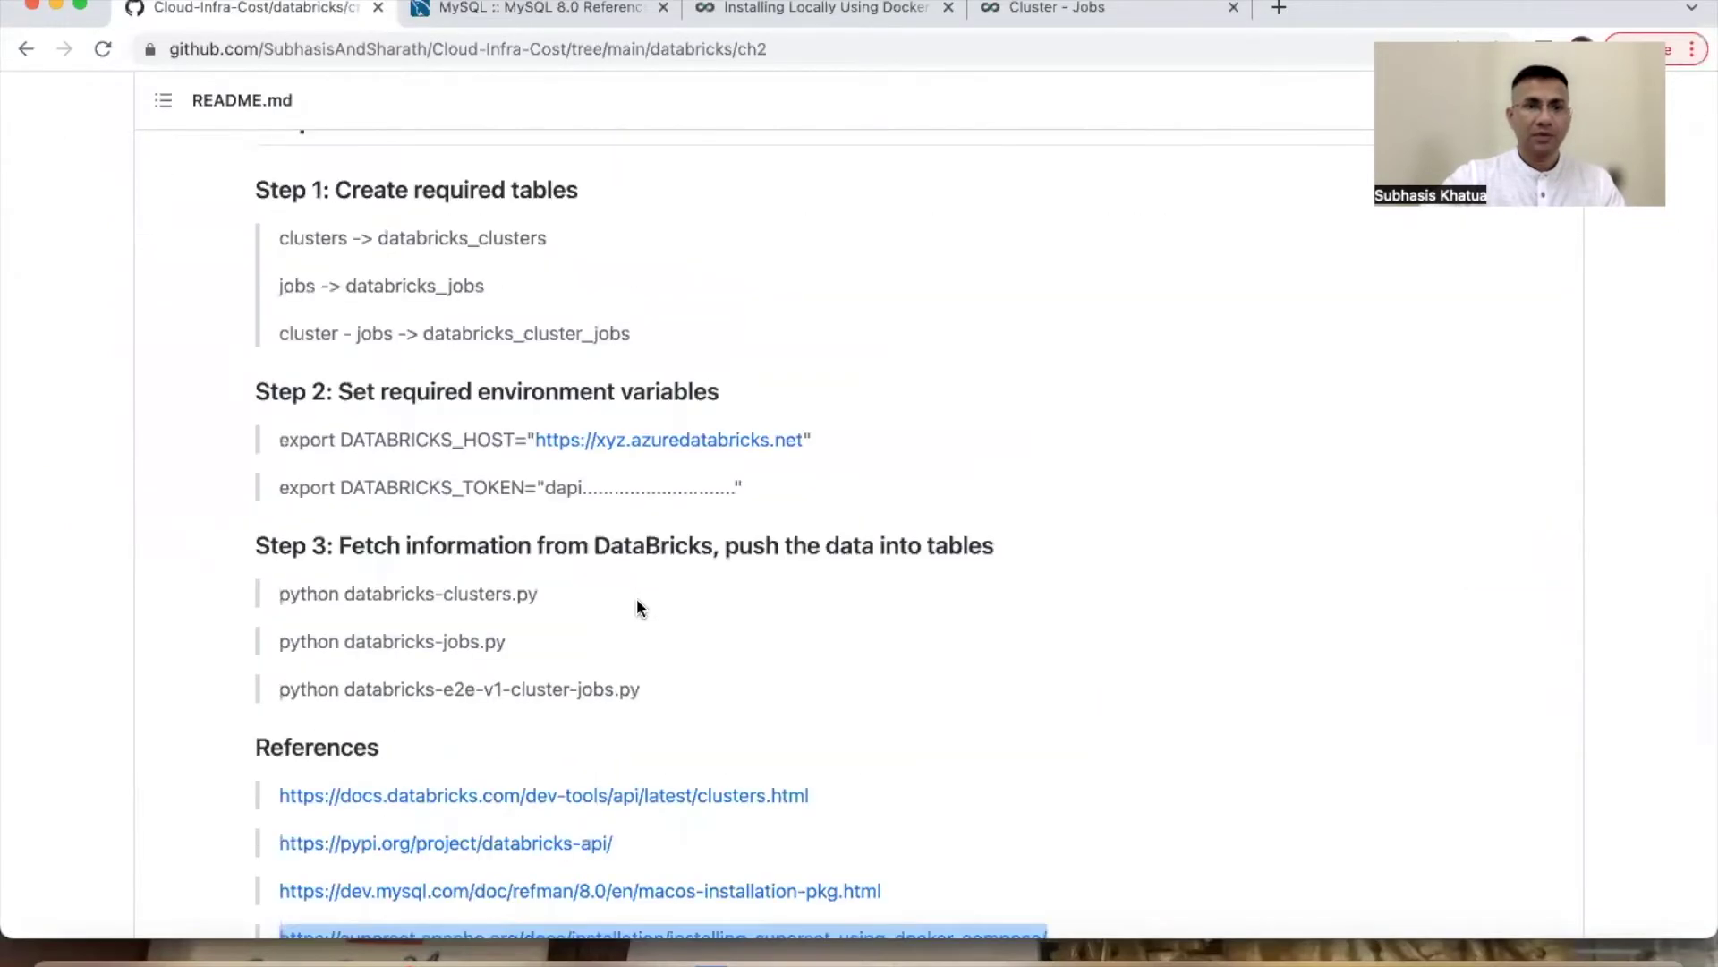
scroll(637, 598, up, 5)
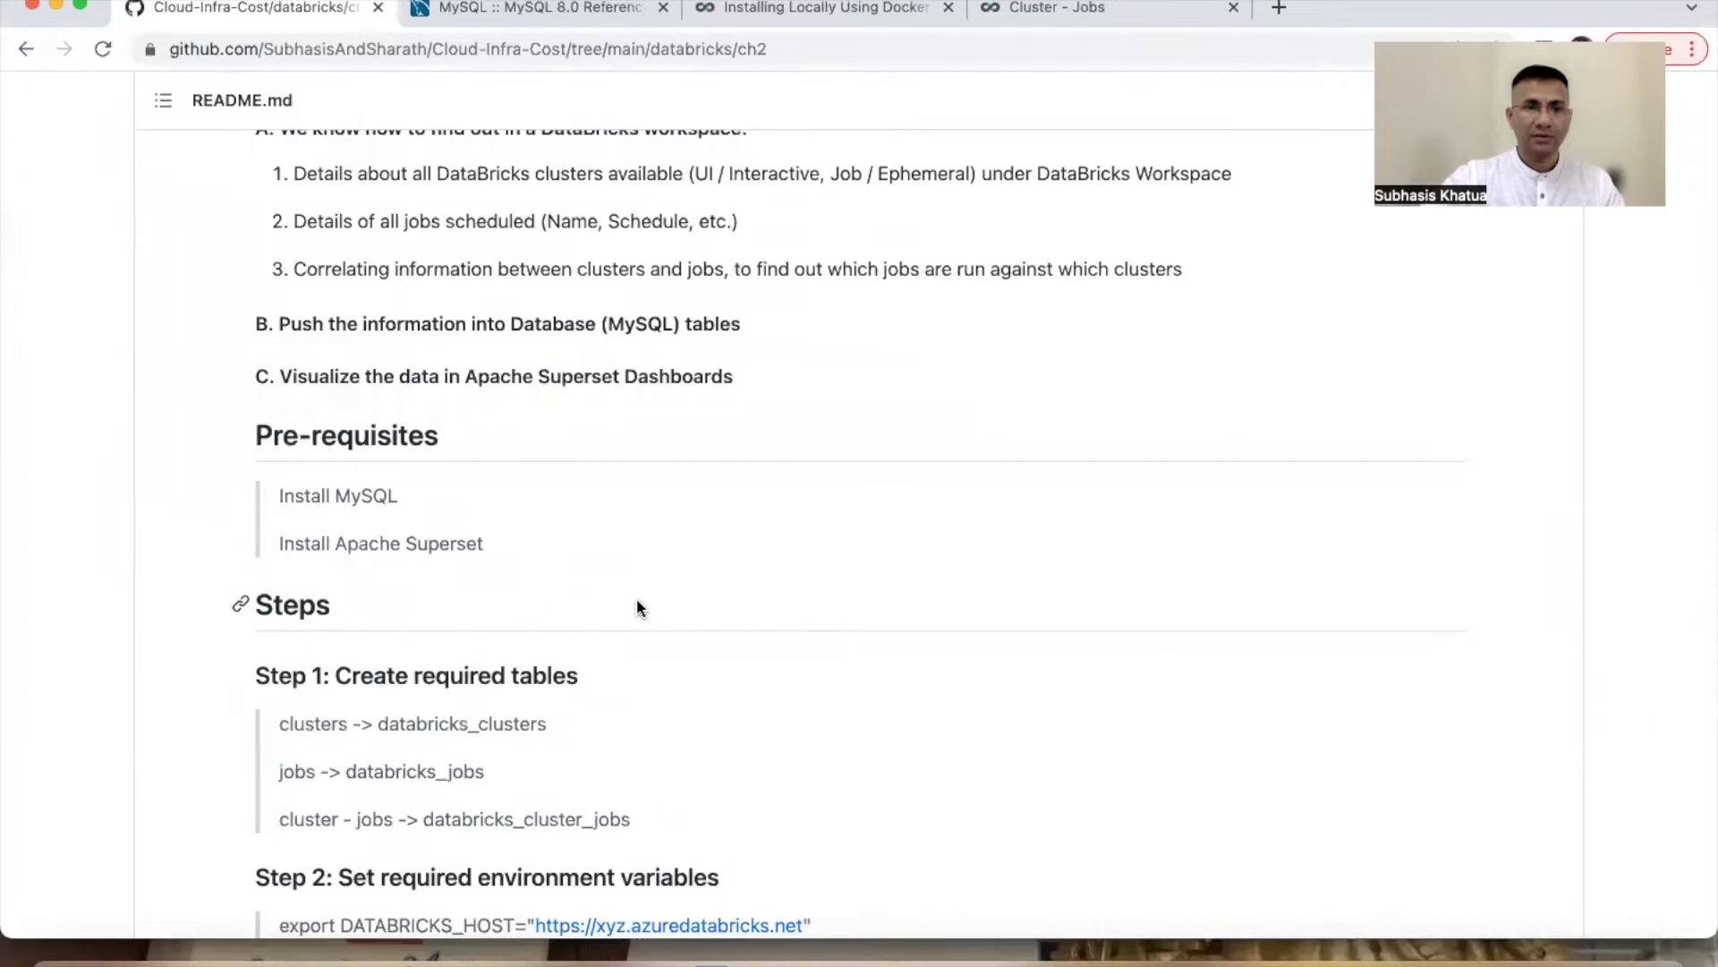
scroll(636, 598, down, 2)
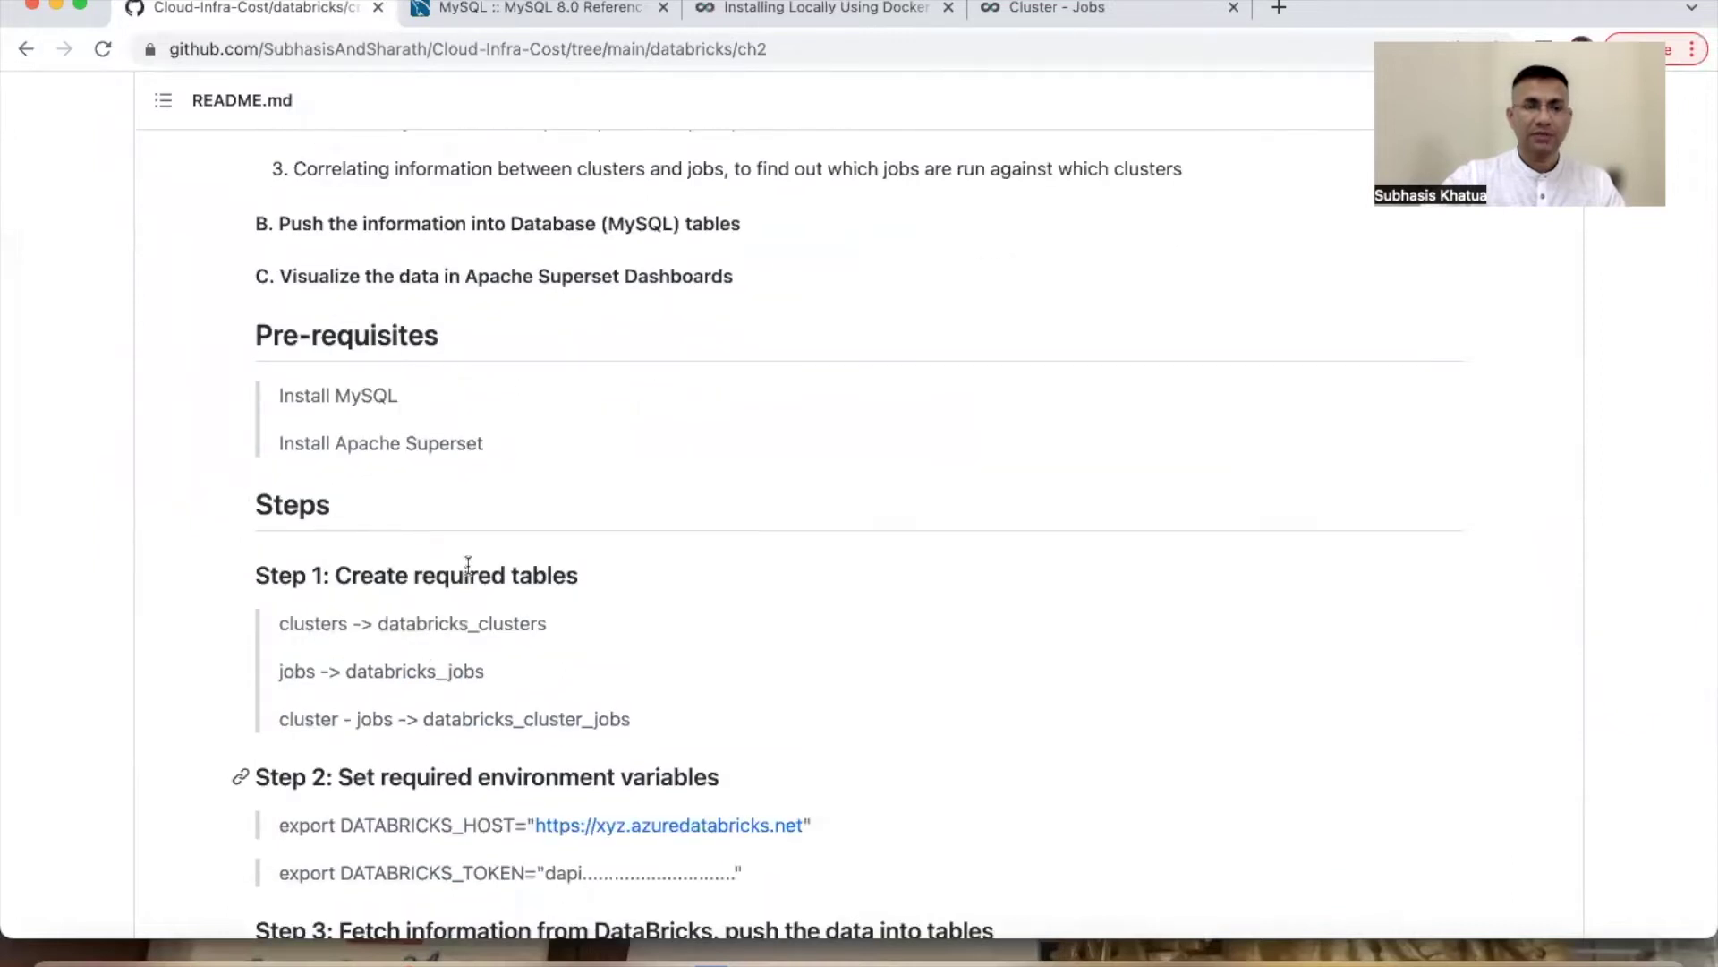
scroll(469, 565, down, 5)
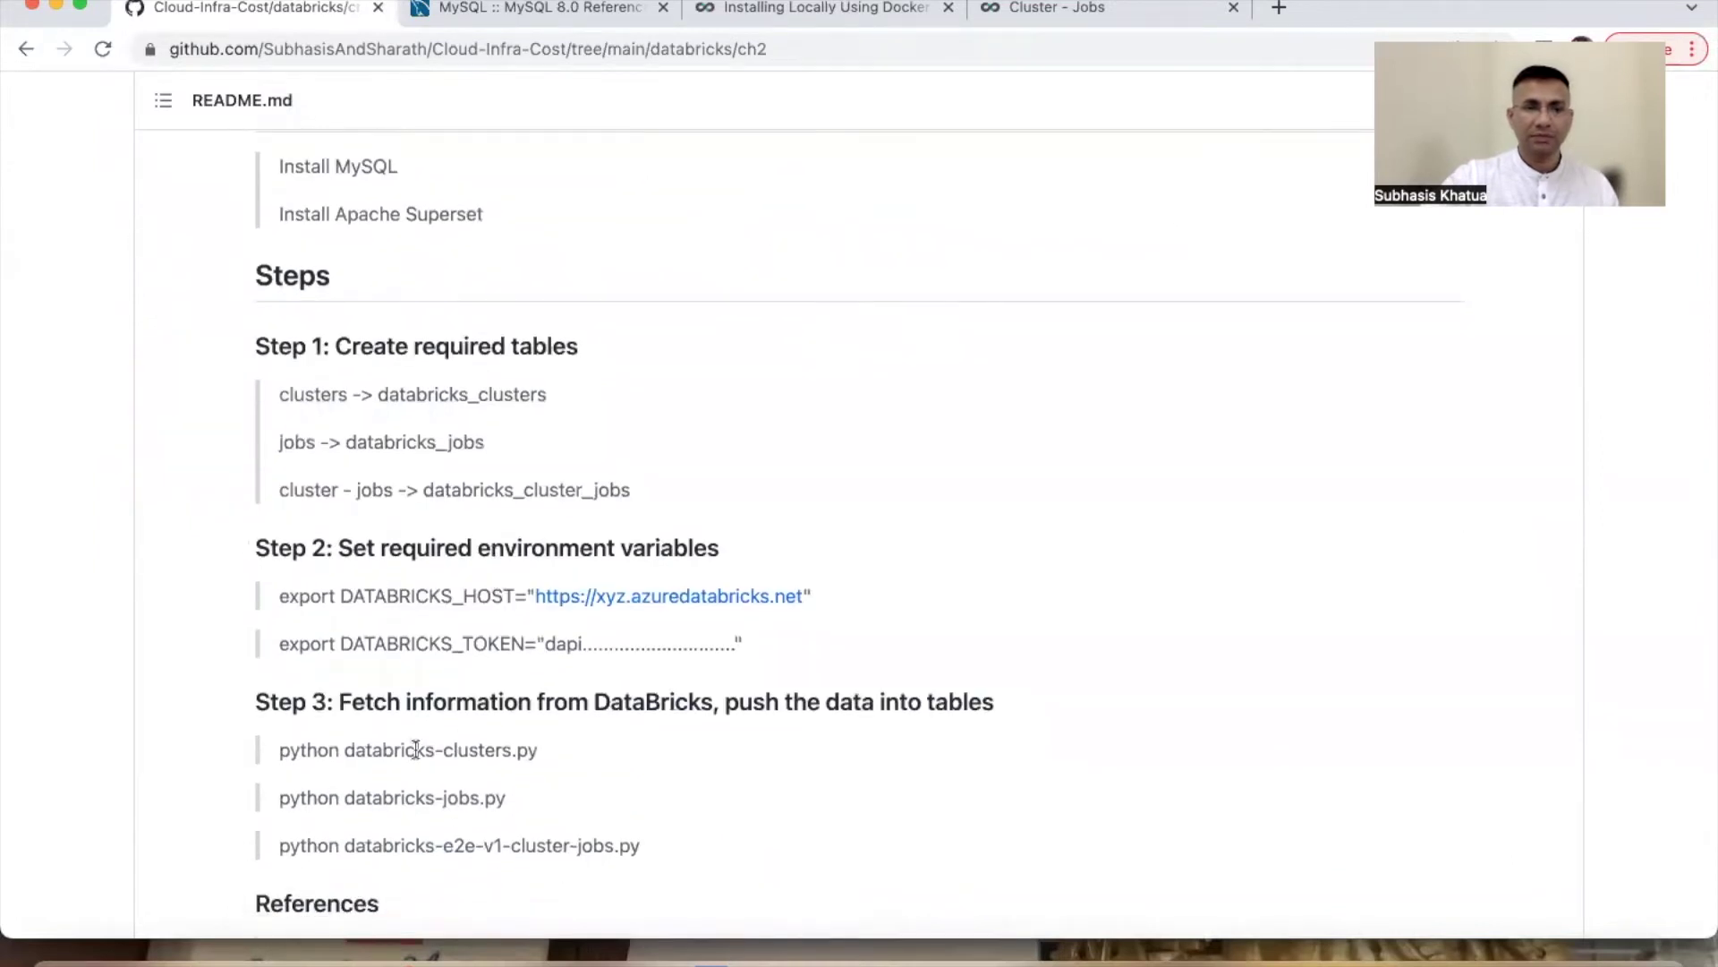
scroll(453, 728, down, 3)
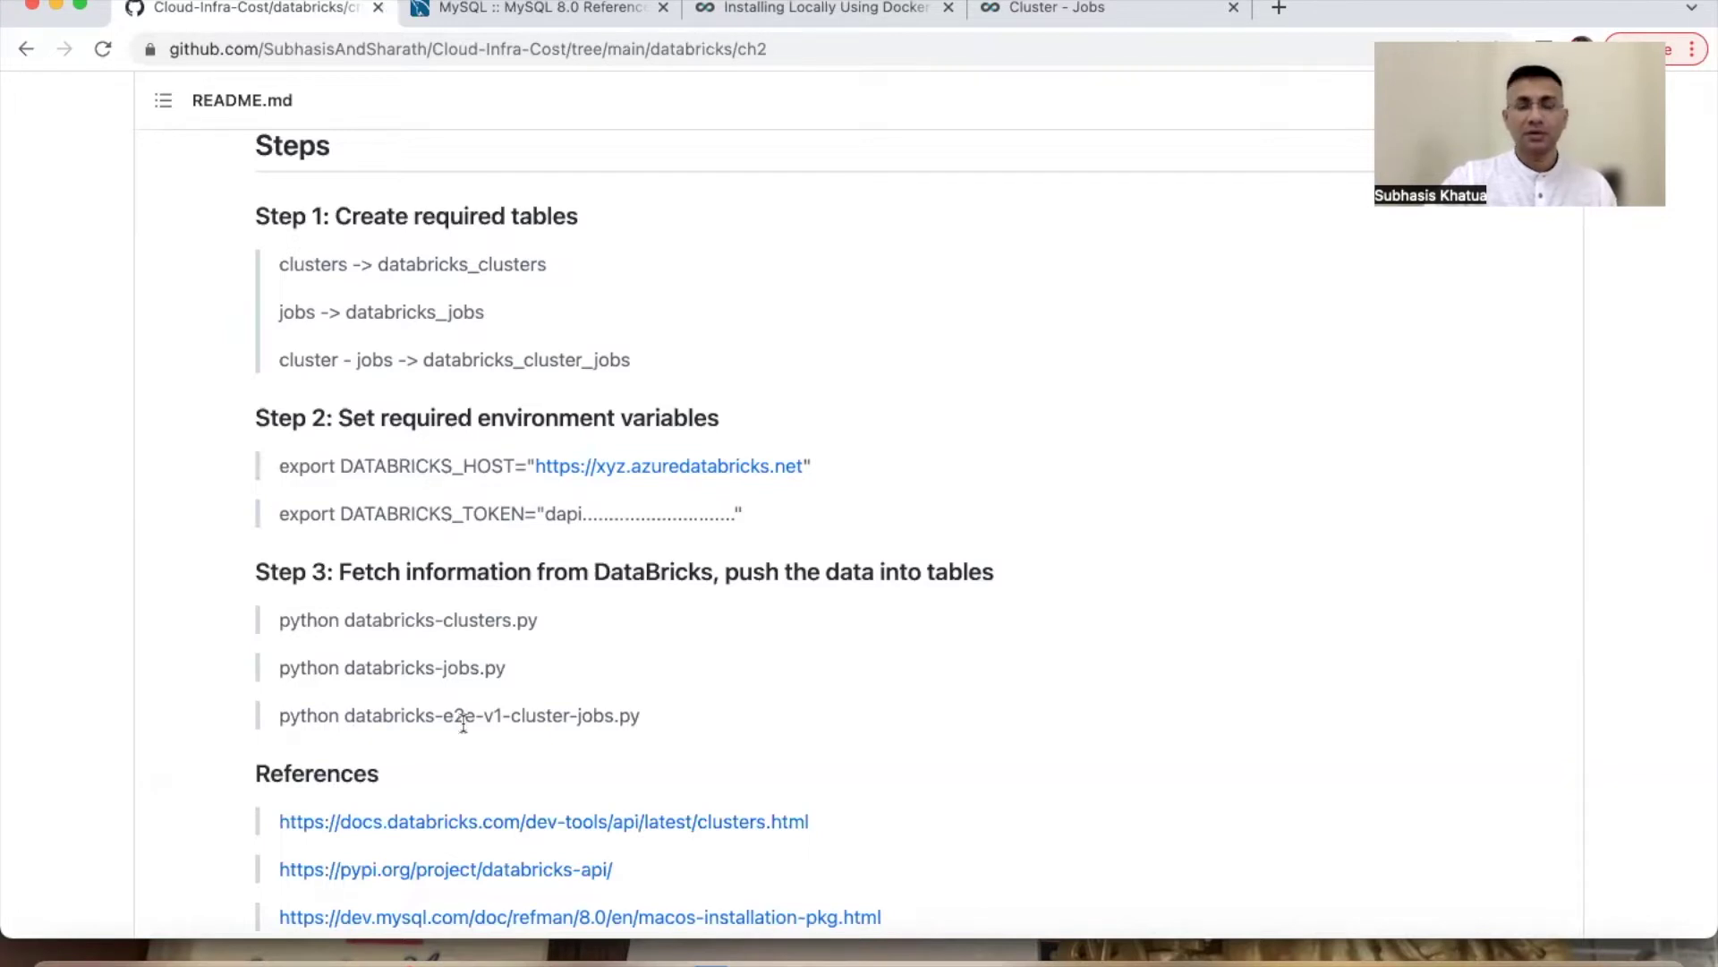
double_click(516, 351)
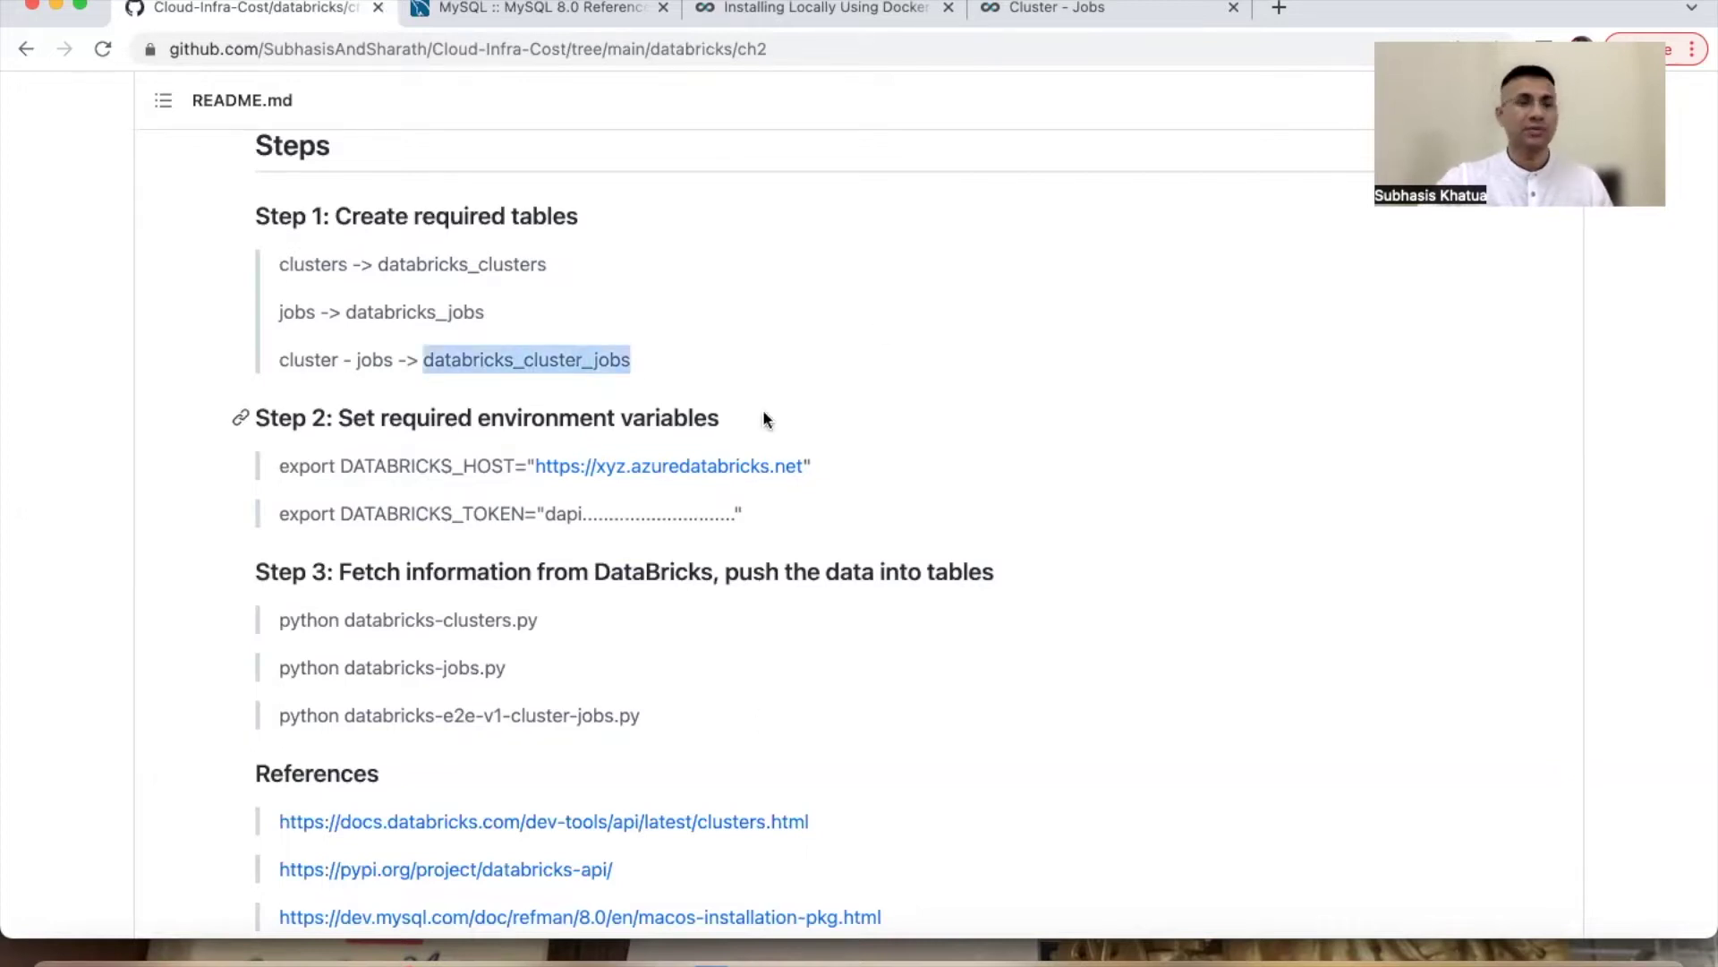
Step: Switch to MySQL Workbench and refresh the schema list of the local instance
mouse_move(582, 962)
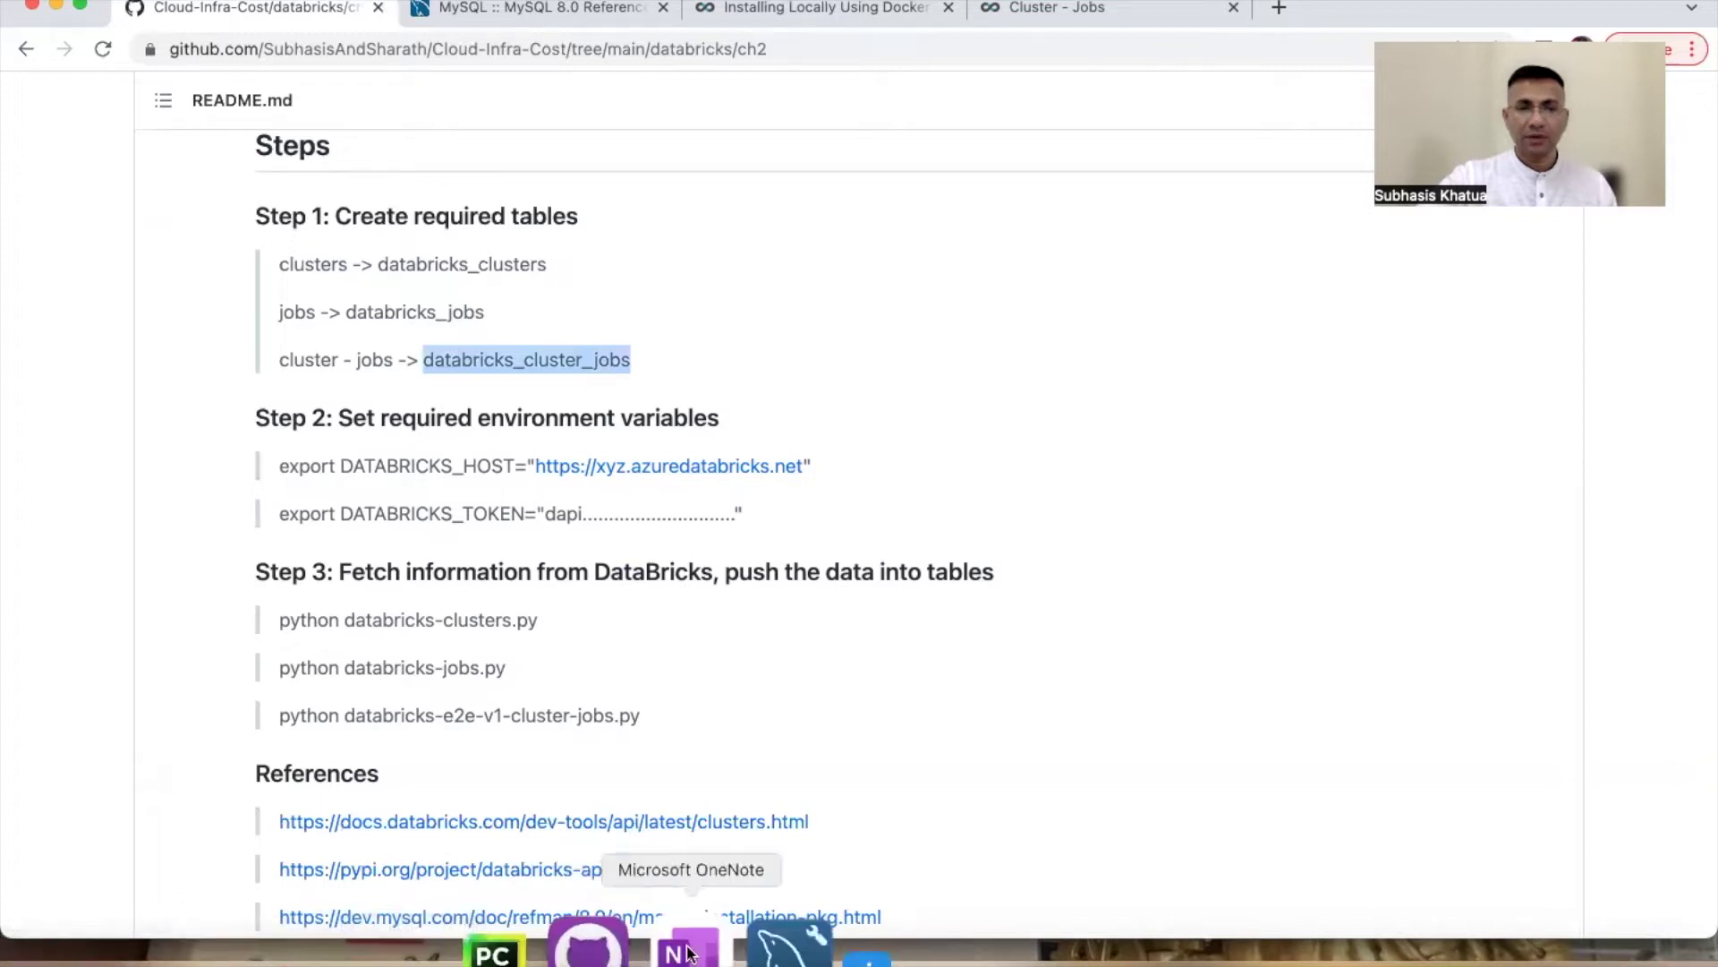
click(728, 956)
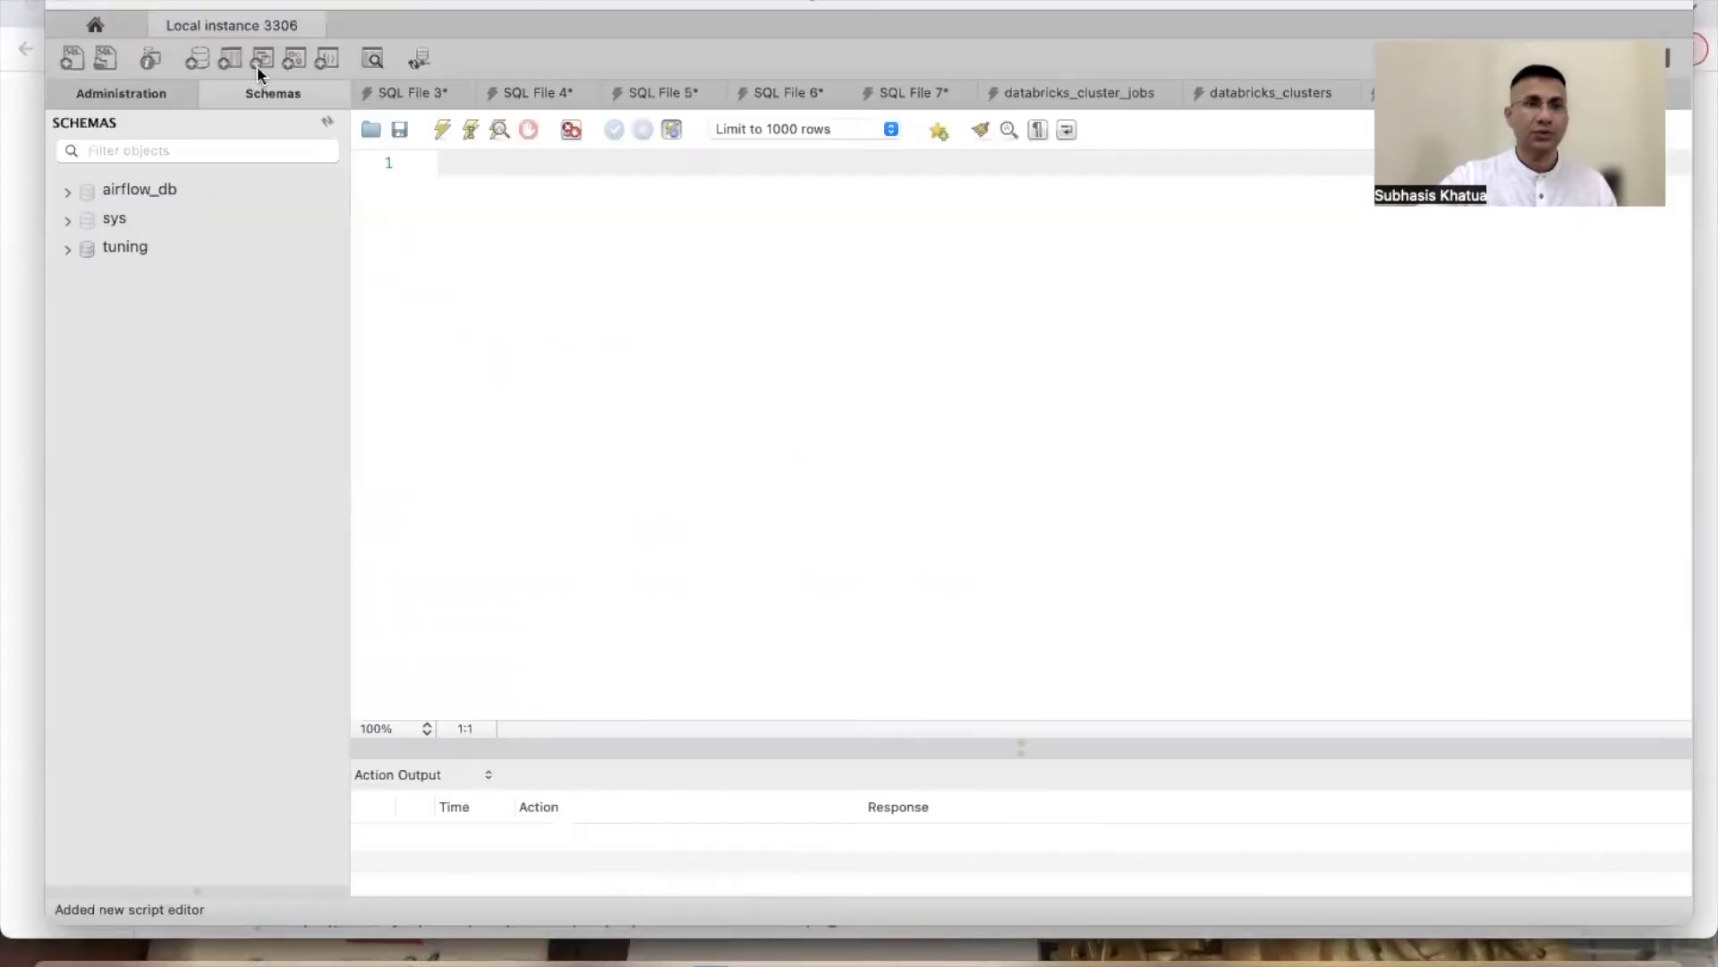
click(326, 123)
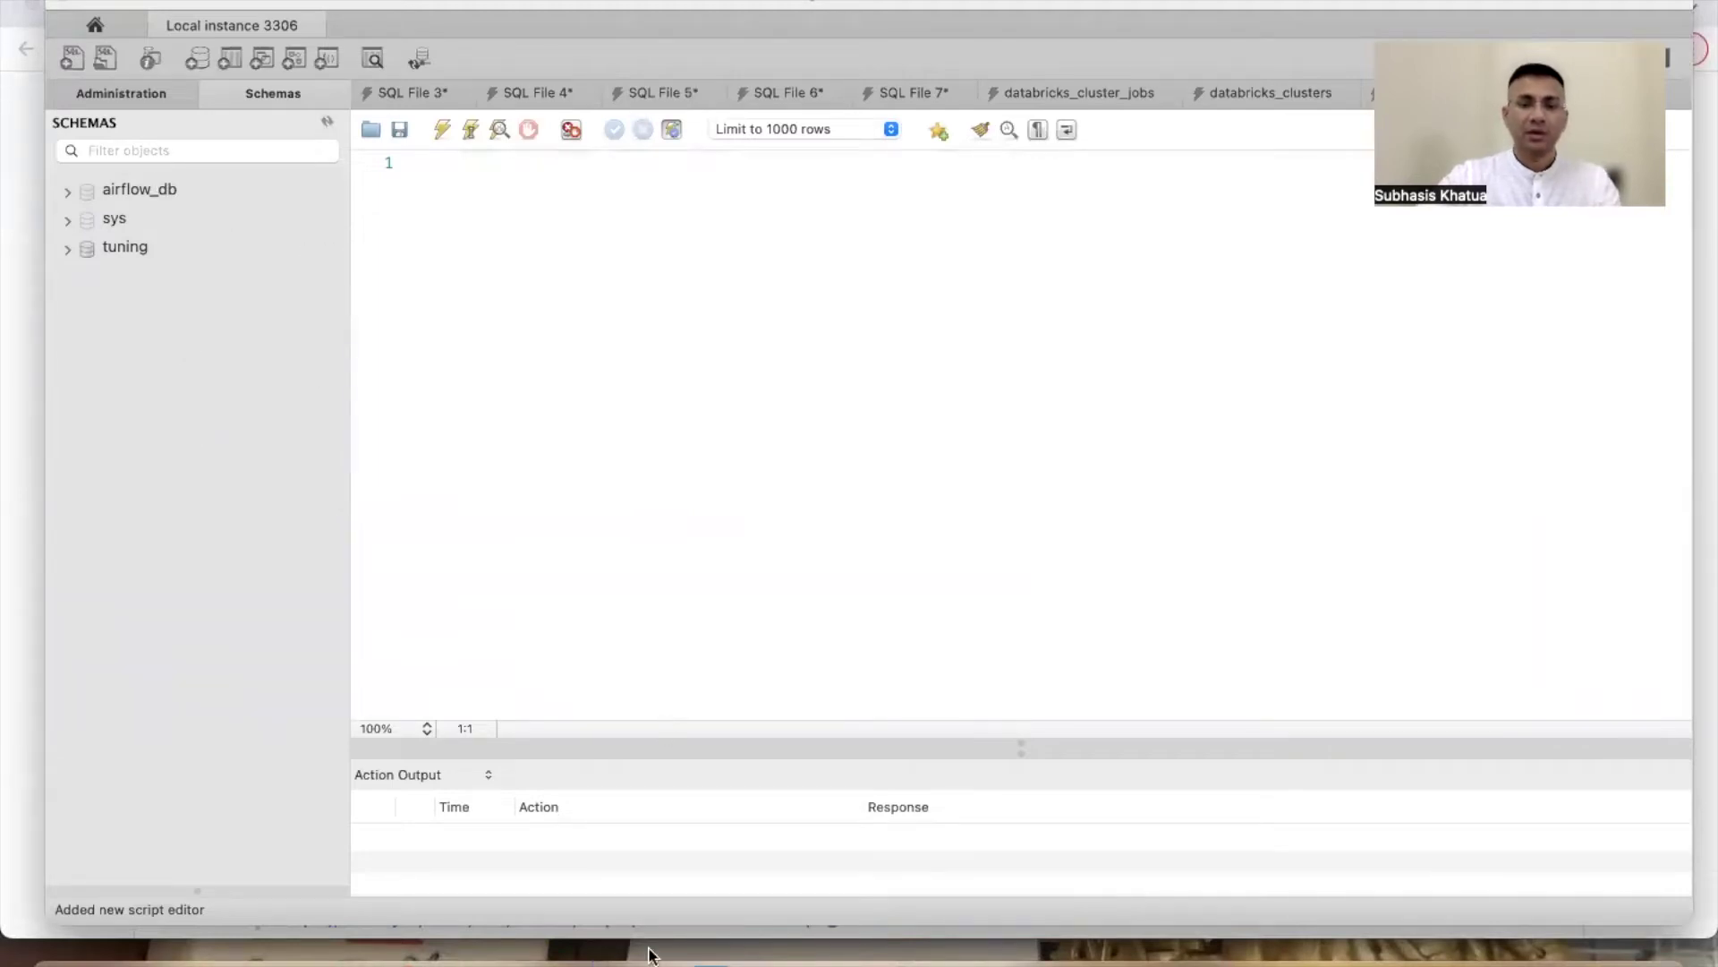
Step: Return to PyCharm and locate the cloud_infra_db creation and privilege statements at the beginning of tables.py
mouse_move(494, 960)
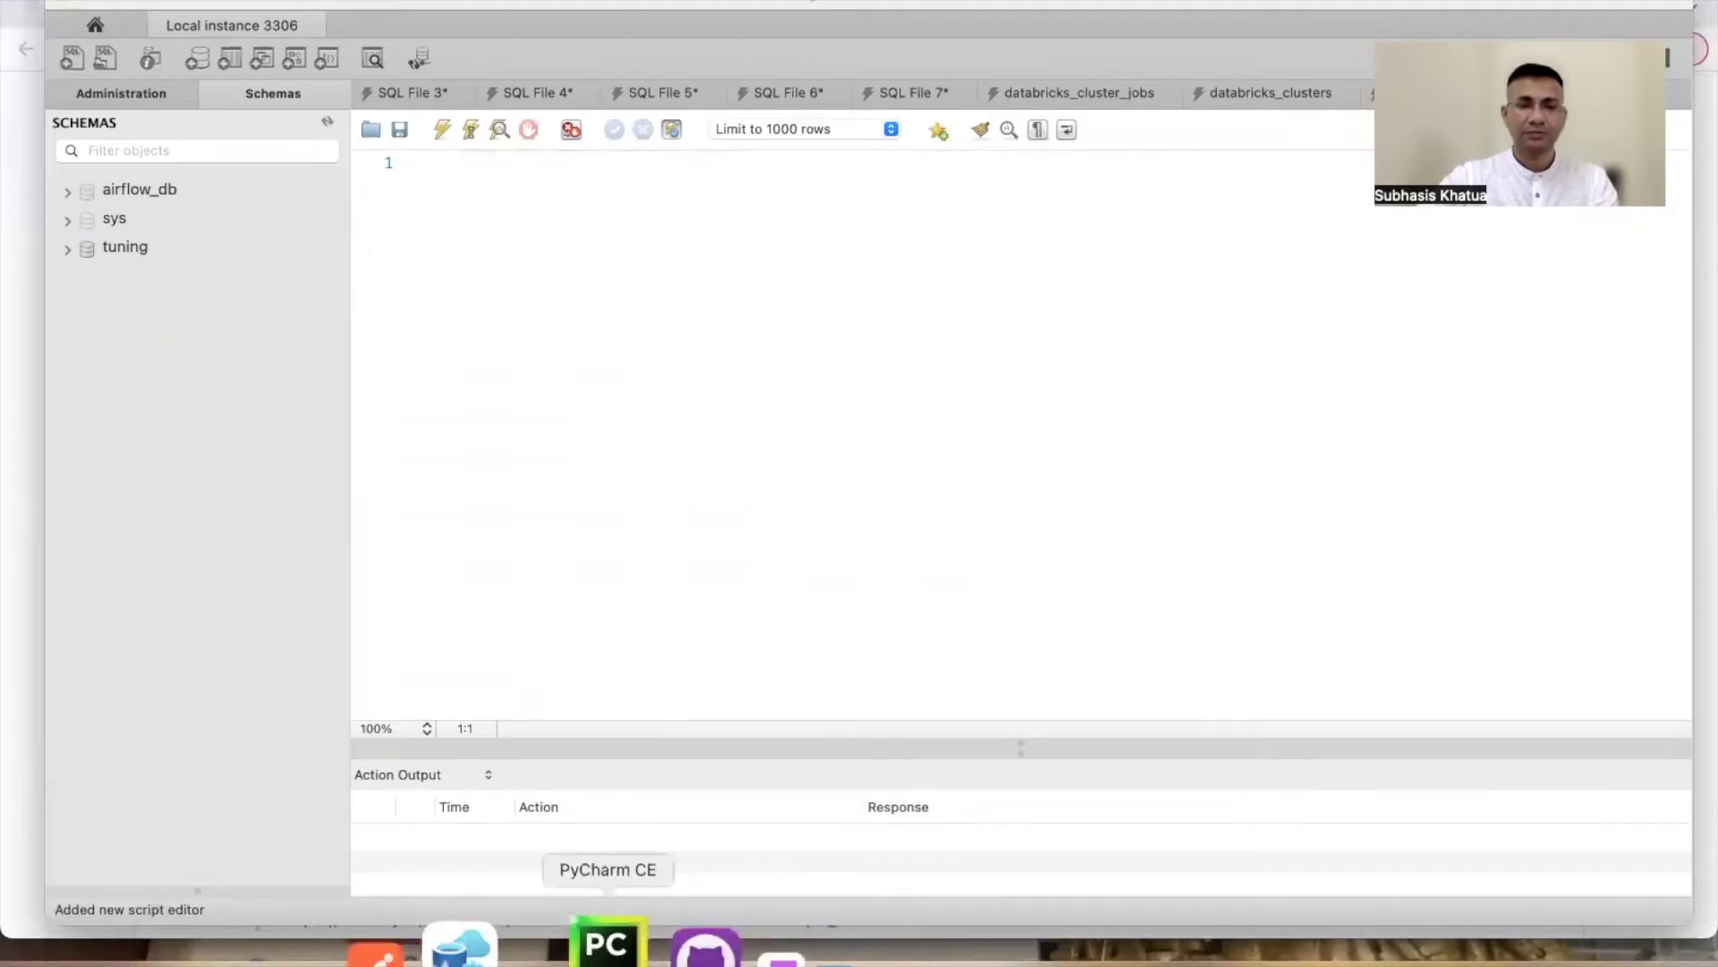
click(602, 947)
scroll(709, 486, up, 10)
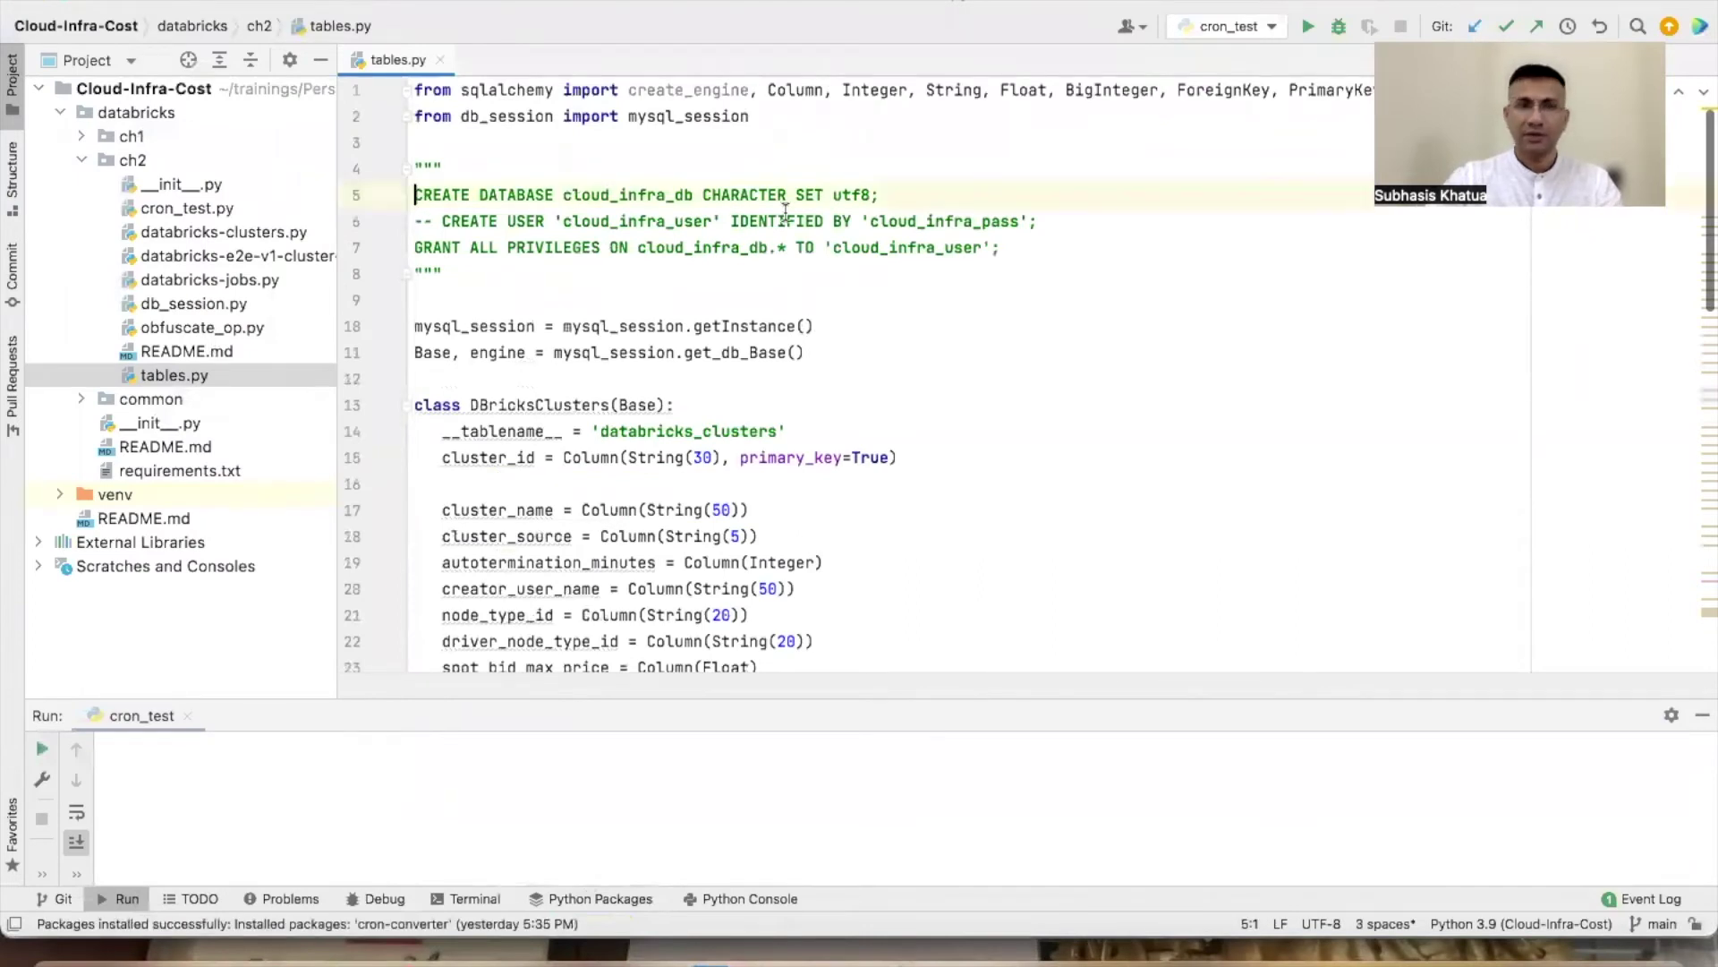
Step: Copy the CREATE DATABASE, commented CREATE USER and GRANT lines from tables.py into the empty SQL script in MySQL Workbench
key(shift+Down)
key(shift+Down)
key(shift+Down)
key(super+c)
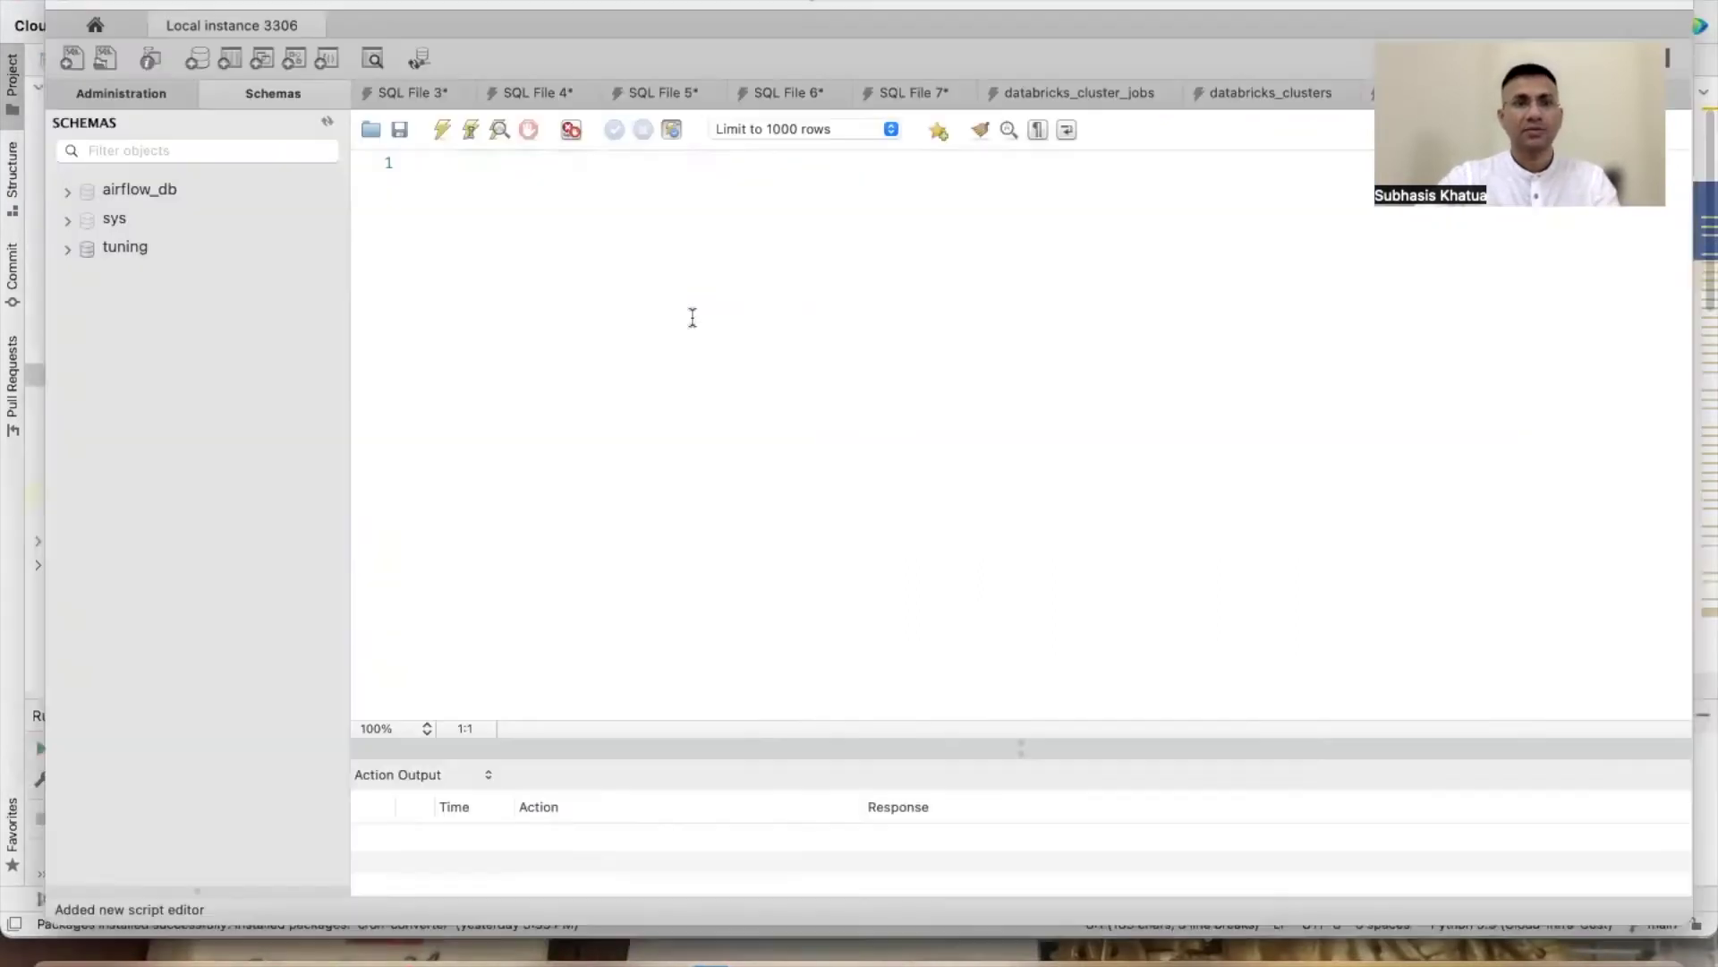
key(super+Tab)
click(547, 239)
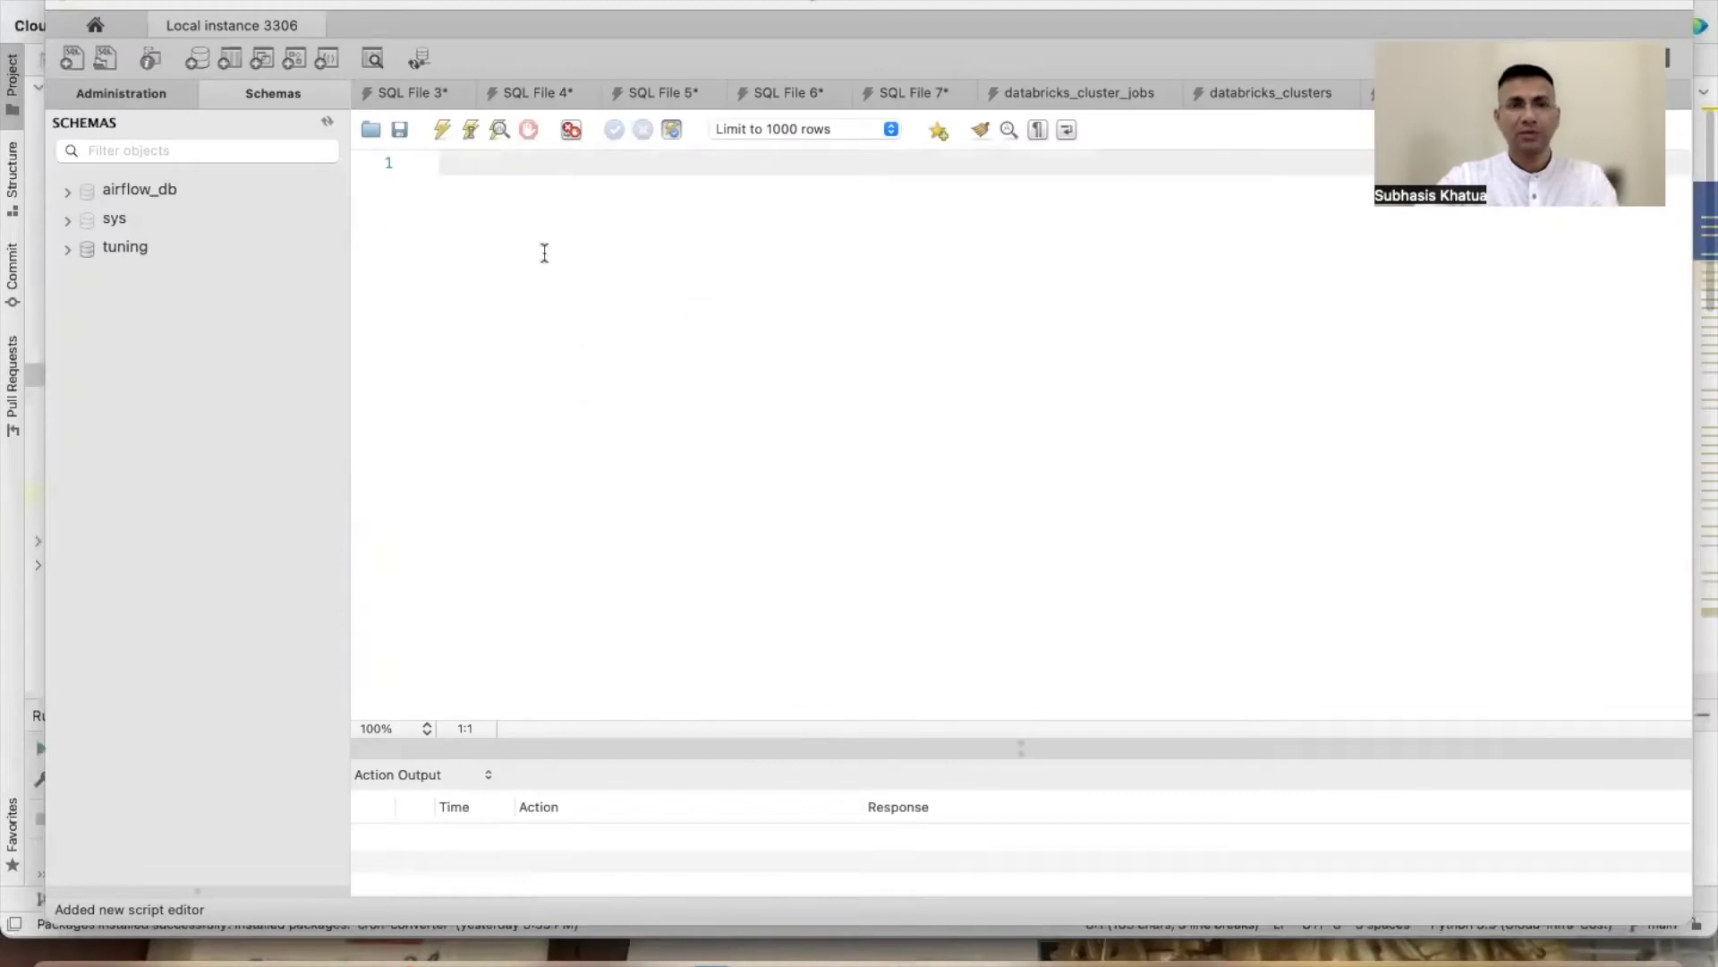
key(super+v)
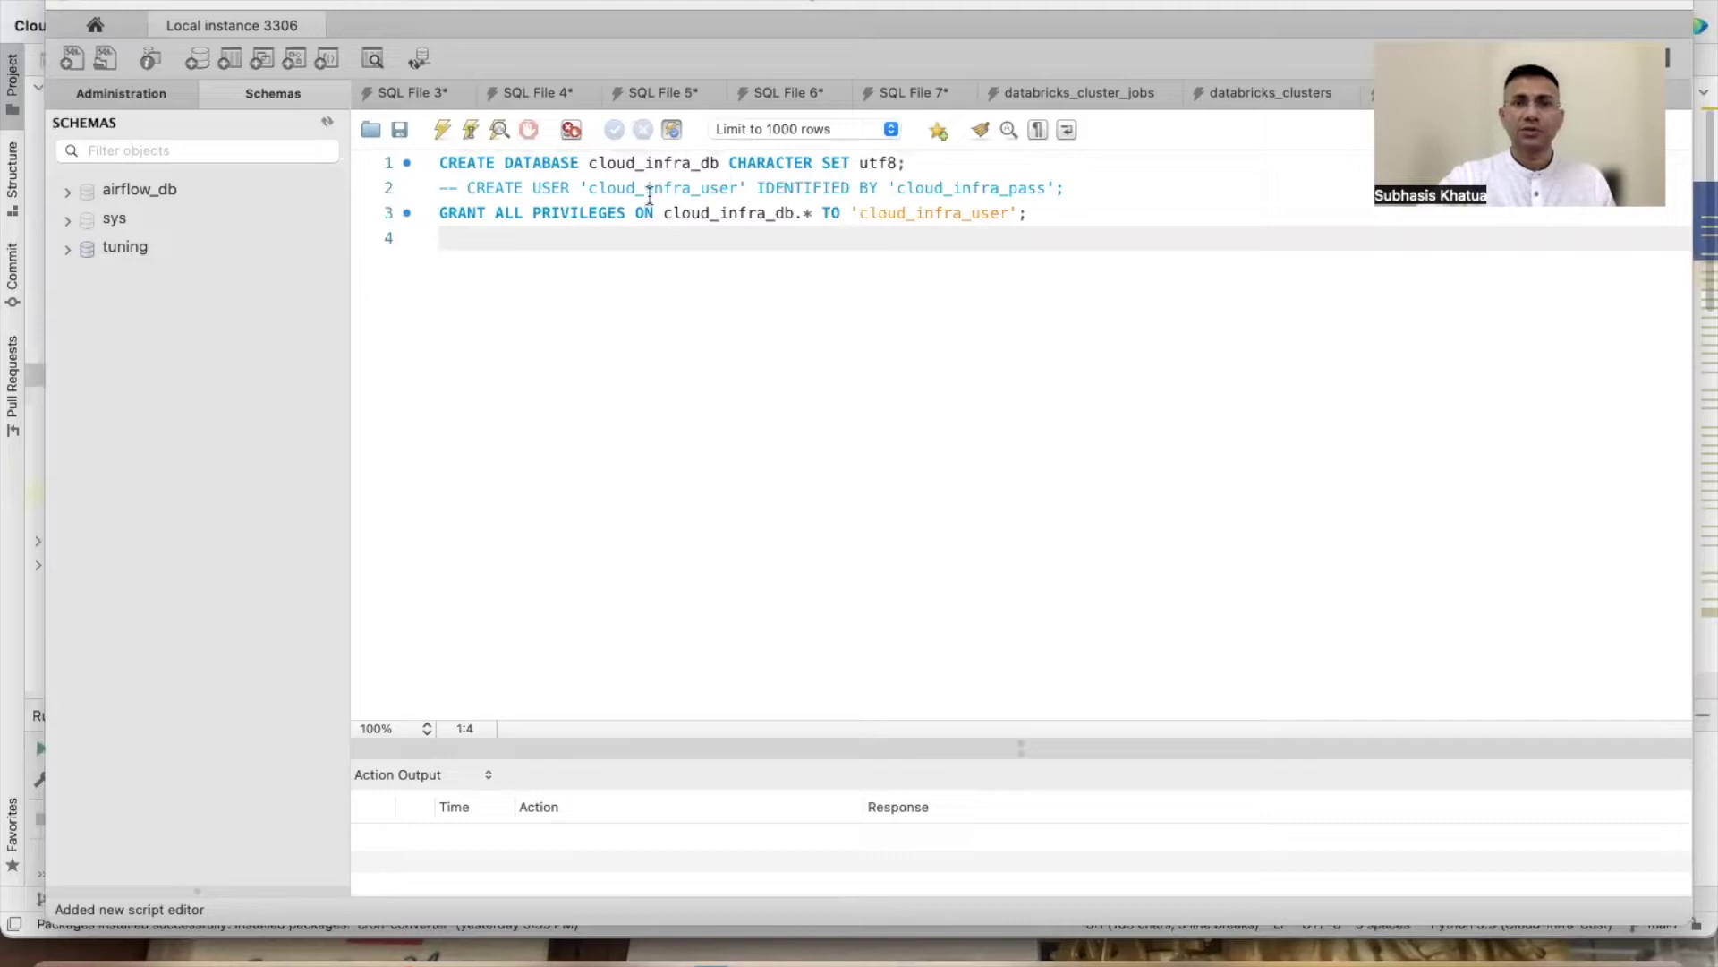
Step: Uncomment the CREATE USER statement in the script and comment it out again
click(710, 190)
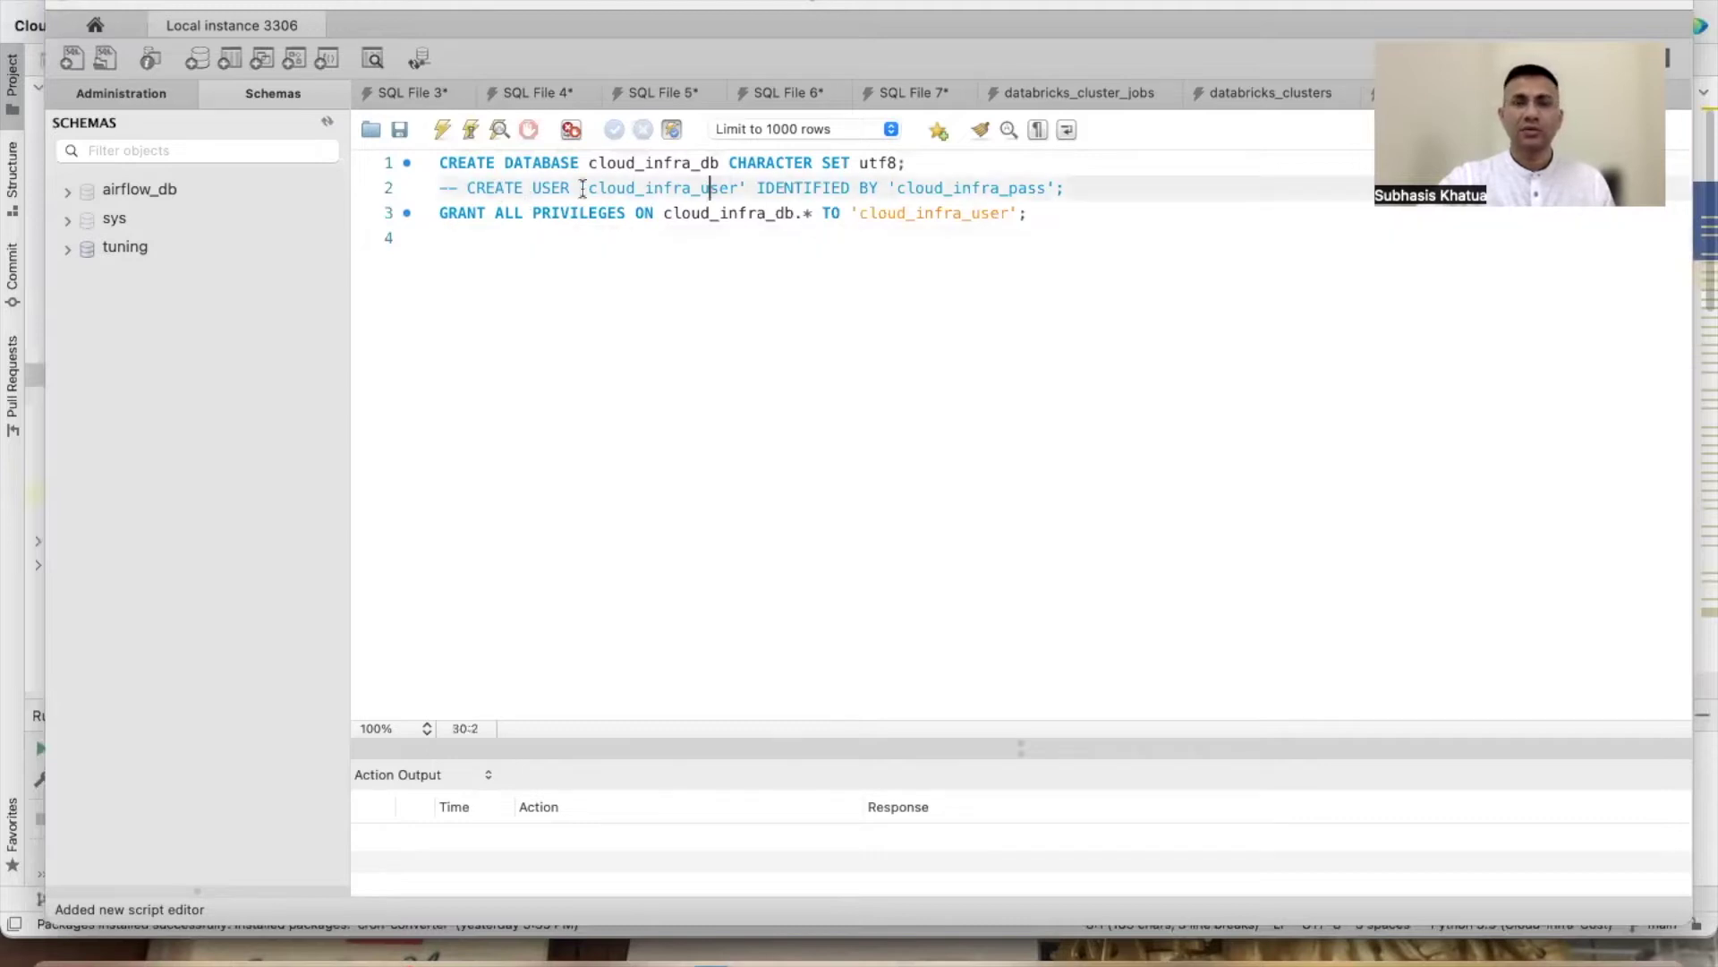
click(470, 189)
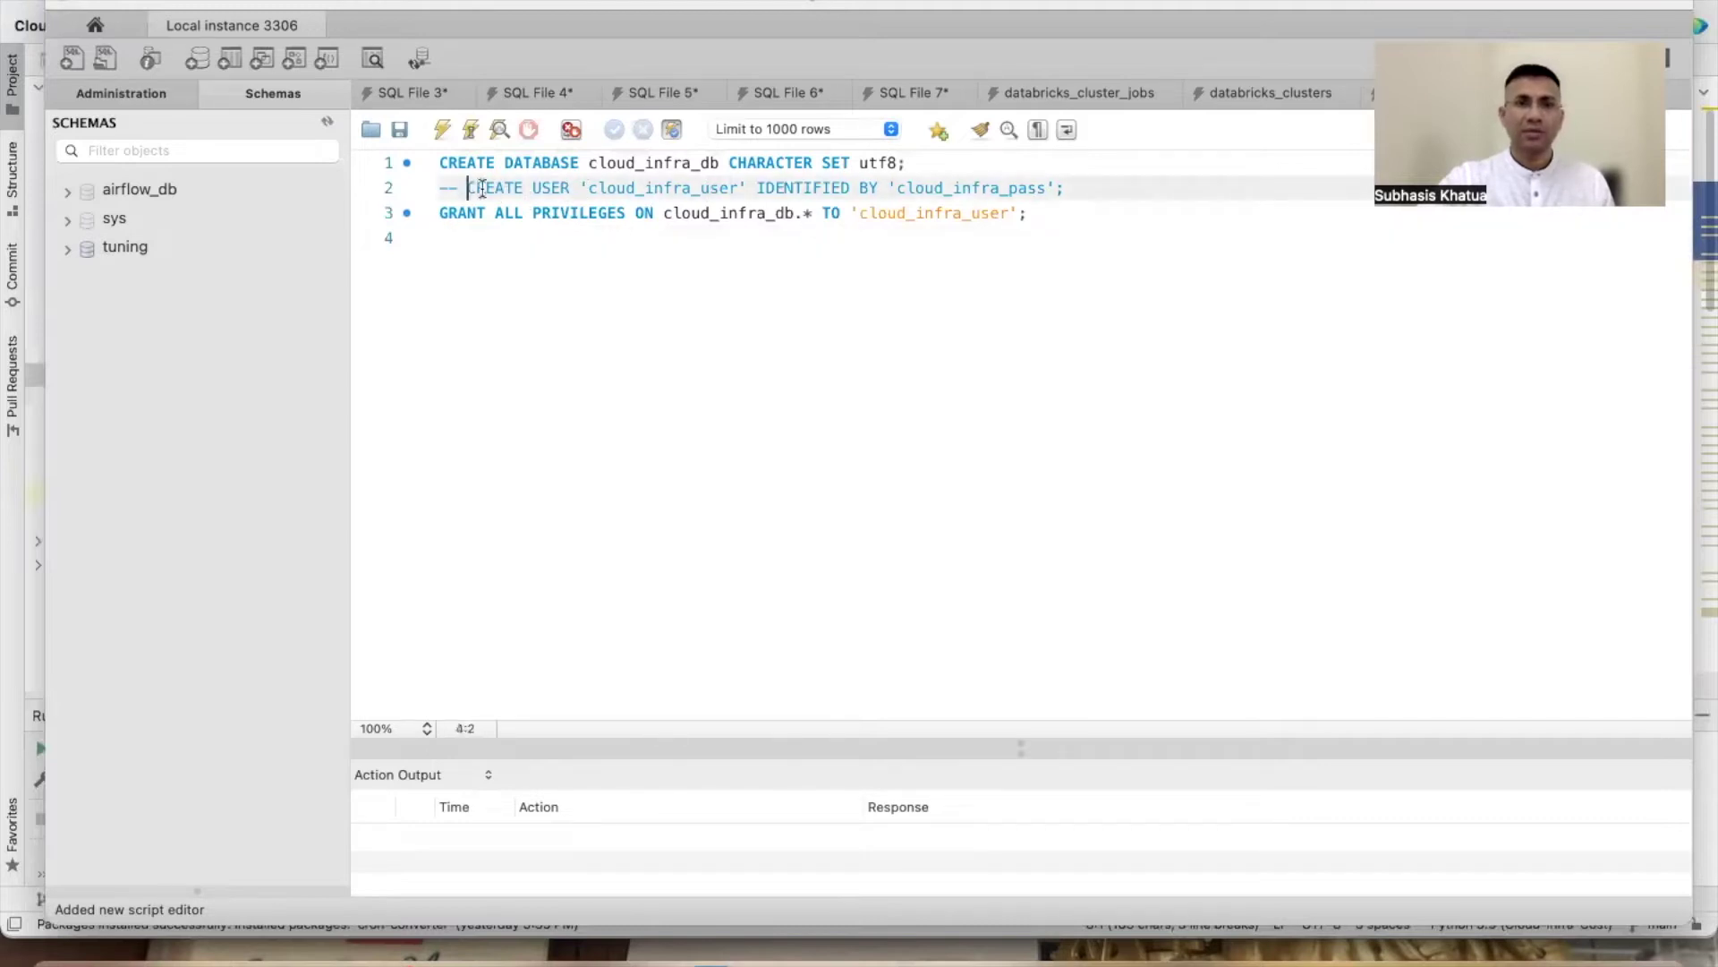
key(BackSpace)
key(BackSpace)
key(BackSpace)
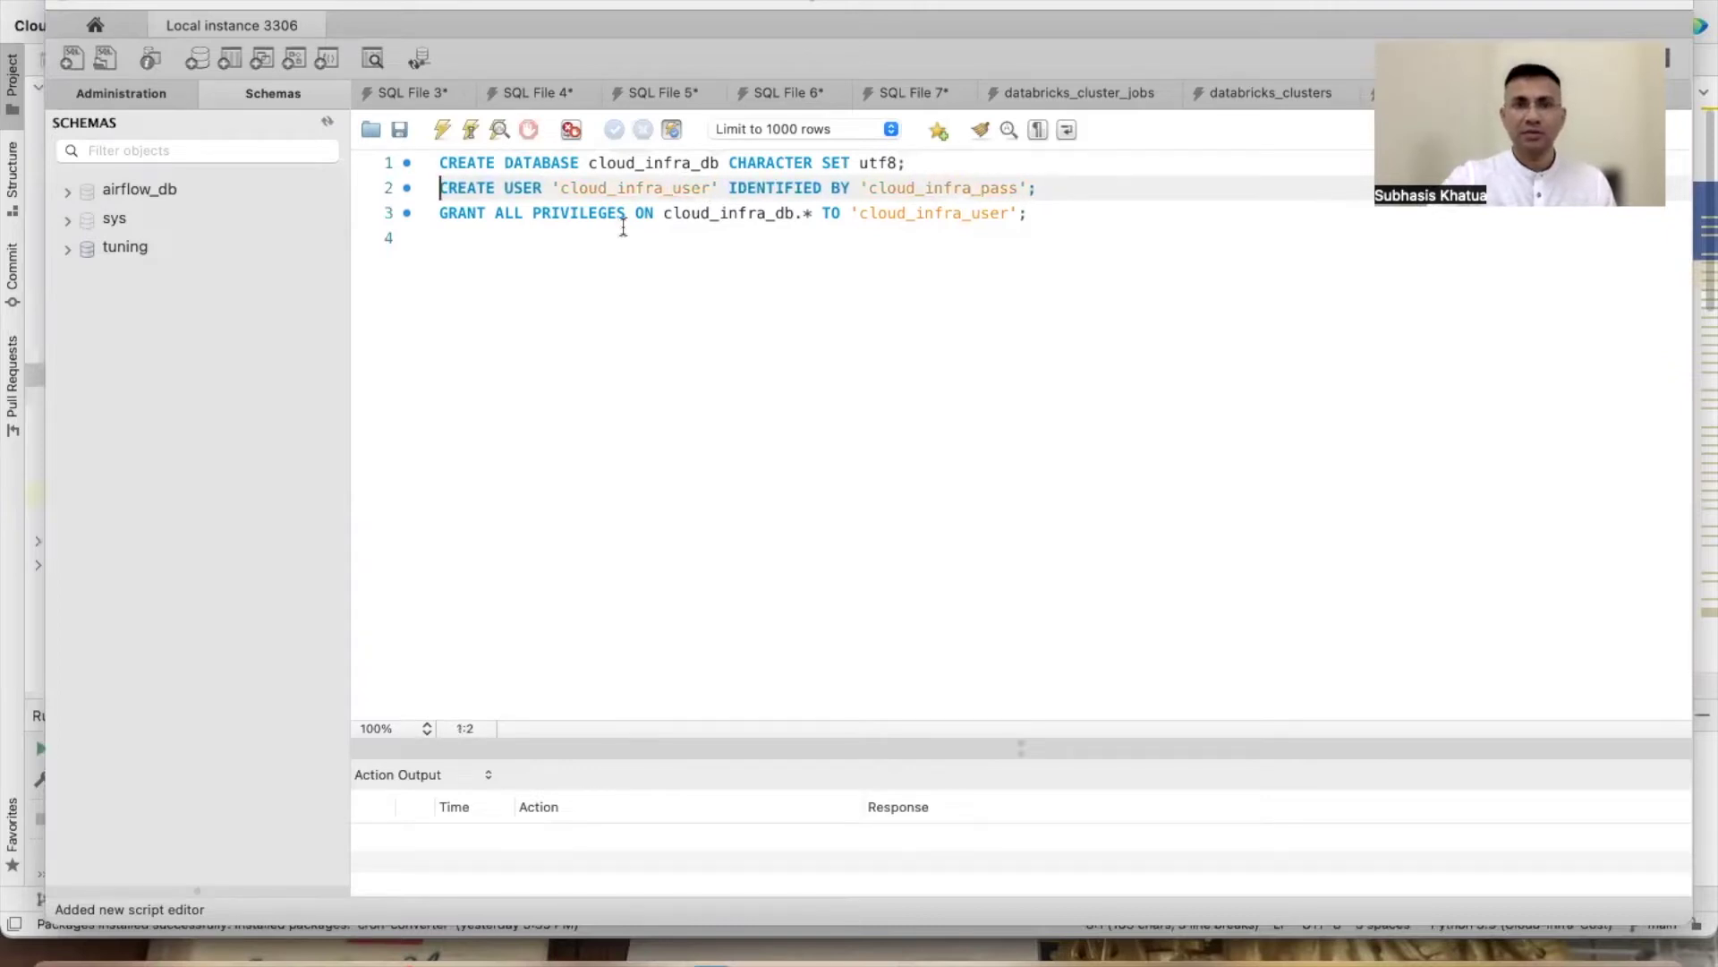
text(--)
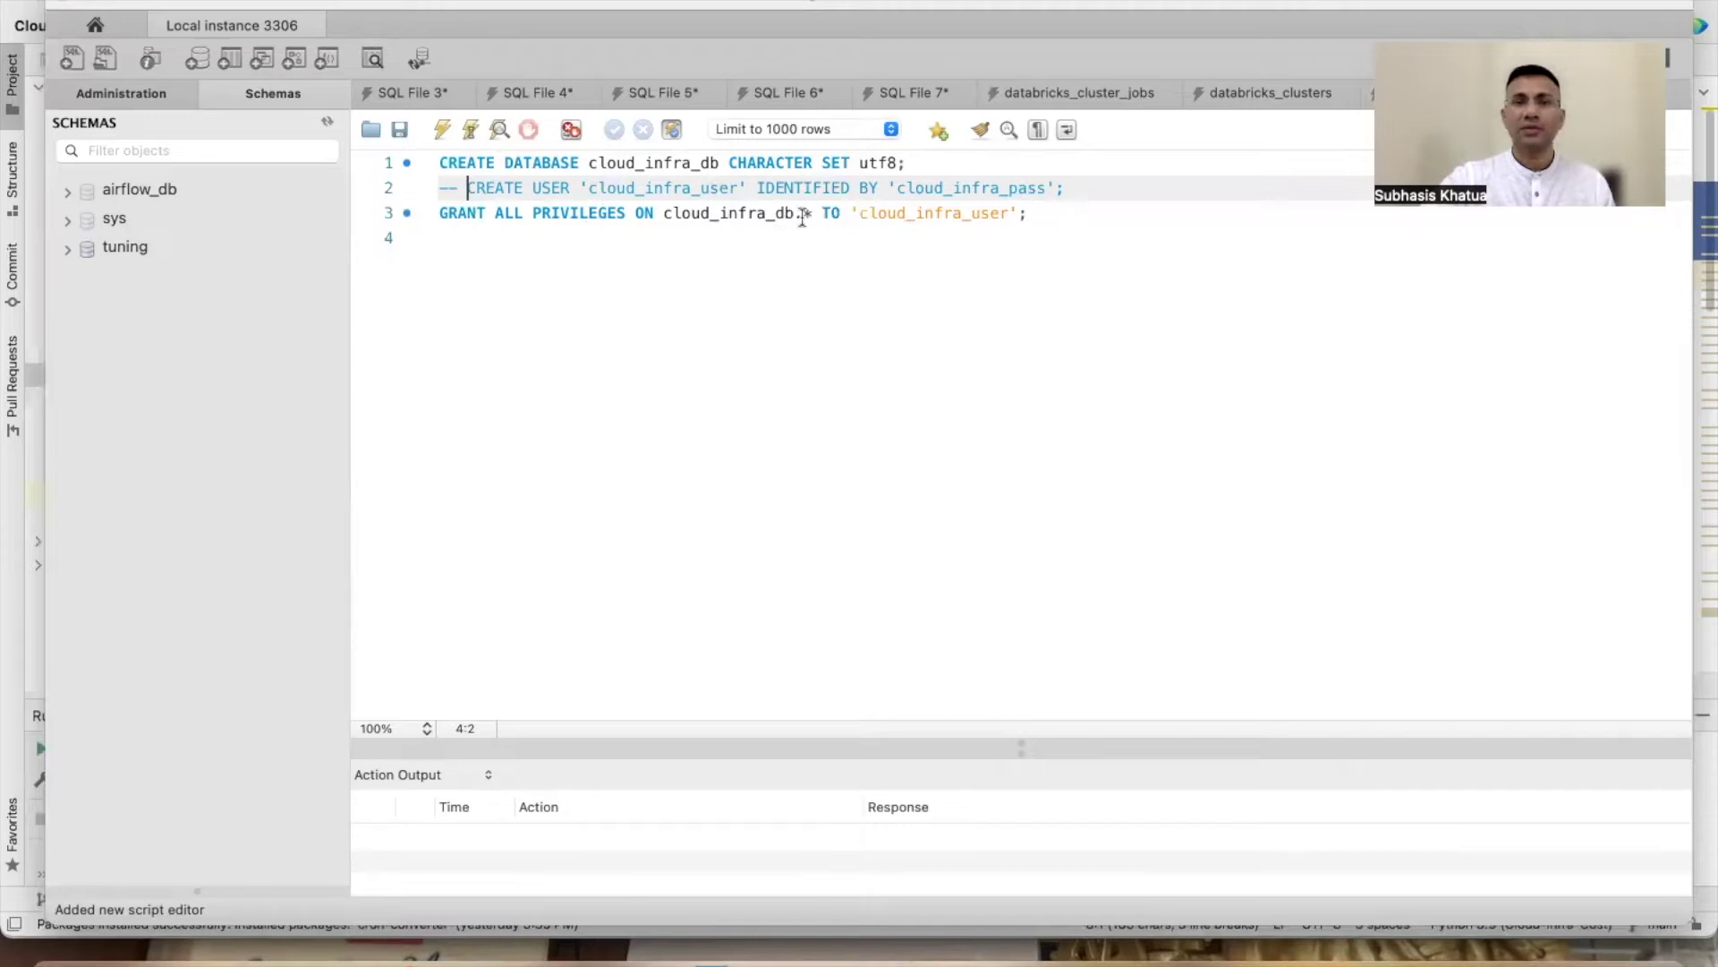
Step: Try to execute the script with only cloud_infra_user selected in the GRANT statement, and inspect the response
double_click(944, 215)
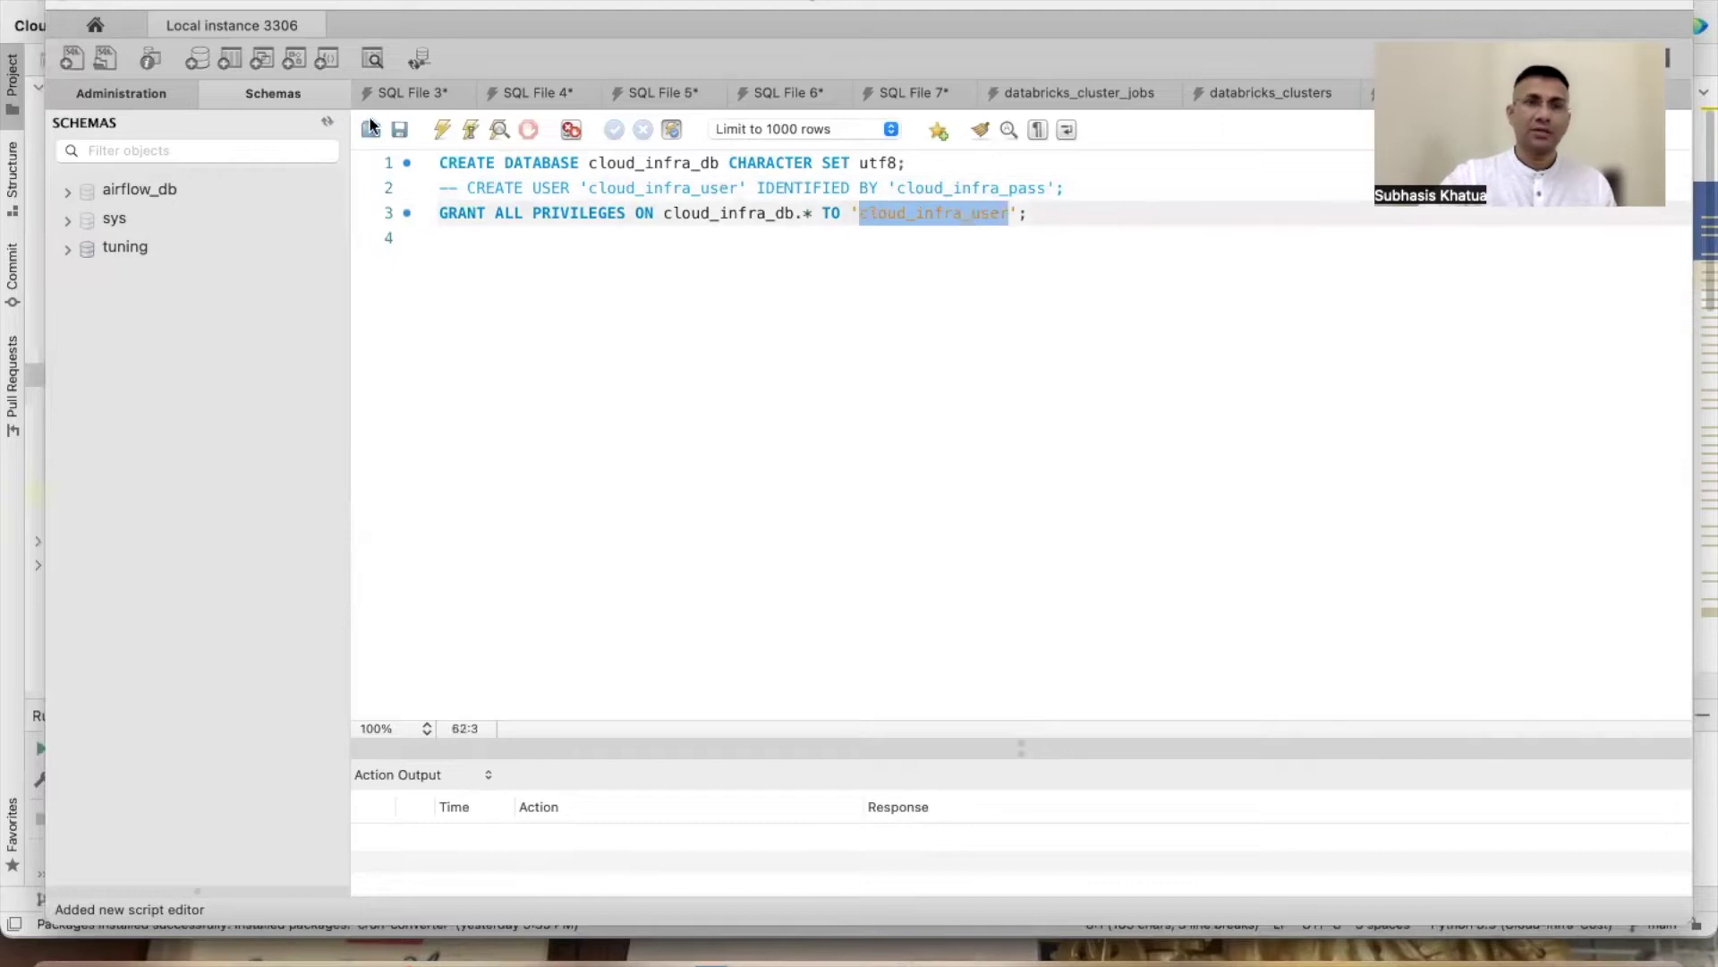
click(445, 130)
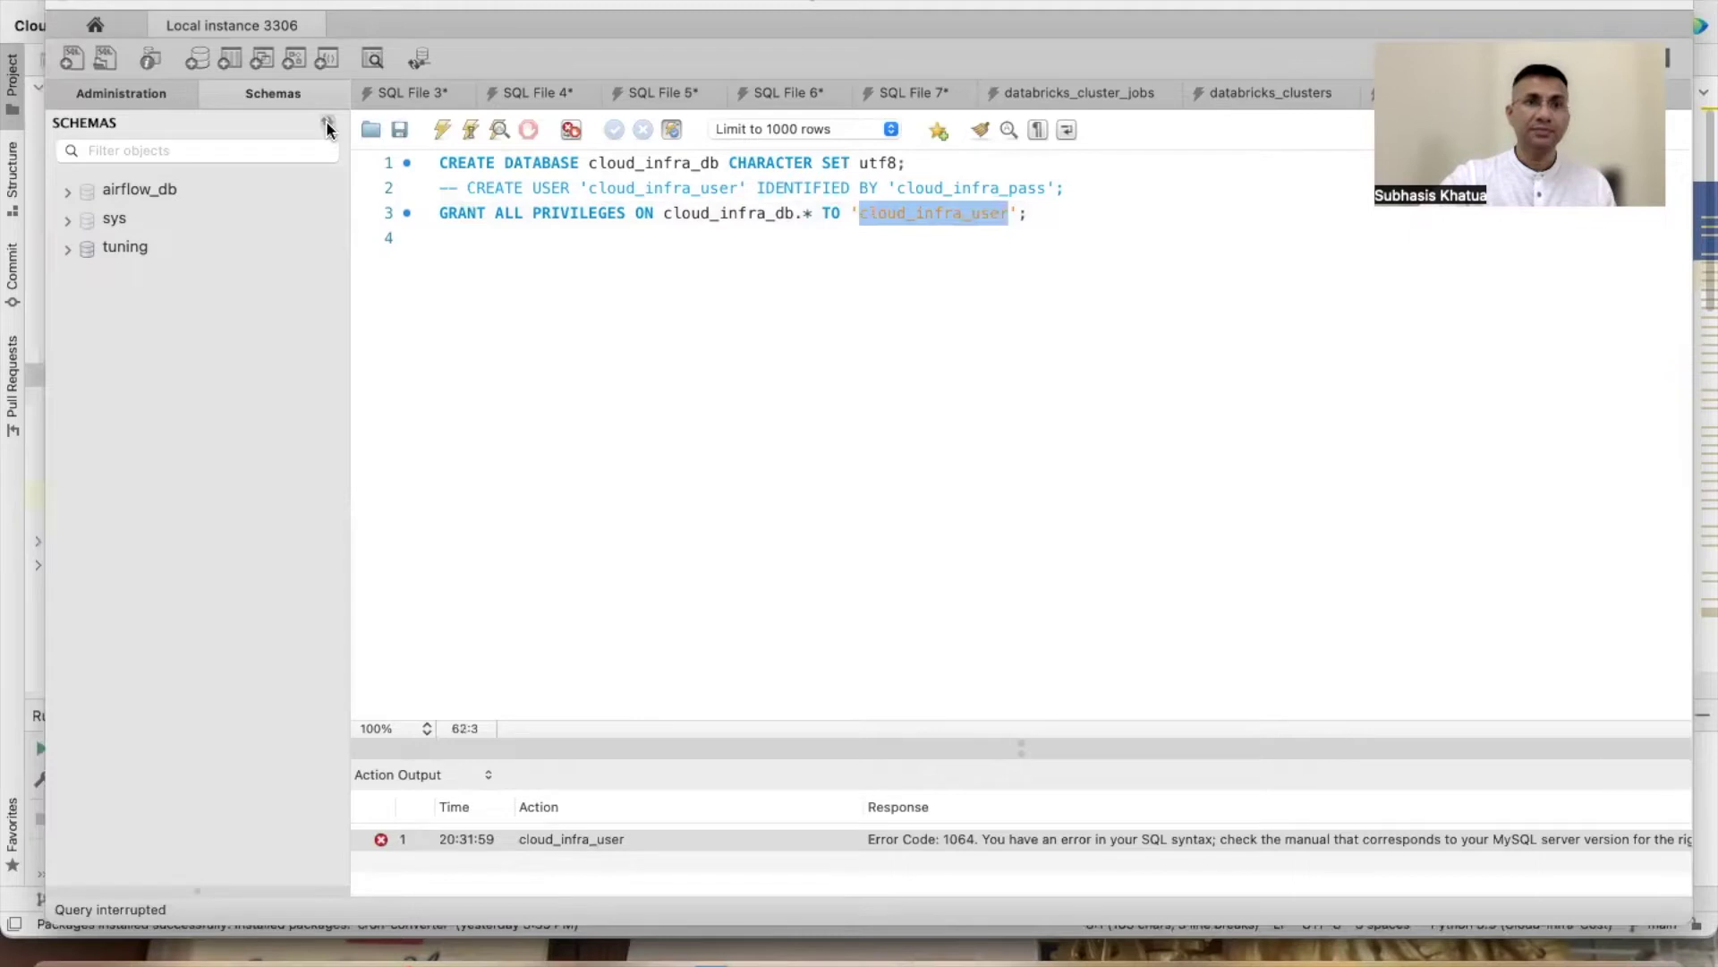
click(893, 850)
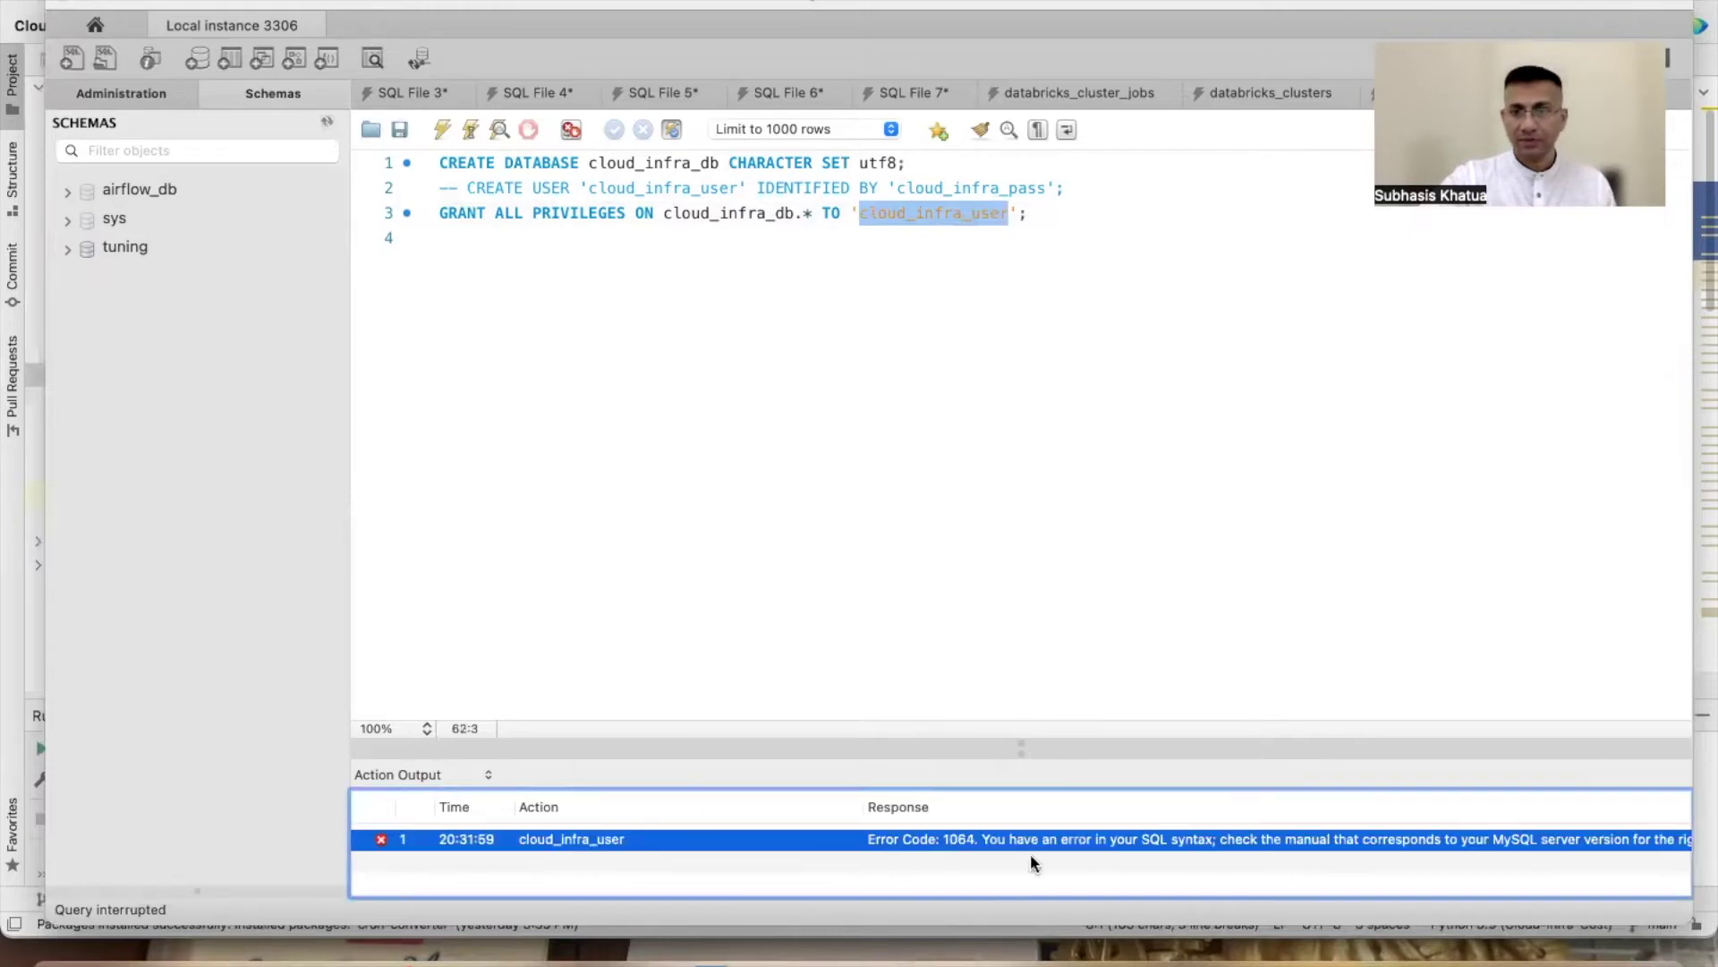
Step: Execute the whole script with nothing selected to create cloud_infra_db and grant its privileges, and expand that schema
click(1026, 441)
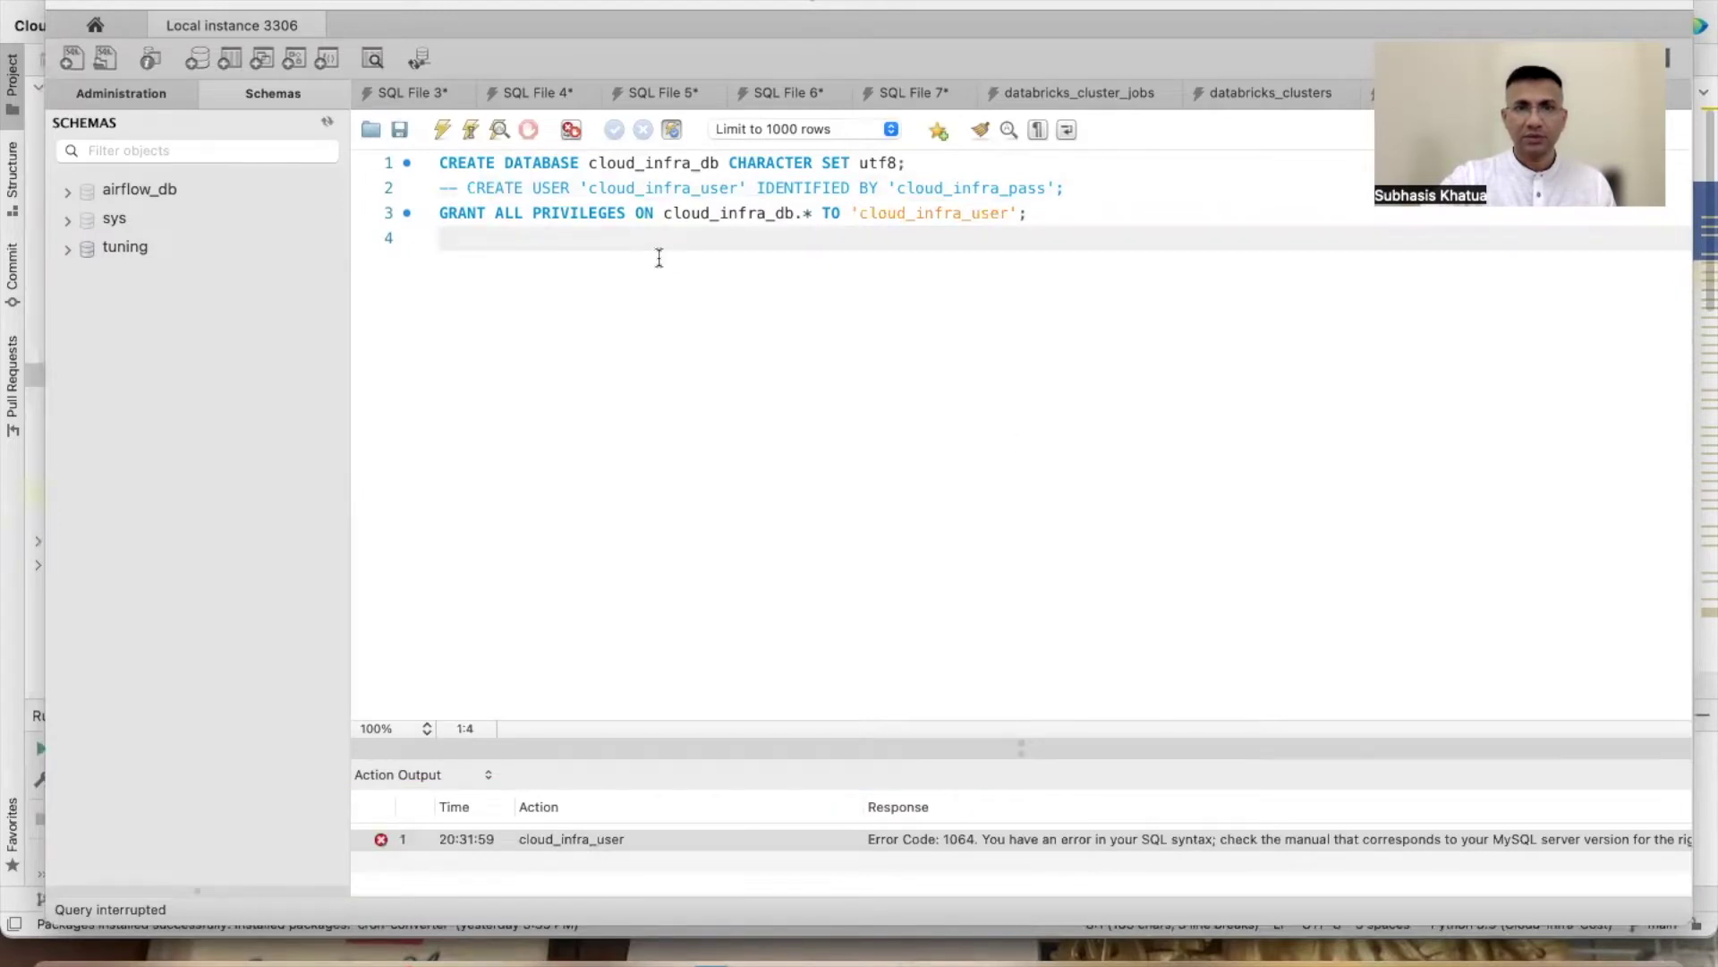
scroll(1222, 831, right, 10)
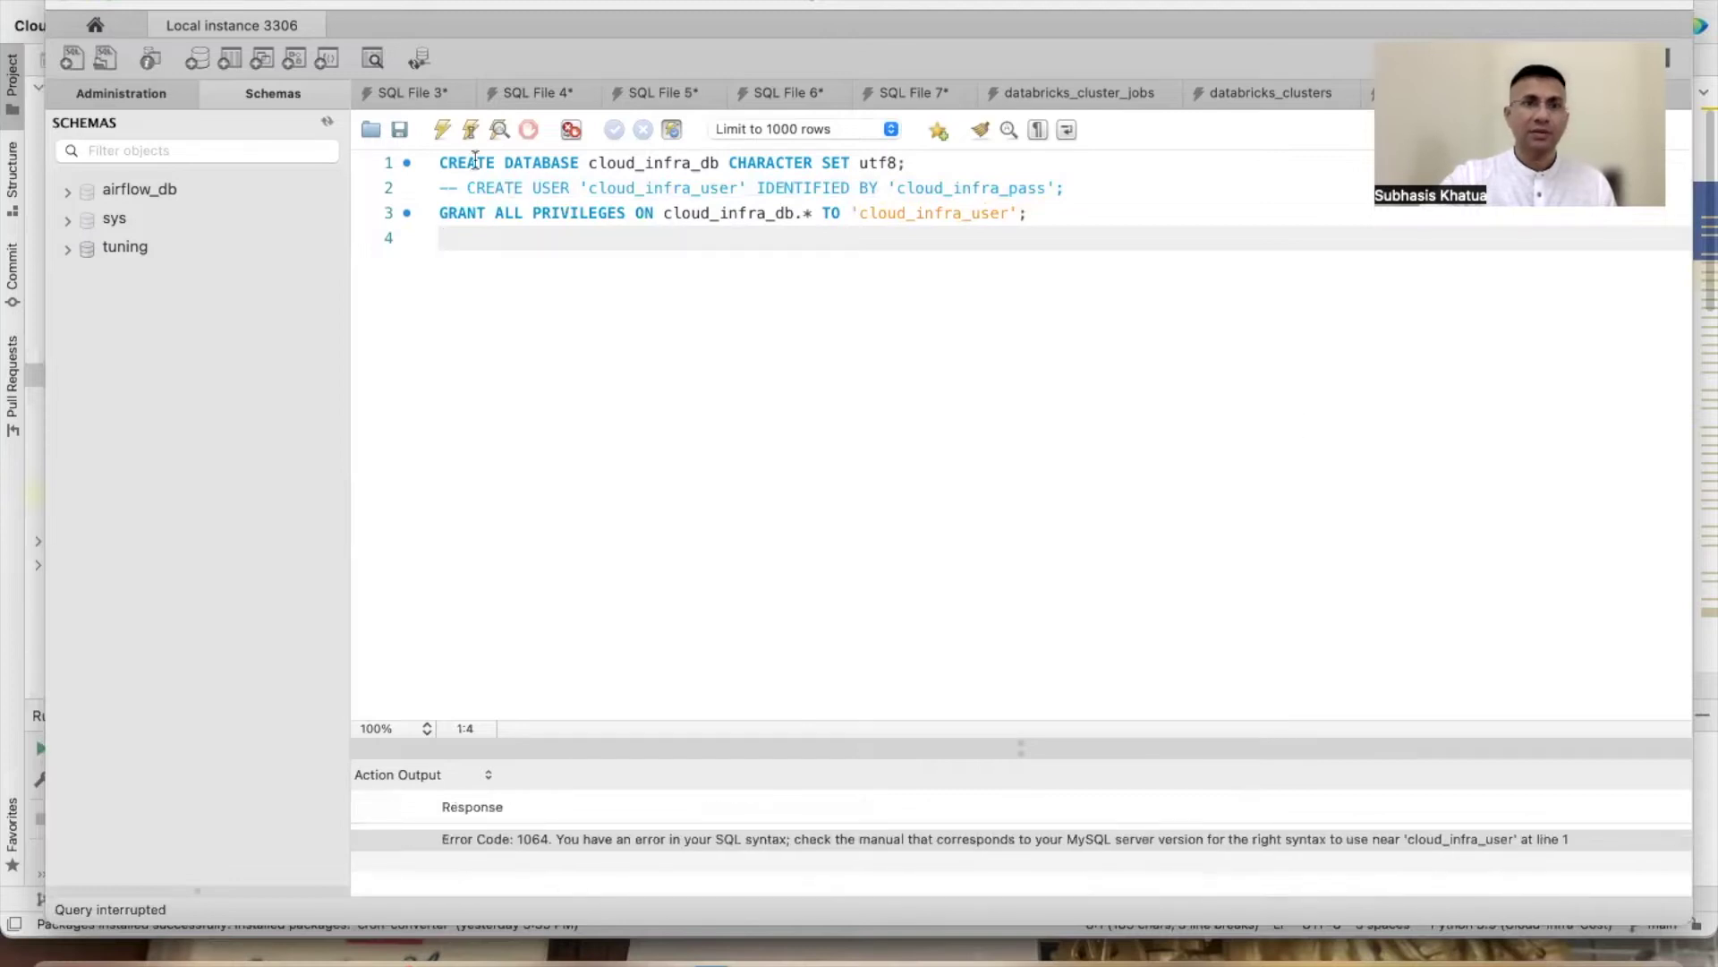
click(442, 132)
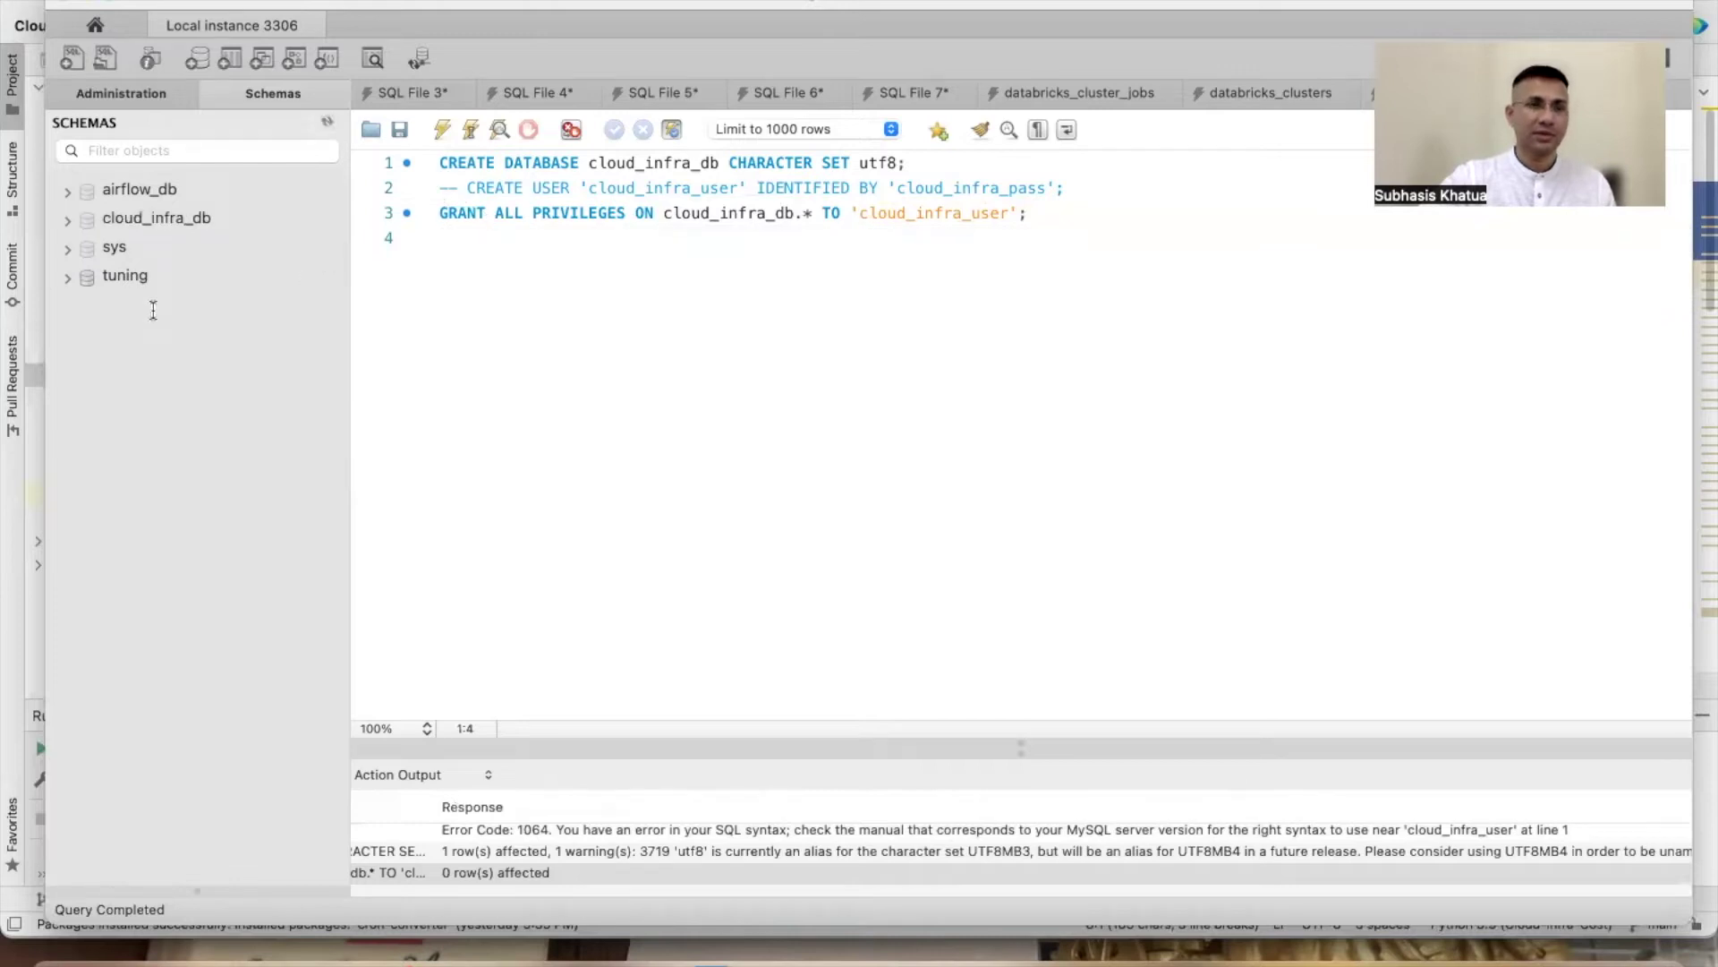
click(67, 221)
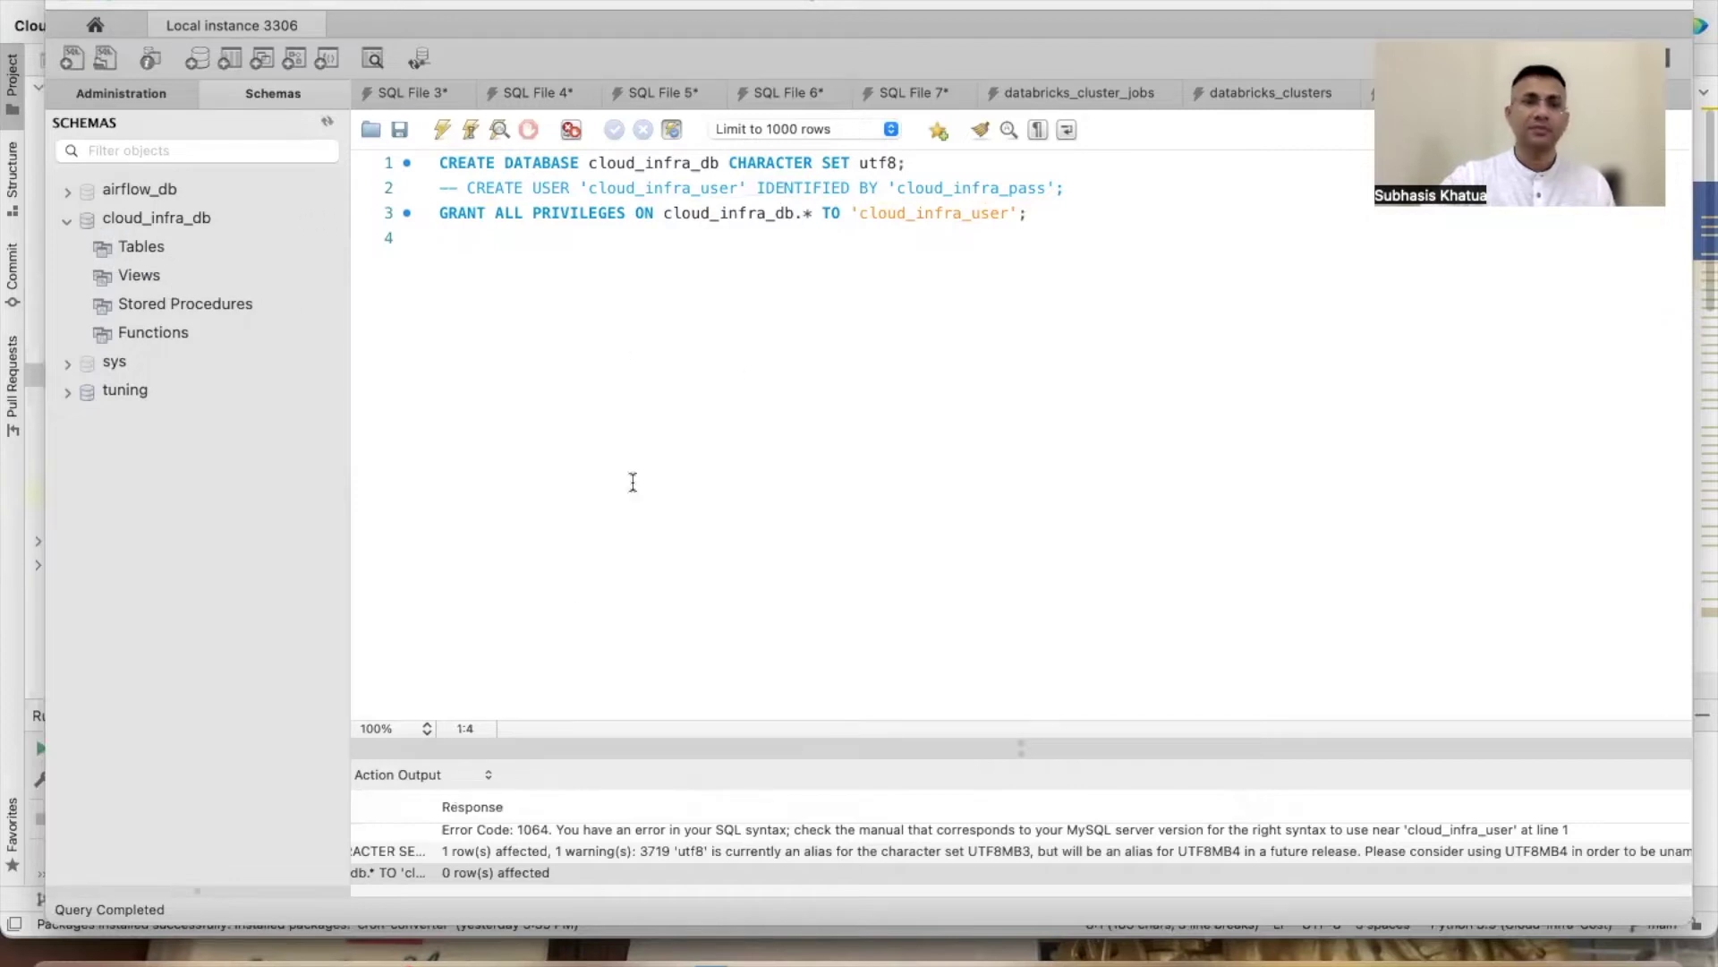
Step: Switch to PyCharm and review tables.py from the database statements through the table class definitions
mouse_move(403, 956)
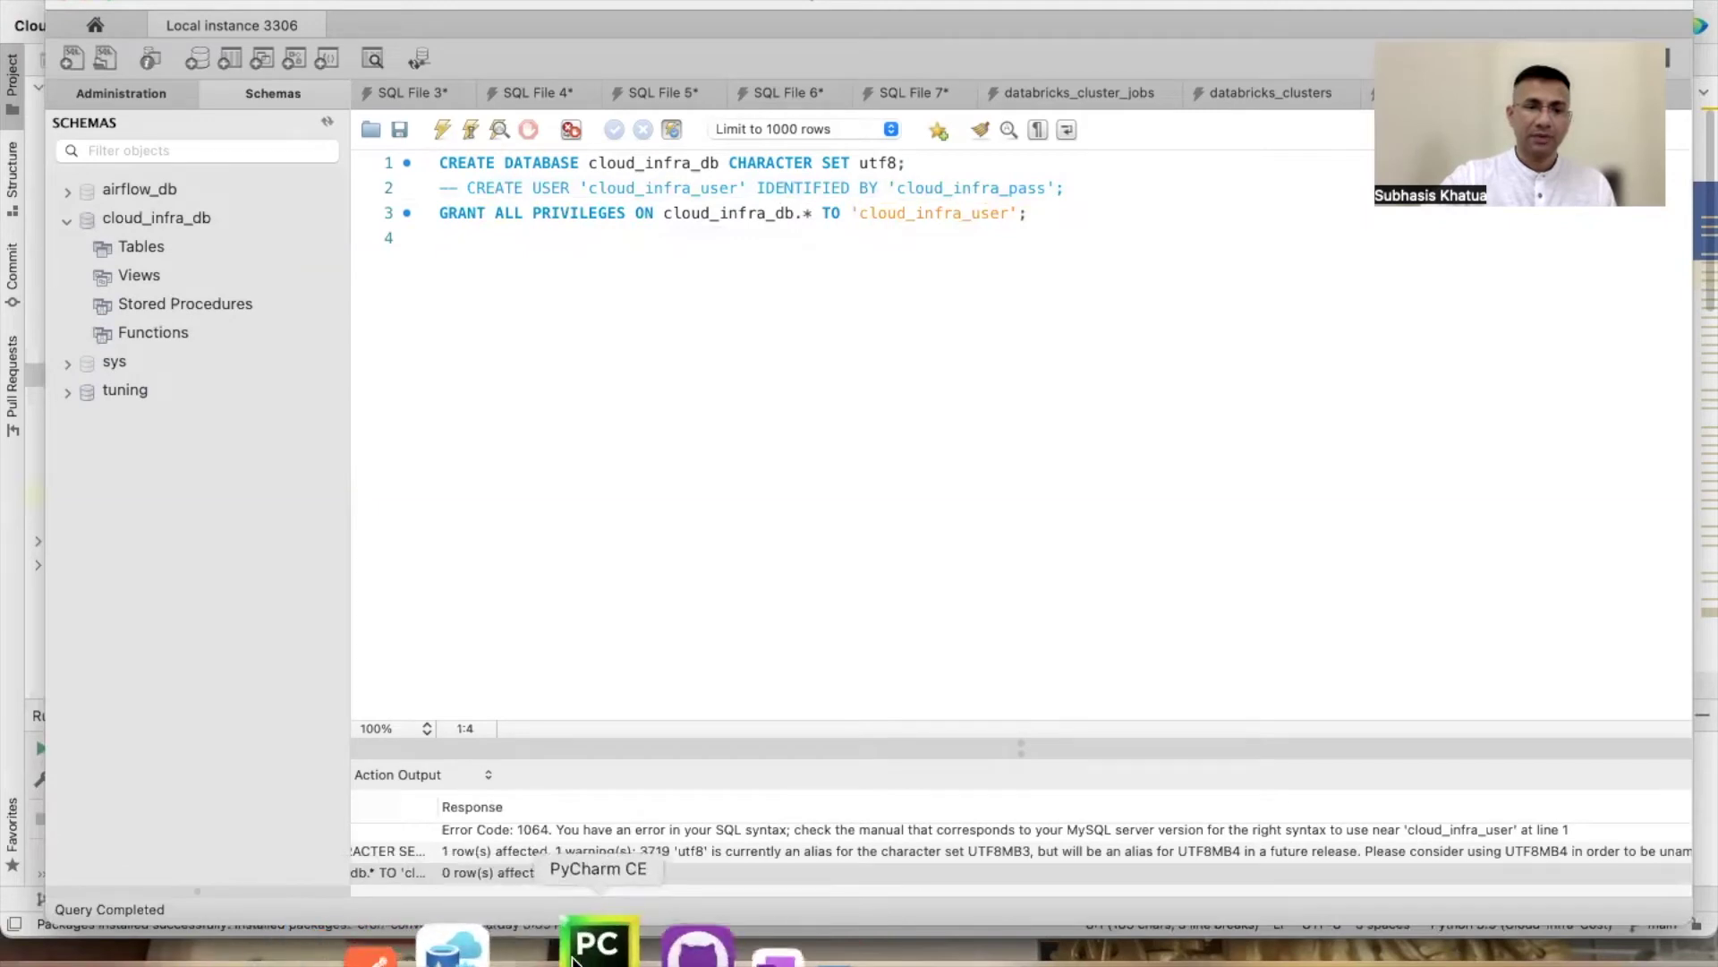
click(576, 956)
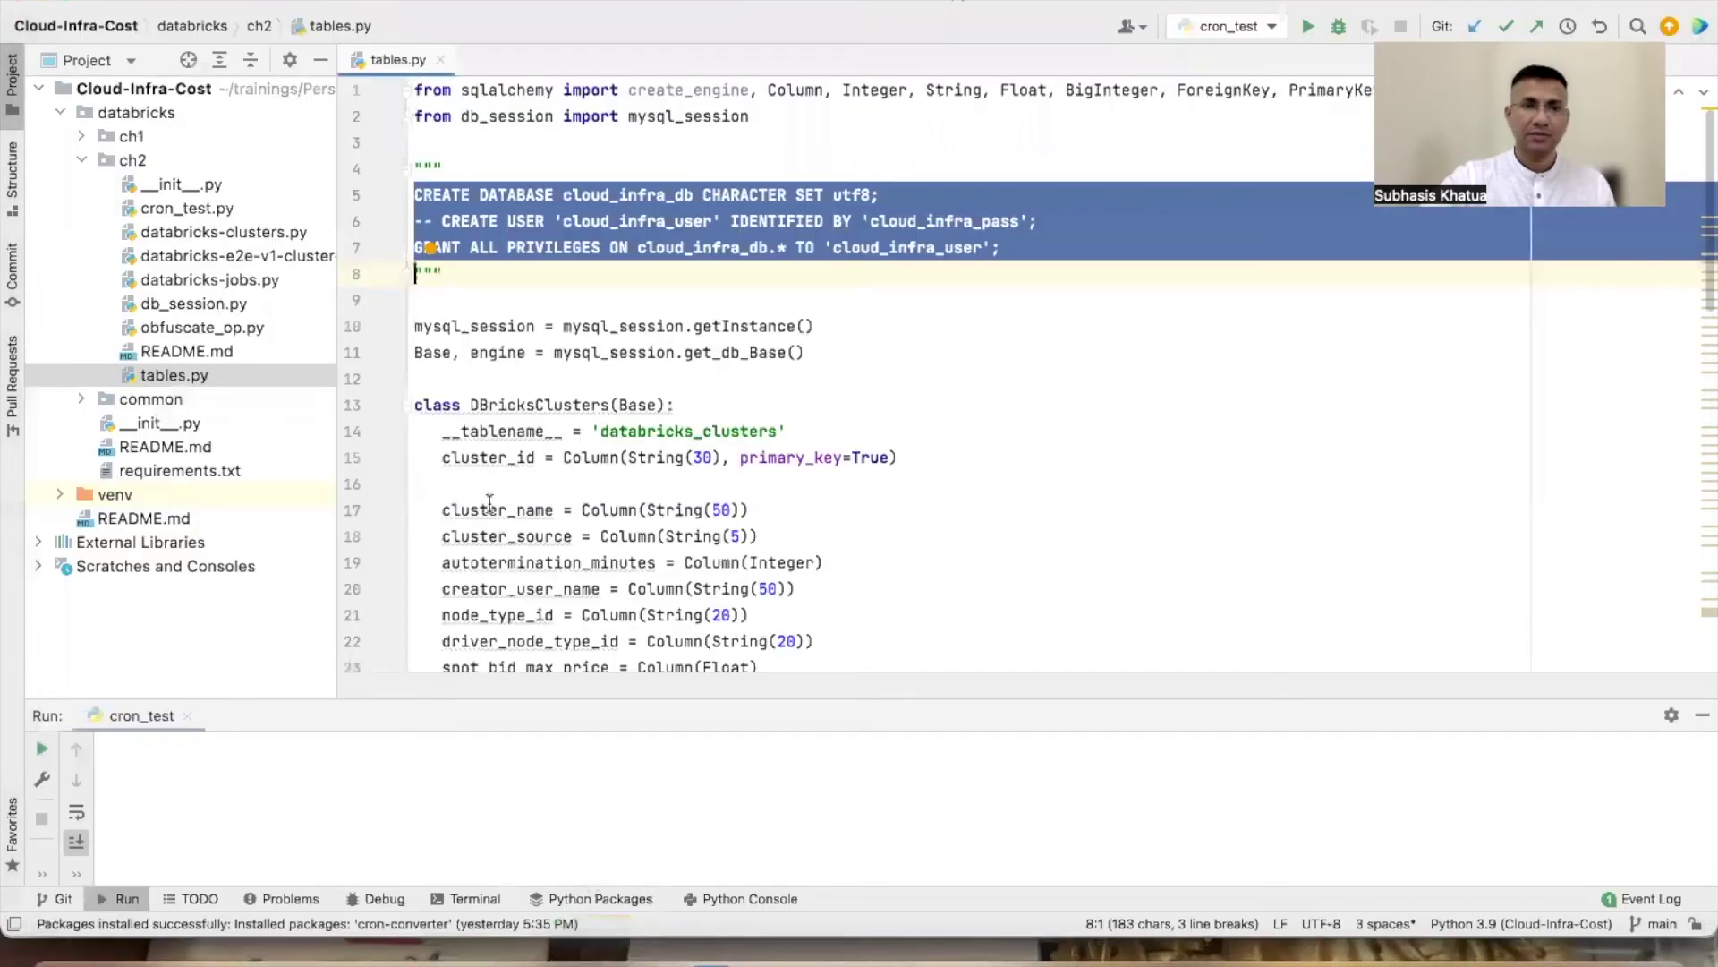
click(529, 352)
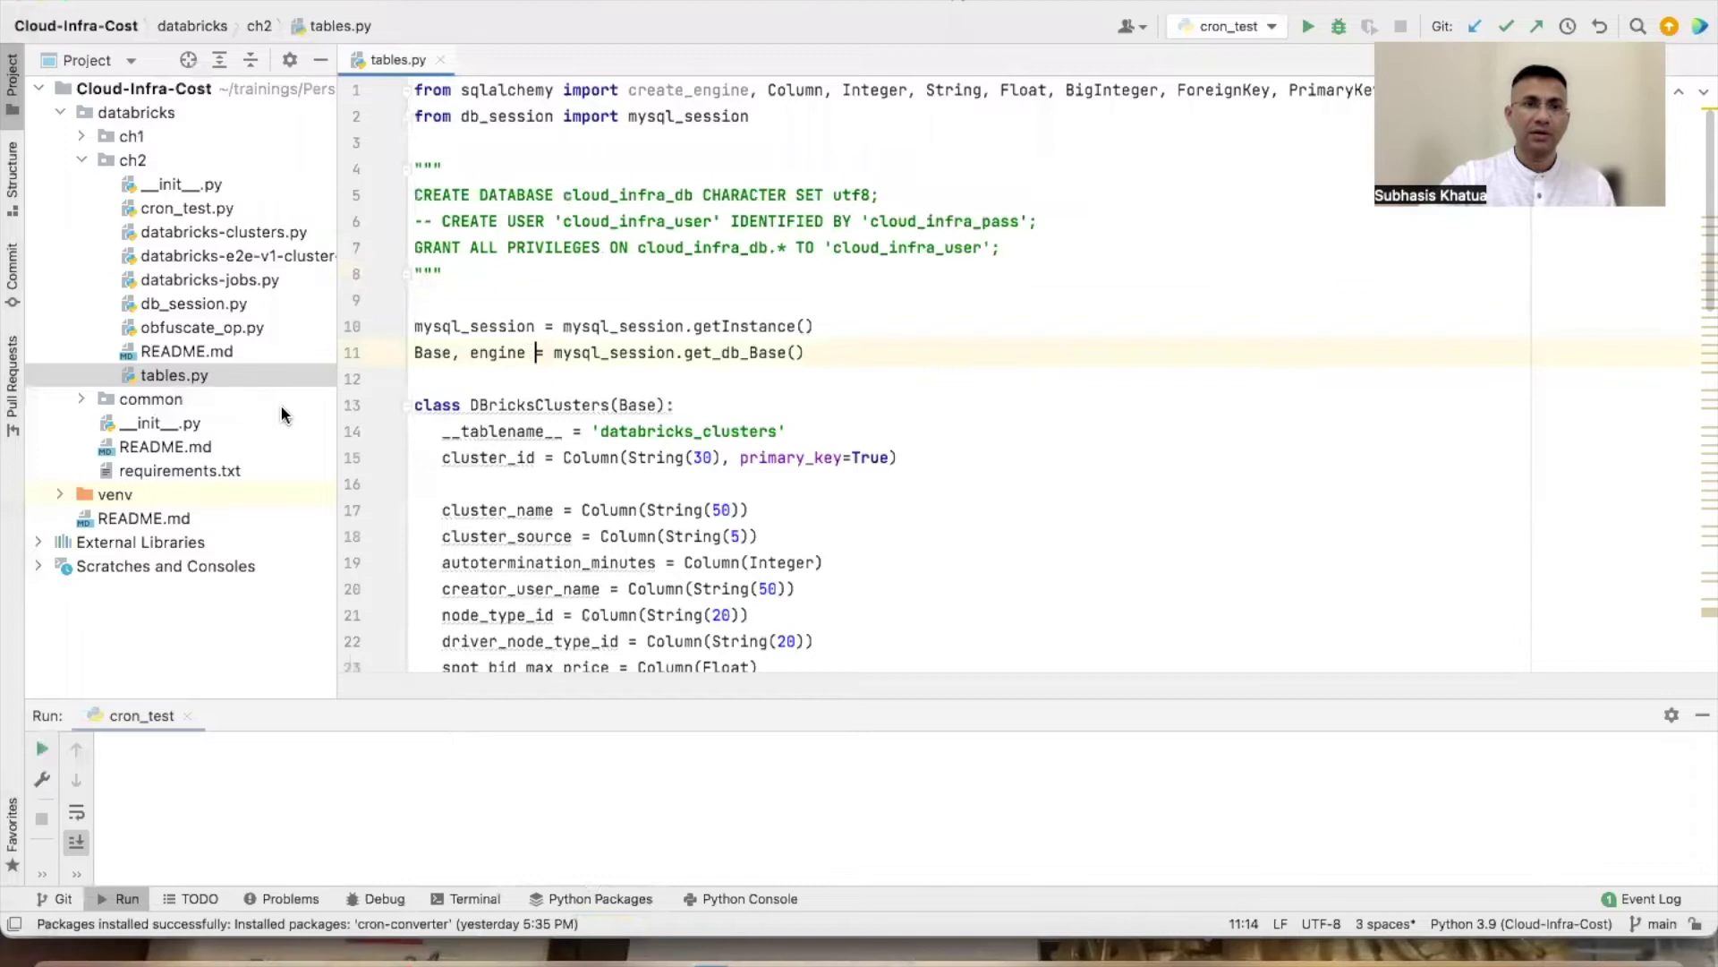
right_click(182, 370)
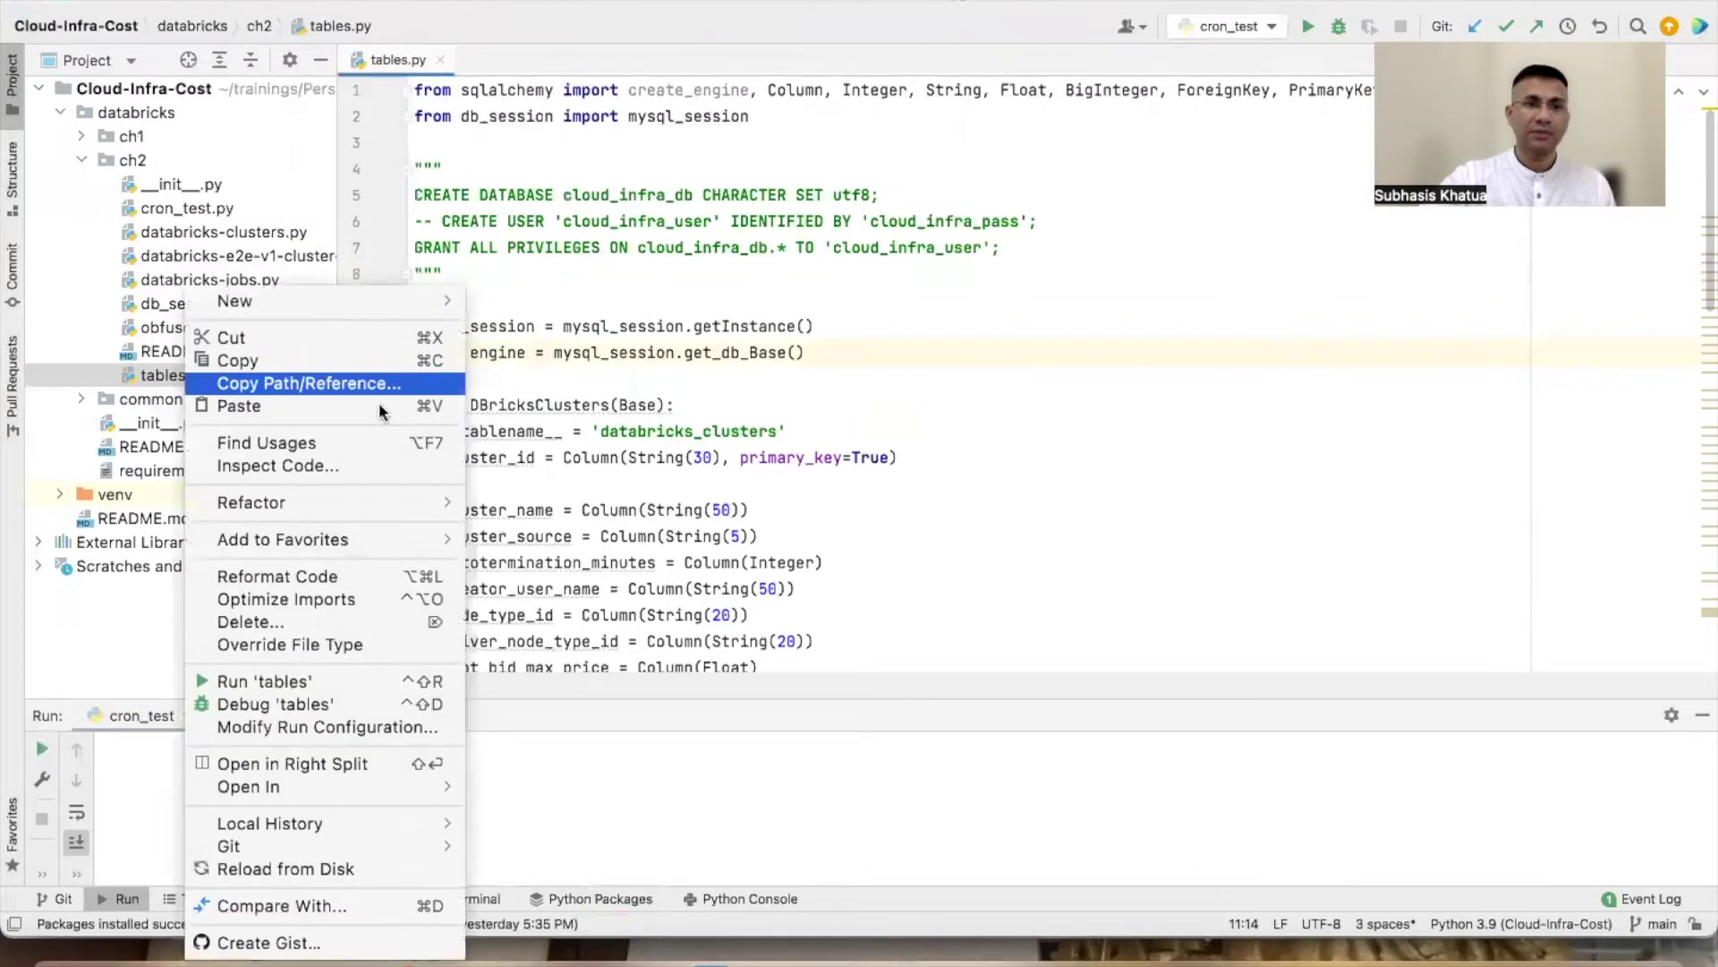
click(618, 194)
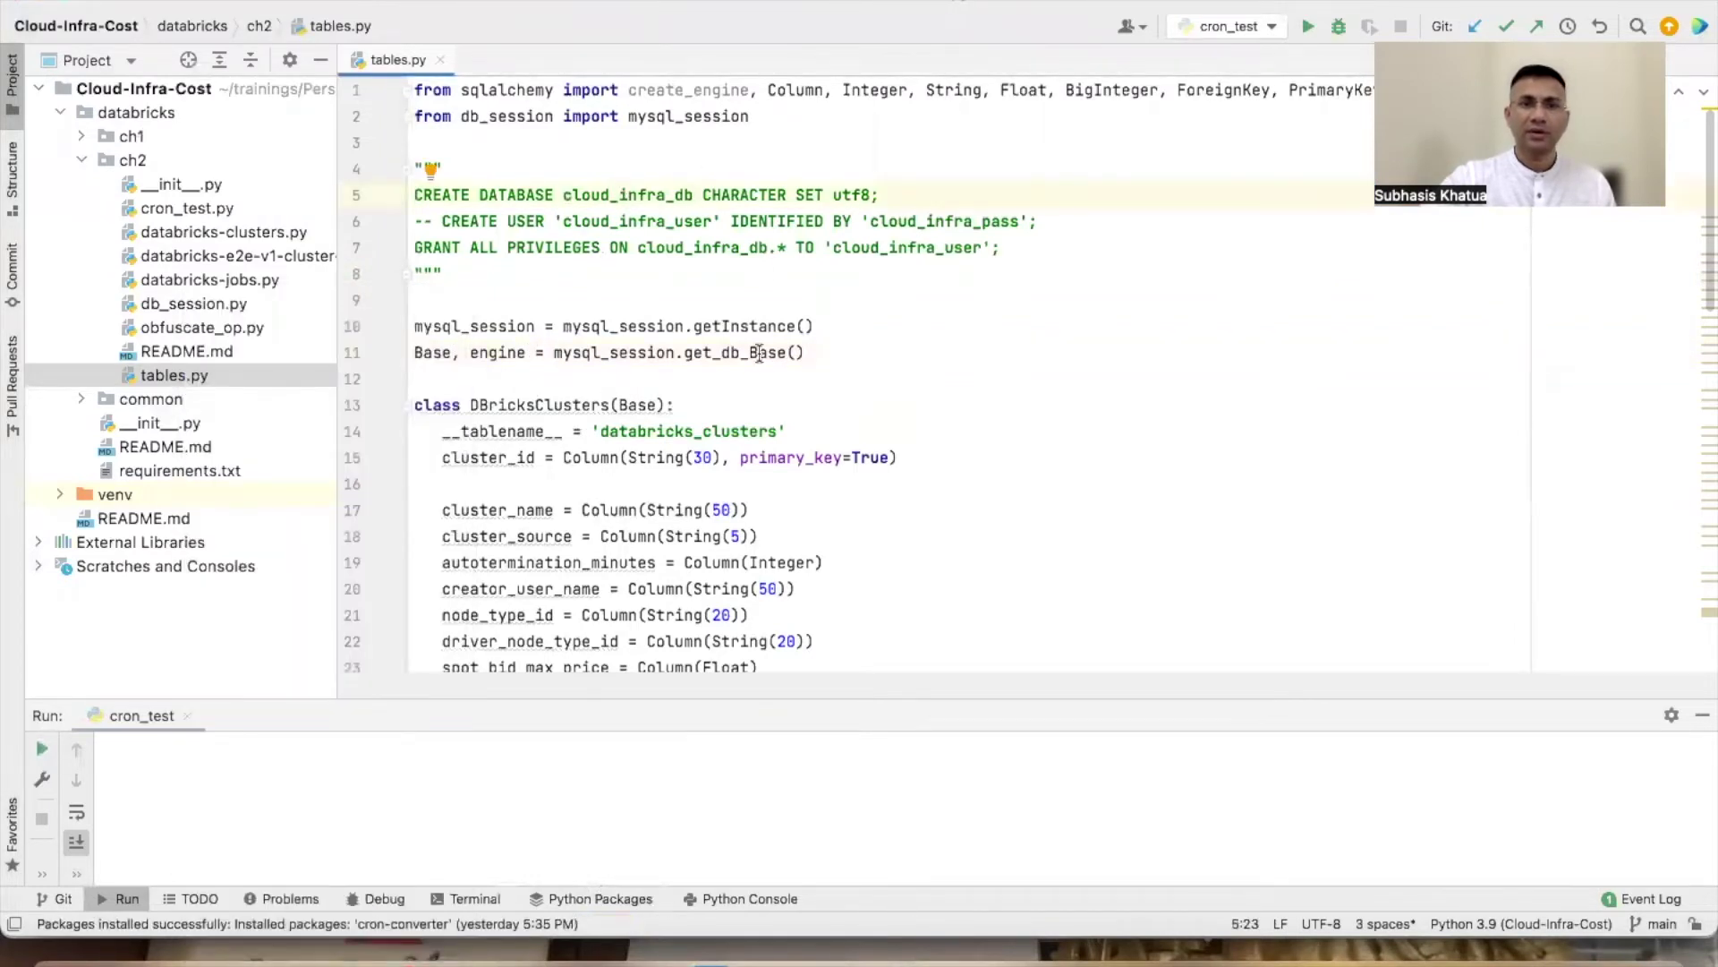
scroll(760, 352, down, 5)
scroll(760, 352, down, 10)
scroll(537, 349, up, 15)
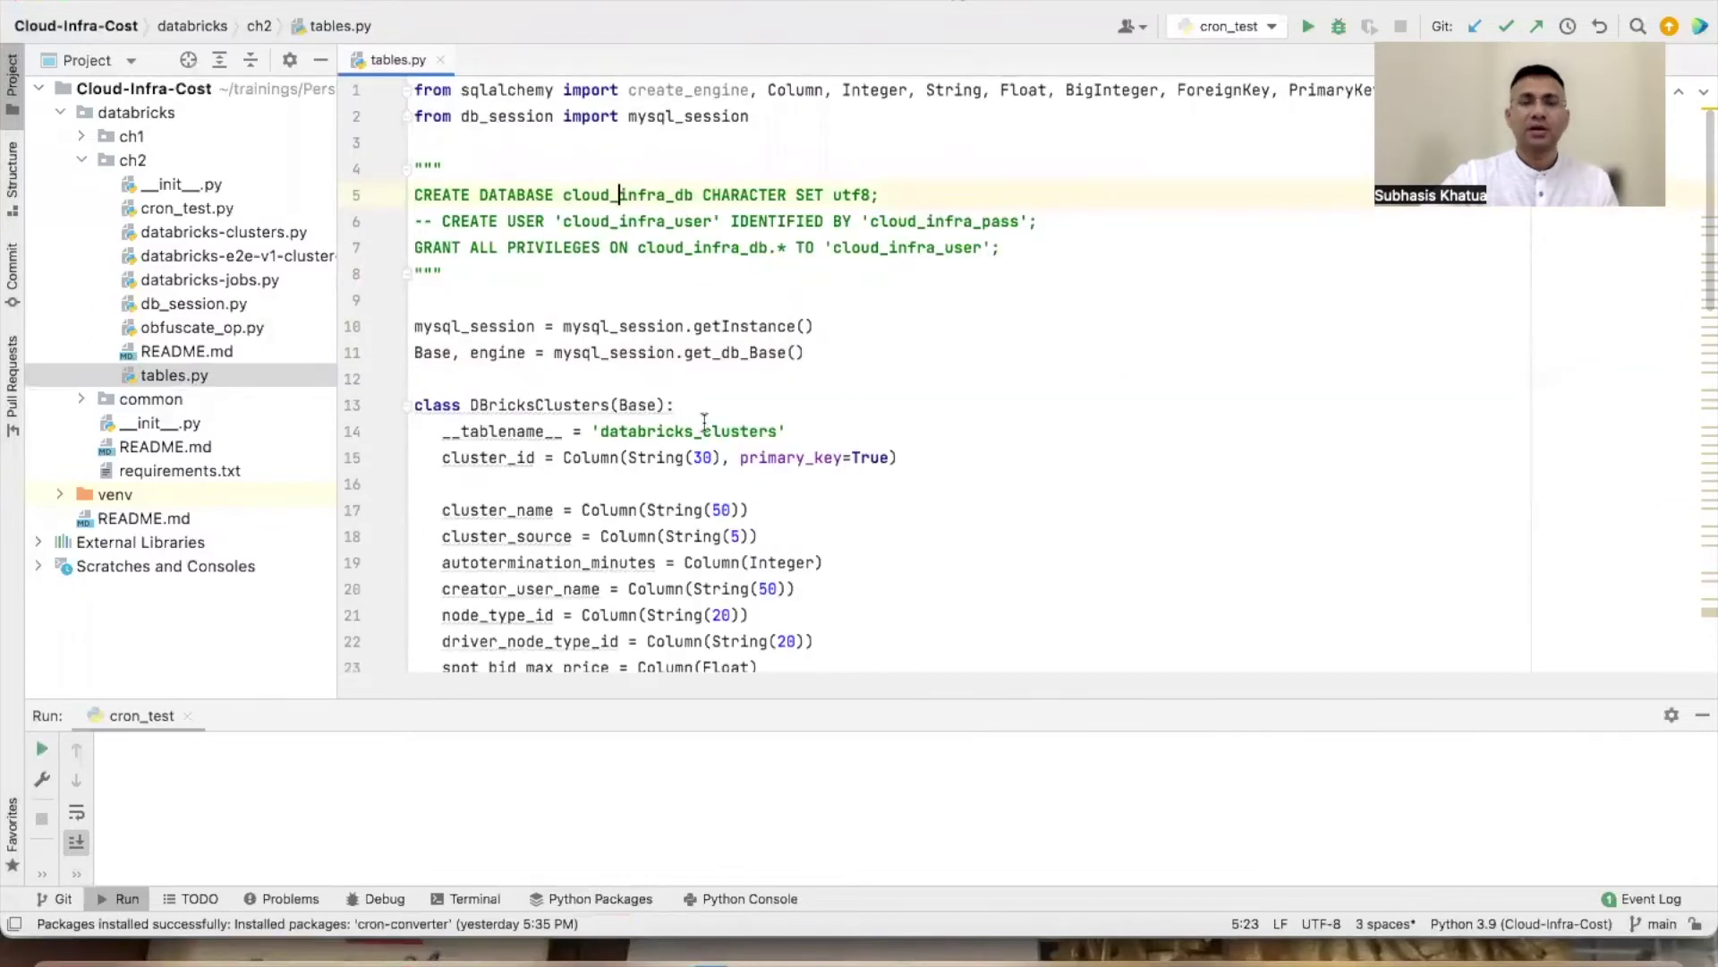
scroll(704, 420, down, 3)
scroll(704, 421, up, 3)
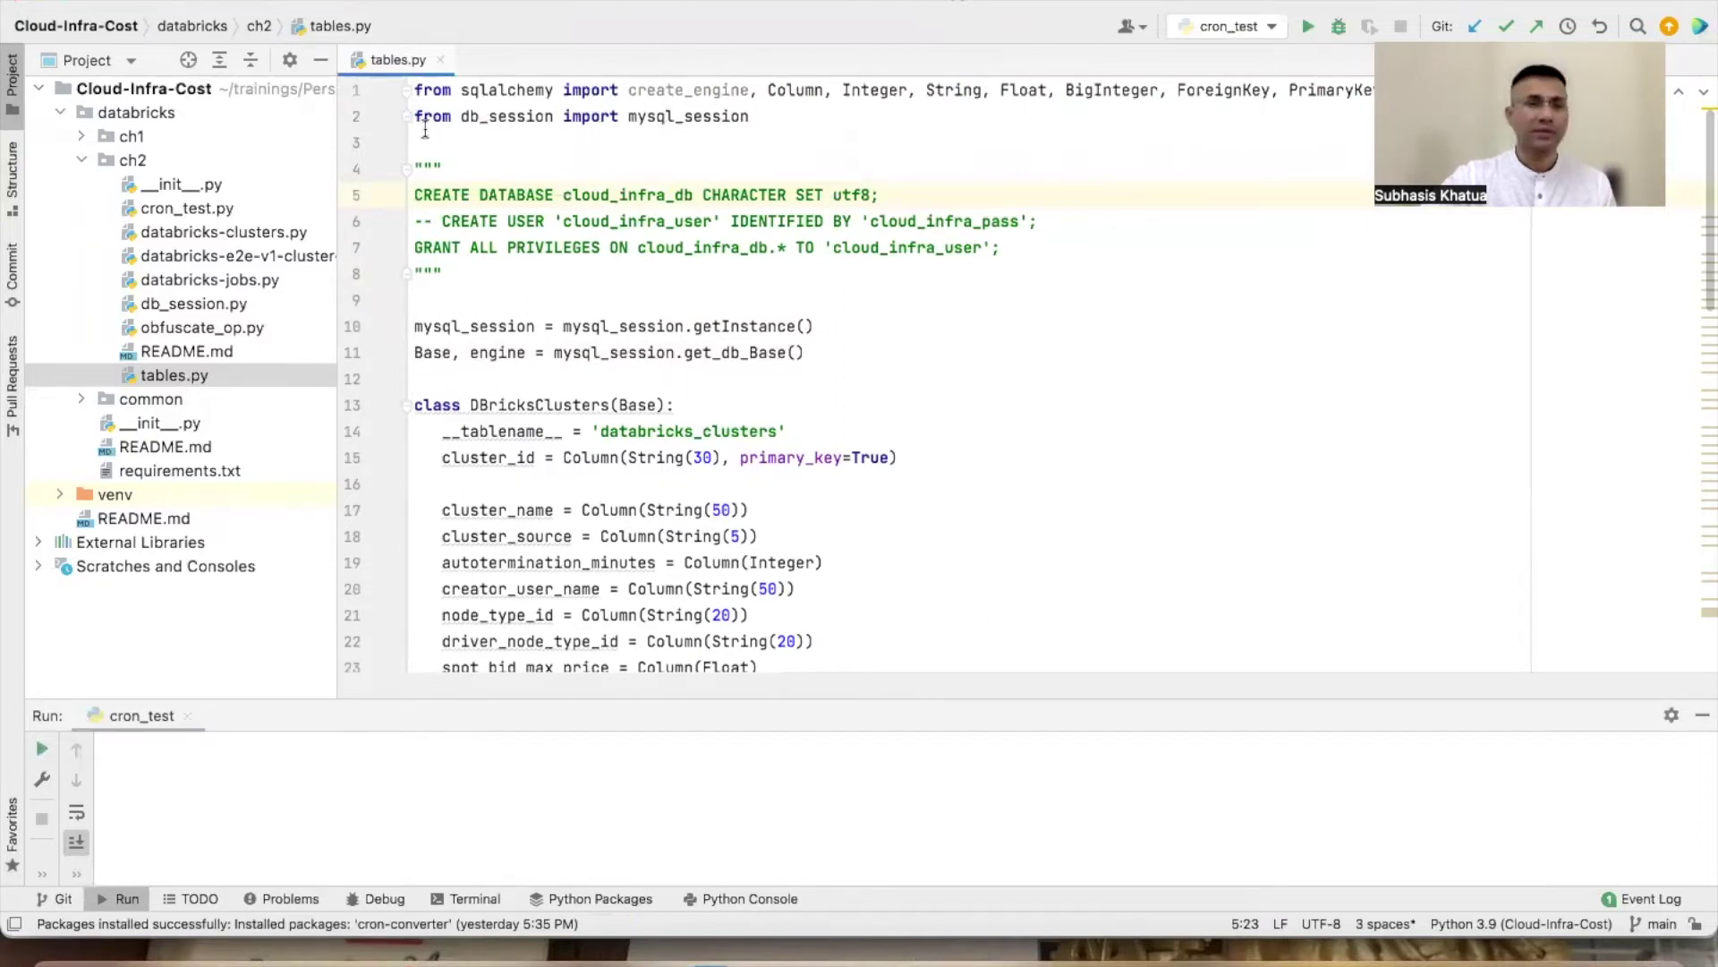
Step: Trace the mysql_session import in tables.py to db_session.py and examine the singleton class there, enlarging the code area
double_click(673, 118)
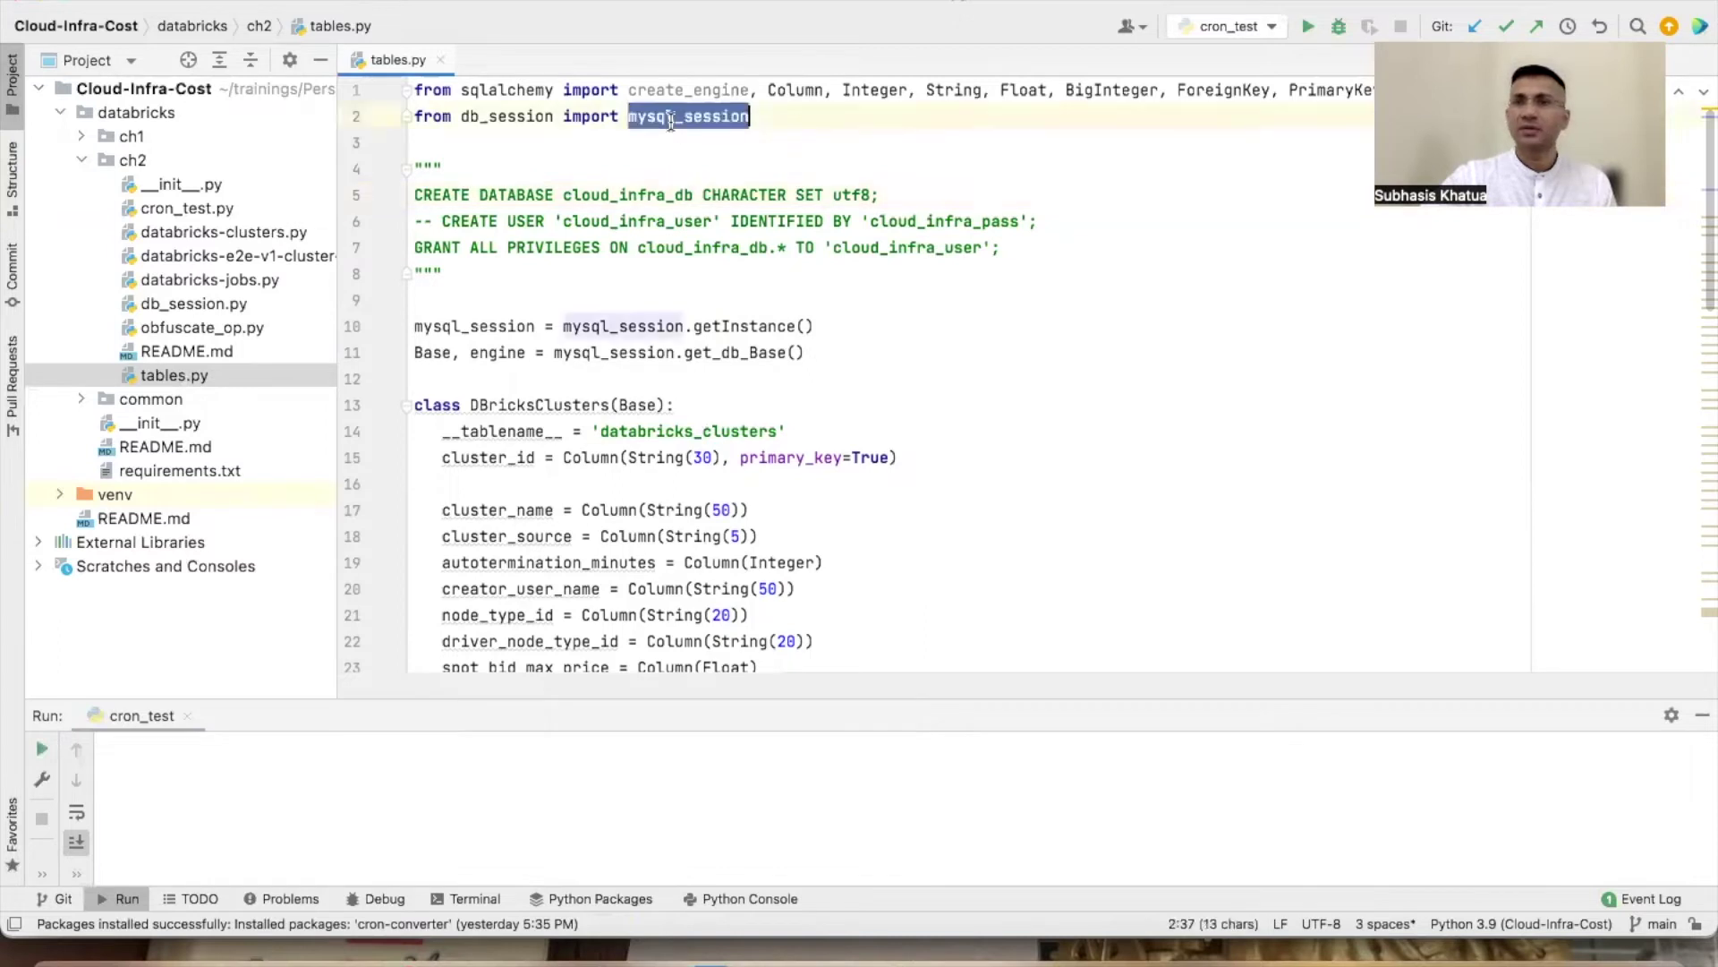
double_click(179, 302)
scroll(770, 202, down, 2)
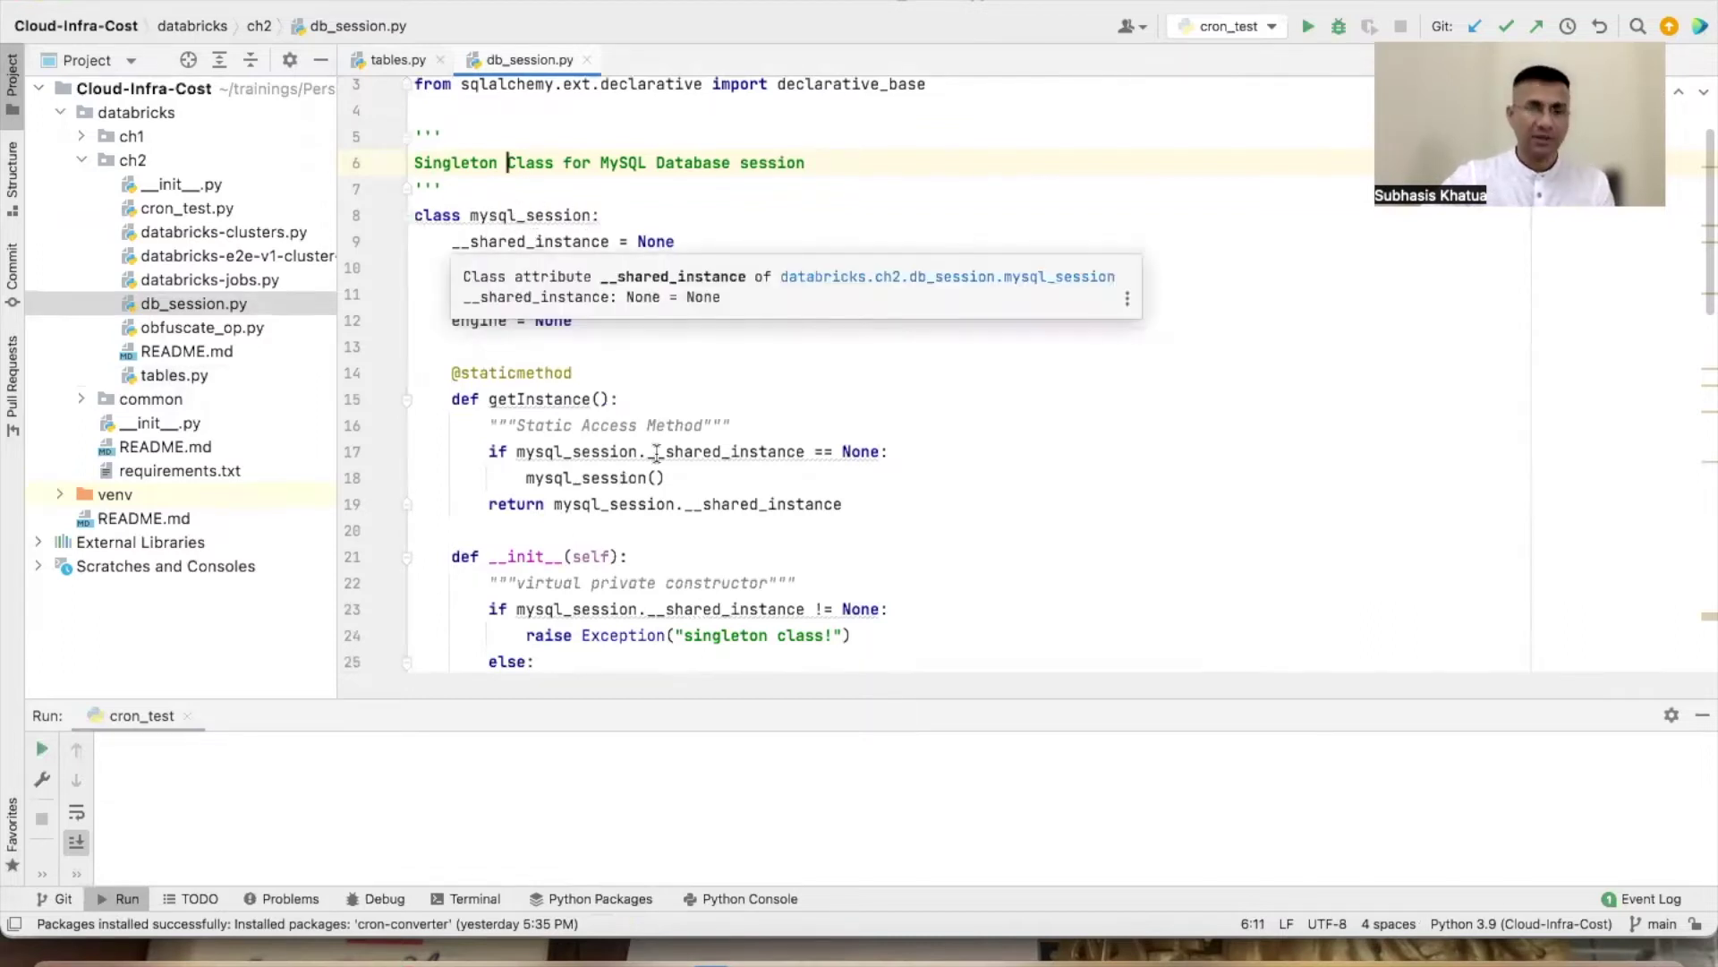
drag(587, 701, 593, 759)
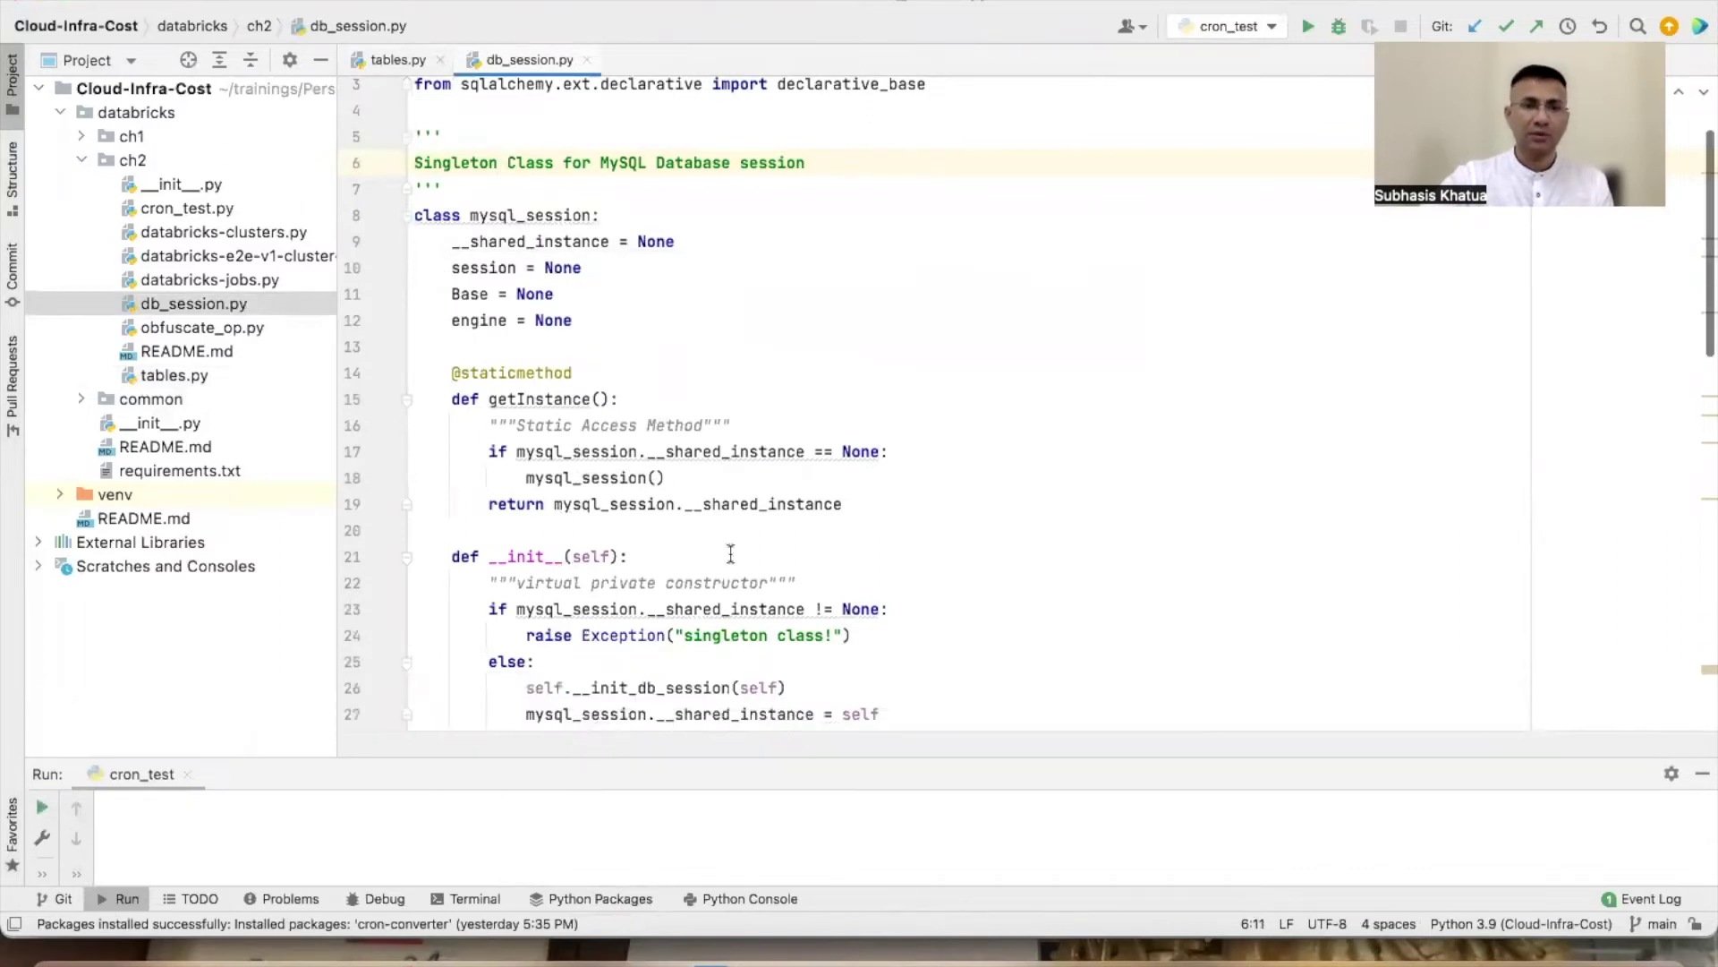
Step: Examine the create_engine connection string's user and database name in __init_db_session, and the get_db_session and get_db_Base methods
scroll(730, 554, down, 5)
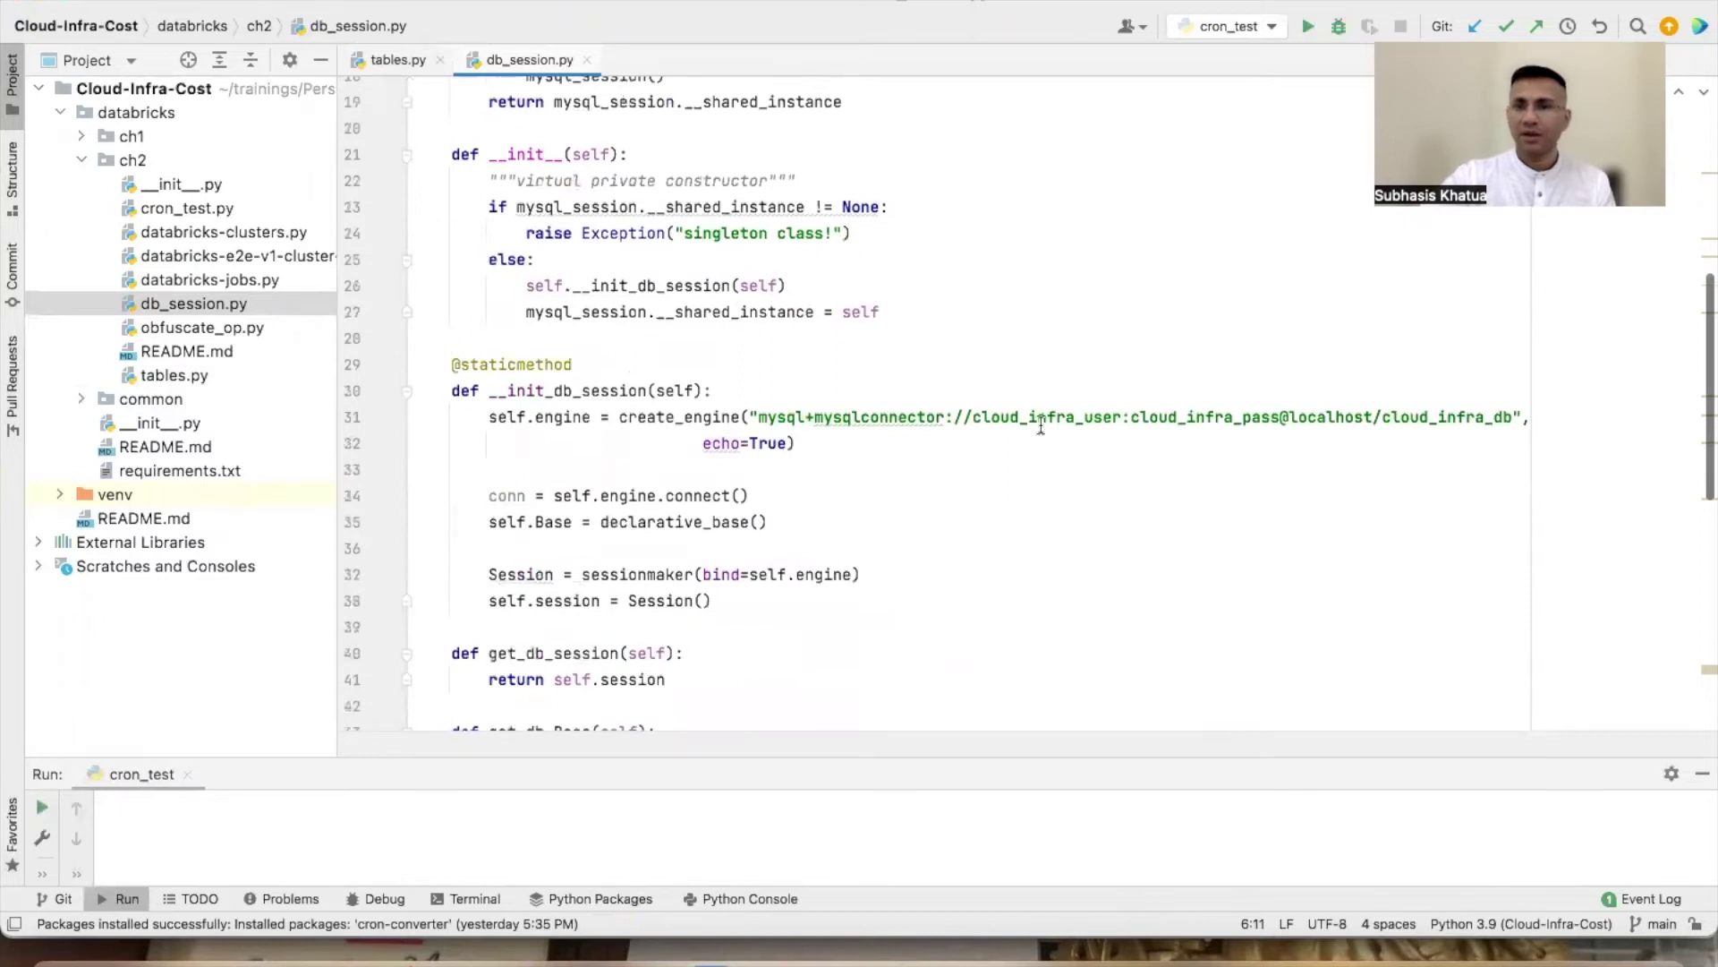
double_click(1090, 420)
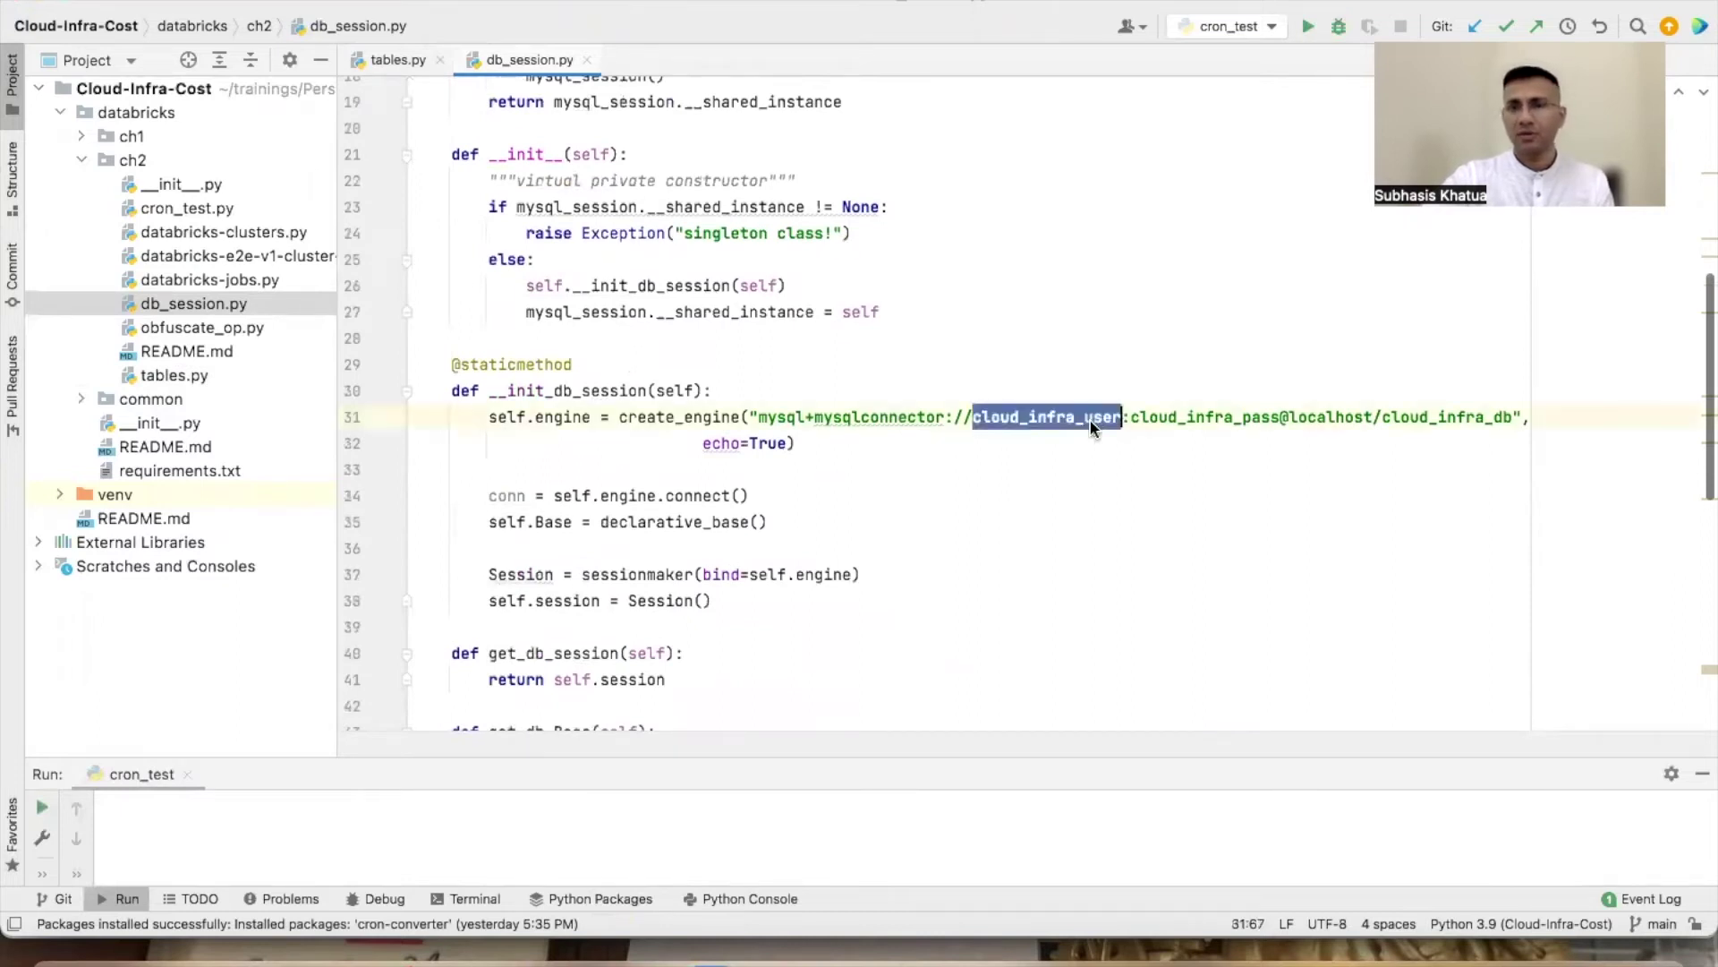
click(1436, 419)
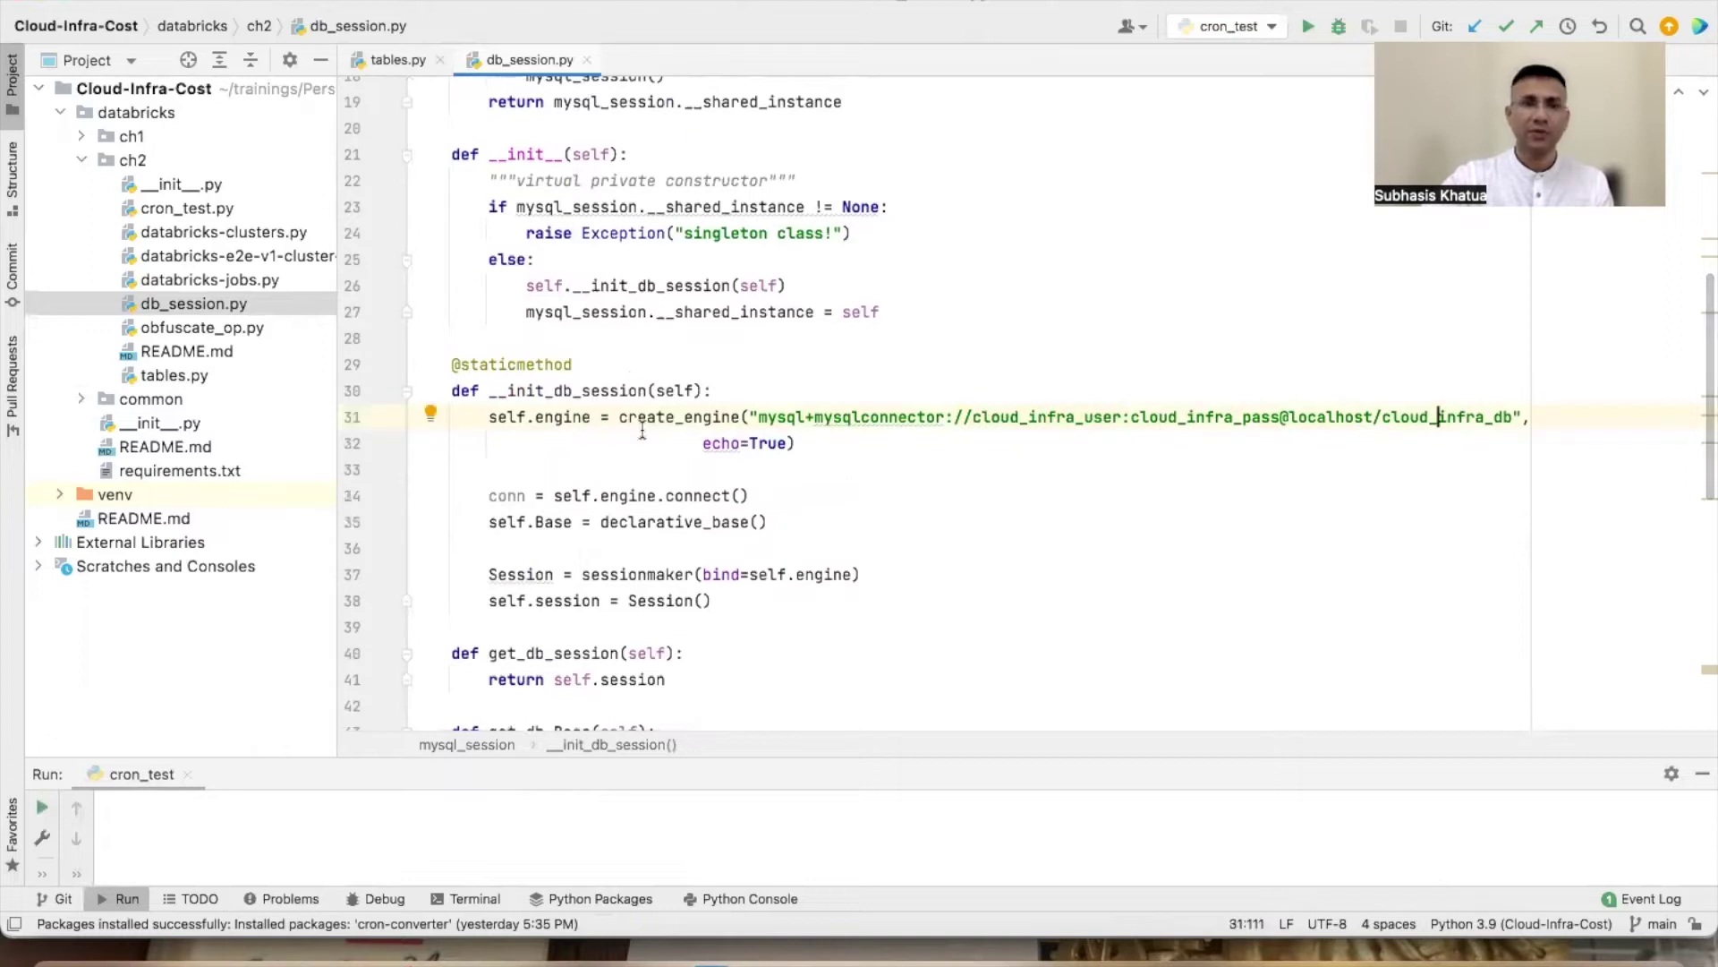
scroll(826, 597, down, 3)
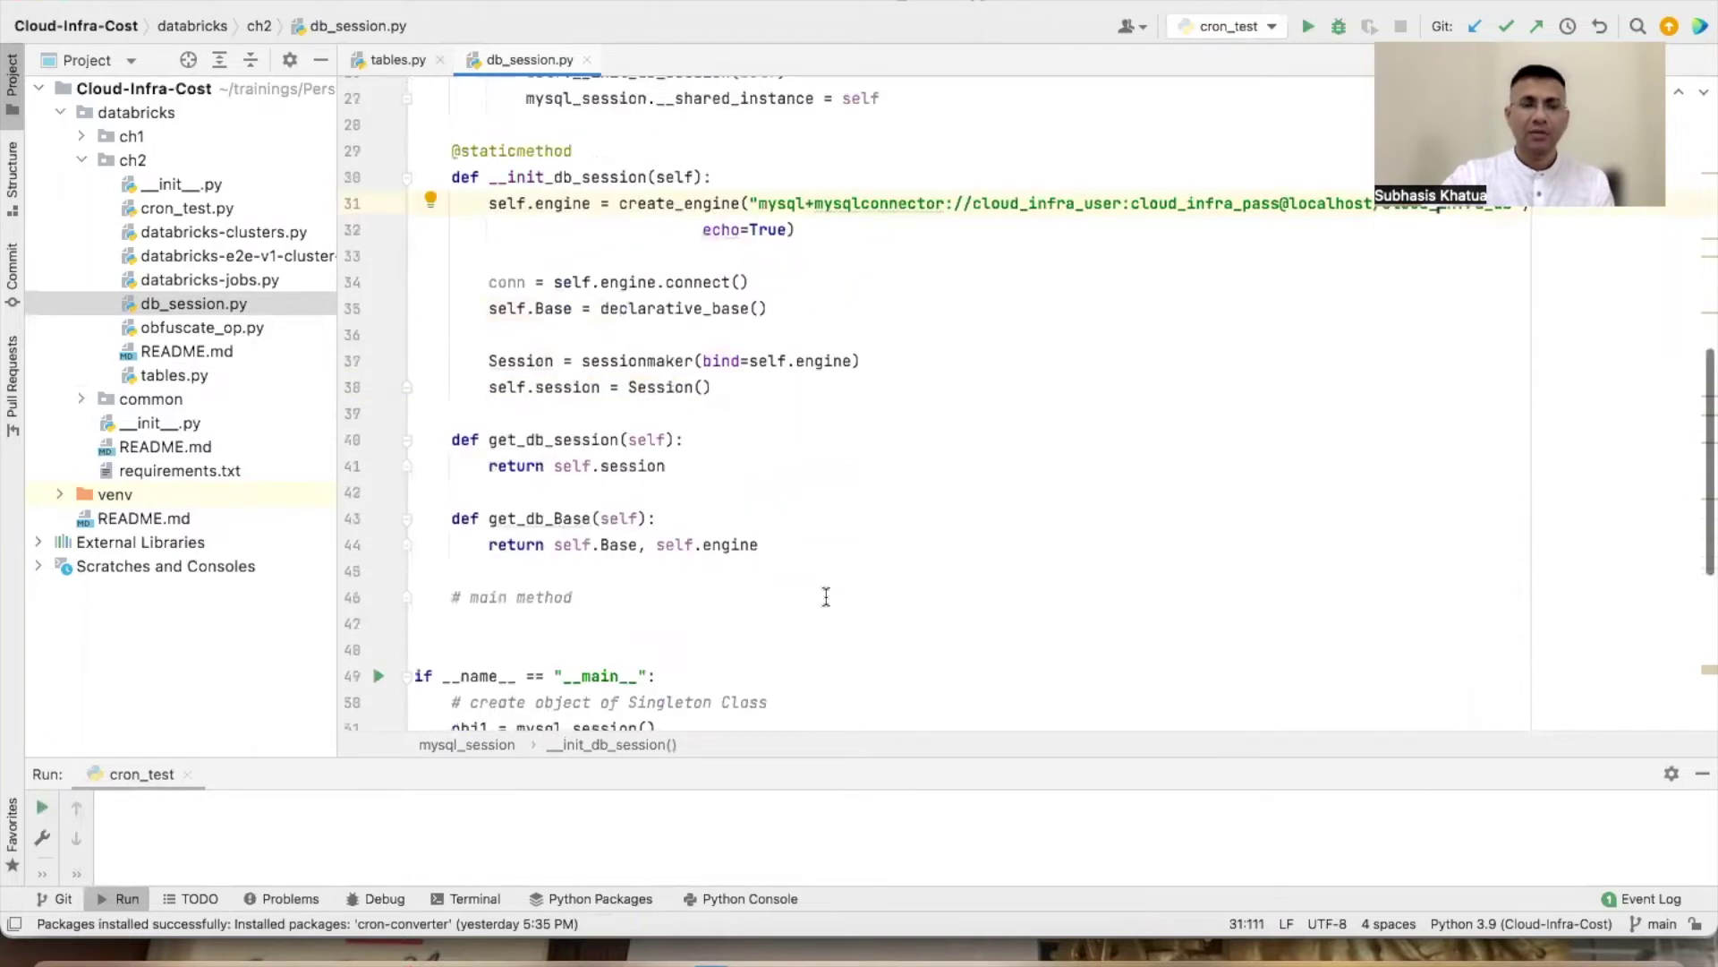
scroll(826, 597, up, 10)
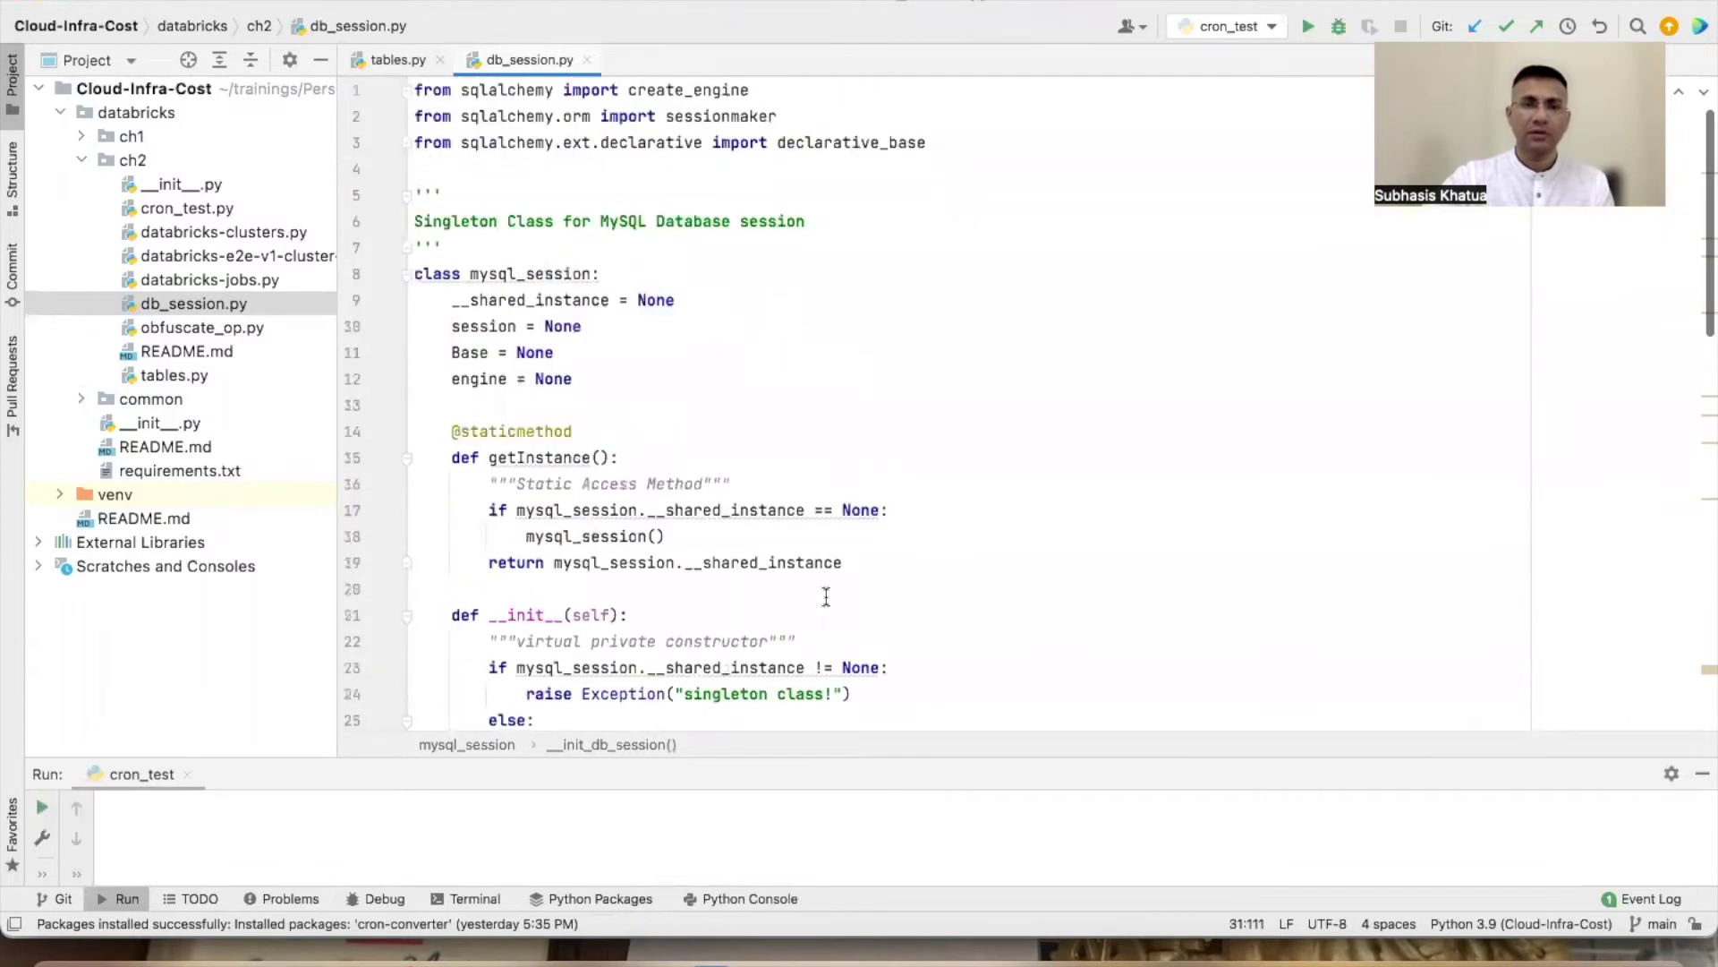
Step: Return to tables.py and review the mysql_session getInstance call, the table classes and the closing Base.metadata.create_all(engine) call
double_click(161, 375)
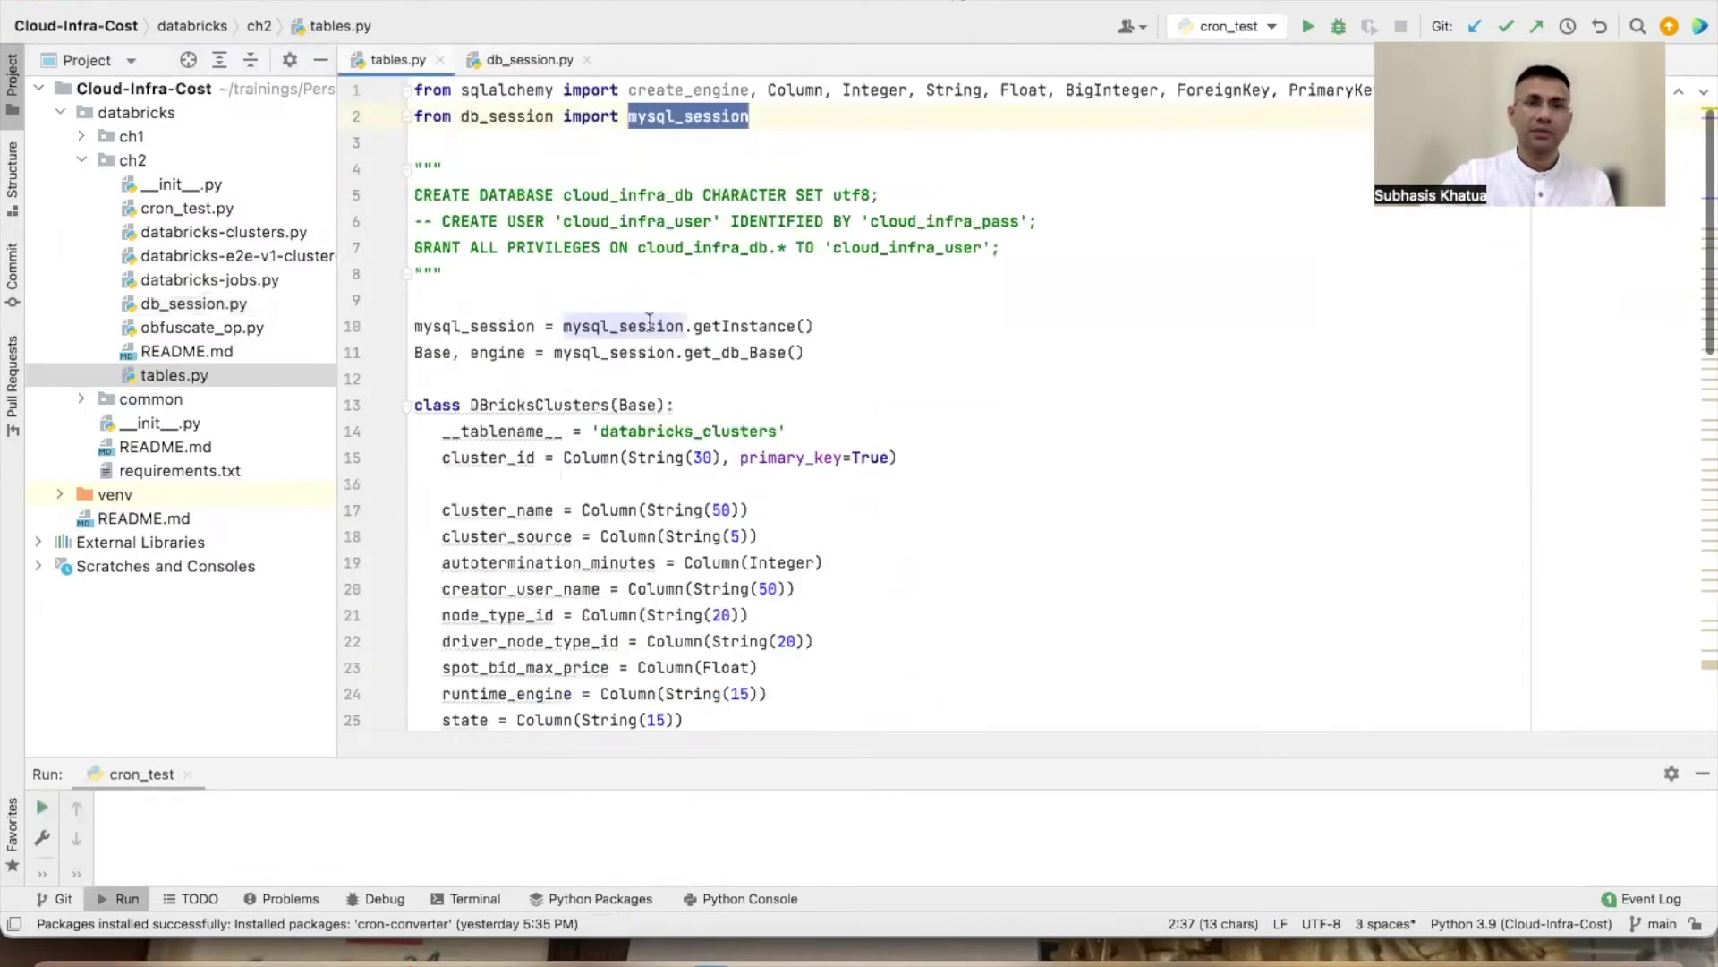
click(414, 326)
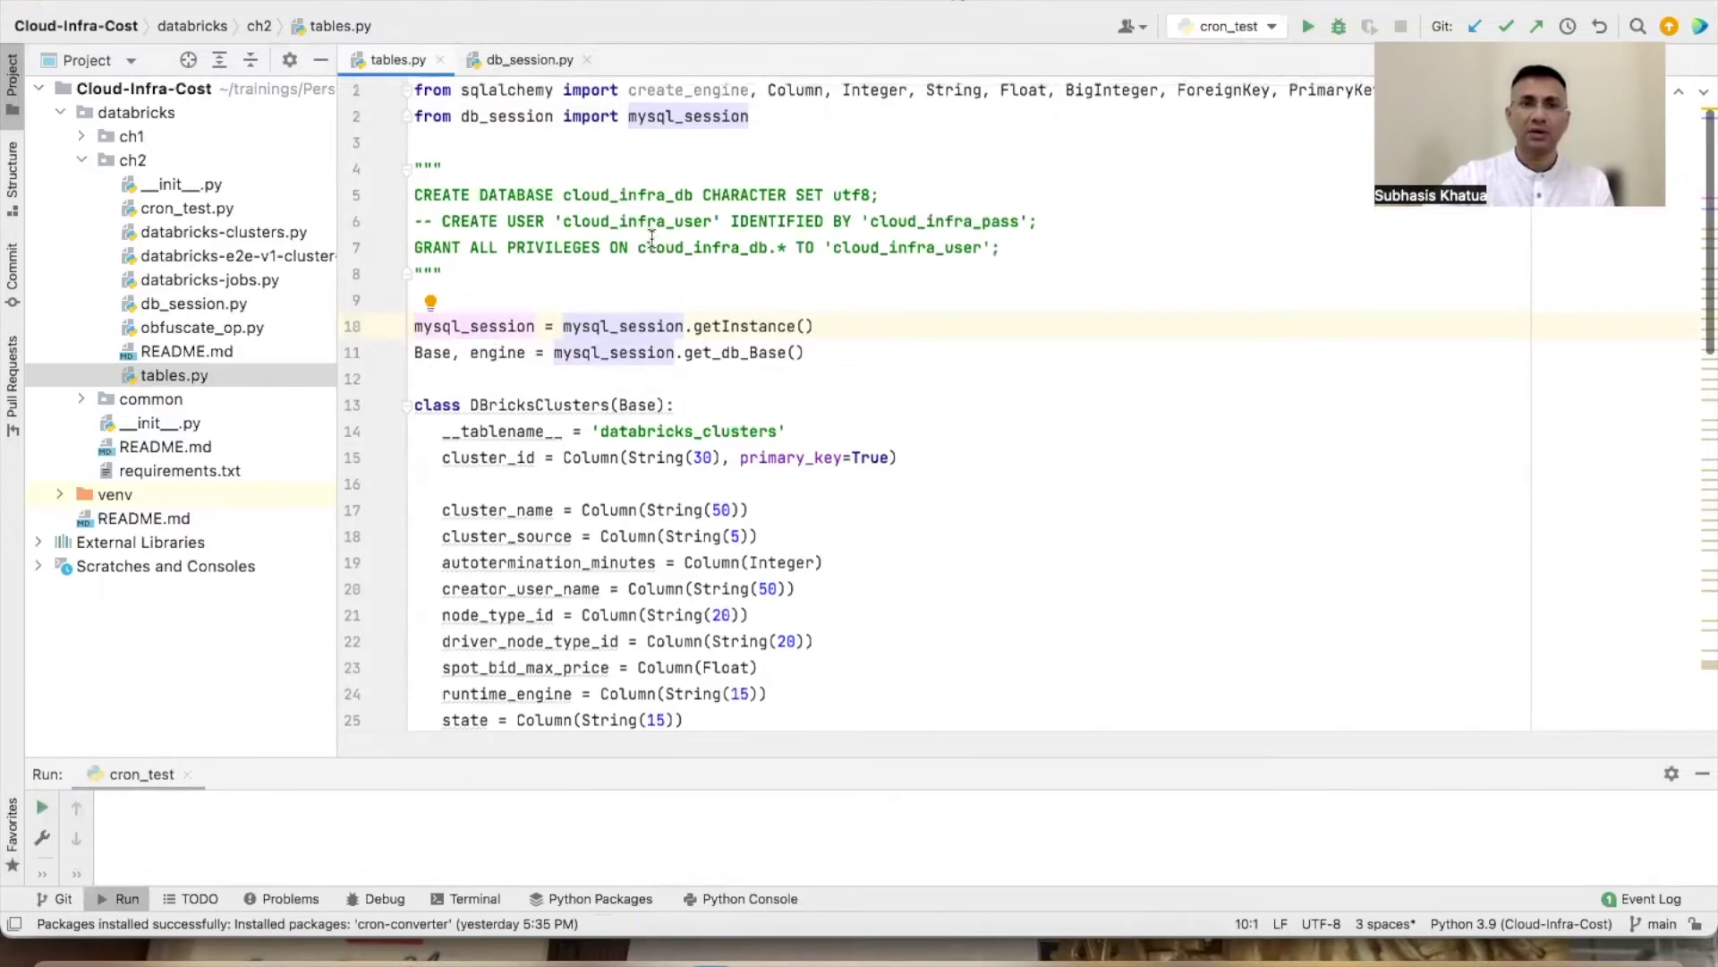
scroll(595, 186, down, 3)
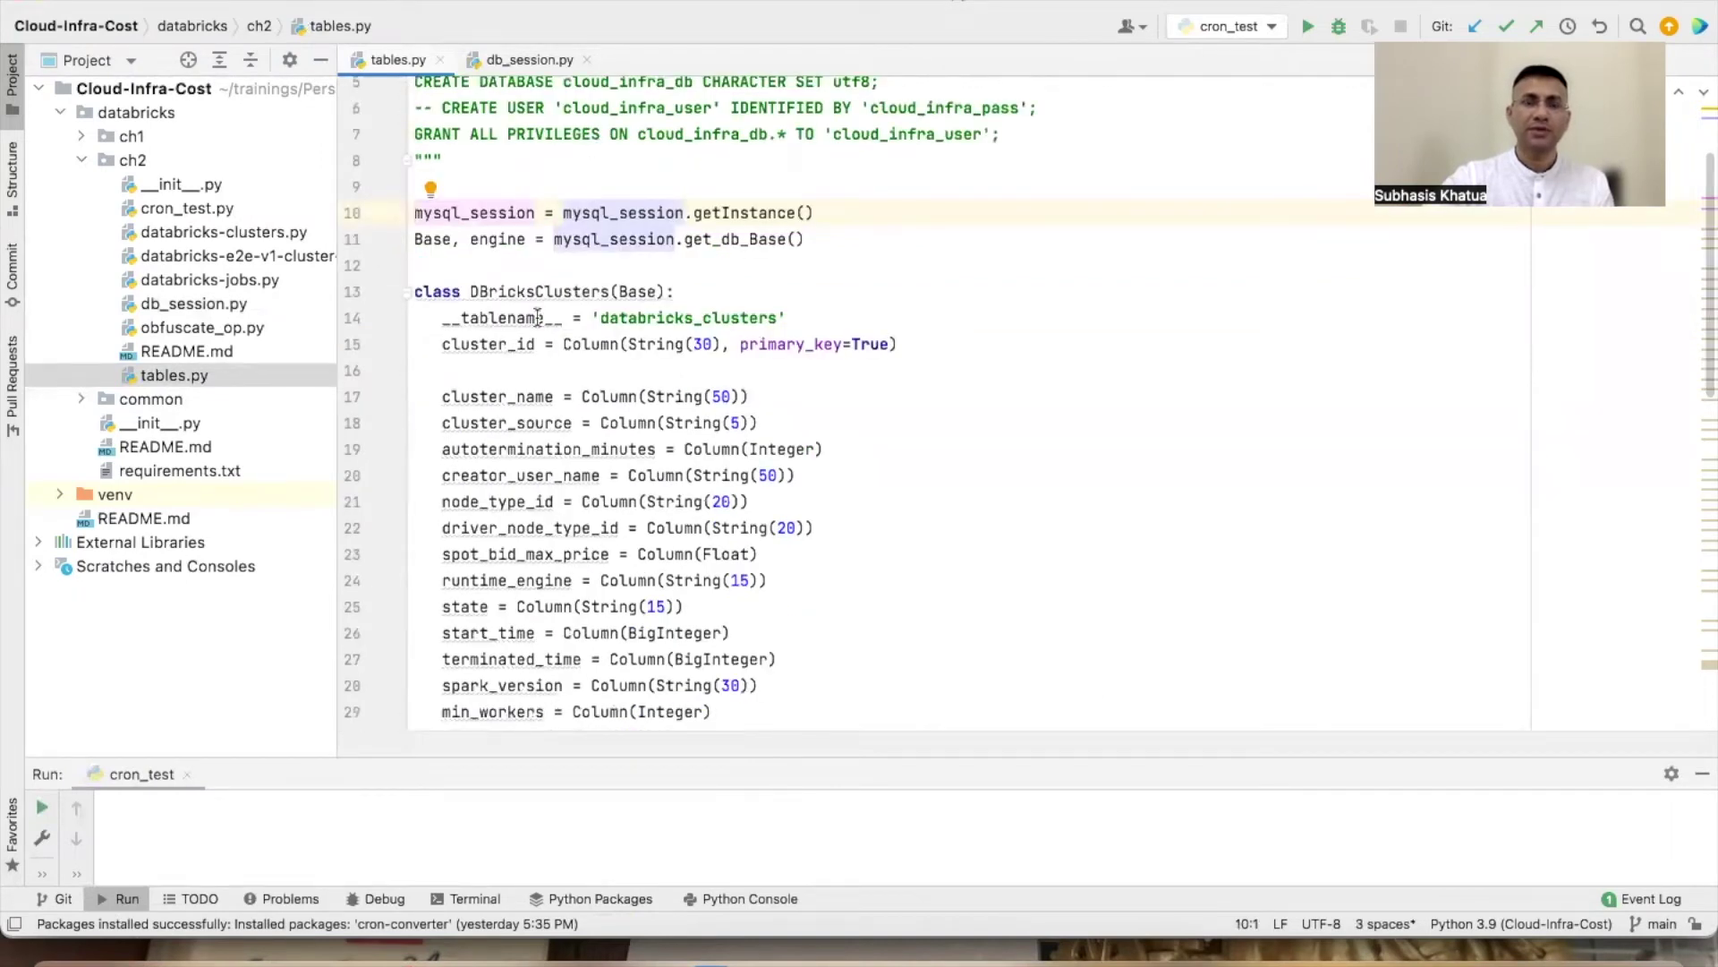
scroll(538, 318, down, 1)
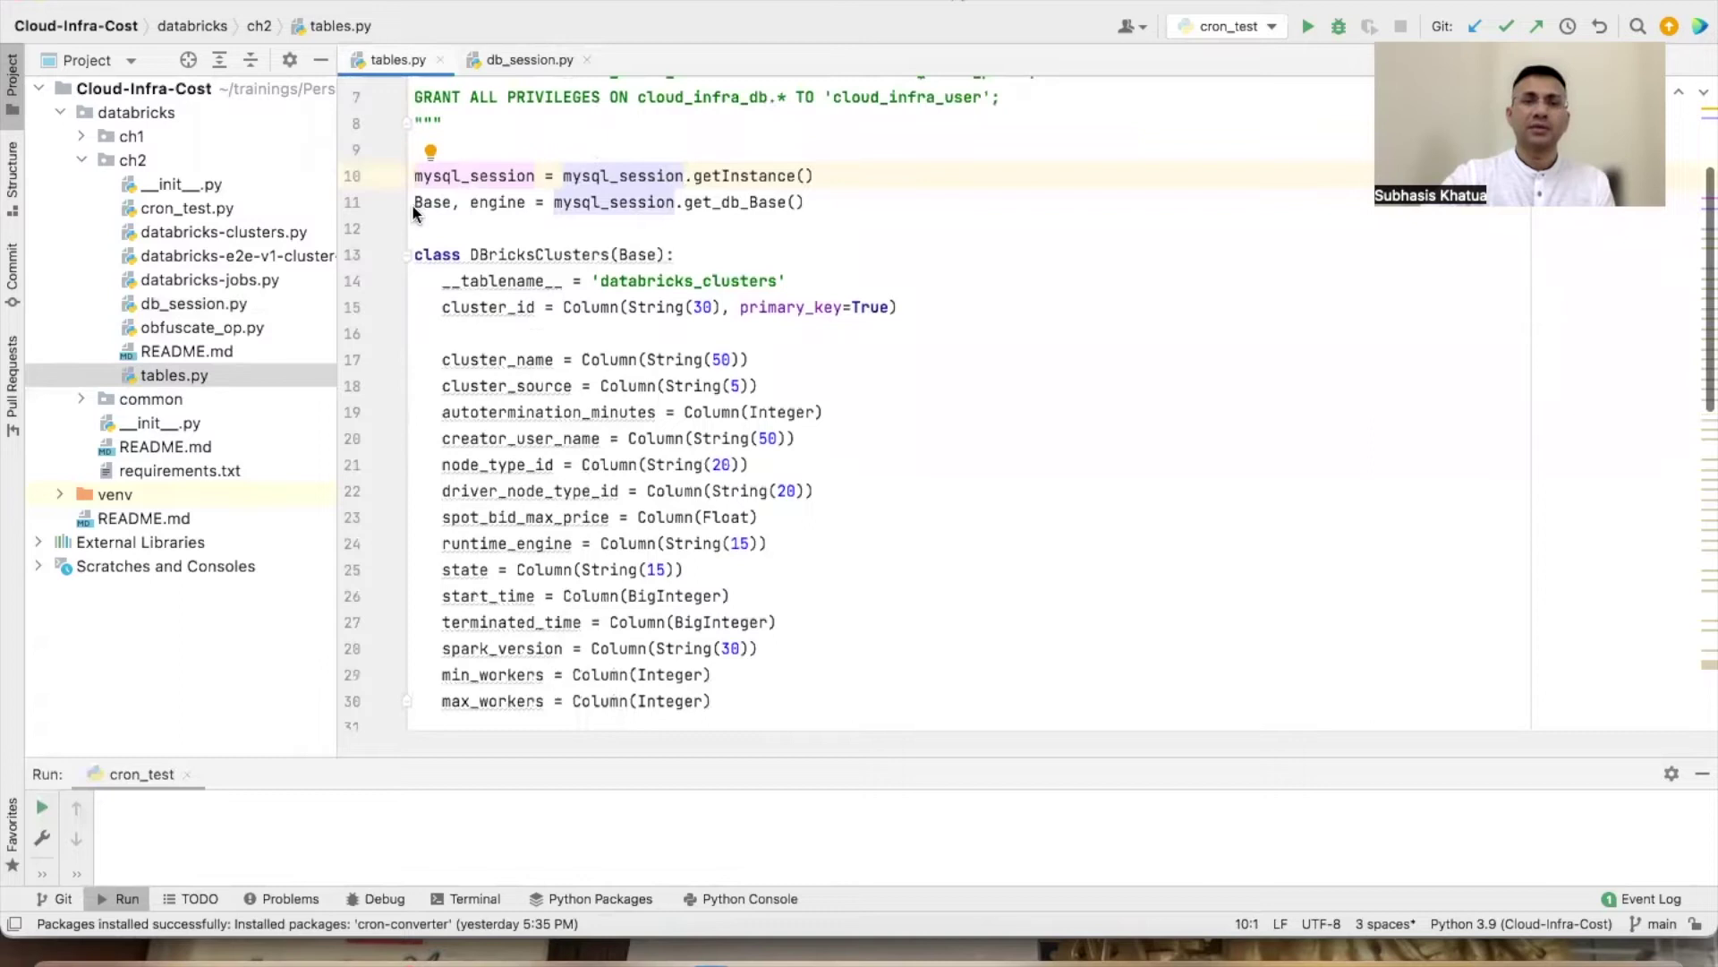
scroll(419, 219, down, 1)
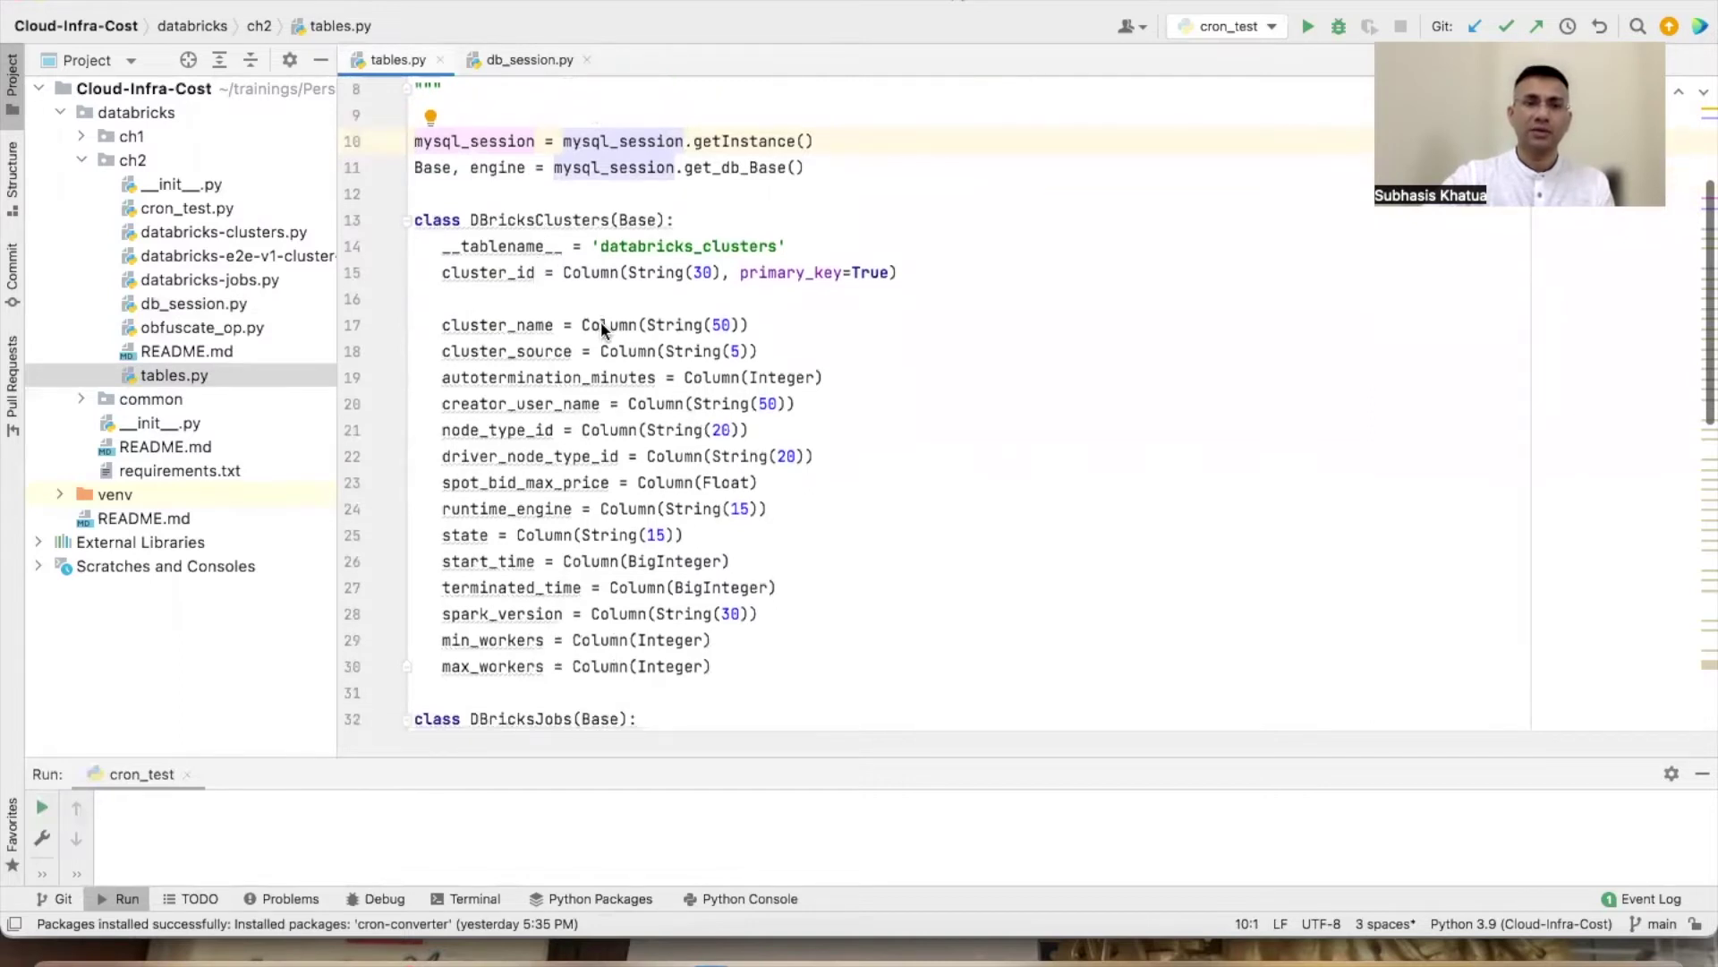
scroll(523, 340, down, 10)
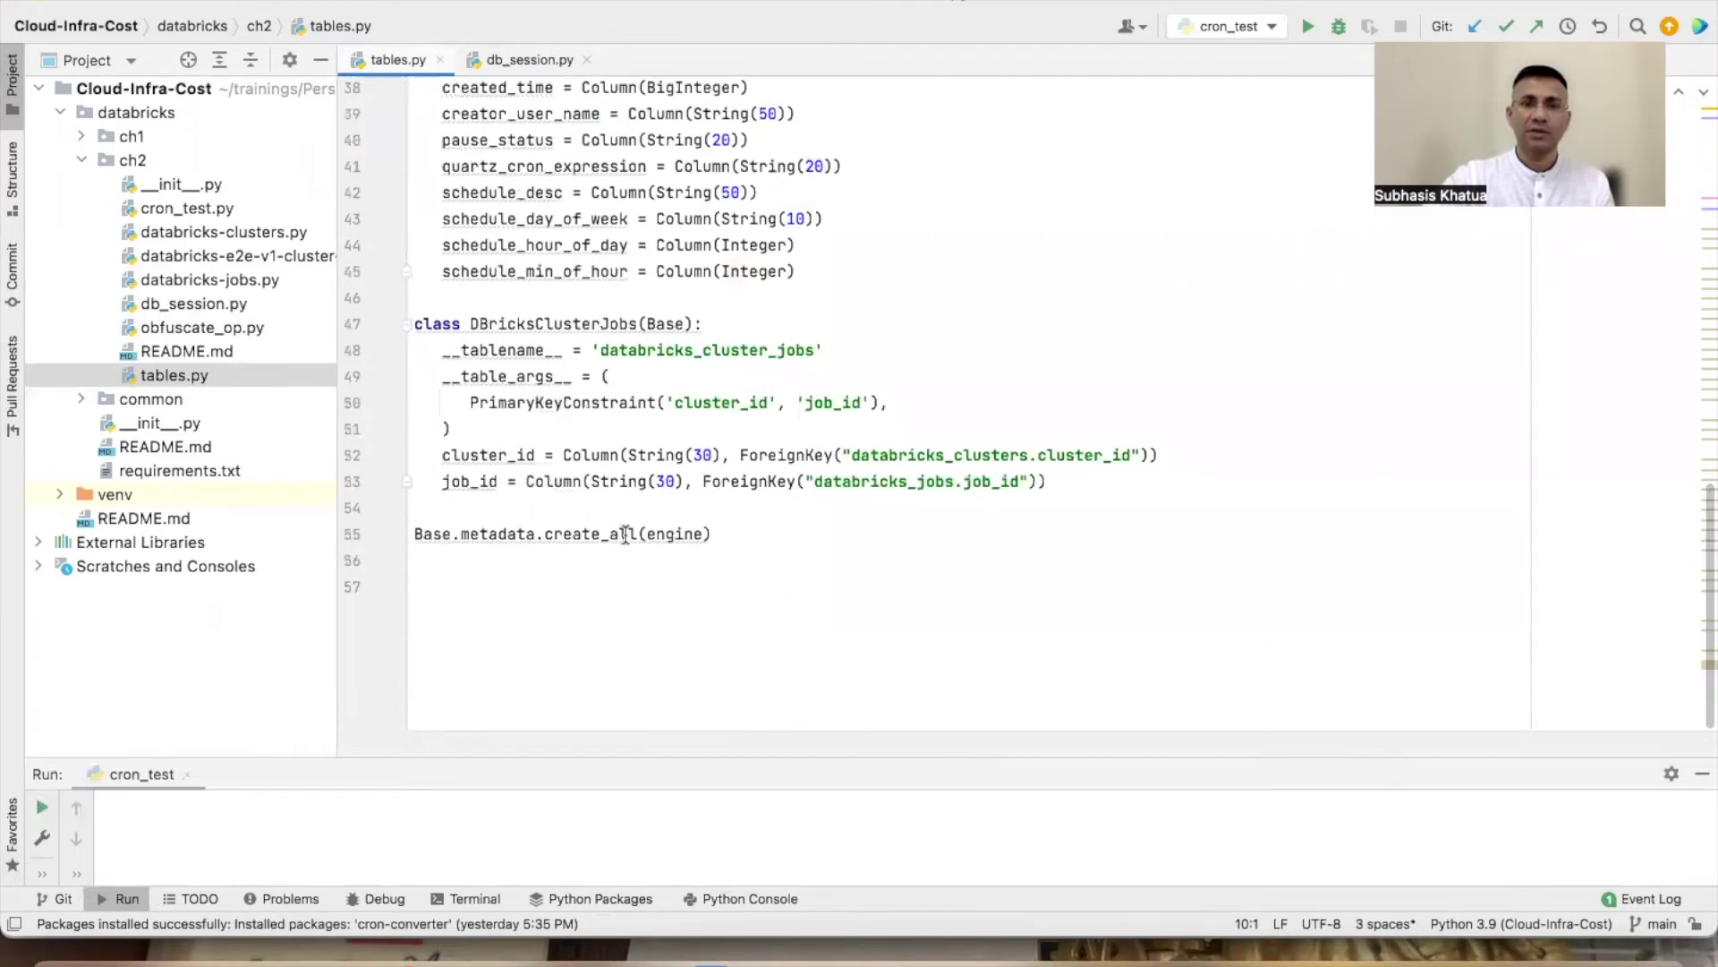
Step: Run tables.py from the ch2 folder to create the database tables, and enlarge the run output to check it
mouse_move(666, 534)
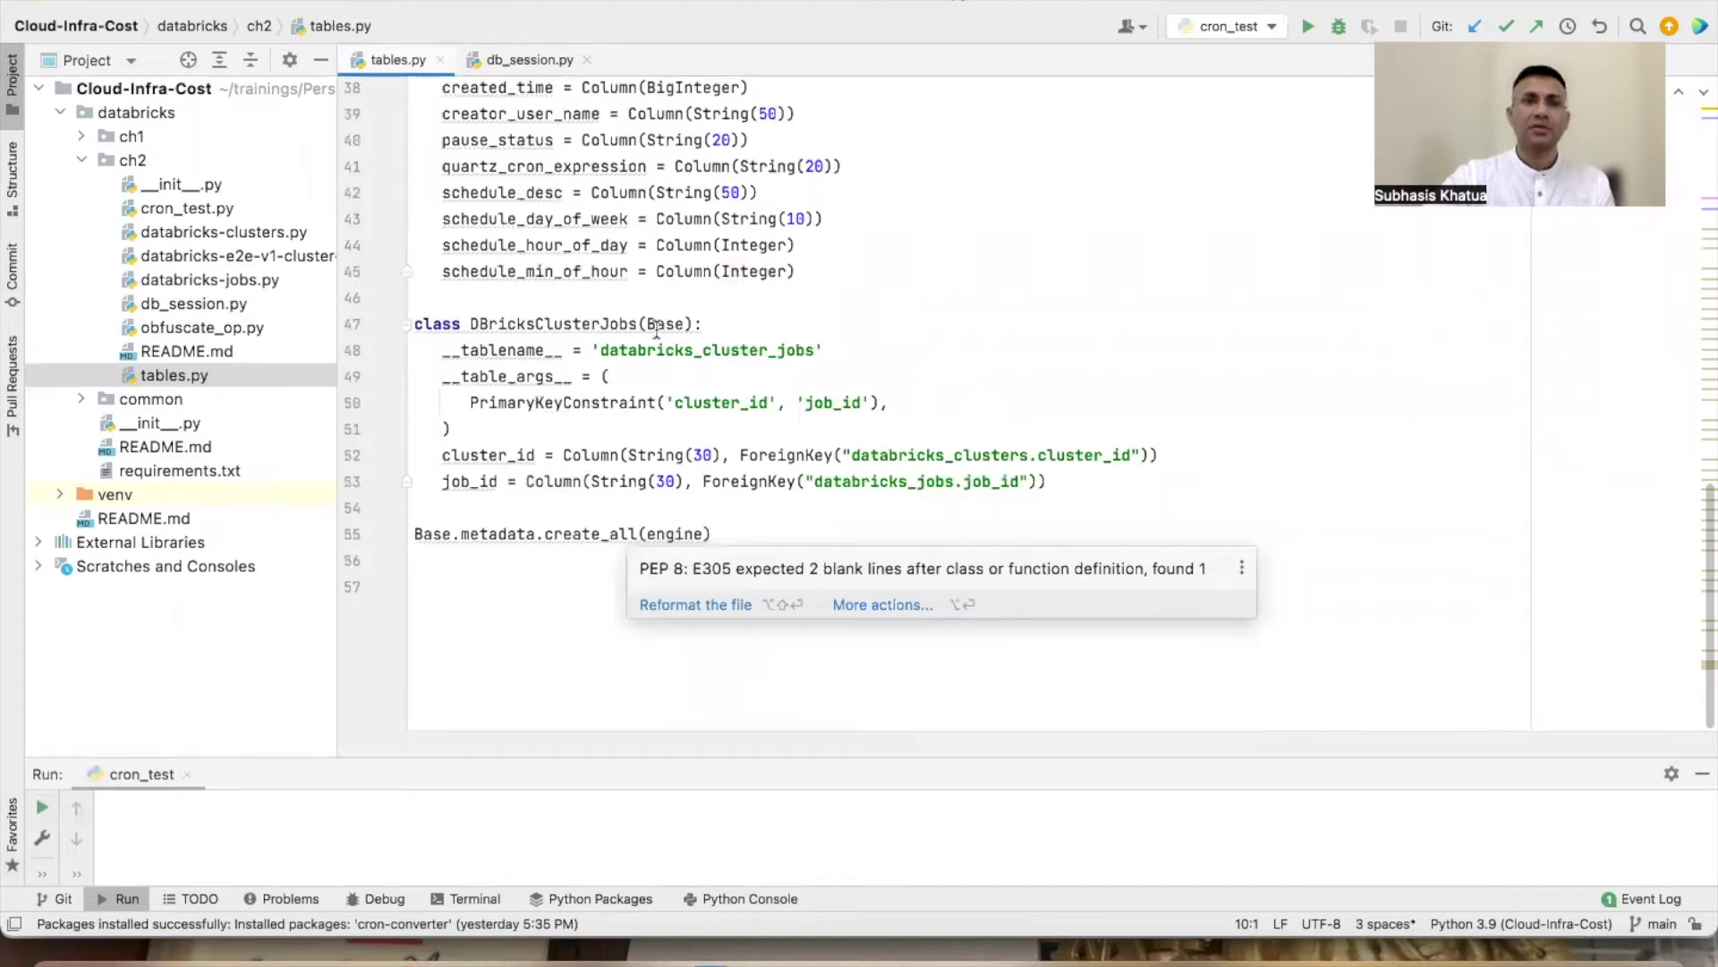
scroll(657, 331, up, 5)
scroll(657, 331, up, 8)
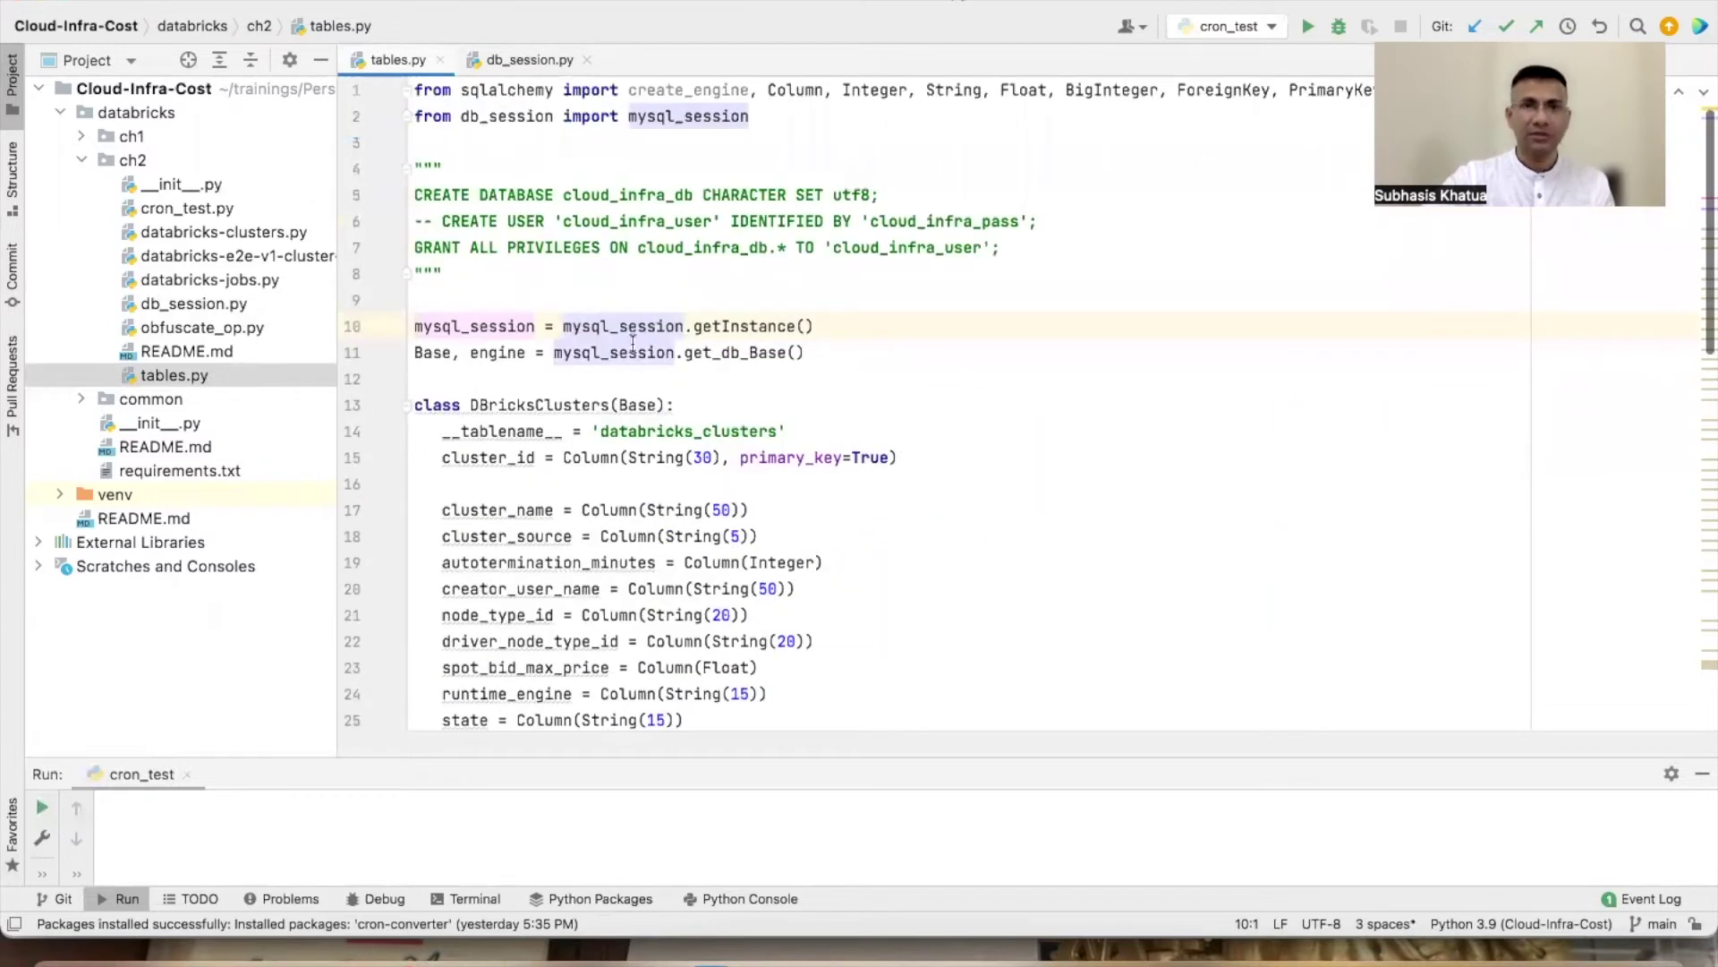
right_click(147, 370)
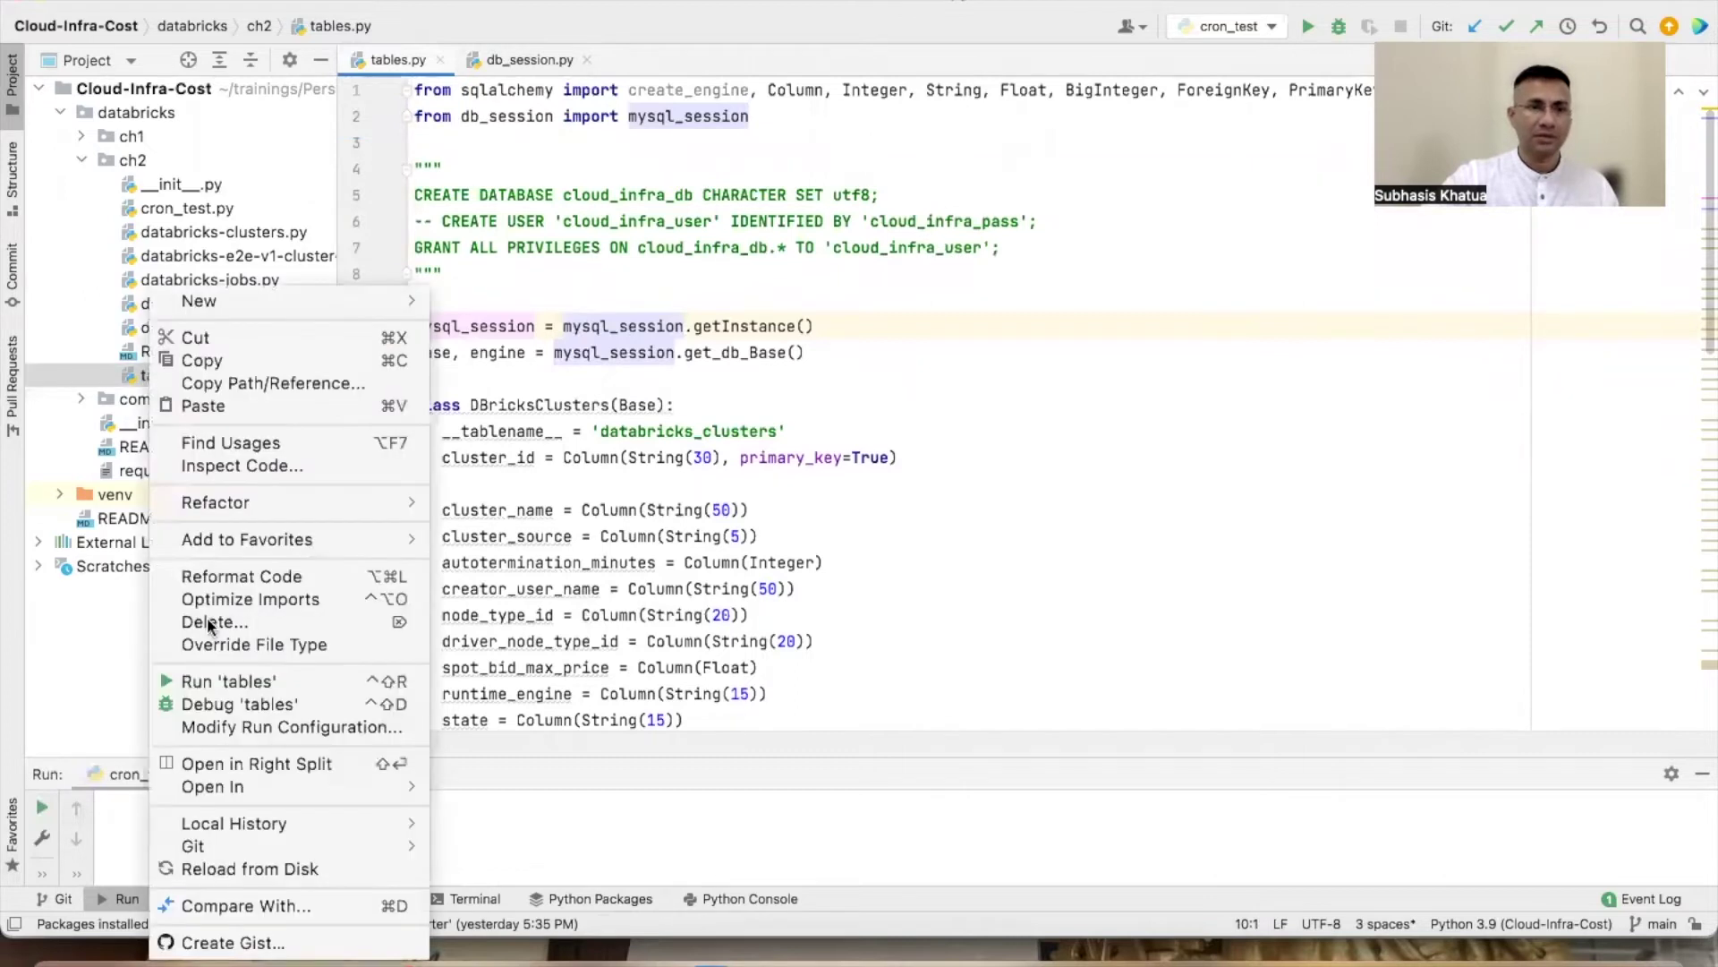
click(216, 685)
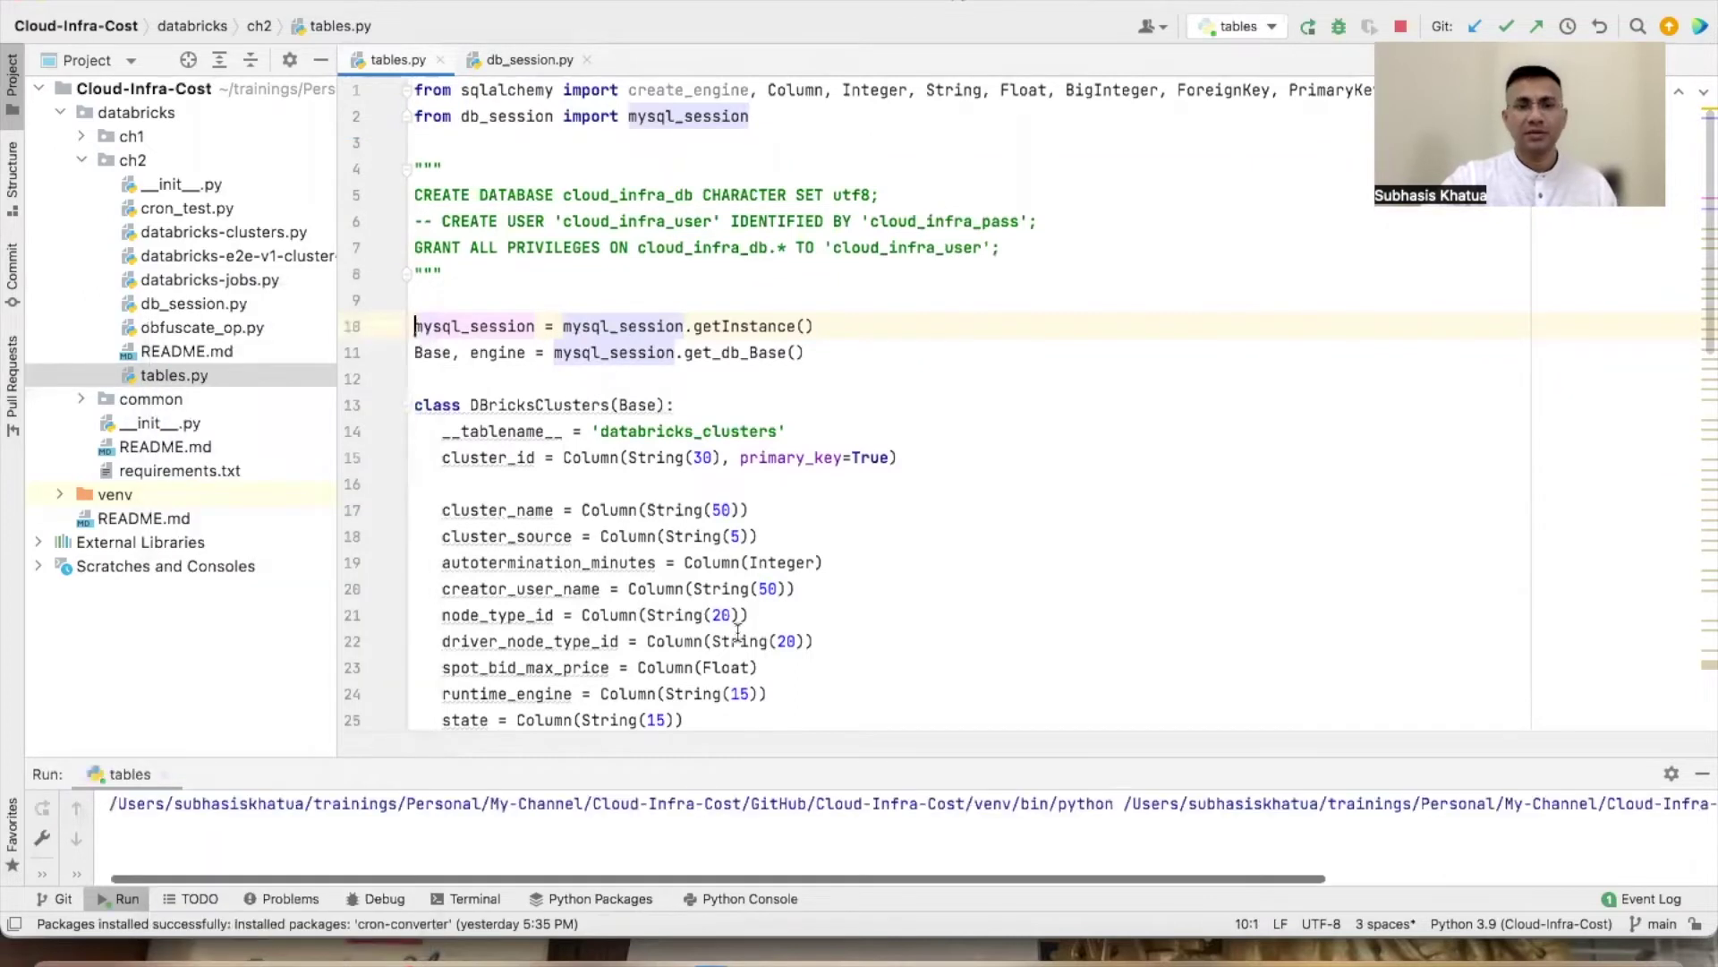
drag(732, 755, 752, 526)
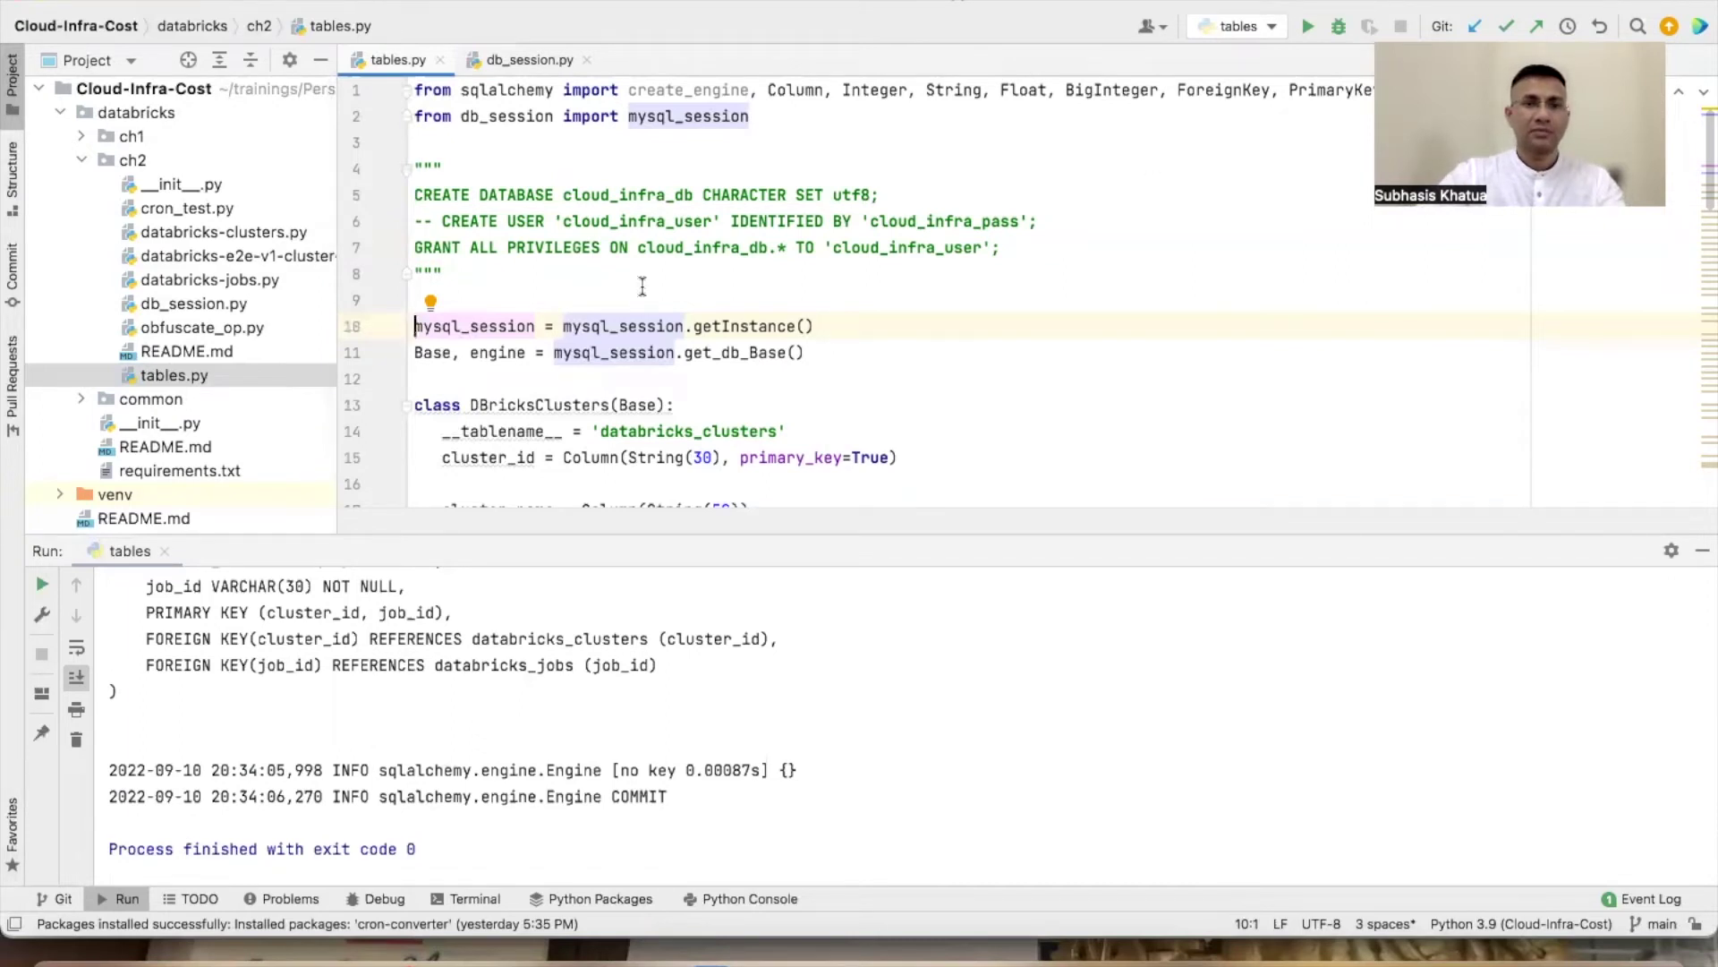
drag(530, 535, 529, 675)
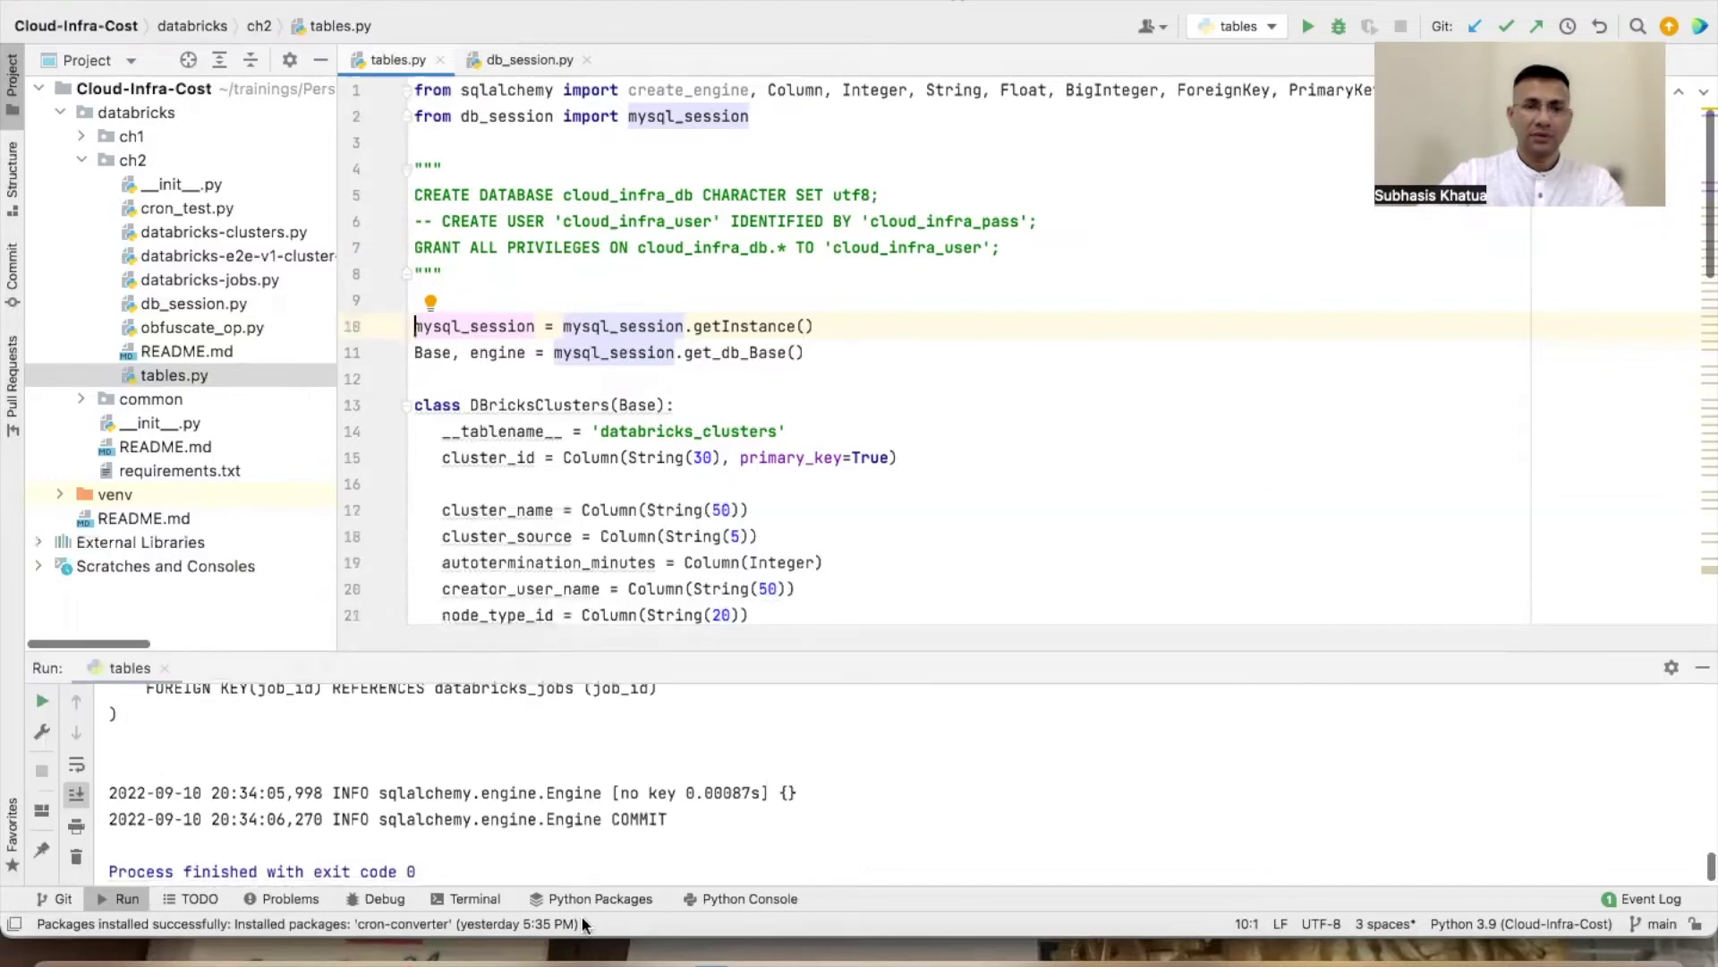
Step: Switch to MySQL Workbench, refresh the schemas and expand the three Databricks tables under cloud_infra_db
click(735, 935)
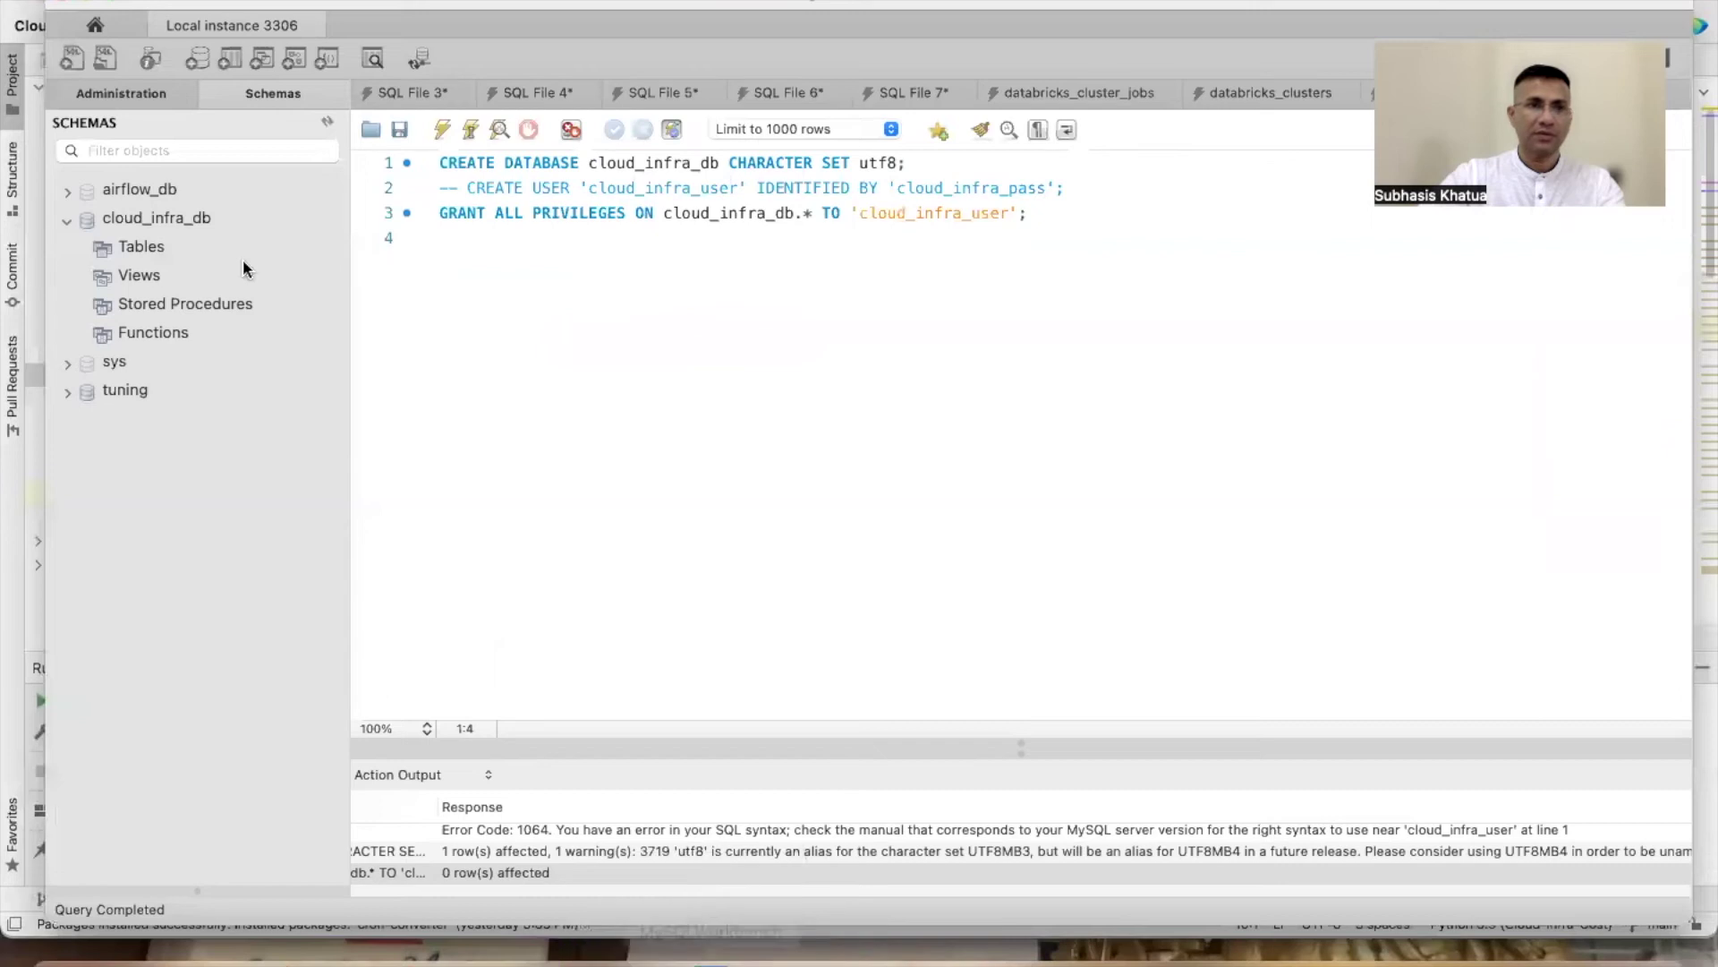
click(327, 120)
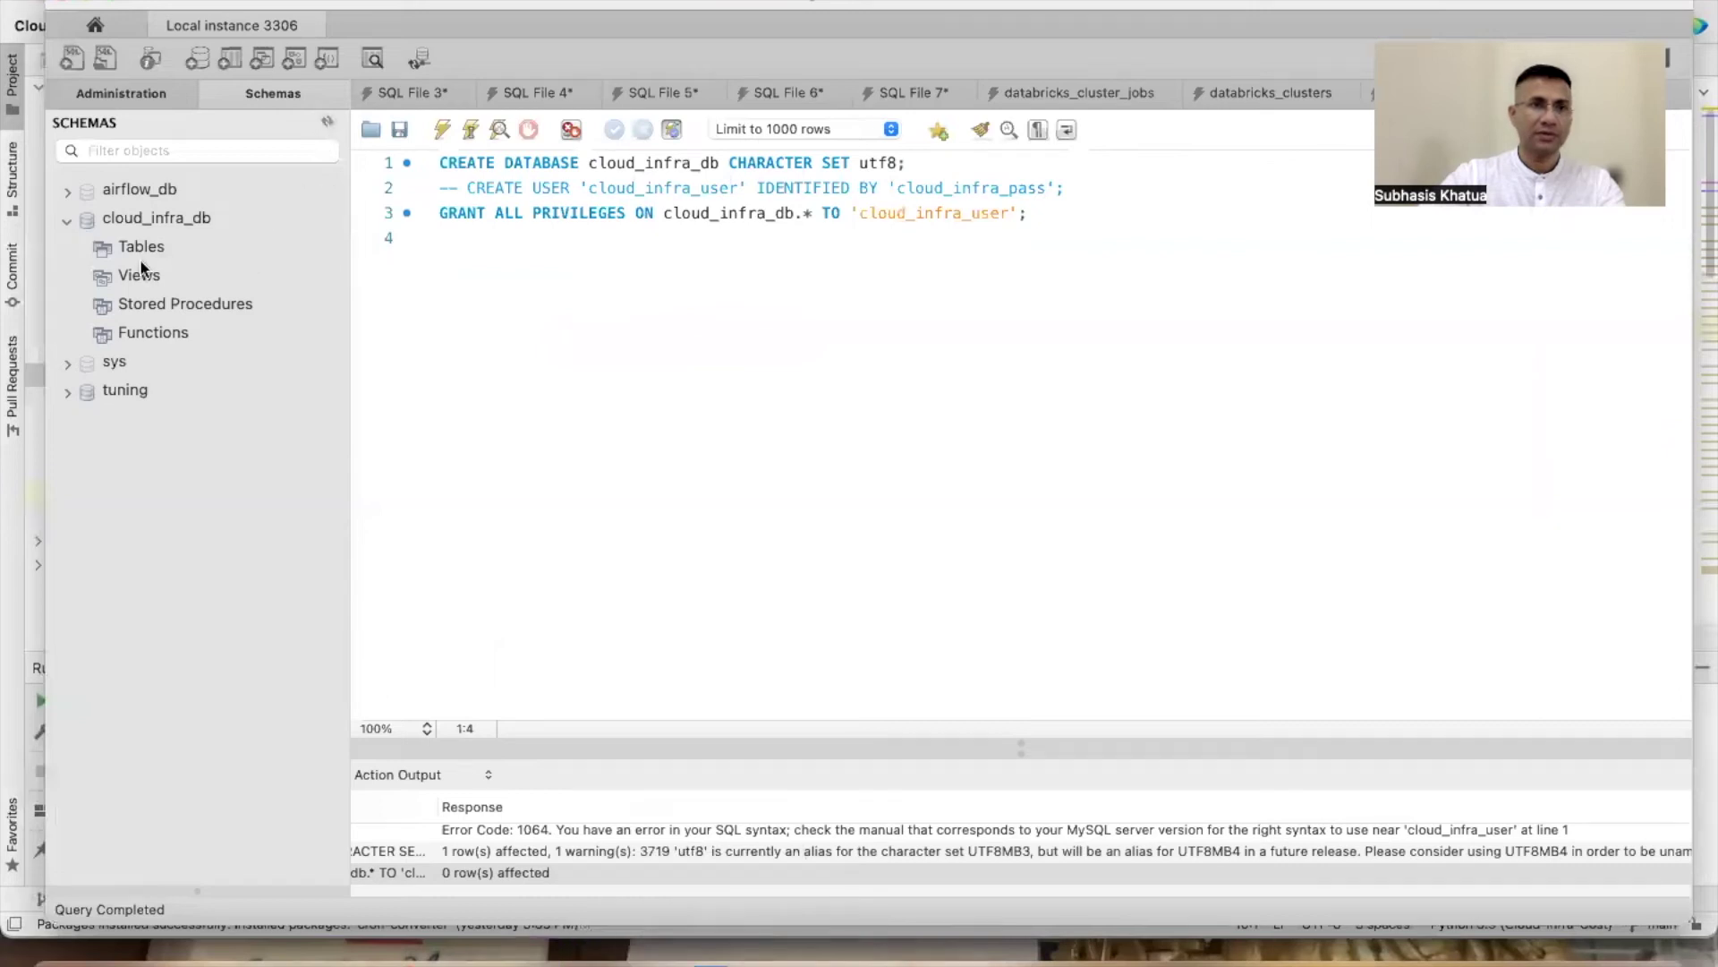
click(83, 244)
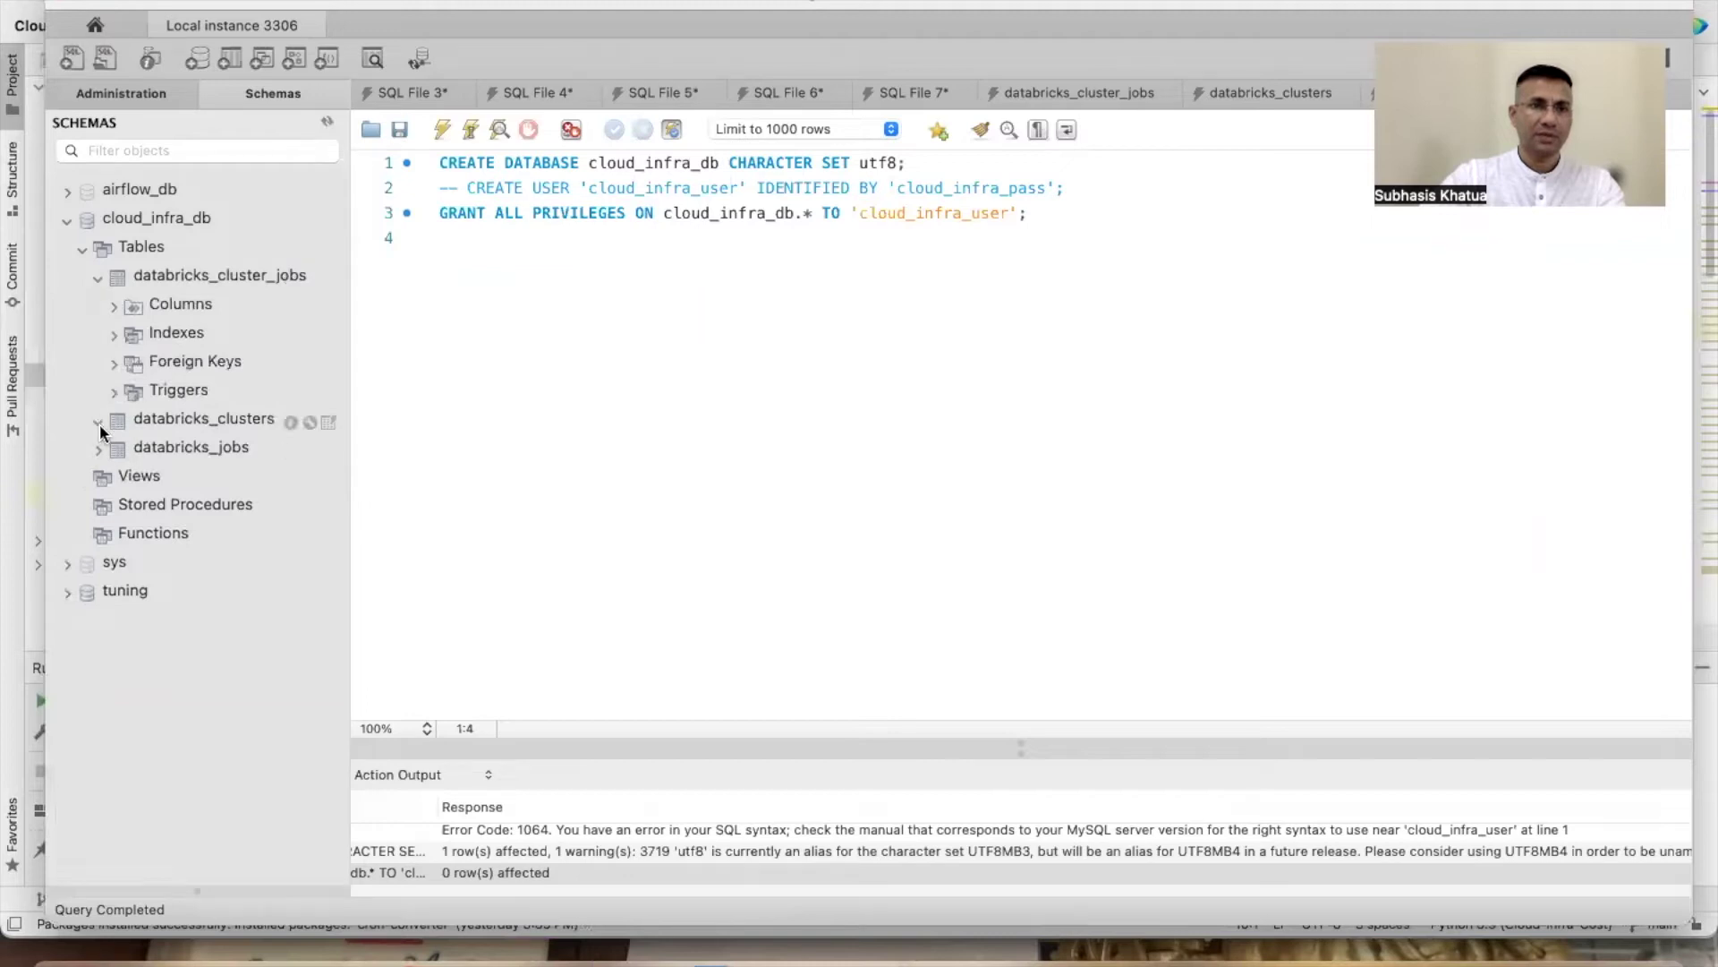
click(99, 421)
click(99, 564)
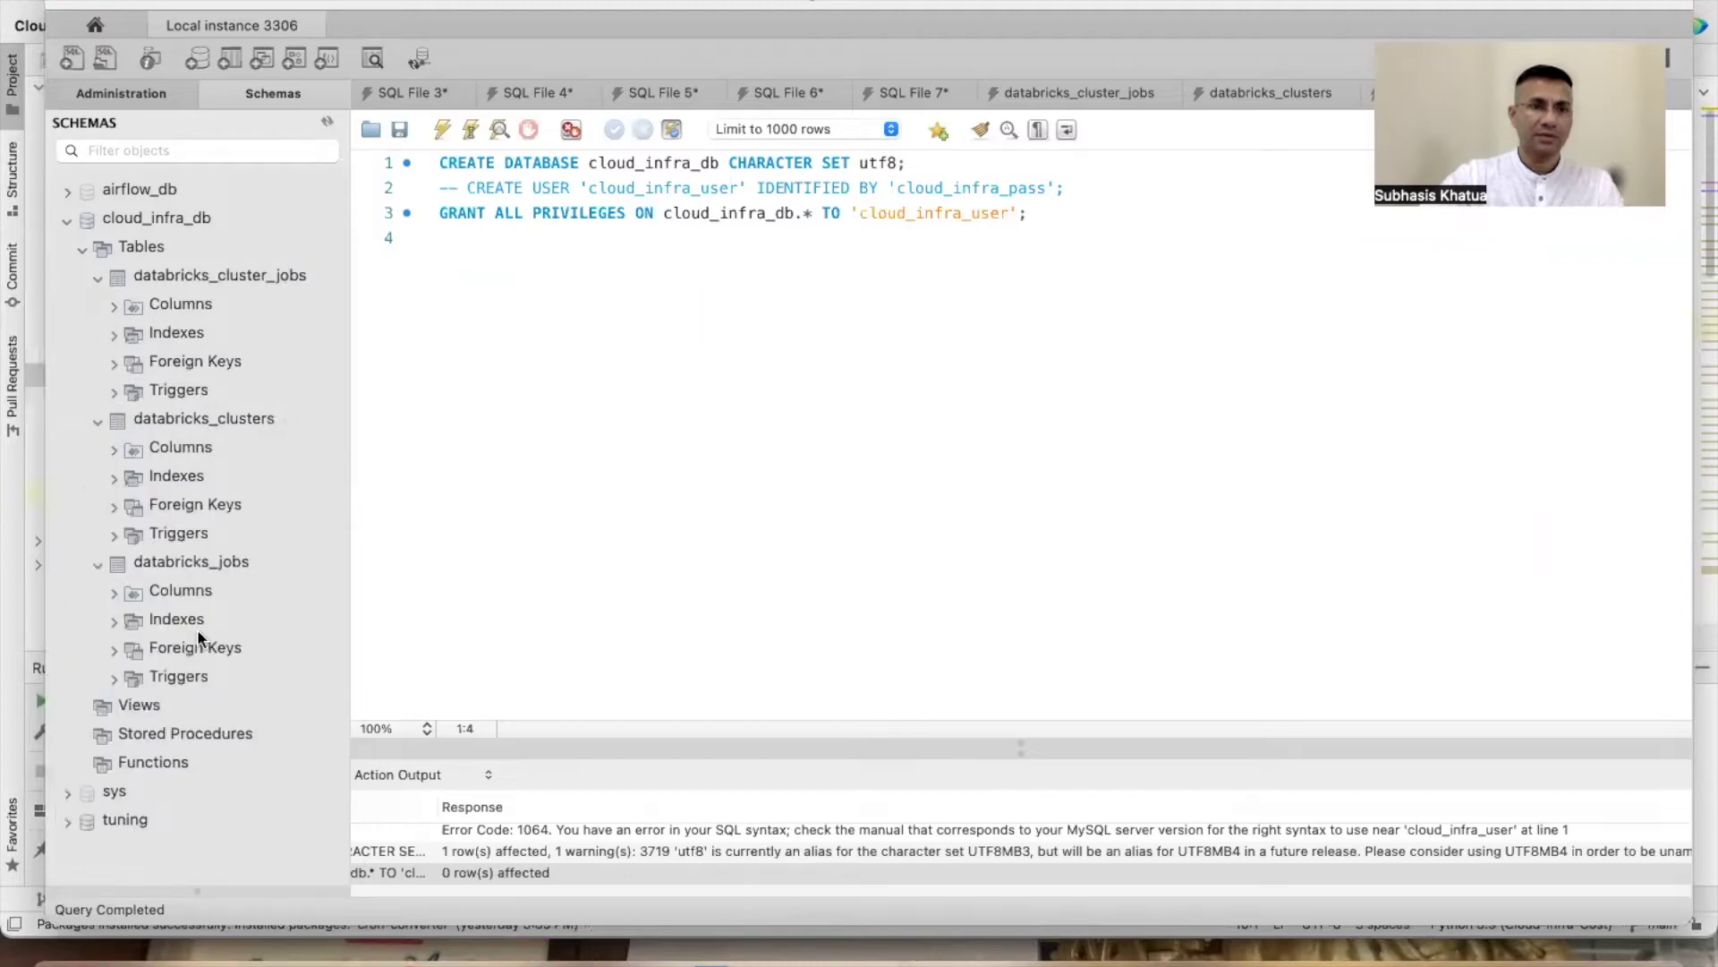
Step: Inspect the columns of the databricks_clusters, databricks_jobs and databricks_cluster_jobs tables
click(113, 449)
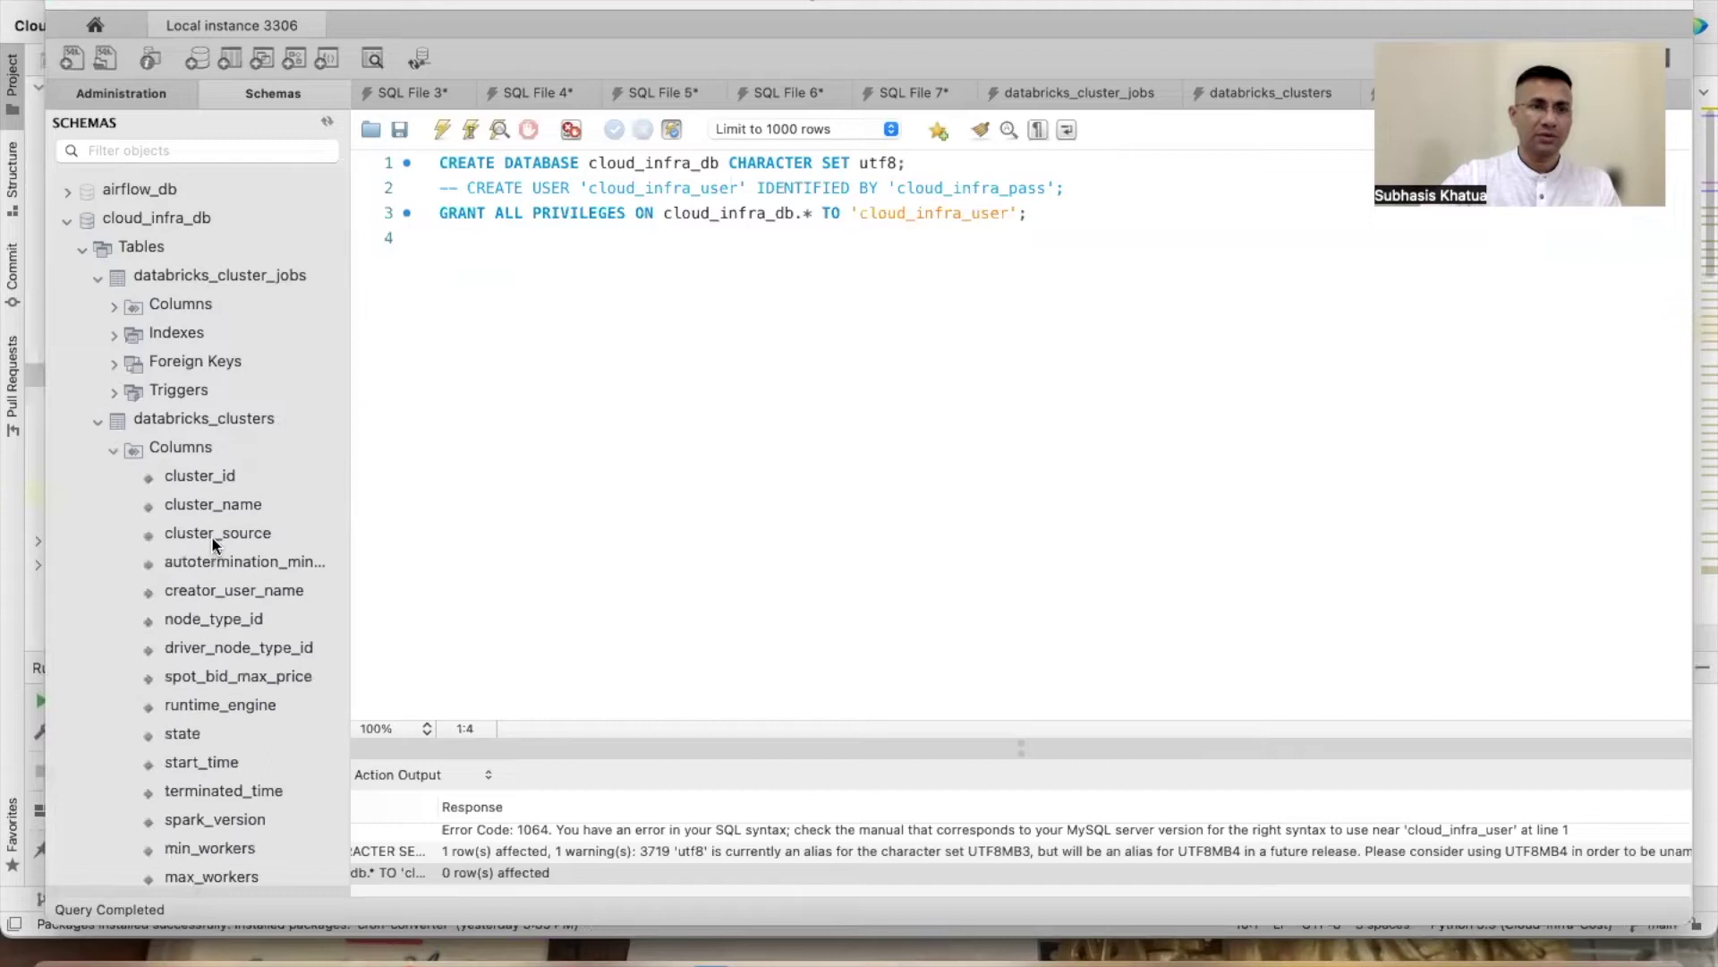
click(101, 431)
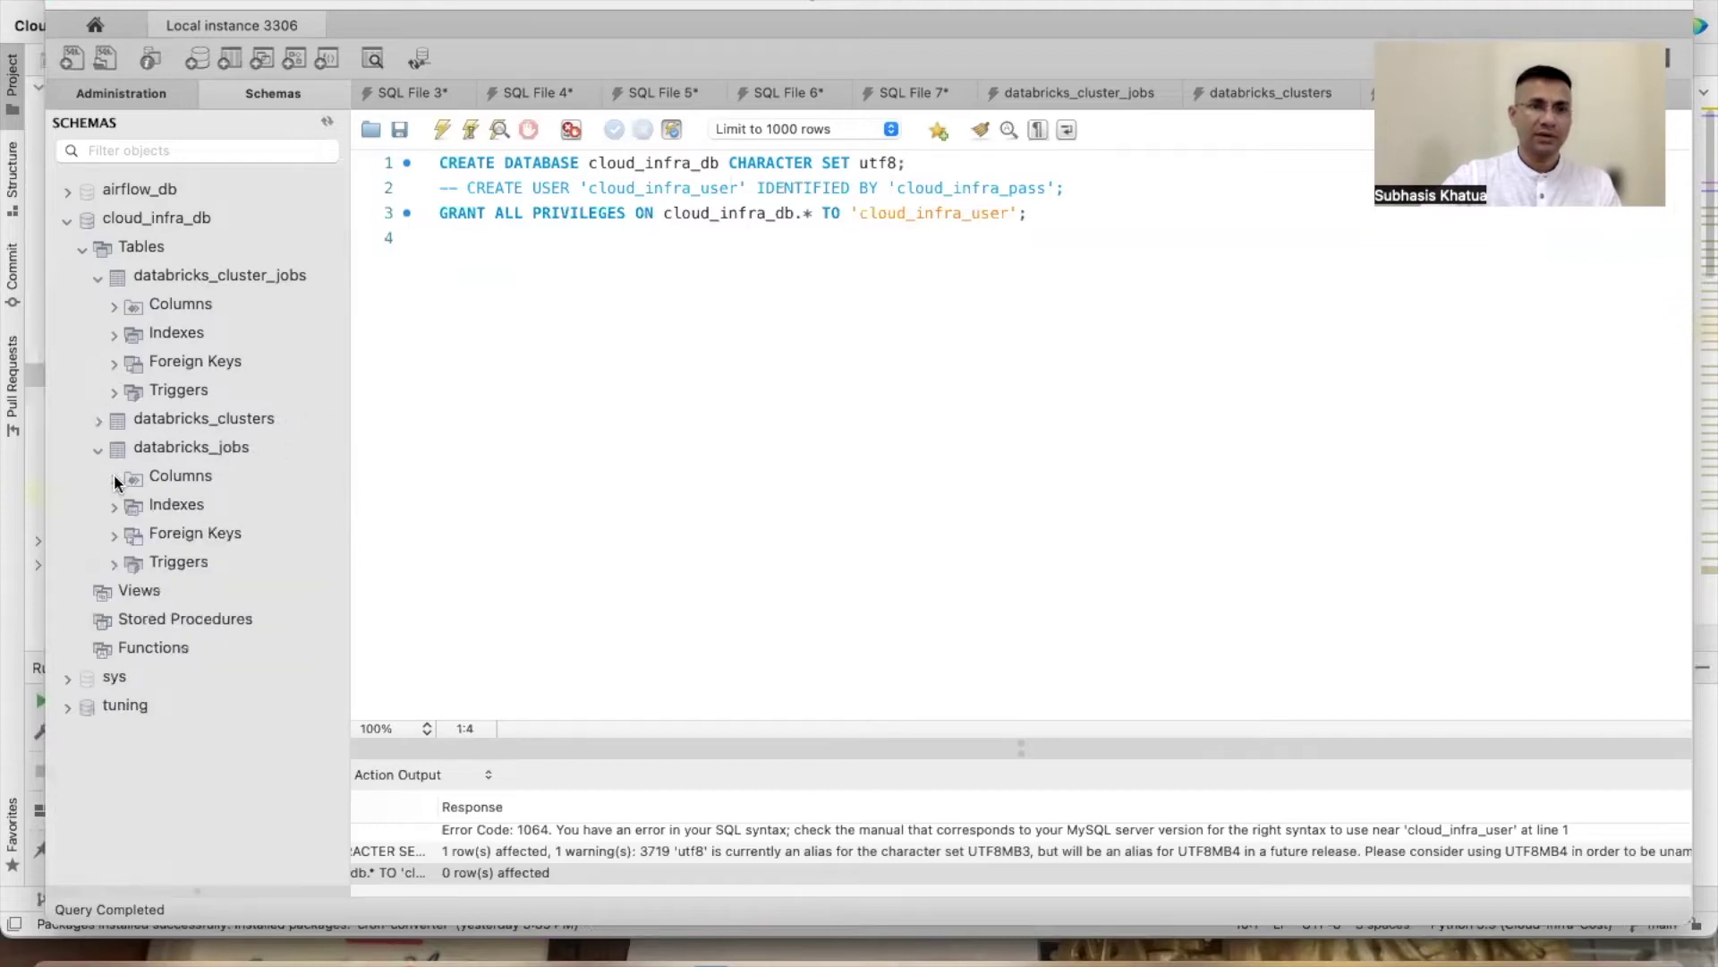
click(115, 475)
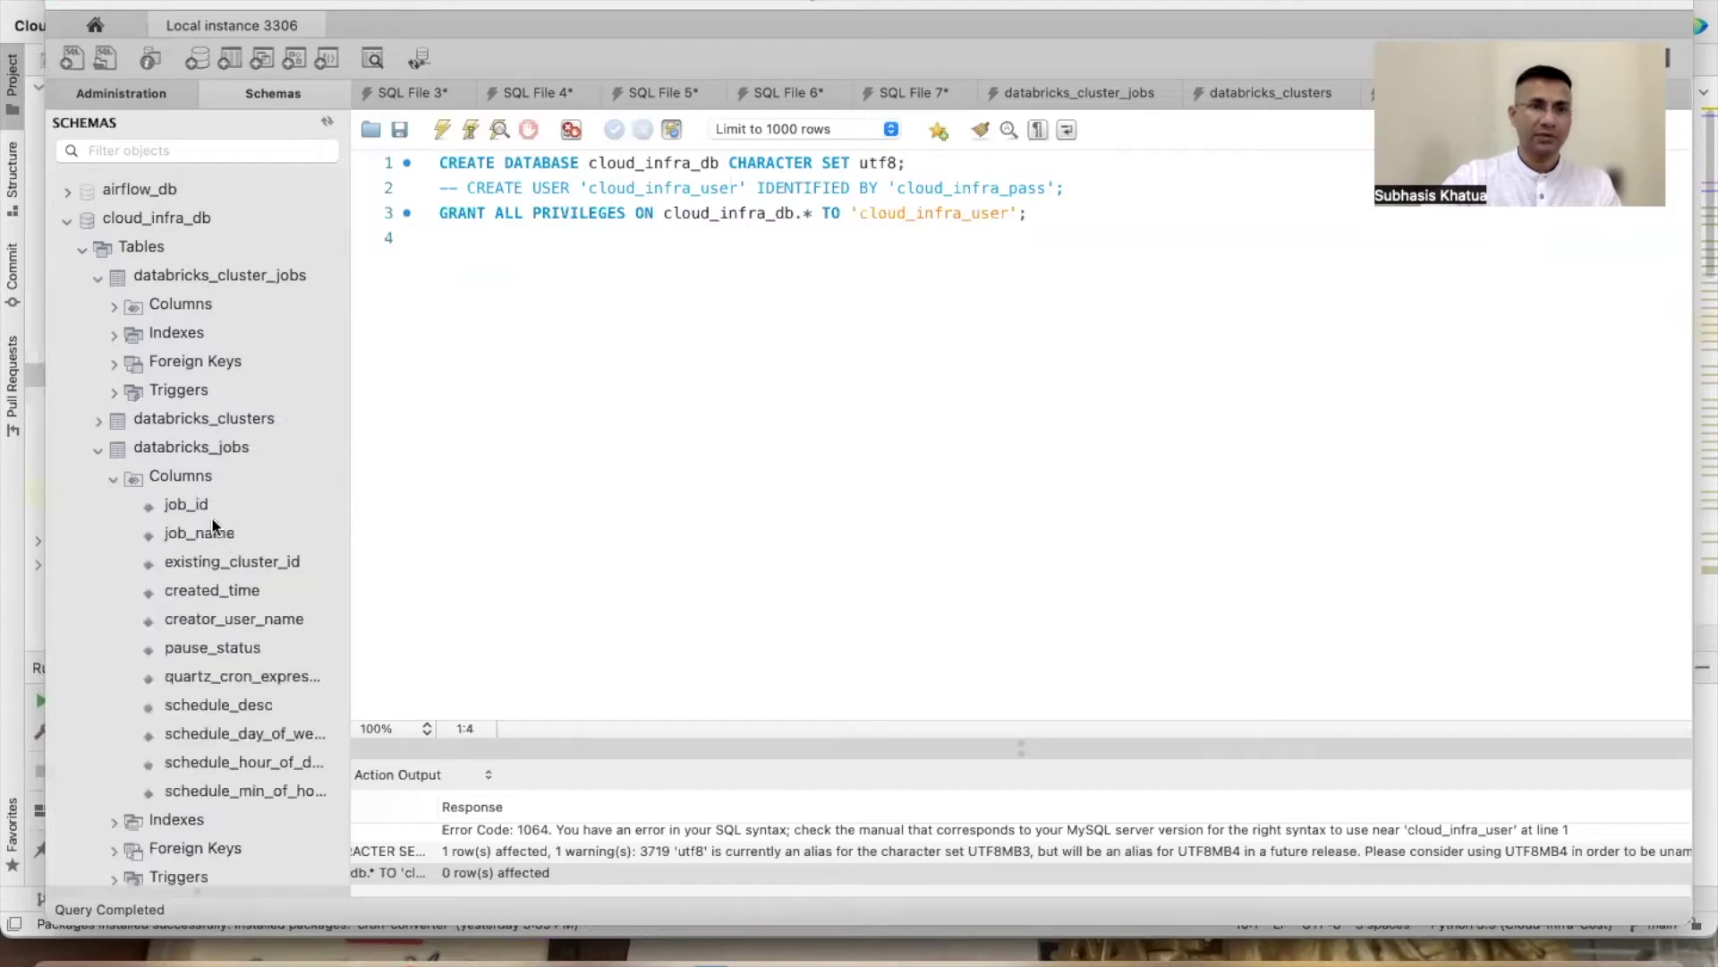
click(113, 306)
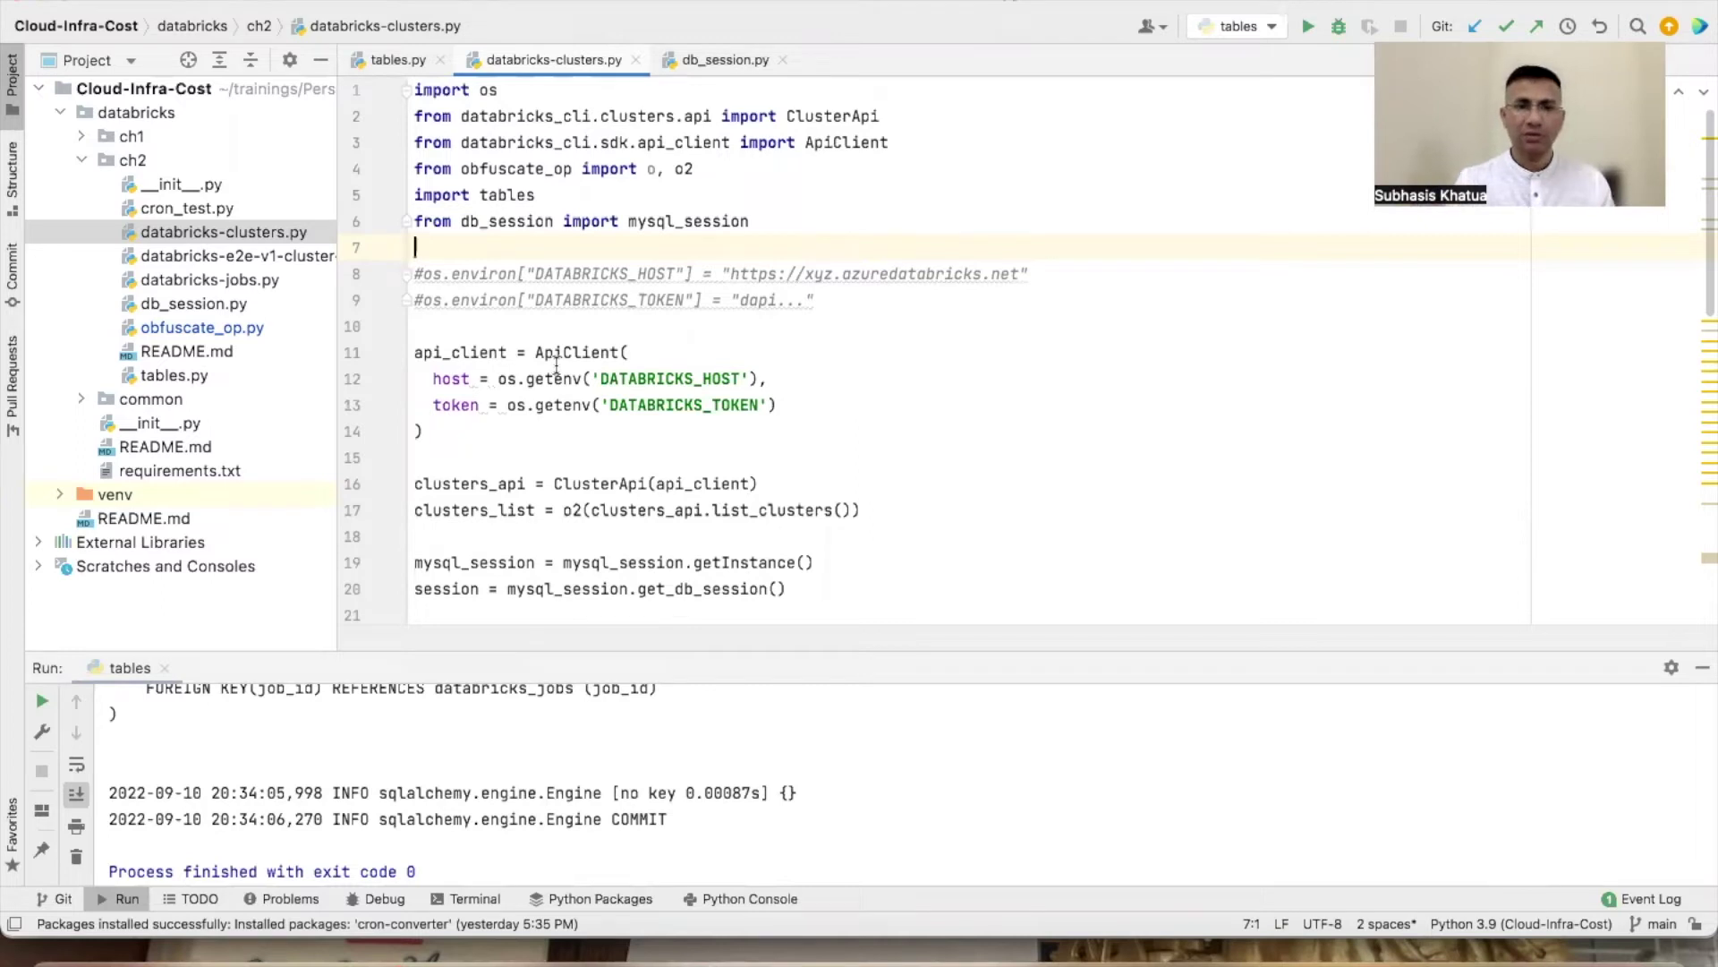
Step: Switch to the browser and review the ch2 README steps for creating tables, setting environment variables and fetching Databricks data
mouse_move(555, 366)
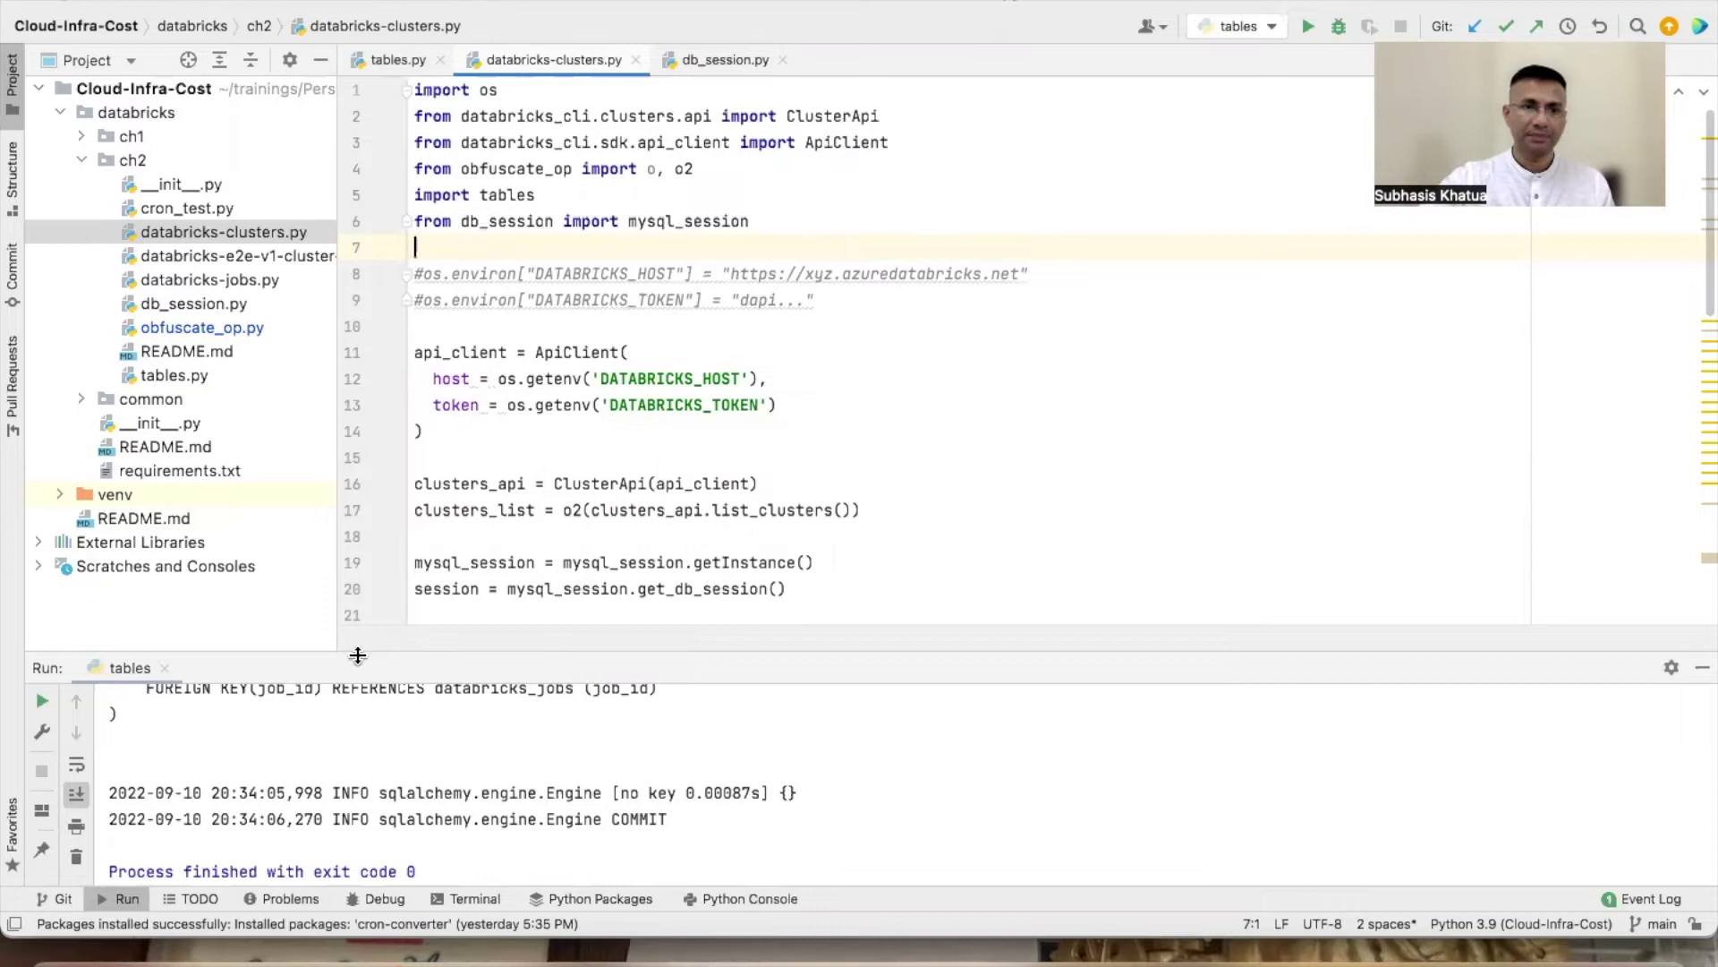
click(206, 948)
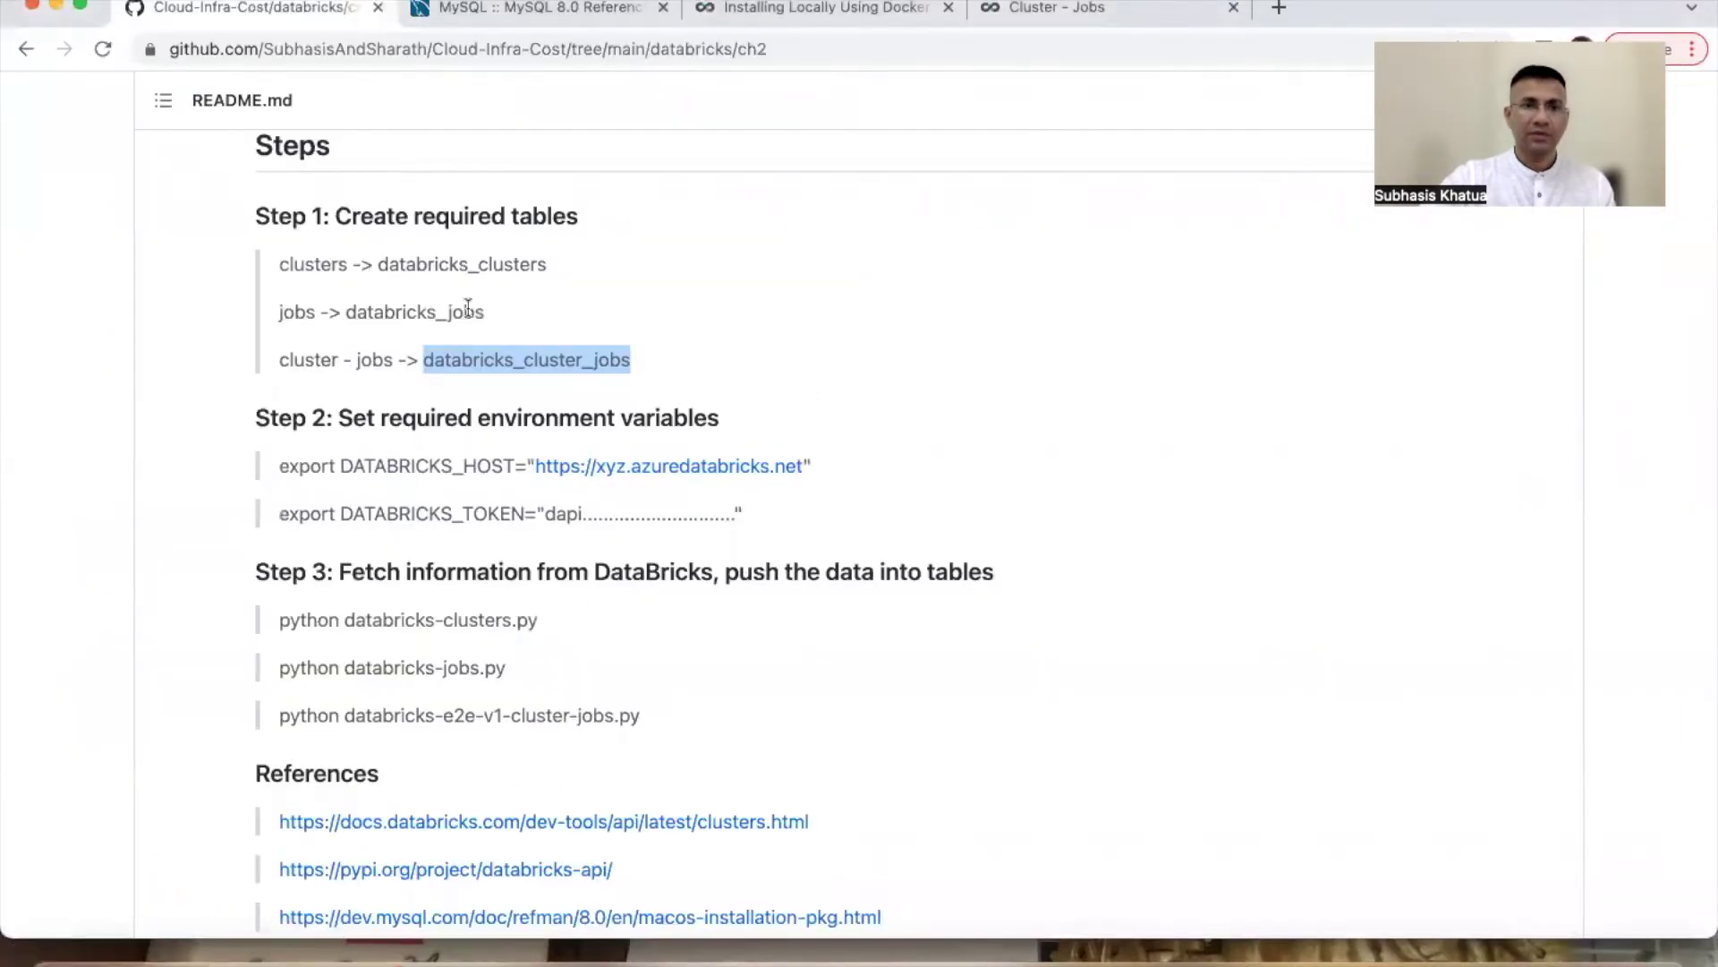
click(674, 367)
drag(551, 342, 279, 241)
scroll(582, 491, down, 5)
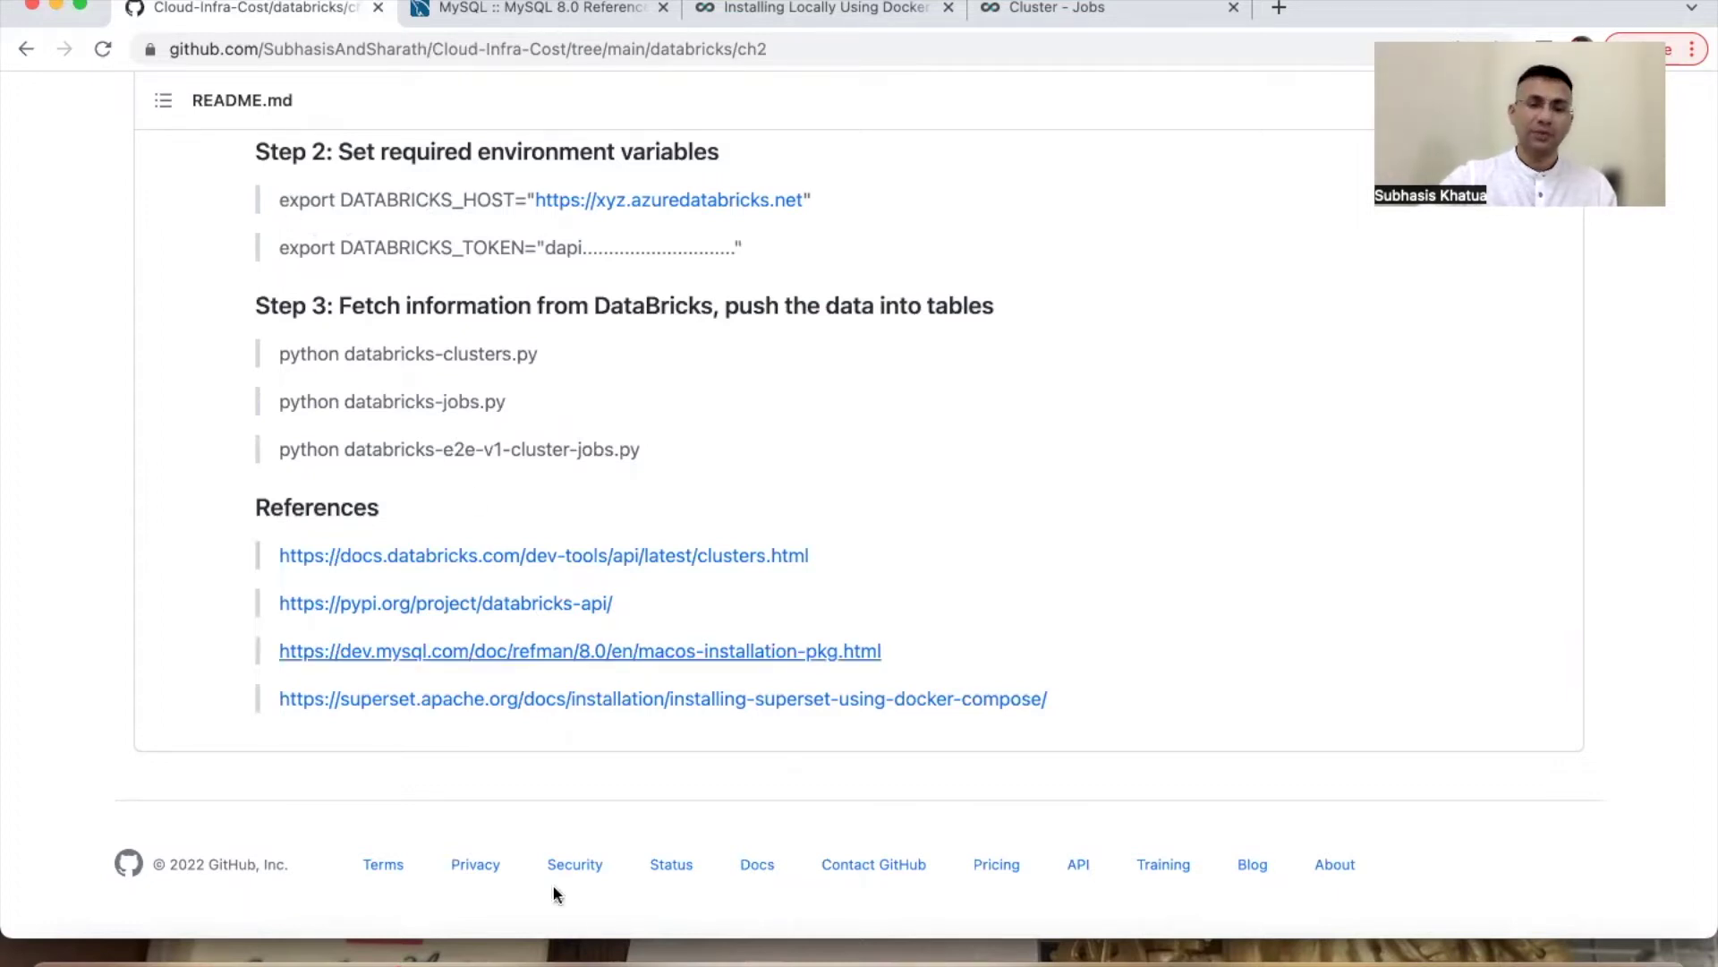
Step: Switch back to PyCharm, open its terminal and clear the previous output
click(565, 938)
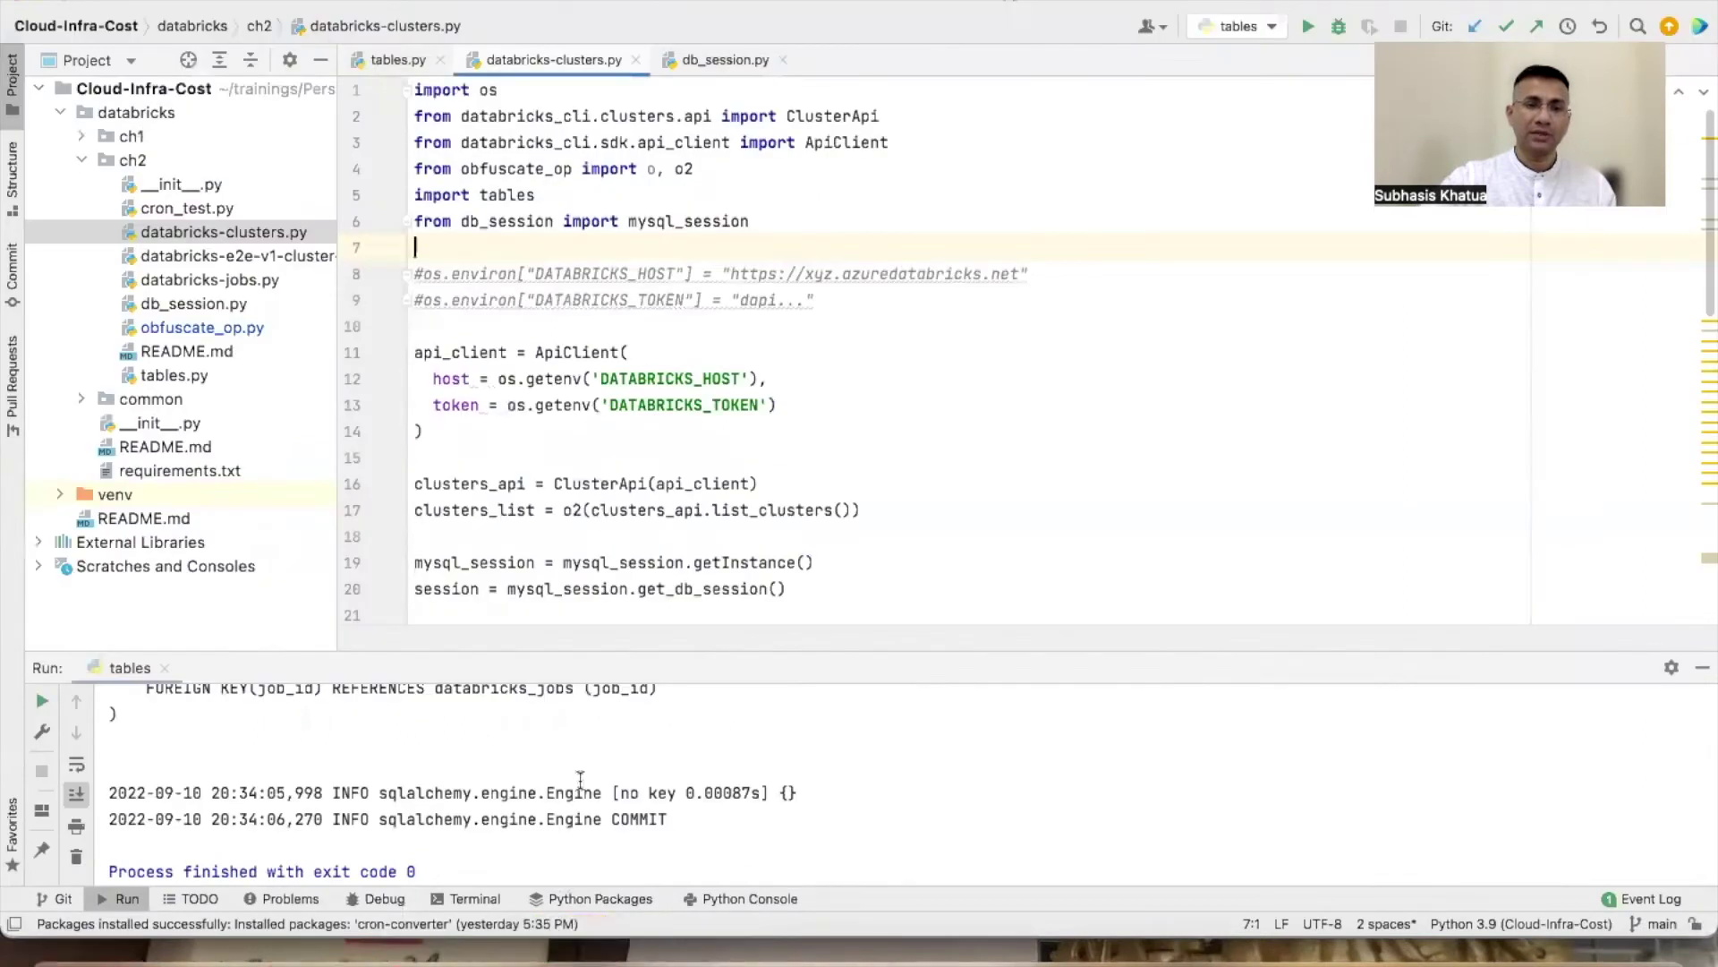
click(457, 900)
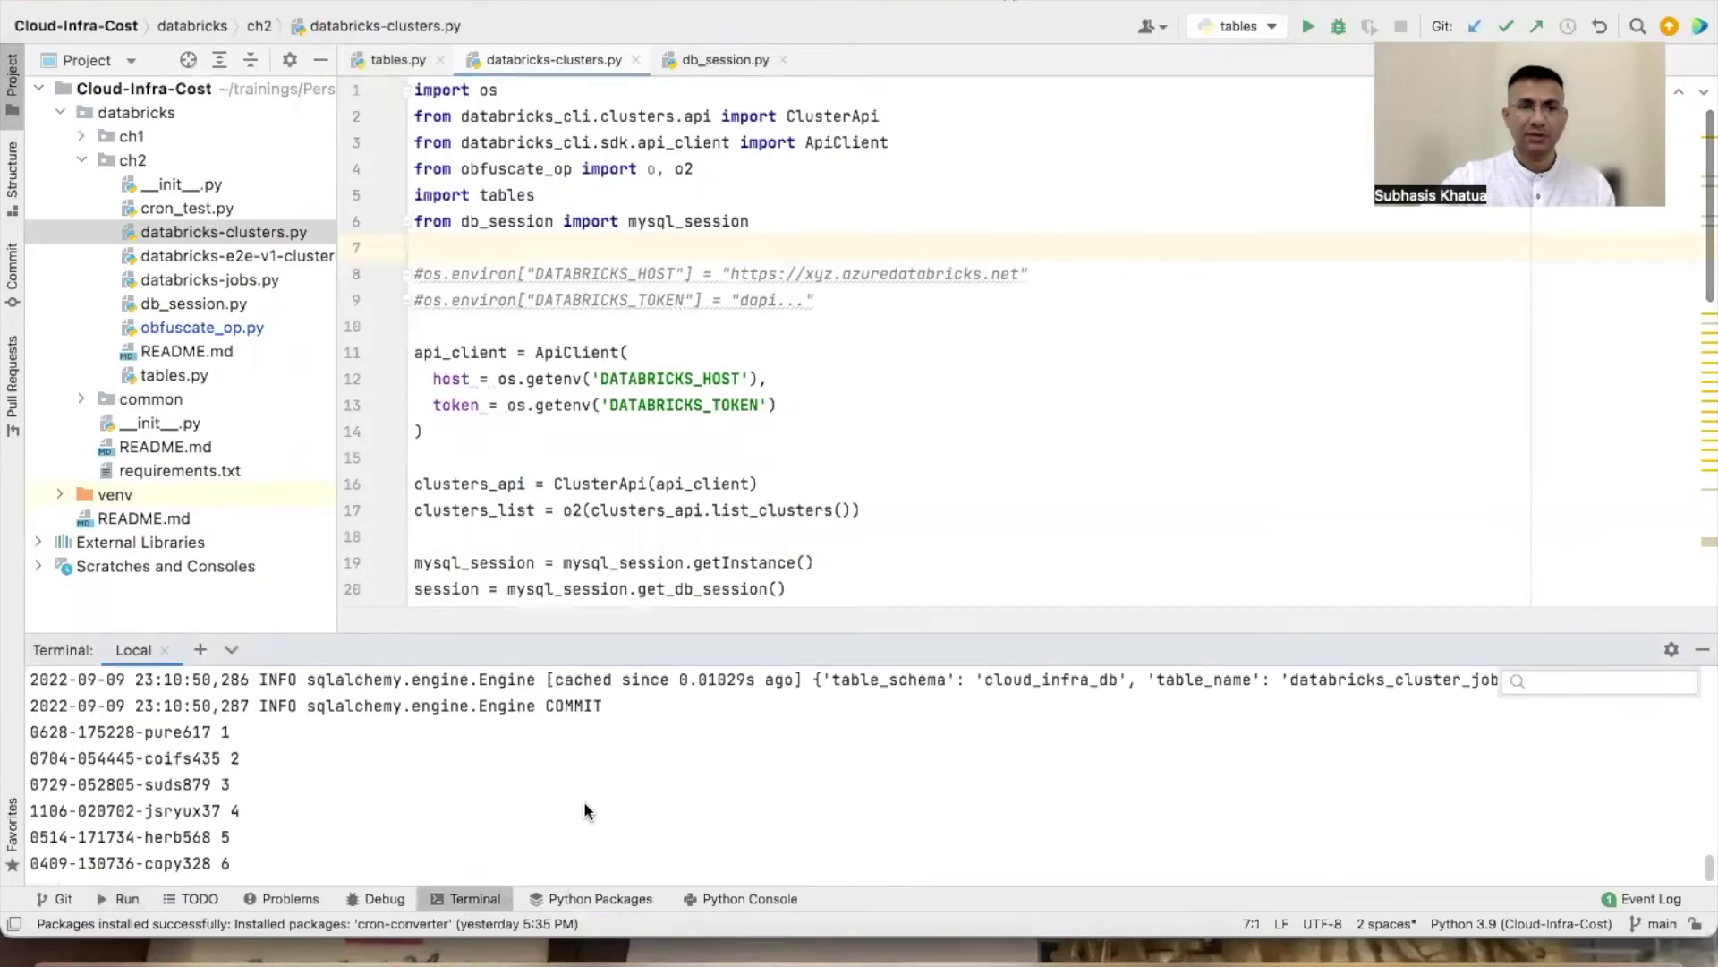
text(clear)
key(Return)
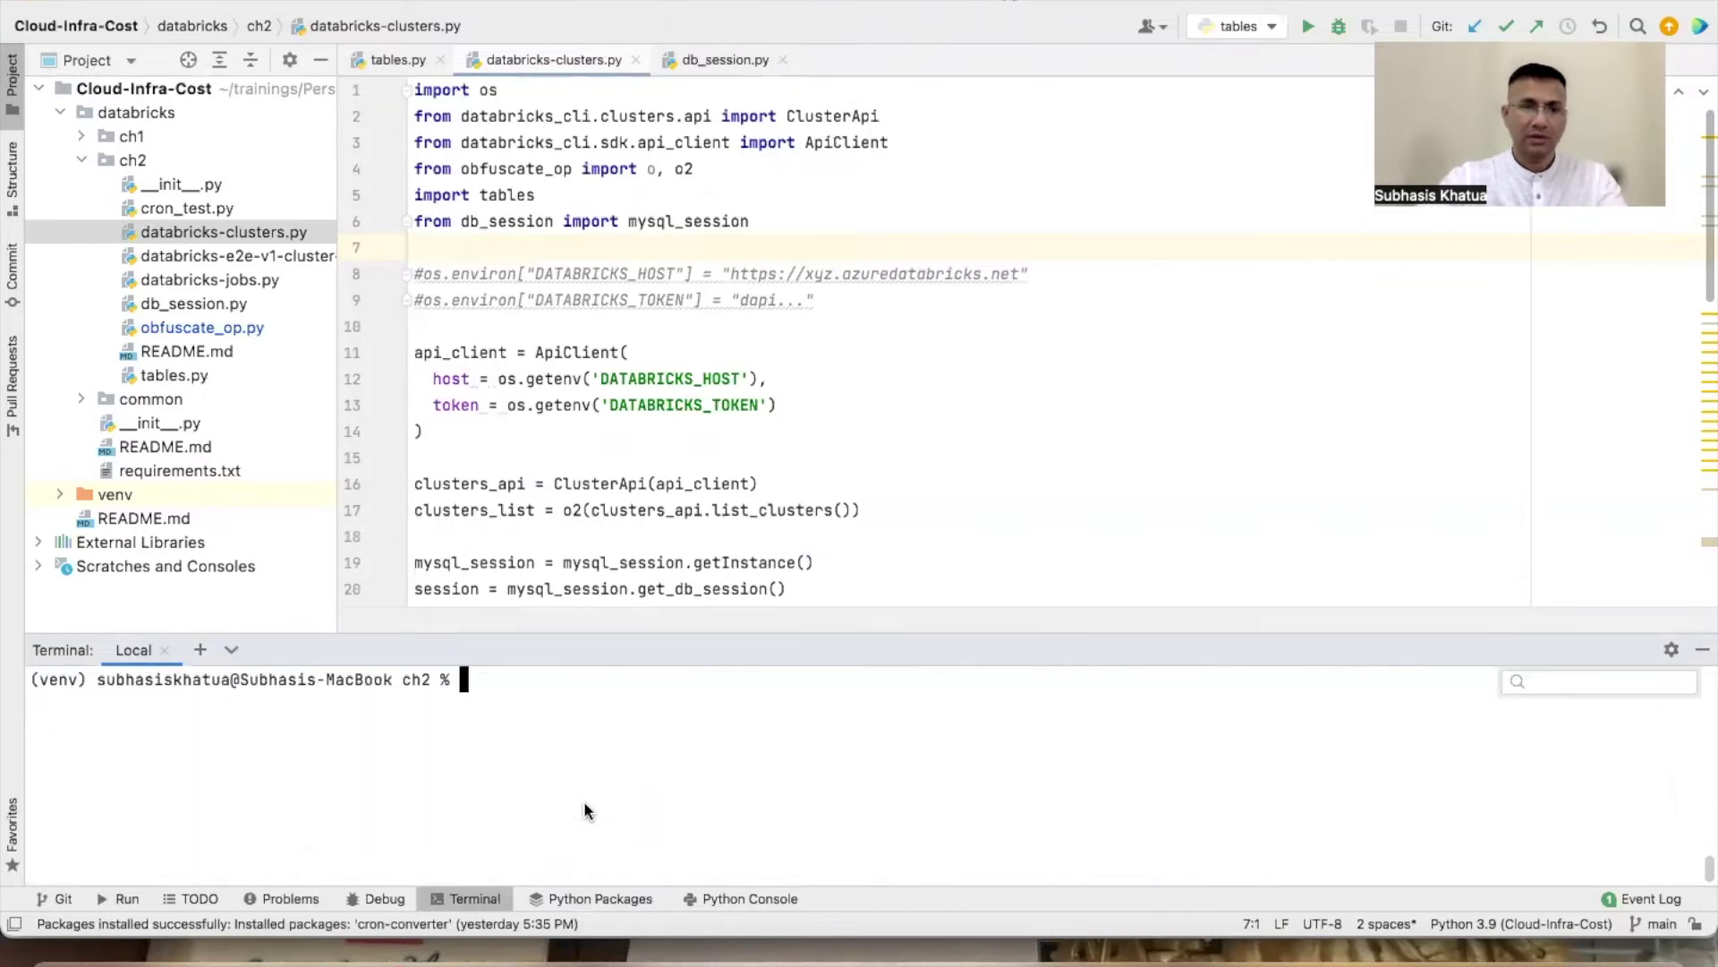
key(super+Tab)
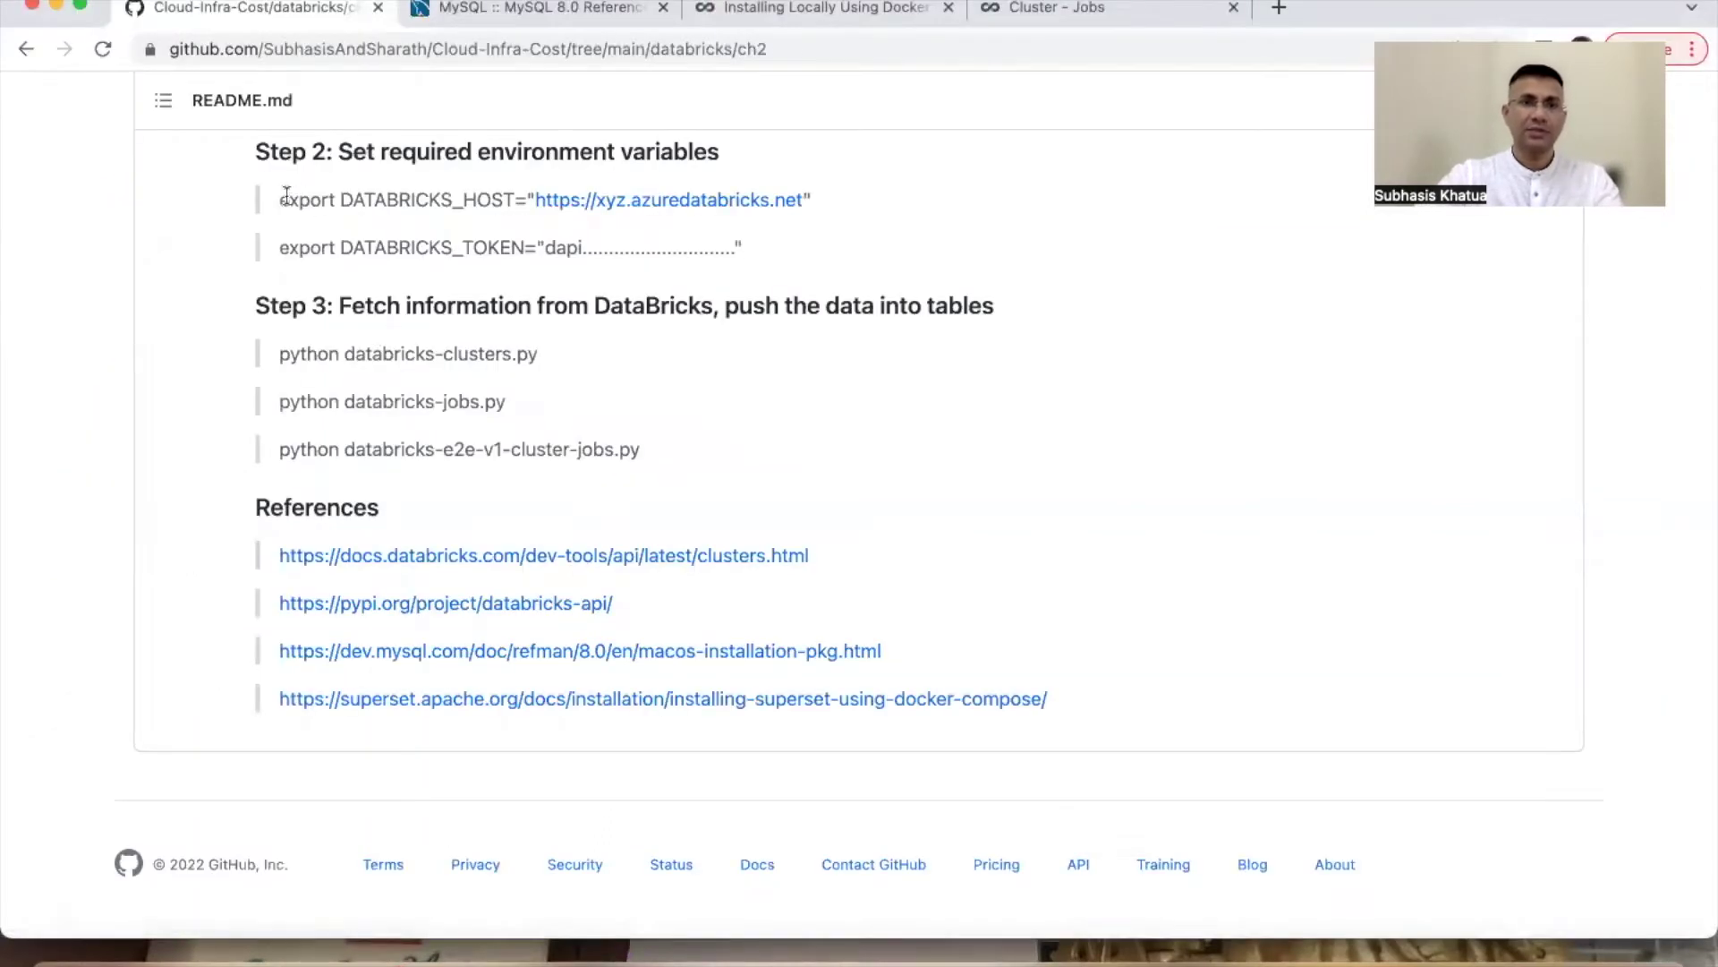
drag(279, 201, 523, 193)
key(super+c)
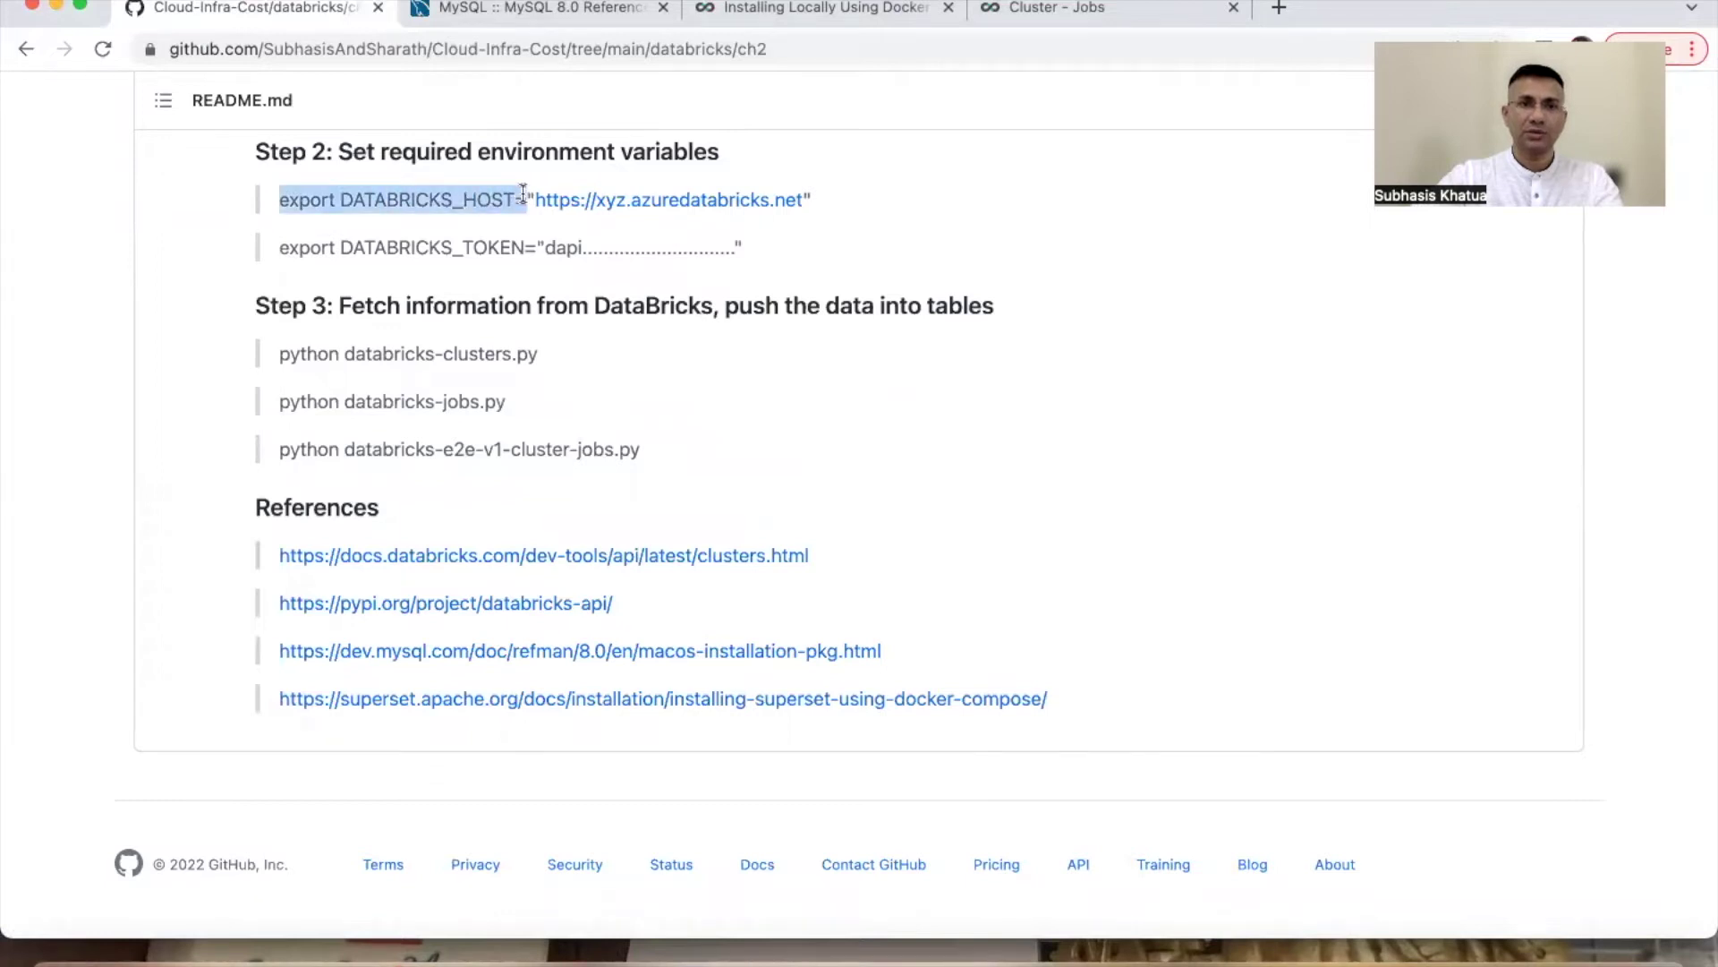
key(super+Tab)
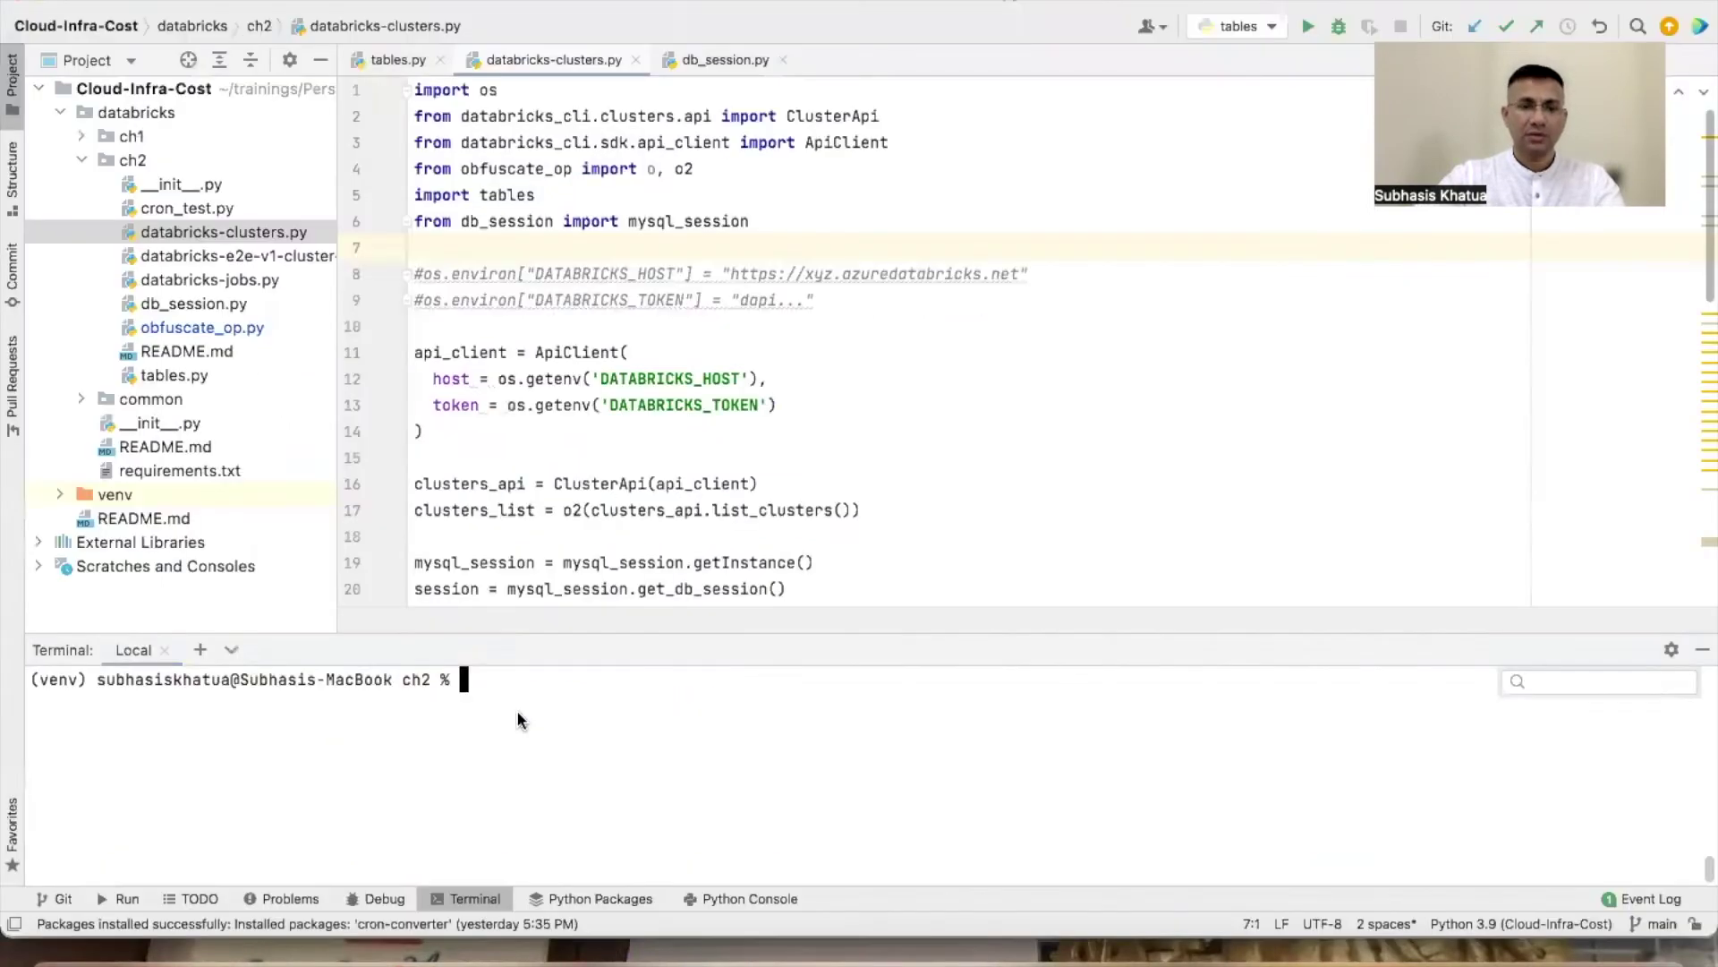
key(super+v)
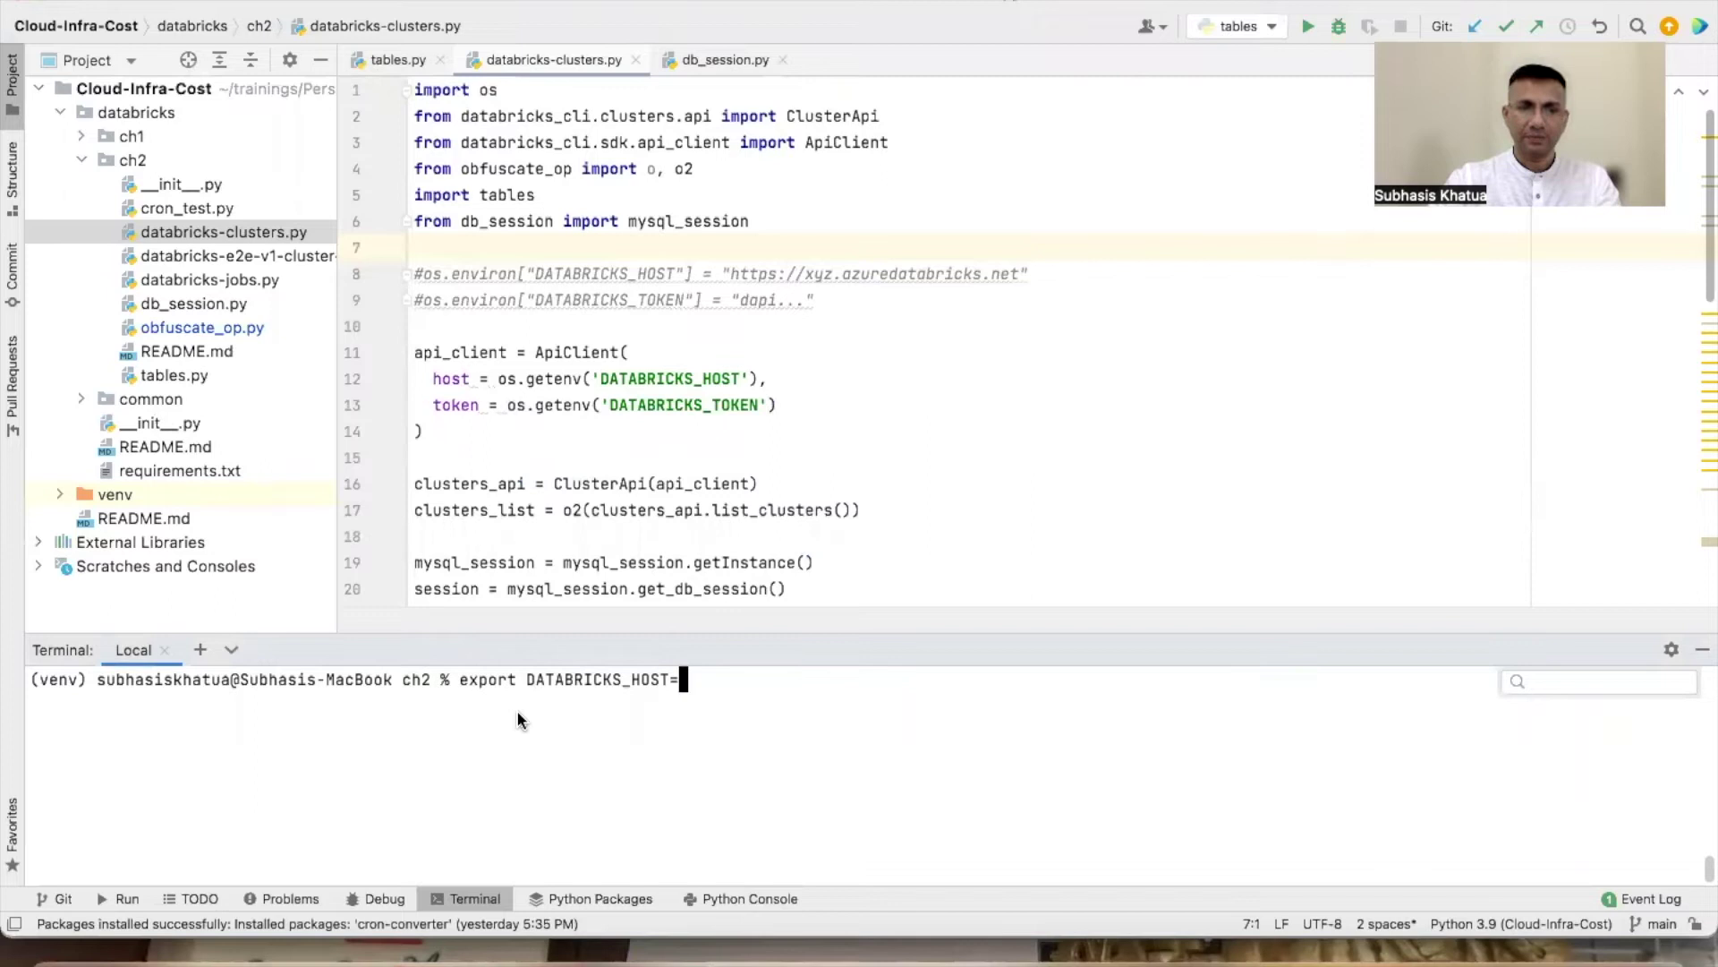
key(BackSpace)
key(BackSpace)
key(BackSpace)
key(BackSpace)
key(BackSpace)
key(BackSpace)
key(BackSpace)
key(BackSpace)
key(BackSpace)
key(BackSpace)
key(BackSpace)
key(BackSpace)
key(BackSpace)
key(BackSpace)
key(BackSpace)
key(BackSpace)
key(BackSpace)
key(BackSpace)
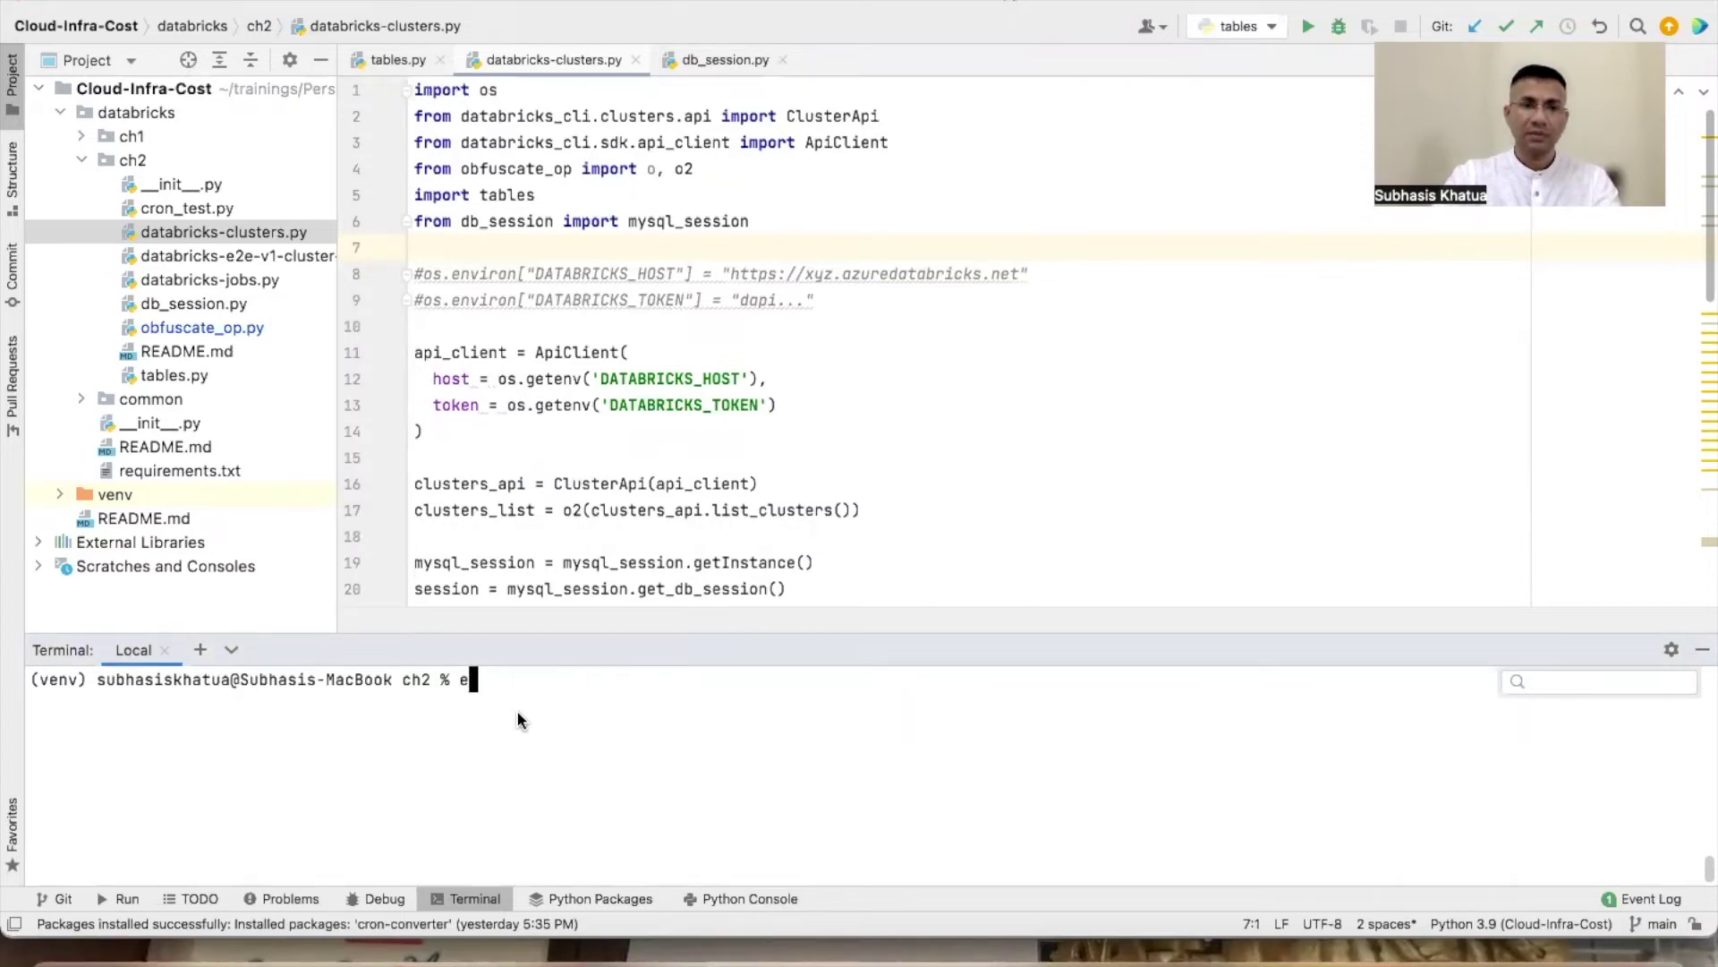
Step: Copy the python databricks-clusters.py command from Step 3 of the README in the browser and enter it in PyCharm's terminal without running it
key(super+Tab)
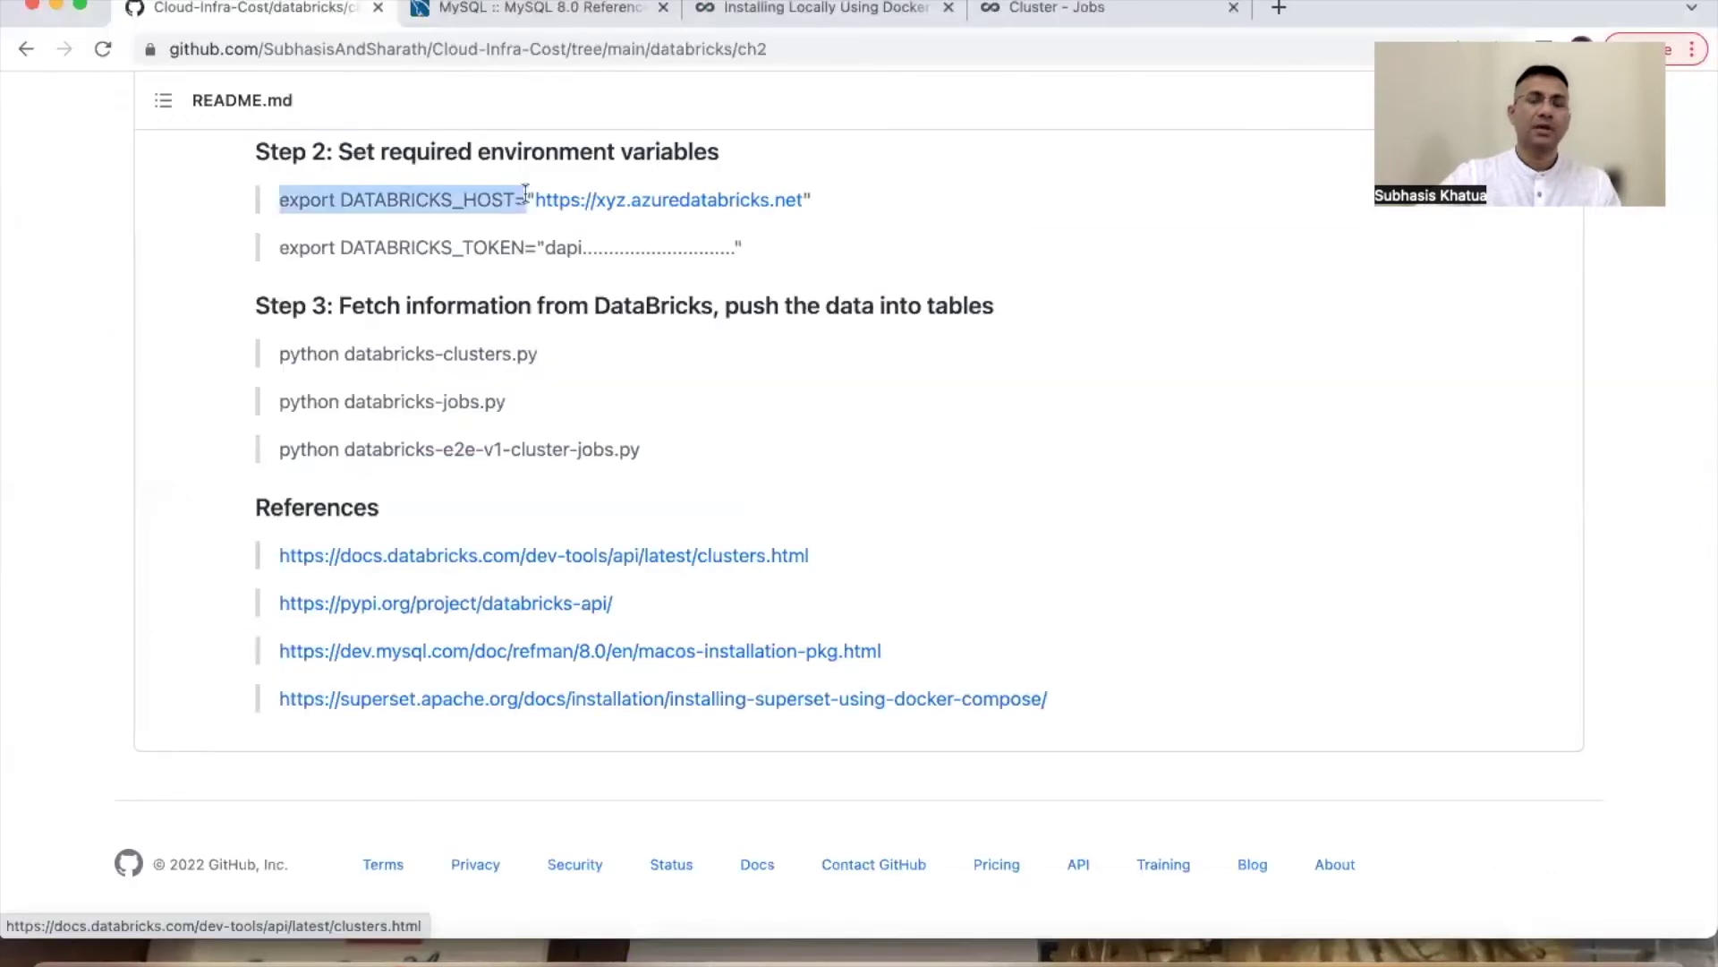
click(404, 354)
drag(548, 356, 282, 356)
key(super+c)
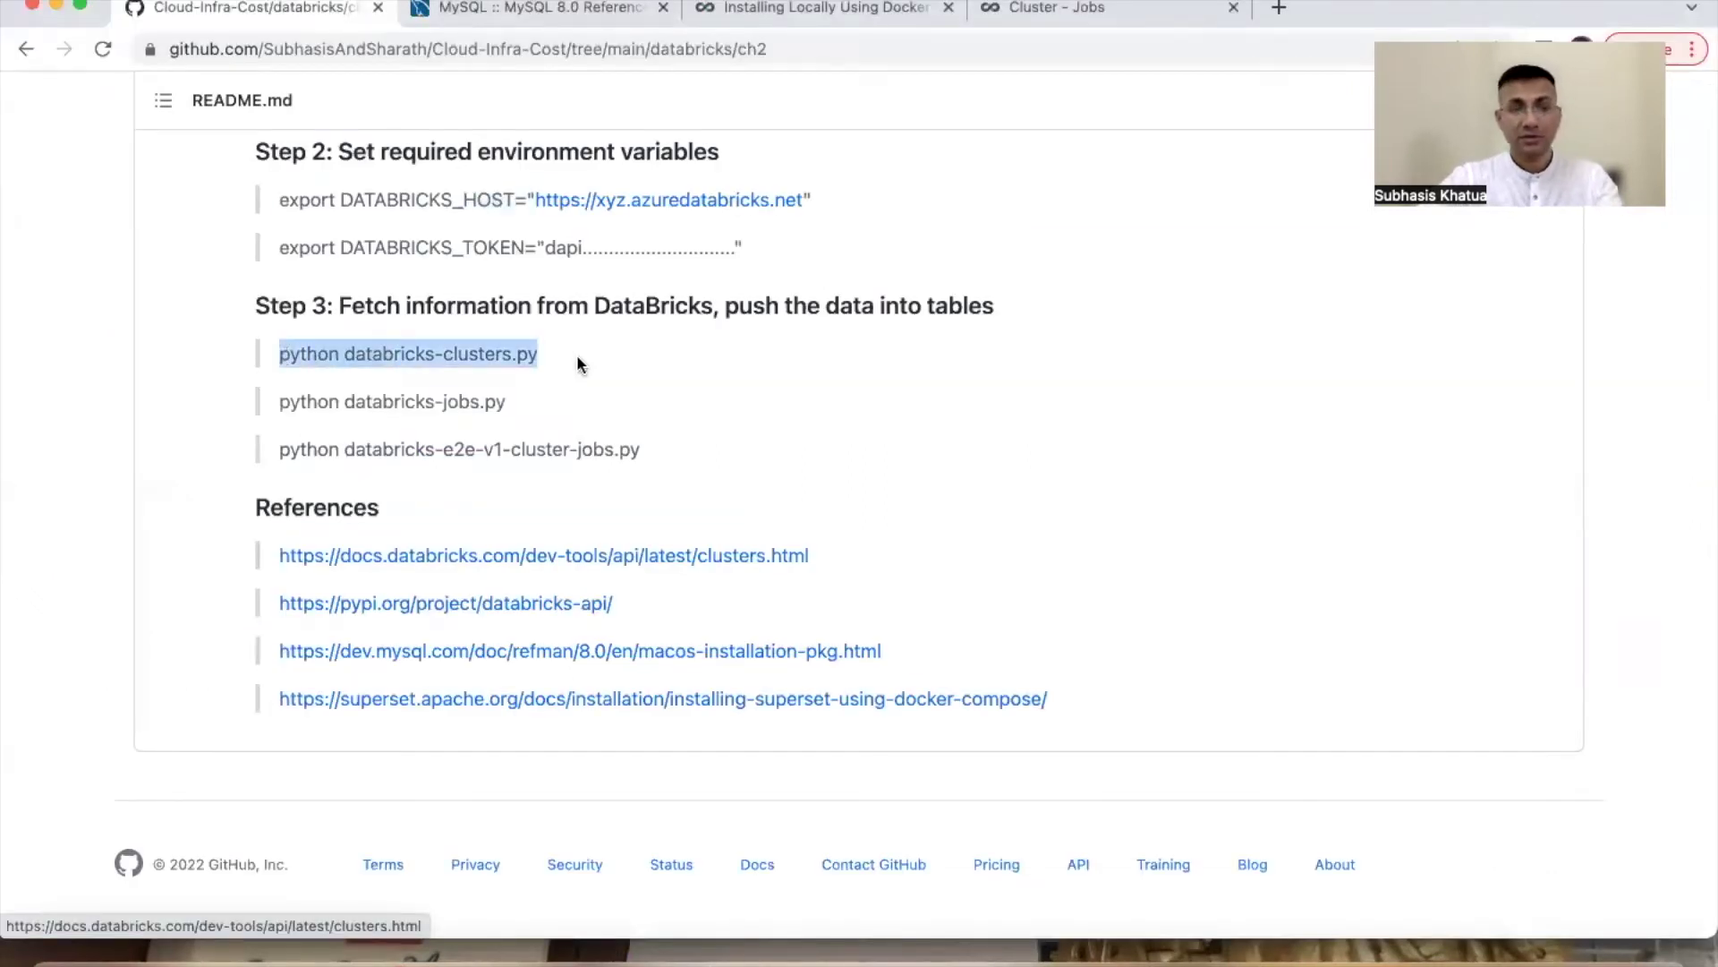
key(super+Tab)
key(super+v)
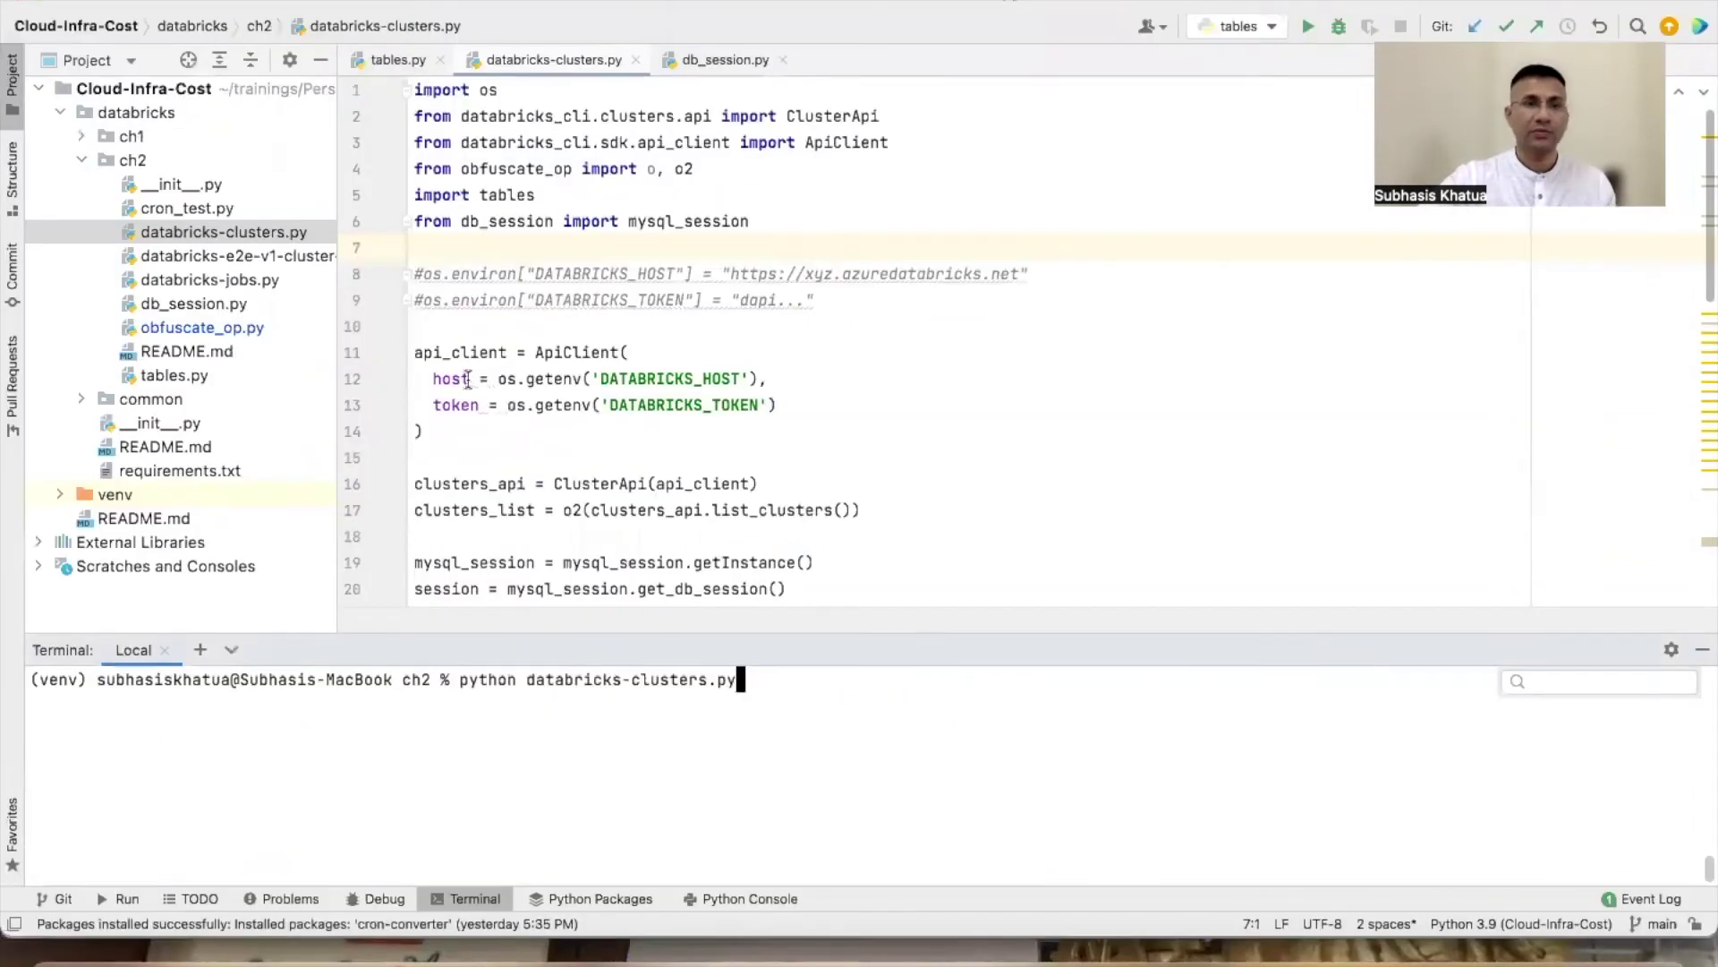
Step: Open databricks-clusters.py and review its API client setup, MySQL session and loop over the clusters list
click(201, 233)
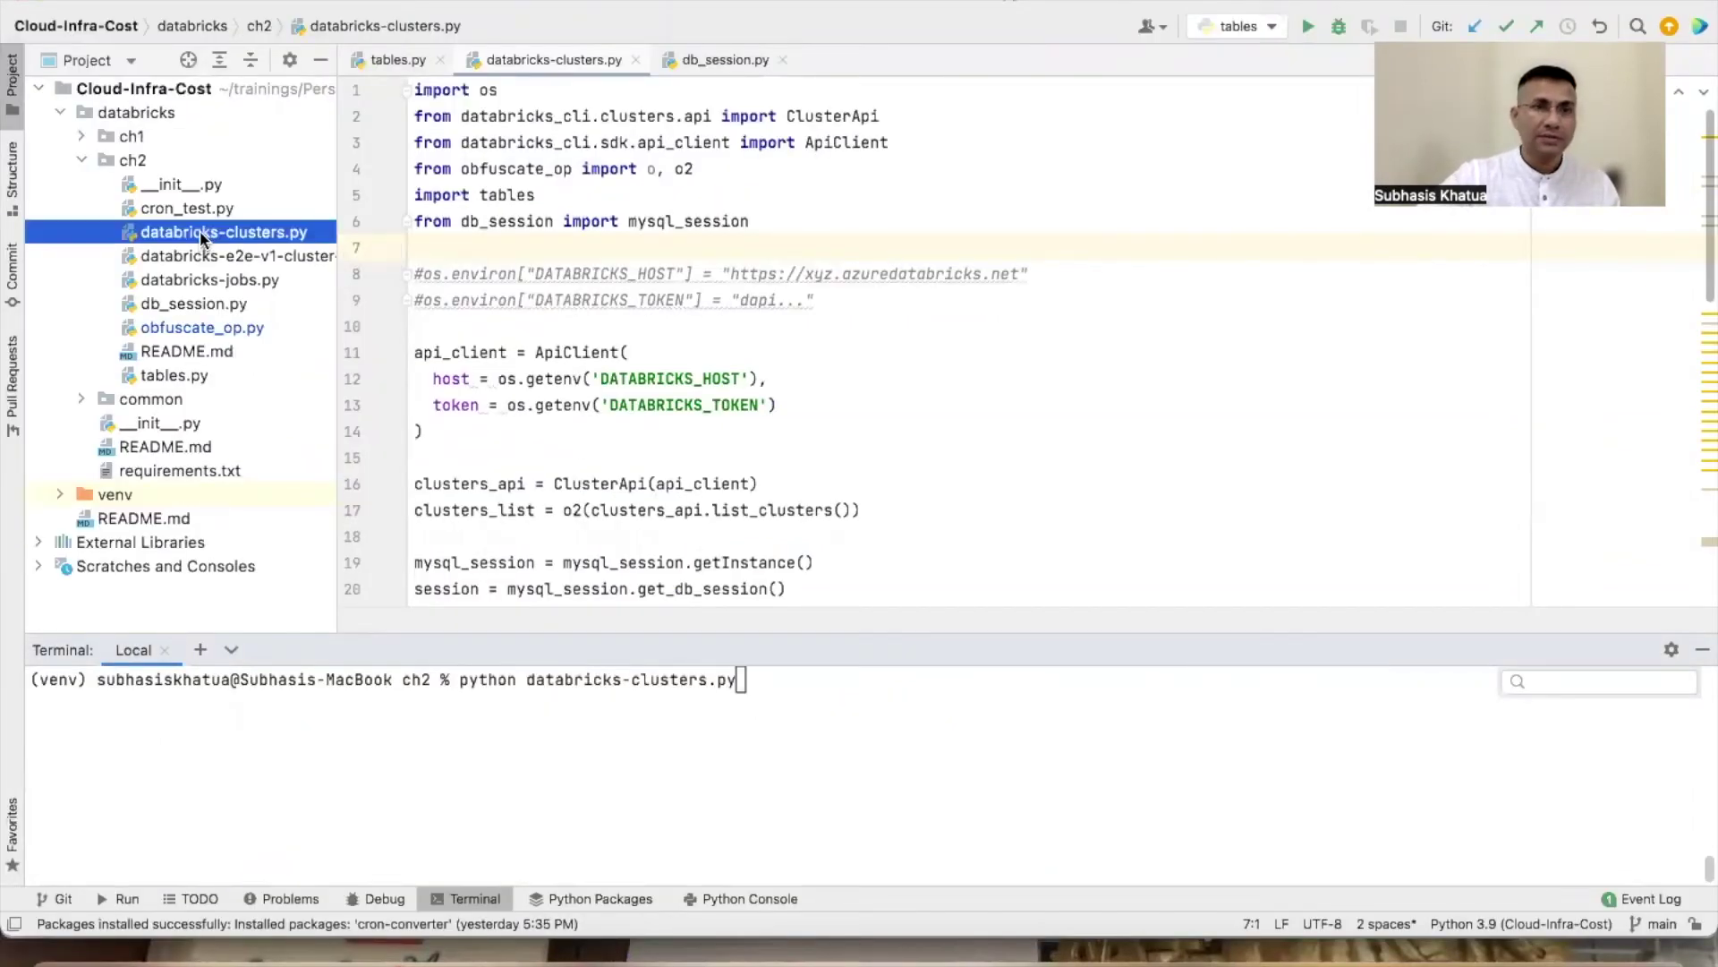
double_click(201, 233)
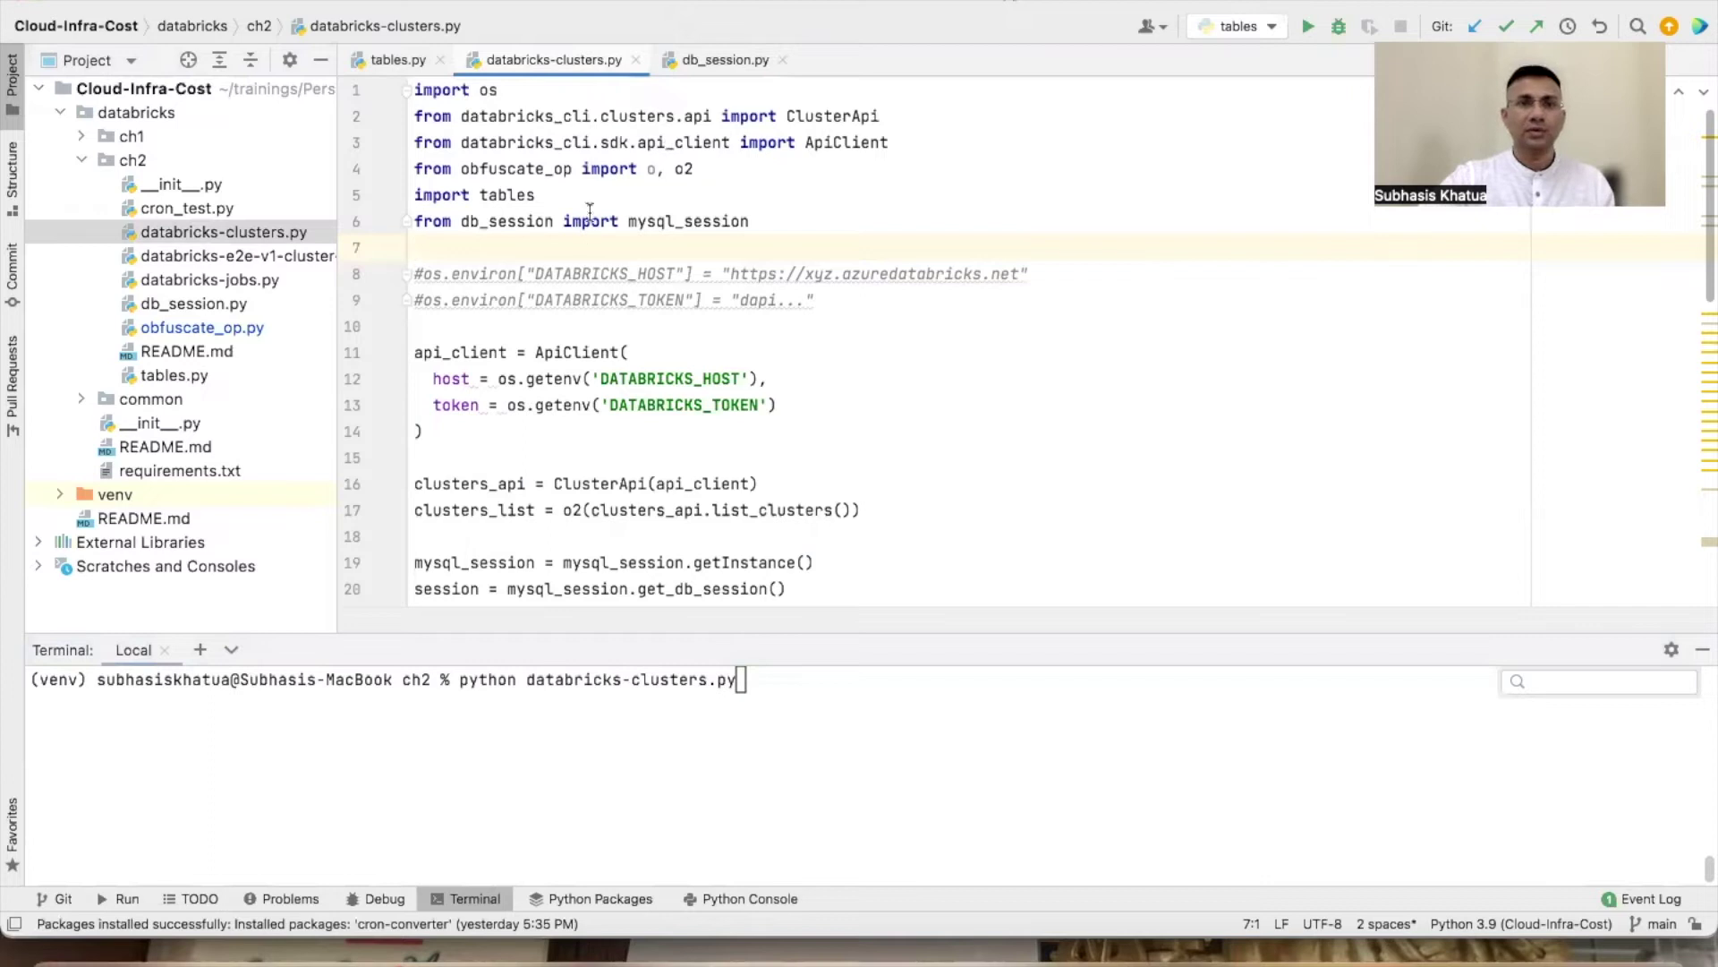
scroll(499, 334, down, 3)
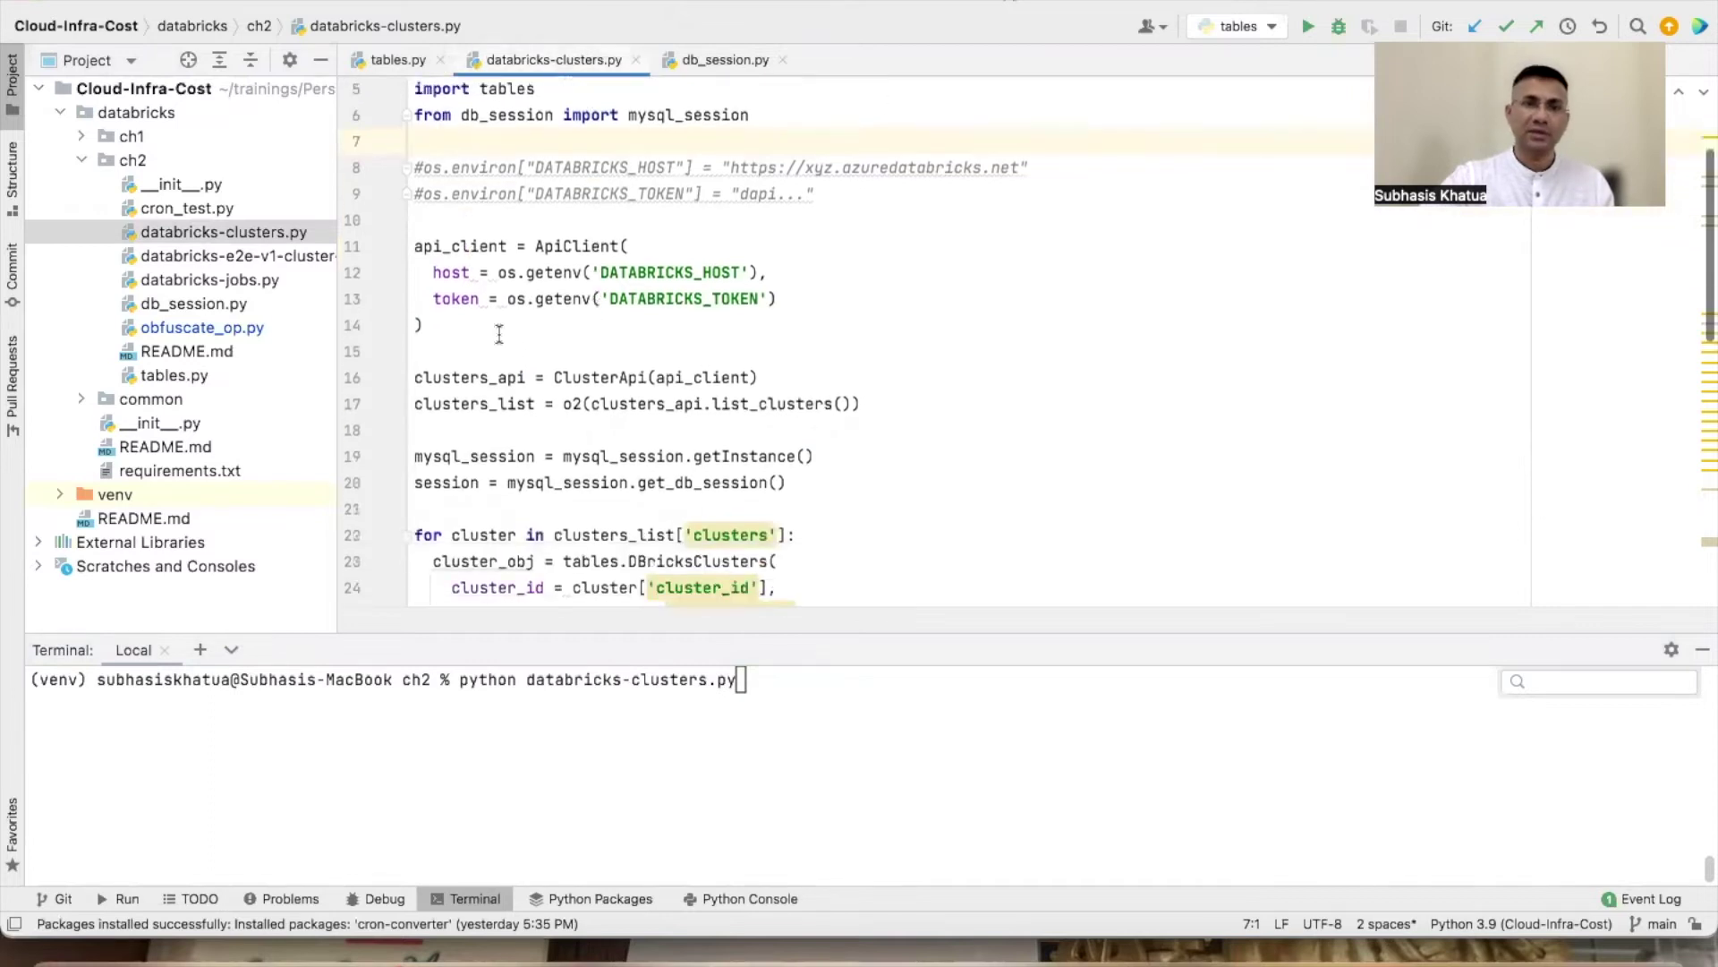
scroll(499, 334, down, 3)
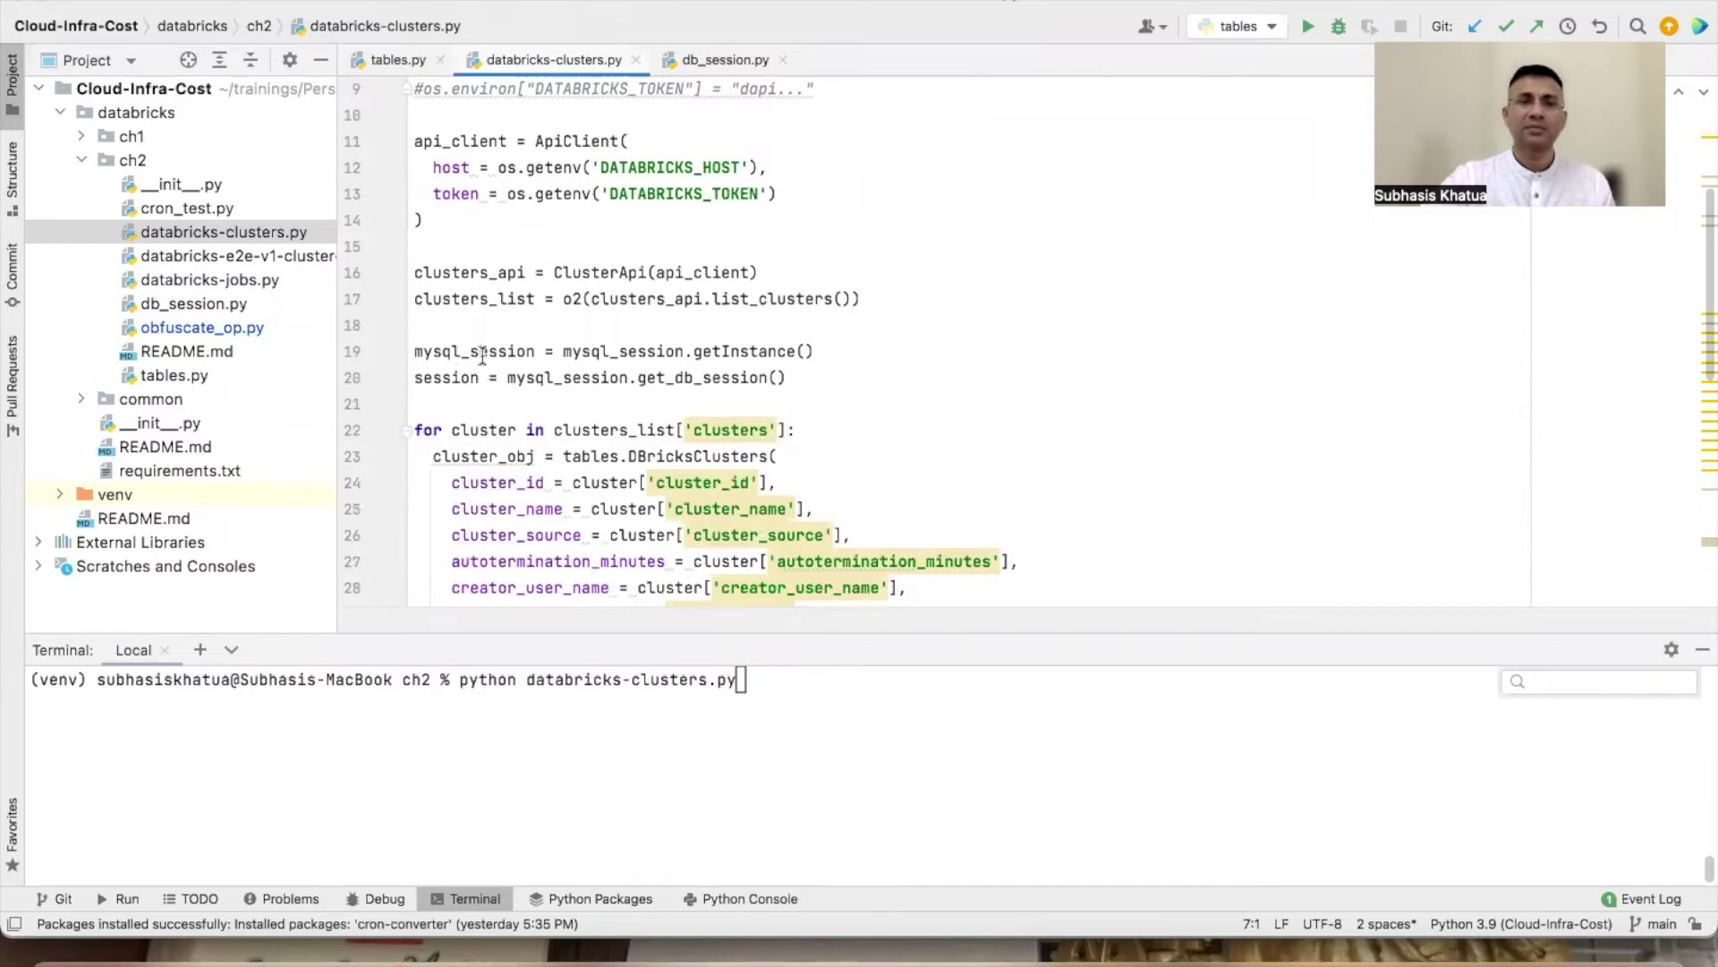
mouse_move(529, 346)
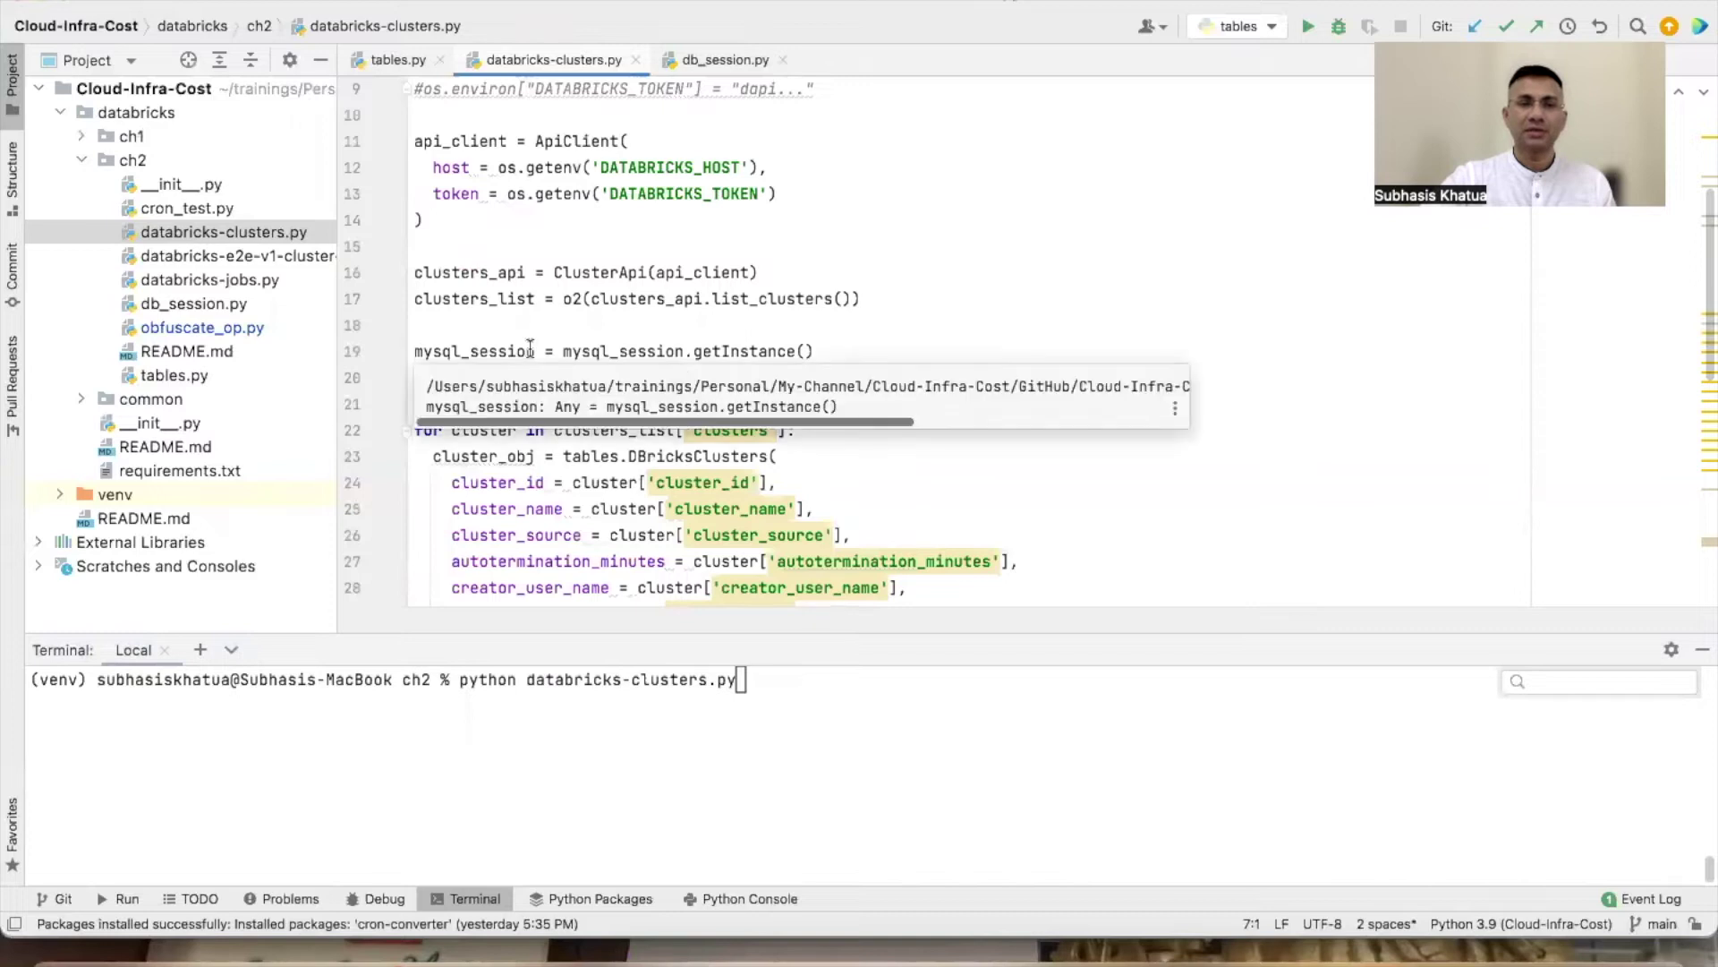
scroll(561, 407, down, 5)
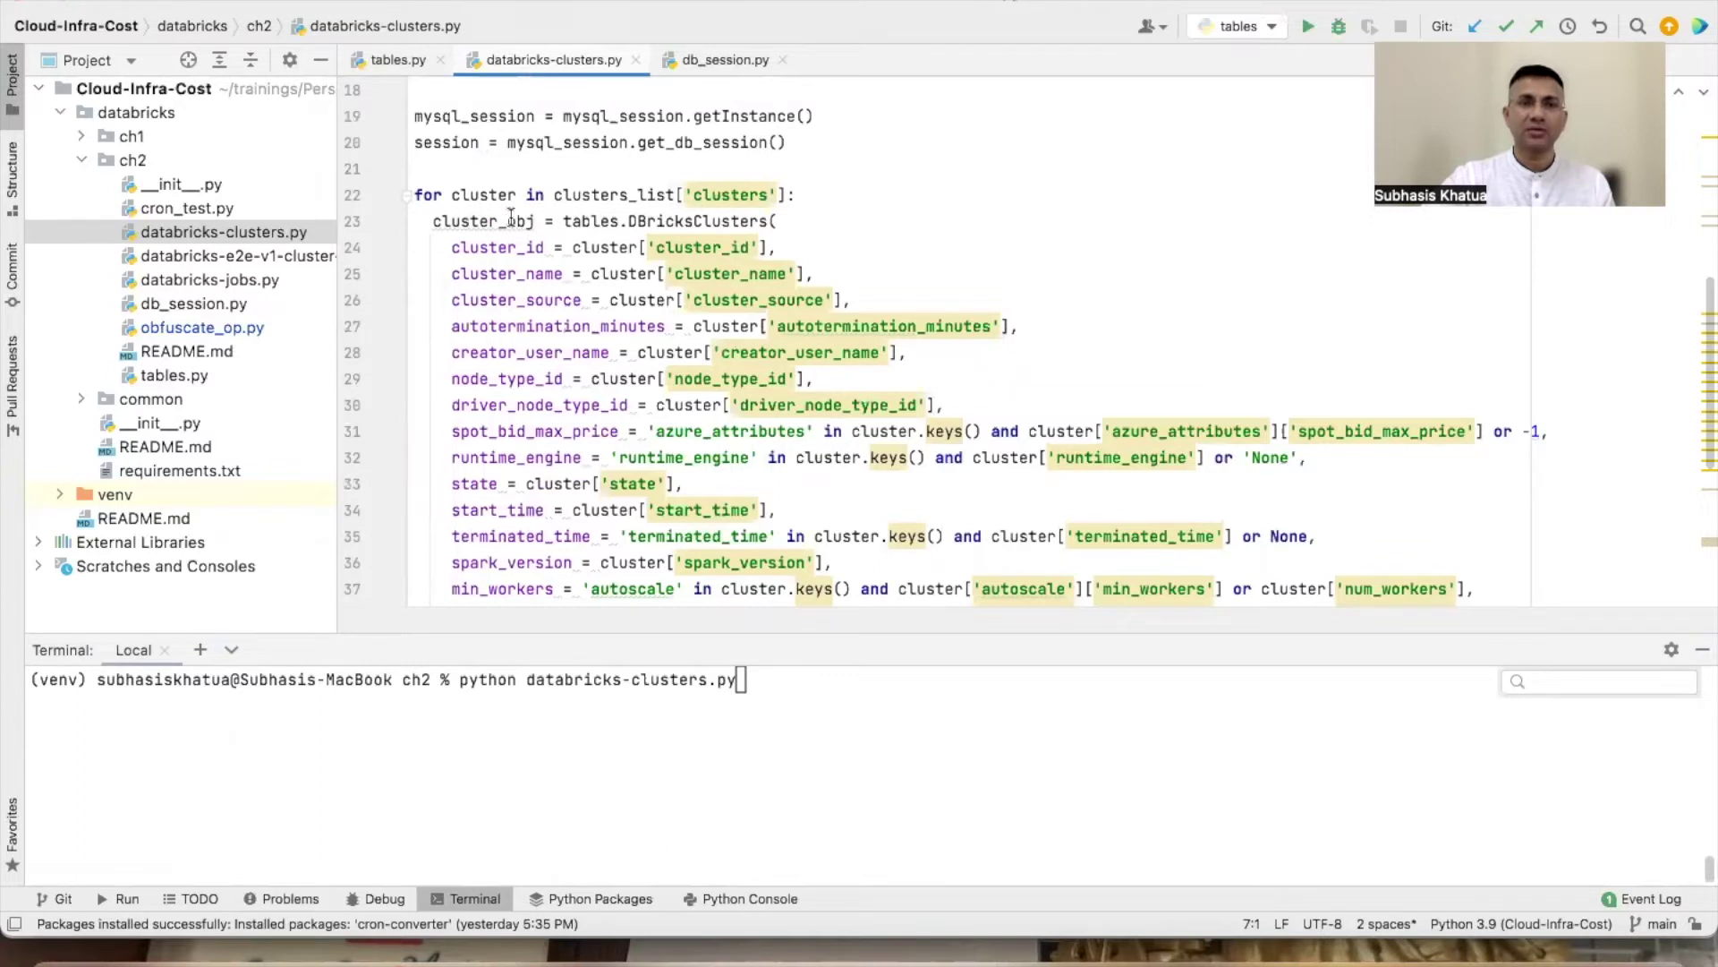
mouse_move(511, 220)
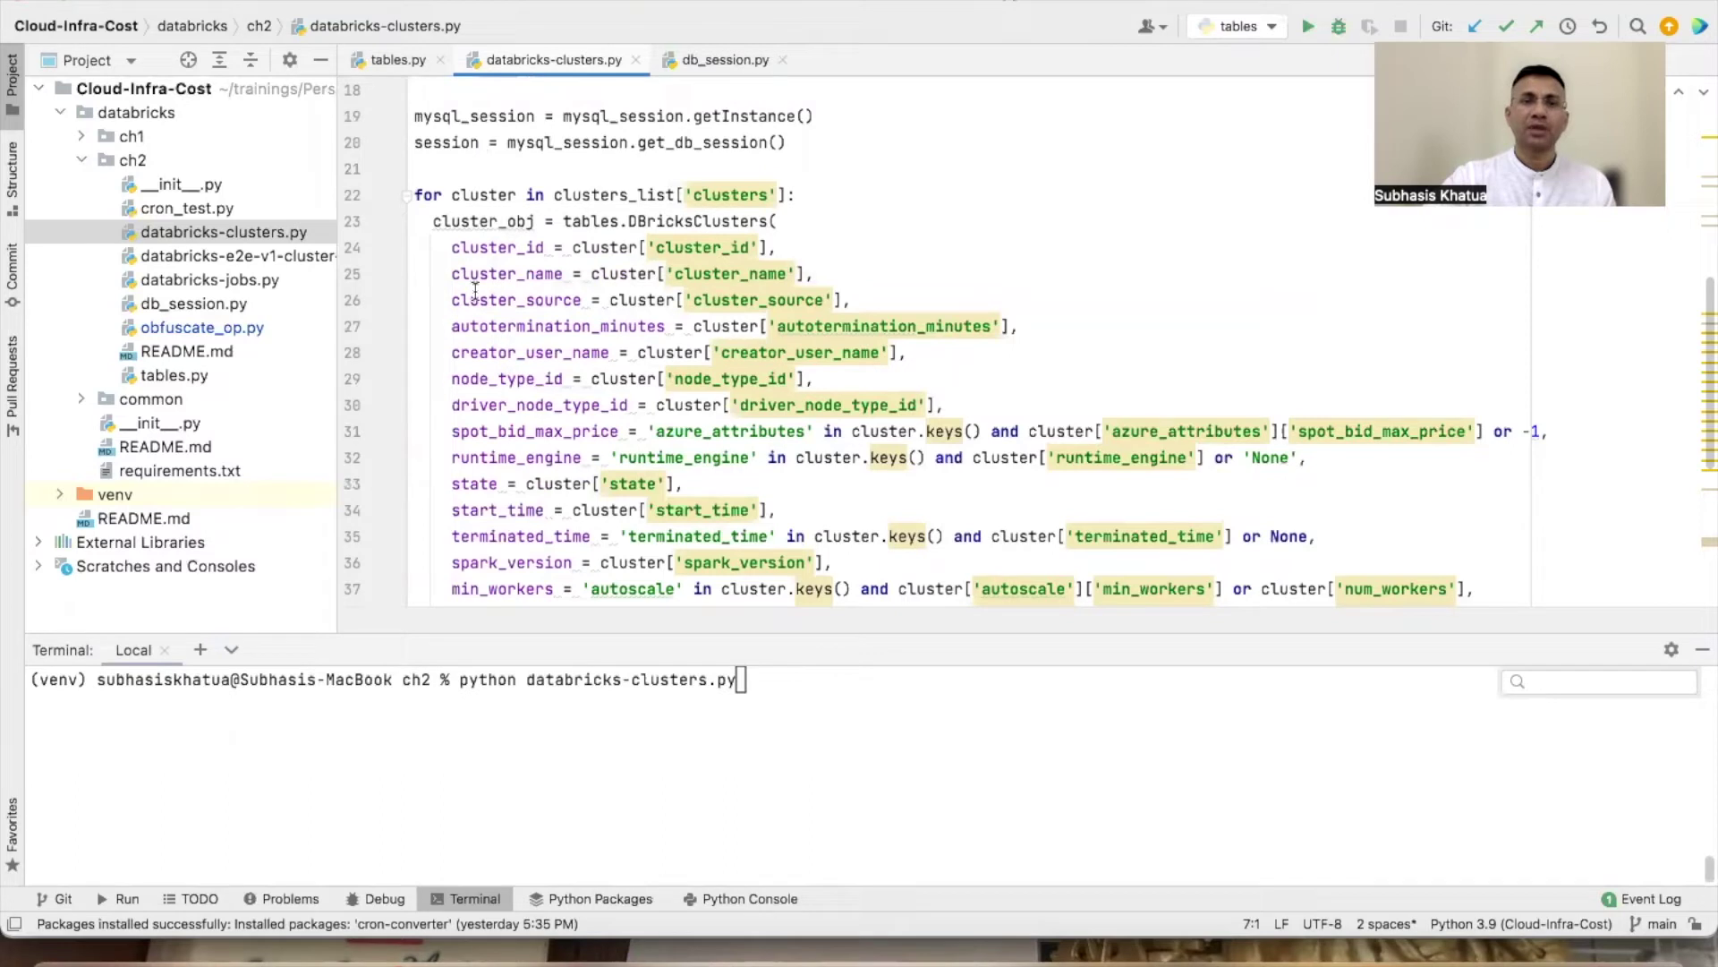
Step: Enlarge the code editor and review the DBricksClusters field mapping and the session.add and session.commit calls
drag(542, 638, 551, 706)
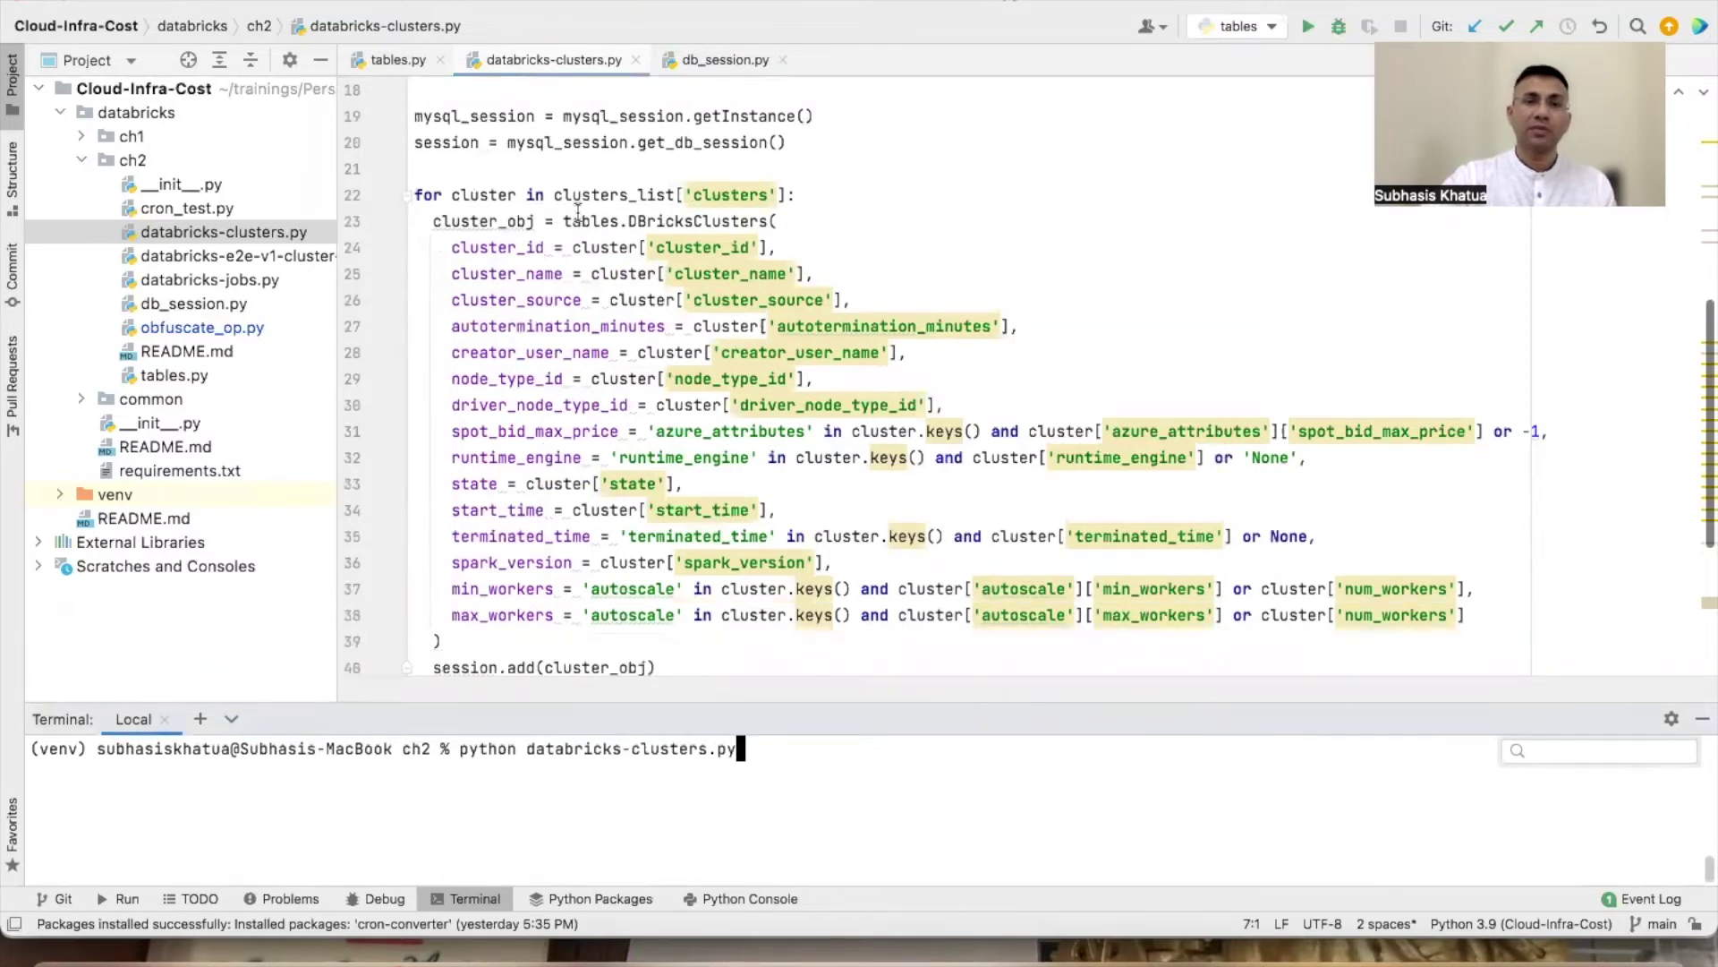
scroll(578, 215, down, 5)
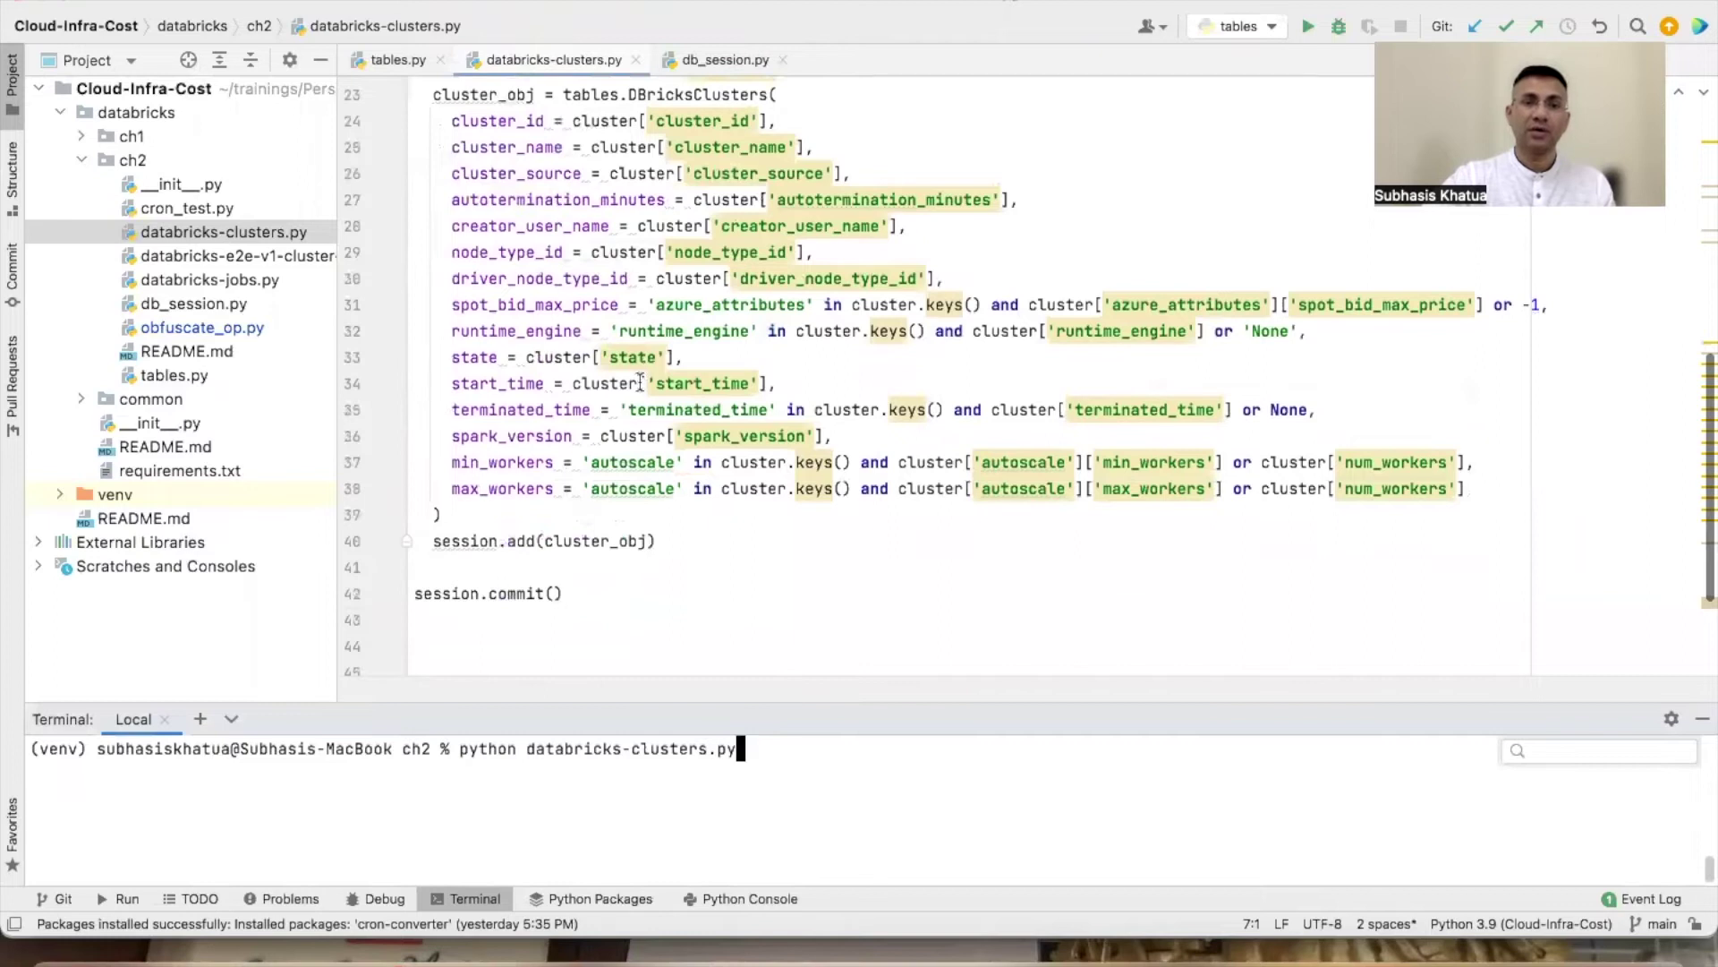
scroll(643, 374, down, 3)
double_click(446, 467)
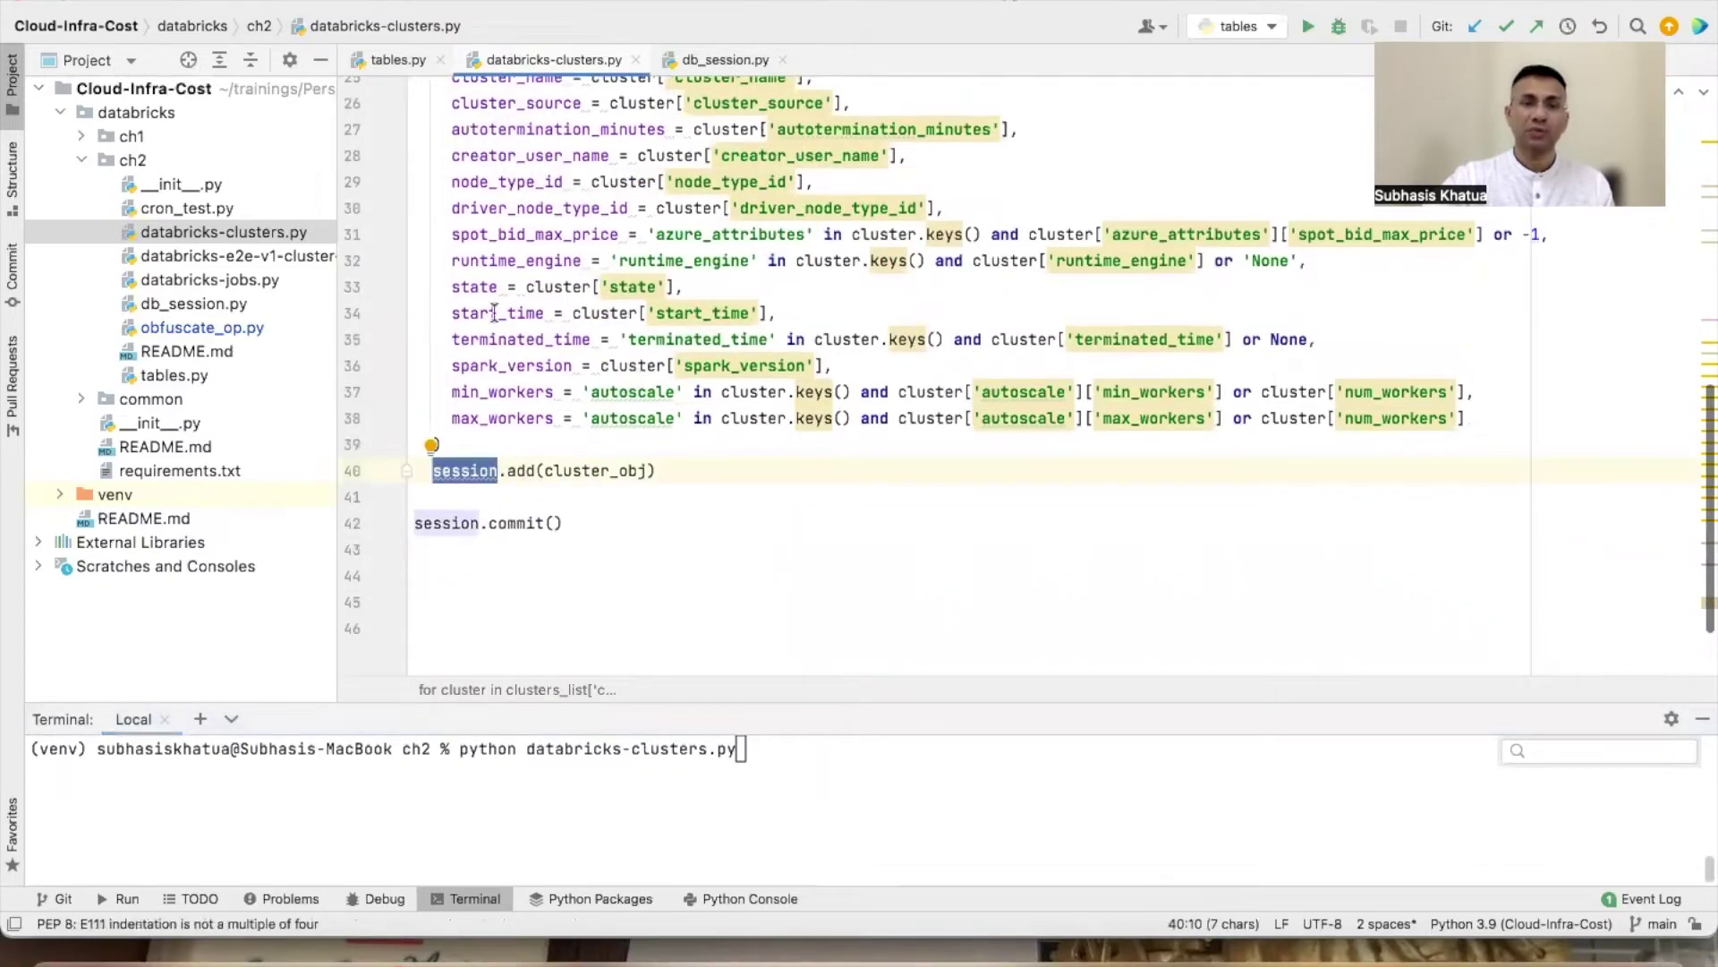
click(573, 523)
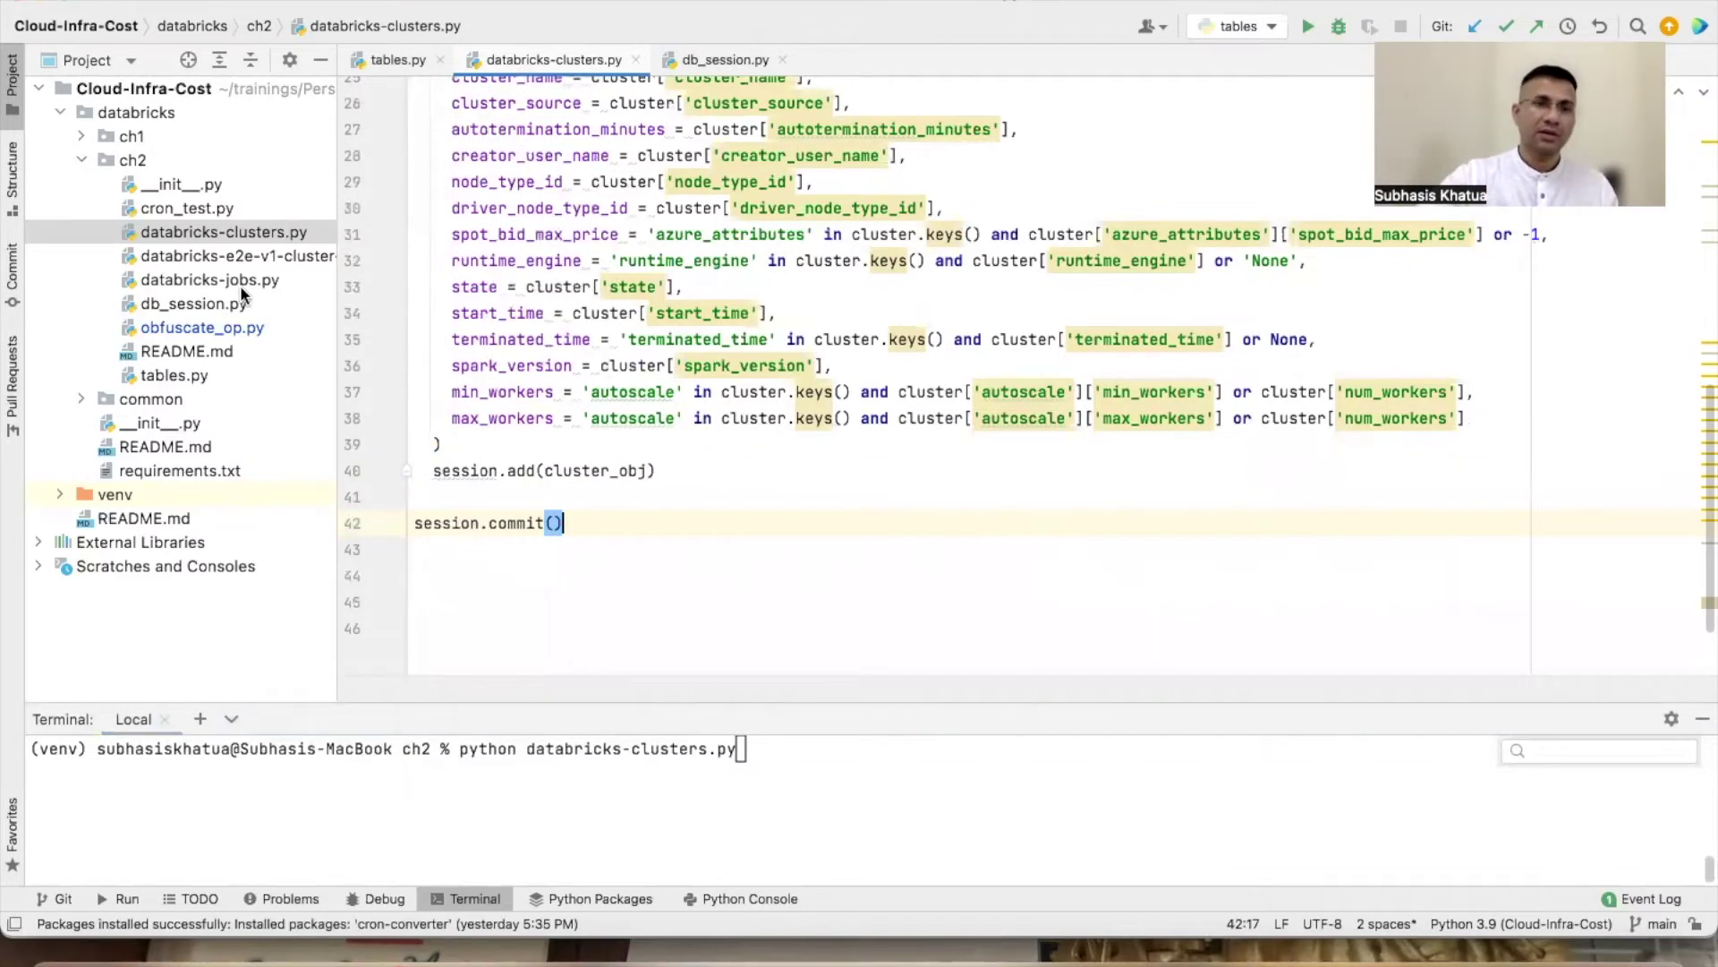
Step: Open databricks-jobs.py and review the parse_cron function and the loop that stores DBricksJobs records
double_click(228, 278)
scroll(658, 279, down, 5)
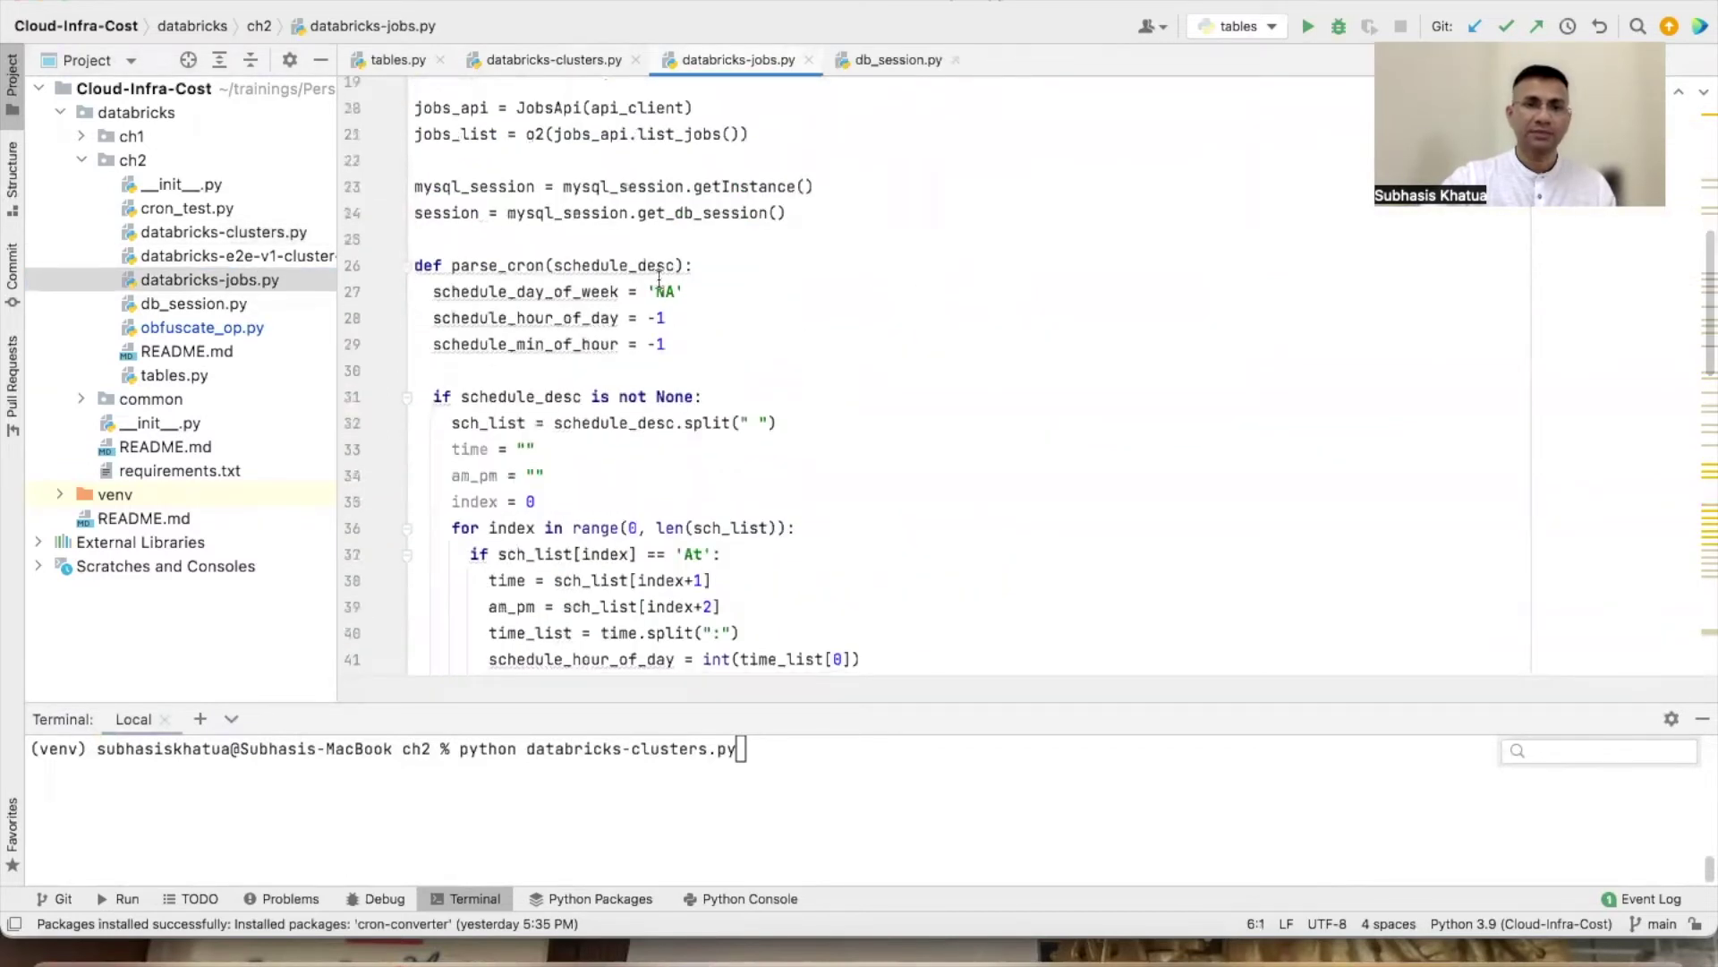
scroll(659, 278, down, 1)
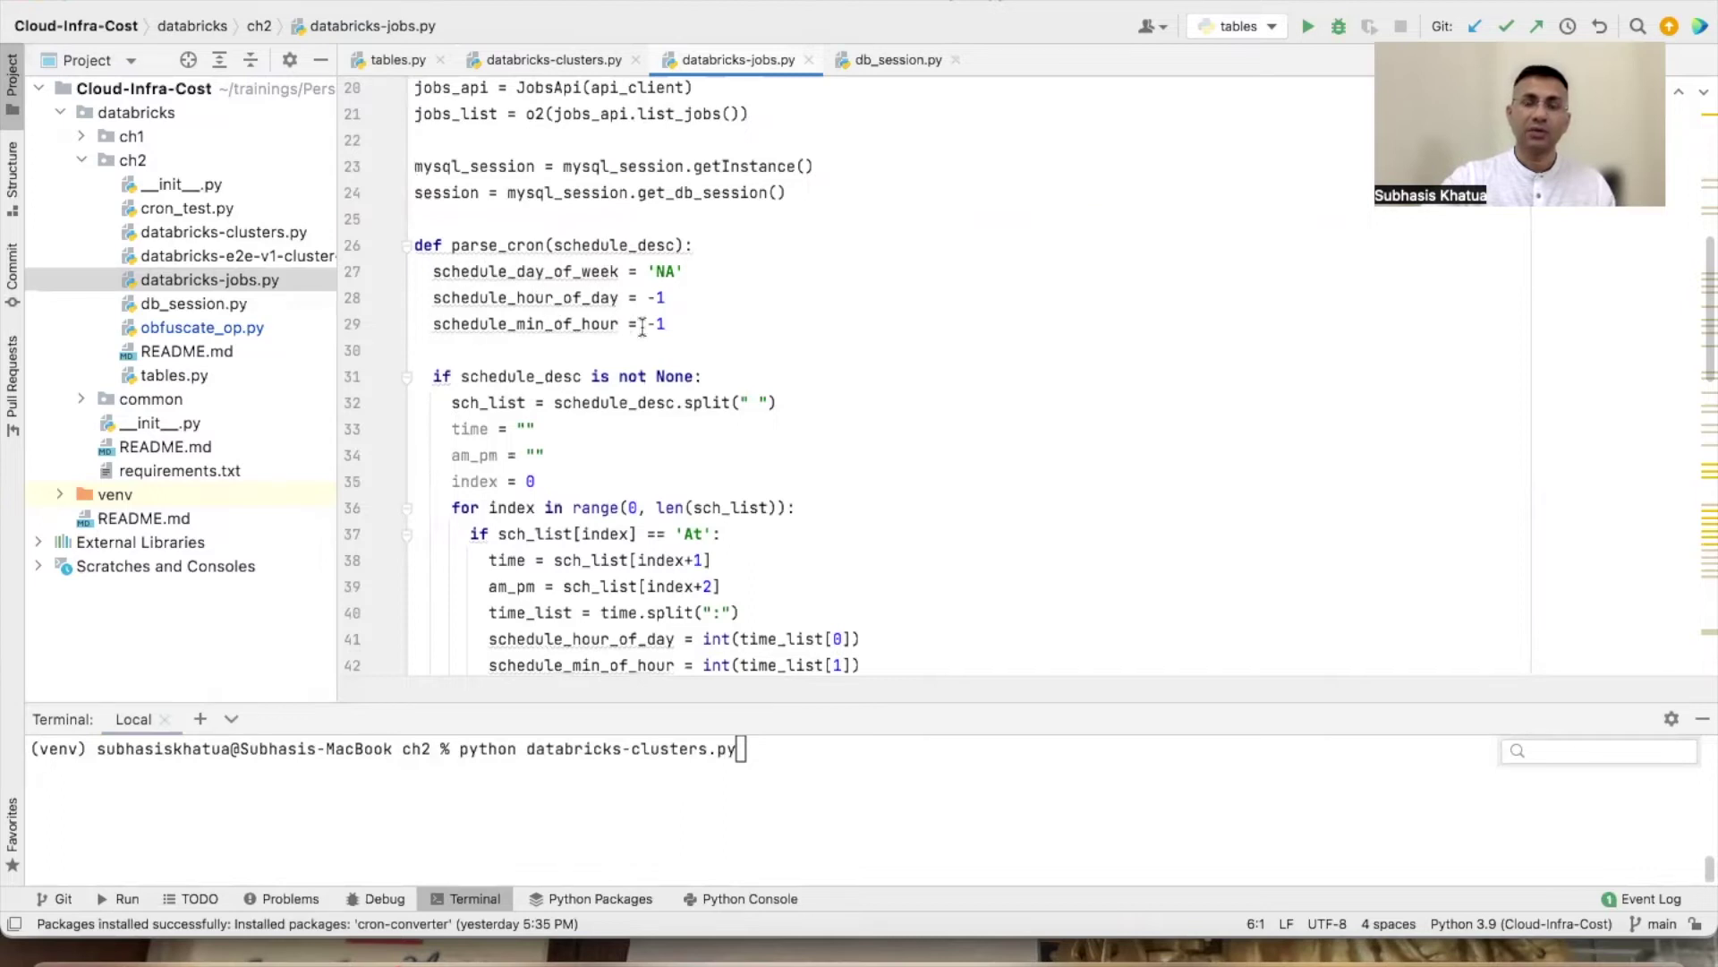
scroll(636, 327, down, 4)
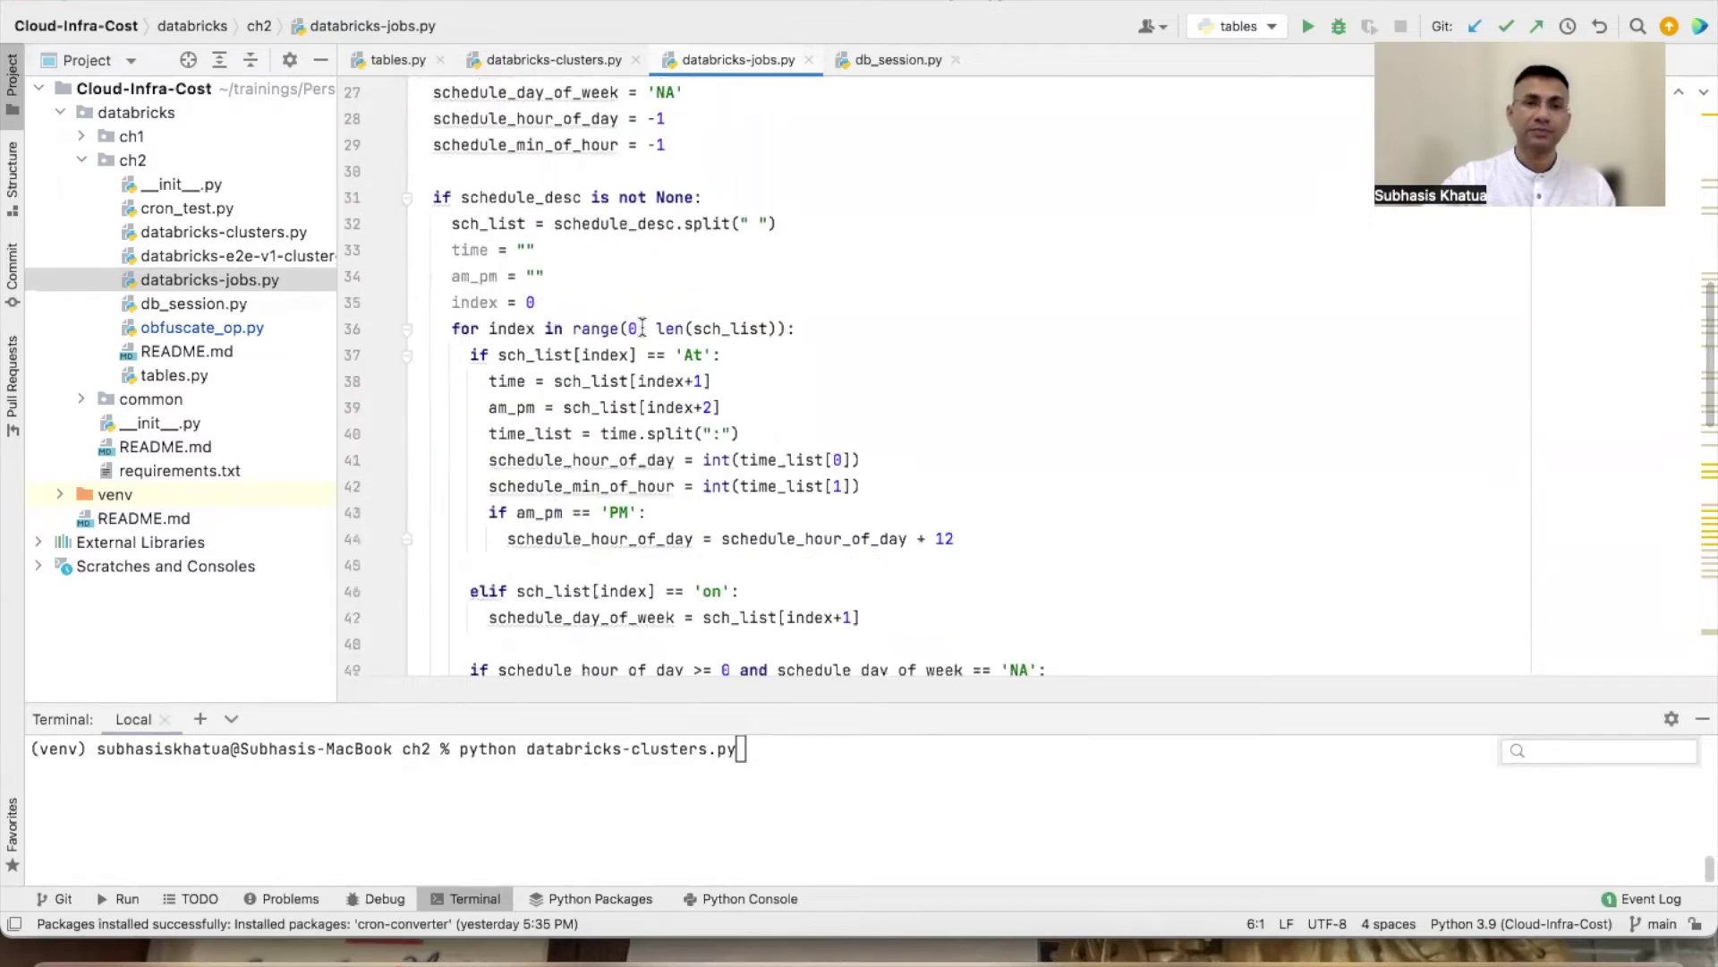
scroll(642, 327, down, 10)
scroll(642, 327, down, 3)
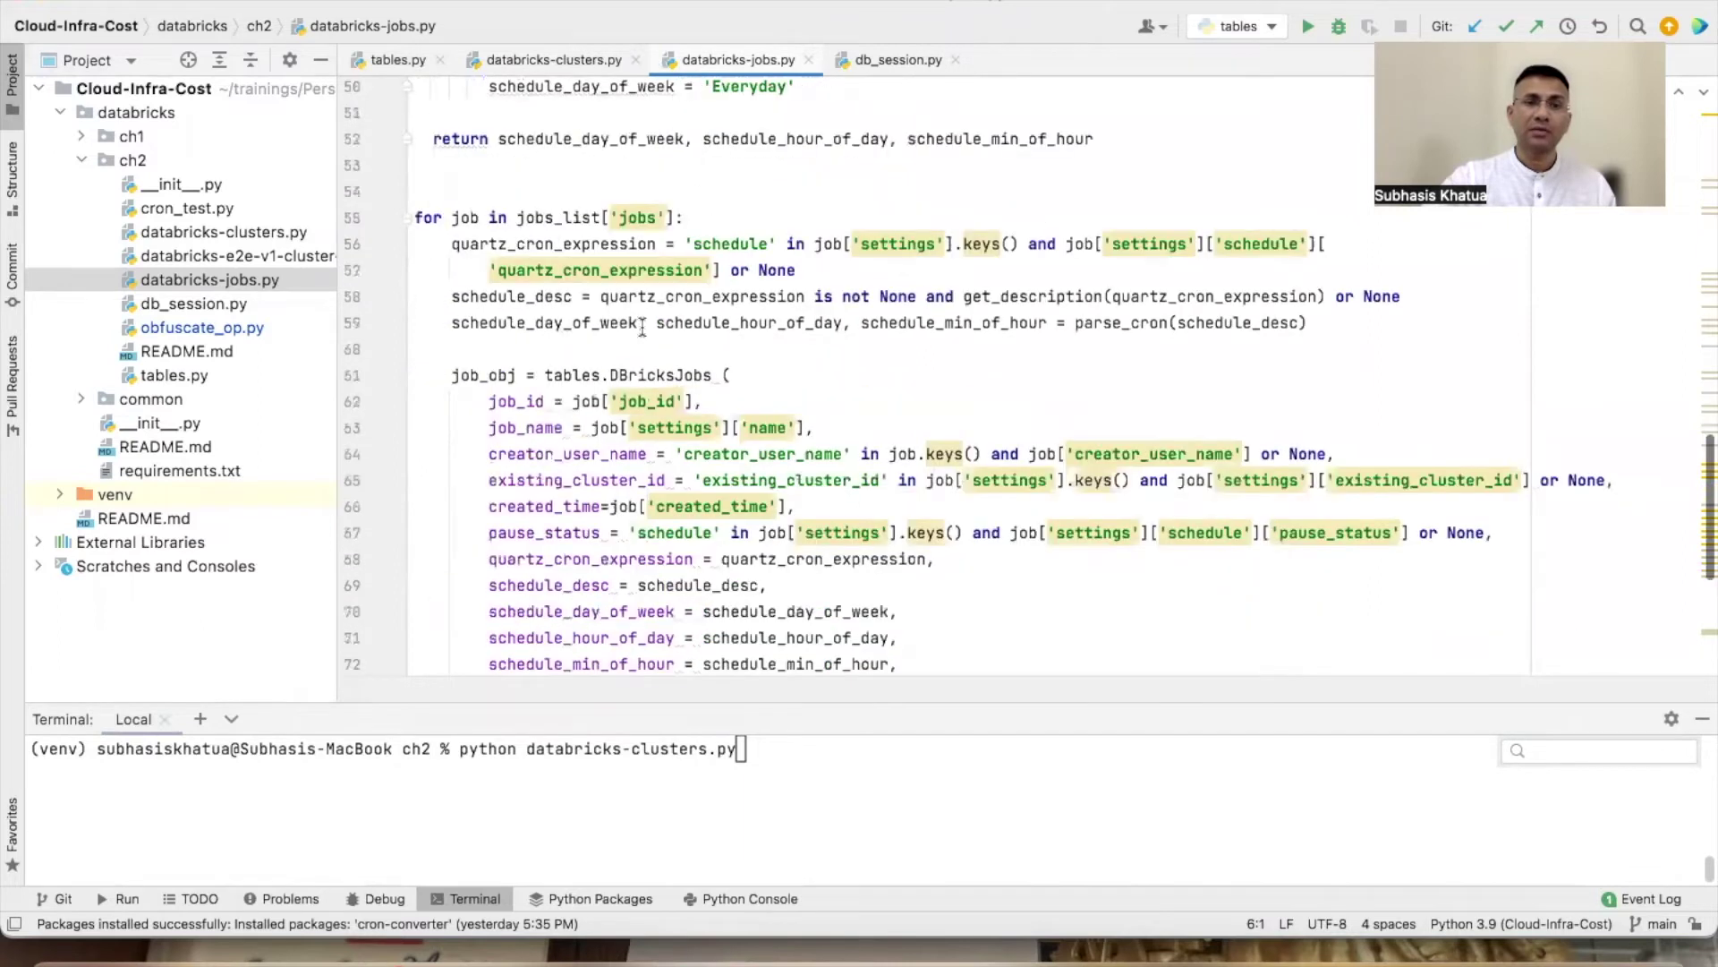
scroll(643, 326, down, 3)
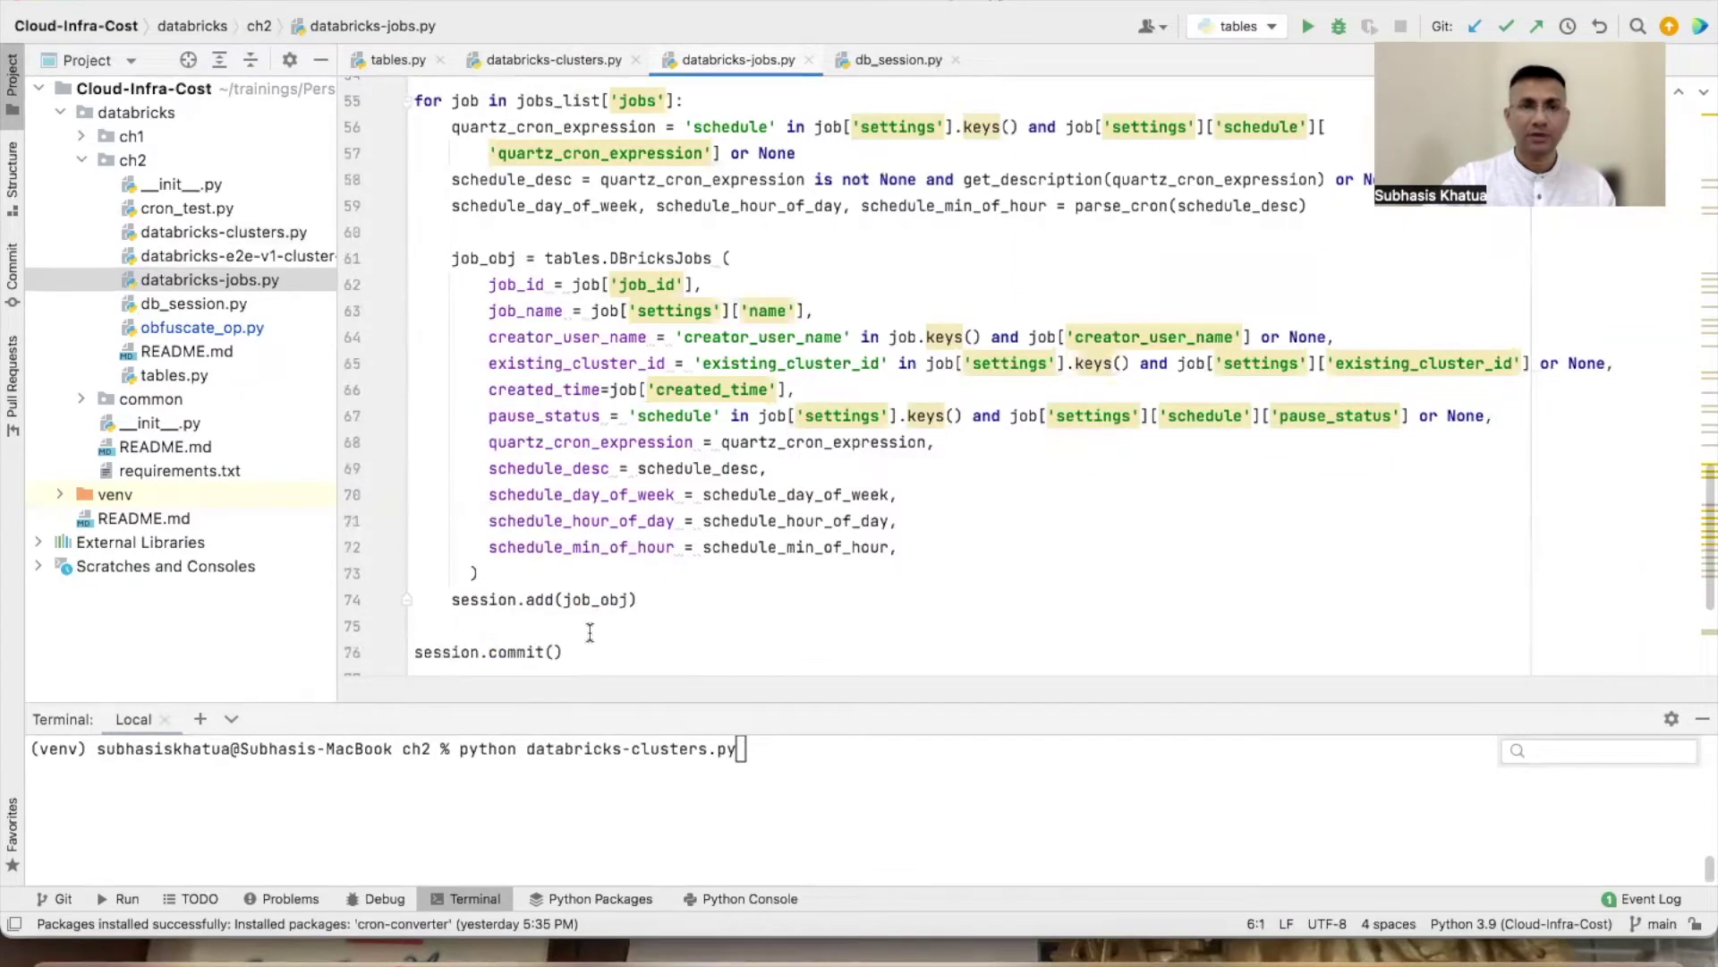
scroll(649, 372, up, 3)
scroll(649, 373, up, 15)
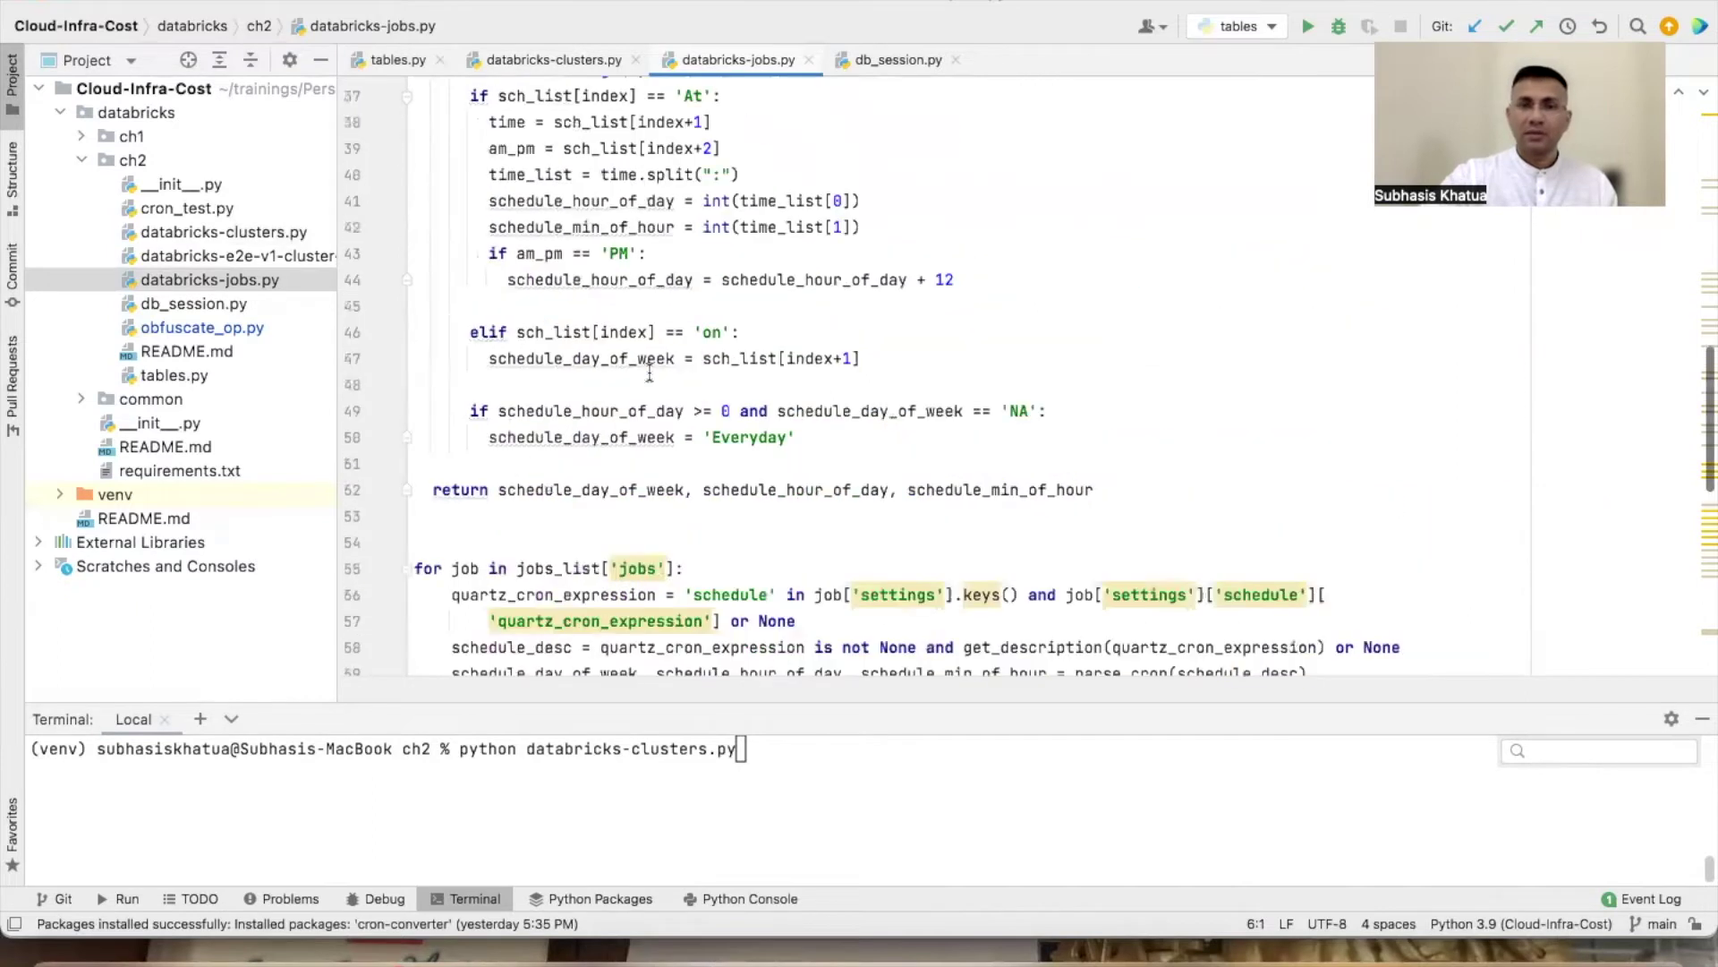
Step: Open databricks-e2e-v1-cluster-jobs.py and review its get_jobs function
double_click(234, 255)
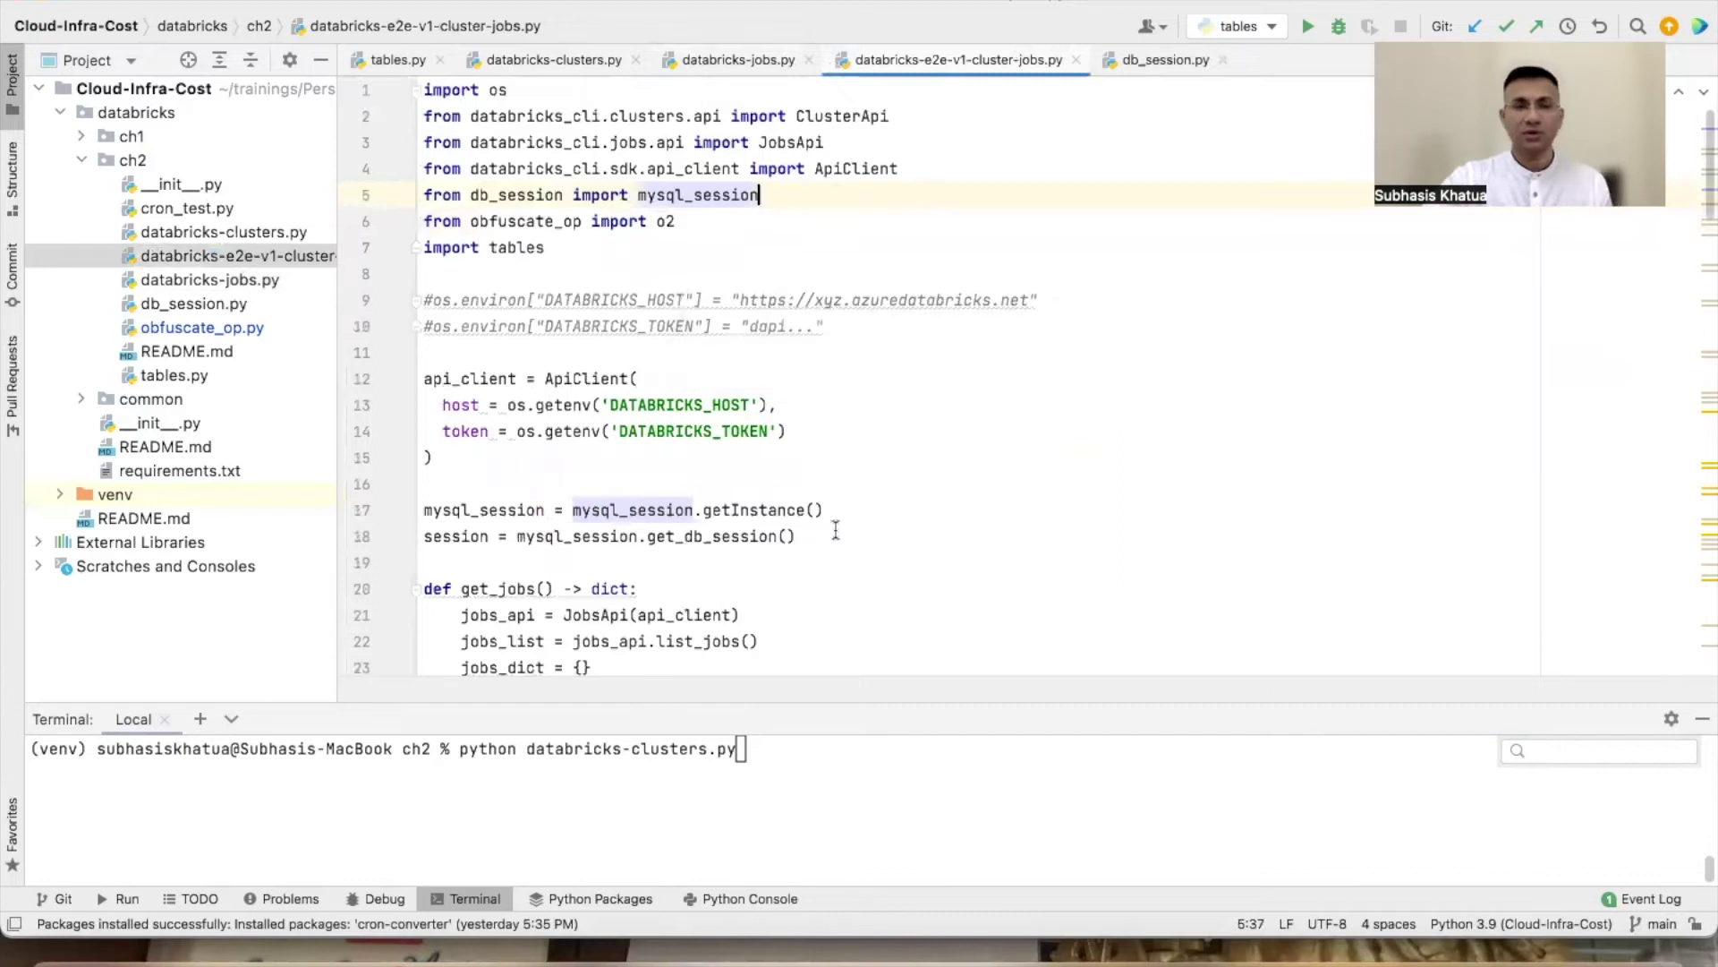
scroll(835, 531, down, 8)
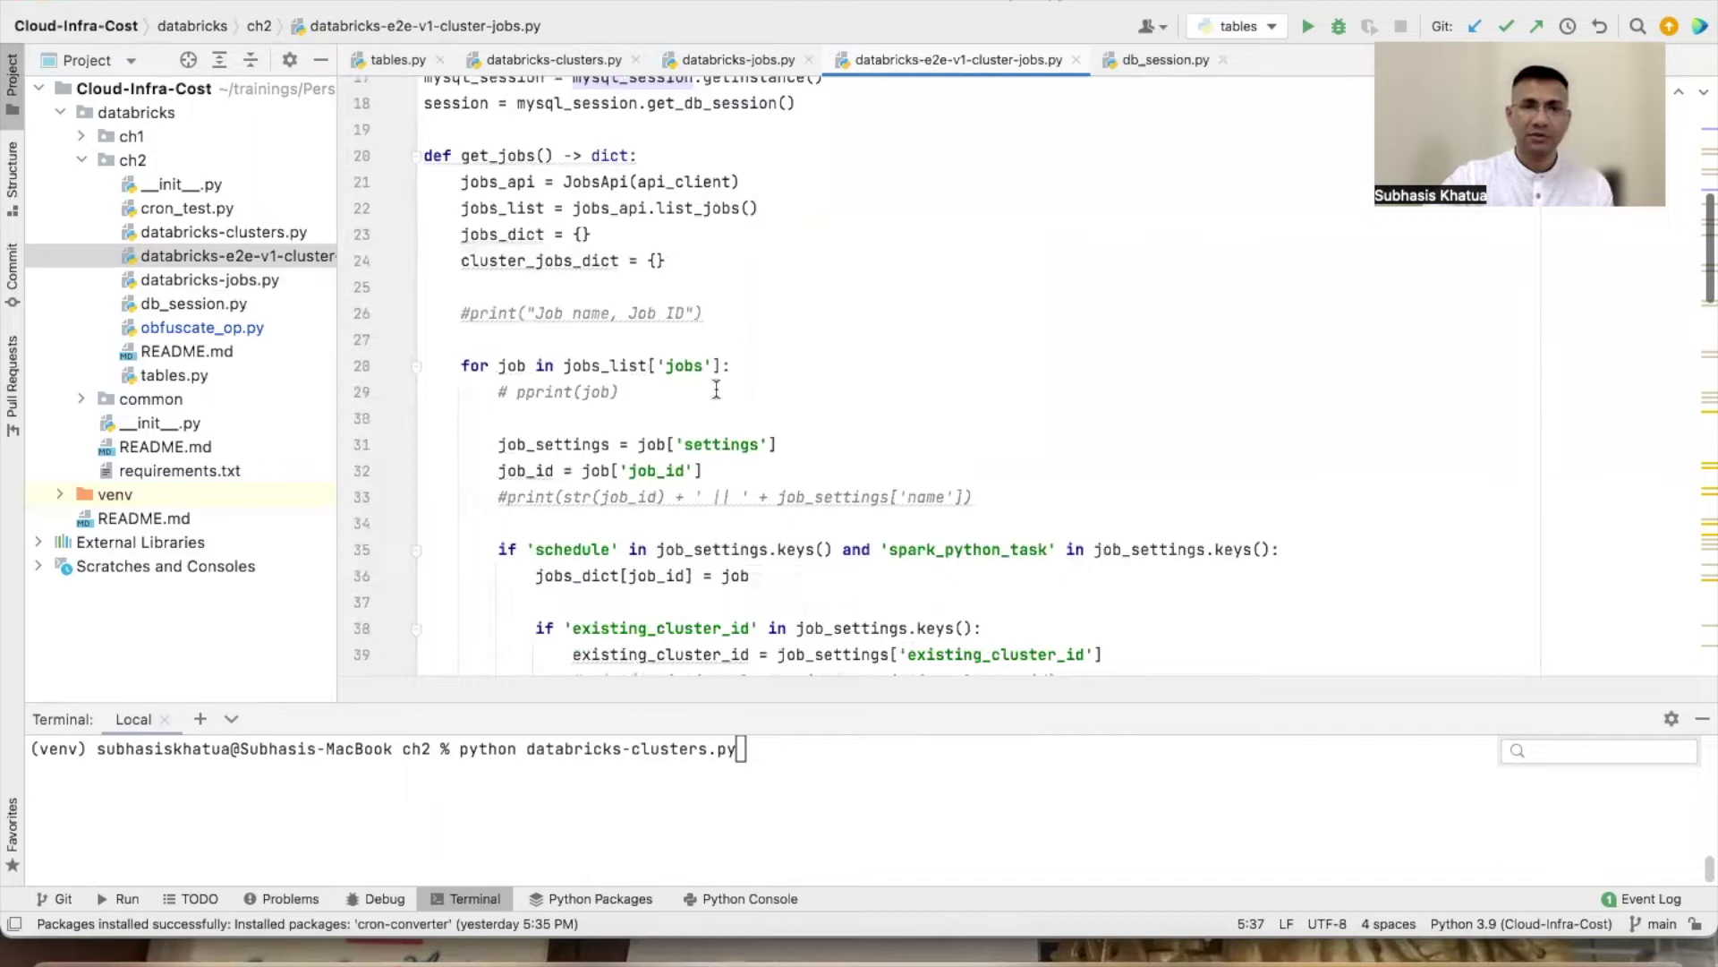
scroll(680, 349, down, 1)
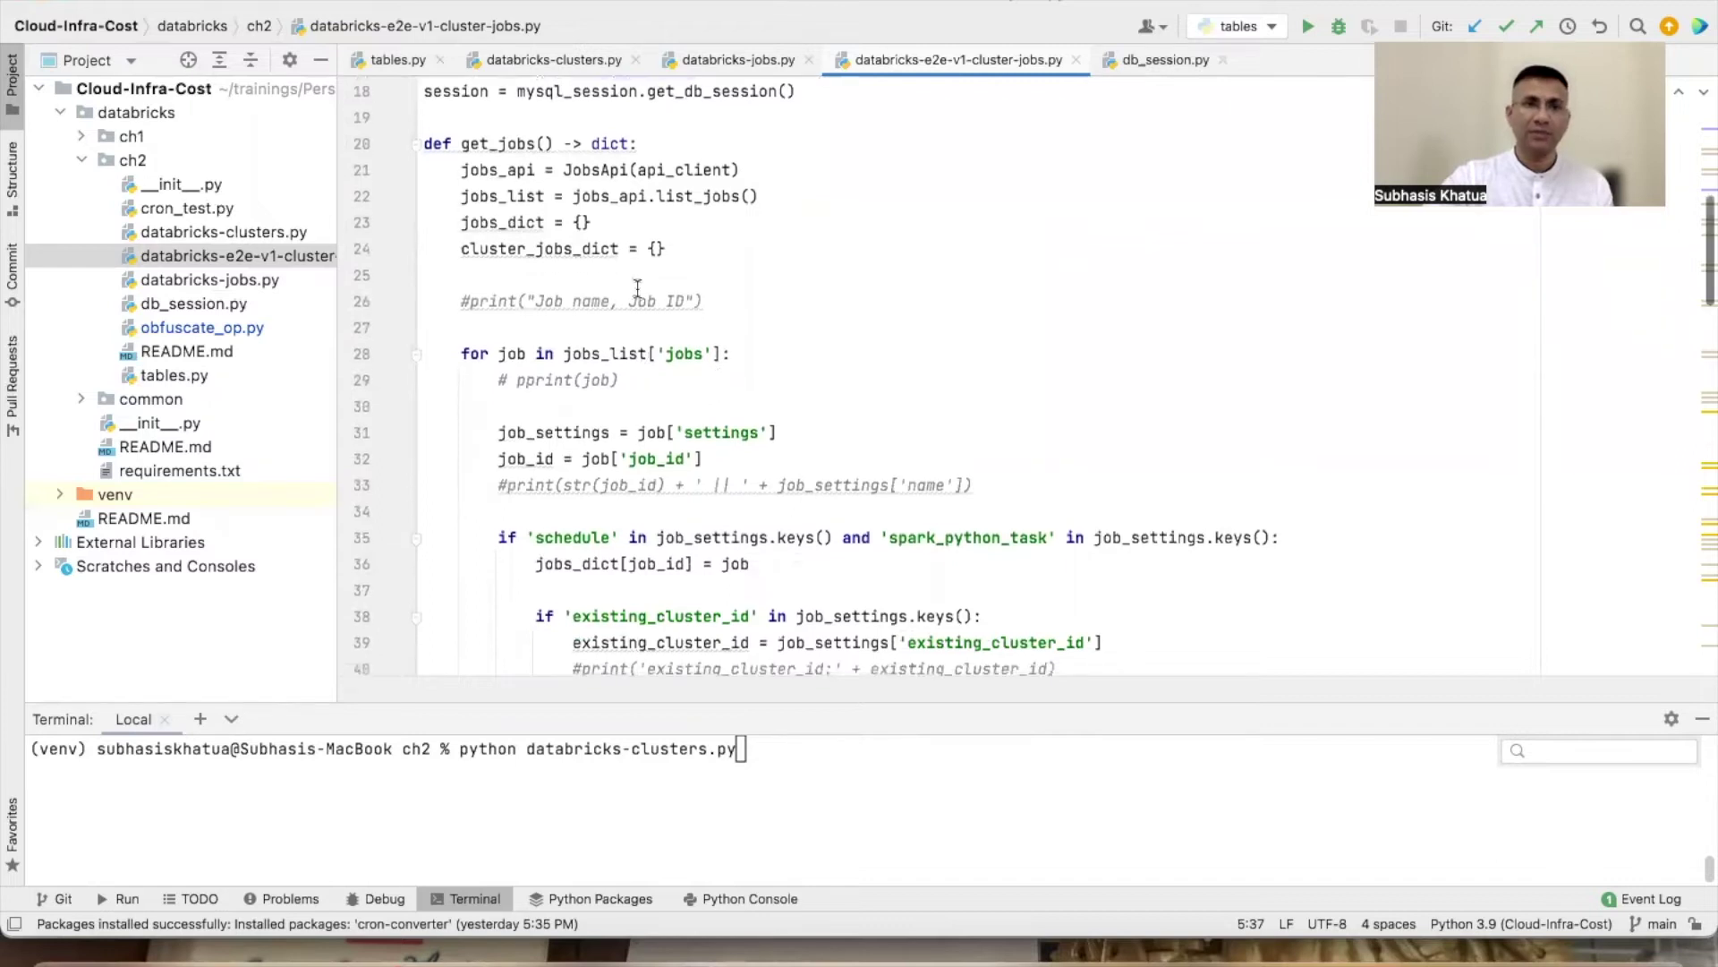
double_click(507, 144)
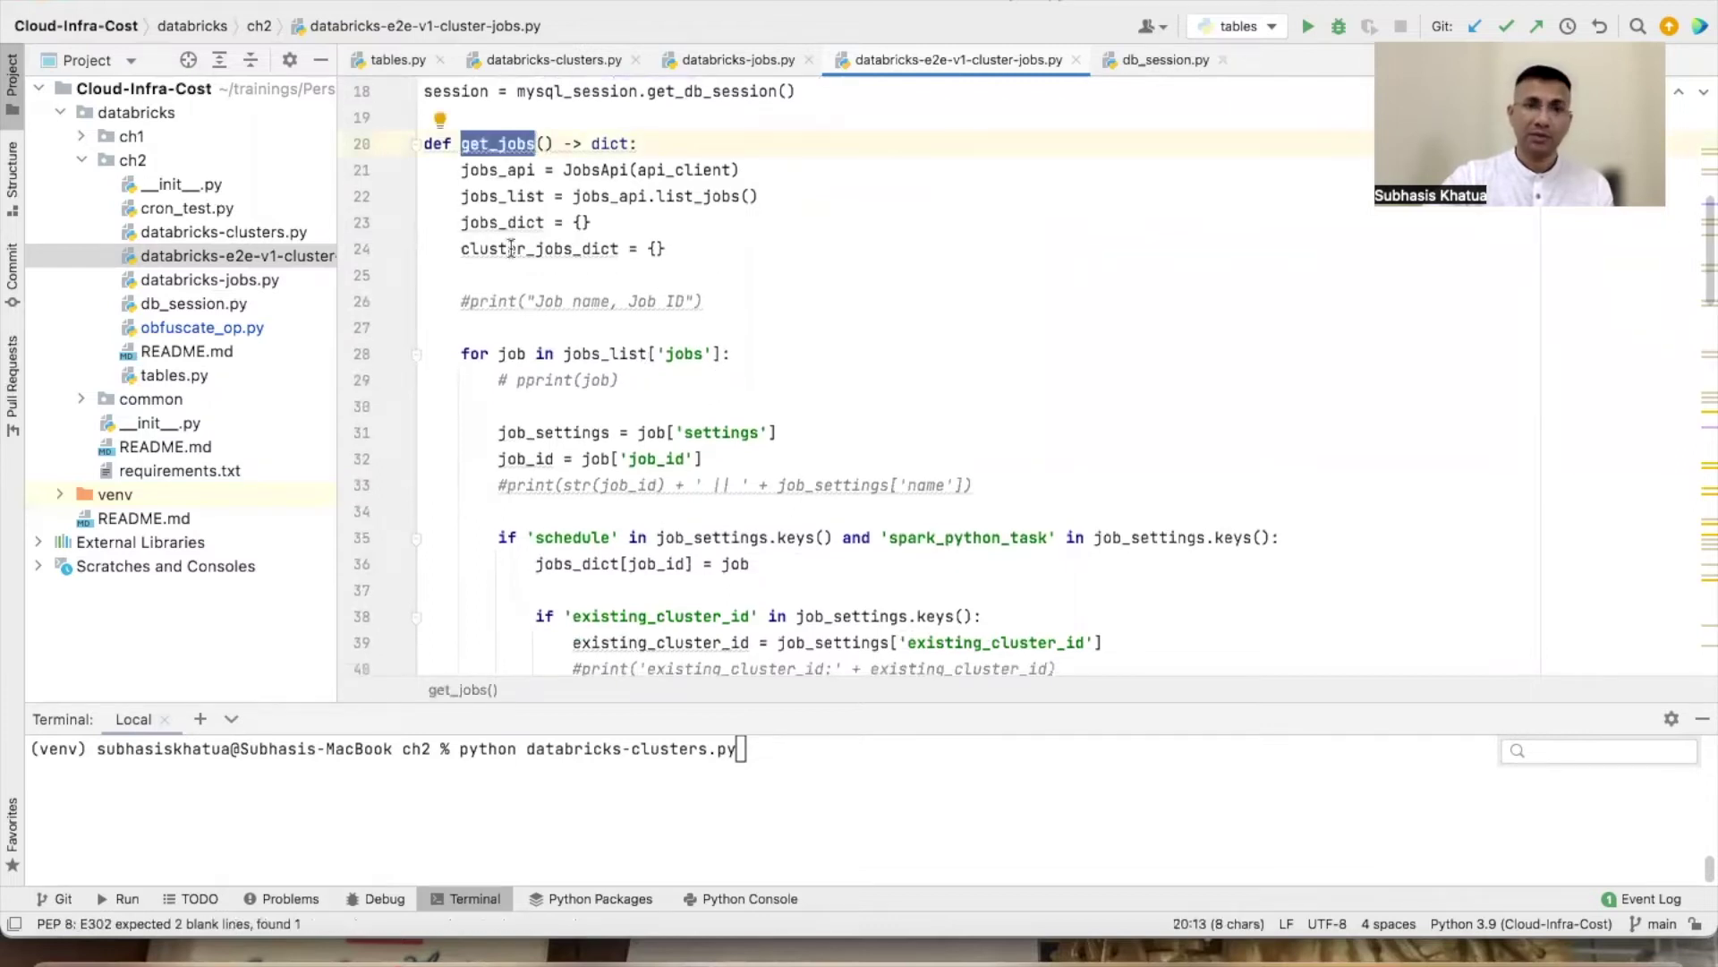
scroll(683, 279, down, 15)
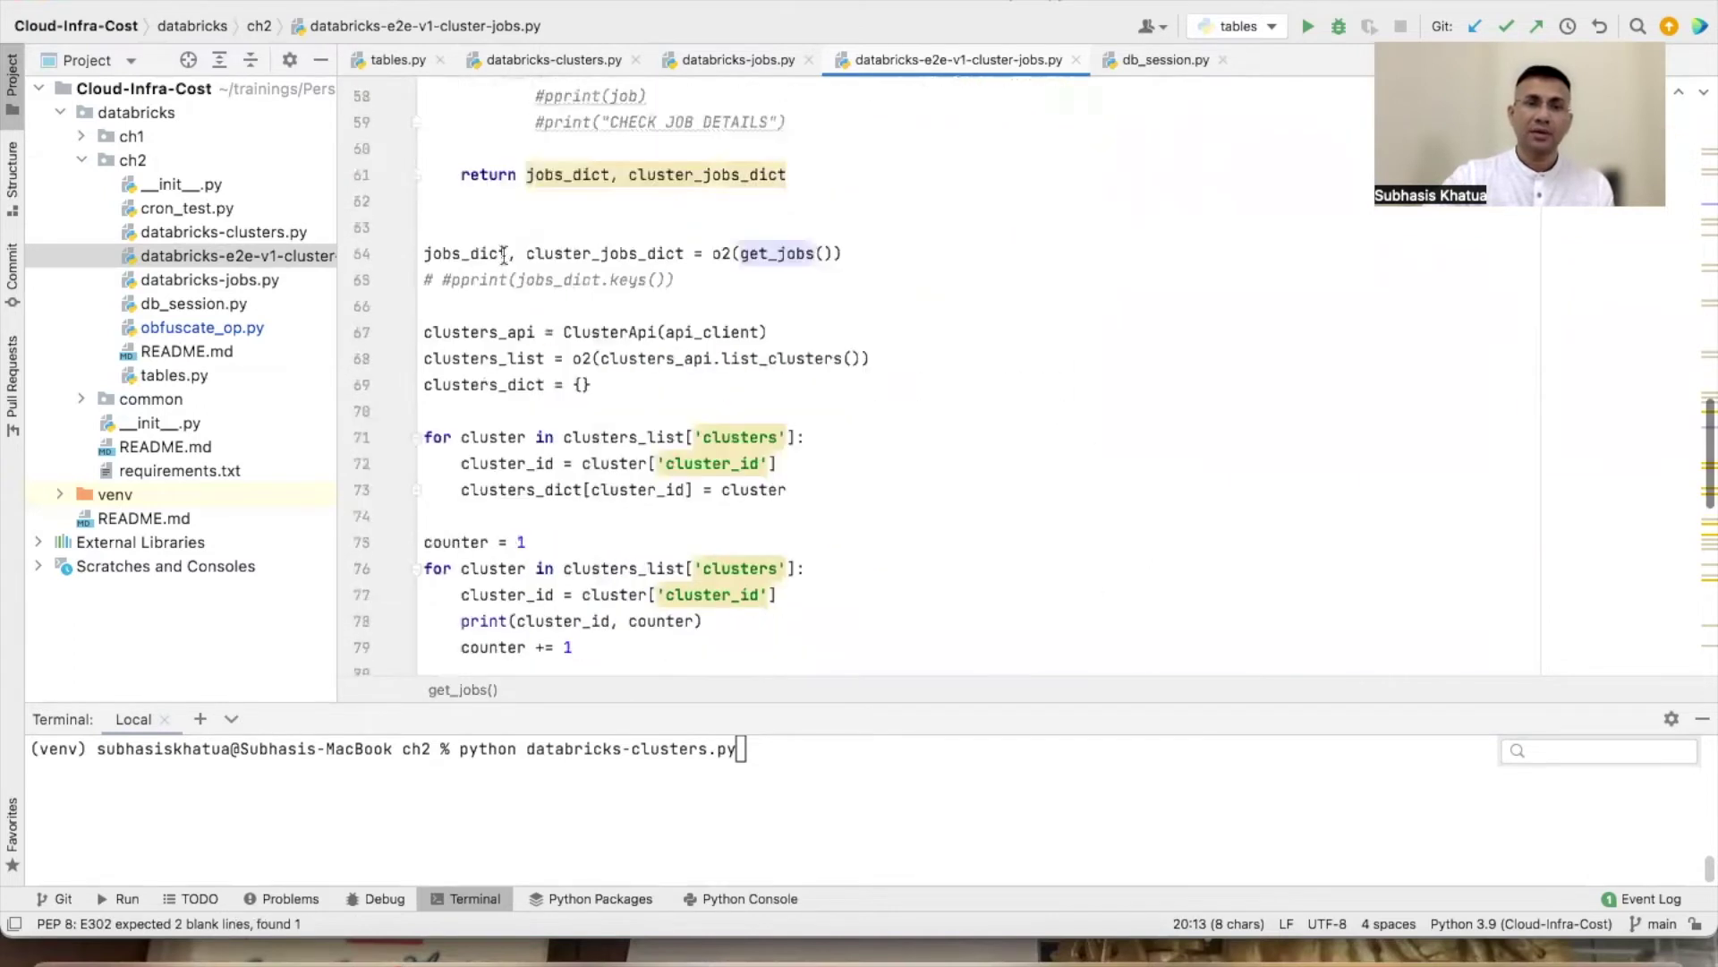
Step: Examine the cluster loops that build DBricksClusterJobs records from JobId tags or existing cluster IDs and commit them
click(451, 433)
scroll(482, 312, down, 3)
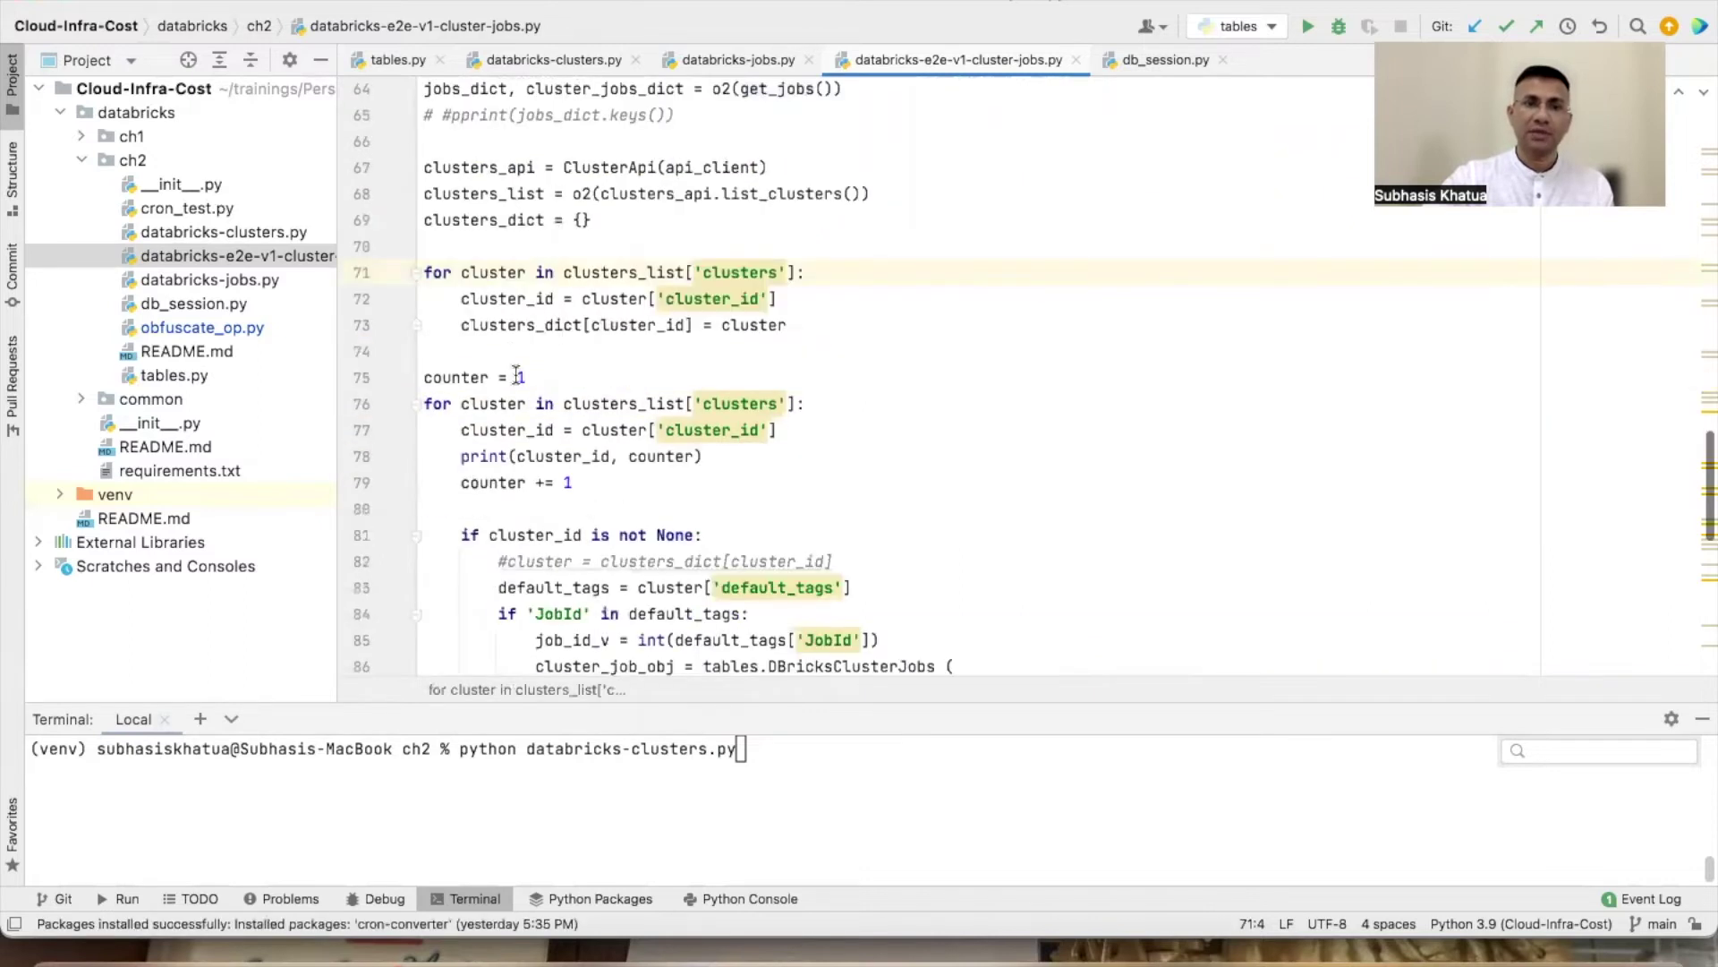
scroll(518, 340, down, 4)
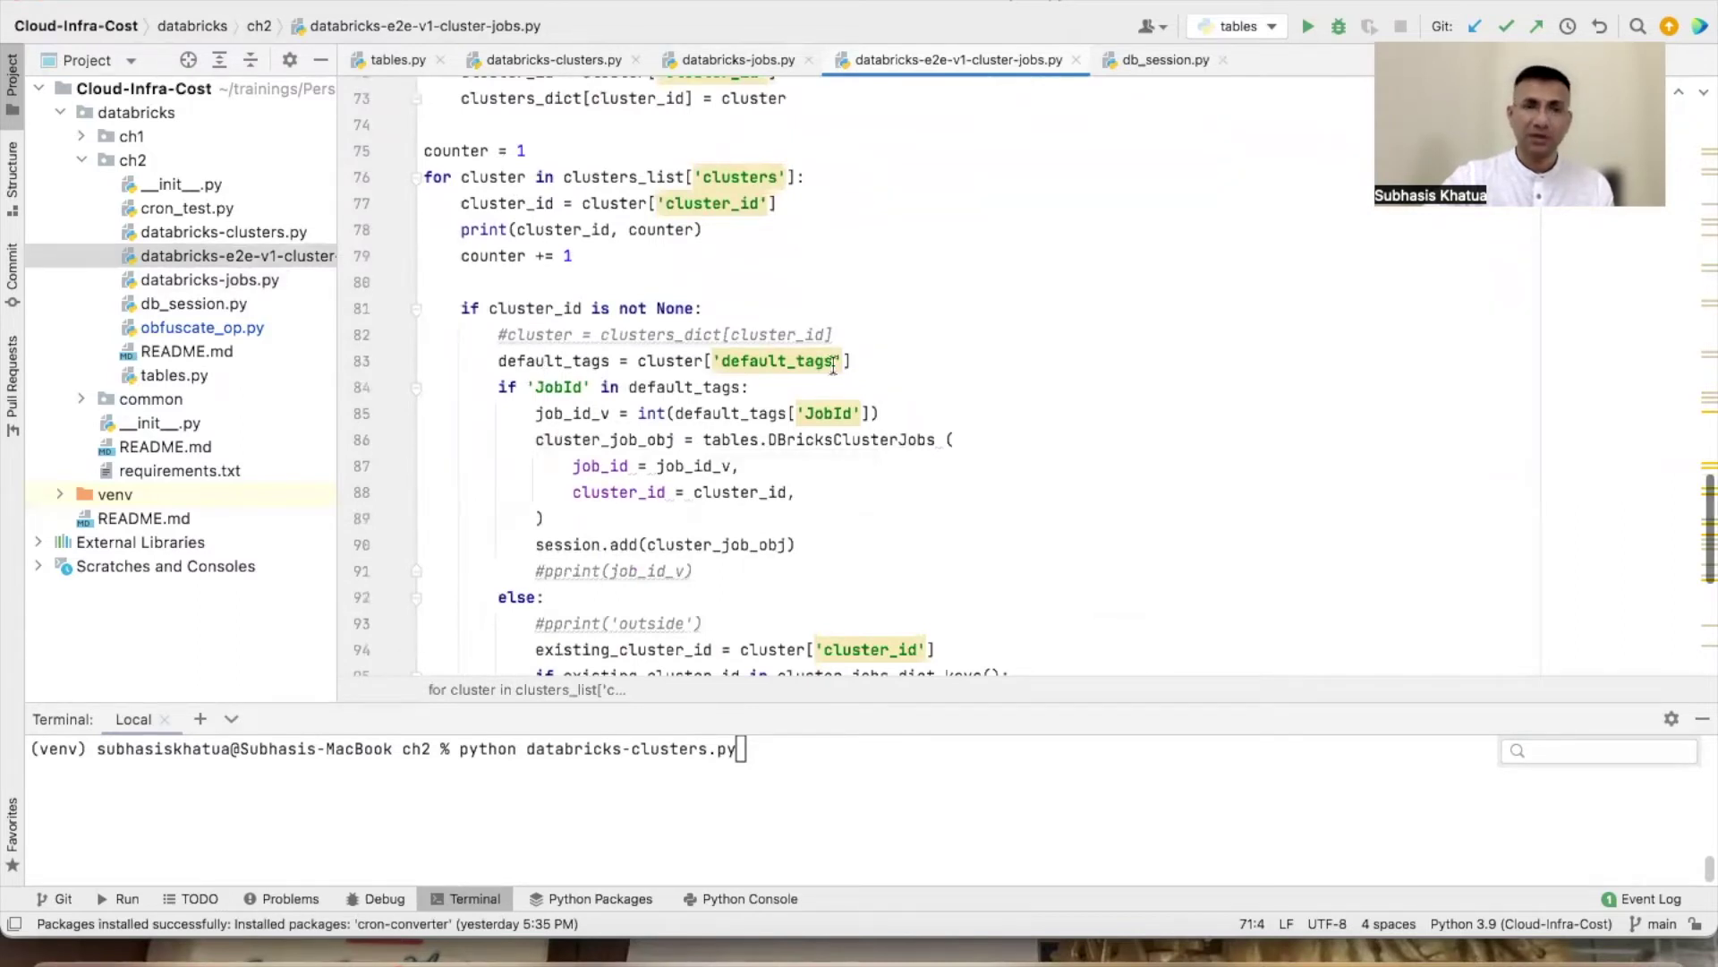
scroll(833, 365, down, 7)
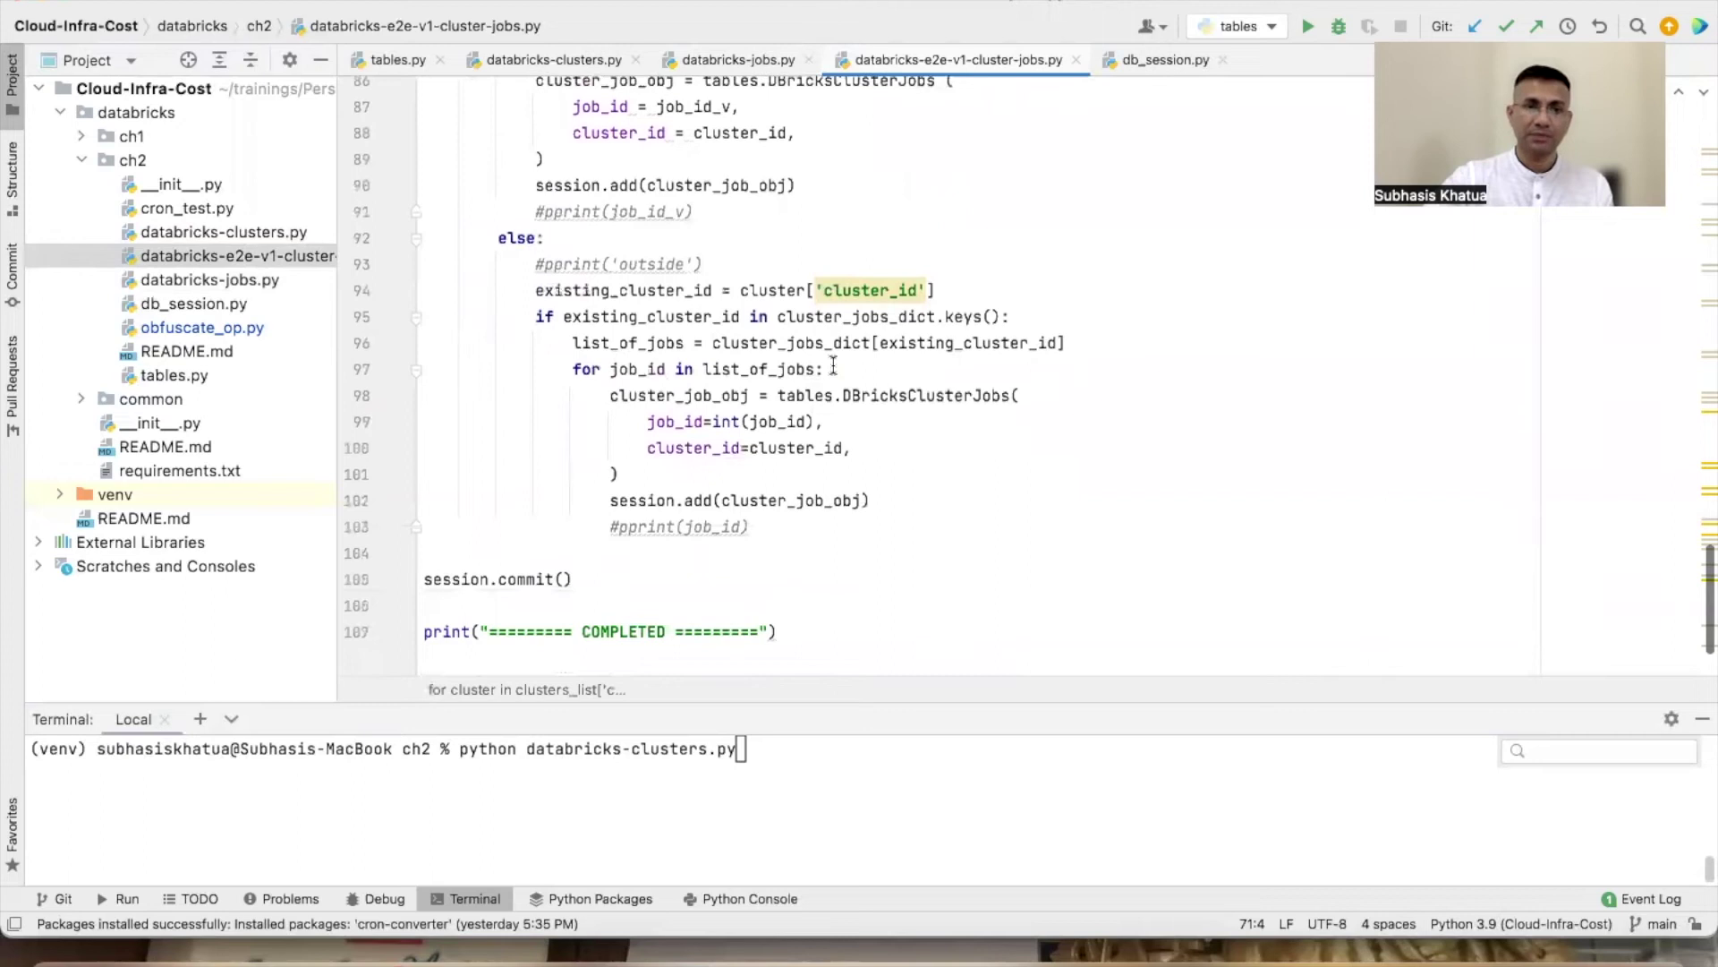
scroll(834, 365, down, 2)
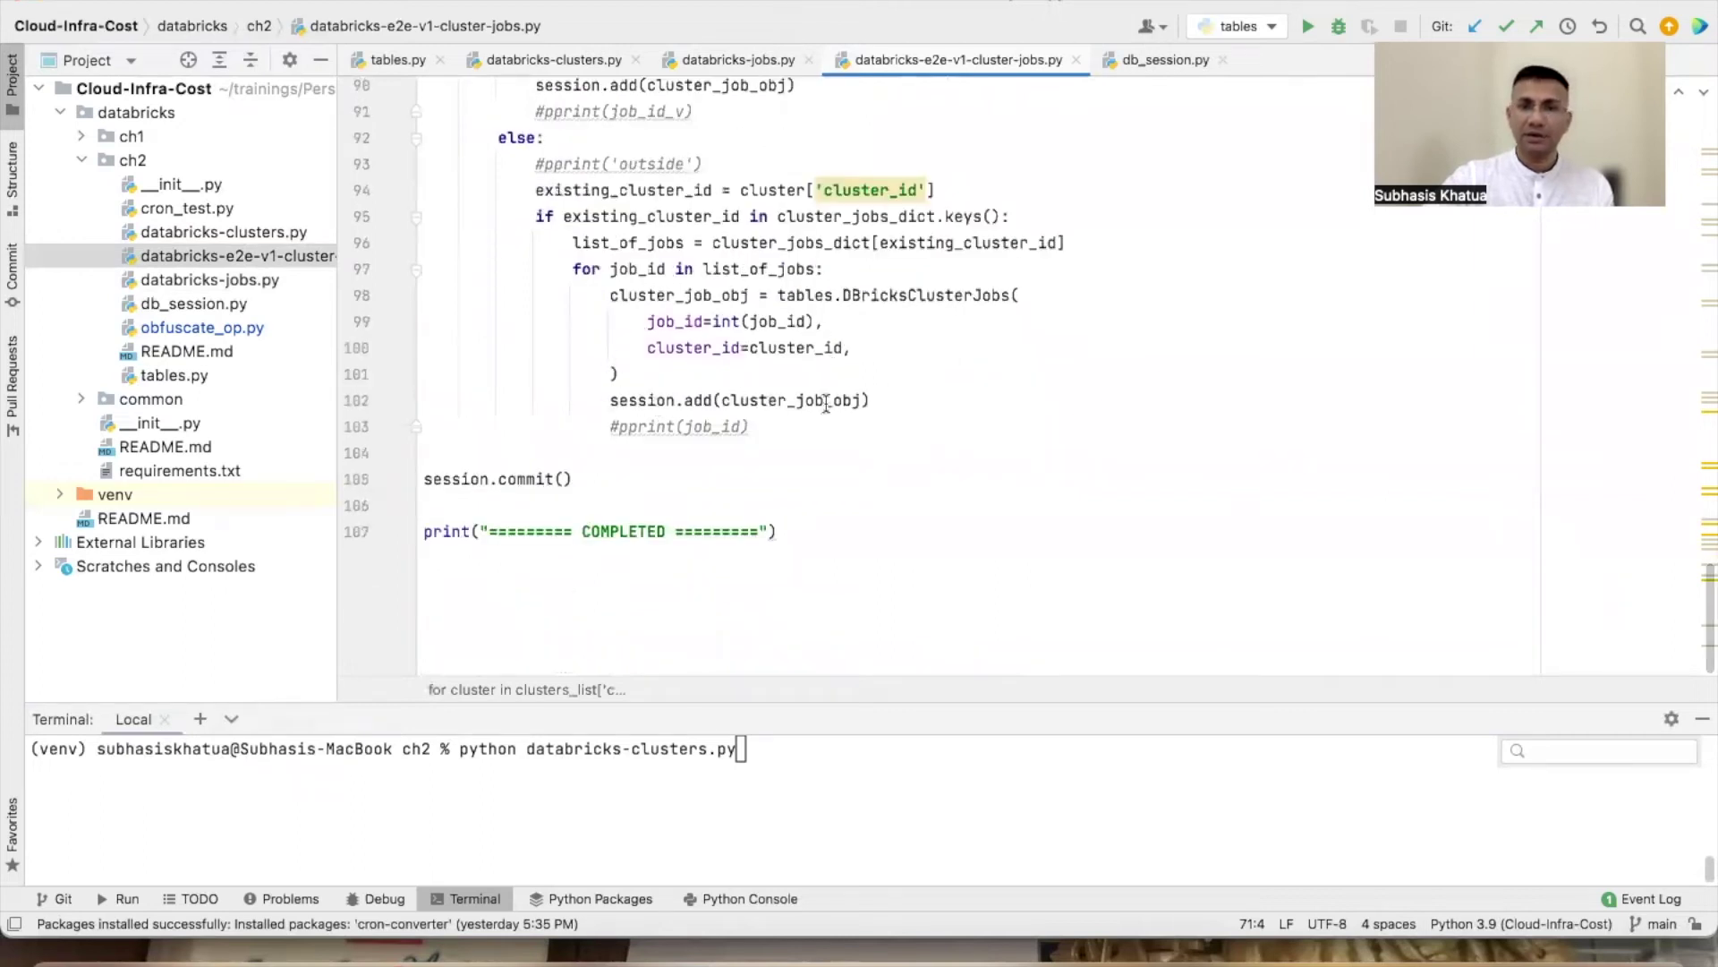
mouse_move(846, 404)
scroll(846, 405, up, 5)
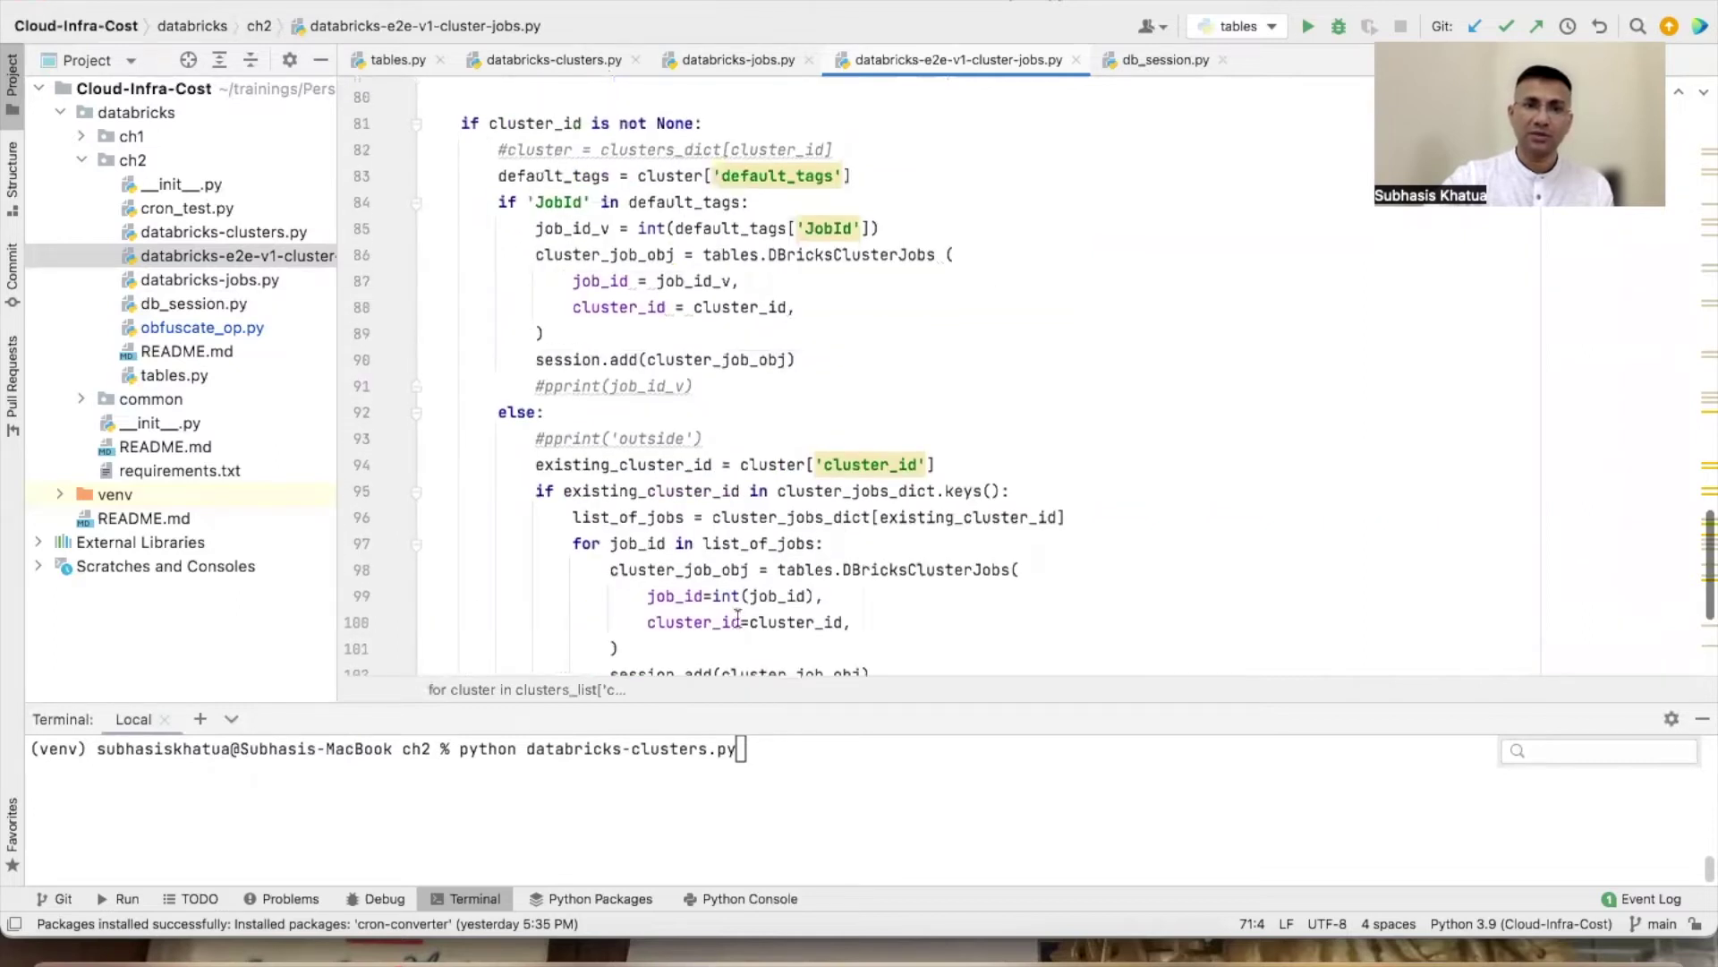
scroll(720, 529, down, 3)
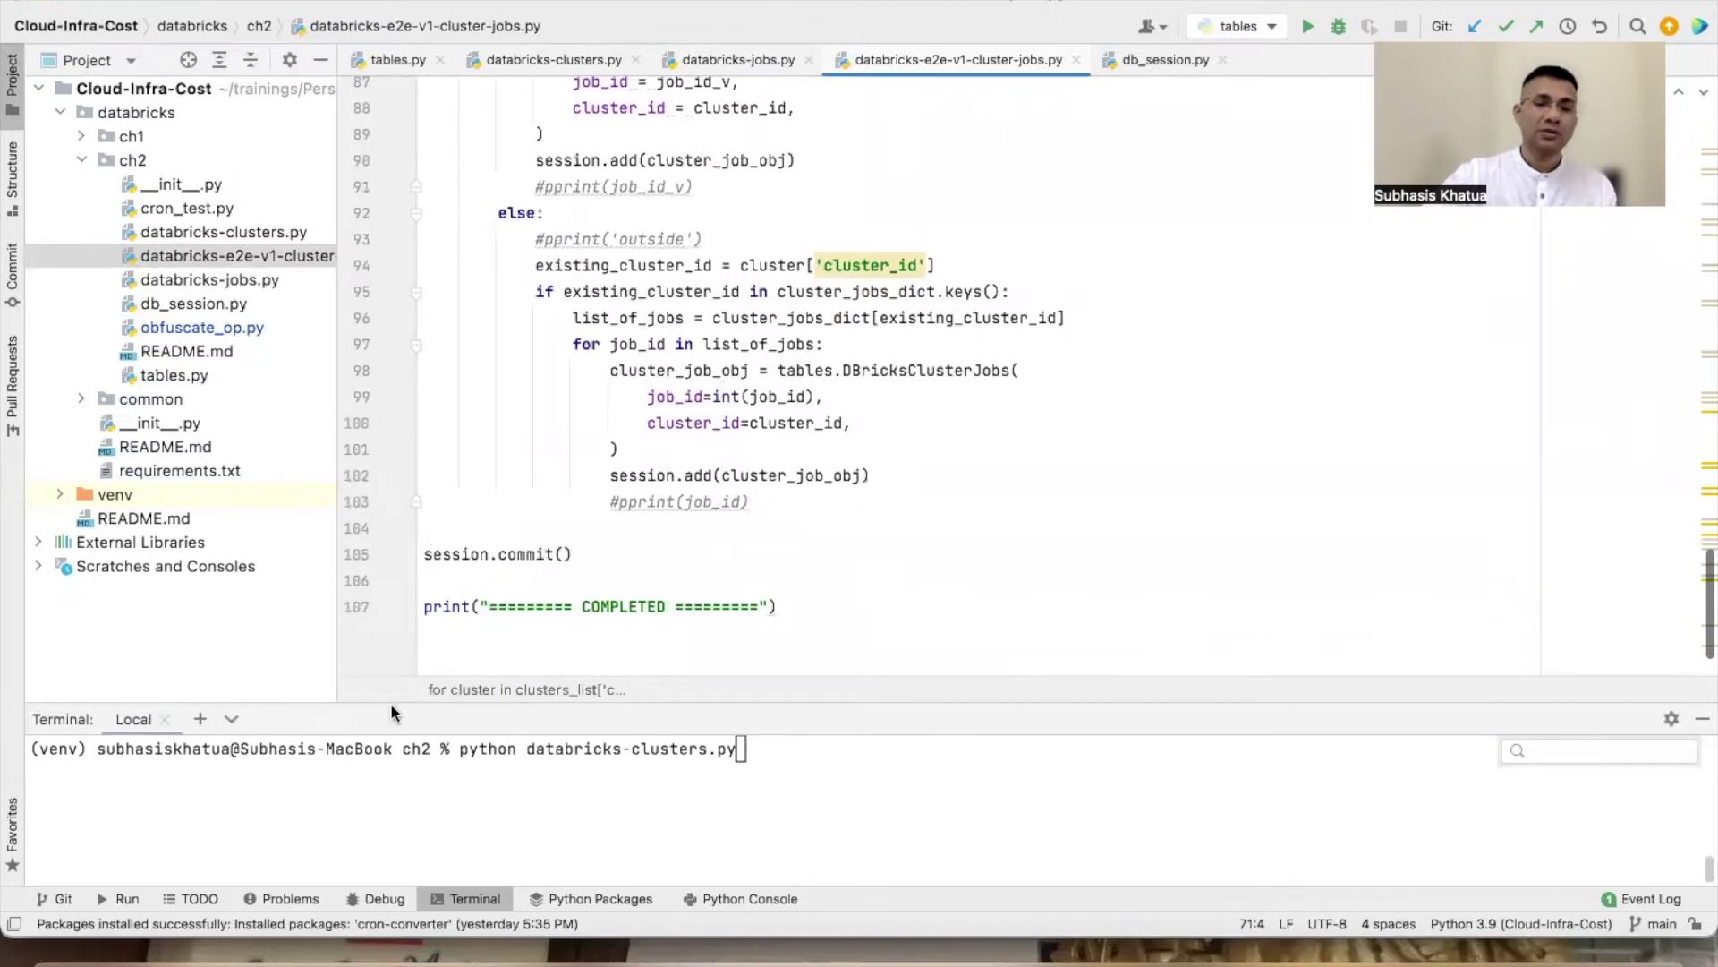
Step: Run the entered python databricks-clusters.py command in the terminal and switch to MySQL Workbench
click(563, 786)
key(Return)
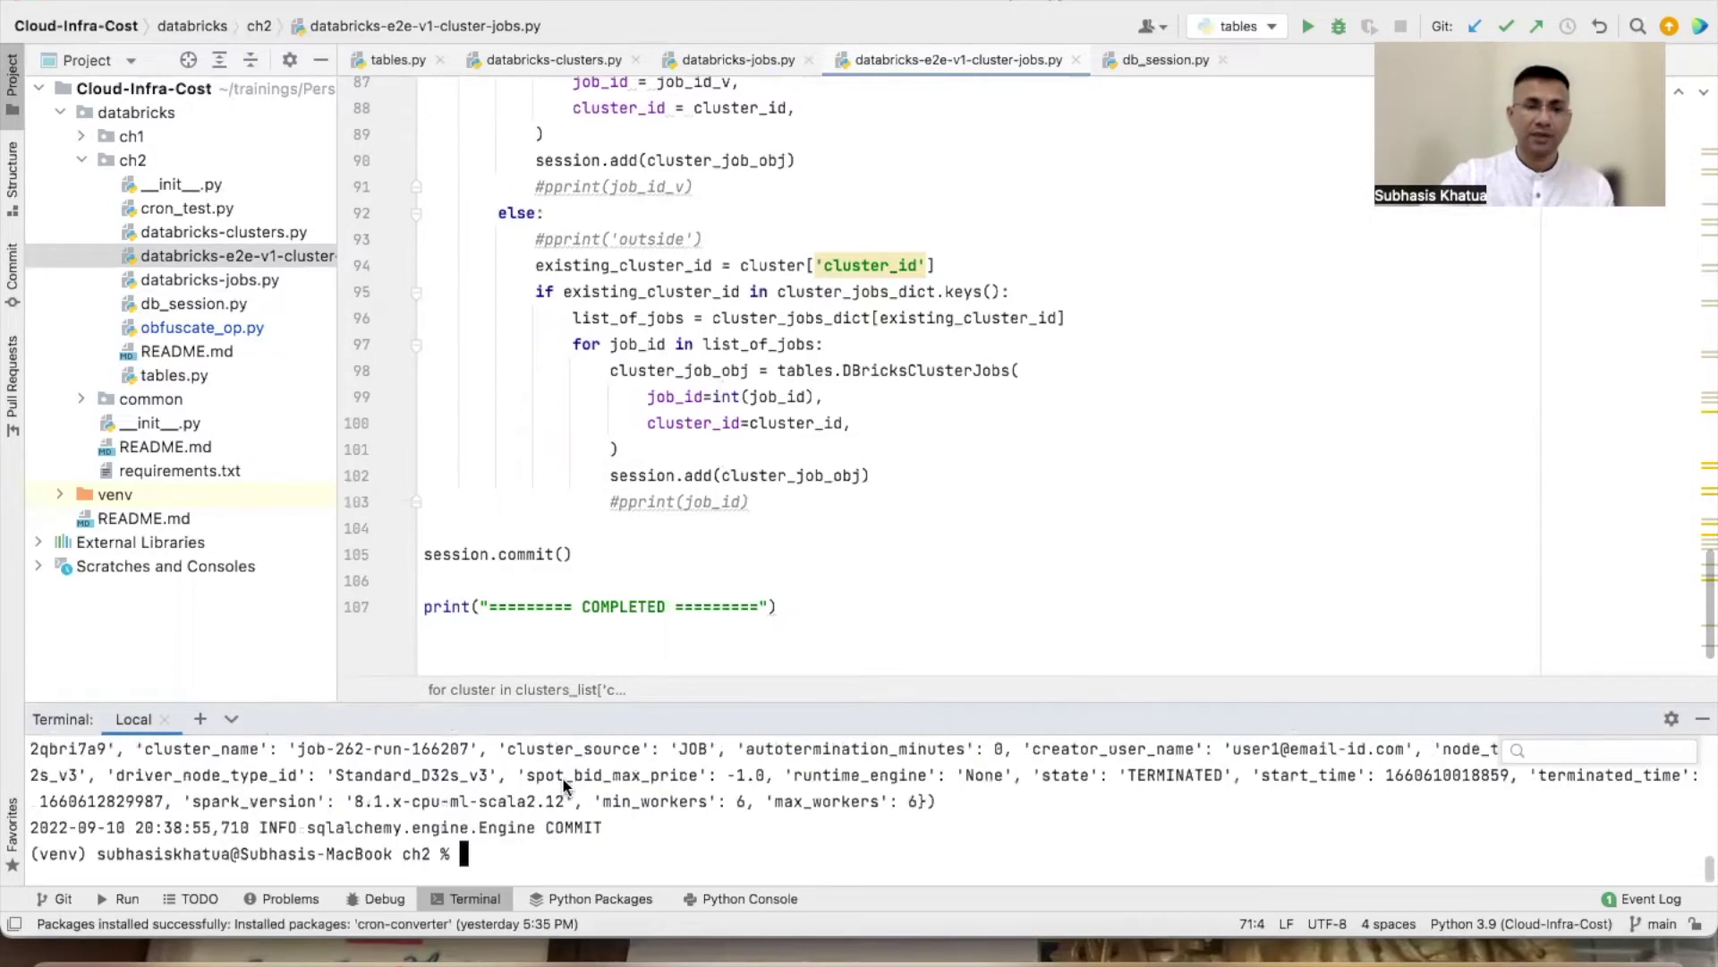
mouse_move(691, 955)
click(688, 938)
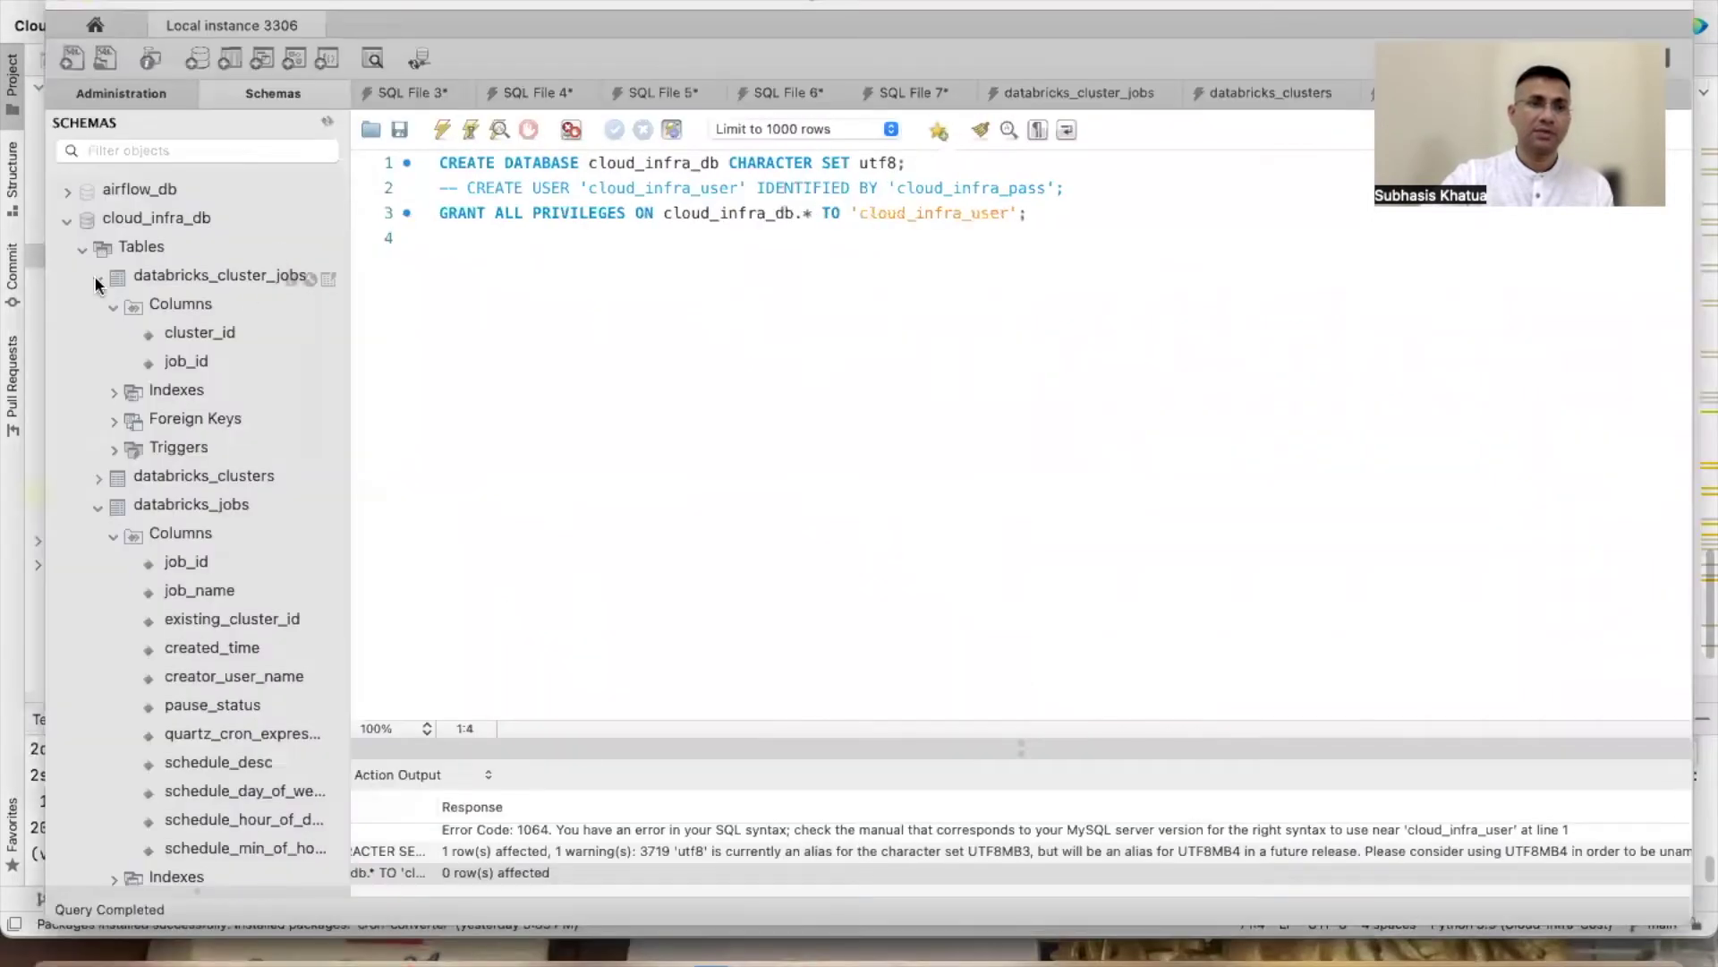
Step: Collapse the databricks_cluster_jobs and databricks_jobs tables in the cloud_infra_db schema
click(98, 279)
click(92, 338)
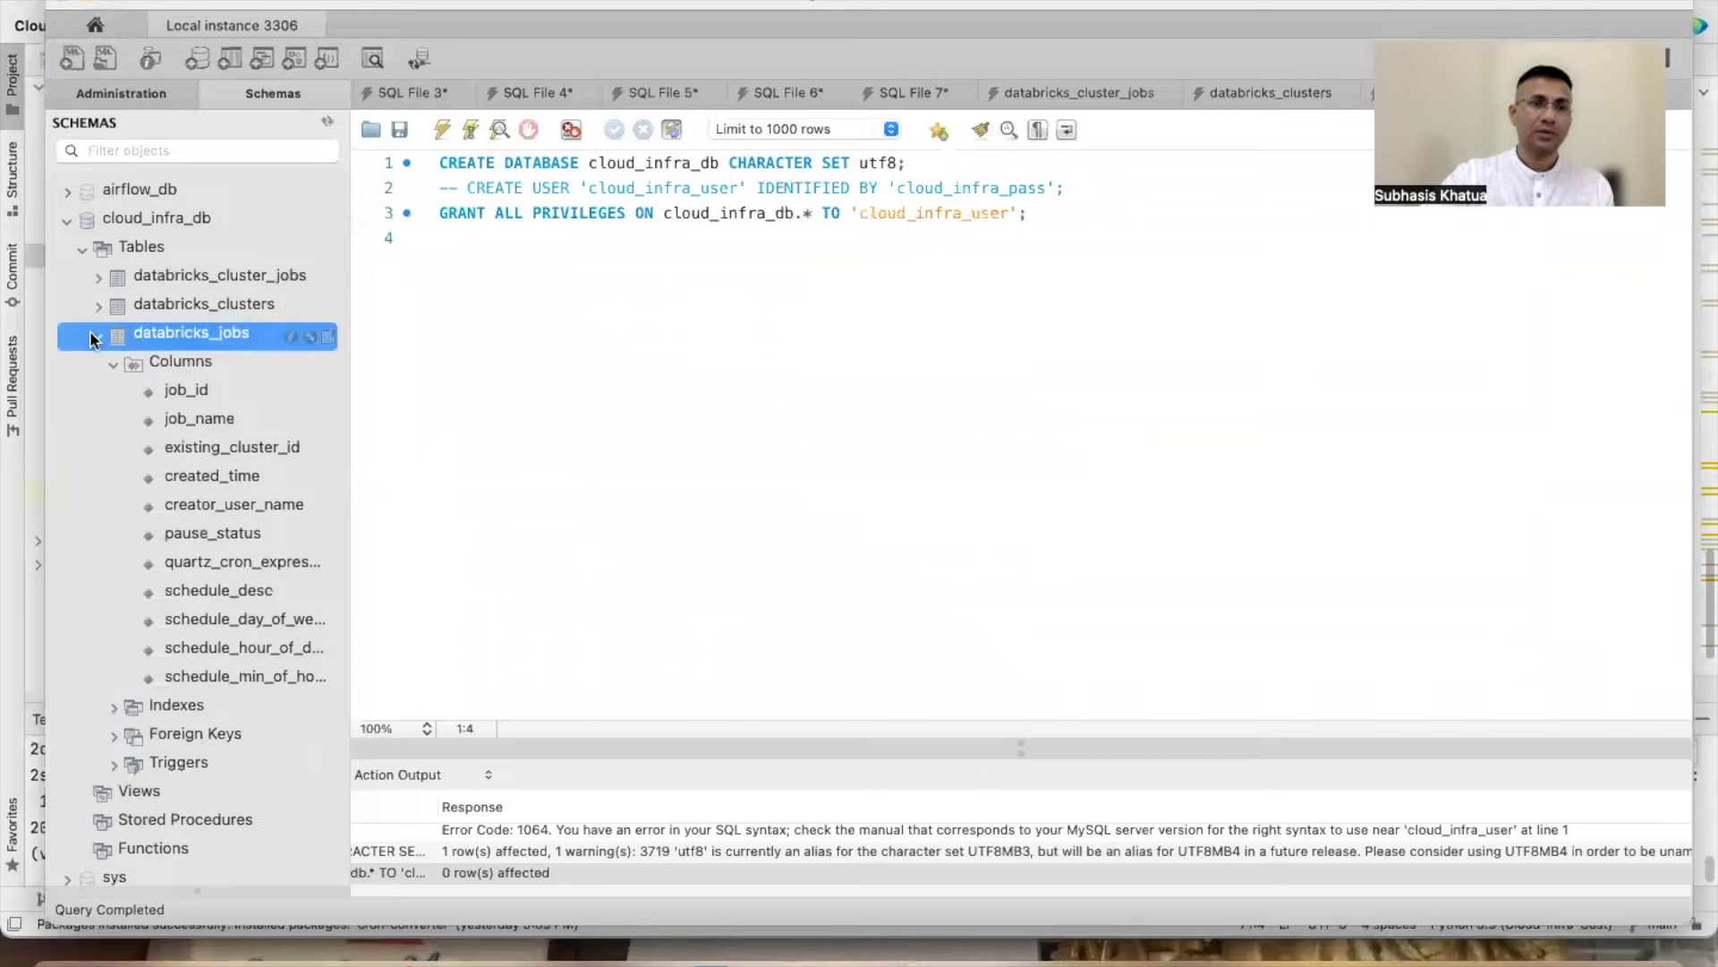
click(97, 338)
Step: Select all rows of the databricks_clusters table and look through the loaded cluster columns
click(188, 304)
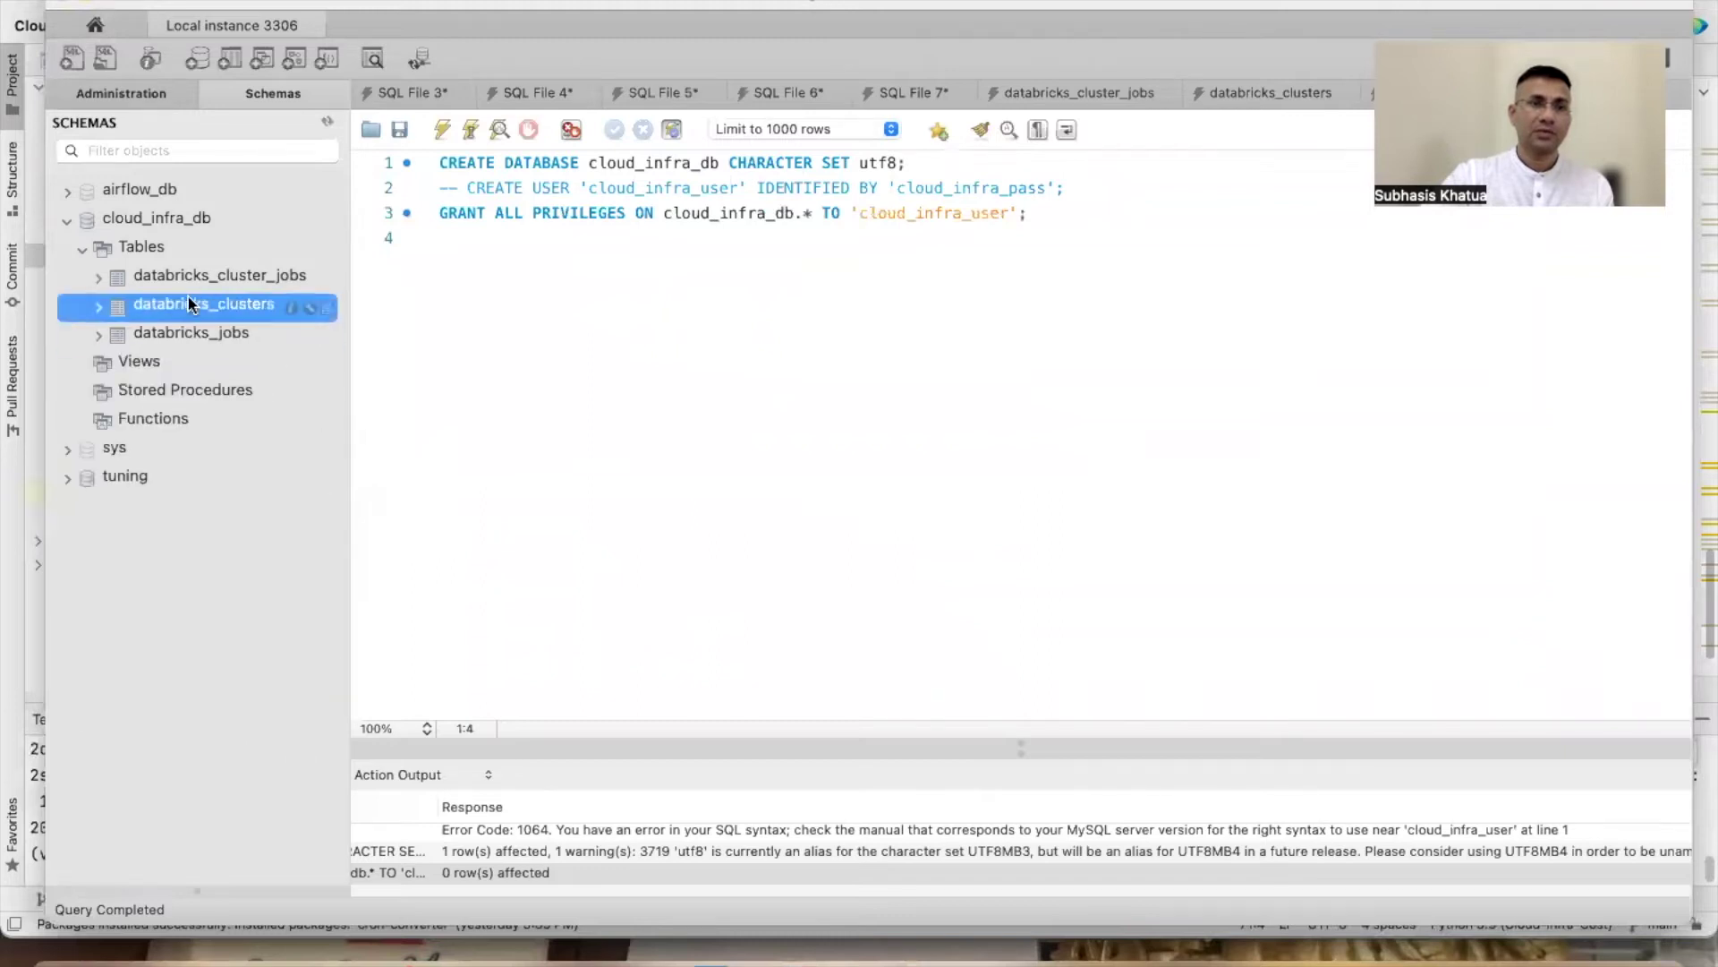
right_click(188, 303)
click(242, 307)
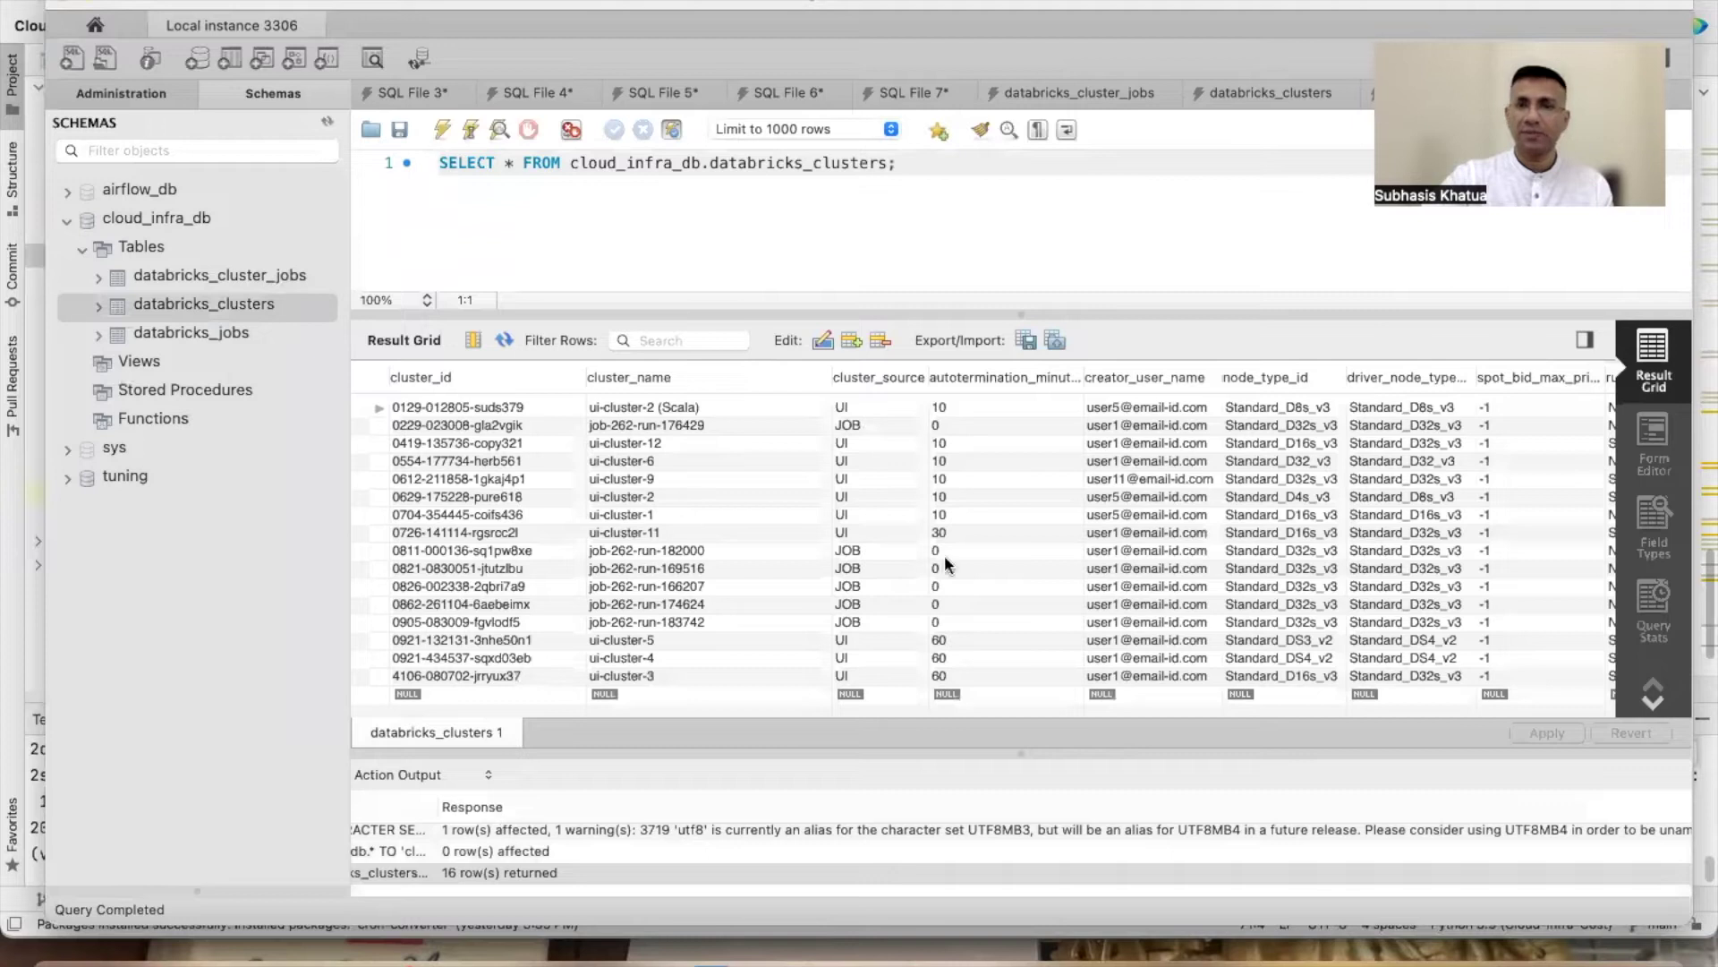
scroll(1297, 543, right, 5)
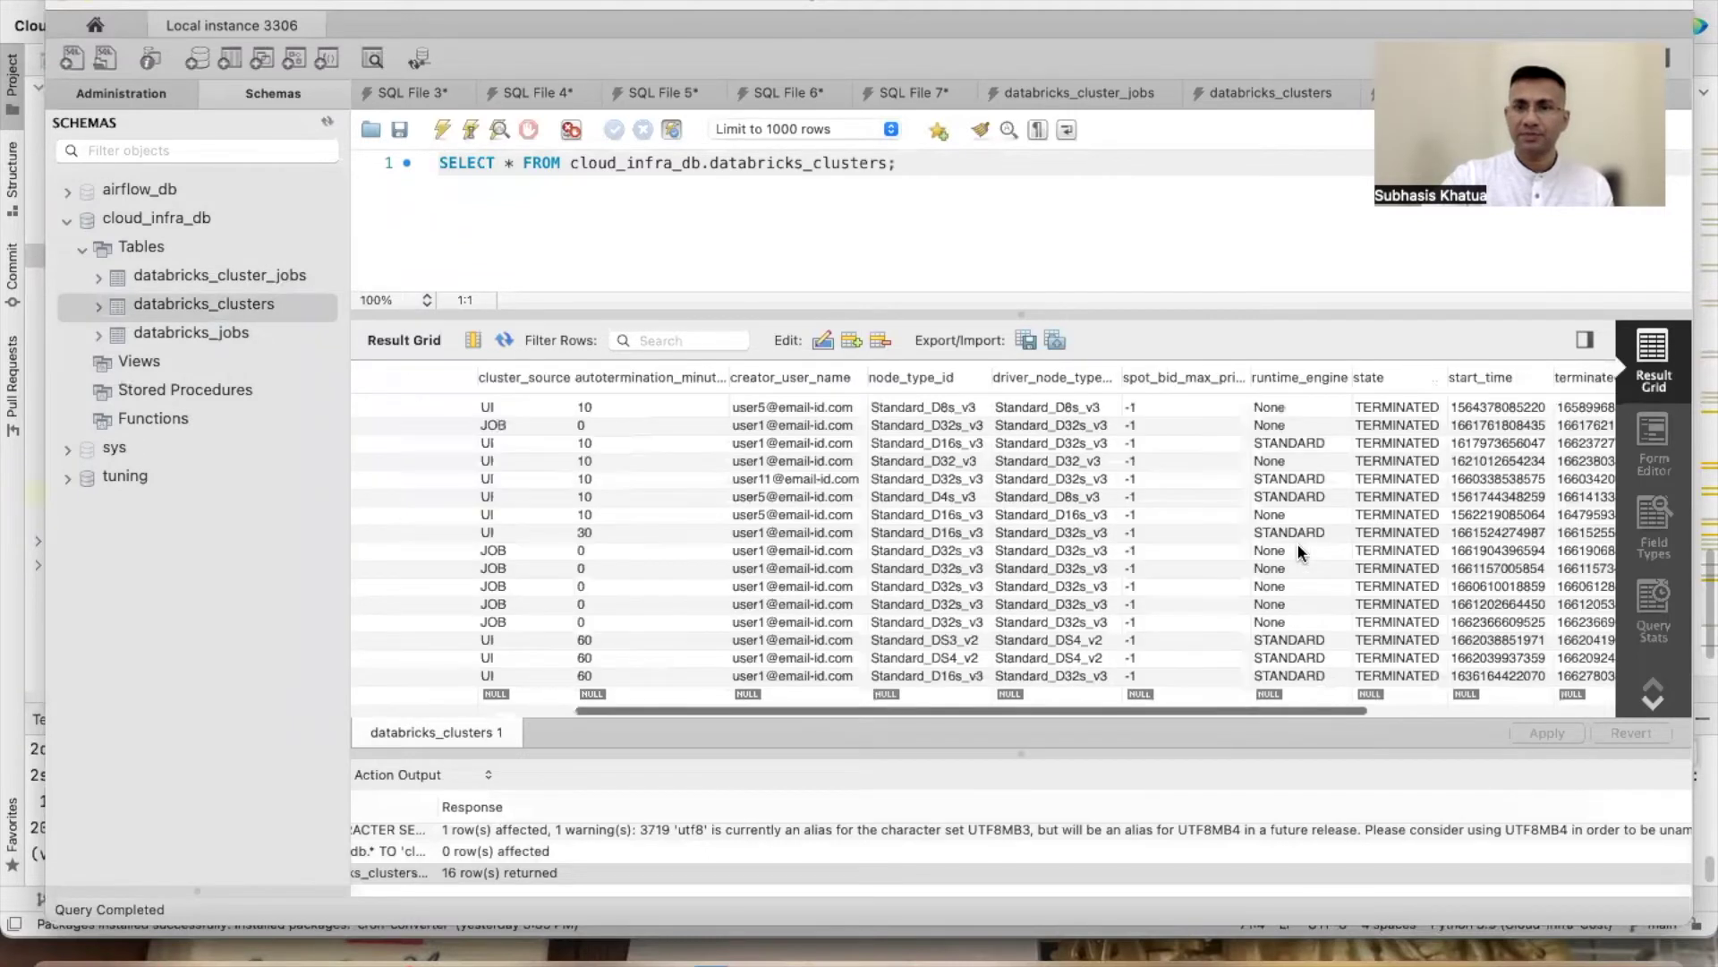
scroll(1297, 543, left, 3)
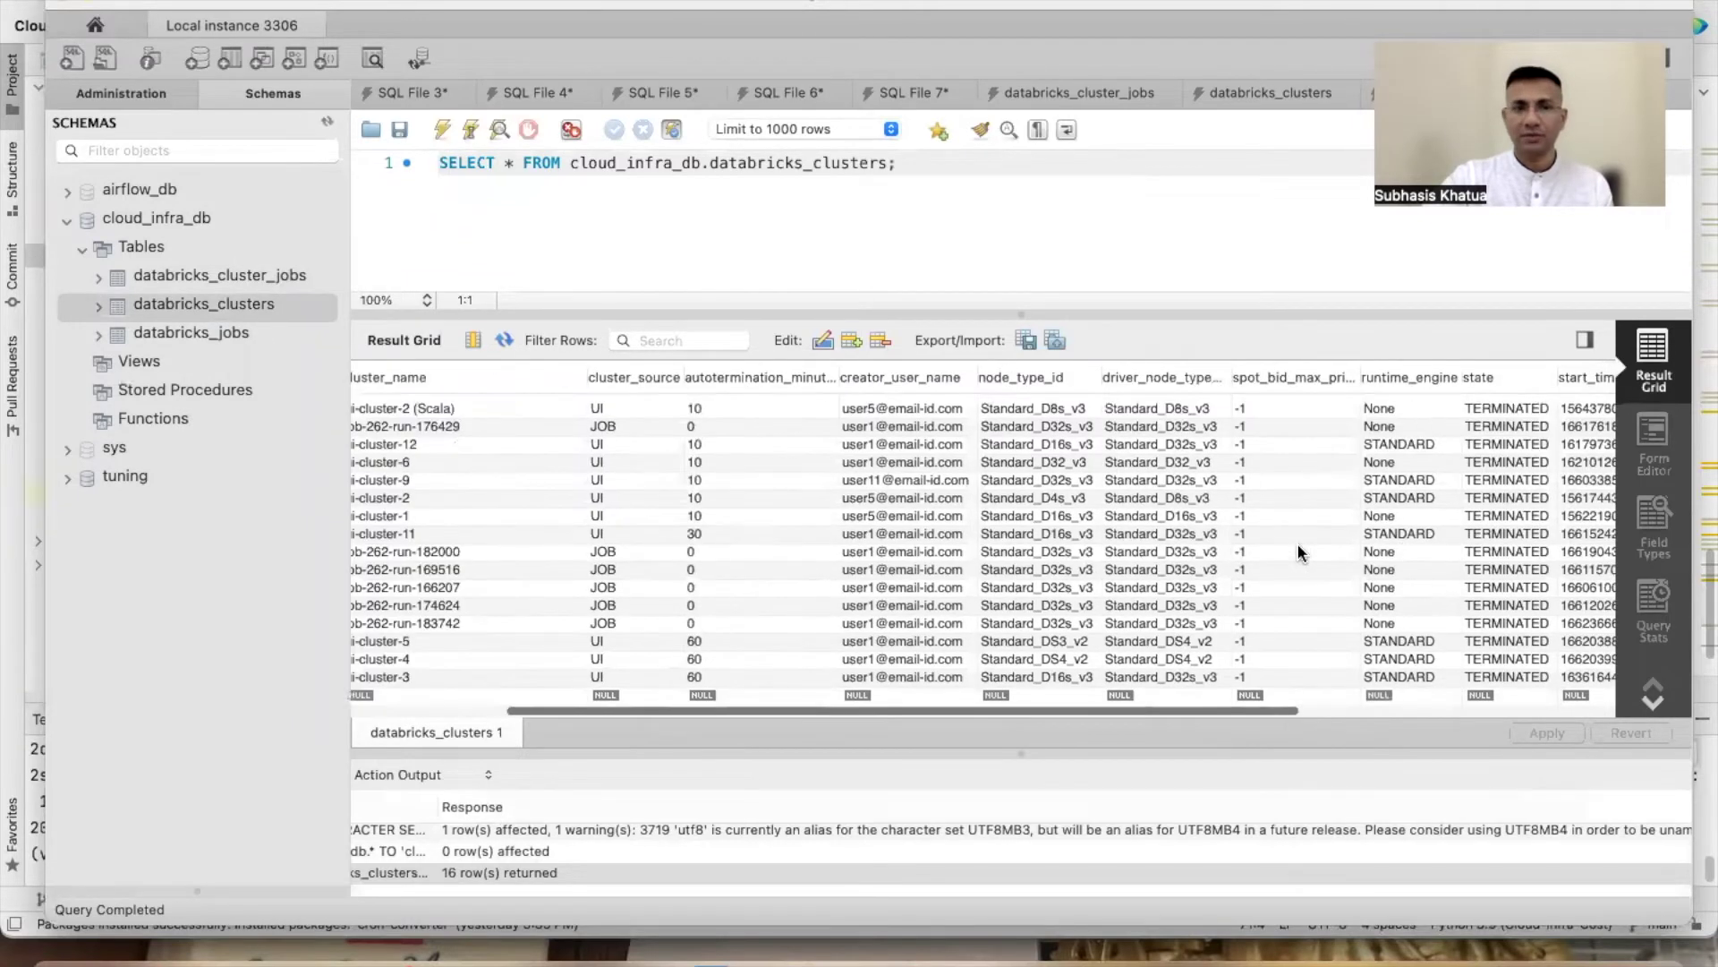
Step: Switch to PyCharm and run python databricks-jobs.py in the terminal
scroll(1296, 542, left, 2)
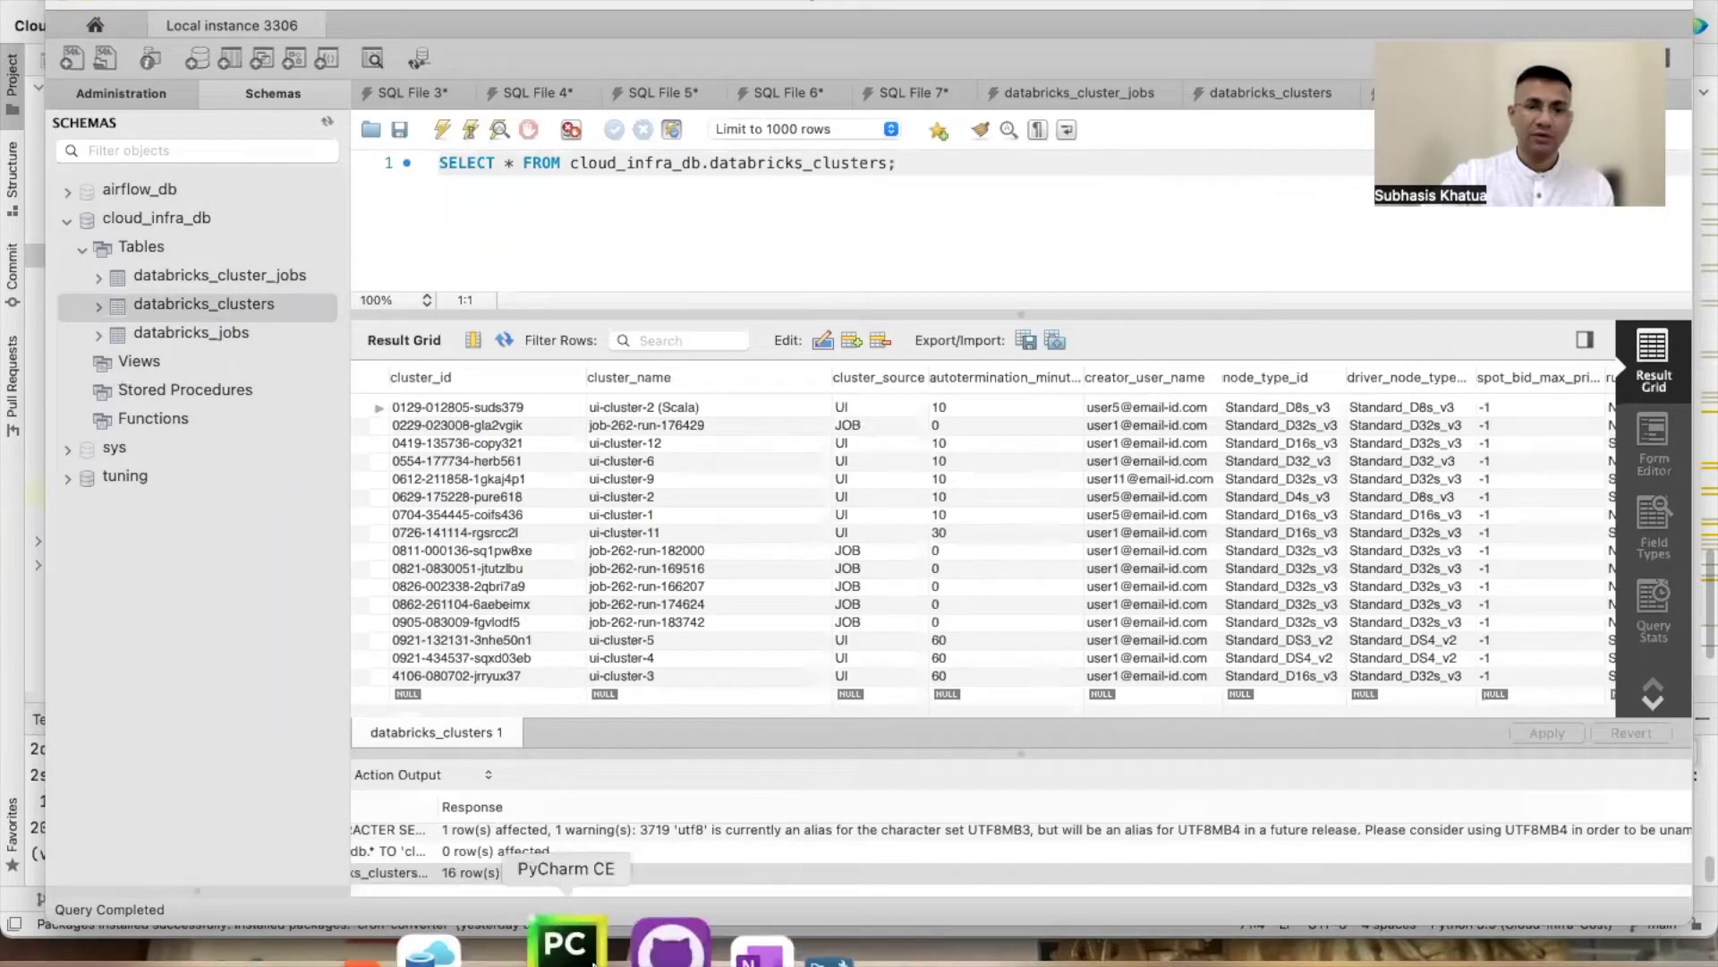
click(468, 947)
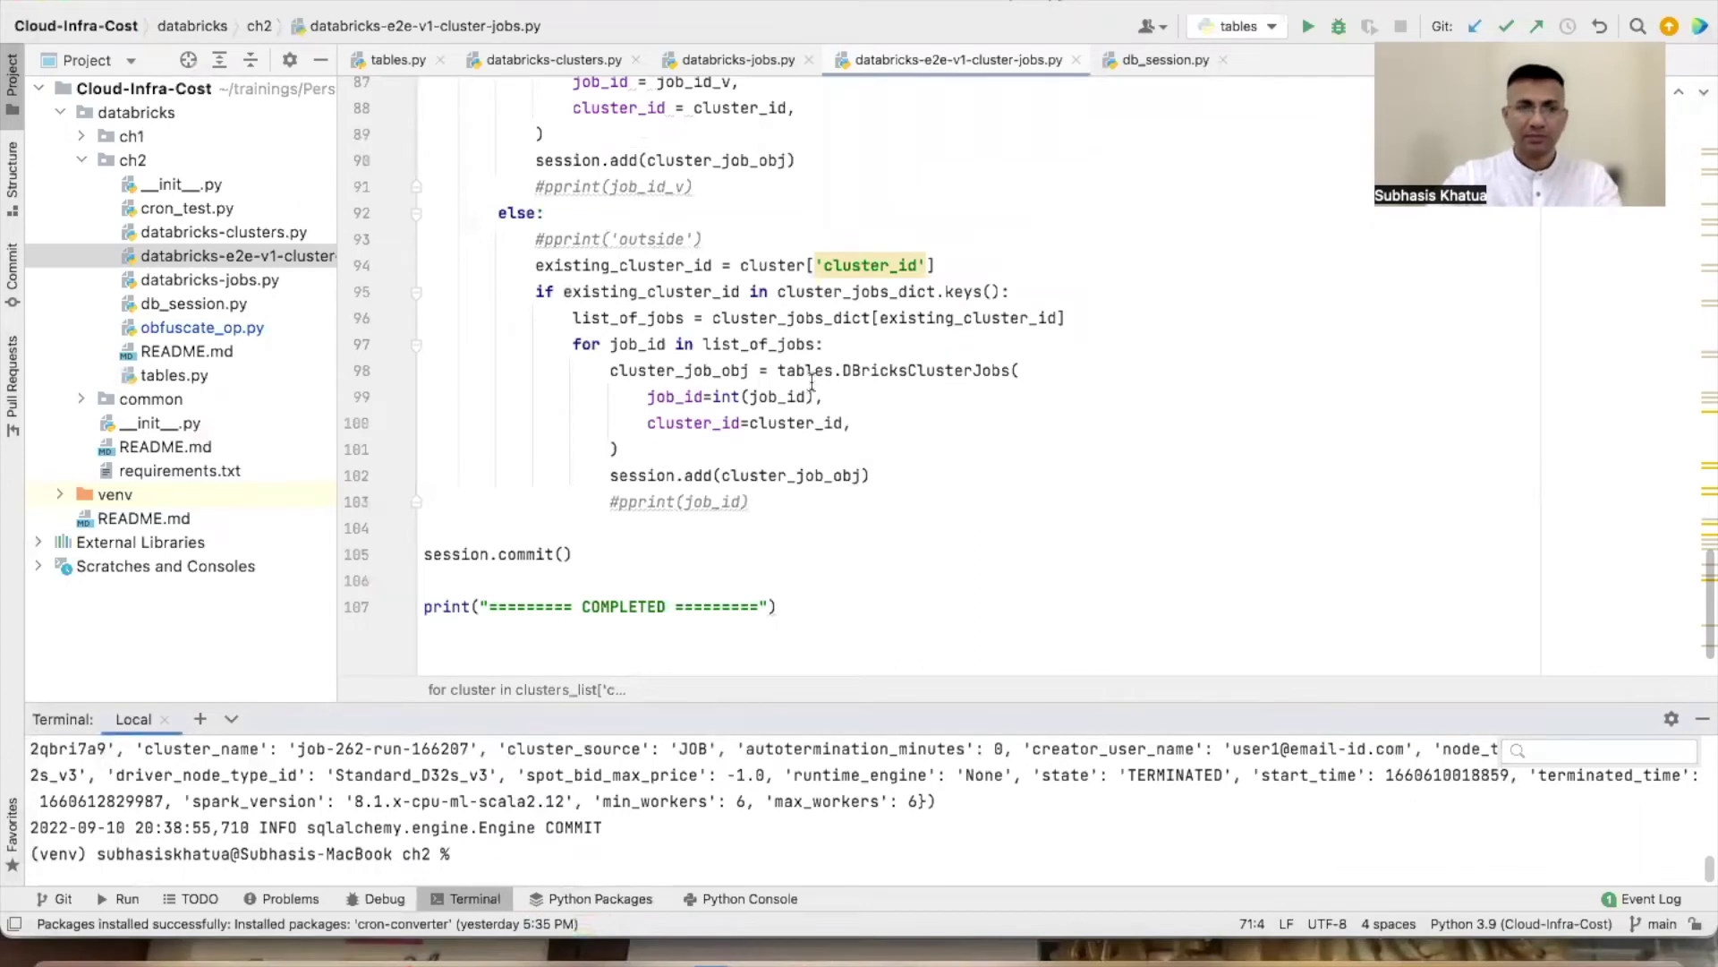
key(Up)
key(BackSpace)
key(BackSpace)
key(BackSpace)
key(BackSpace)
key(BackSpace)
key(BackSpace)
key(BackSpace)
key(BackSpace)
key(BackSpace)
key(BackSpace)
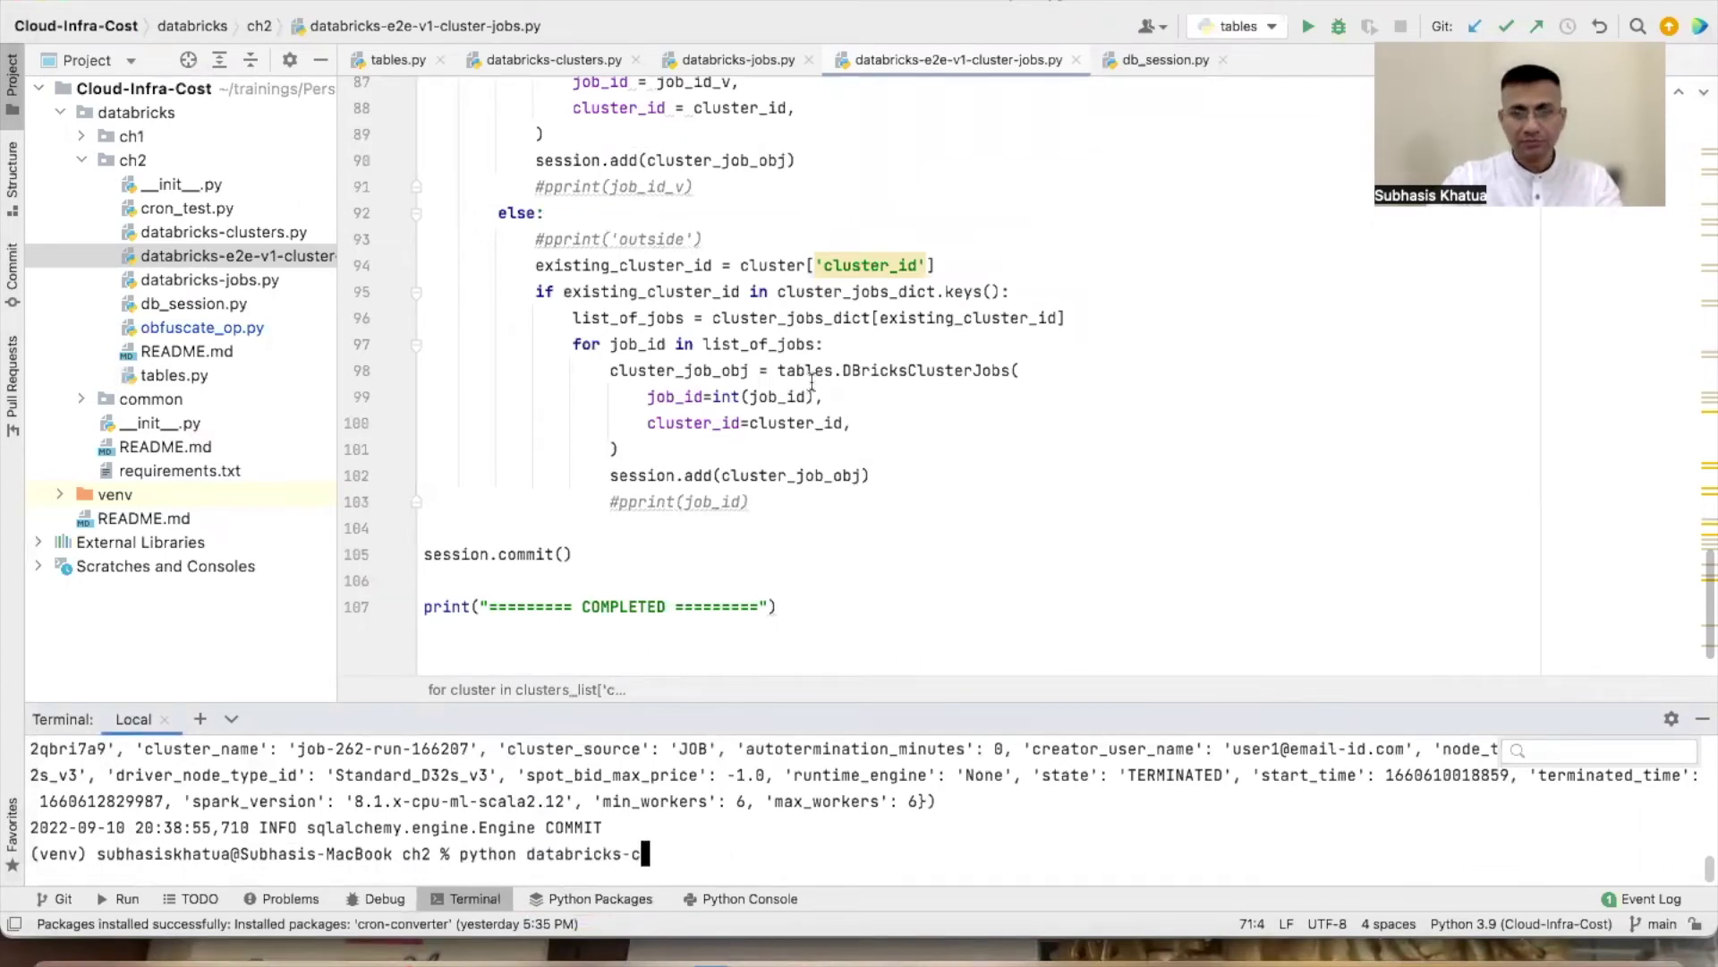
key(BackSpace)
text(j)
key(Tab)
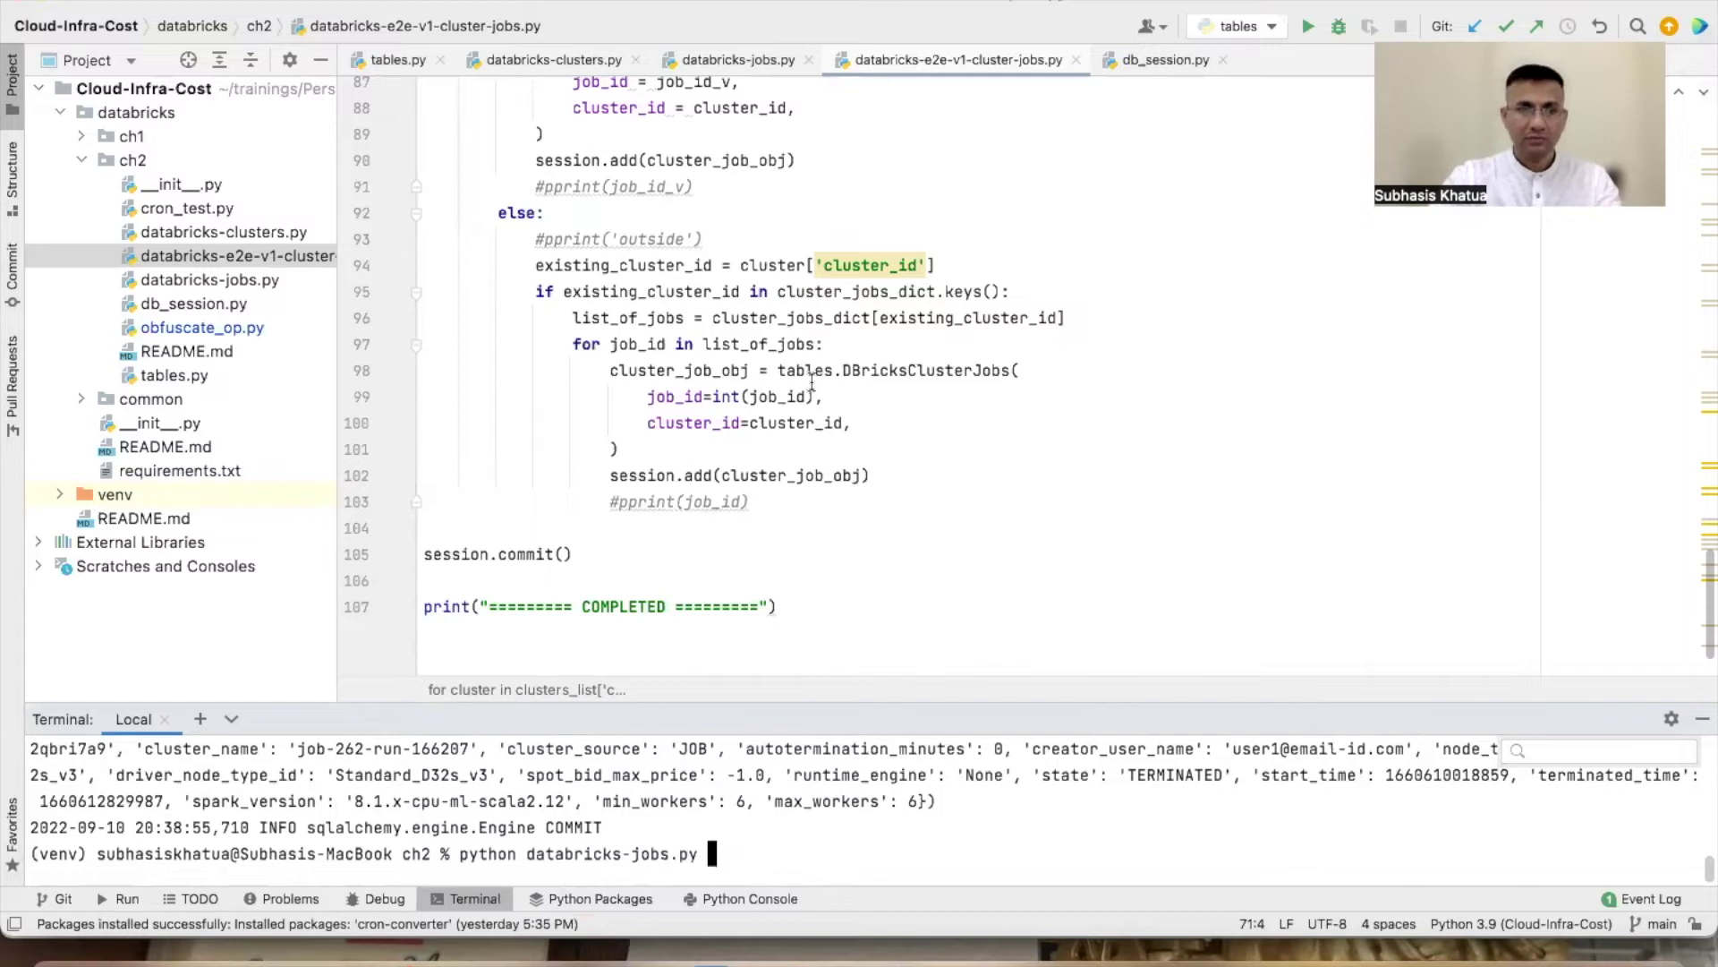
key(Return)
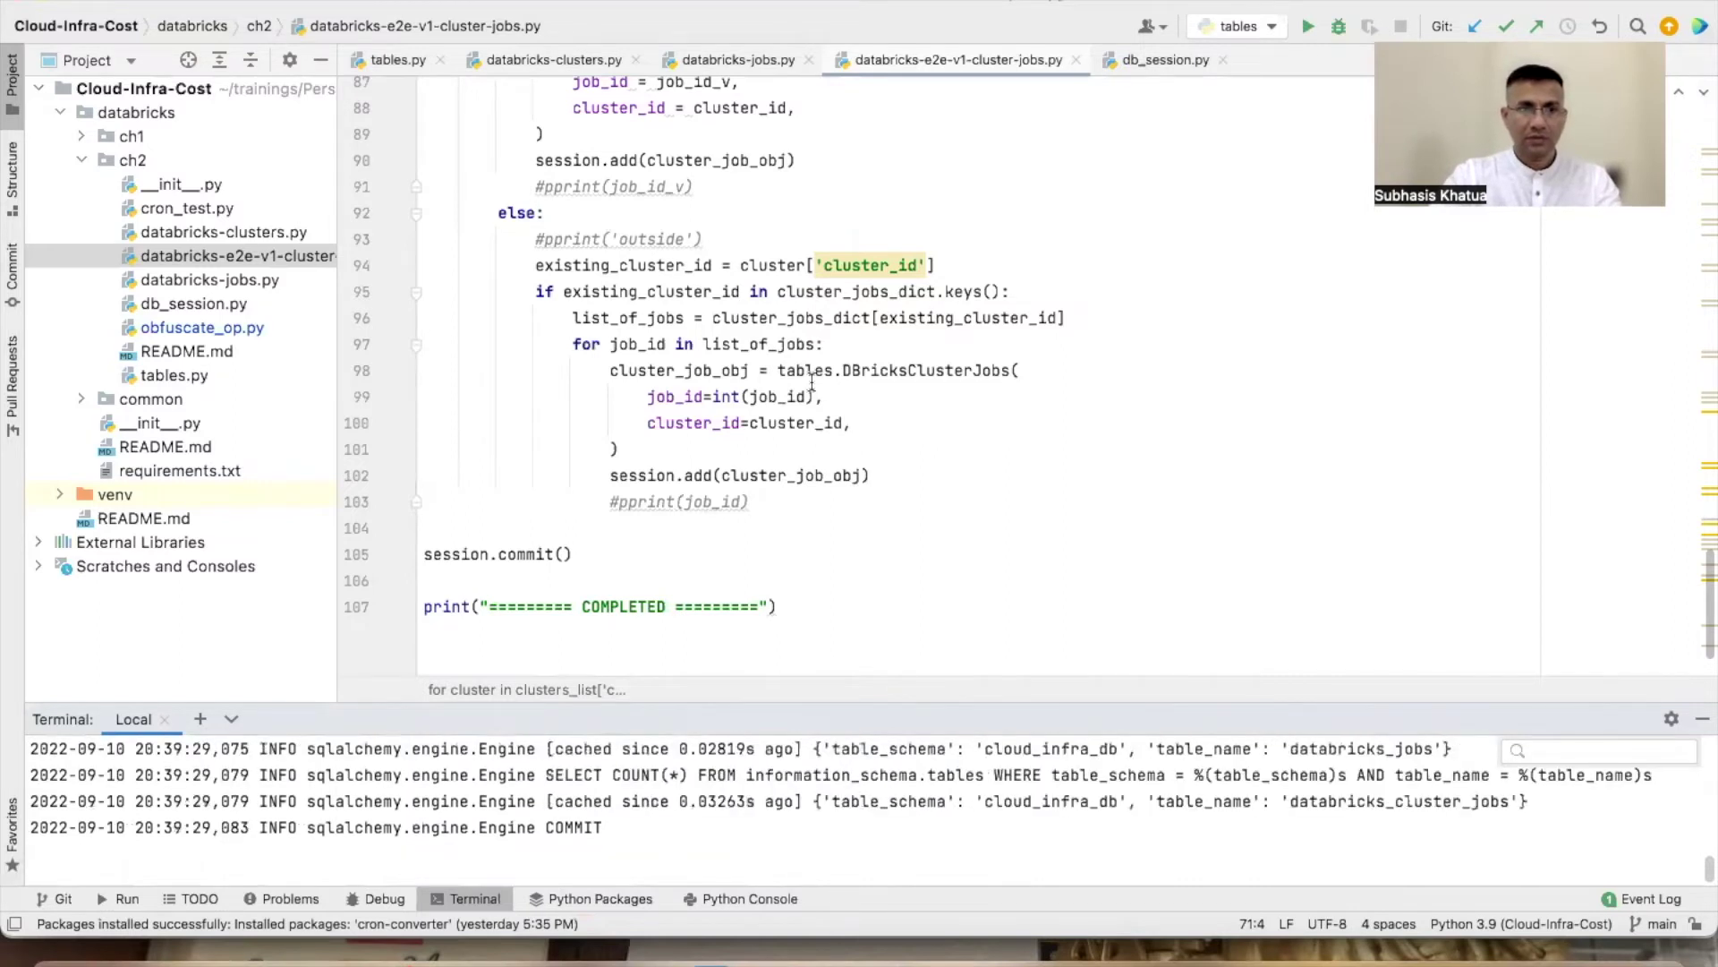
Step: Run python databricks-e2e-v1-cluster-jobs.py in the terminal to load the cluster-to-job mappings
key(Up)
key(BackSpace)
key(BackSpace)
key(BackSpace)
key(BackSpace)
key(BackSpace)
key(BackSpace)
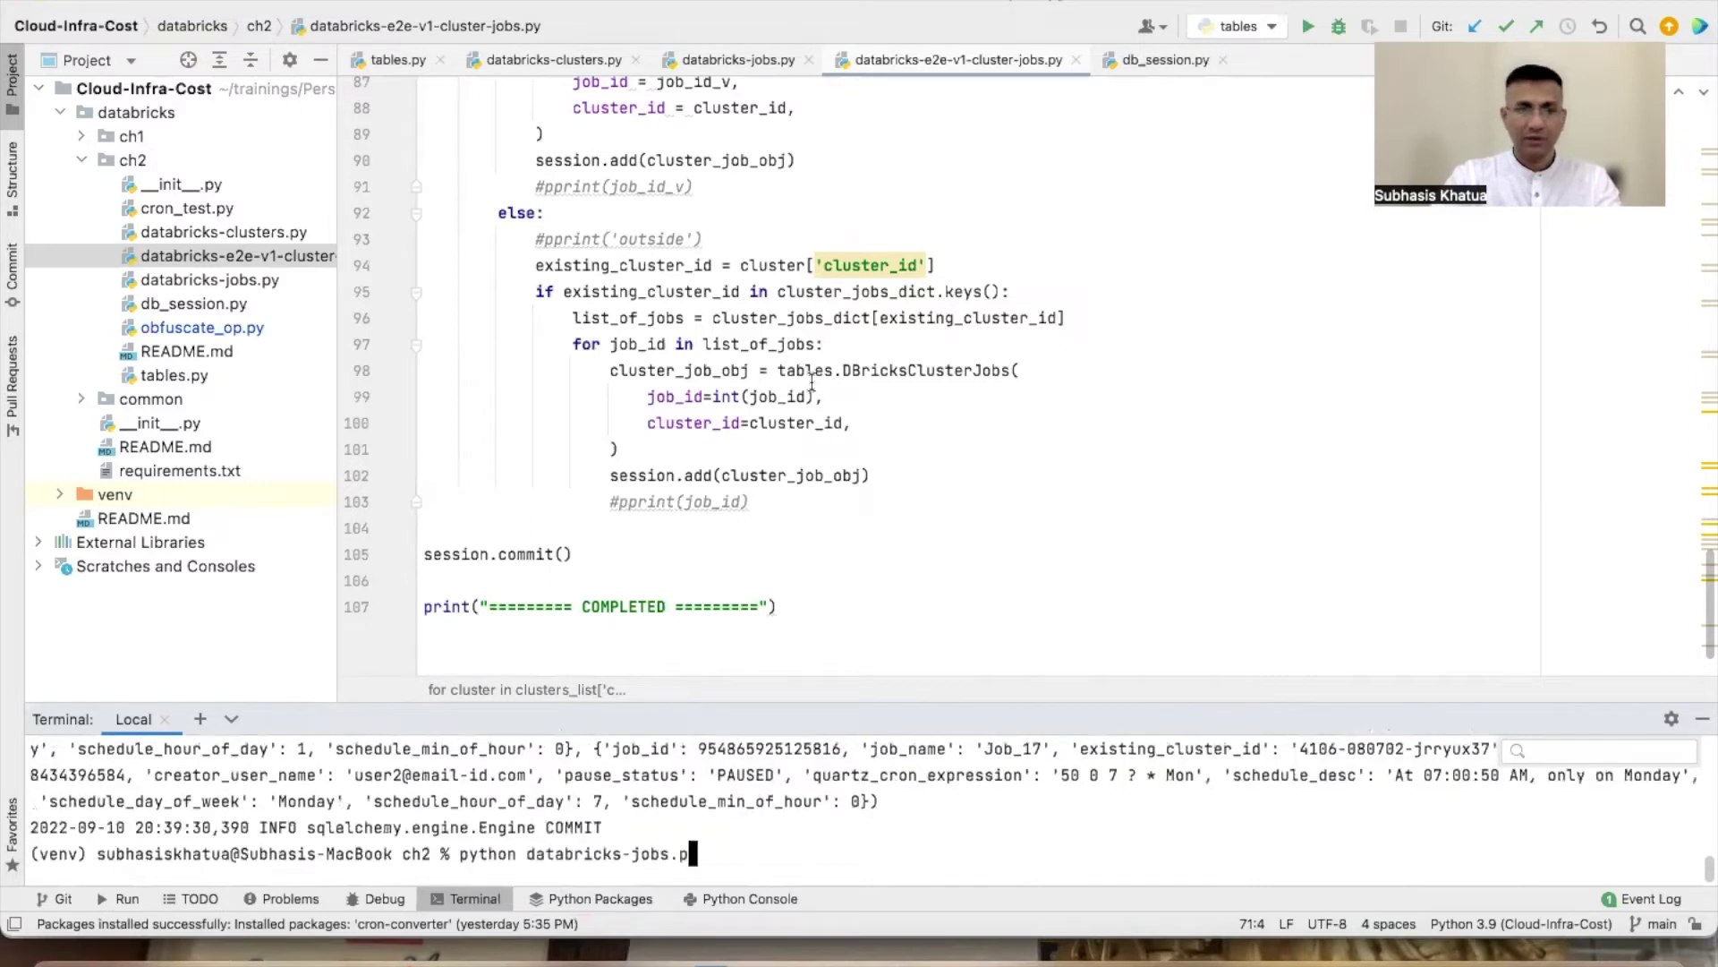
key(BackSpace)
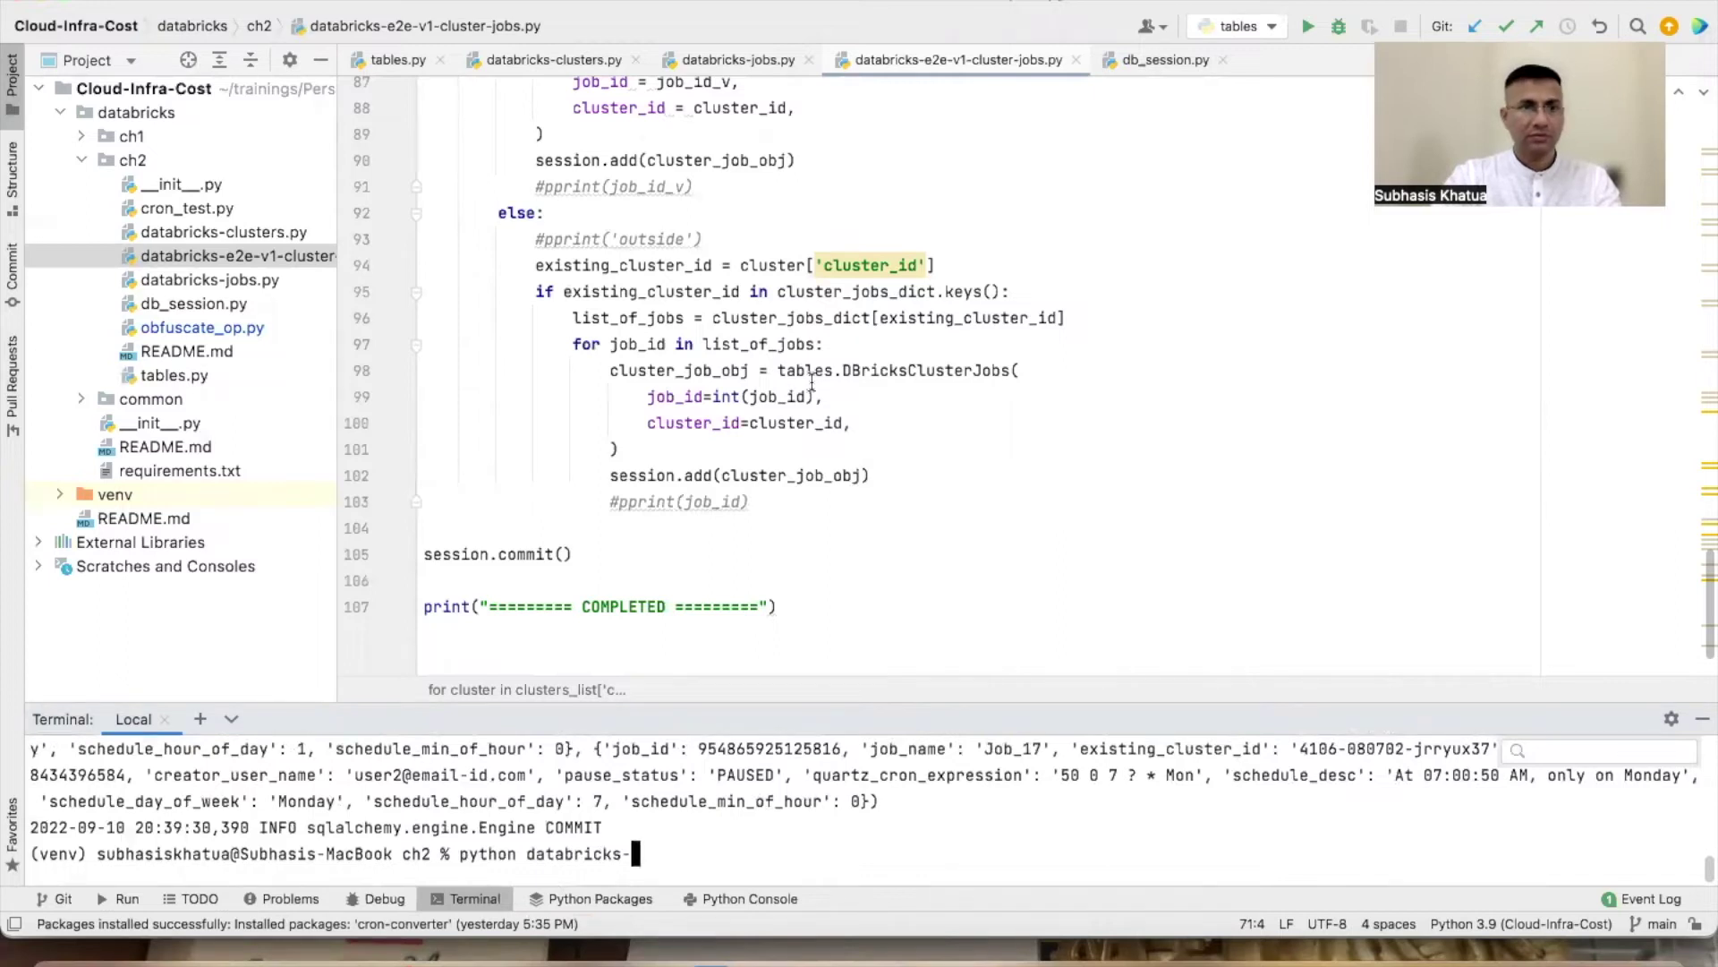
text(e2)
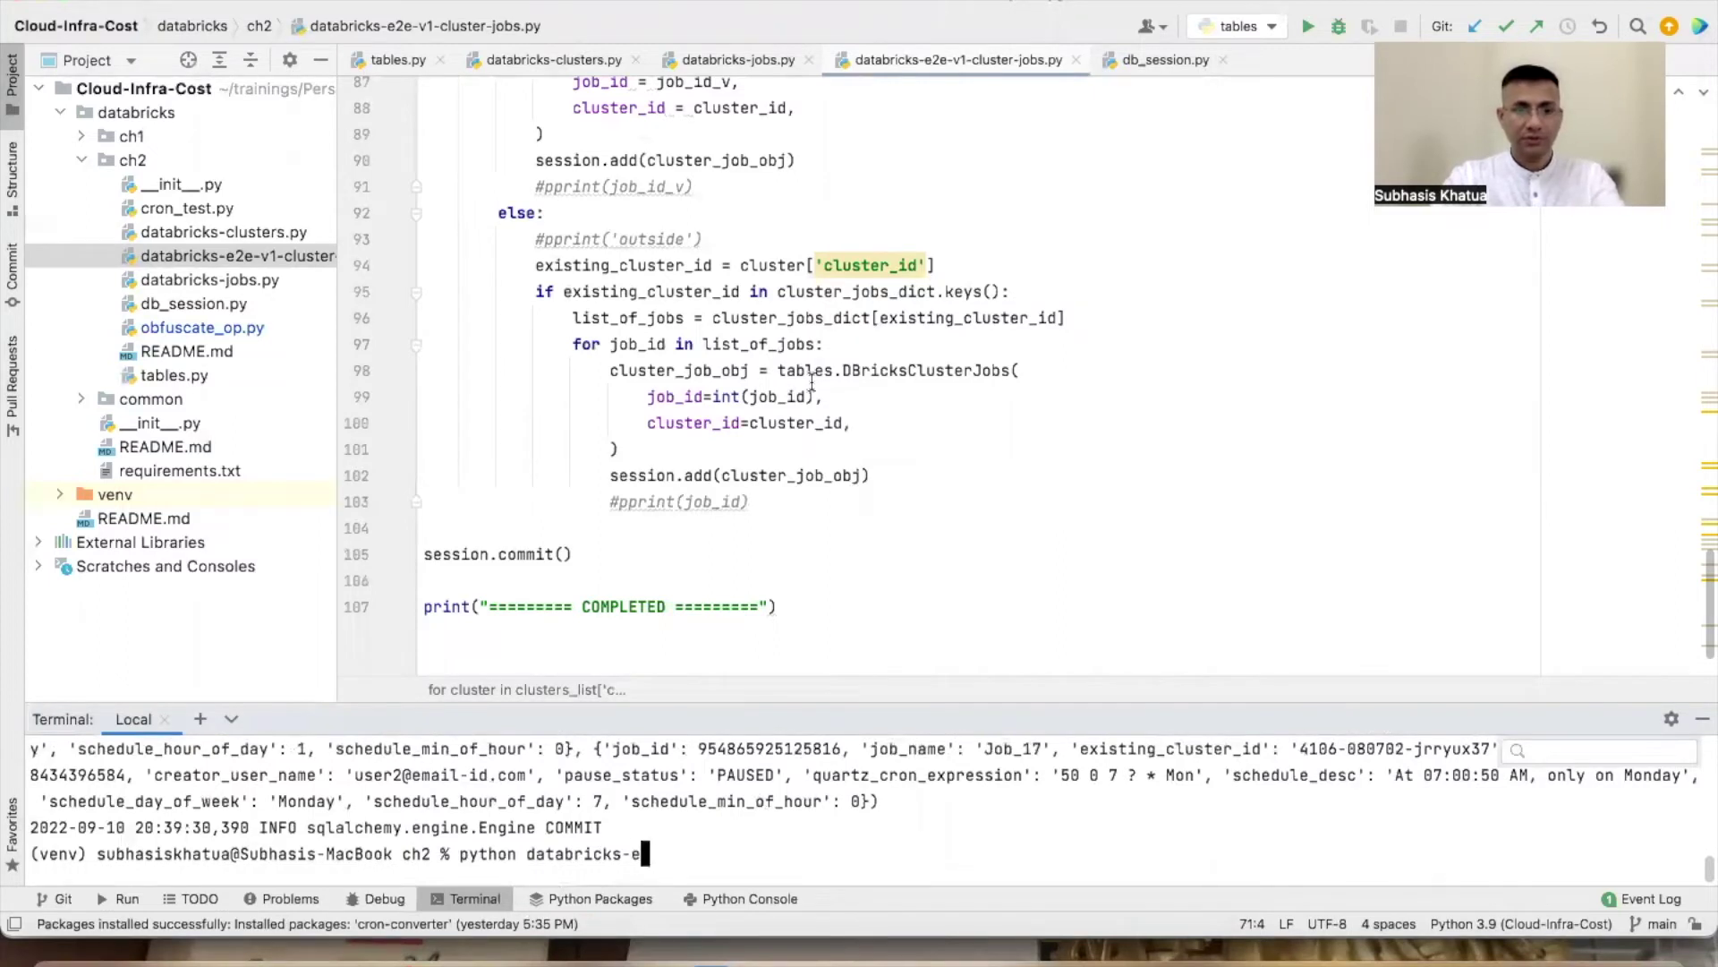
key(Tab)
key(Return)
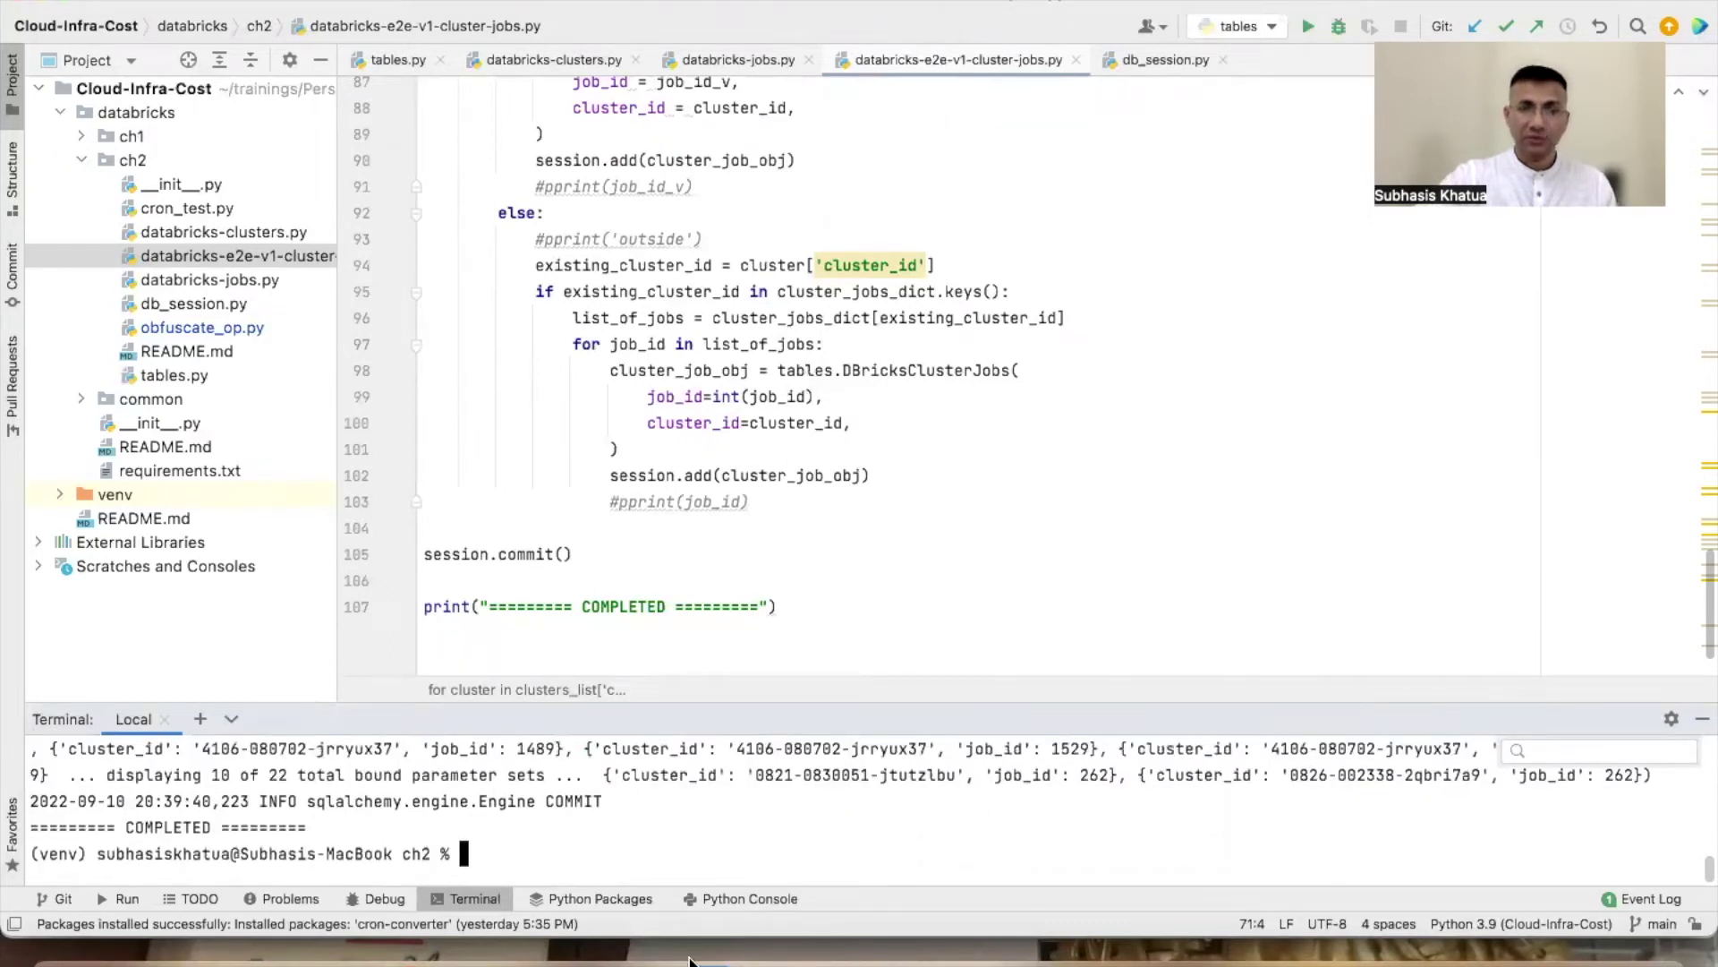
Step: Switch to MySQL Workbench, select all rows of the databricks_jobs table and look through the loaded jobs
click(715, 947)
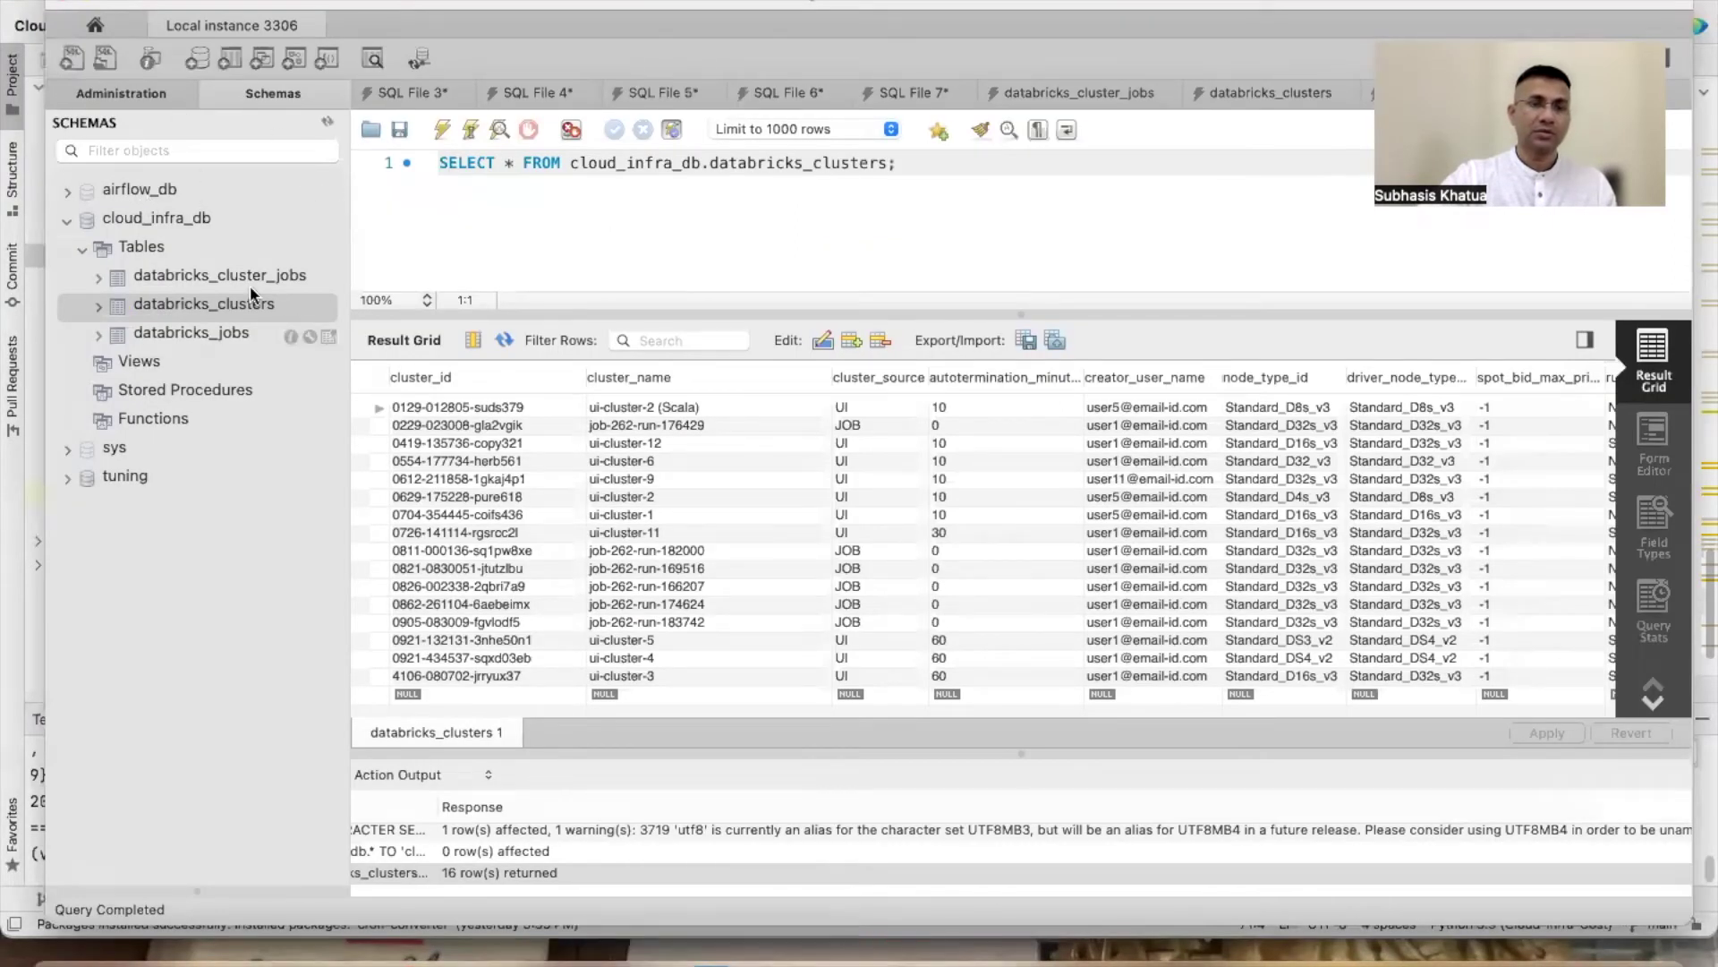
click(186, 331)
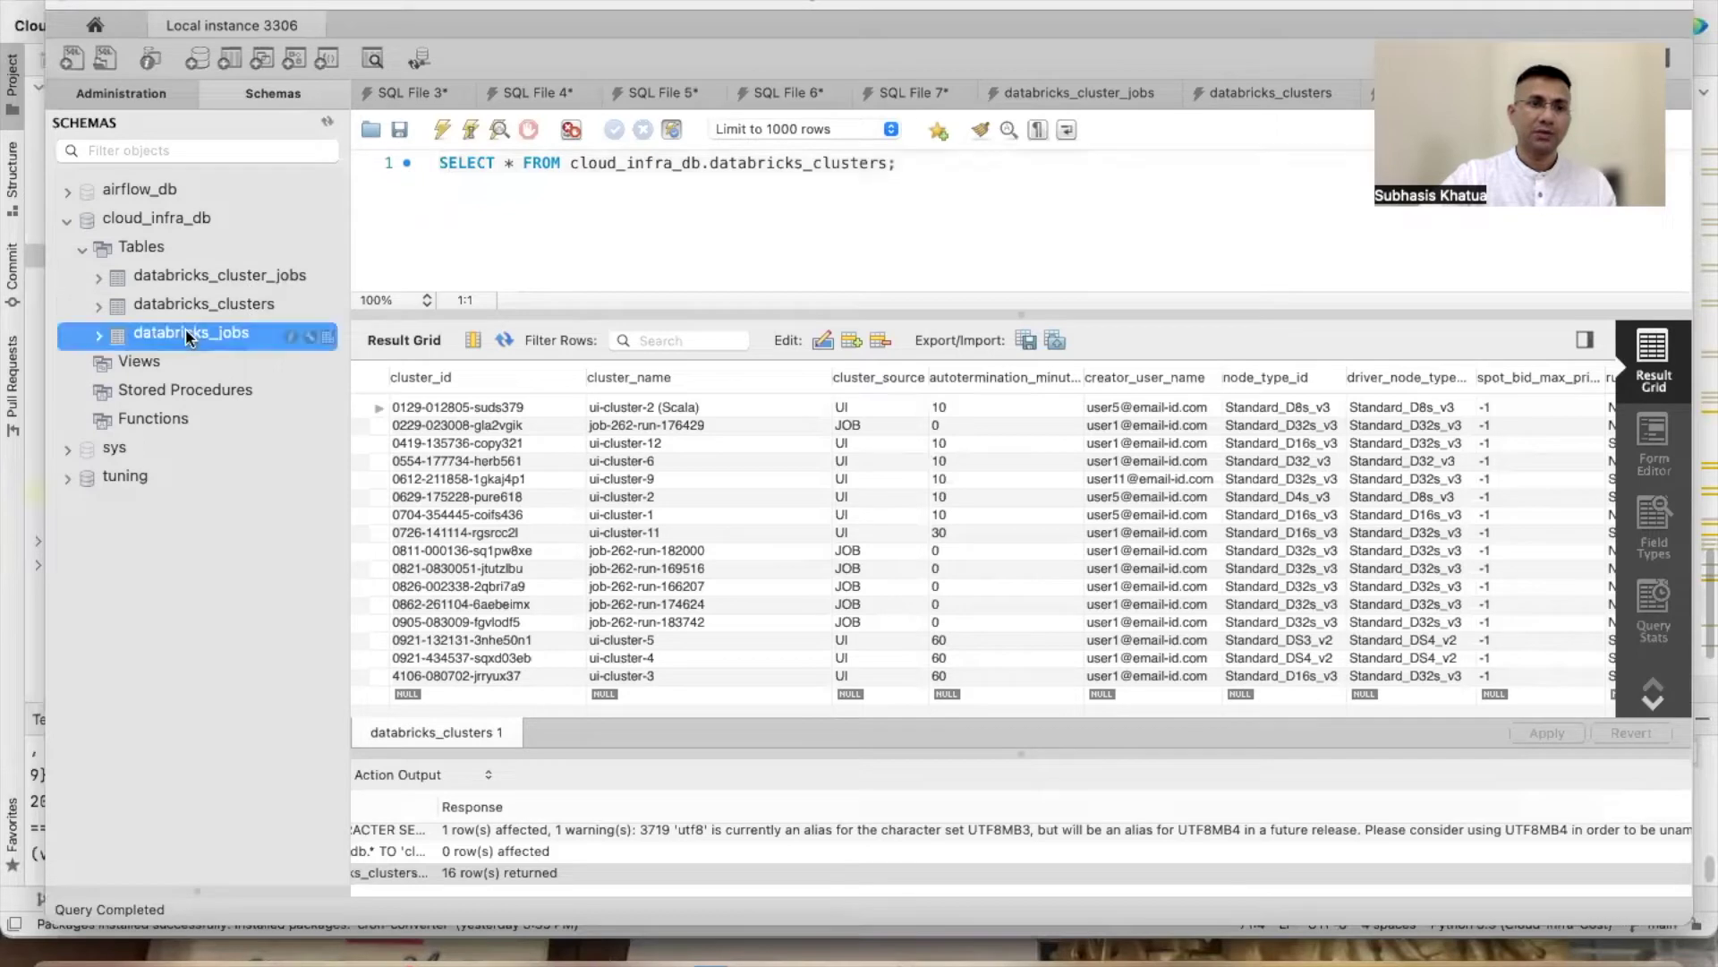
right_click(188, 330)
click(239, 342)
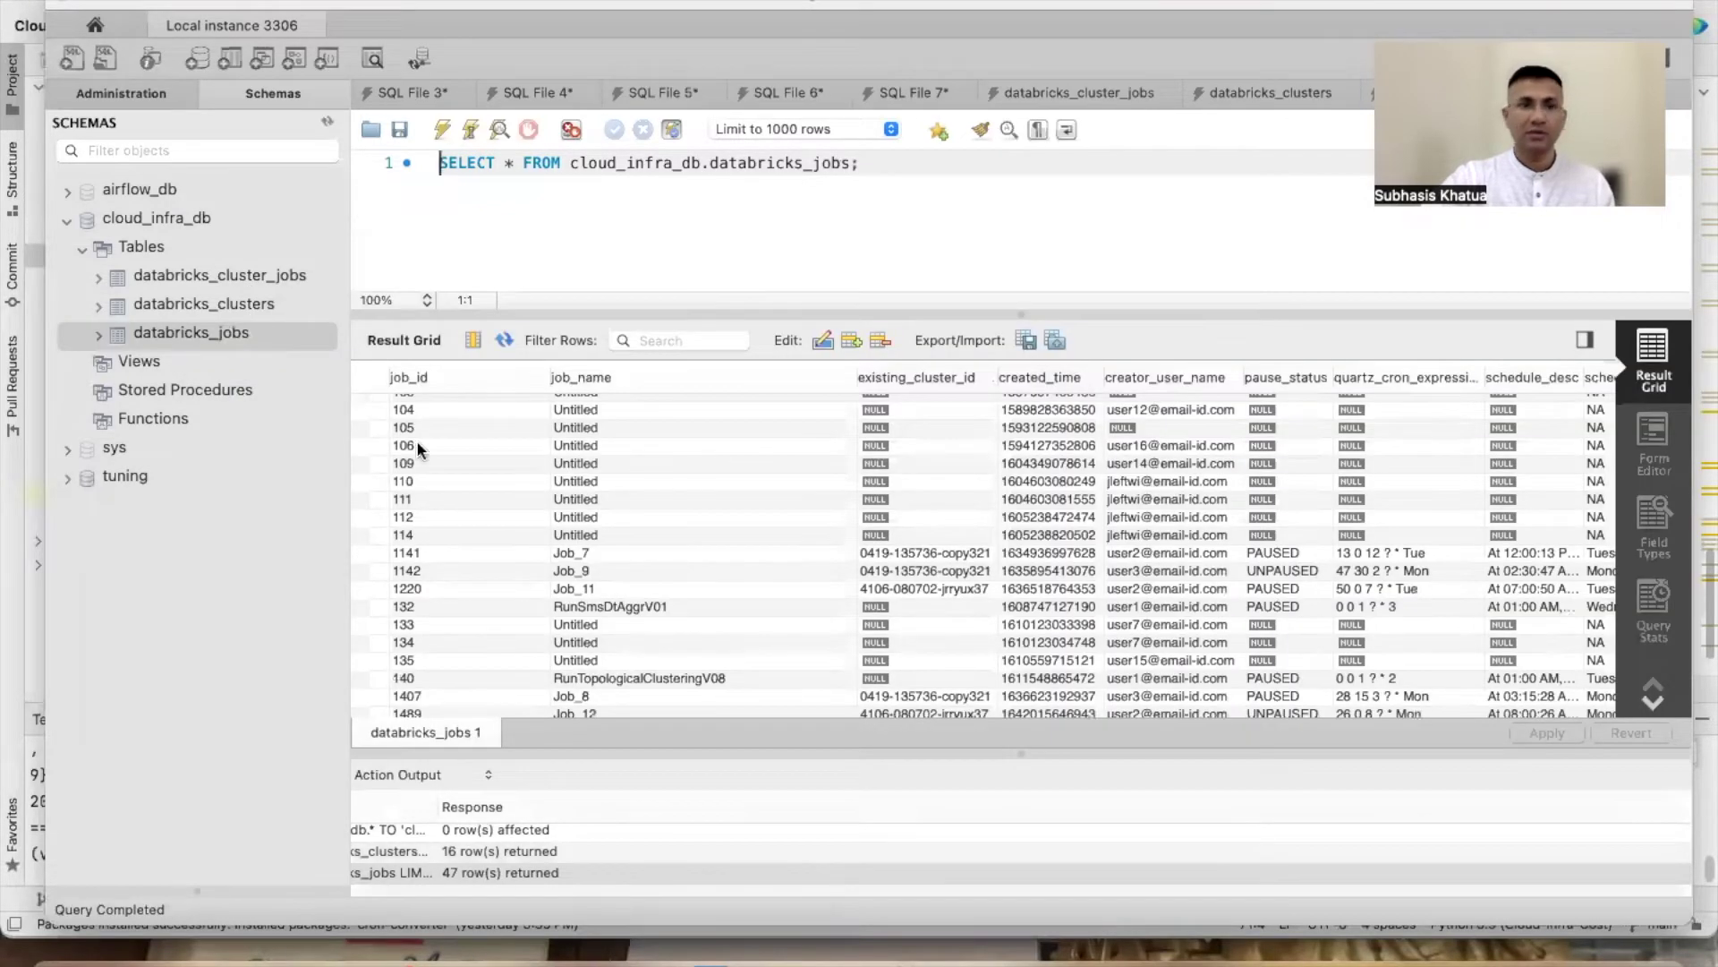
scroll(971, 551, down, 3)
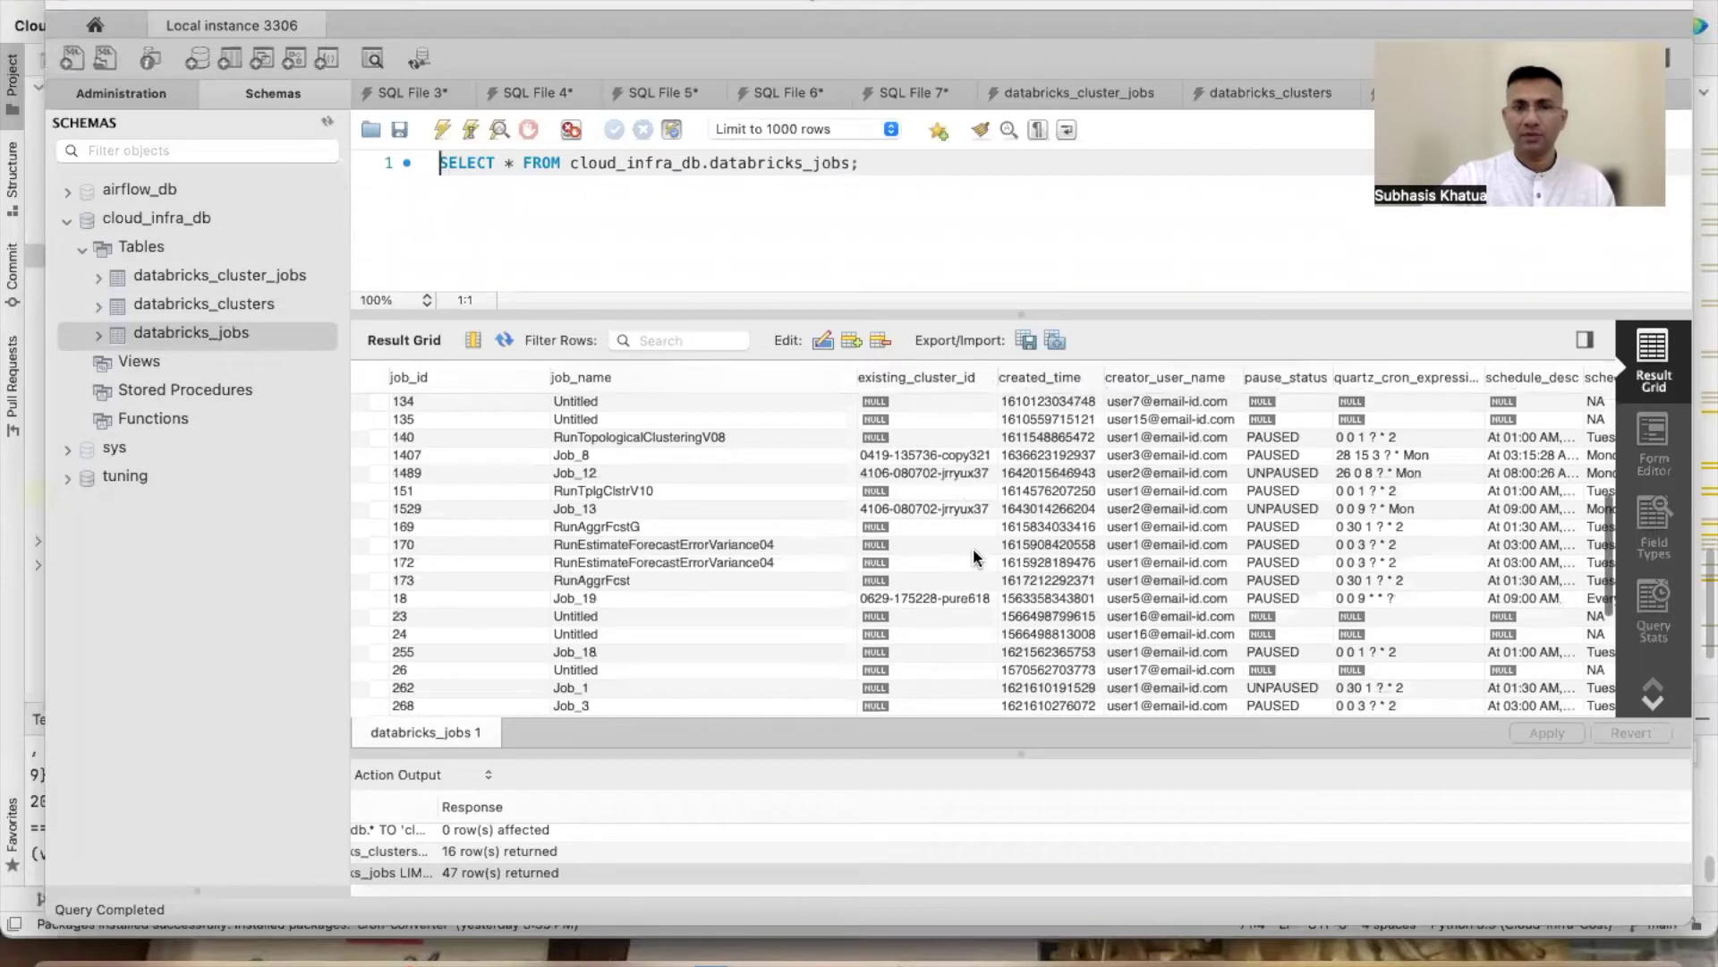
scroll(974, 553, up, 5)
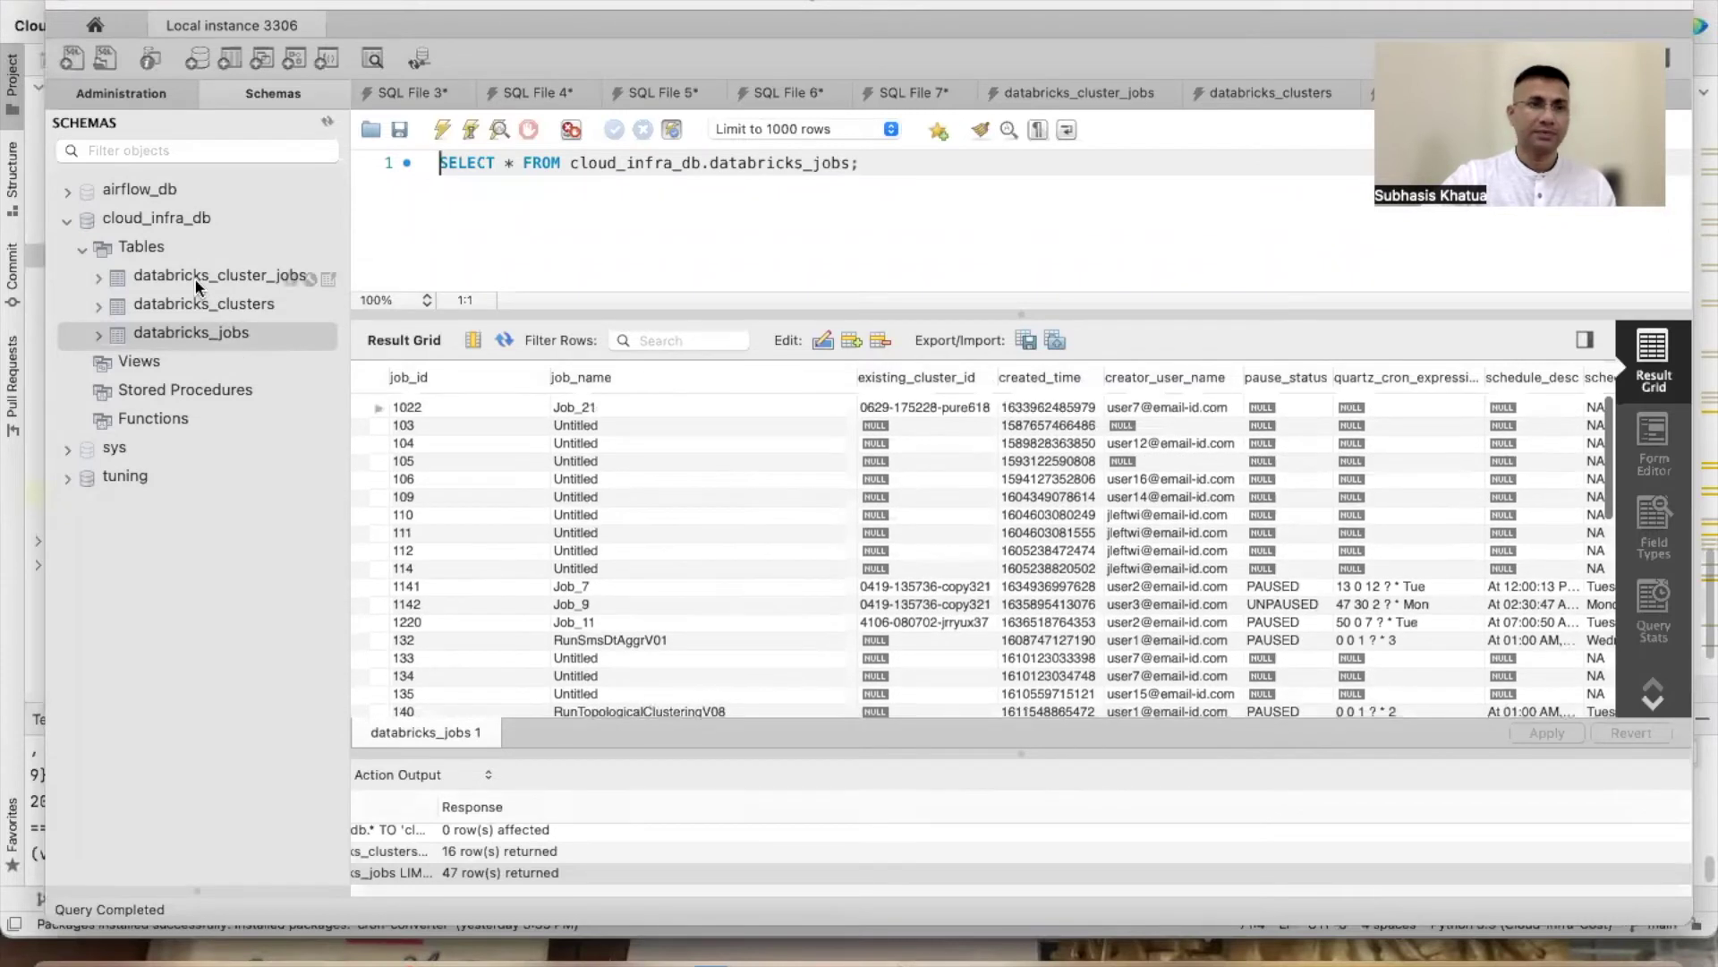
Step: Select all rows of the databricks_cluster_jobs table and view the cluster and job ID pairs
right_click(195, 277)
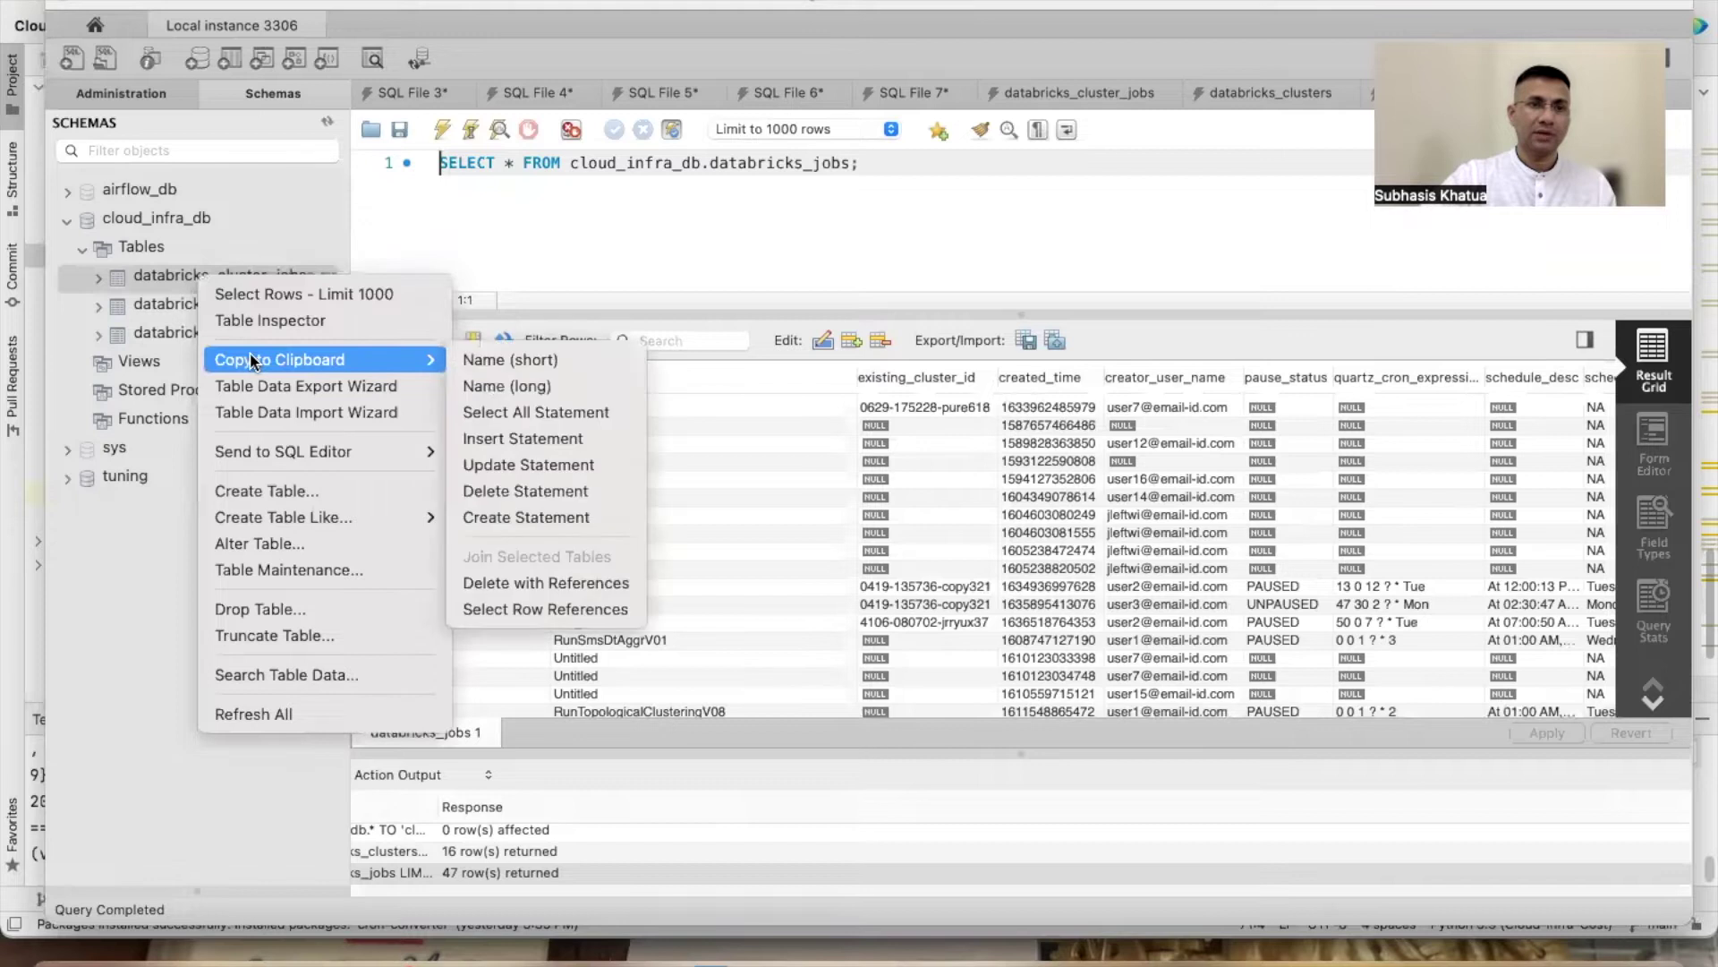
click(288, 293)
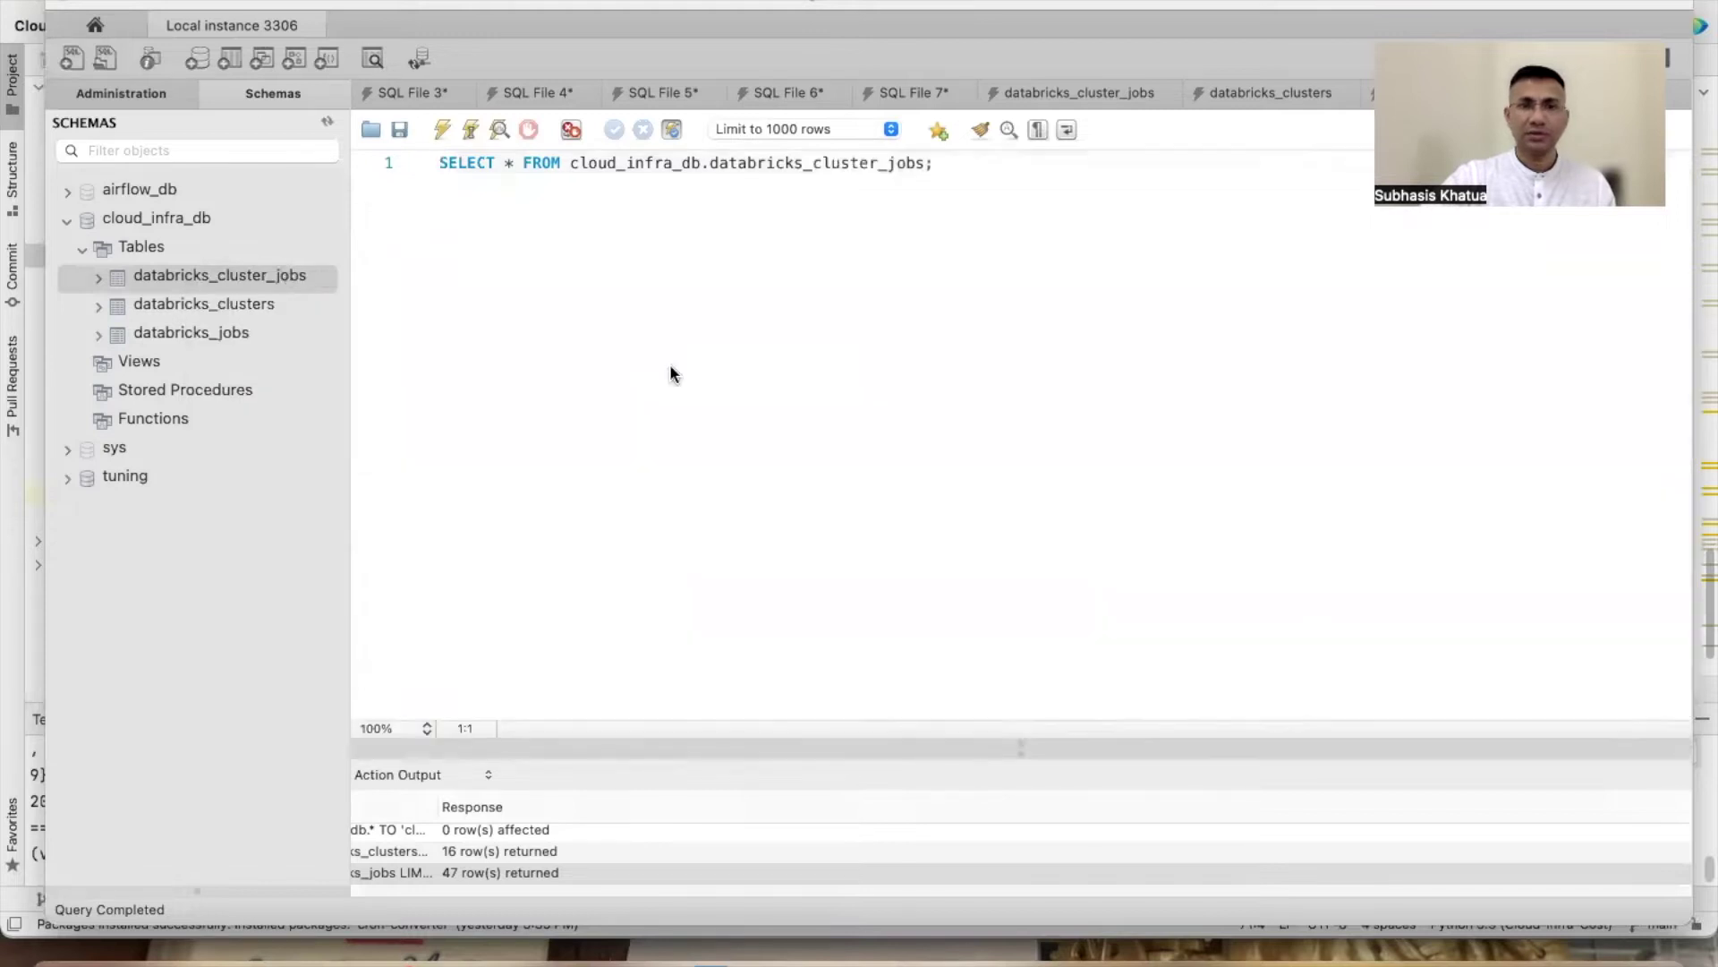
scroll(528, 457, up, 2)
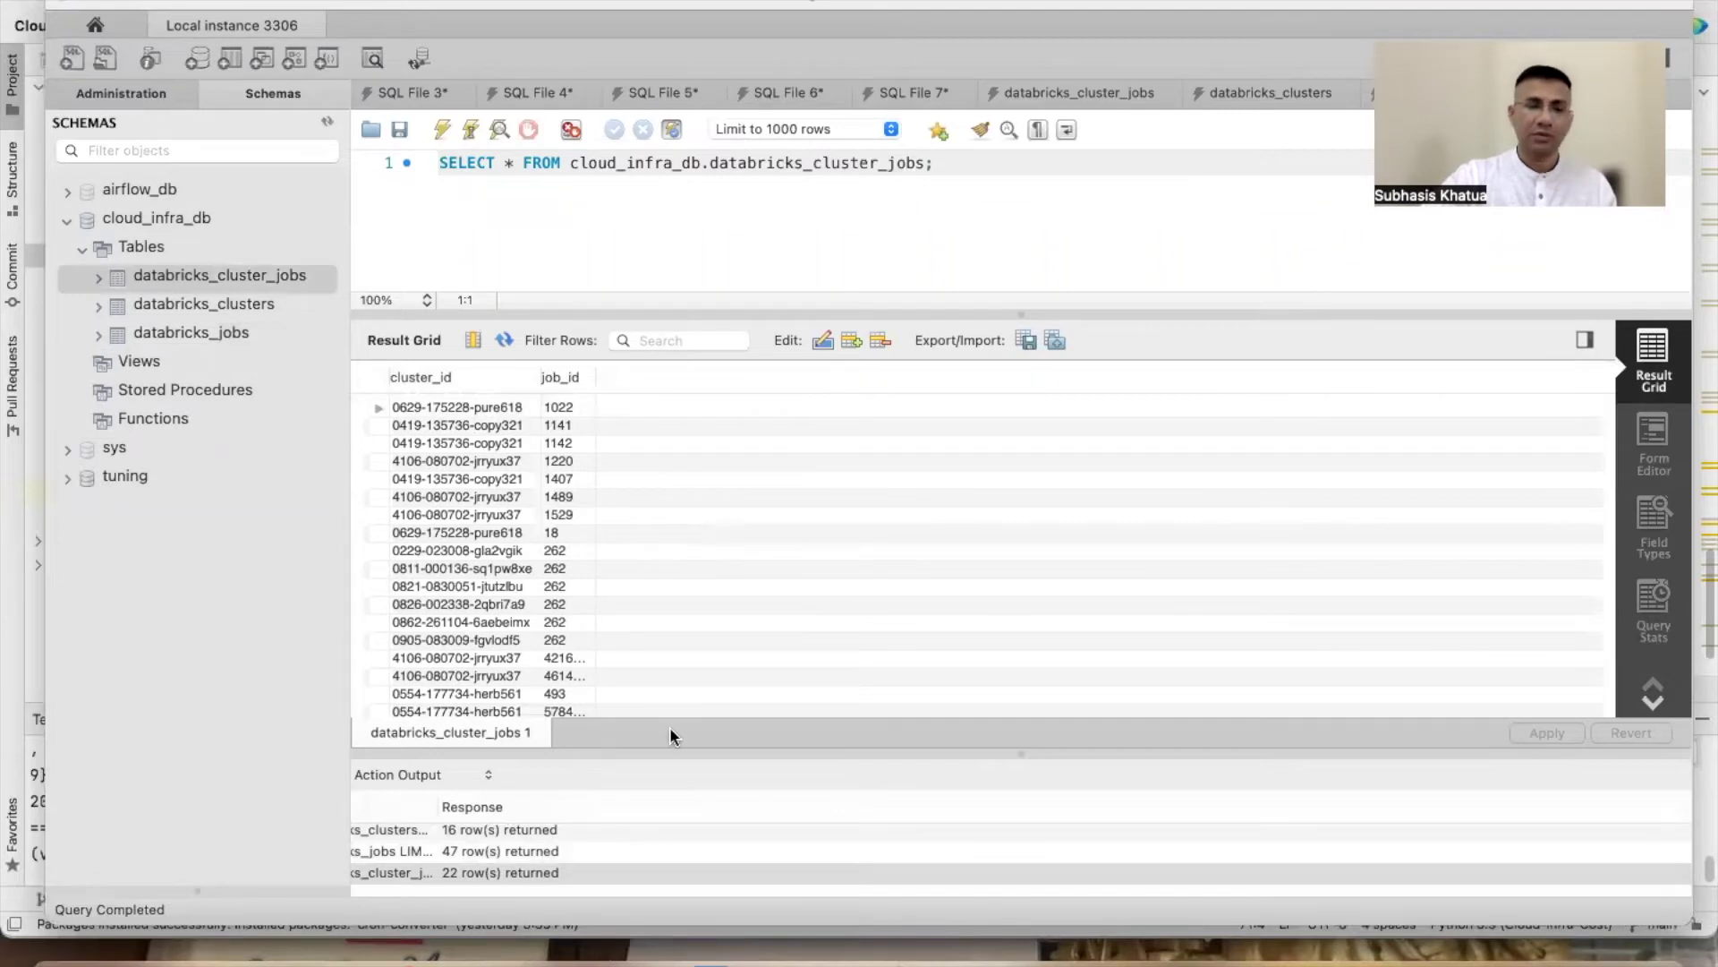
Step: Open the Docker Desktop dashboard and examine the startup logs of the superset_app container
click(238, 944)
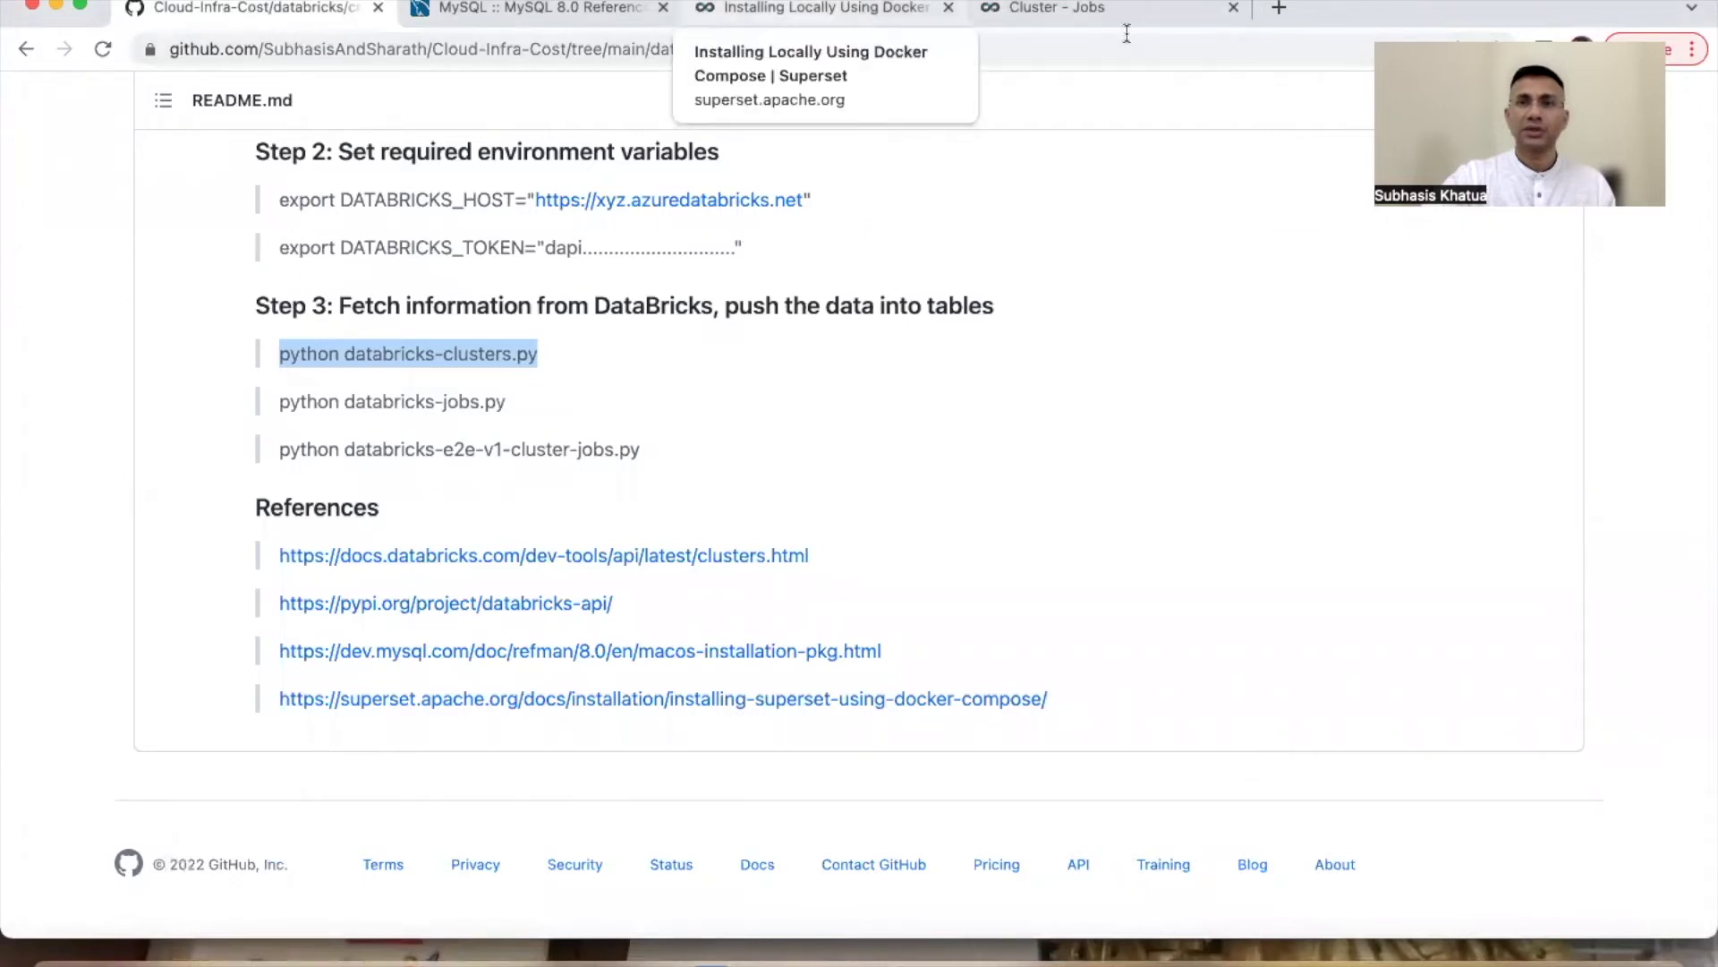
click(1173, 1)
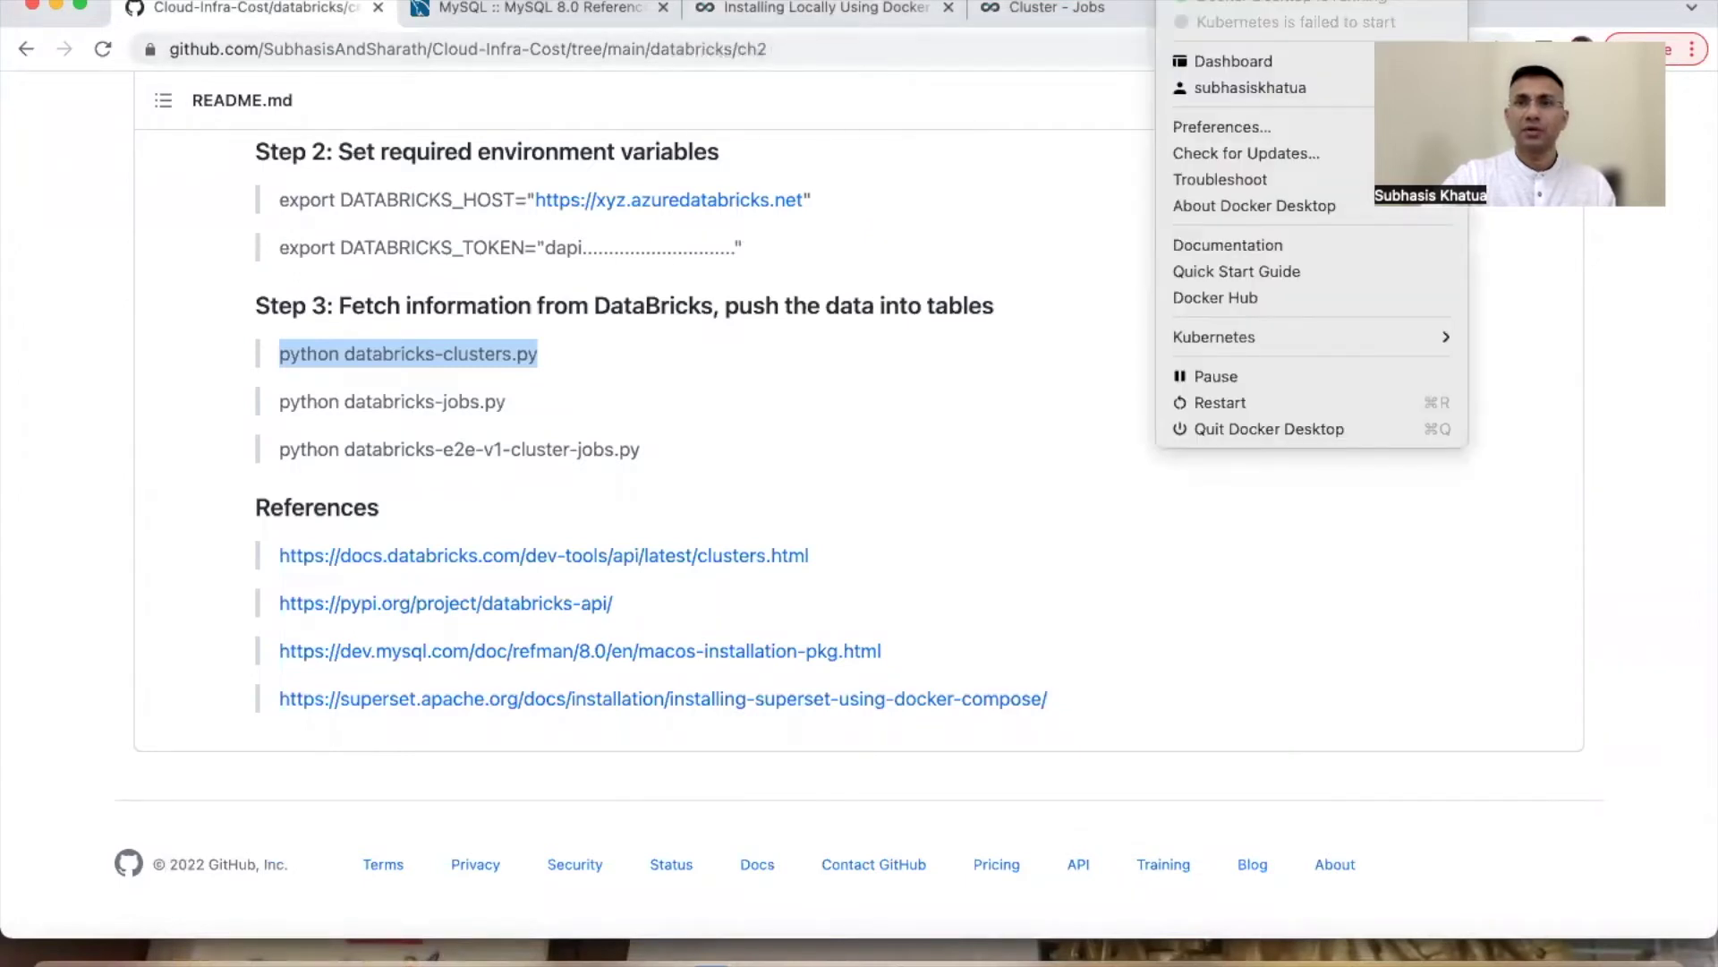
click(1223, 60)
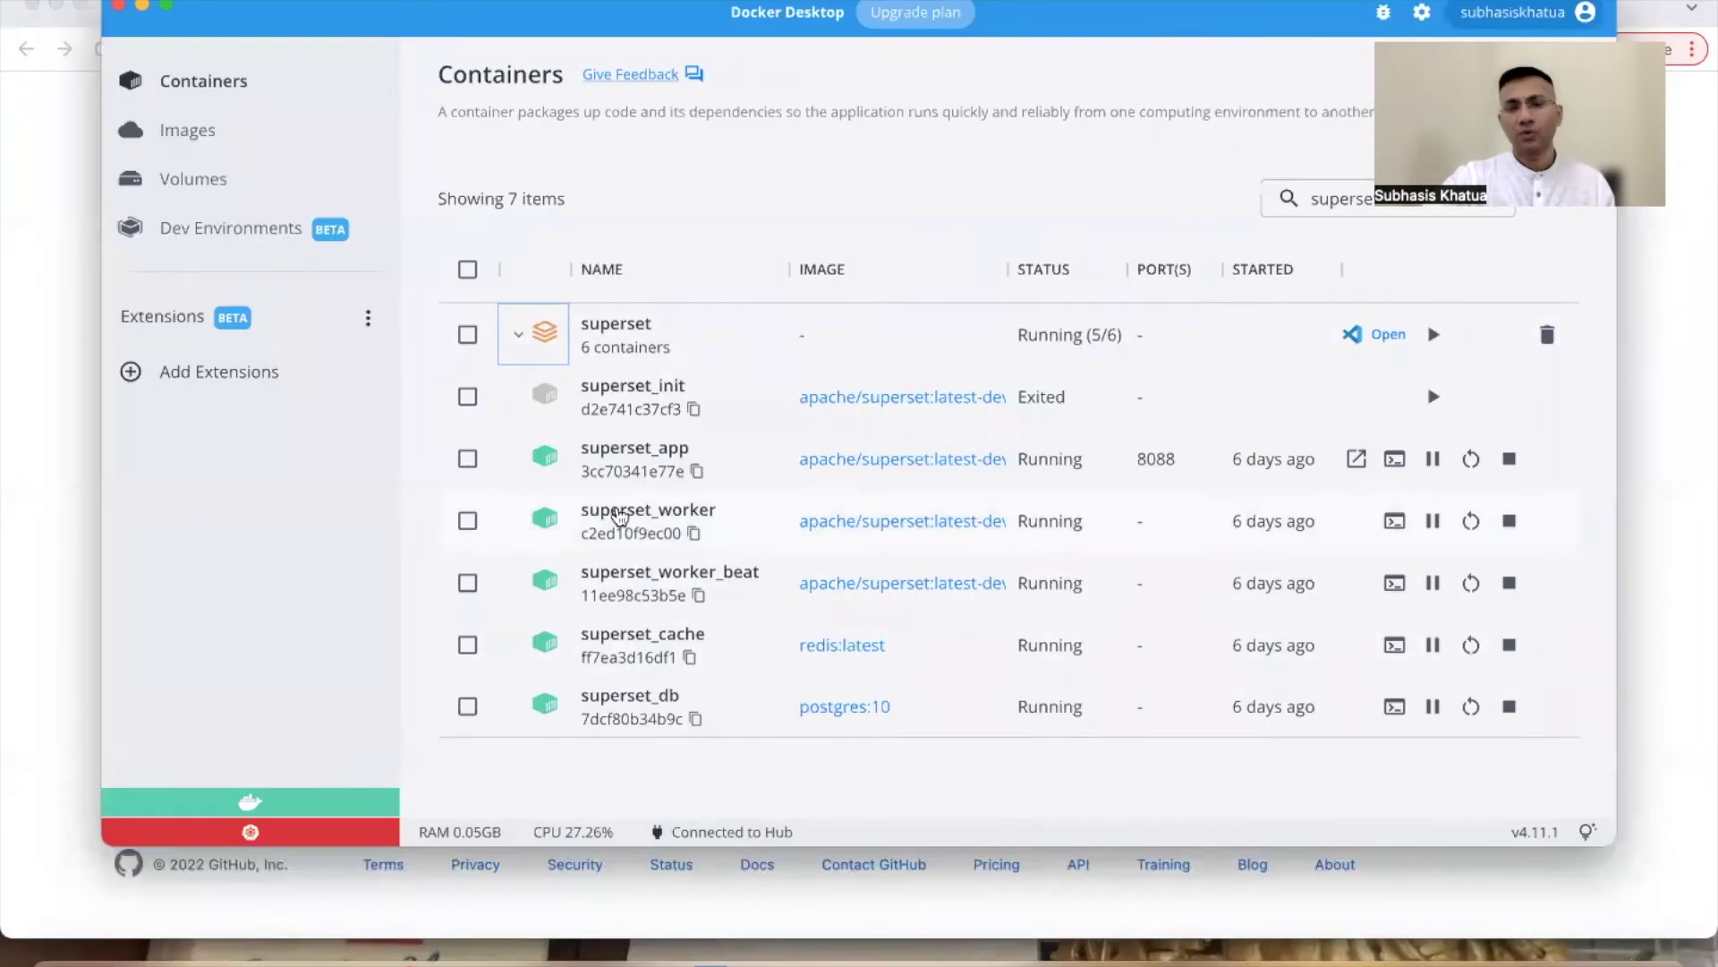
click(616, 456)
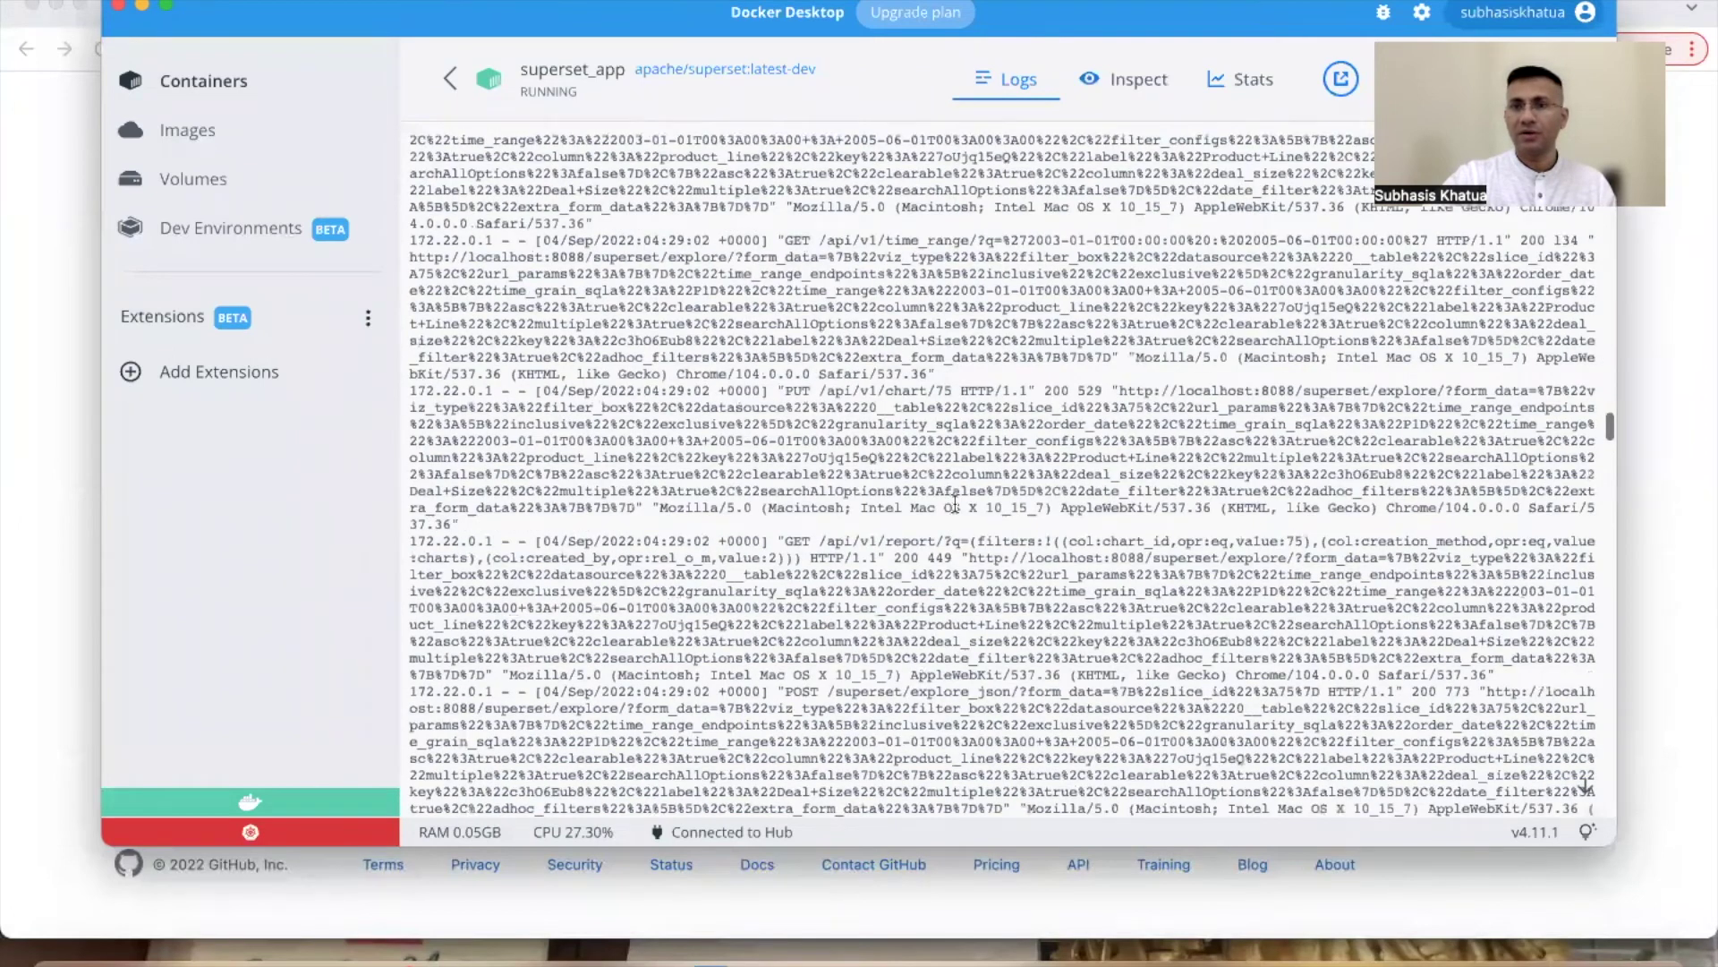
scroll(819, 357, up, 20)
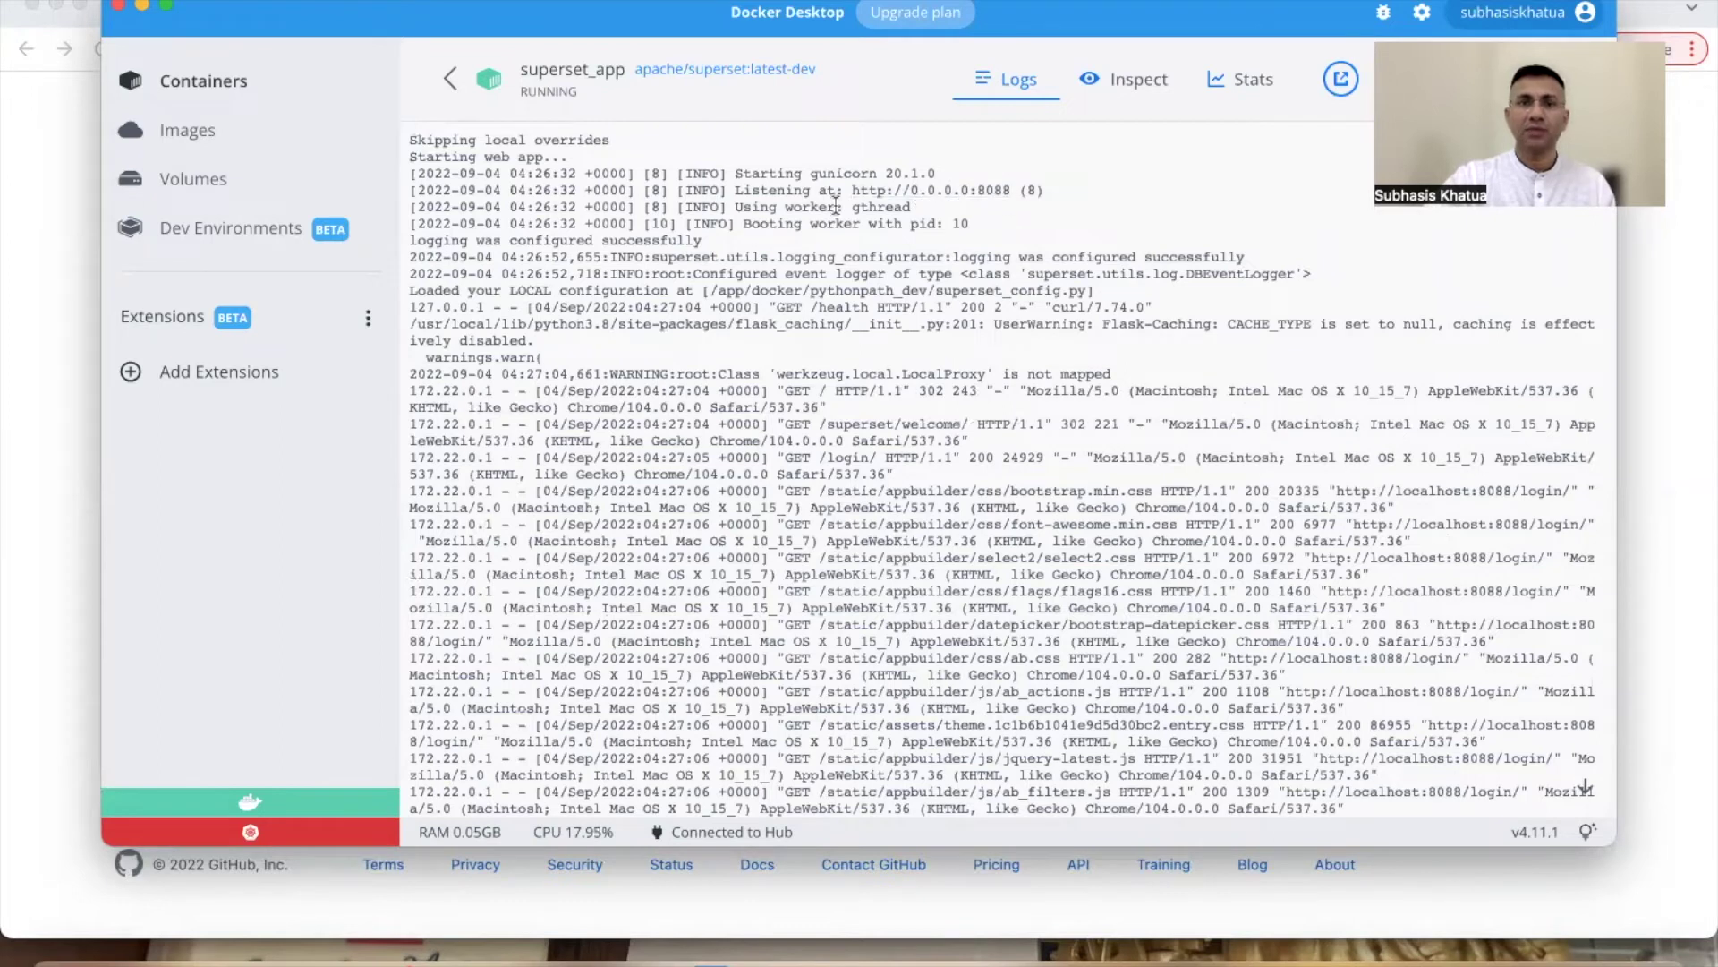
Step: Switch to the Superset page in Chrome and load its home page from localhost:8088
mouse_move(363, 963)
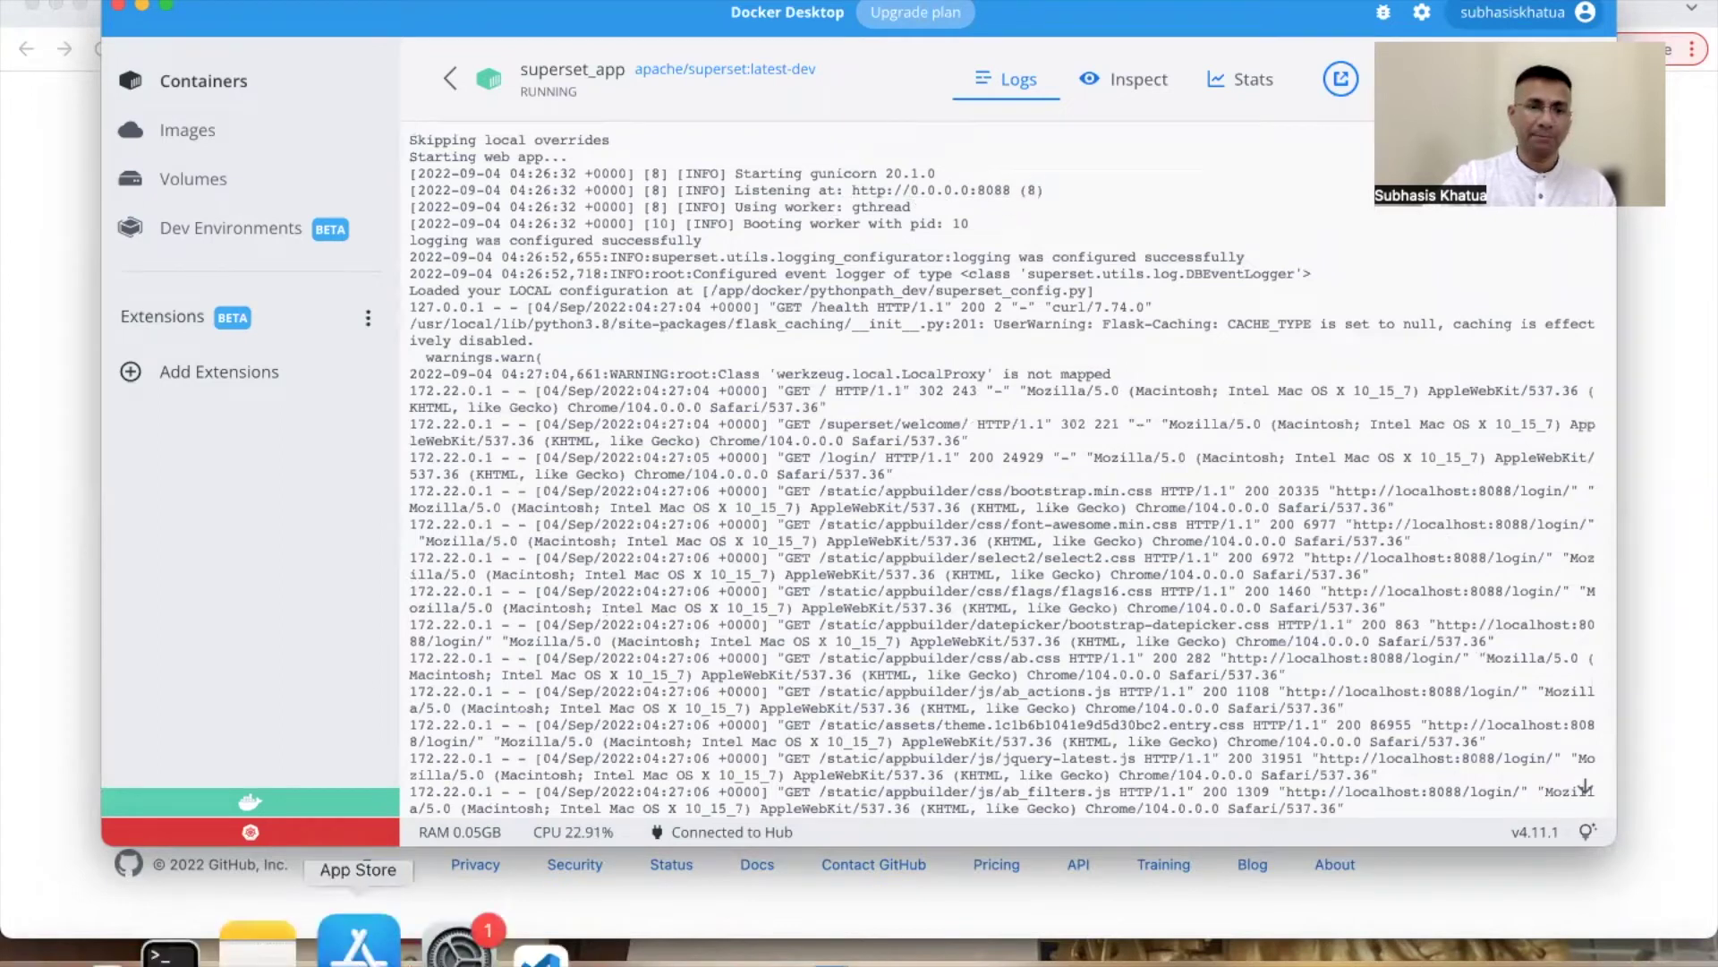
click(225, 950)
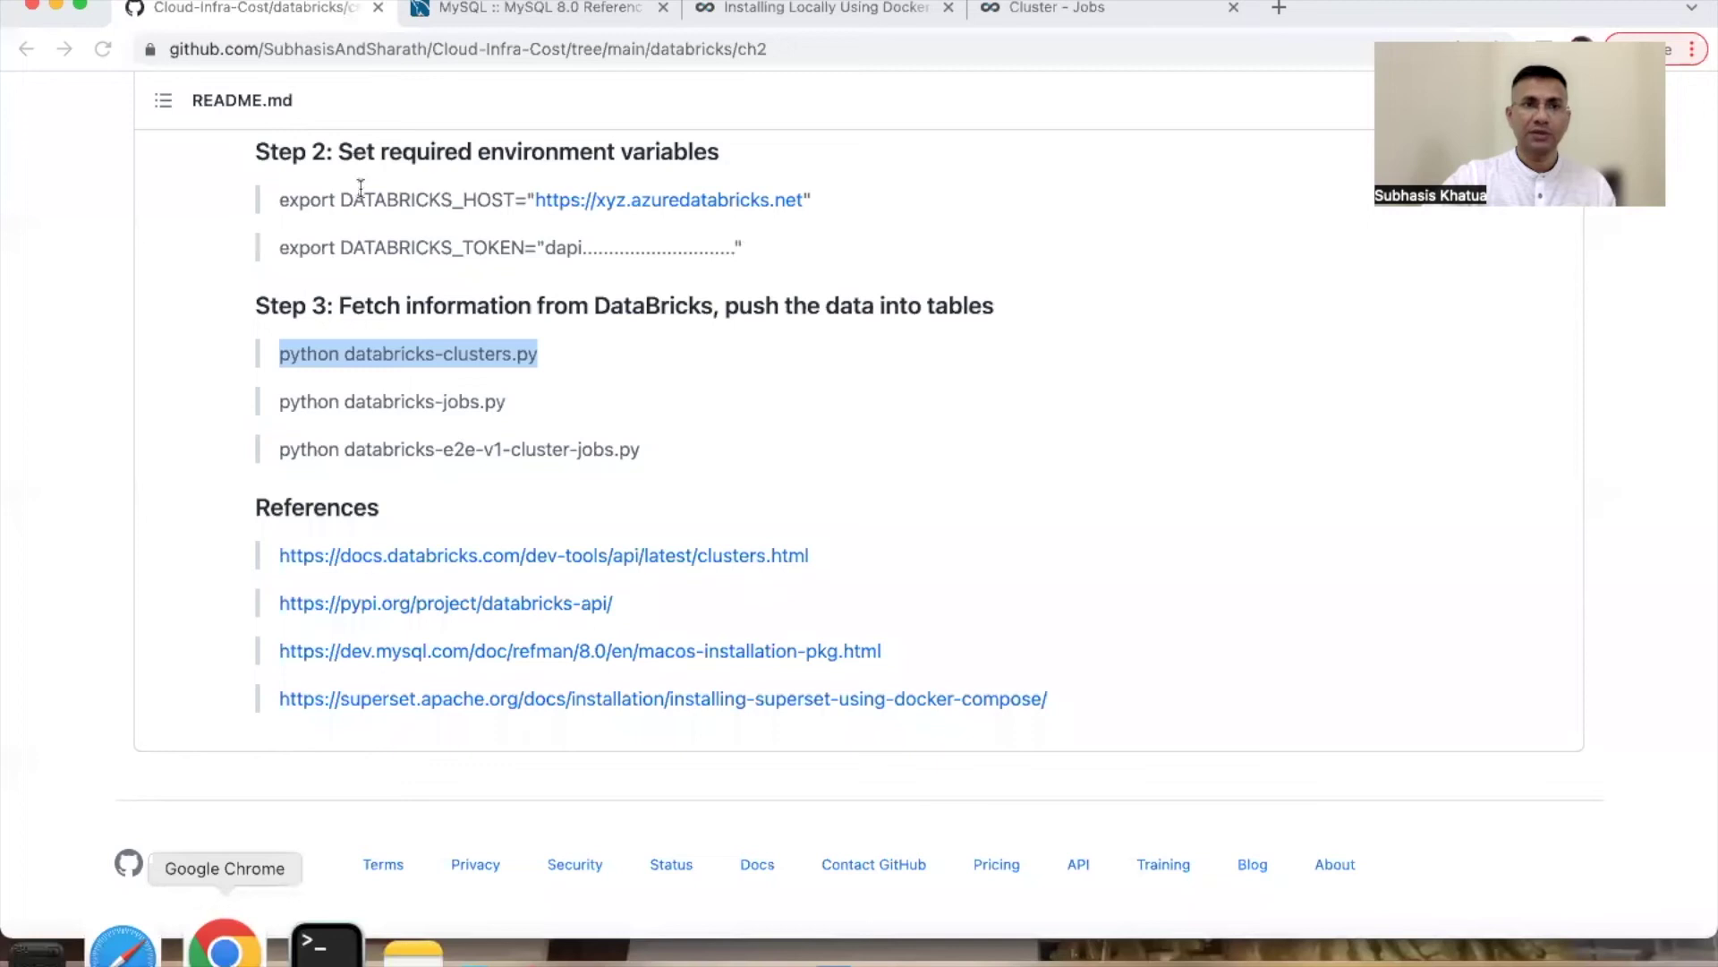
click(1028, 12)
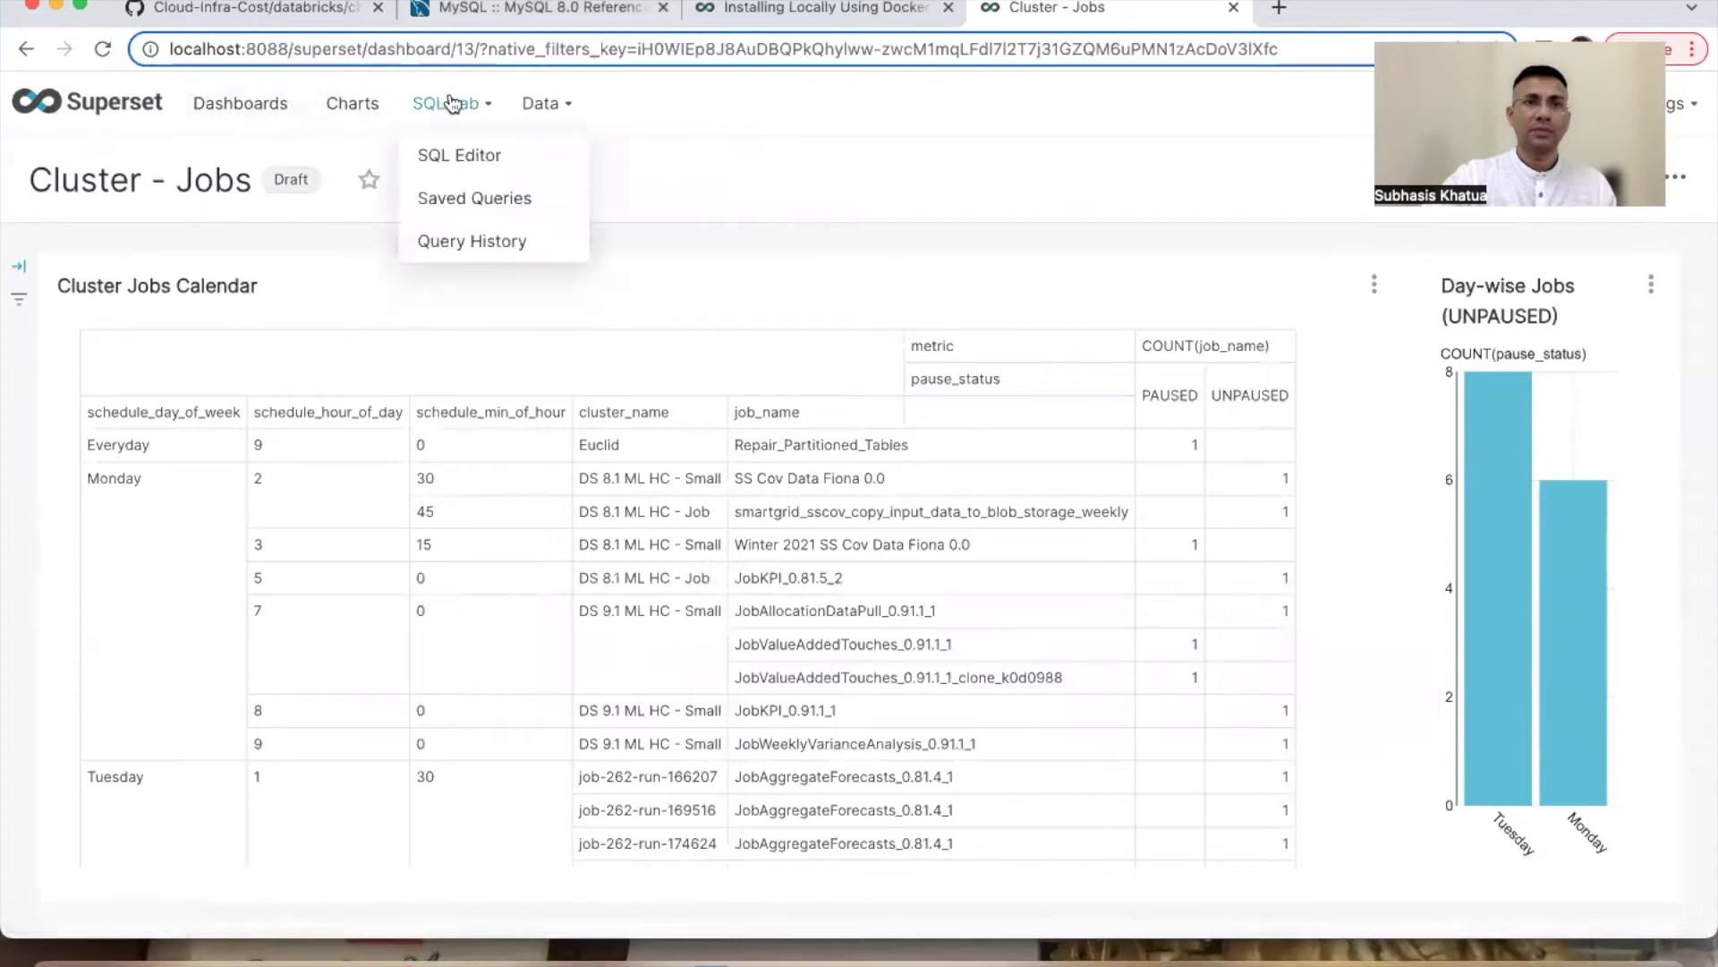
click(291, 45)
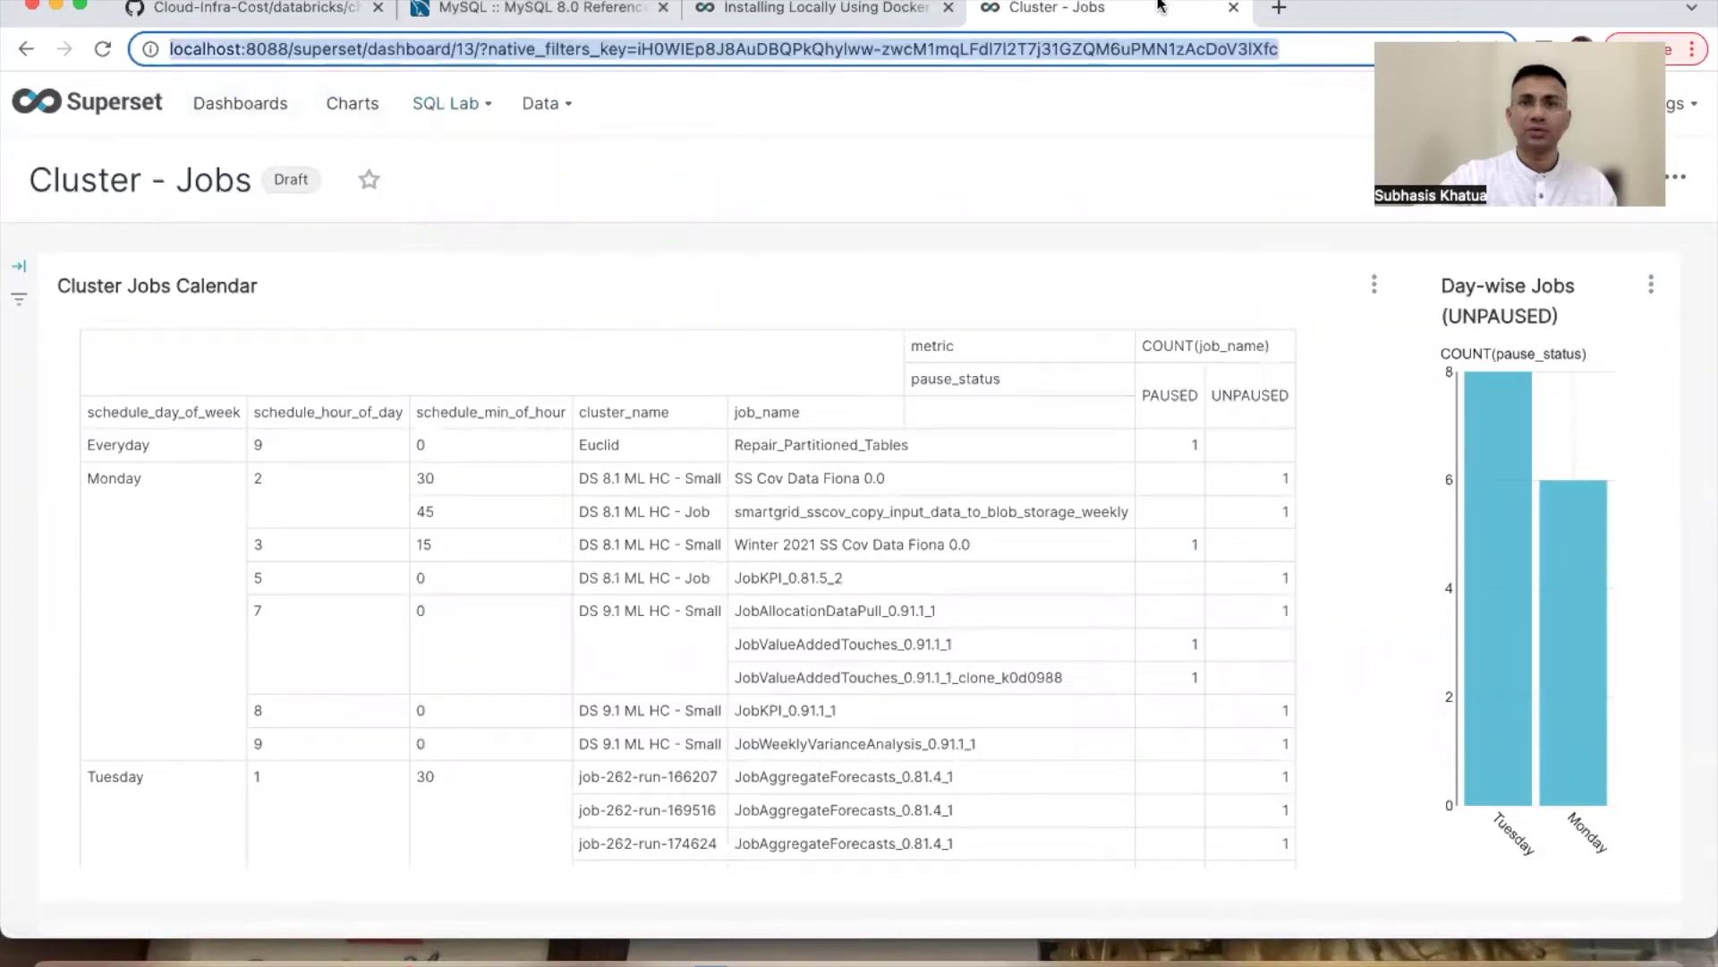
drag(293, 48, 1262, 78)
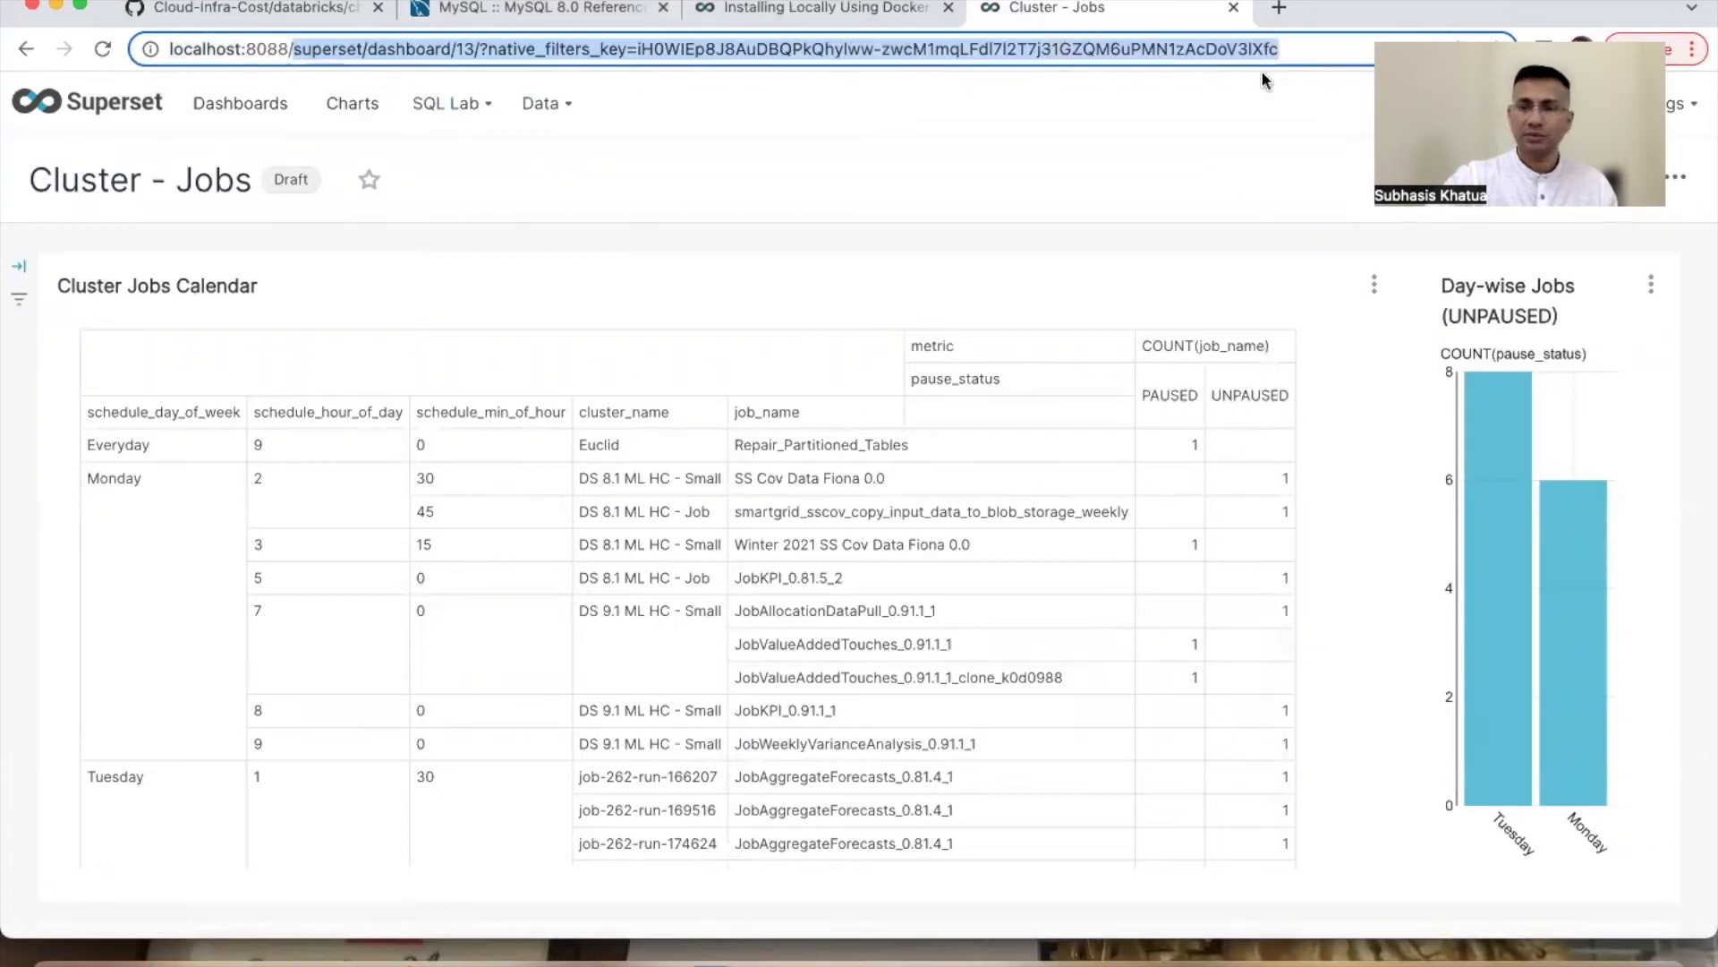
key(BackSpace)
key(Return)
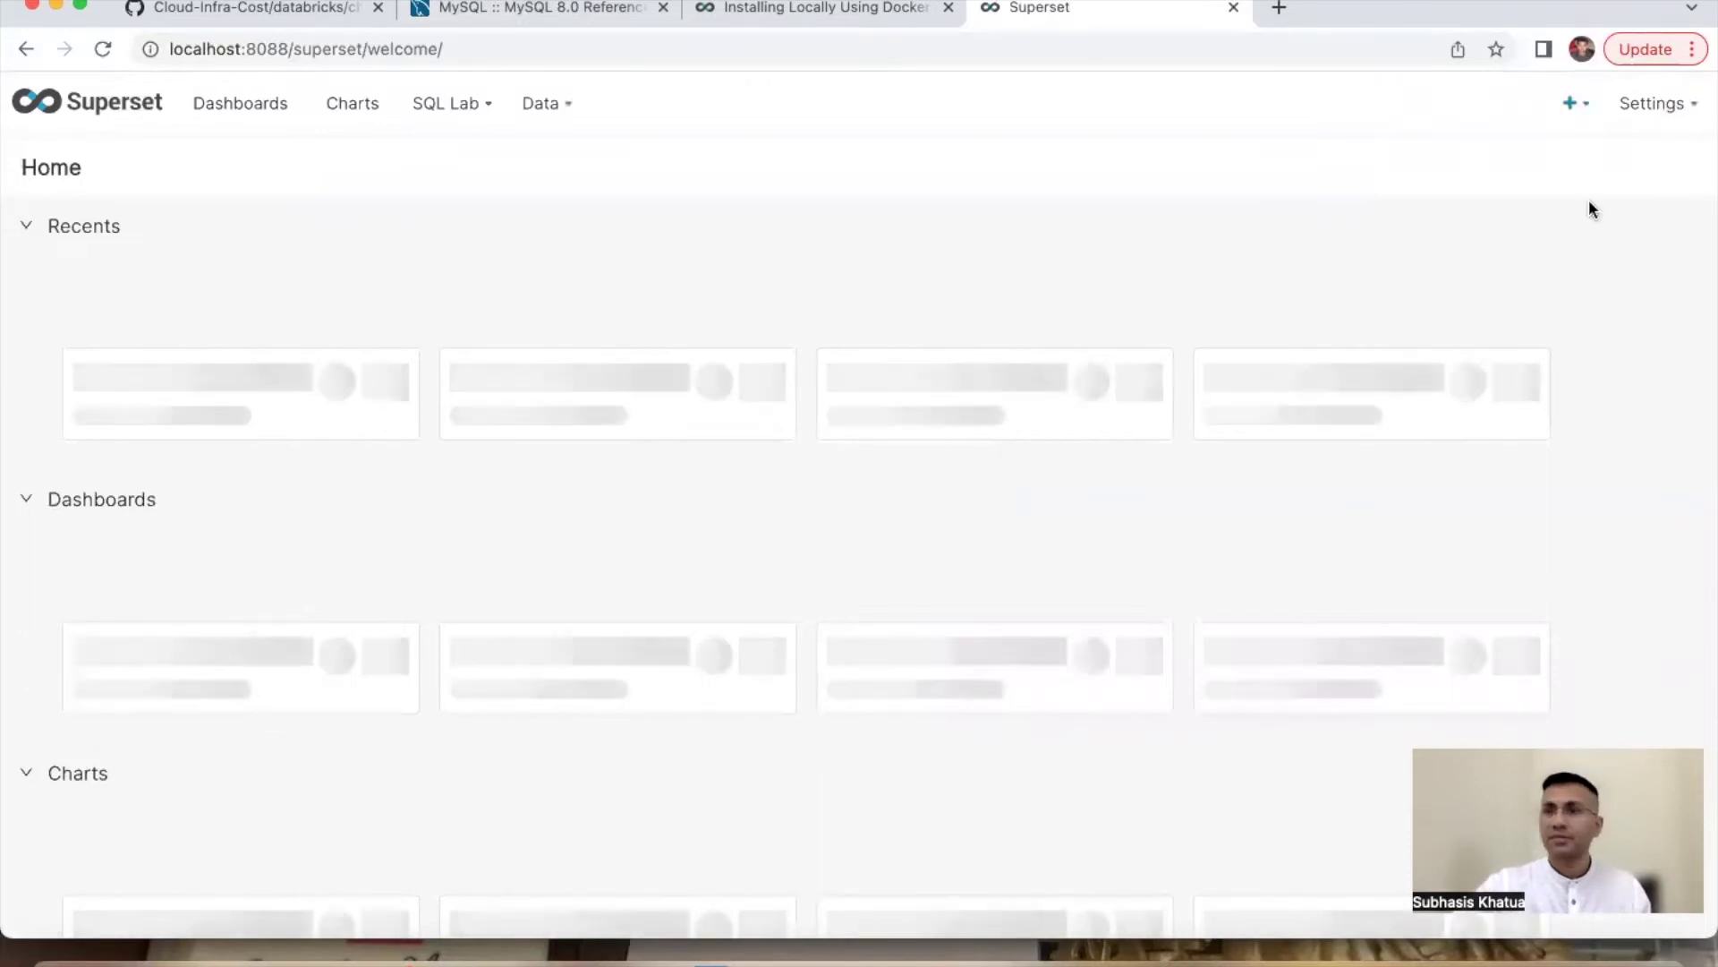
click(1655, 118)
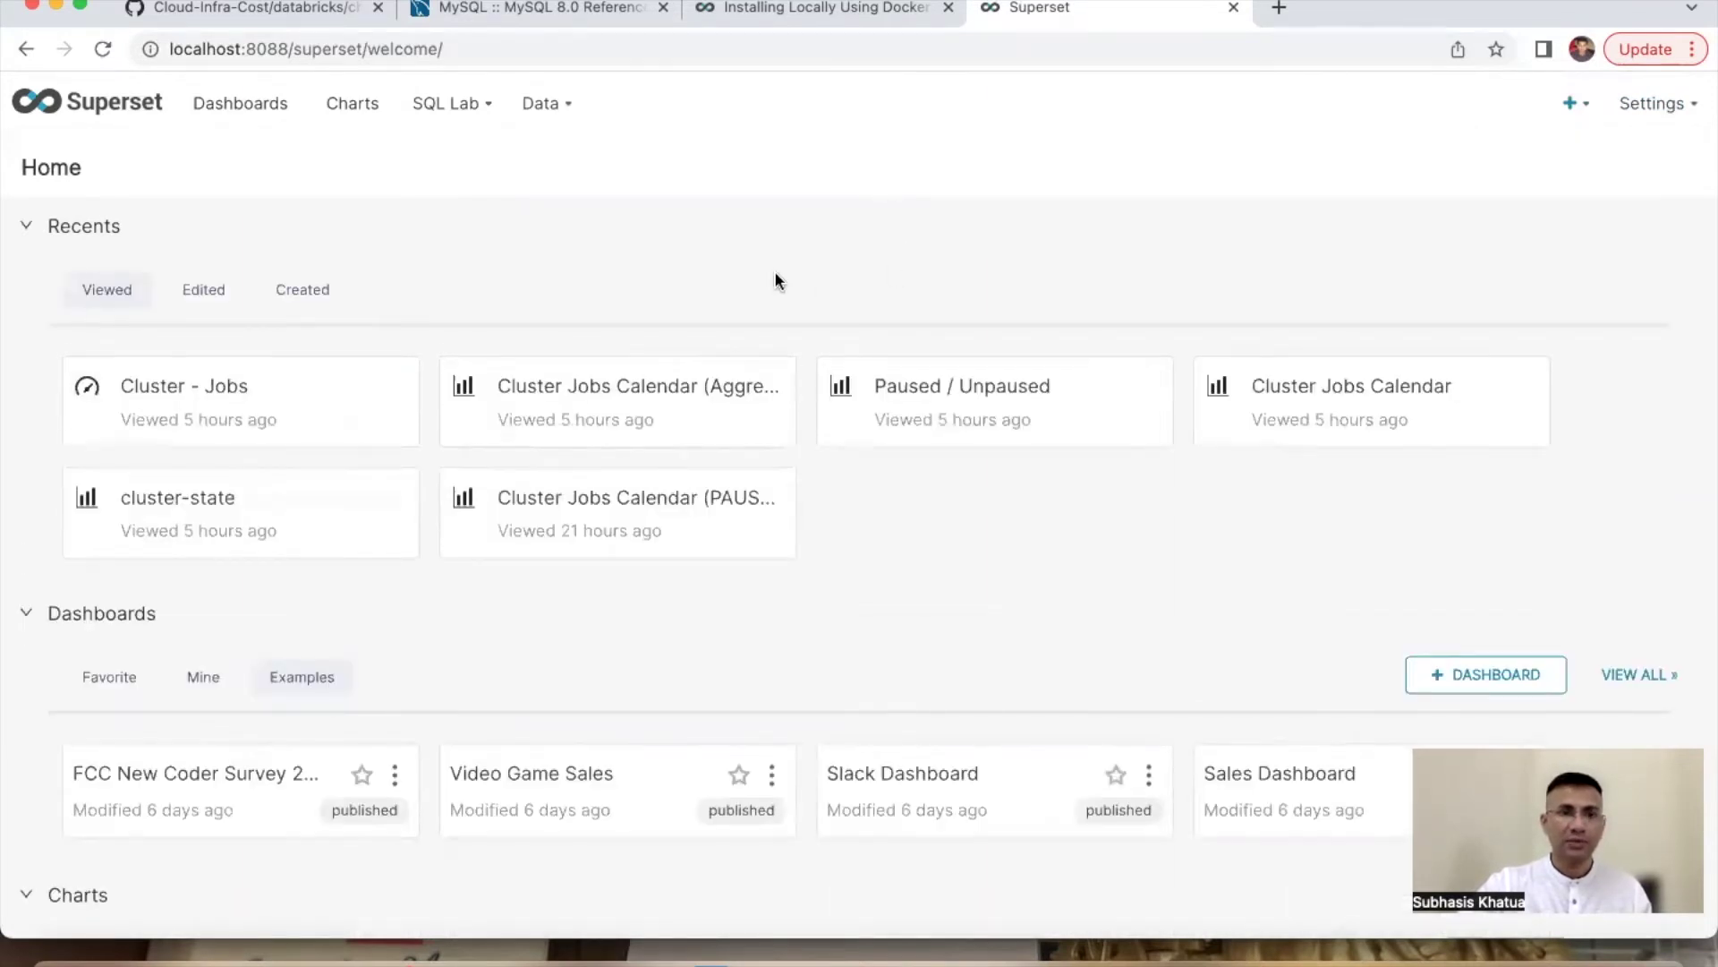
Step: Start a new MySQL connection from Superset's database list and set its host to host.docker.internal
mouse_move(549, 104)
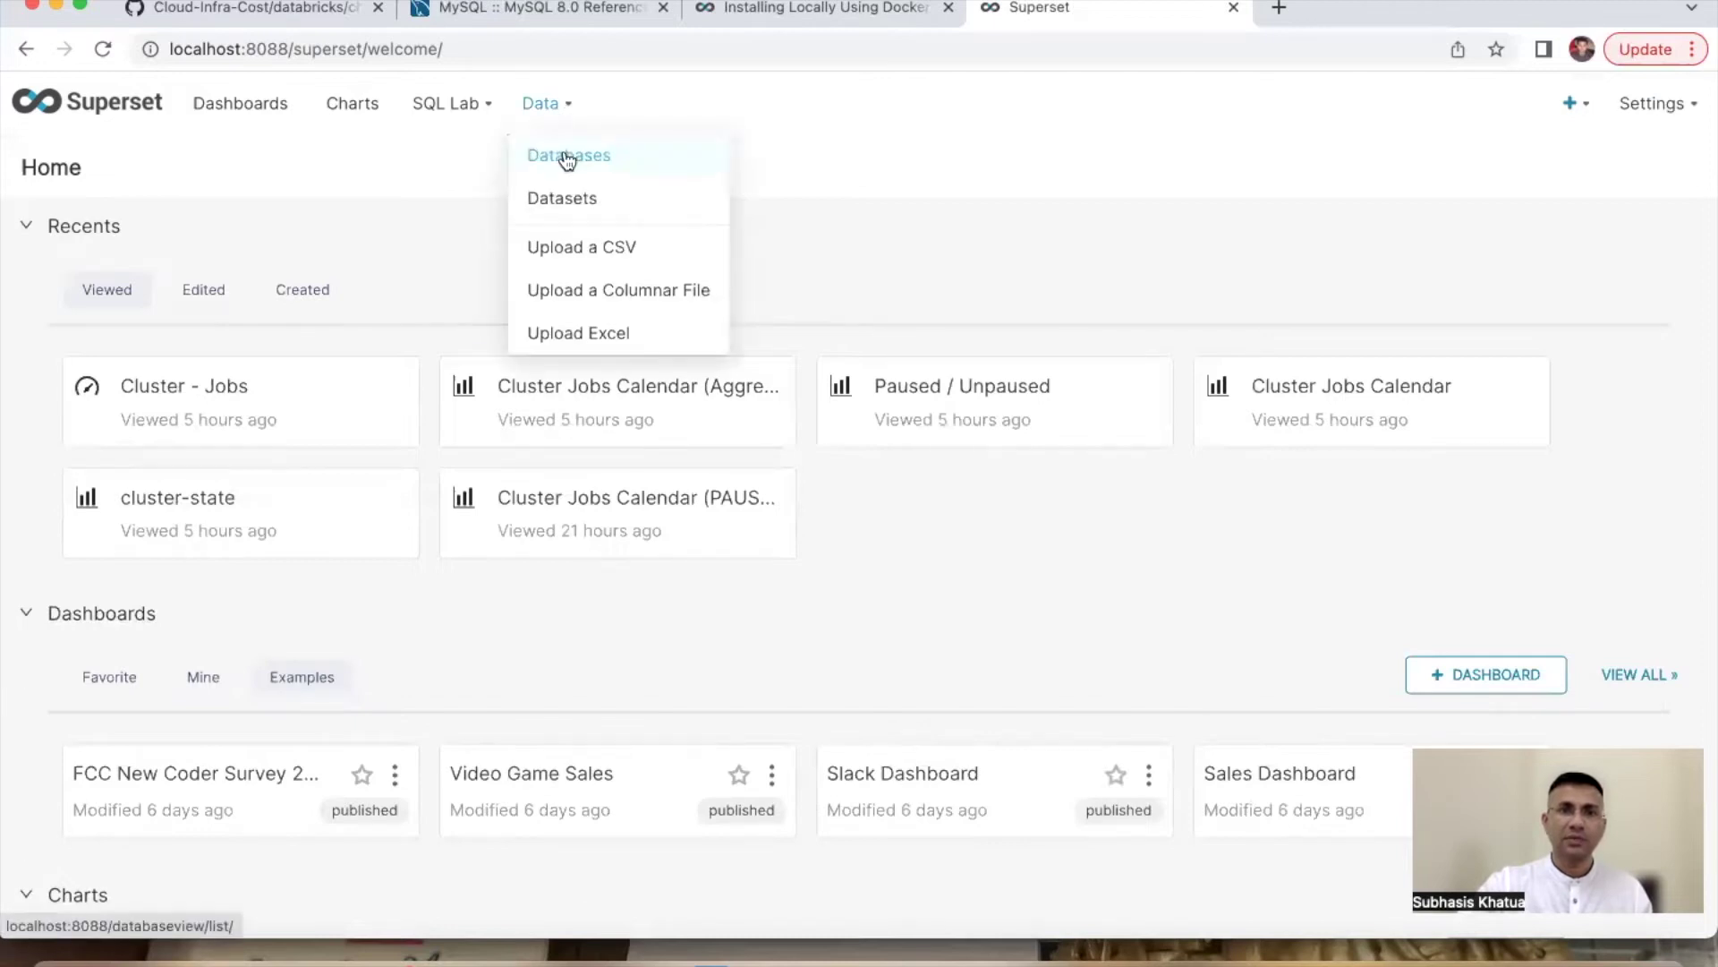
click(567, 160)
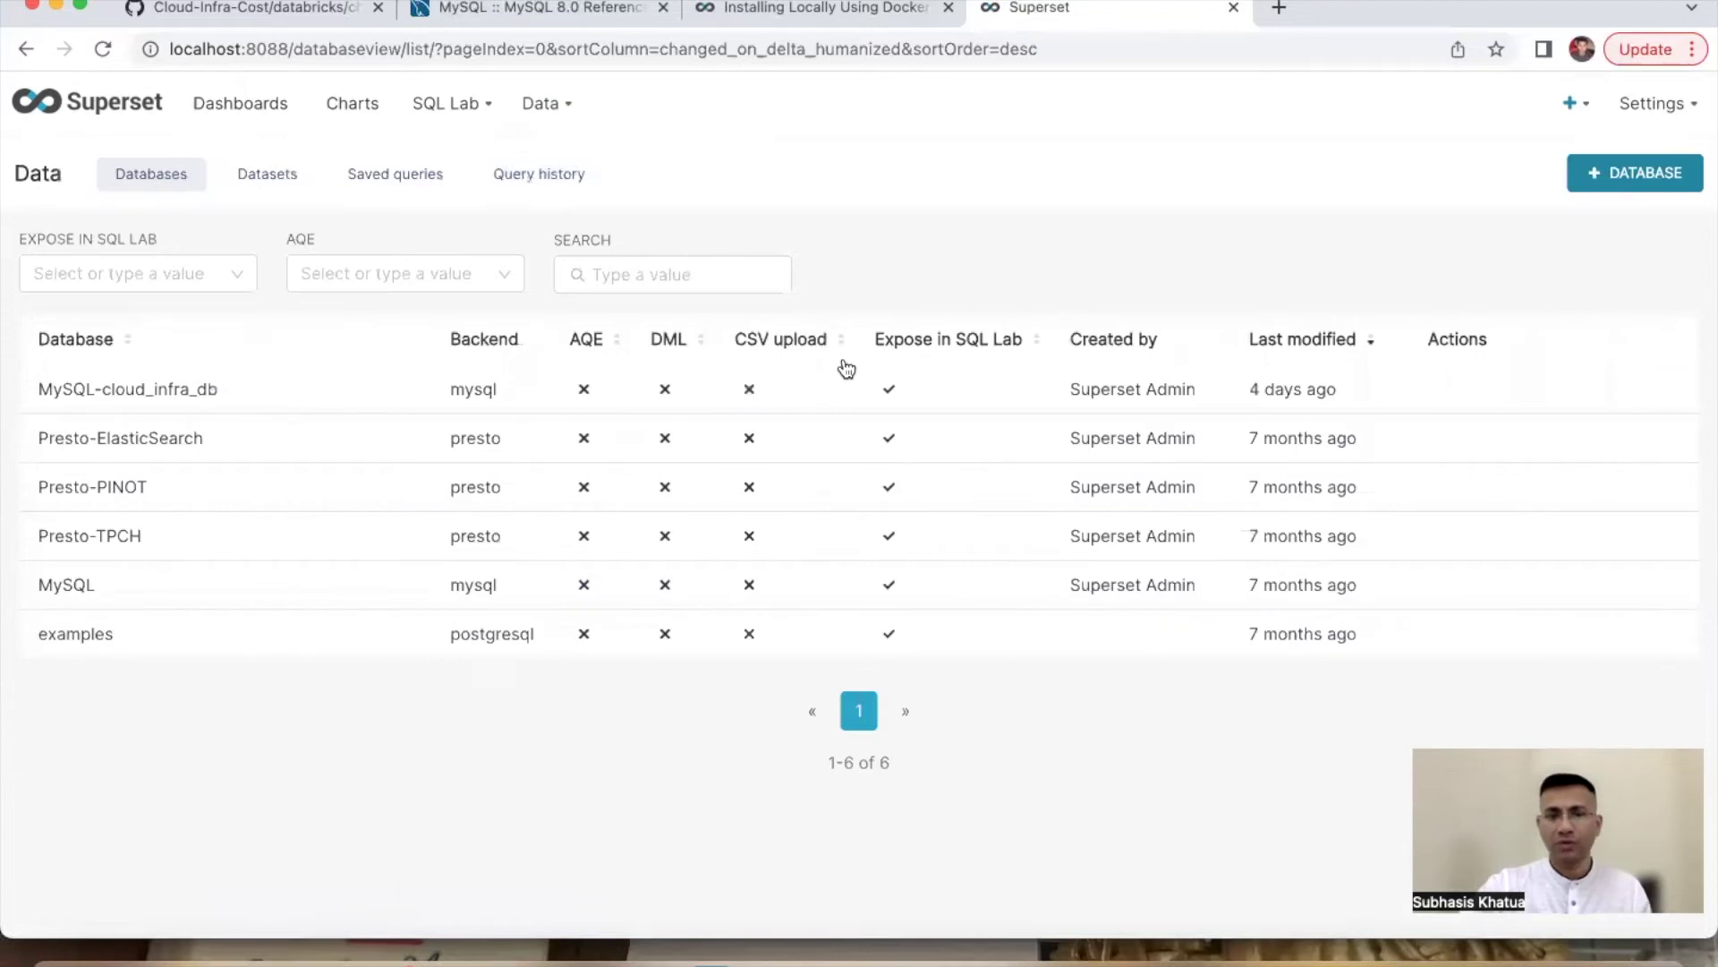
click(1648, 178)
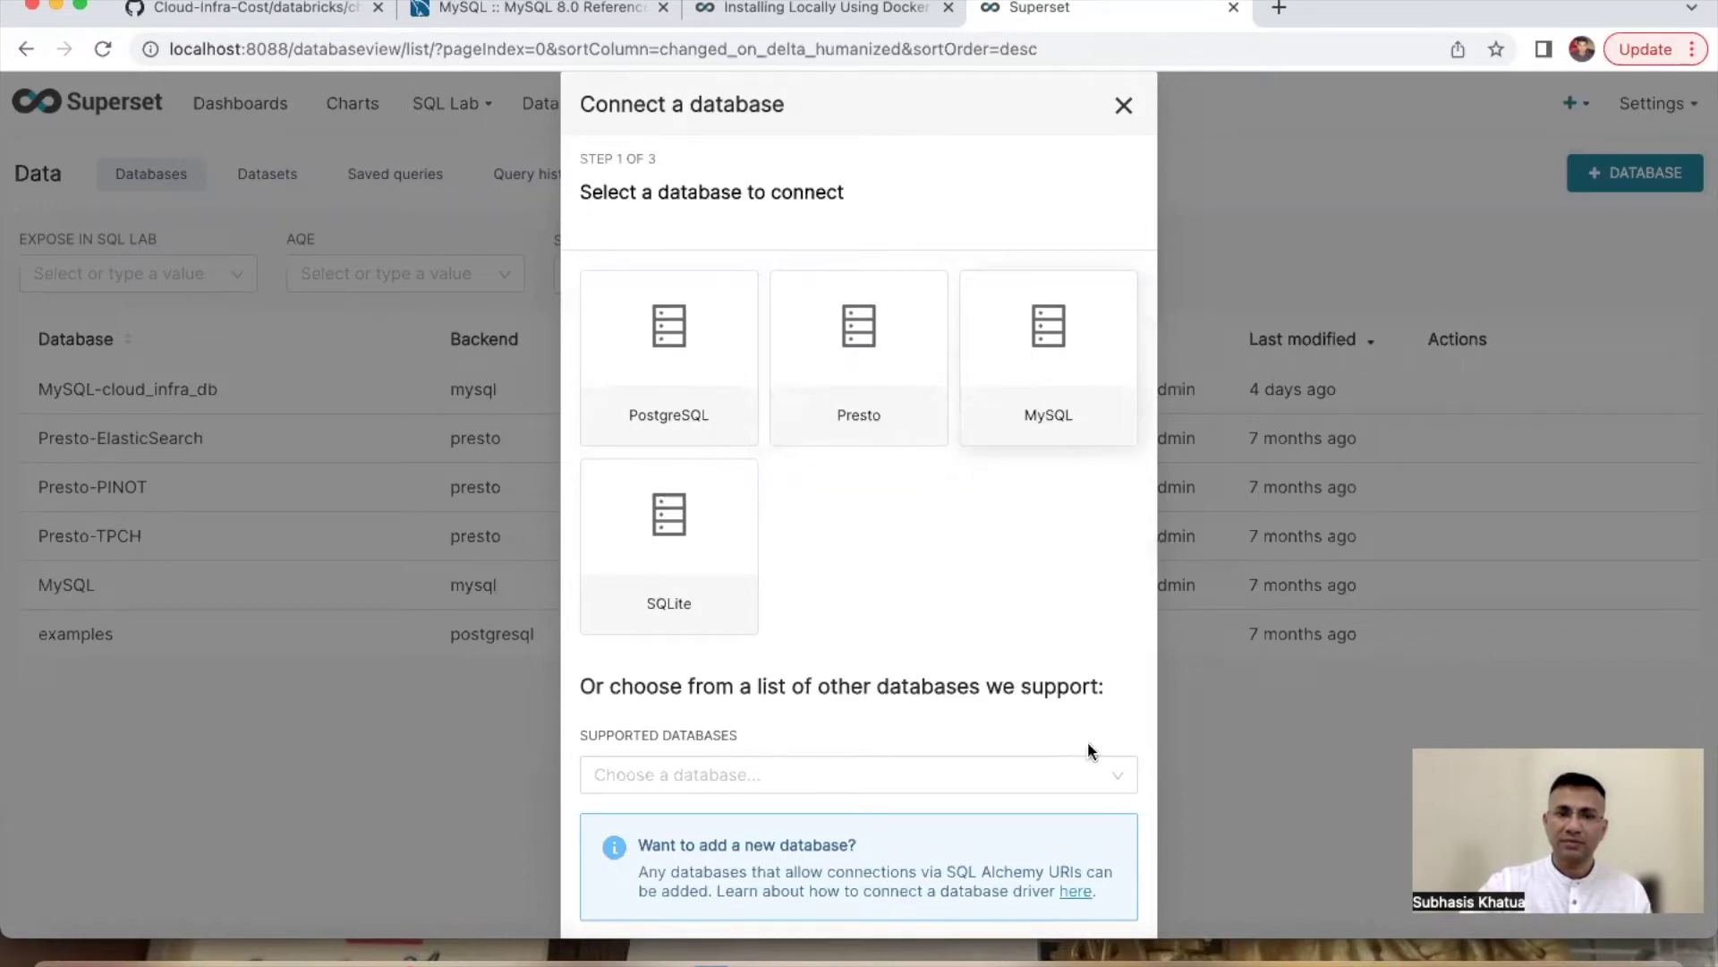
click(1116, 786)
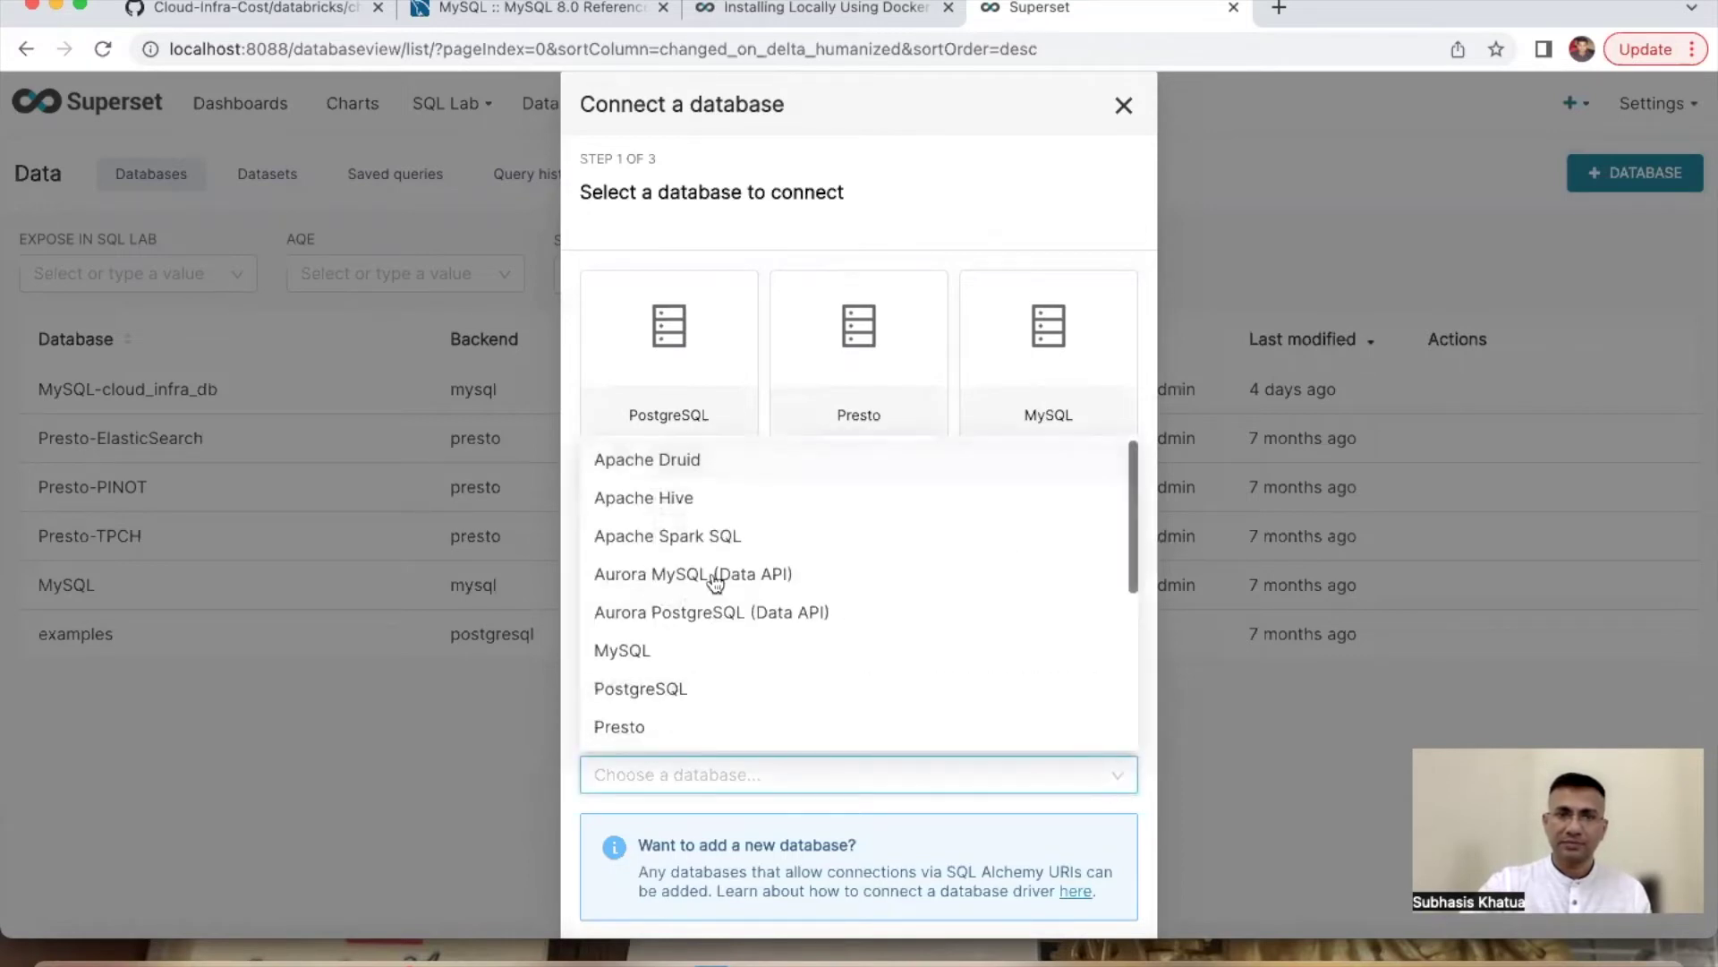
click(640, 644)
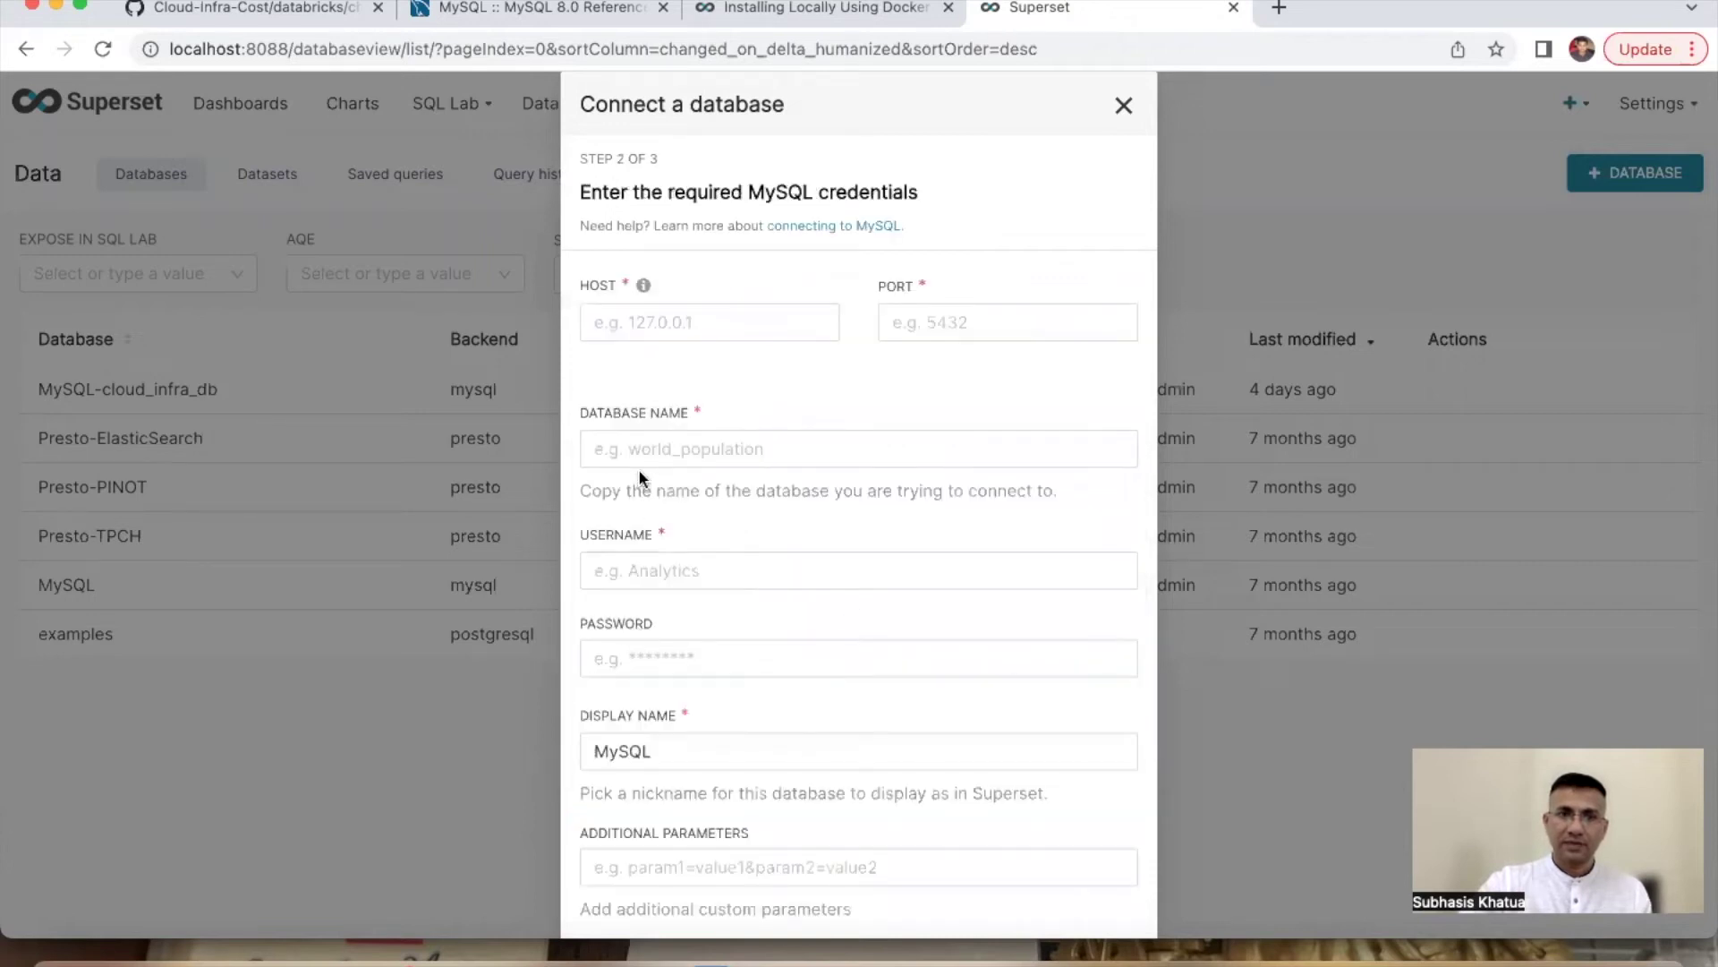
click(642, 322)
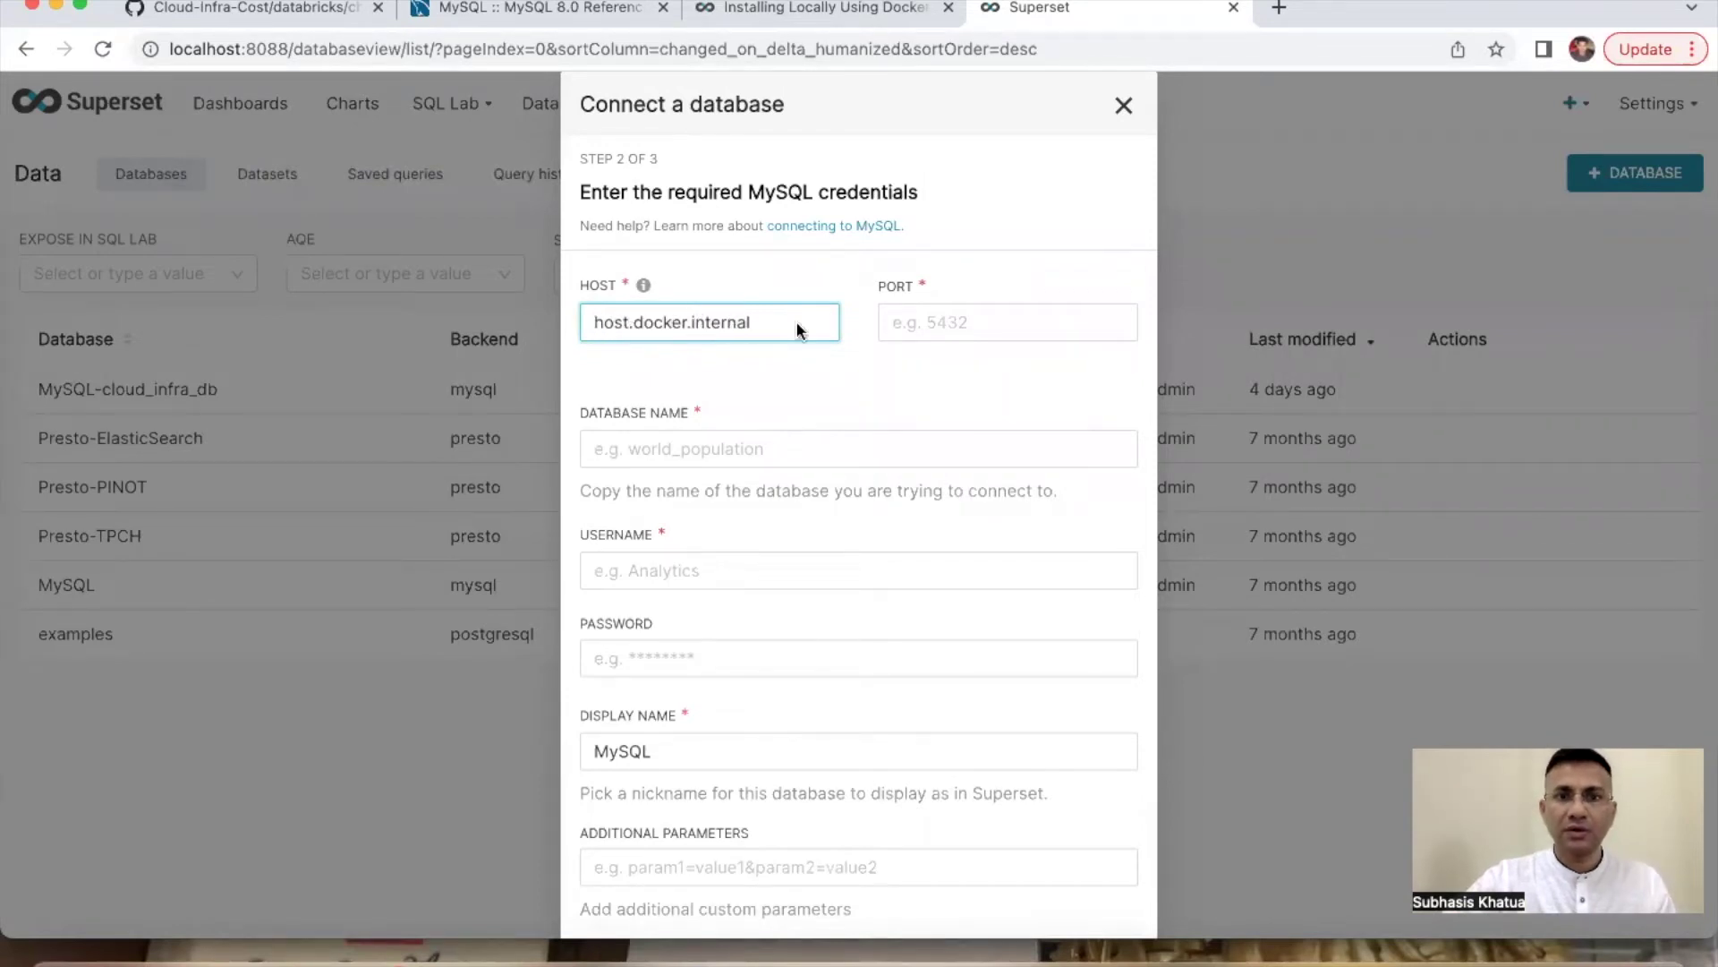
Step: Set the MySQL connection's port to 3306, database name to cloud_infra_db and username to cloud_infra_user, and enter the account password
click(907, 318)
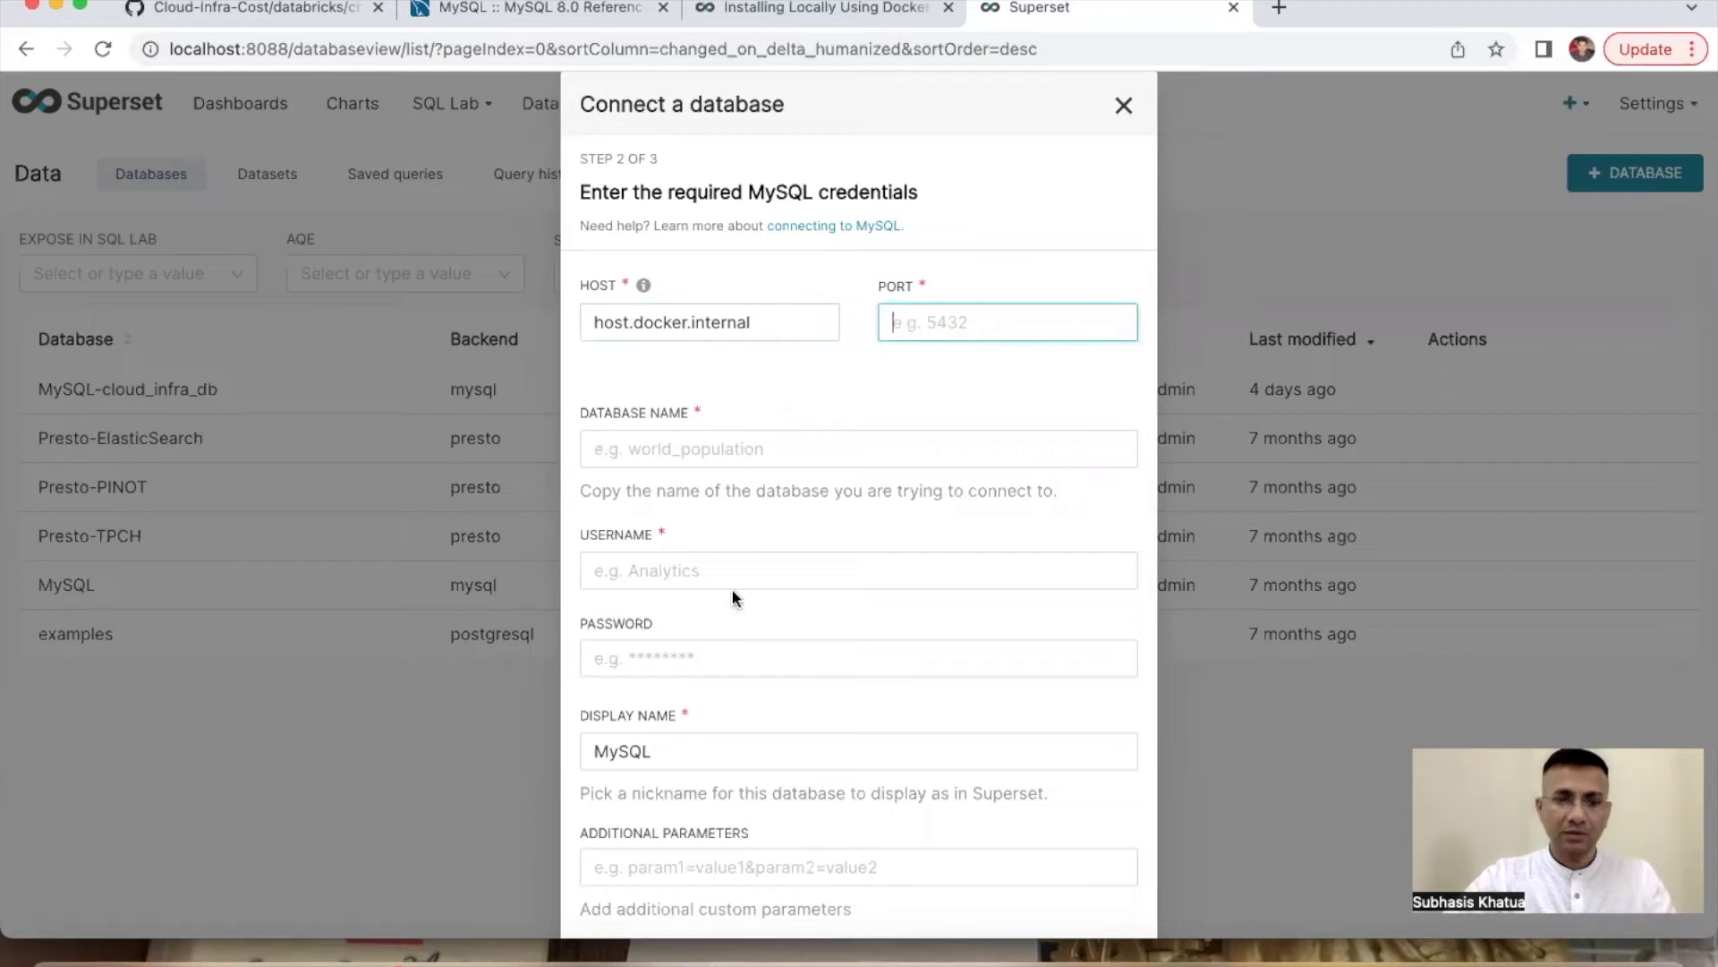
text(300)
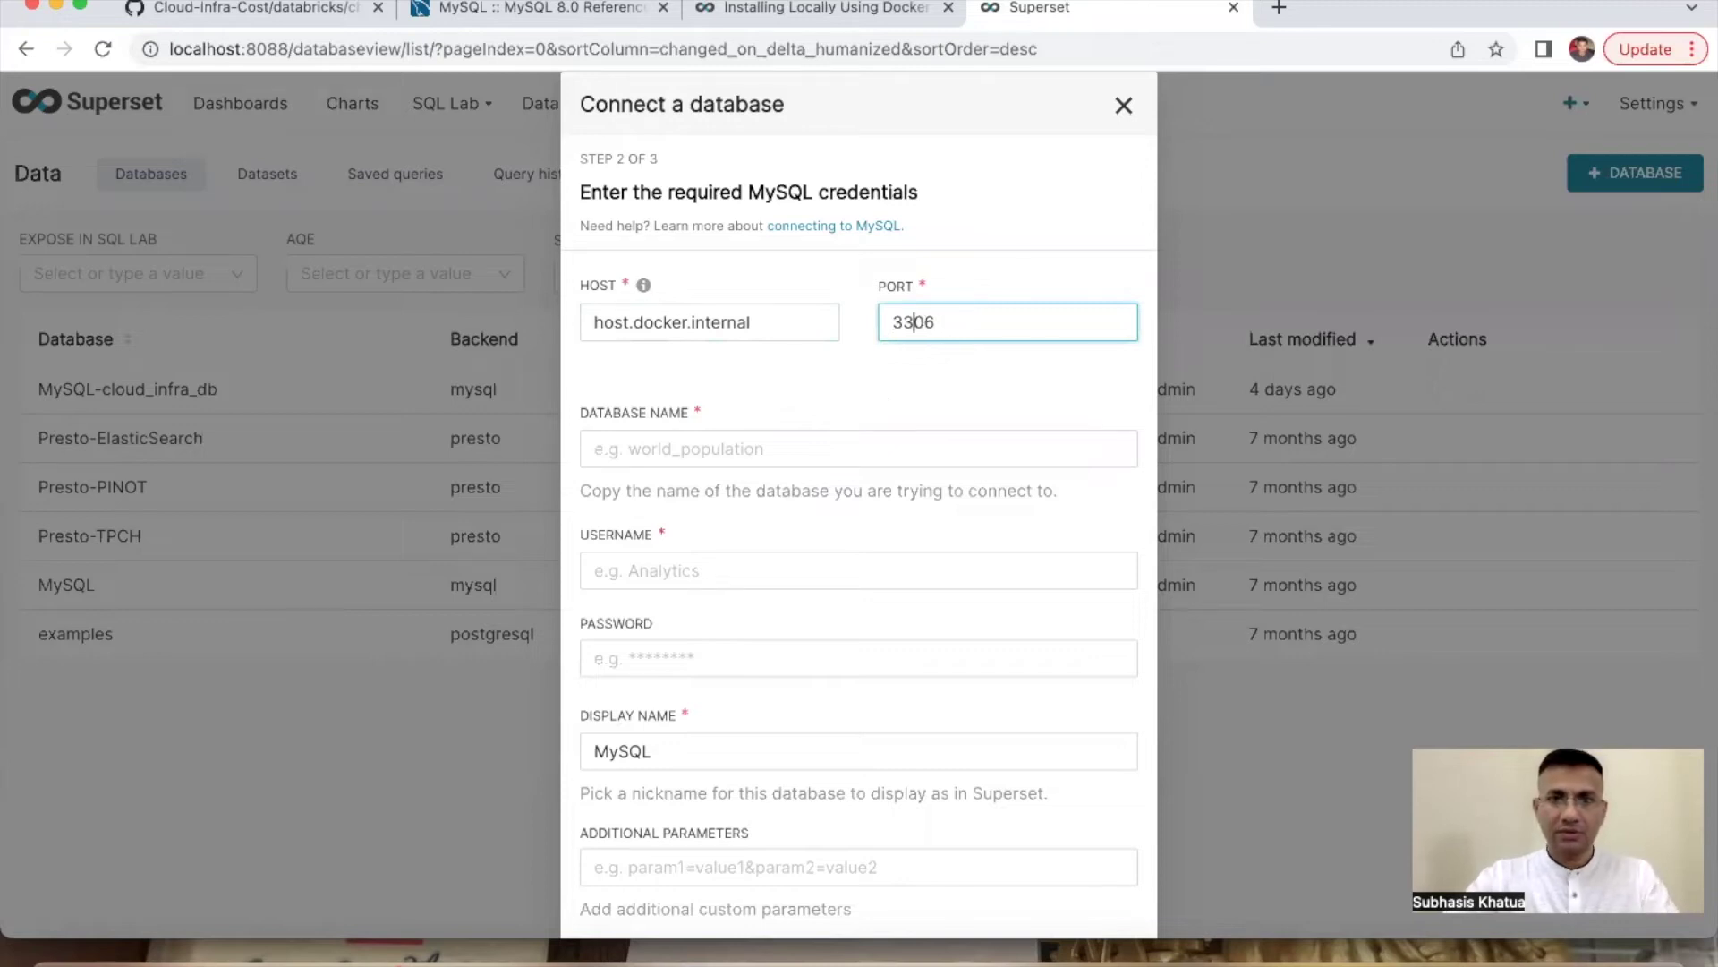
click(701, 945)
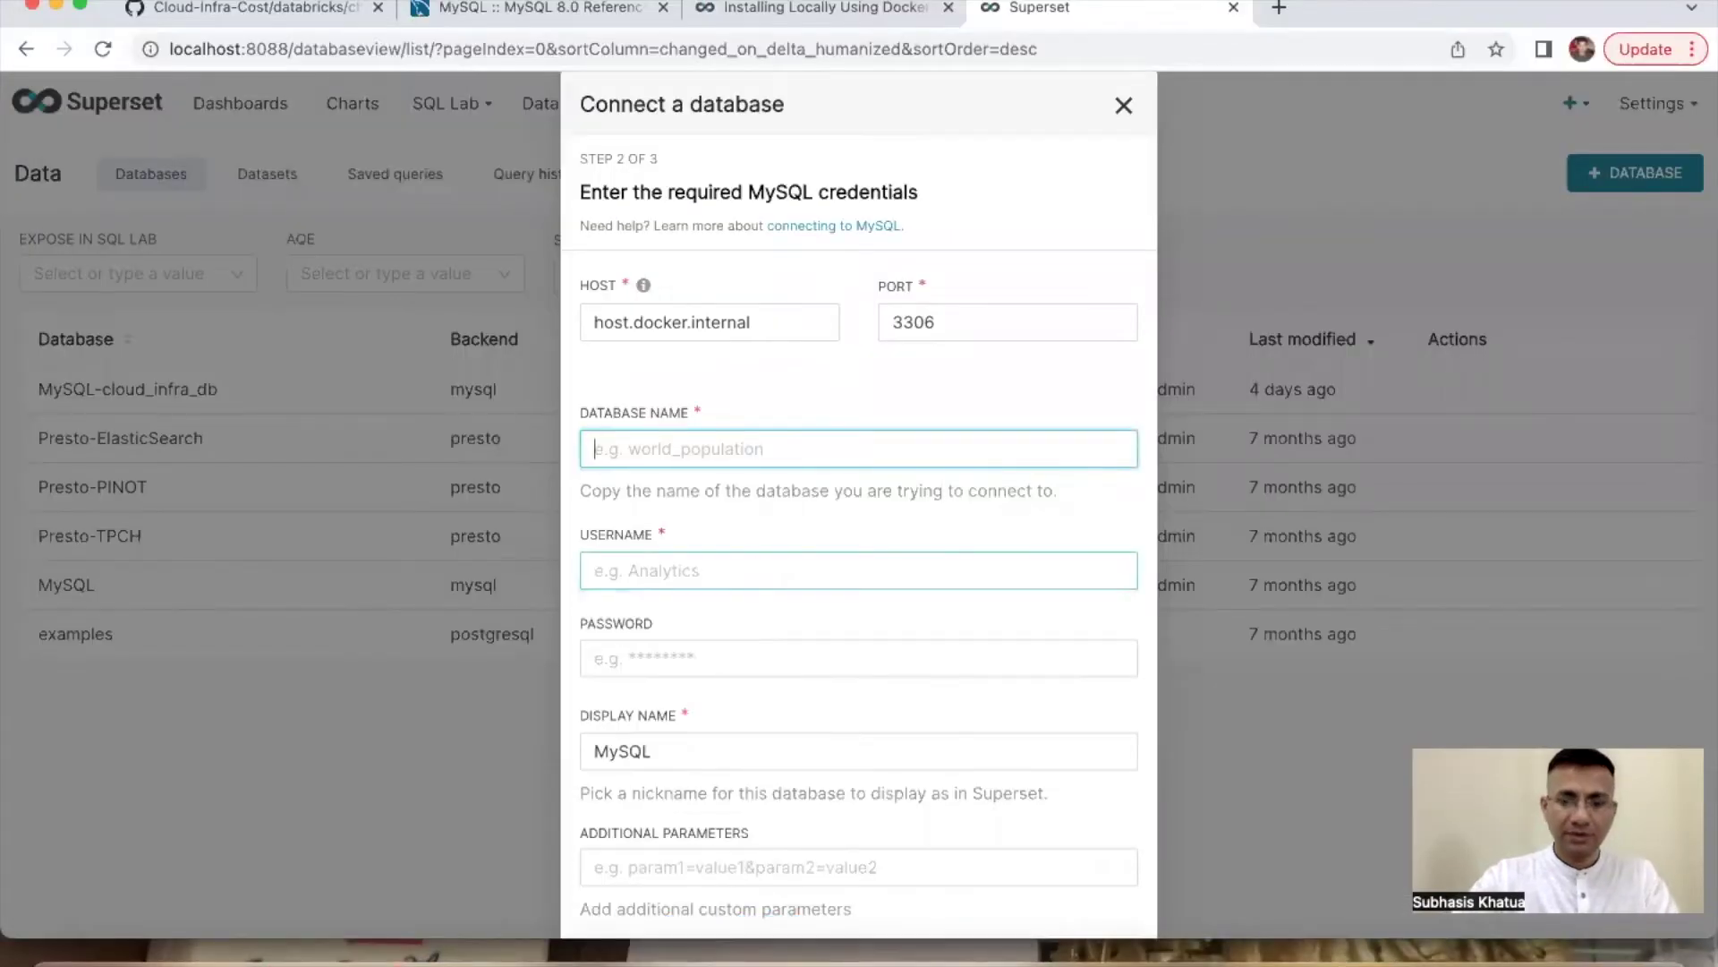
text(clou)
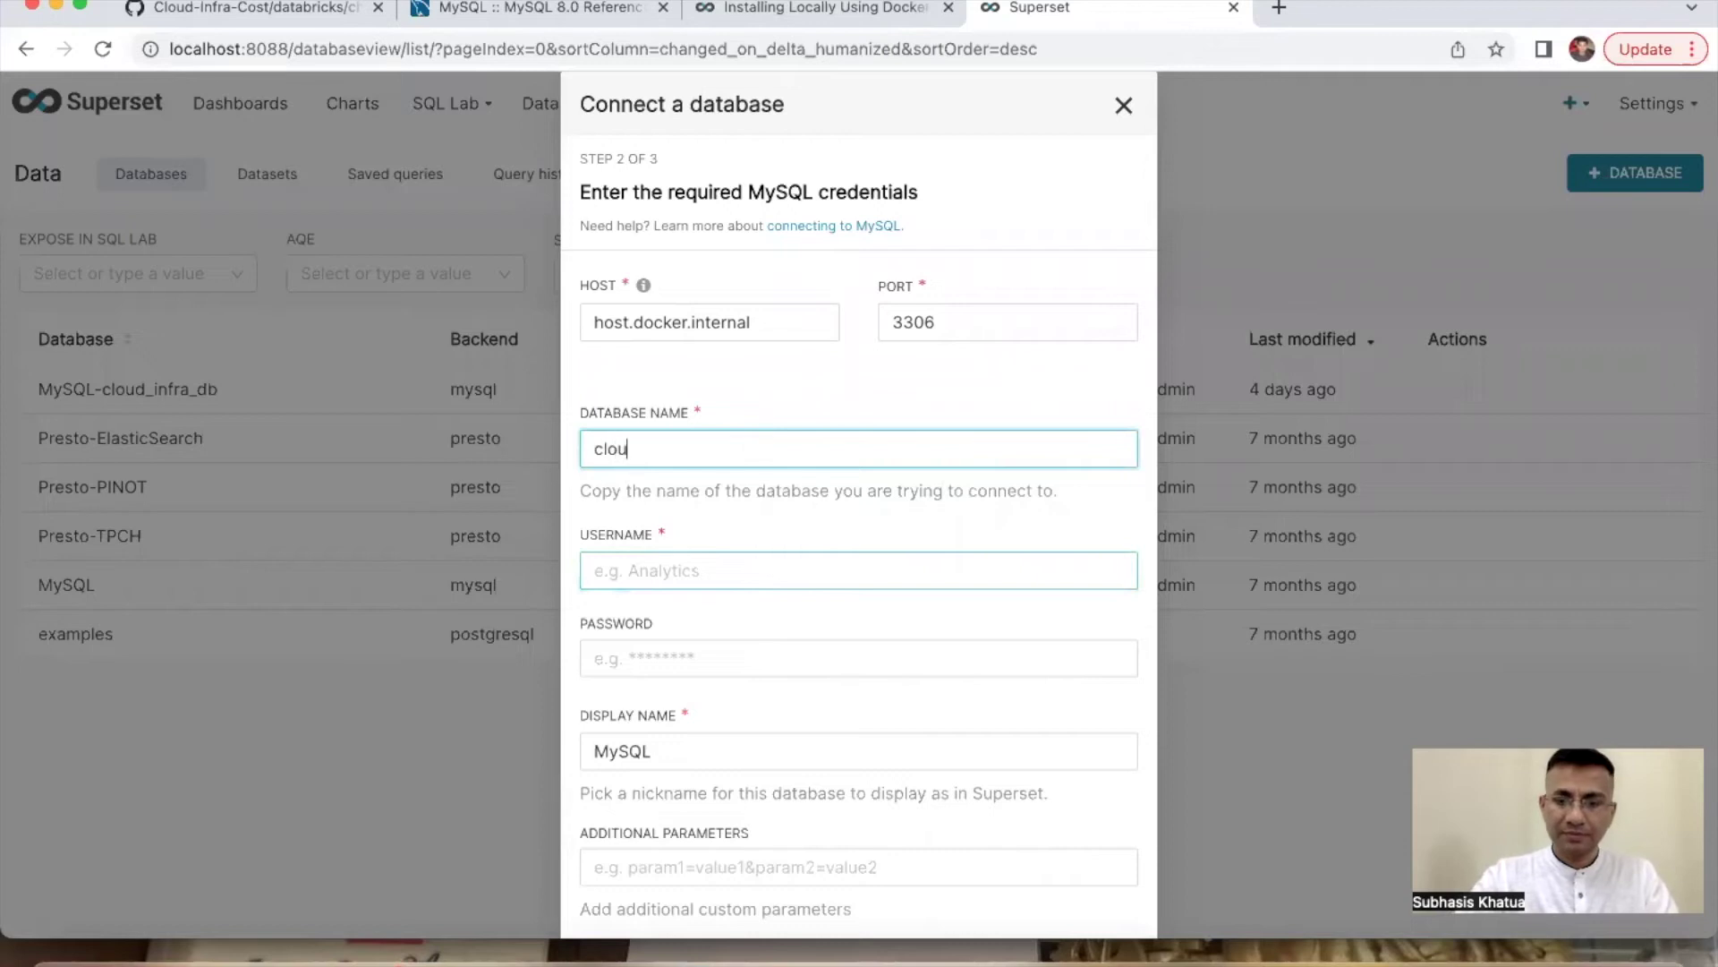
text(d_infra_db)
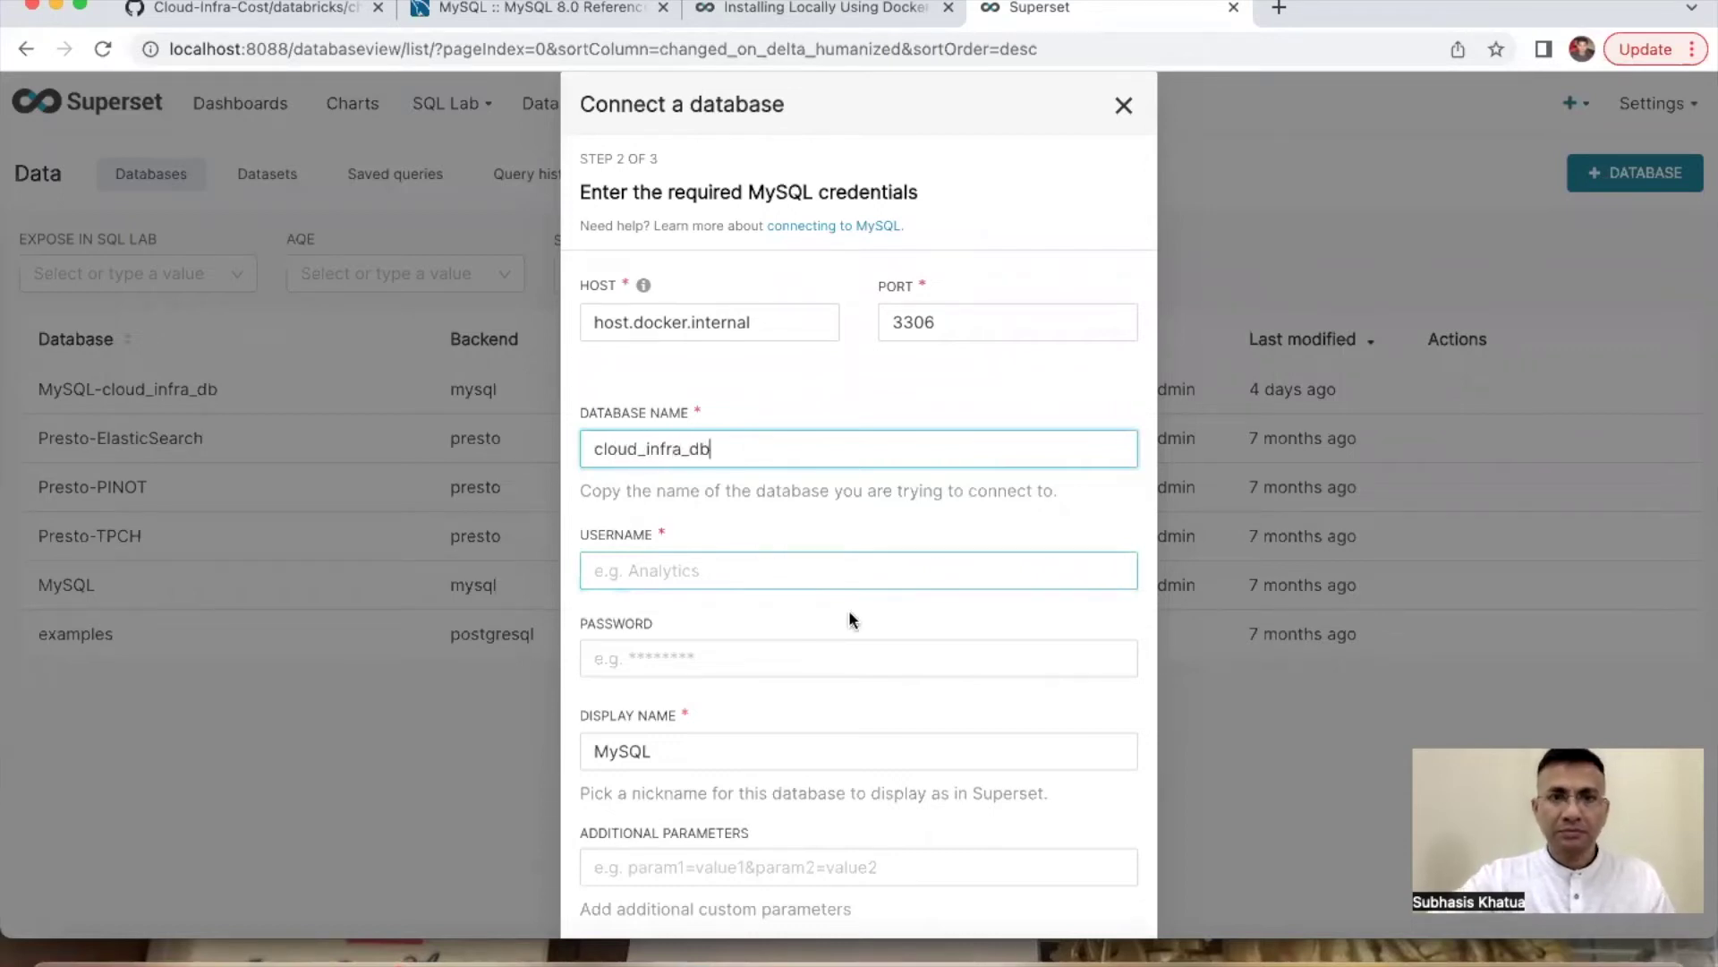
click(631, 570)
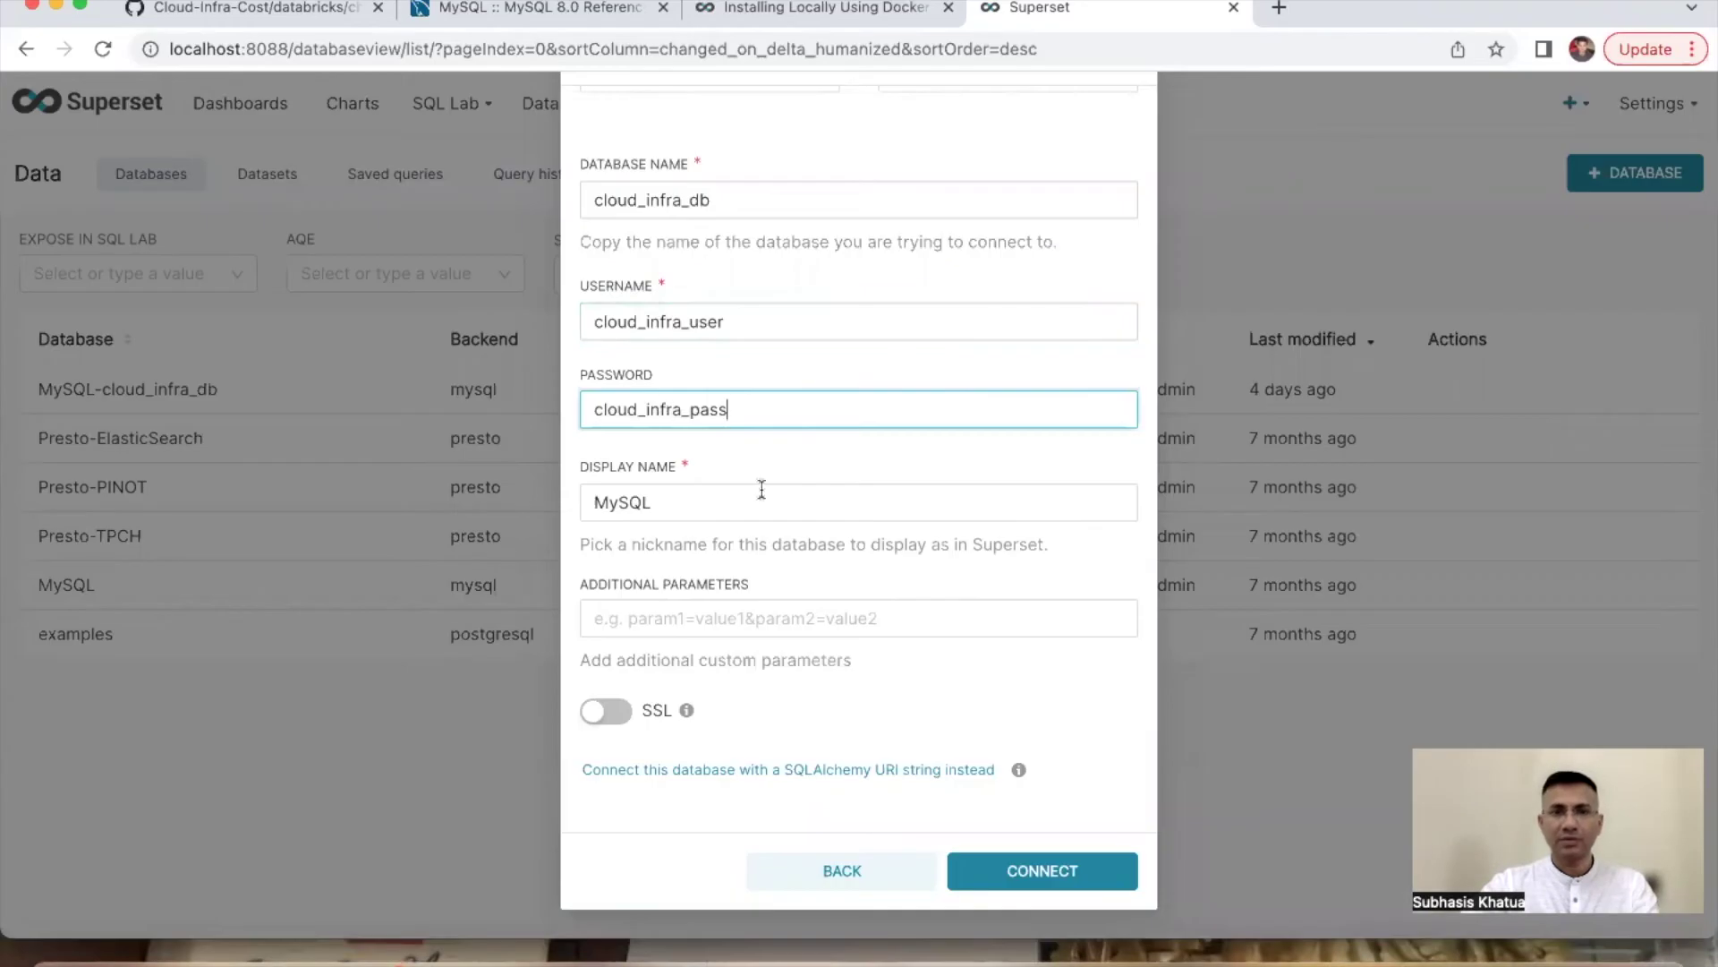
Step: Set the connection's display name to MySQL-cloud_infra_db-2, connect to the database and finish the setup with the optional settings left as they are
click(663, 502)
text(-cloud)
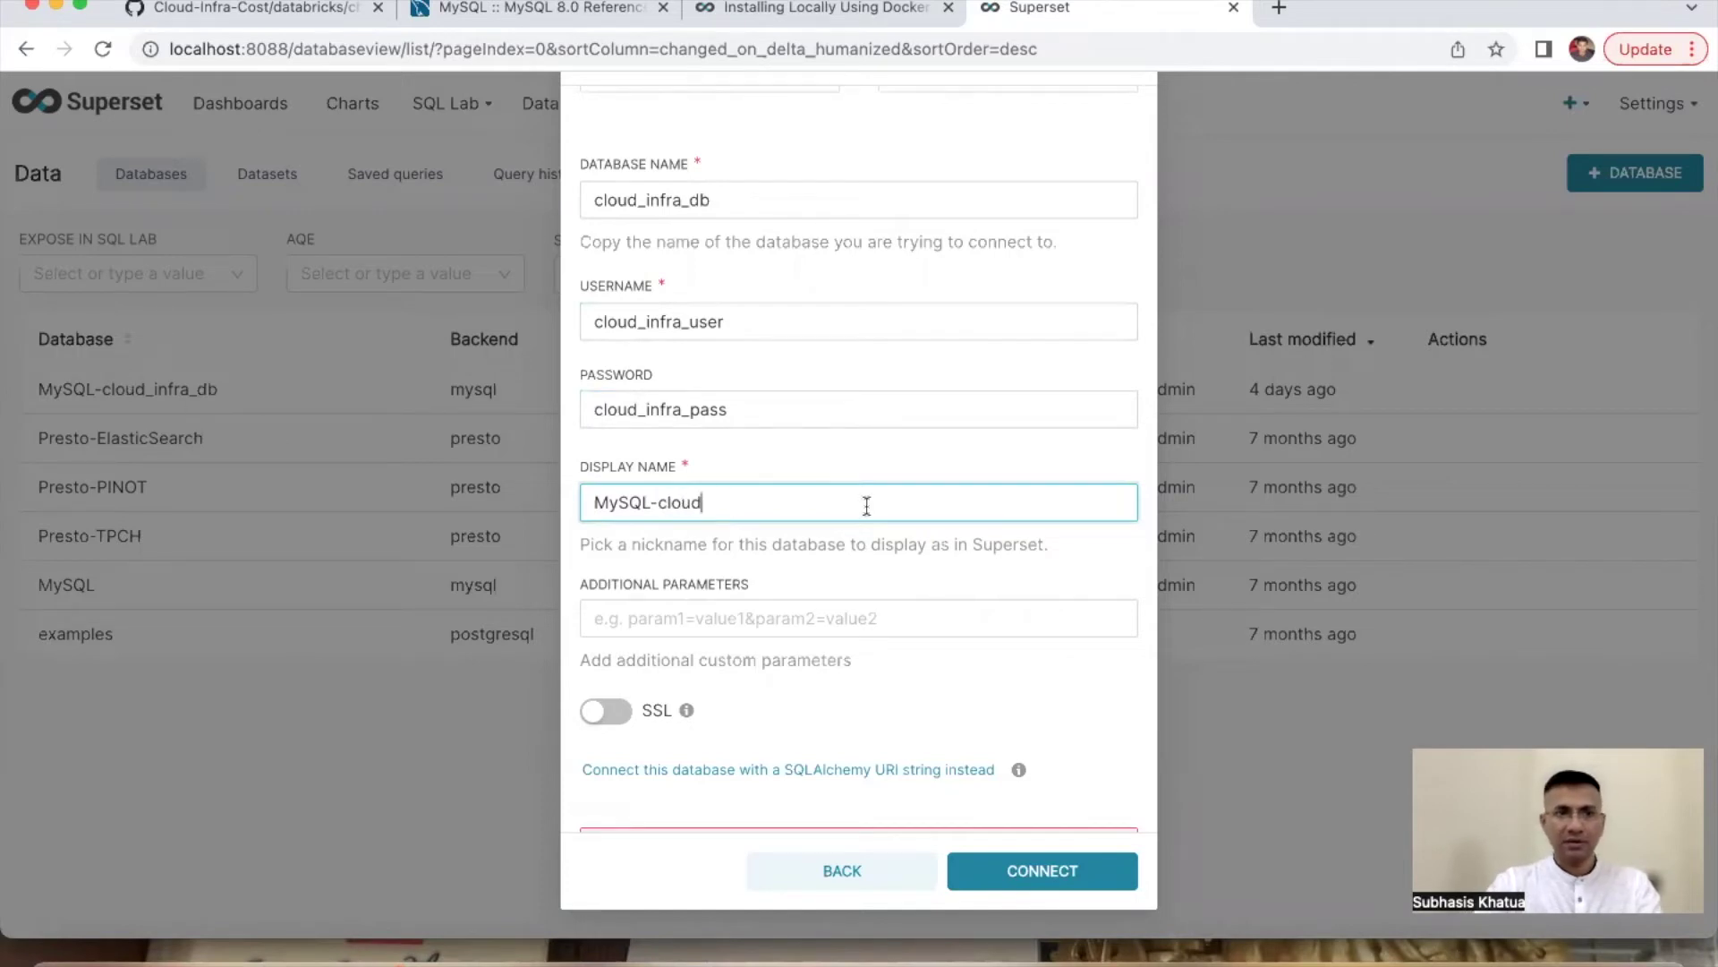
text(_infra_db-2)
scroll(953, 687, down, 2)
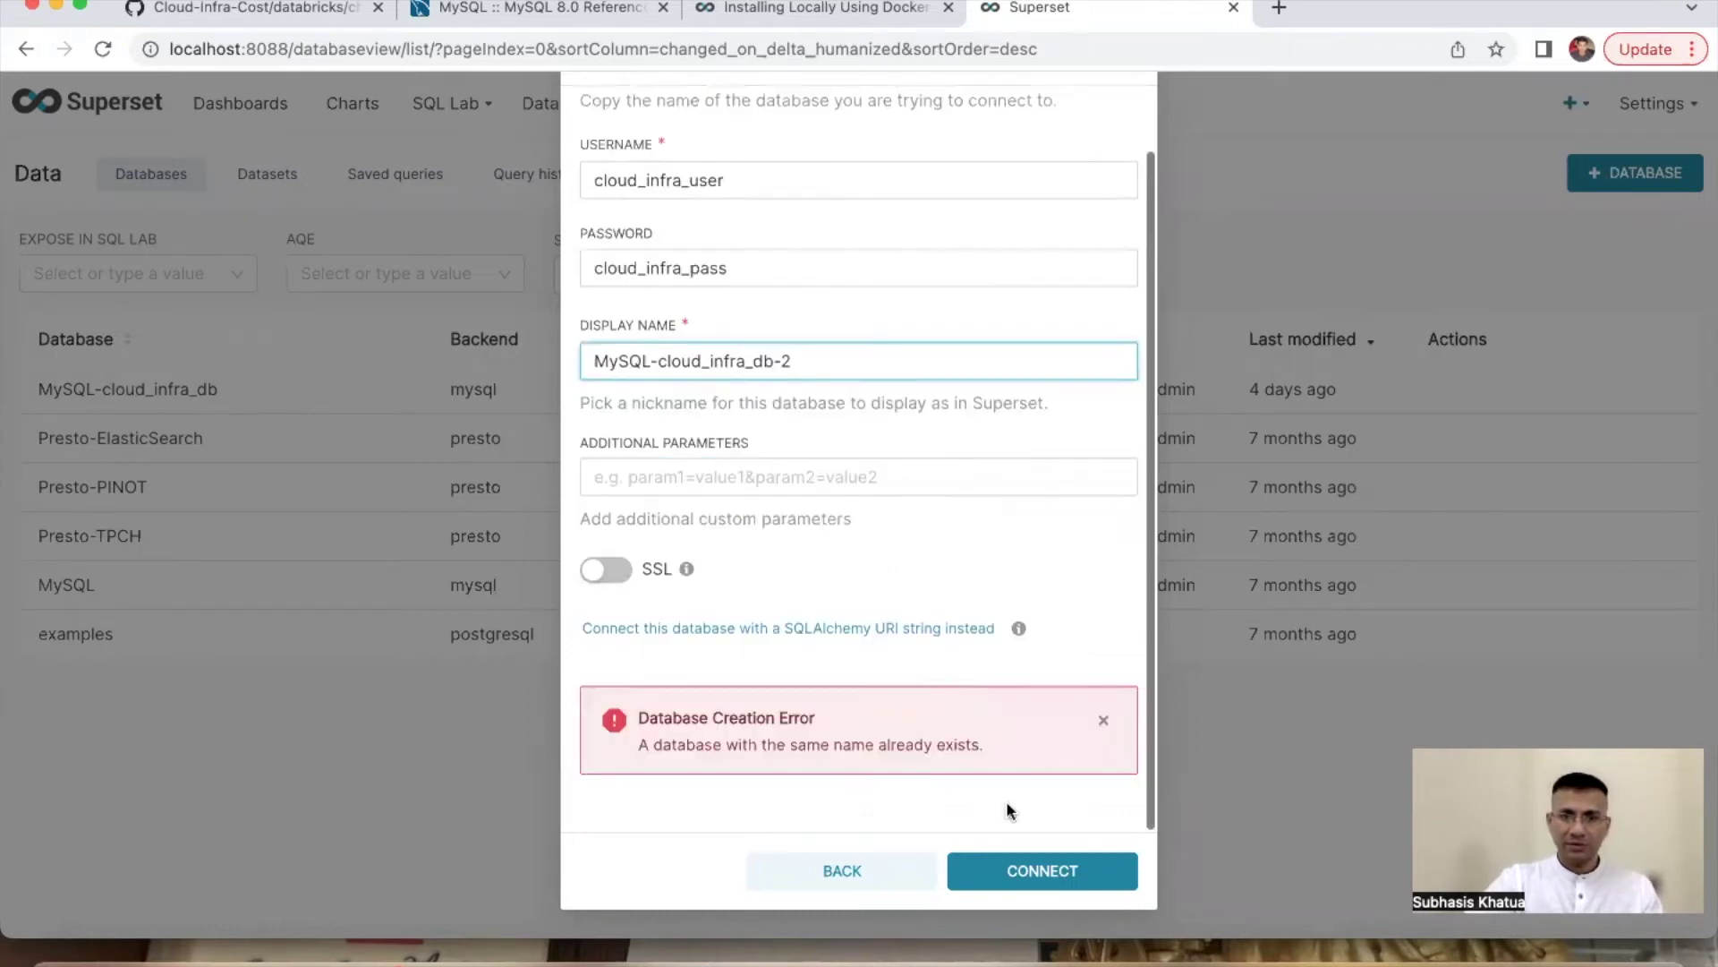
click(1008, 872)
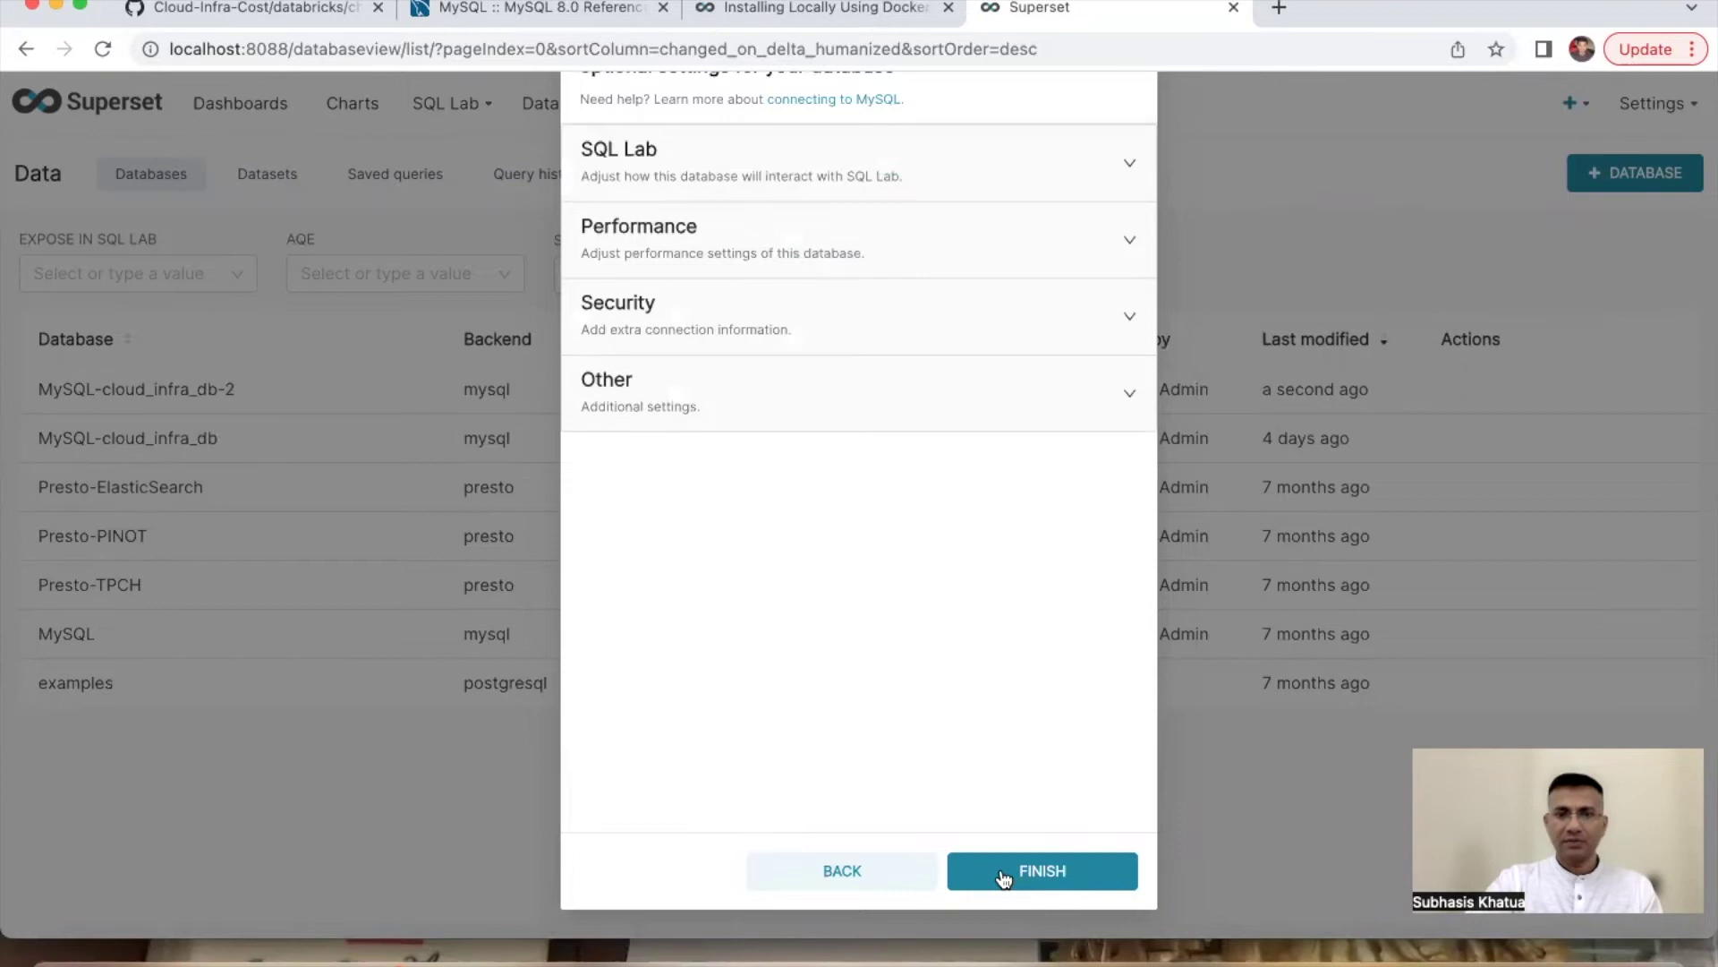
click(1004, 872)
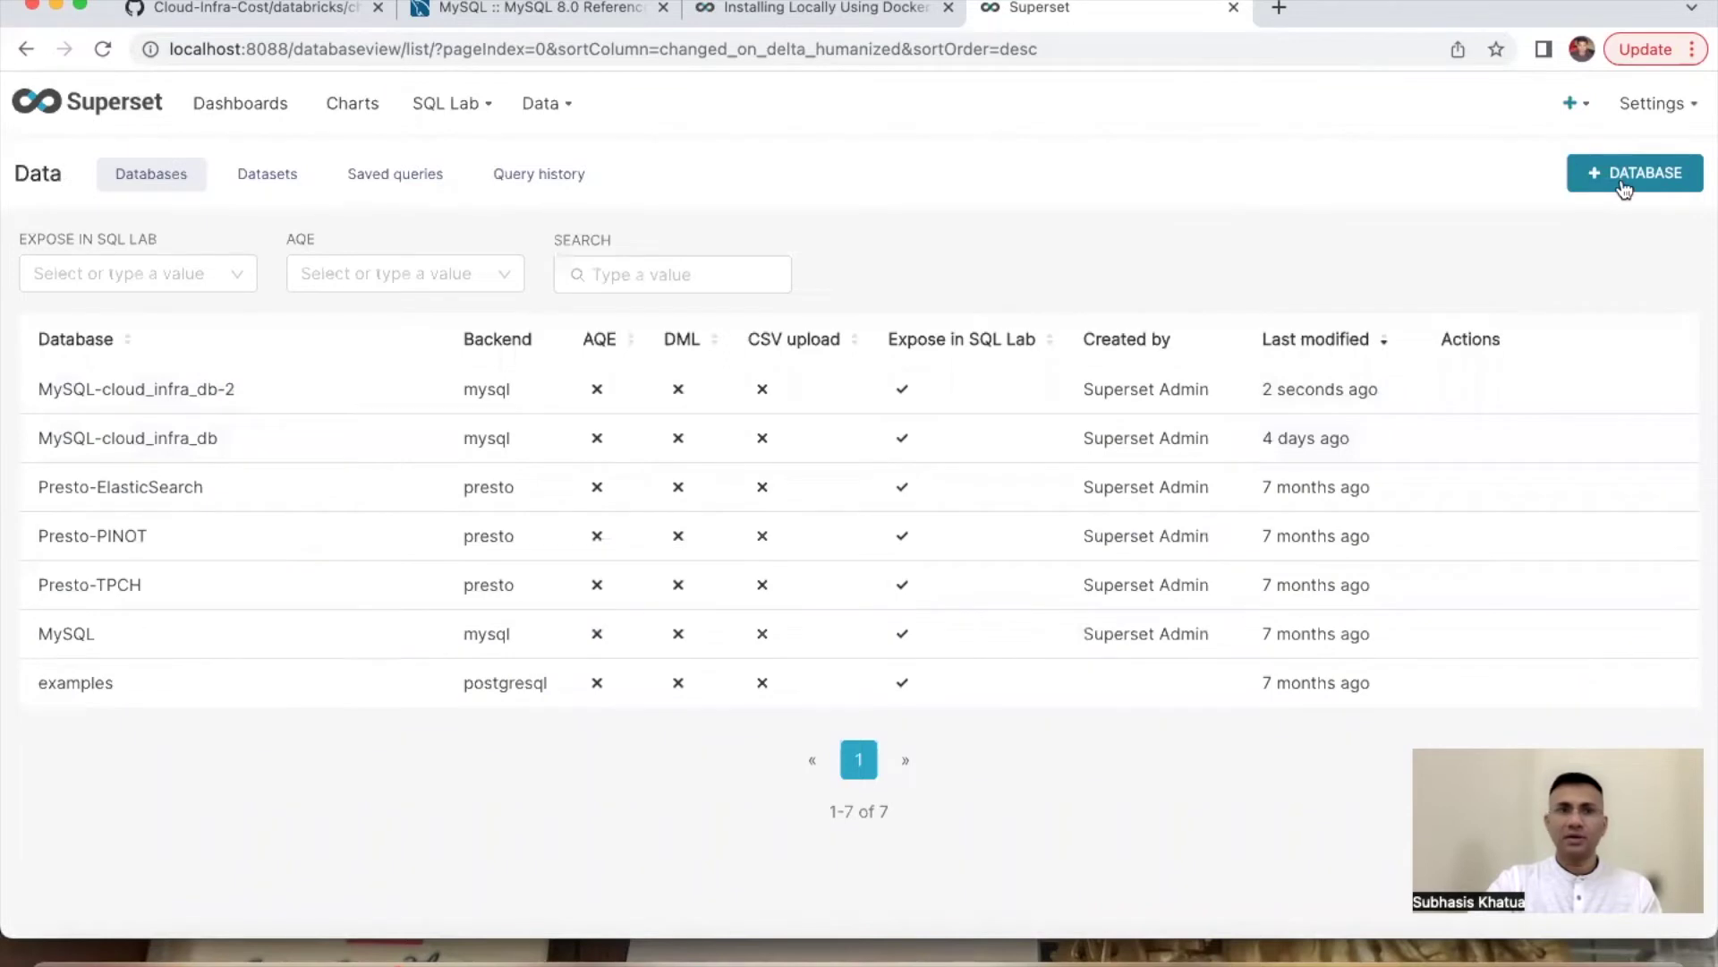
Step: Open a new query in the SQL Editor using the MySQL-cloud_infra_db-2 database and the cloud_infra_db schema
mouse_move(551, 112)
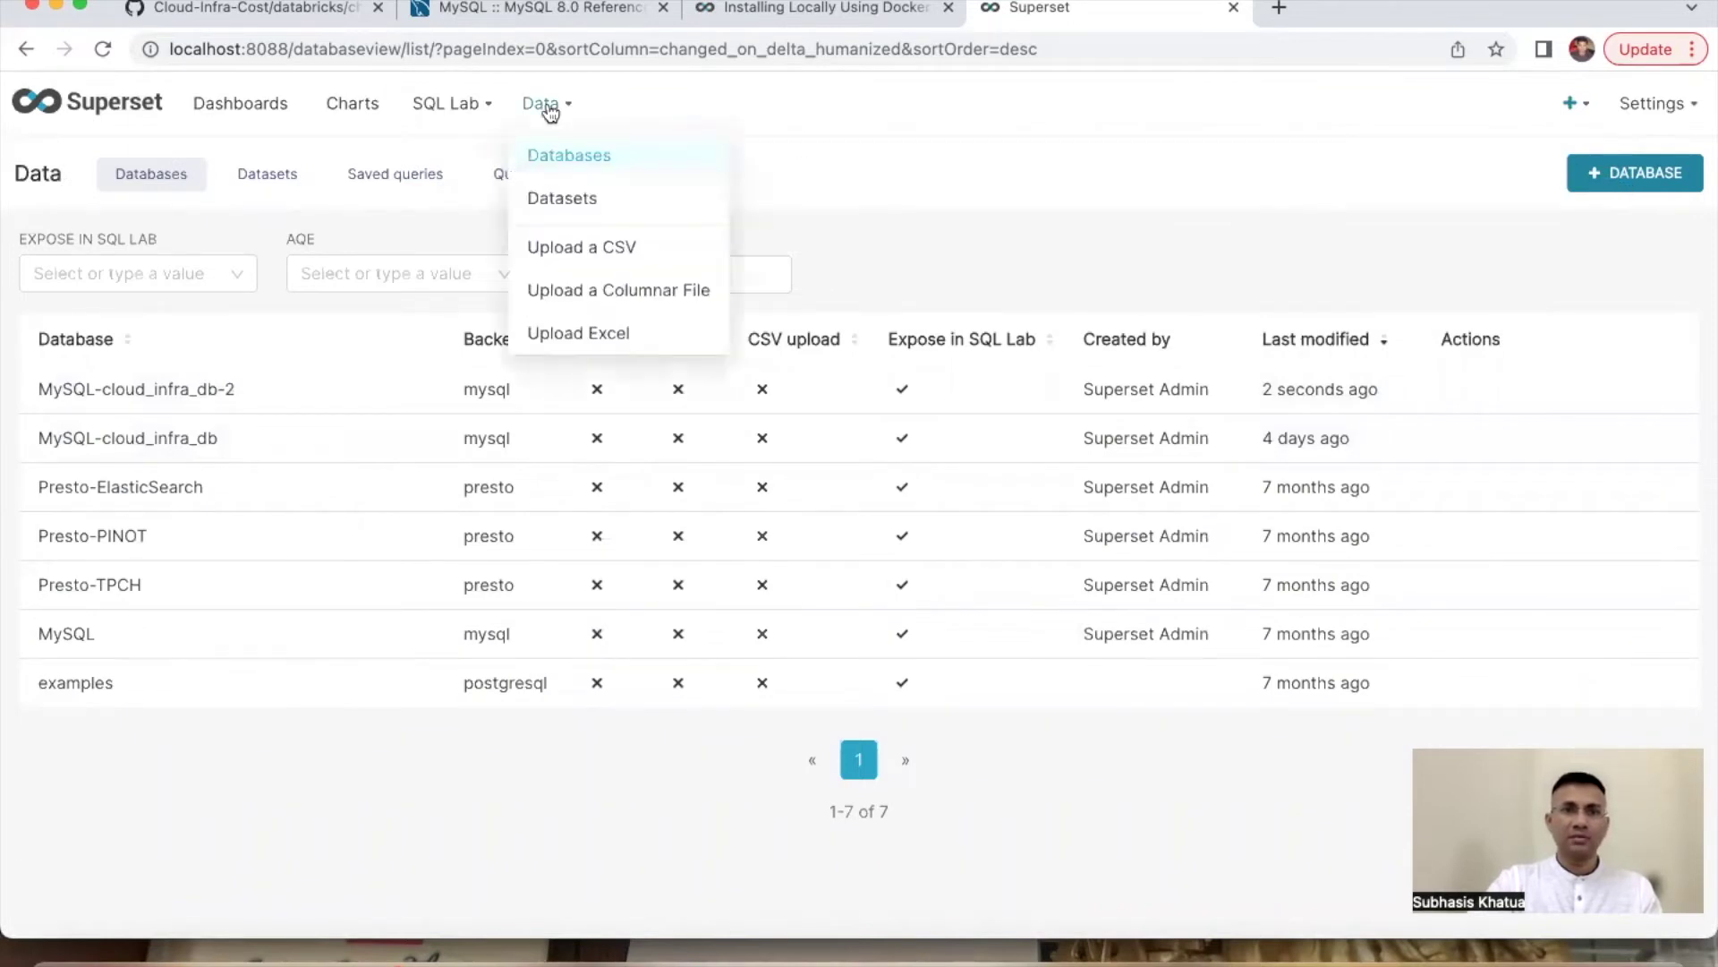
mouse_move(452, 105)
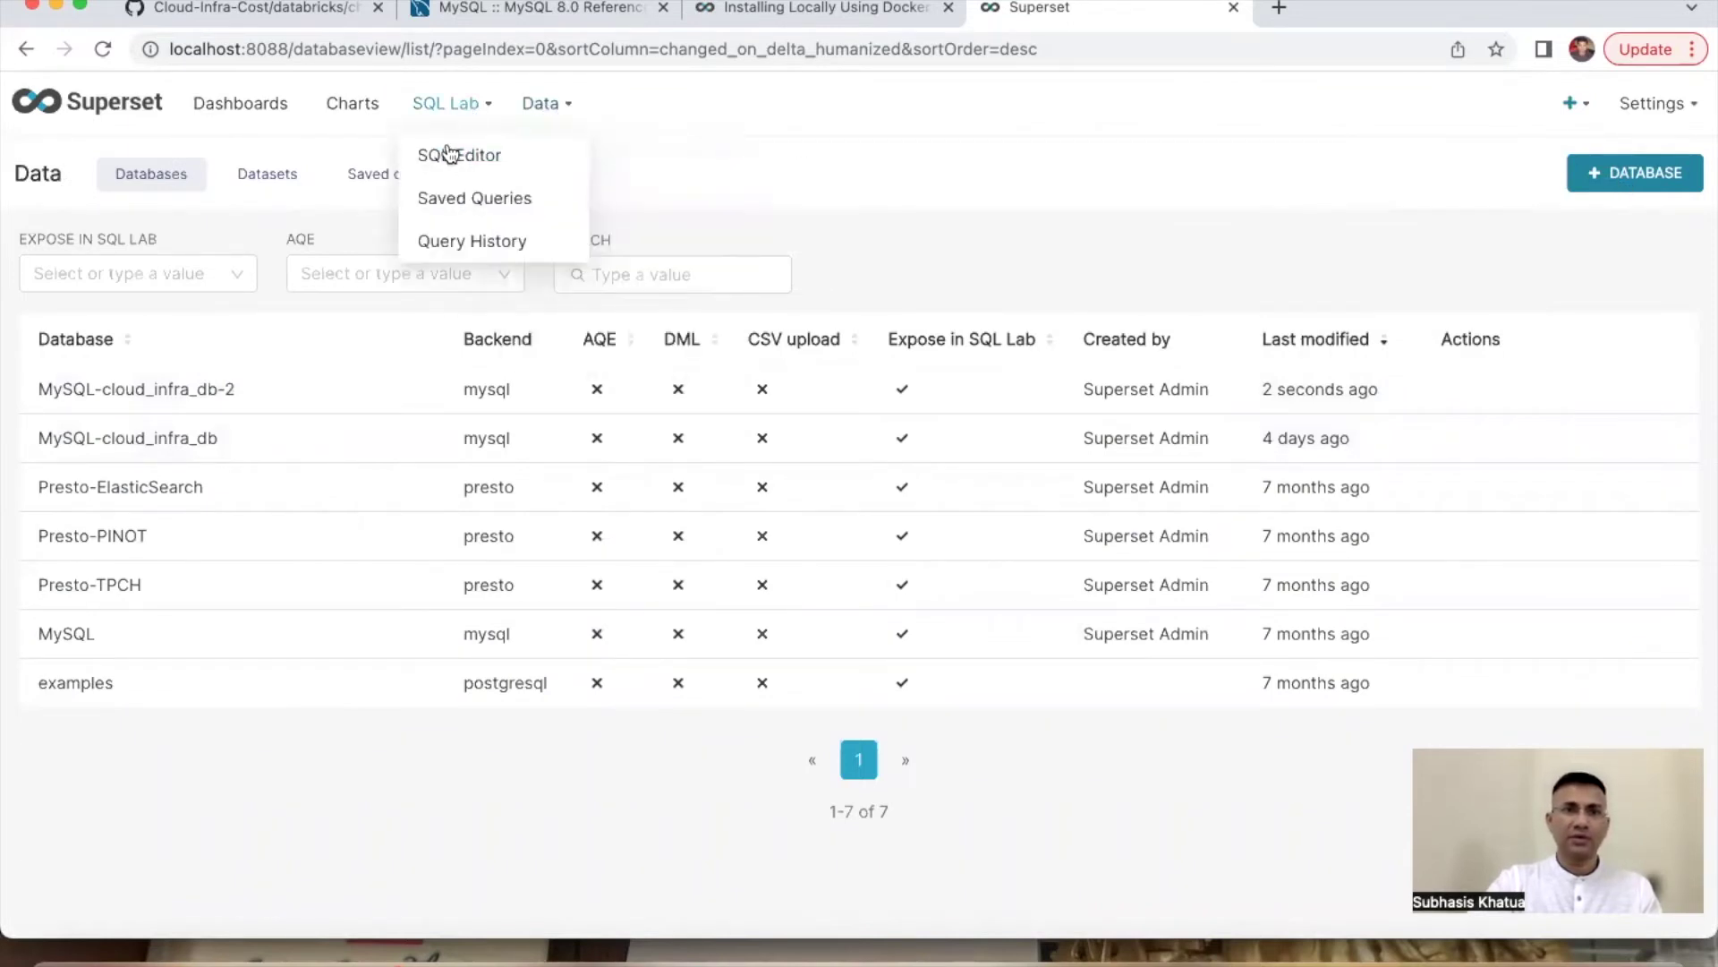
click(458, 161)
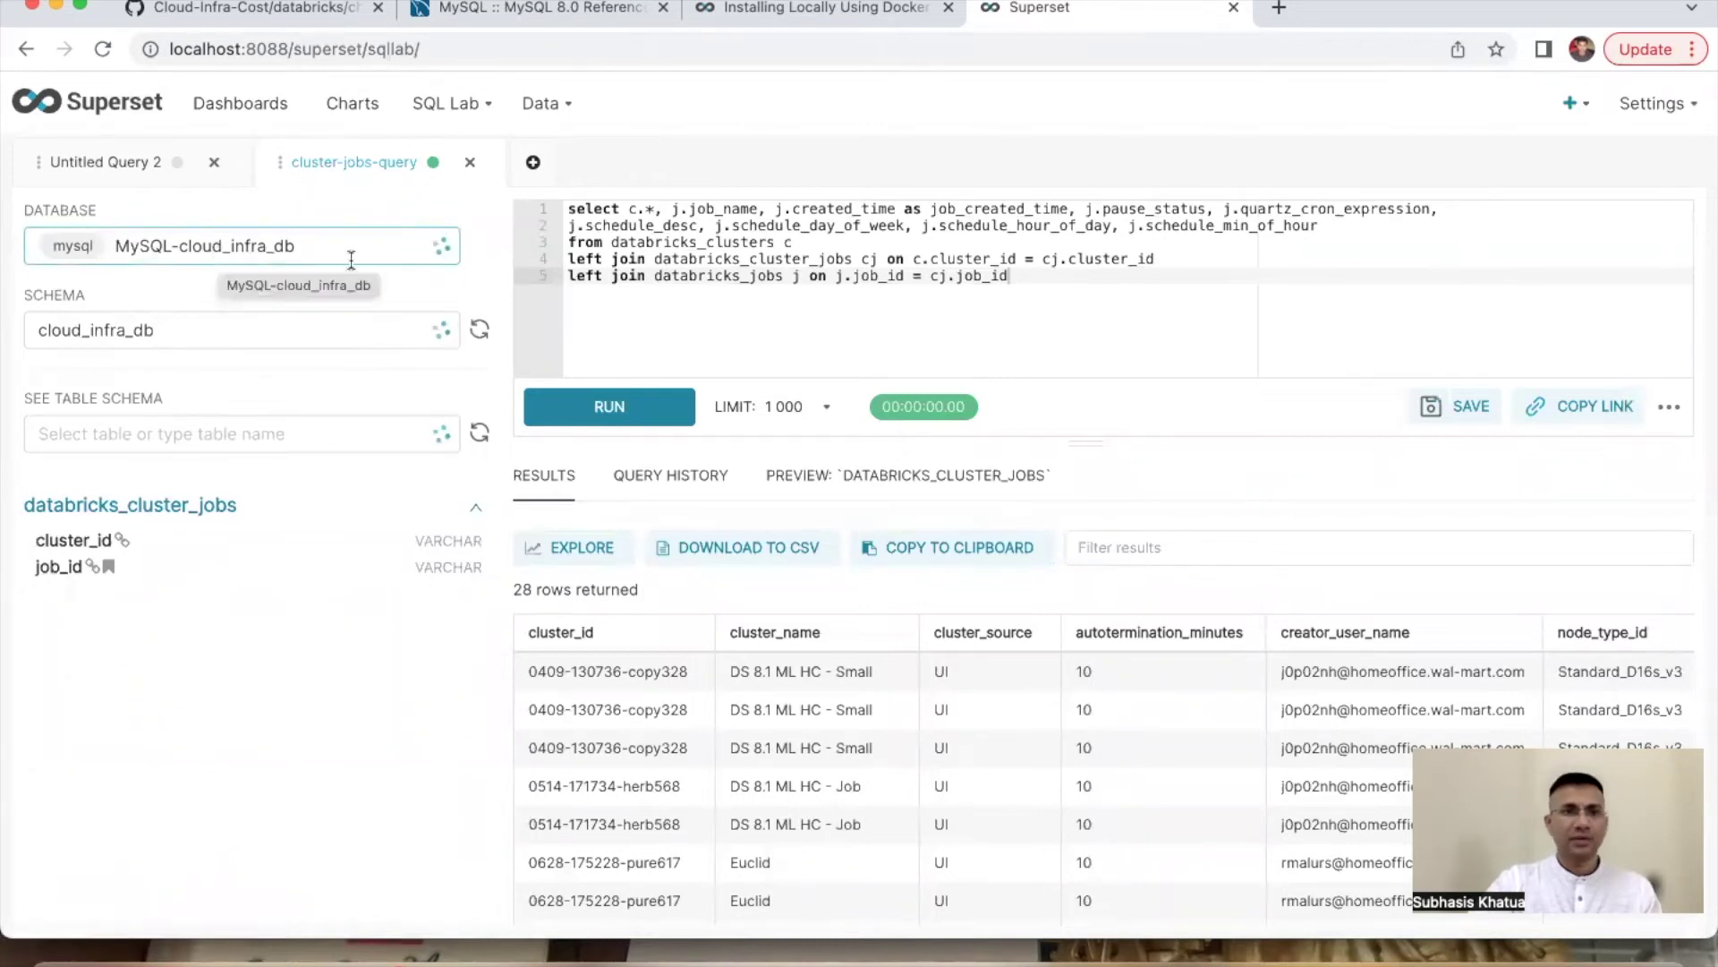
click(529, 179)
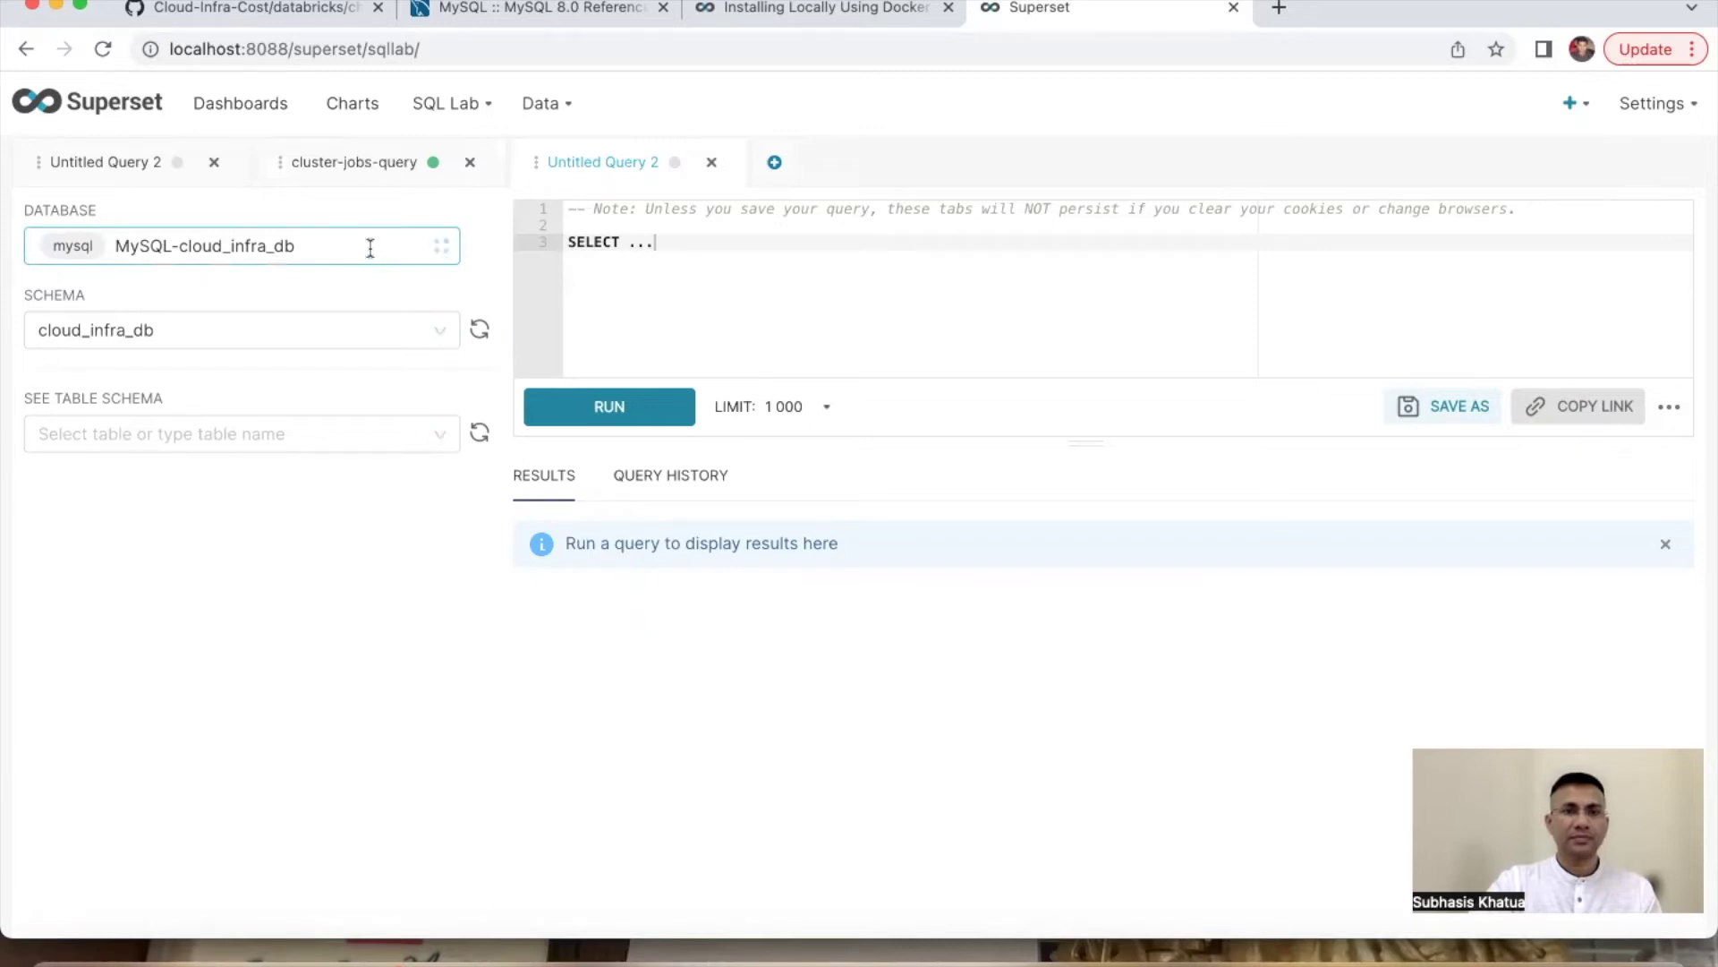
click(444, 249)
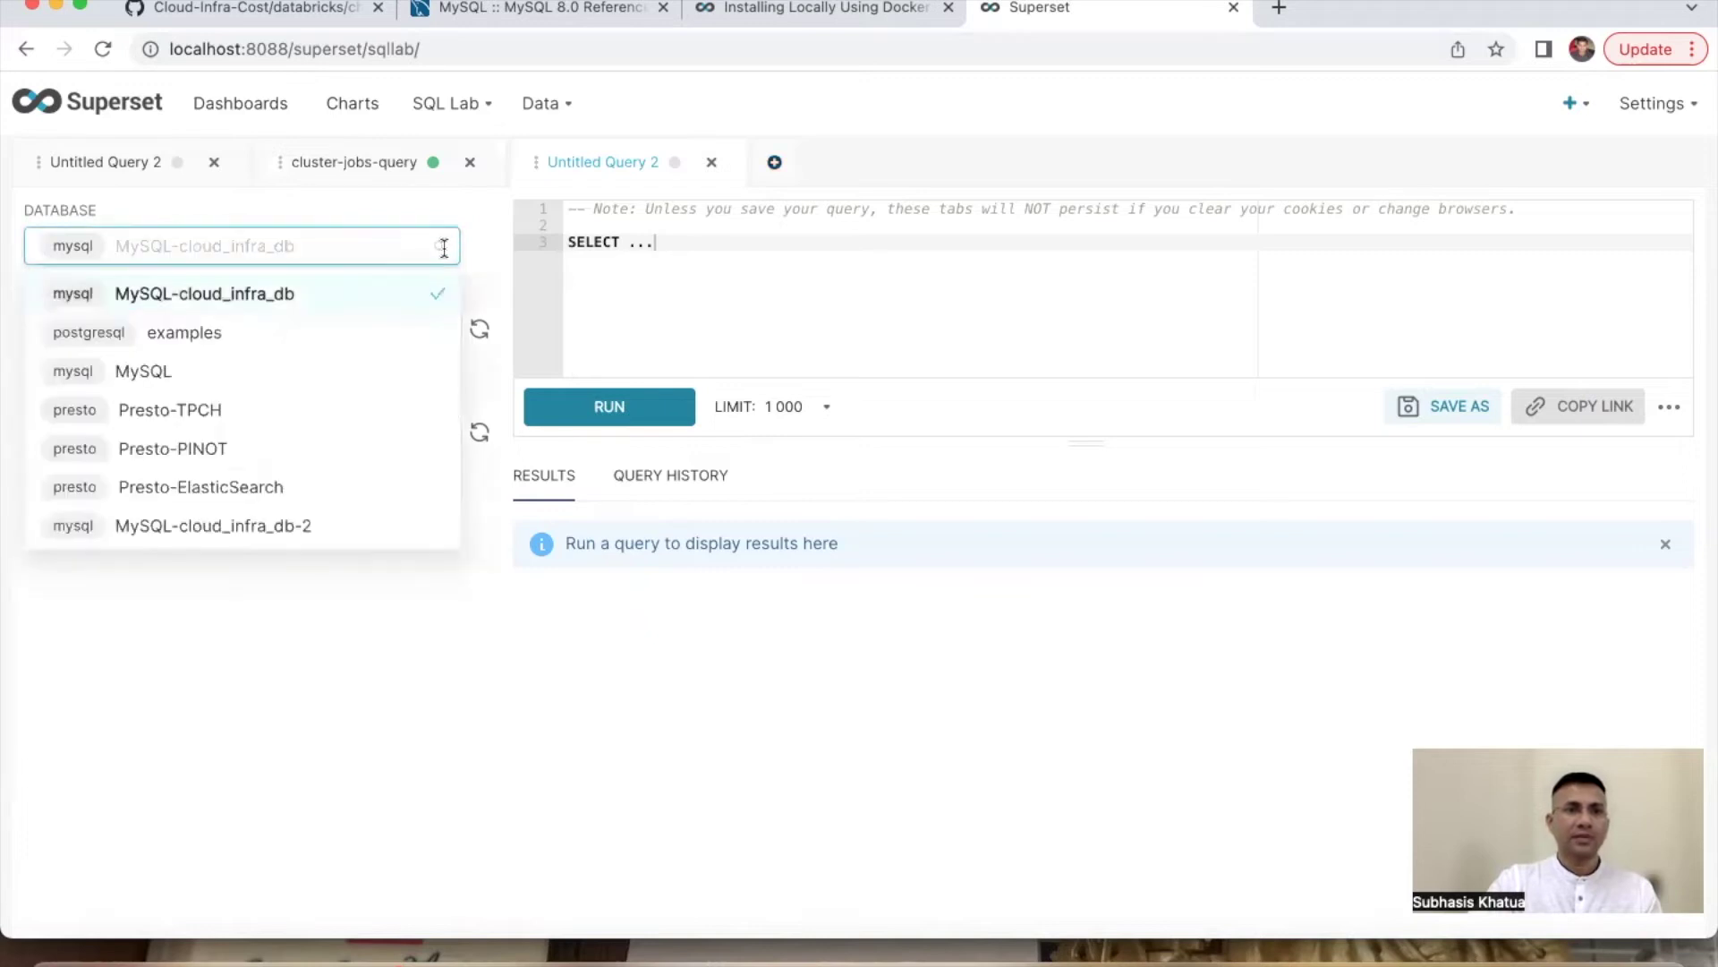
click(246, 528)
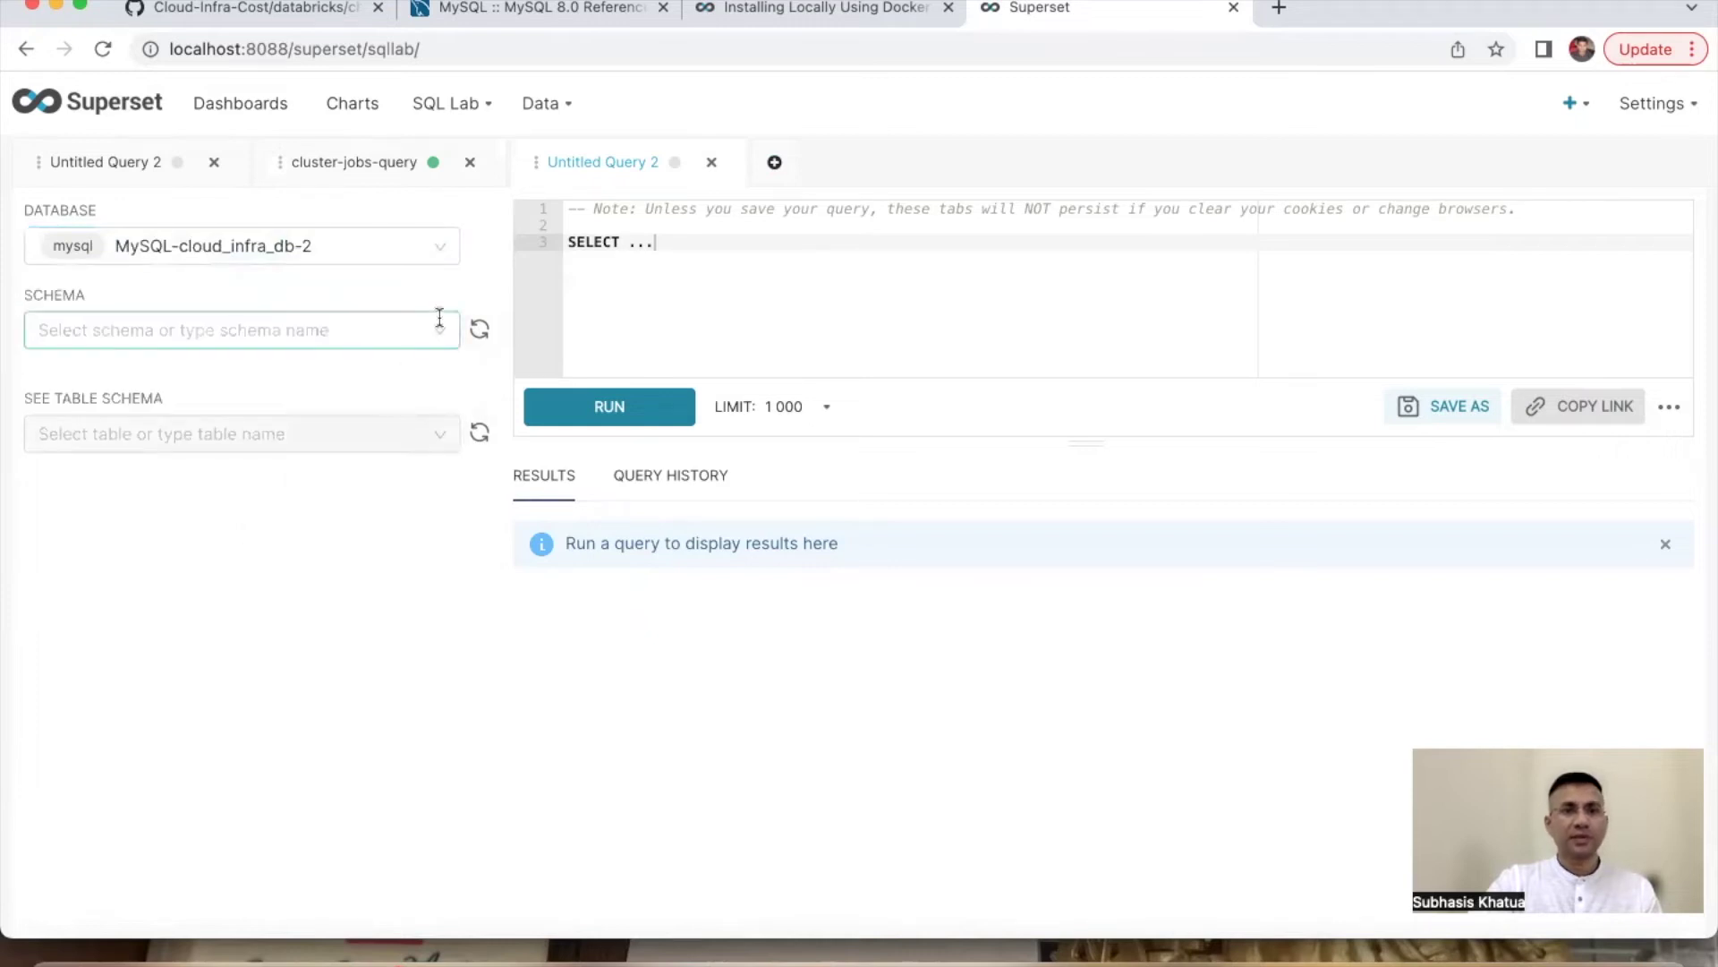
click(437, 324)
click(132, 380)
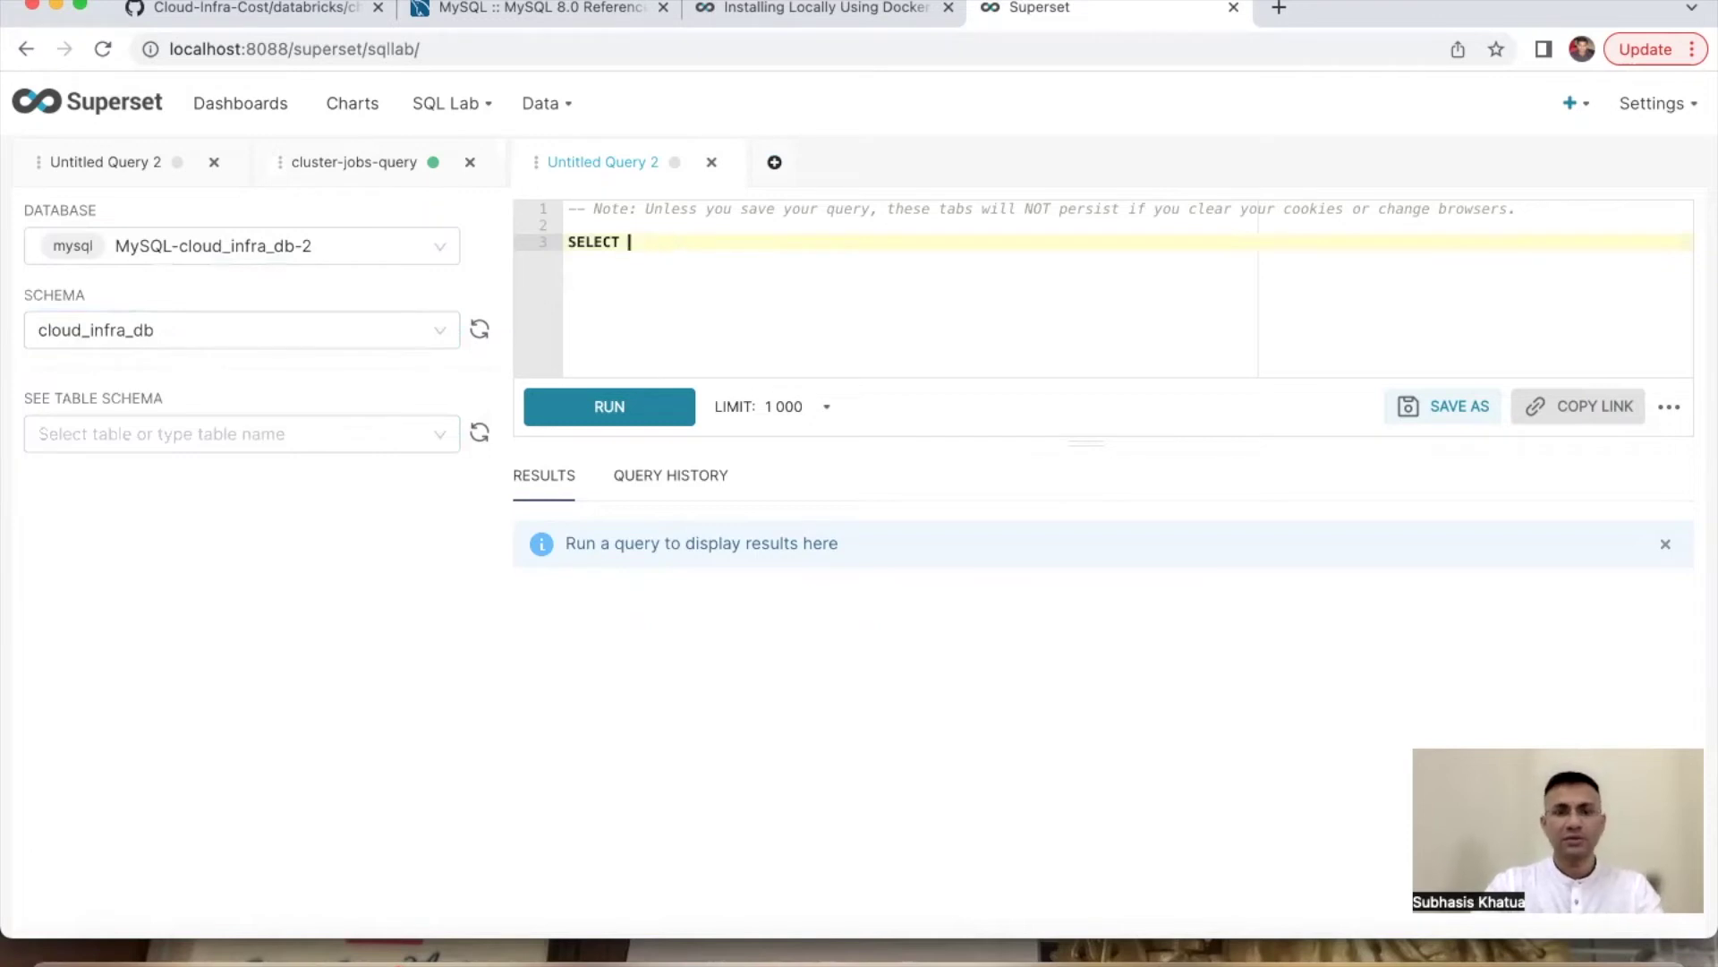
Step: Write the query SELECT * from databricks_clusters and run it
text(from data)
key(Down)
key(Down)
key(Return)
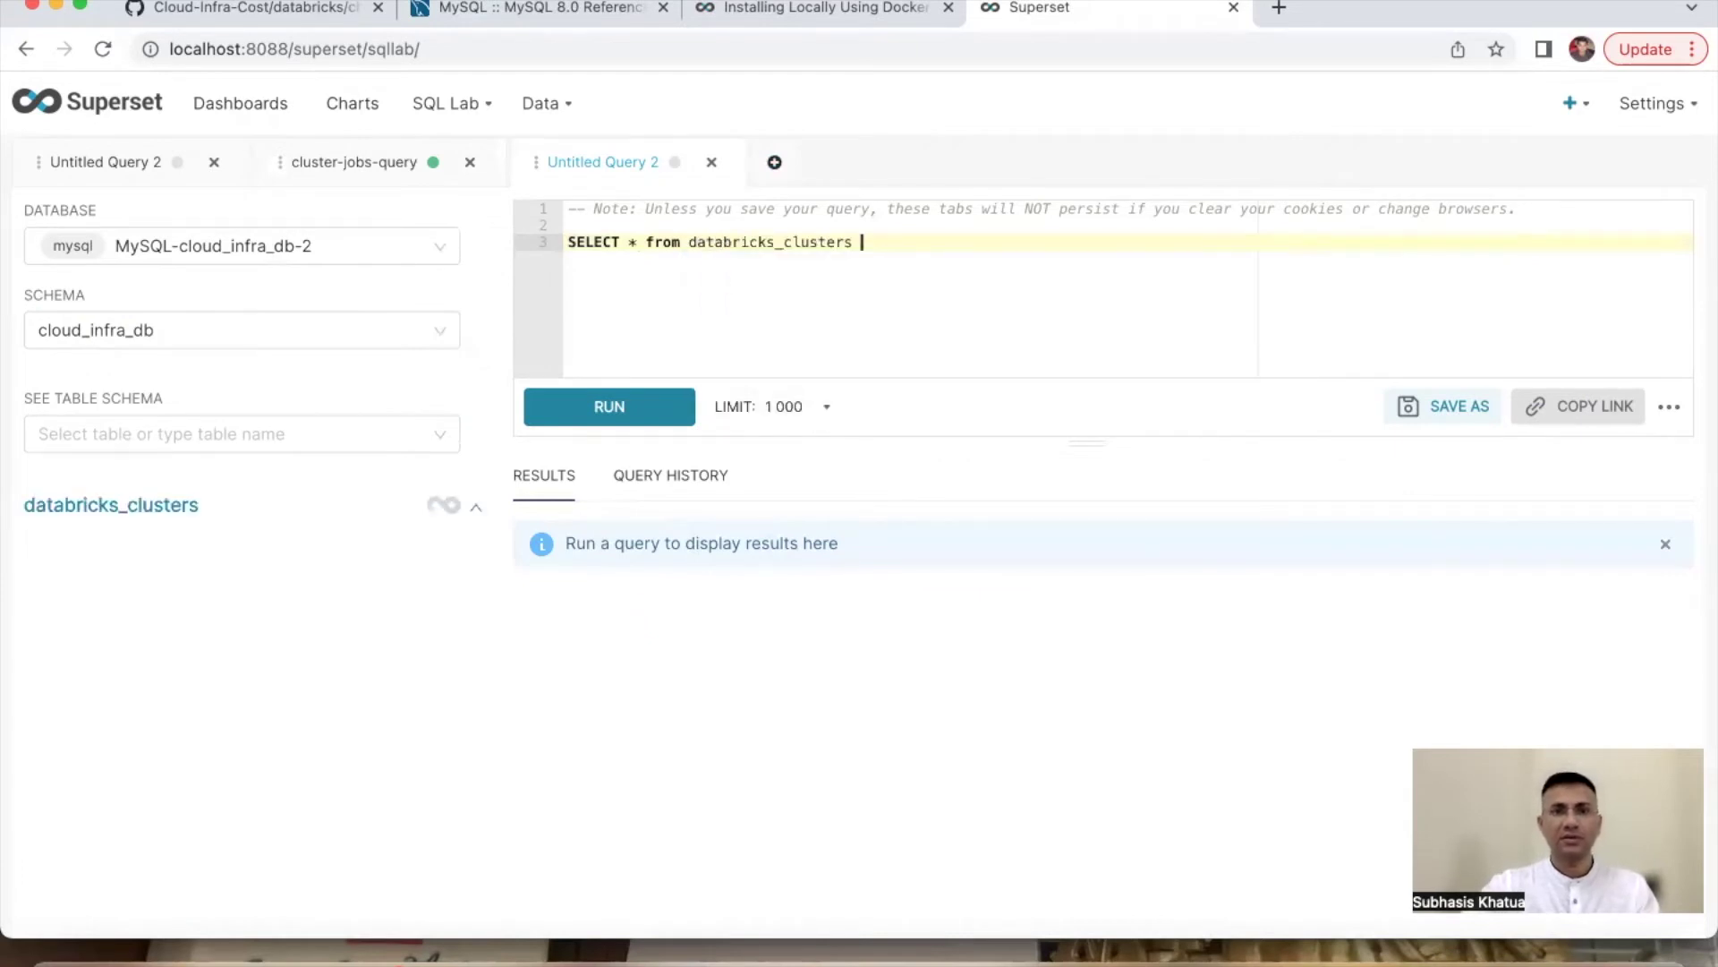
click(611, 406)
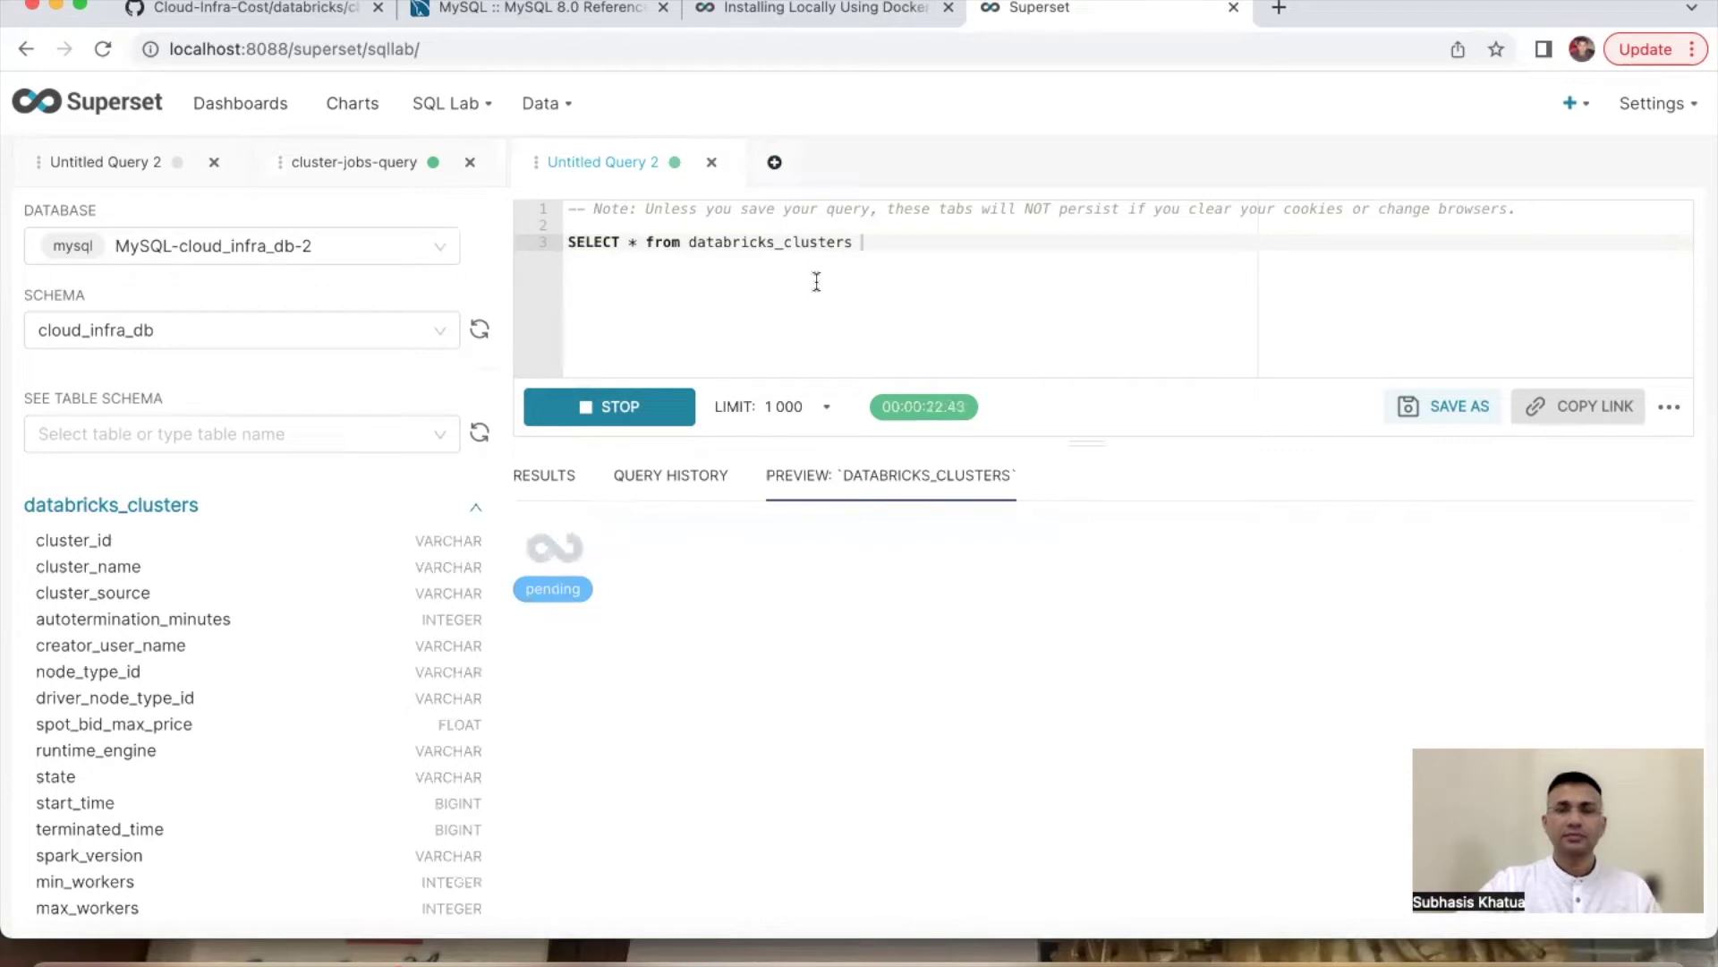
Step: Review the table joins in cluster-jobs-query and try to run it with the databricks_cluster_jobs table name selected
click(359, 169)
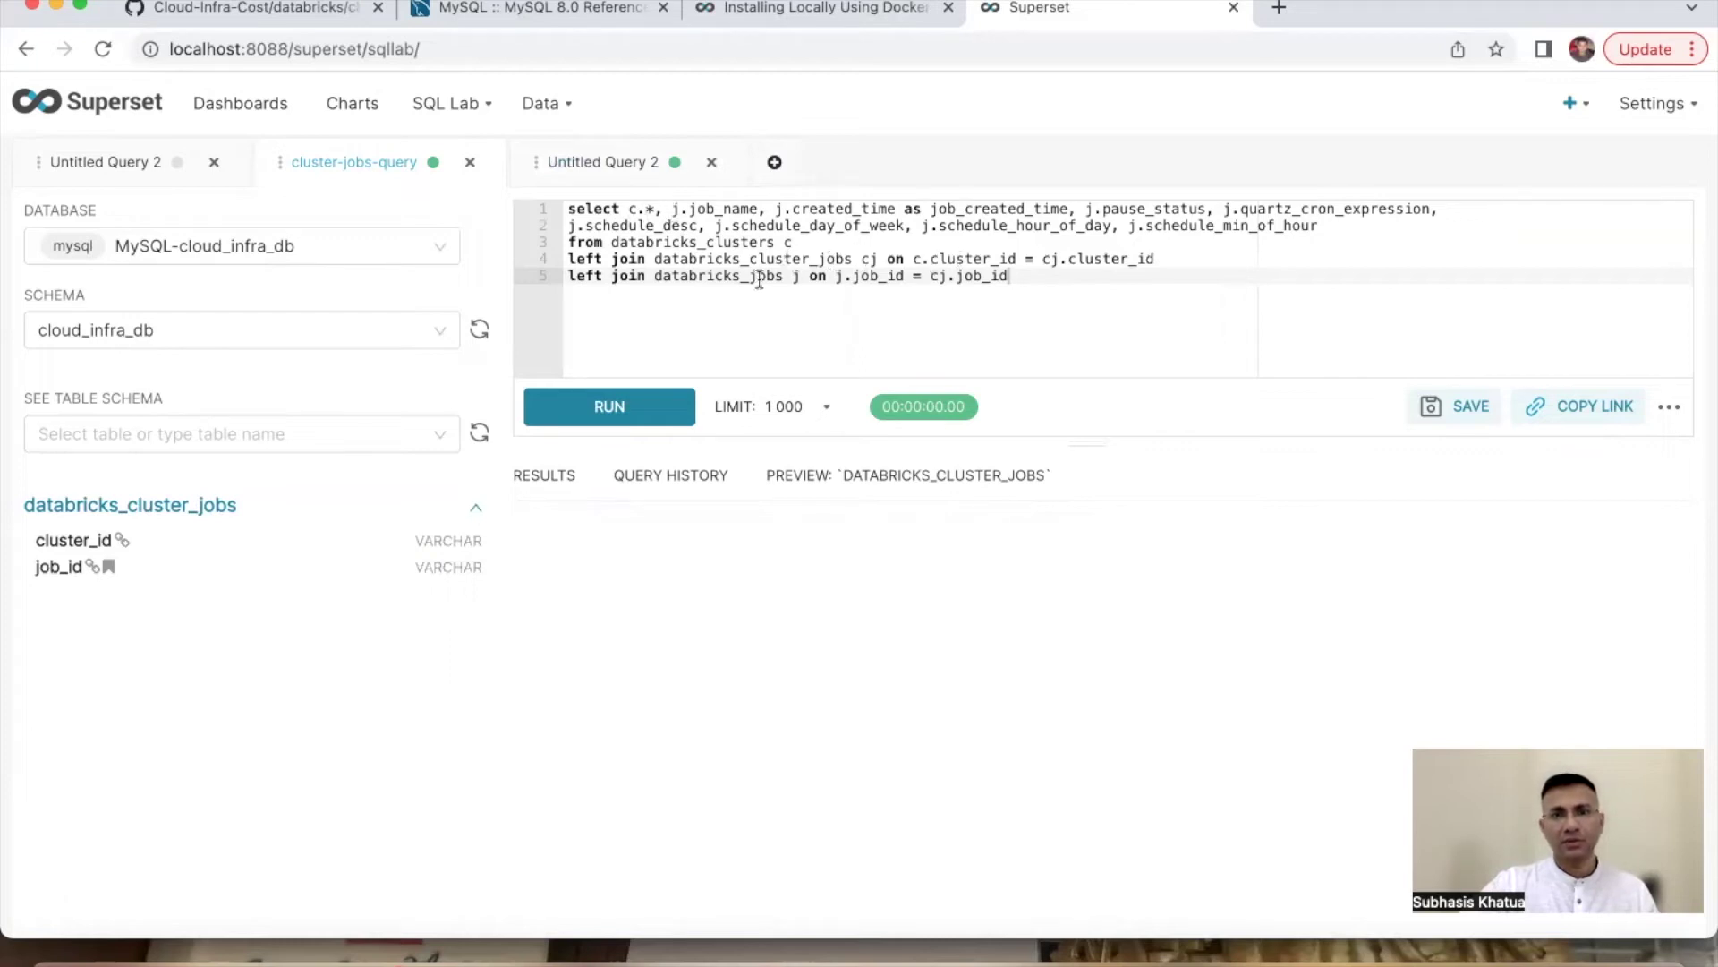
double_click(729, 278)
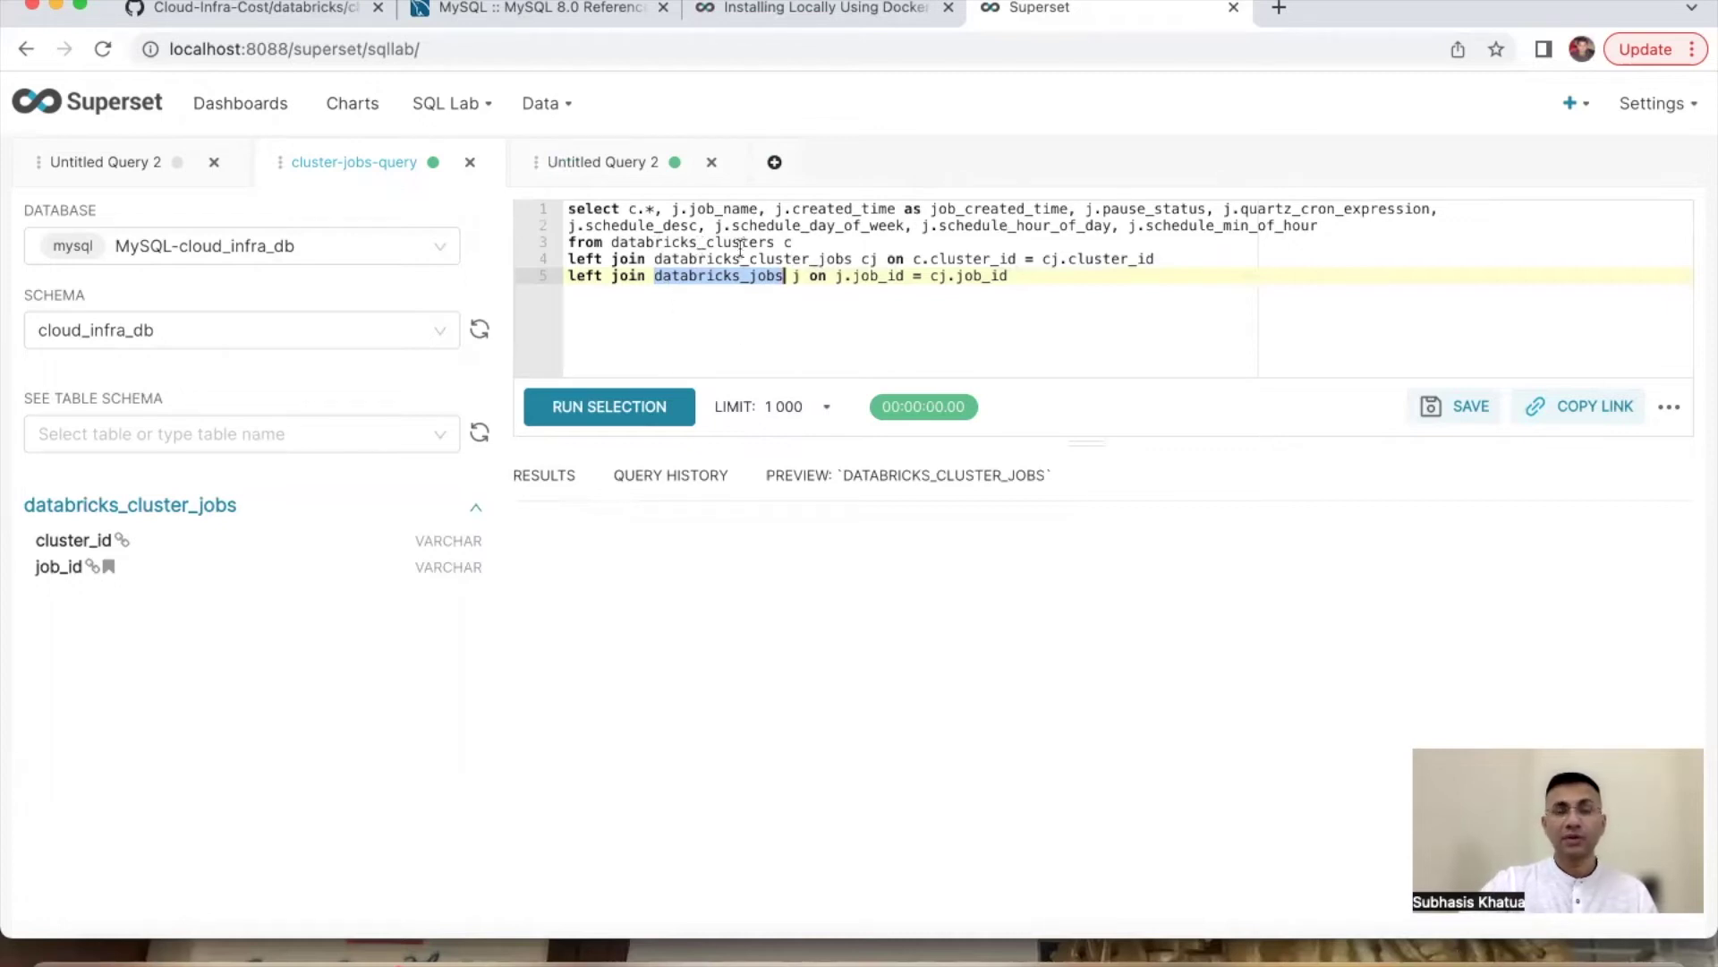
click(795, 242)
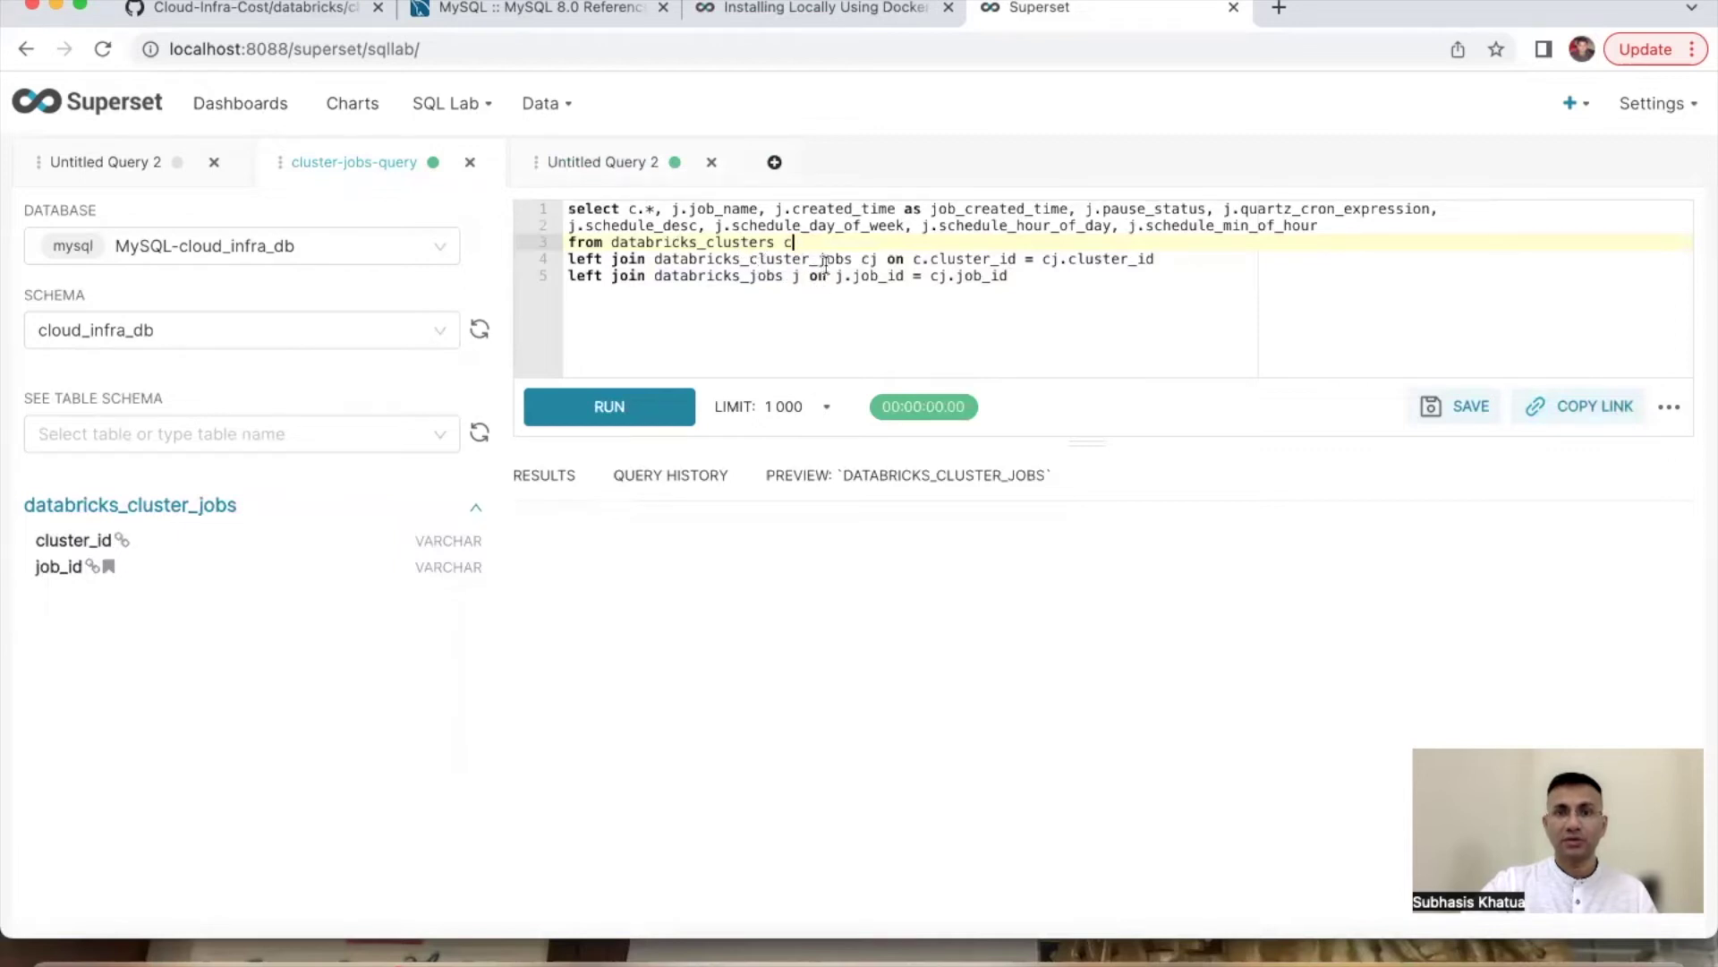
double_click(832, 259)
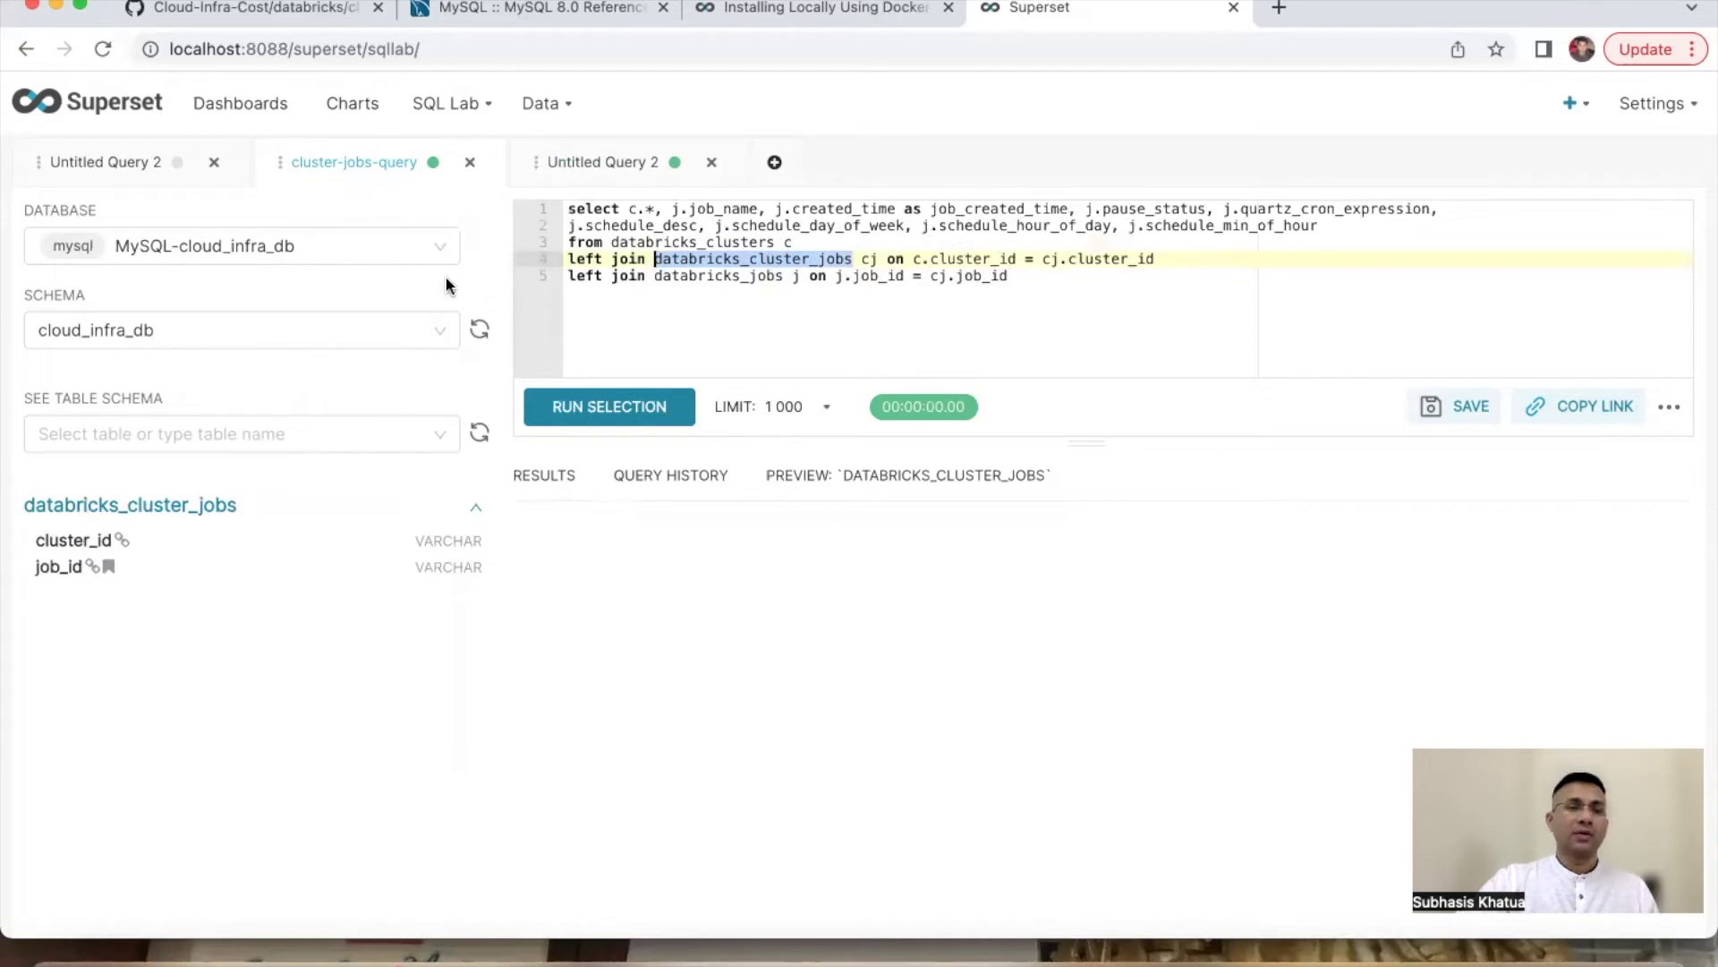
click(642, 415)
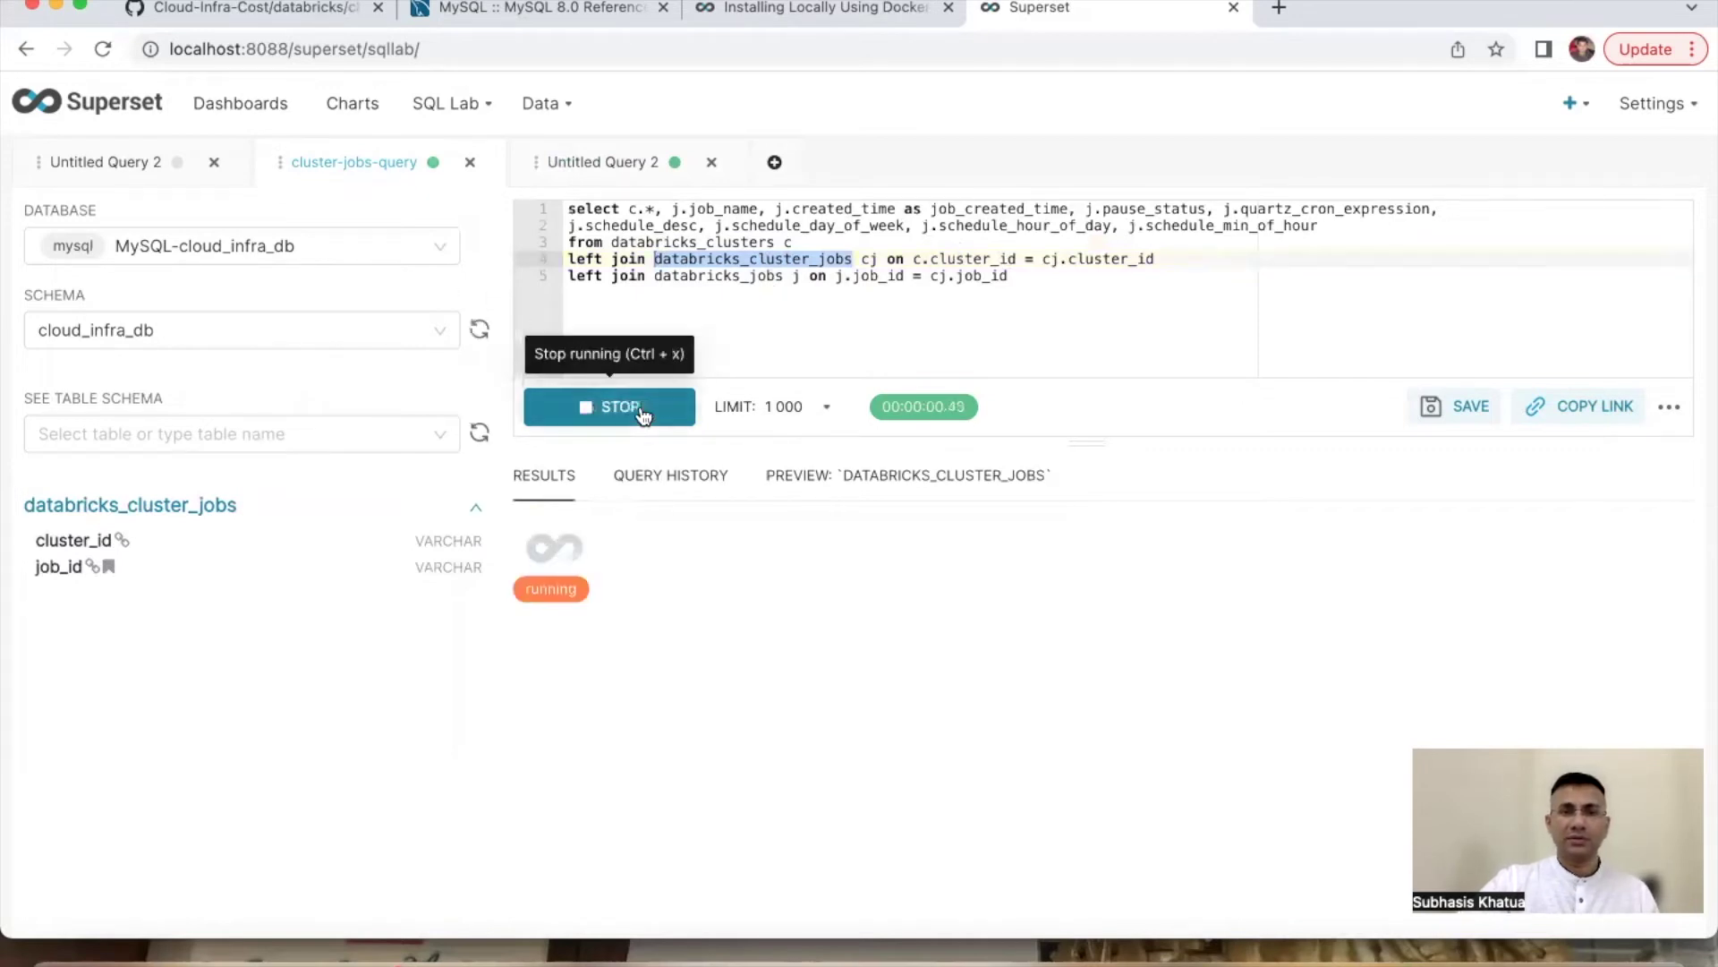
Step: Copy the full join query from cluster-jobs-query over the SELECT statement in the MySQL-cloud_infra_db-2 query and run it
click(596, 165)
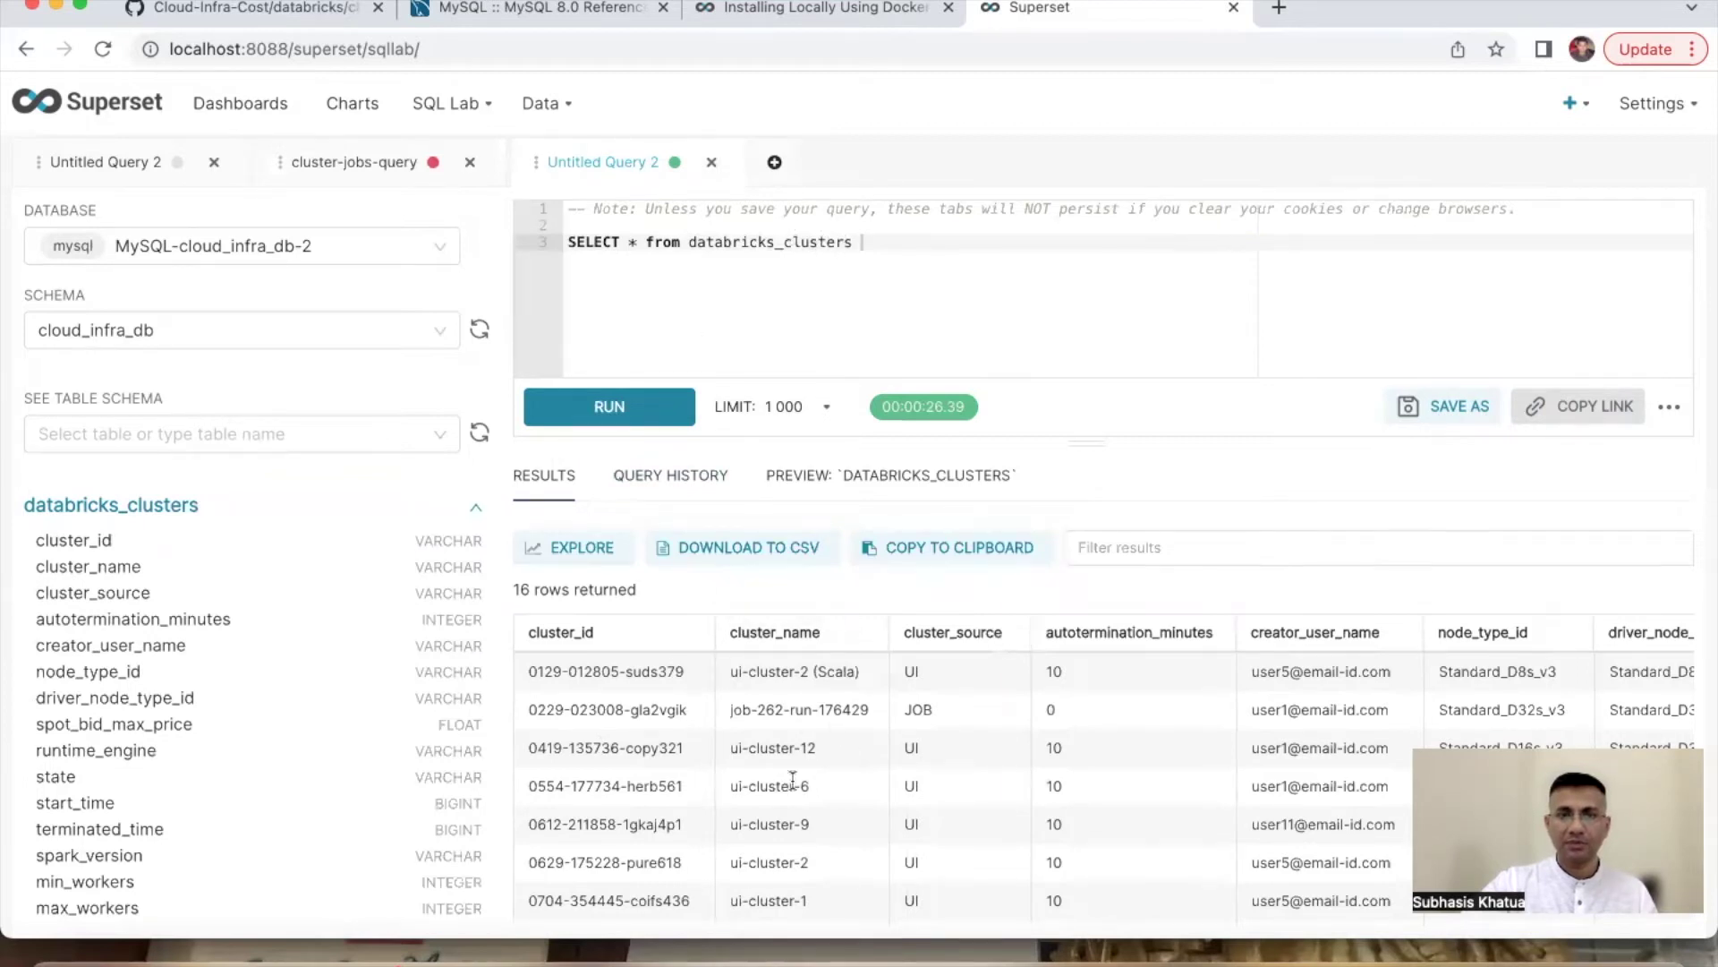
click(363, 163)
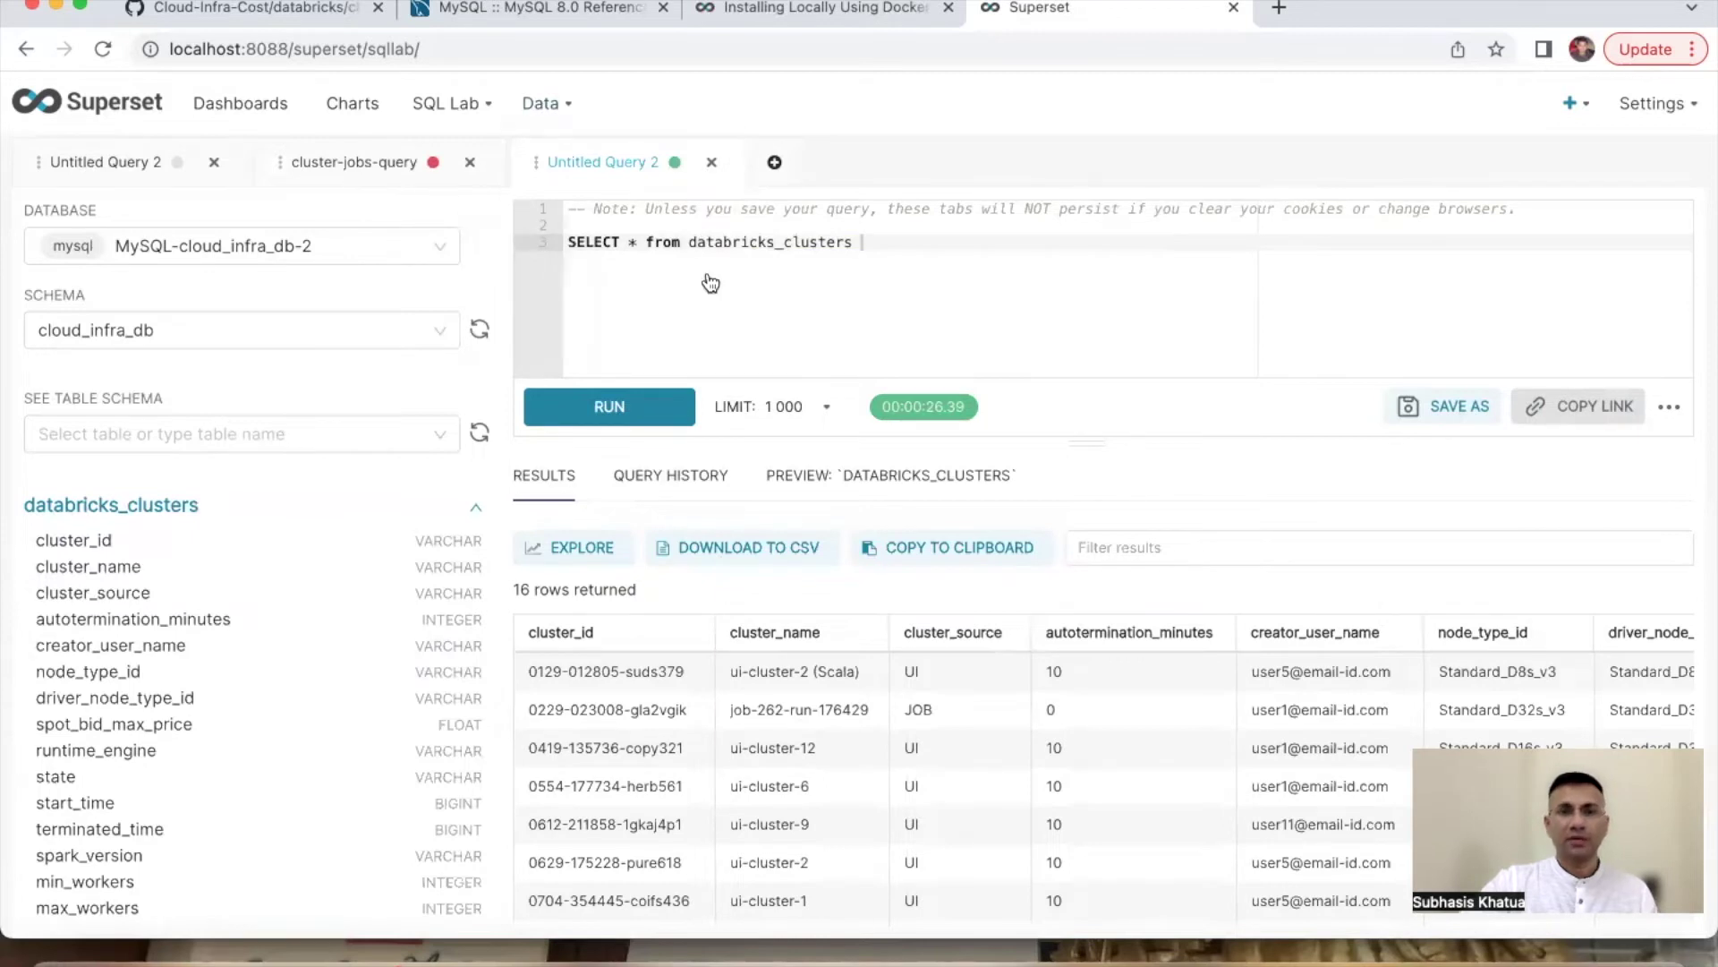
drag(1020, 274, 561, 198)
key(super+c)
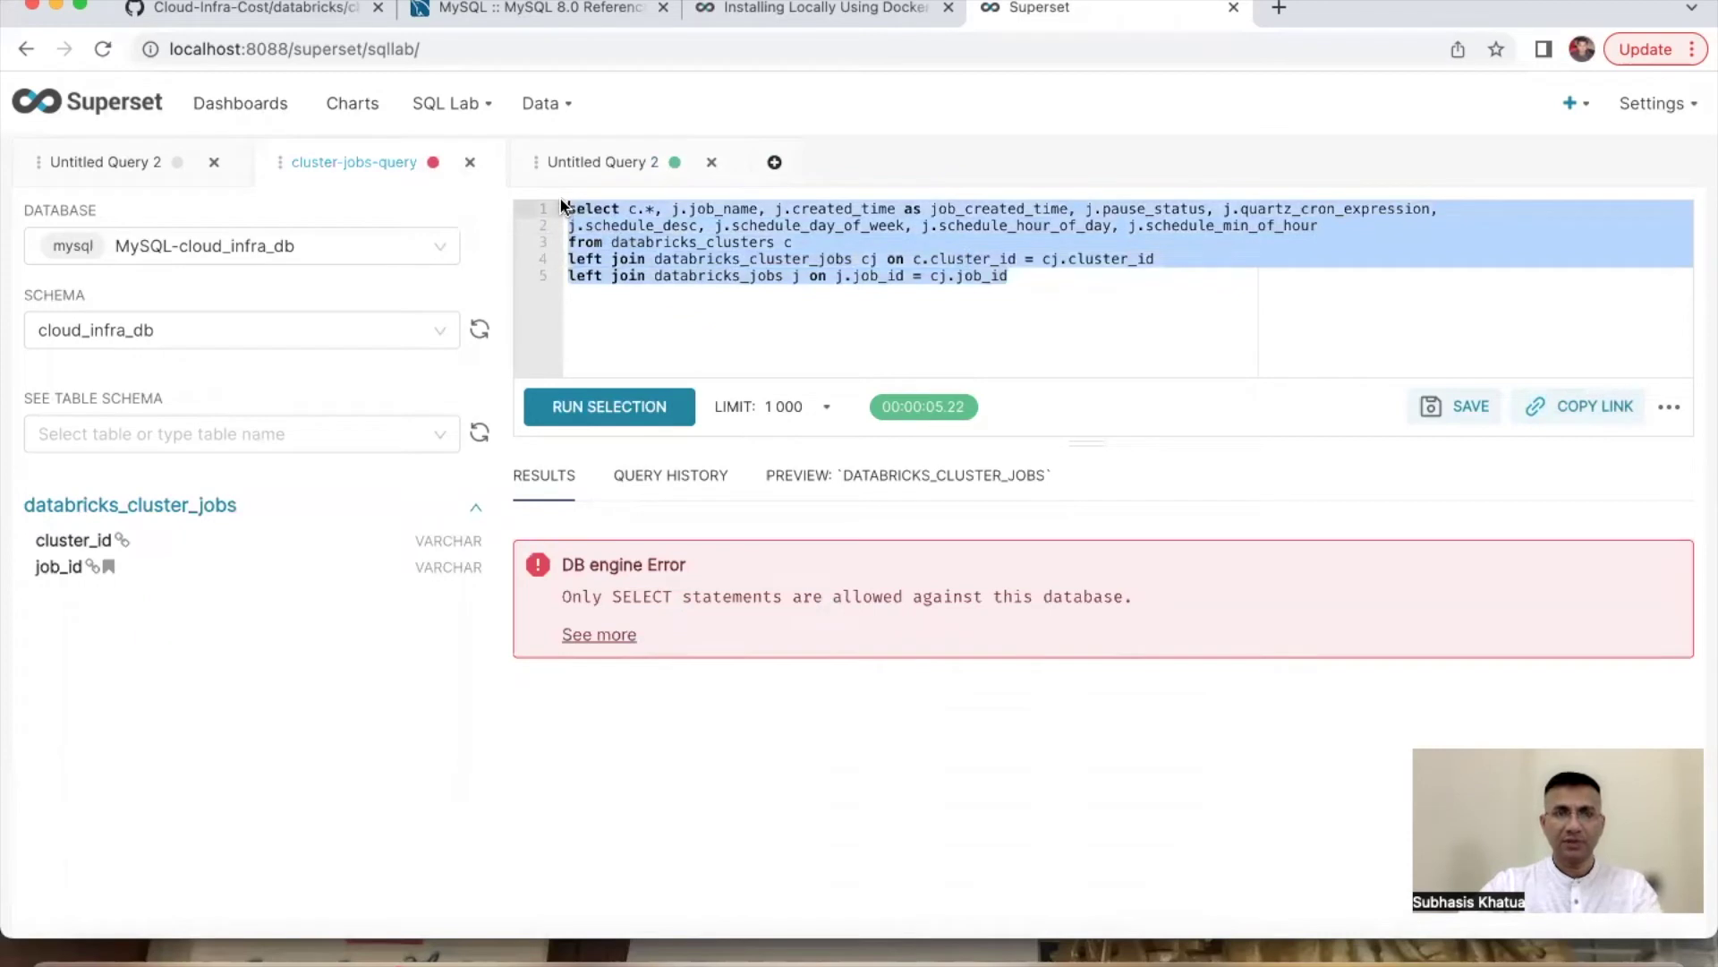
click(600, 166)
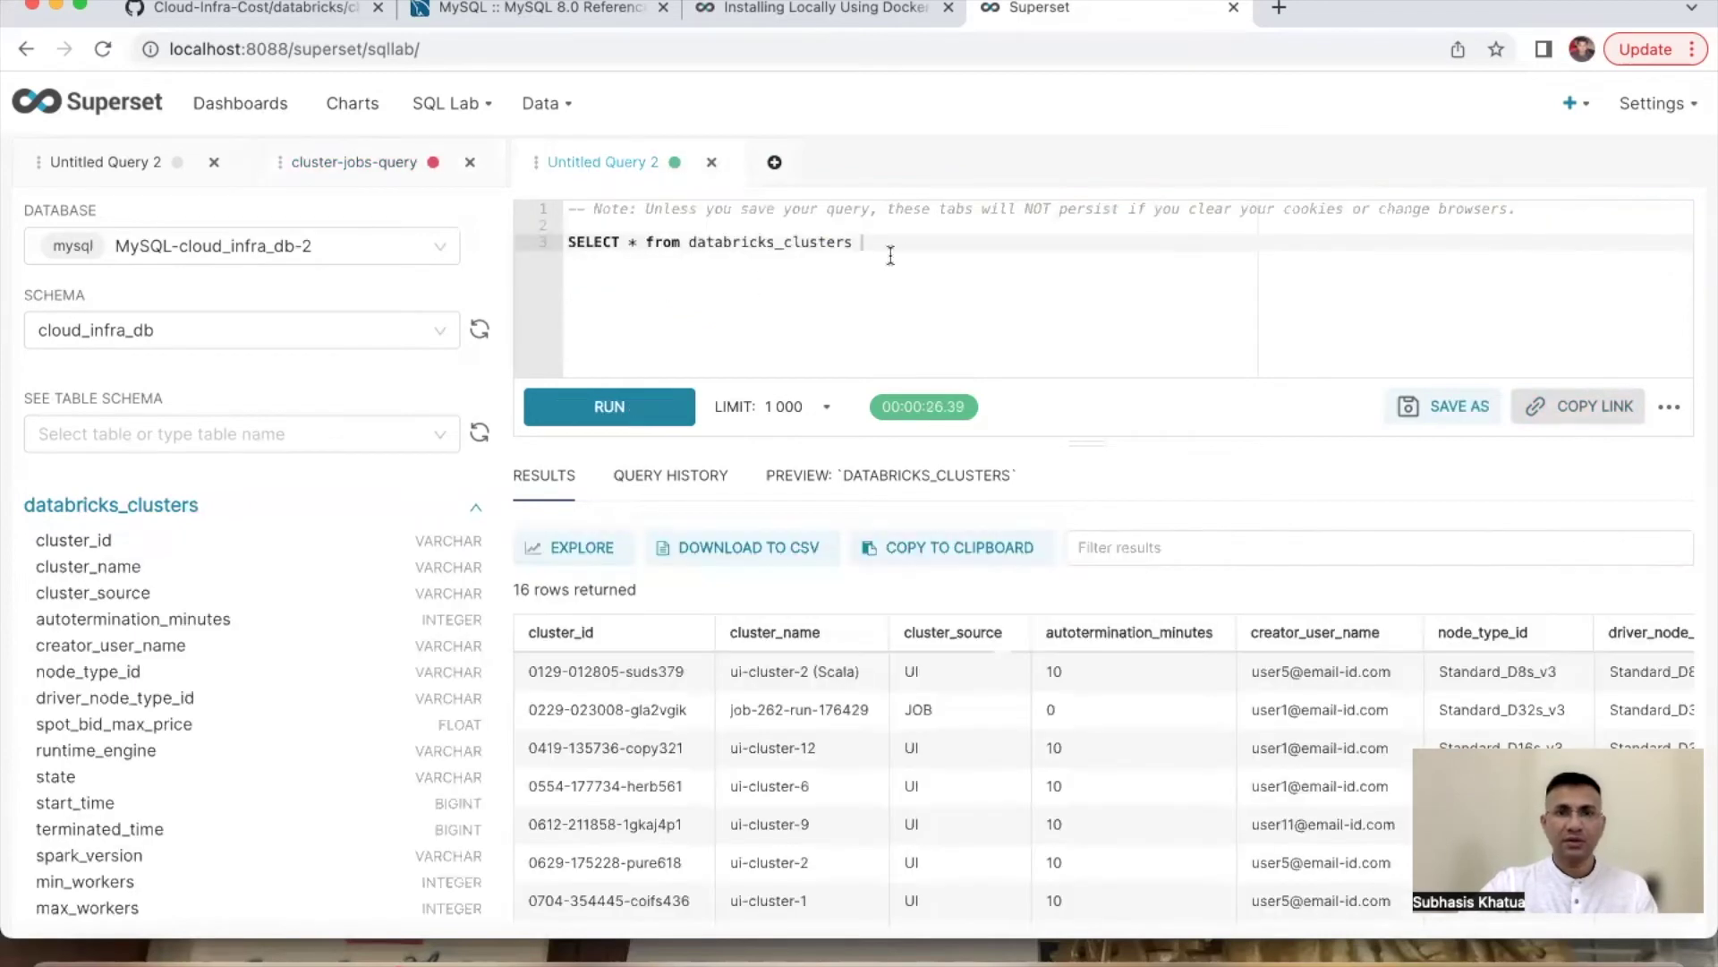
drag(881, 249, 541, 225)
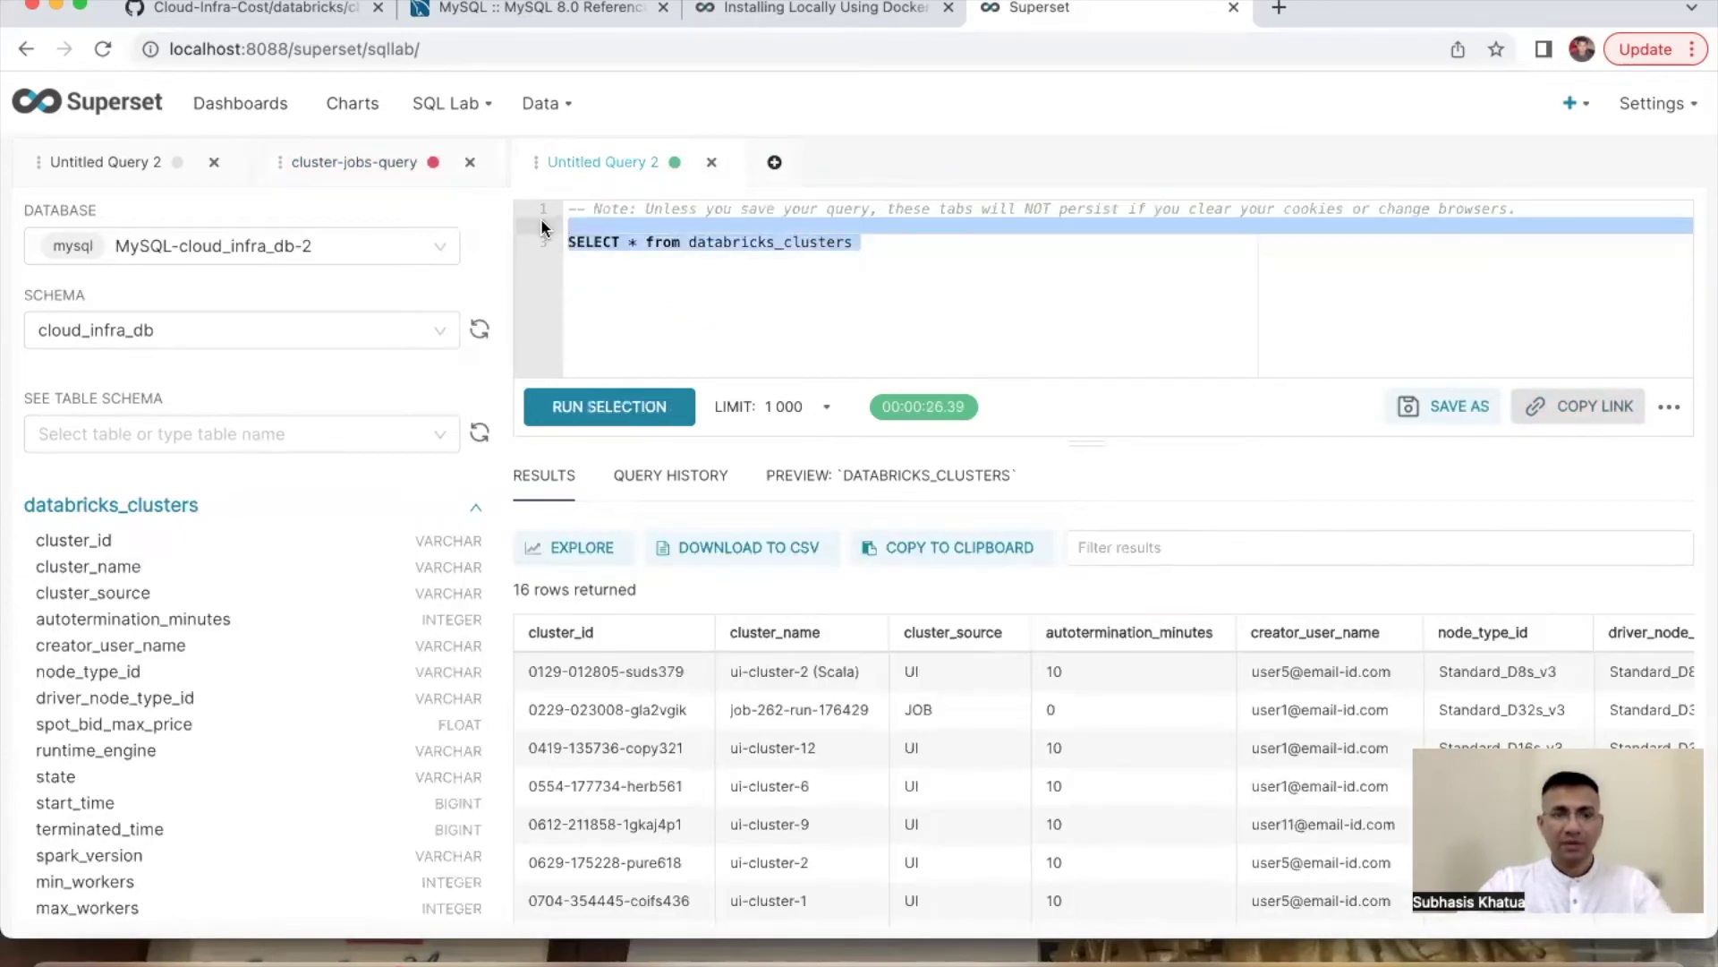
key(super+v)
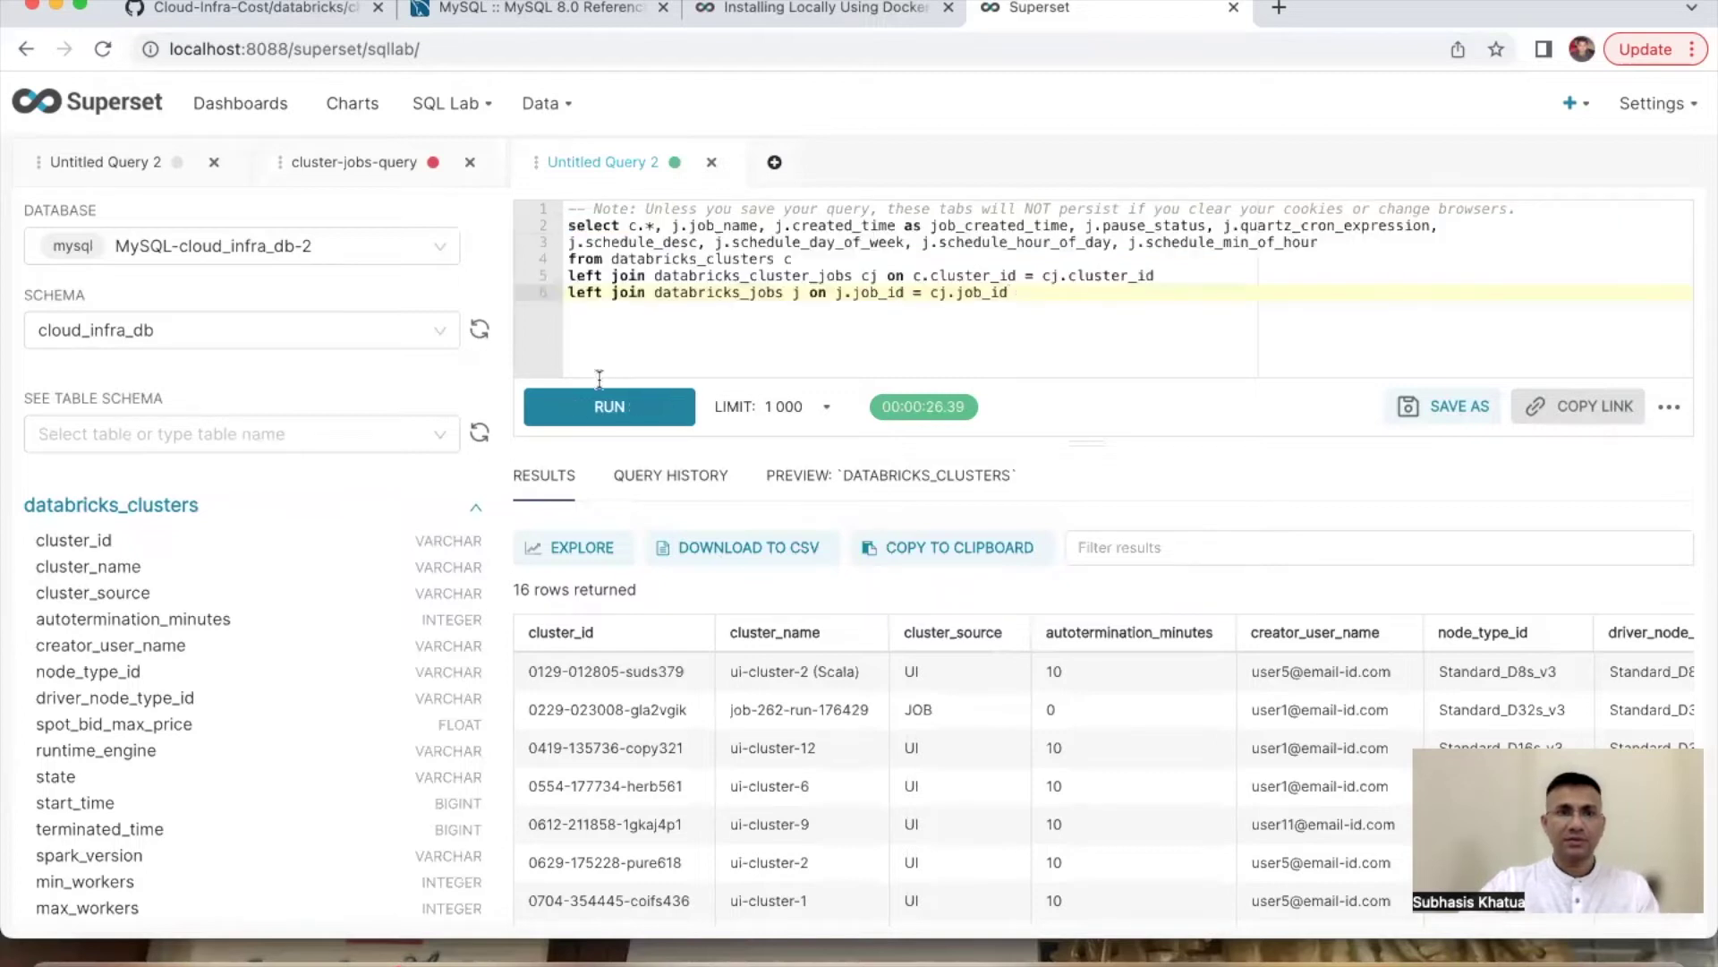
click(598, 412)
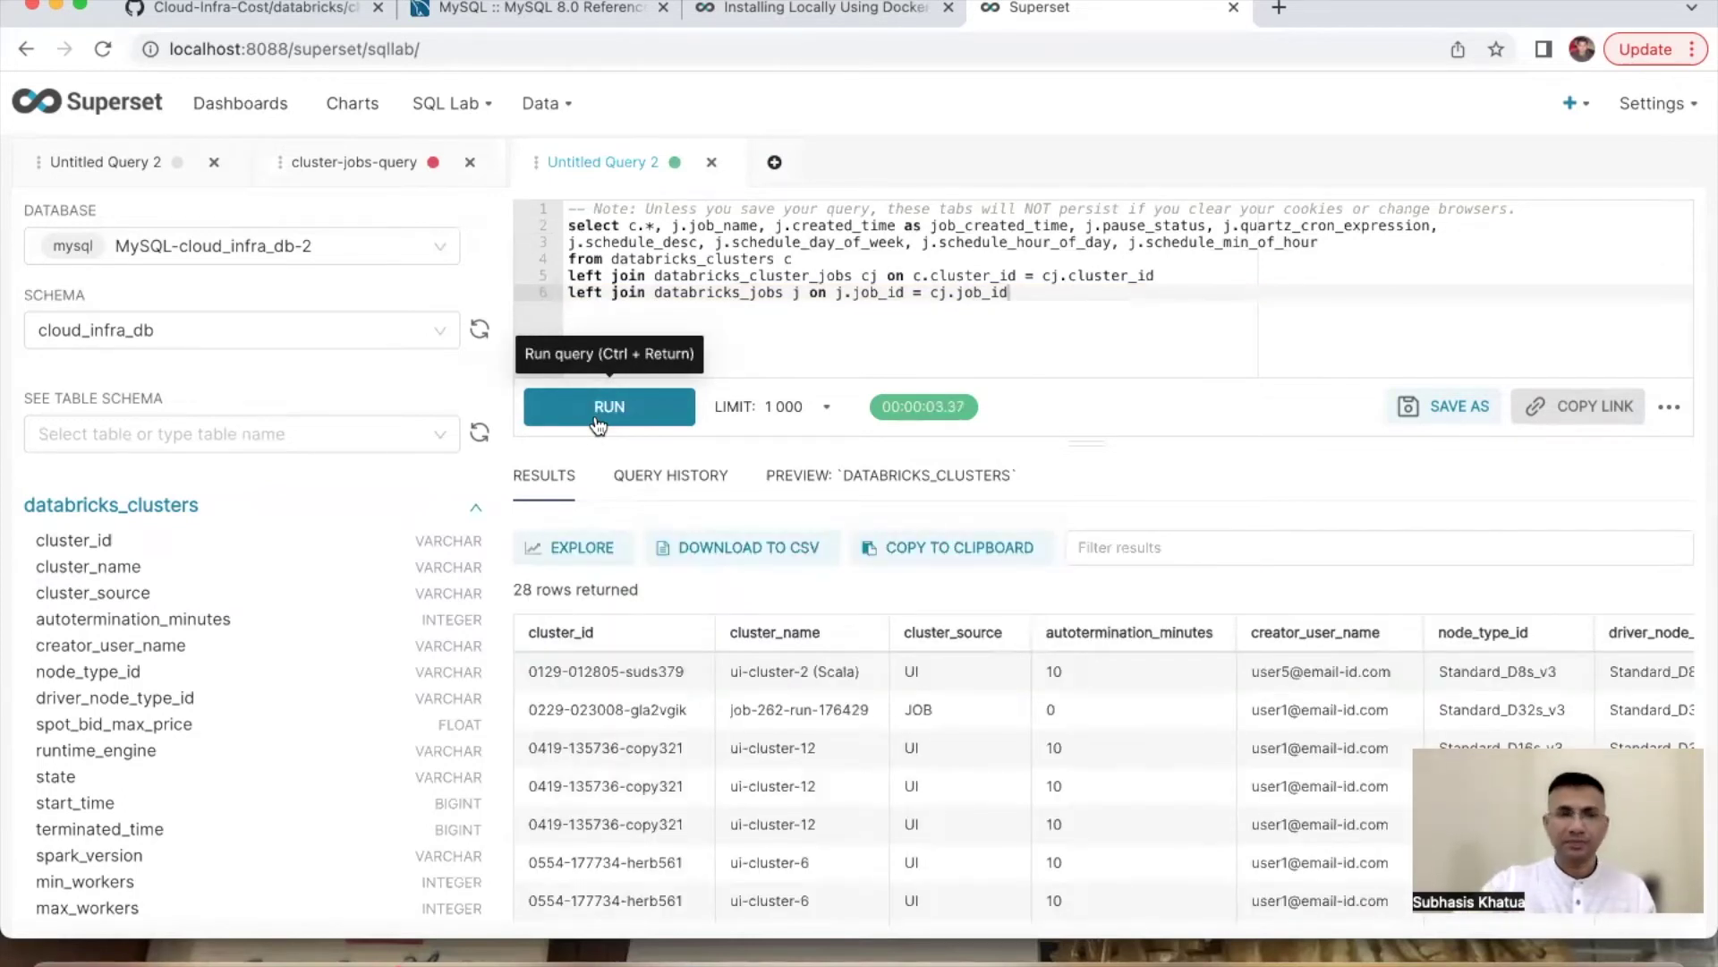
Step: Examine the rows and columns of the joined cluster and job results
scroll(856, 737, right, 3)
scroll(857, 736, right, 2)
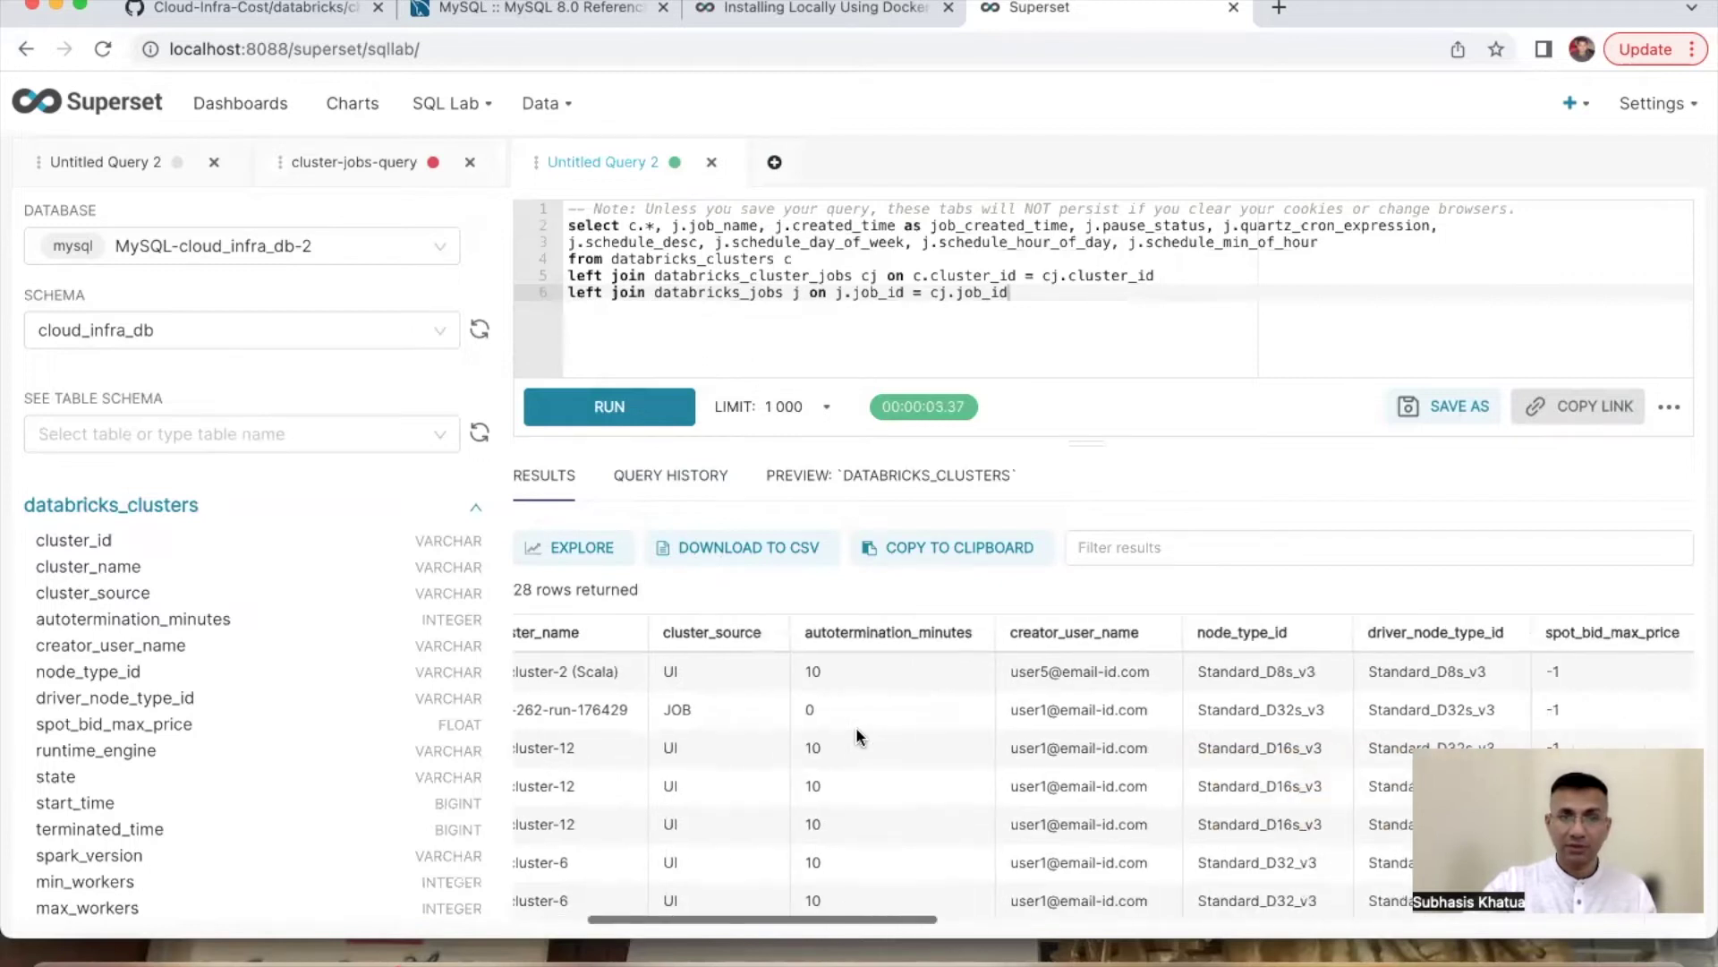
scroll(857, 737, left, 2)
scroll(856, 737, left, 4)
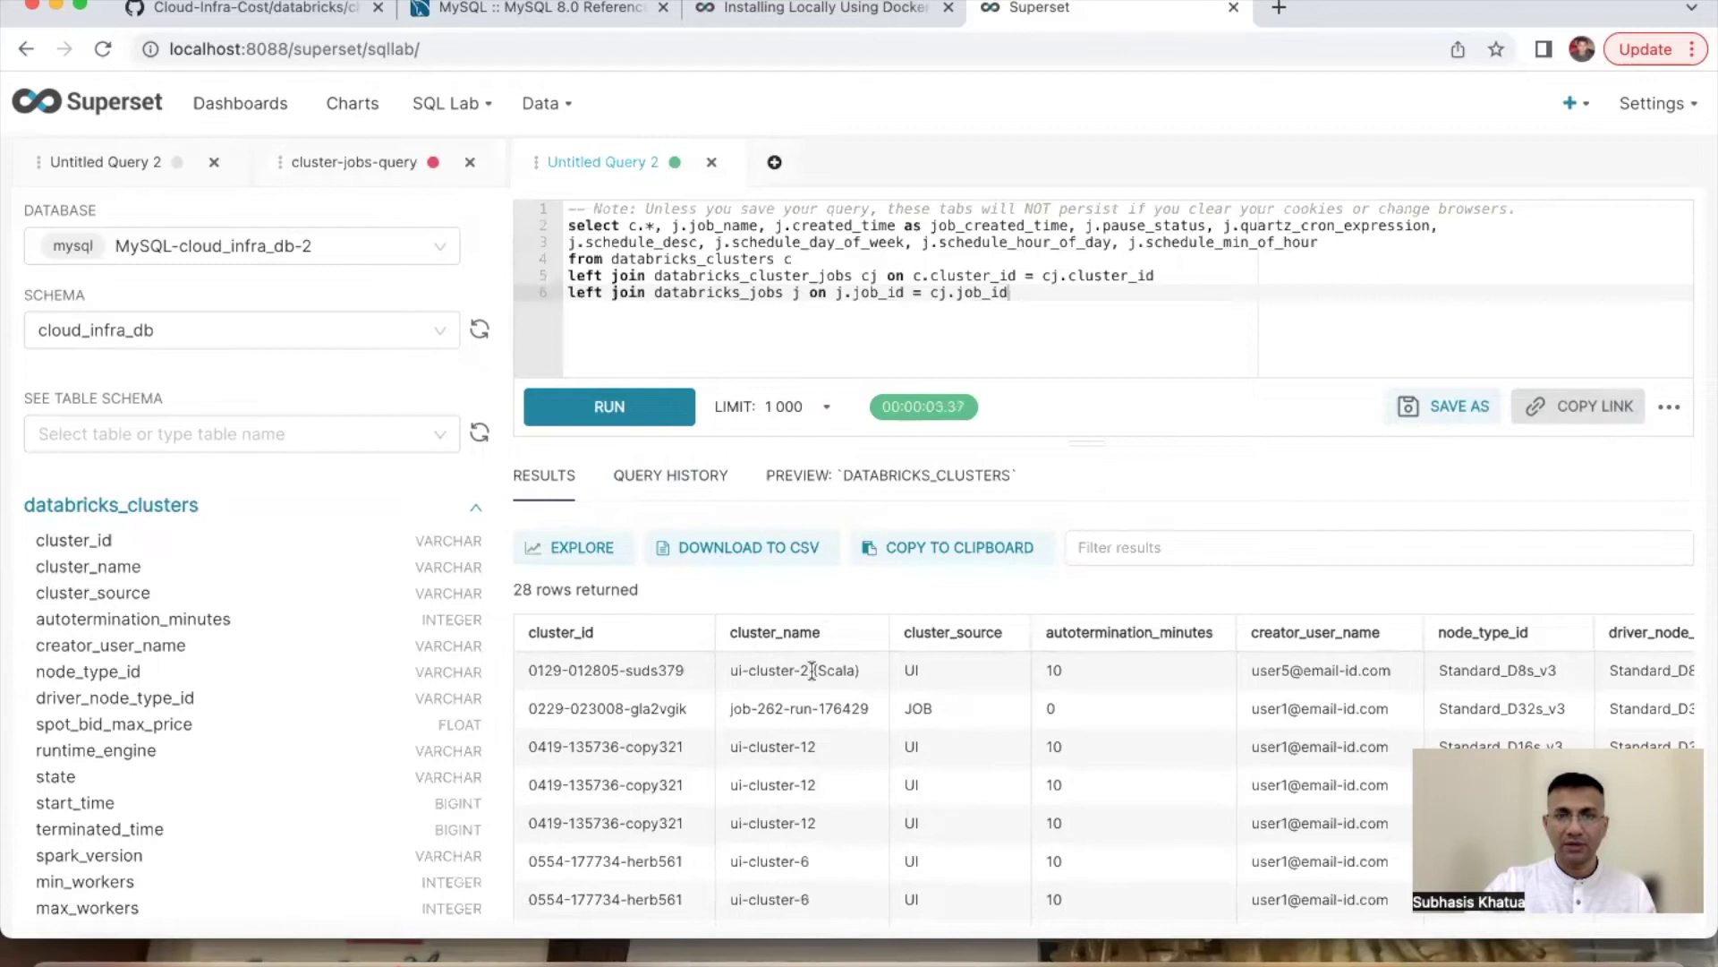
scroll(813, 745, down, 10)
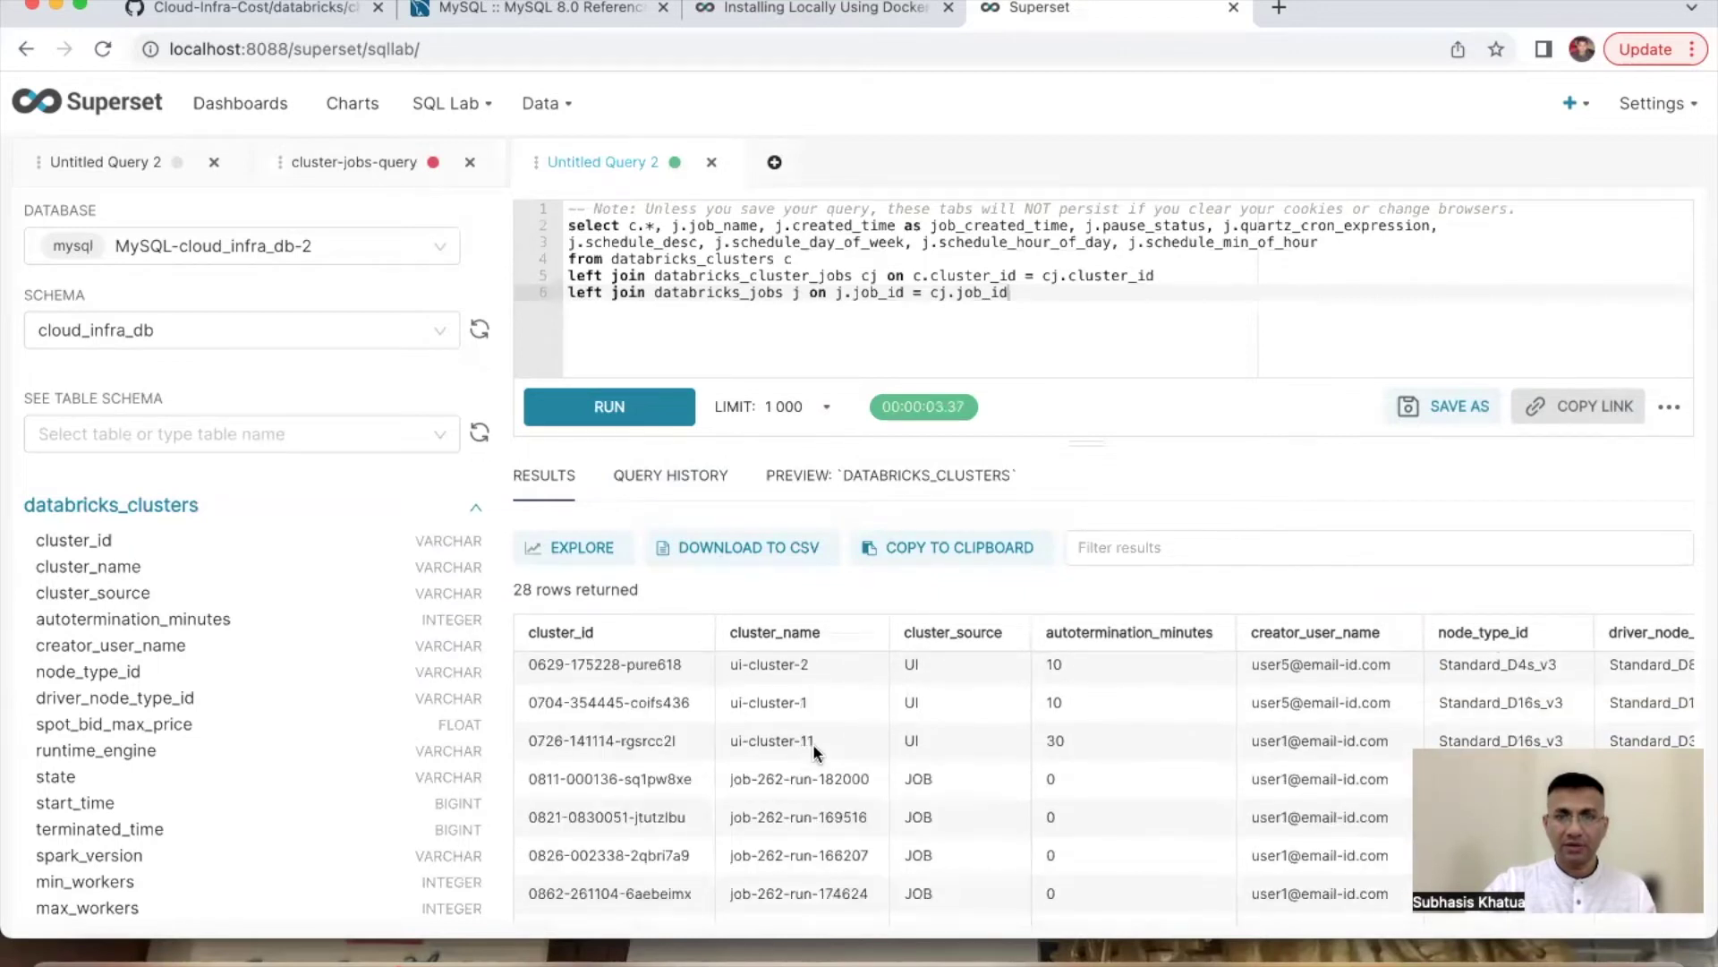
scroll(1054, 764, right, 12)
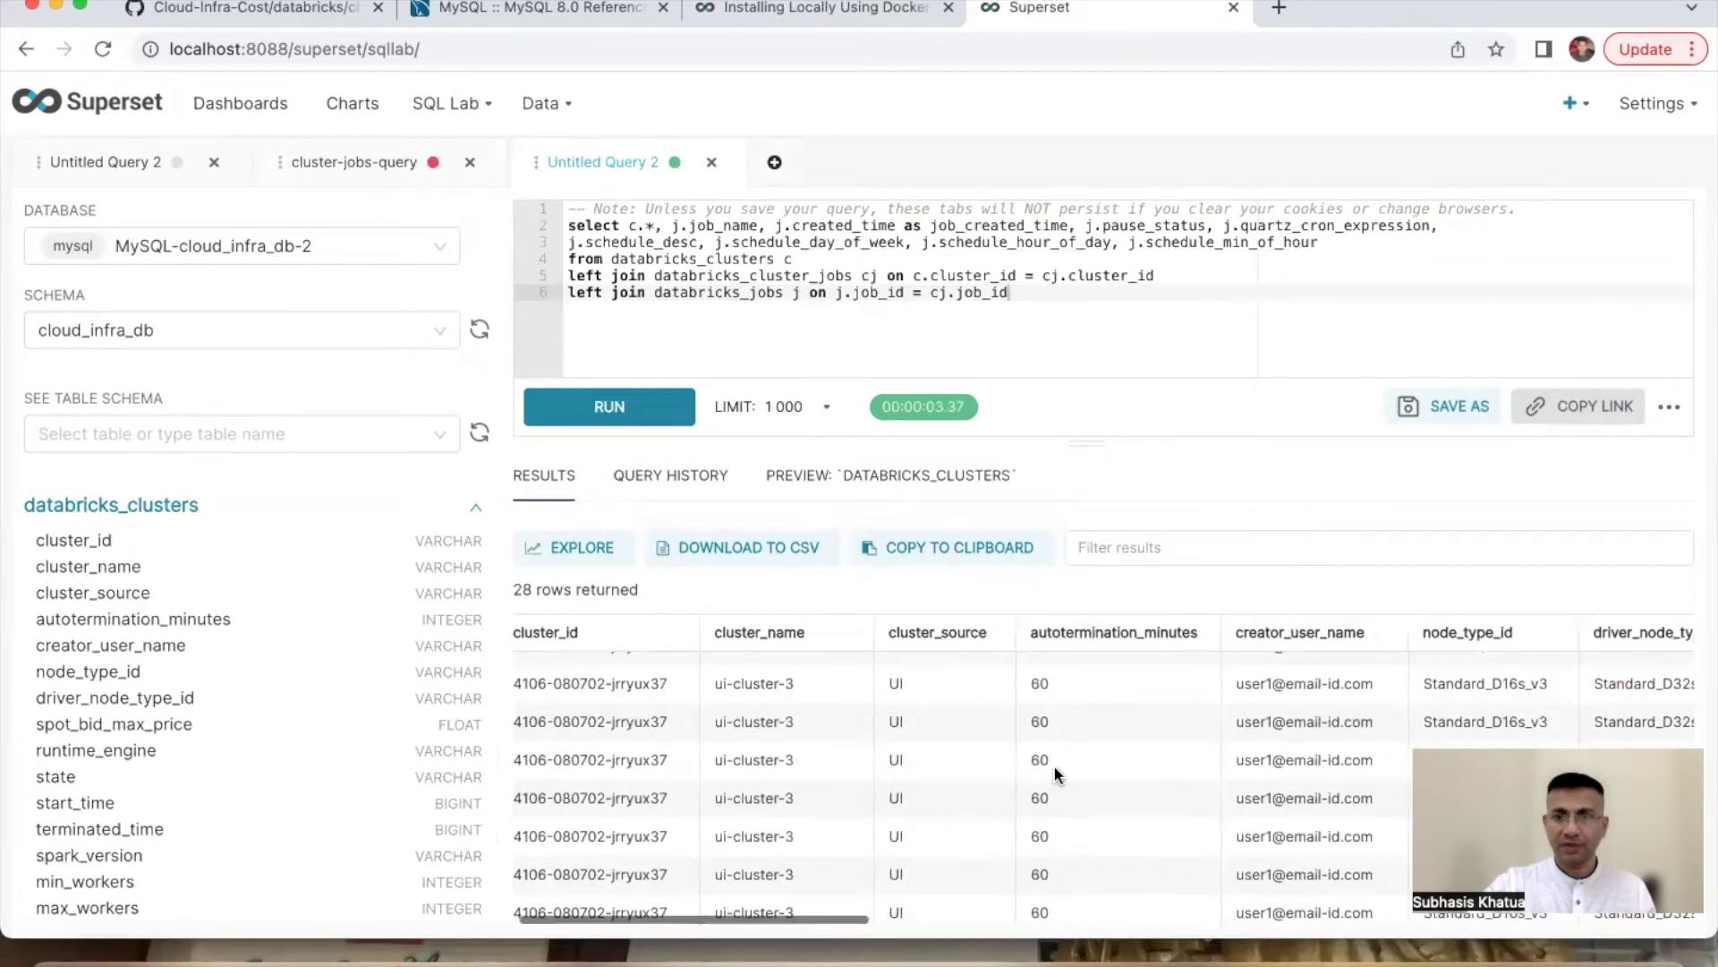
Step: Review the job columns of the joined results, comparing quartz_cron_expression with schedule_desc, schedule_day_of_week, schedule_hour_of_day and schedule_min_of_hour
scroll(963, 770, right, 20)
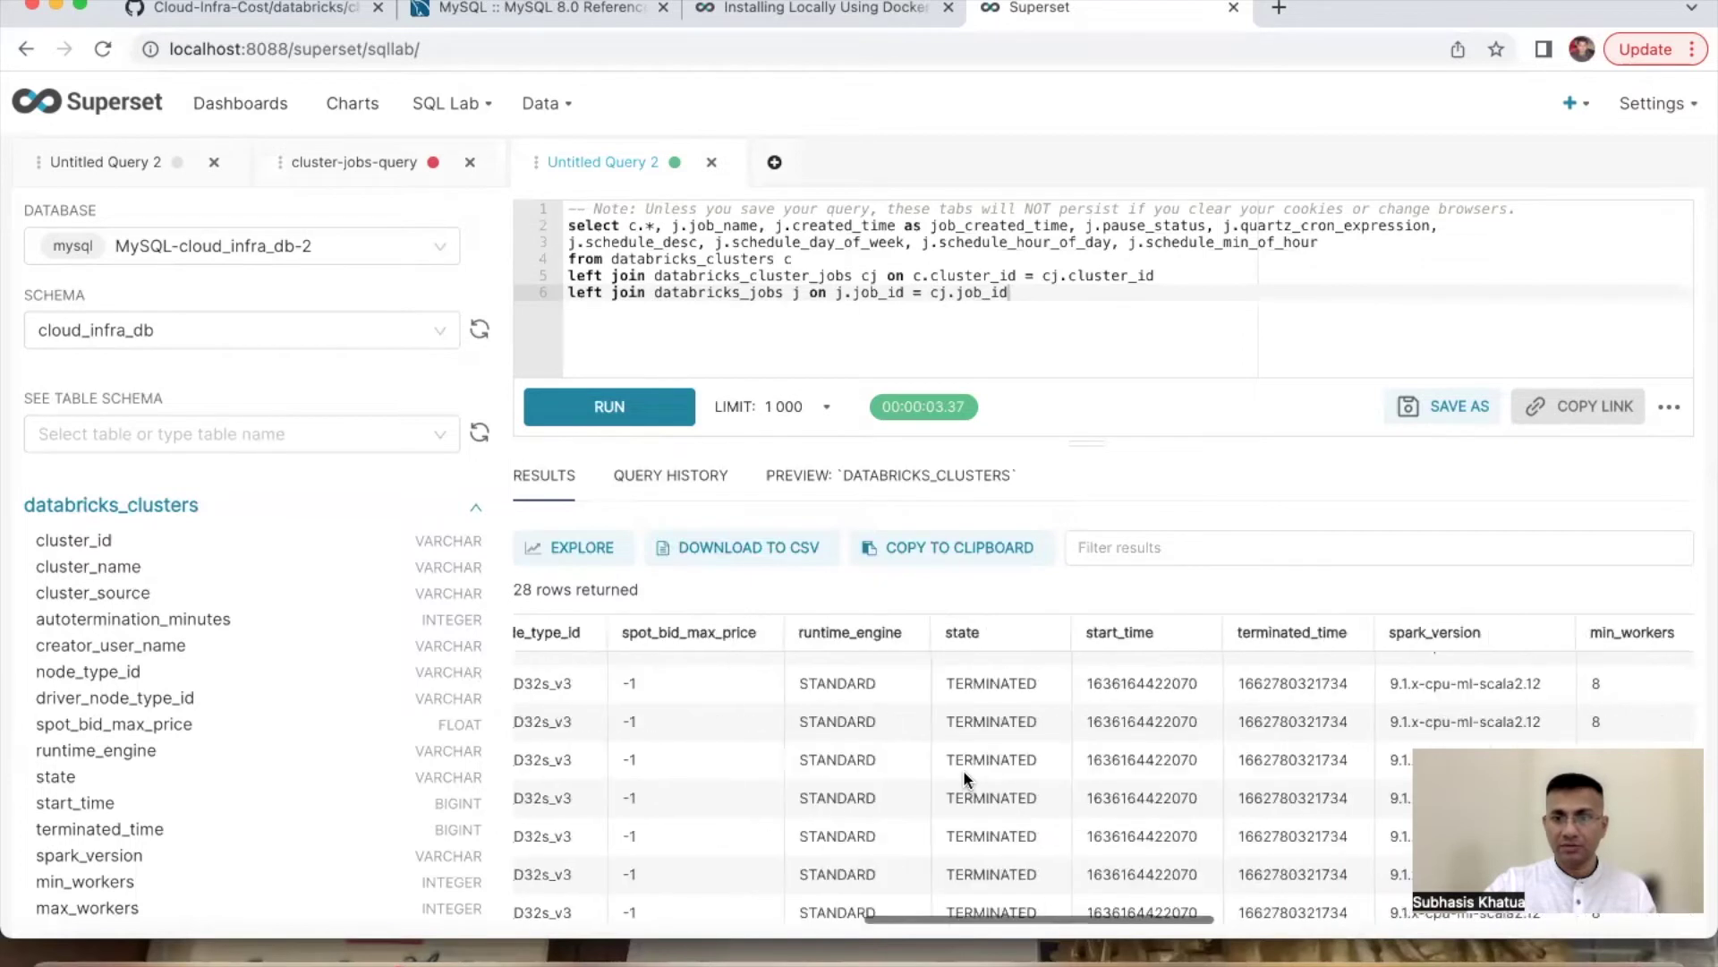
scroll(963, 769, right, 15)
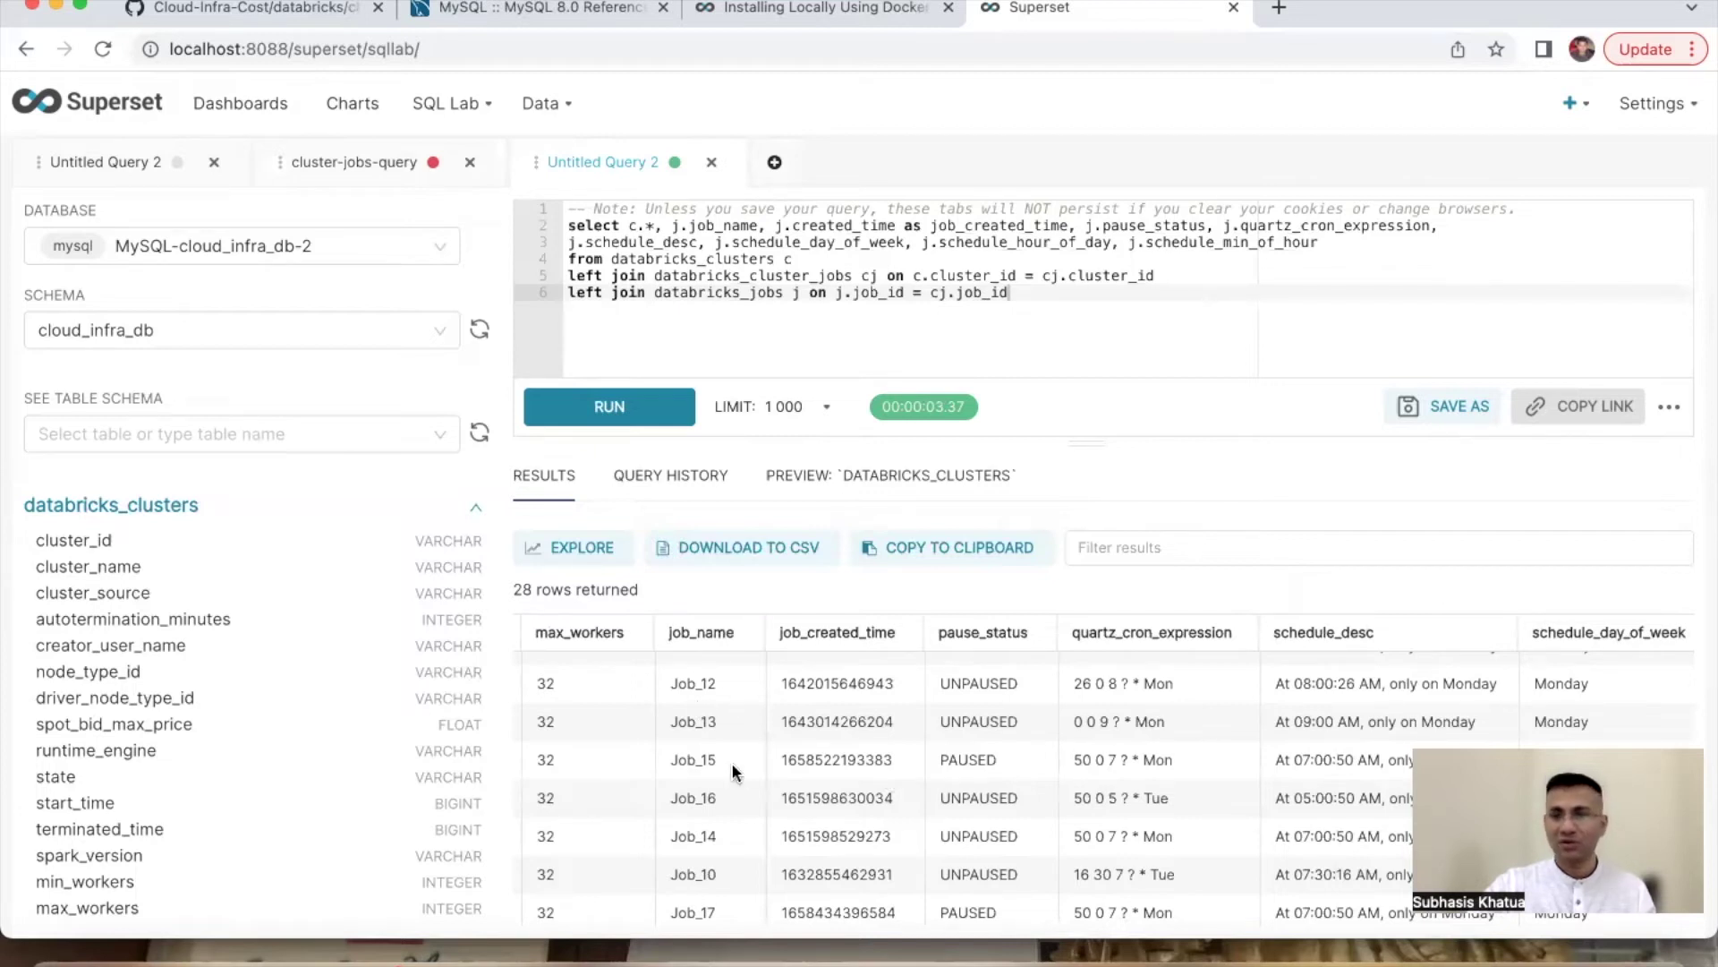
scroll(733, 770, up, 5)
scroll(805, 761, down, 5)
scroll(1328, 702, right, 5)
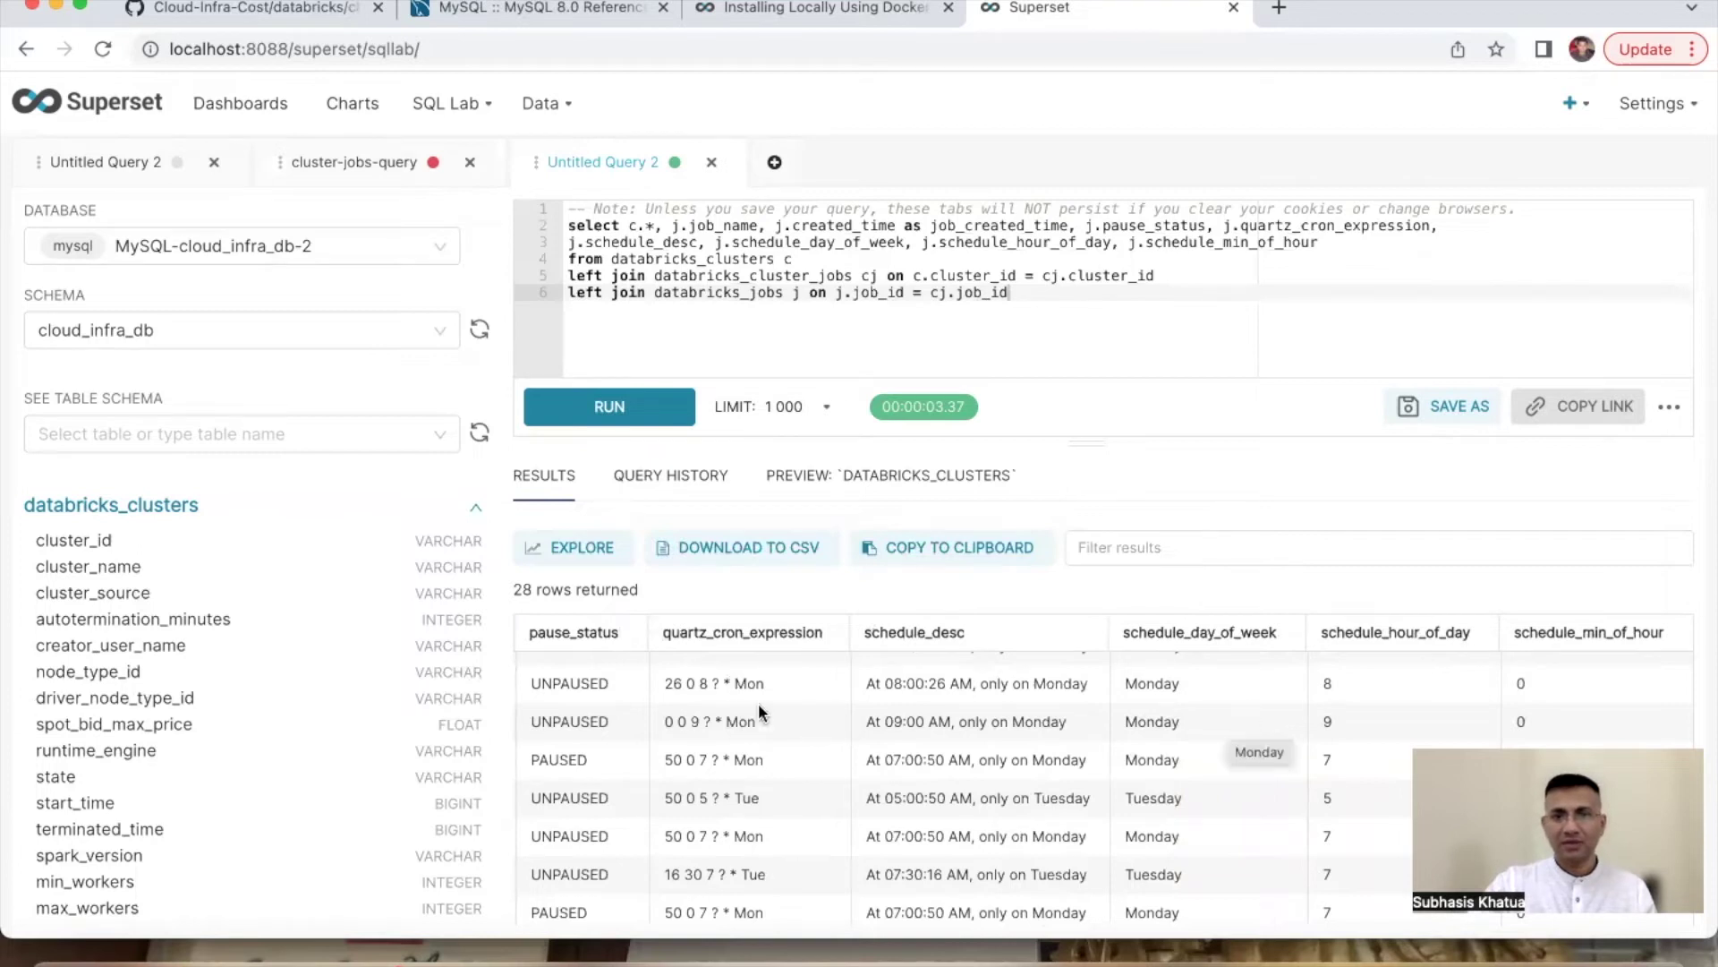
drag(665, 684, 764, 691)
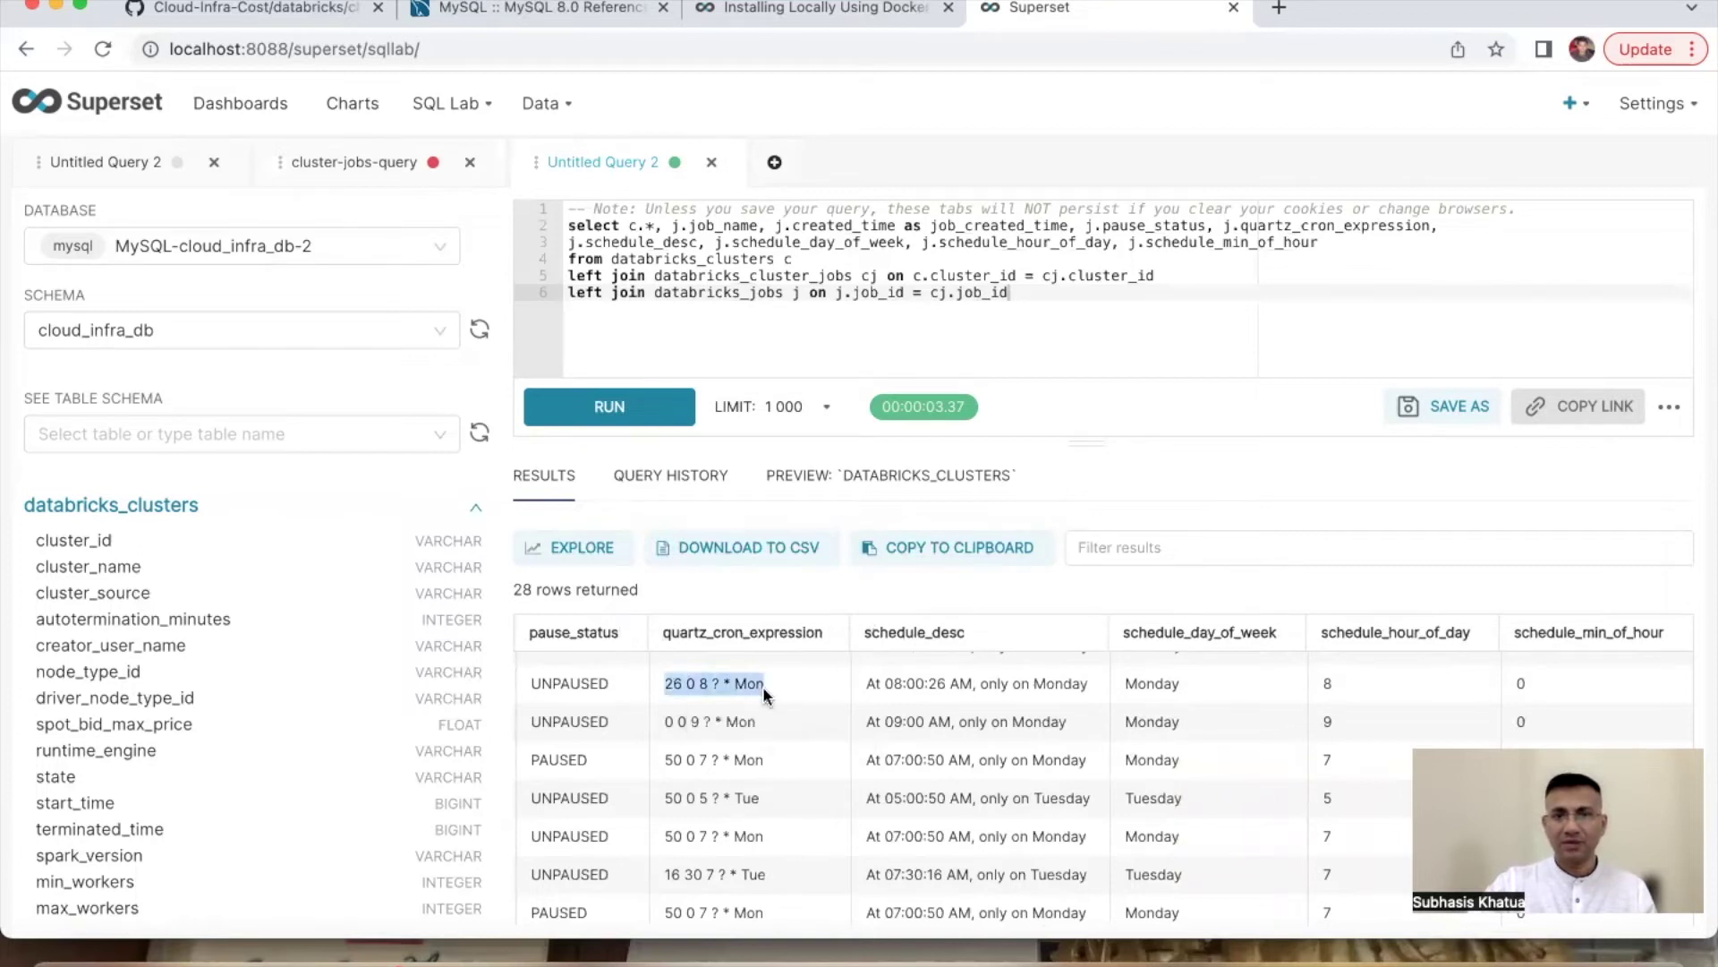
click(1147, 683)
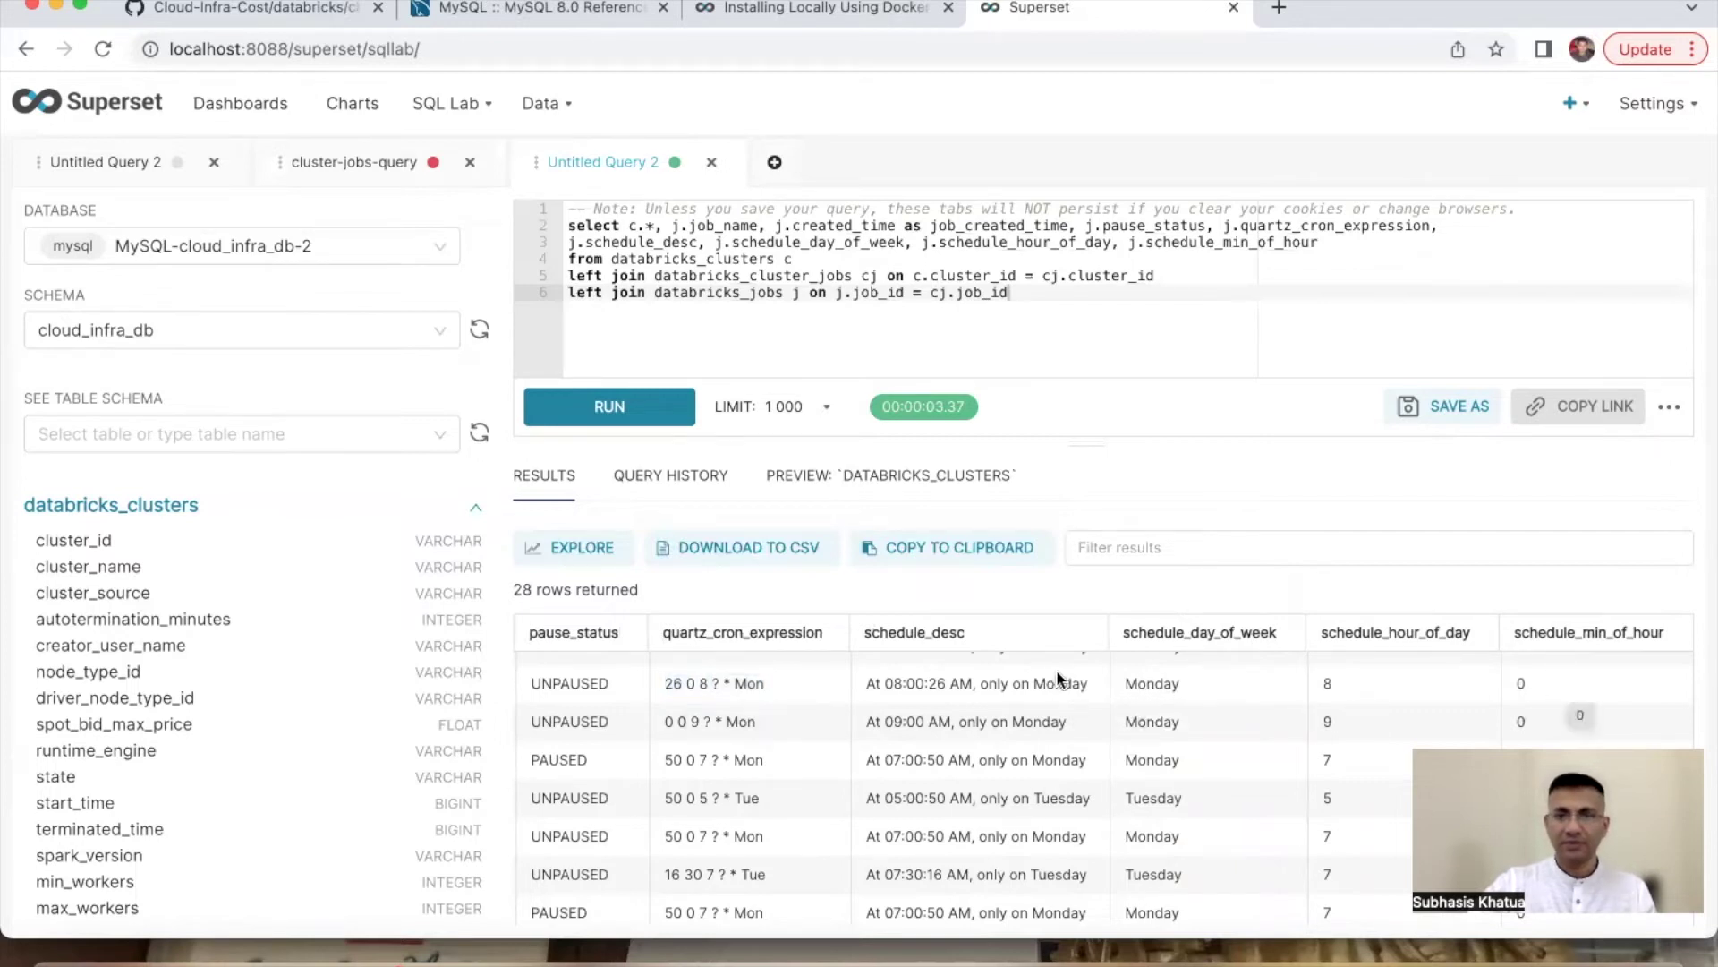
drag(929, 687, 943, 686)
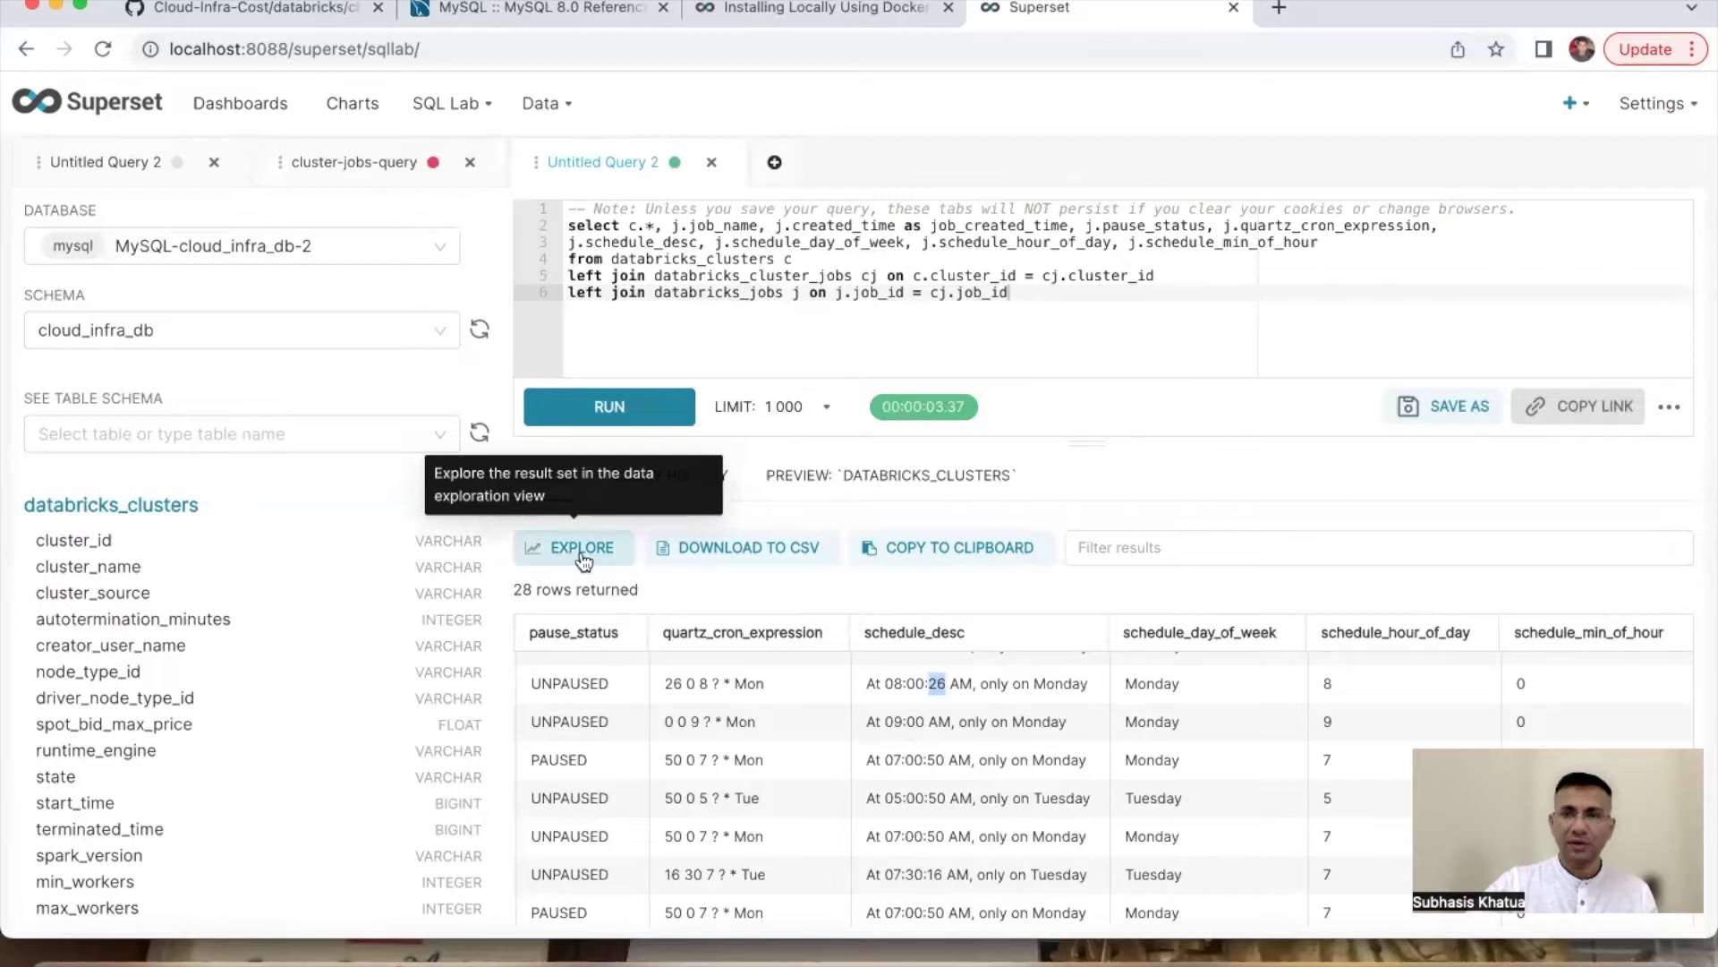
Step: Start saving the join query and select its whole default name for replacement
click(1464, 407)
click(708, 323)
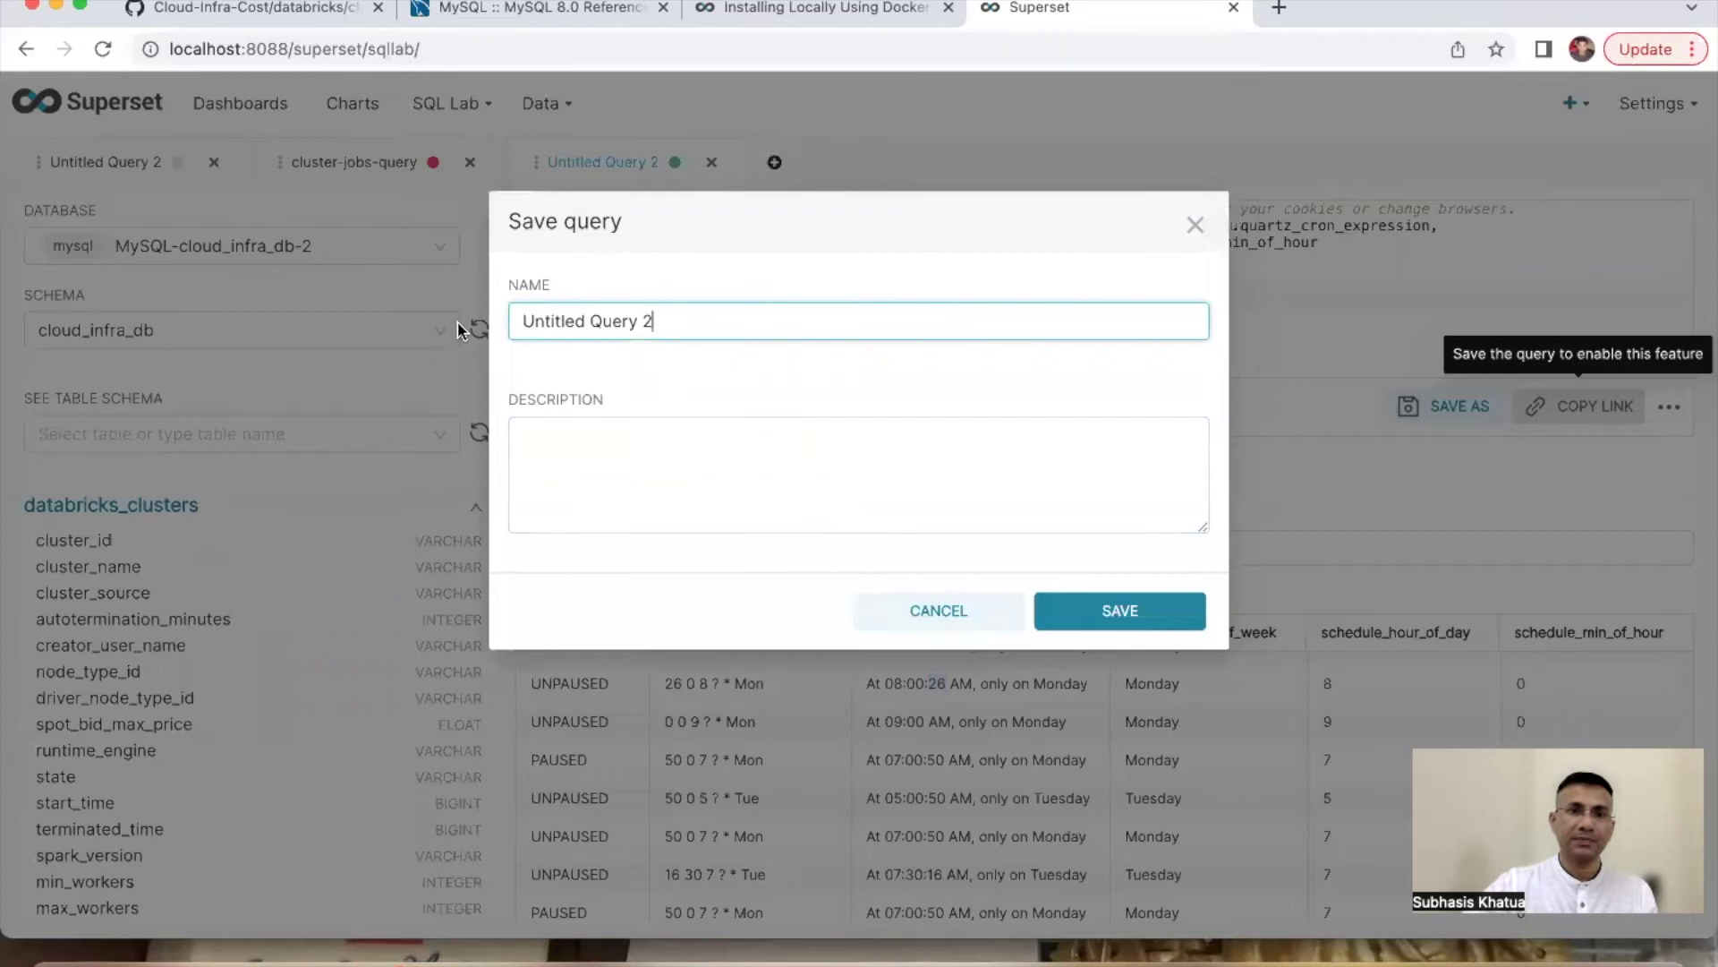
key(super+a)
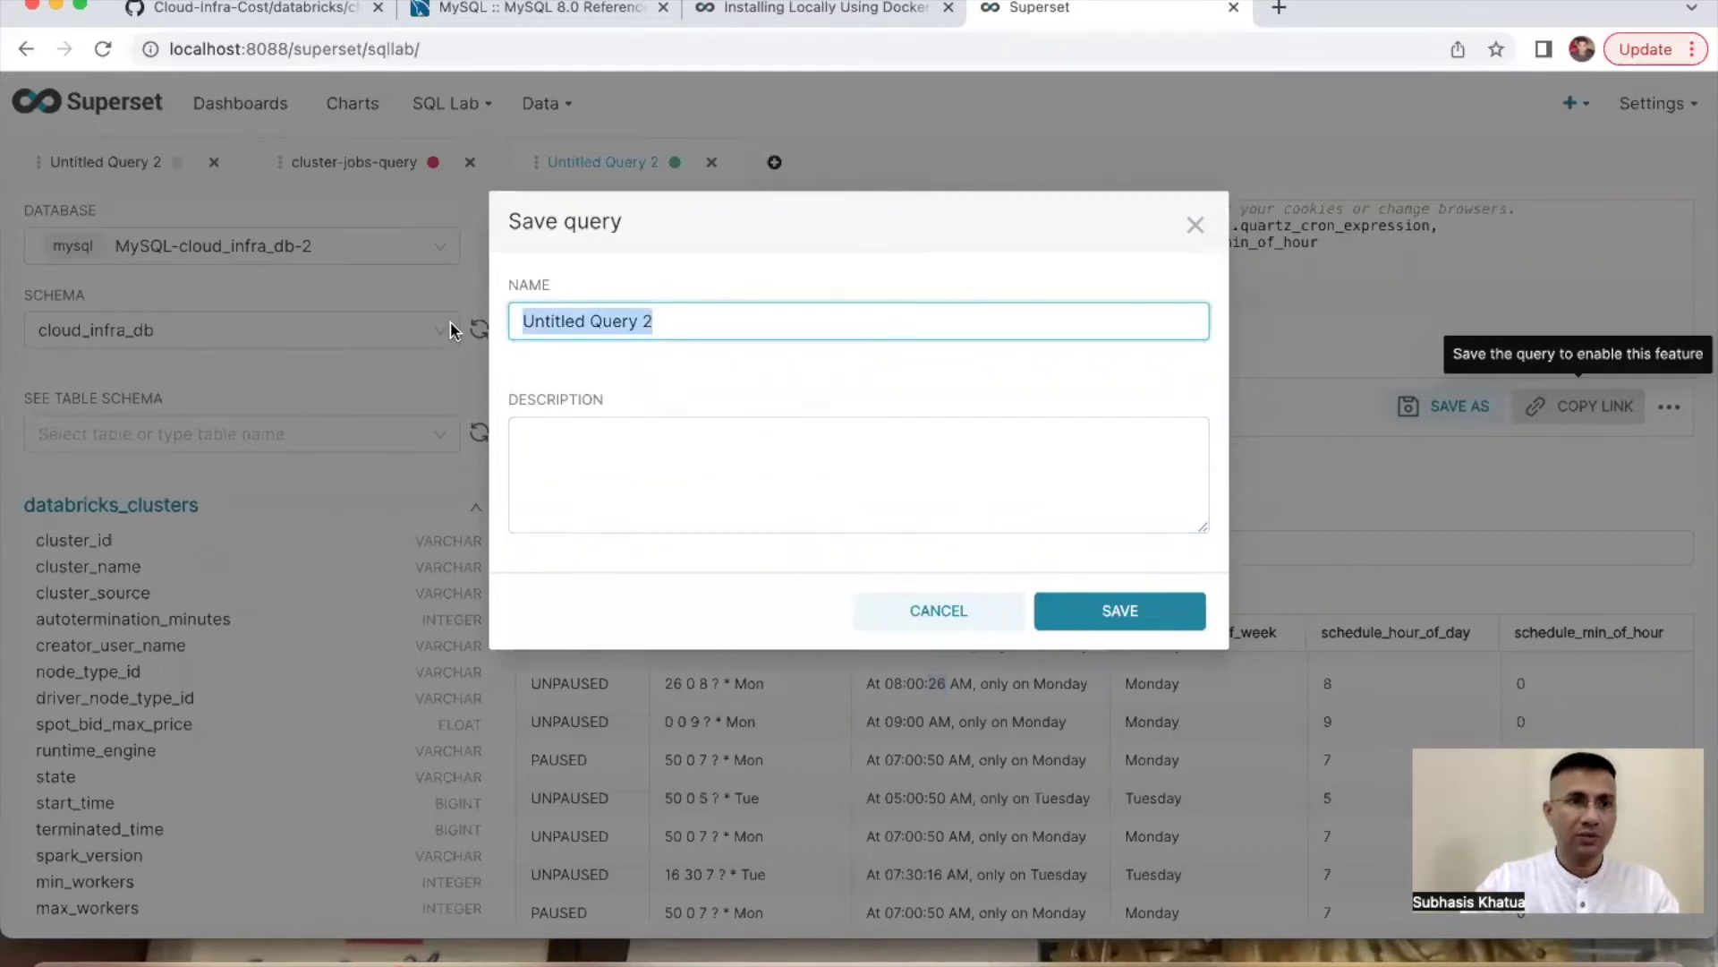
Step: Save the query under the name cloud-infra-db-query-2
text(clou)
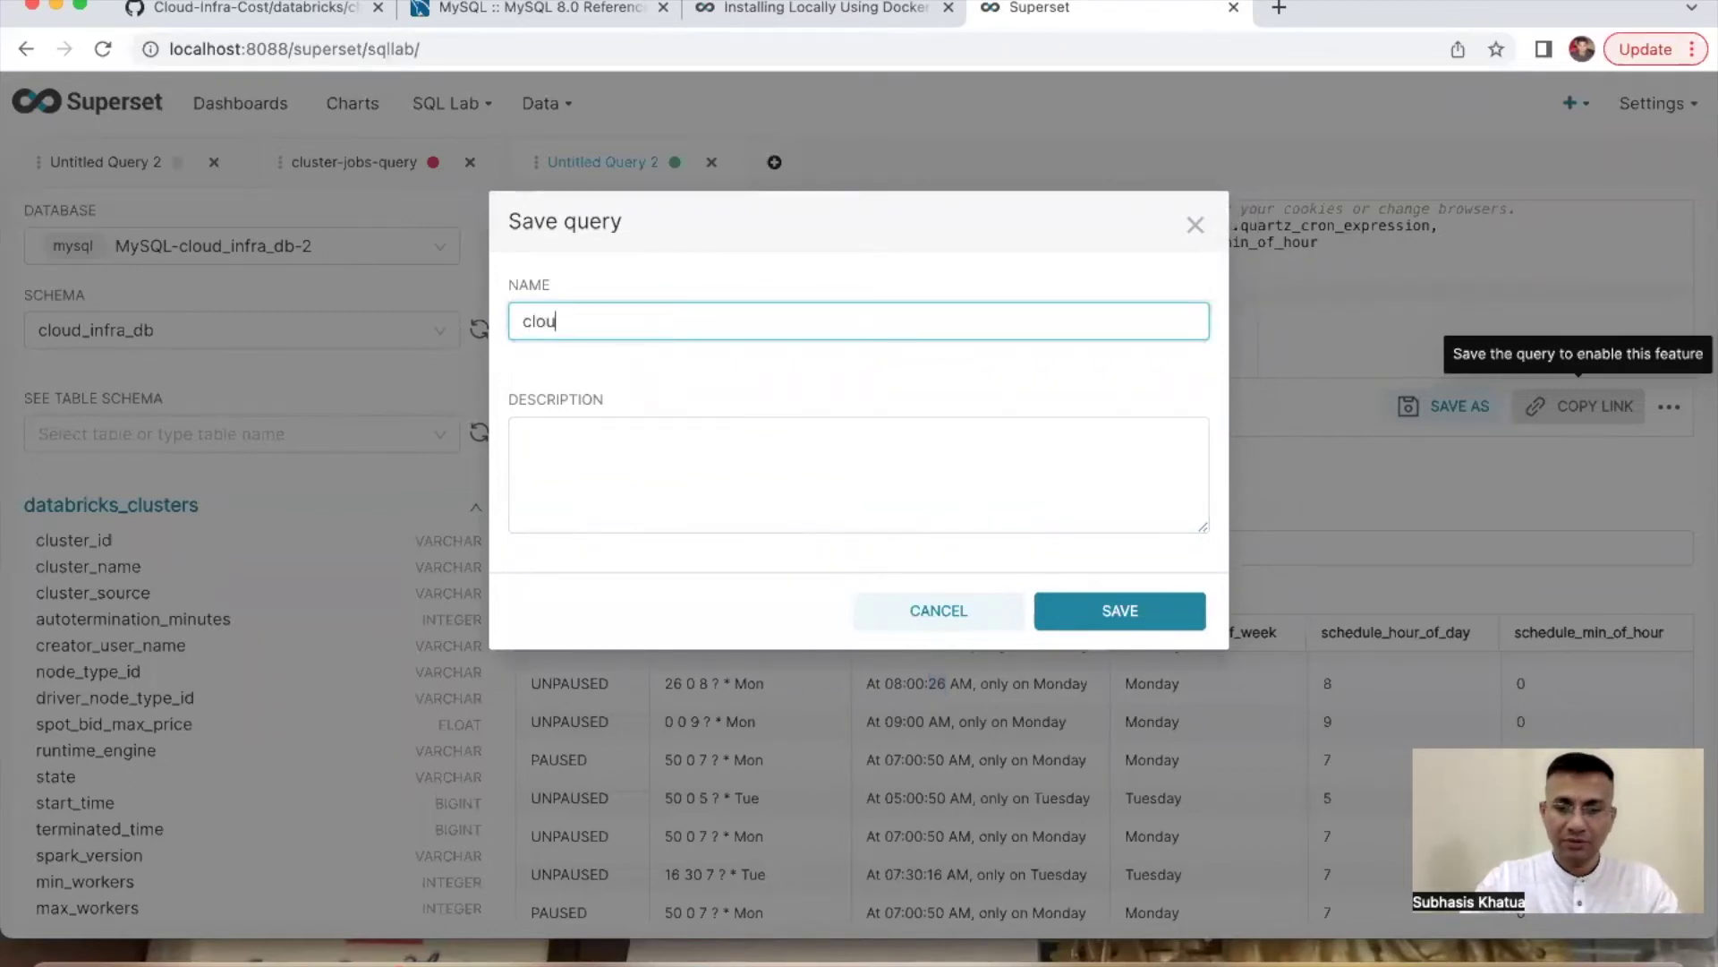
text(d-ifra-db-query-2)
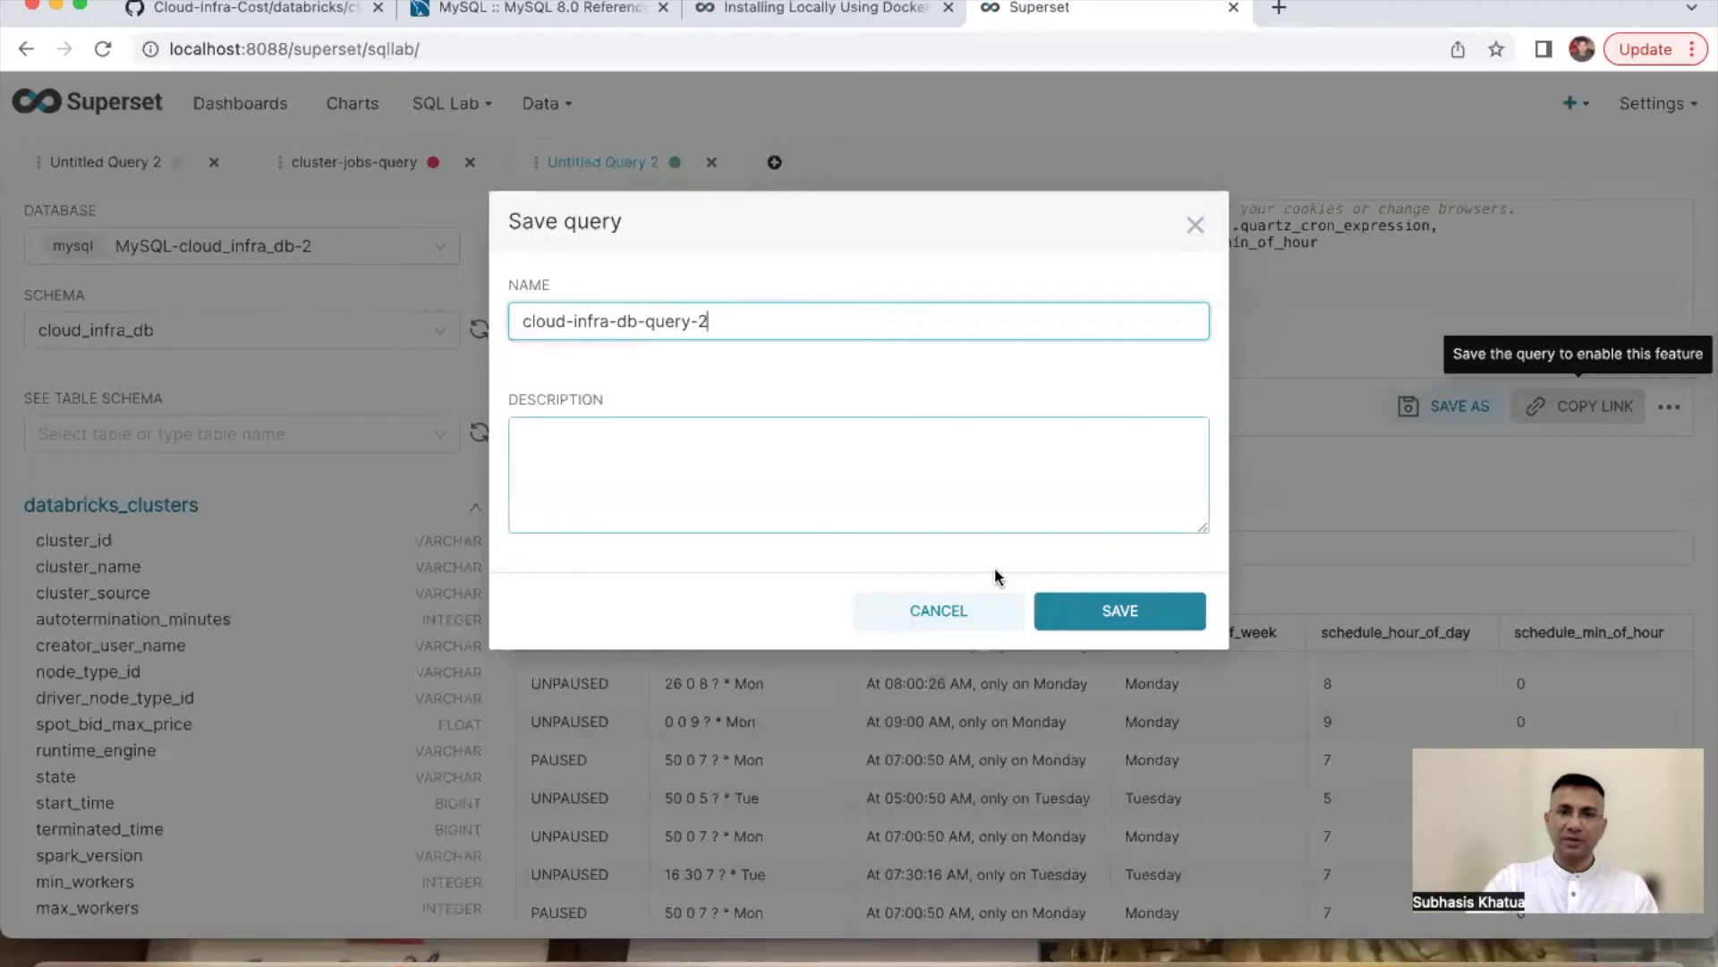
click(1081, 620)
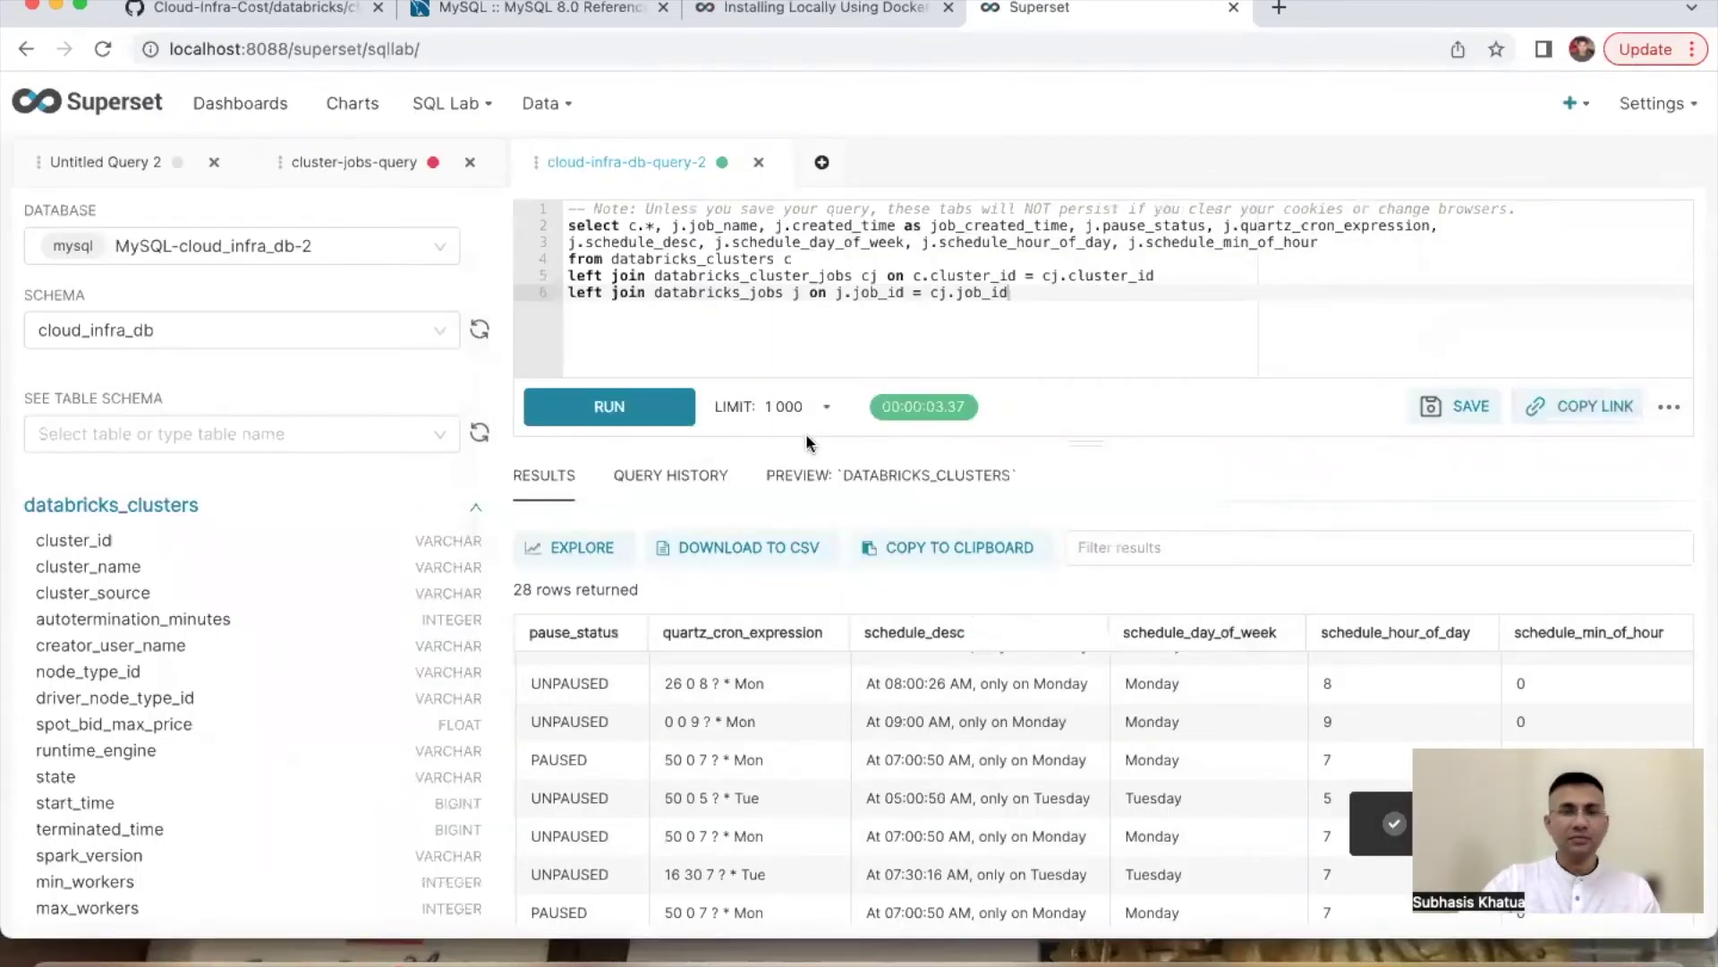
Step: Save the query results as a new virtual dataset named cluster-jobs-dataset-2 and open it for exploration
click(566, 548)
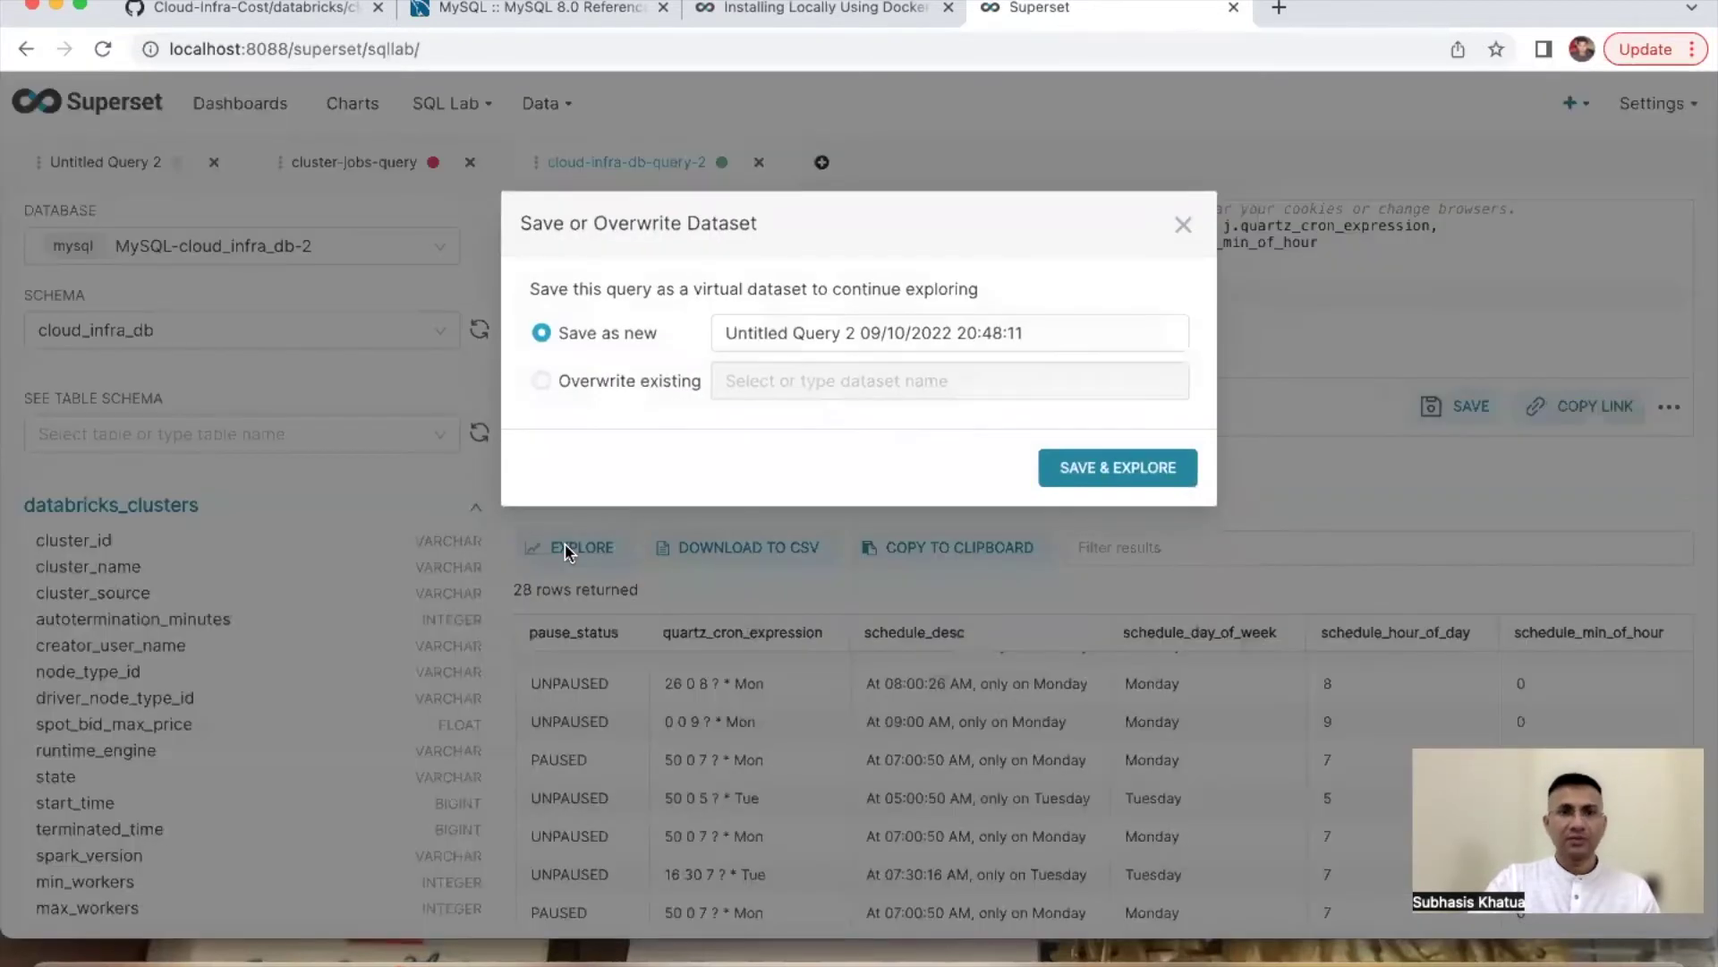
click(542, 384)
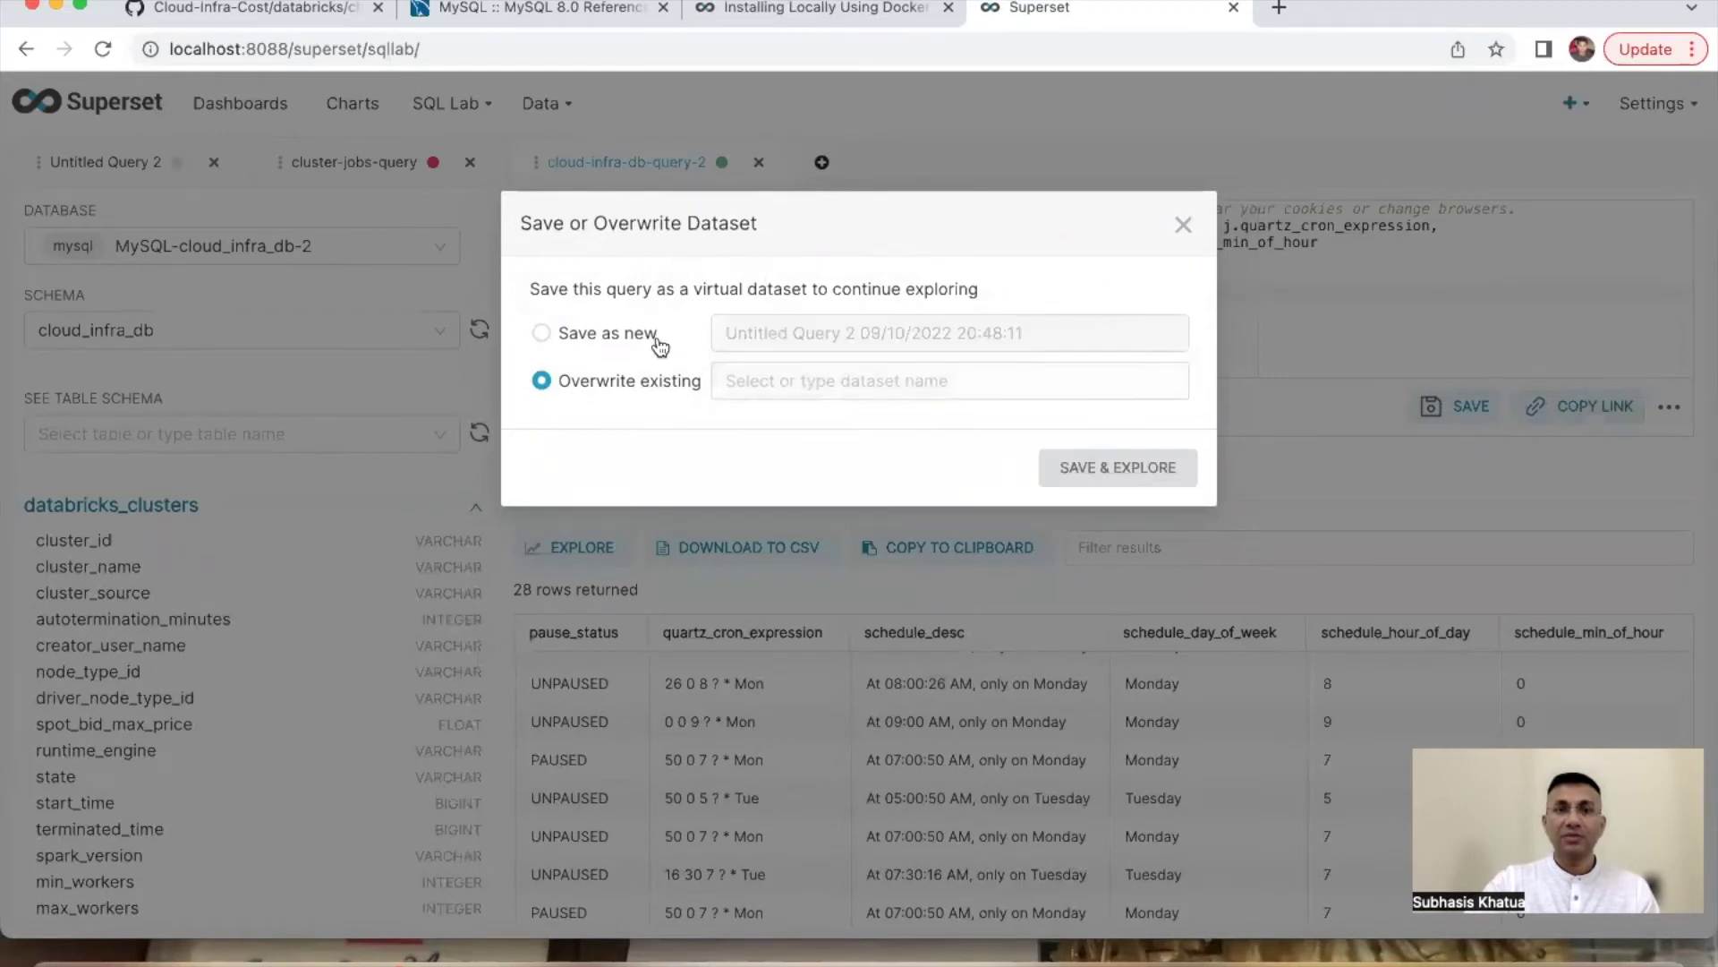
click(787, 385)
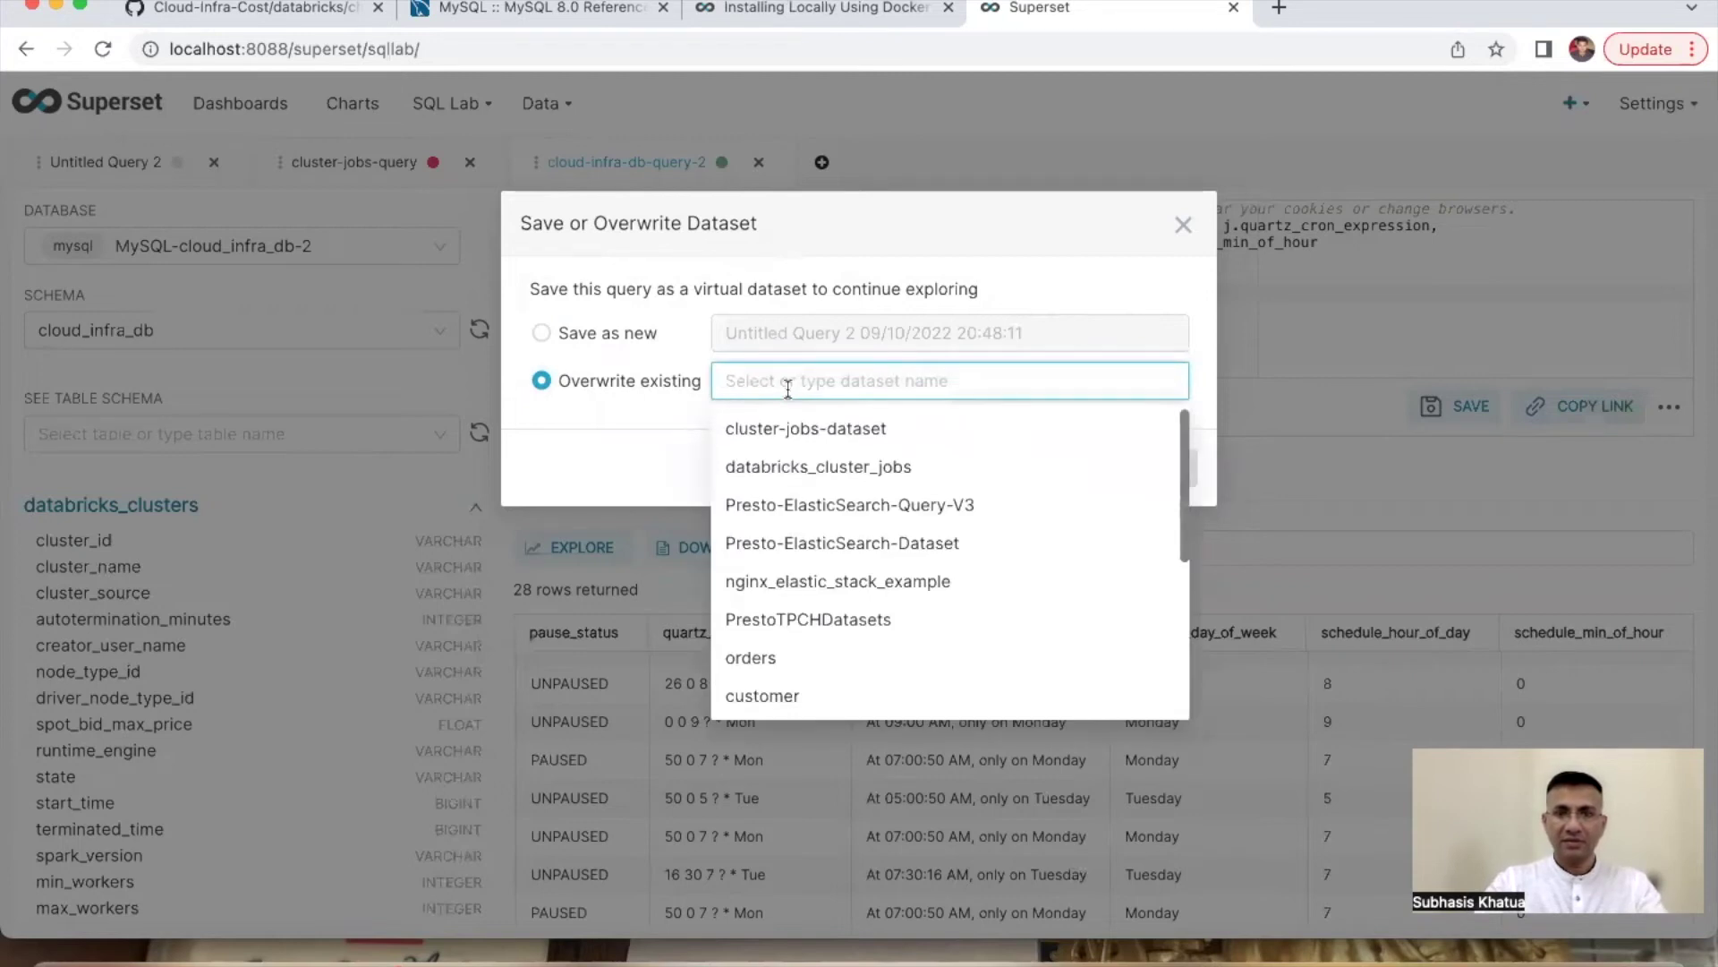
click(803, 430)
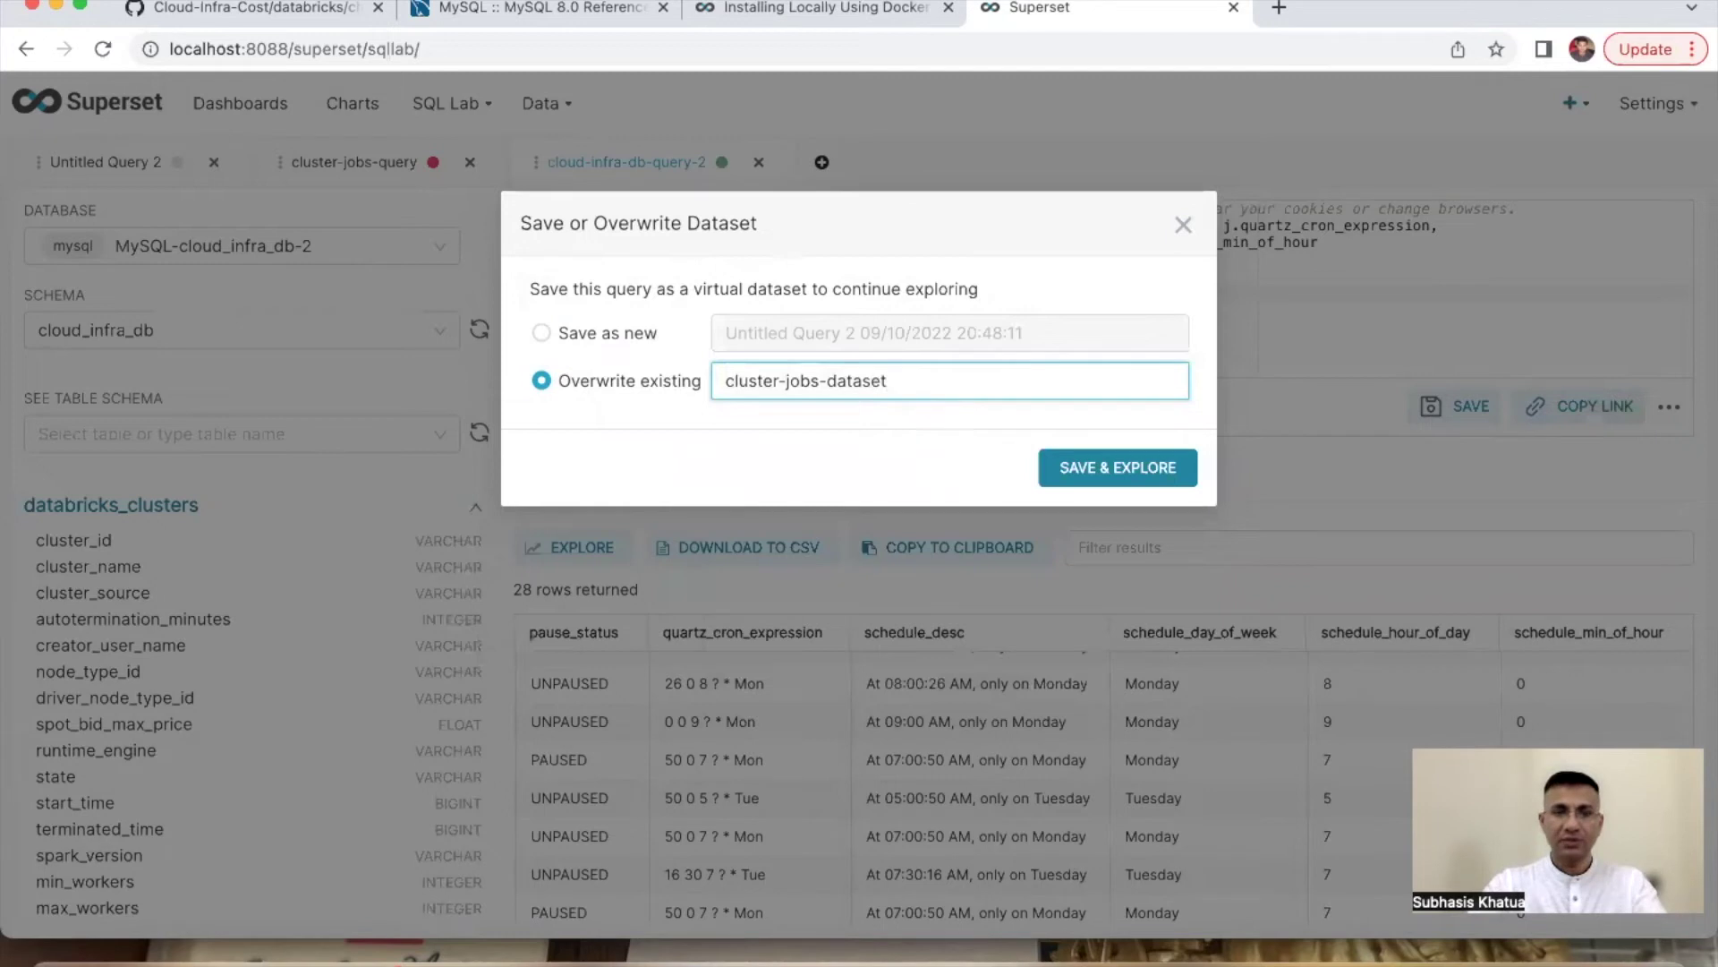
text(-2)
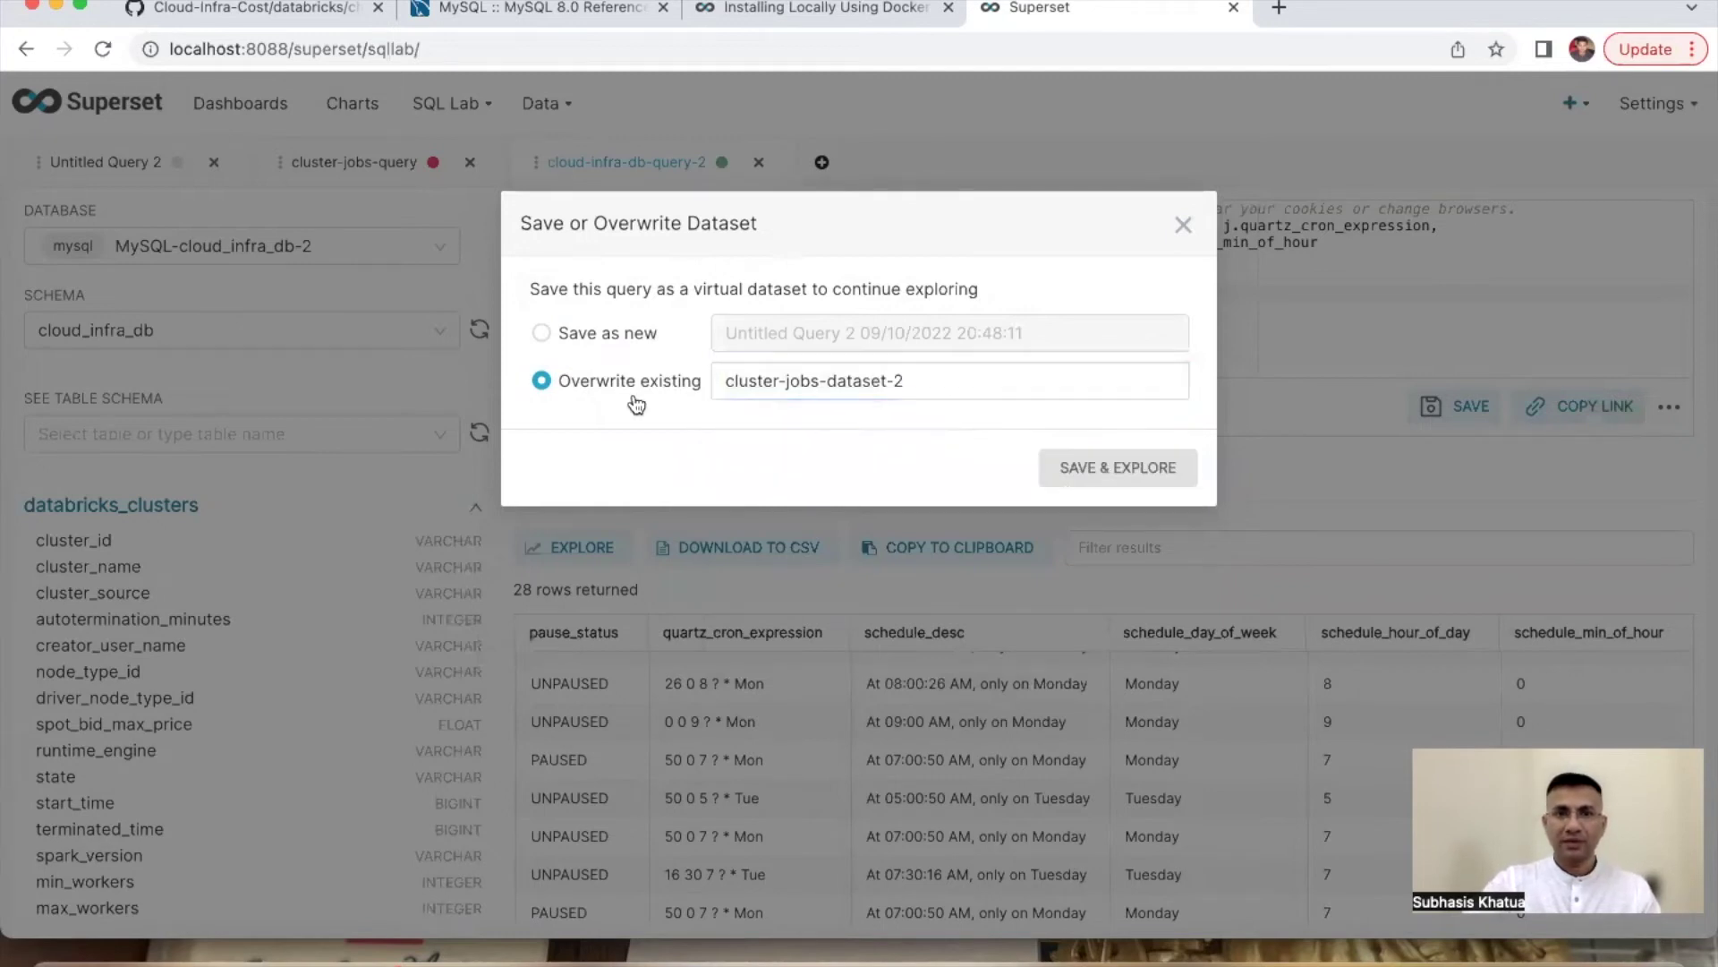
triple_click(764, 380)
key(super+c)
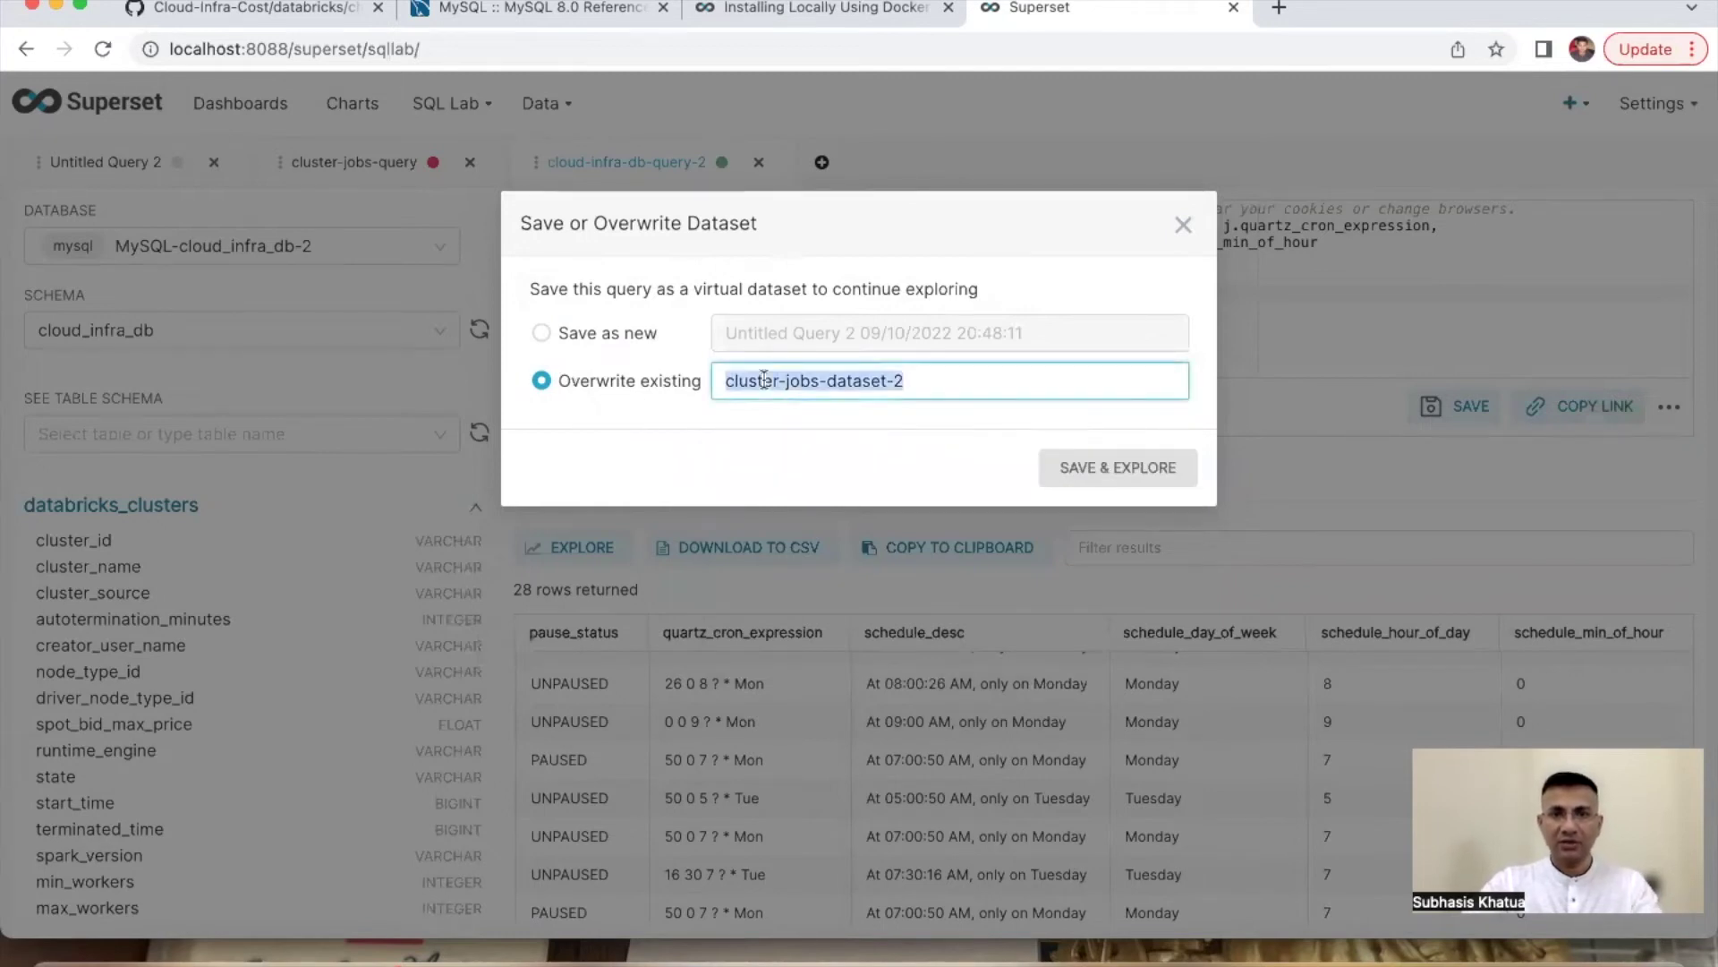
click(541, 335)
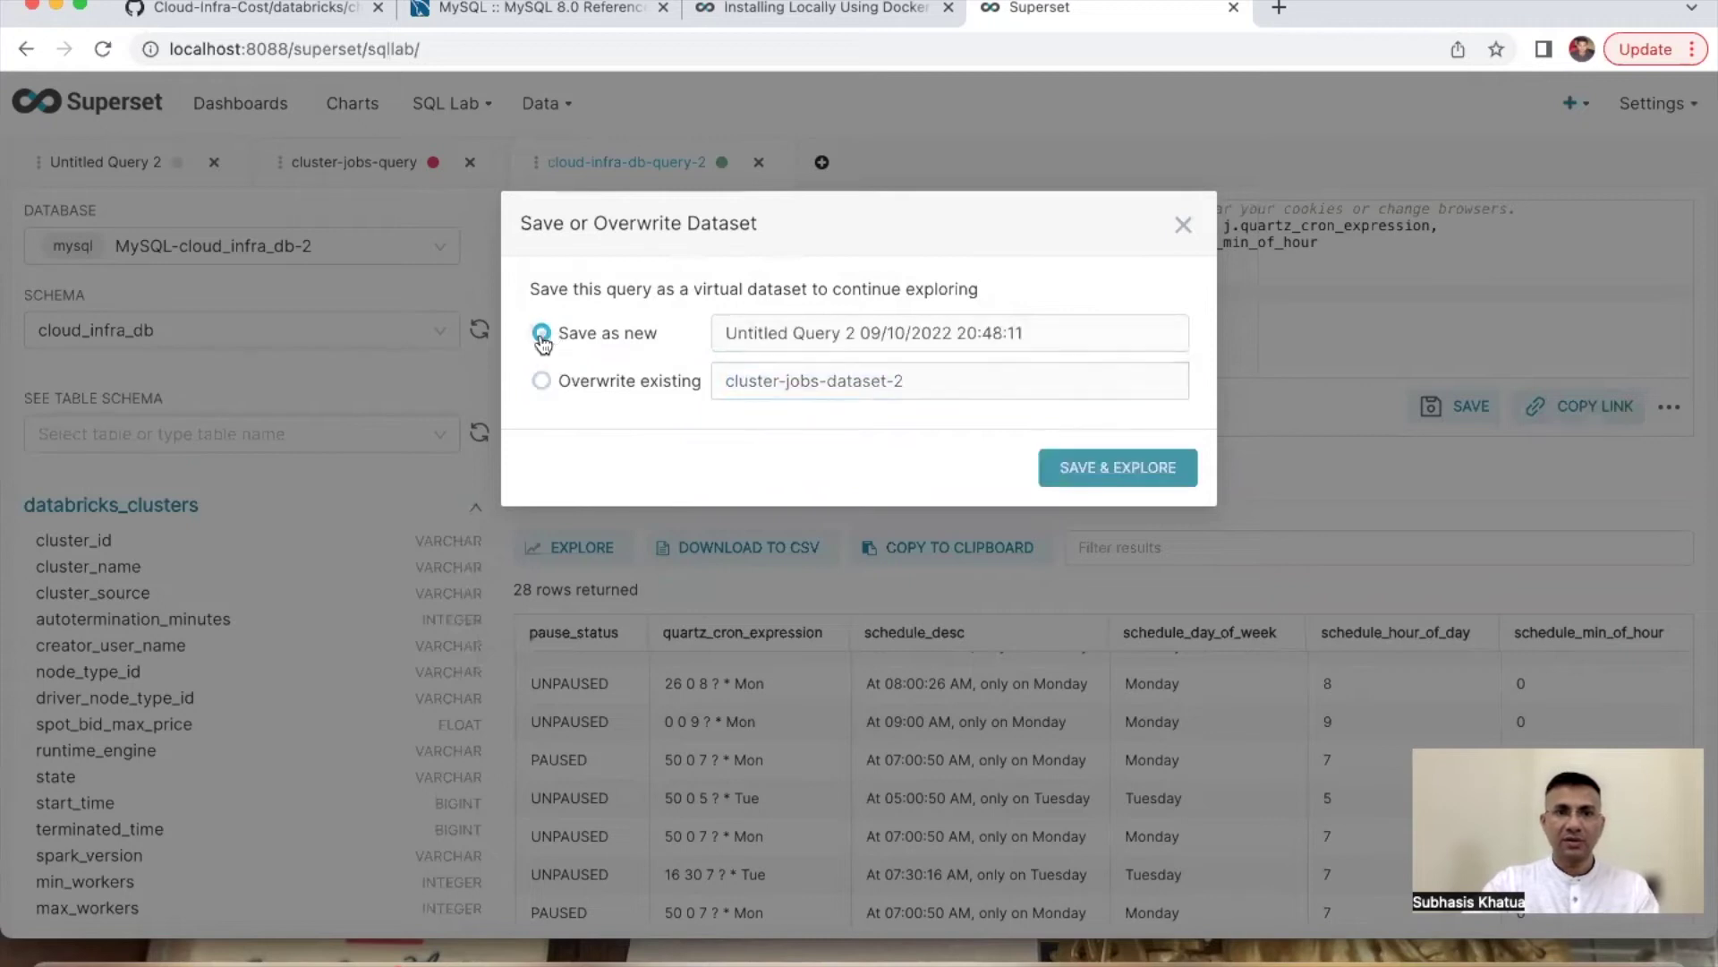
triple_click(790, 332)
key(super+v)
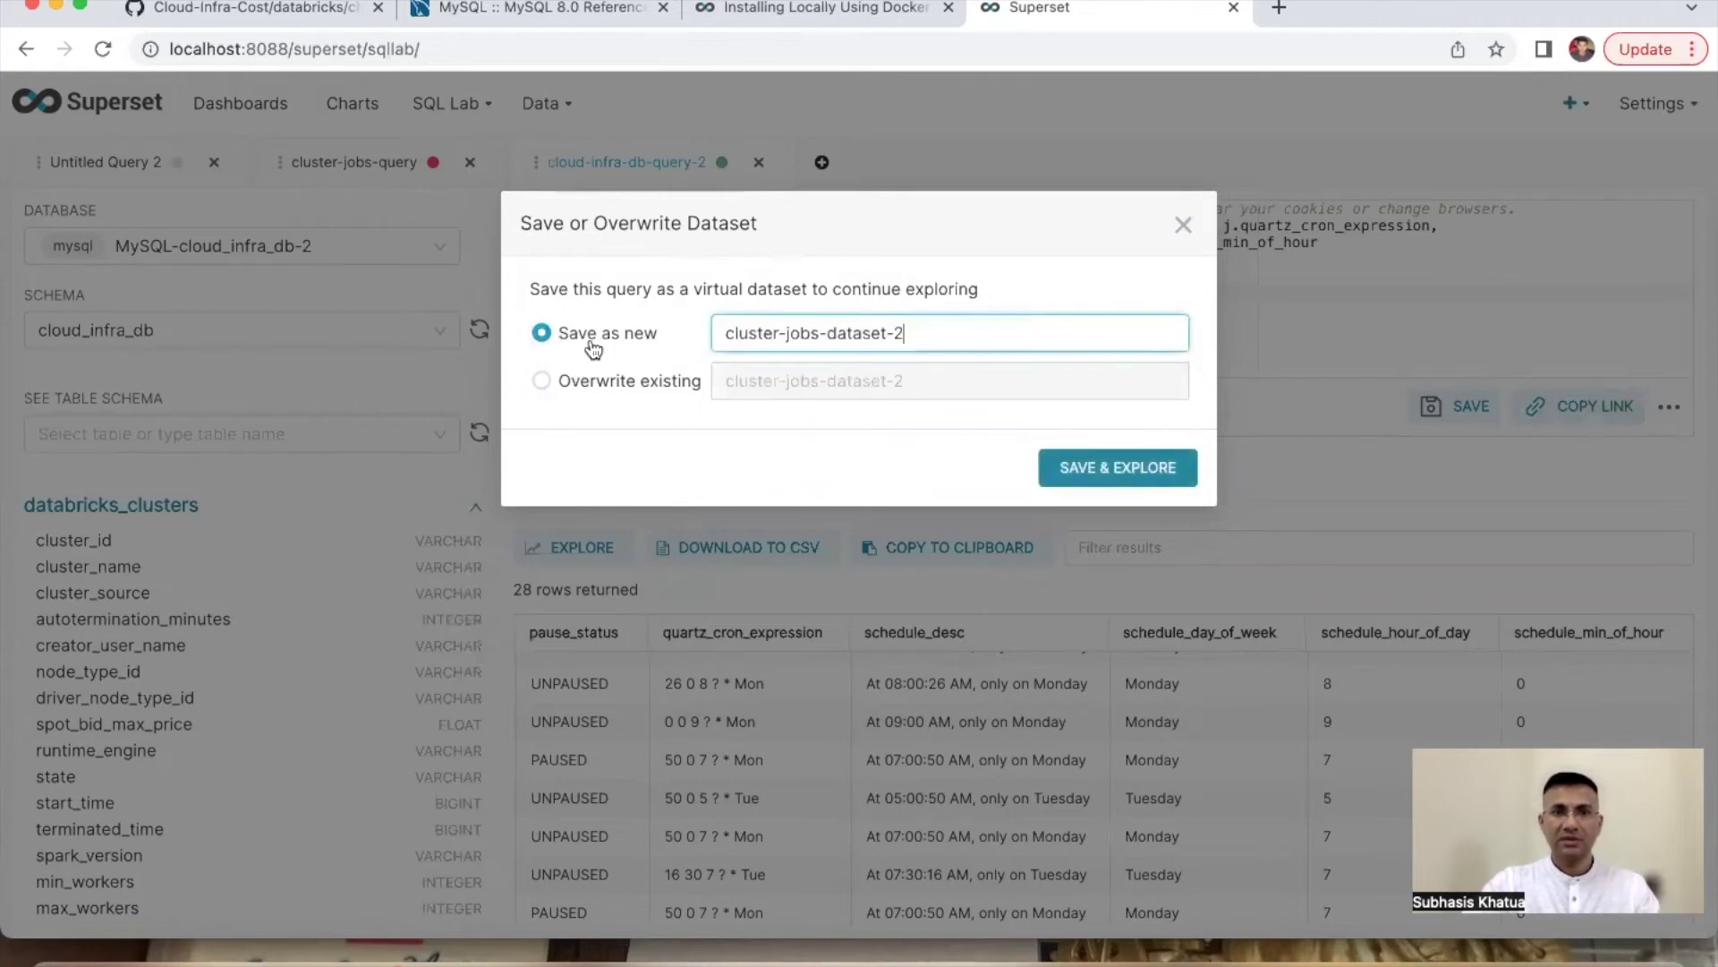
click(1086, 479)
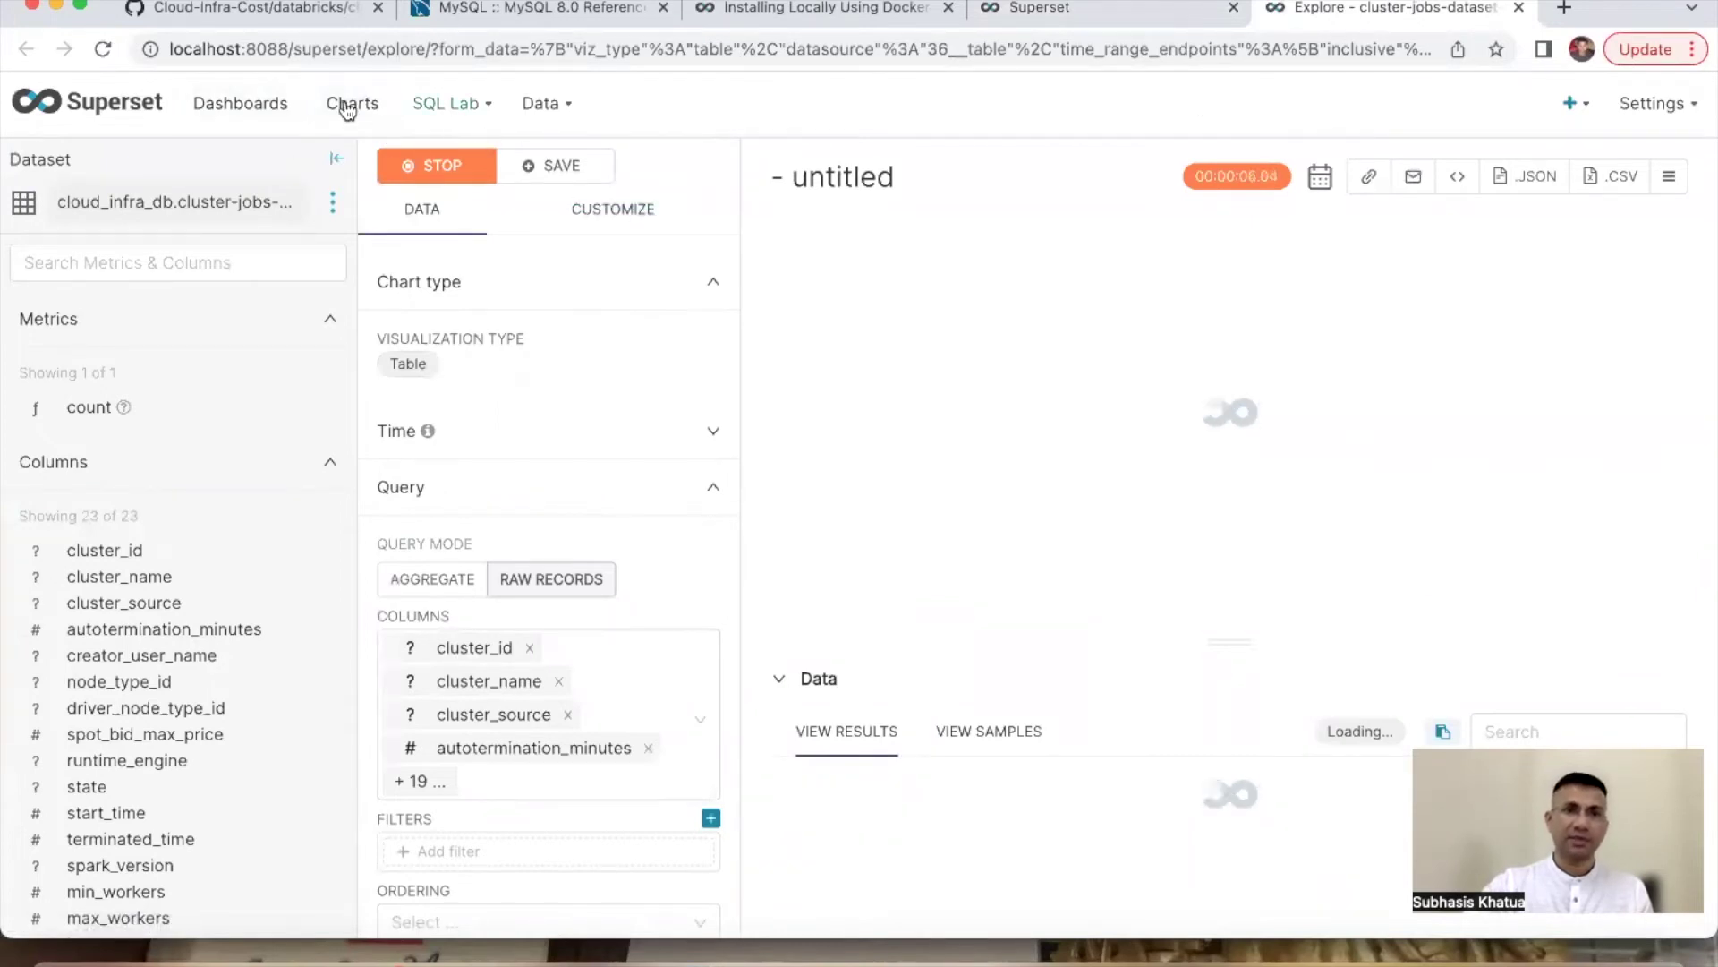
Step: Browse the visualization types, choose Table for the chart, and look through the table's columns
click(1573, 118)
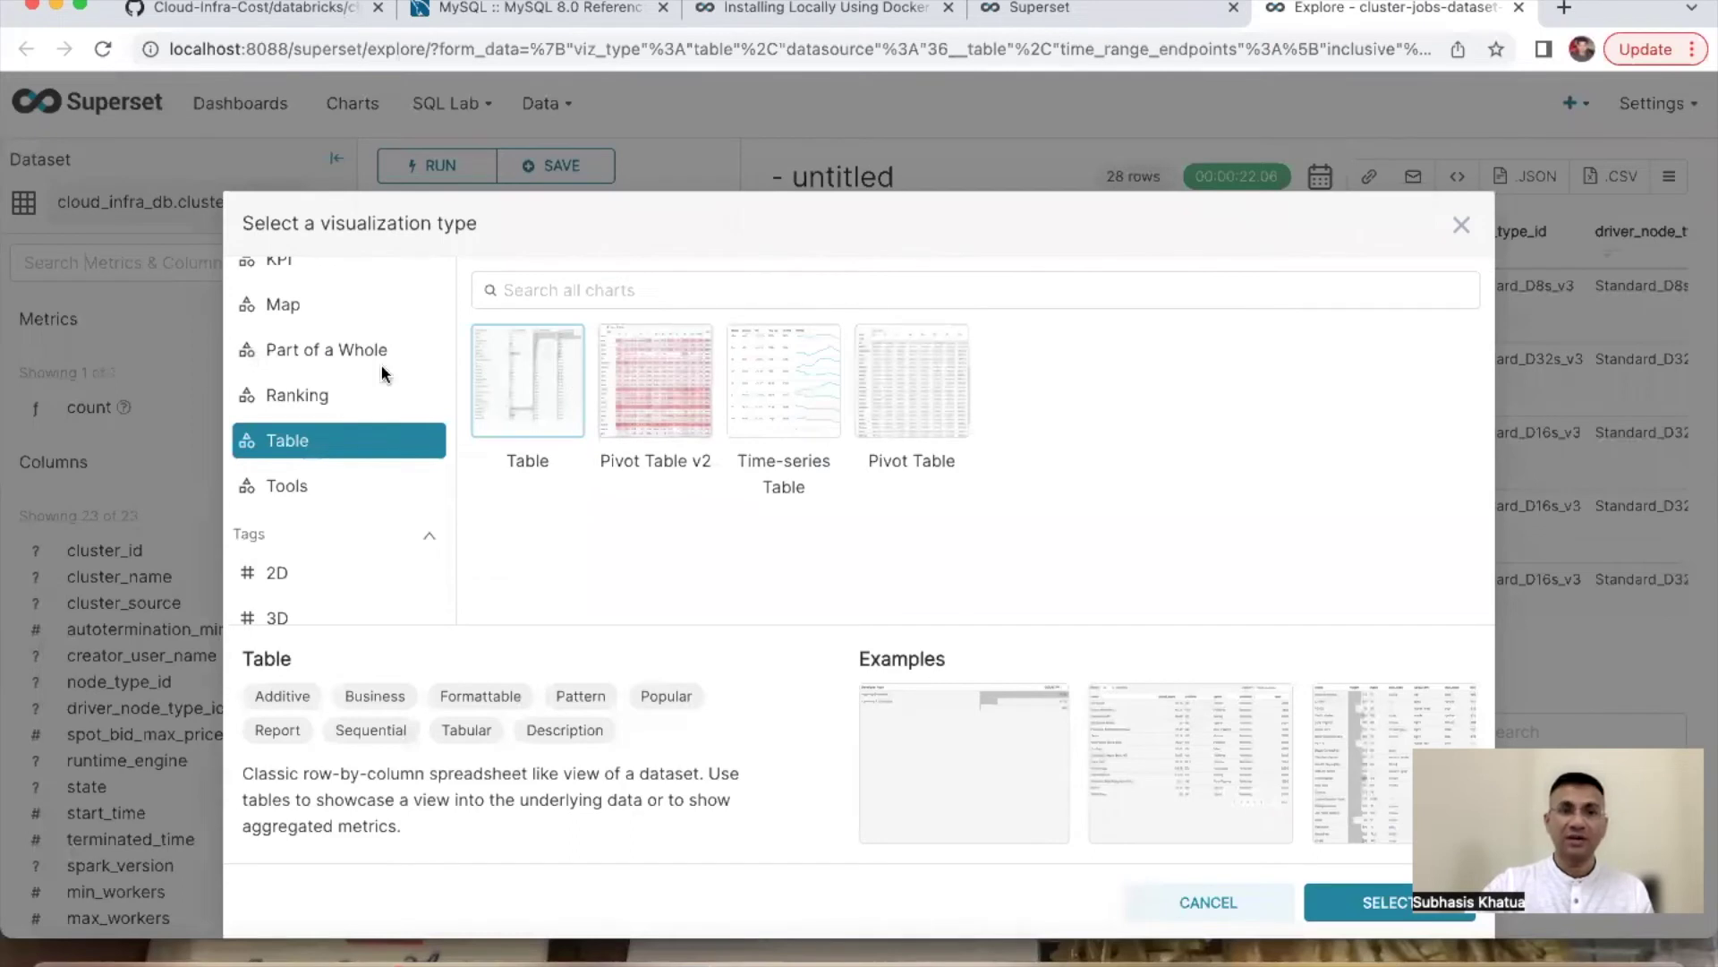
scroll(373, 372, up, 5)
scroll(372, 372, down, 15)
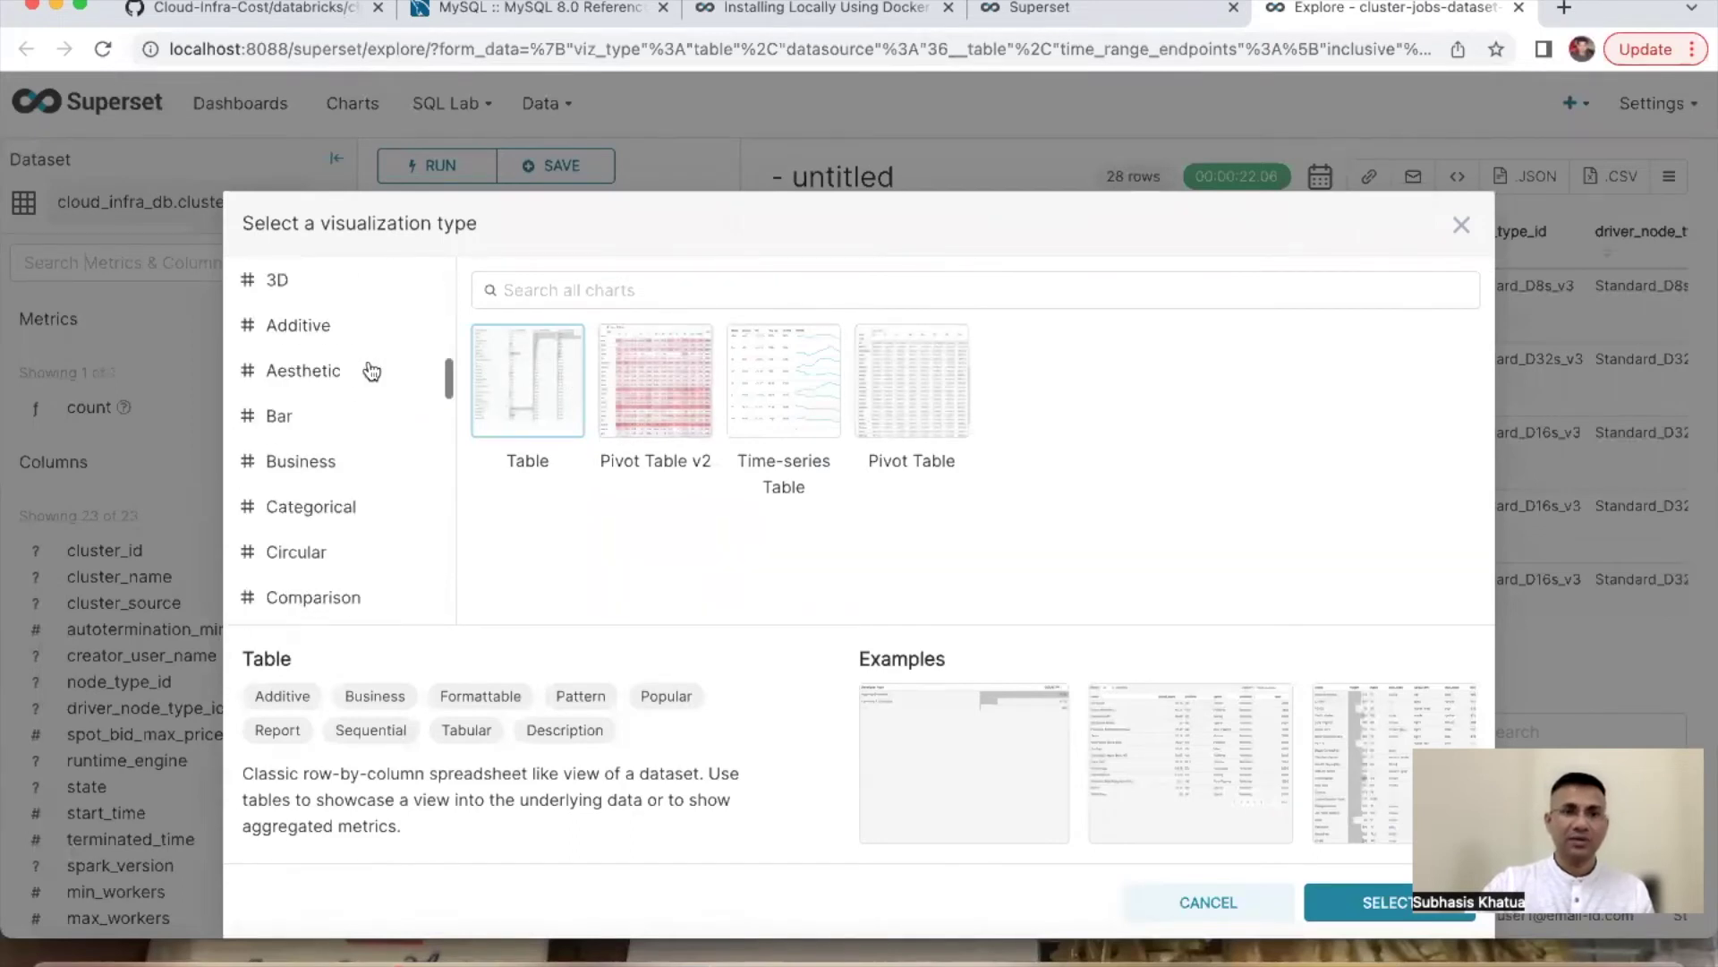
scroll(372, 373, up, 6)
scroll(373, 372, up, 8)
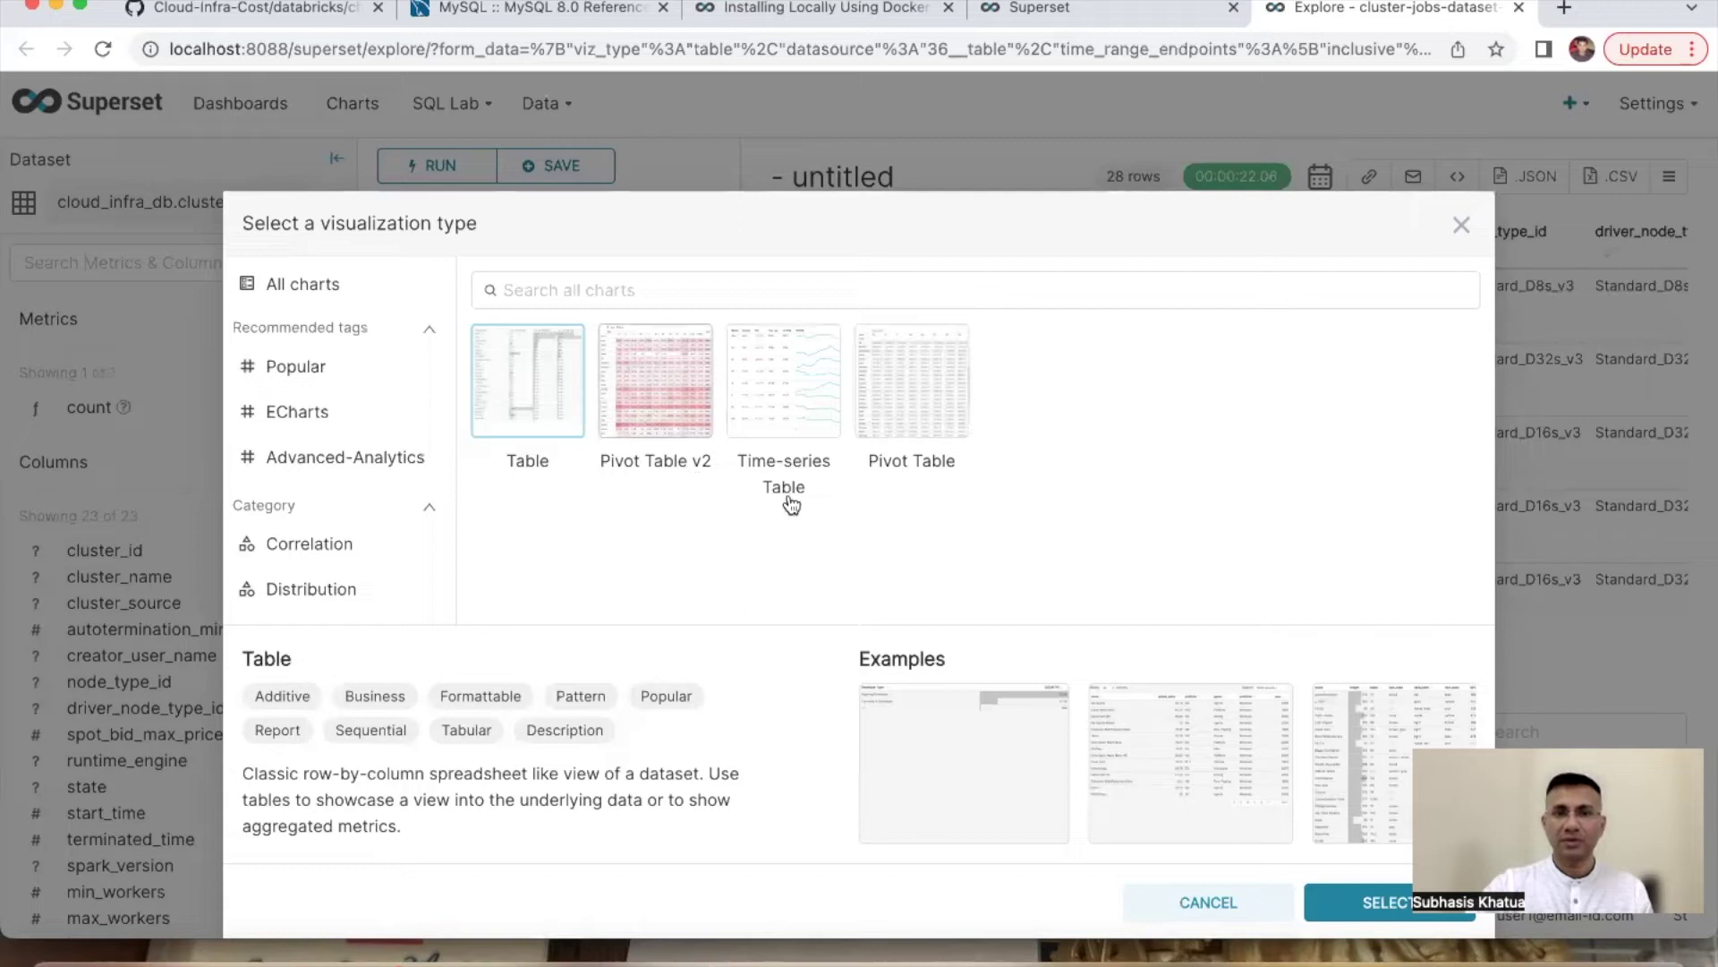
click(1357, 904)
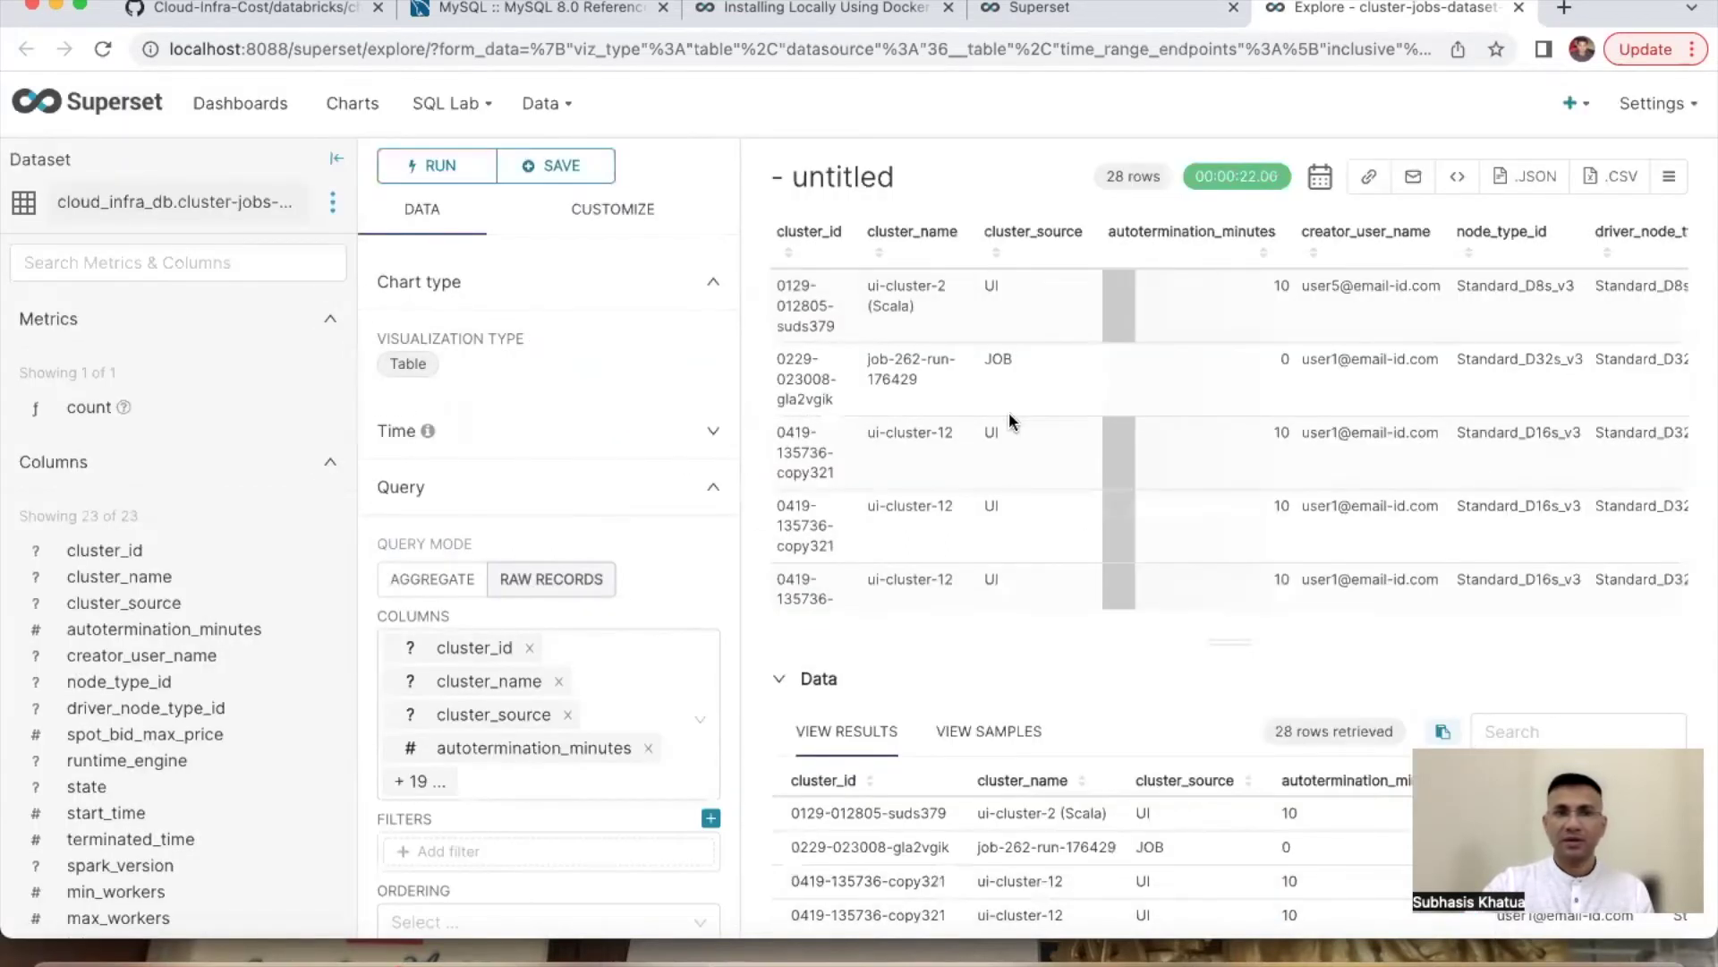
scroll(1178, 452, right, 15)
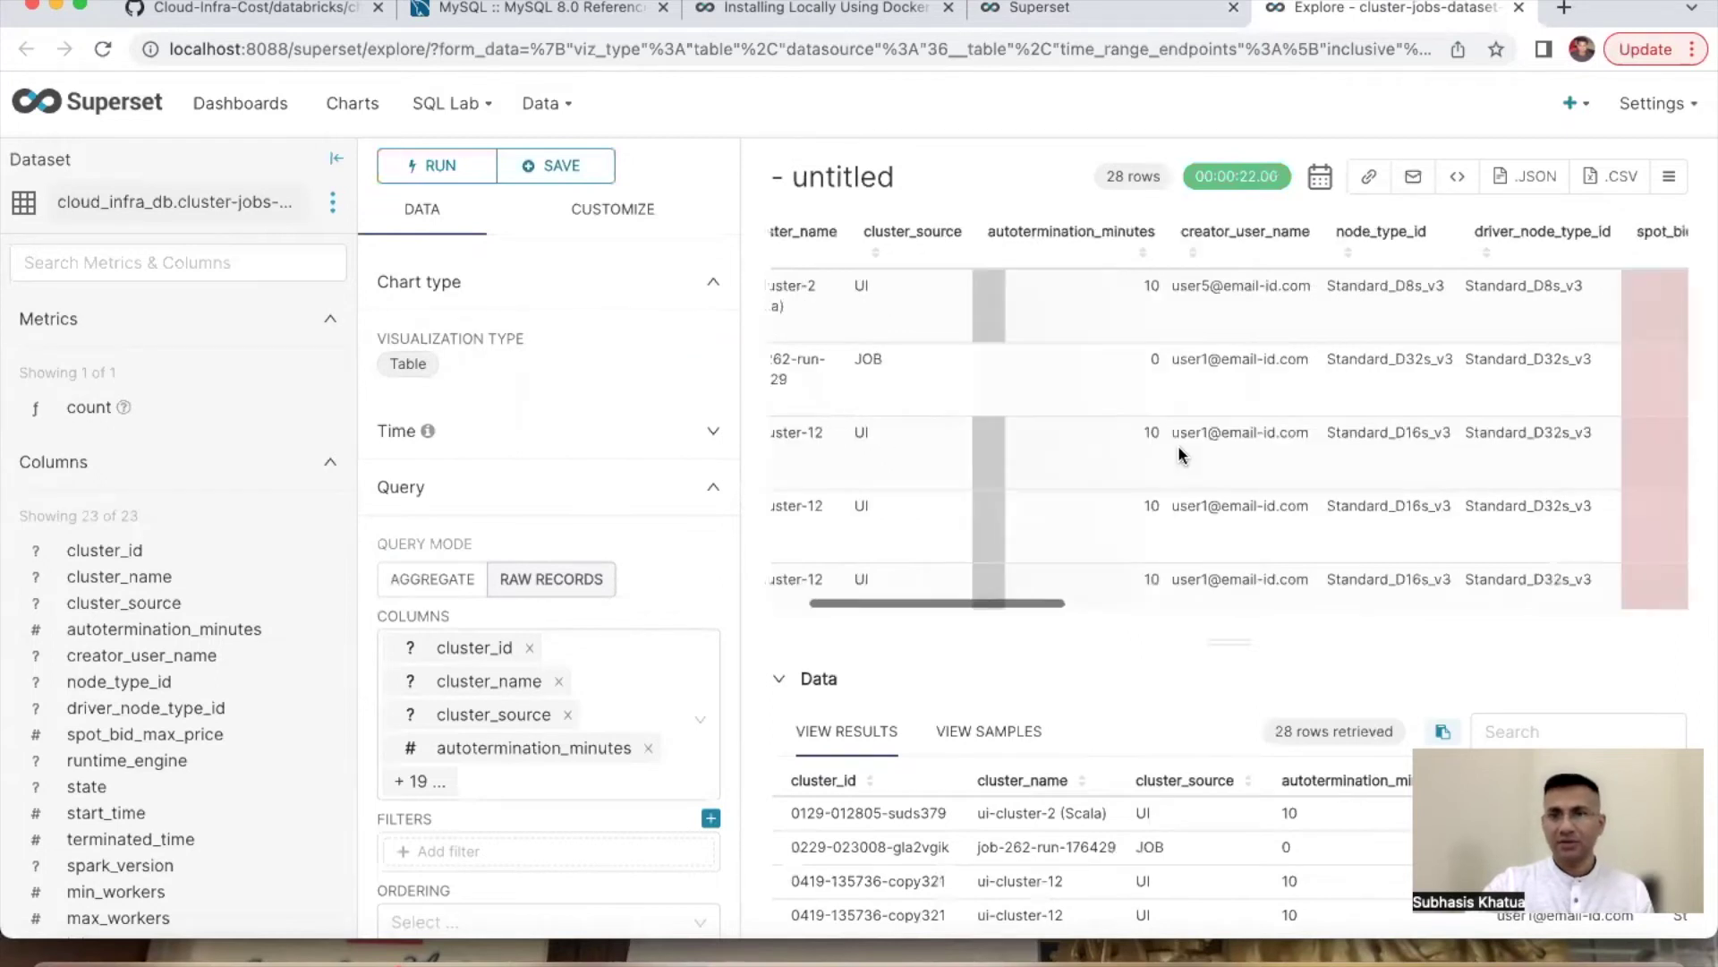
scroll(1178, 454, right, 6)
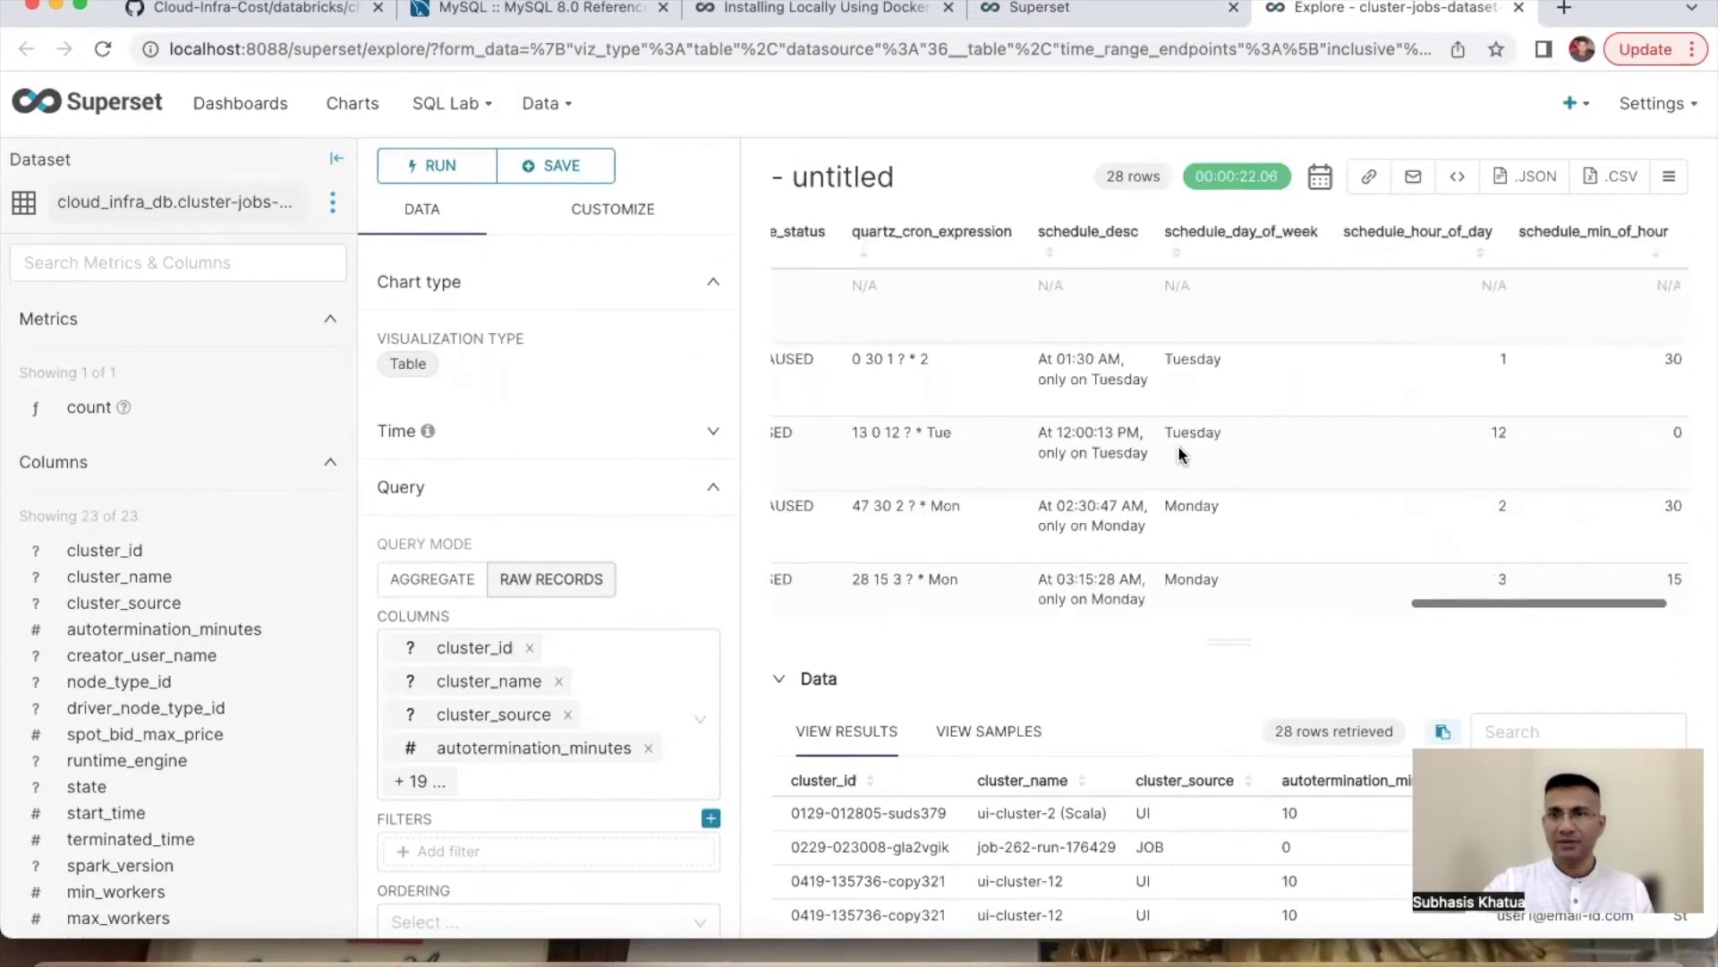
Step: Title the untitled chart "DataBricks: Cluster - Jobs"
click(835, 177)
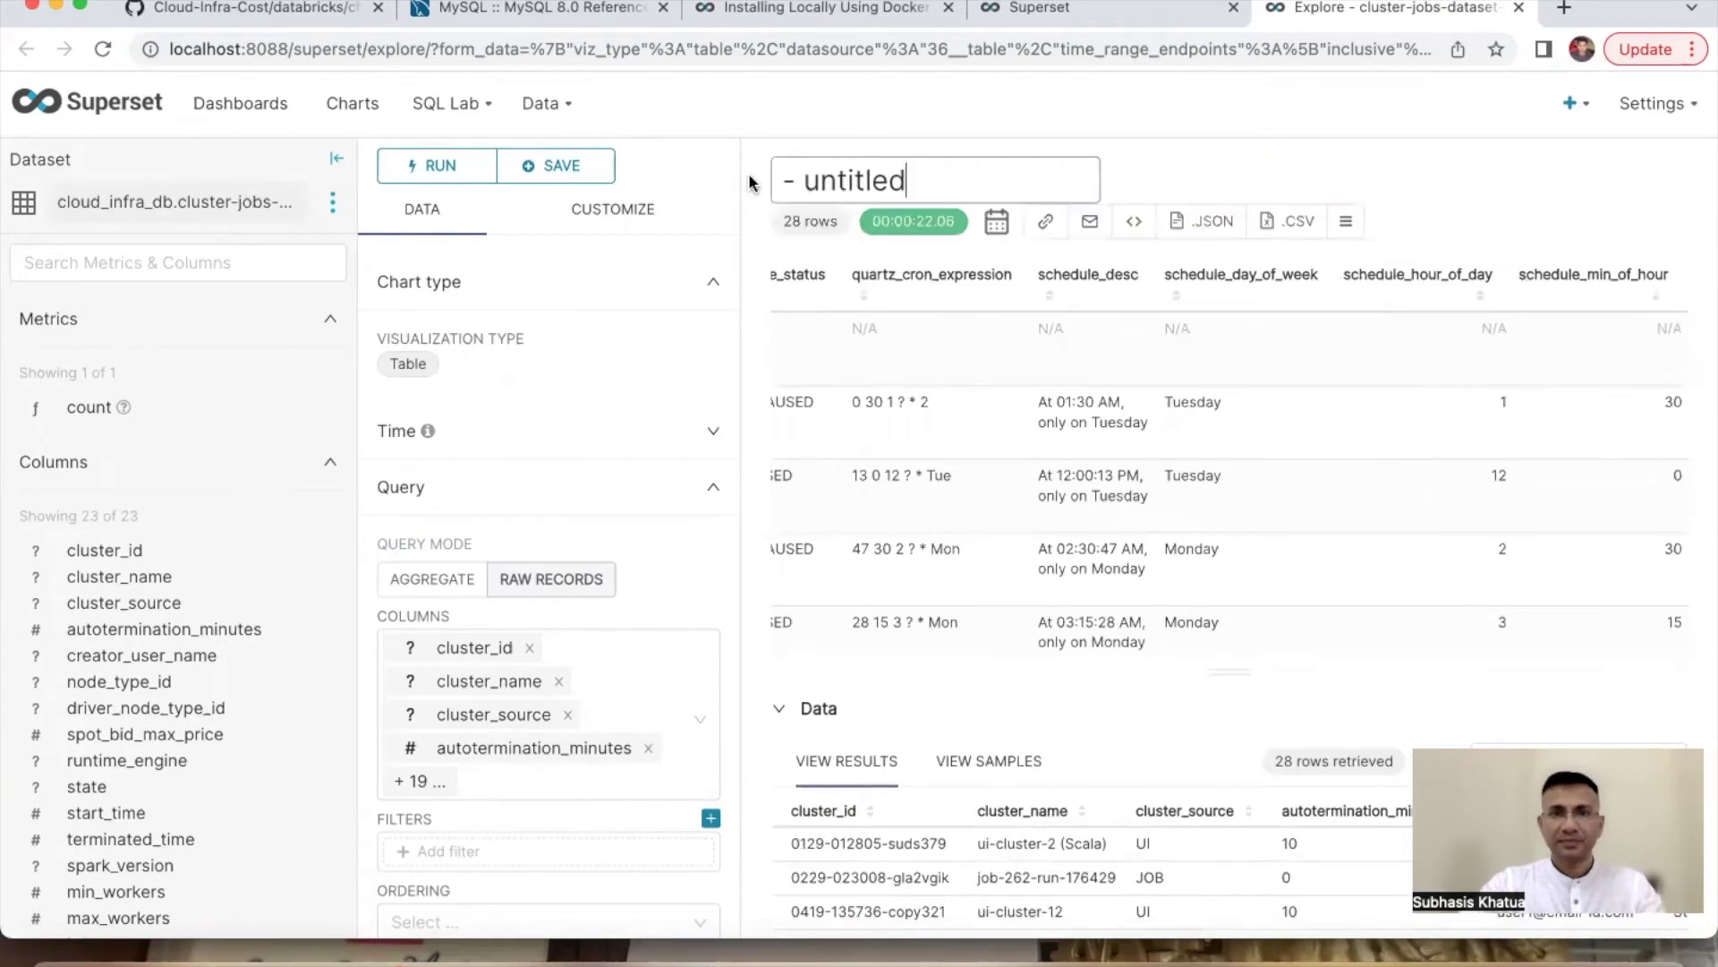
drag(909, 183, 750, 183)
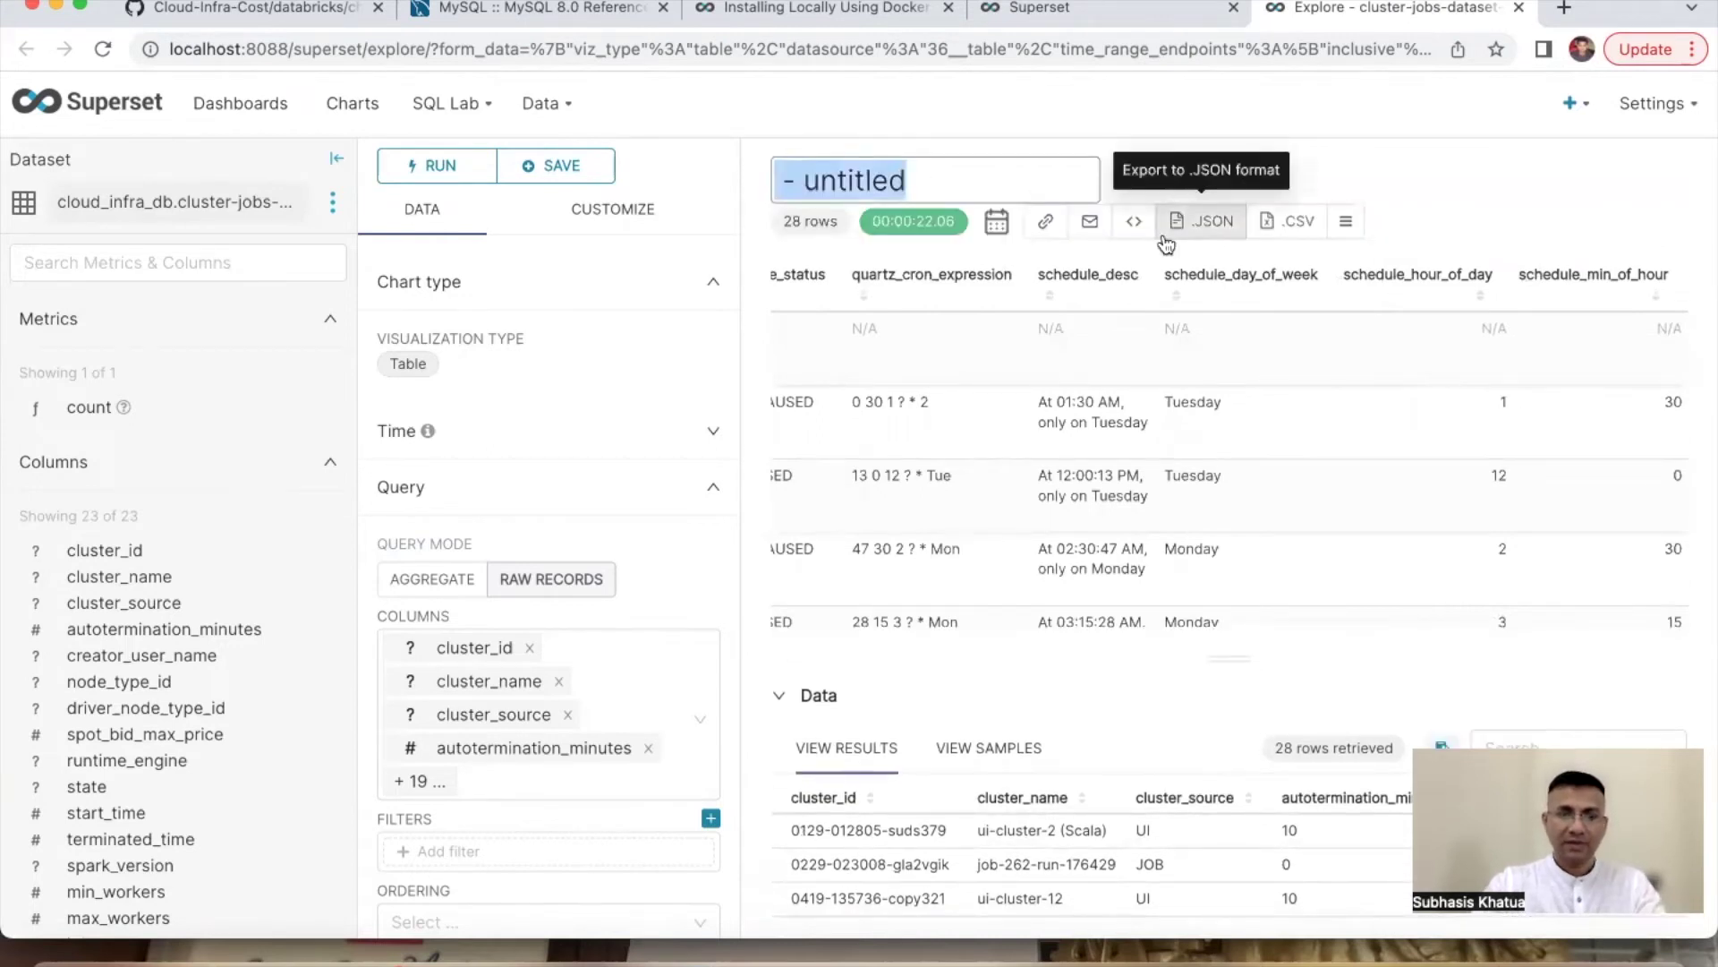
text(clo)
key(BackSpace)
key(BackSpace)
key(BackSpace)
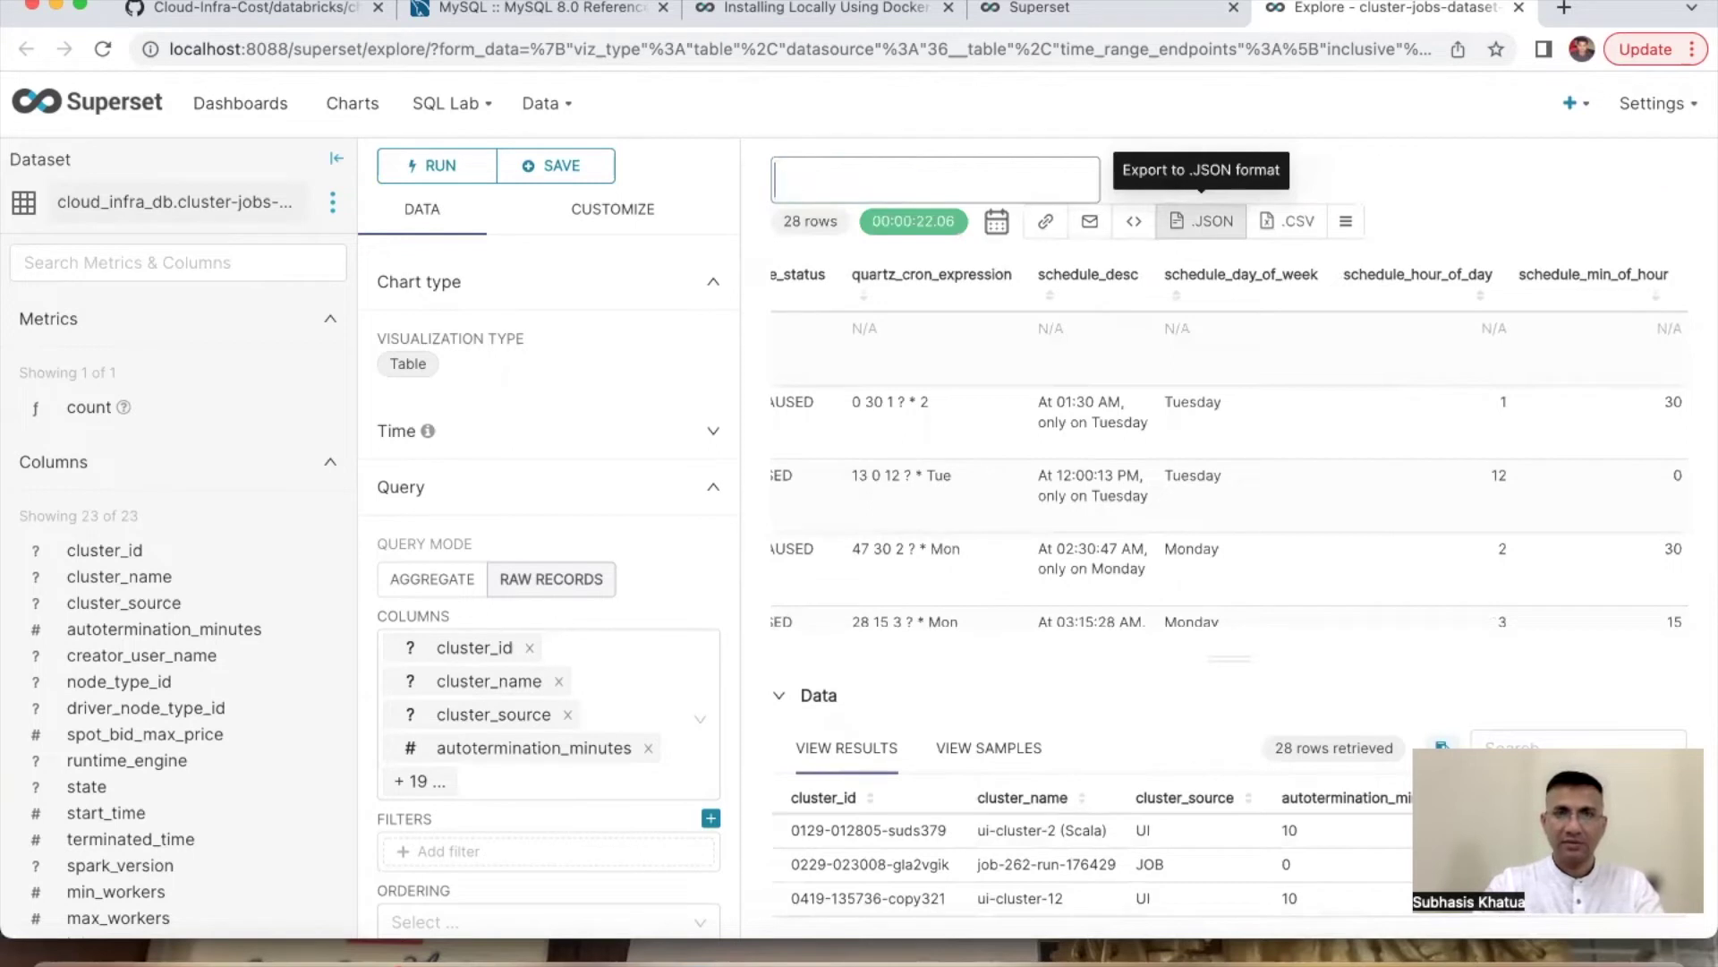
text(Data)
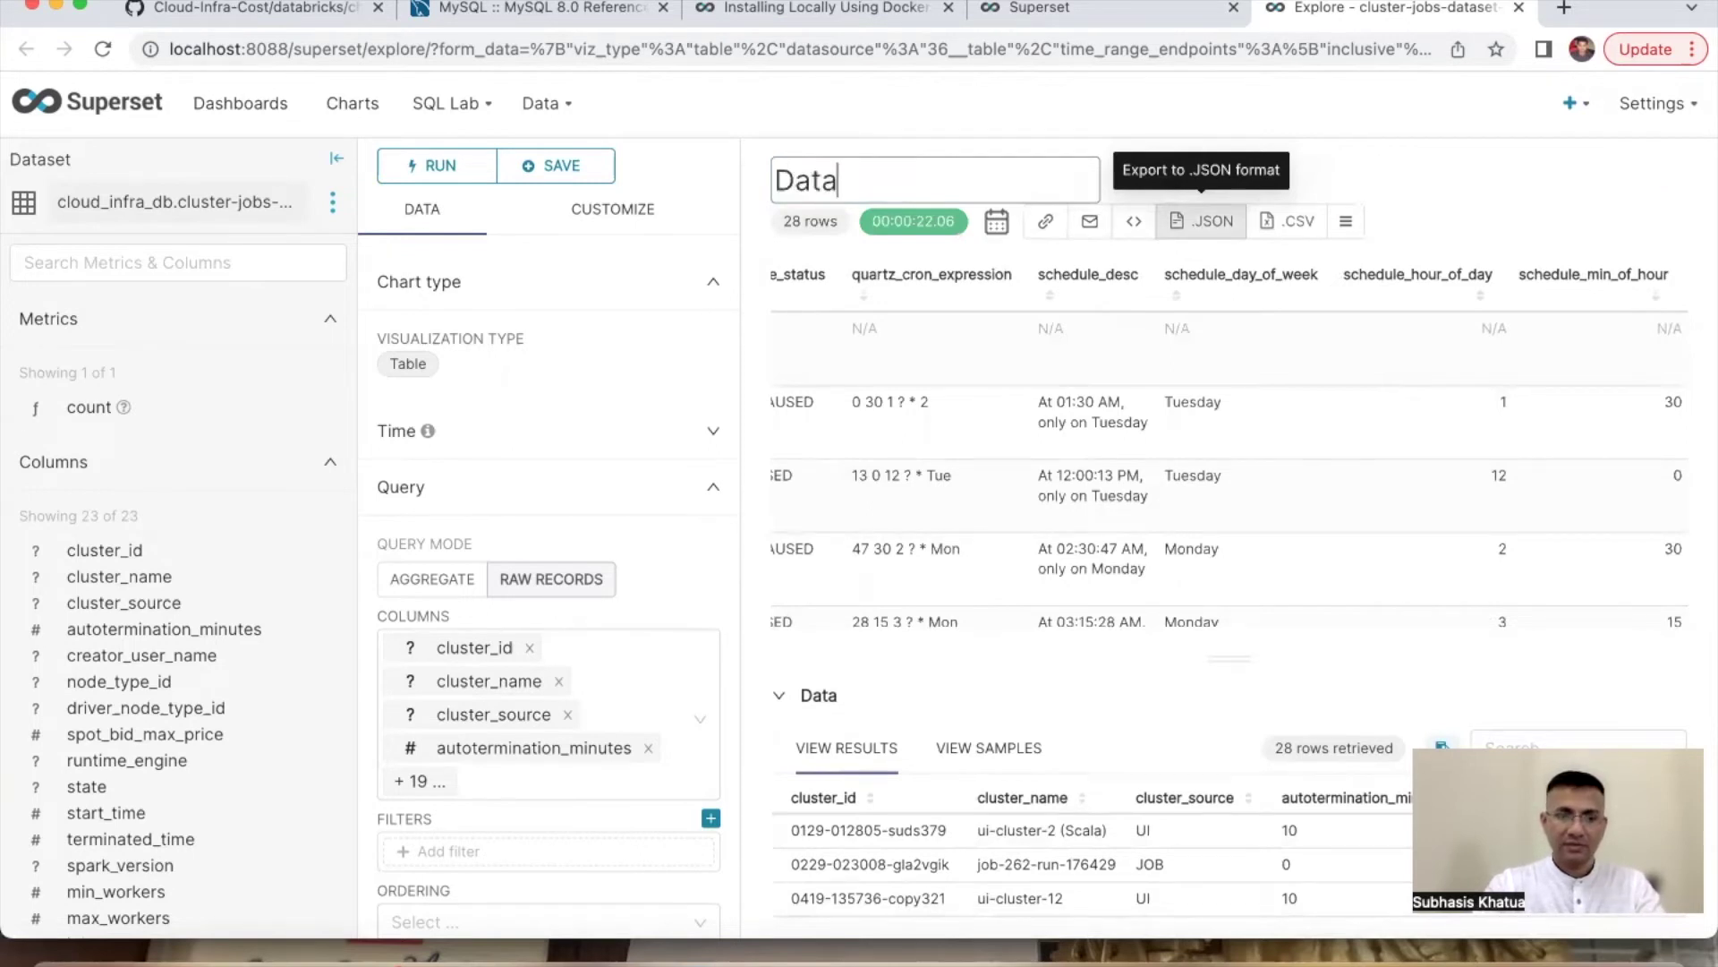
text(Bricks)
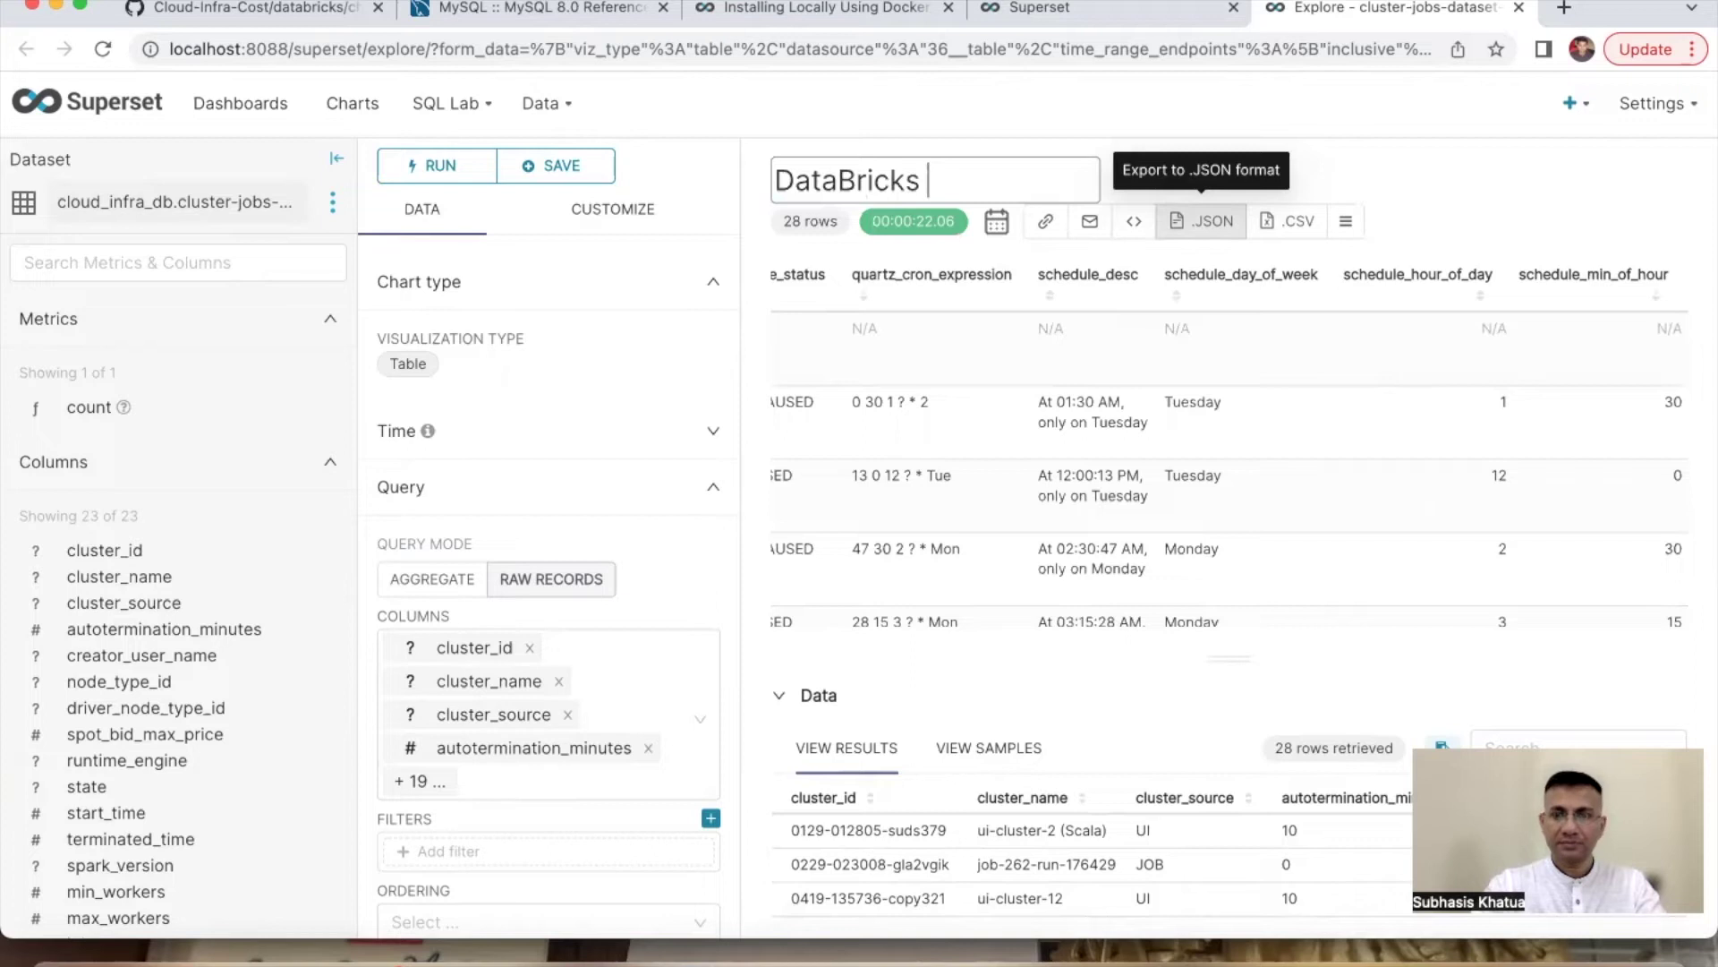
text( - Clus)
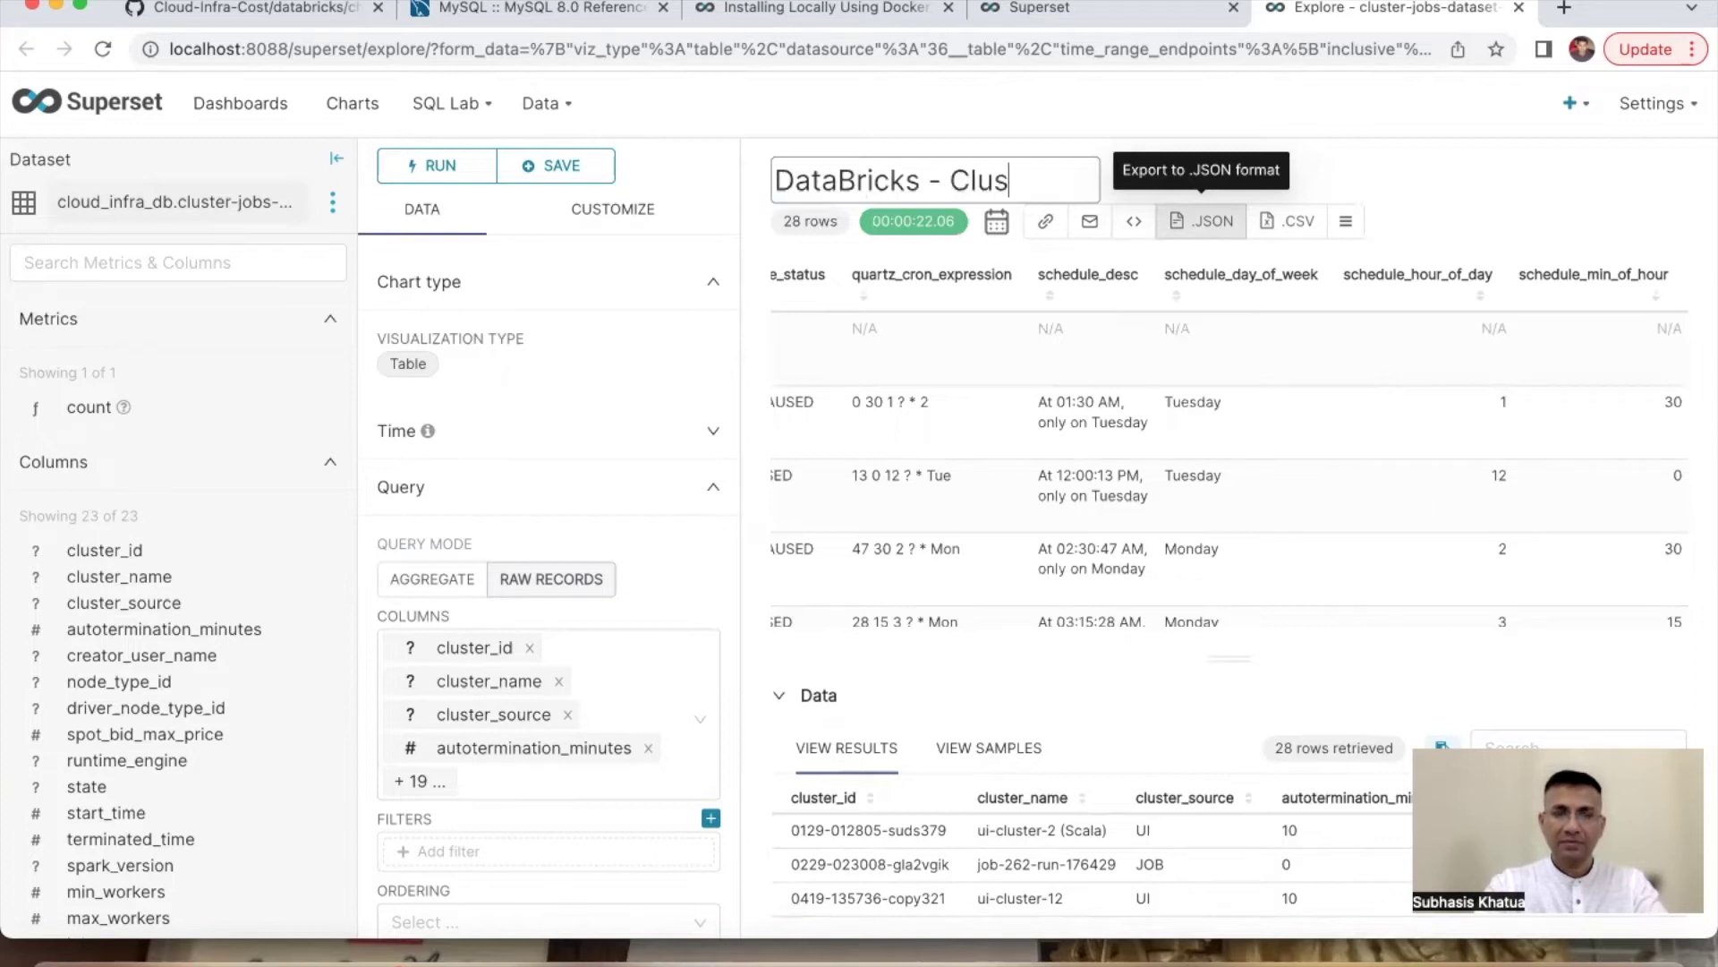
text(ter - Jobs)
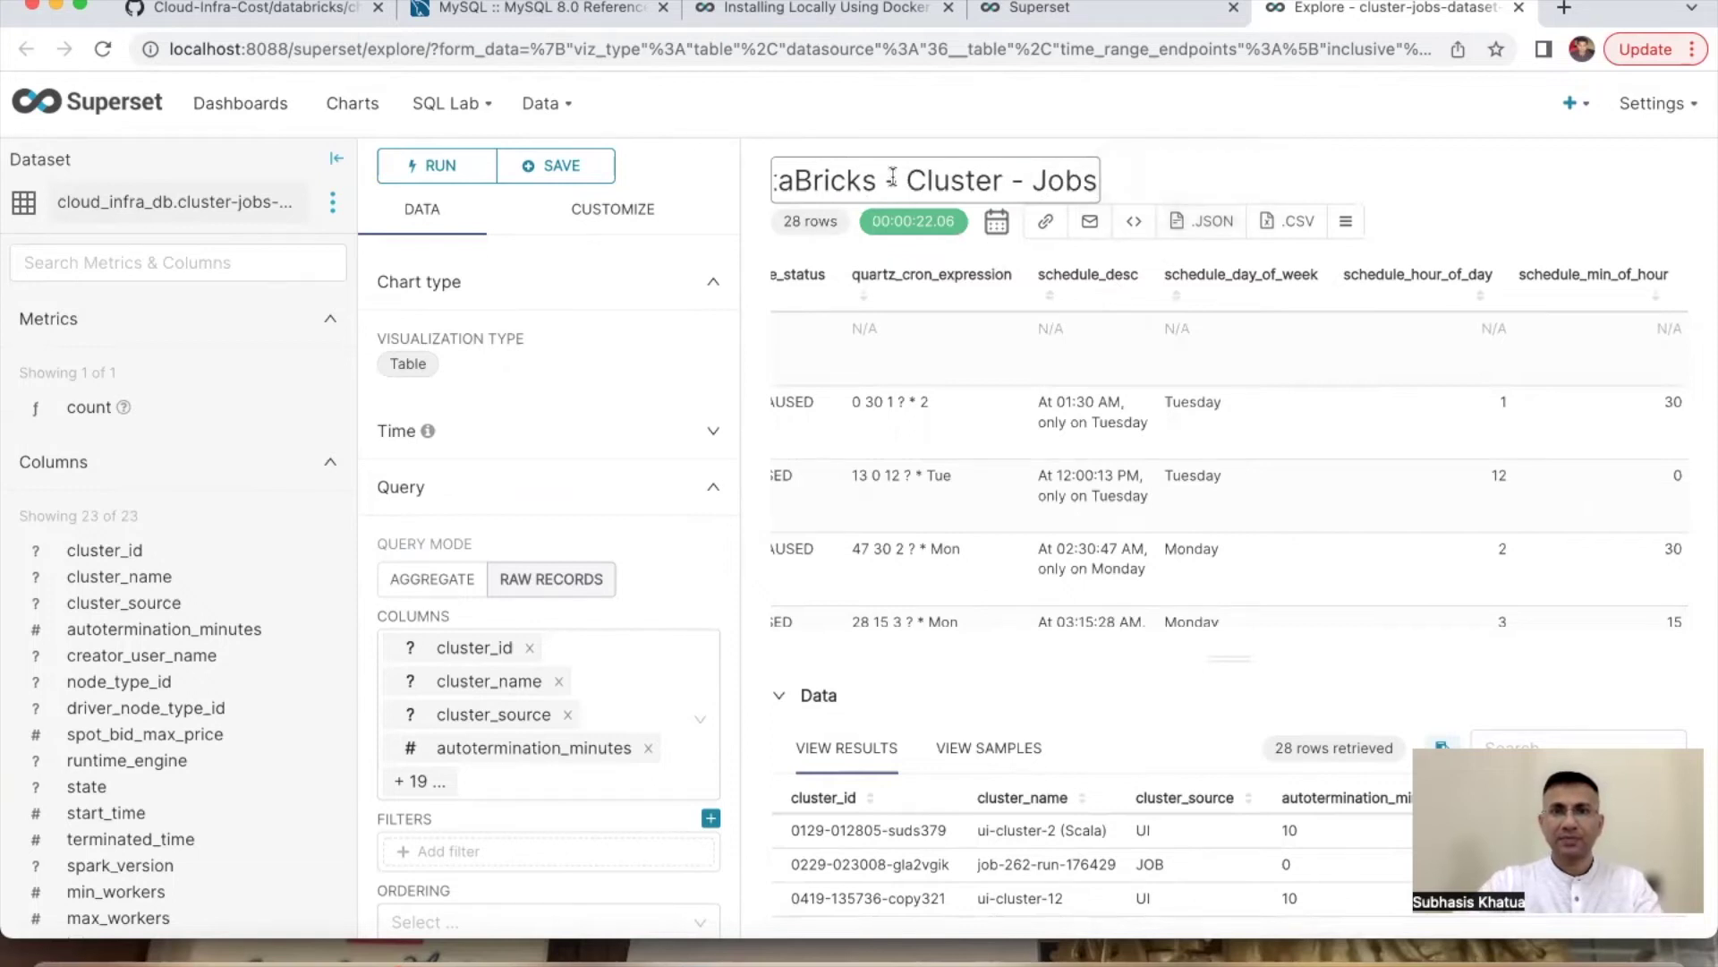
click(894, 180)
key(BackSpace)
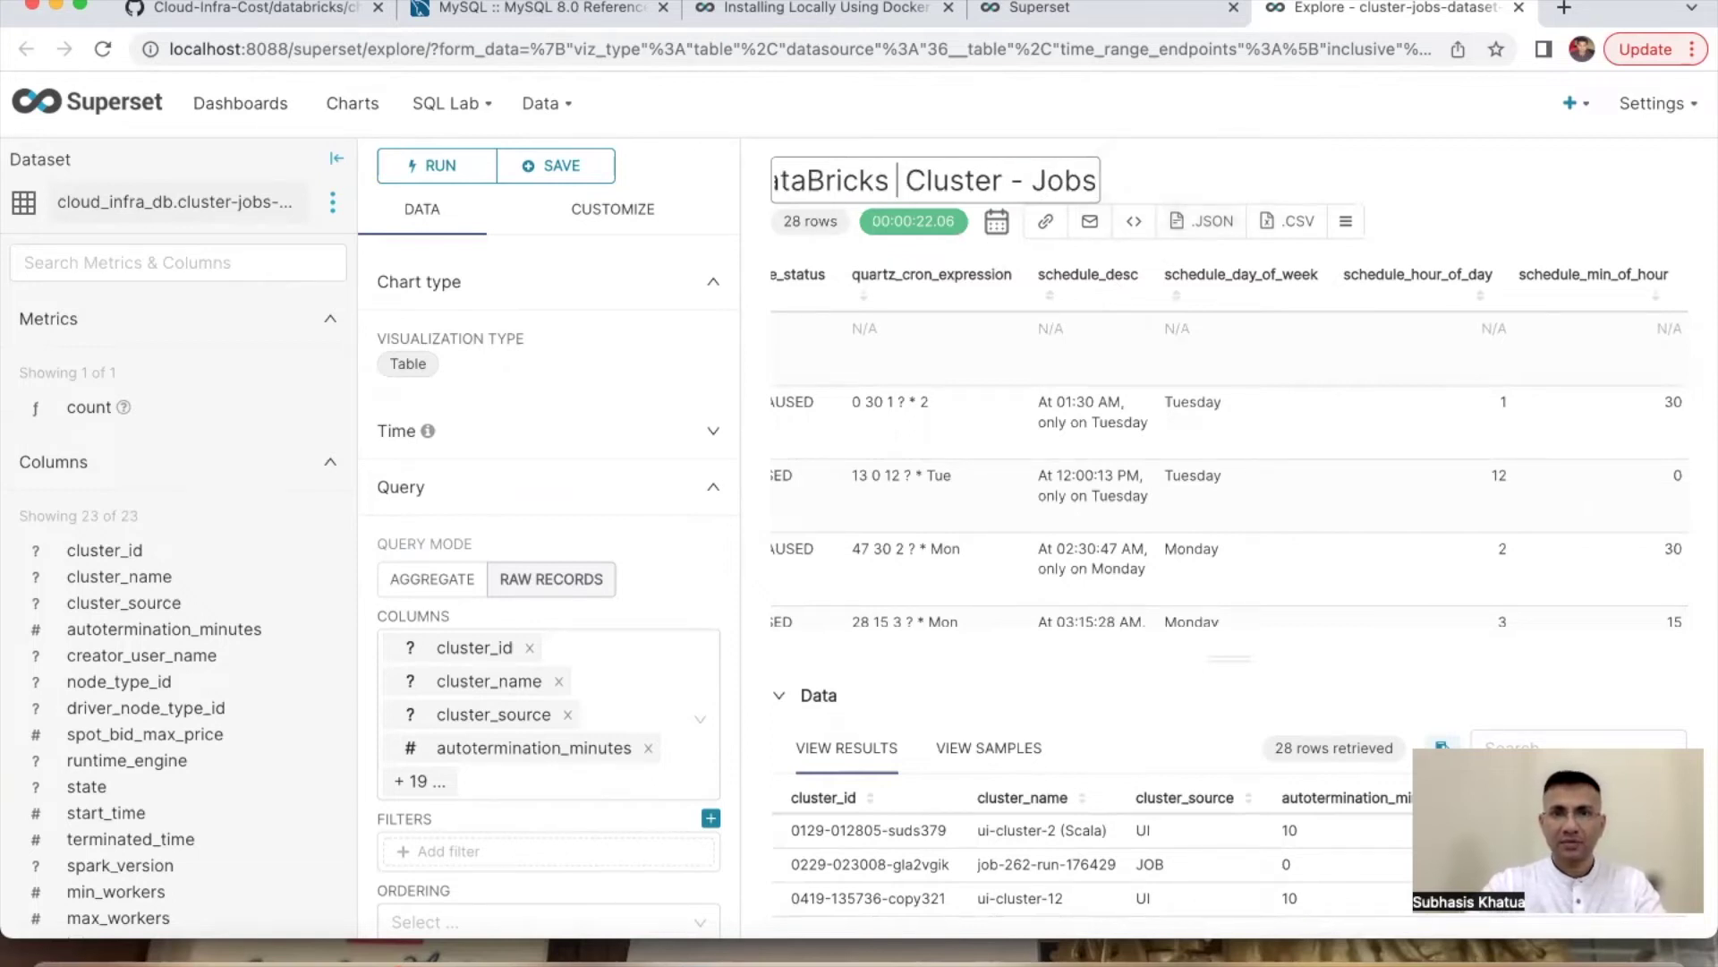
key(BackSpace)
text(:)
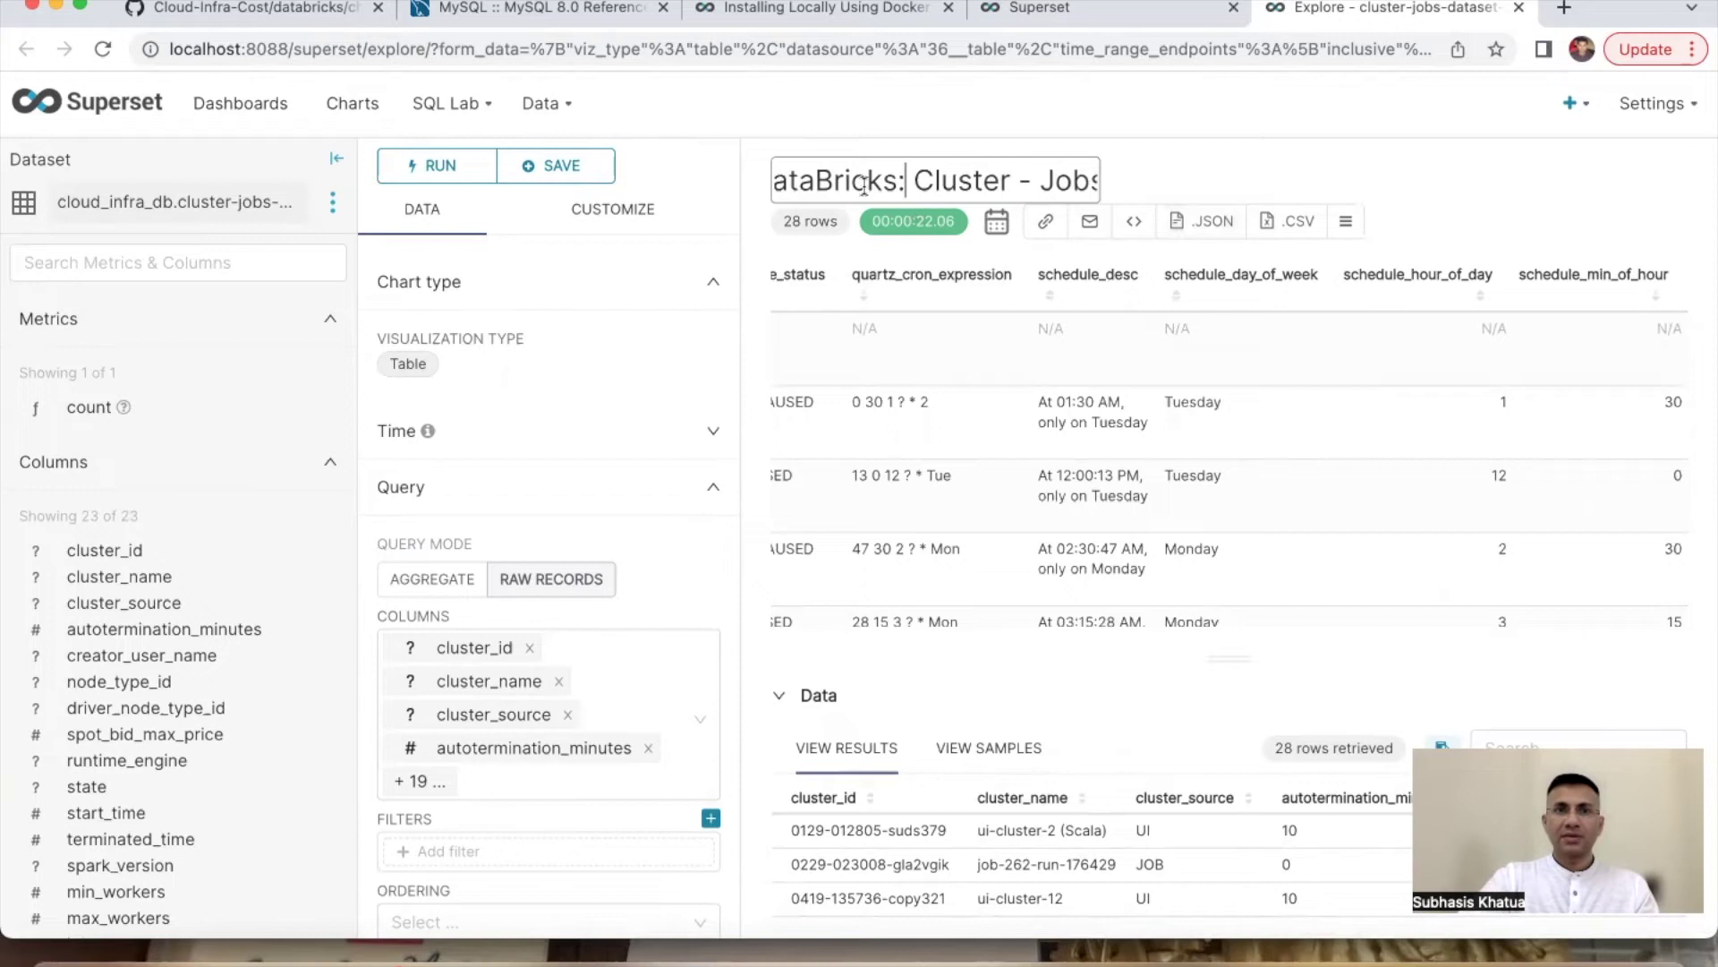
Step: Save the chart as "DataBricks: Cluster - Jobs (2)" without adding it to any dashboard
click(576, 168)
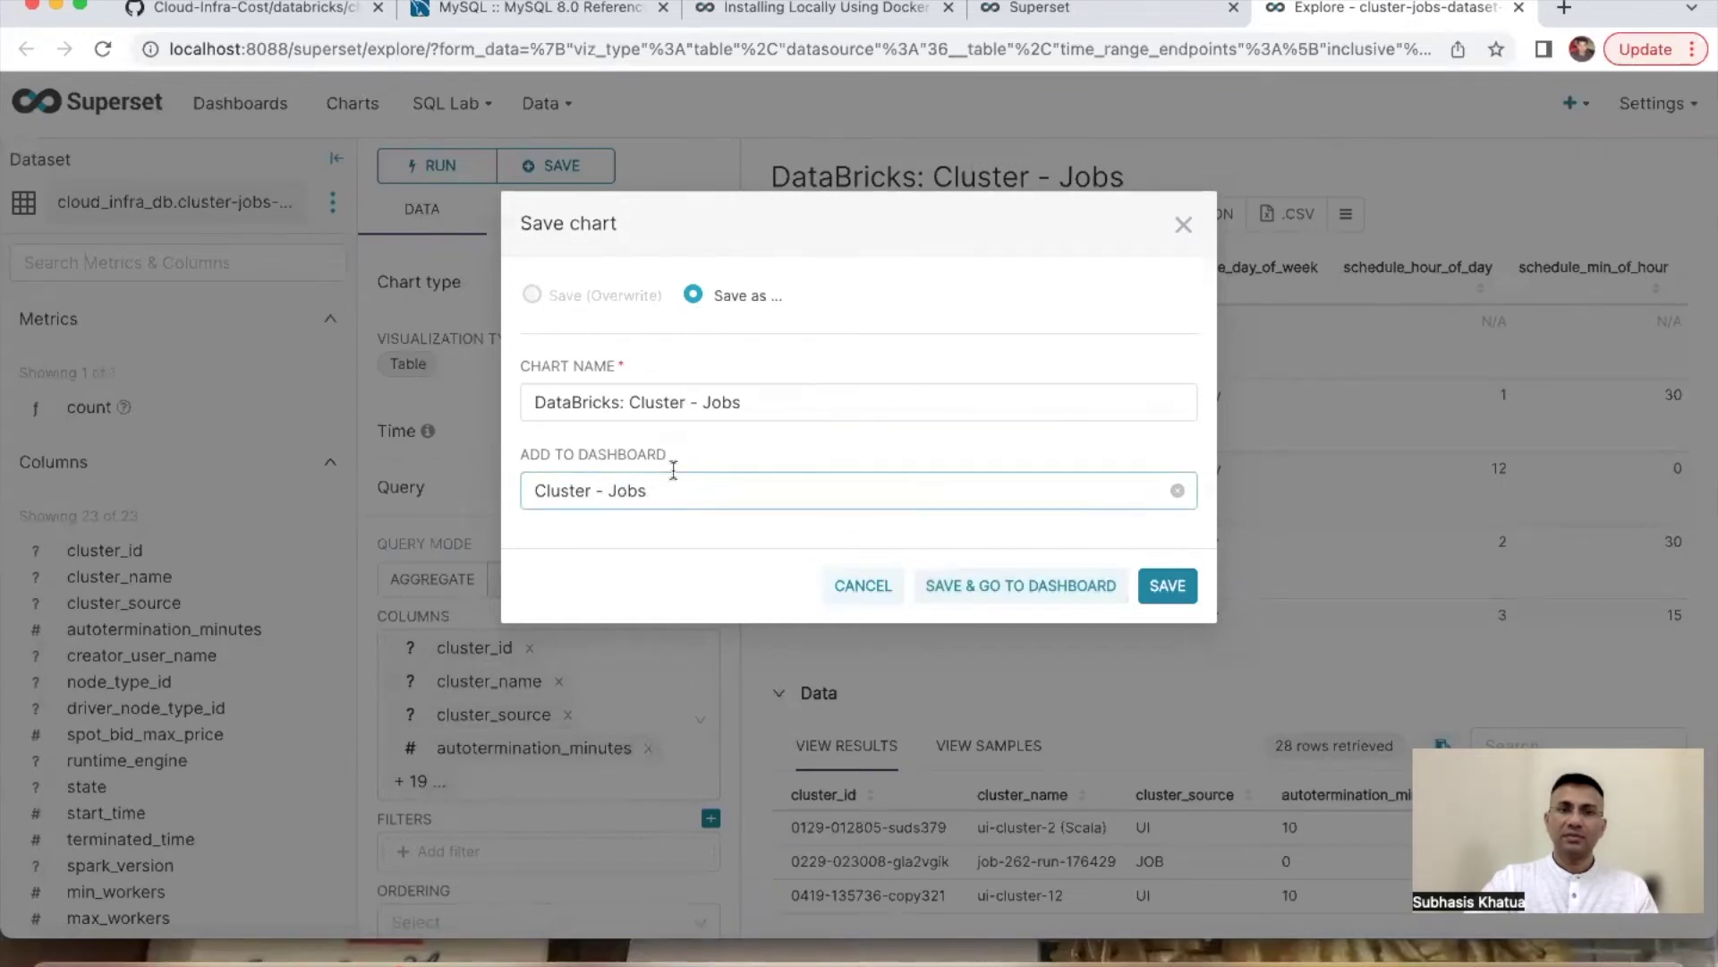
click(773, 403)
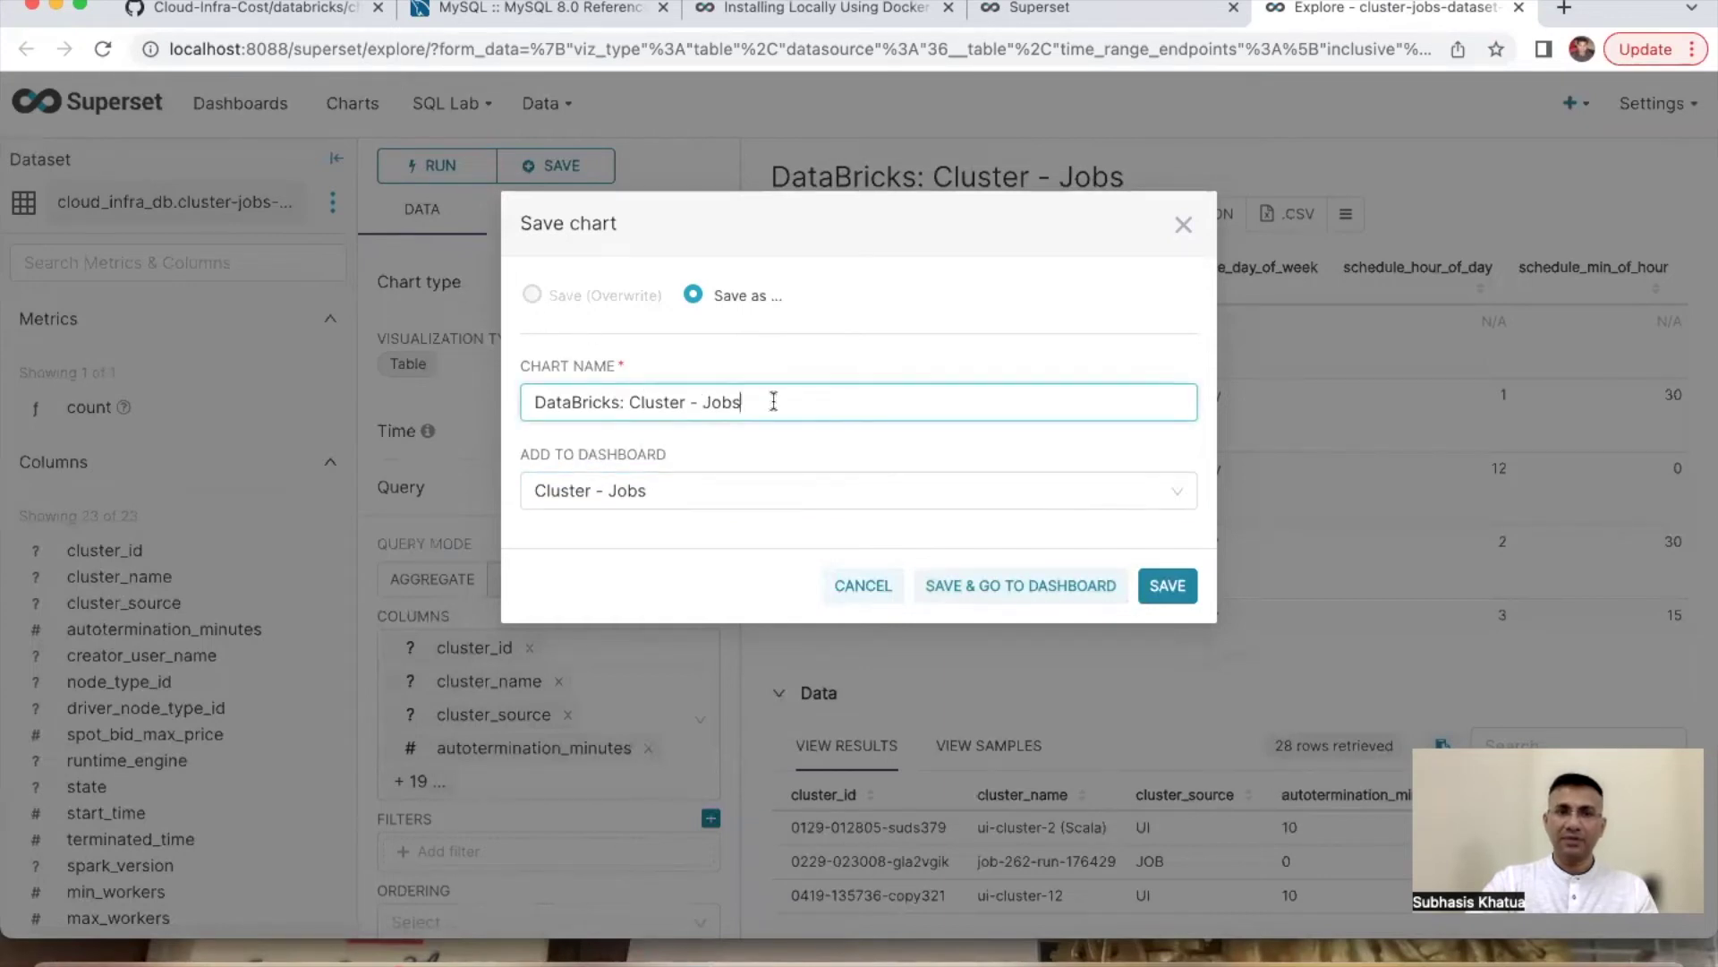
text(()
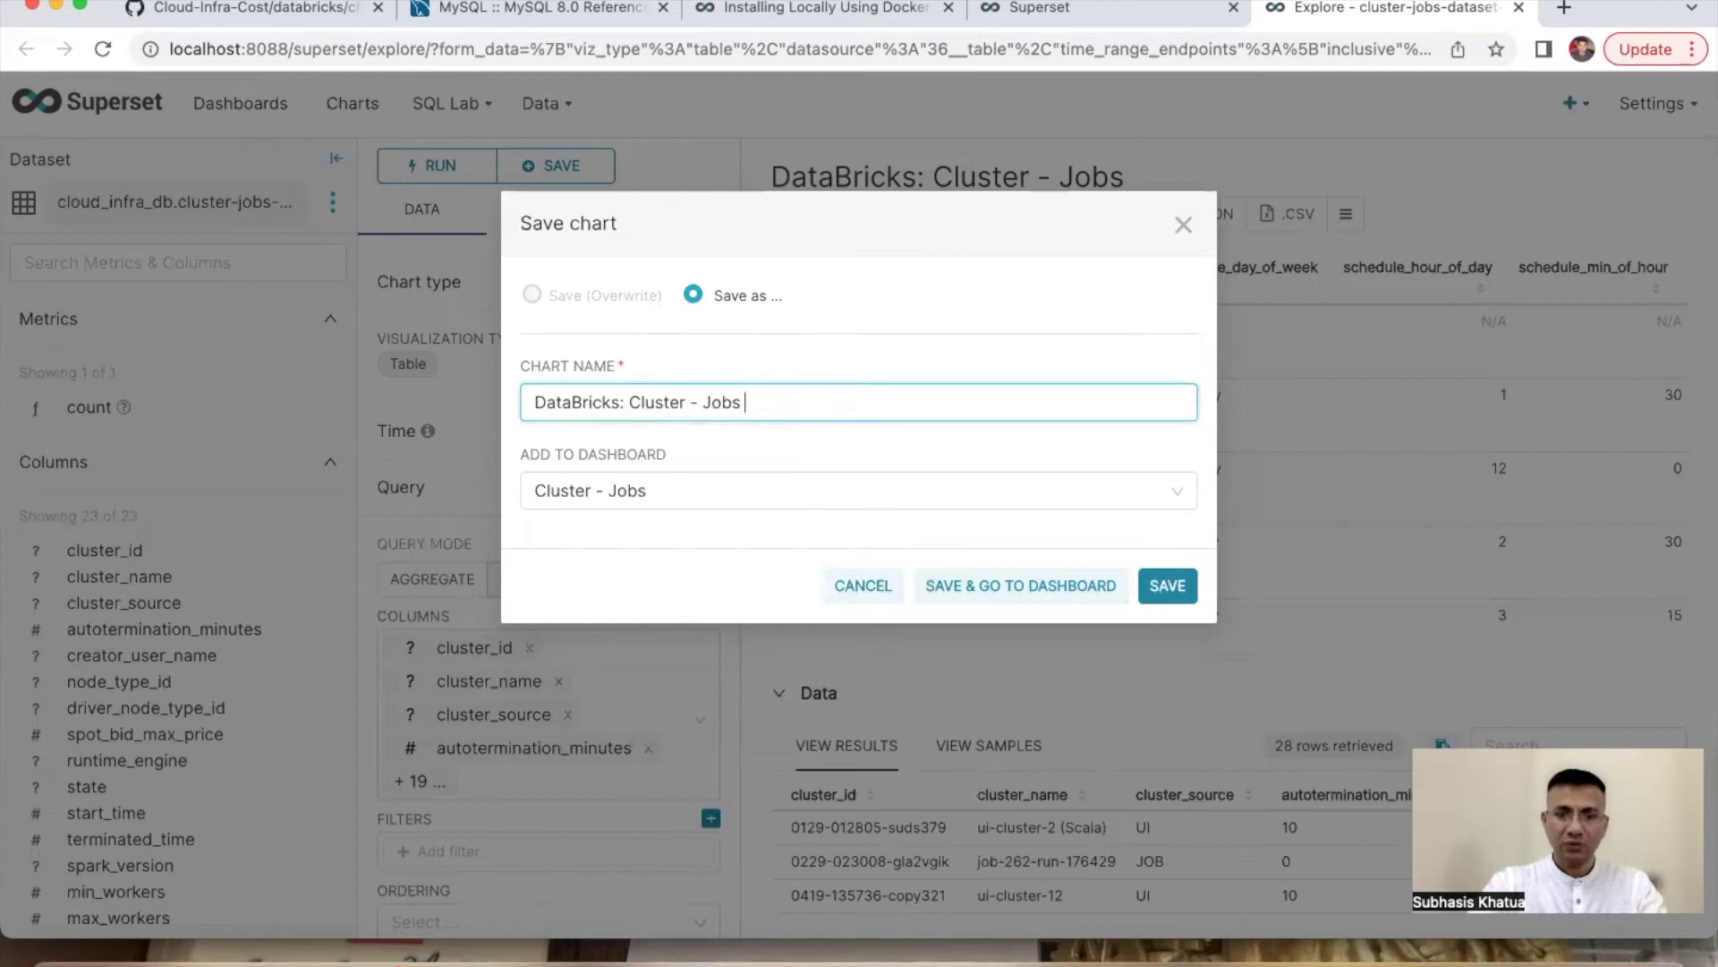
text(2))
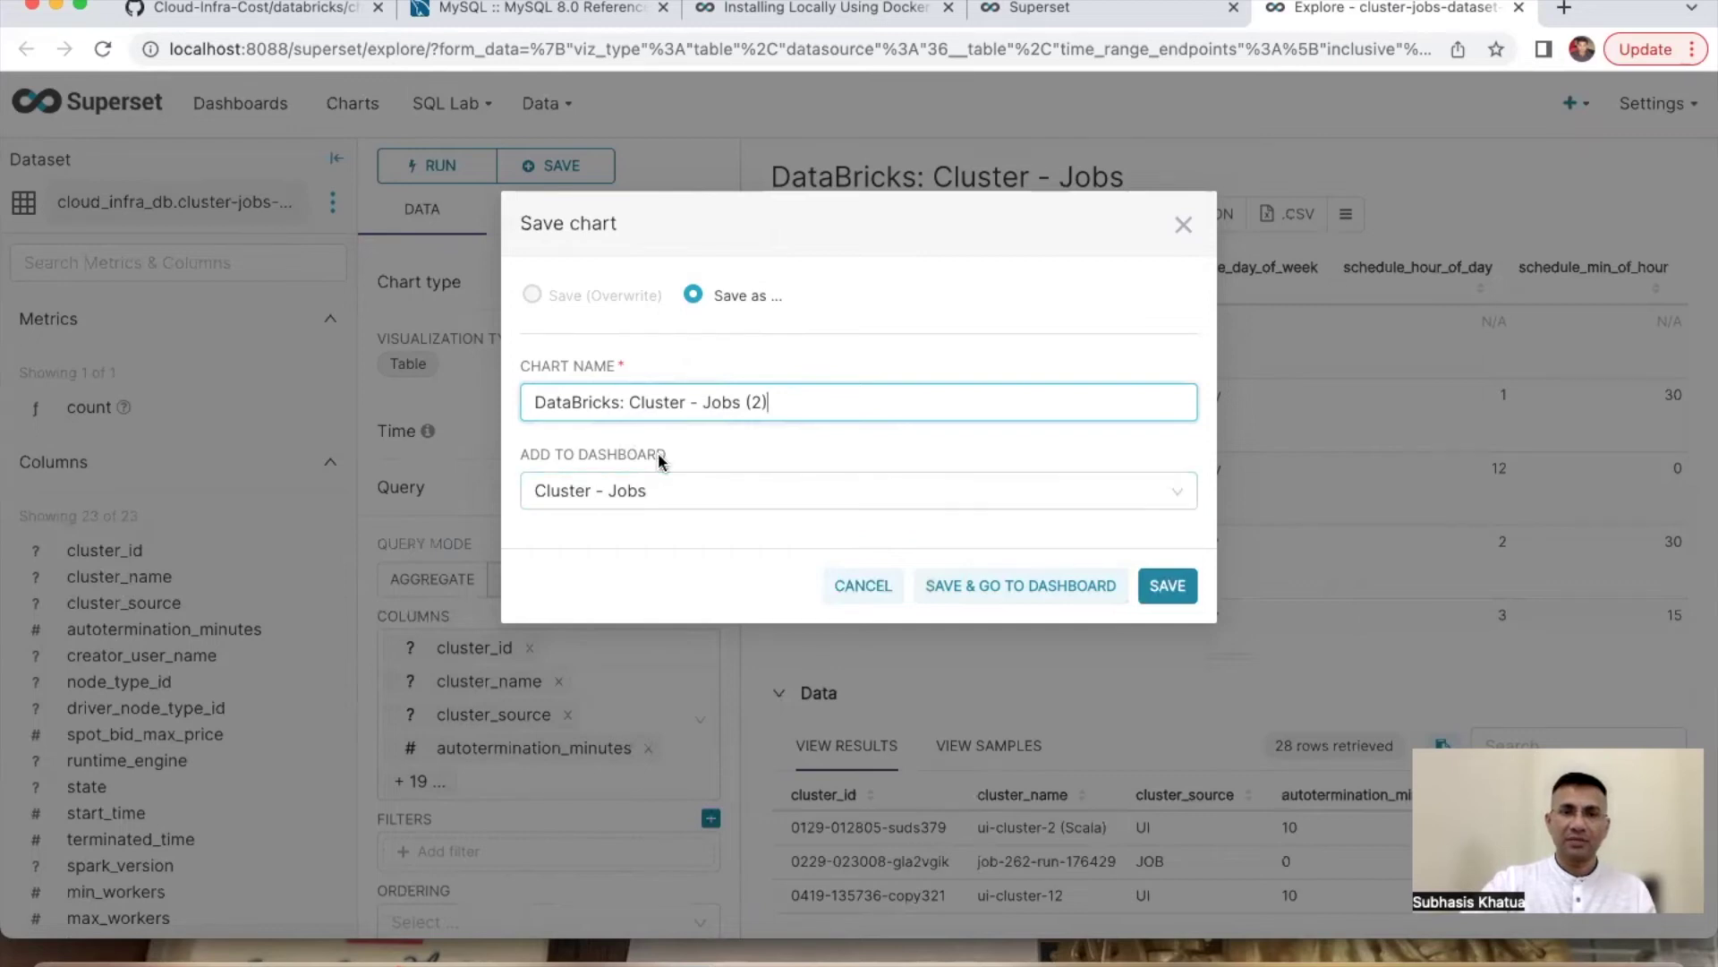
click(1178, 490)
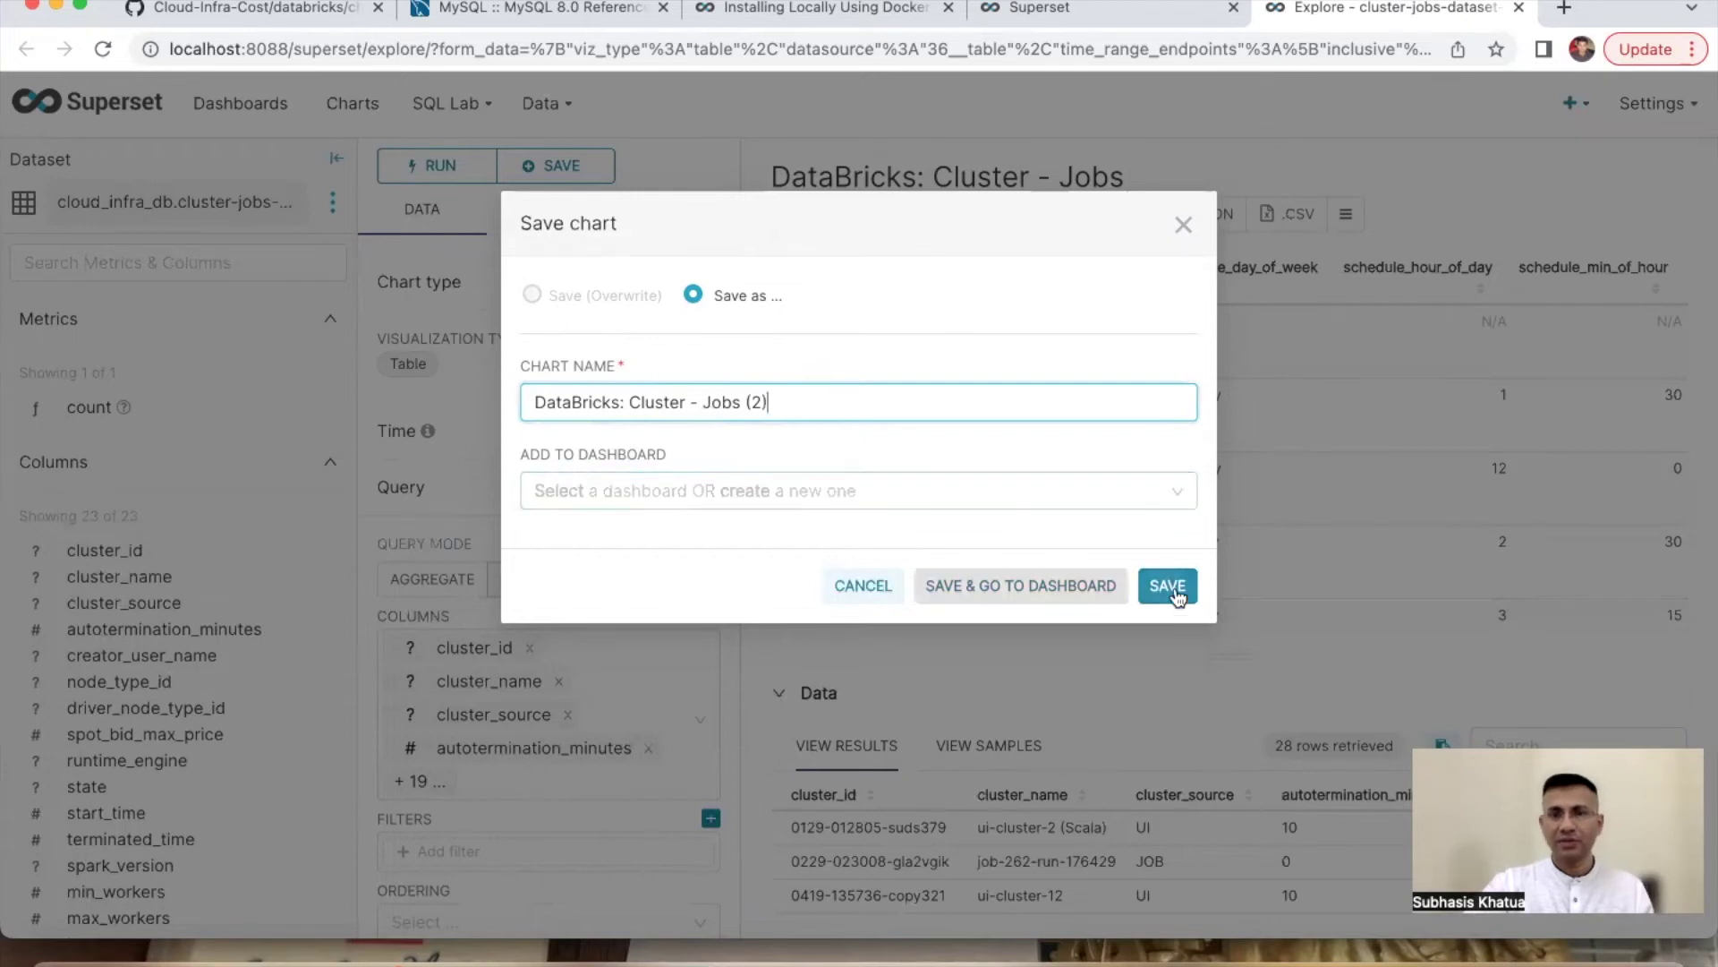
click(1170, 588)
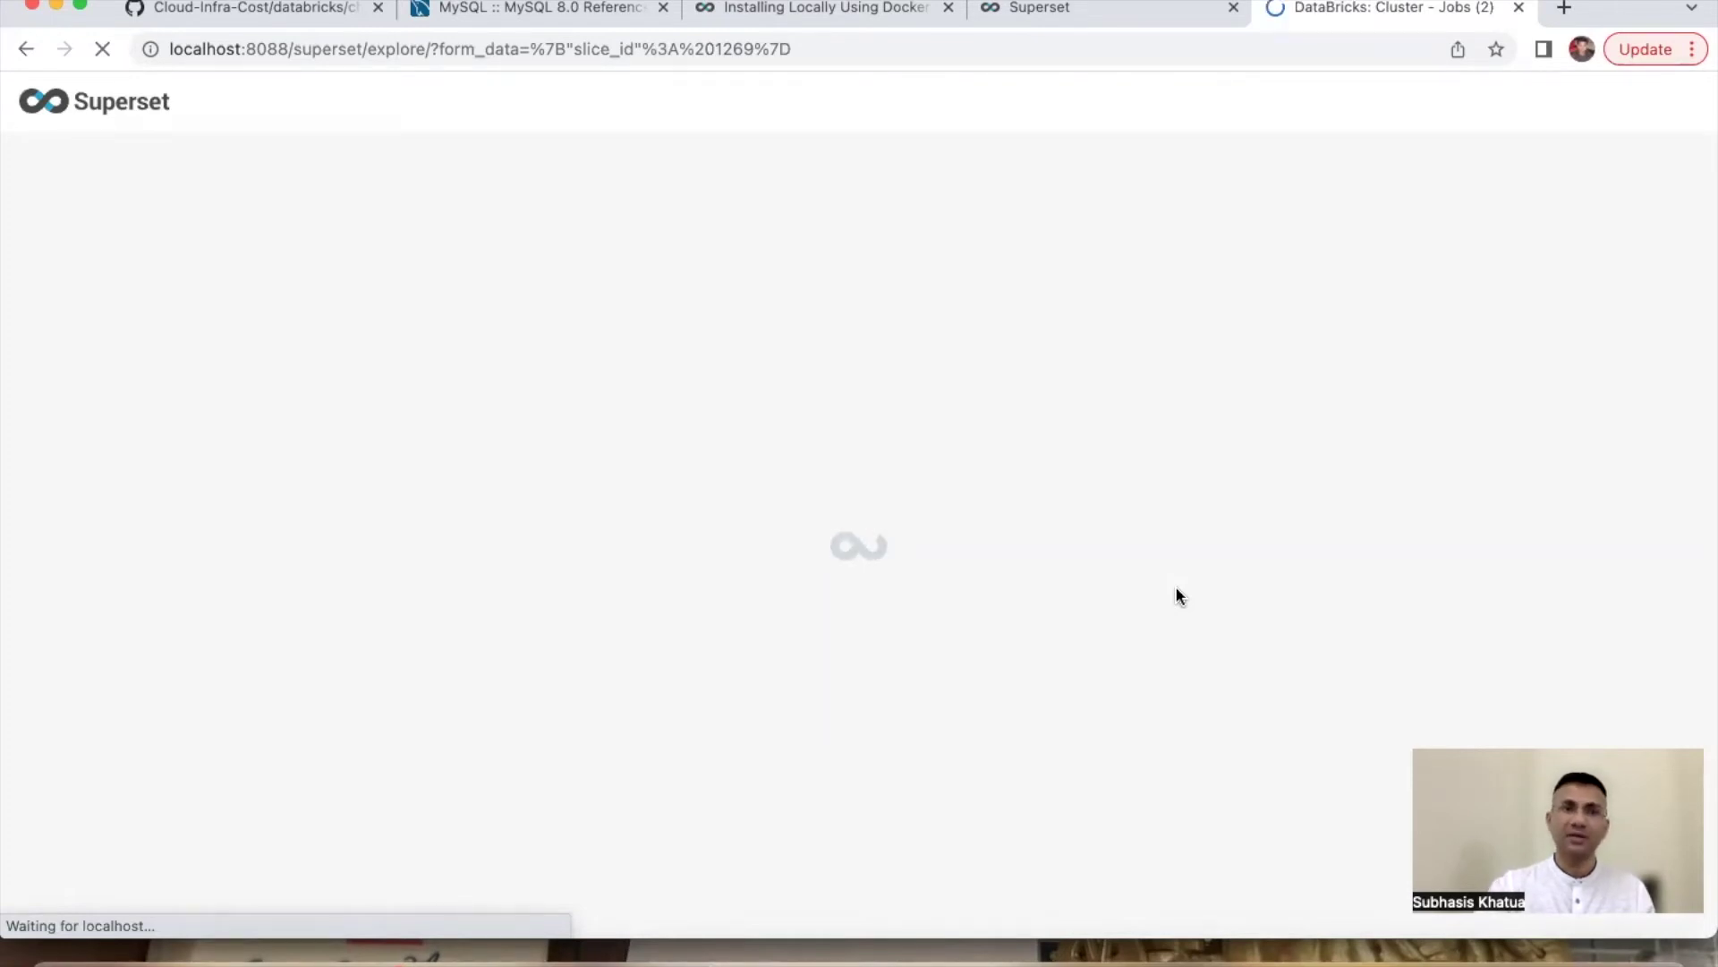
click(1174, 16)
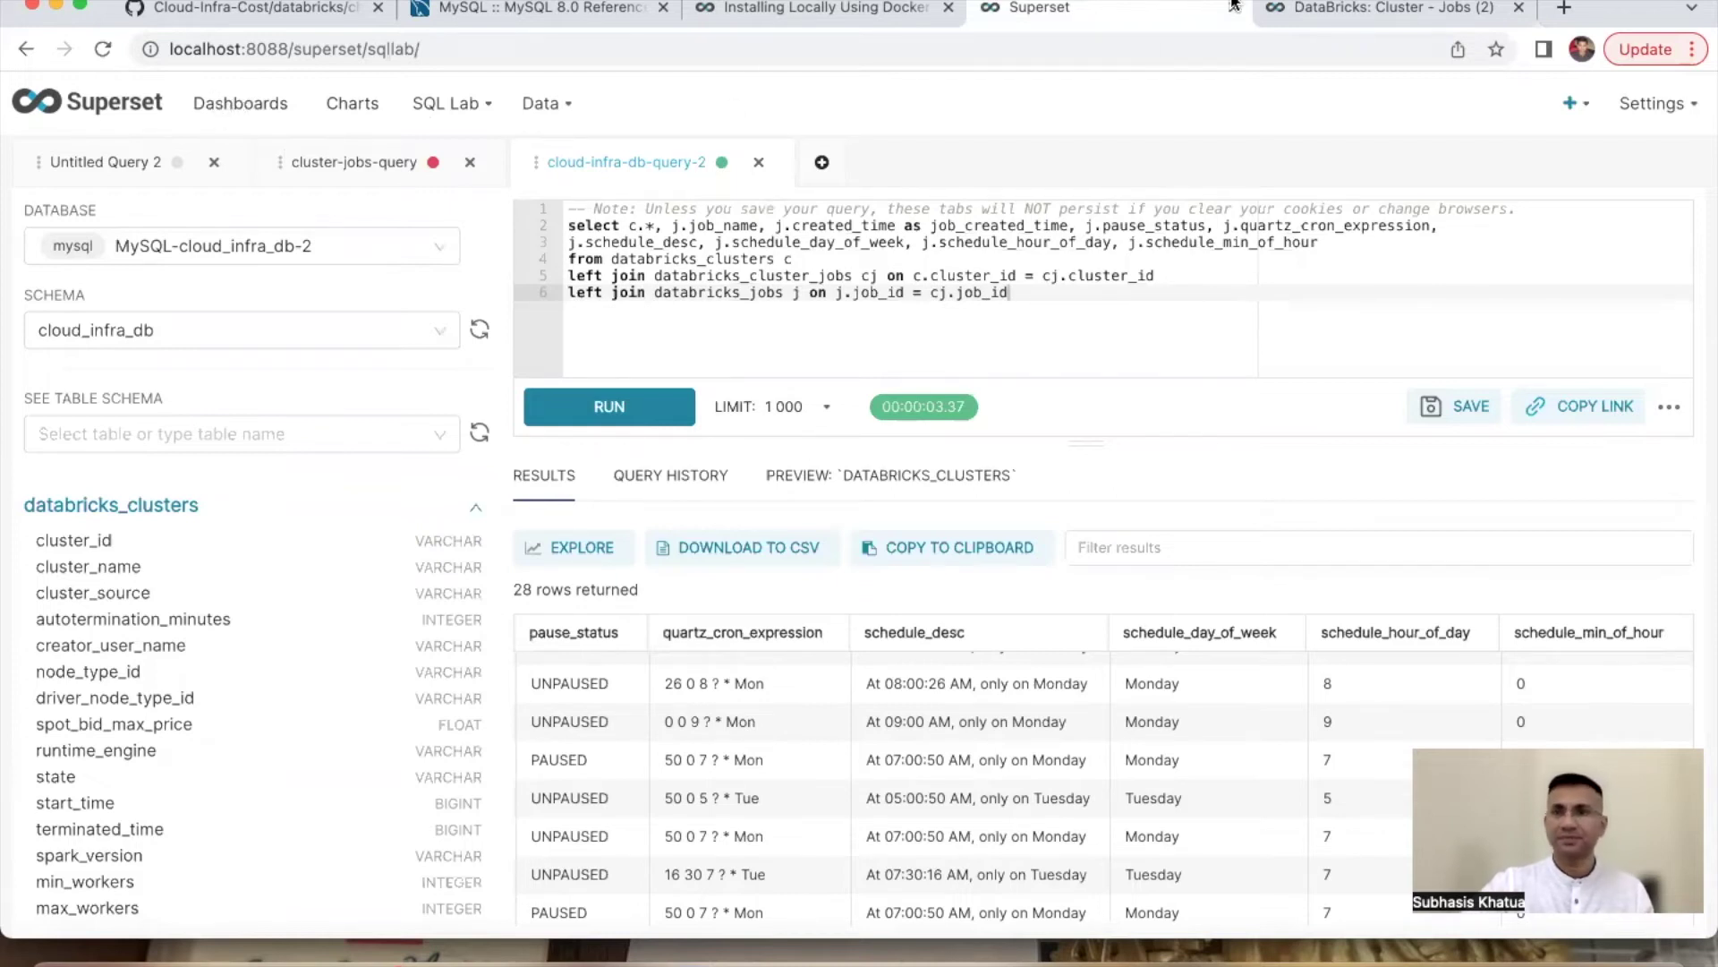
click(1286, 17)
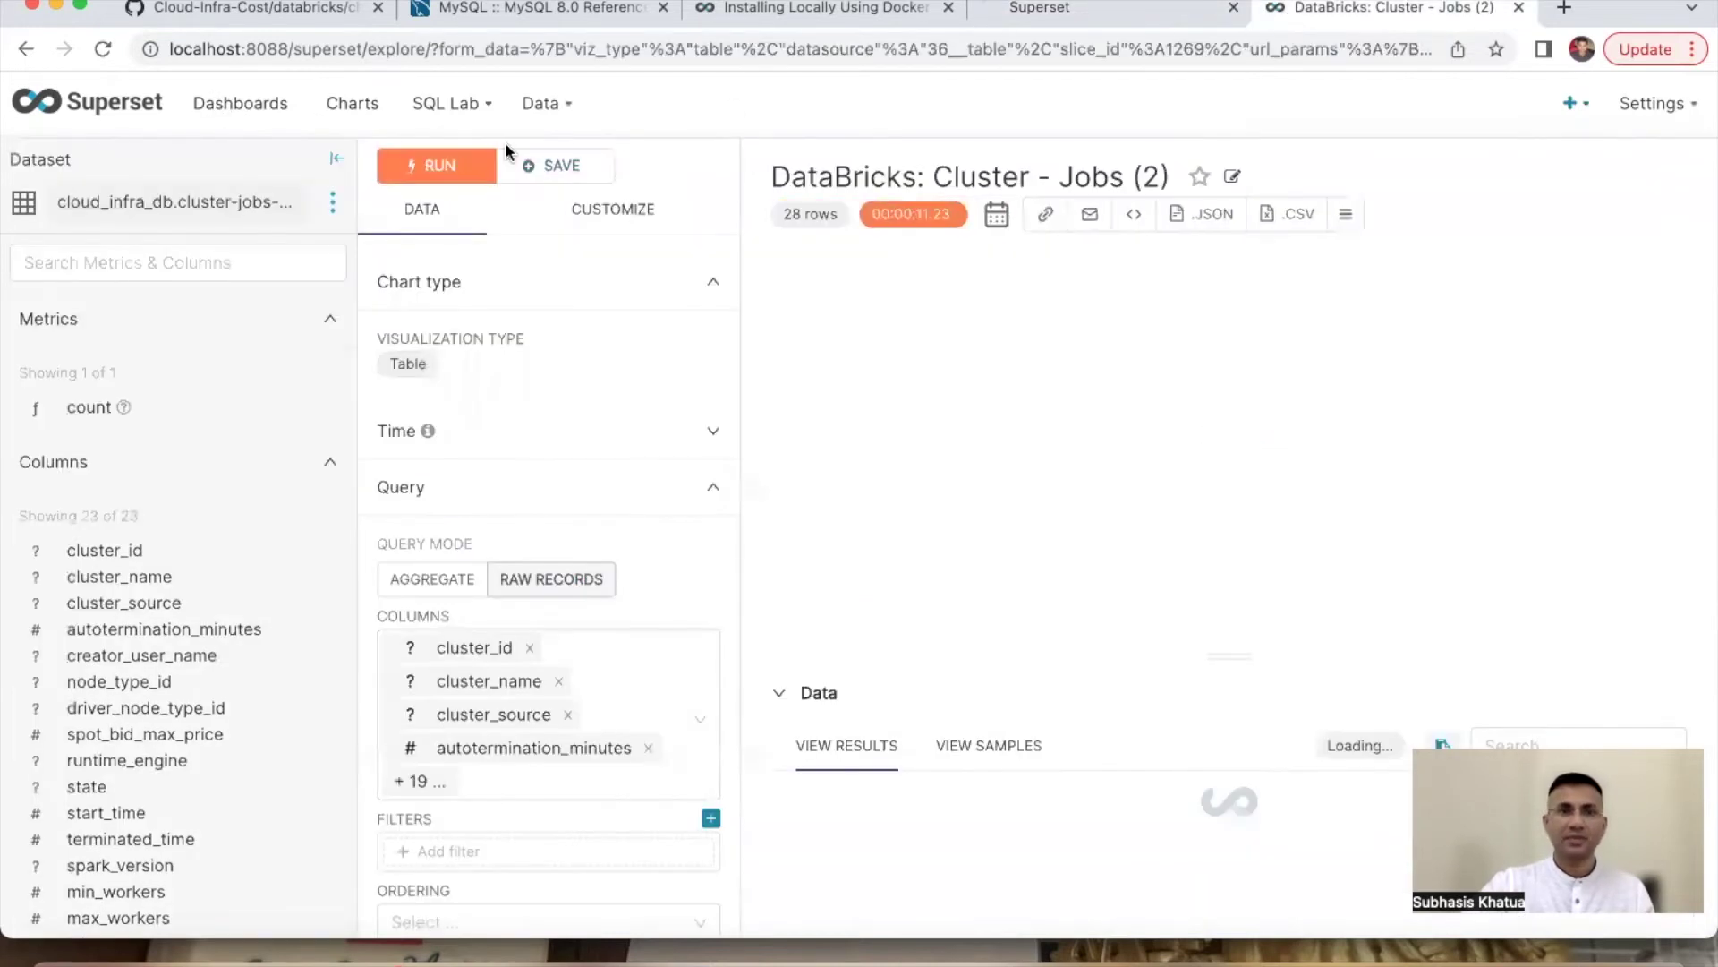
Step: Go to the dashboards list and create a new dashboard
click(240, 105)
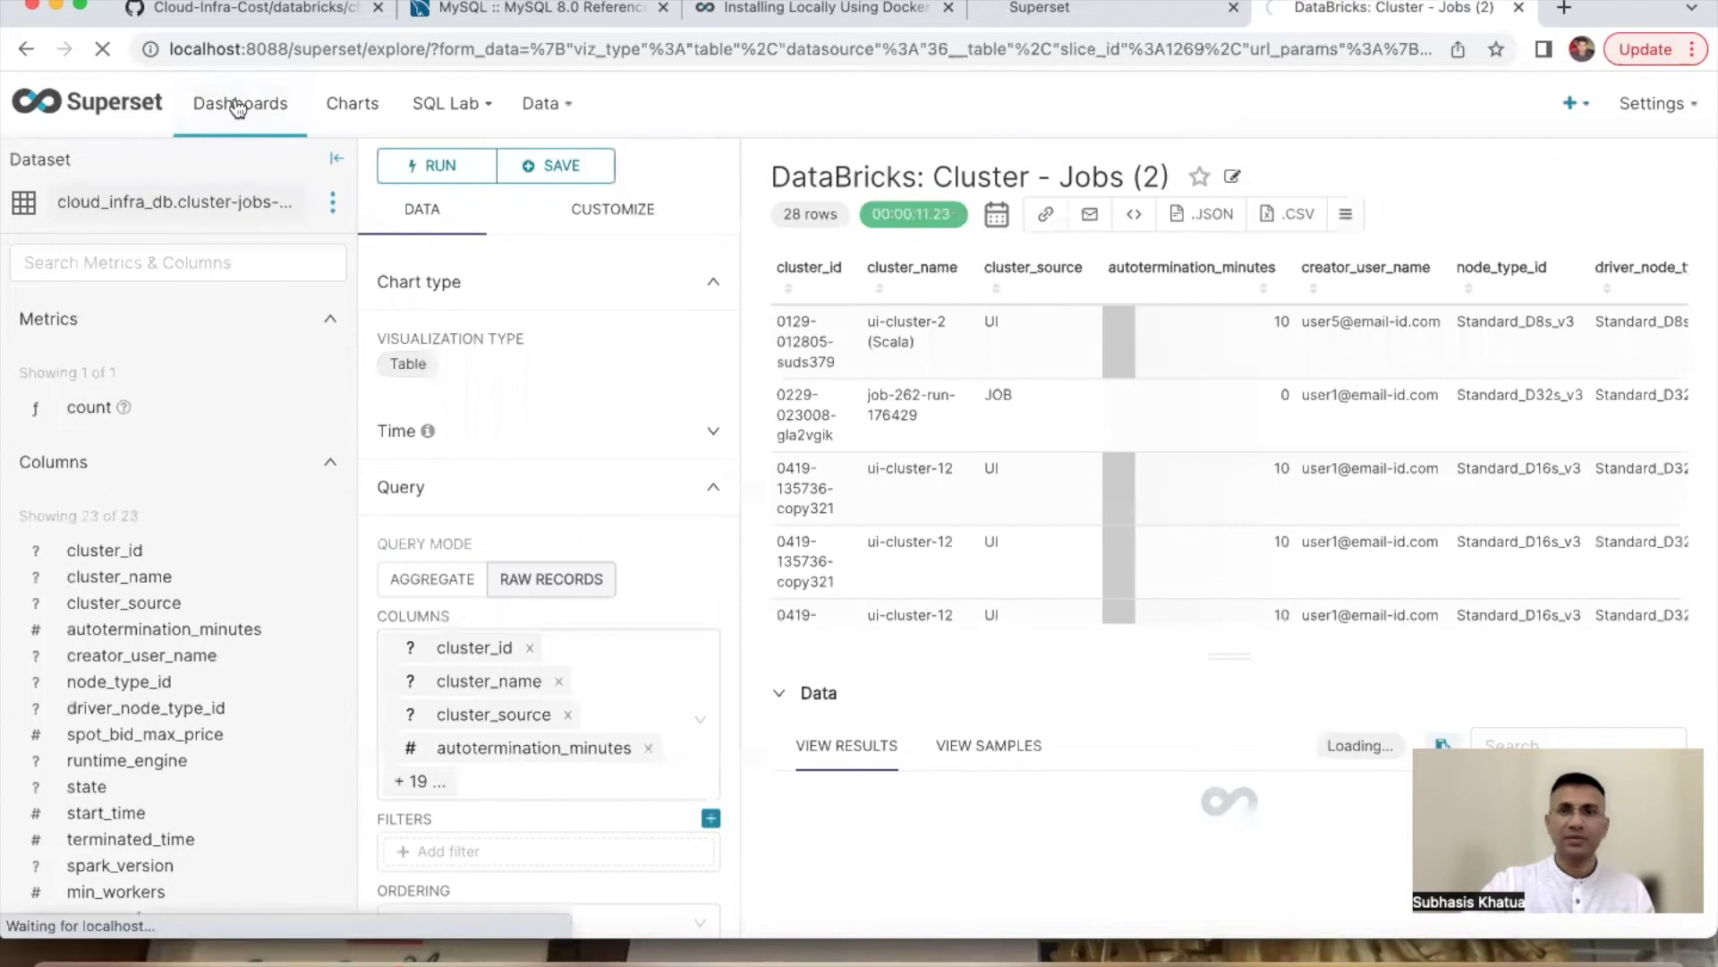
click(1155, 18)
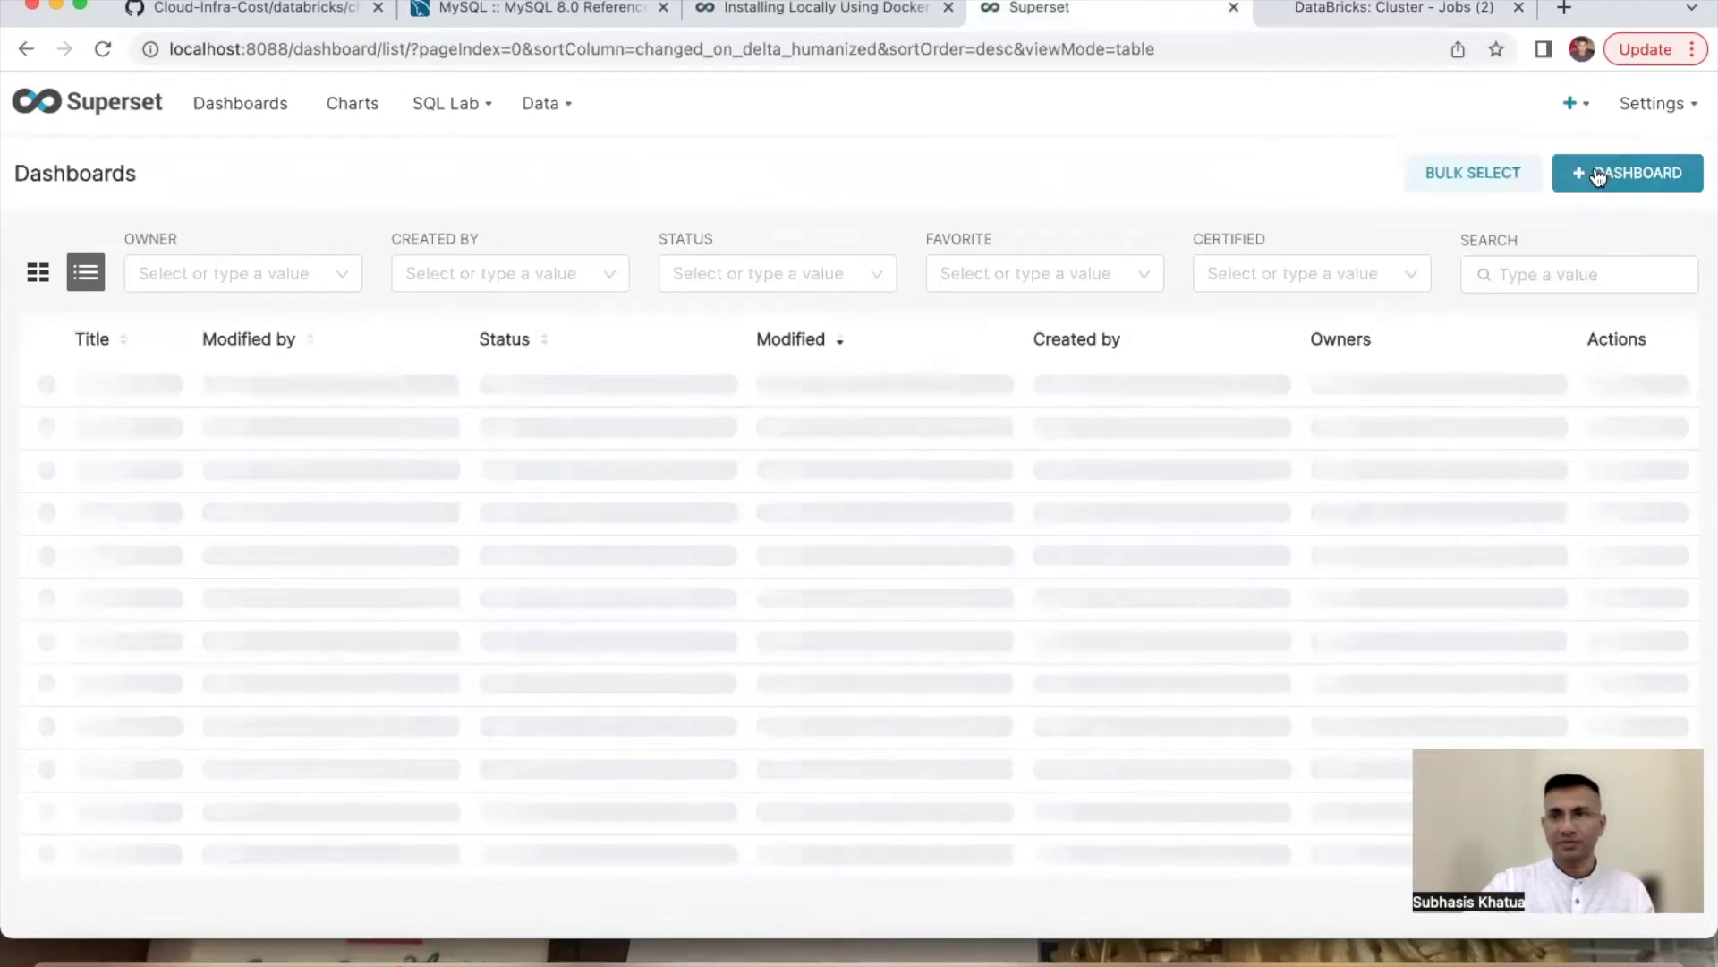
click(1599, 176)
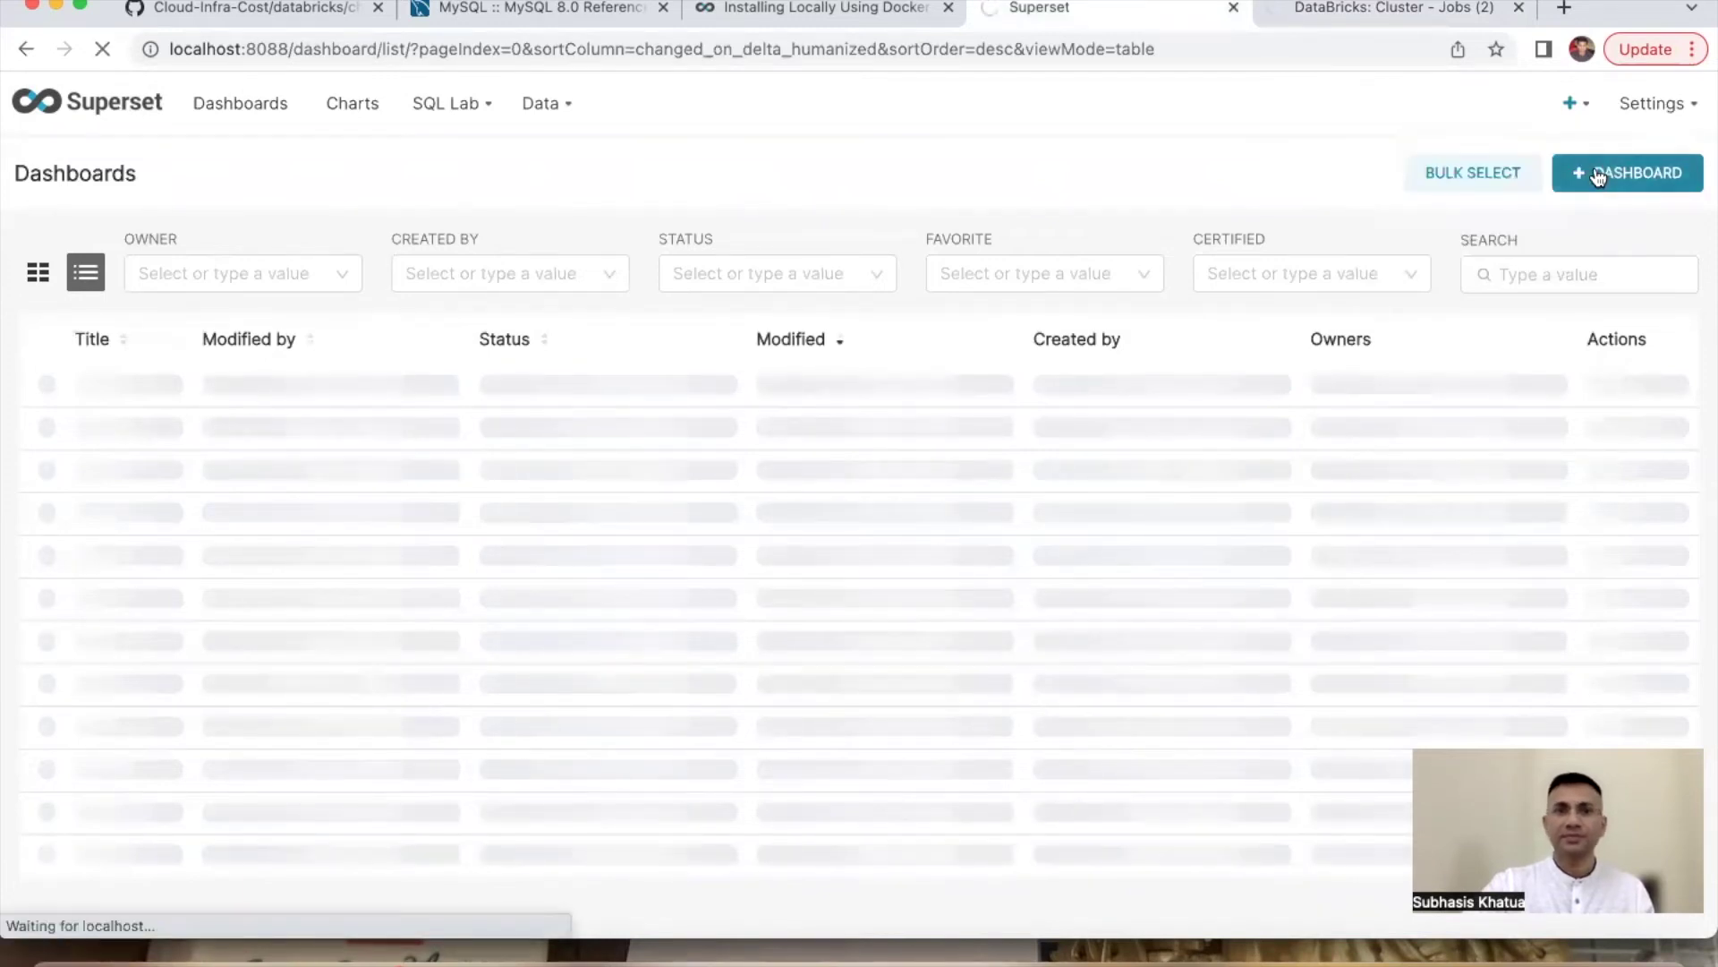
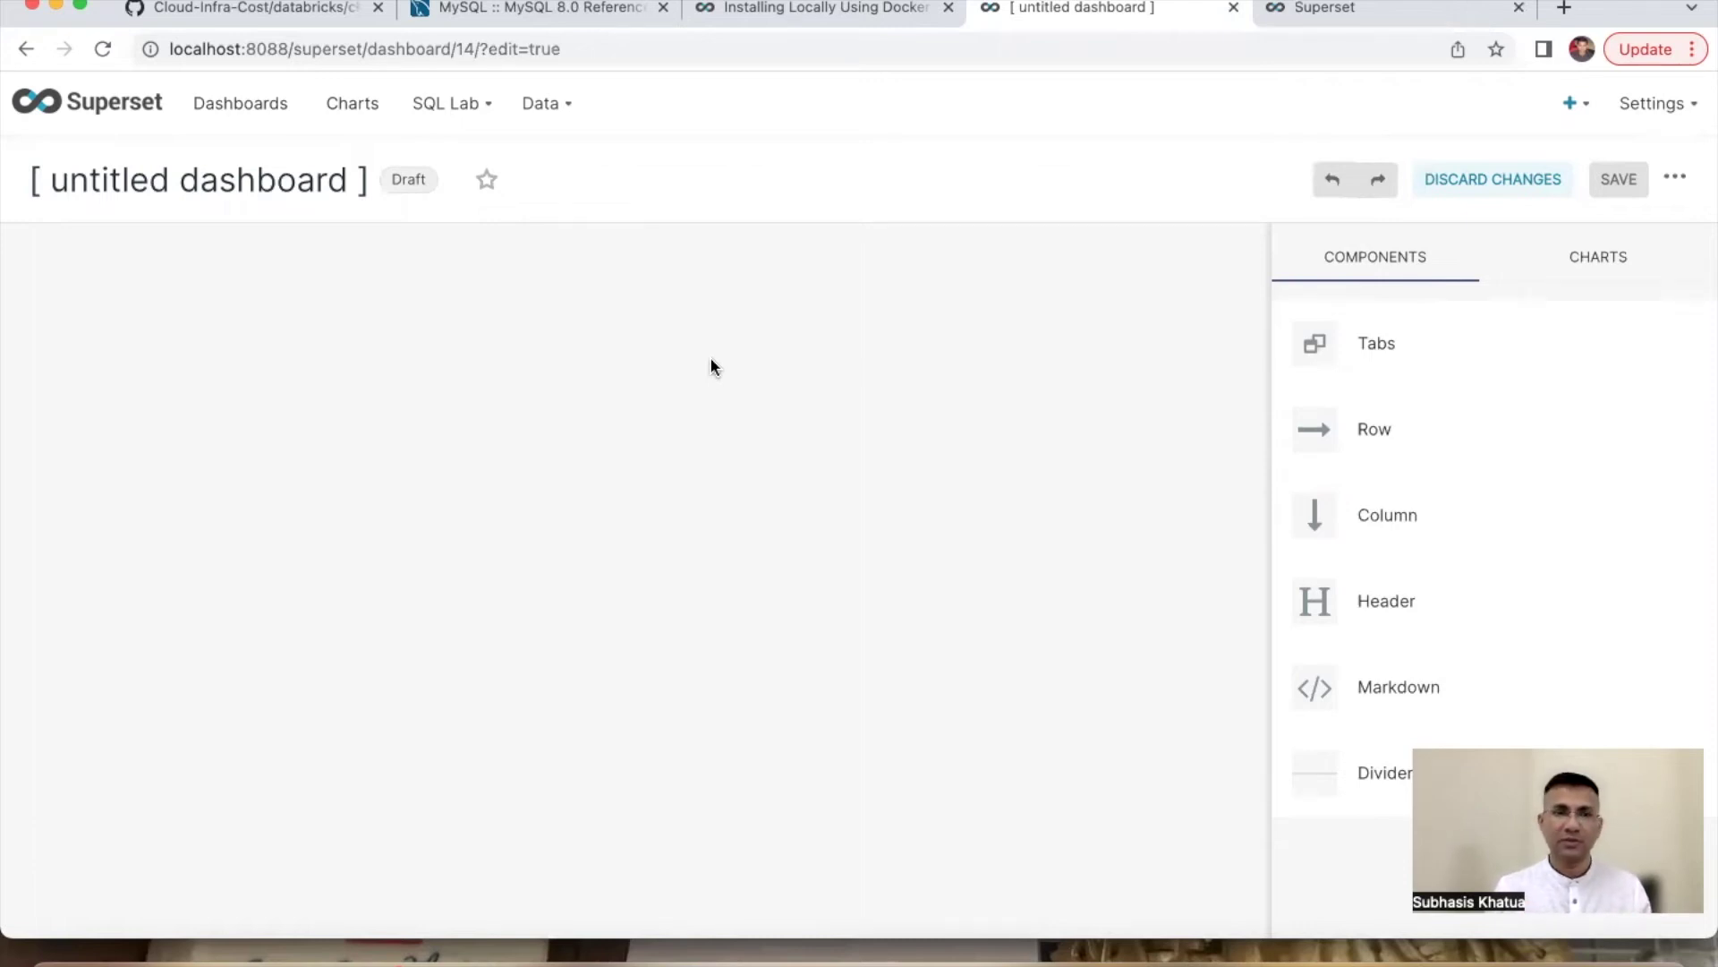
Step: Title the untitled dashboard "DataBricks - Dashboard (2)"
click(128, 208)
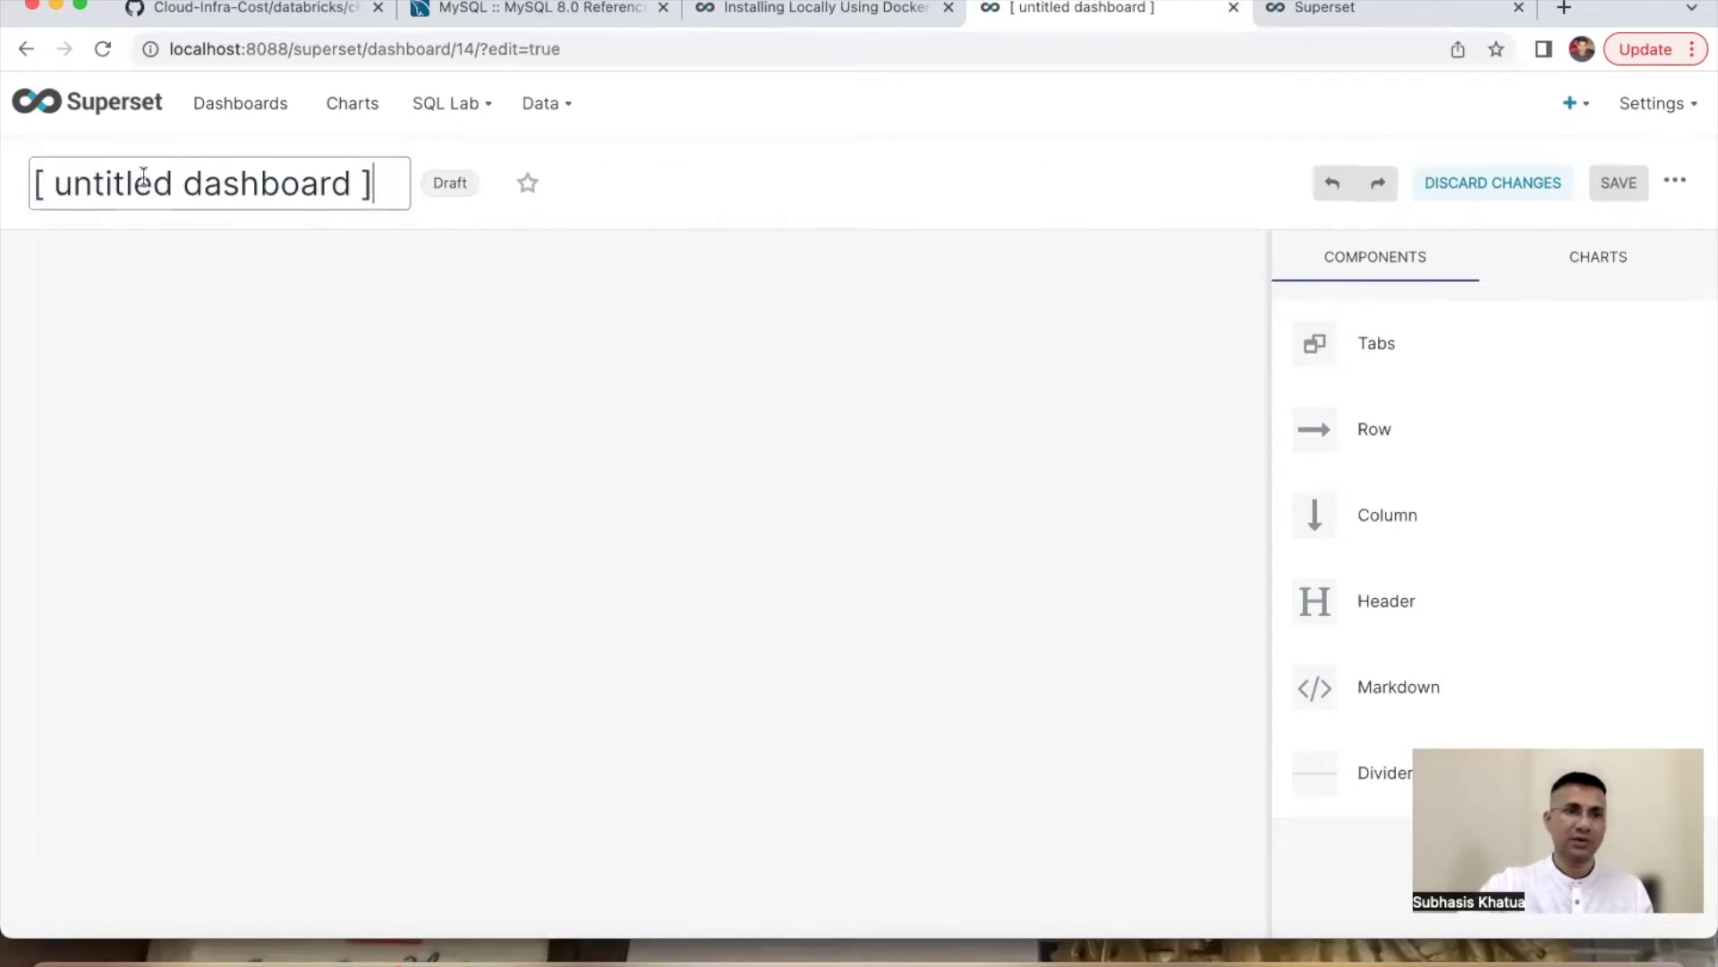
drag(376, 183, 19, 203)
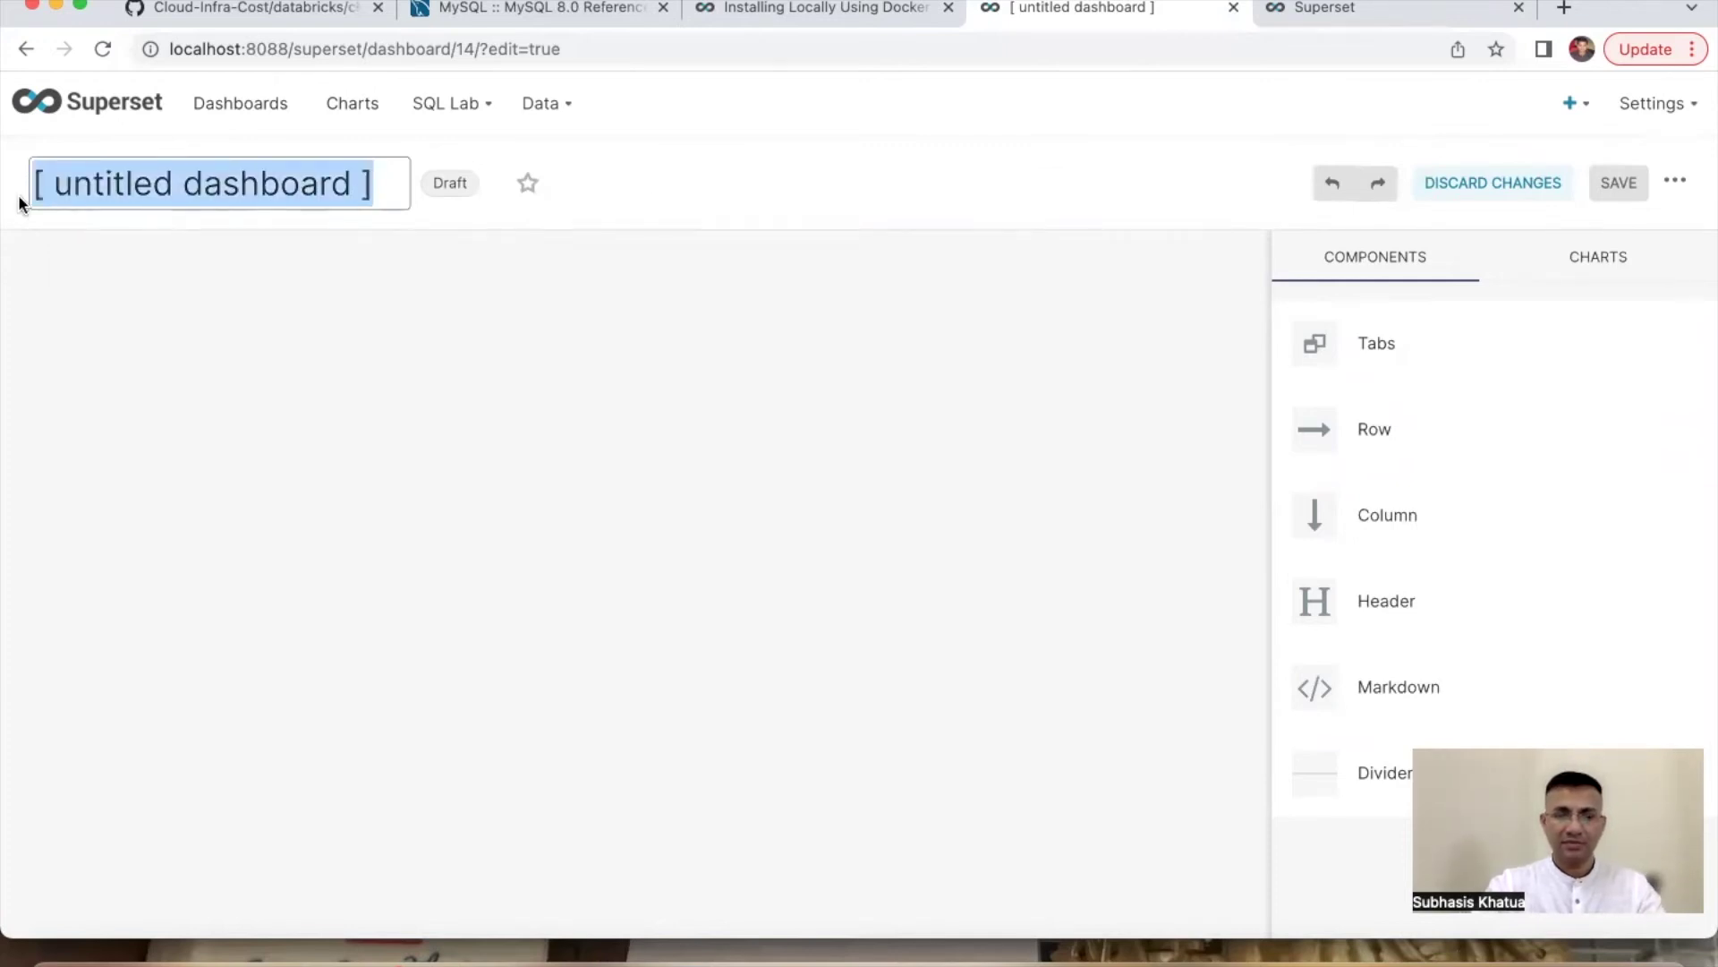
text(Data)
text(Bt)
text(icks )
text(- Dashboar)
text(d (2)
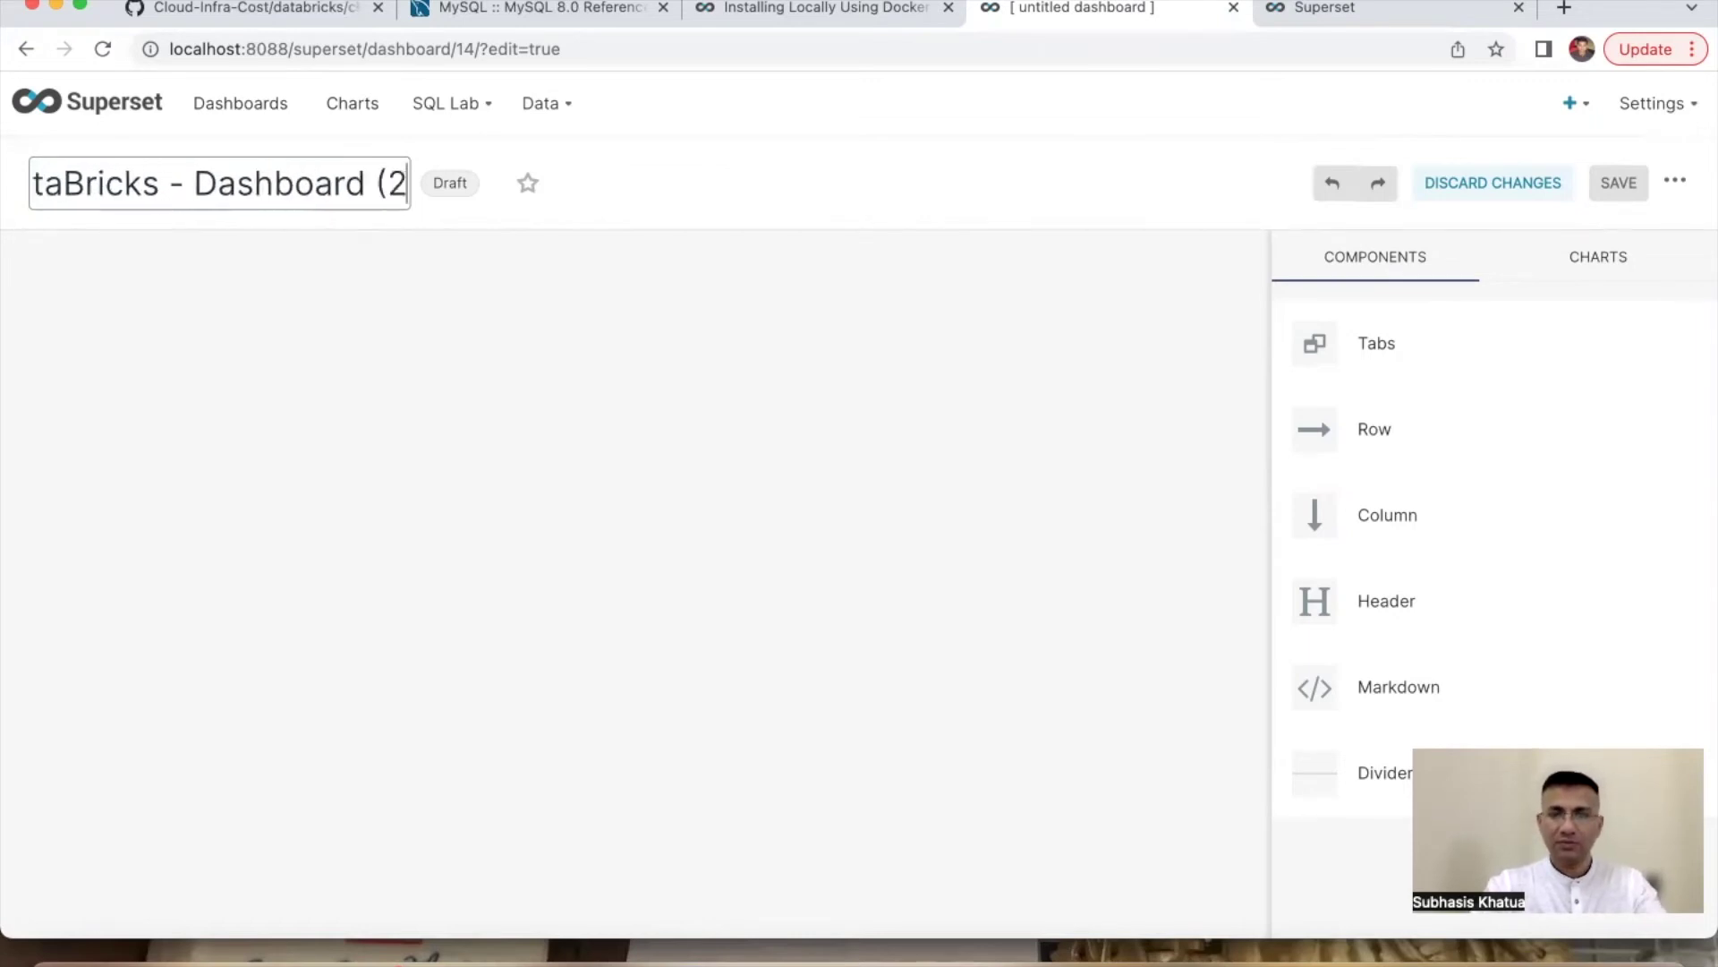
text())
click(899, 340)
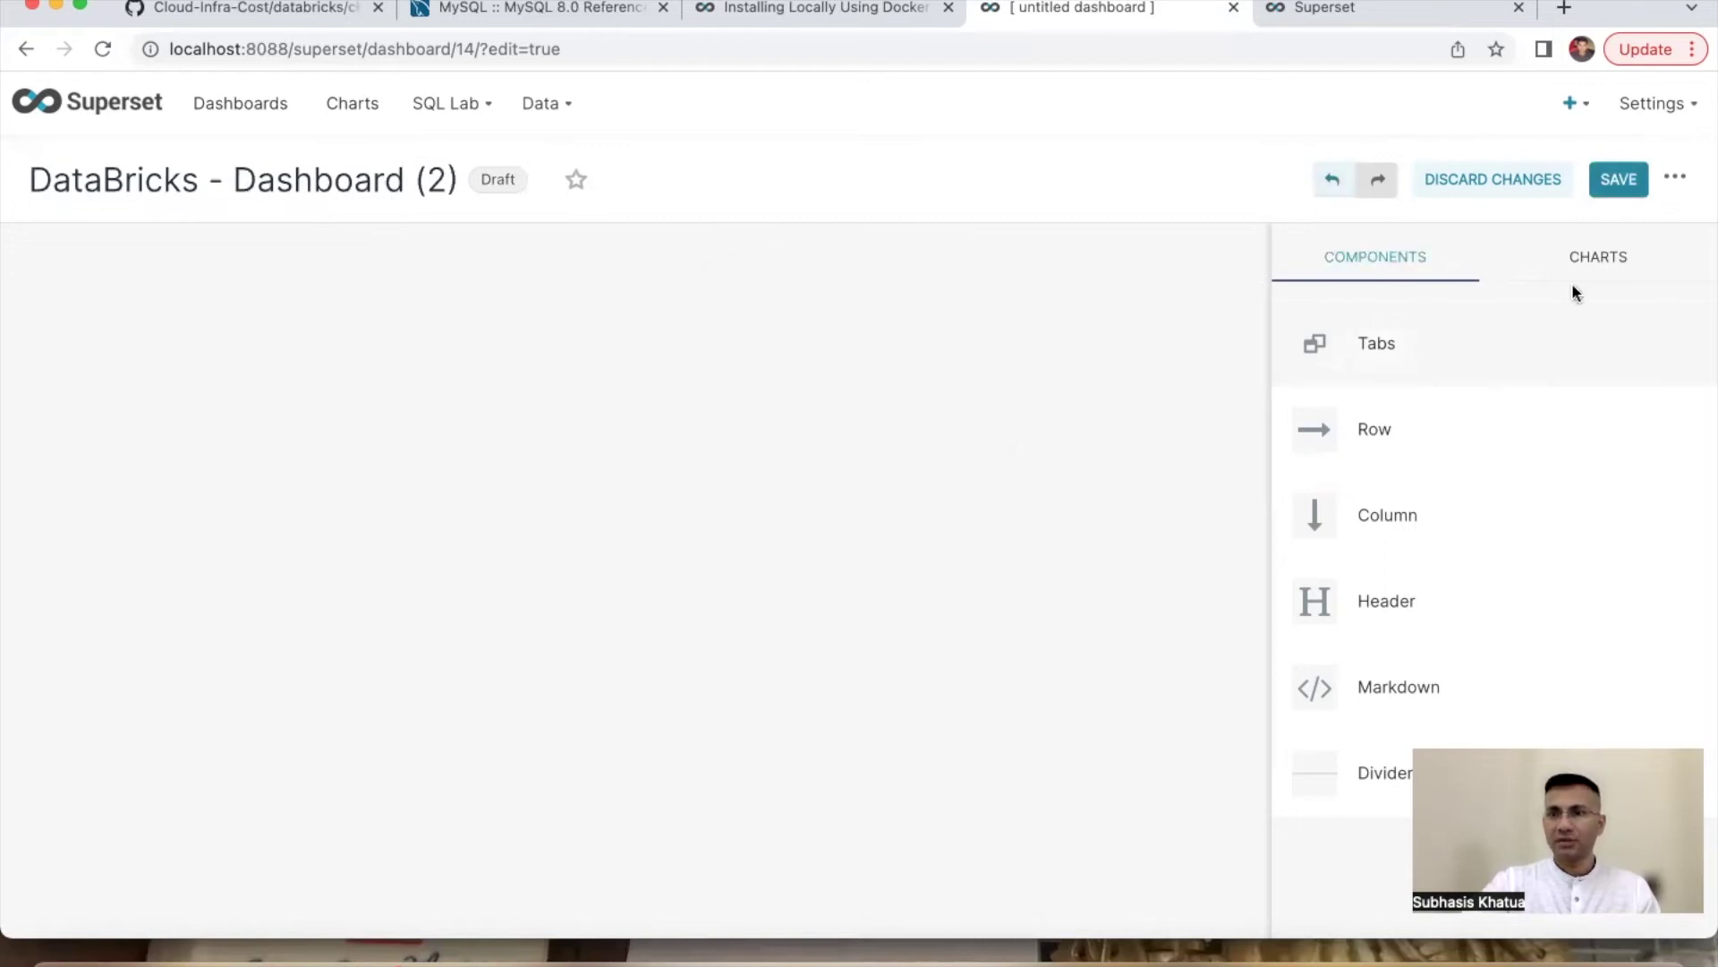
Step: Add the "DataBricks: Cluster - Jobs (2)" chart to the dashboard, widen it to the full row width, and save the dashboard
click(1580, 260)
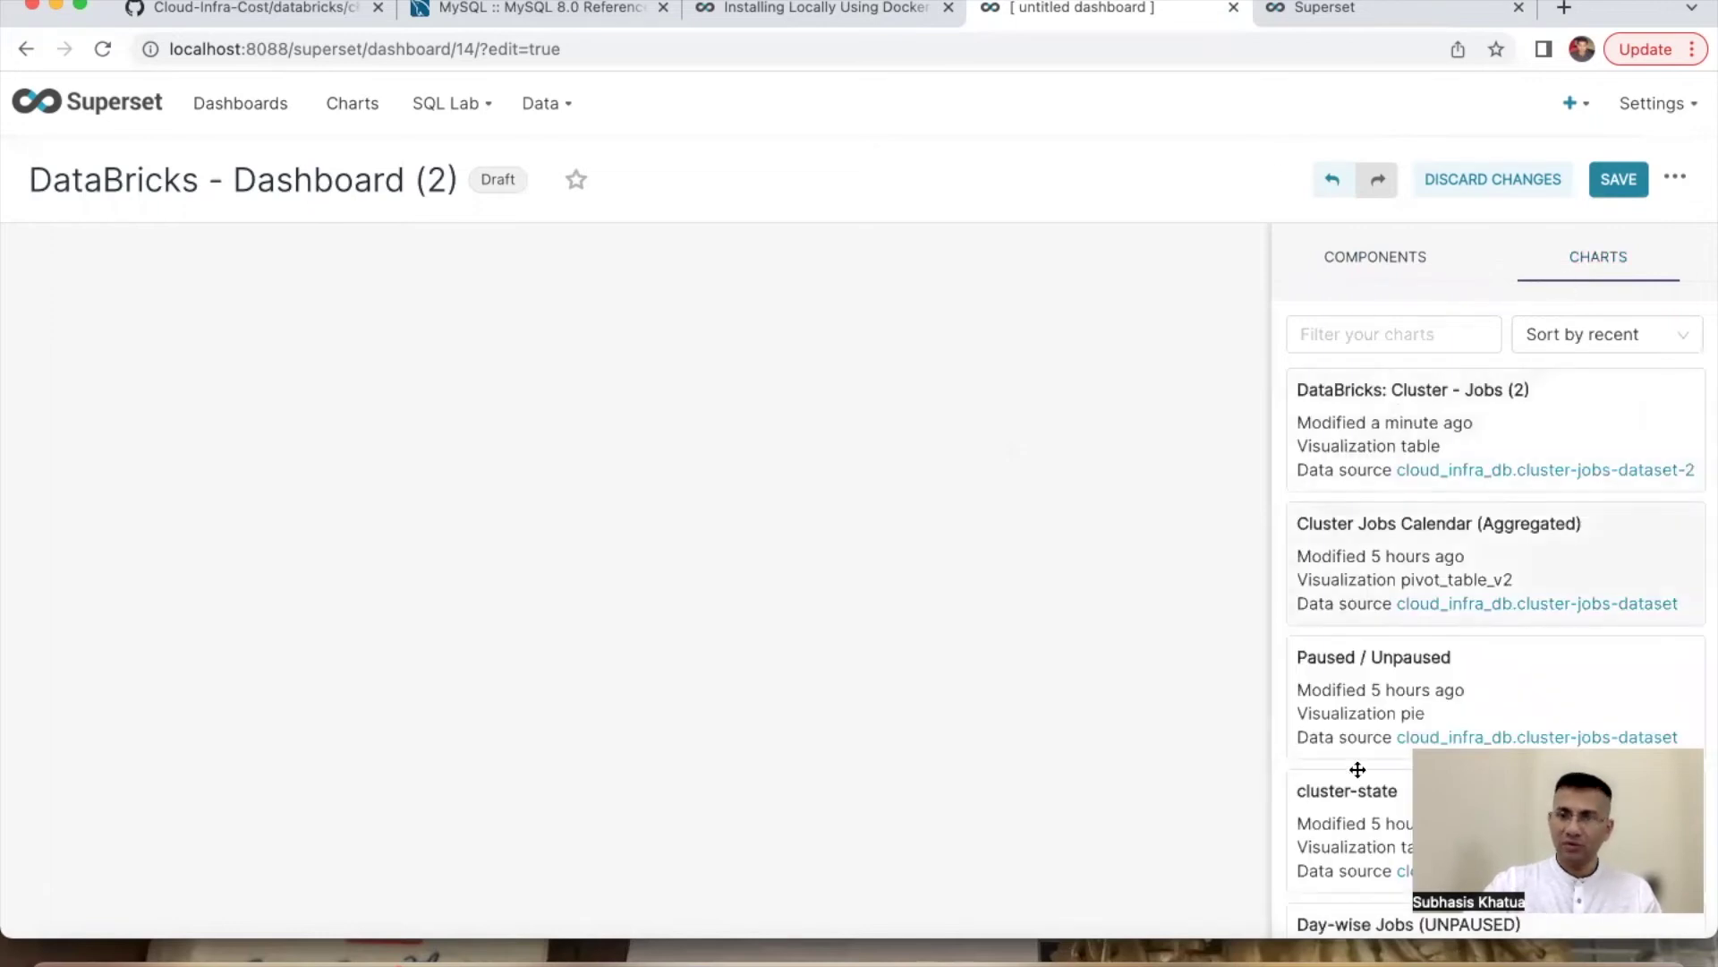
drag(1286, 385, 621, 395)
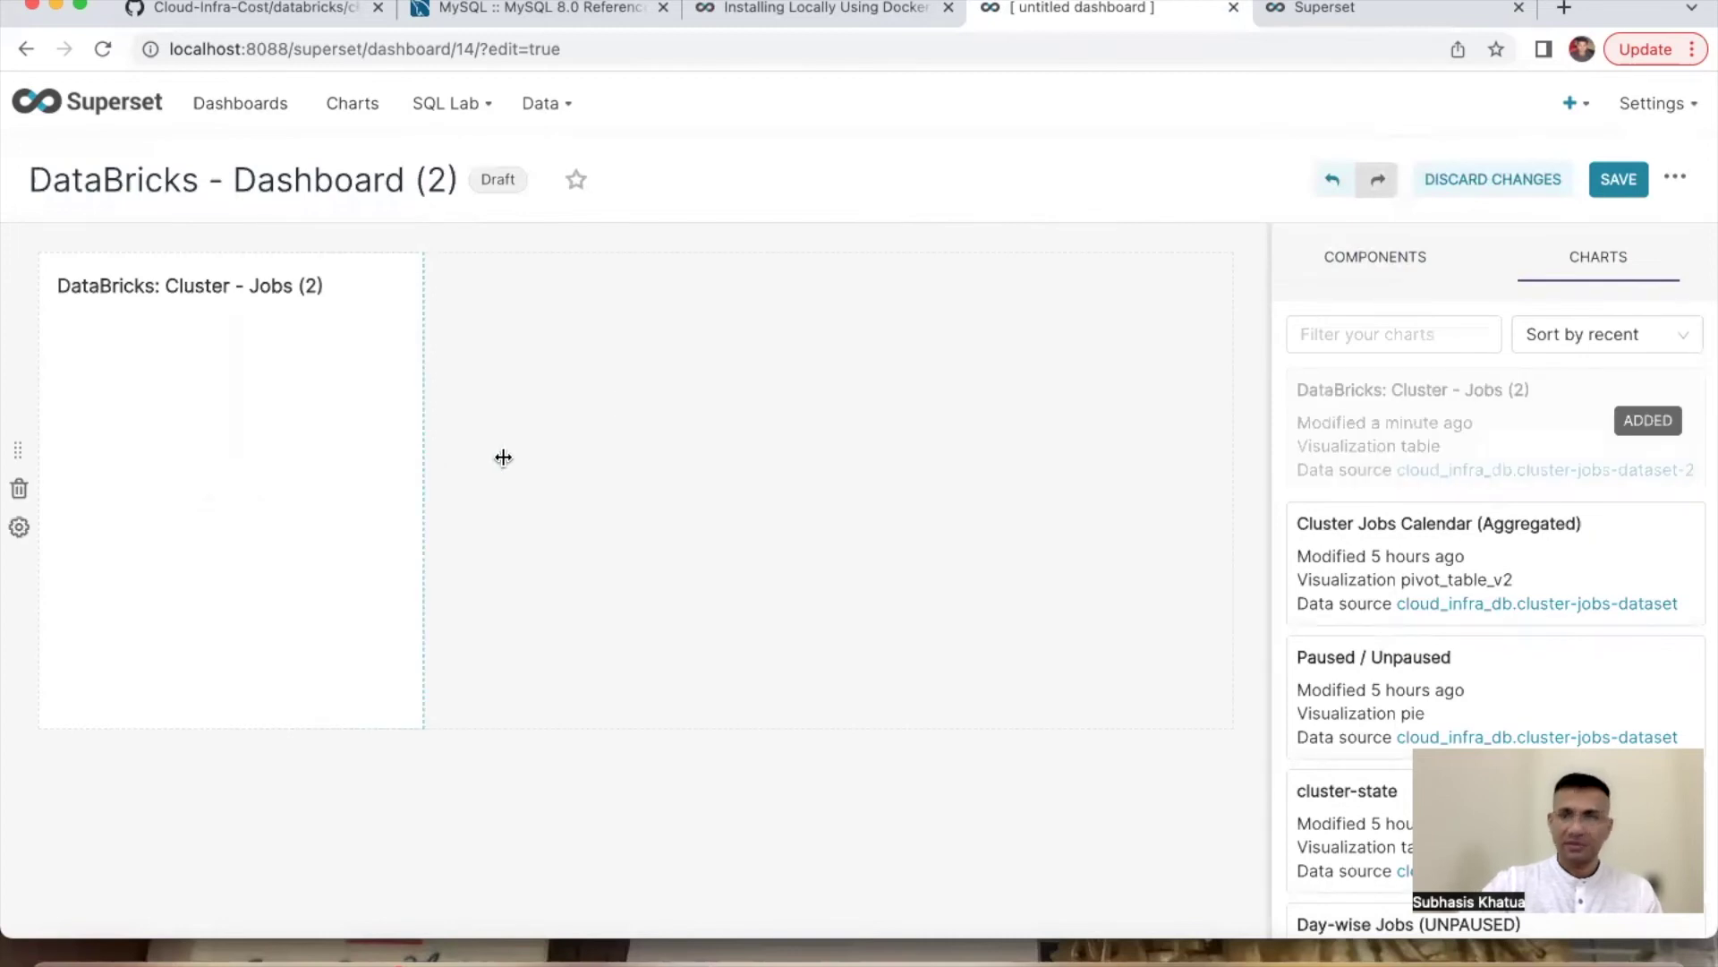
drag(423, 490, 1229, 493)
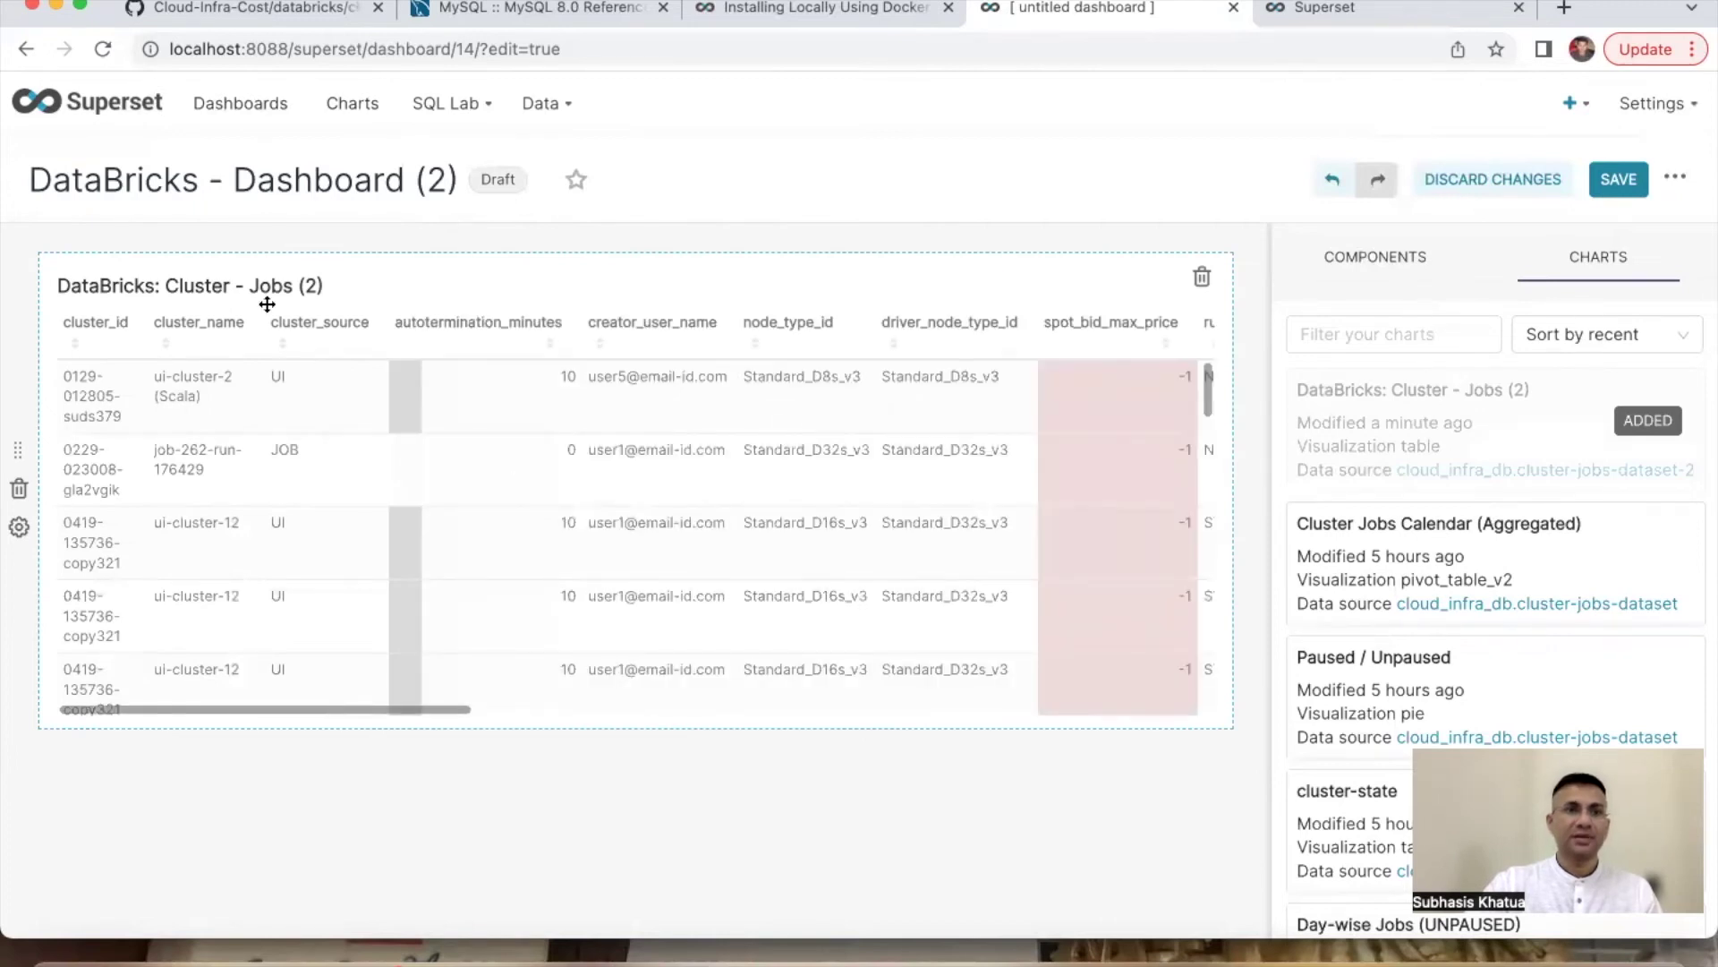
click(1621, 179)
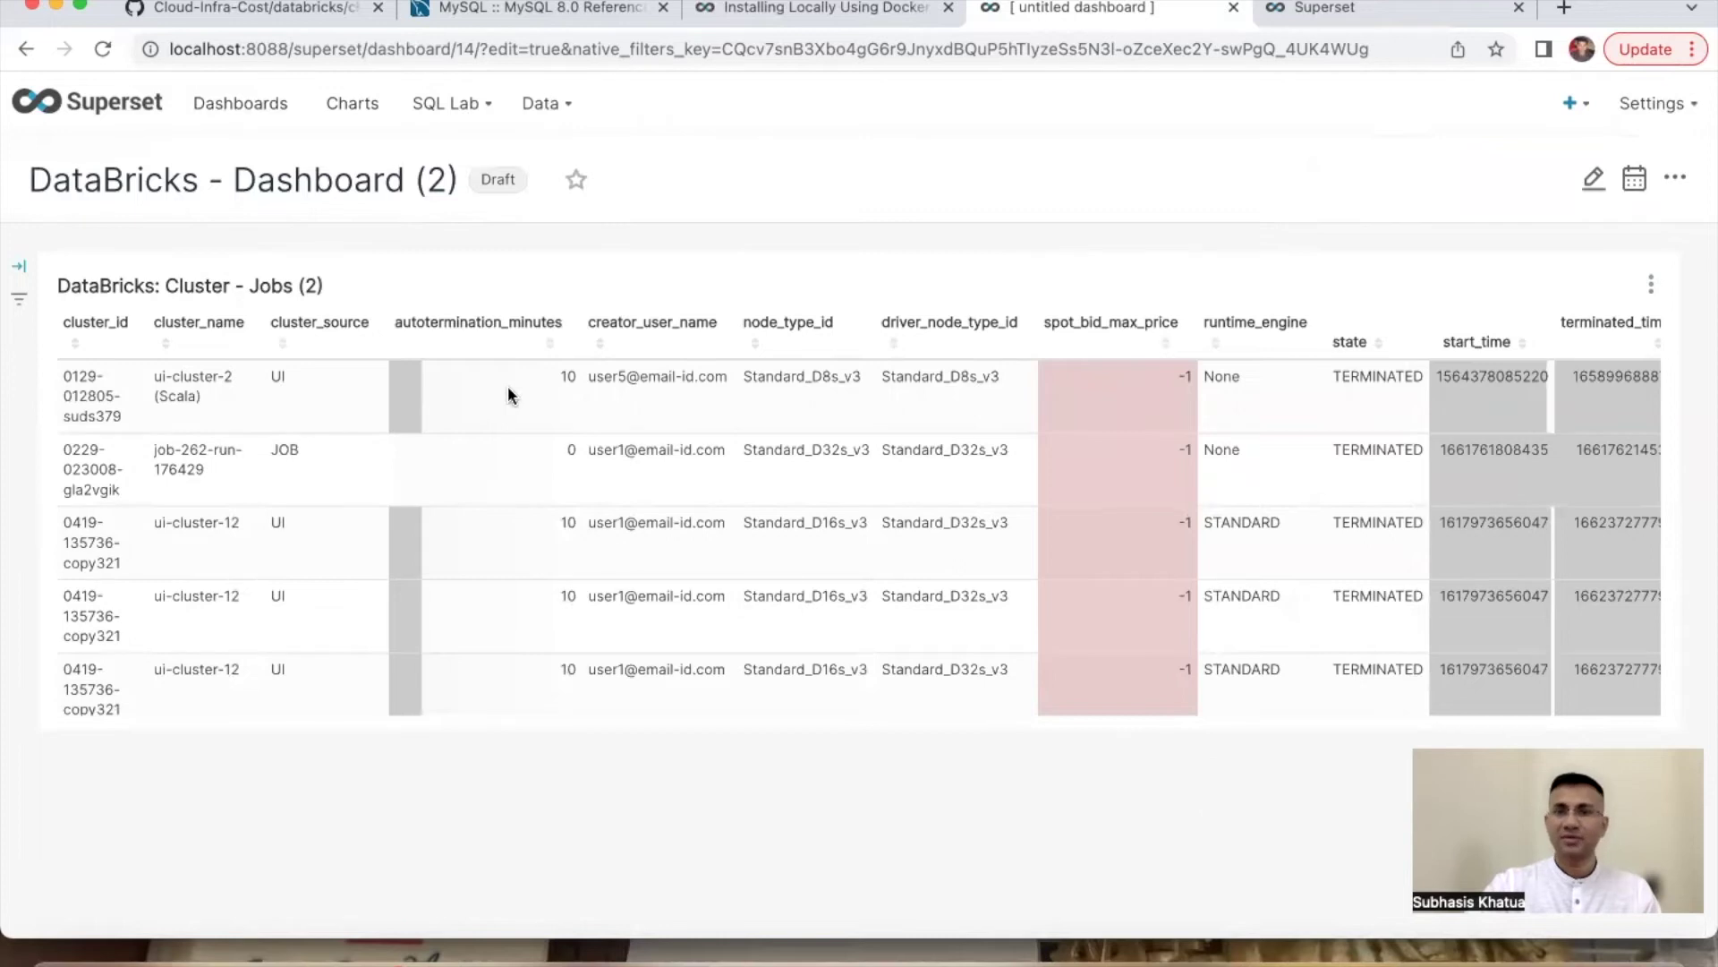
Step: Maximize the "DataBricks: Cluster - Jobs (2)" chart and look through its rows and its columns up to the schedule fields
click(1651, 286)
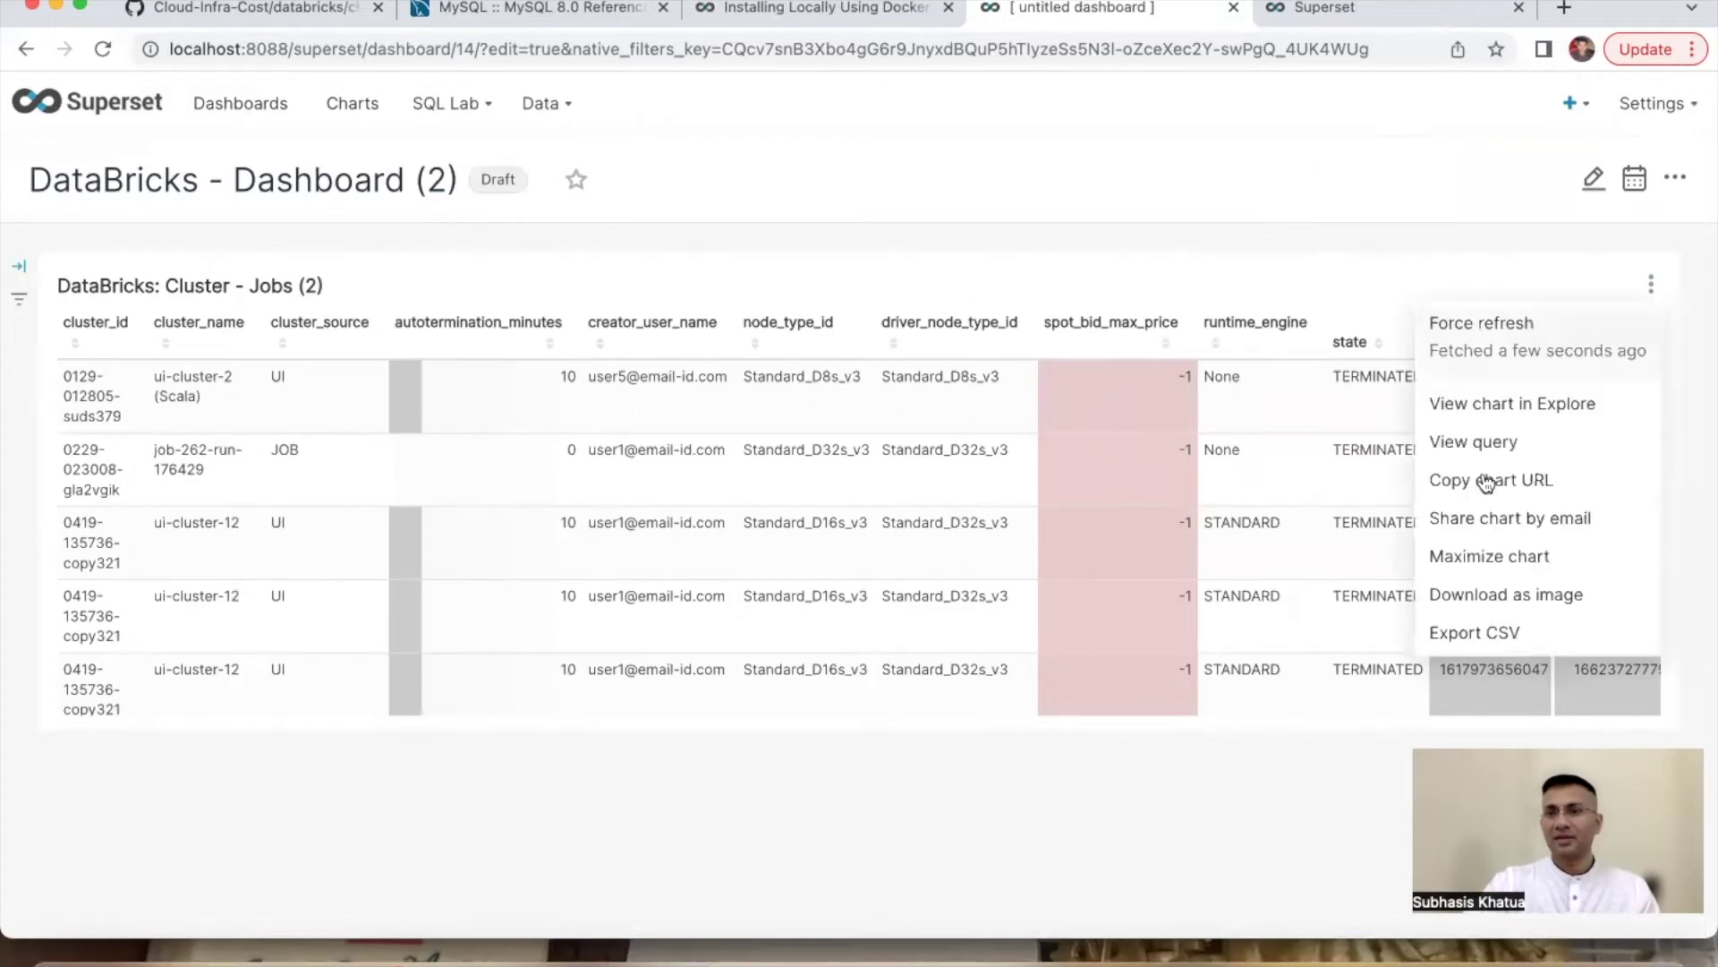
click(1483, 559)
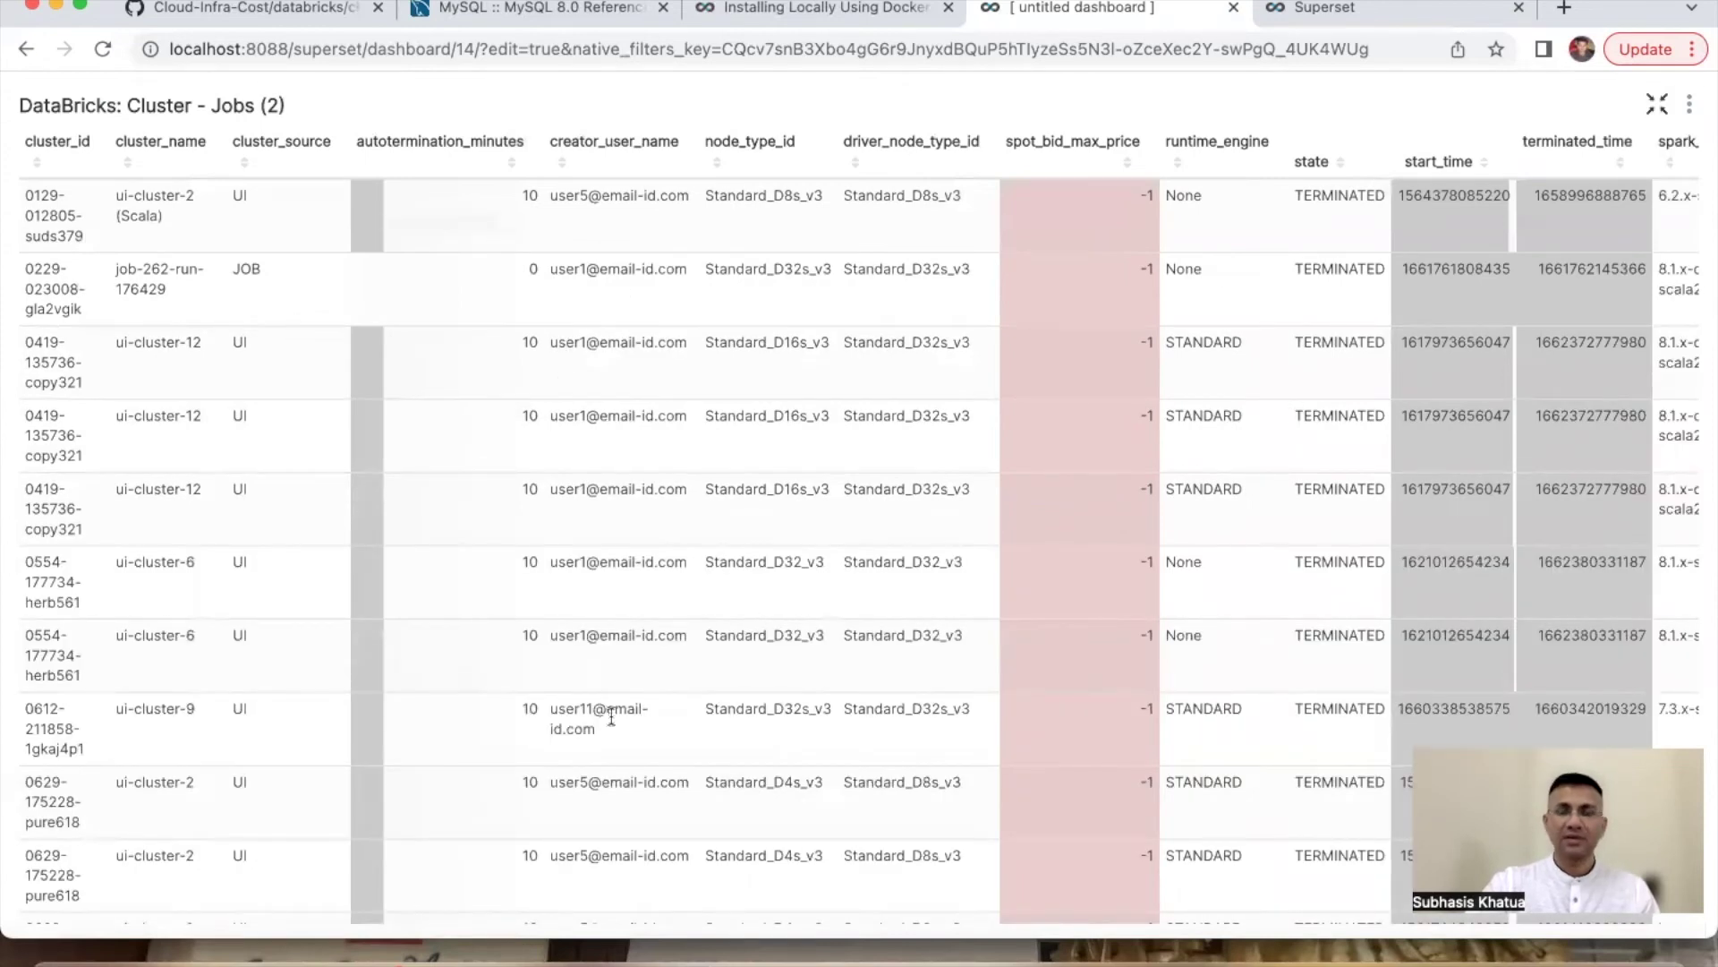
scroll(906, 472, down, 15)
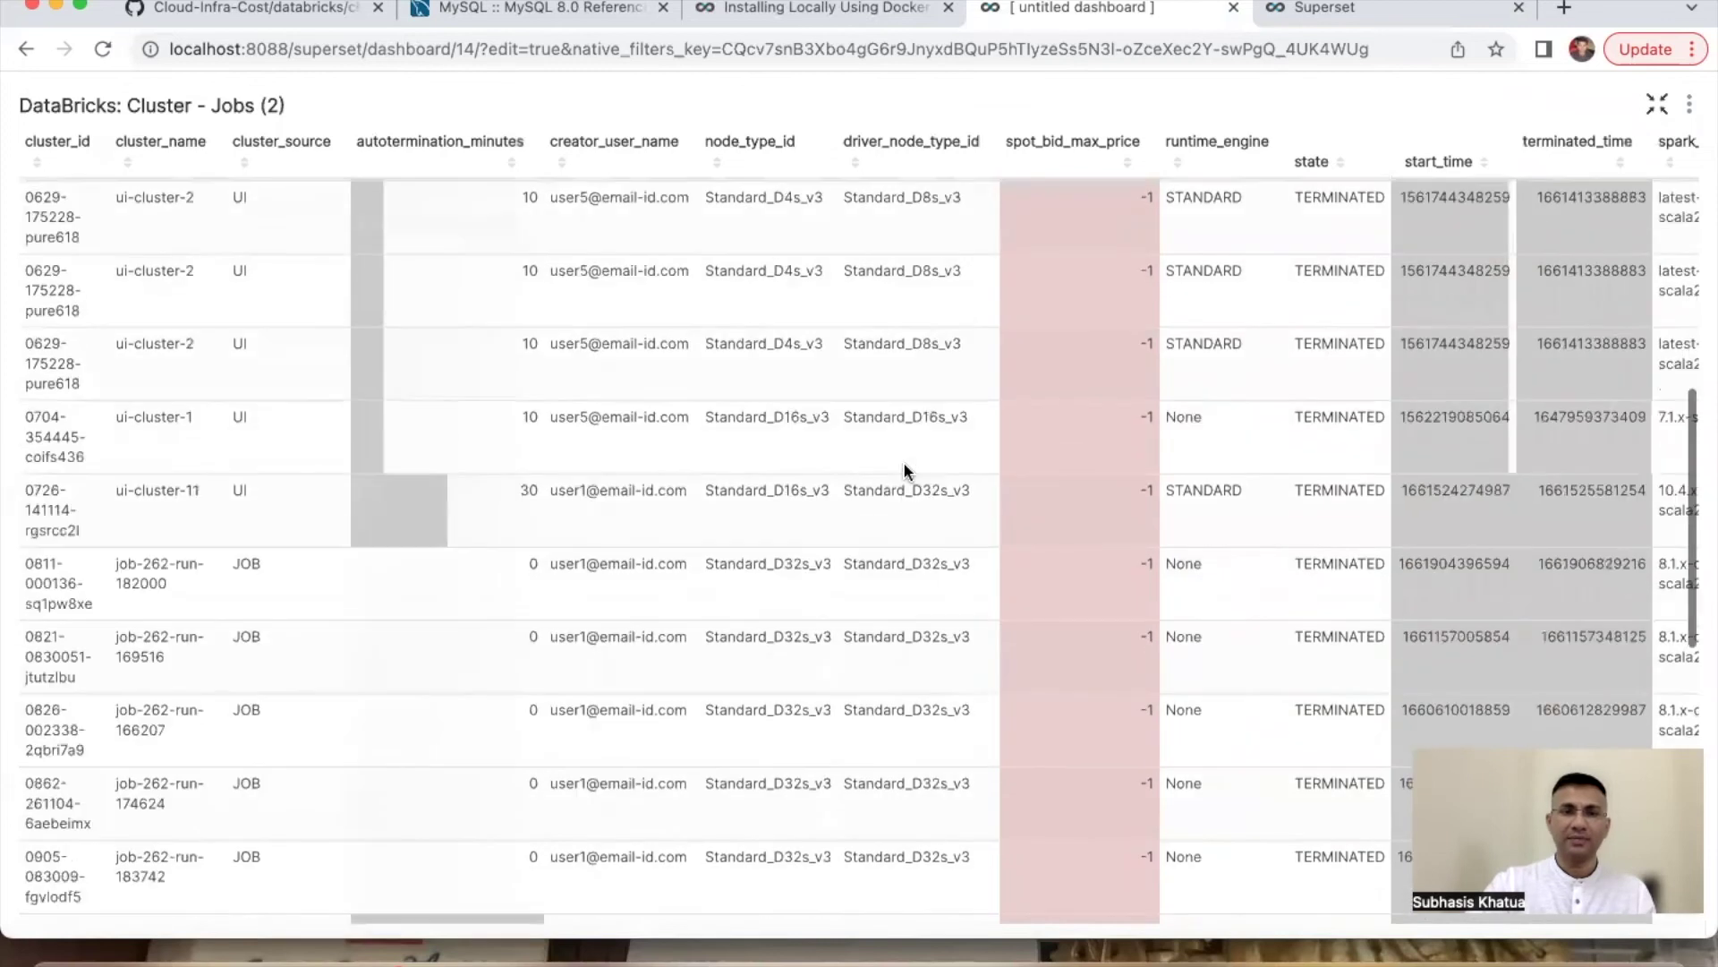
scroll(905, 465, up, 15)
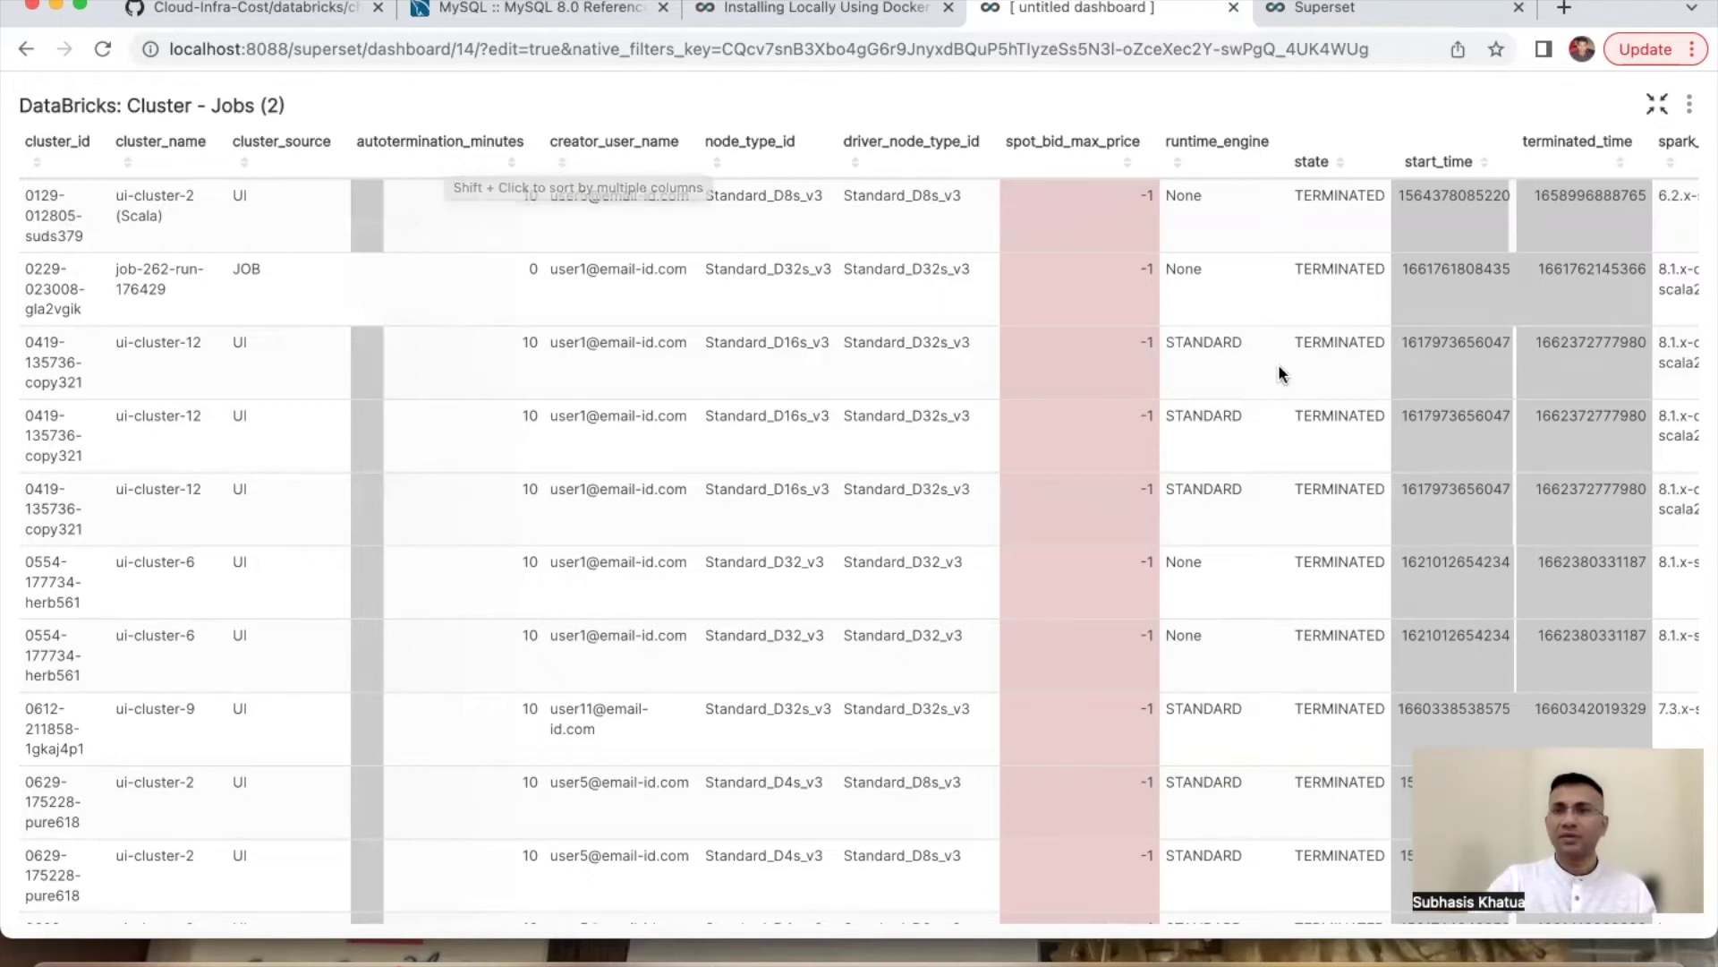
scroll(1277, 371, right, 10)
scroll(1280, 374, right, 12)
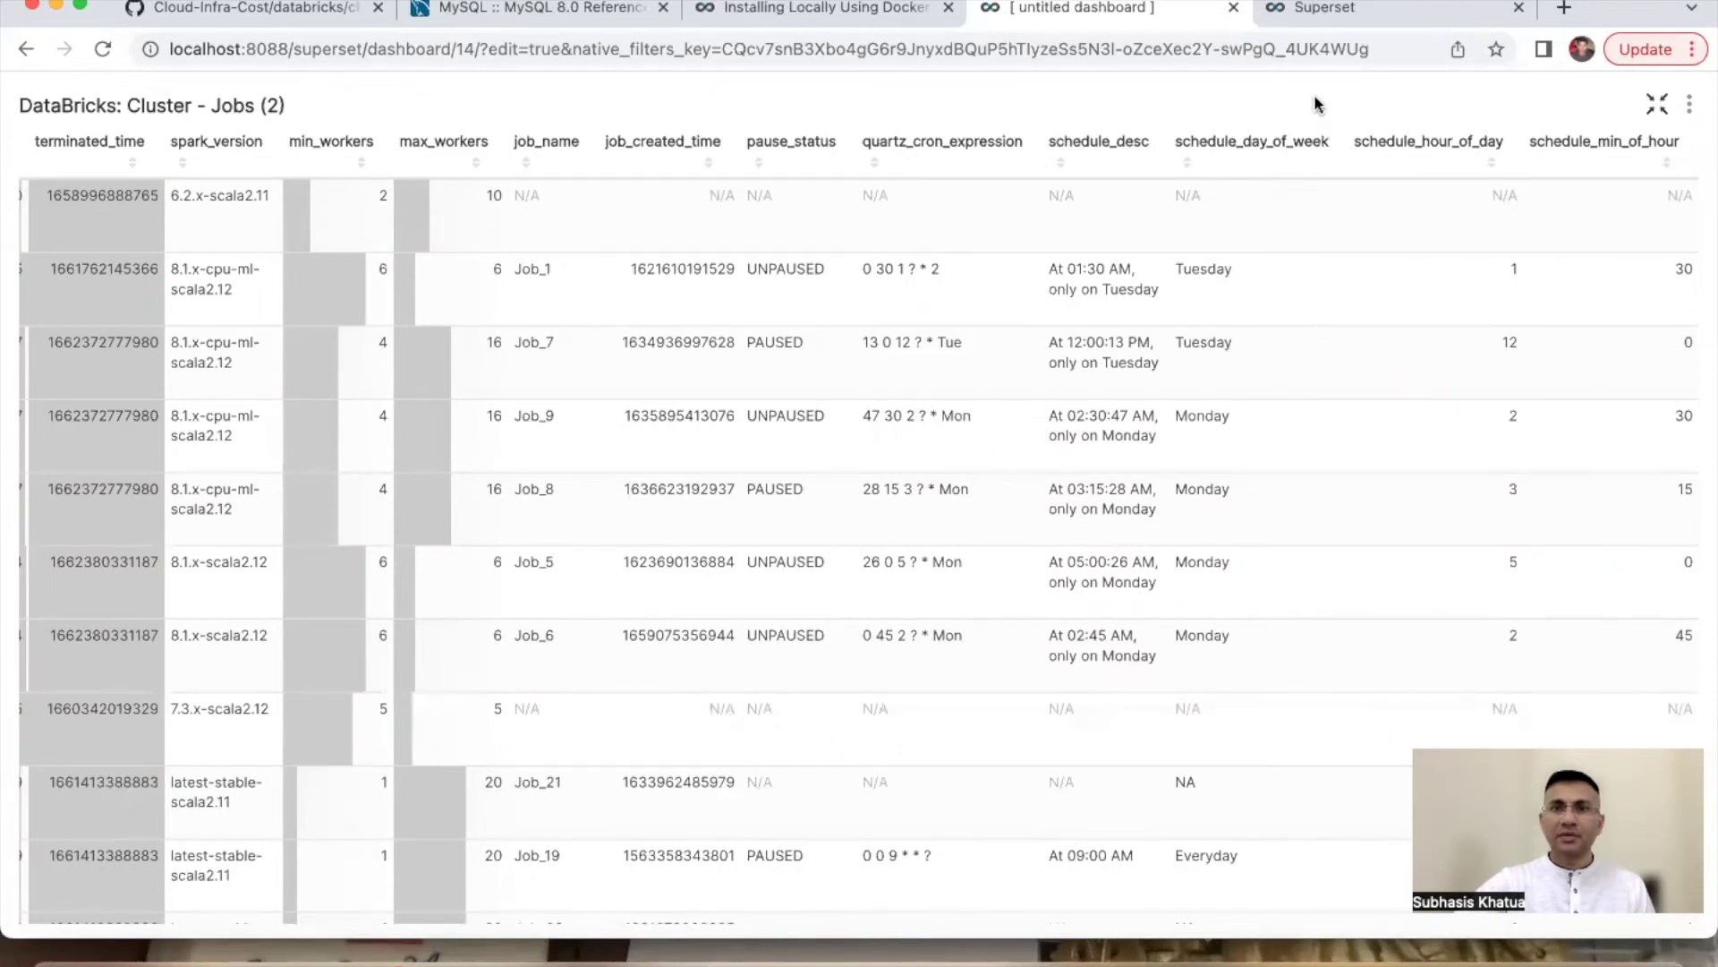
Step: Open the charts list in the other browser tab and start a new chart
click(1295, 17)
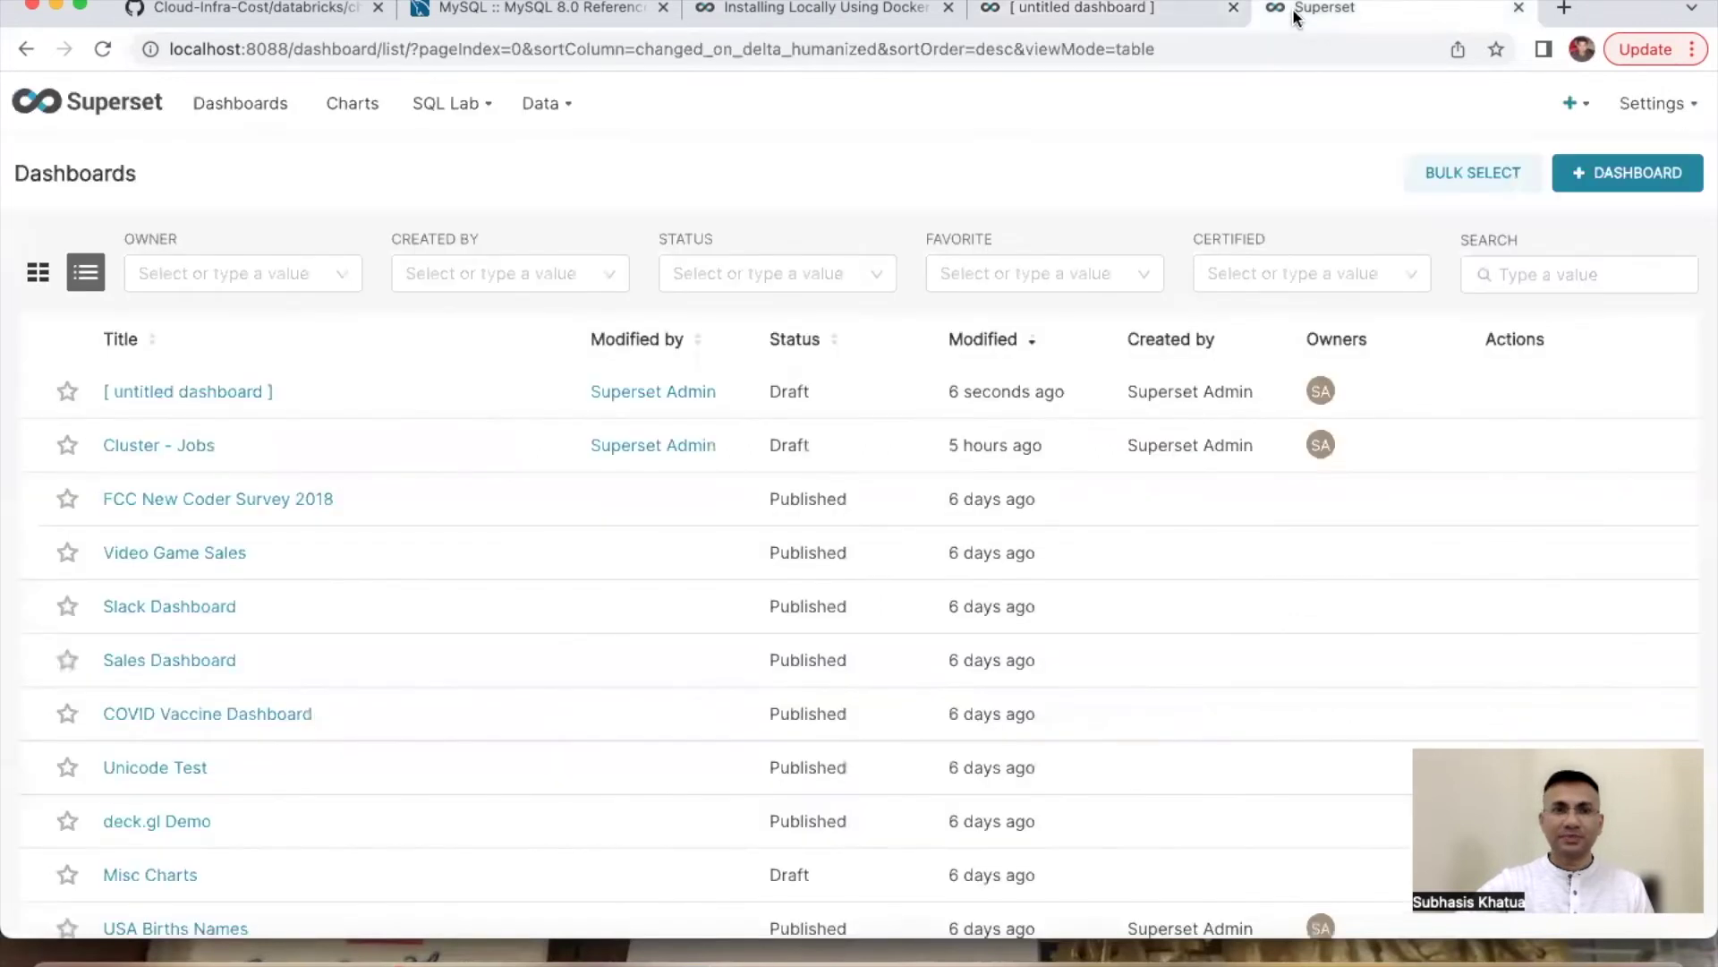
click(368, 113)
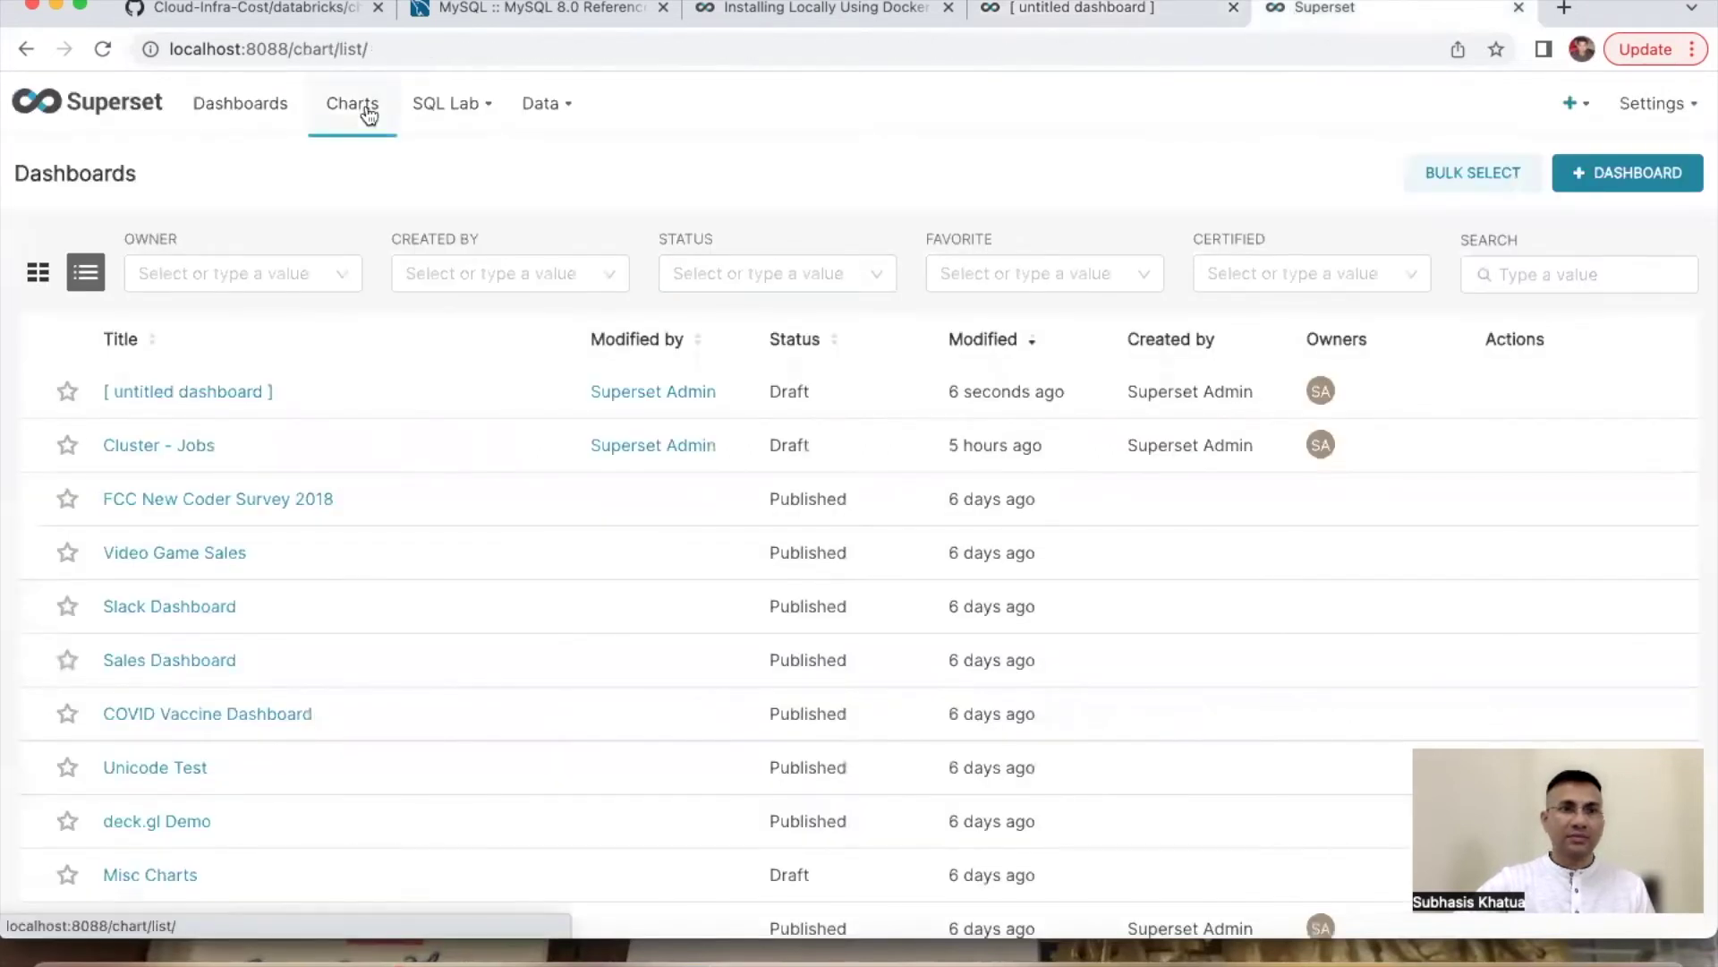
click(1028, 11)
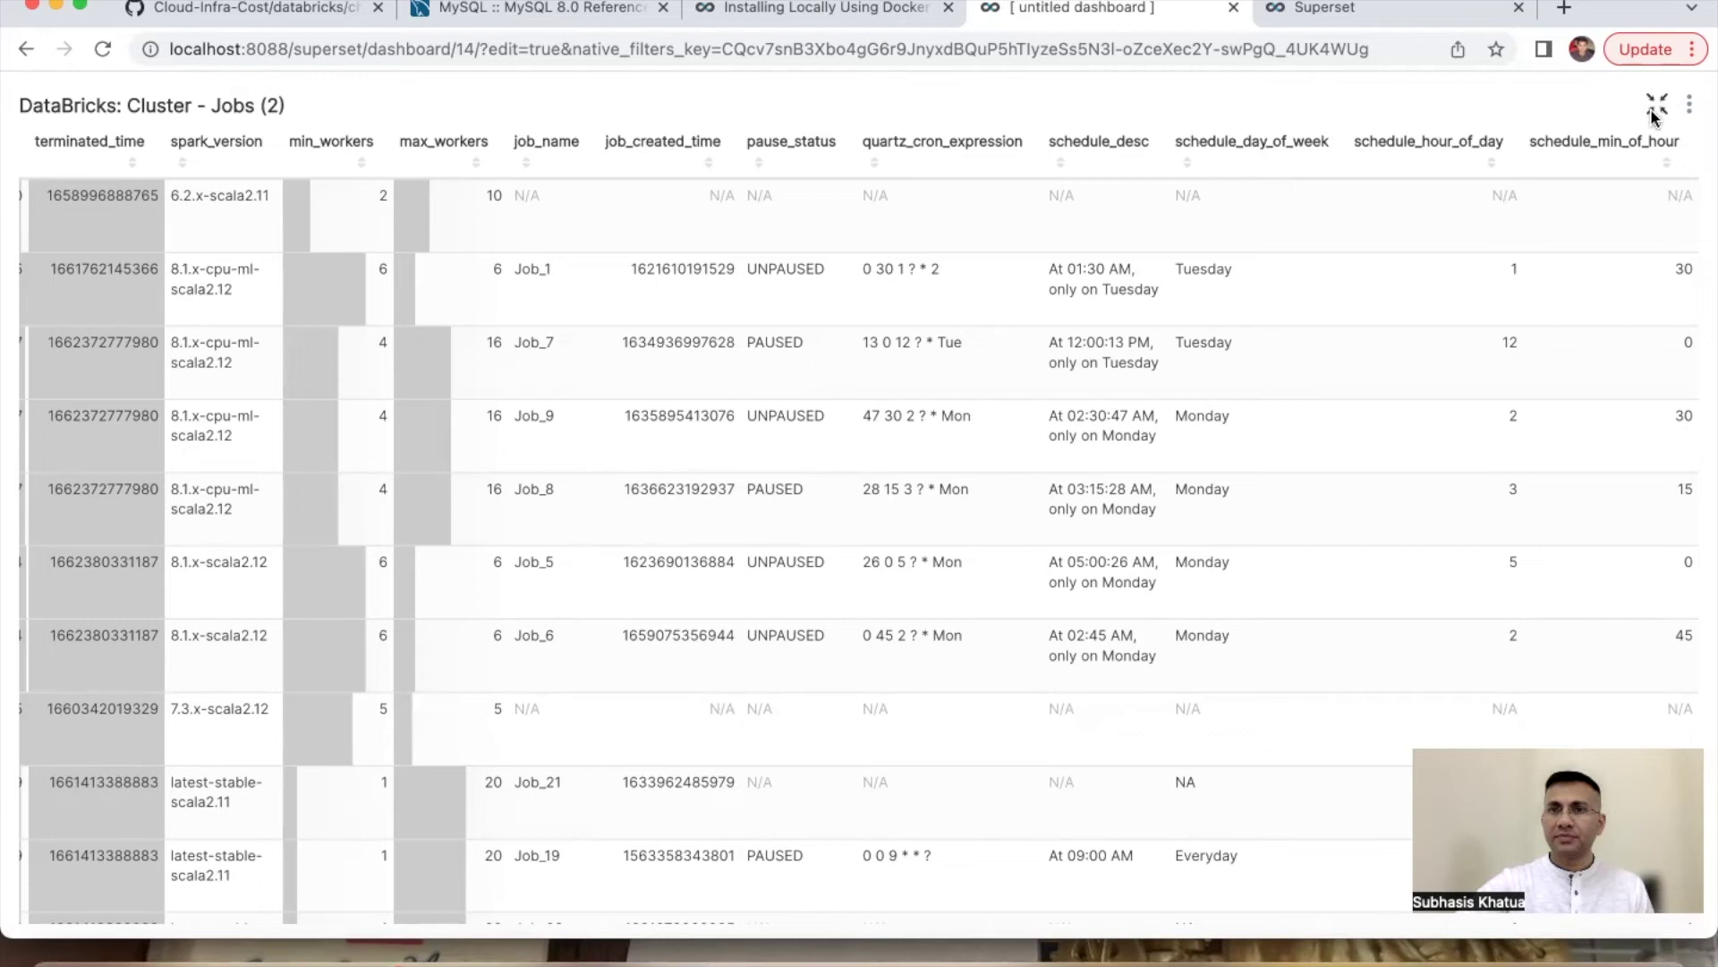
click(1283, 18)
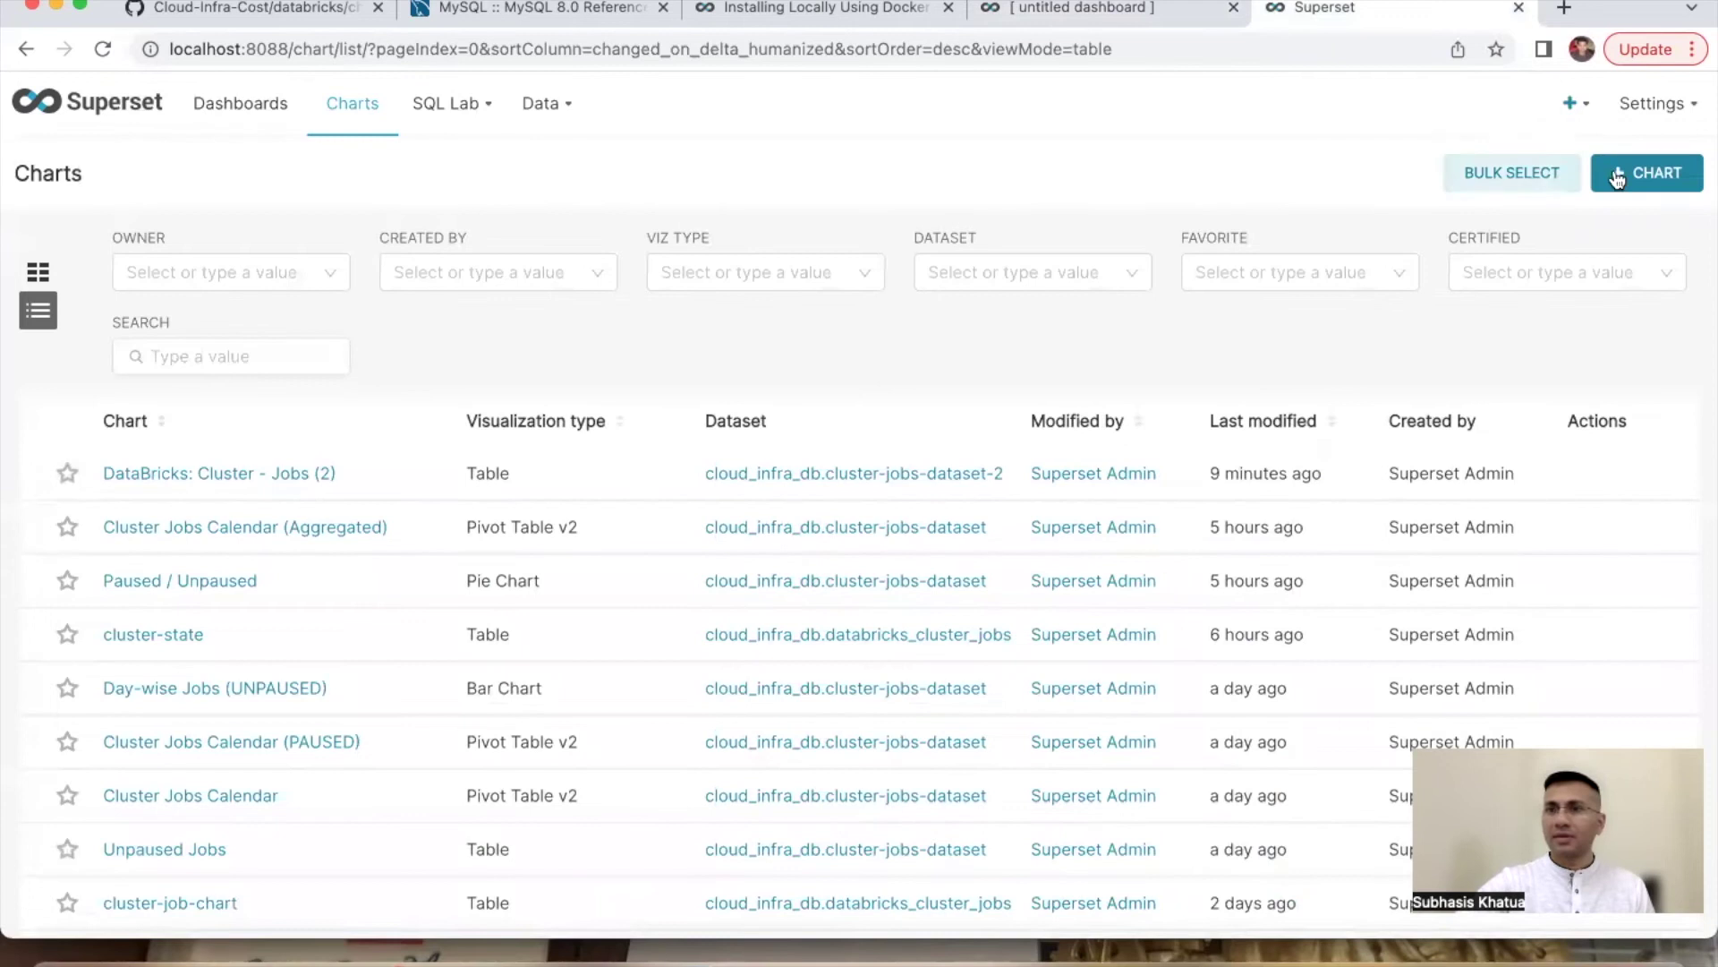
click(1618, 179)
Step: Return to "DataBricks - Dashboard (2)", publish it, and mark it as a favorite
click(1153, 16)
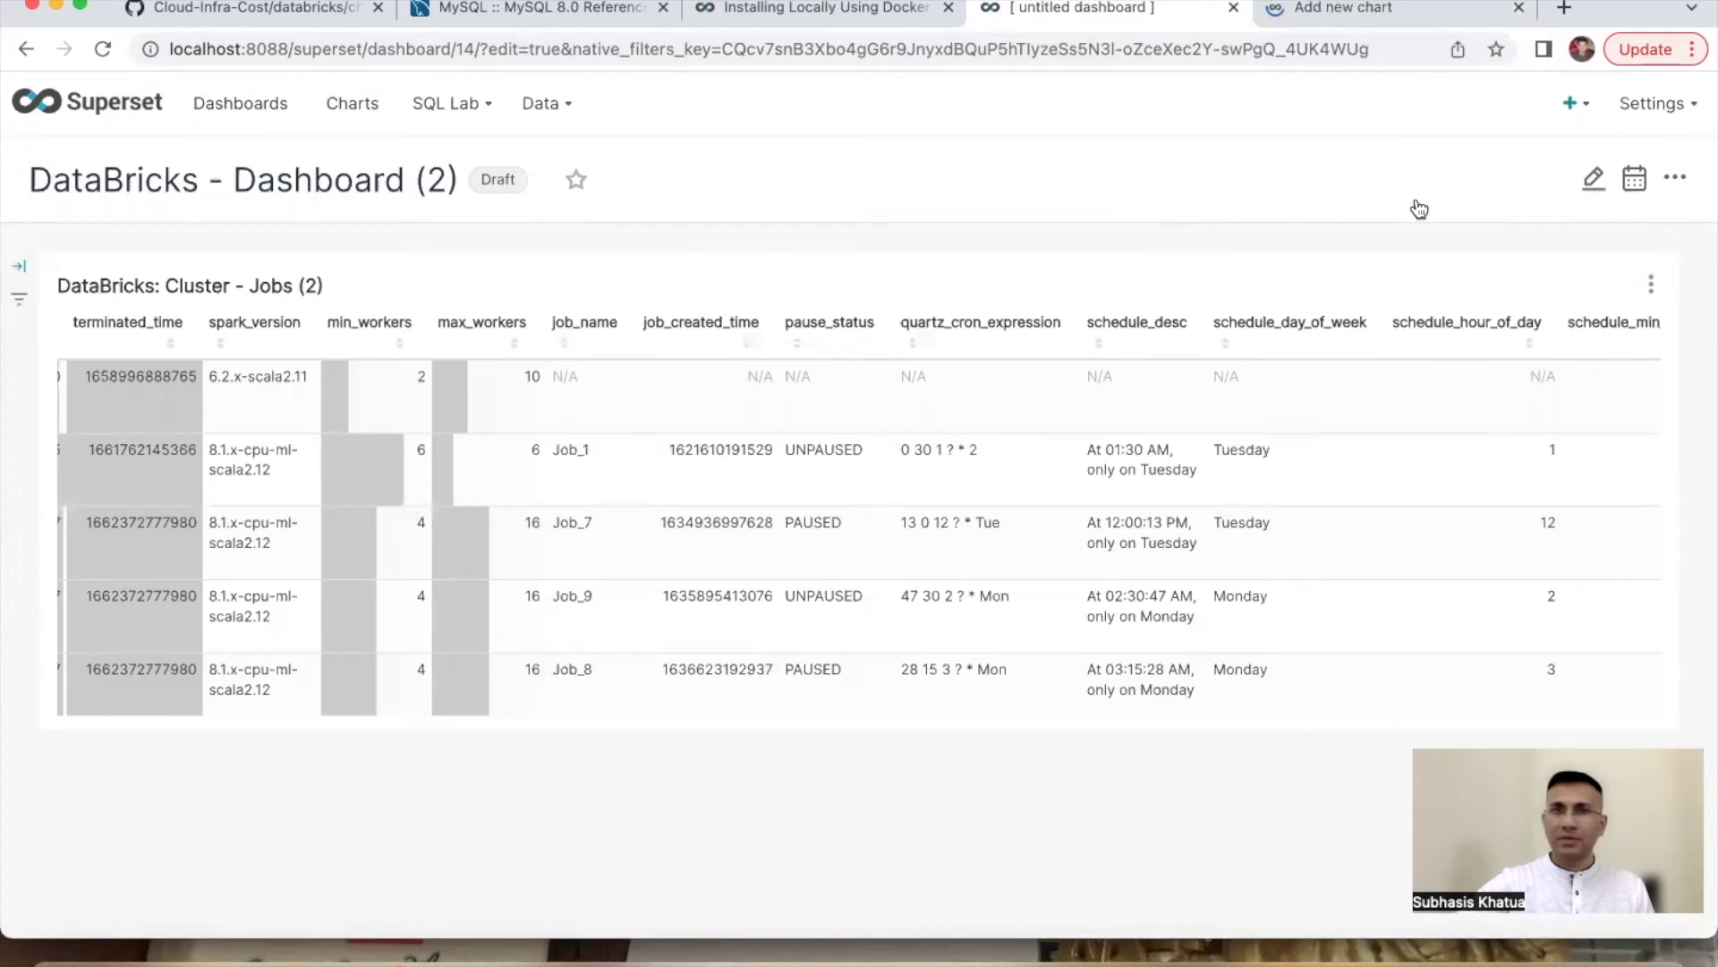
scroll(1027, 254, down, 1)
scroll(844, 499, up, 1)
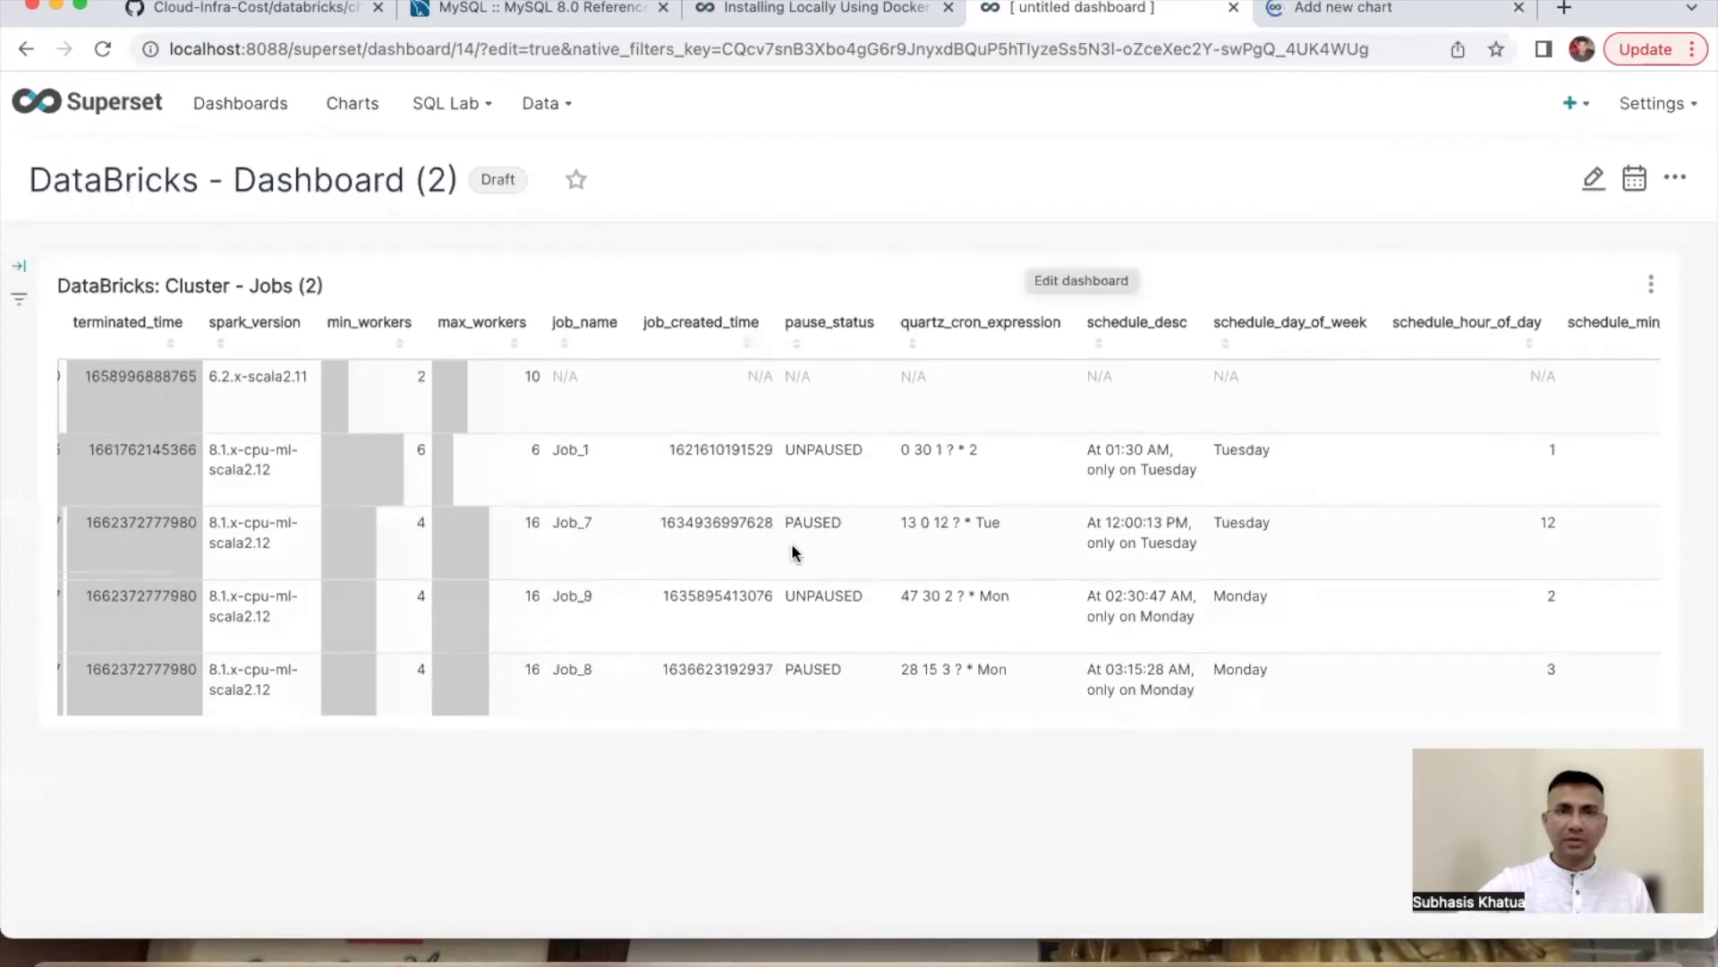
click(497, 181)
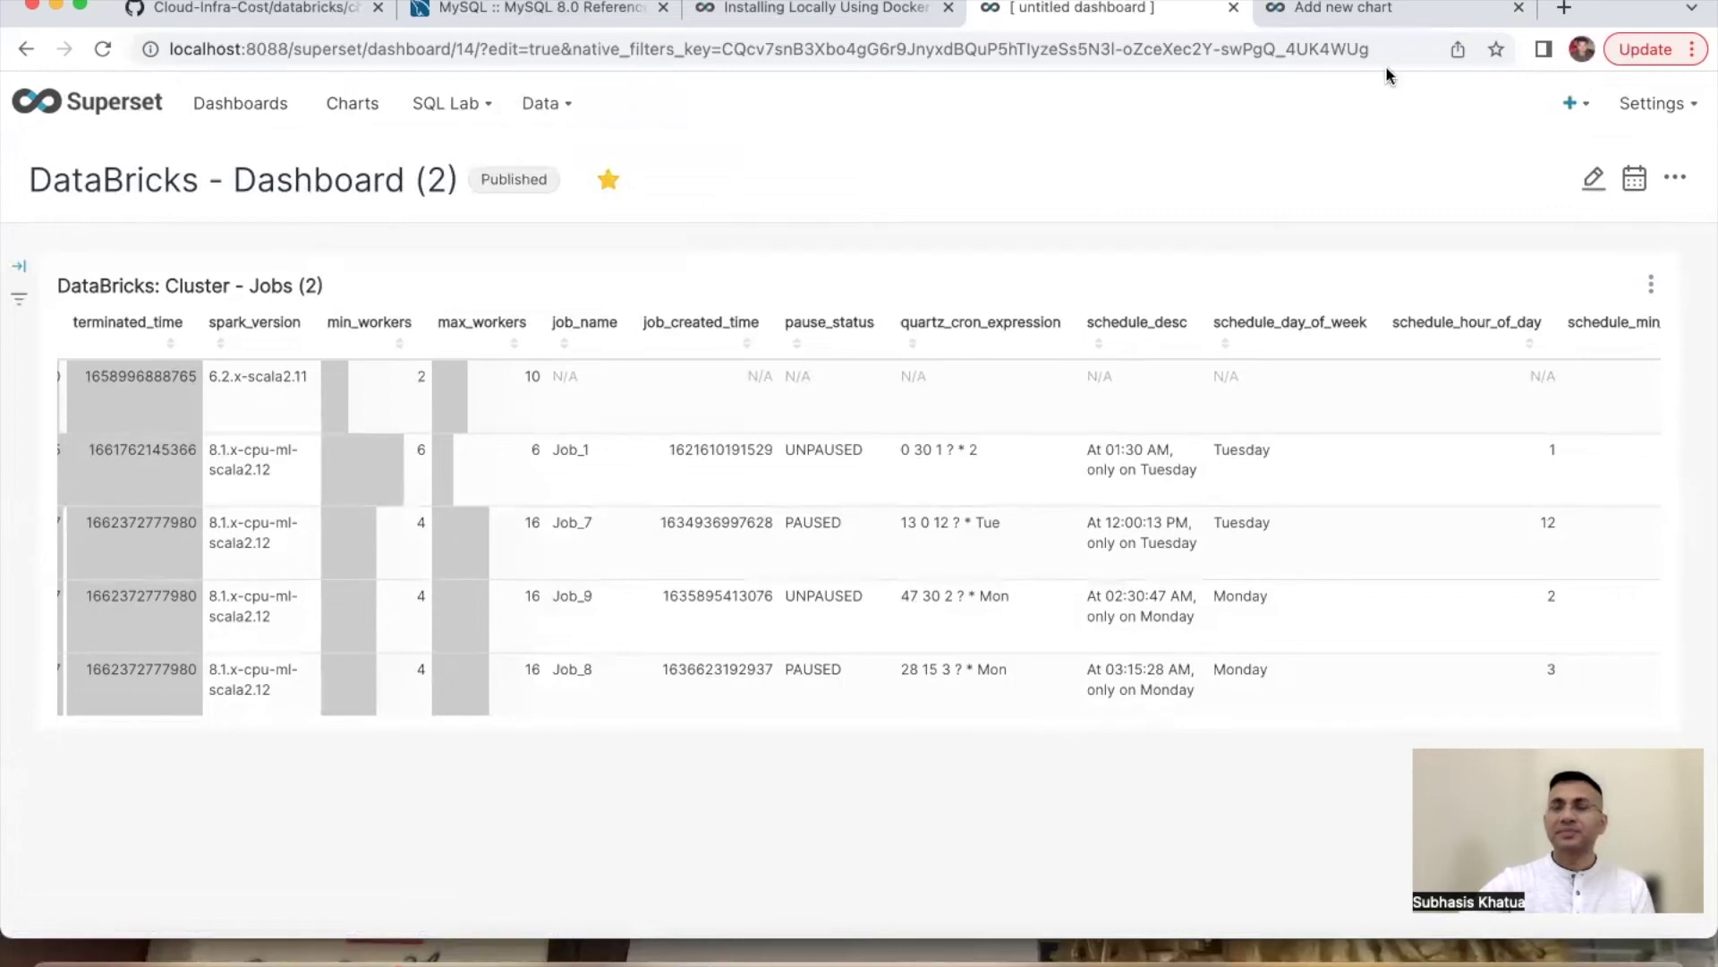
Step: Create a Pivot Table v2 chart from cluster-jobs-dataset-2 and bring up its chart editor
click(1342, 16)
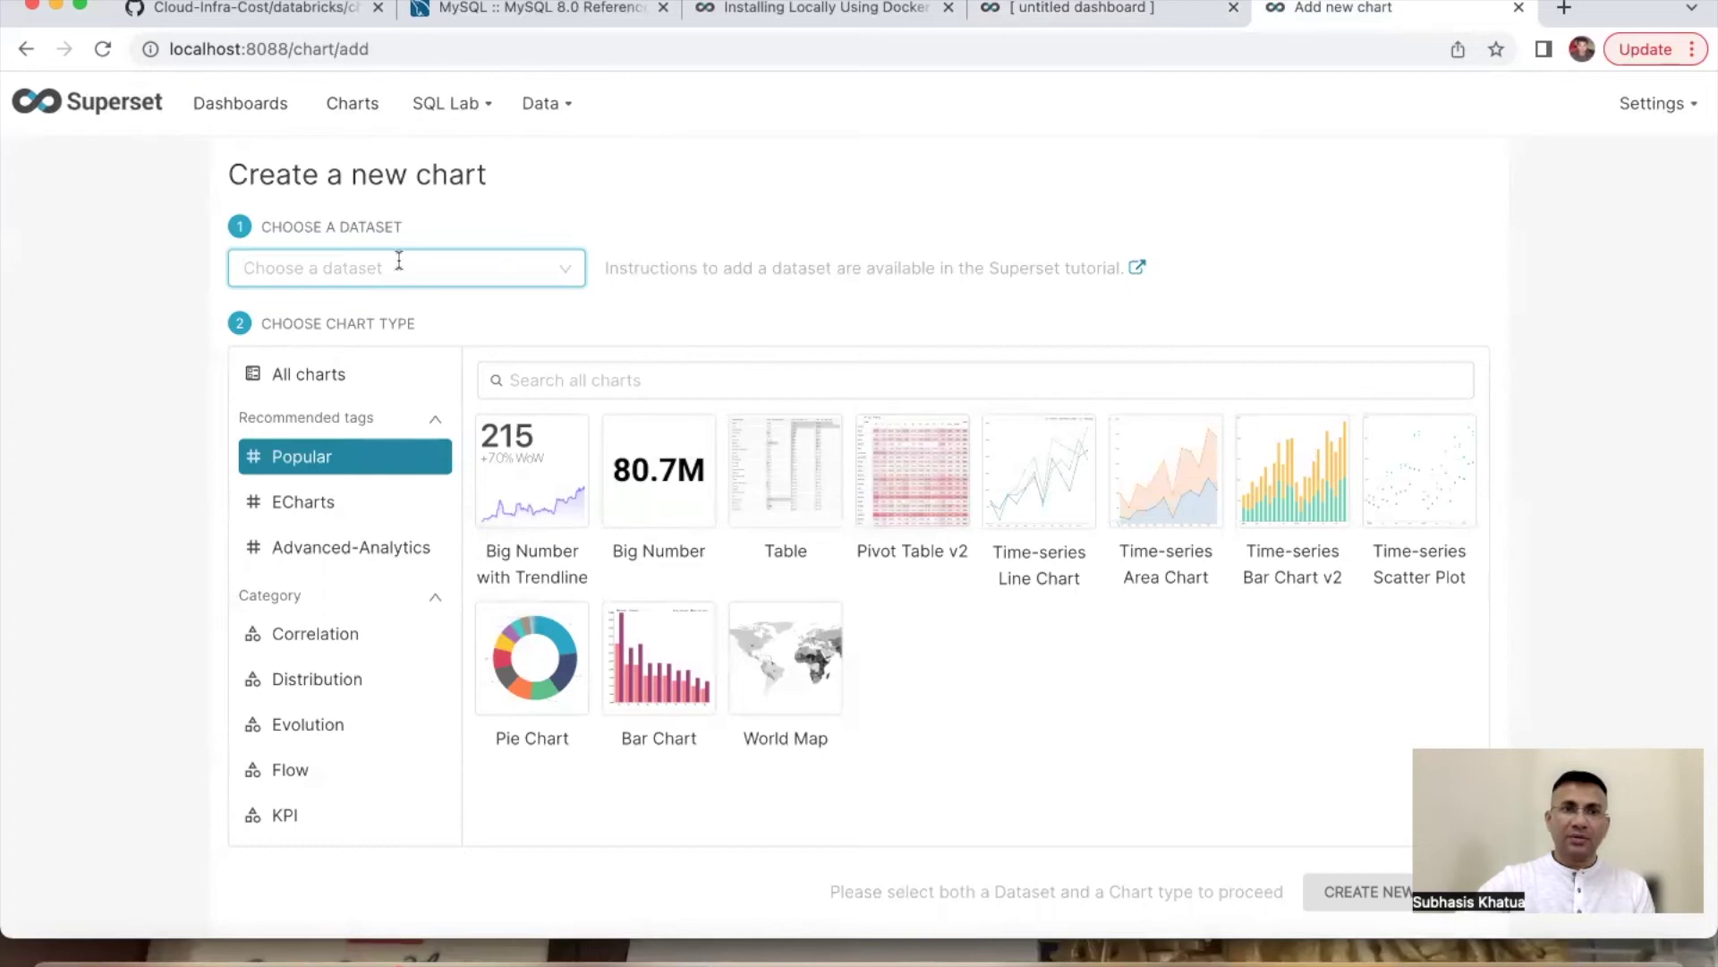
click(566, 274)
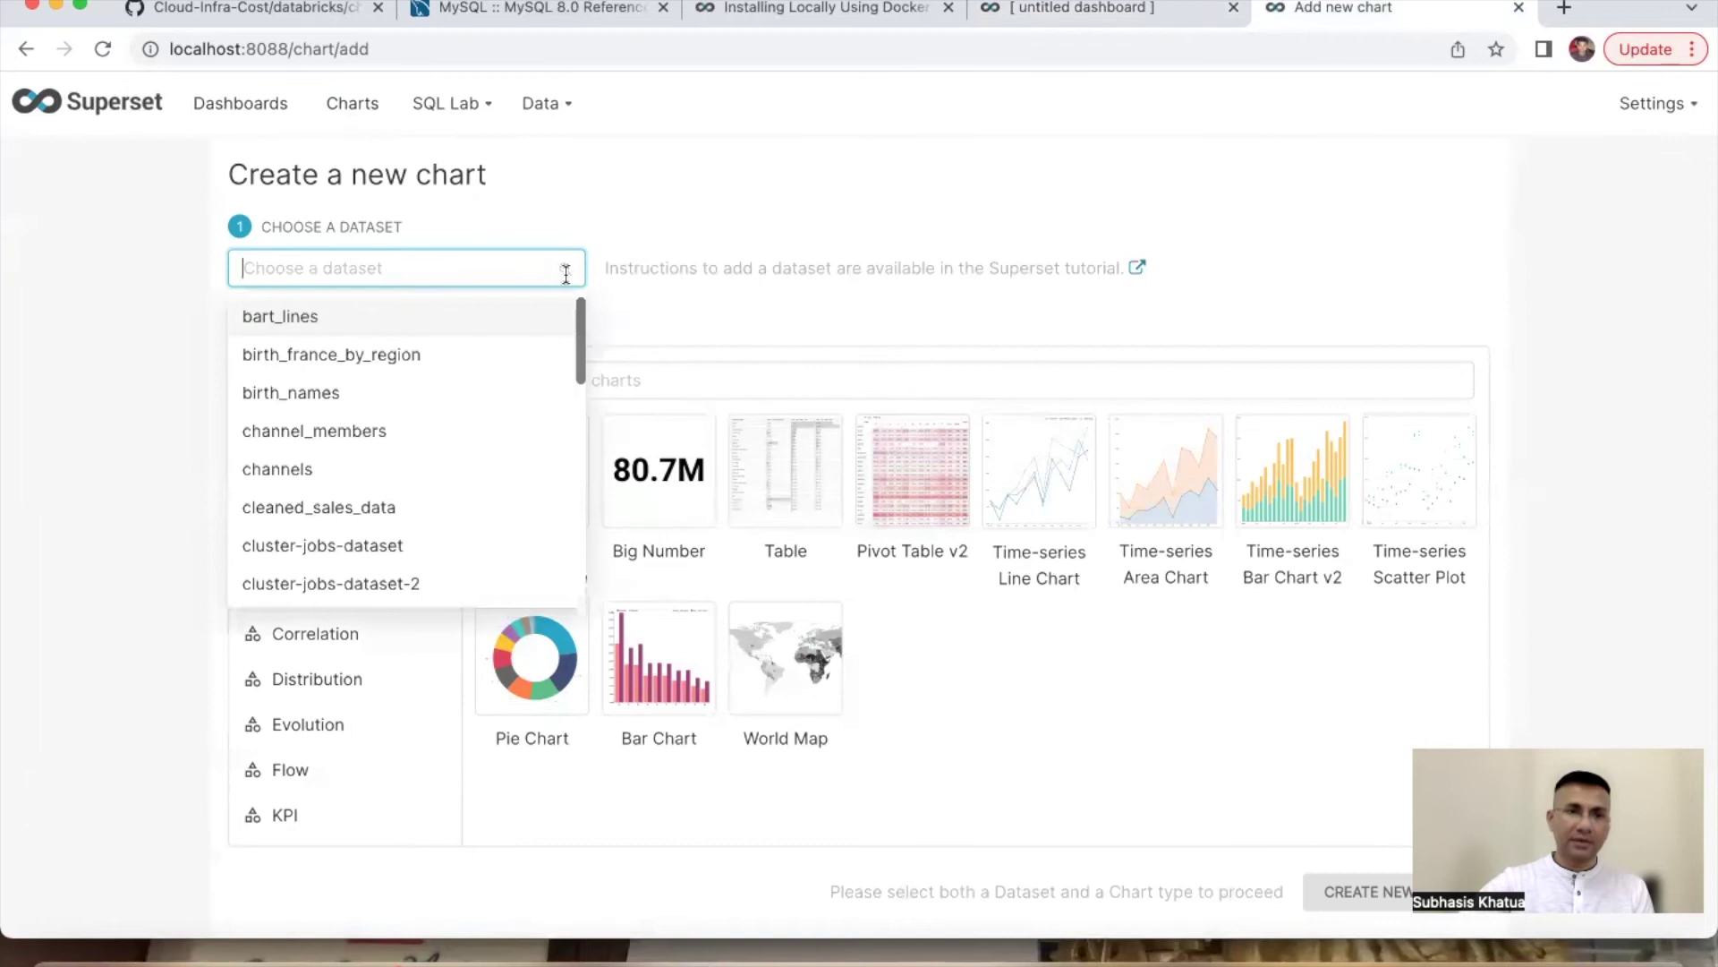
click(322, 587)
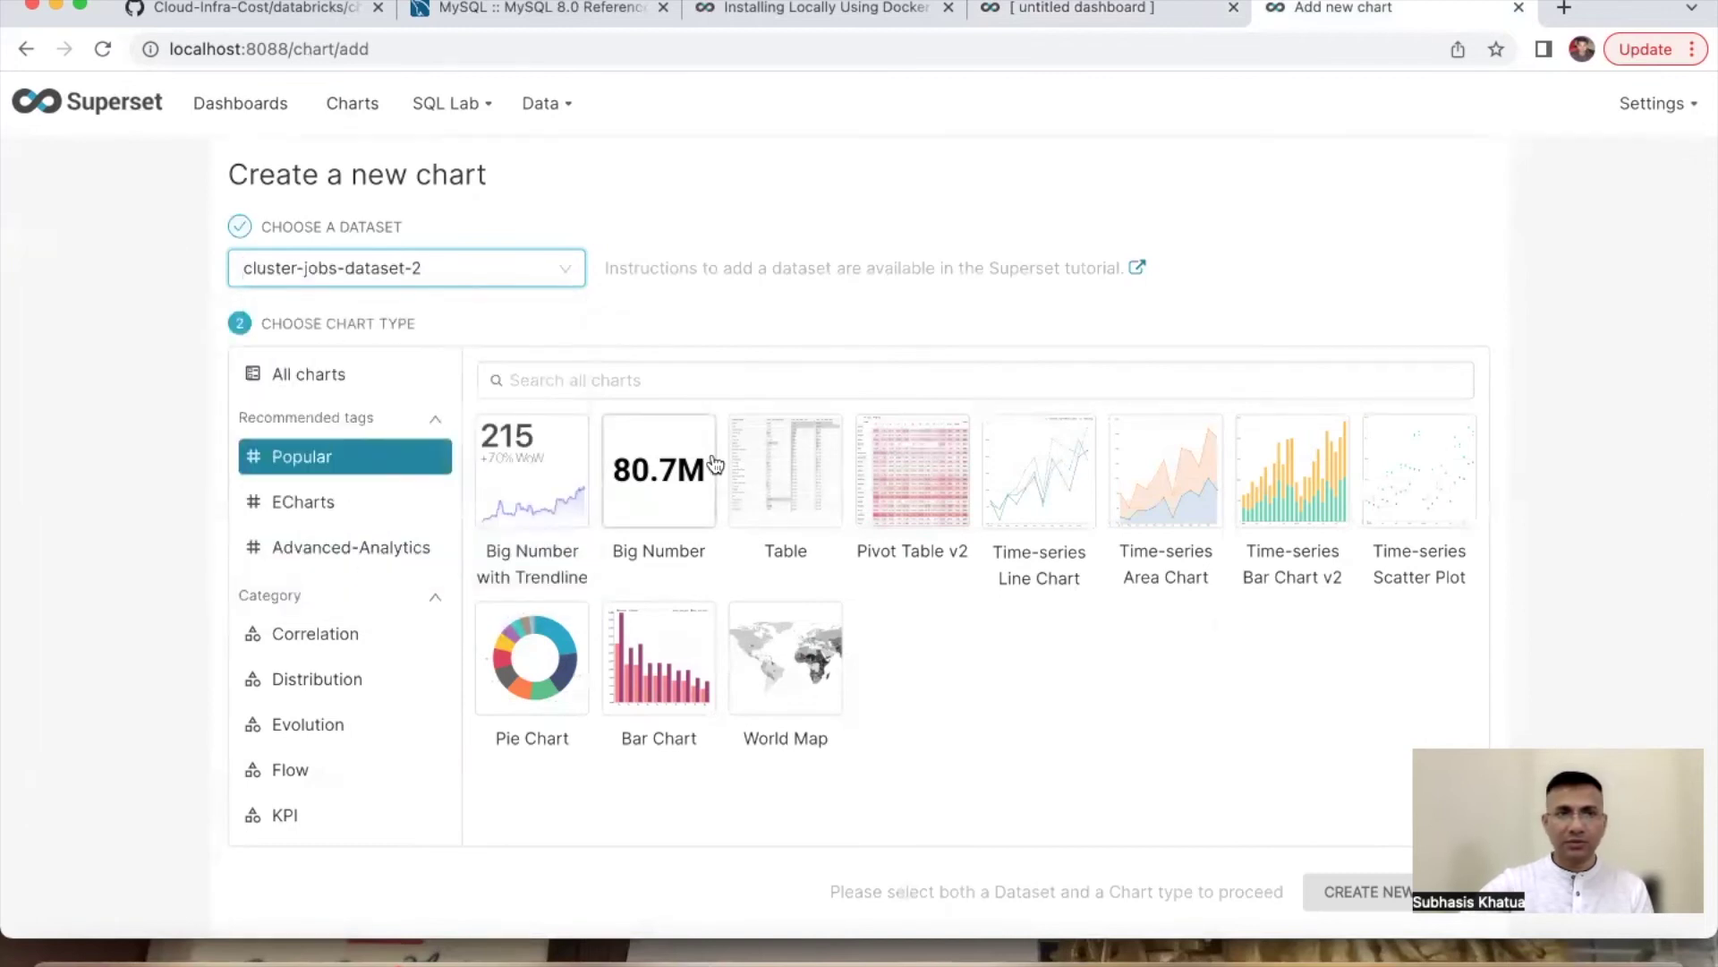
click(935, 486)
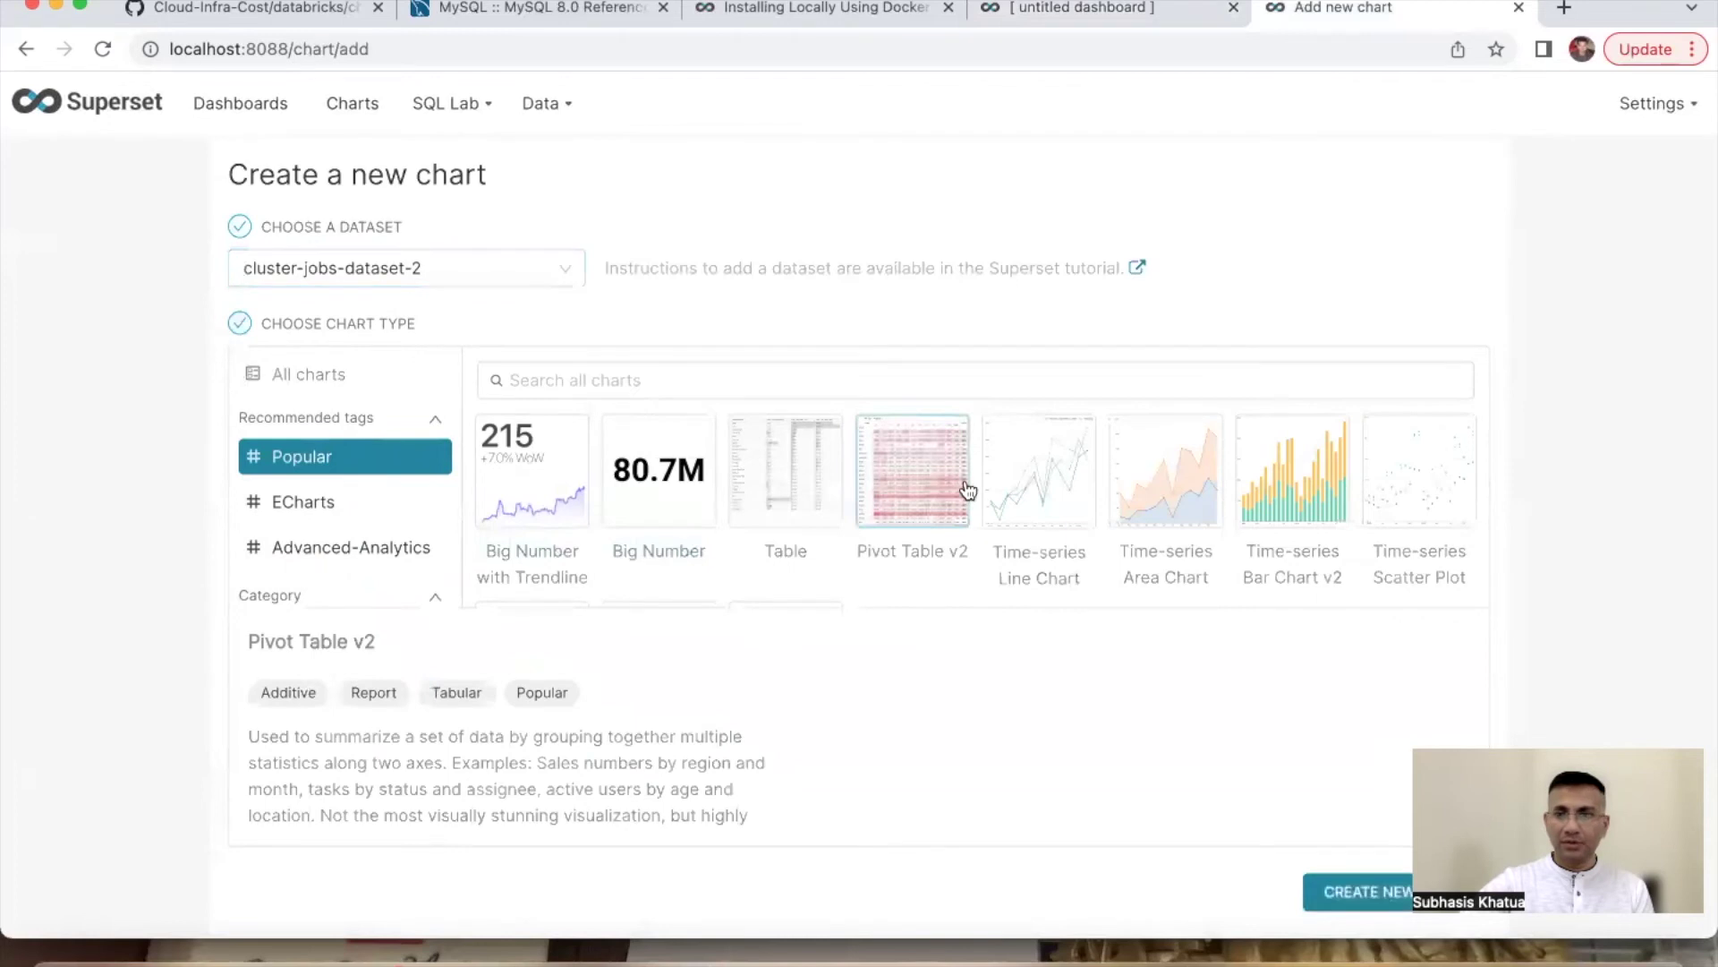
click(1351, 888)
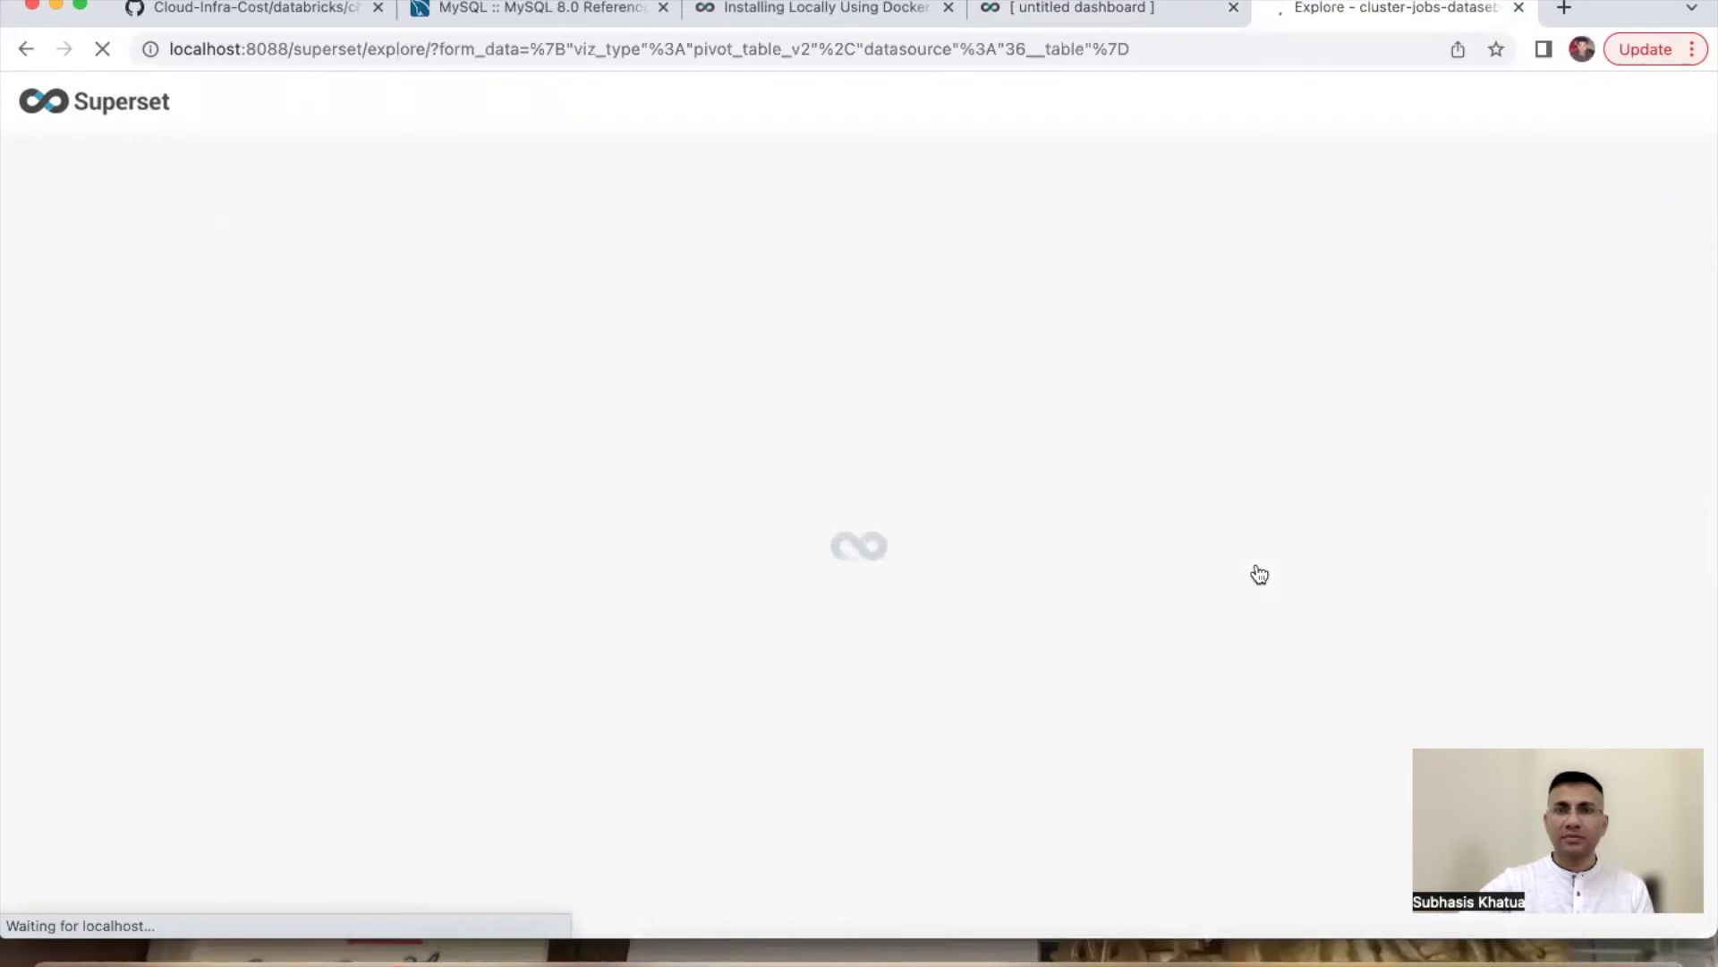
click(1056, 7)
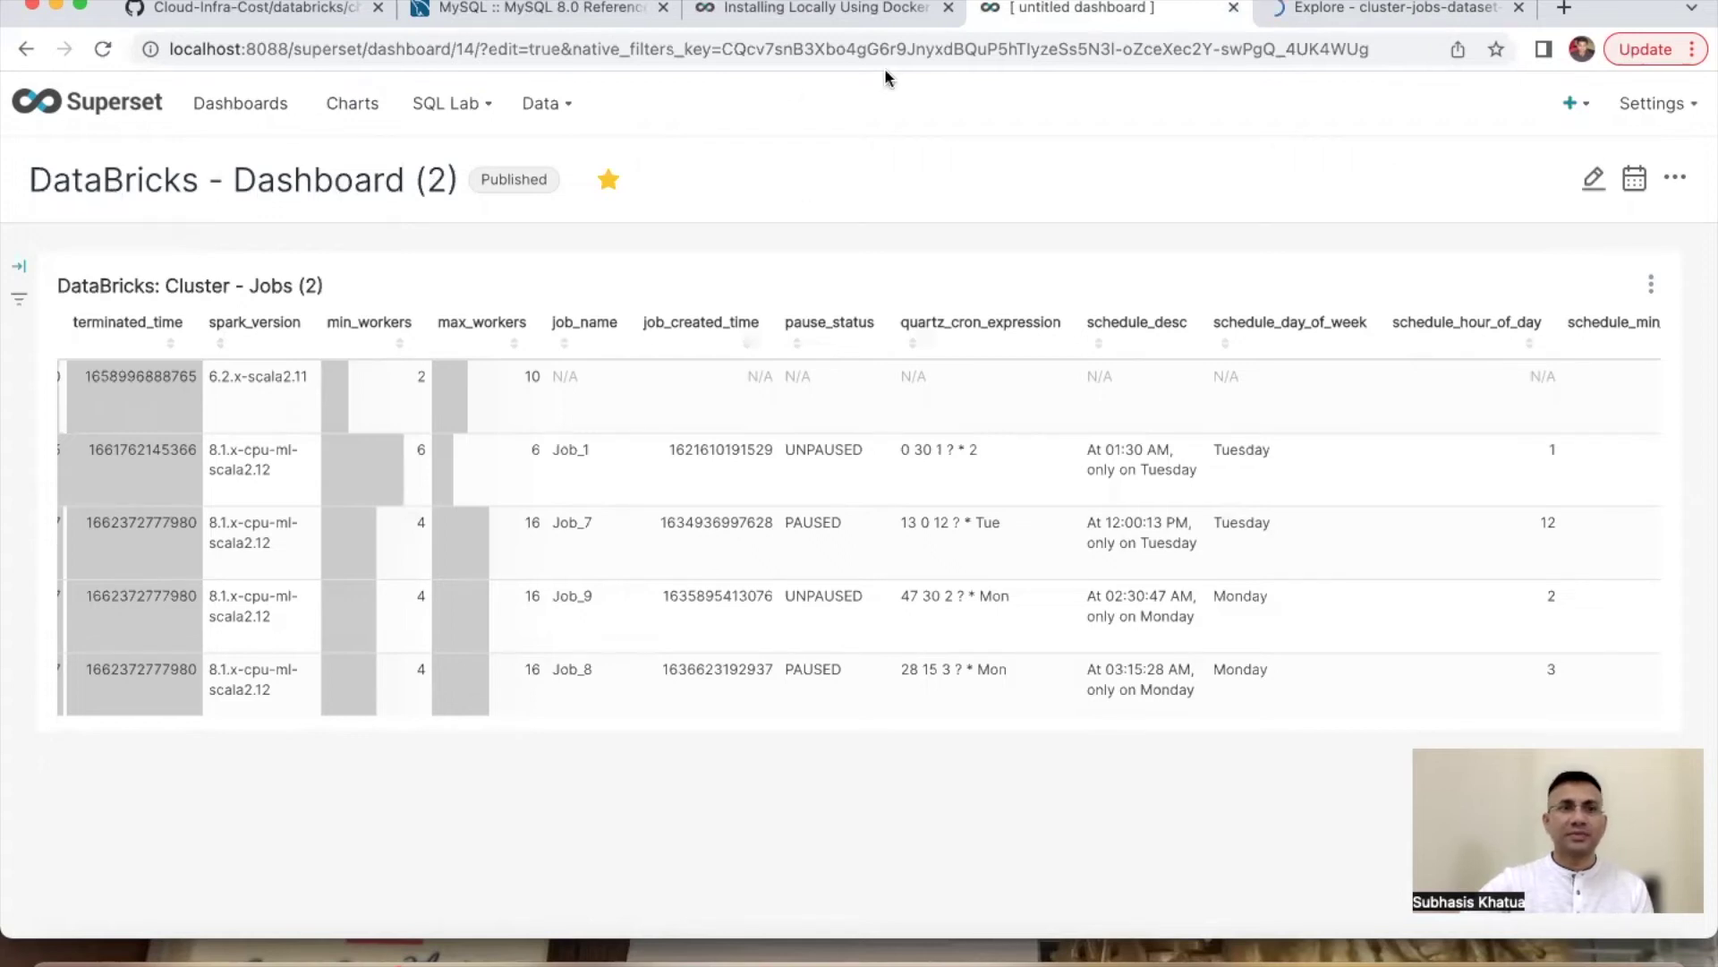
click(1302, 11)
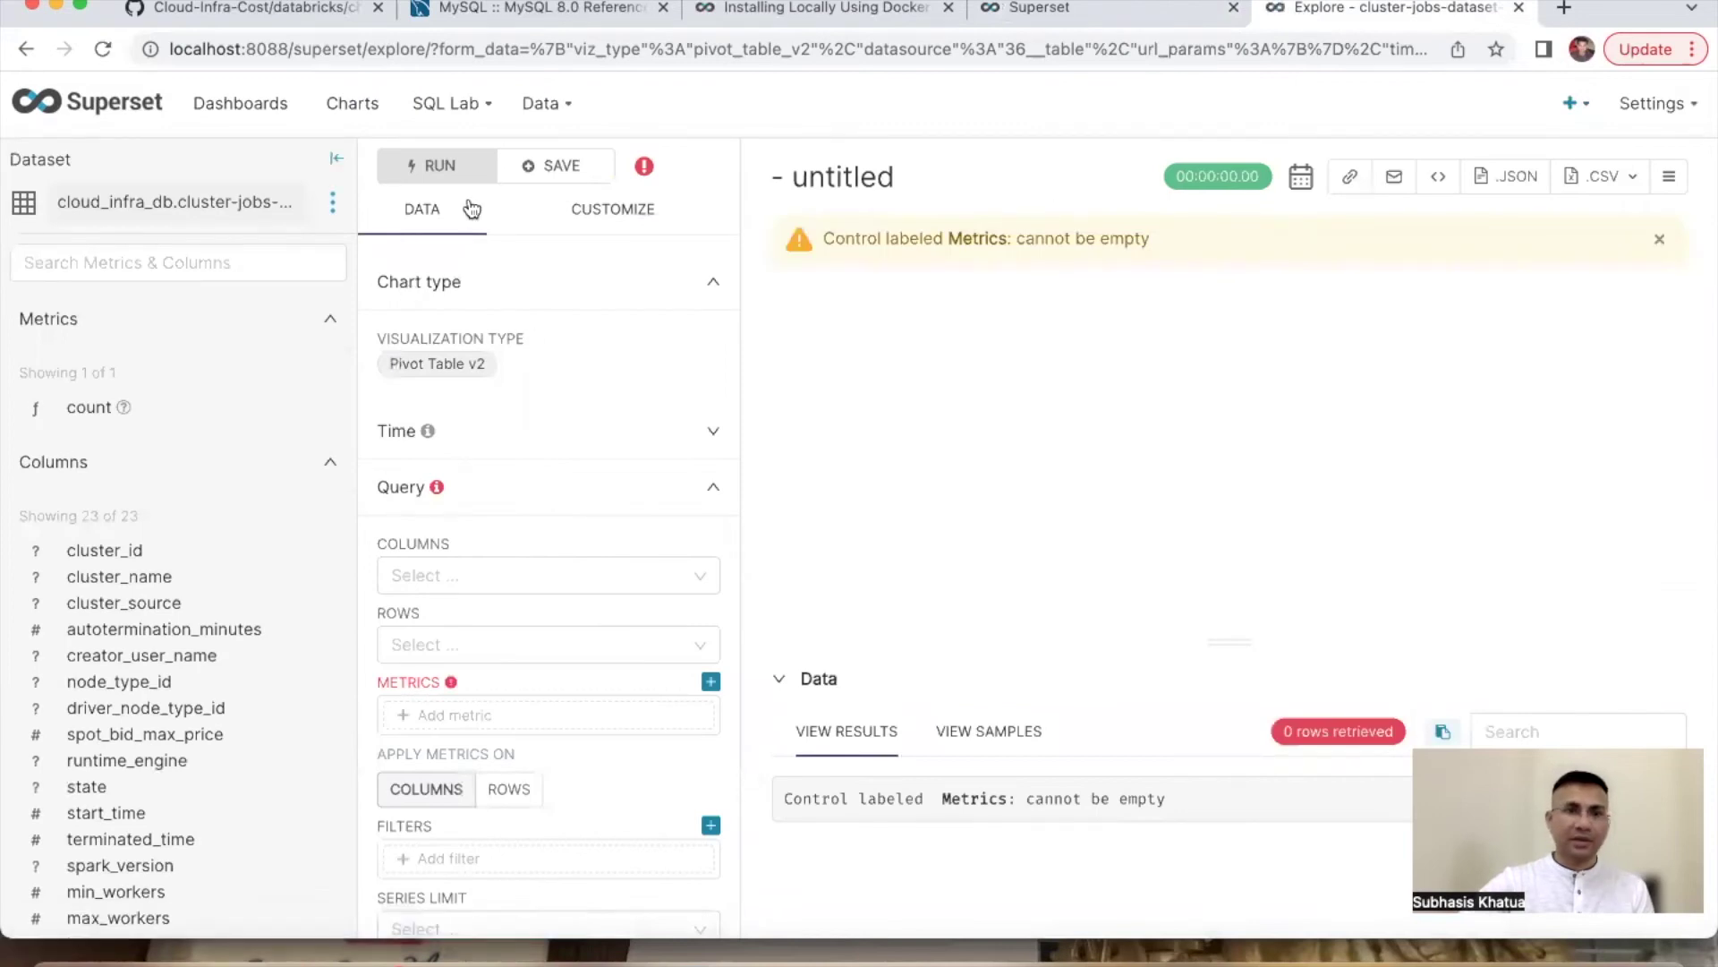
Step: Add schedule_day_of_week, schedule_hour_of_day and schedule_min_of_hour as the pivot table's row fields
scroll(463, 566, down, 4)
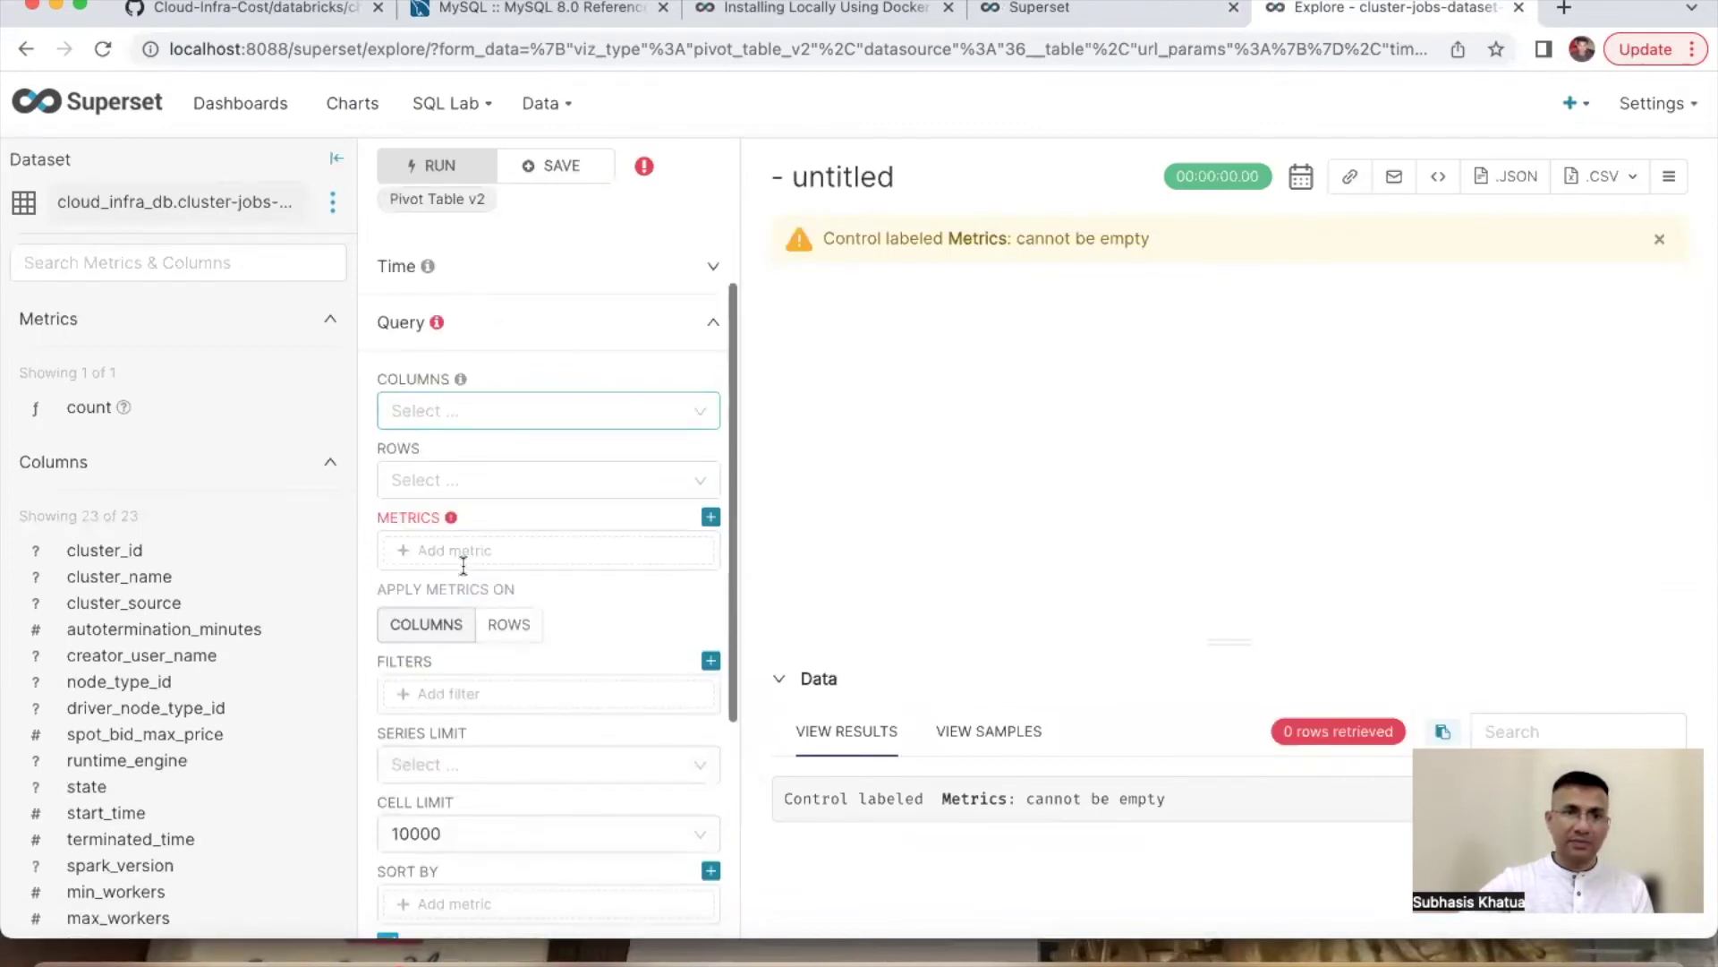
click(412, 481)
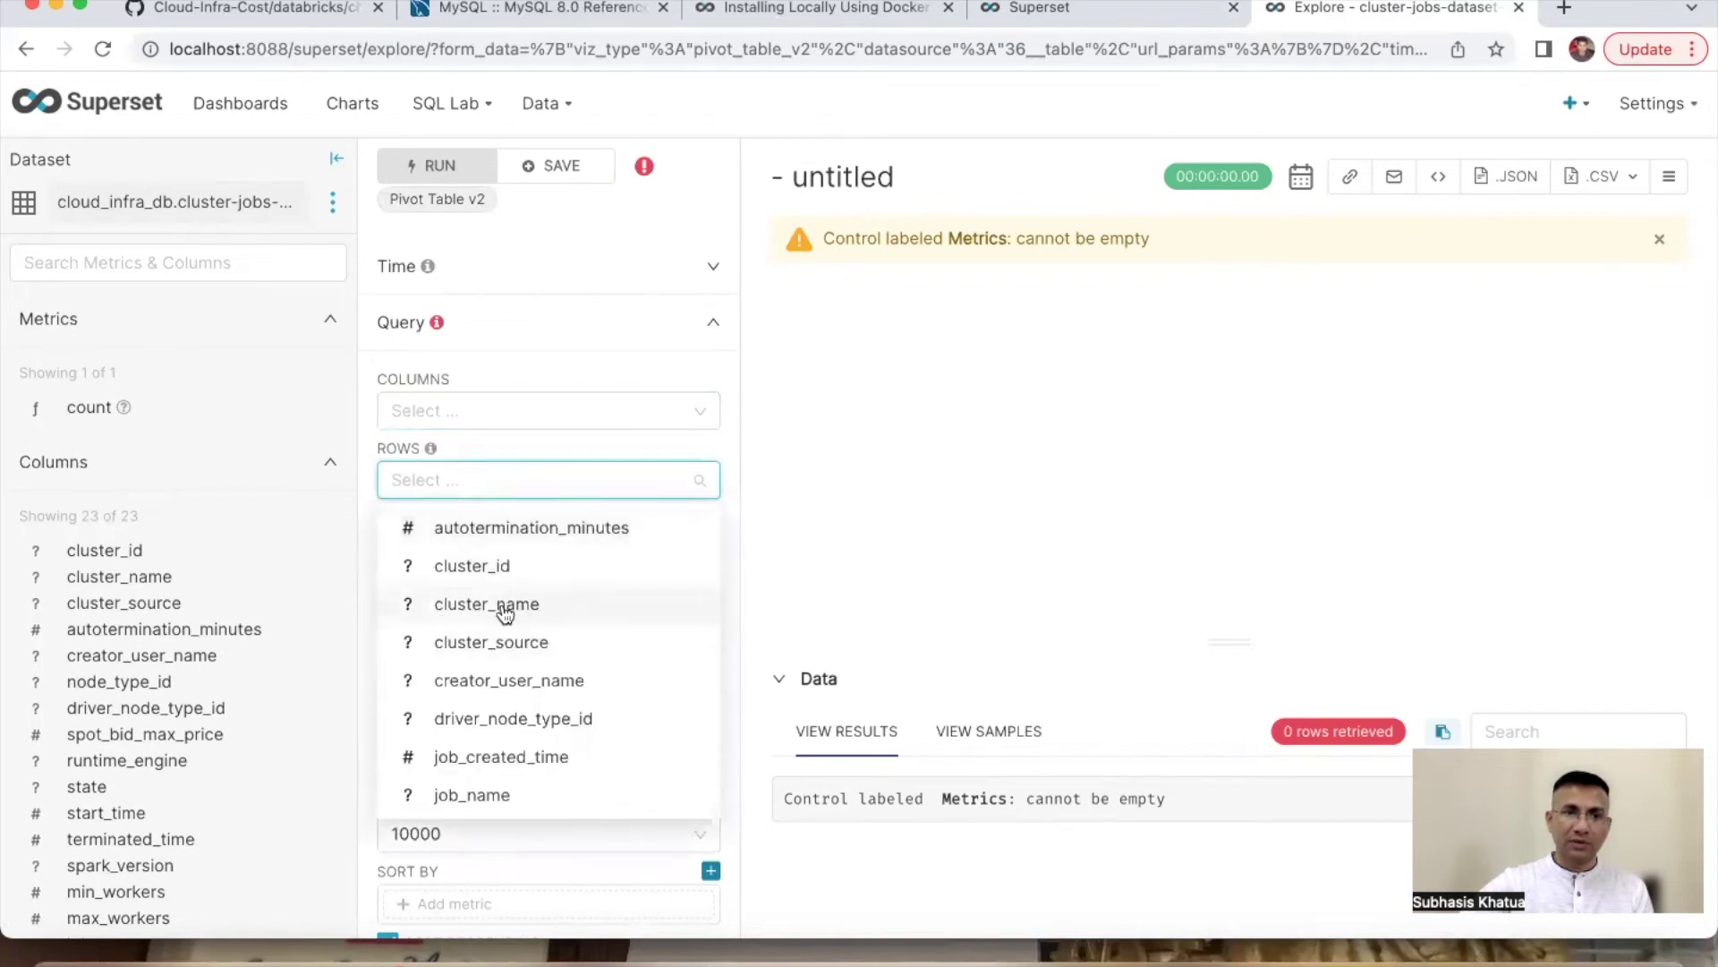
click(504, 605)
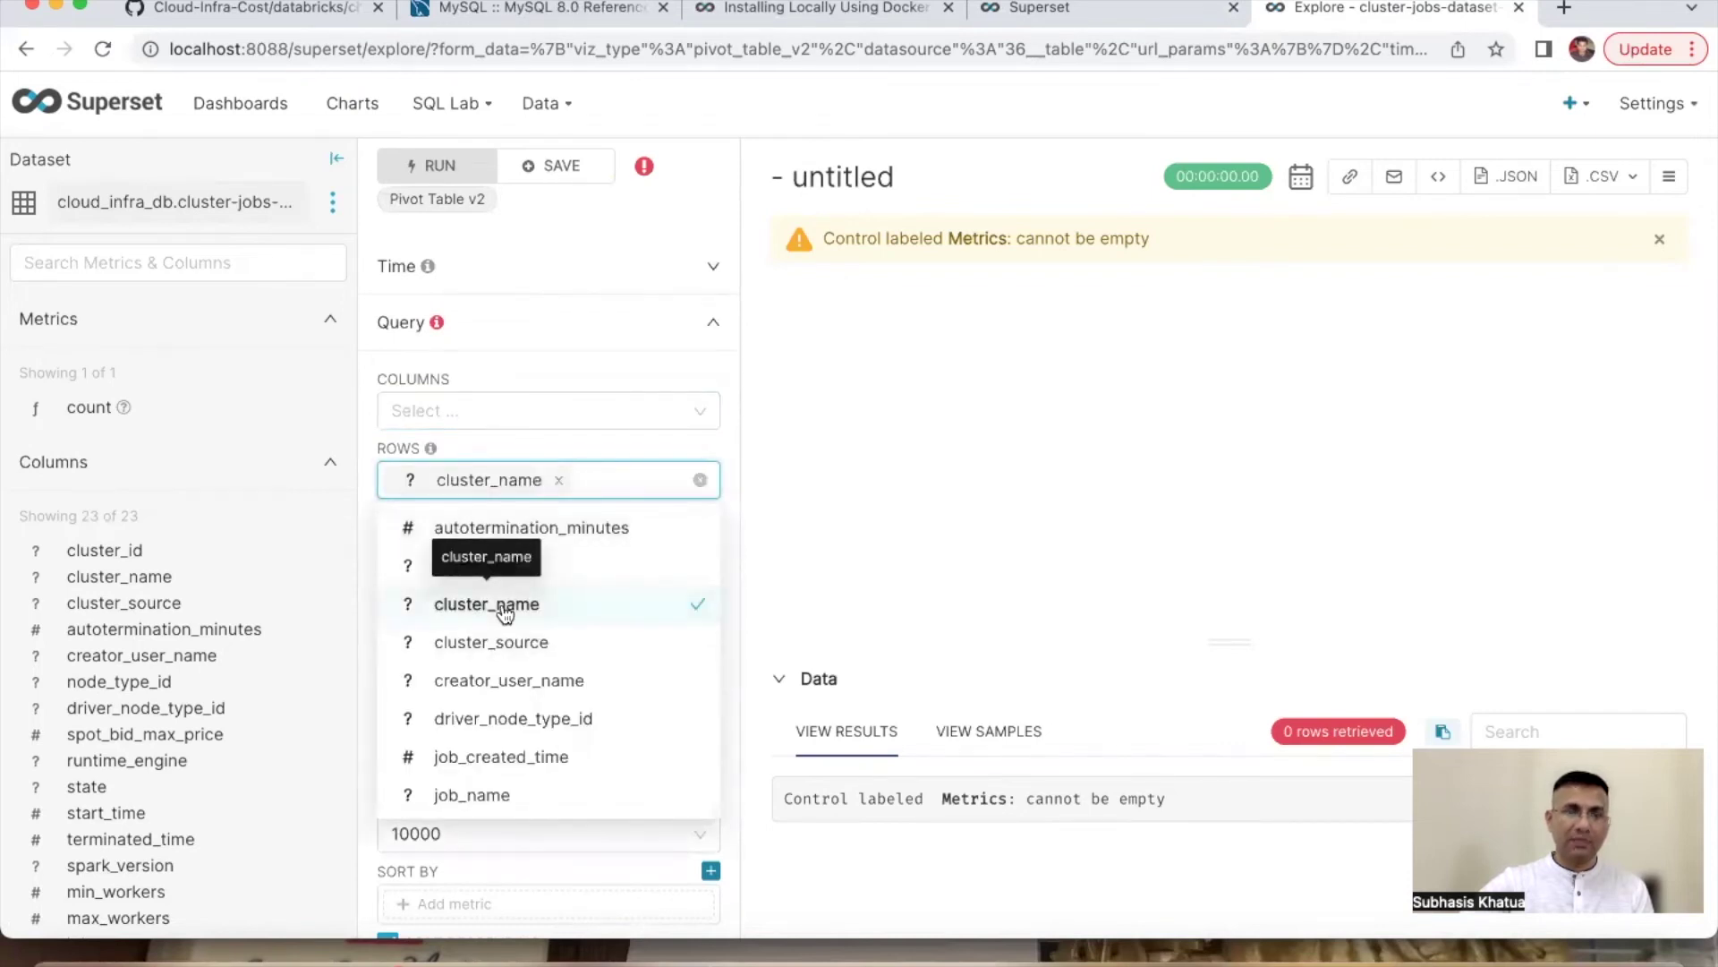
click(691, 606)
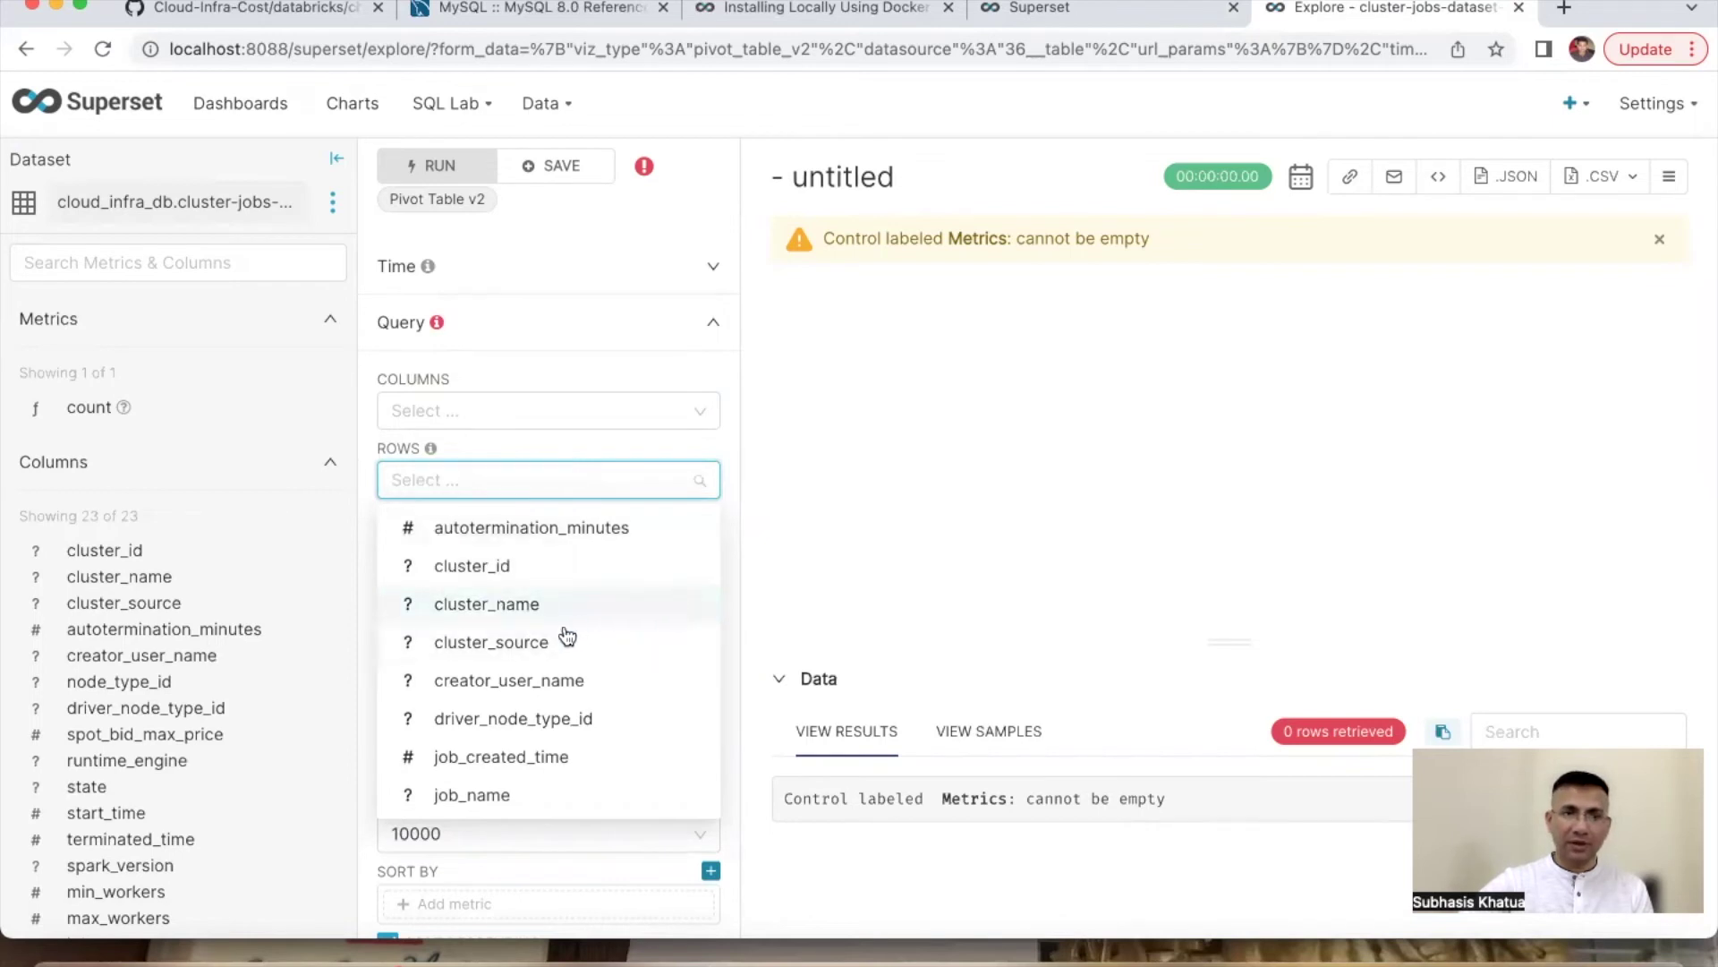
scroll(568, 637, down, 5)
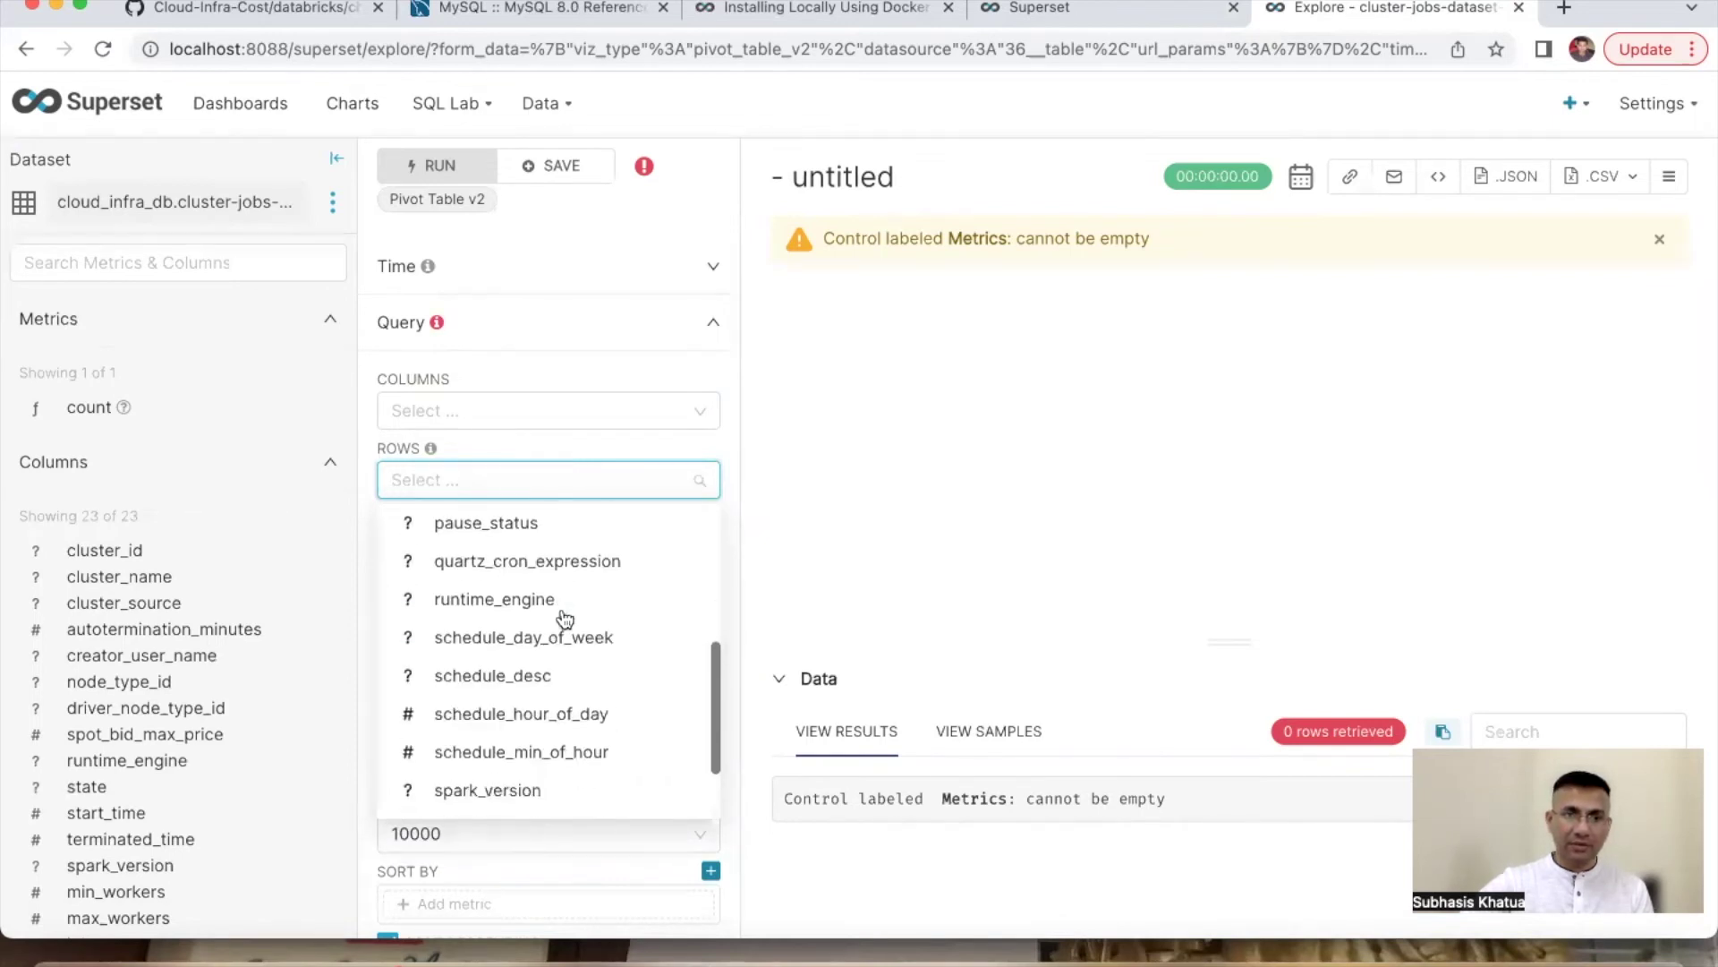
click(484, 646)
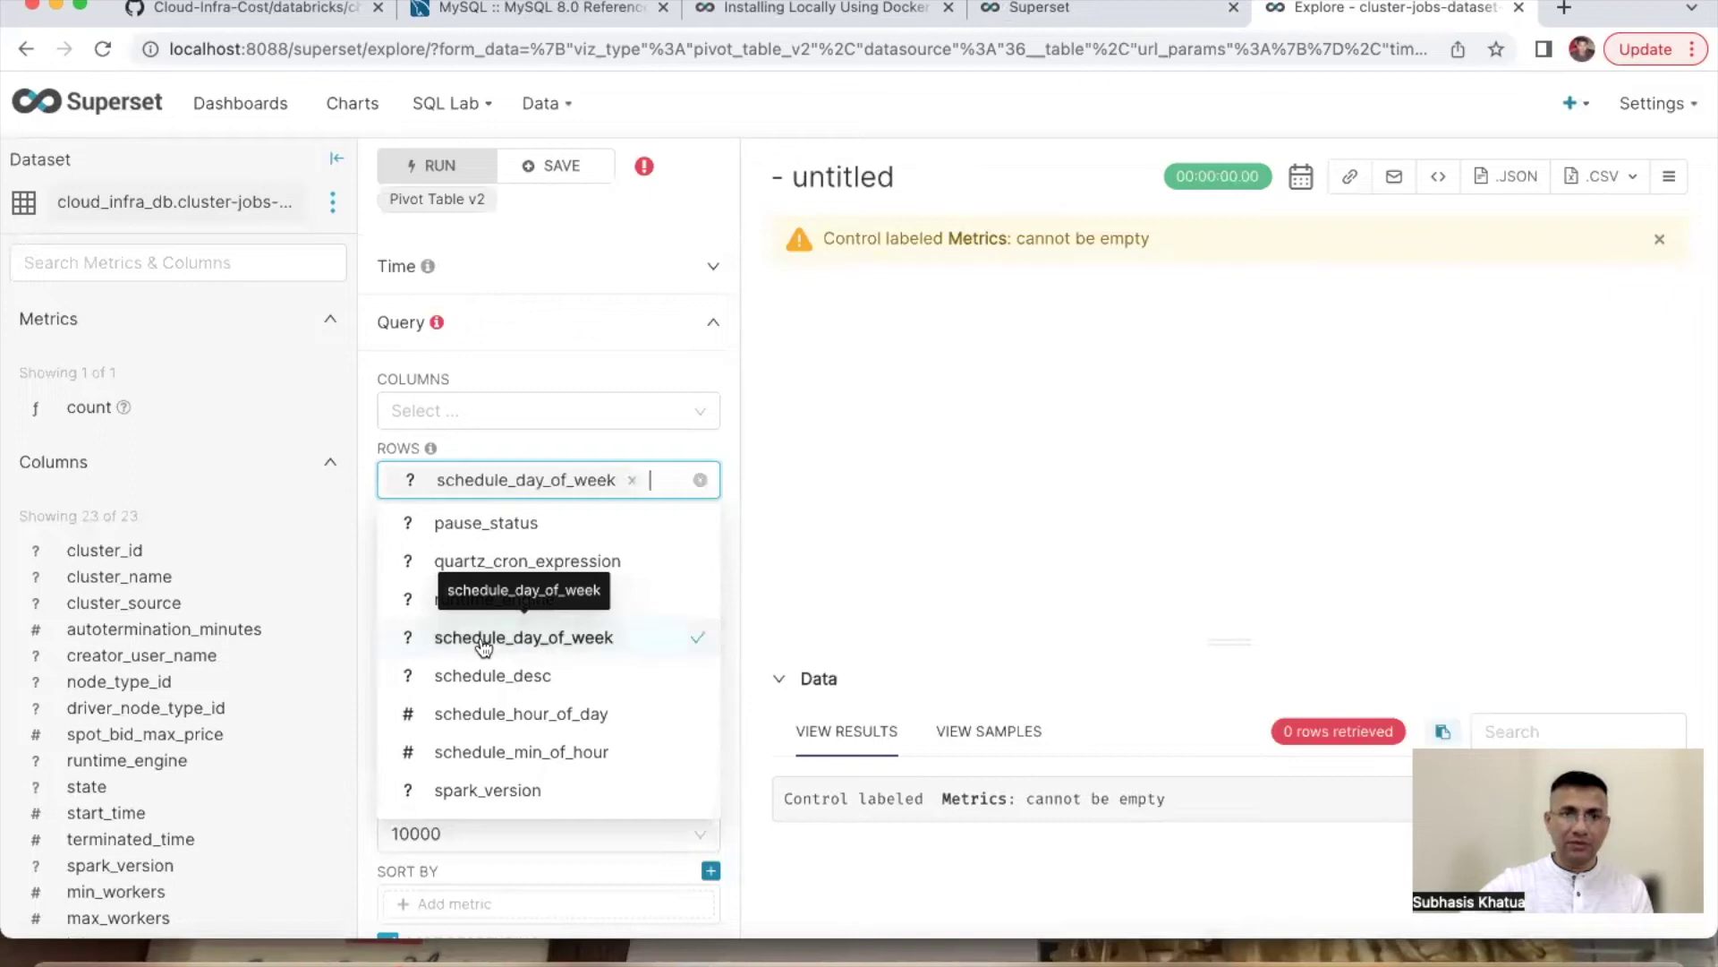
click(551, 716)
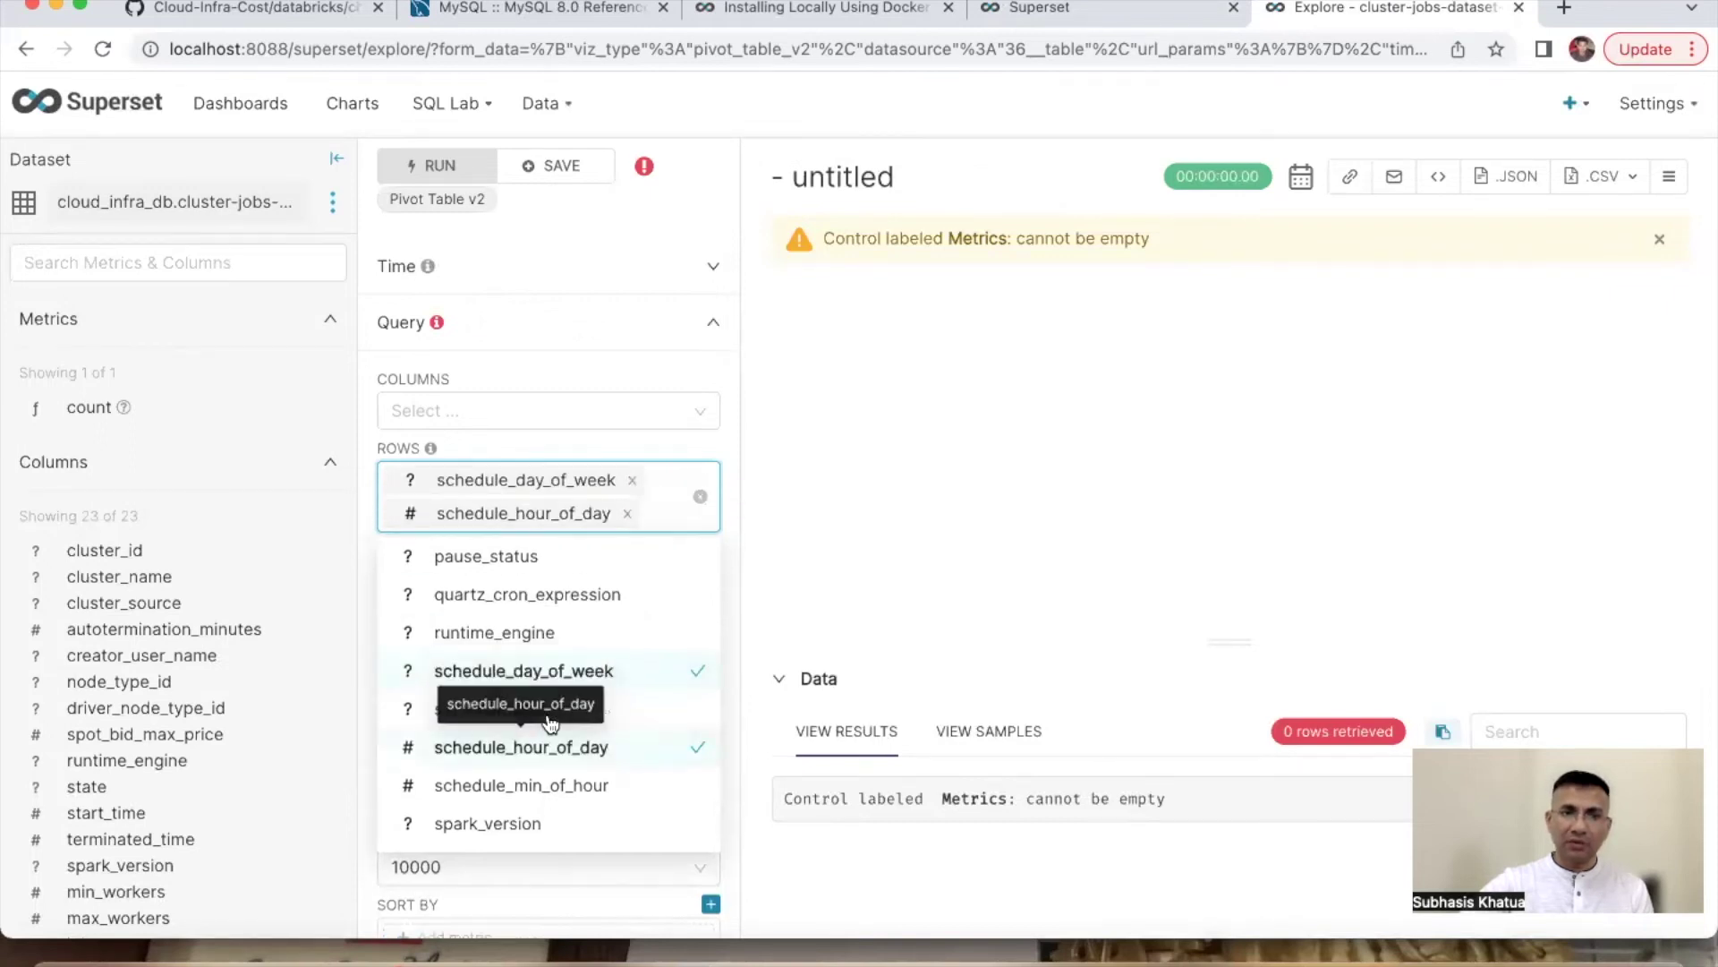
click(578, 788)
Step: Append cluster_name and job_name to the pivot table's row fields, after the schedule fields
scroll(593, 672, down, 3)
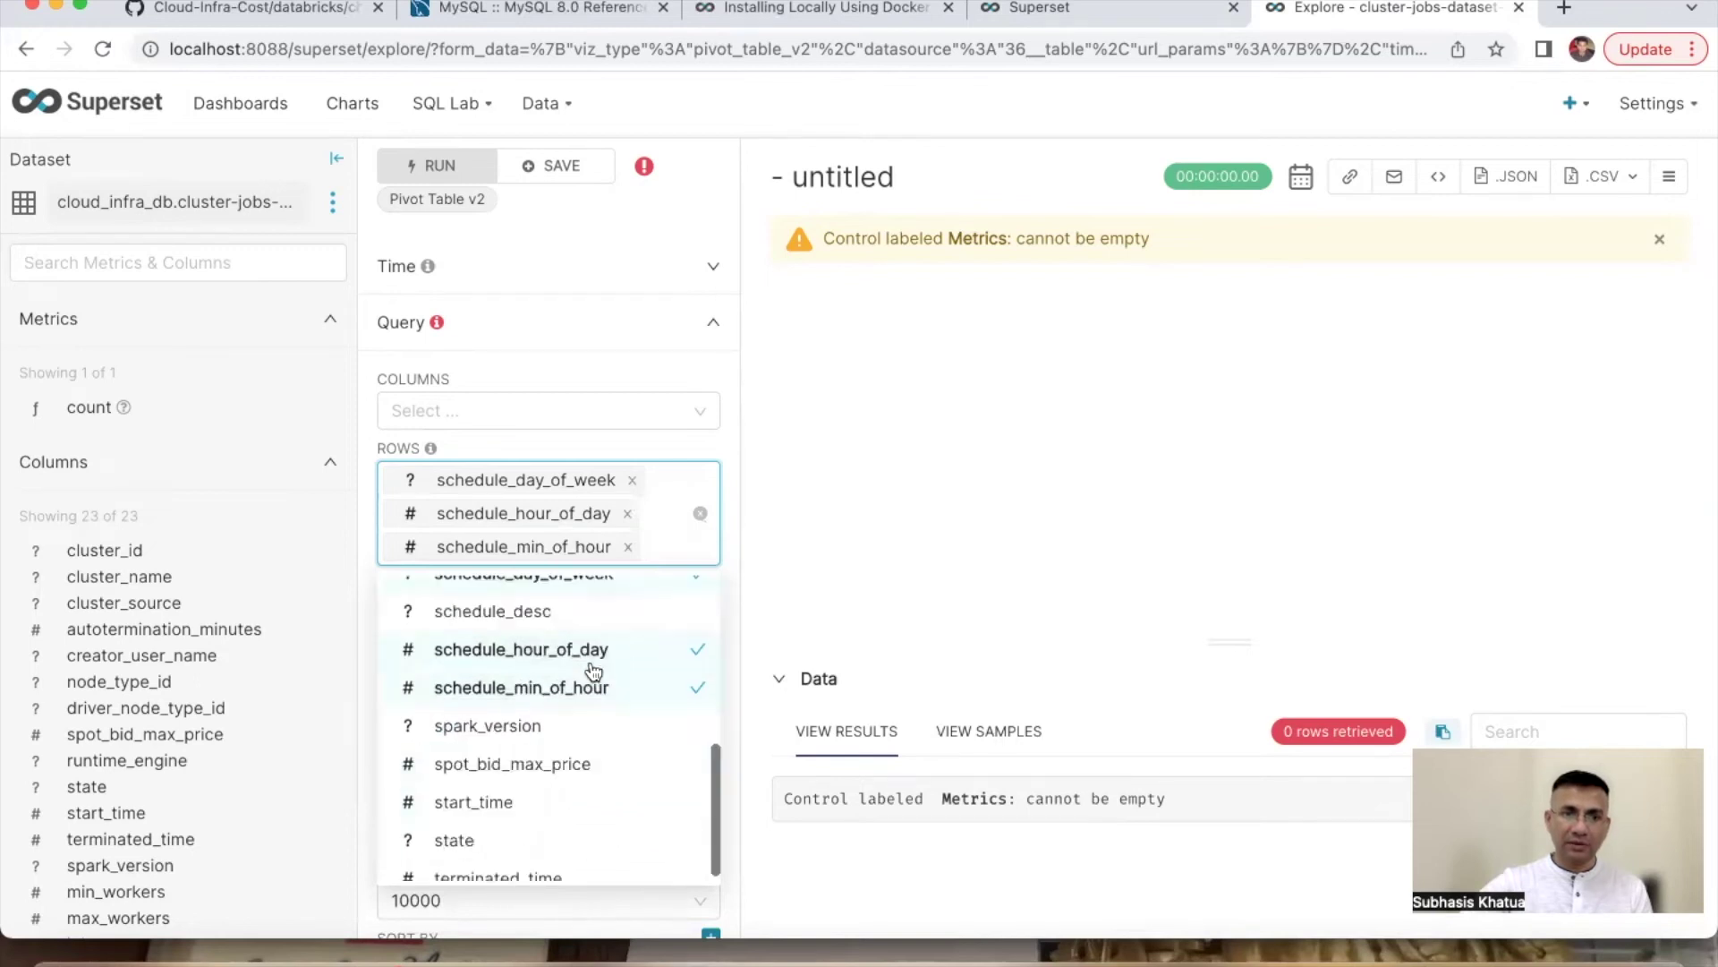
scroll(593, 671, up, 6)
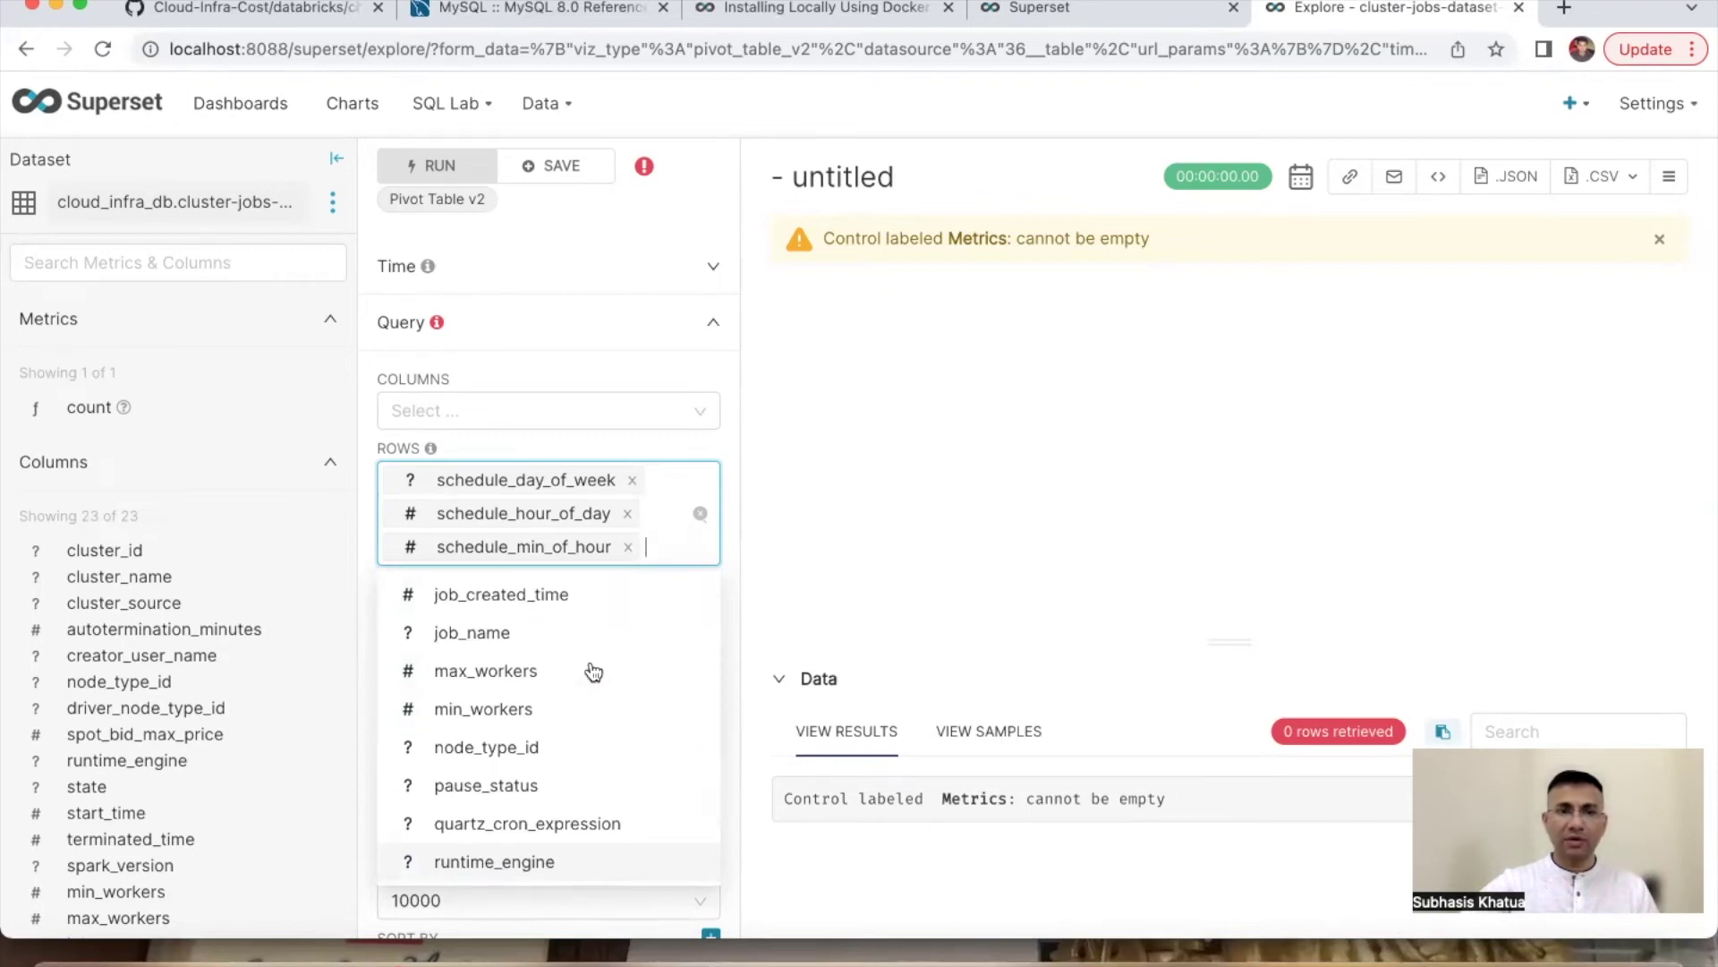
scroll(522, 696, up, 2)
scroll(521, 696, up, 1)
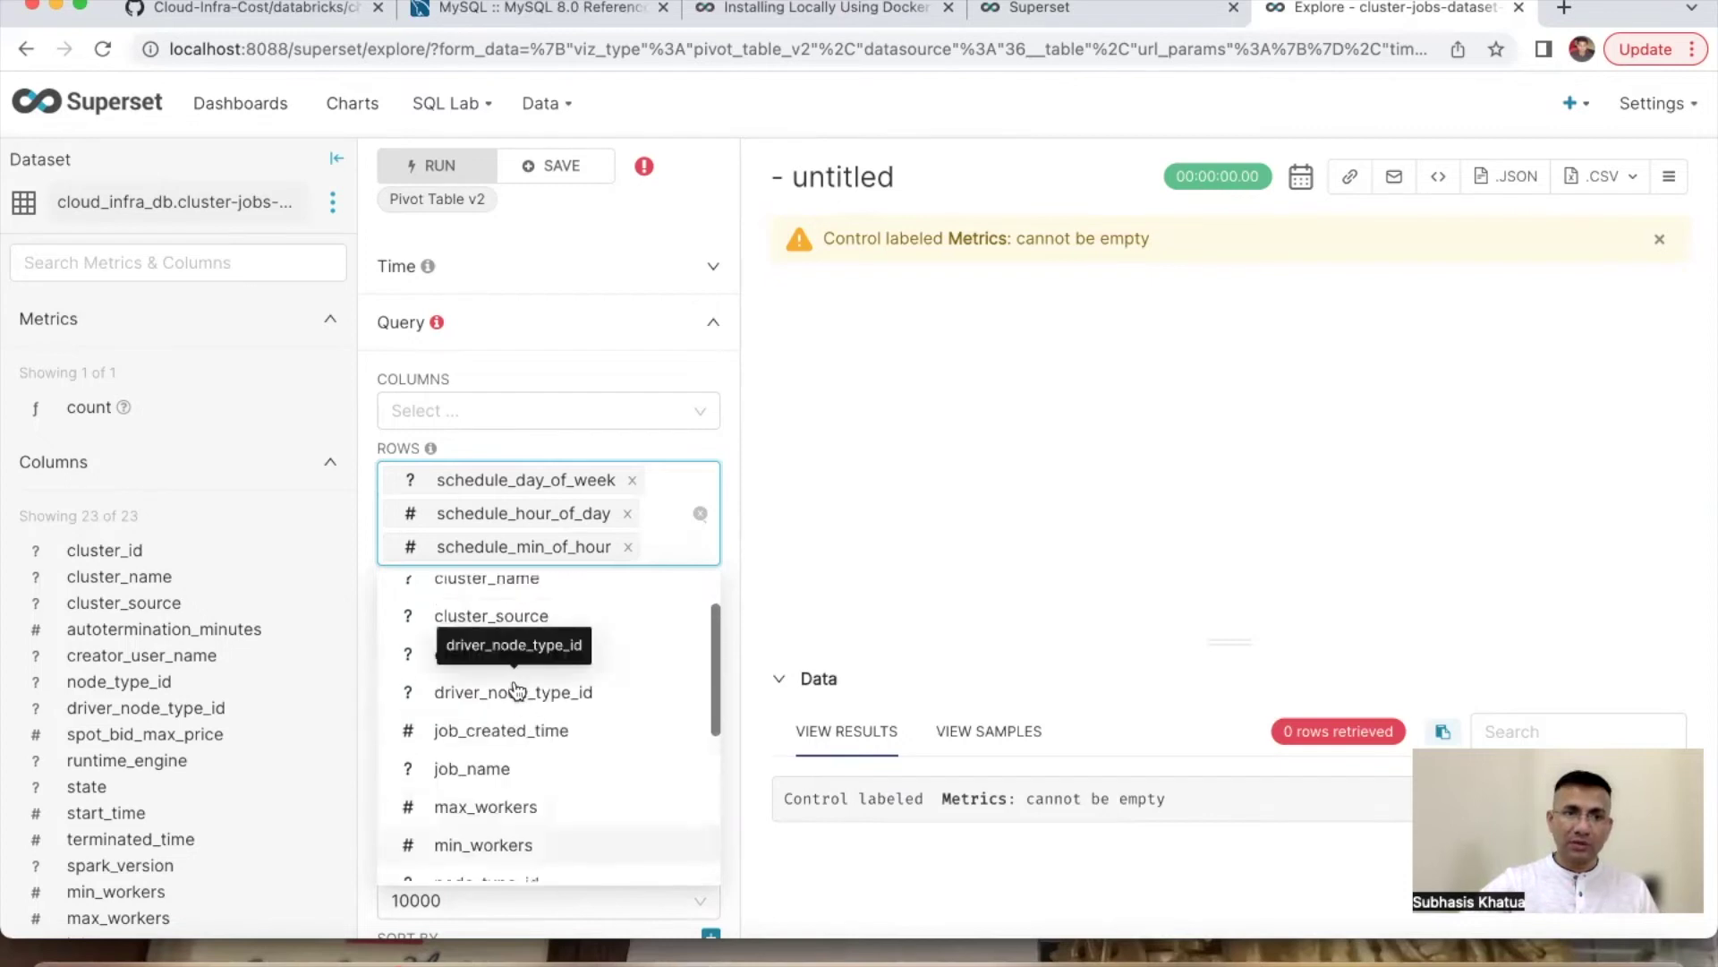
scroll(621, 649, up, 1)
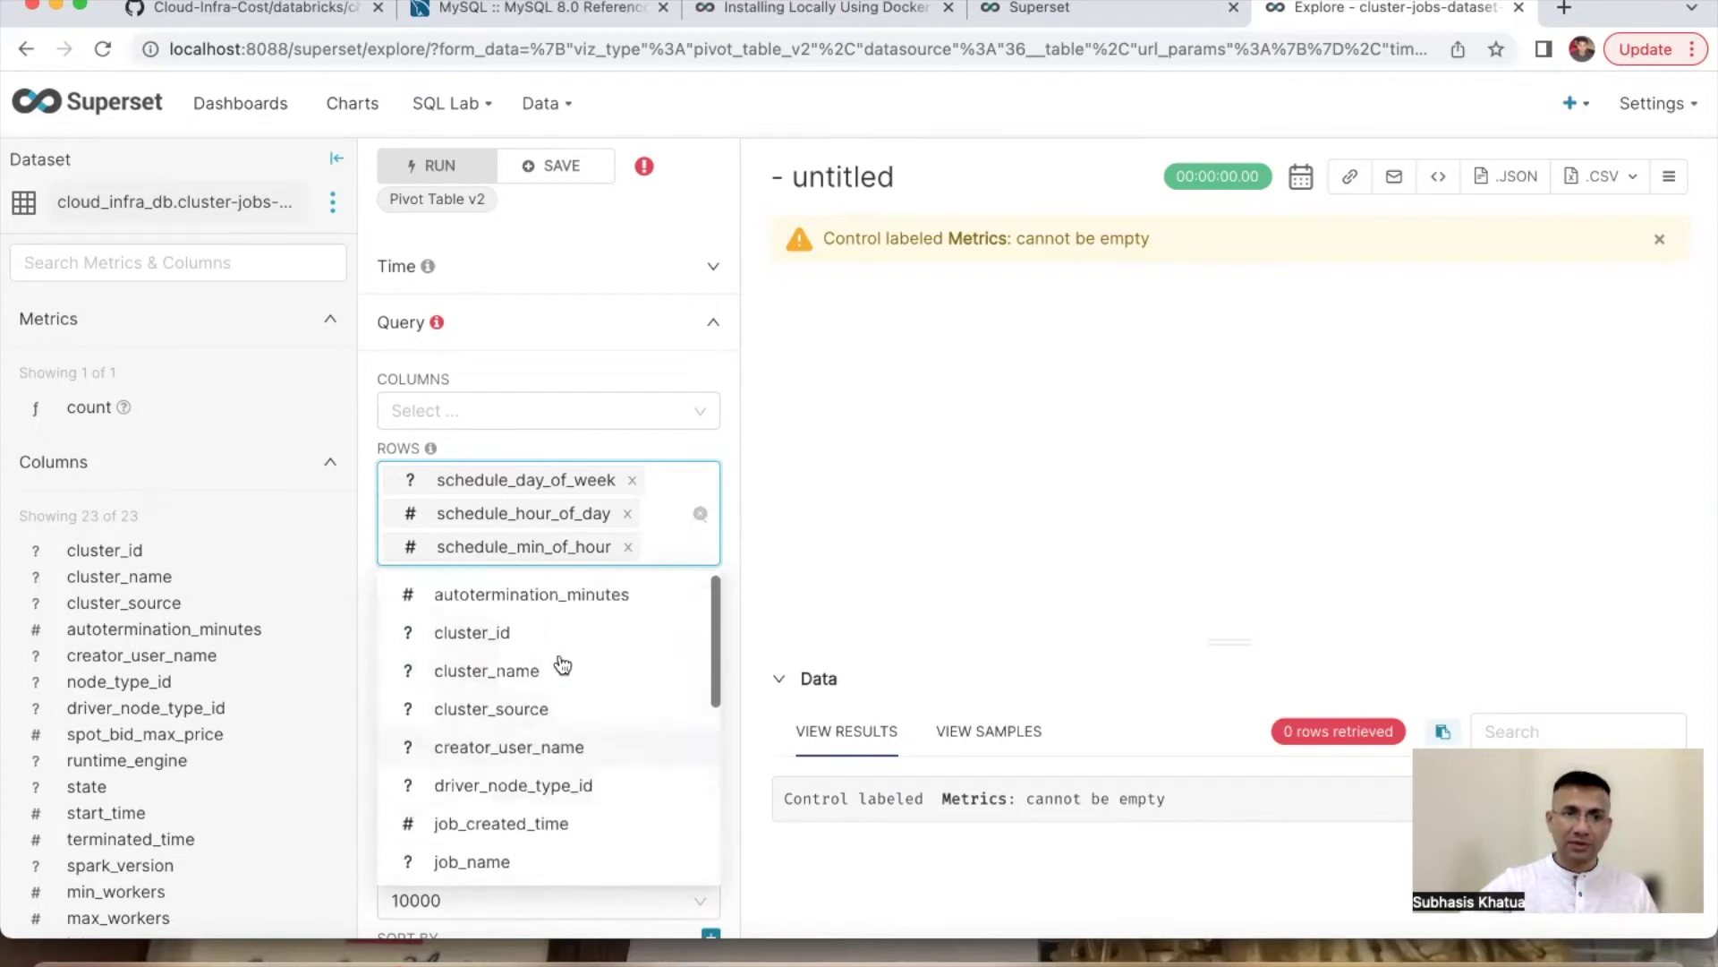
click(508, 671)
scroll(627, 763, down, 3)
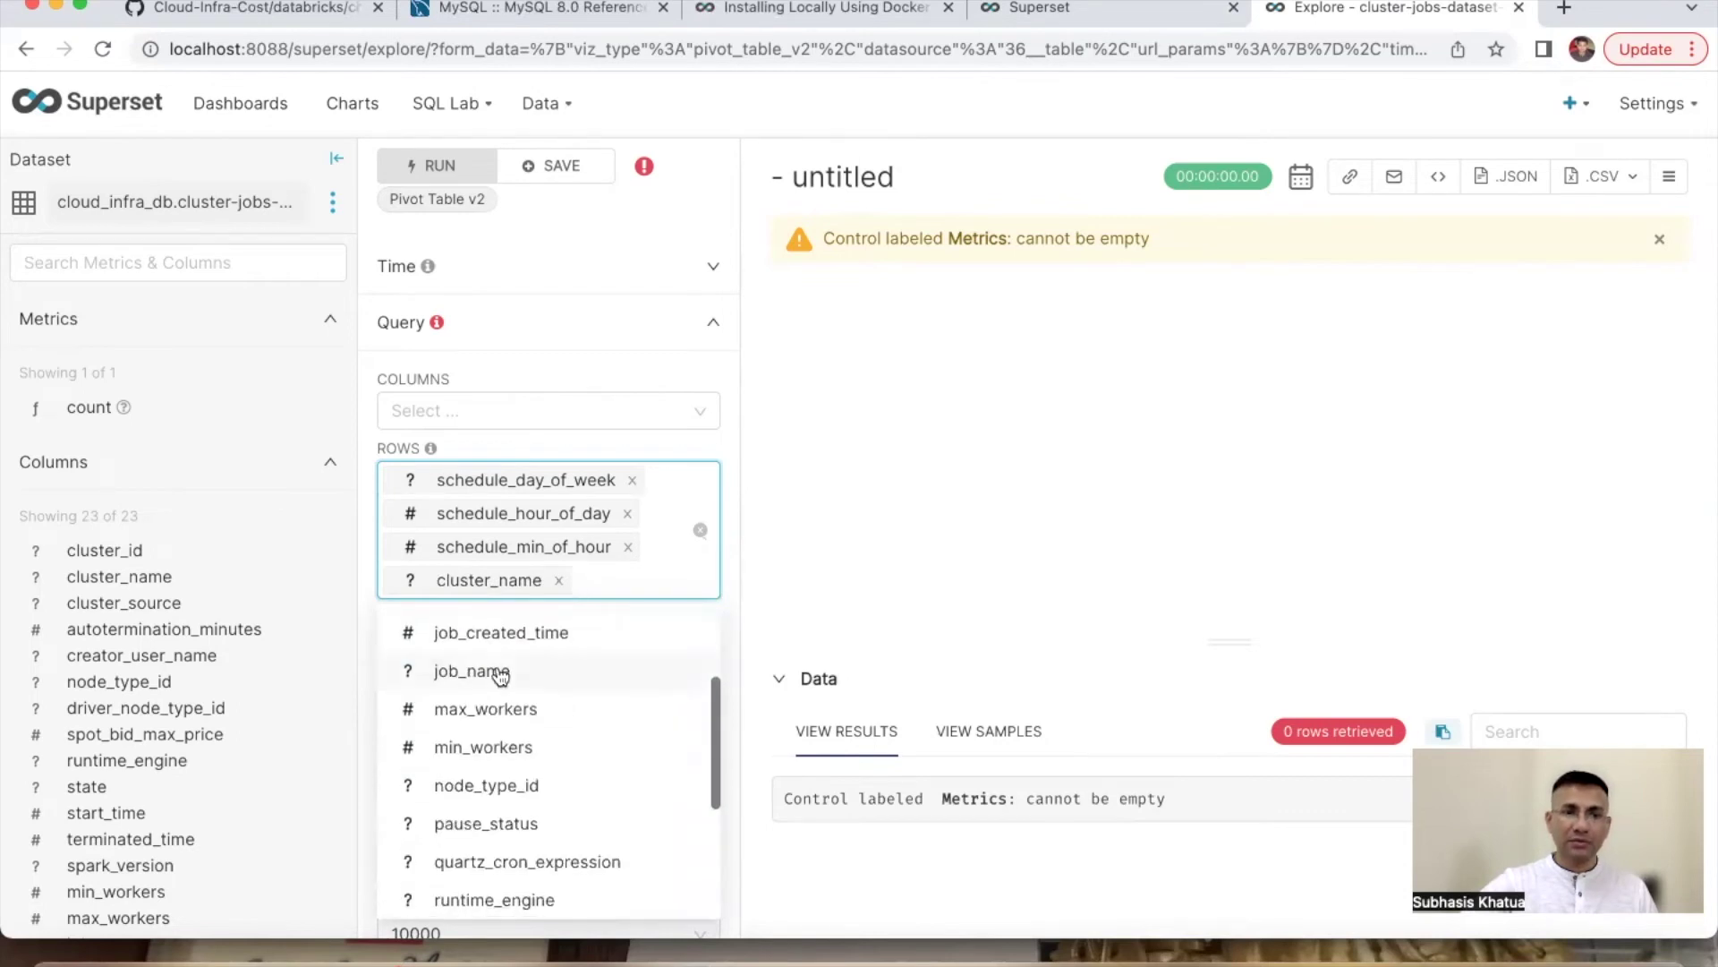
click(501, 671)
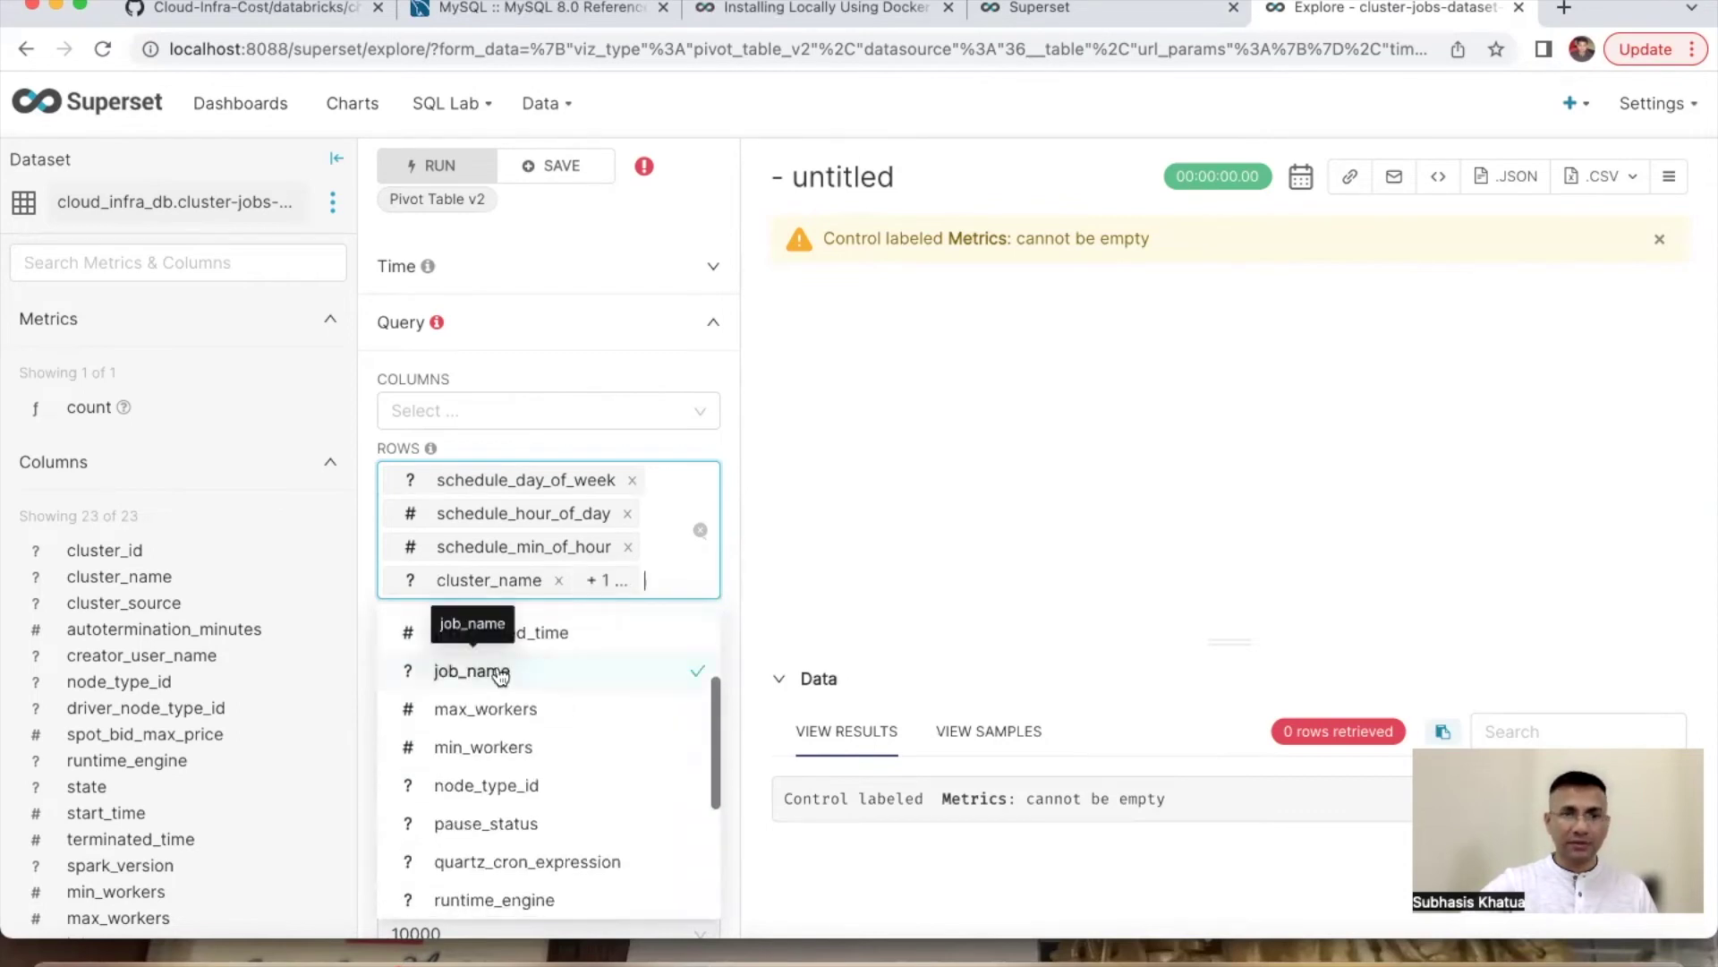
click(773, 541)
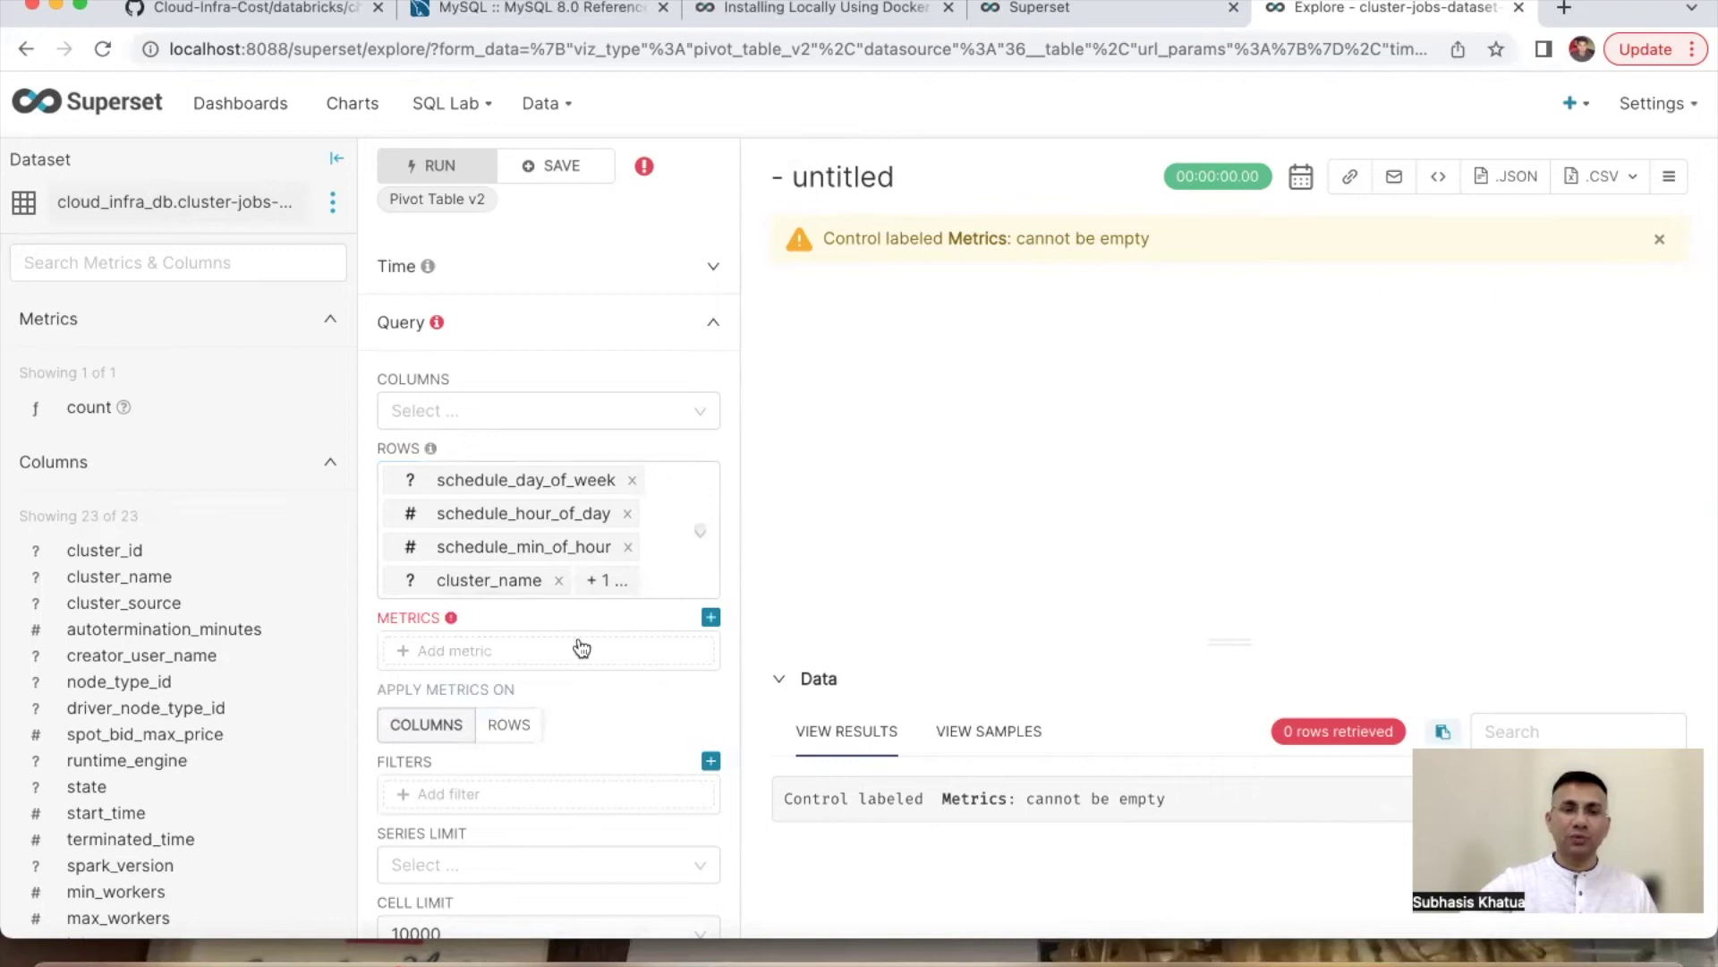
Step: Add and save a simple metric that applies the COUNT aggregate to the pause_status column
click(553, 659)
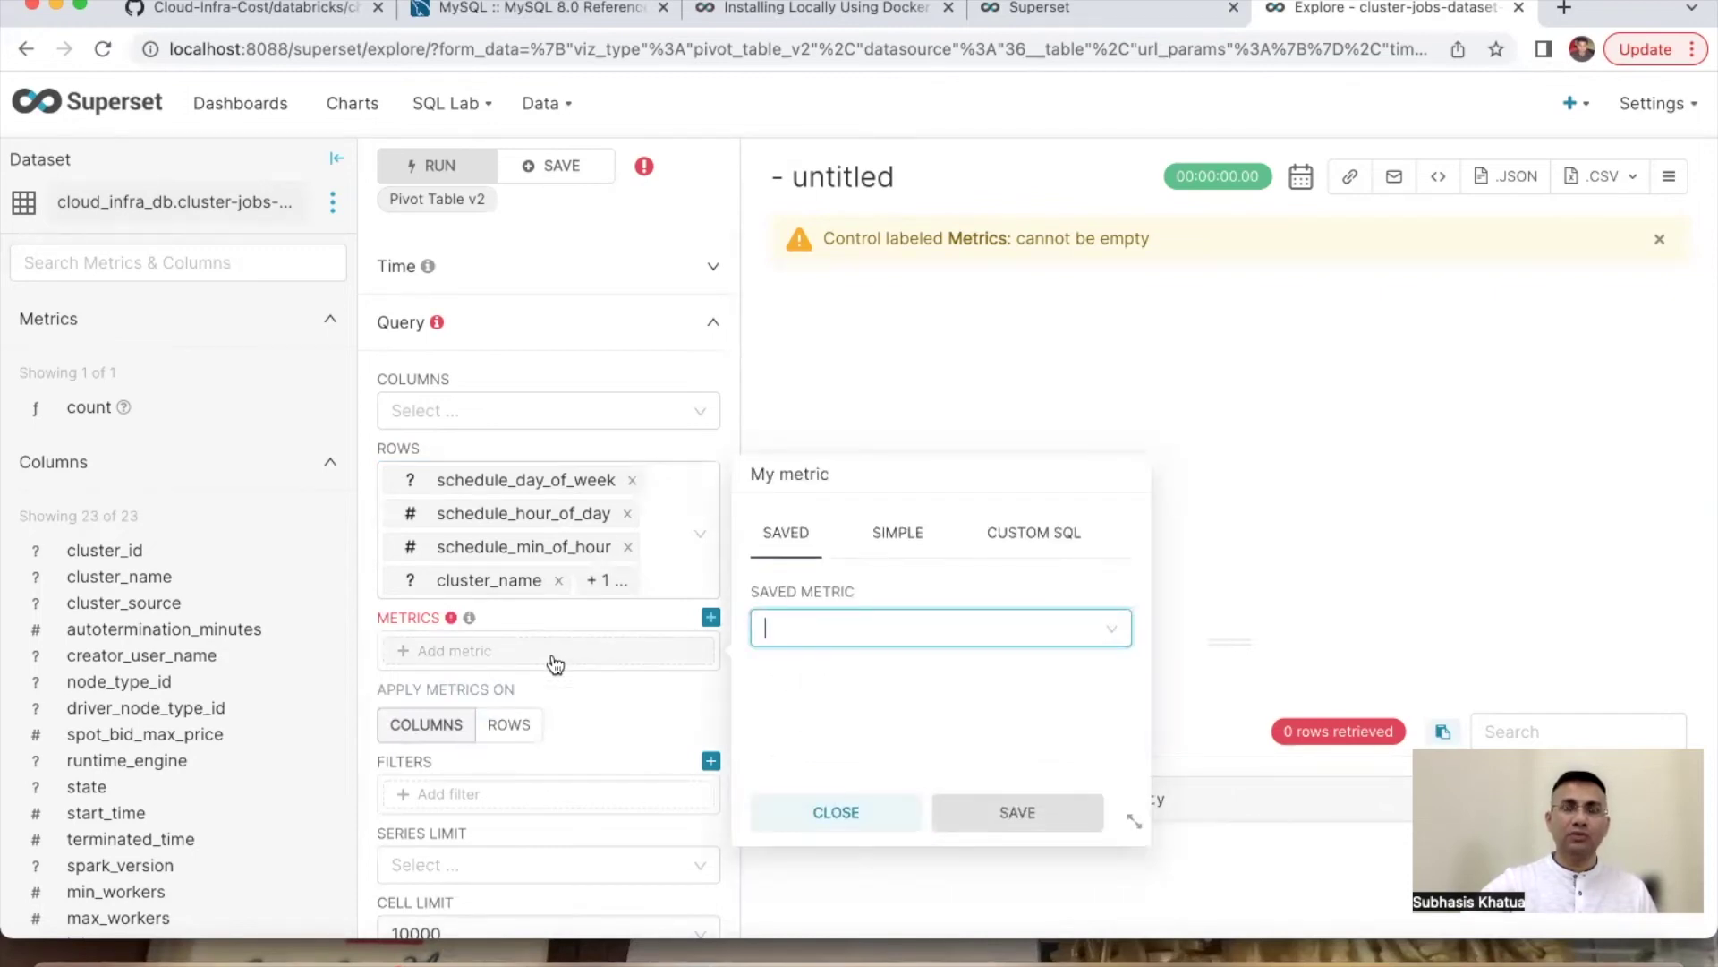
click(899, 534)
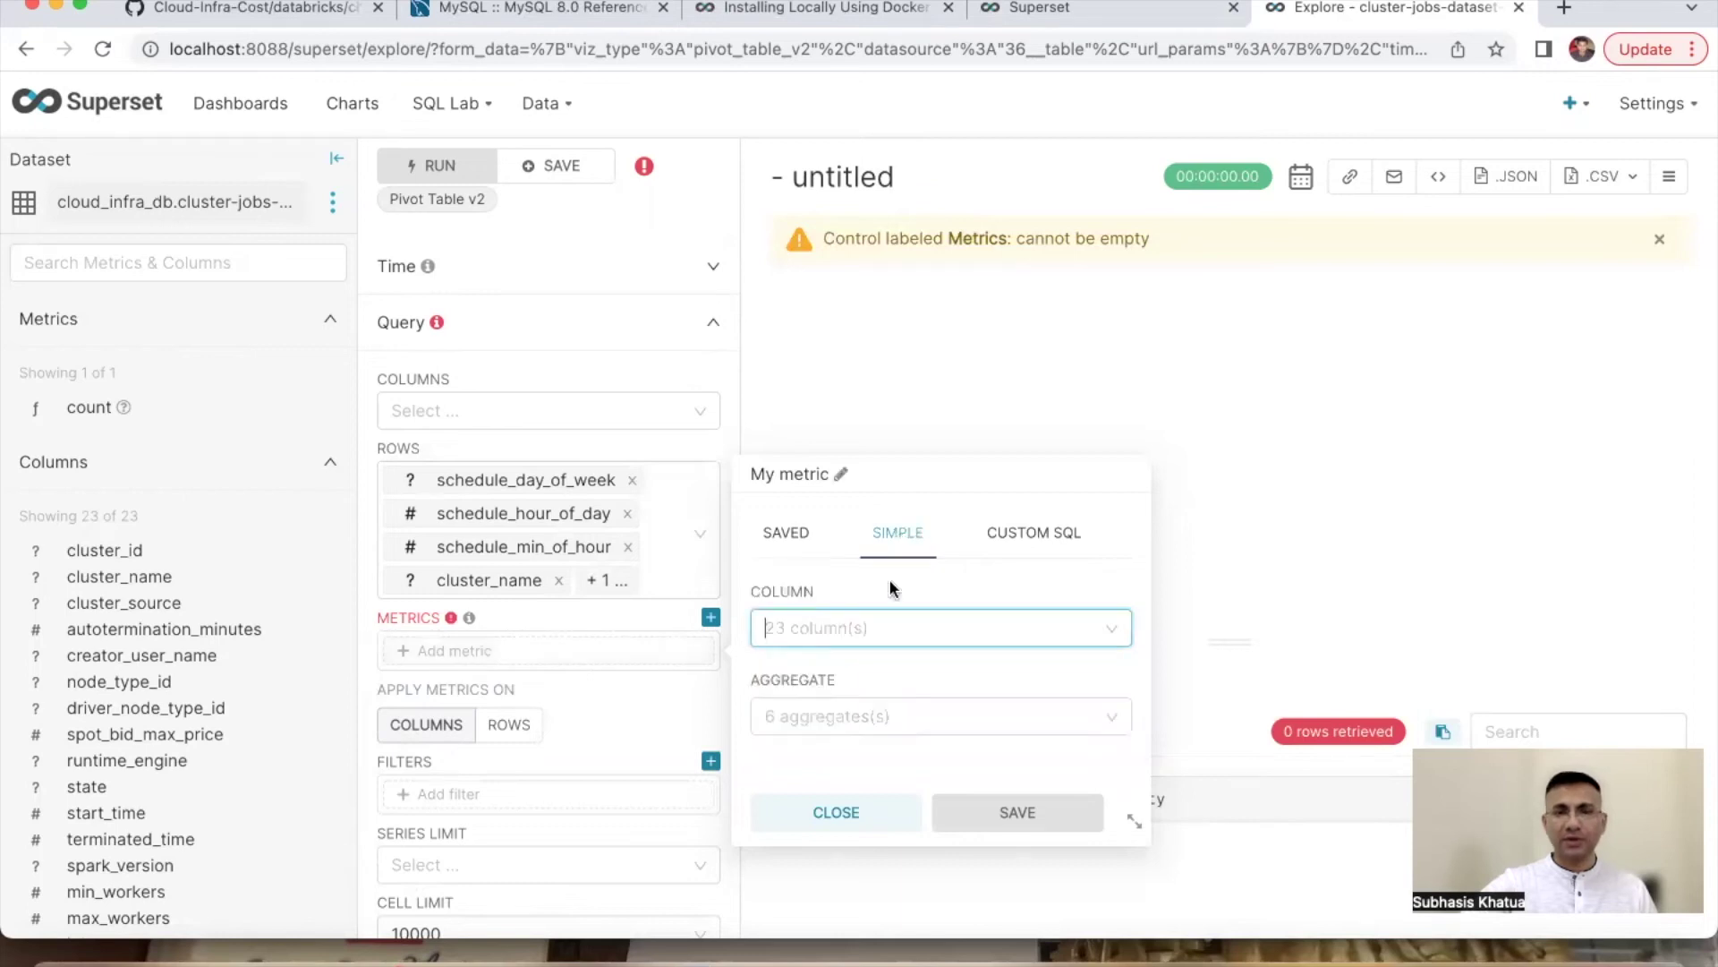
click(852, 627)
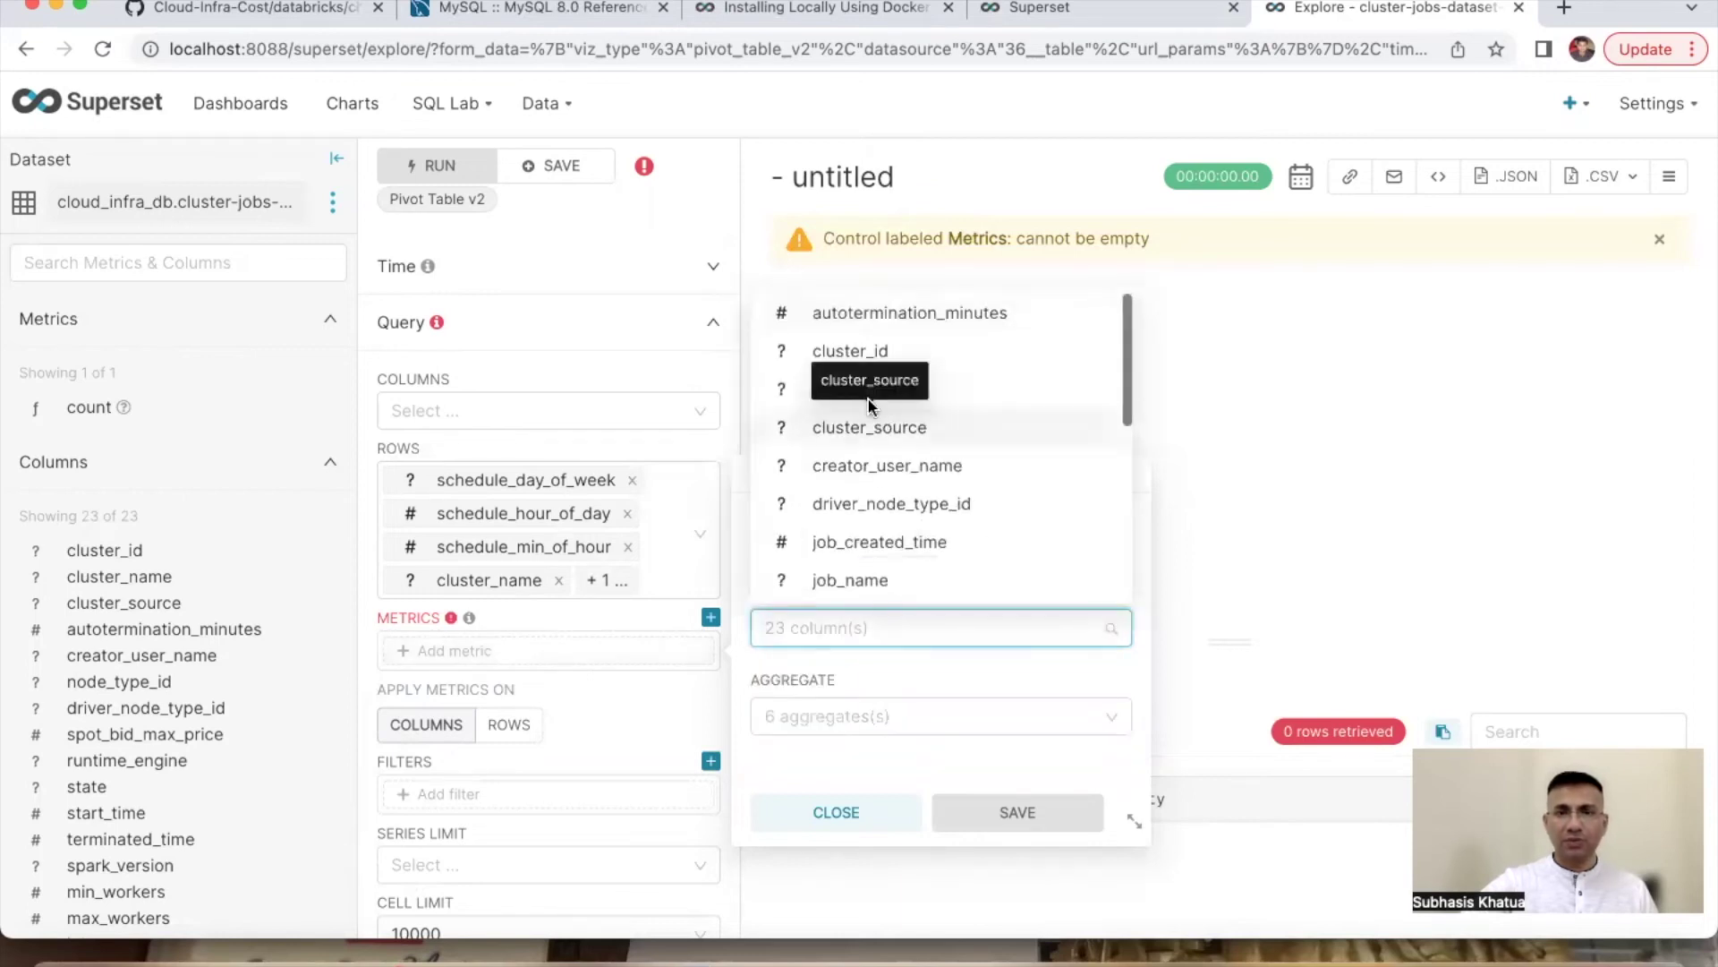
click(852, 581)
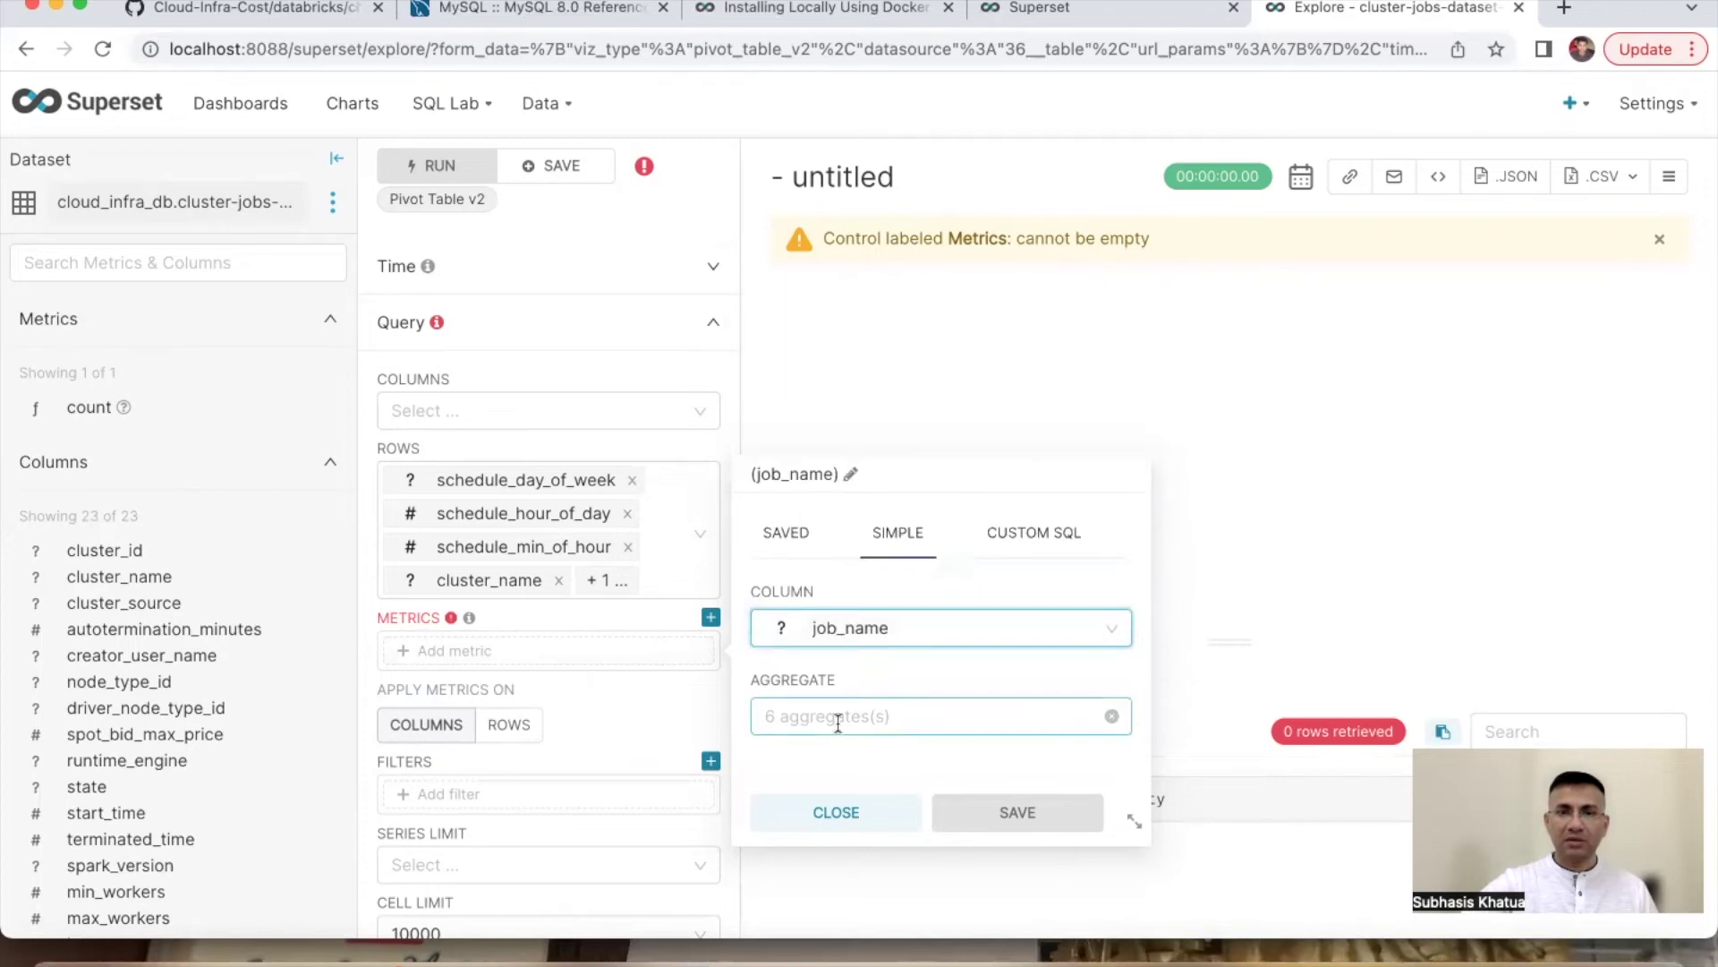
click(840, 631)
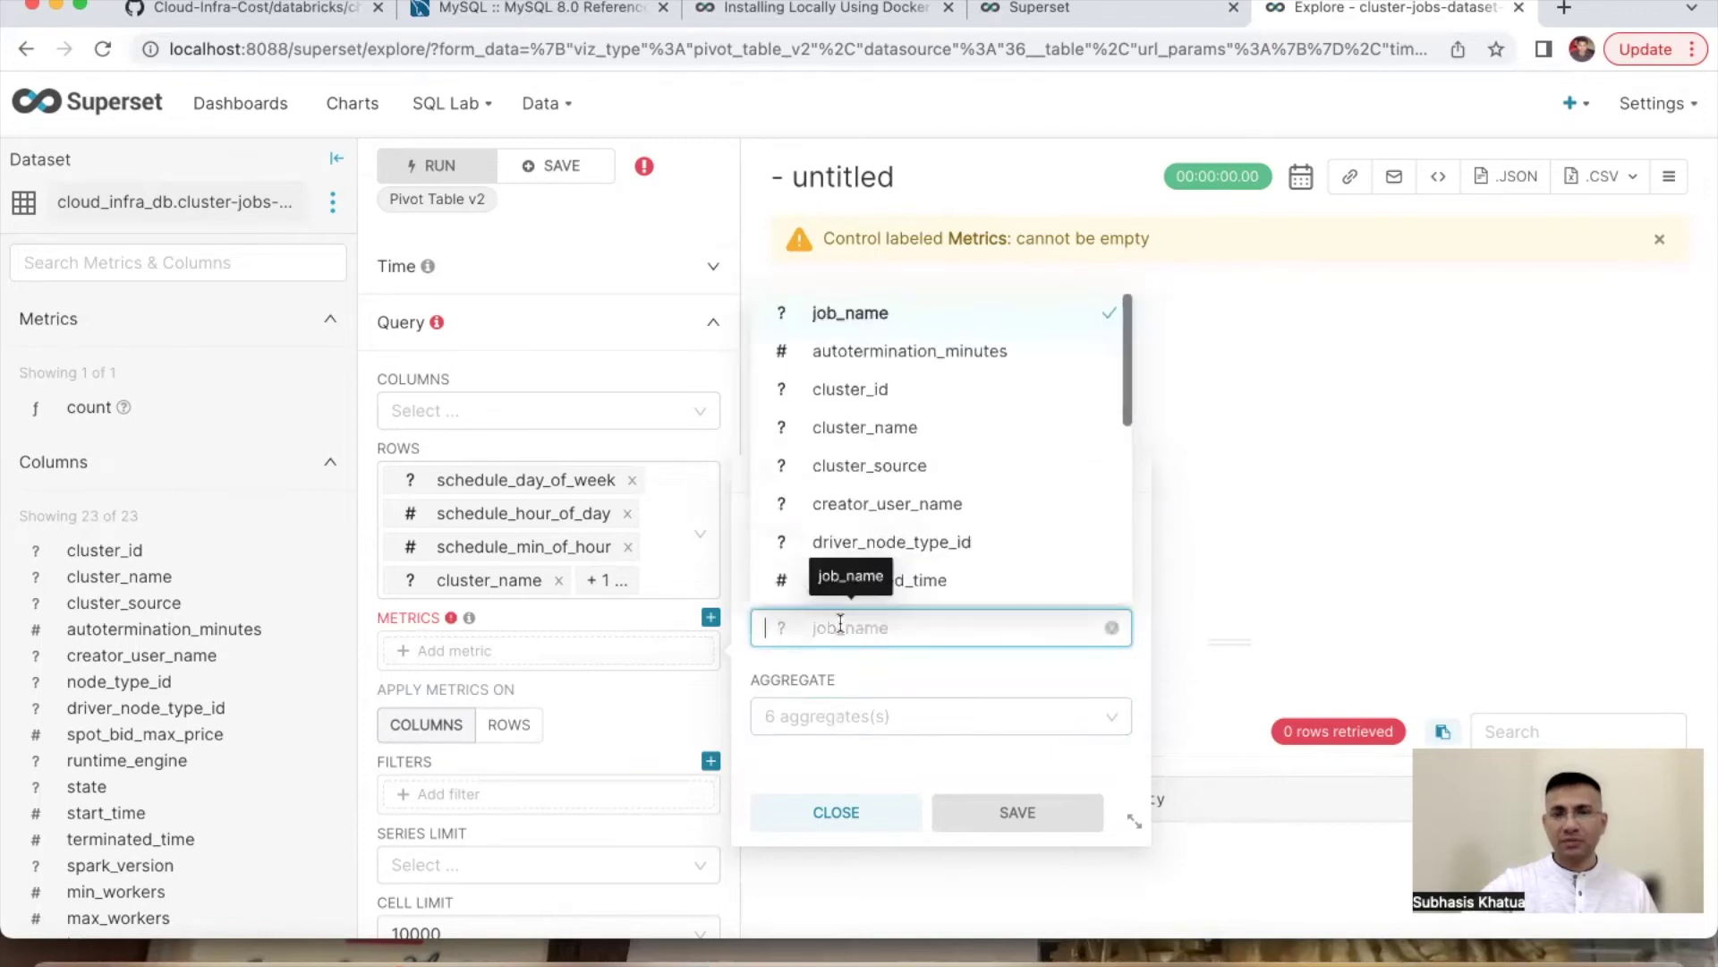
scroll(944, 487, down, 5)
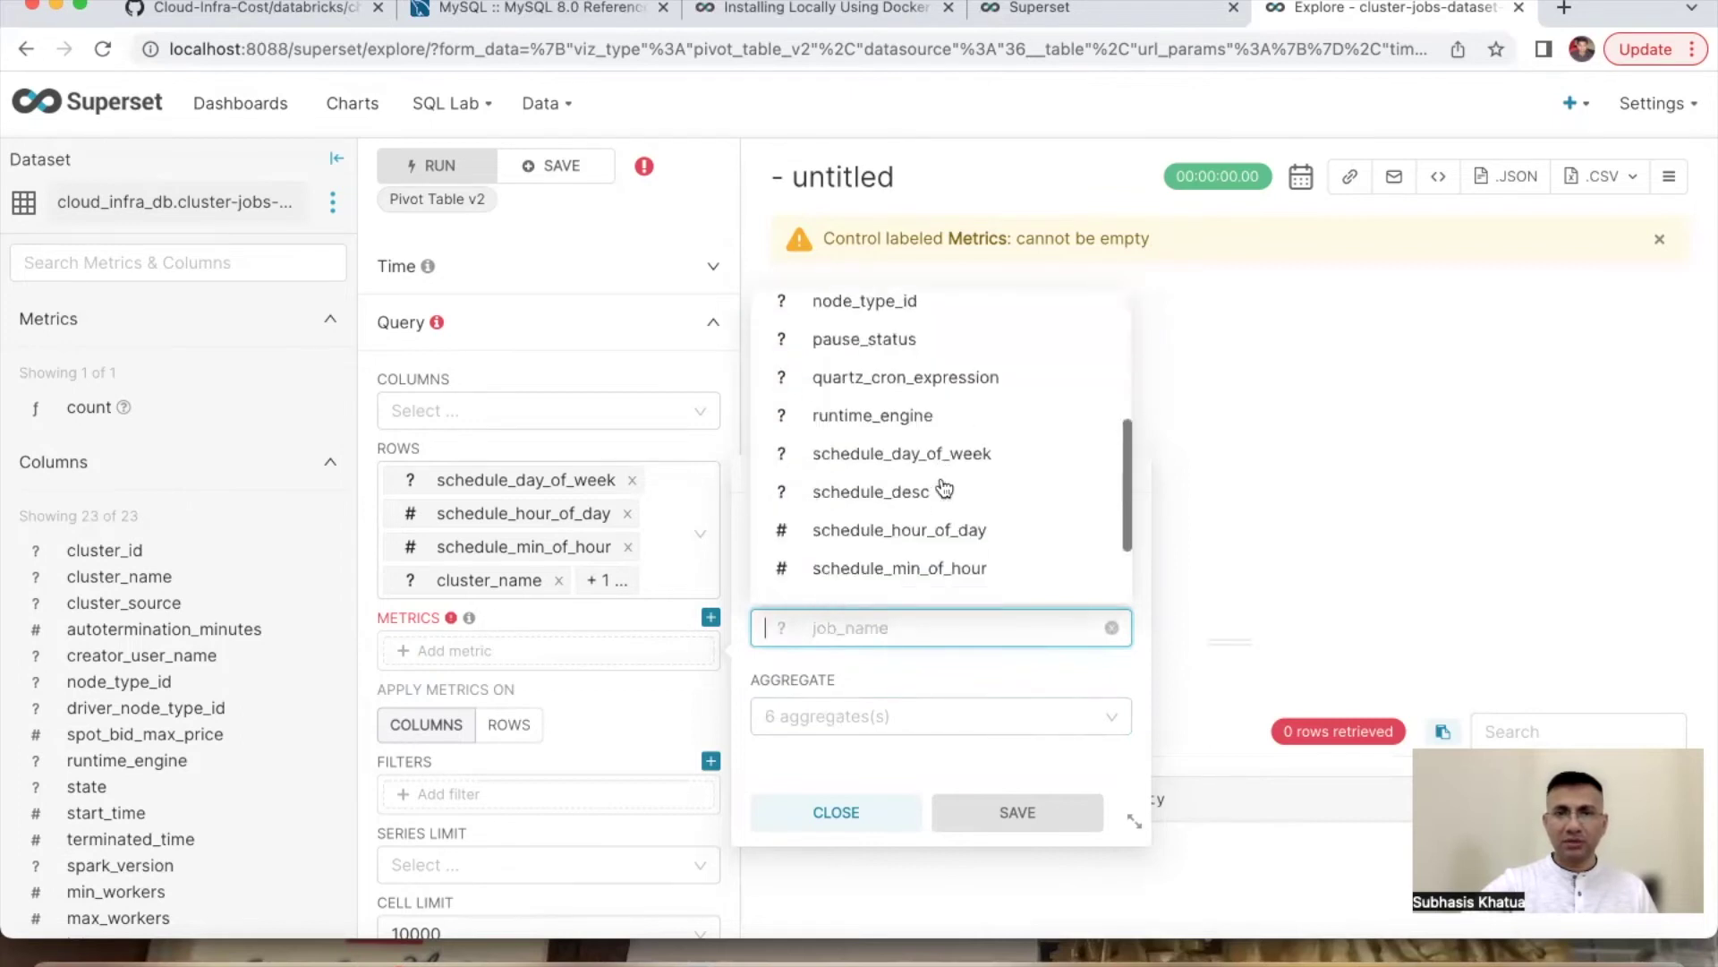
scroll(942, 490, down, 2)
scroll(942, 490, up, 1)
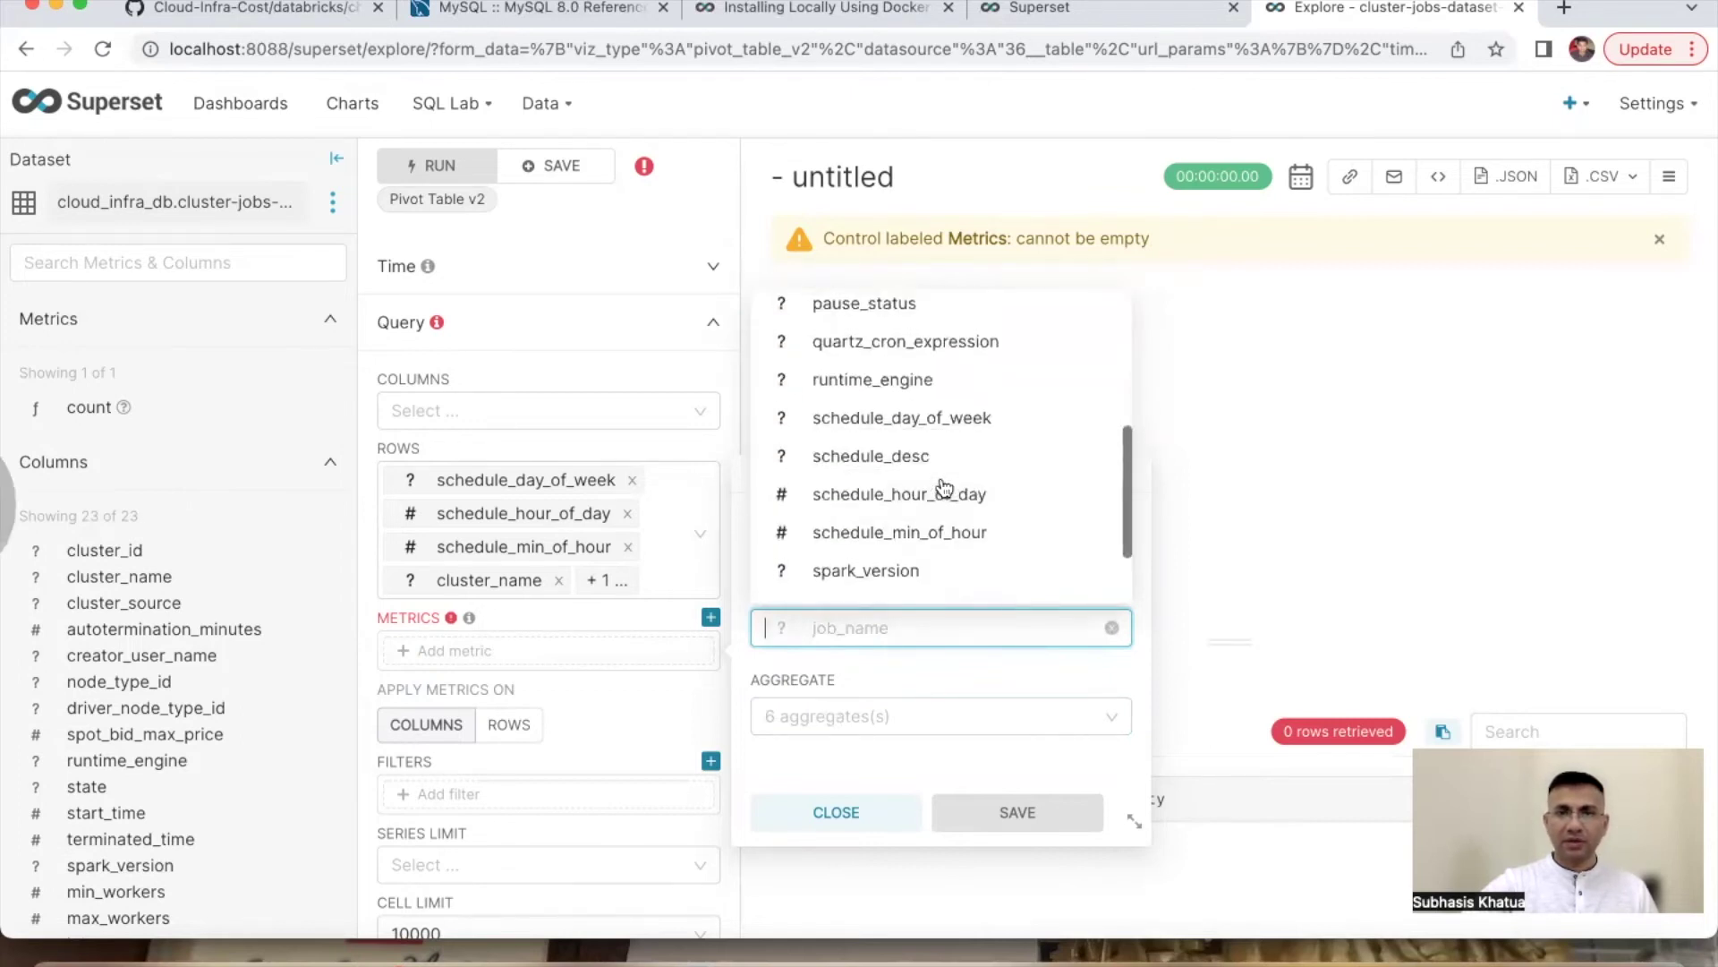
click(861, 305)
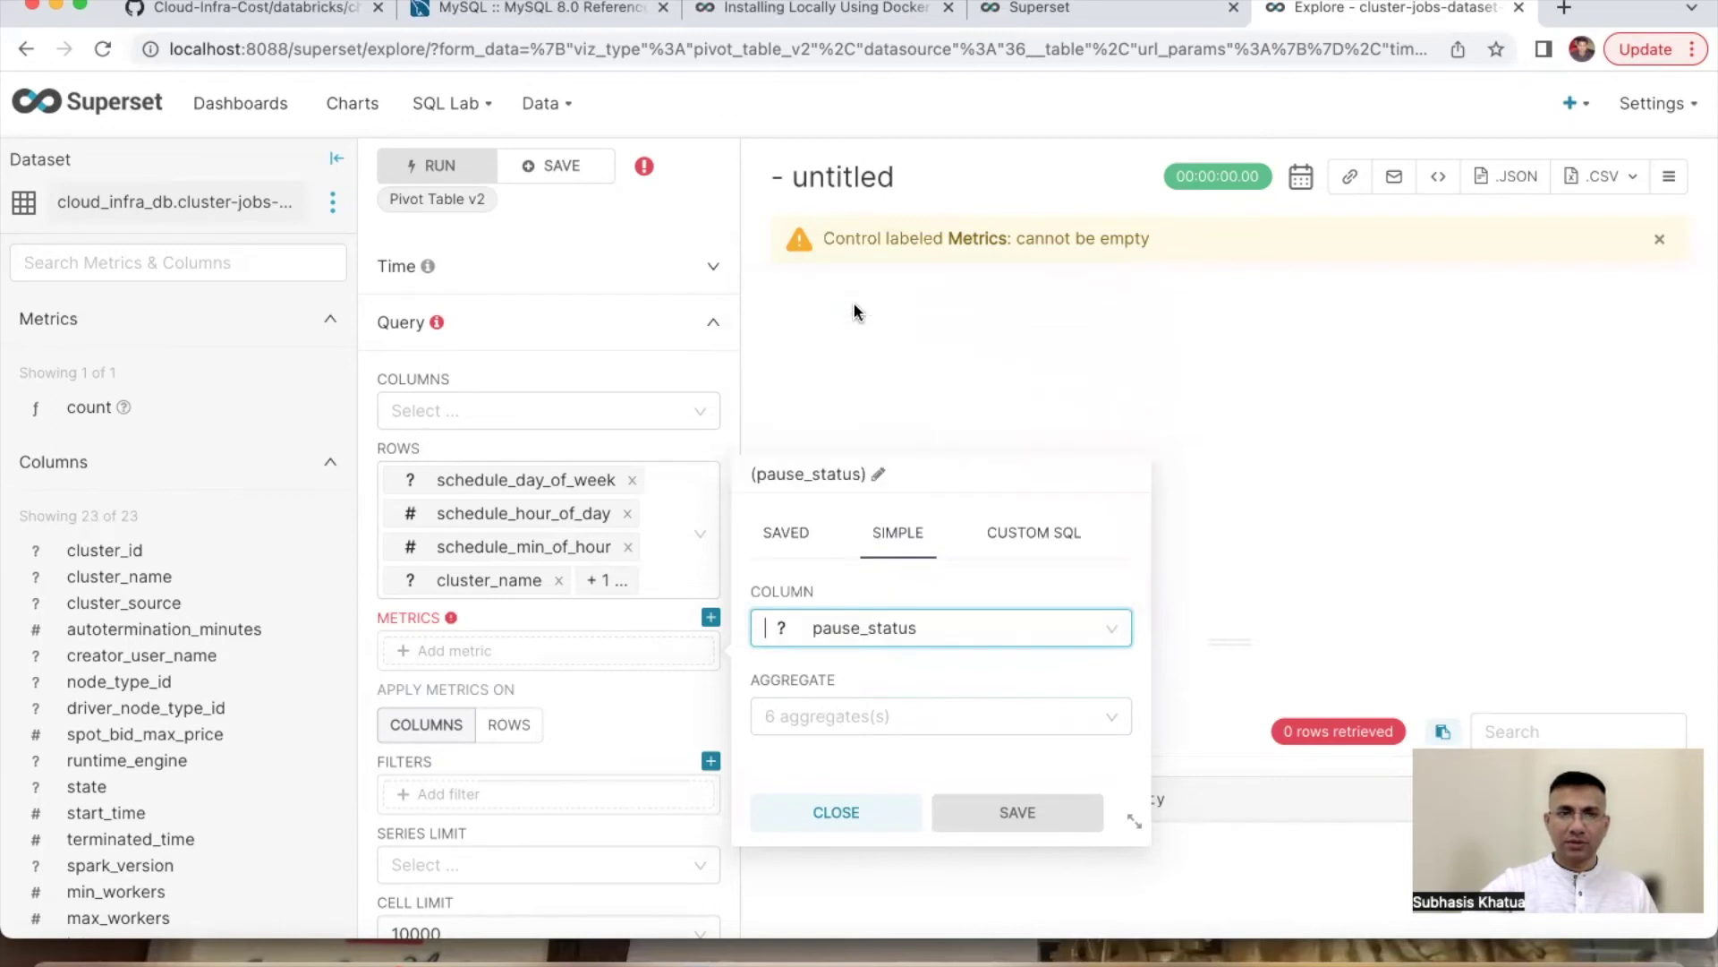
click(814, 716)
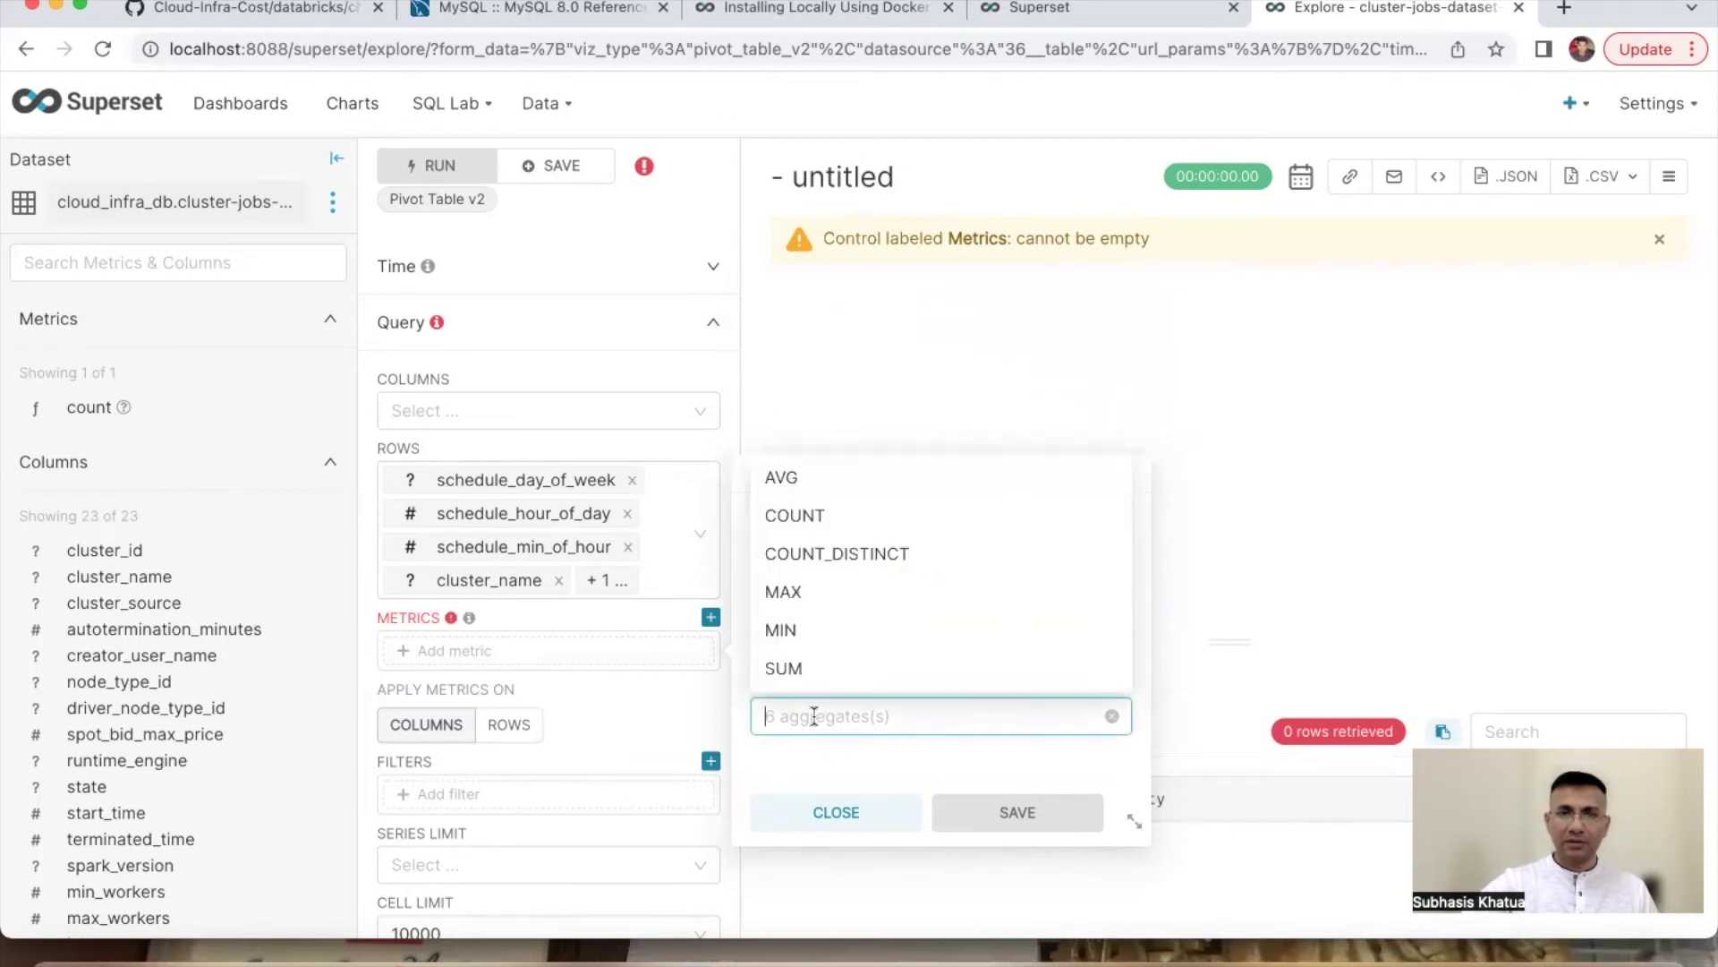
click(794, 517)
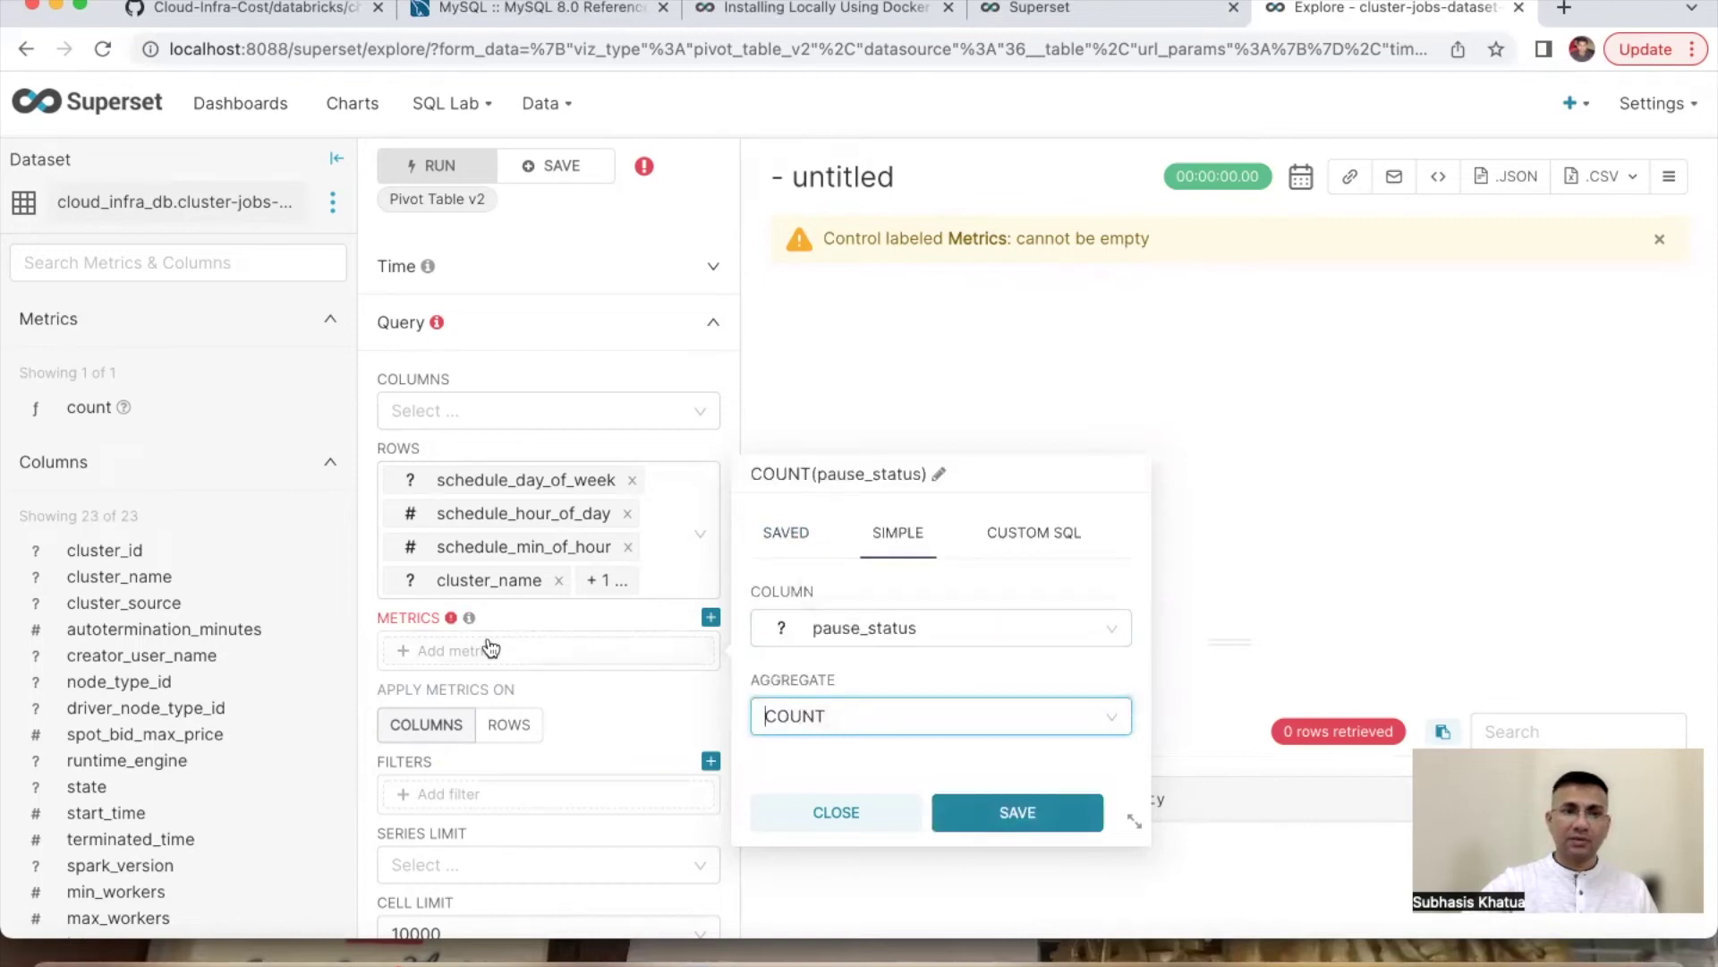
click(1016, 811)
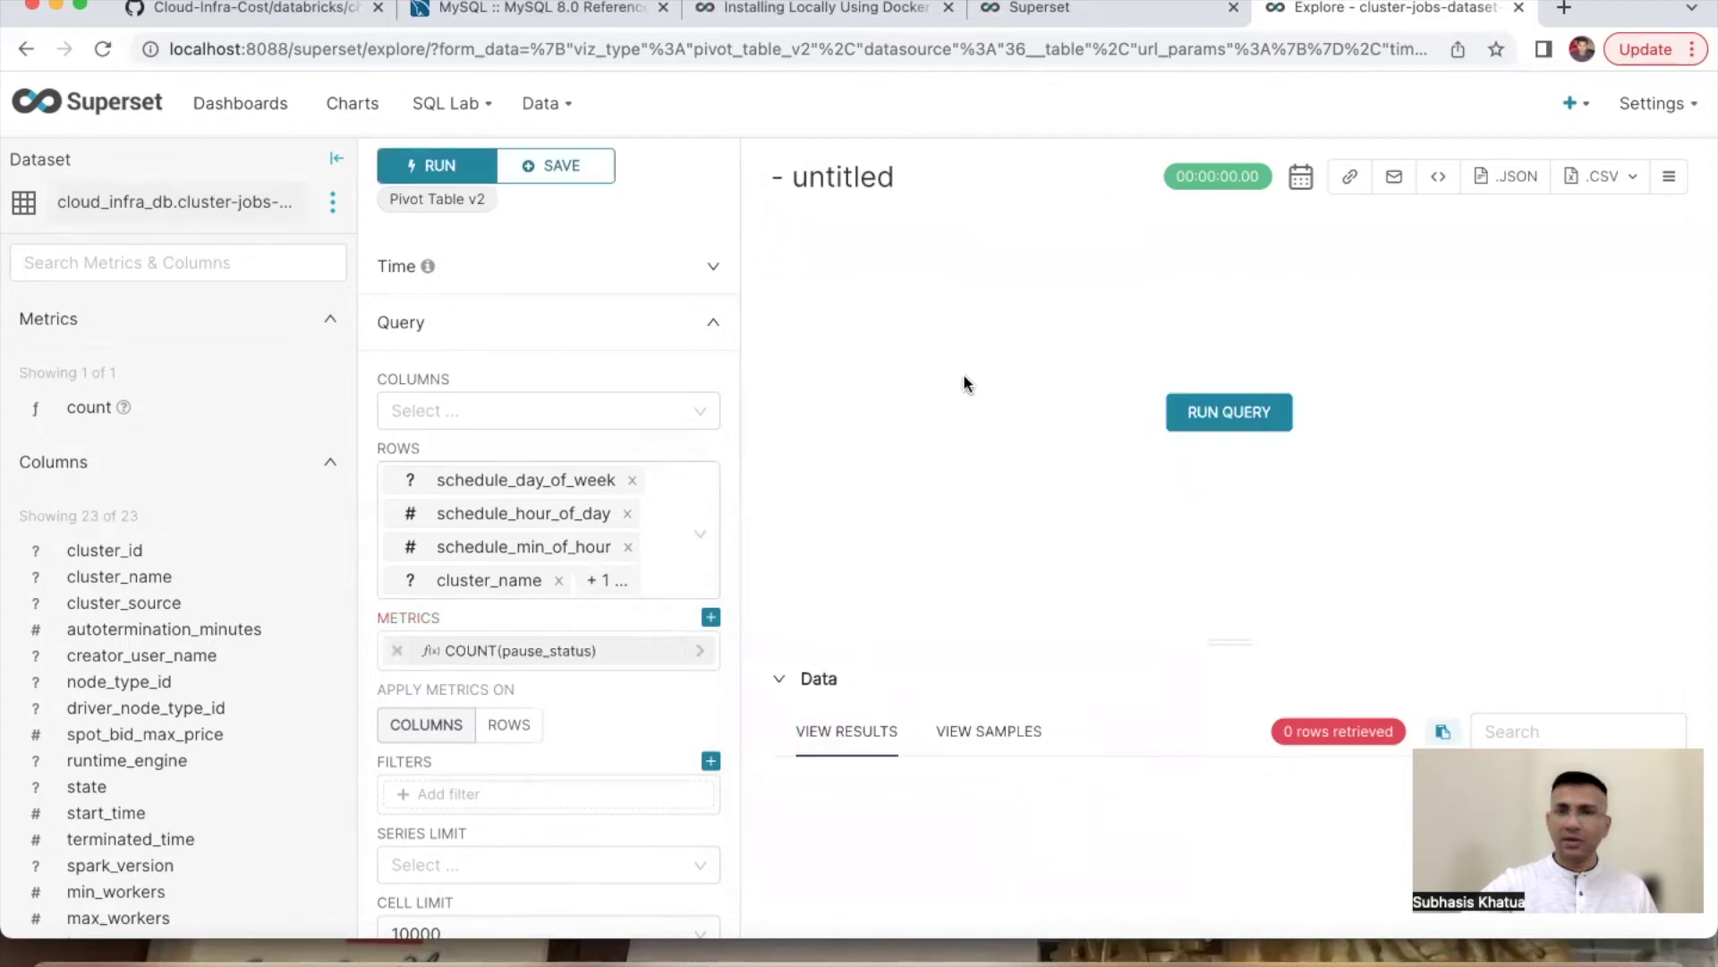
Step: Run the query and look through the pivot table's rows across to the COUNT(pause_status) column
click(1228, 414)
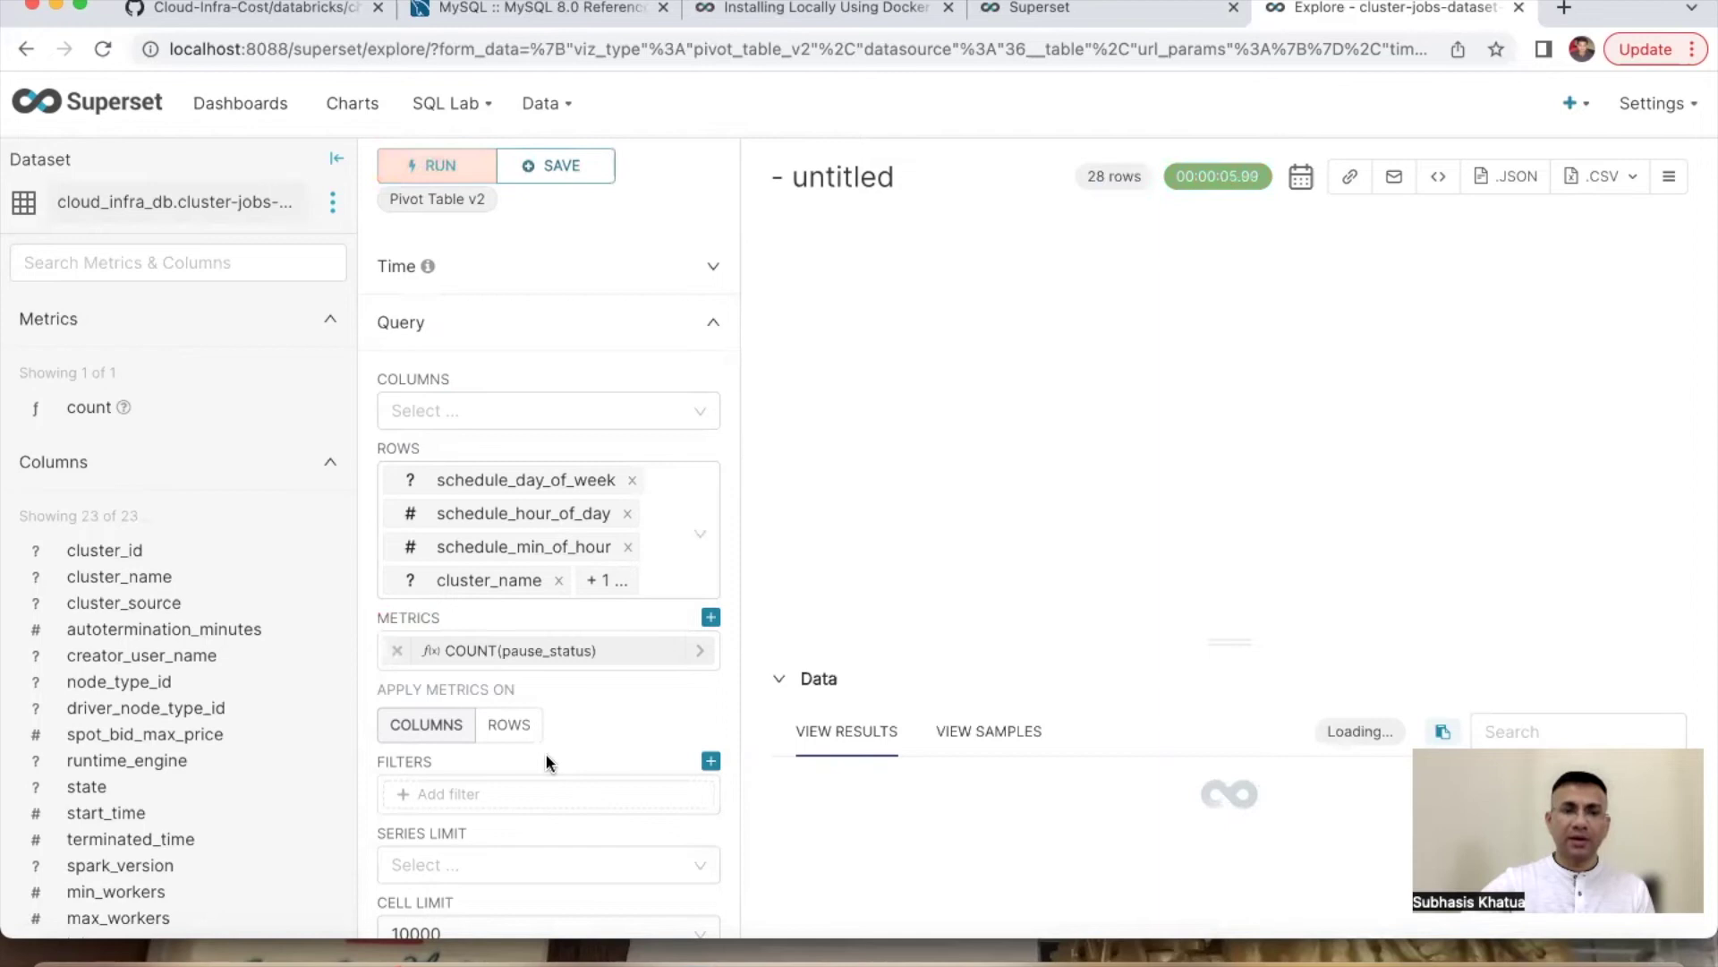
scroll(1308, 416, down, 5)
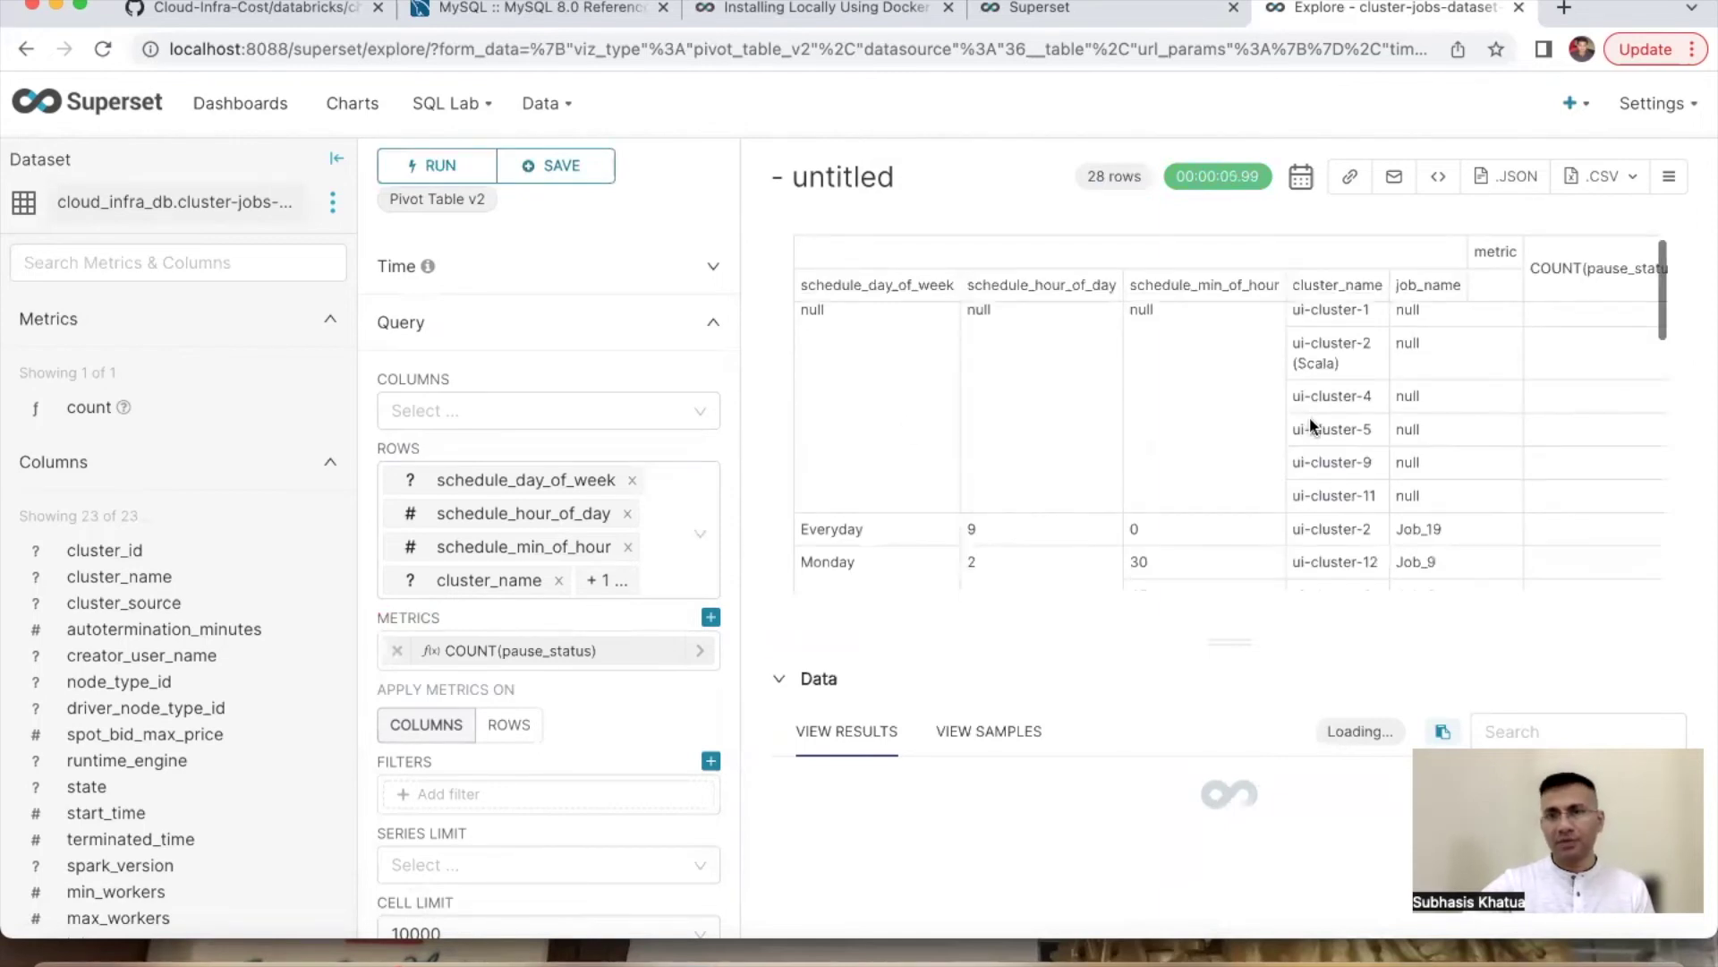
scroll(1404, 453, down, 3)
scroll(1405, 453, up, 10)
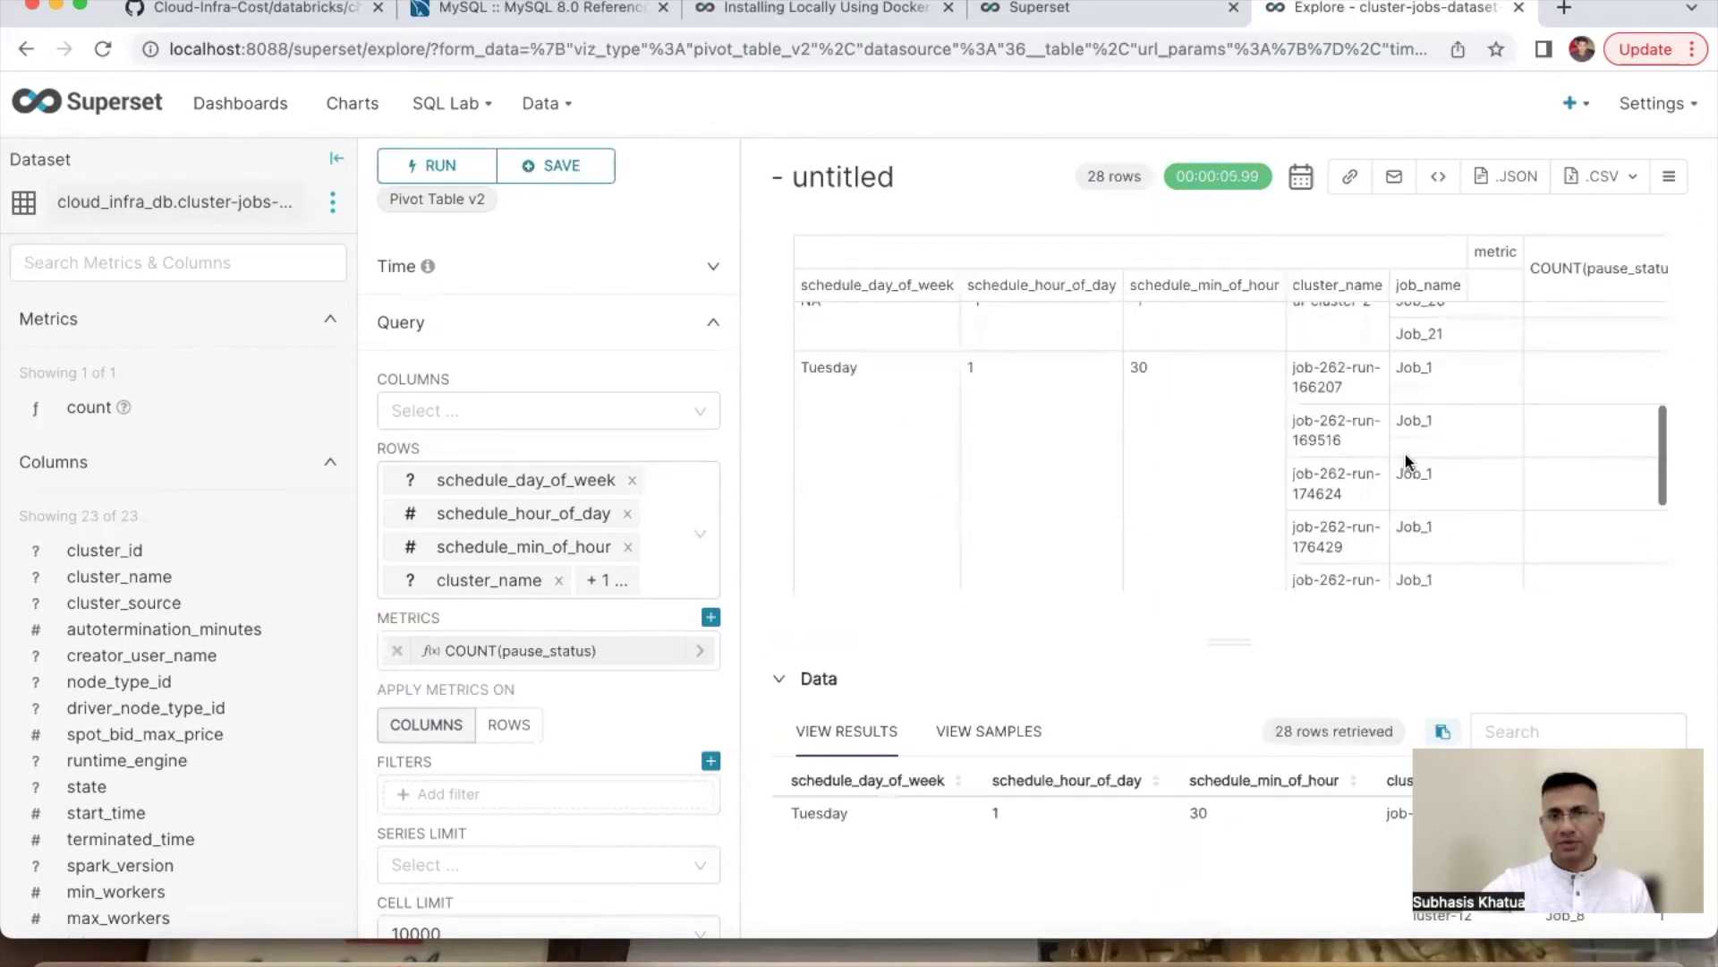
scroll(1404, 453, down, 3)
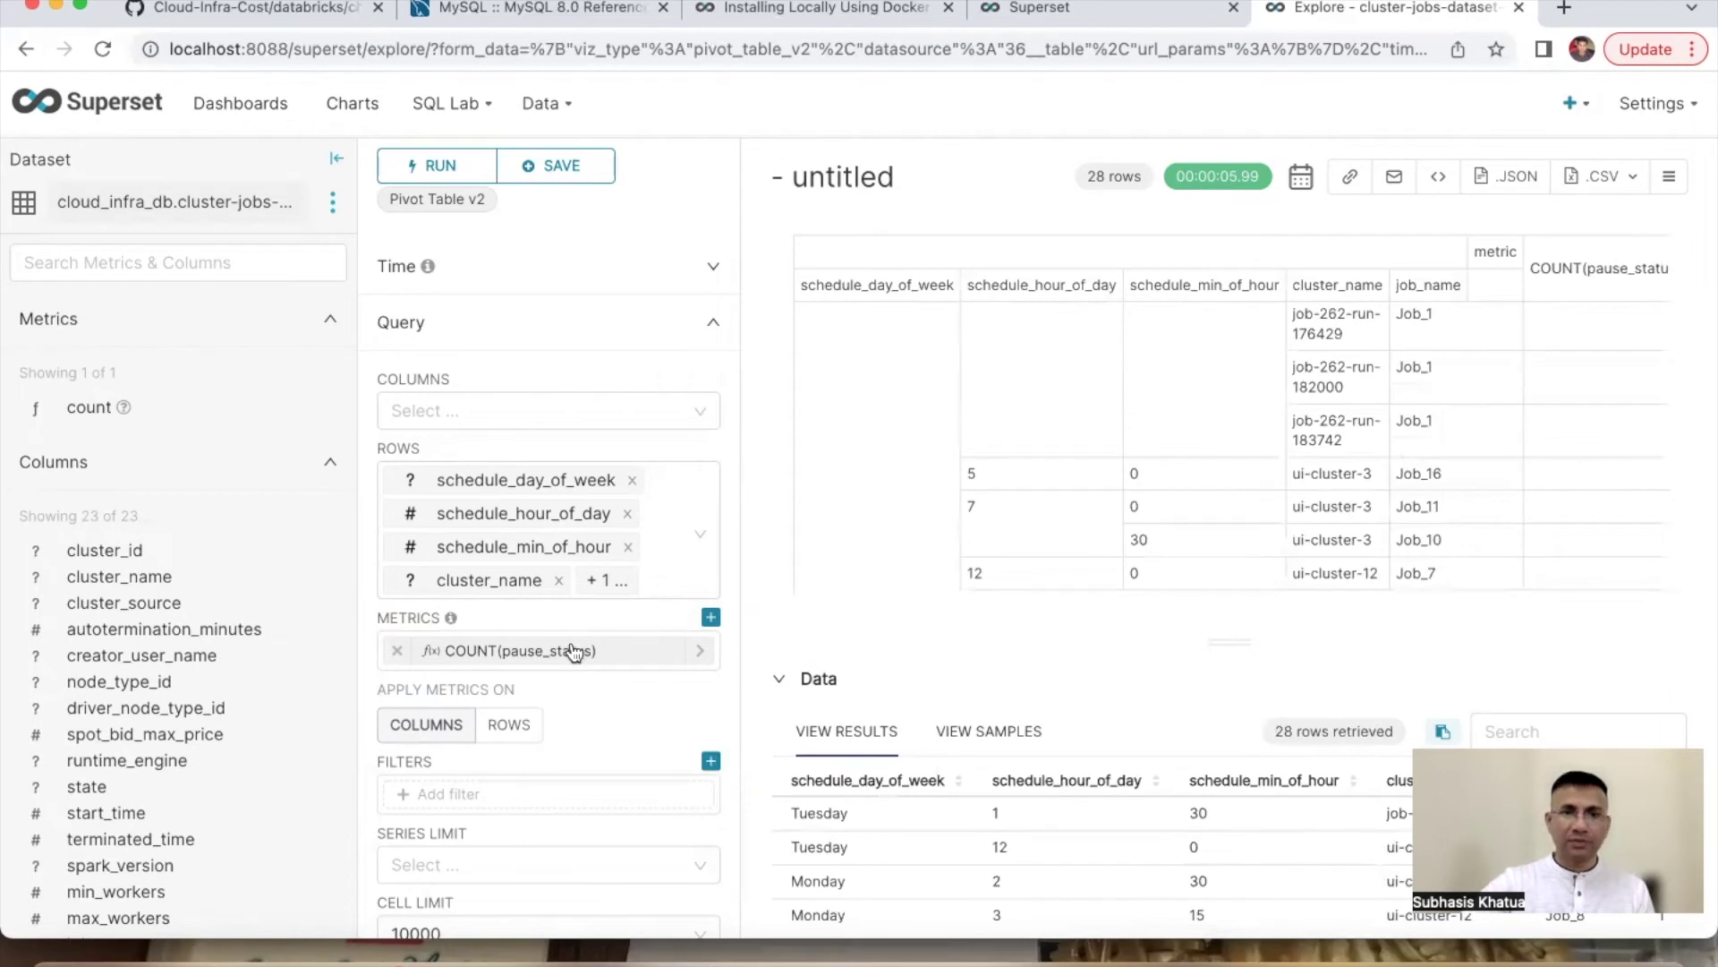
scroll(1290, 470, right, 2)
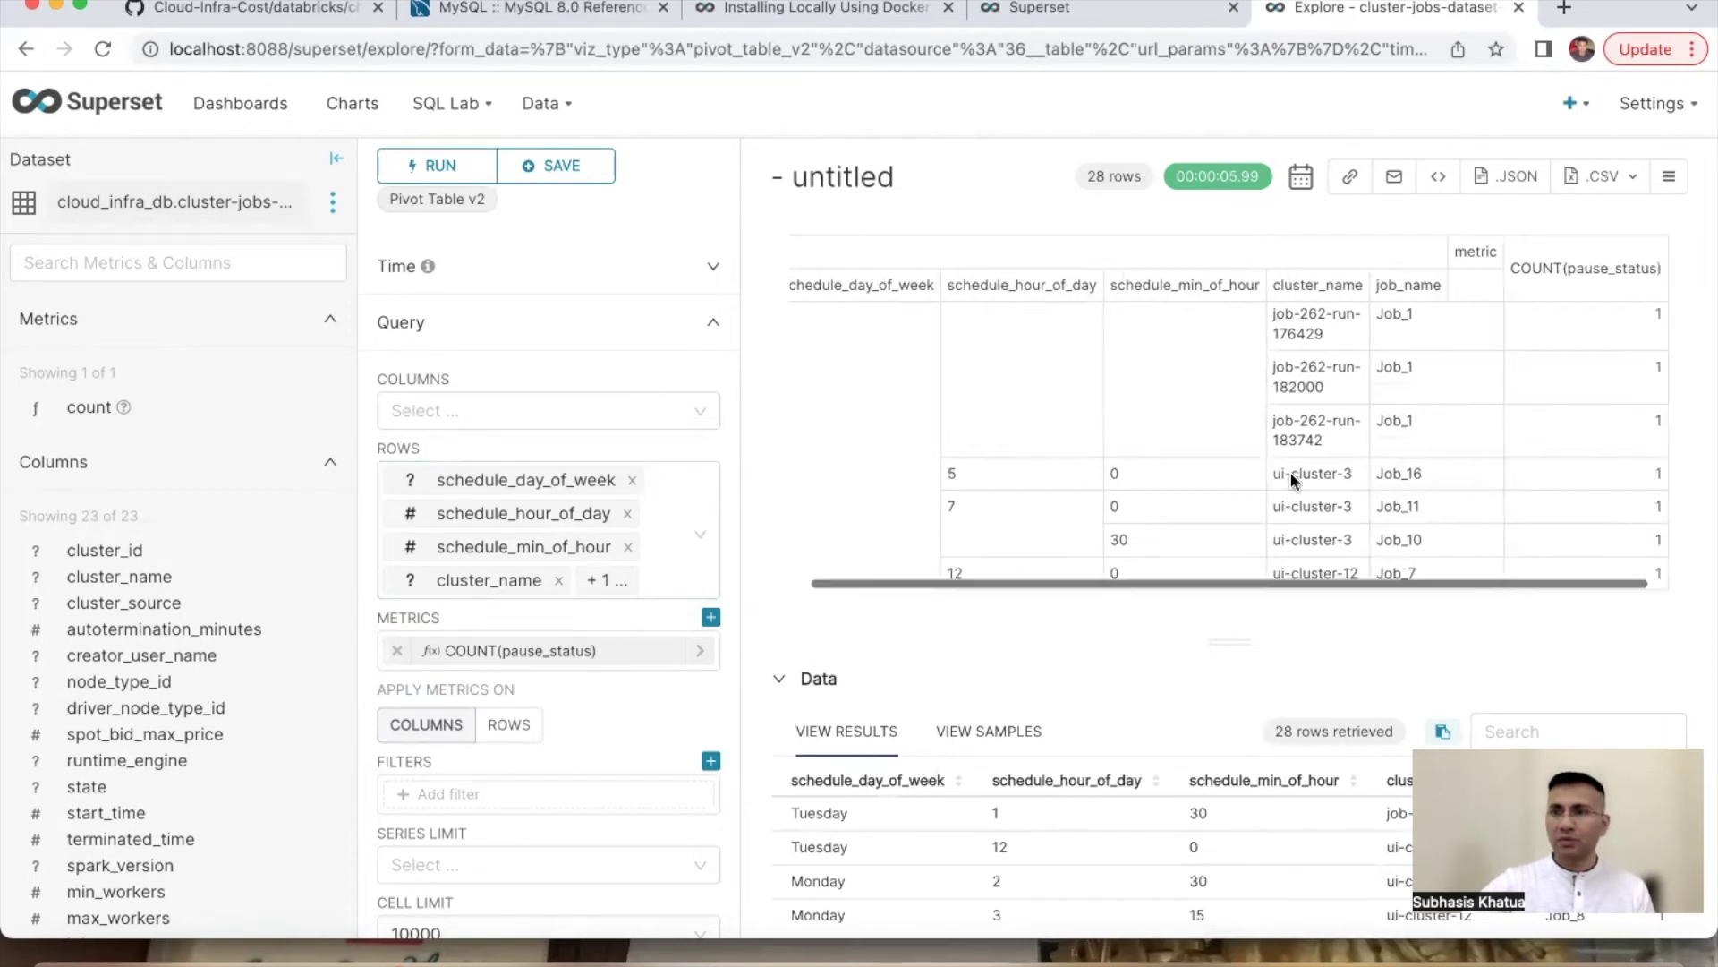
Step: Set pause_status as the pivot table's column field and run the query again
click(530, 414)
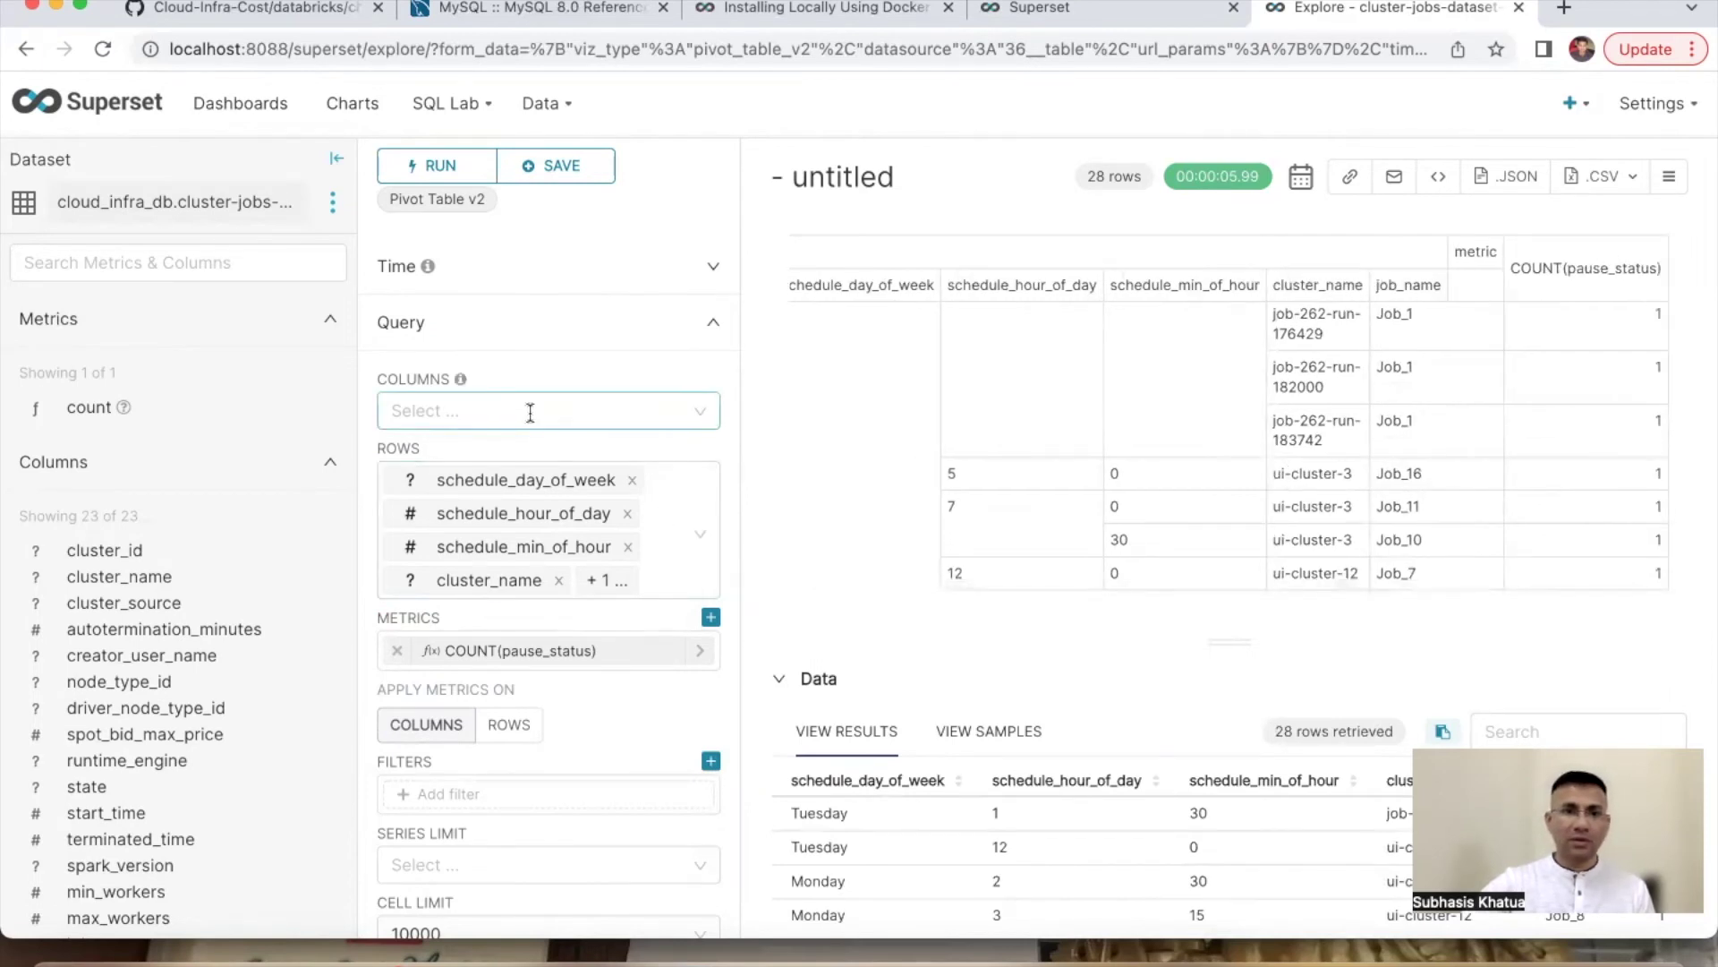
scroll(526, 562, down, 3)
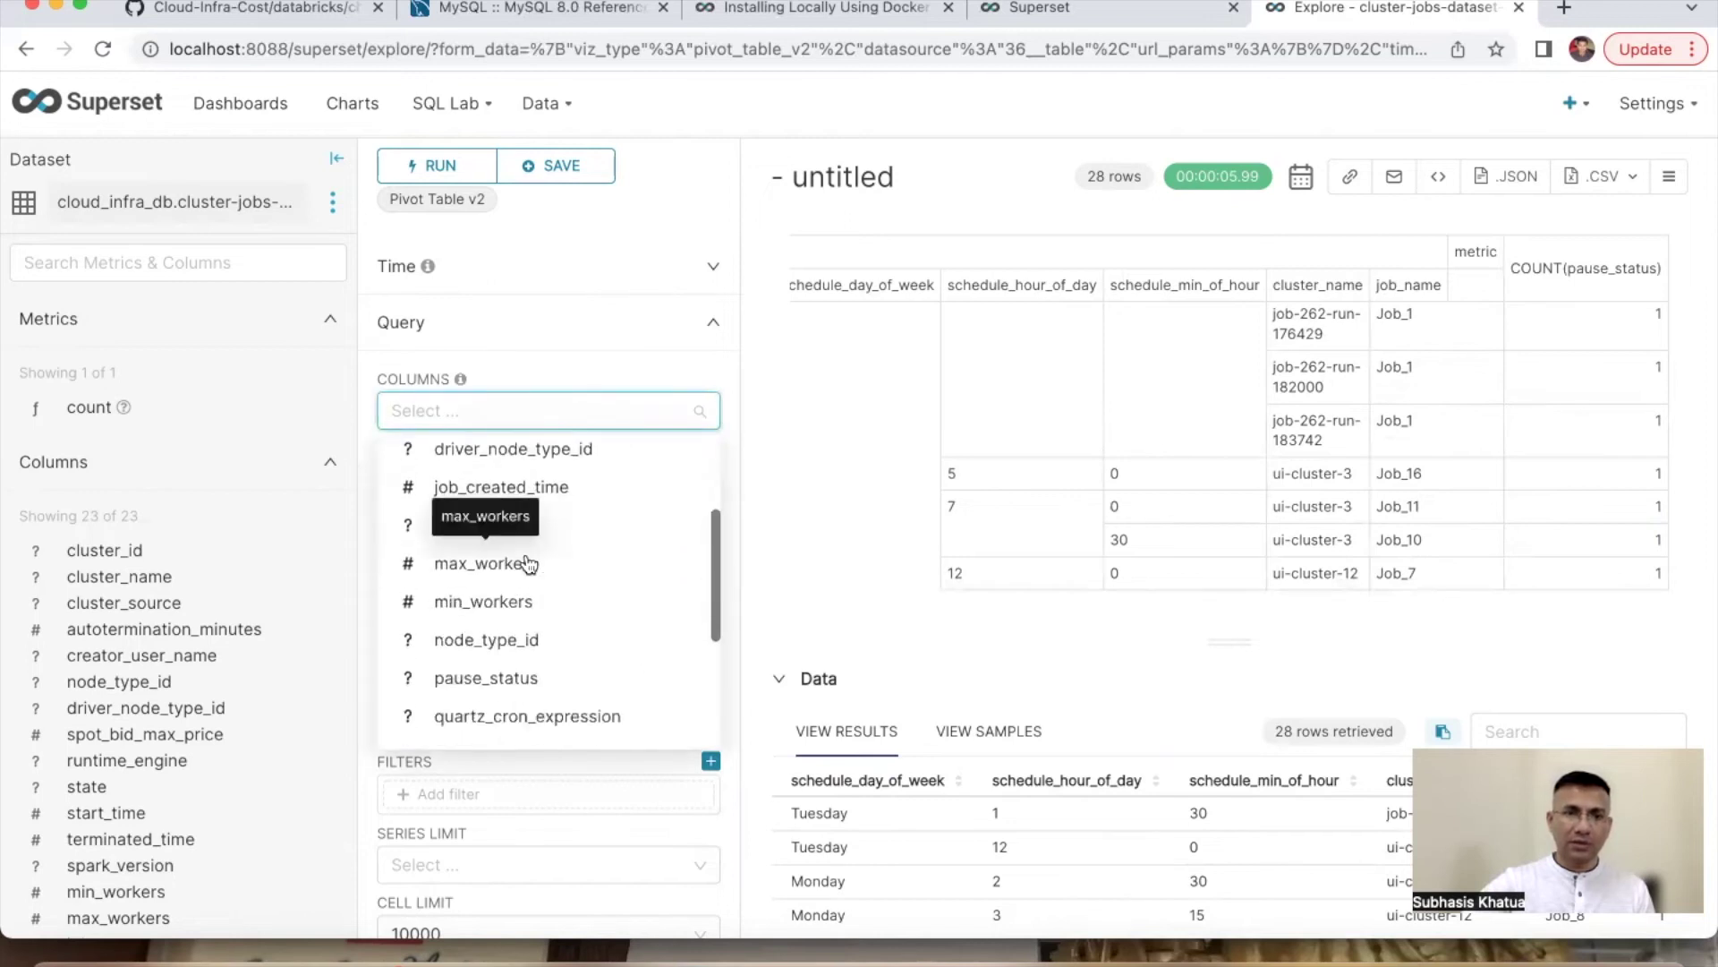
click(495, 680)
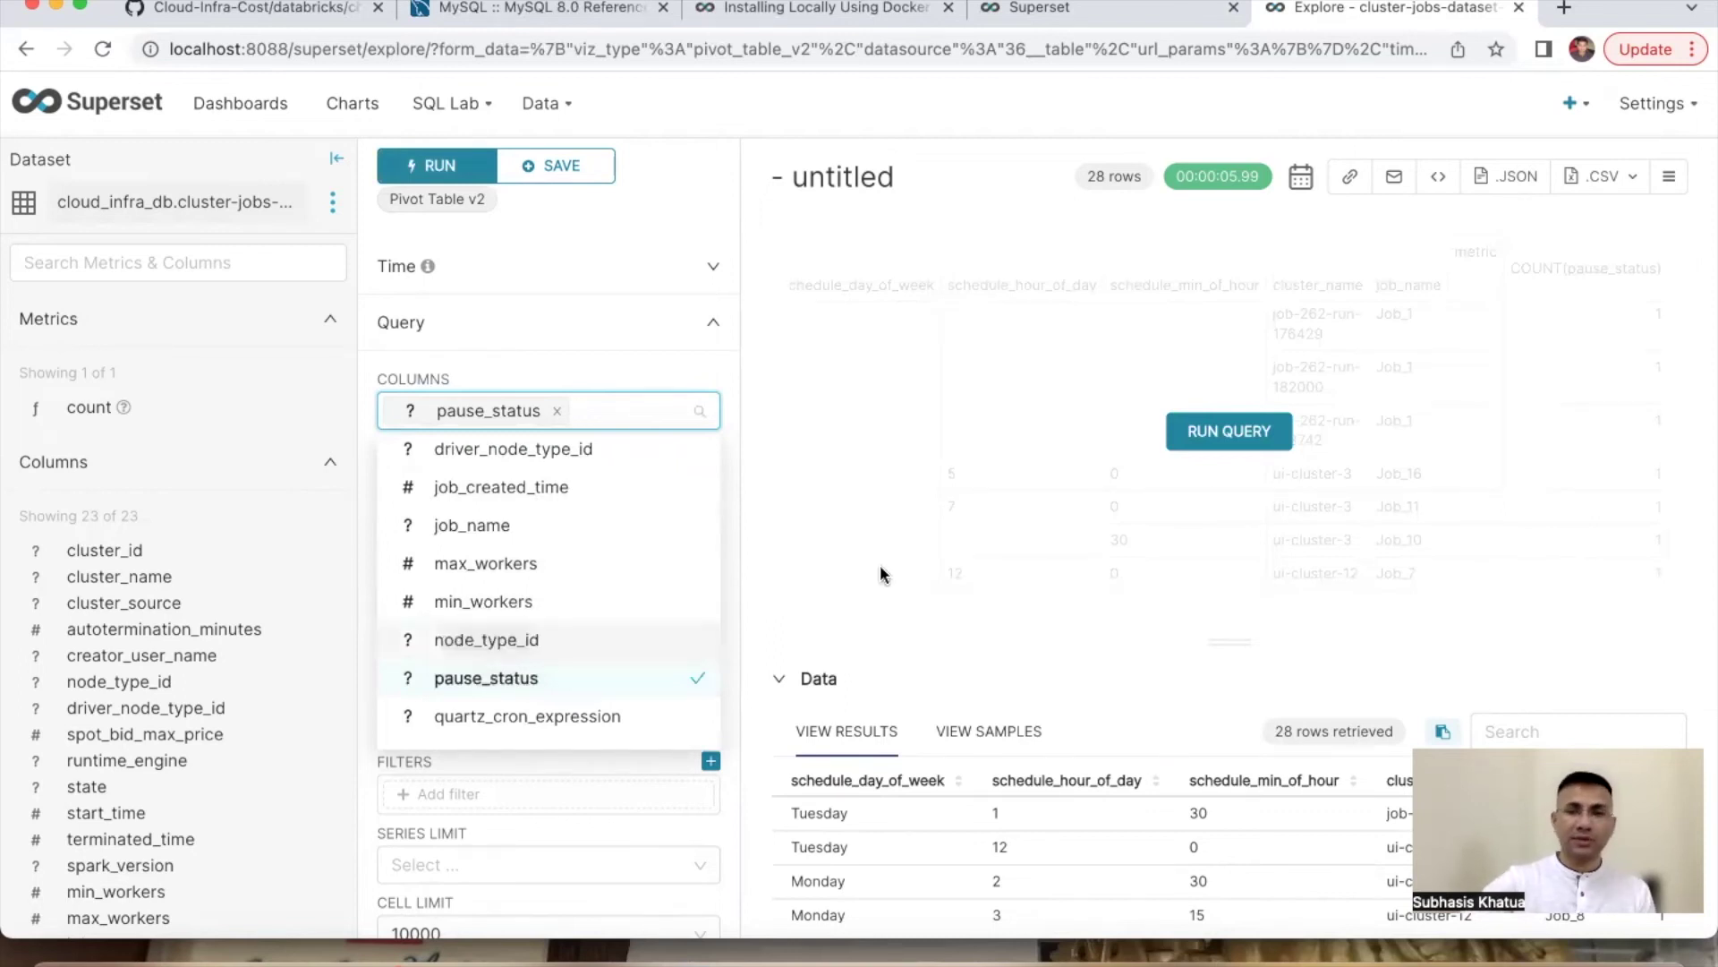
click(883, 524)
click(1231, 421)
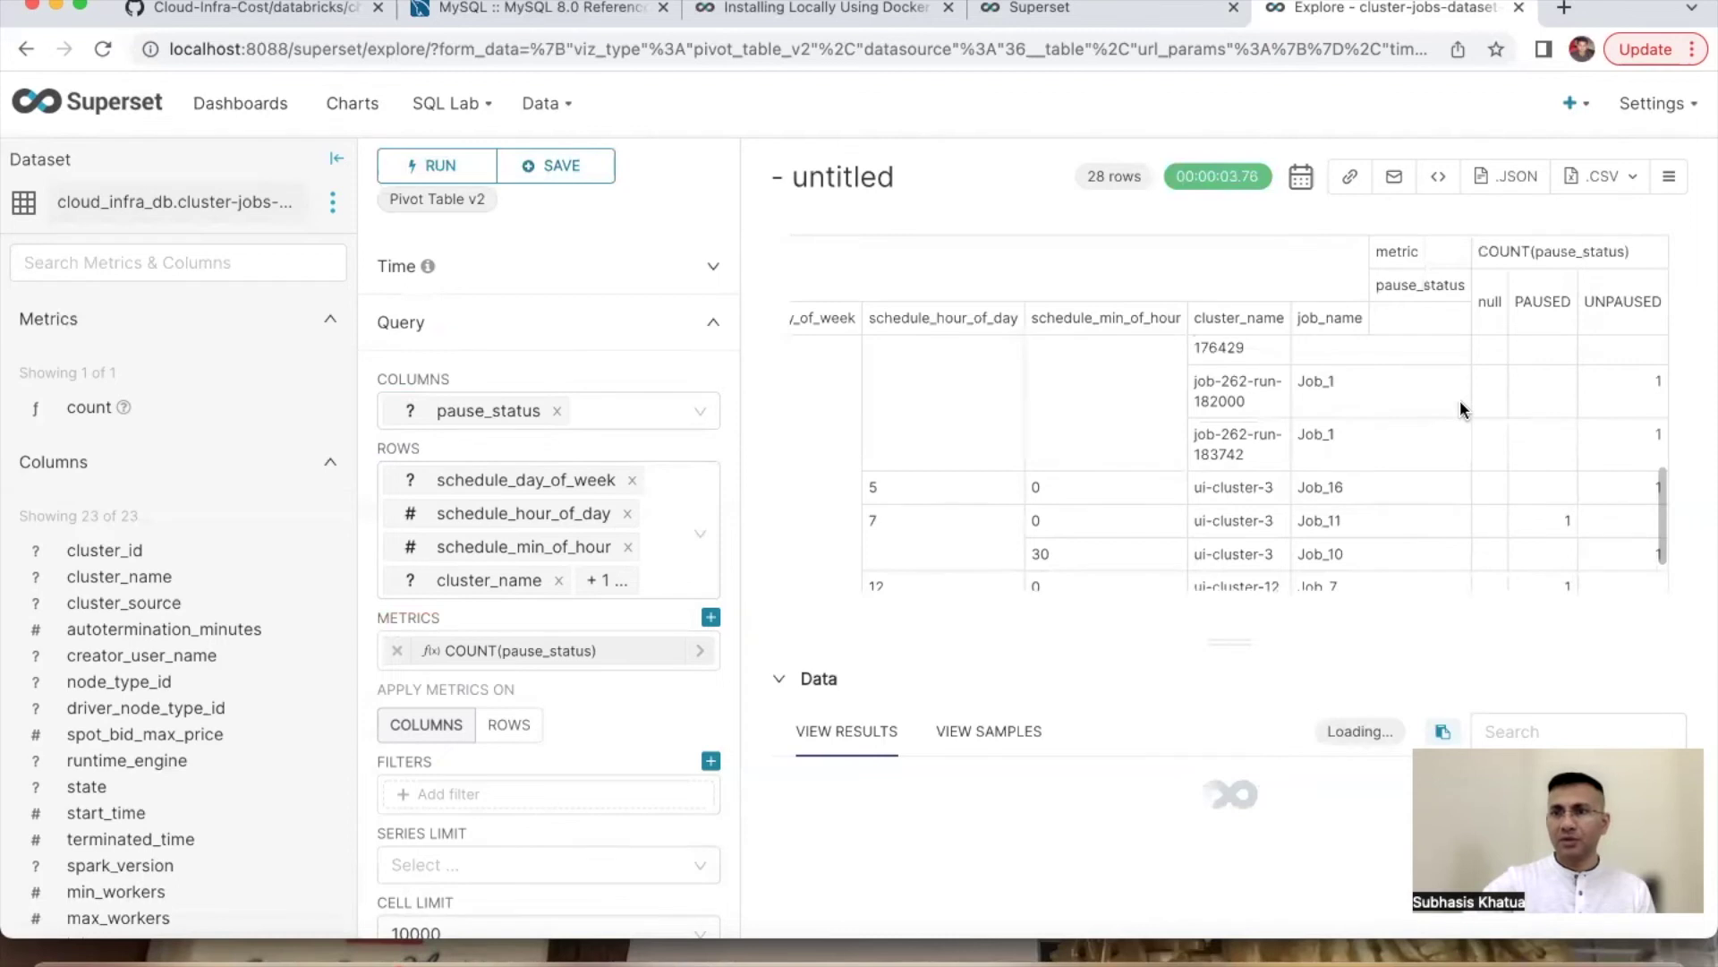
scroll(600, 745, down, 5)
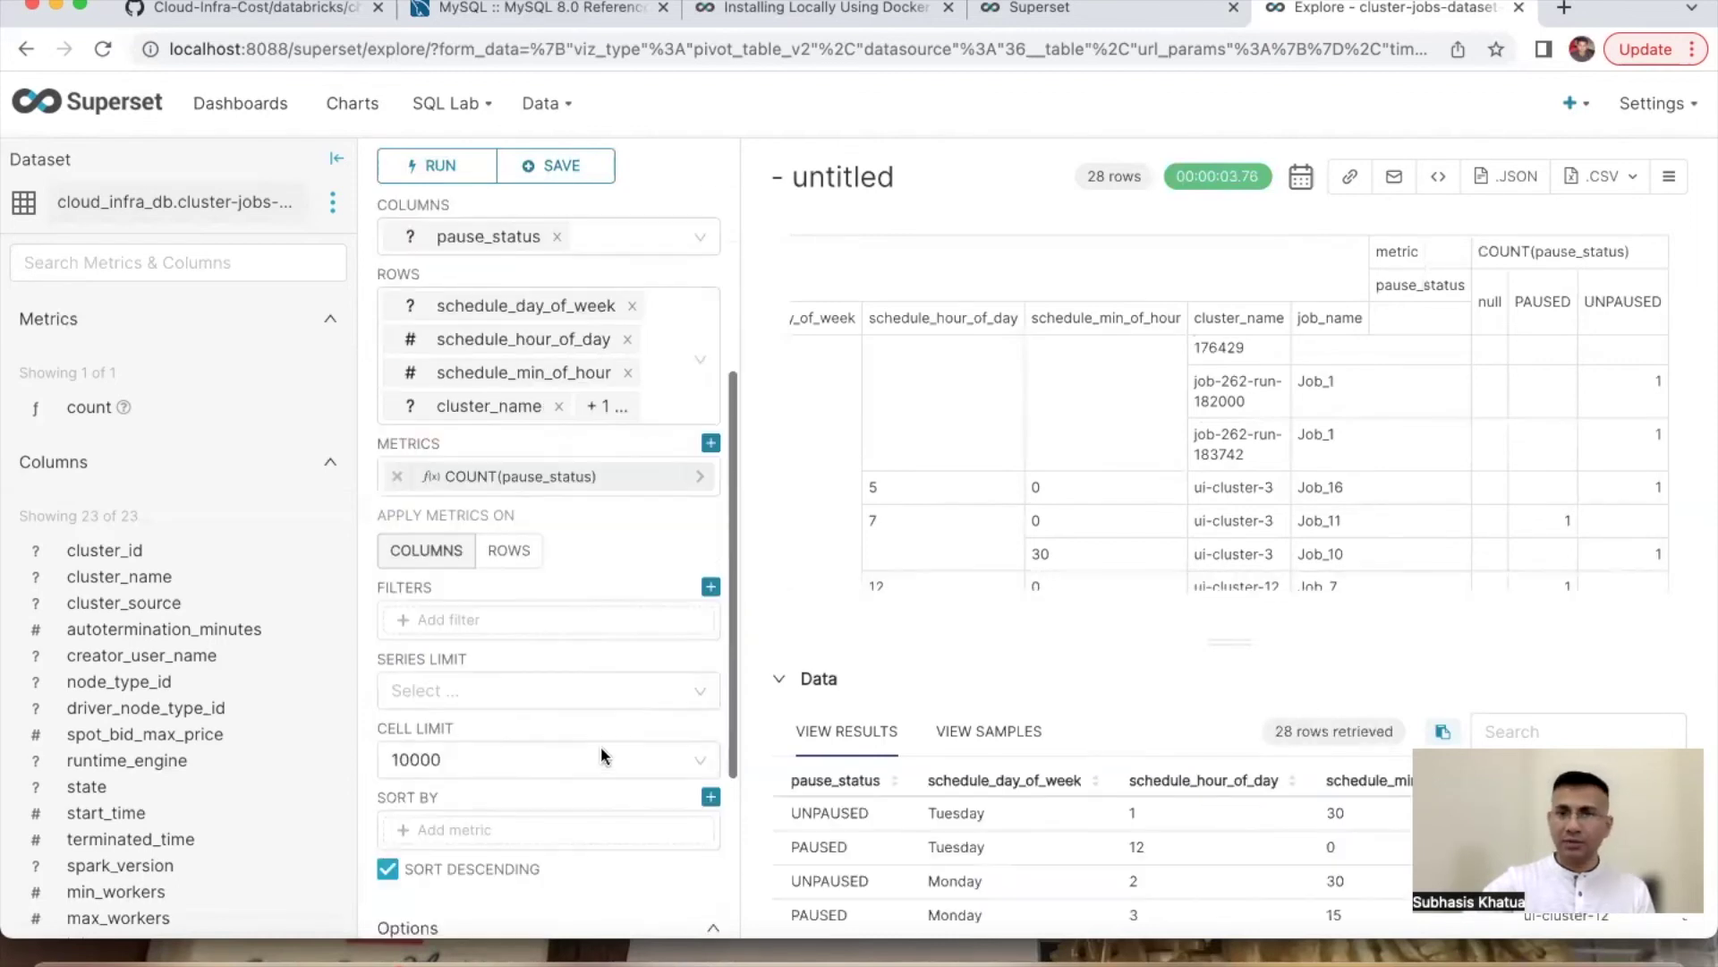
Step: Start a new simple filter for the pivot table on the schedule_day_of_week column
scroll(971, 469, down, 3)
scroll(970, 469, up, 4)
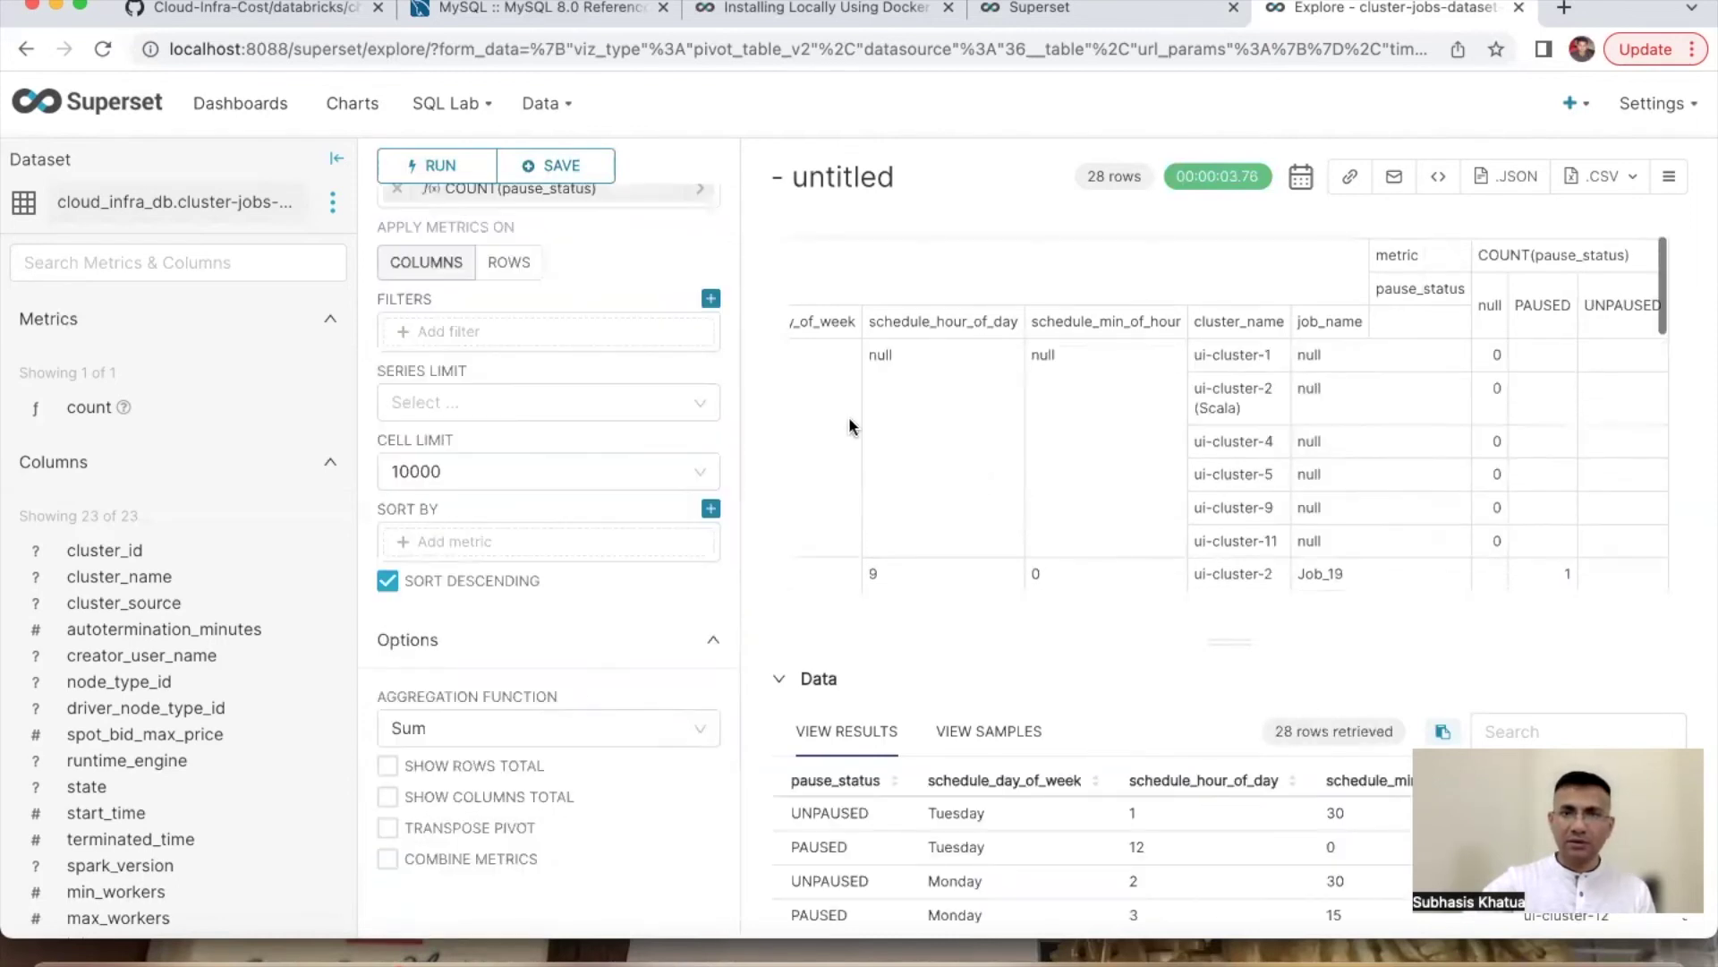
scroll(849, 416, left, 3)
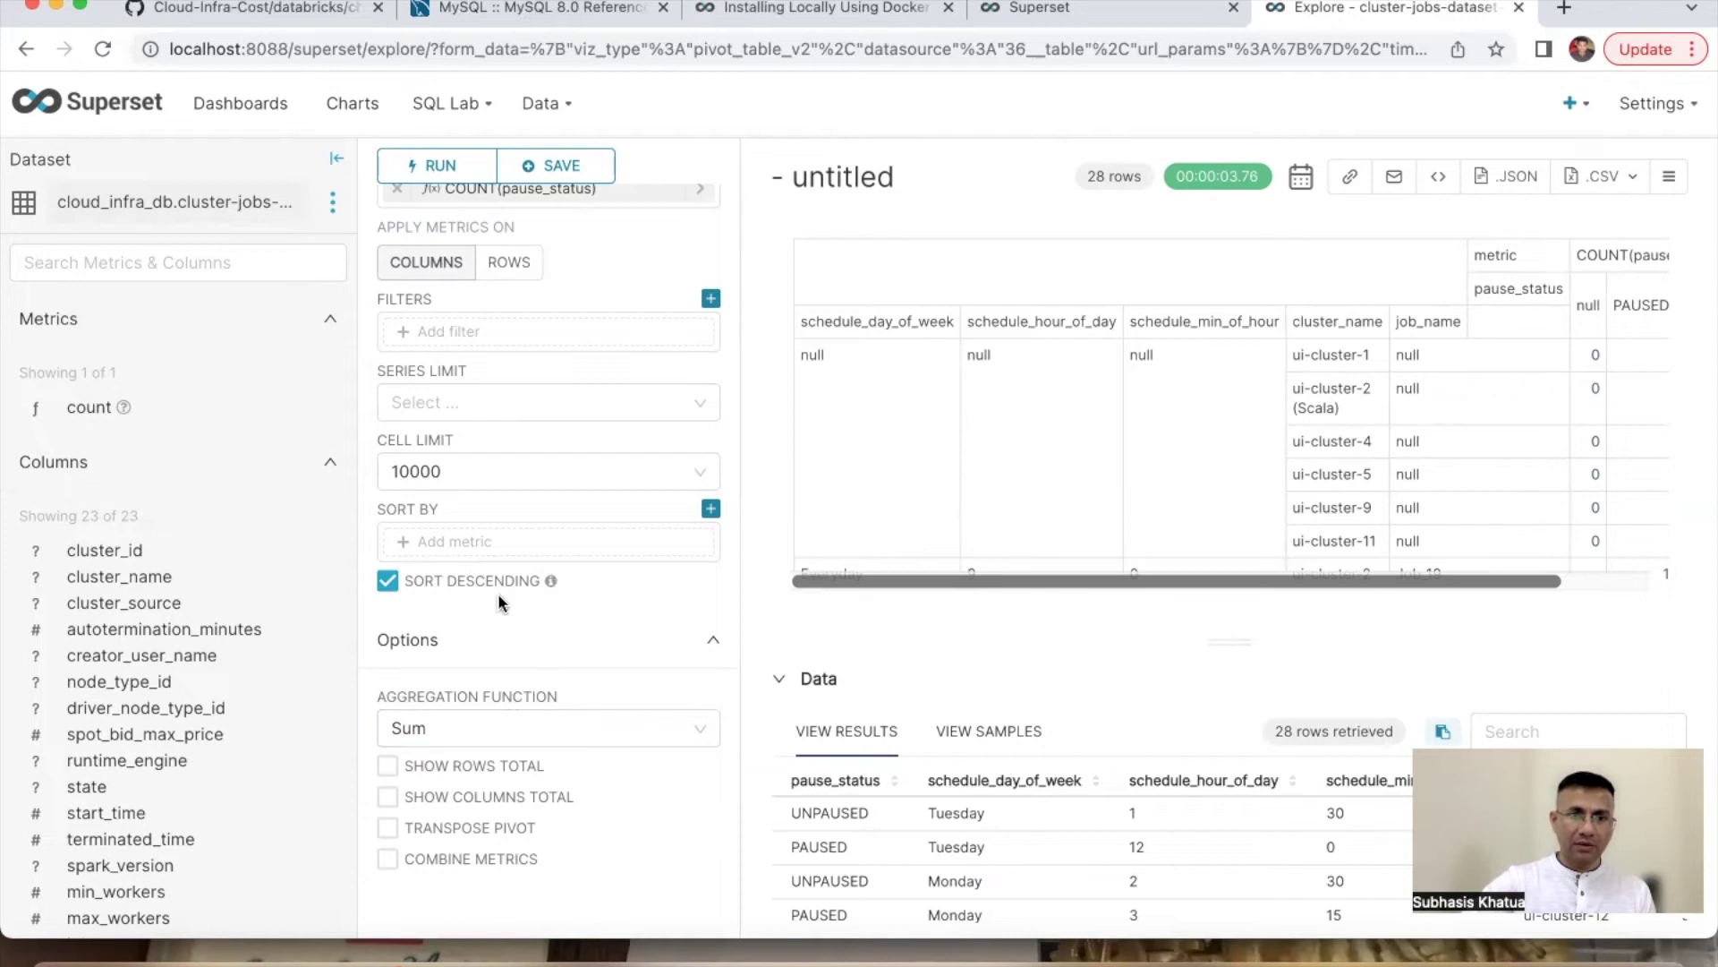
scroll(522, 467, up, 2)
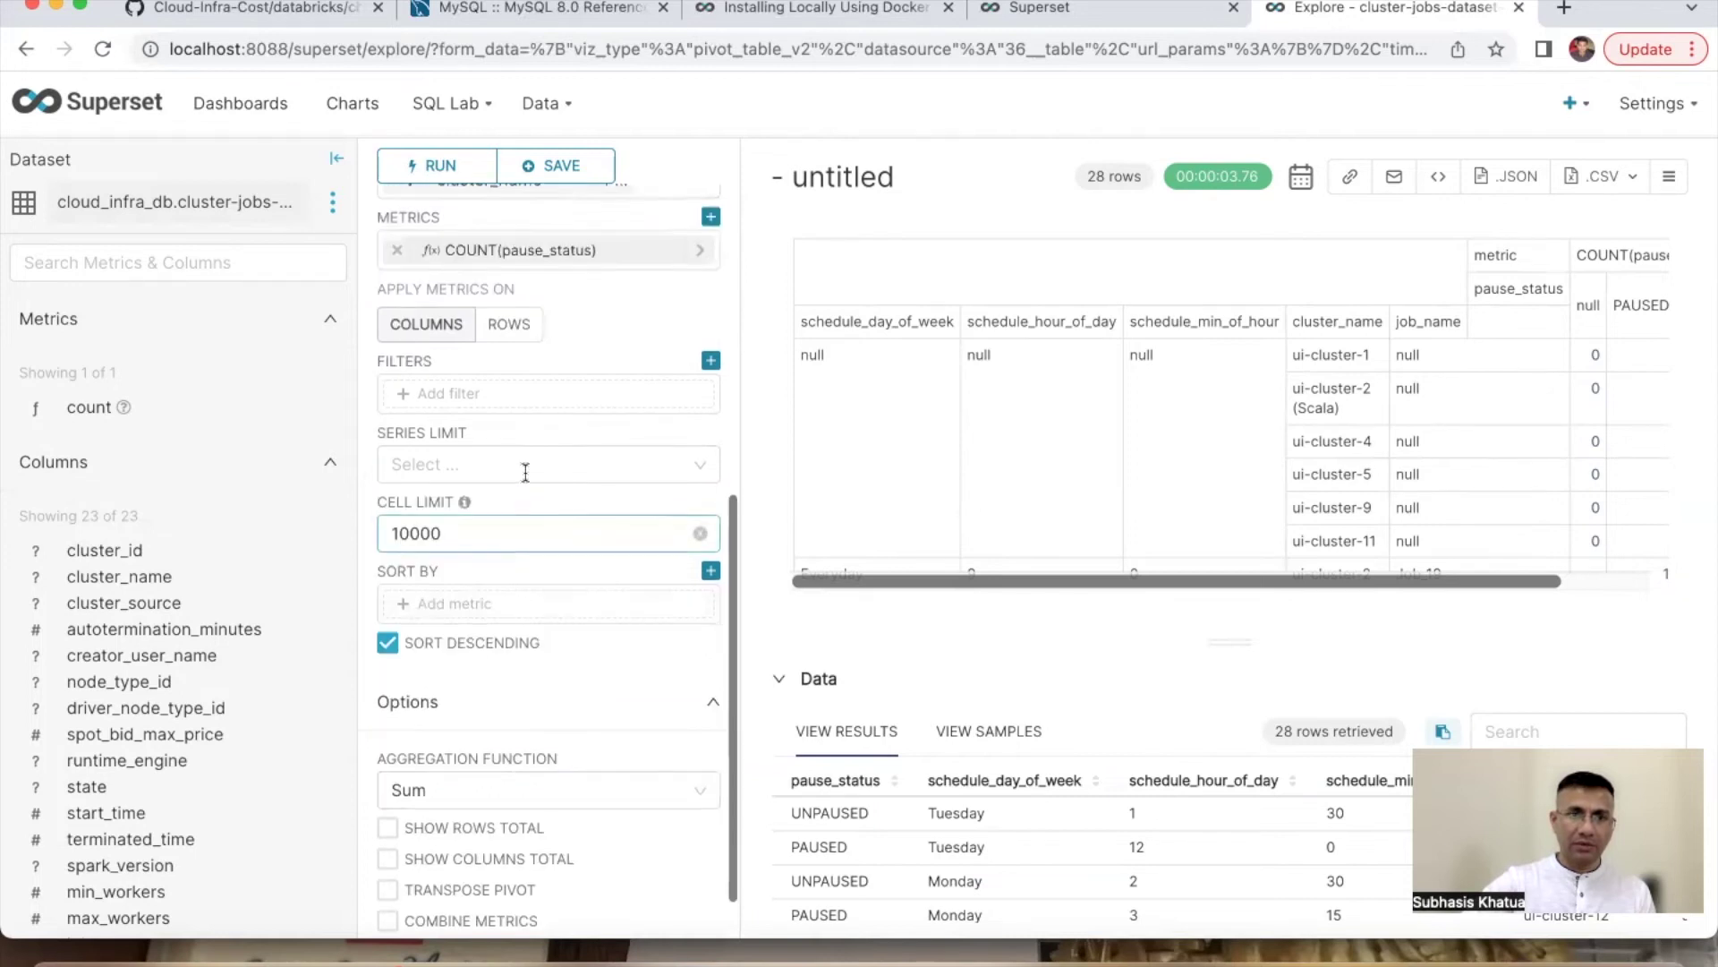
click(462, 424)
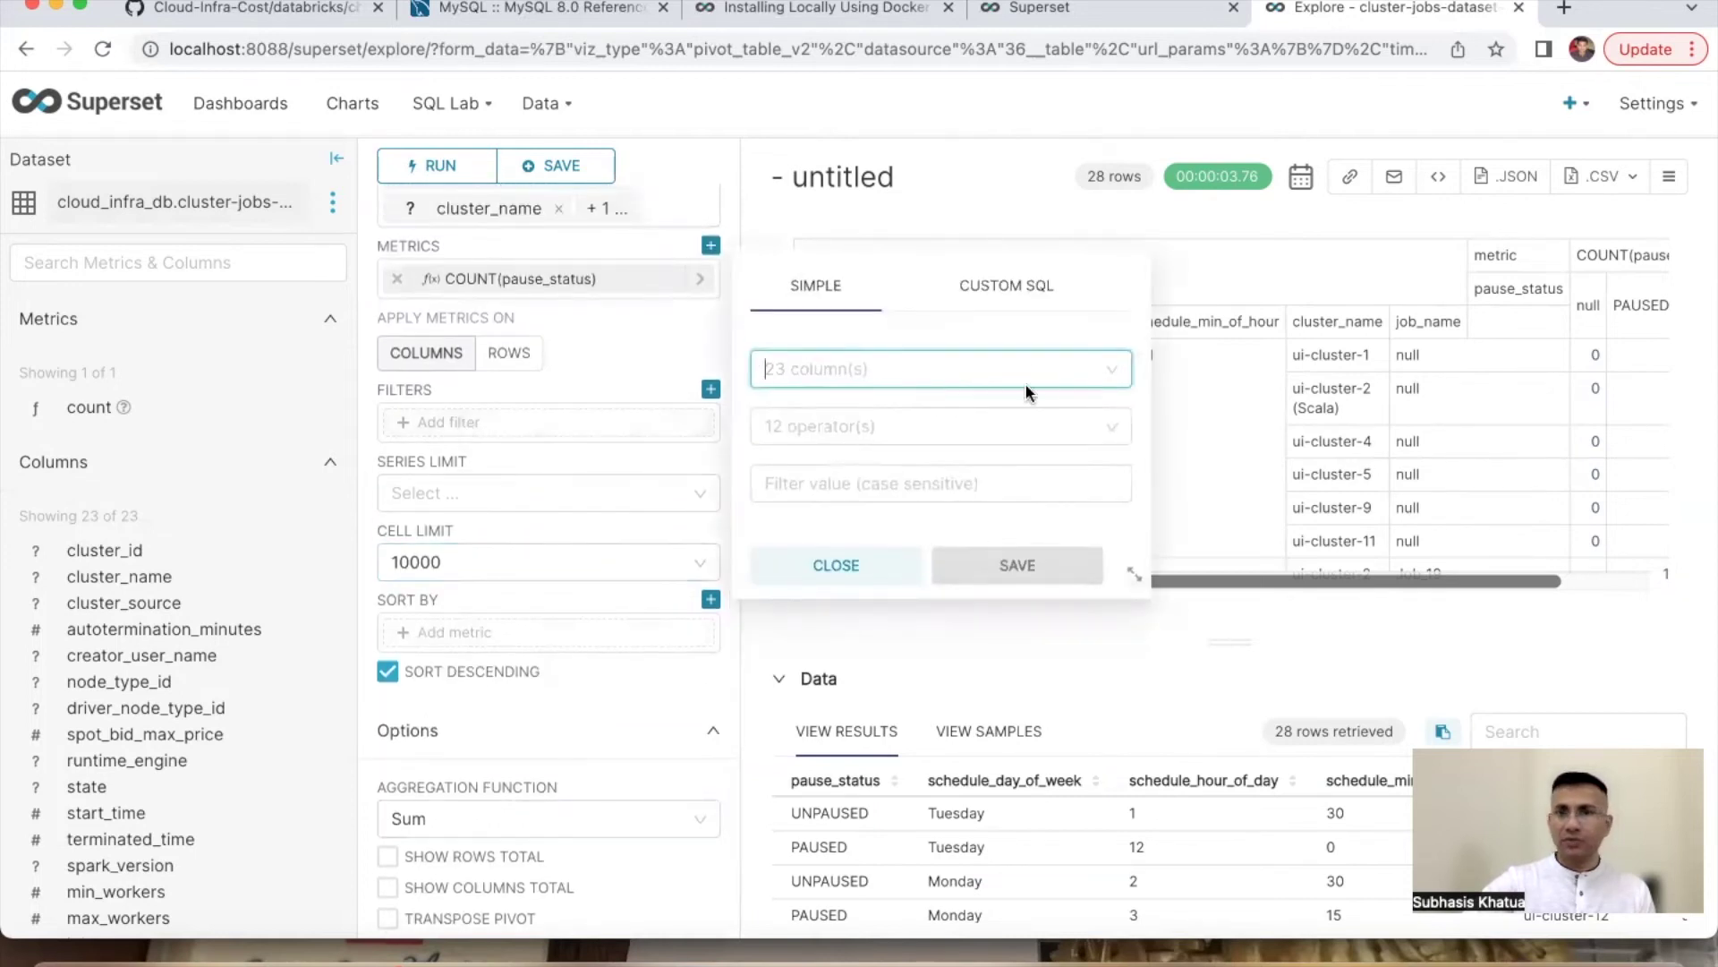
click(982, 377)
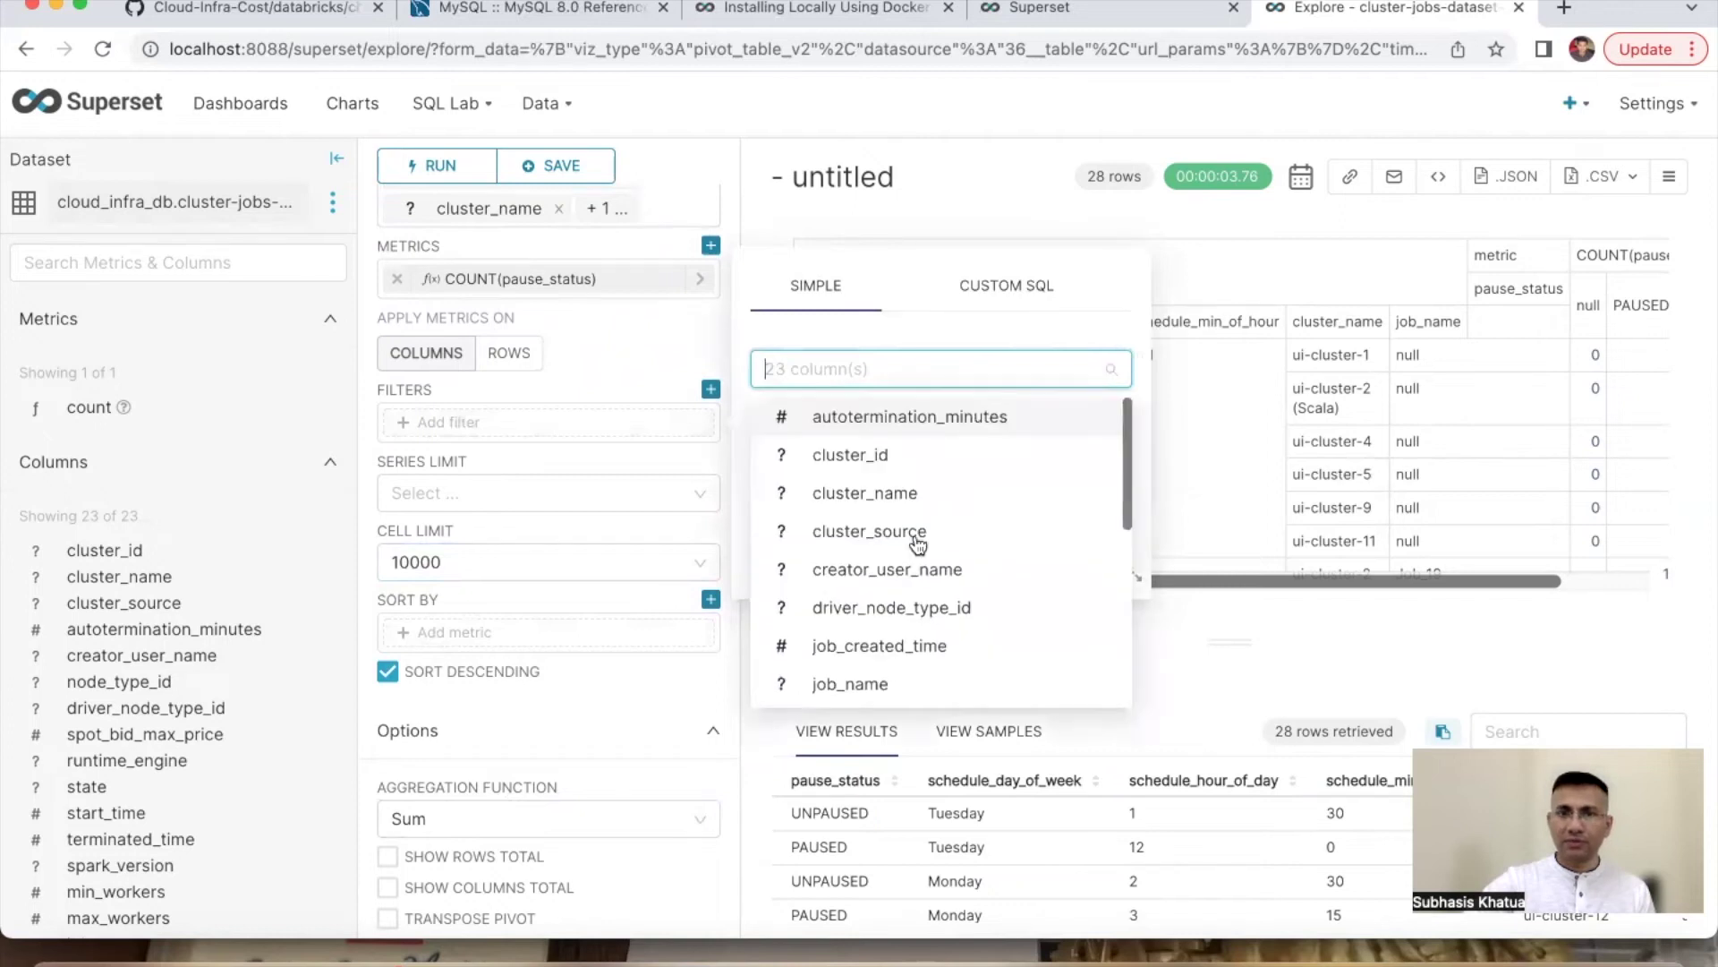
scroll(918, 544, down, 2)
scroll(918, 544, down, 2)
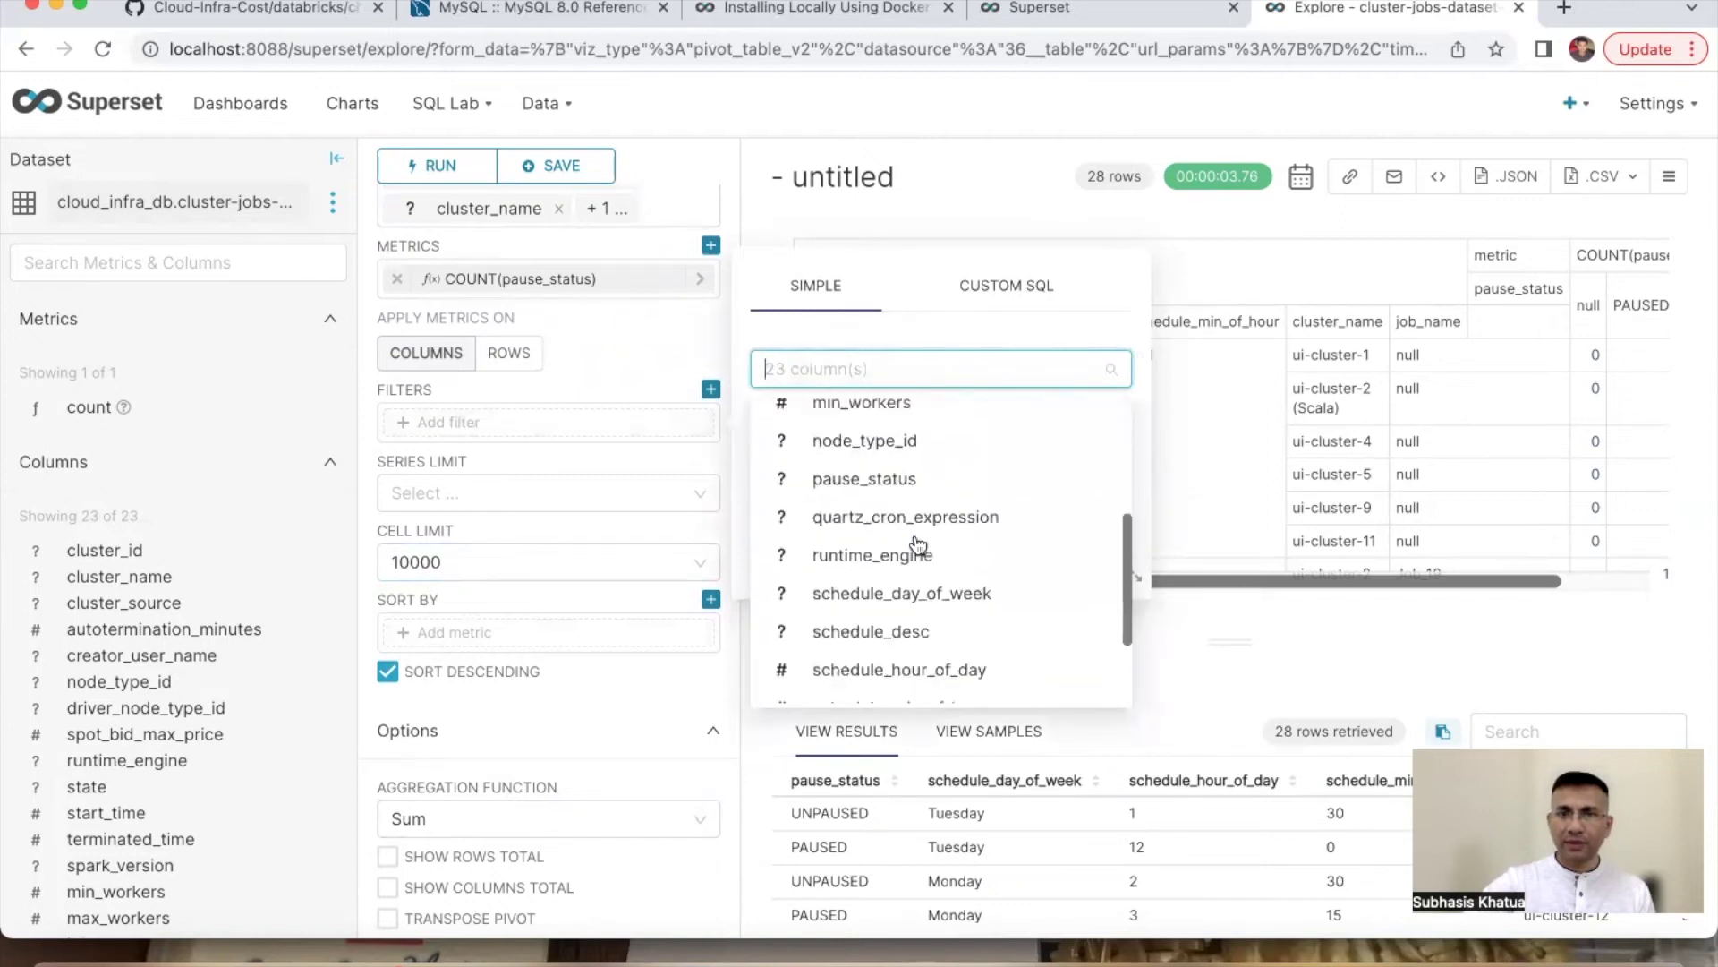
click(889, 588)
Step: Set the schedule_day_of_week filter's operator to not equals and its value to null, and save it
click(849, 426)
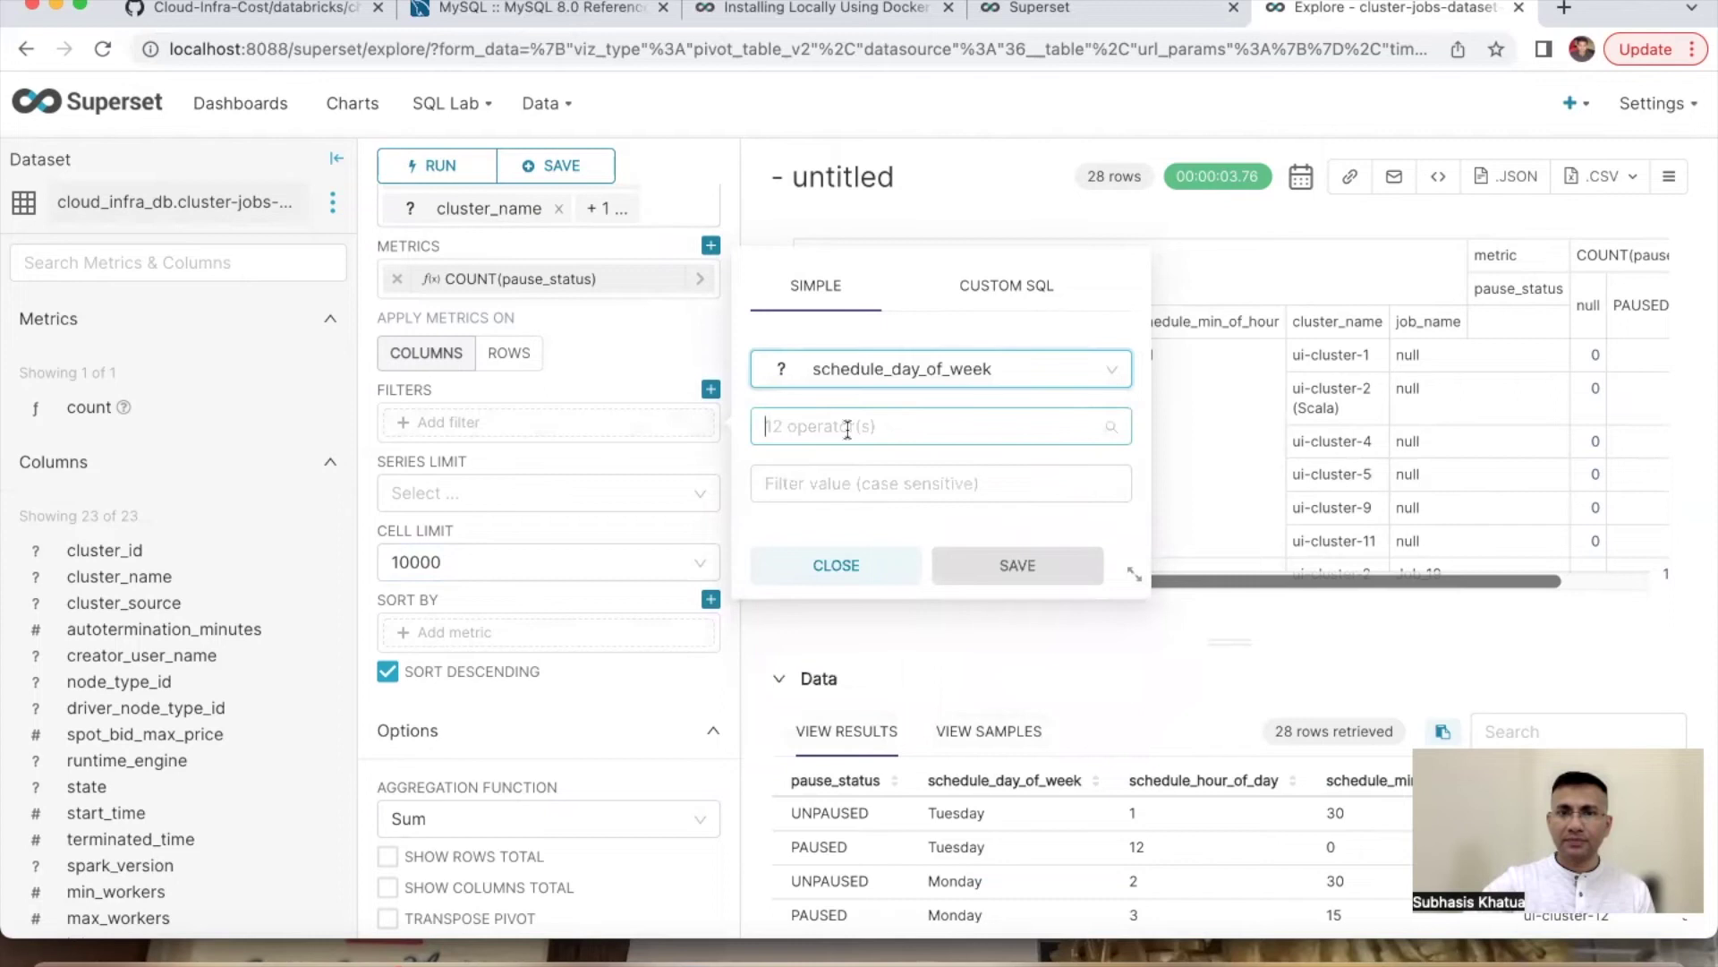
click(787, 474)
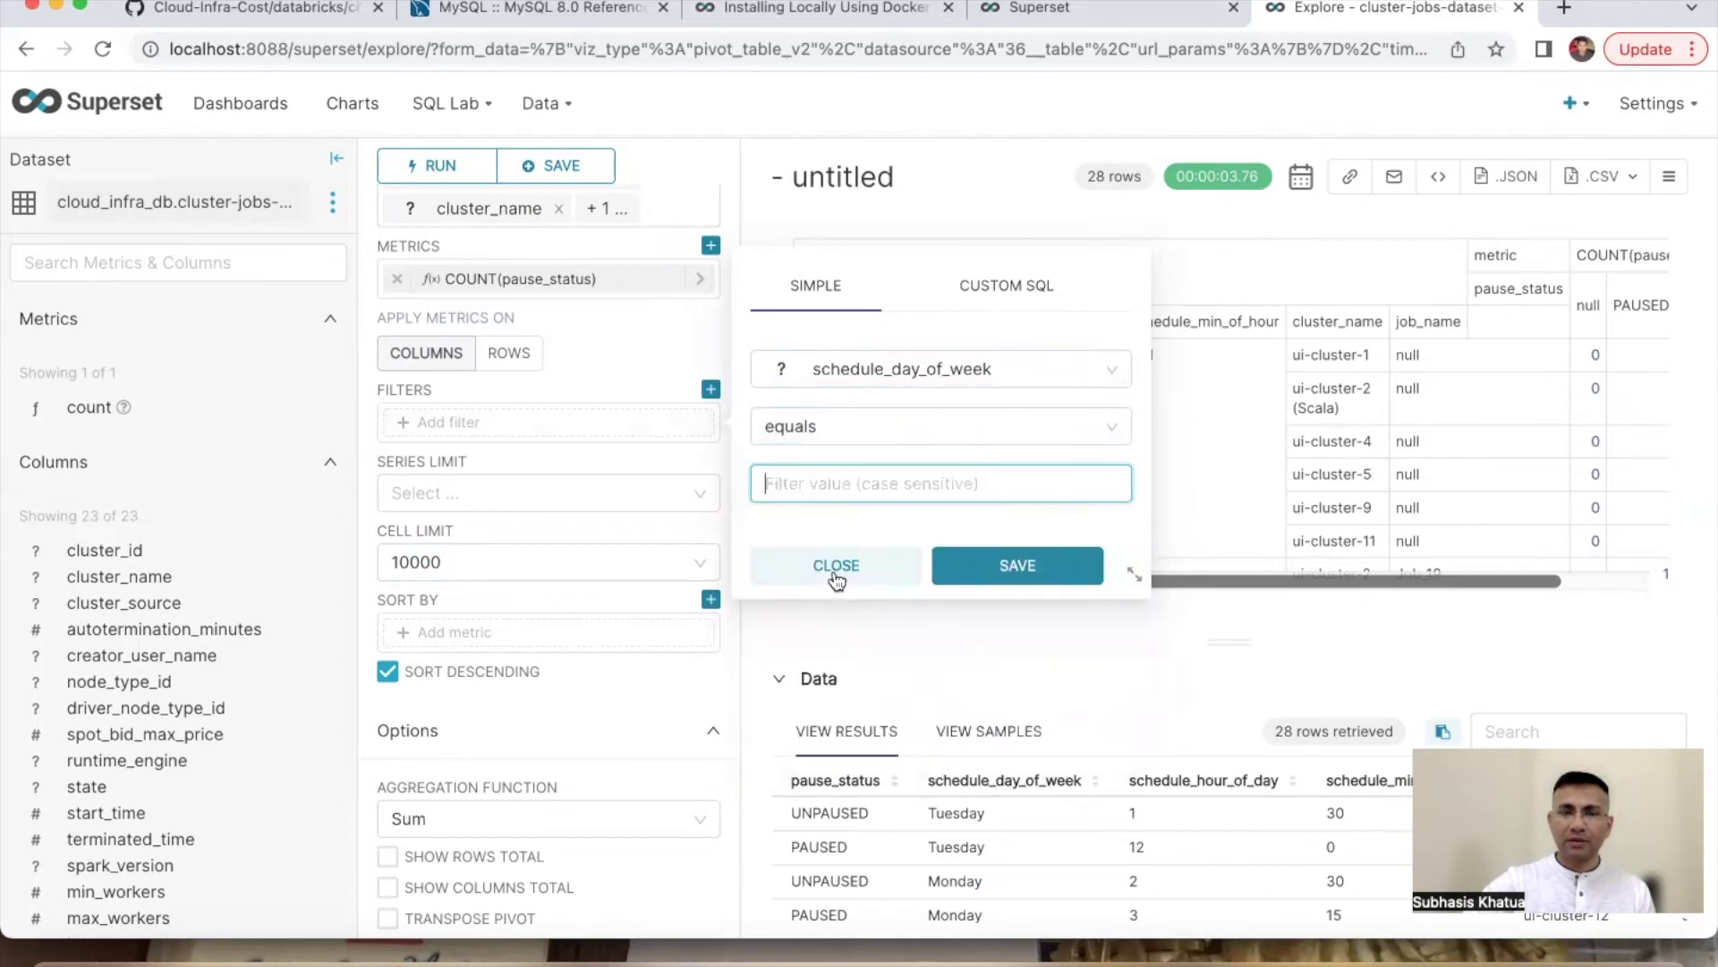
click(823, 424)
click(786, 511)
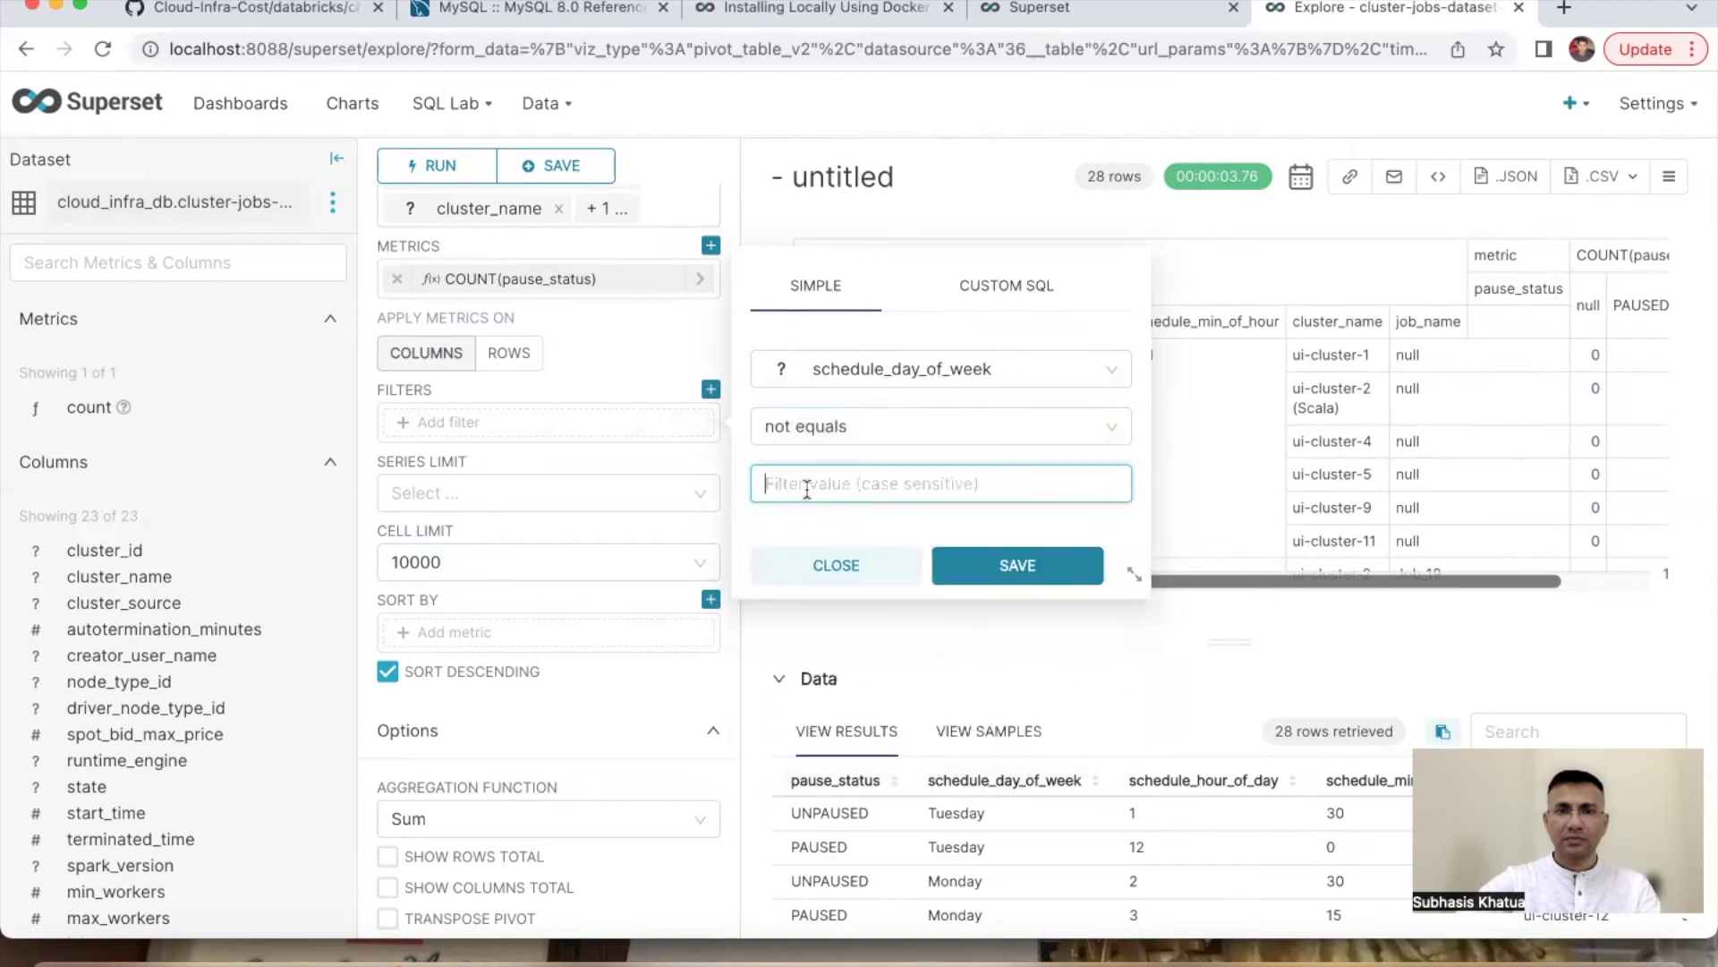
text(null)
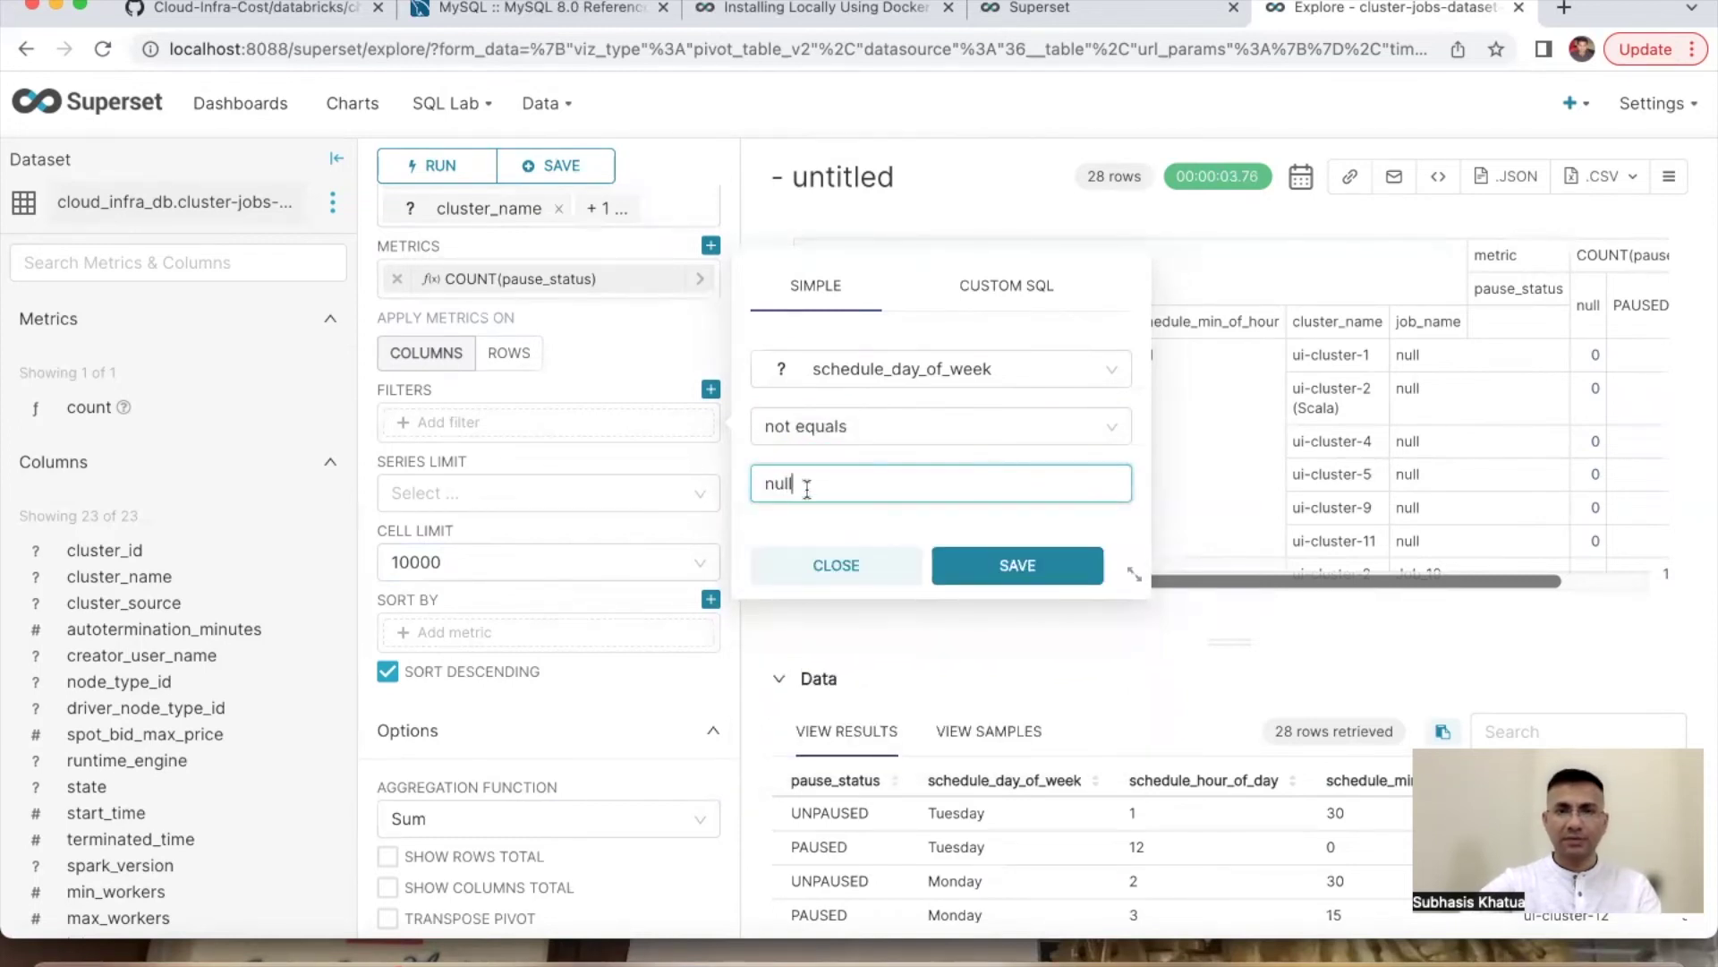
click(993, 564)
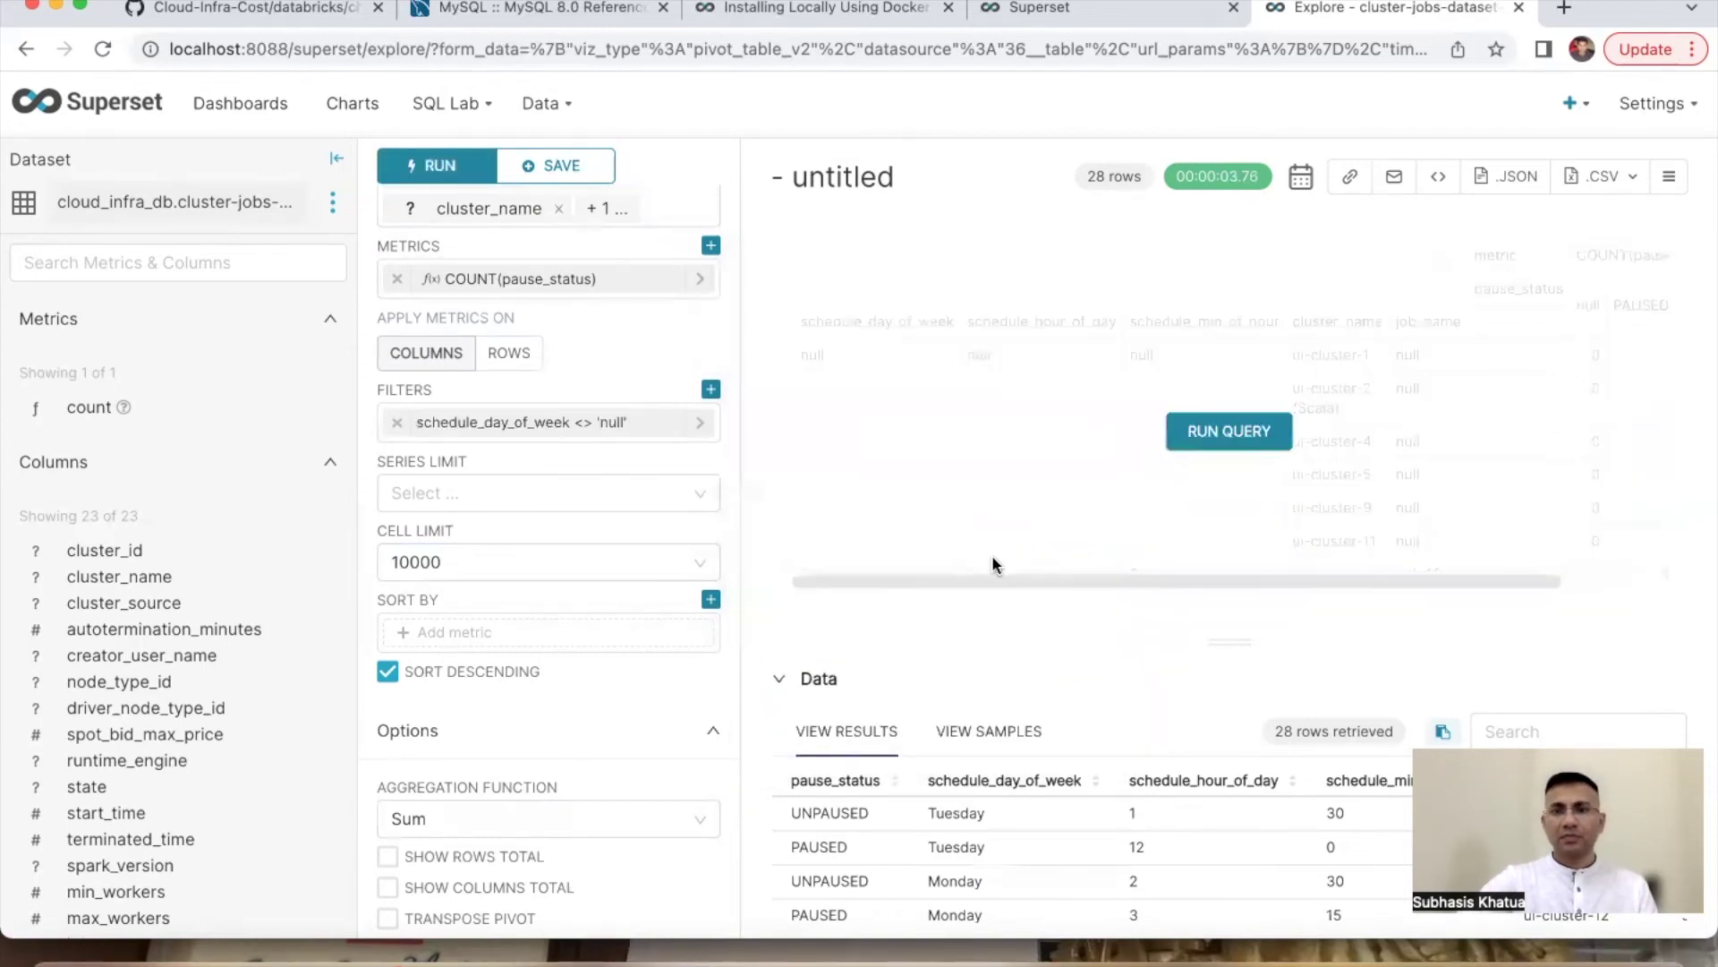
Step: Run the query and look through the pivot table's schedule_day_of_week values
click(1204, 433)
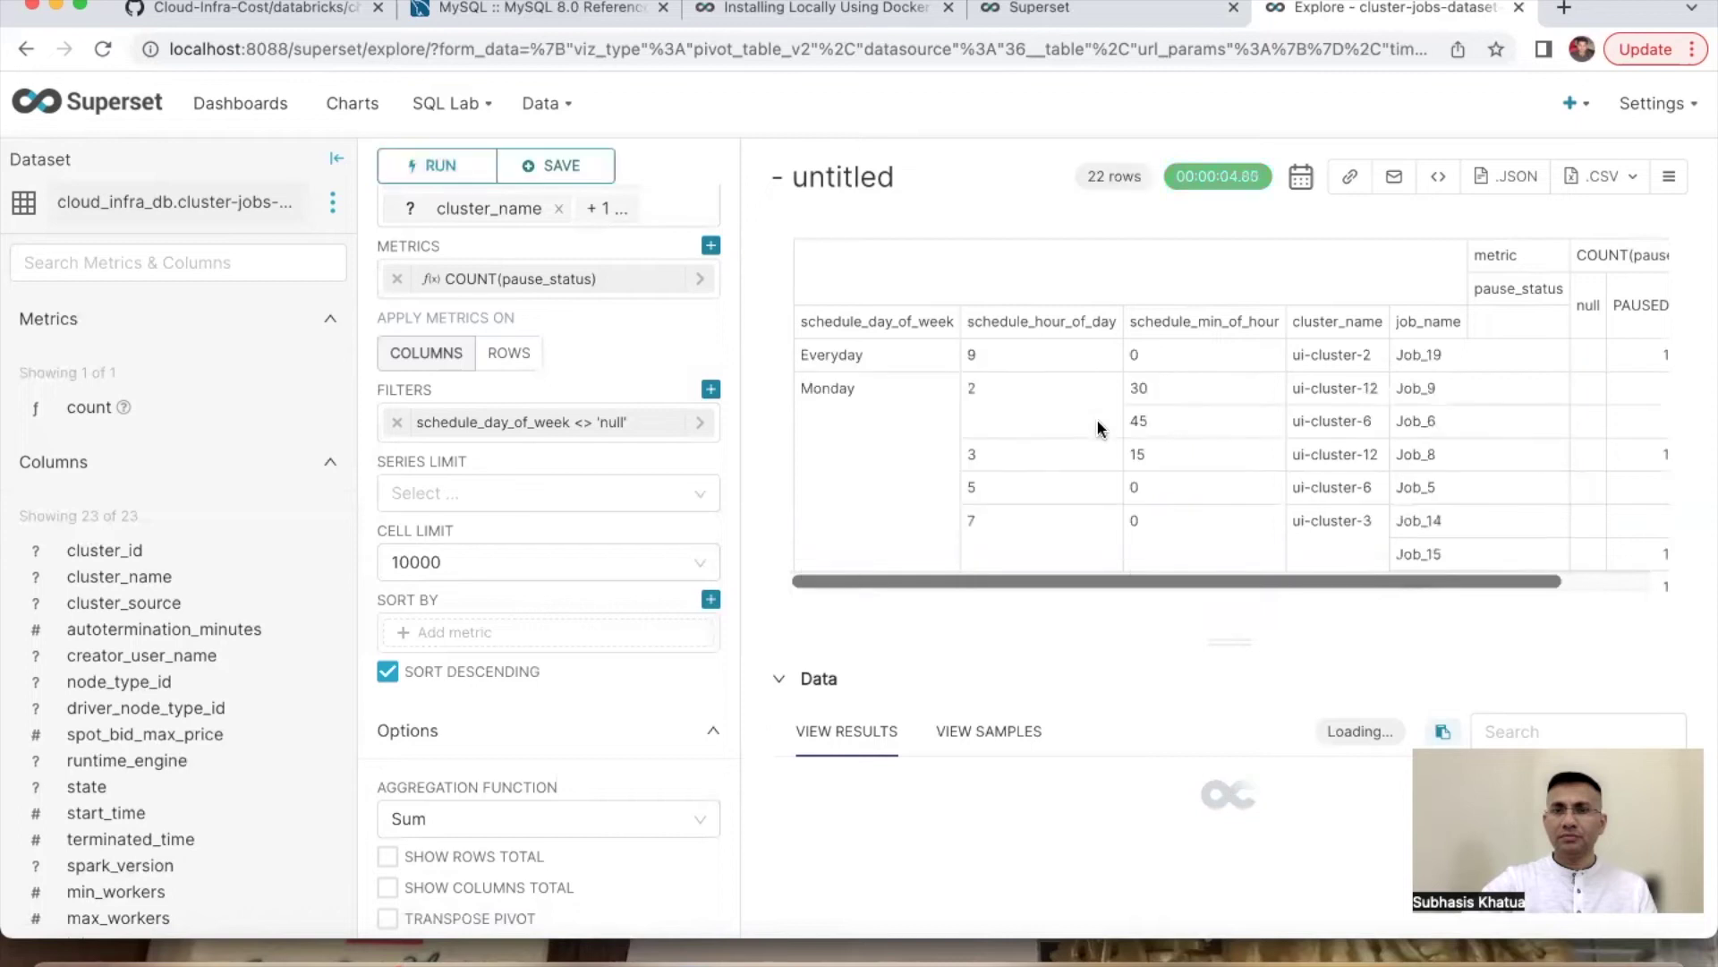
scroll(902, 414, down, 3)
scroll(901, 406, down, 4)
scroll(895, 406, up, 2)
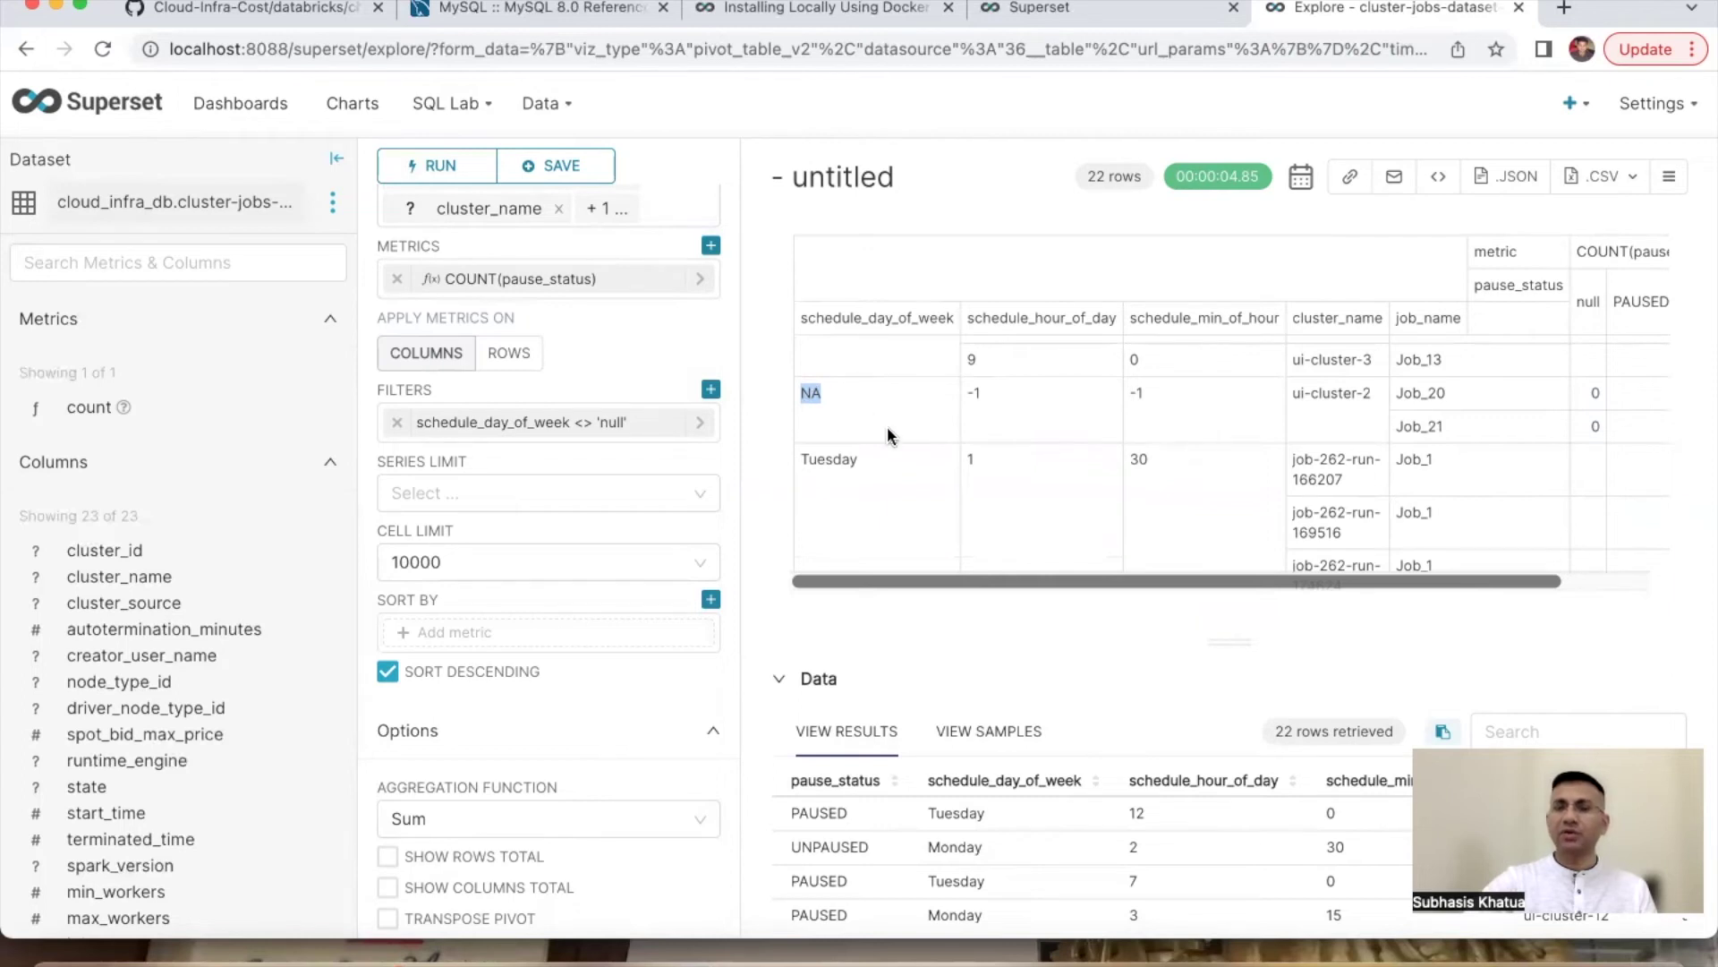
scroll(888, 430, down, 3)
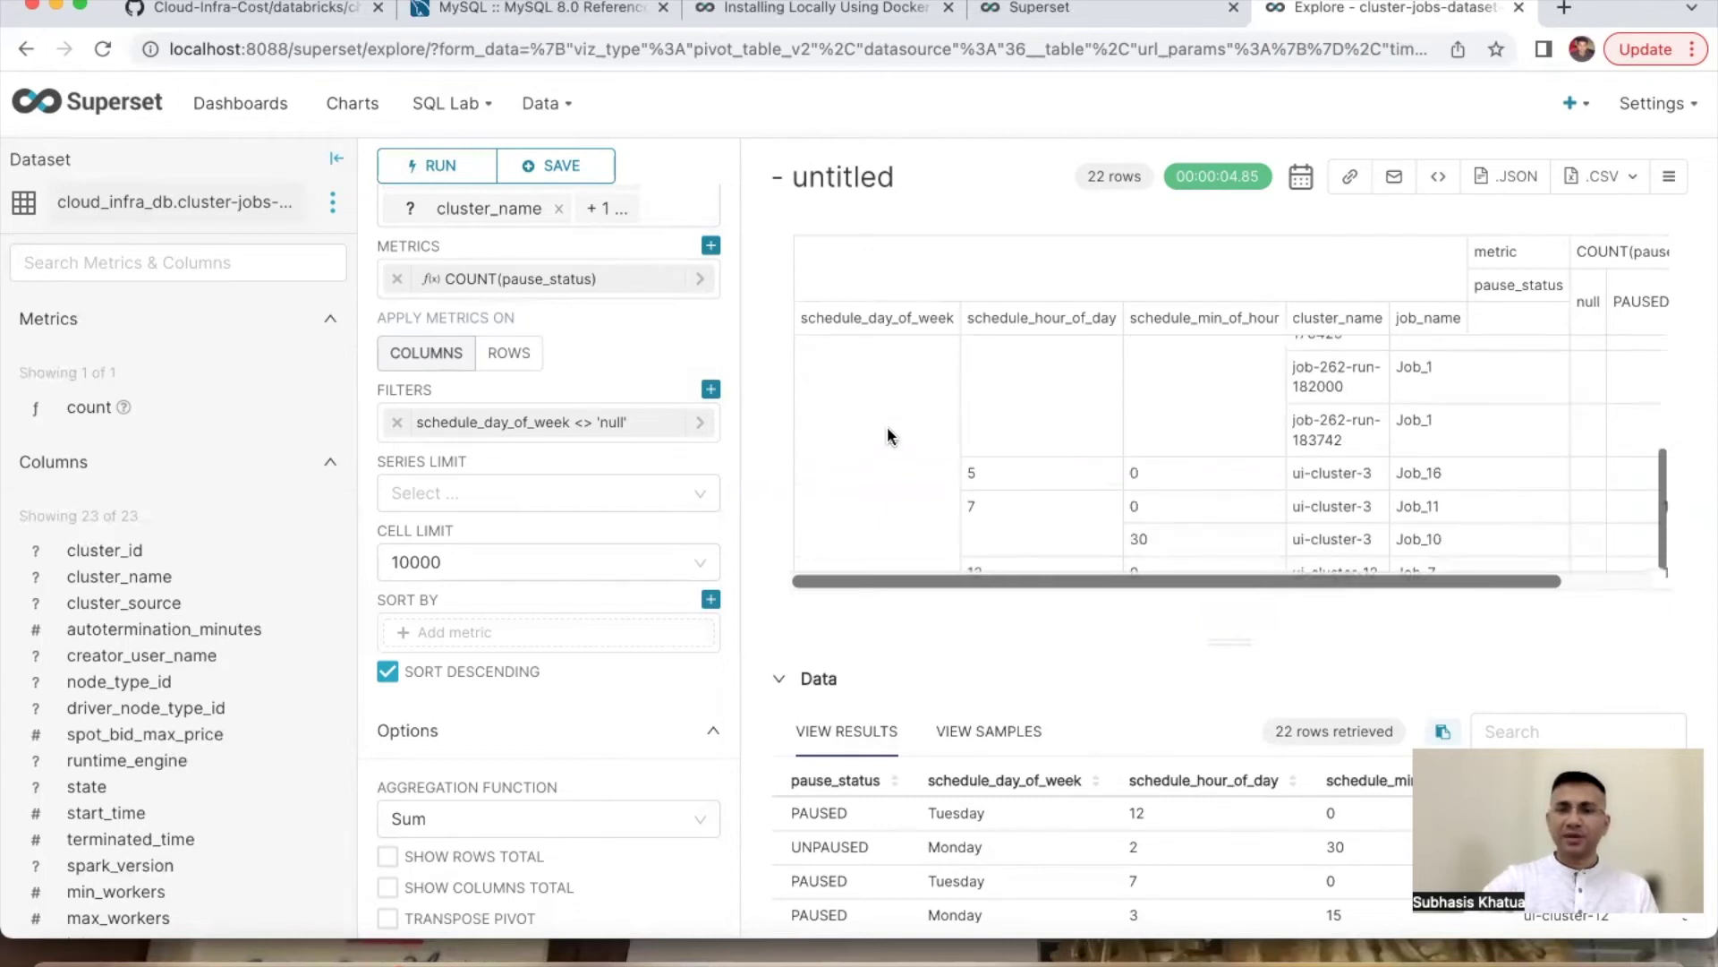
Step: Add and save another simple filter requiring job_name not equals null
click(551, 432)
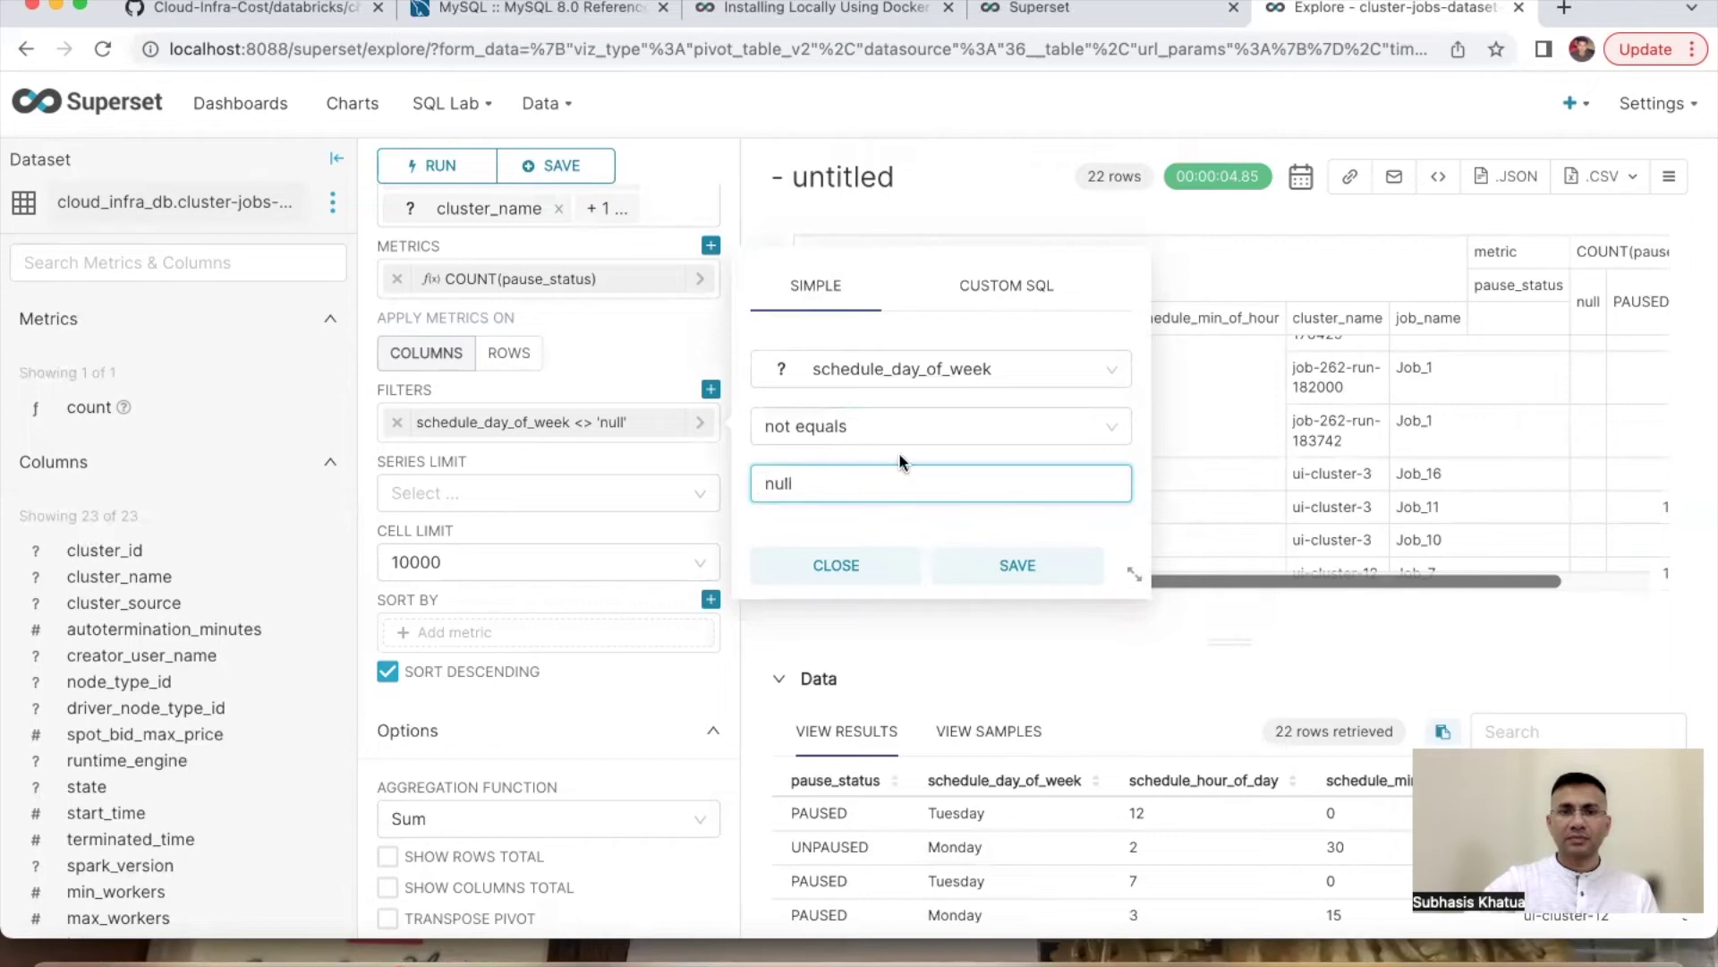
click(867, 568)
click(713, 392)
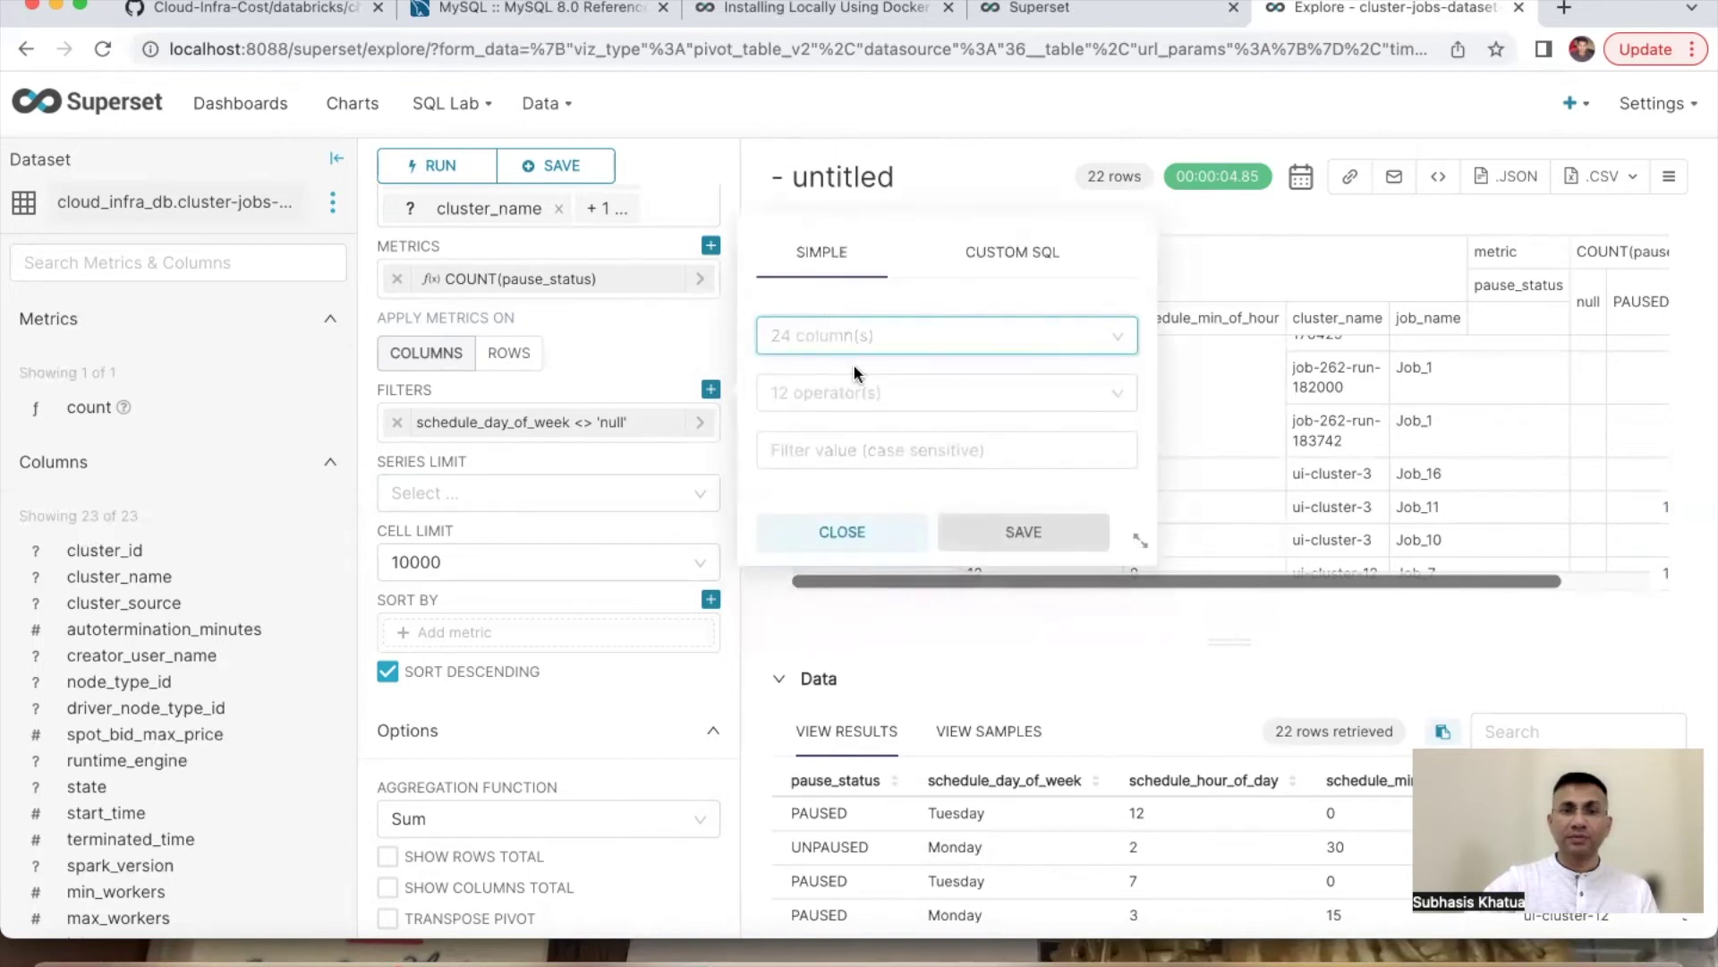
click(909, 328)
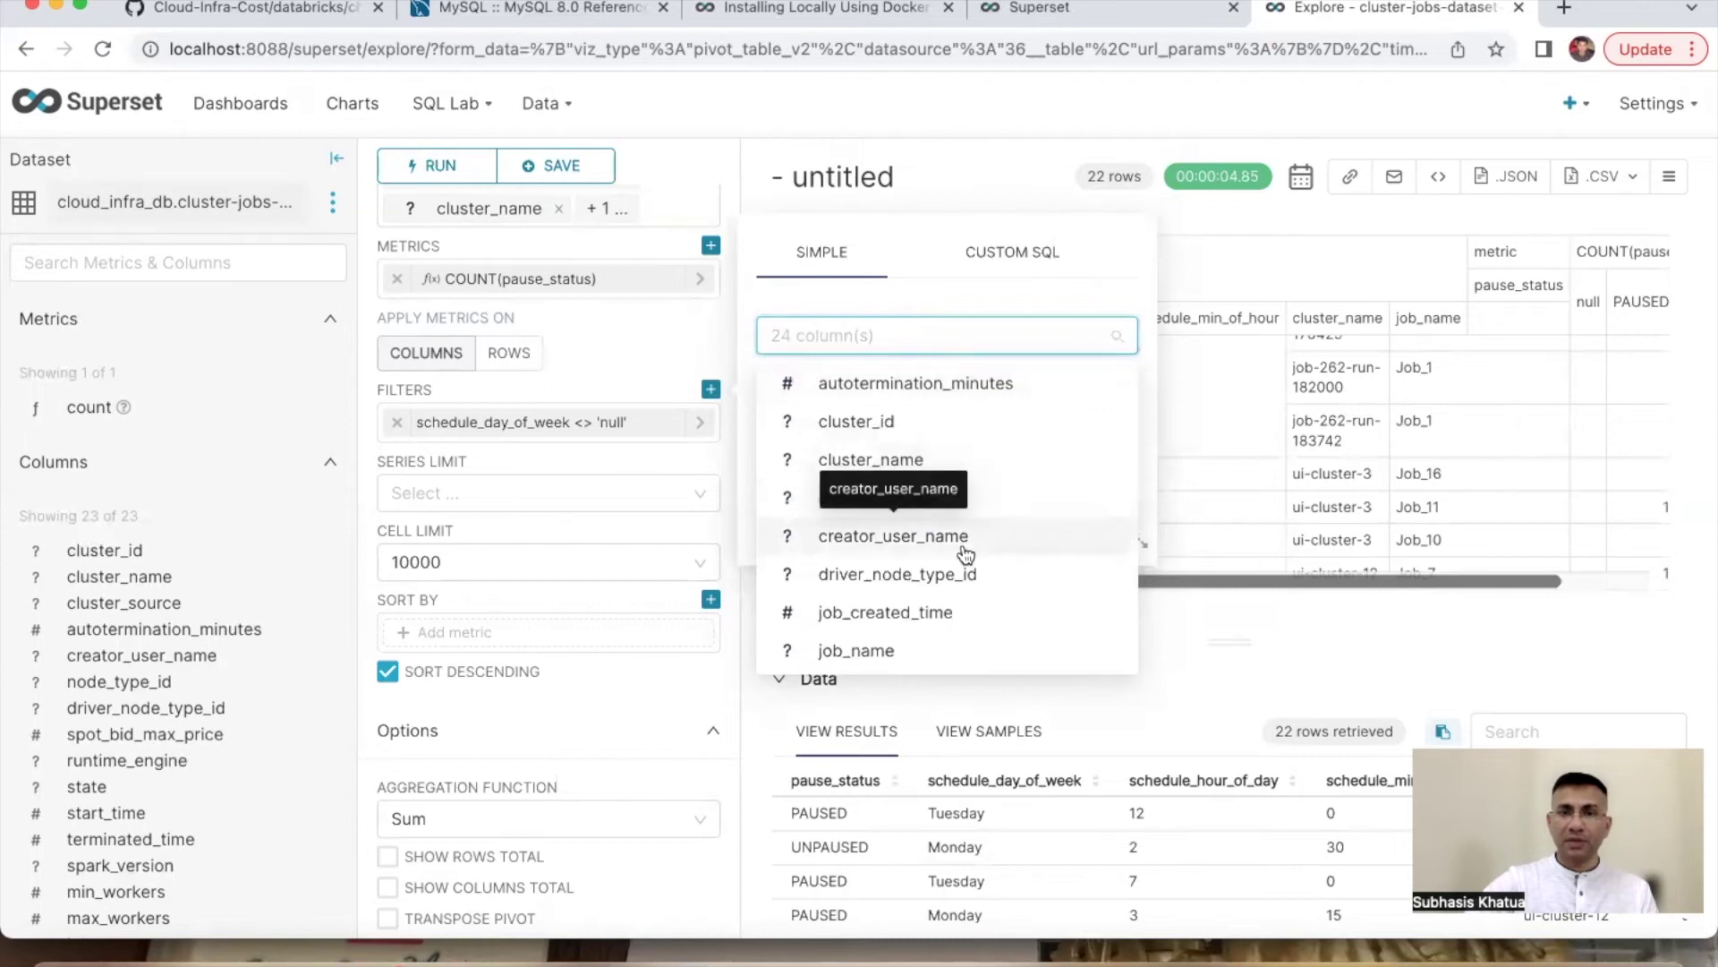
scroll(962, 555, down, 2)
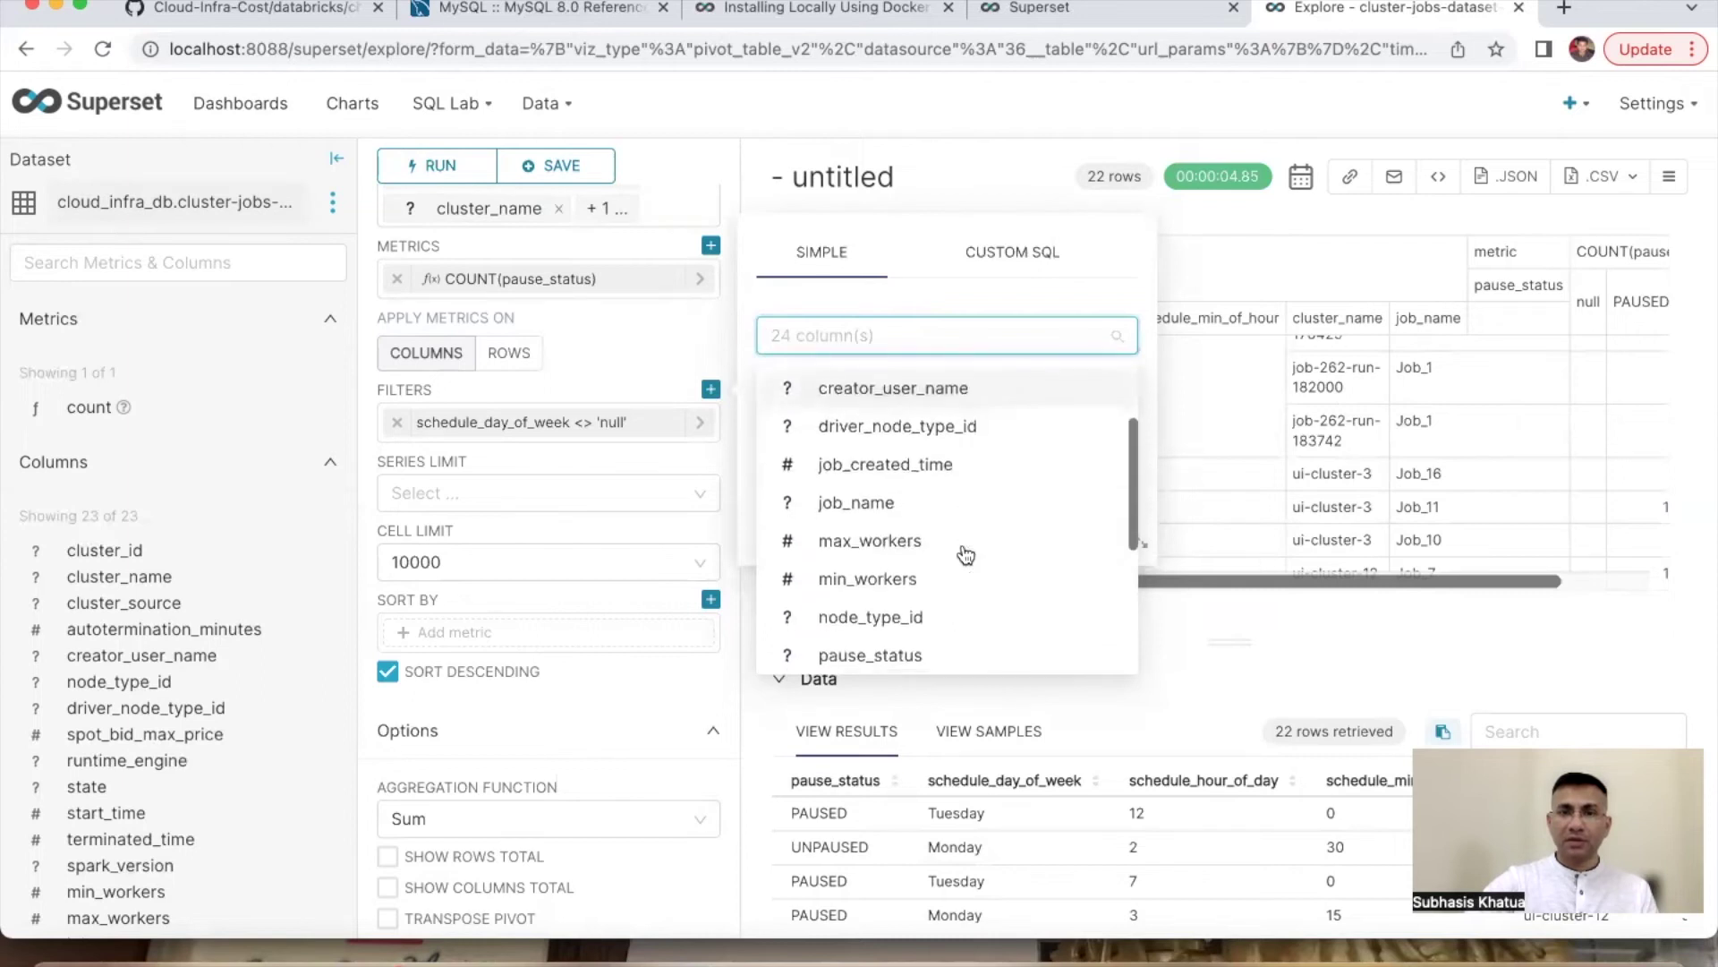
click(862, 503)
click(869, 394)
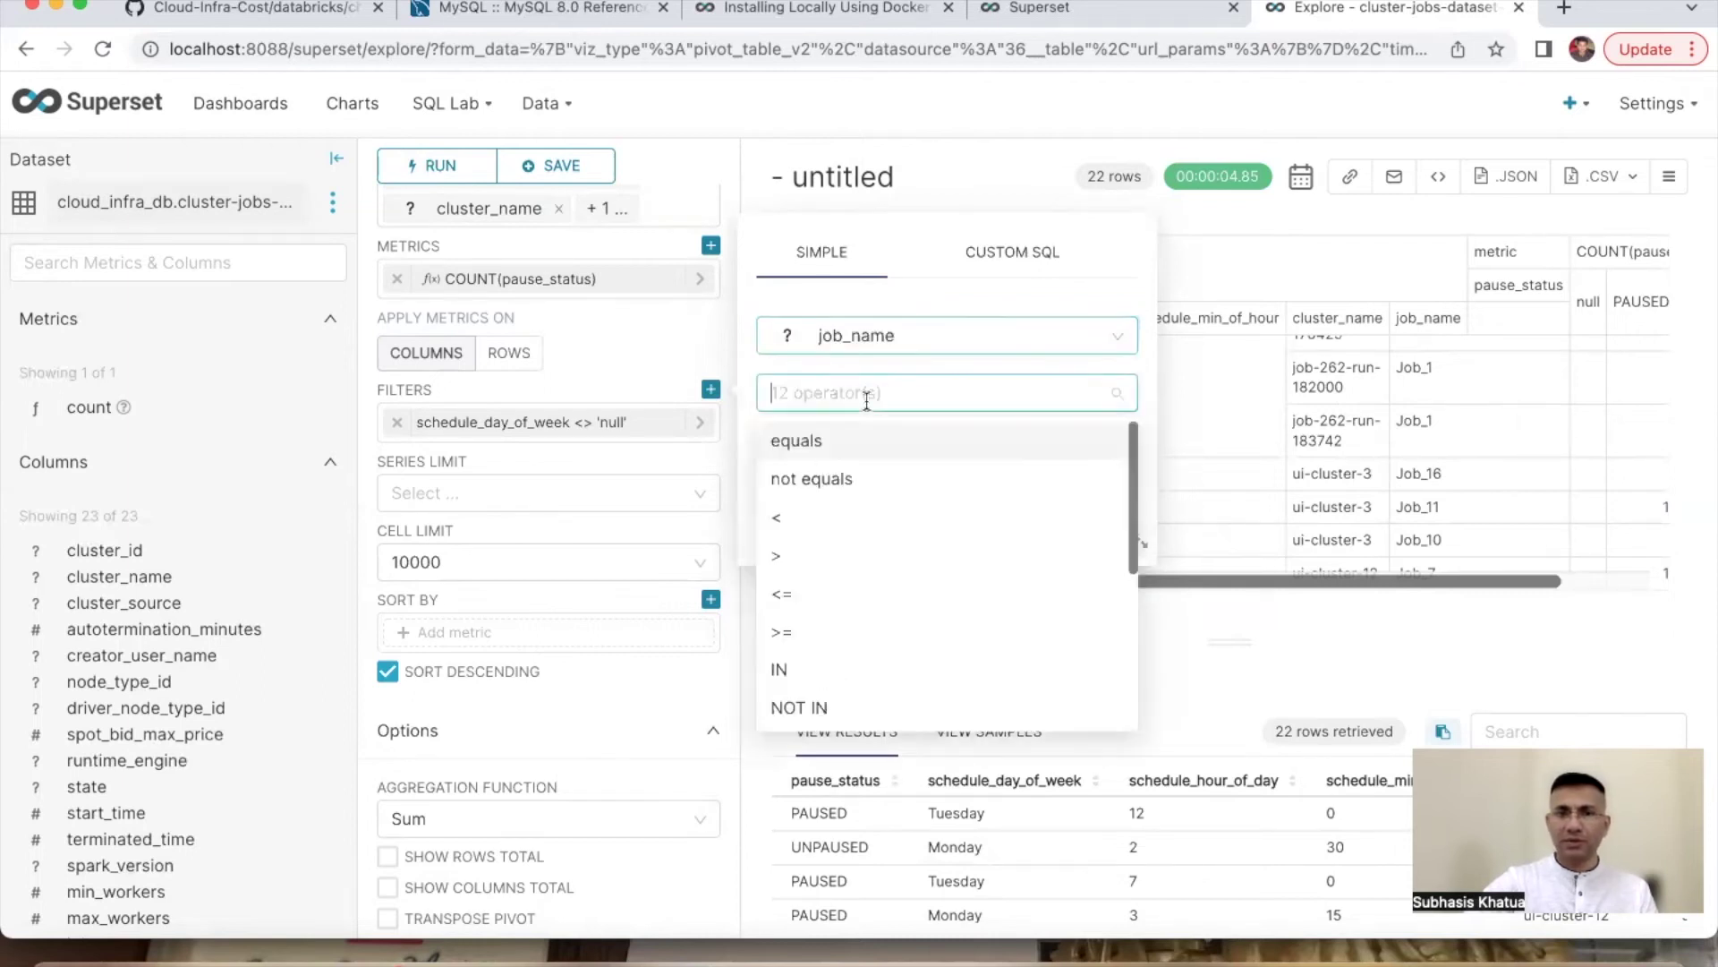
click(811, 478)
click(833, 458)
text(null)
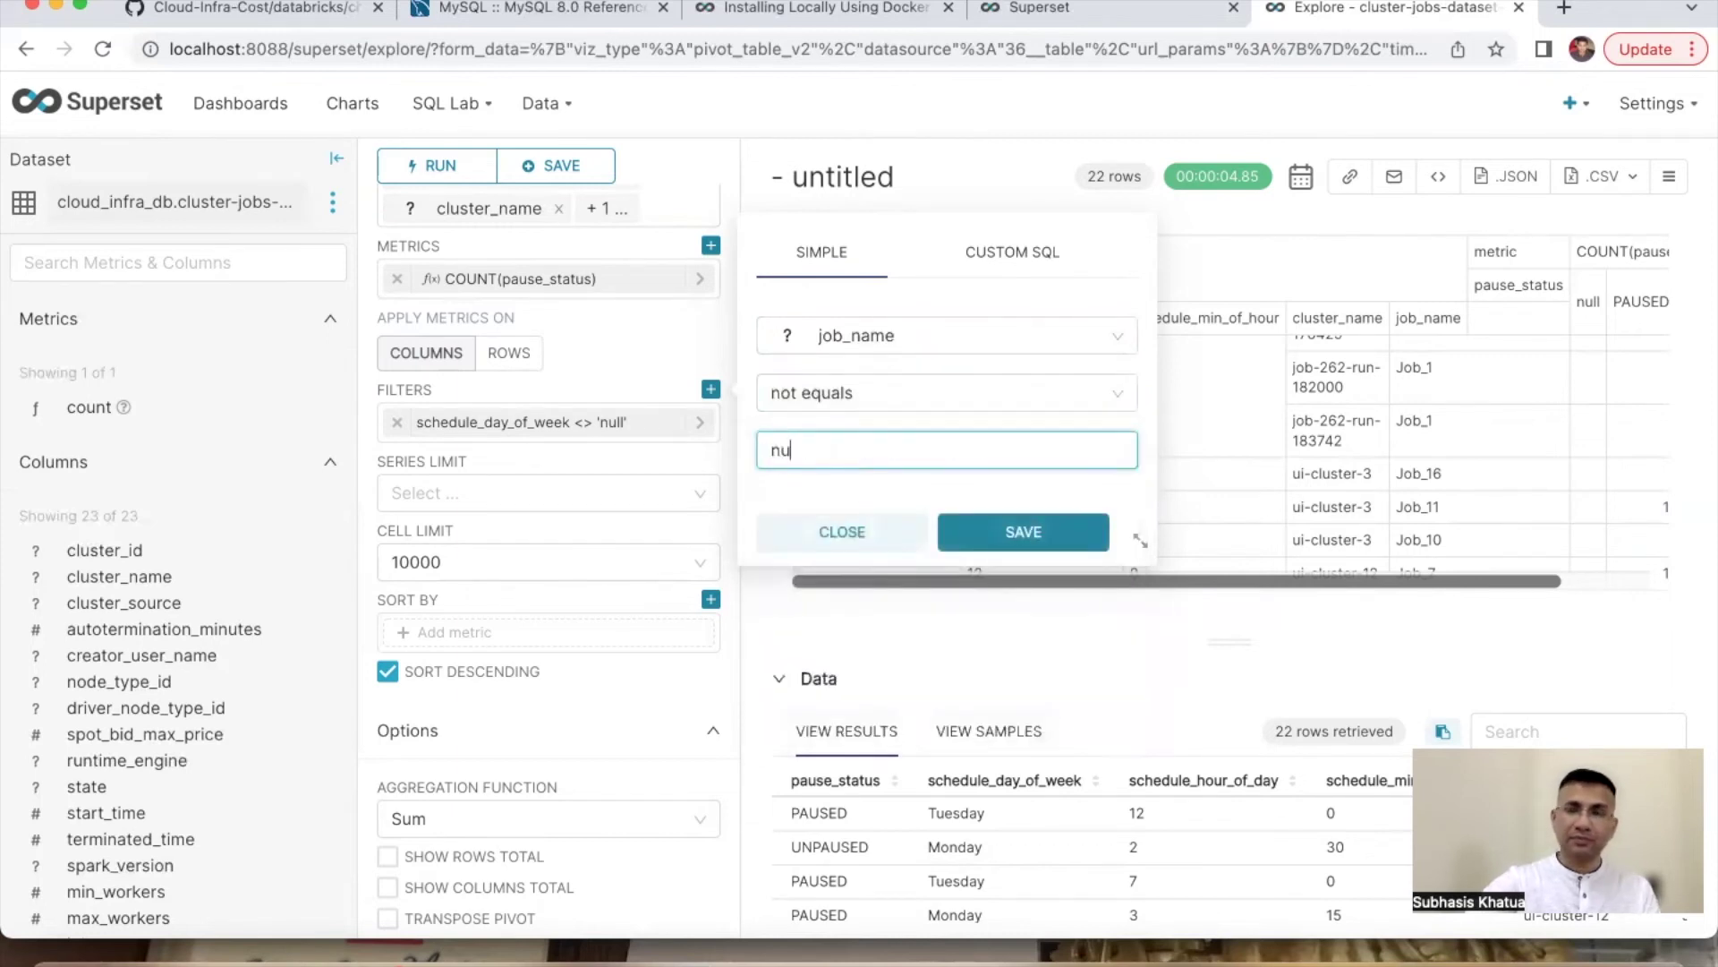
click(1027, 537)
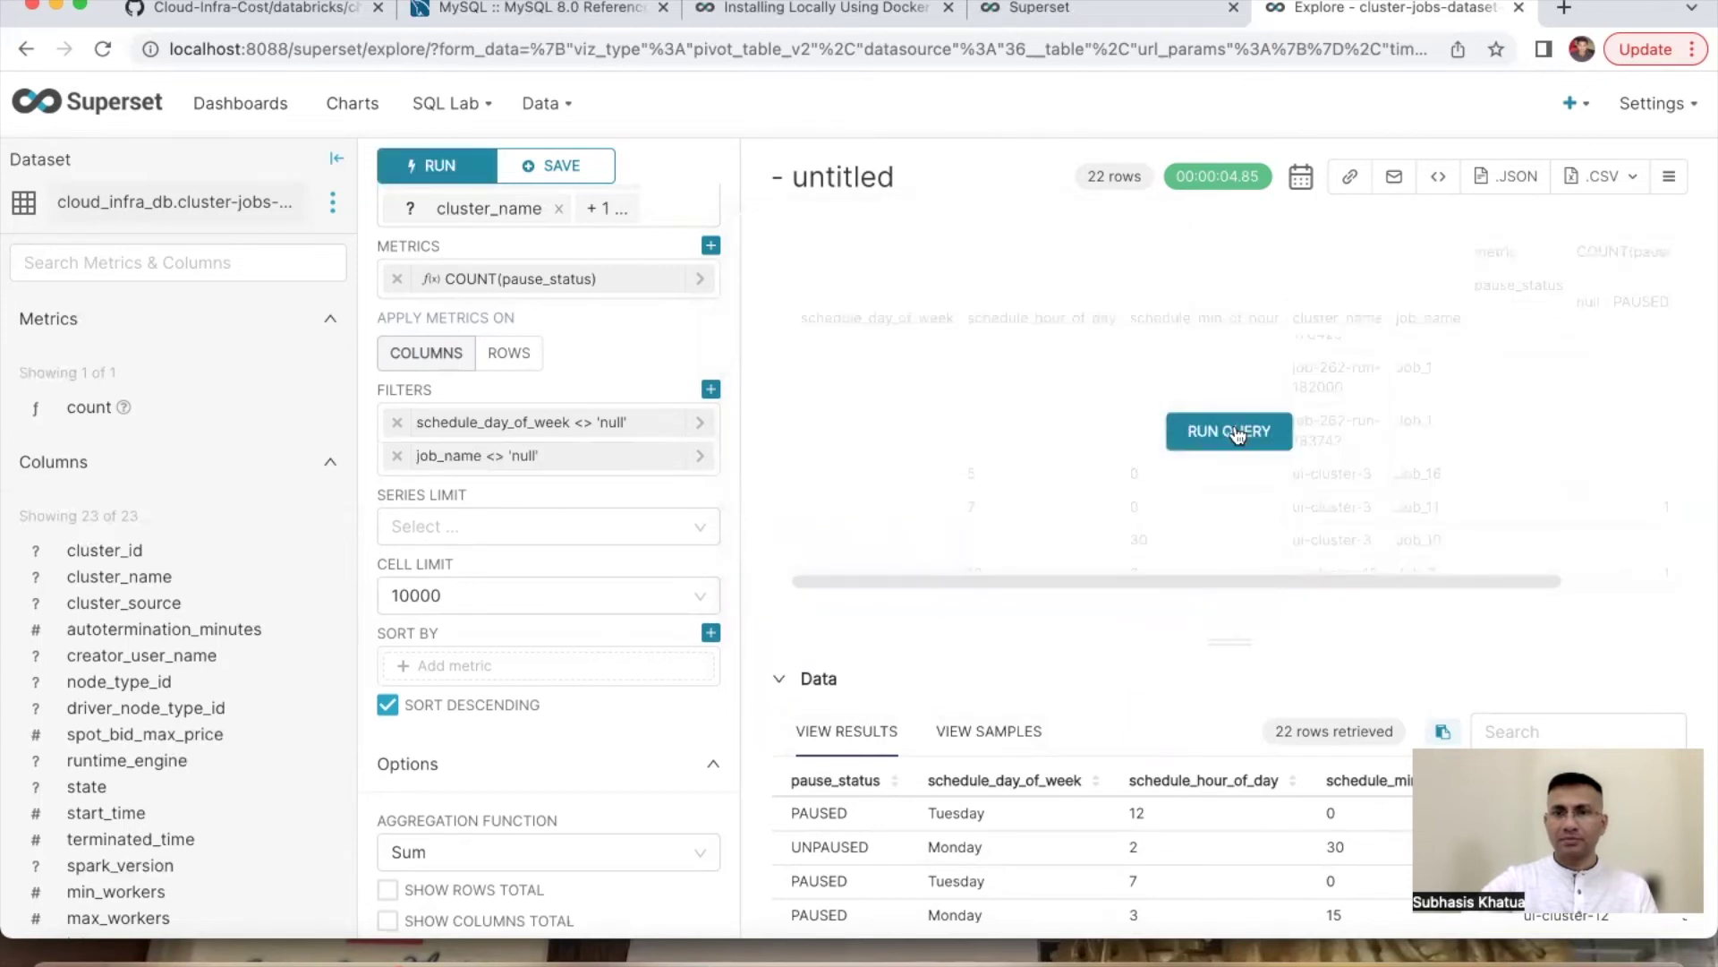
Step: Run the query with both filters and check the pivot table for rows that still need excluding
click(1233, 429)
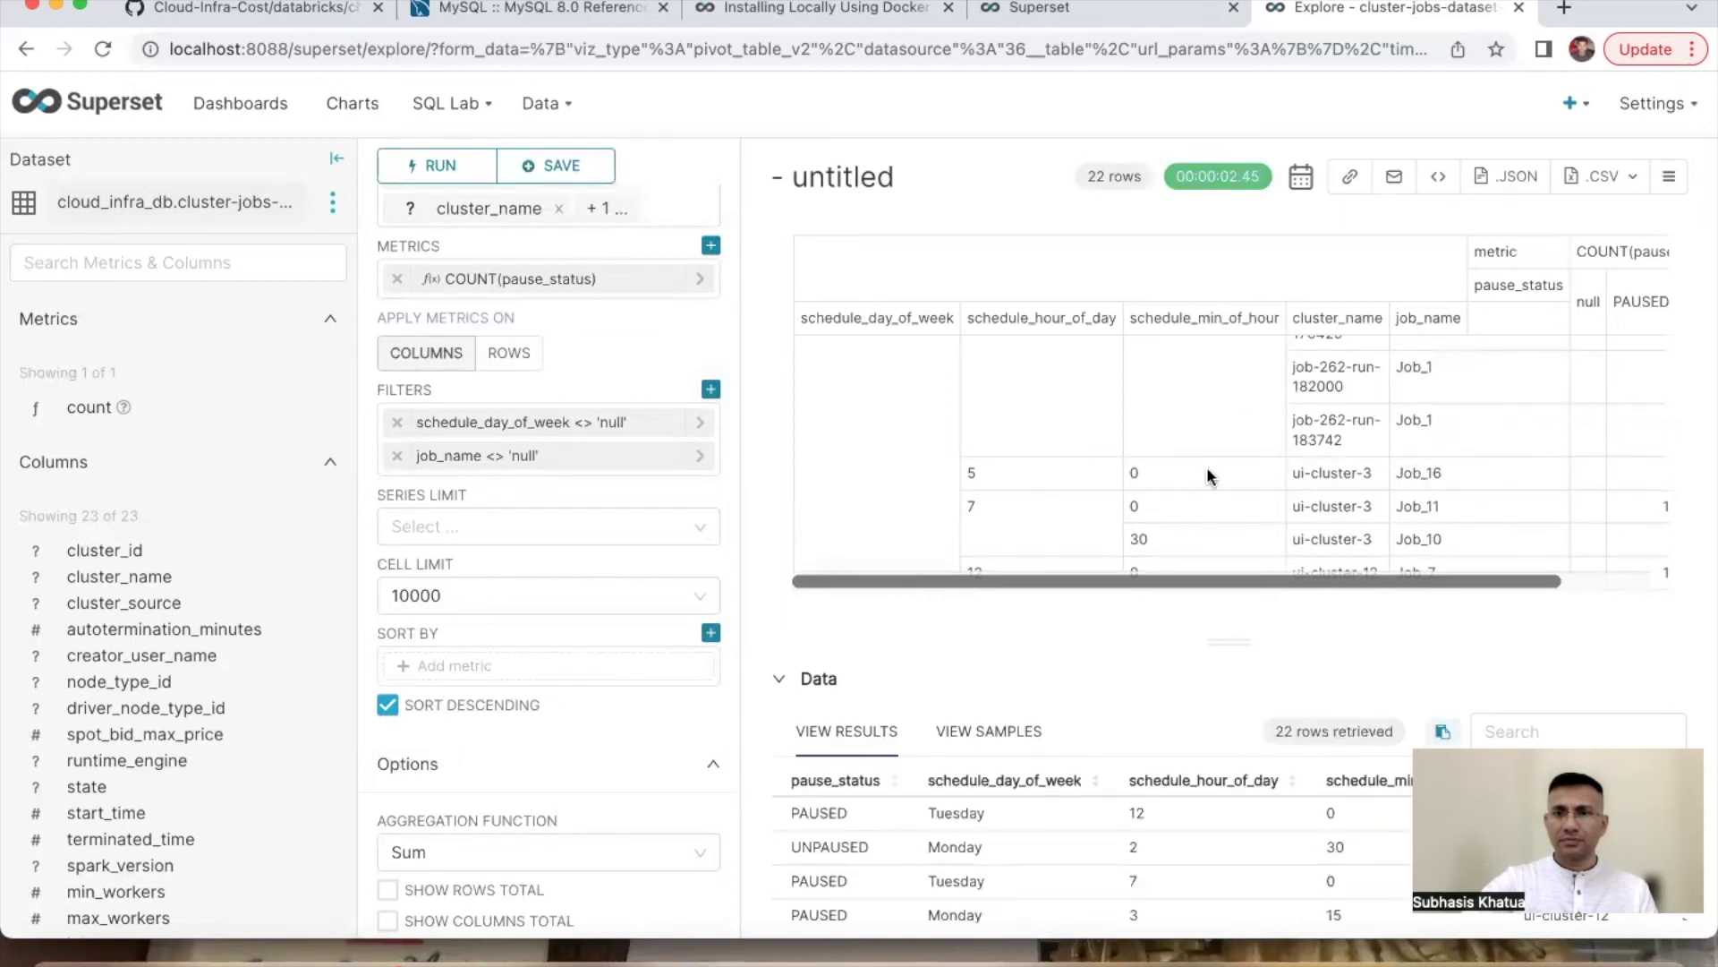
scroll(1162, 452, up, 10)
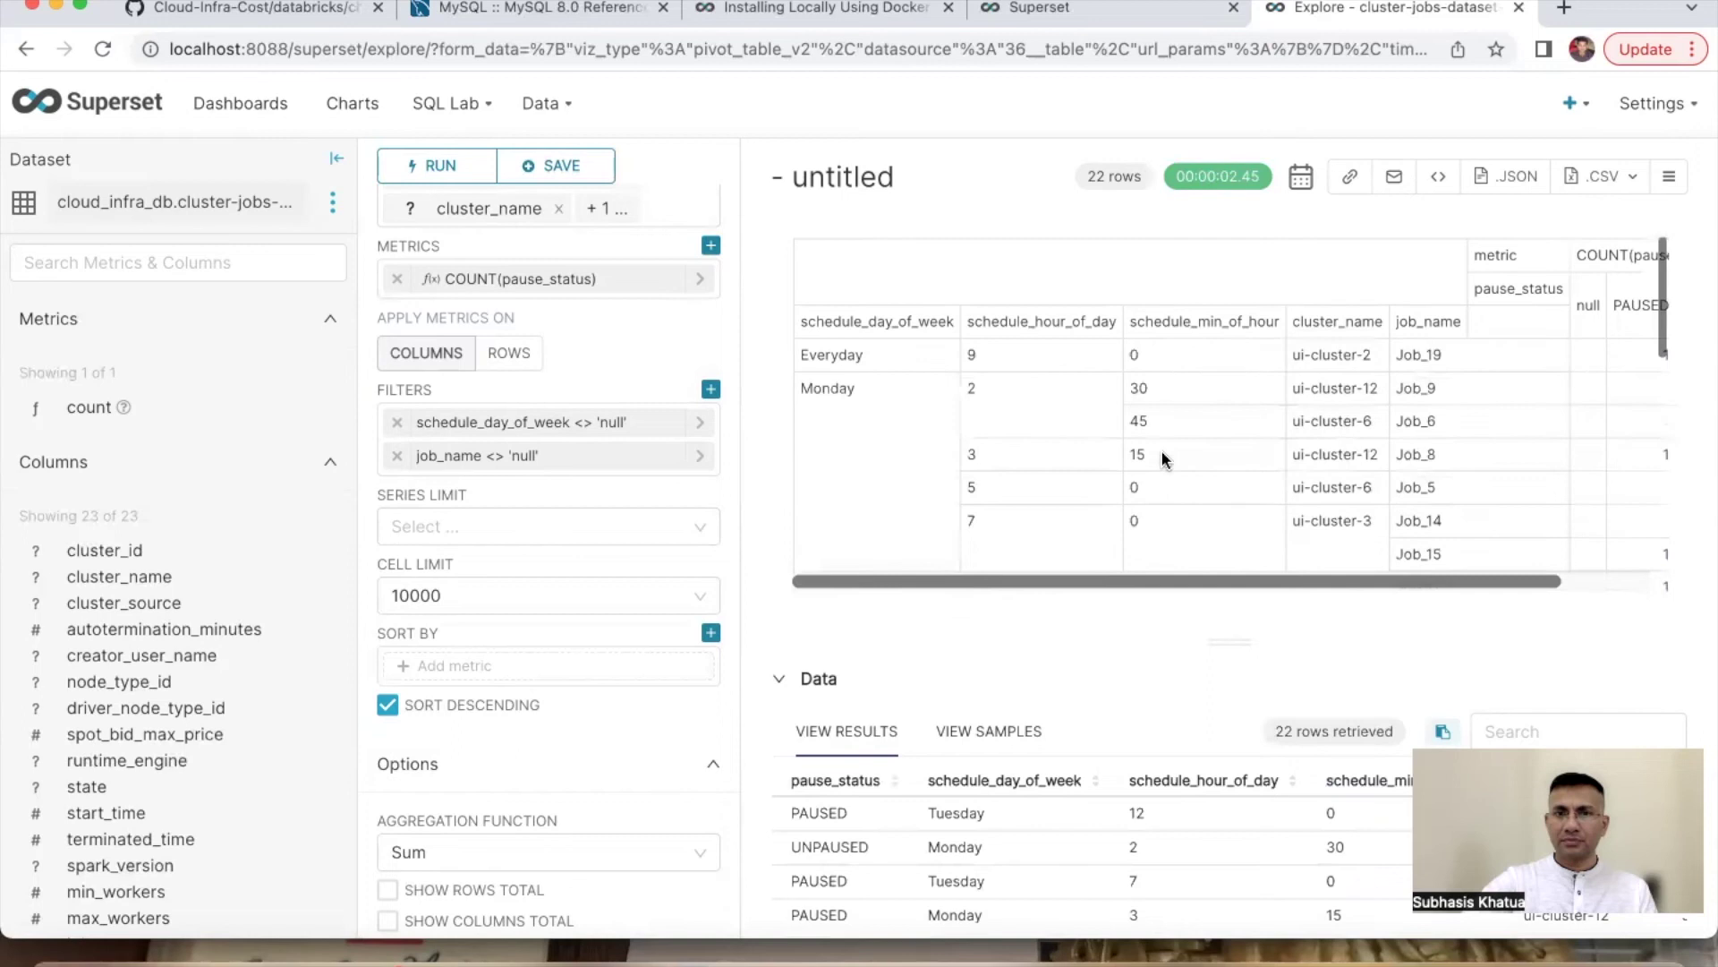
scroll(1162, 458, down, 10)
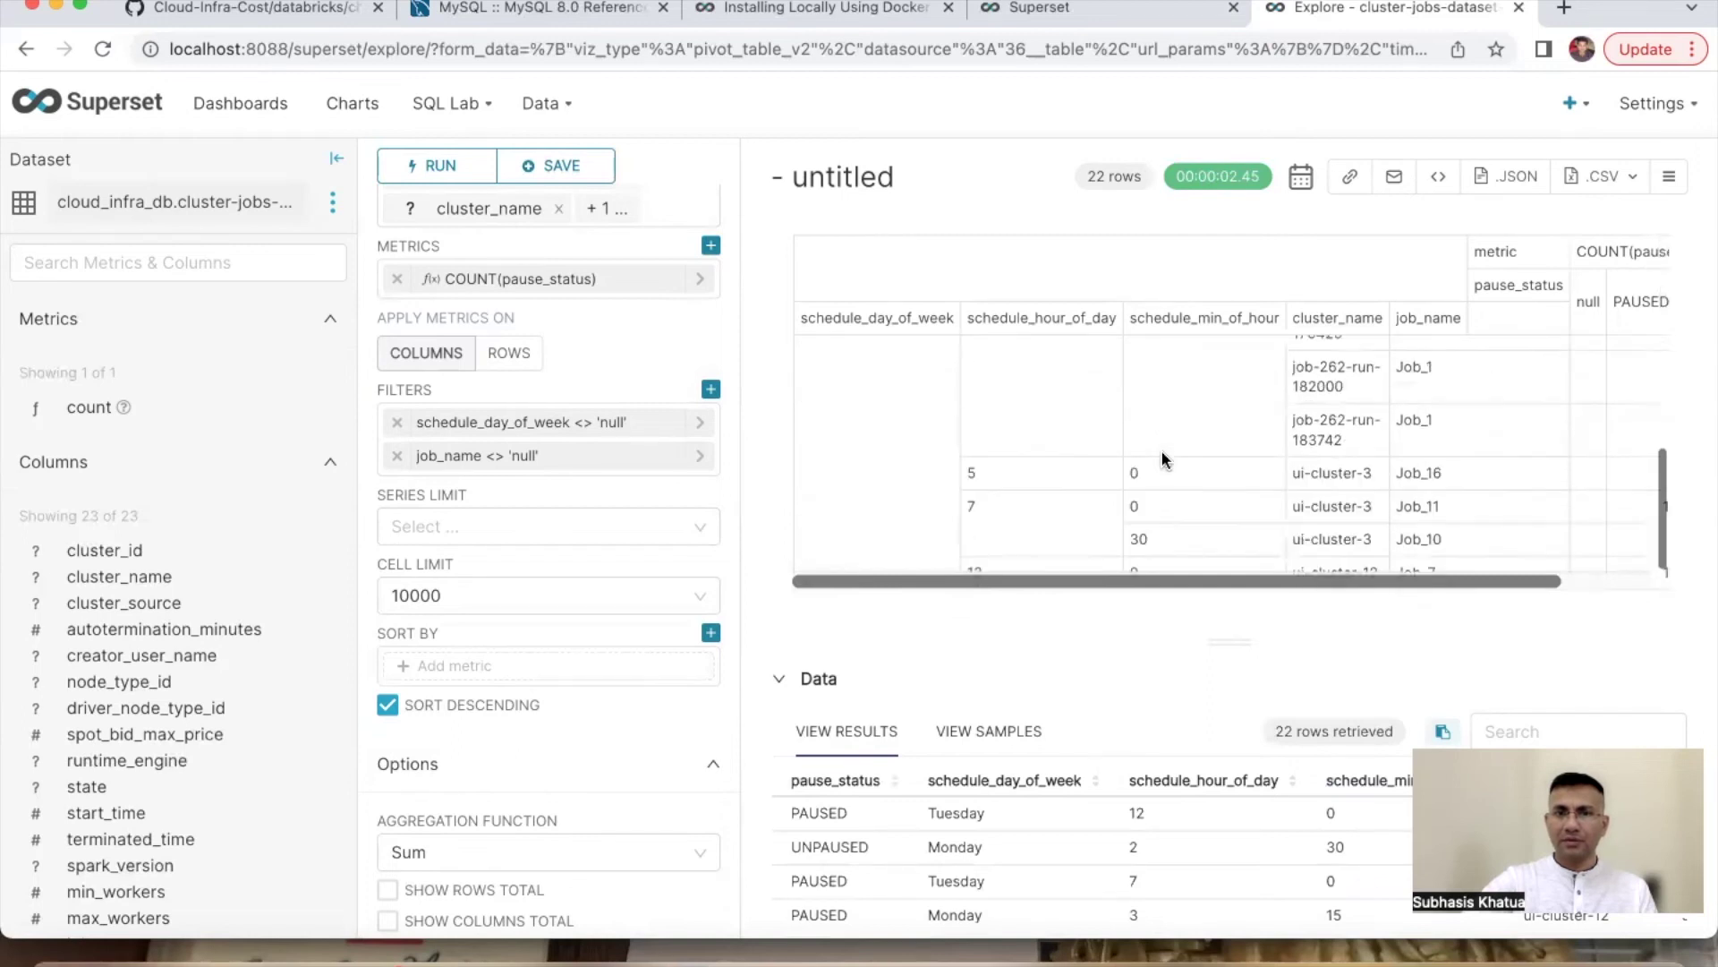
scroll(1163, 458, up, 10)
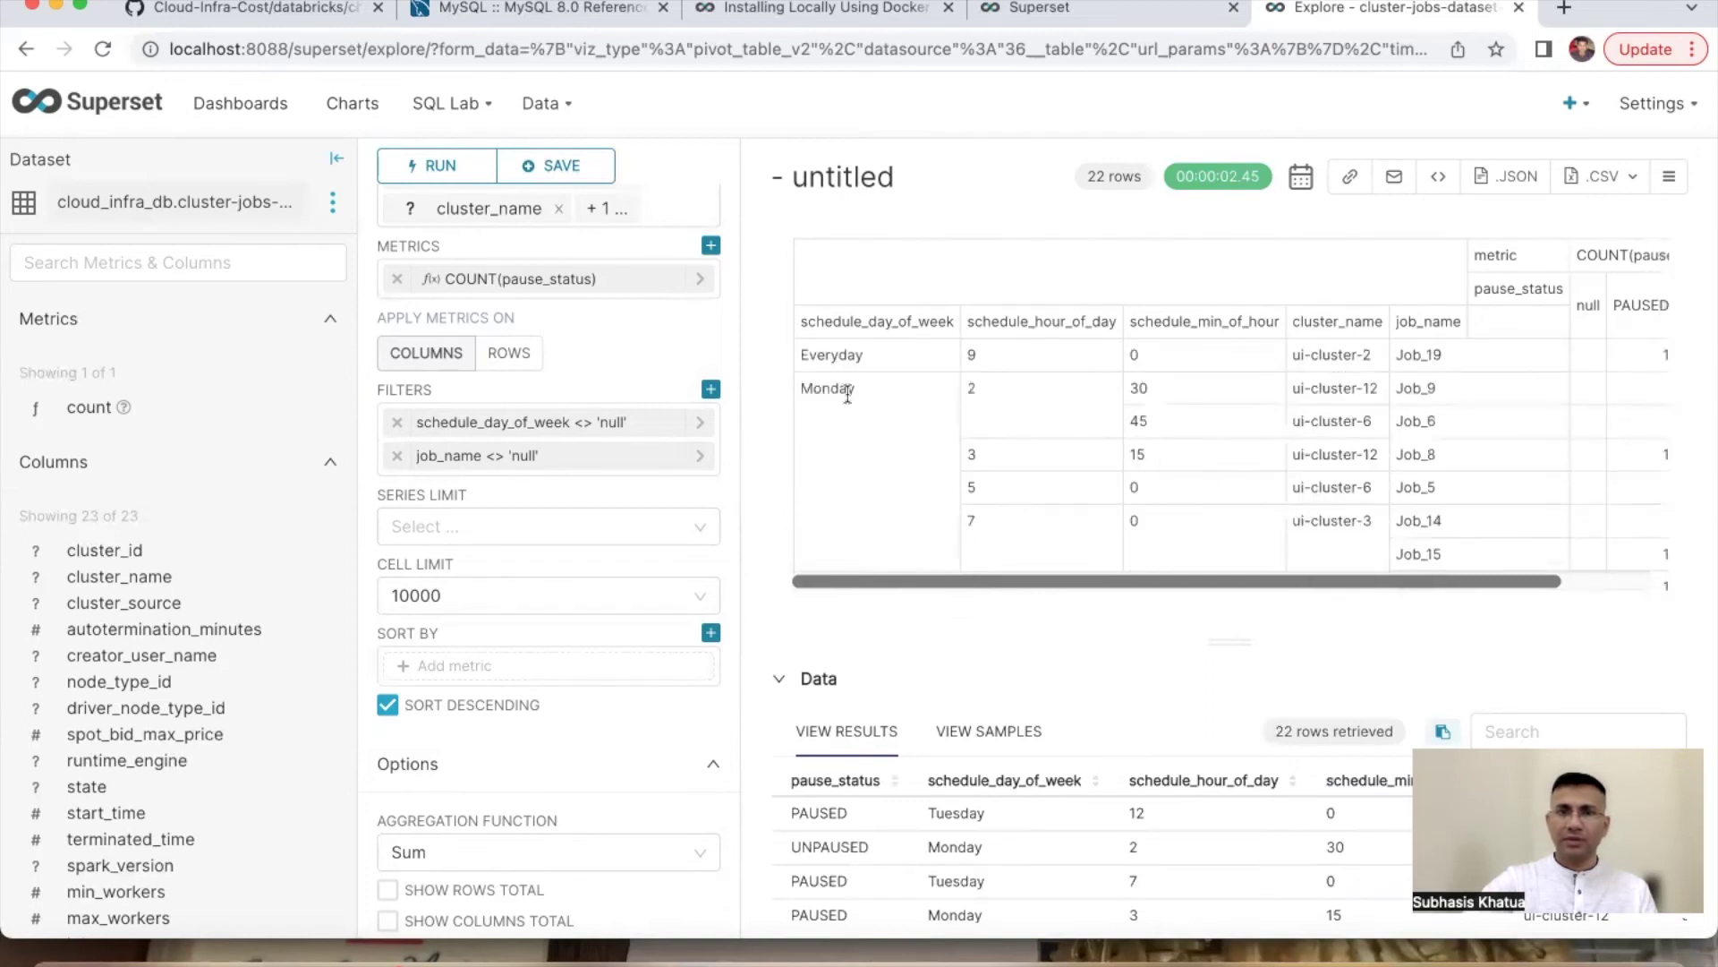
scroll(867, 464, down, 5)
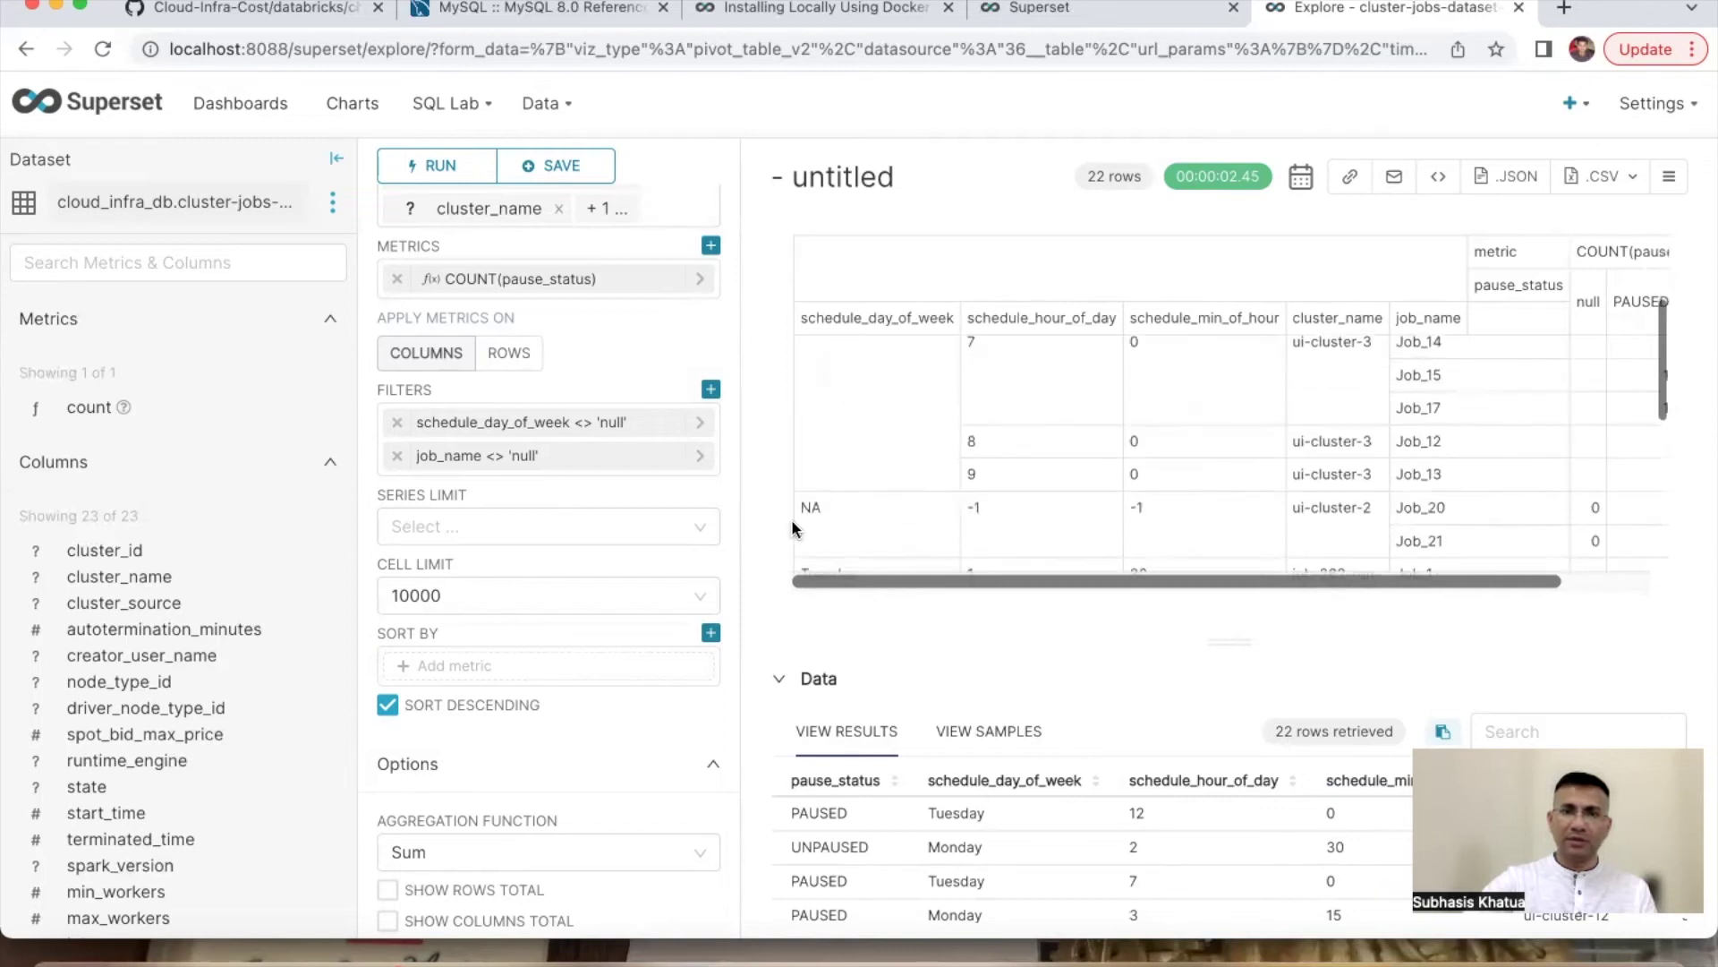
Step: Add and save a third filter requiring schedule_day_of_week not equals NA, and run the query again
click(711, 390)
click(845, 328)
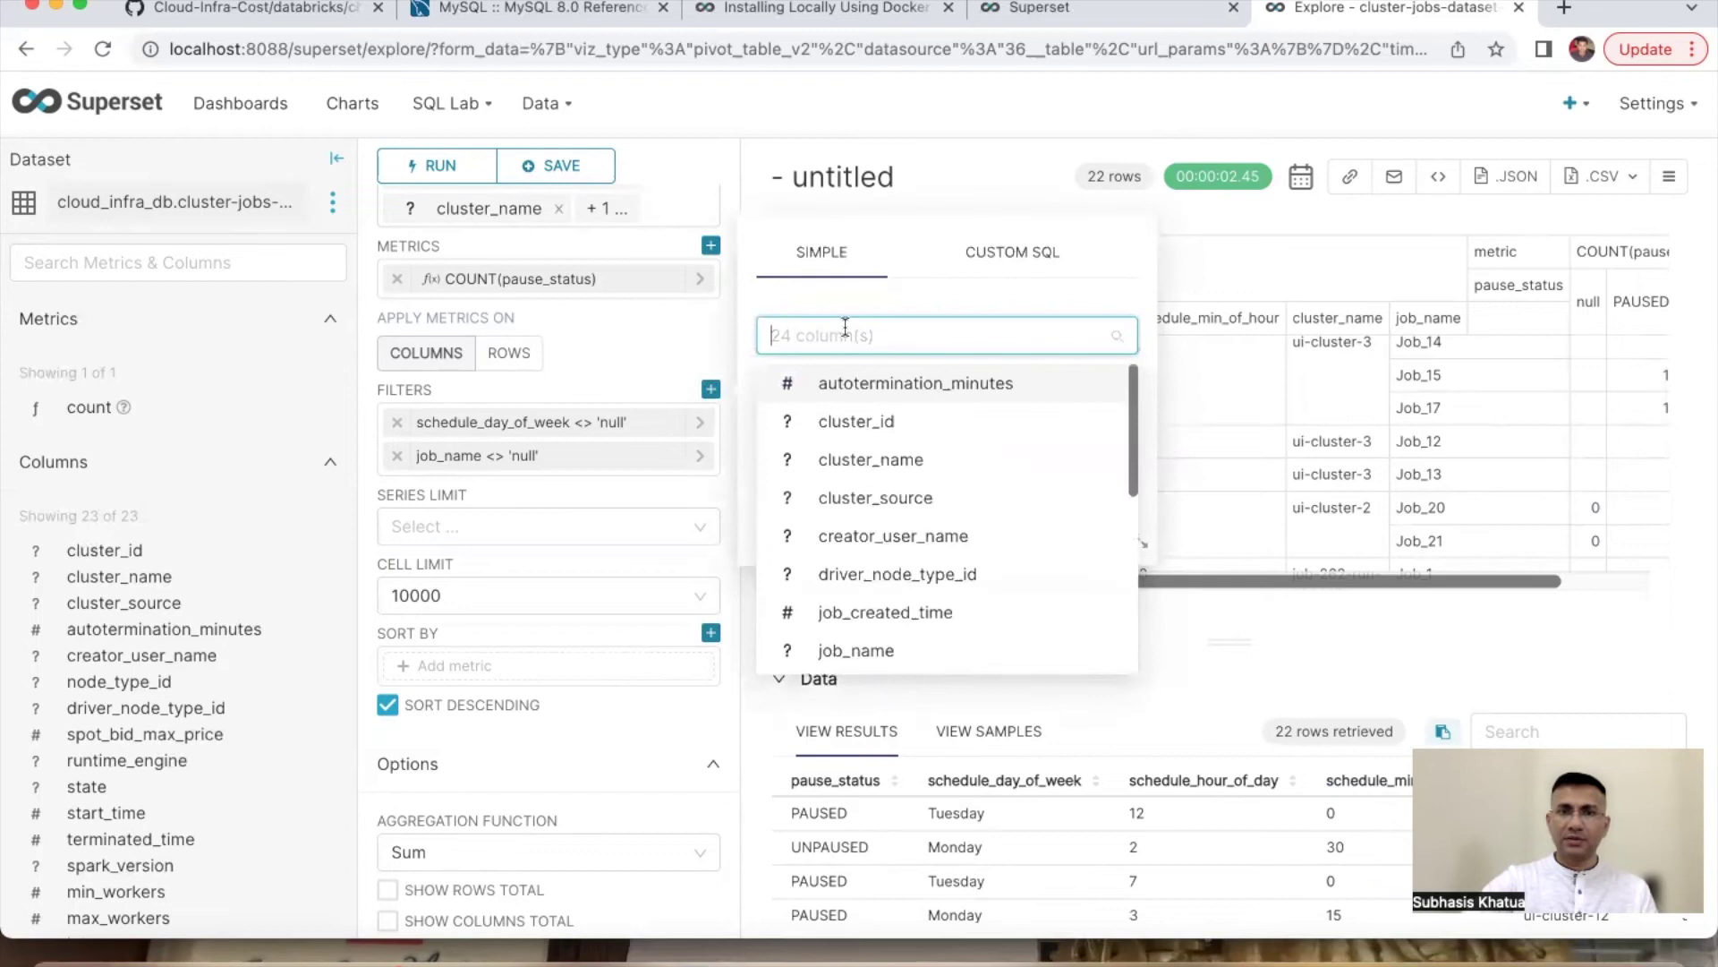
scroll(947, 495, down, 5)
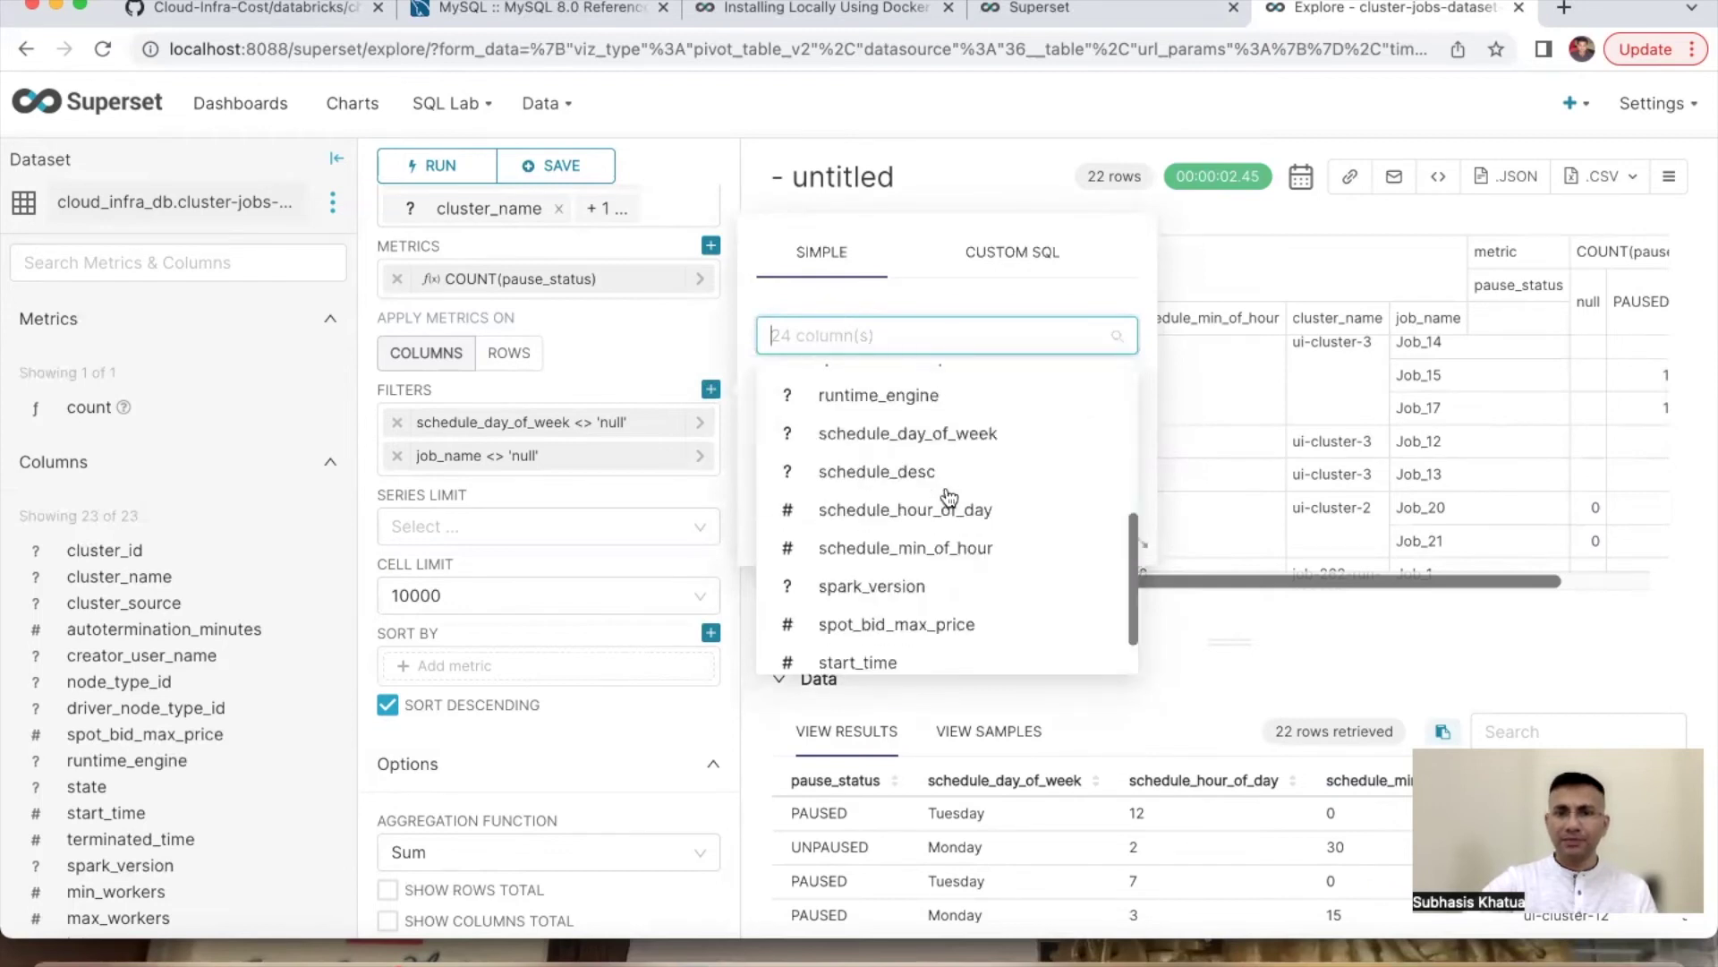
scroll(947, 498, up, 2)
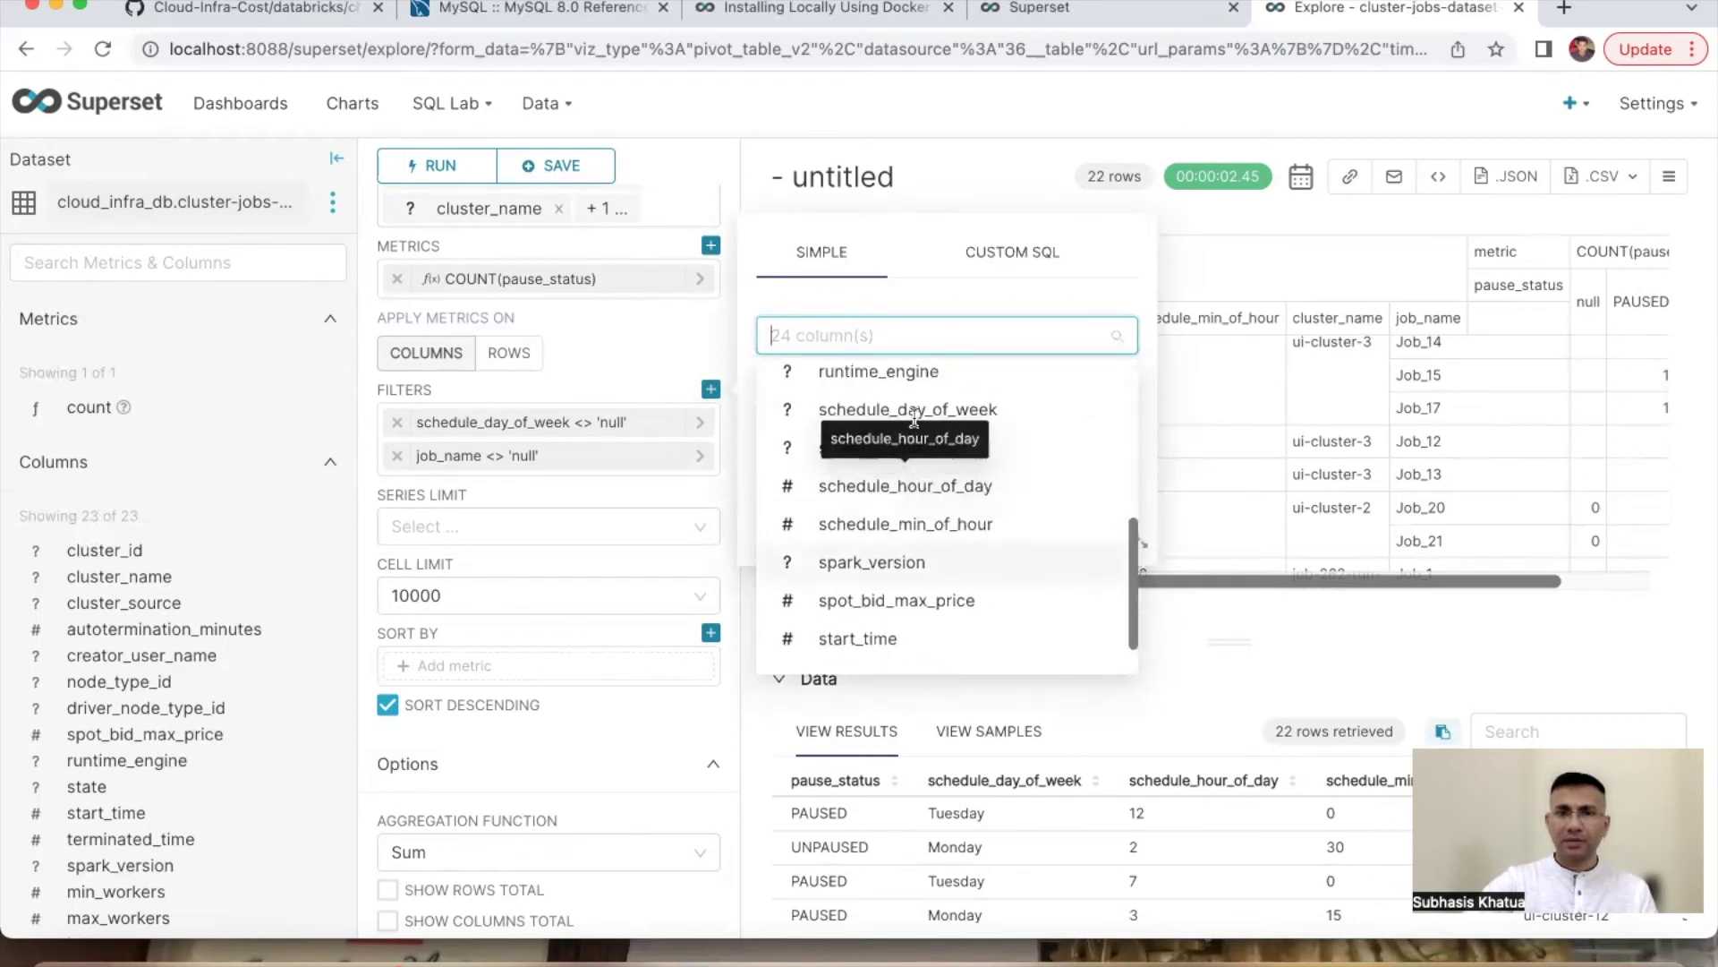
click(893, 409)
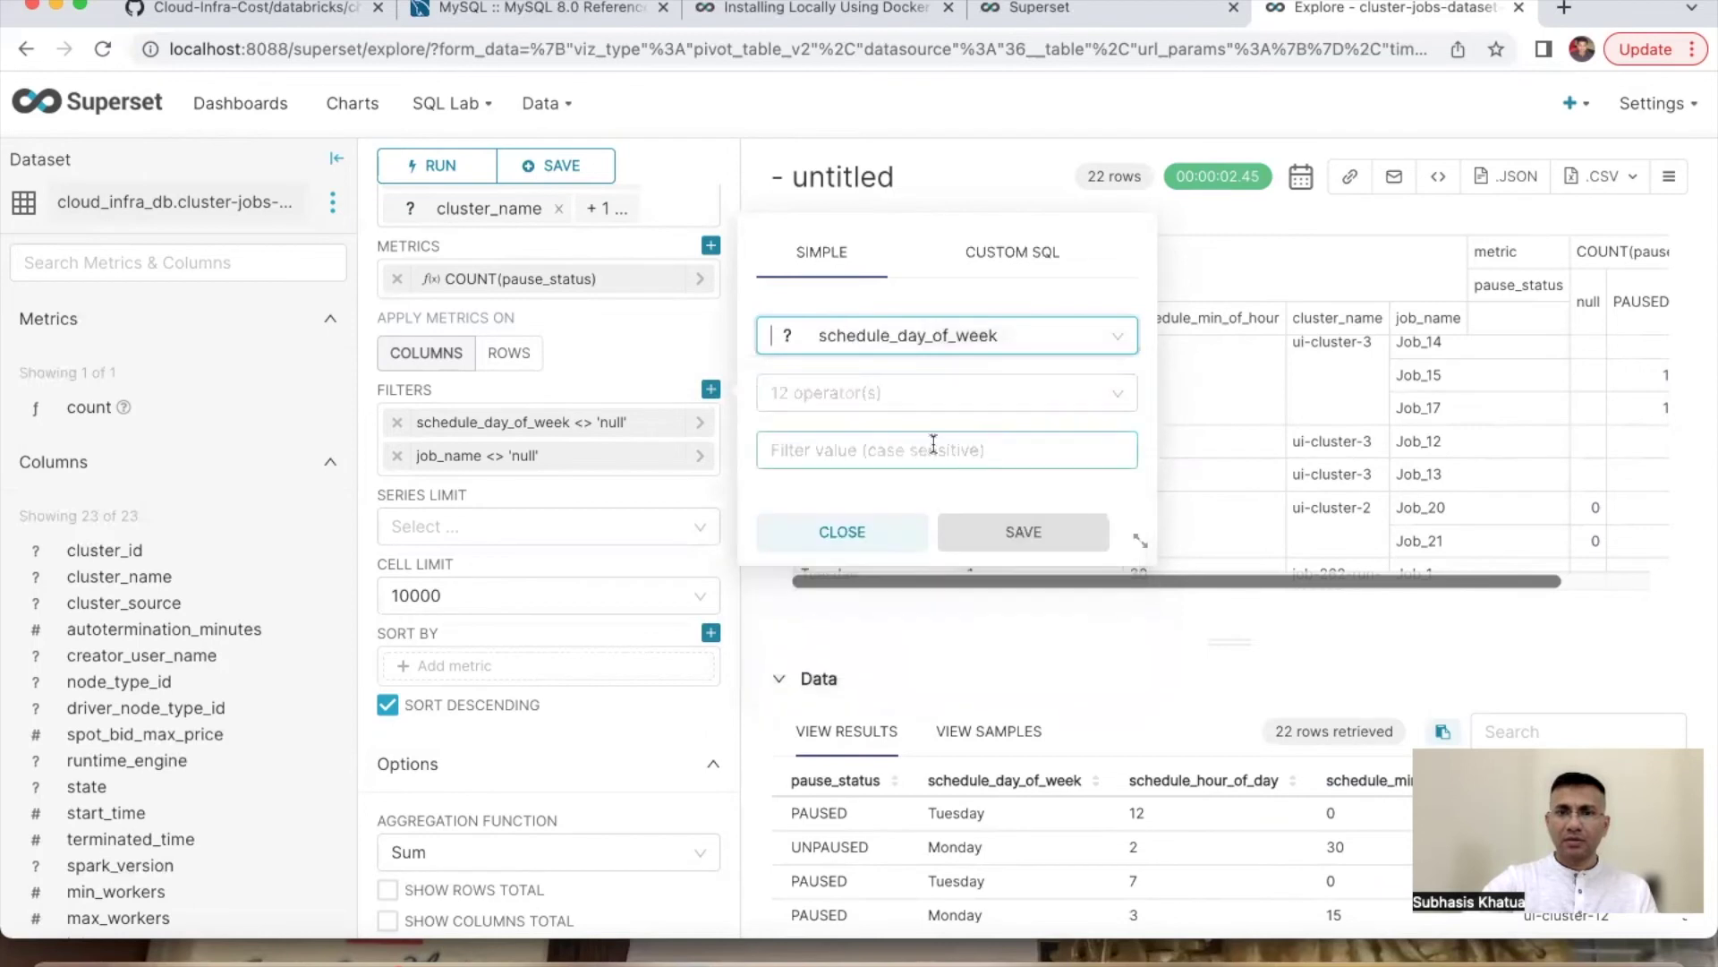
click(877, 396)
click(810, 484)
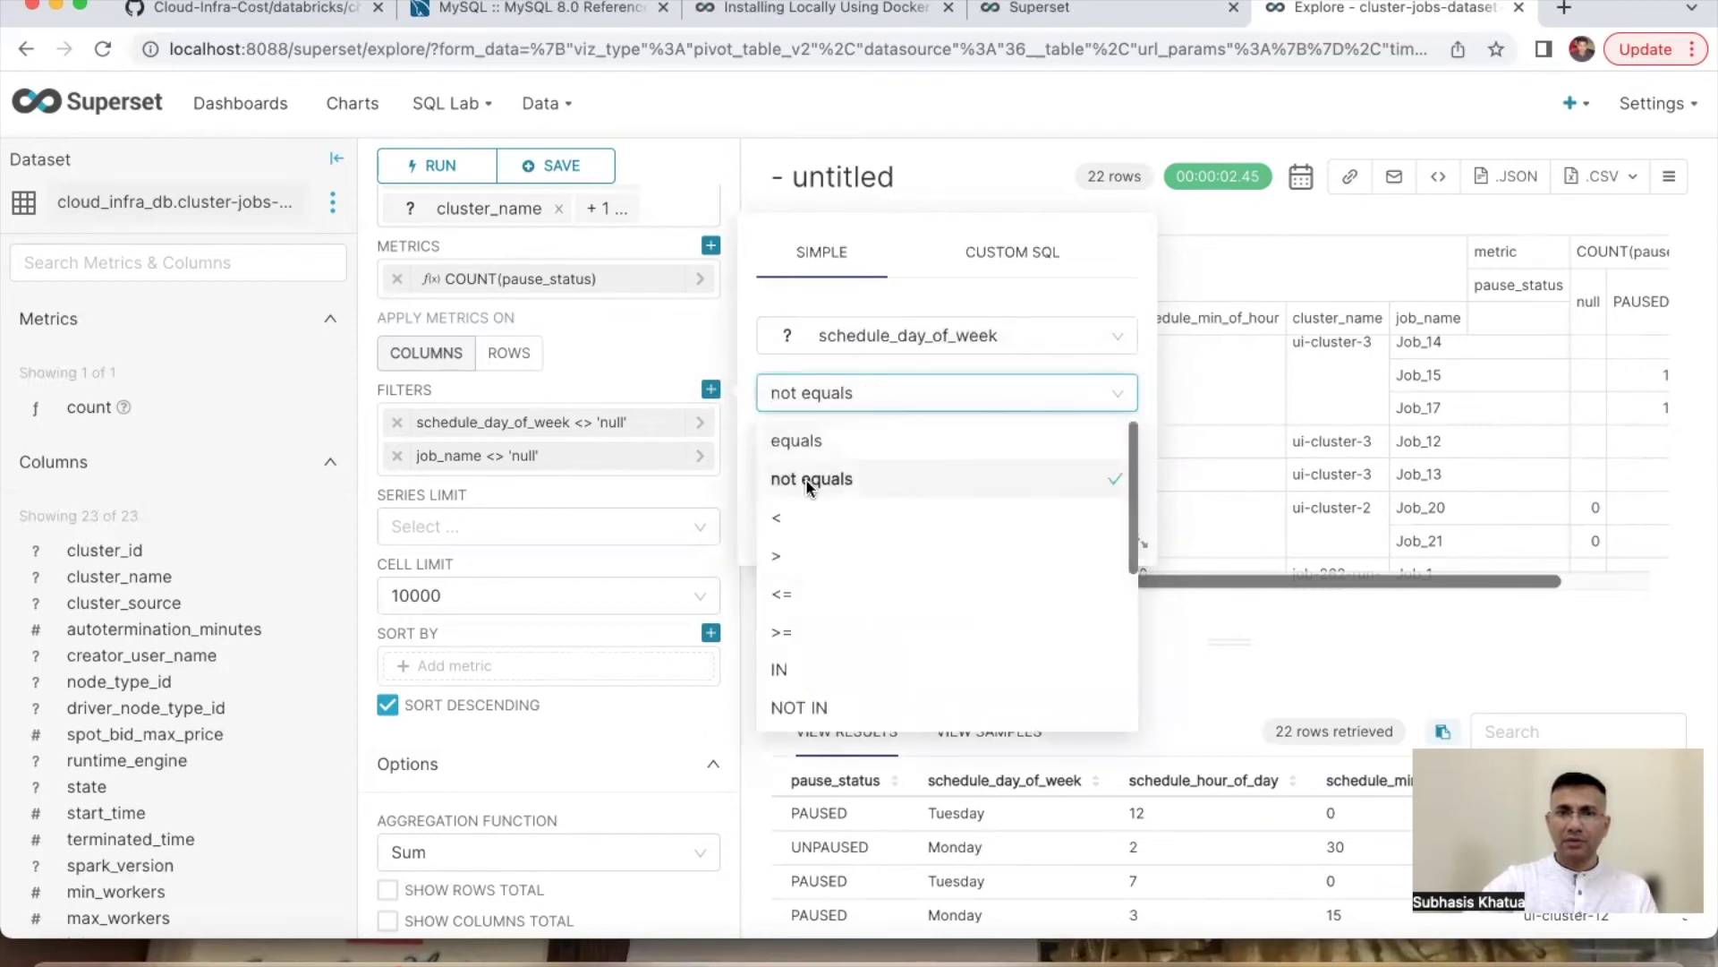
text(NA)
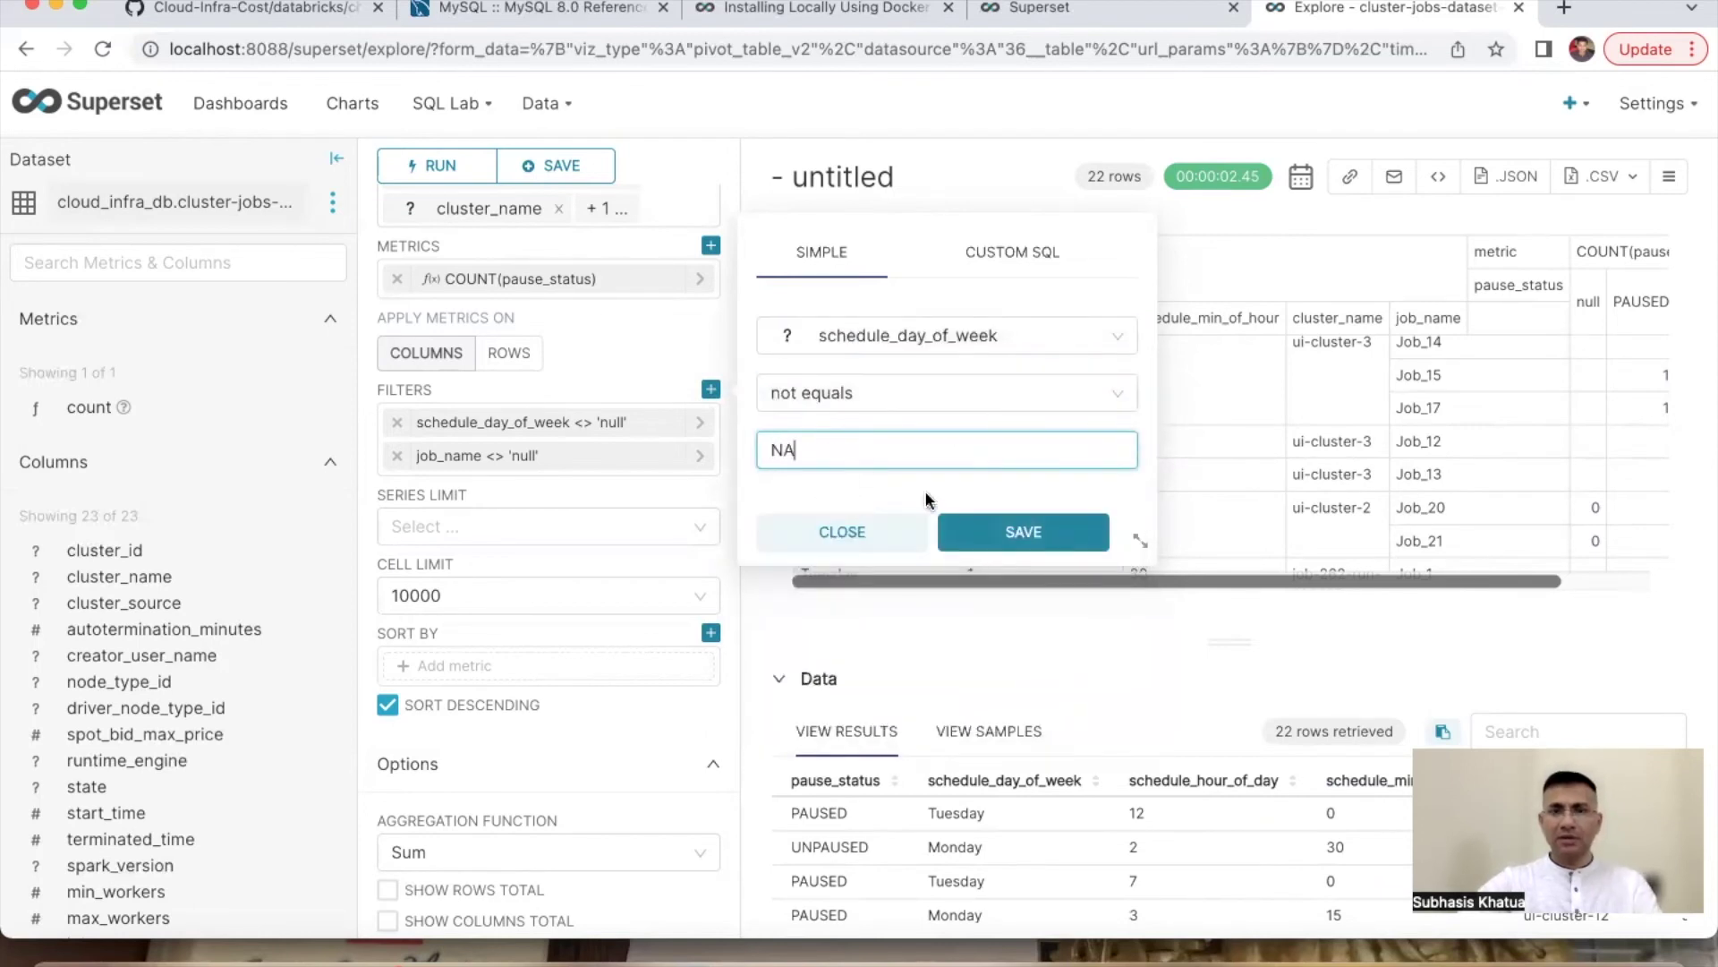
click(1015, 535)
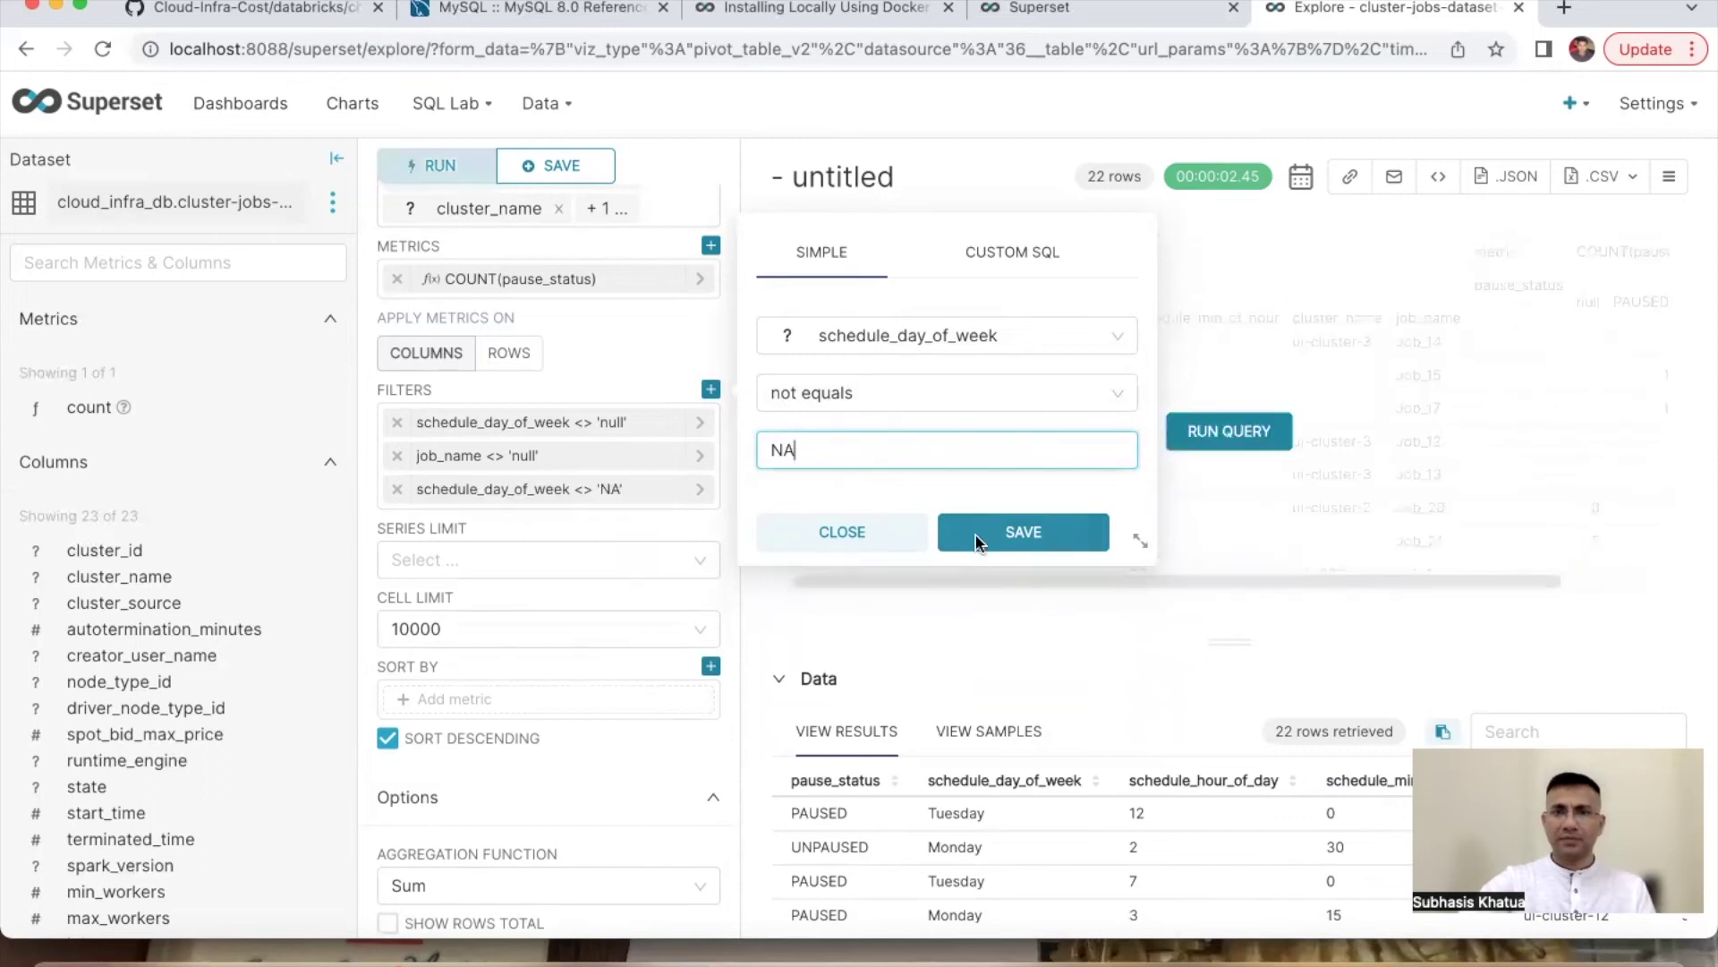
click(1205, 436)
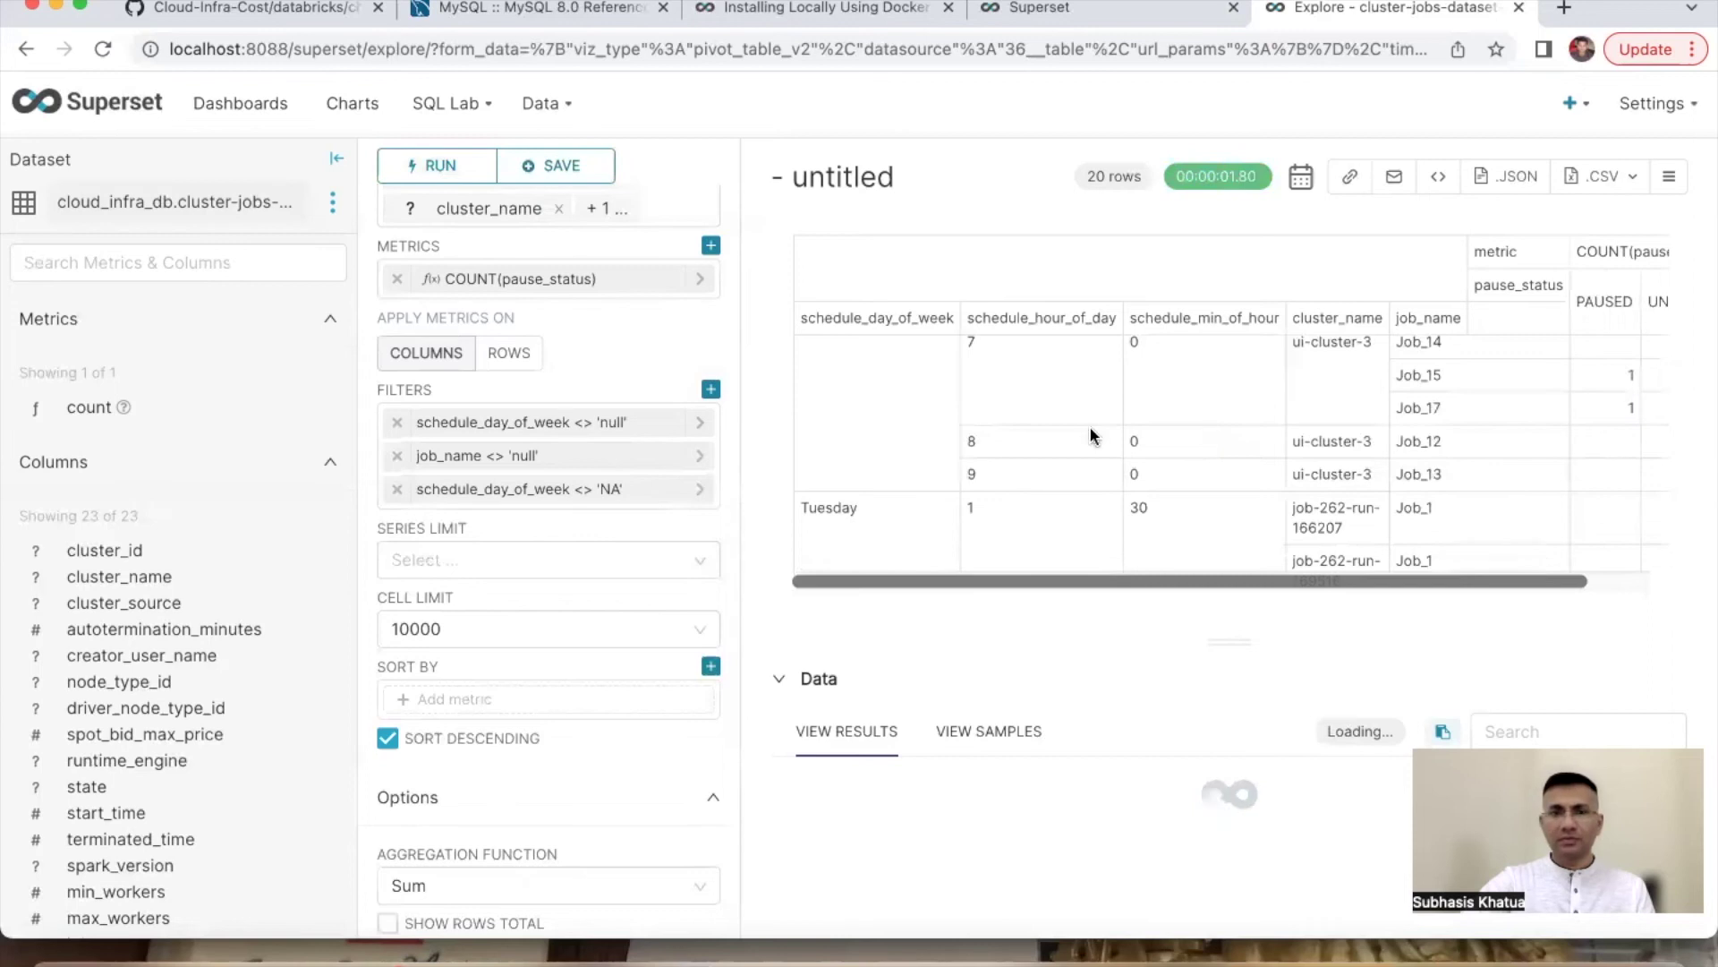
scroll(1091, 430, down, 5)
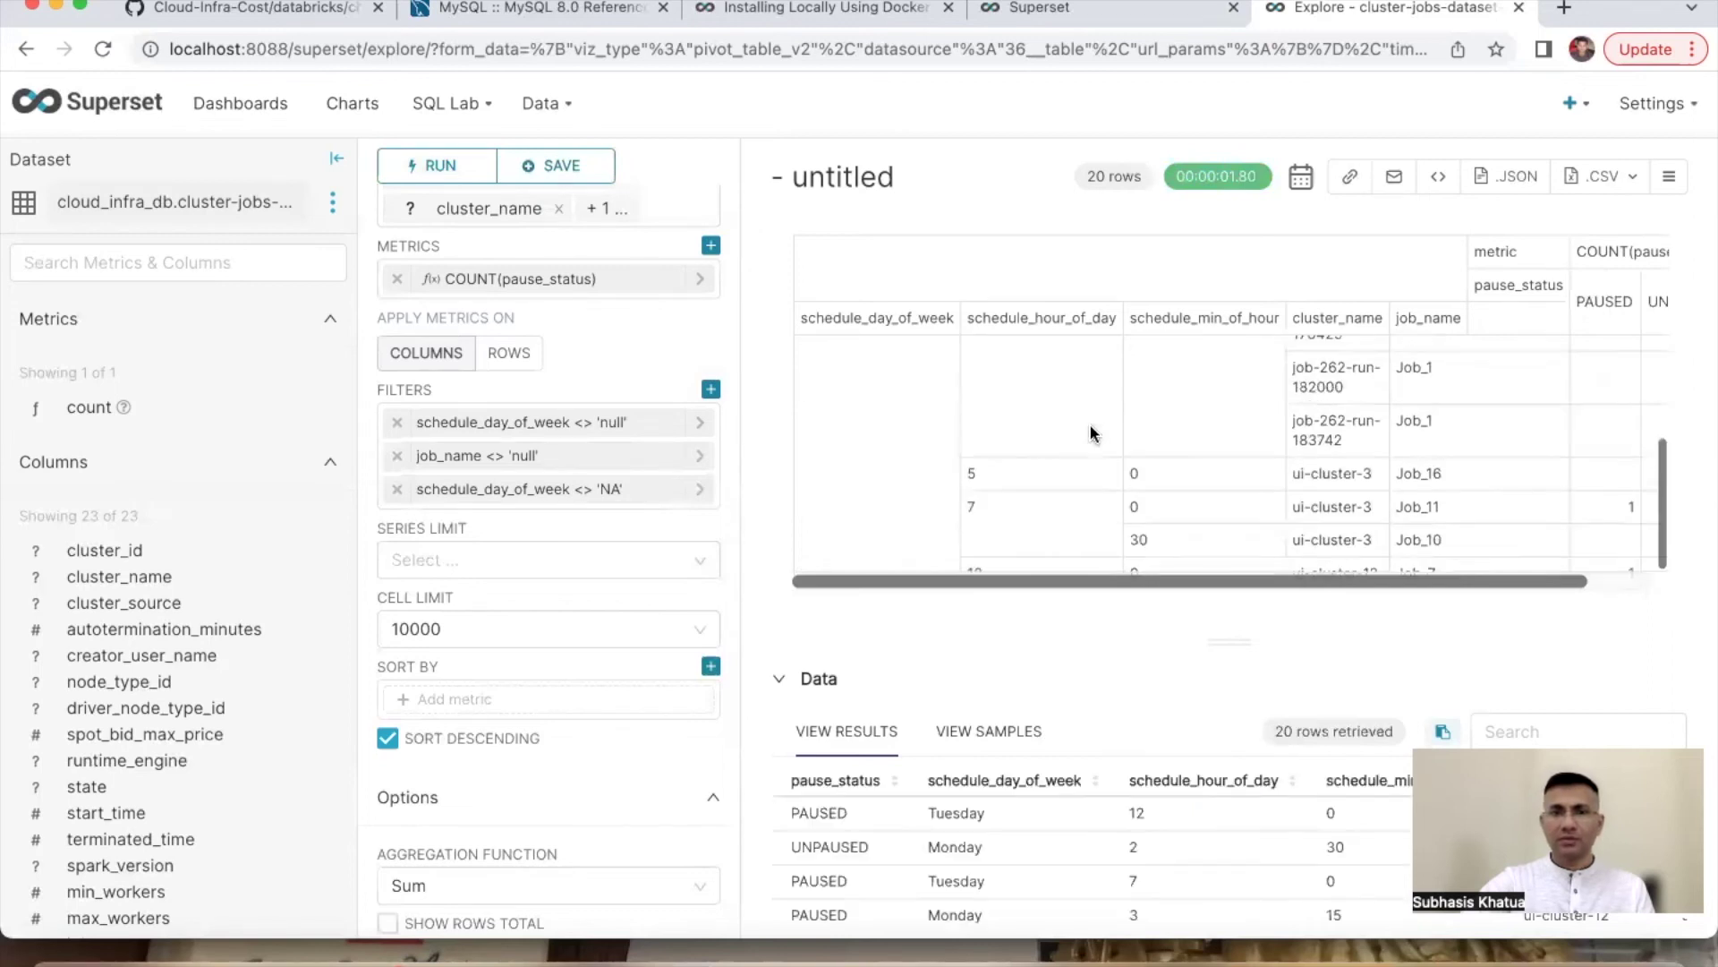
Step: Look back through the filtered pivot table and title the chart Jobs Calendar
scroll(1091, 432, up, 3)
scroll(1090, 433, right, 5)
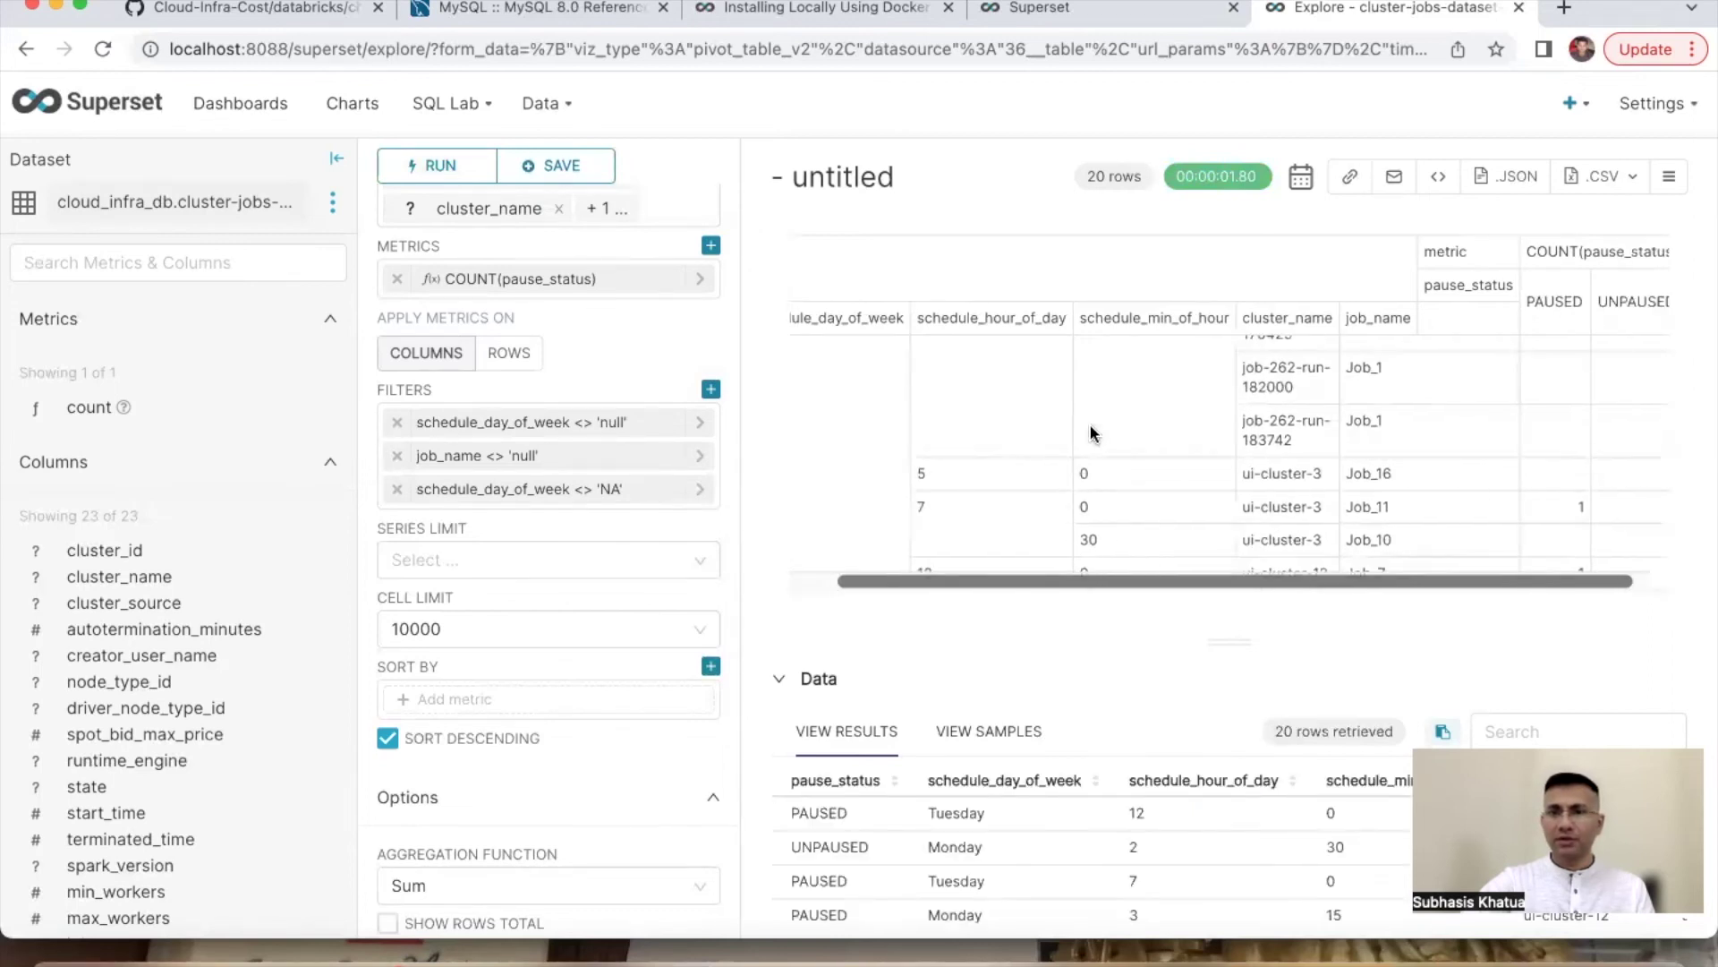
scroll(1090, 433, up, 3)
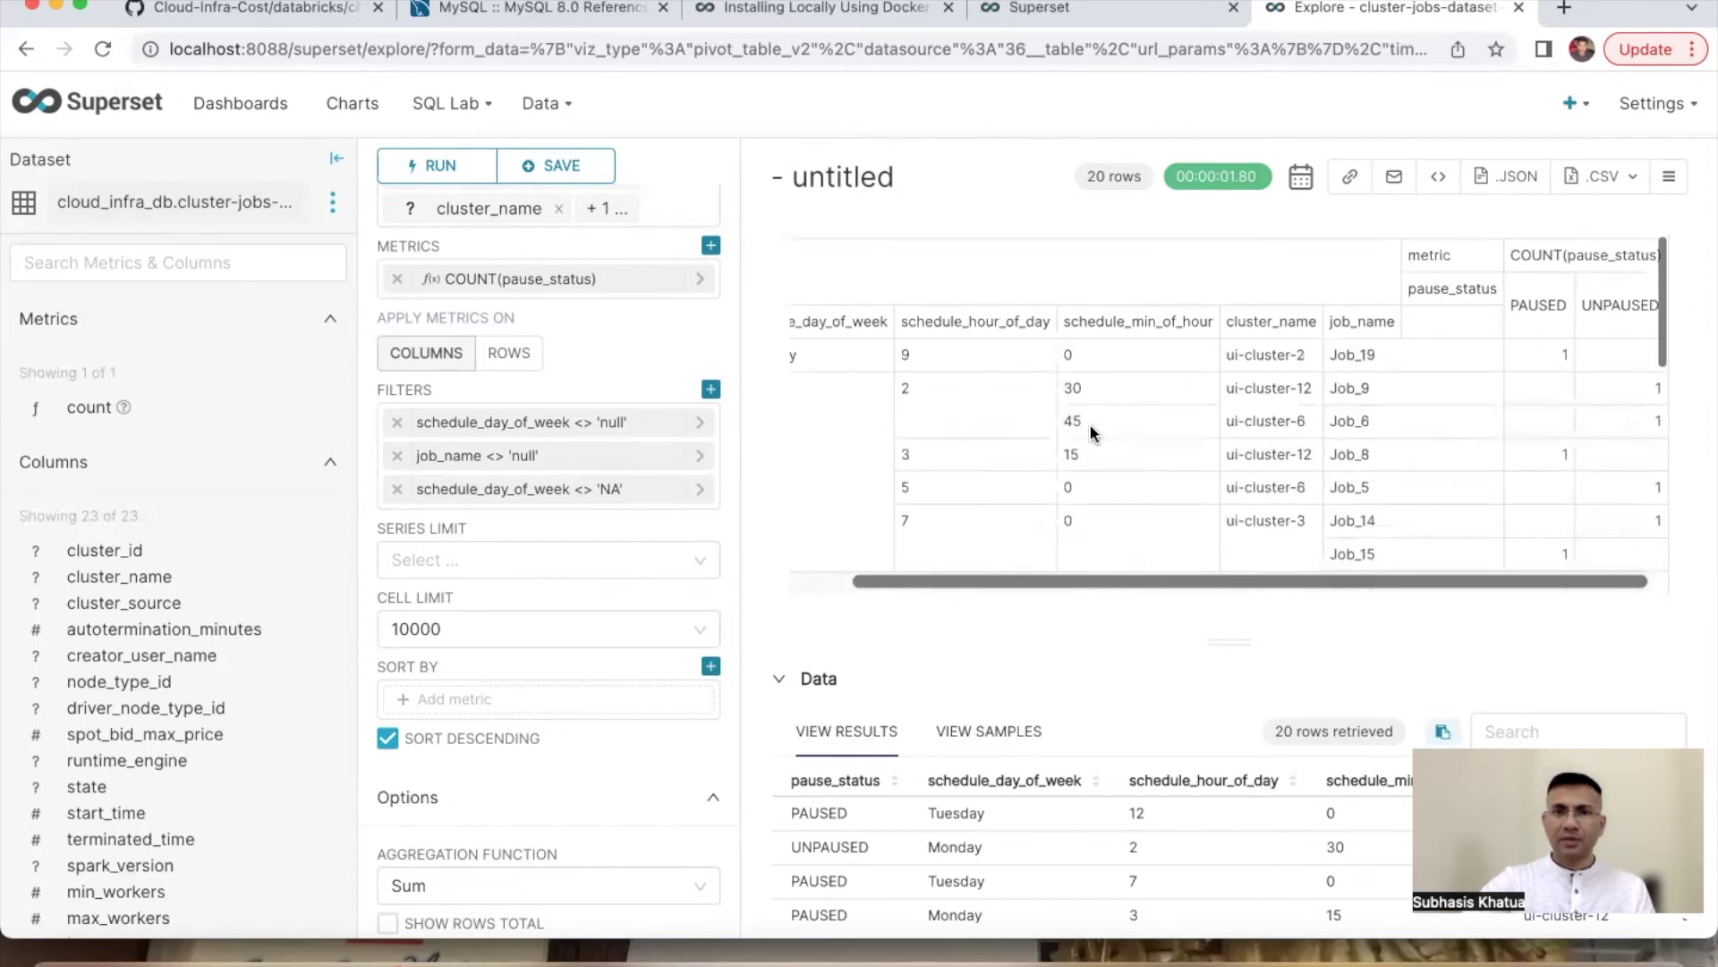
scroll(947, 421, left, 3)
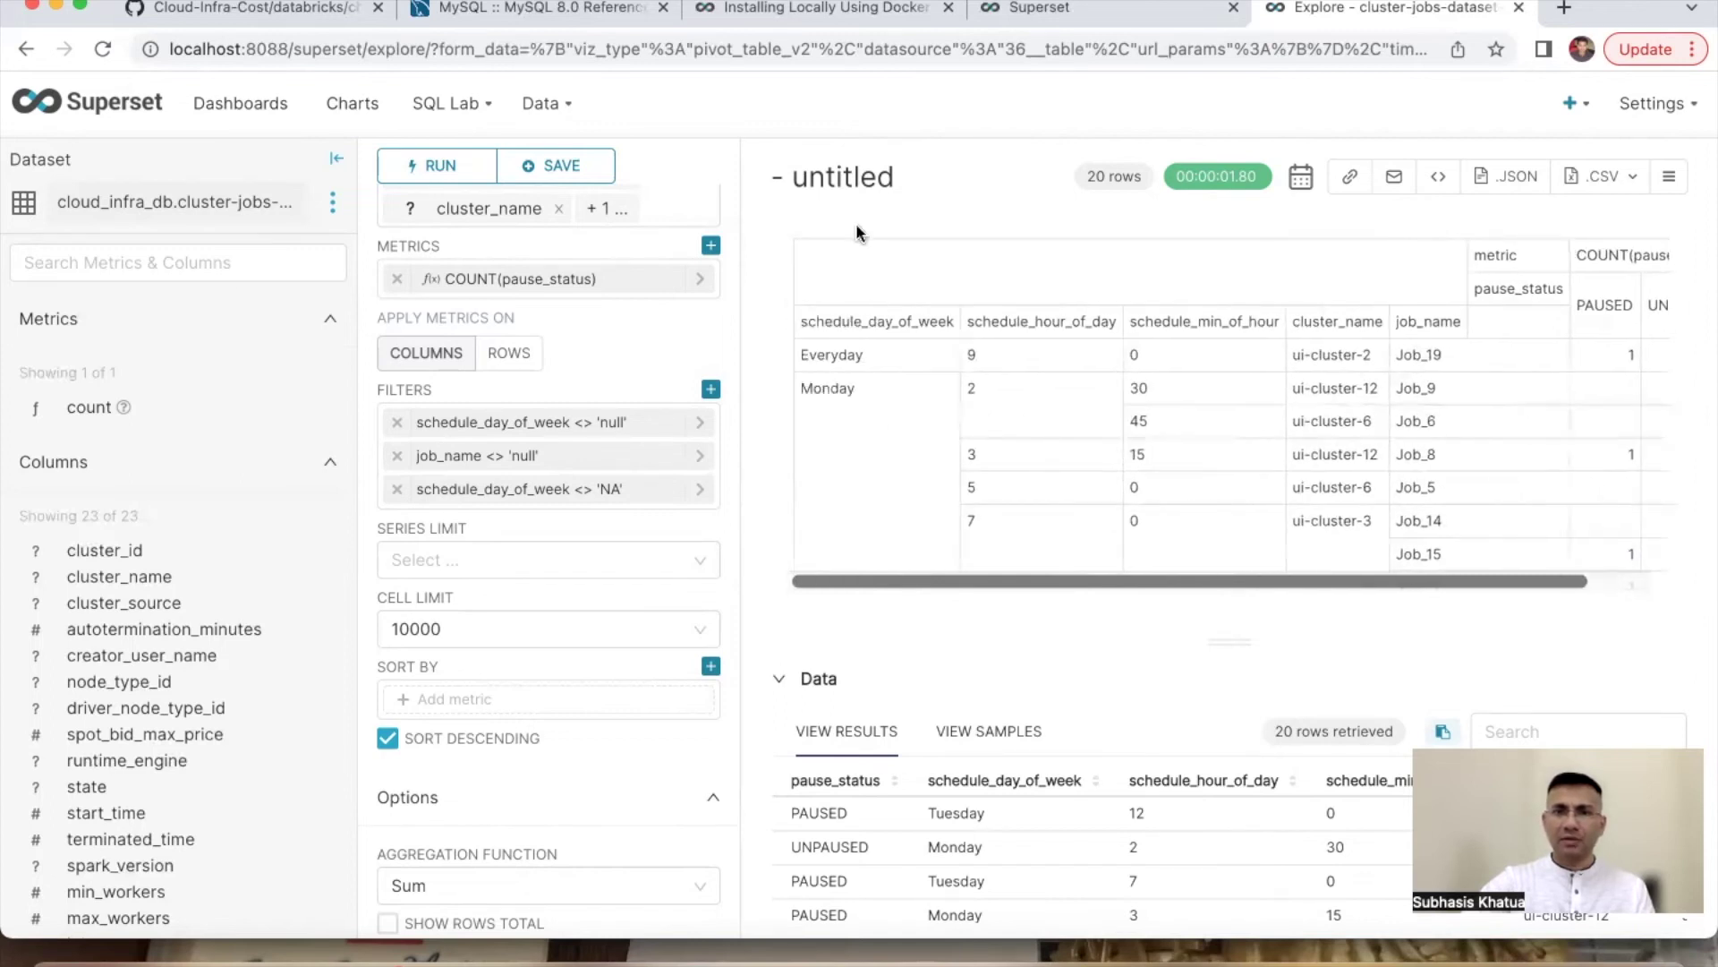
click(887, 178)
drag(936, 178, 769, 179)
text(J)
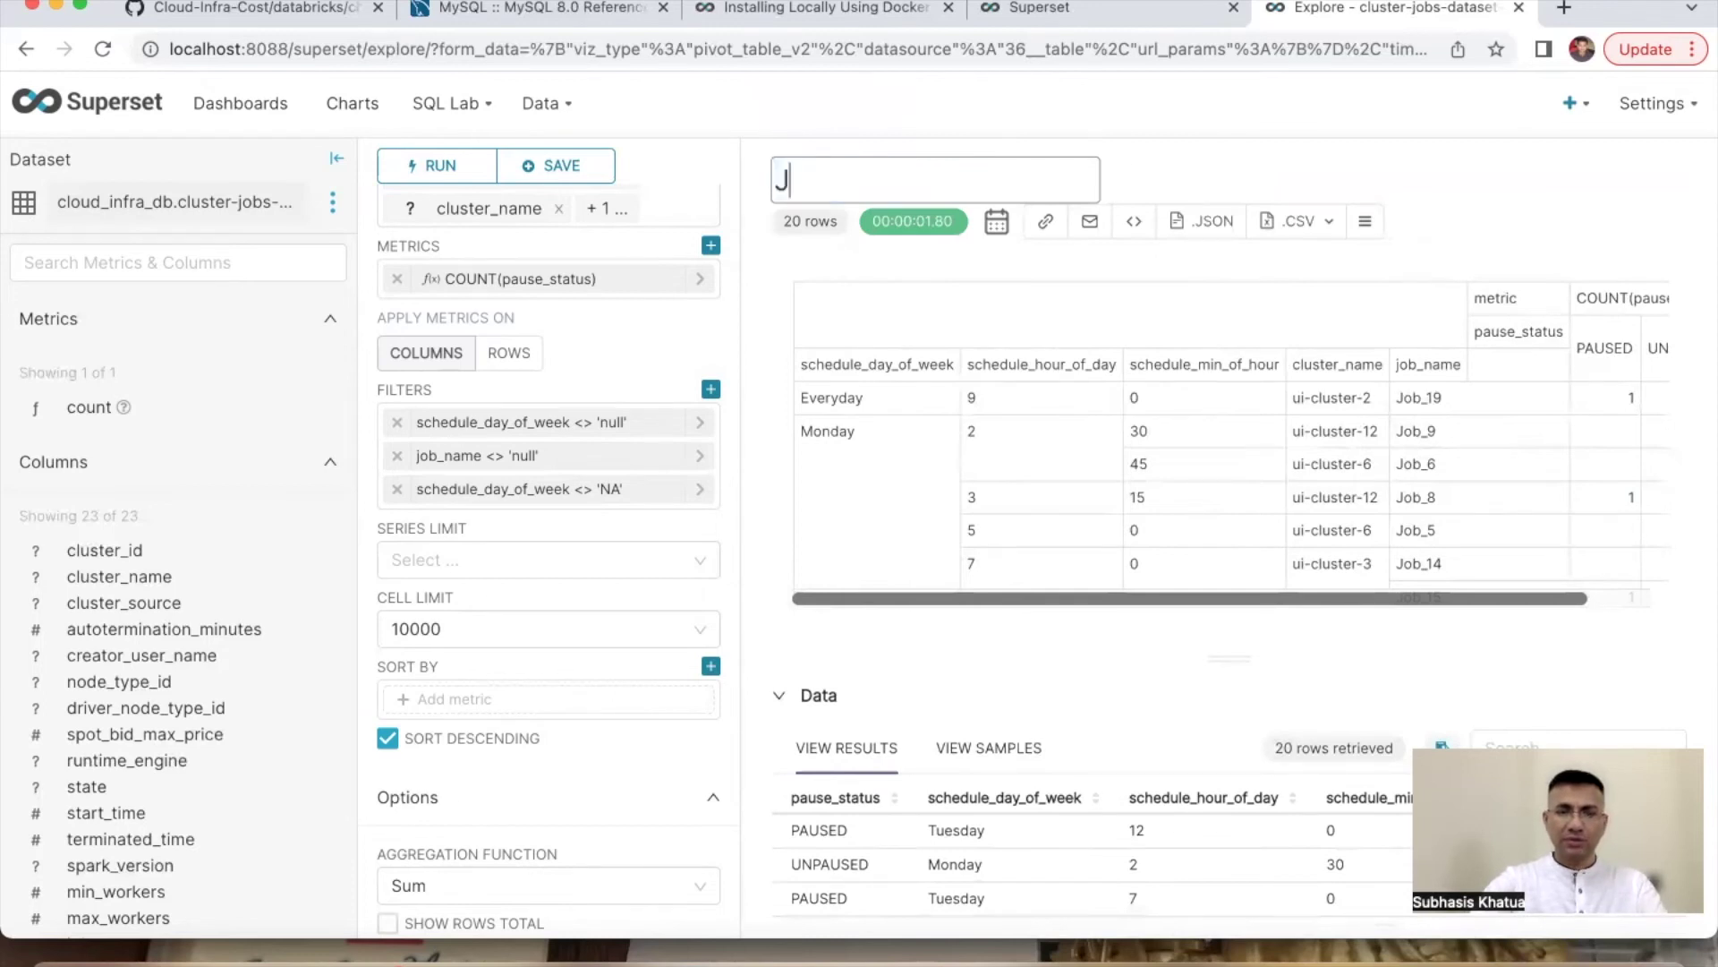
text(obs )
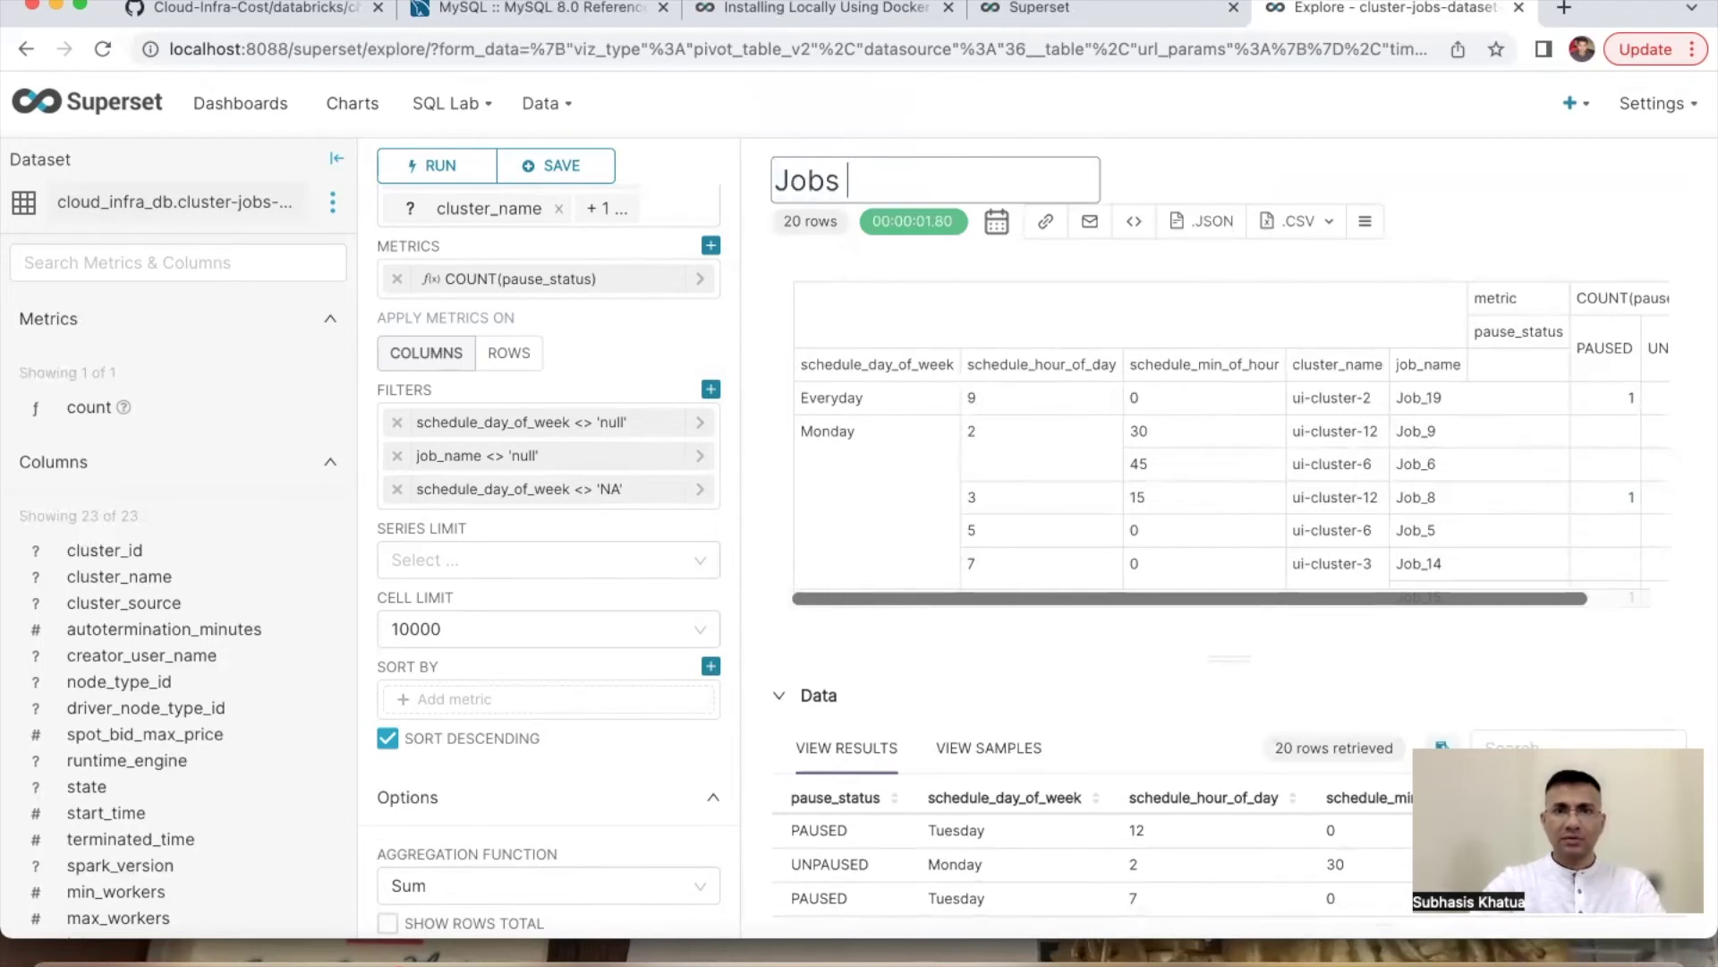
text(Calendar)
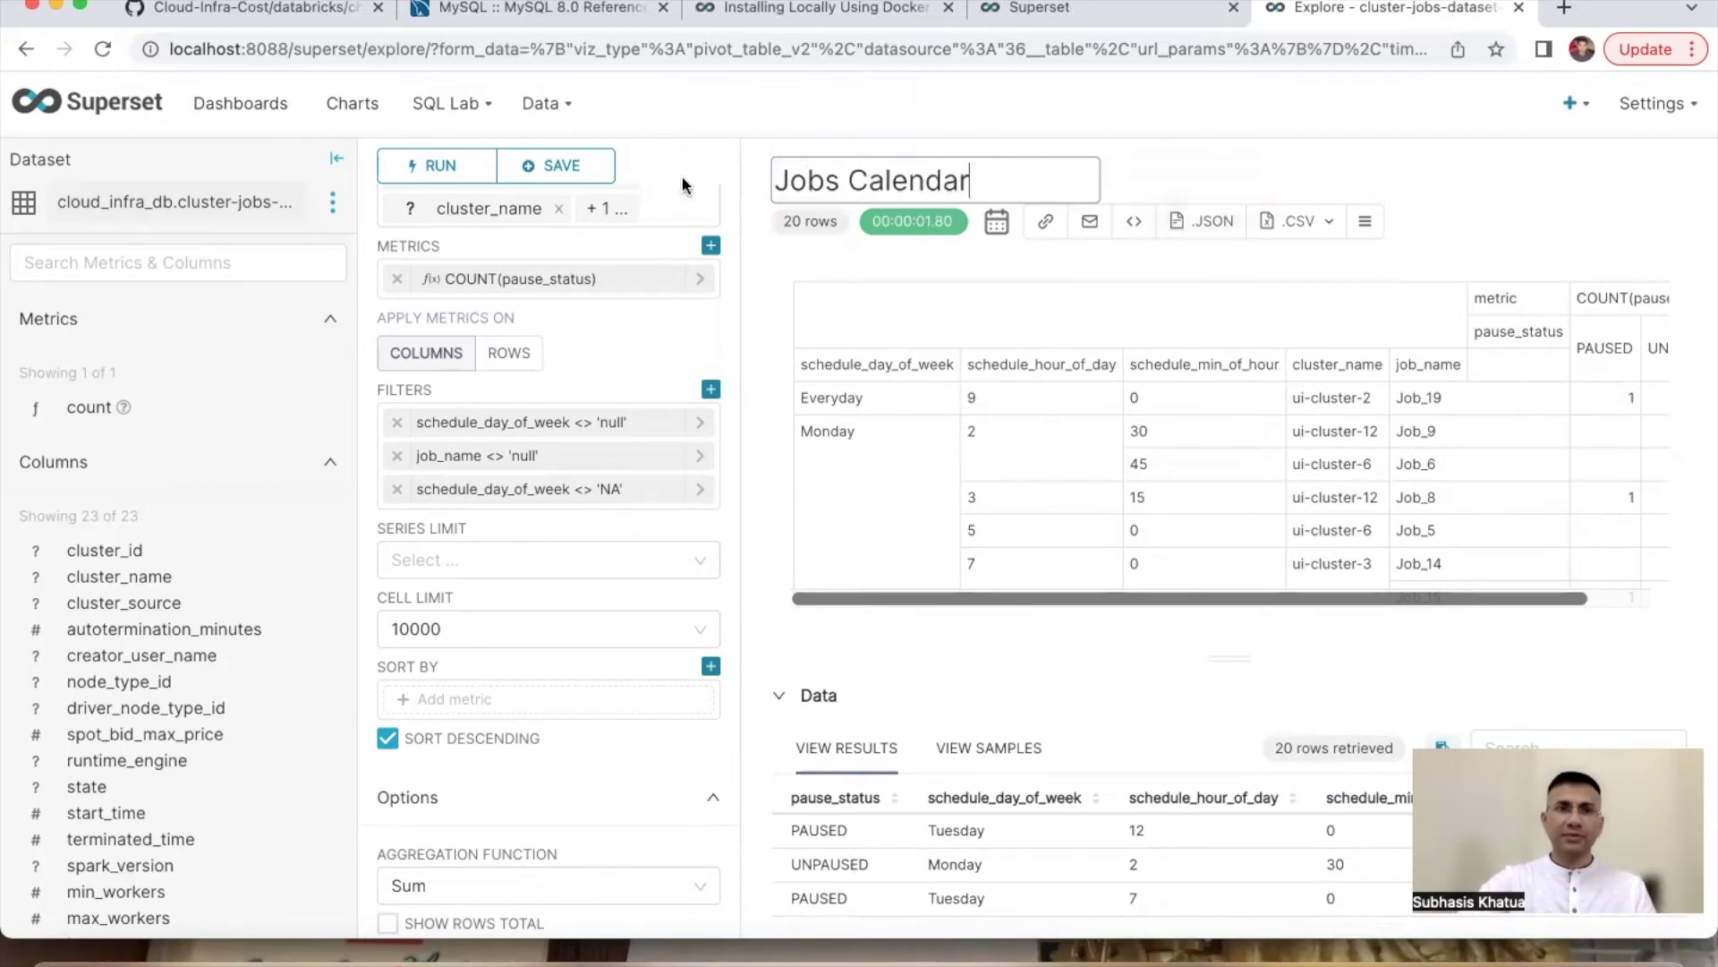
Step: Save the Jobs Calendar chart and add it to the DataBricks - Dashboard (2) dashboard
click(586, 172)
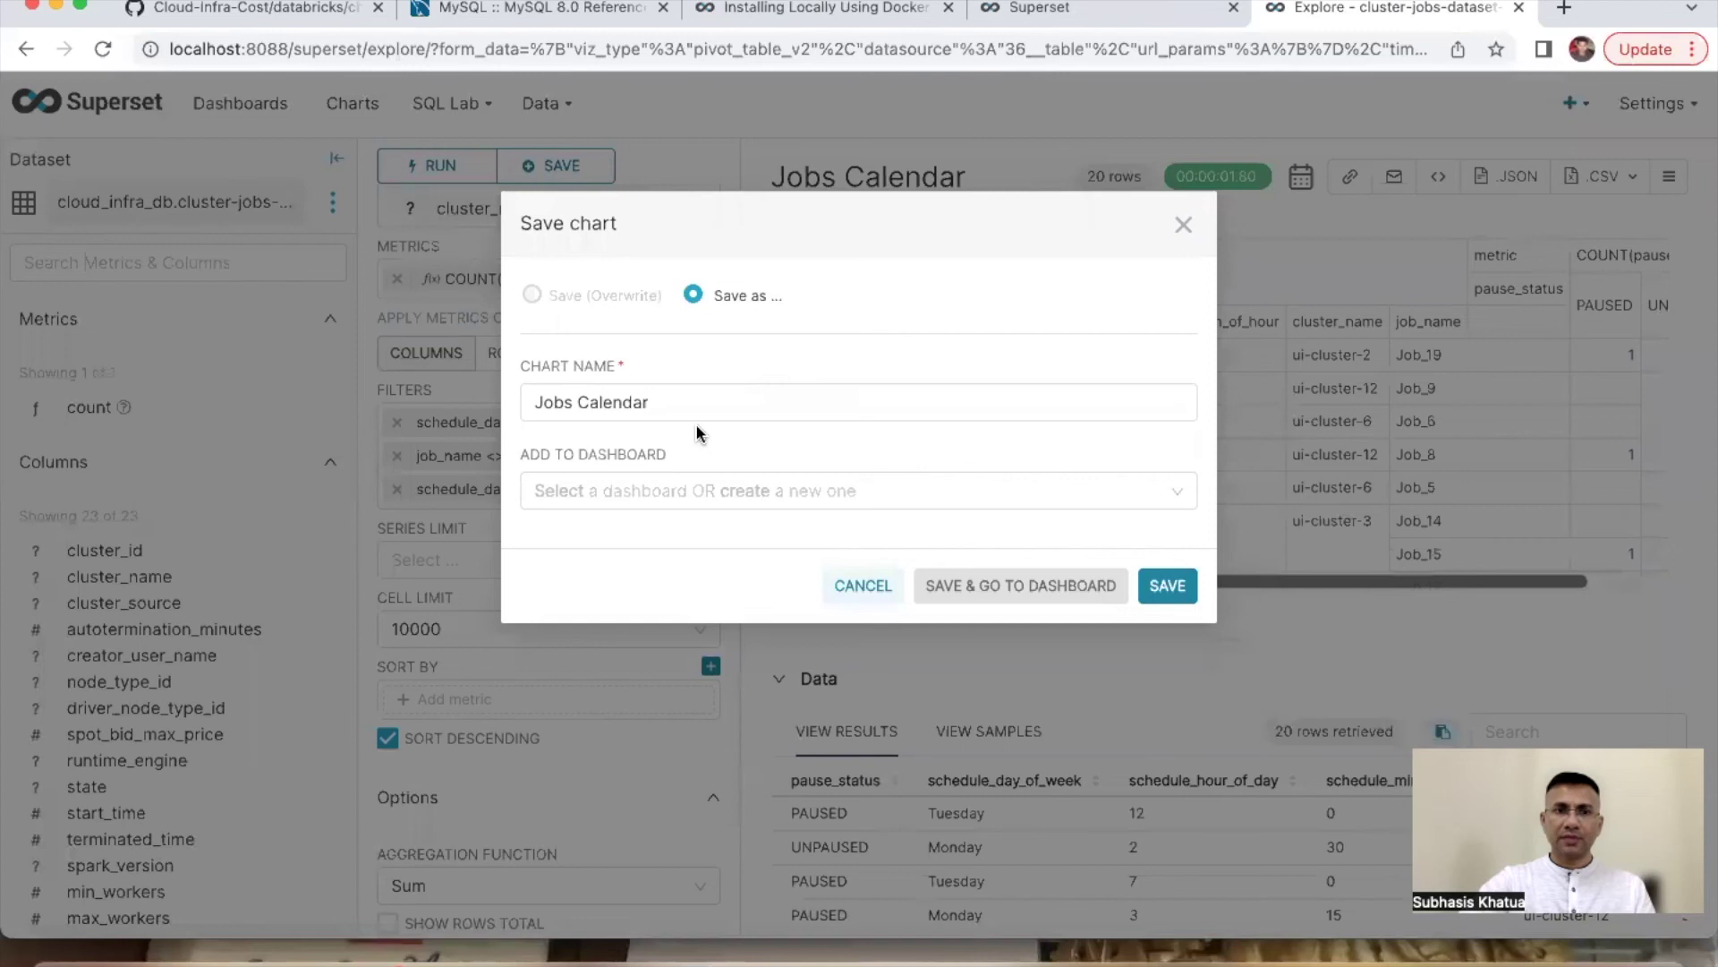
click(686, 490)
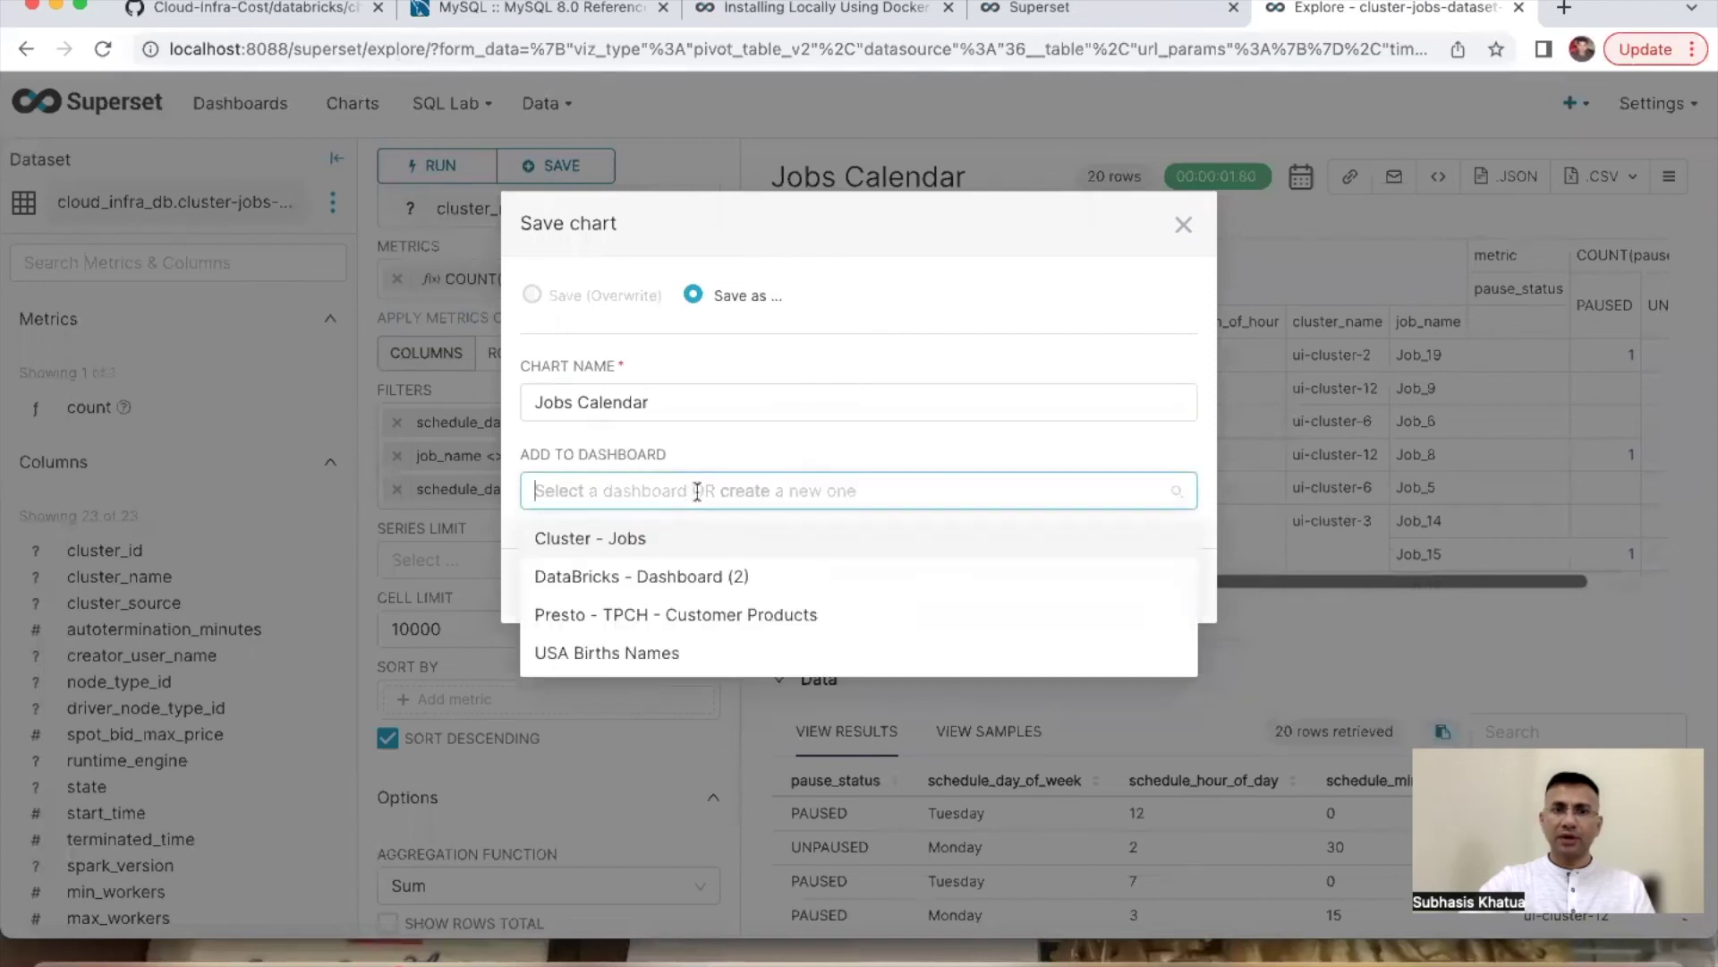
click(599, 578)
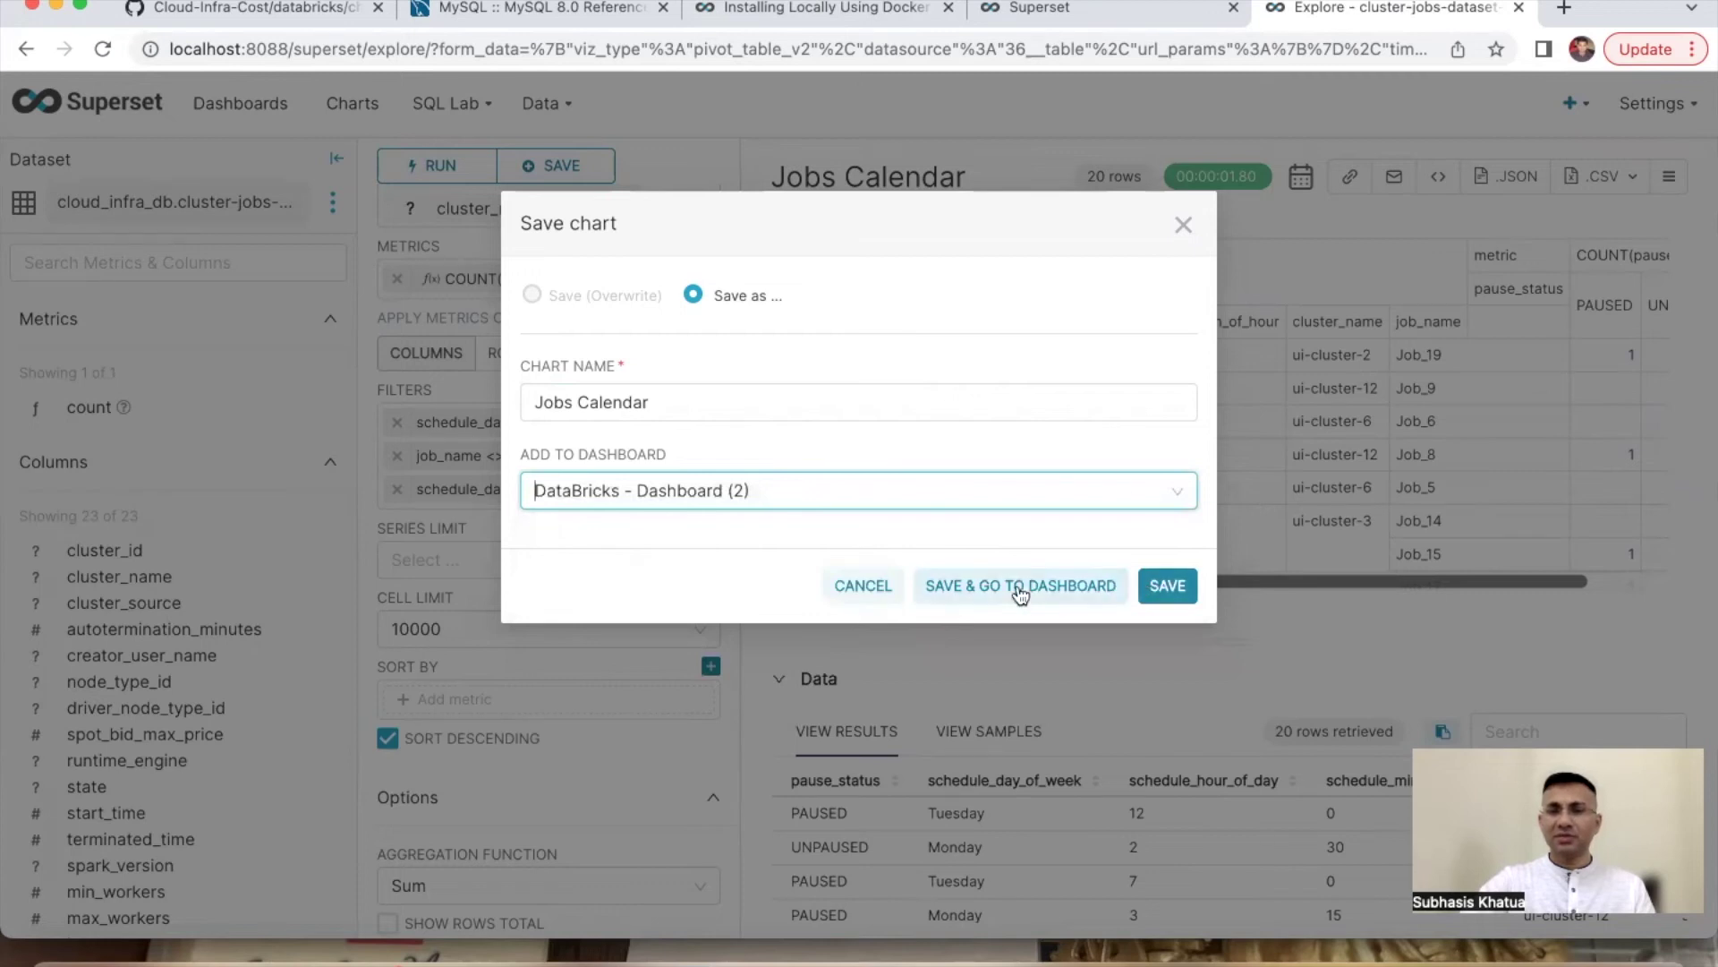
click(1159, 588)
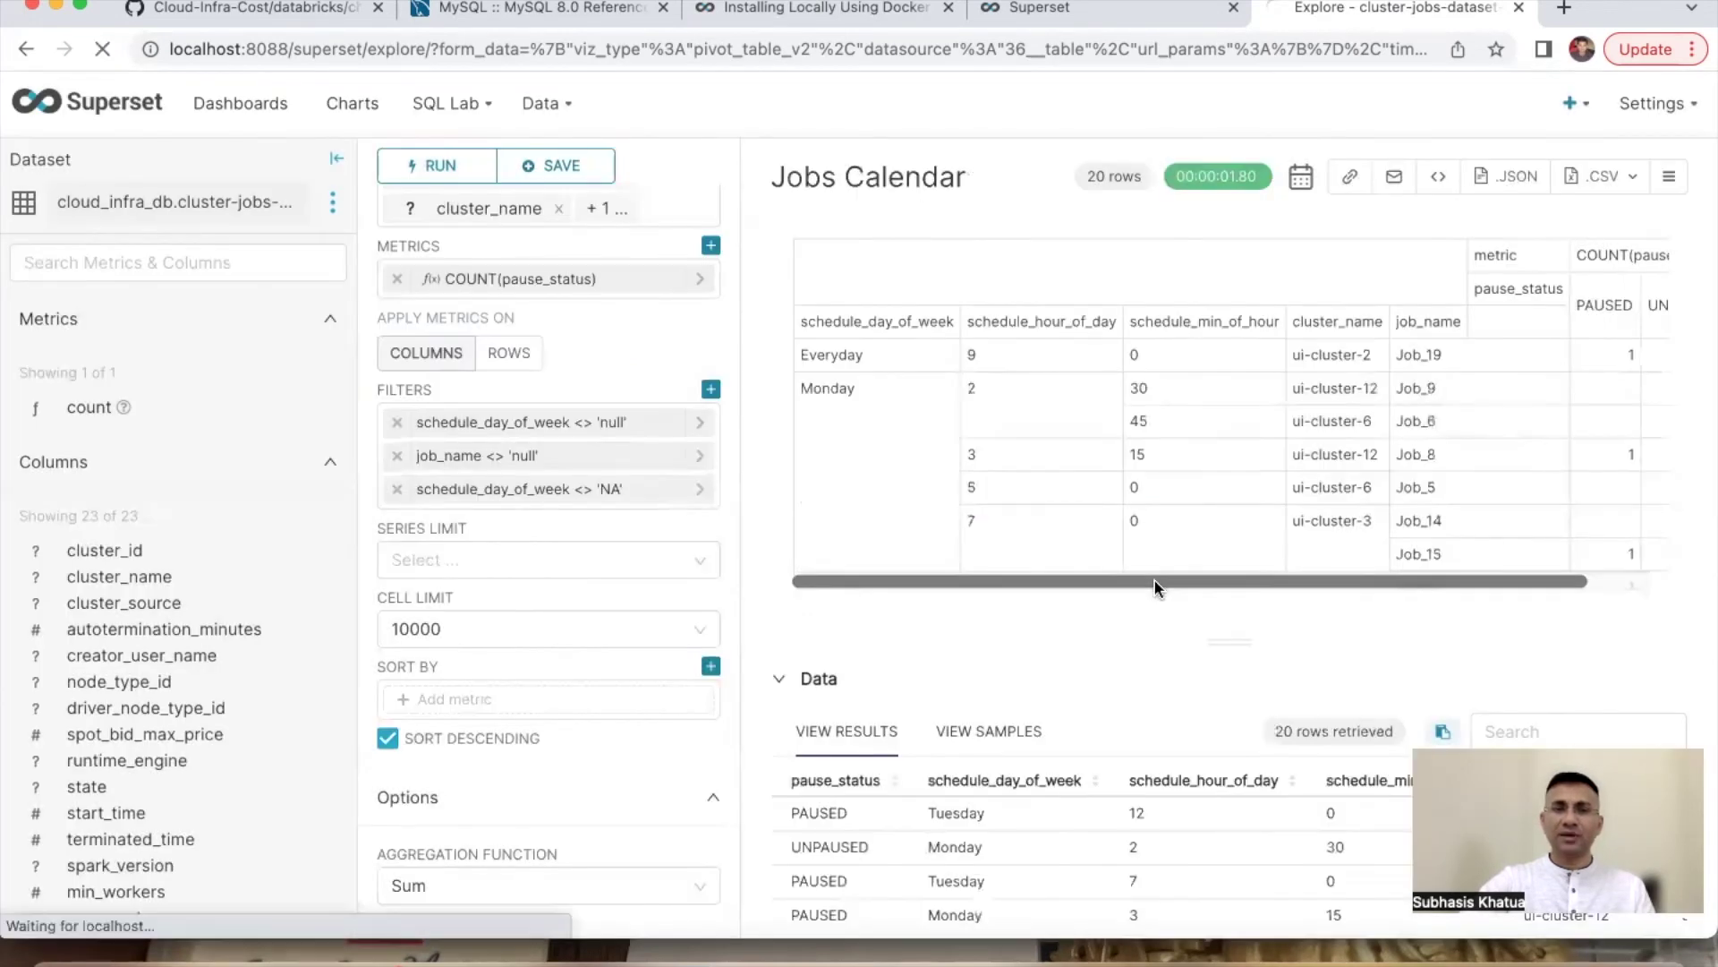
Step: Open DataBricks - Dashboard (2) from the dashboards list and find the Jobs Calendar chart on it
click(1038, 8)
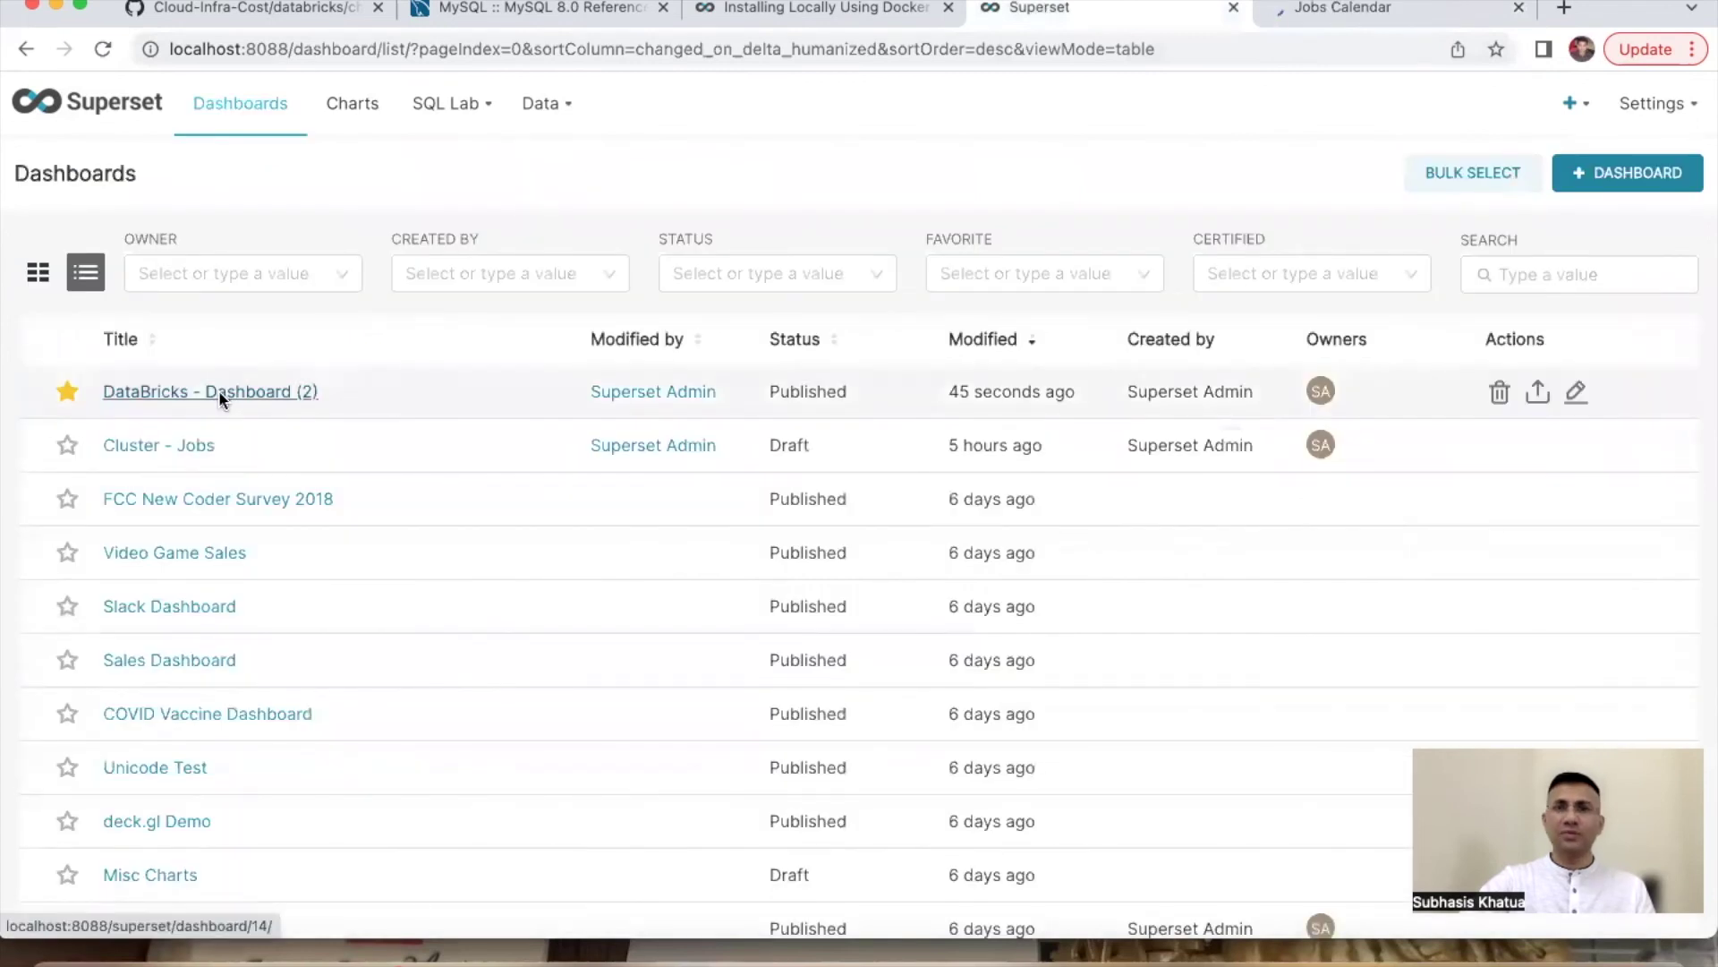
click(219, 394)
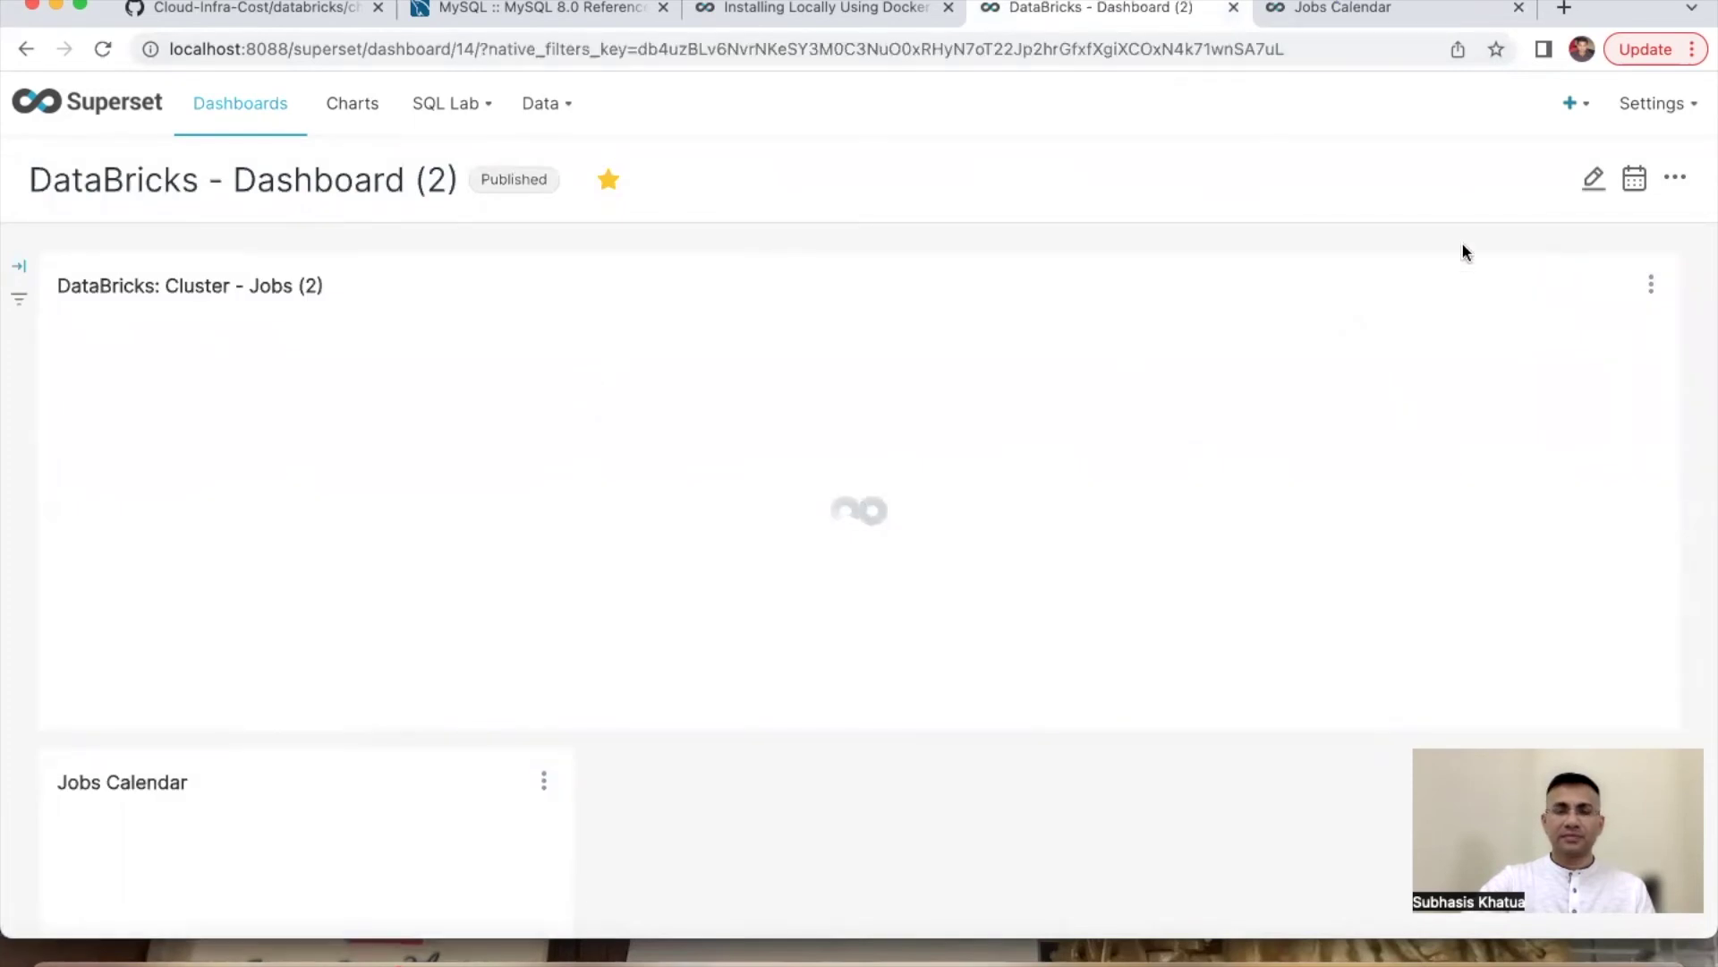
scroll(770, 438, down, 2)
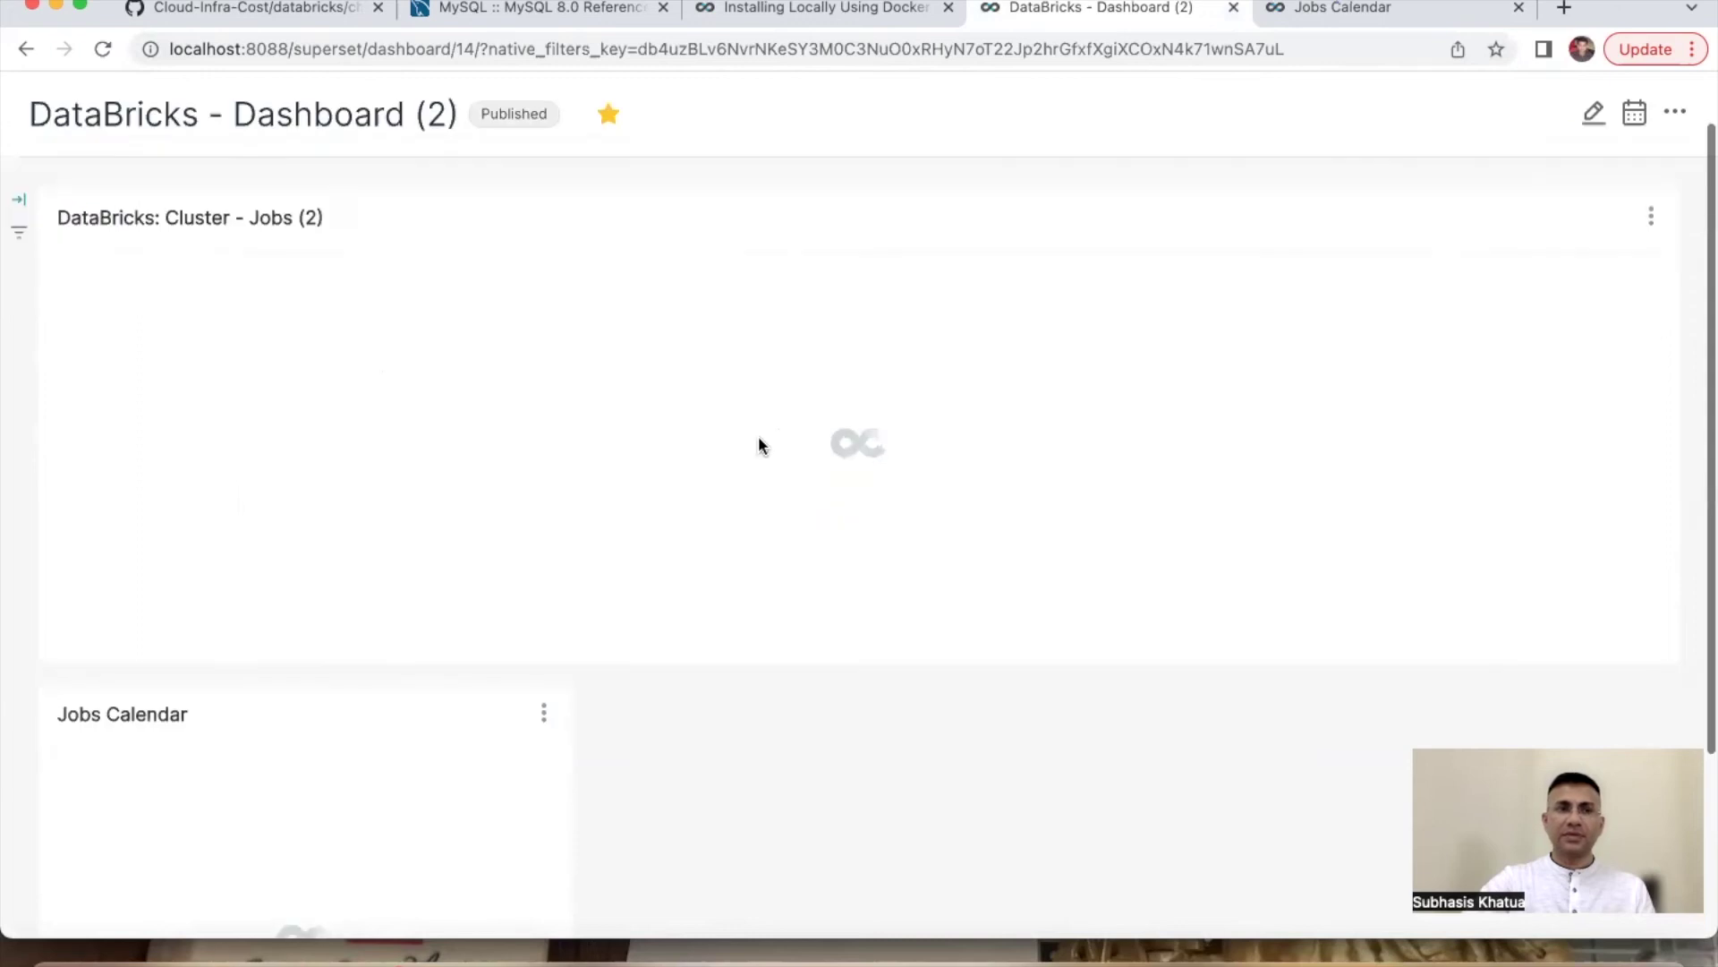
scroll(265, 285, down, 5)
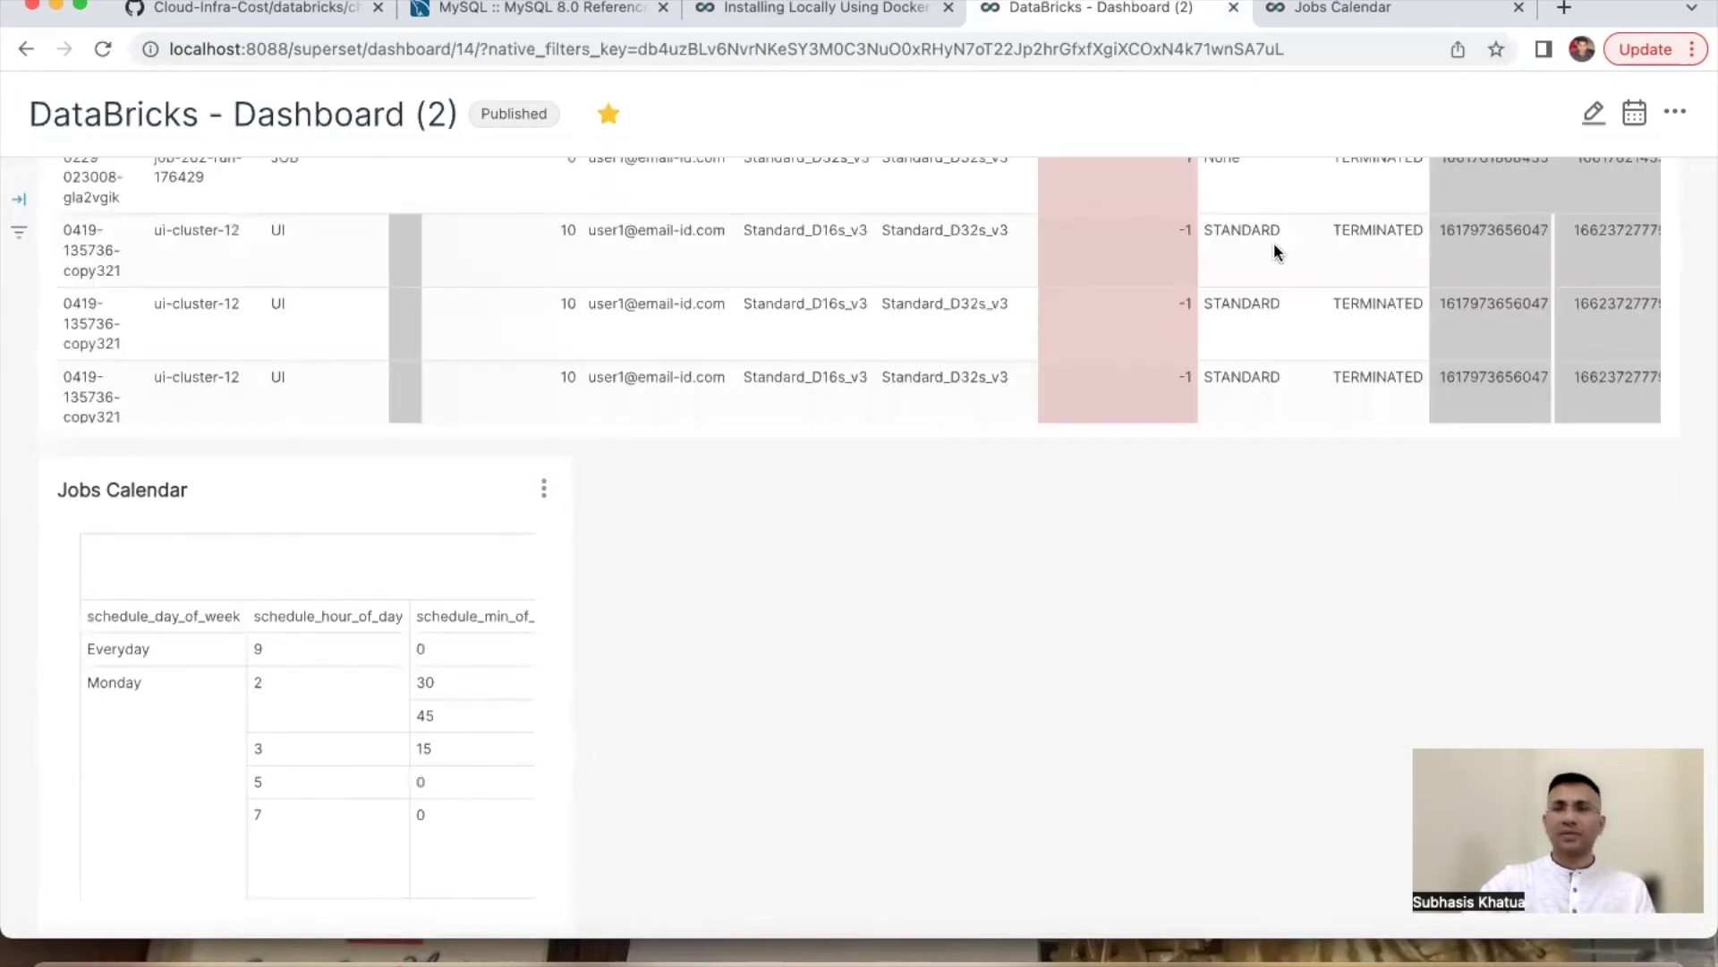
Step: Edit the dashboard to widen the Jobs Calendar chart across most of its row, and save it
click(1591, 116)
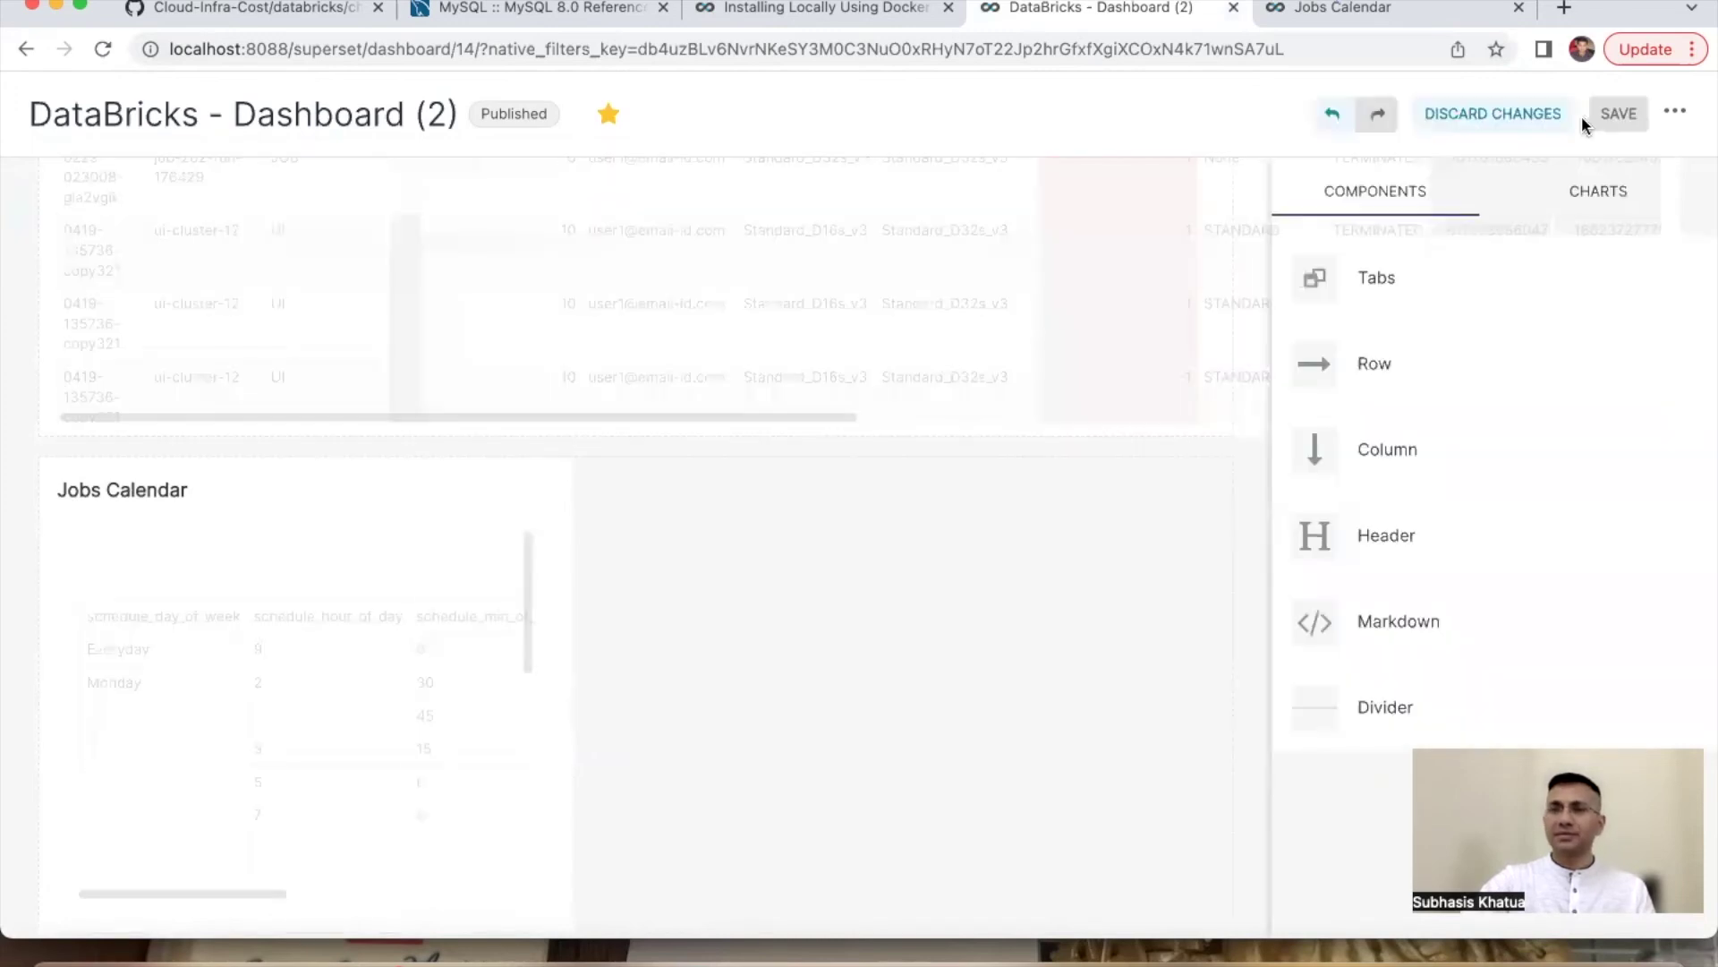
drag(421, 632, 1033, 641)
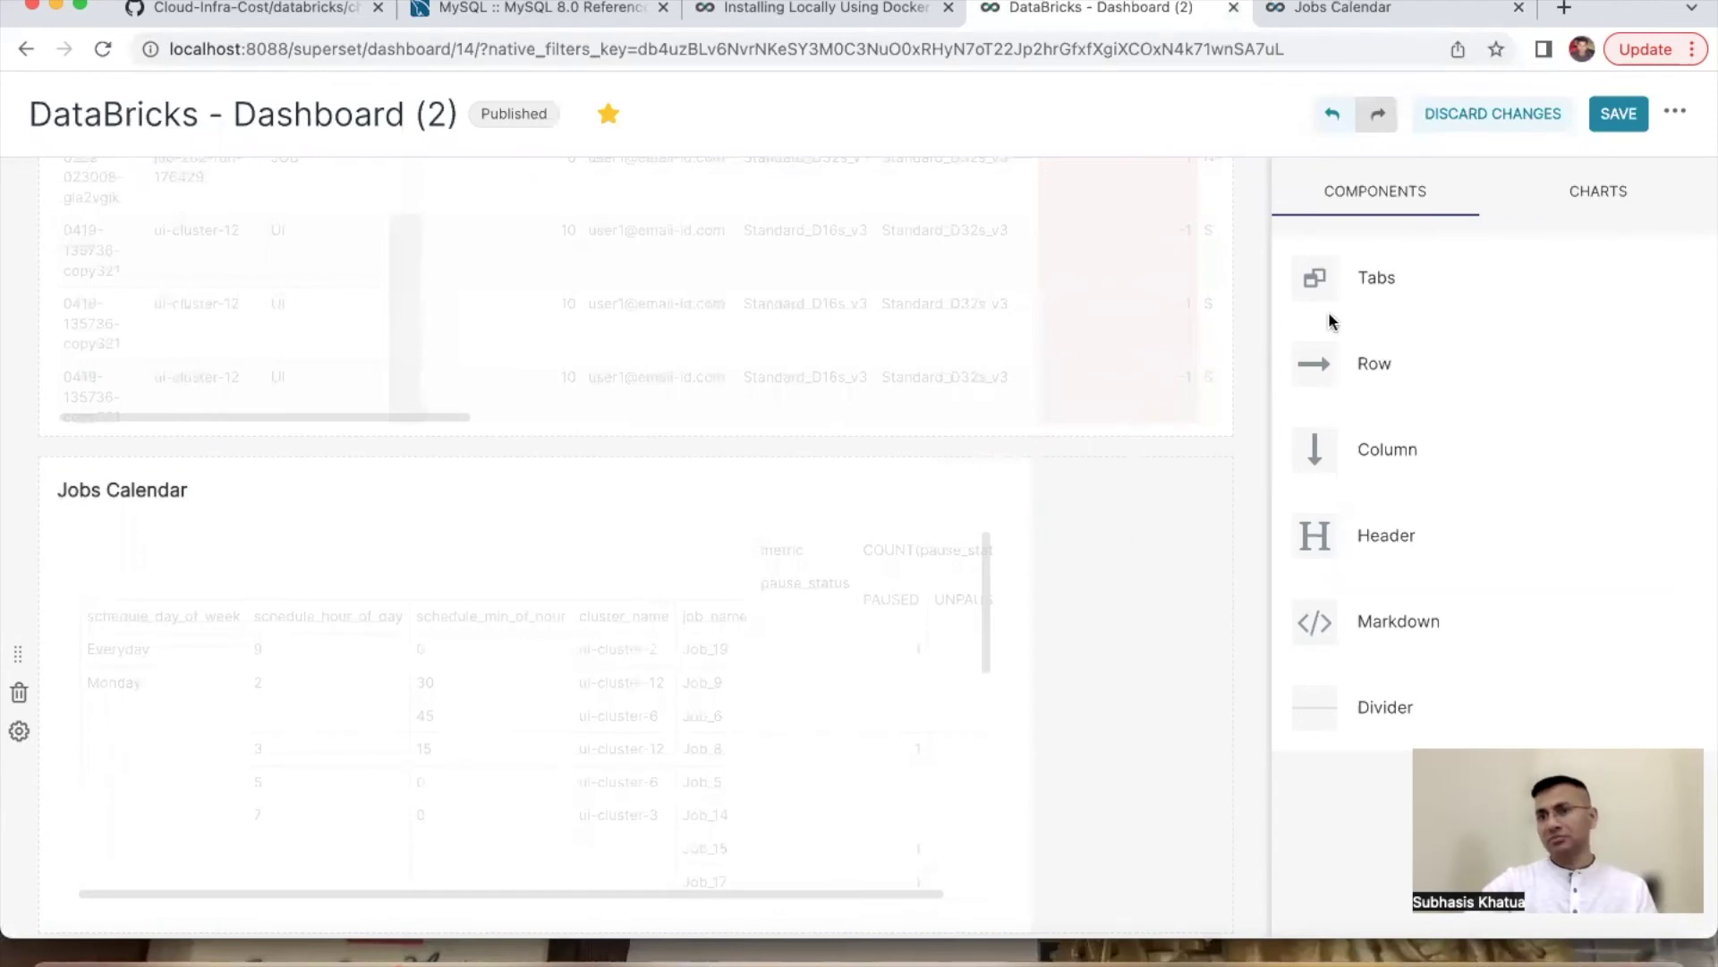
click(1612, 119)
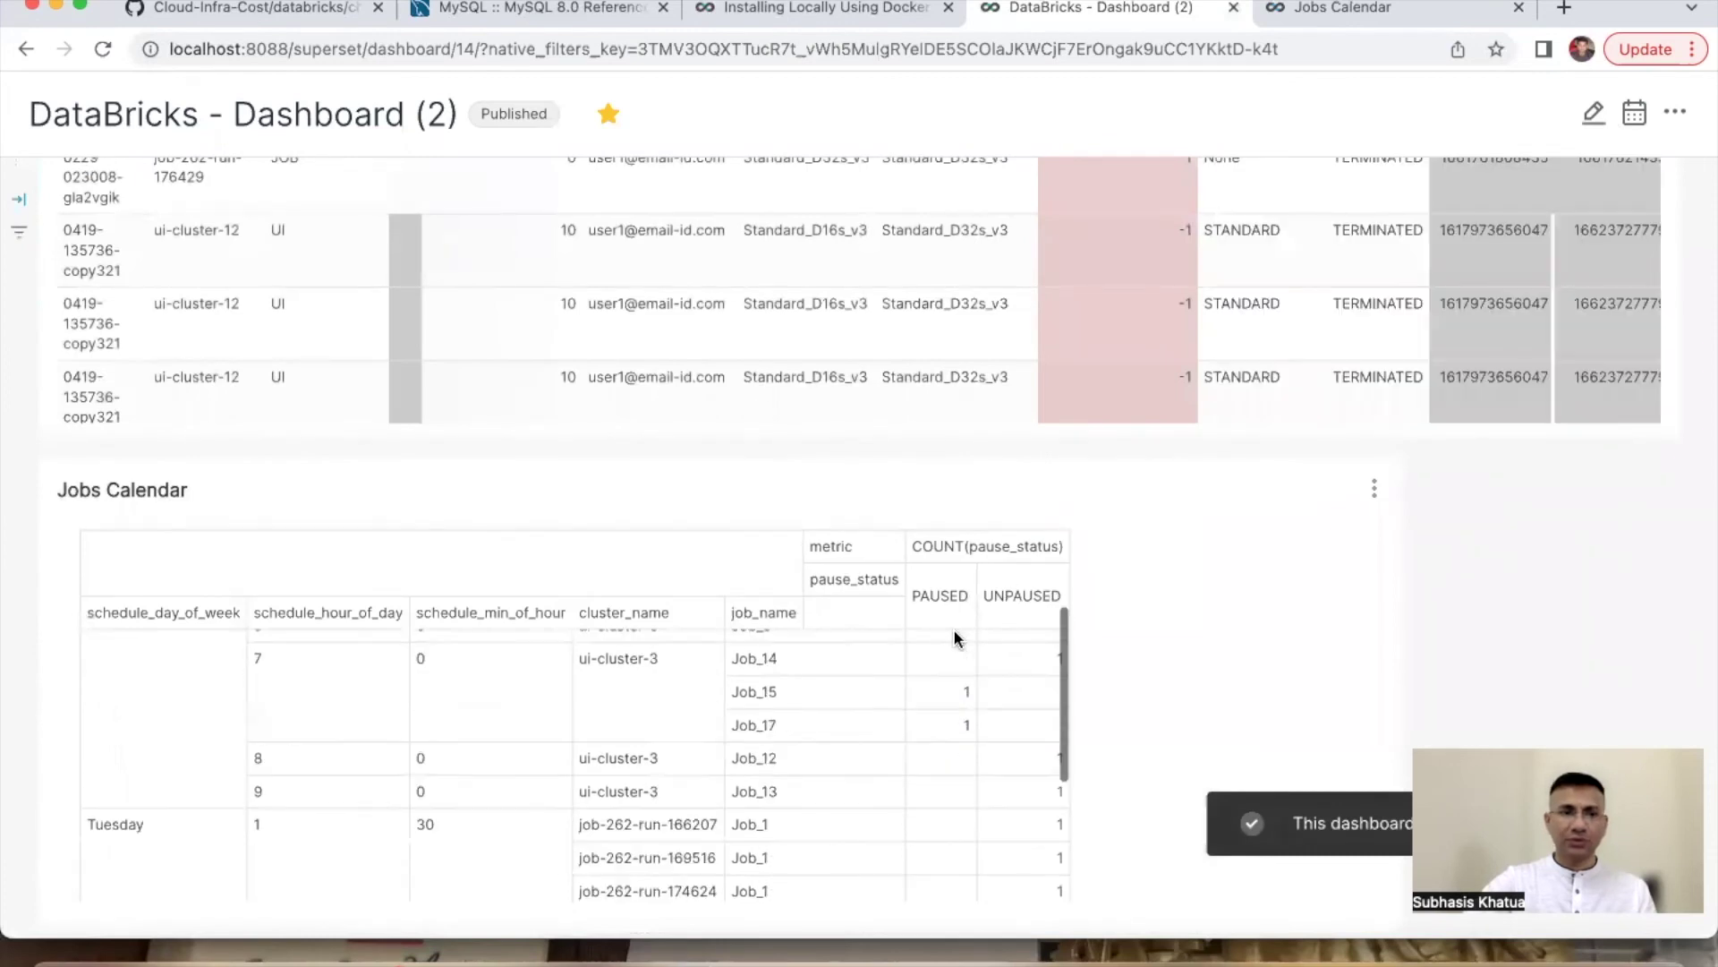
Step: Edit the dashboard again to make the Jobs Calendar chart taller so more rows fit, and save it
scroll(1331, 580, down, 1)
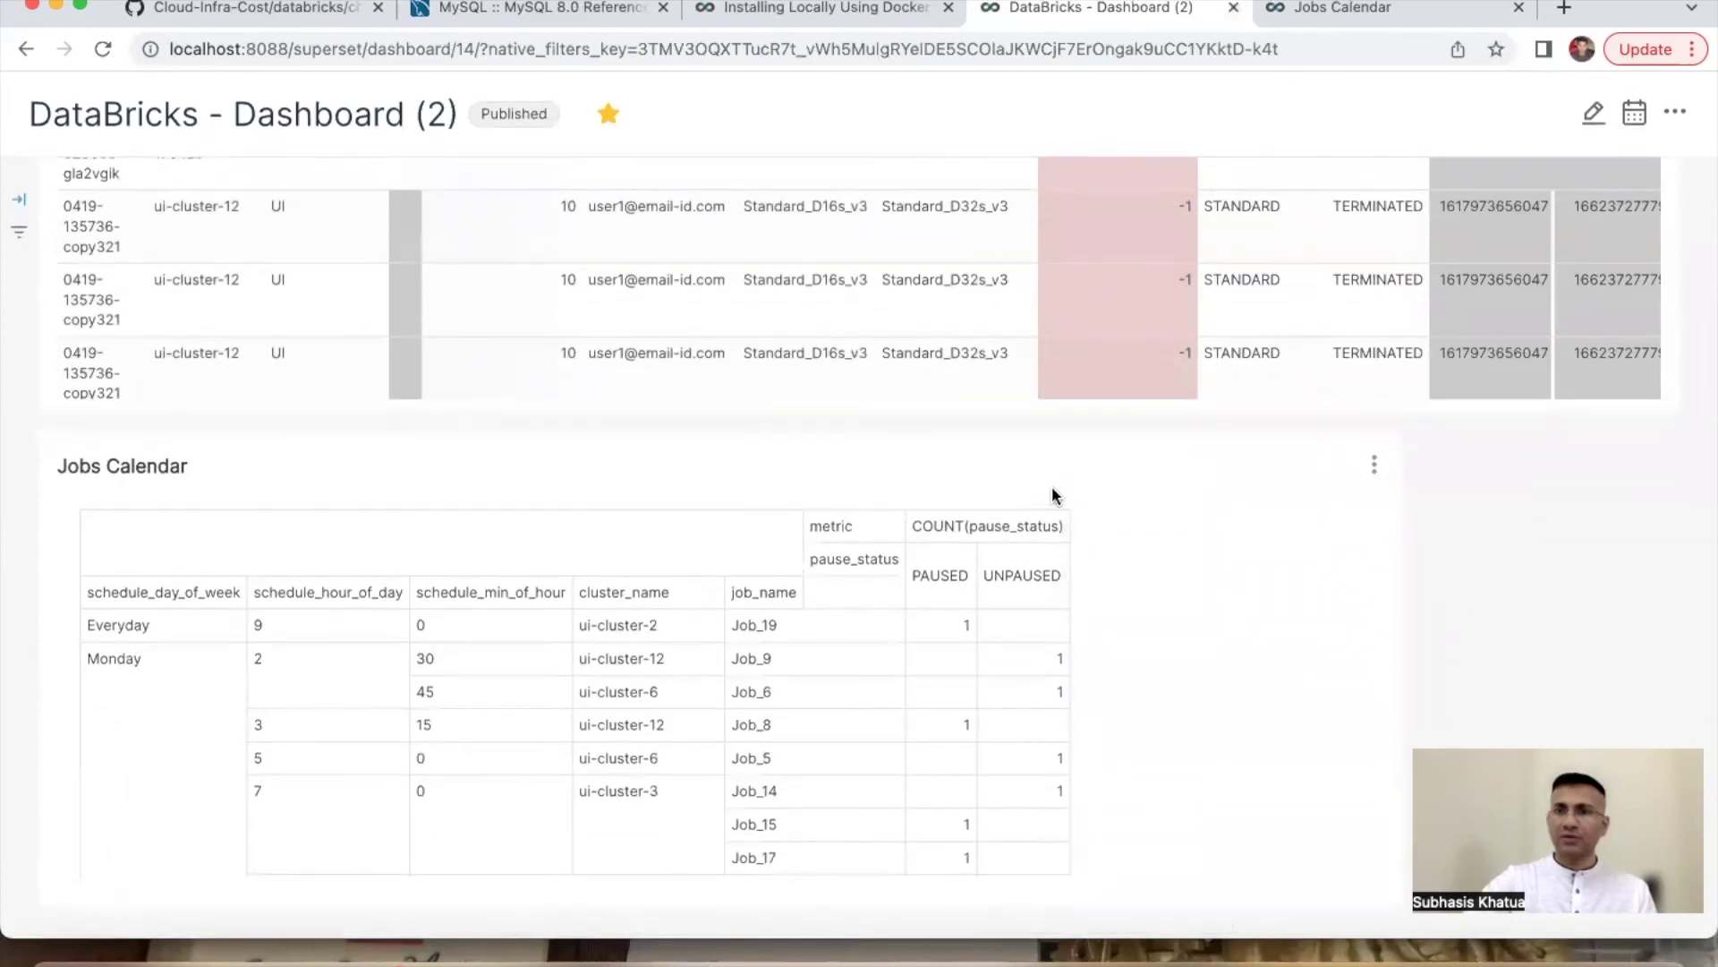
click(1592, 124)
scroll(1072, 494, down, 1)
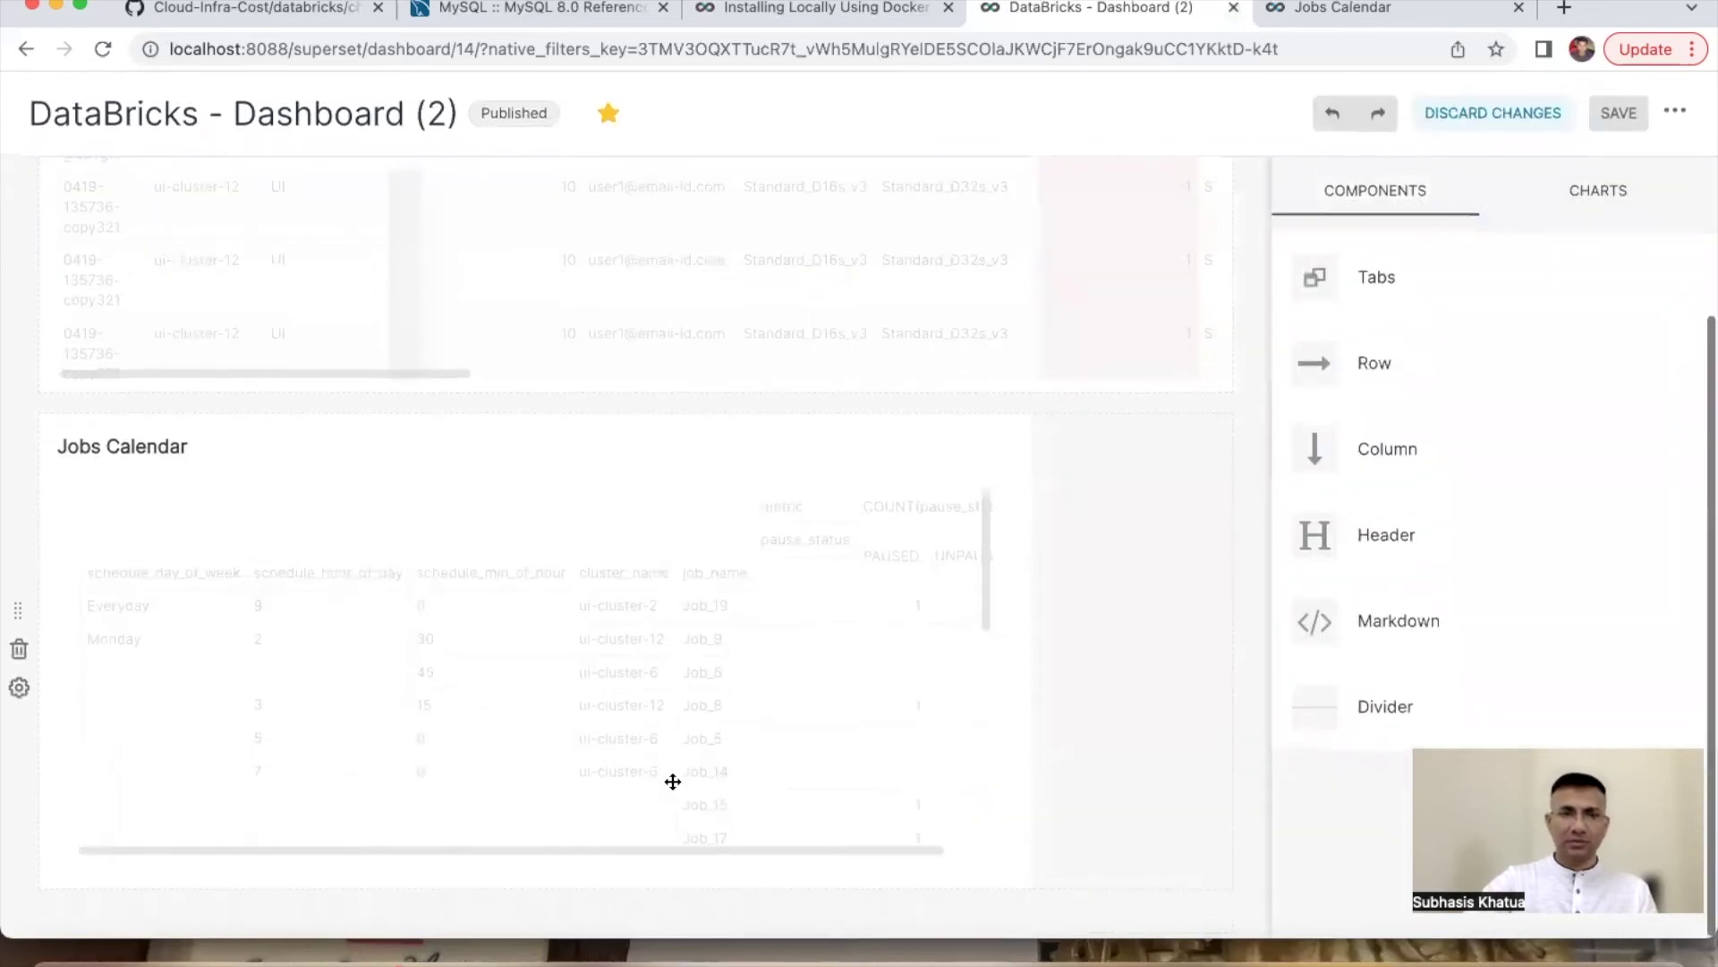
drag(572, 889, 573, 966)
scroll(716, 739, down, 3)
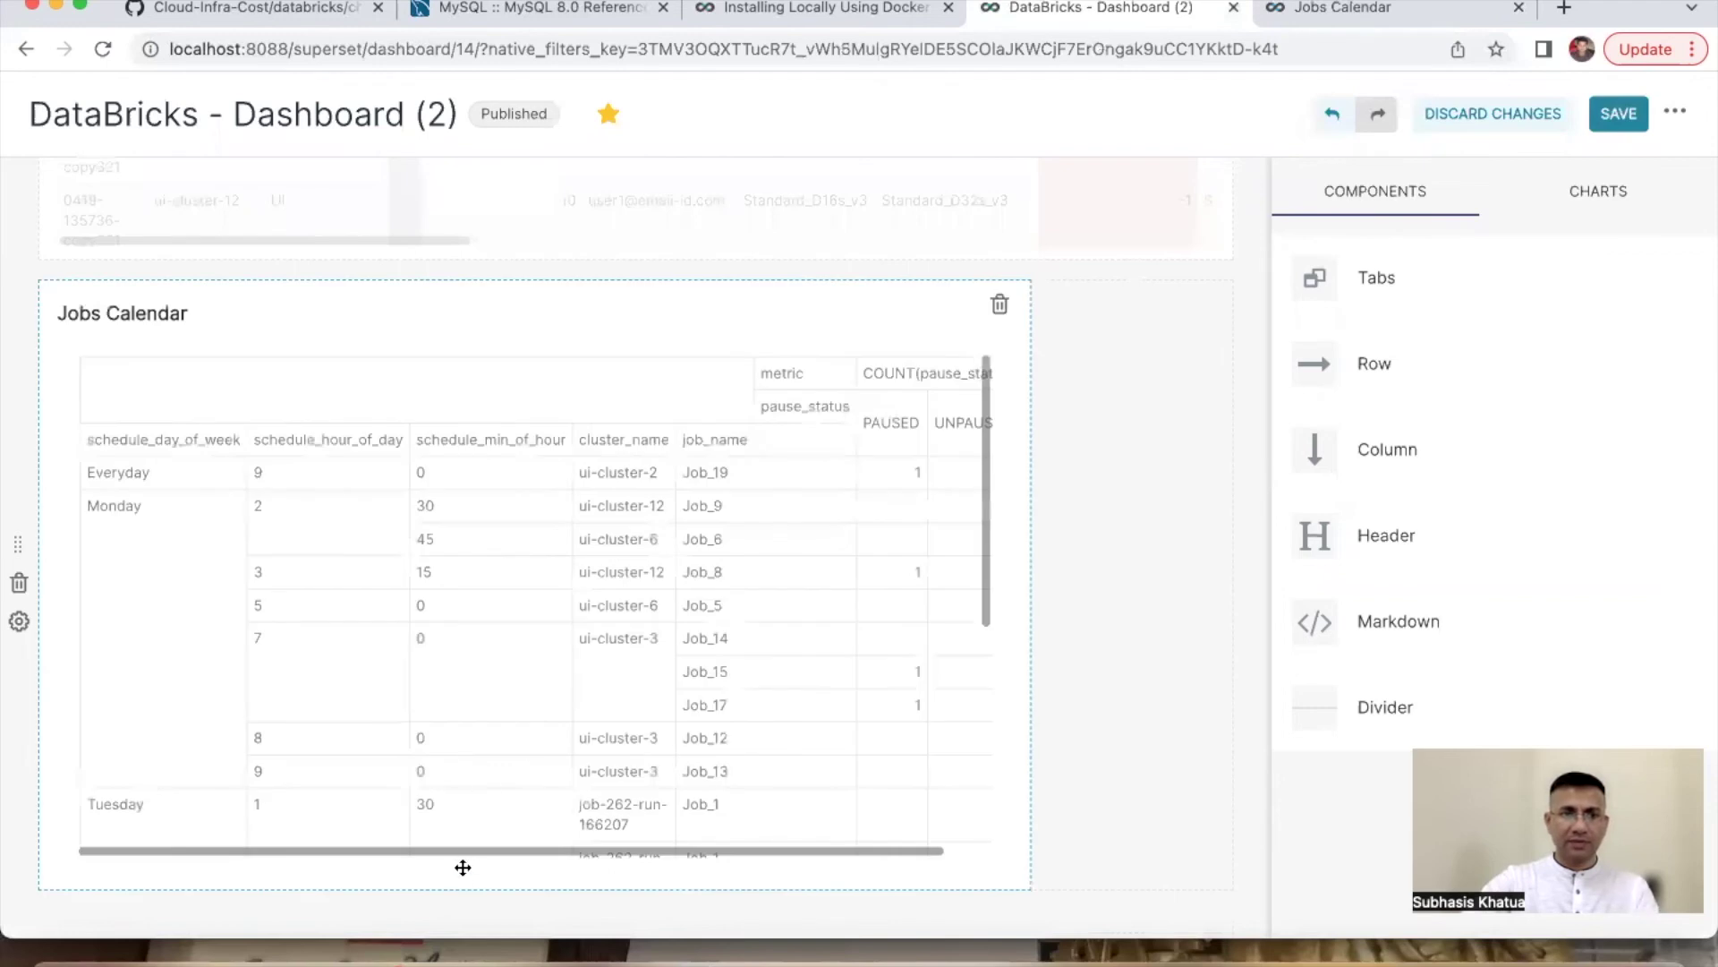
drag(458, 886, 458, 935)
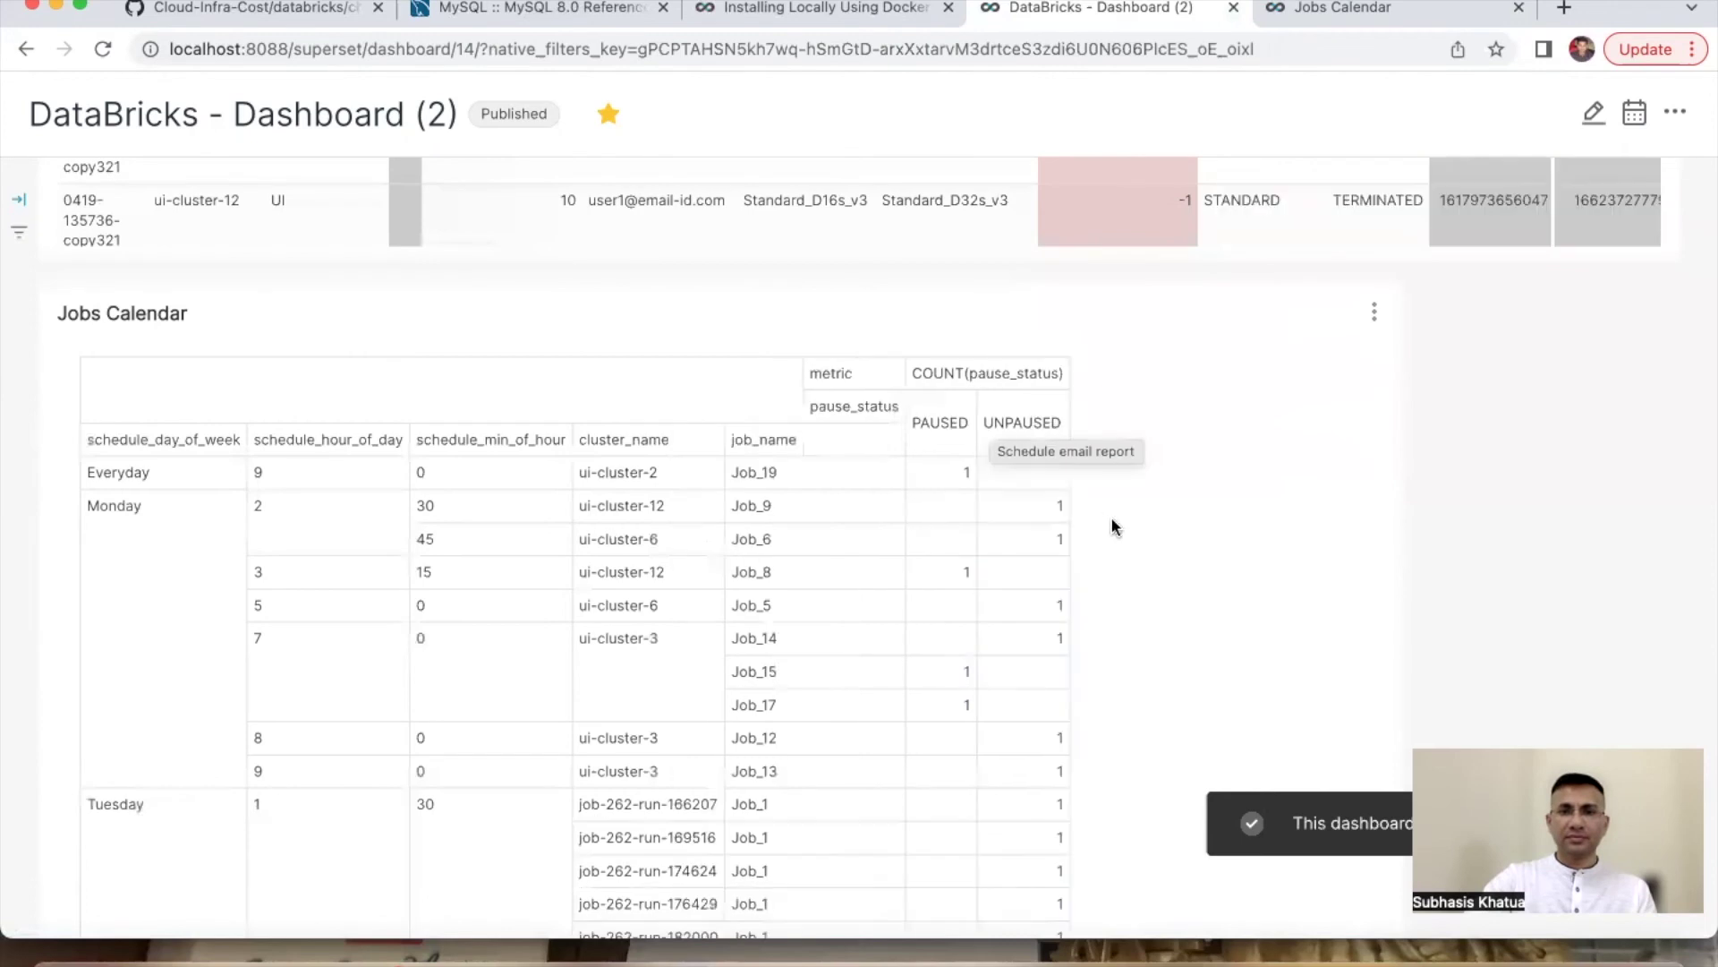
Step: Examine the Jobs Calendar's Everyday and Monday schedules, checking the cluster, job name and pause status for Job_19 and Job_6
scroll(1205, 514, down, 1)
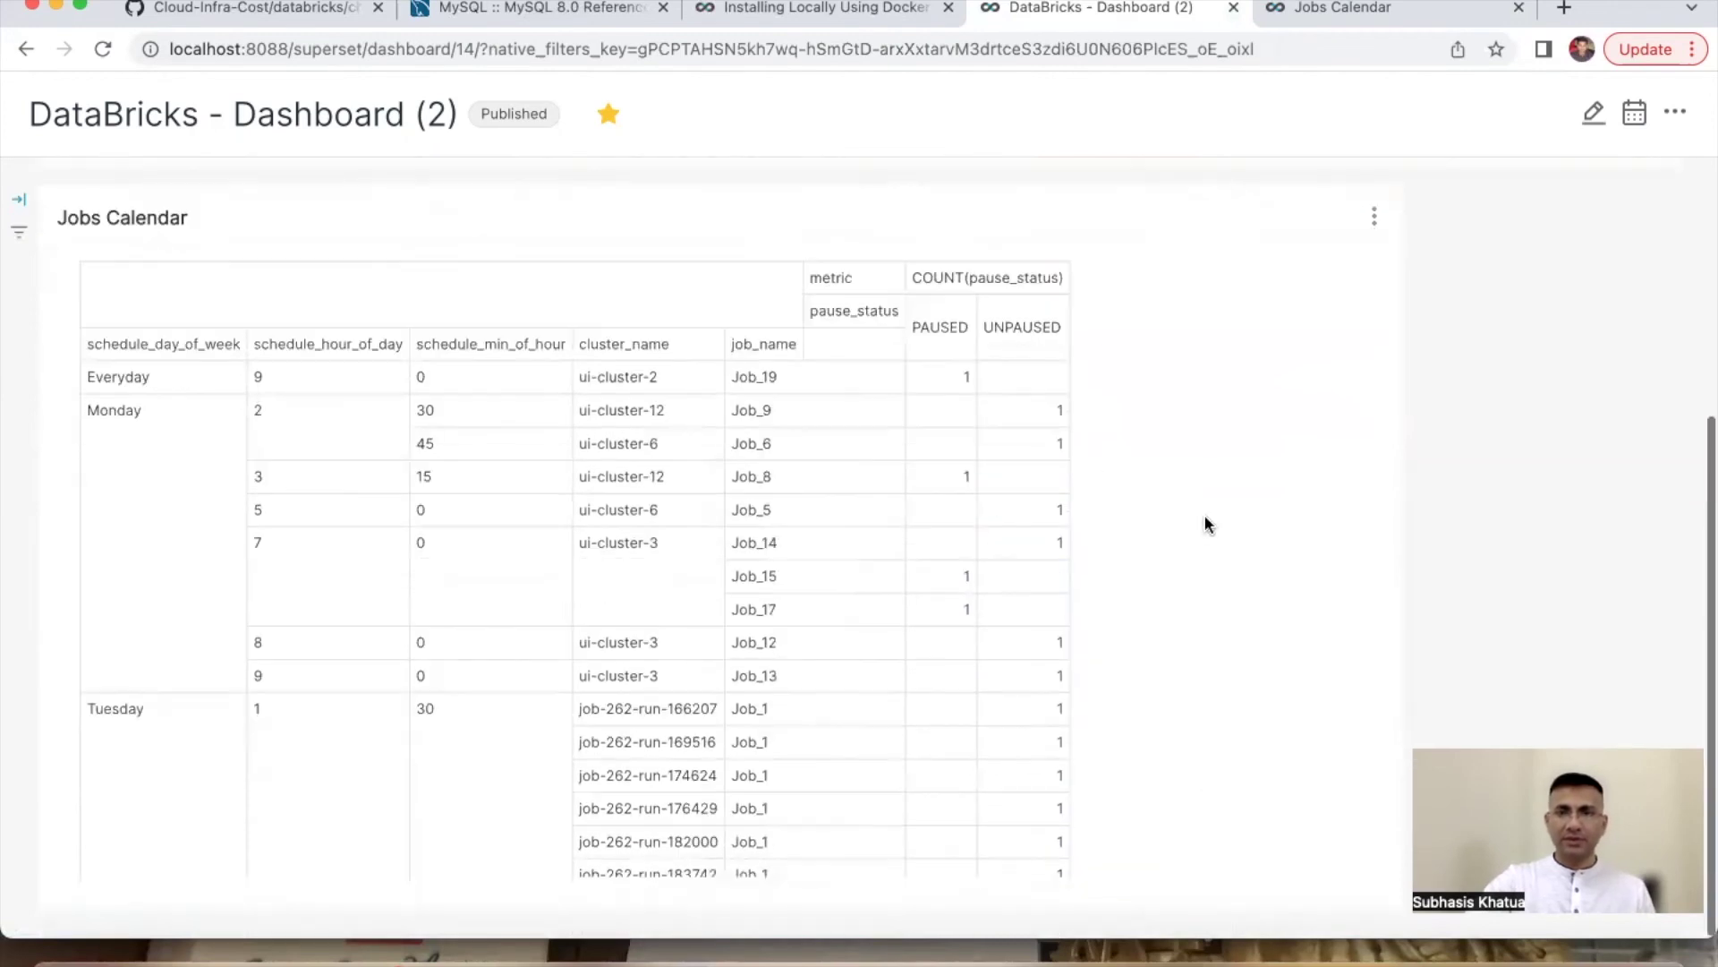
scroll(803, 613, down, 3)
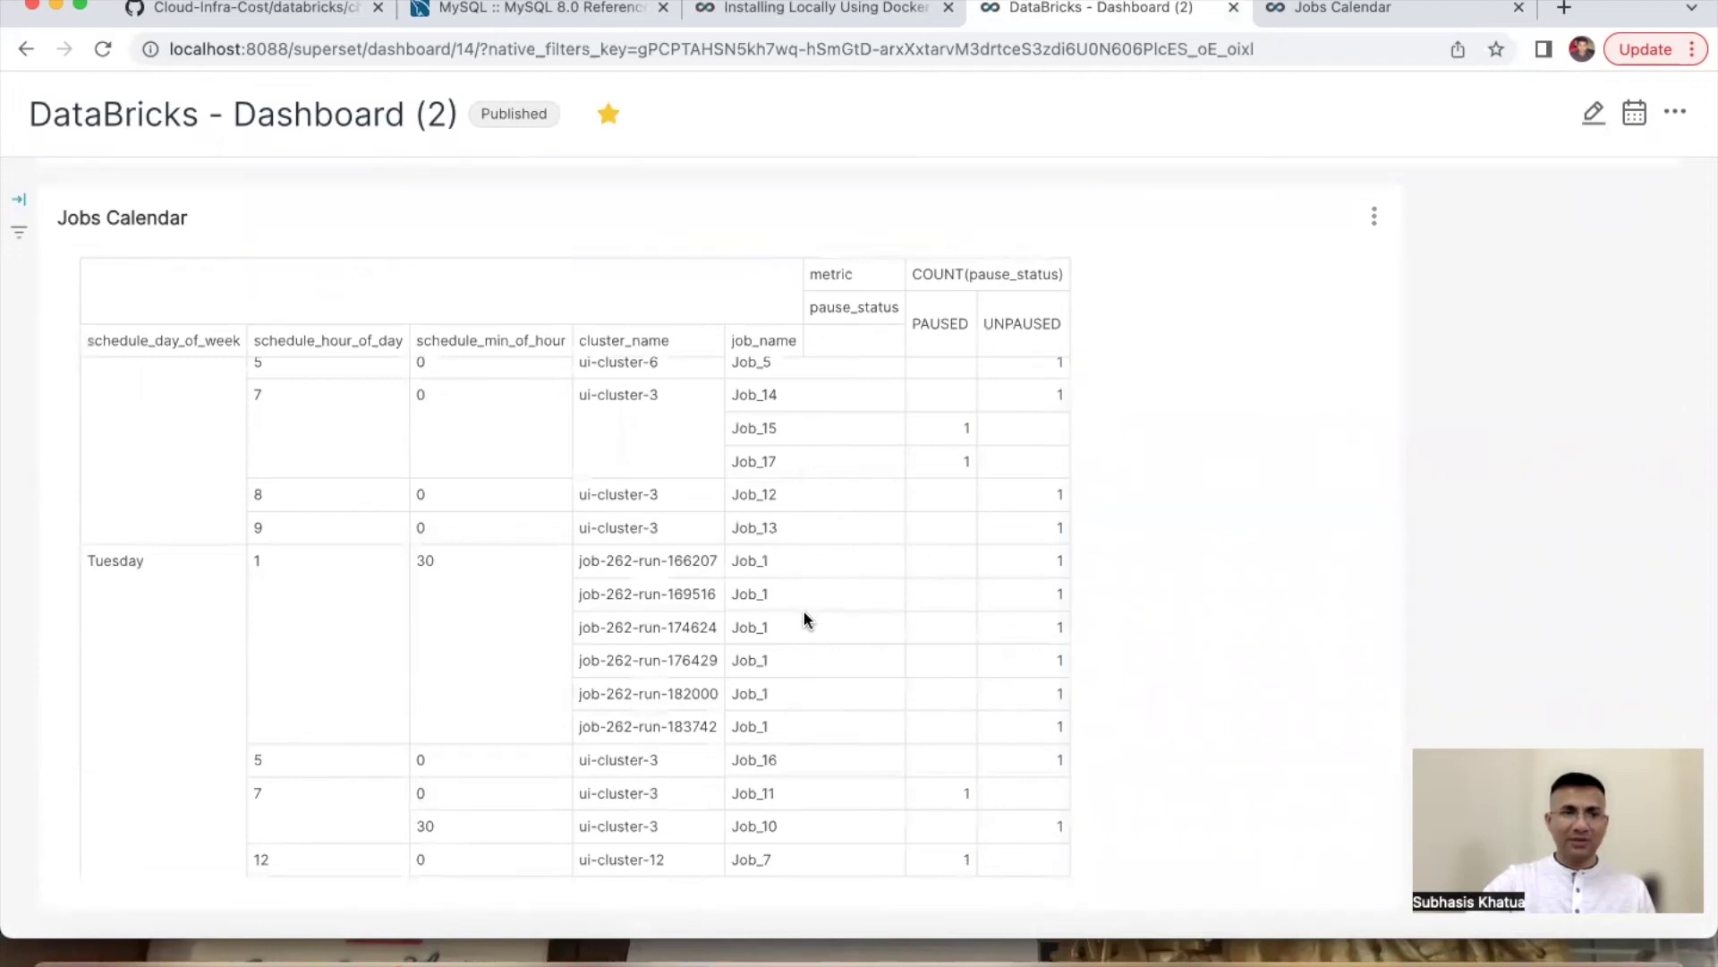
scroll(803, 610, up, 3)
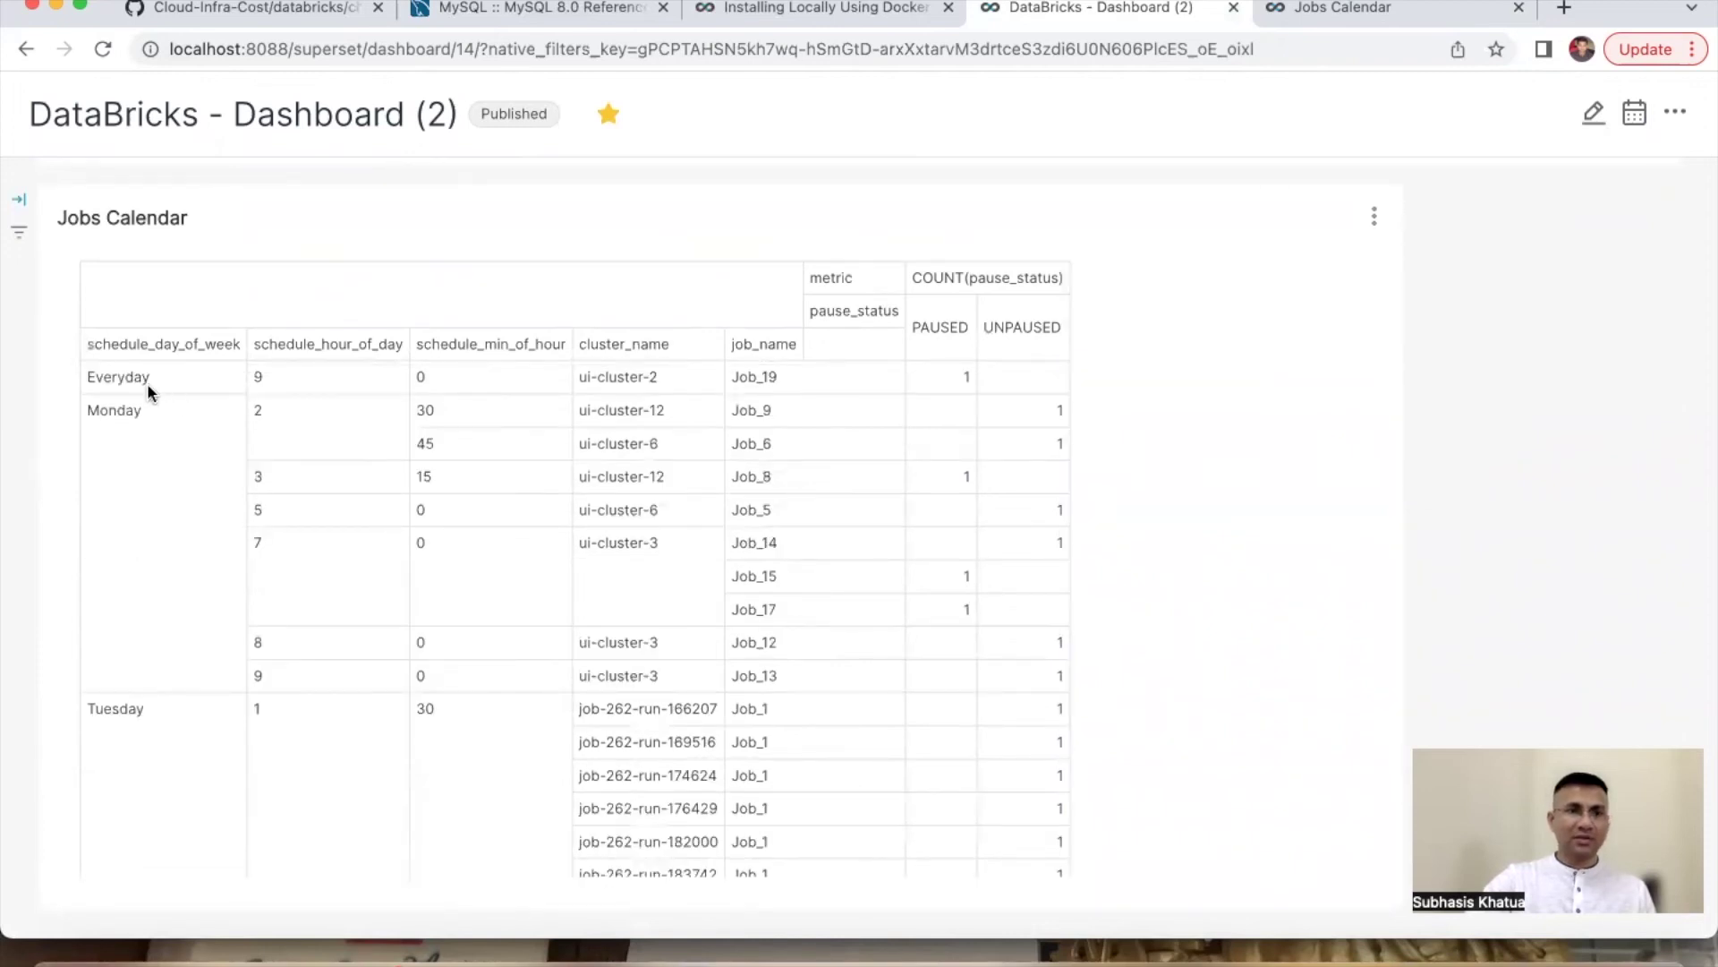
double_click(120, 376)
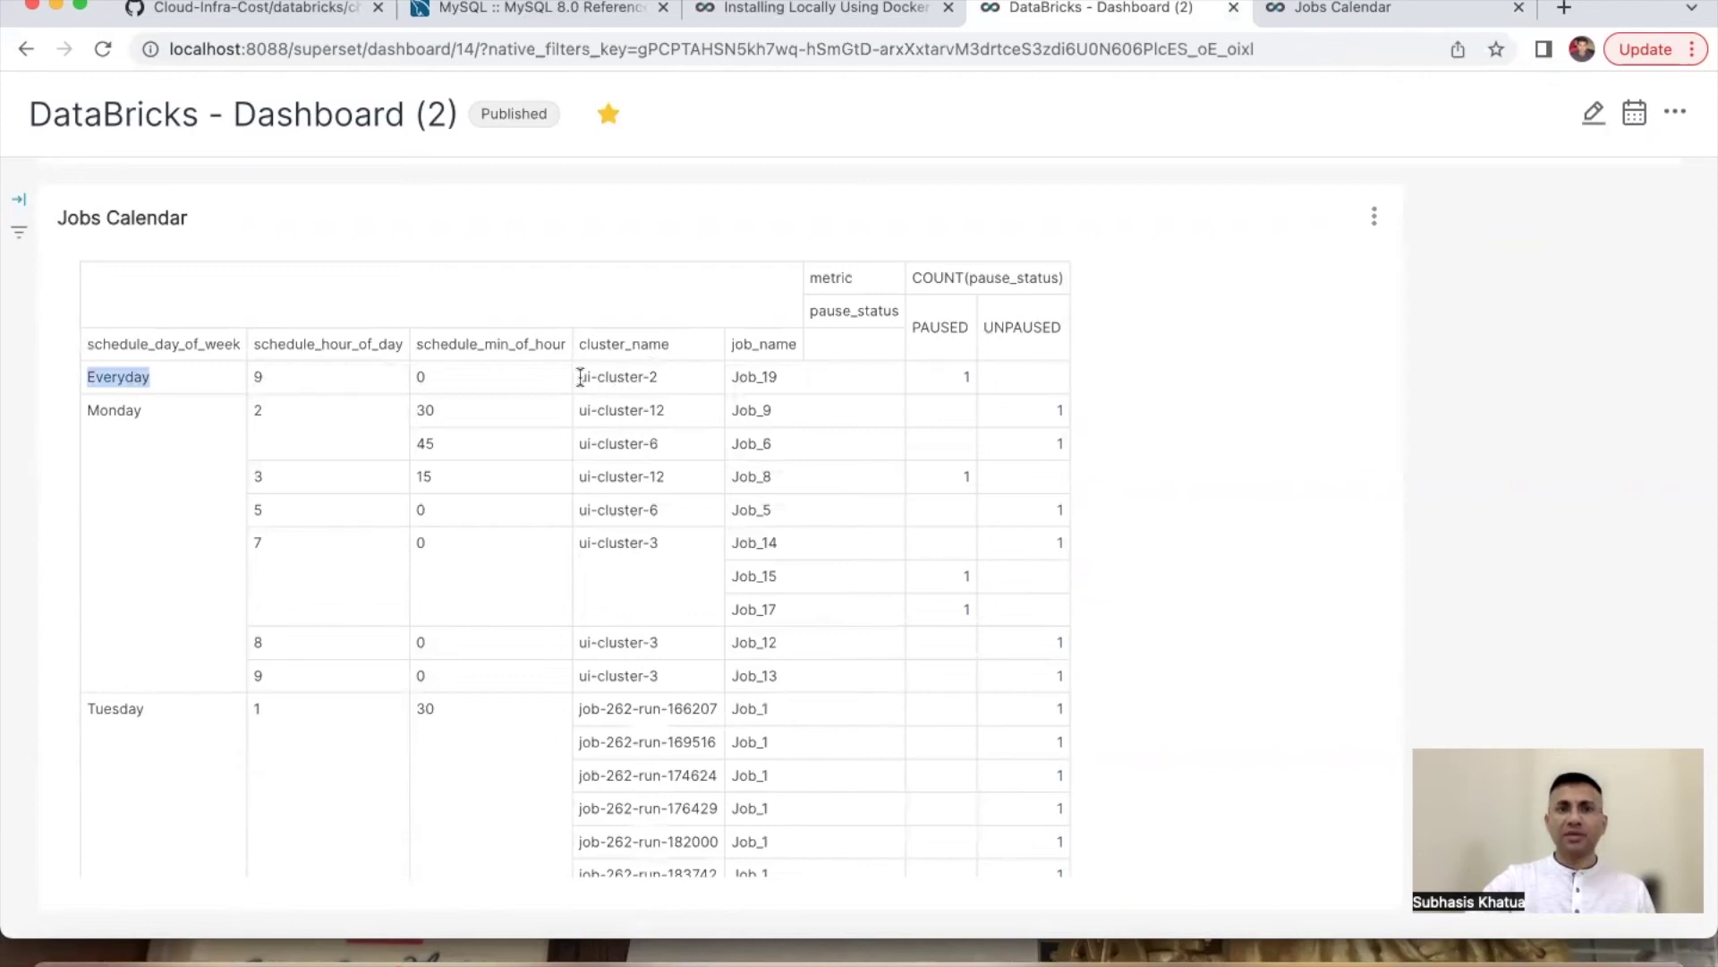
drag(580, 376, 659, 385)
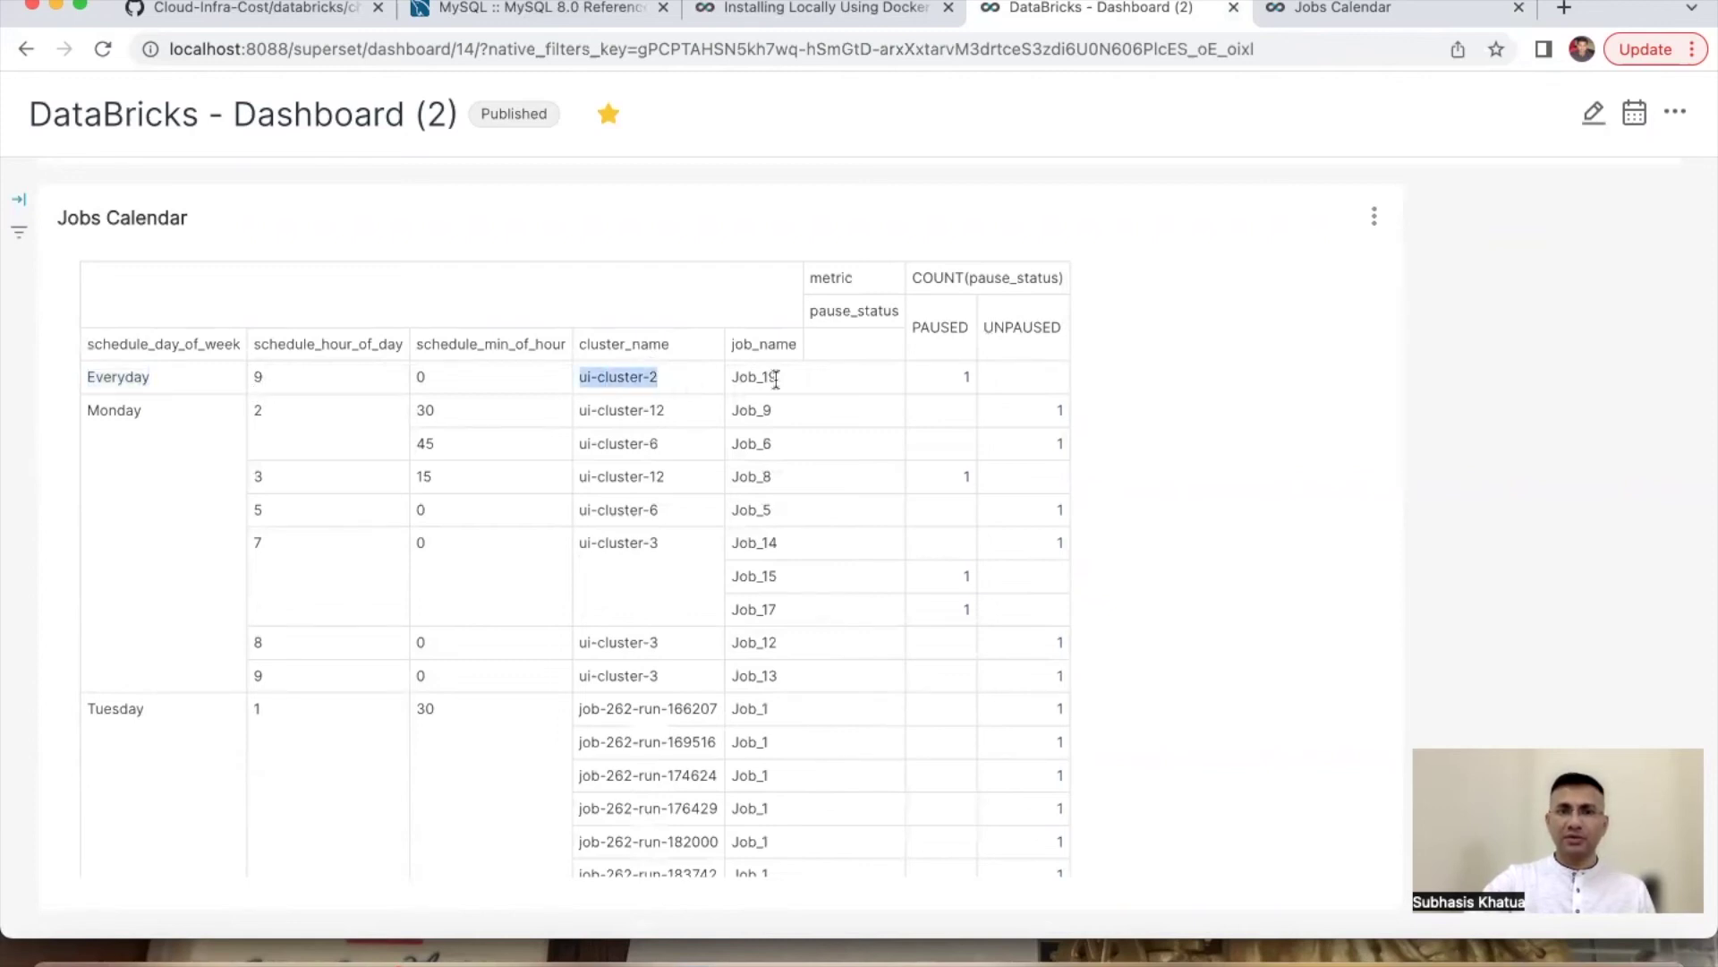
drag(787, 387, 728, 383)
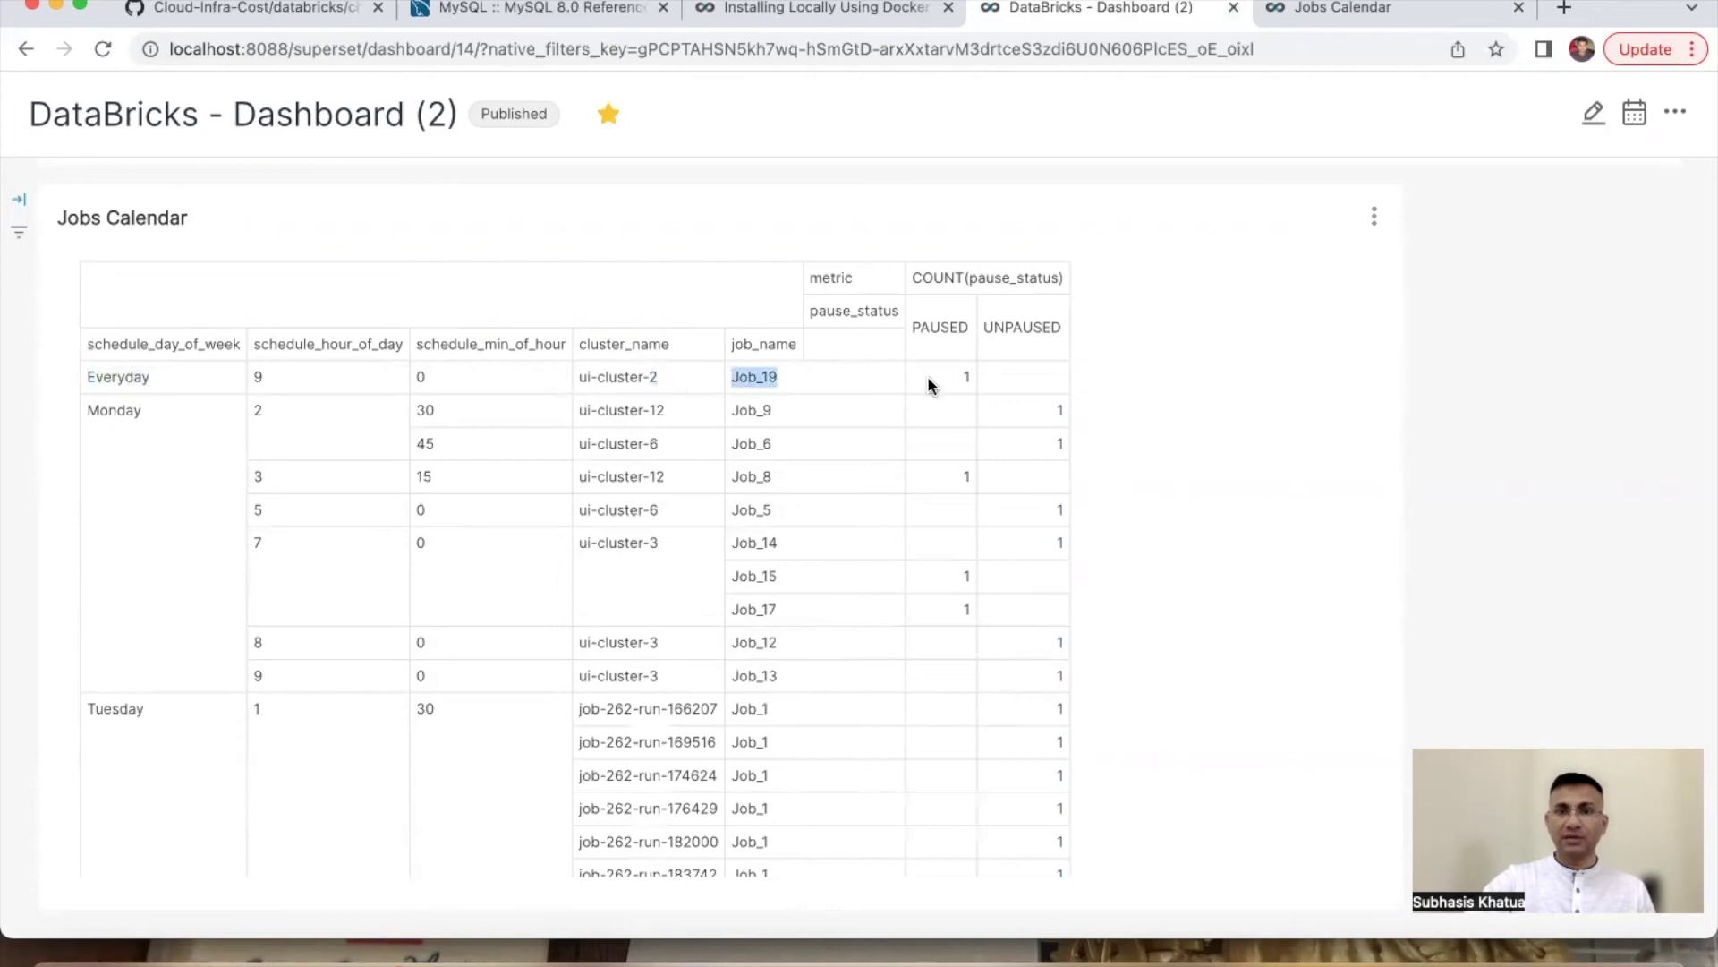
drag(956, 375, 973, 380)
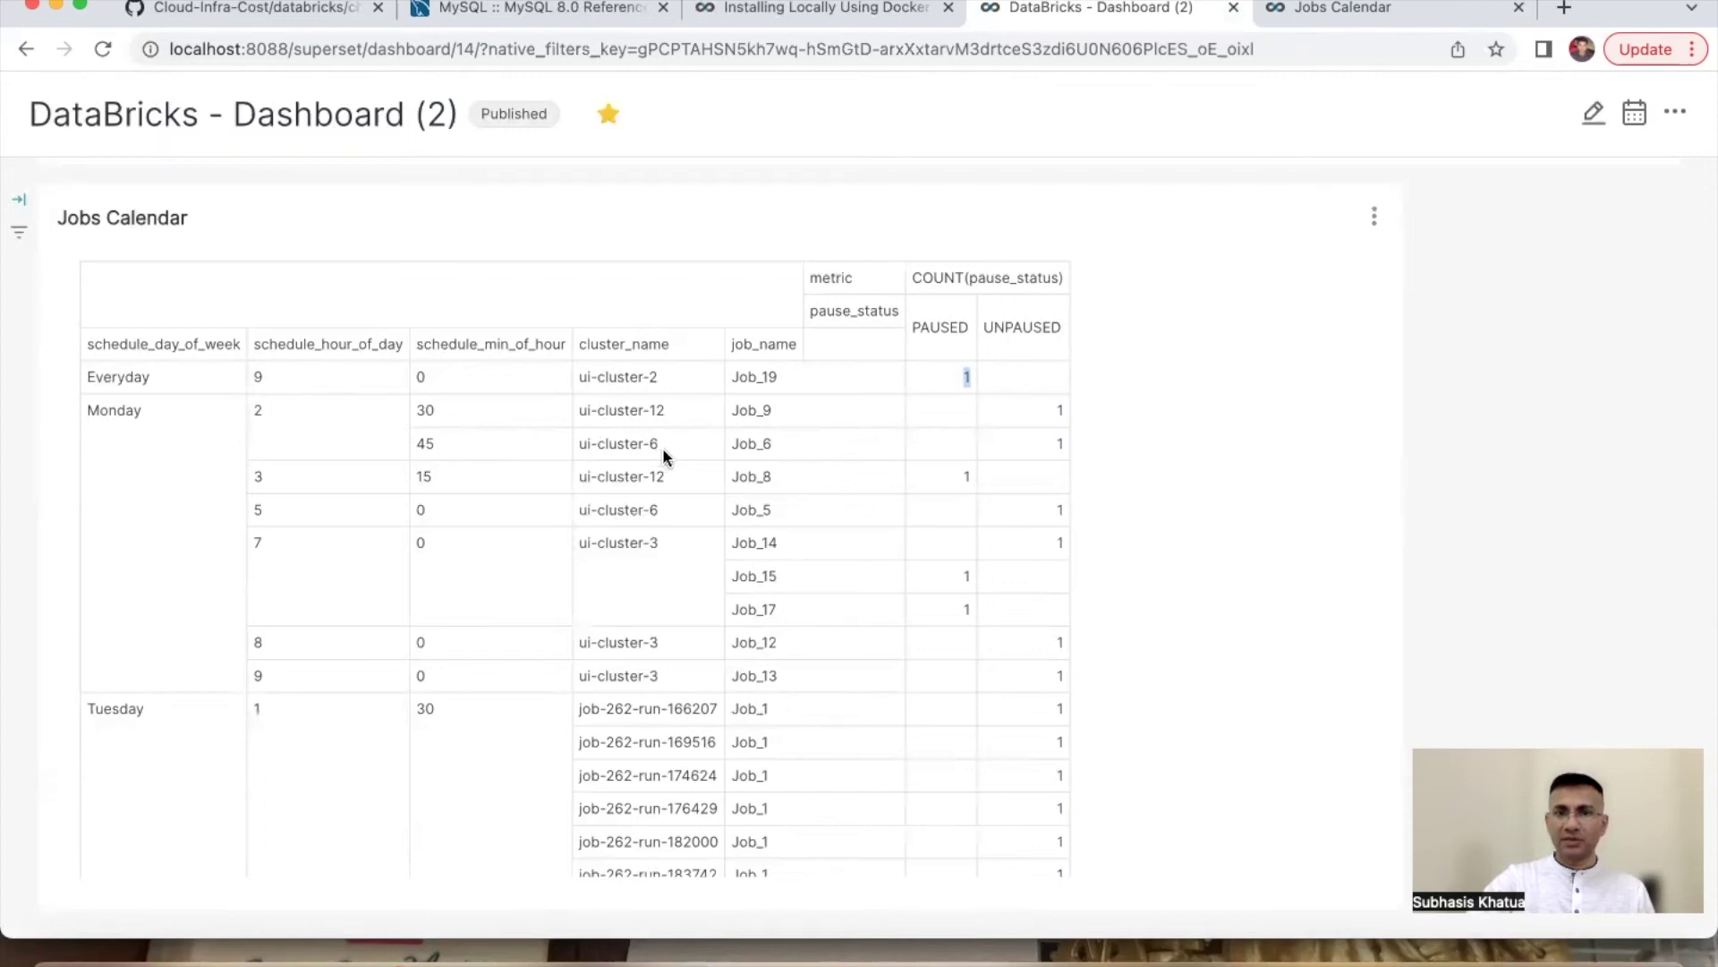
drag(778, 452, 716, 450)
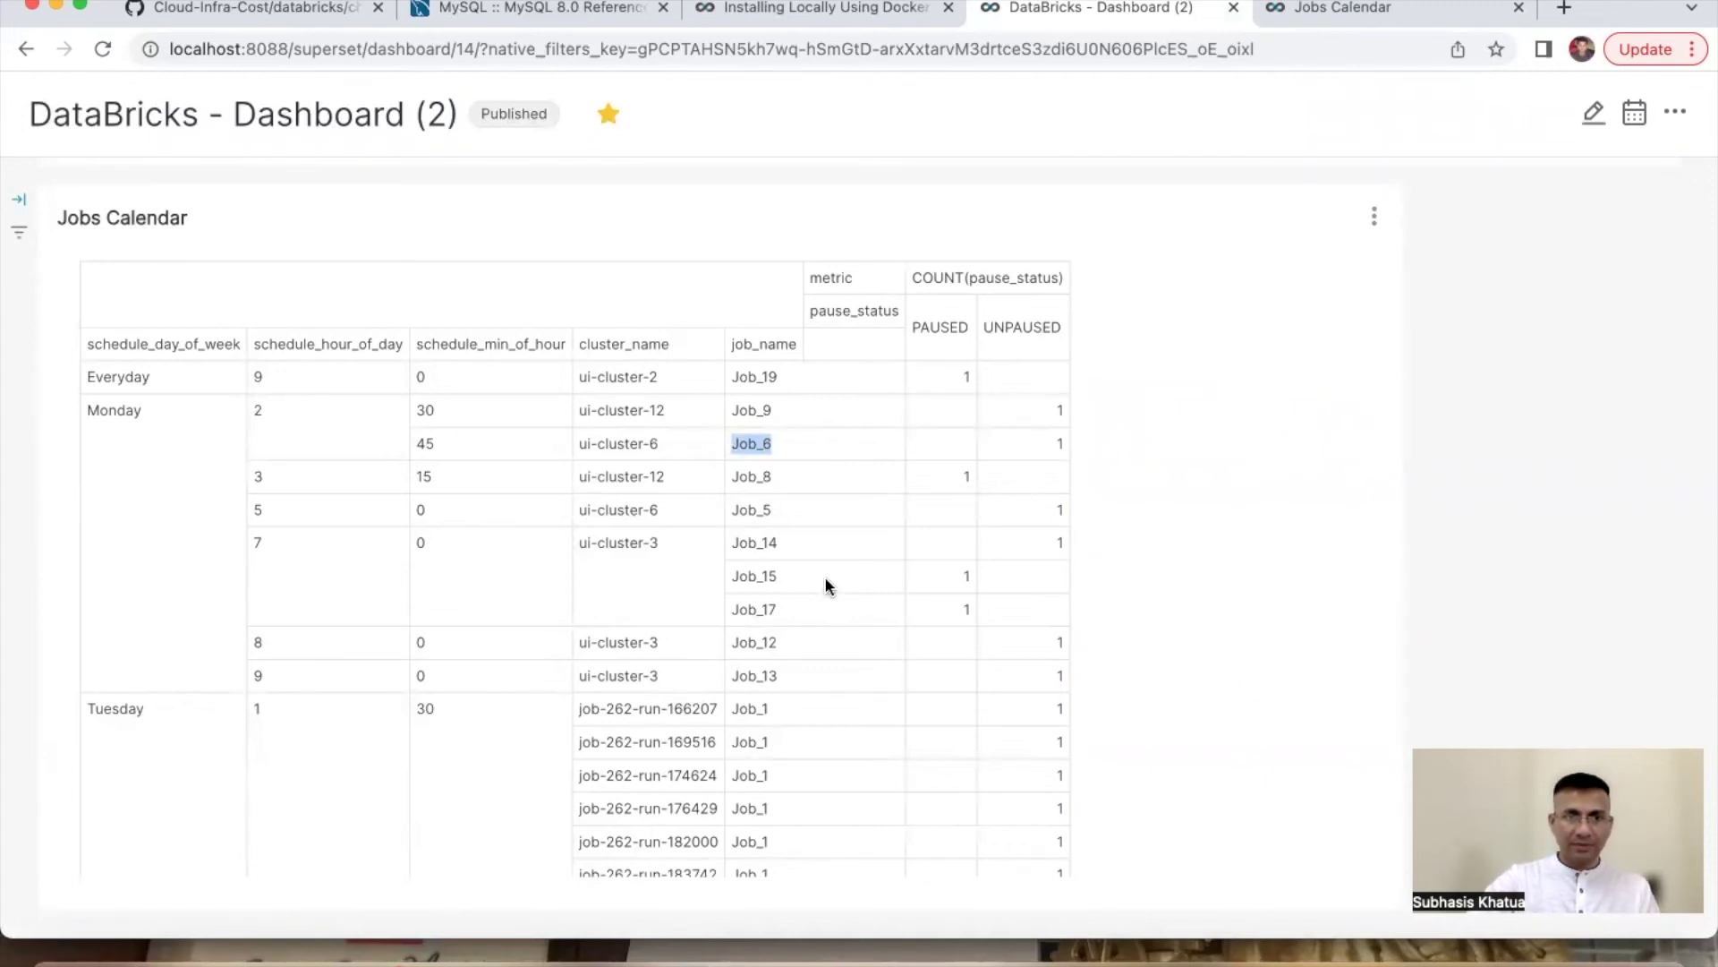
Step: Check which jobs run on ui-cluster-3 on Monday at hour 7 and look through the Tuesday schedule
scroll(824, 584, down, 1)
scroll(824, 584, up, 1)
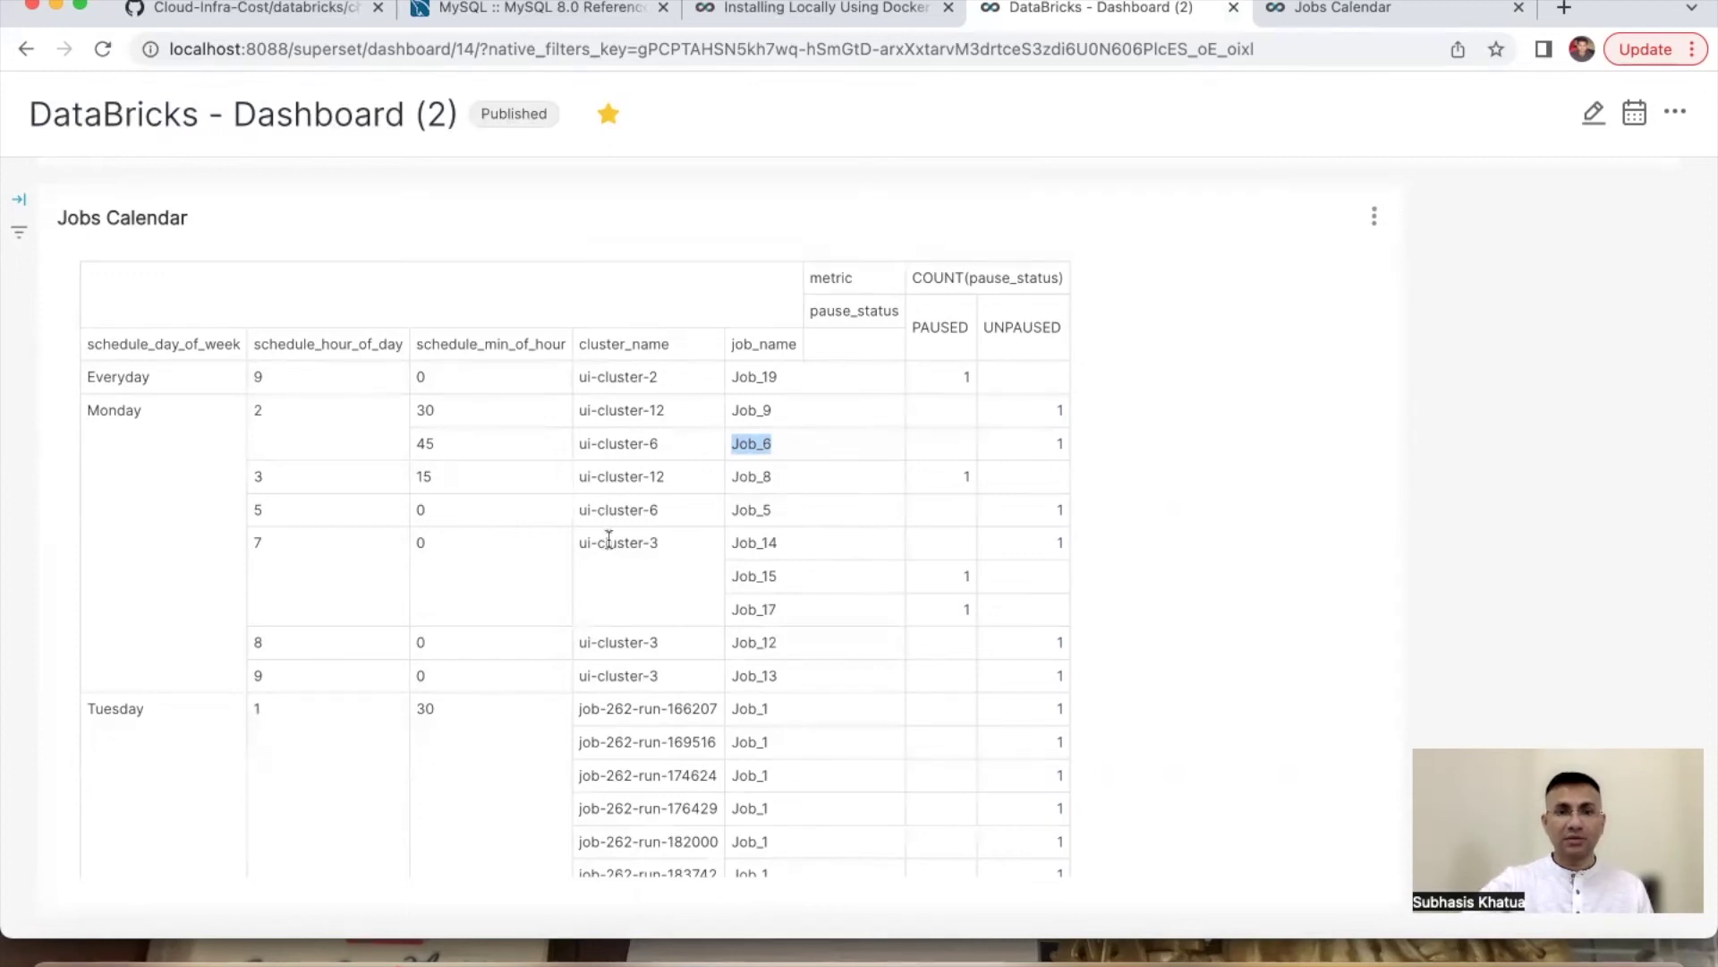
drag(573, 543, 658, 542)
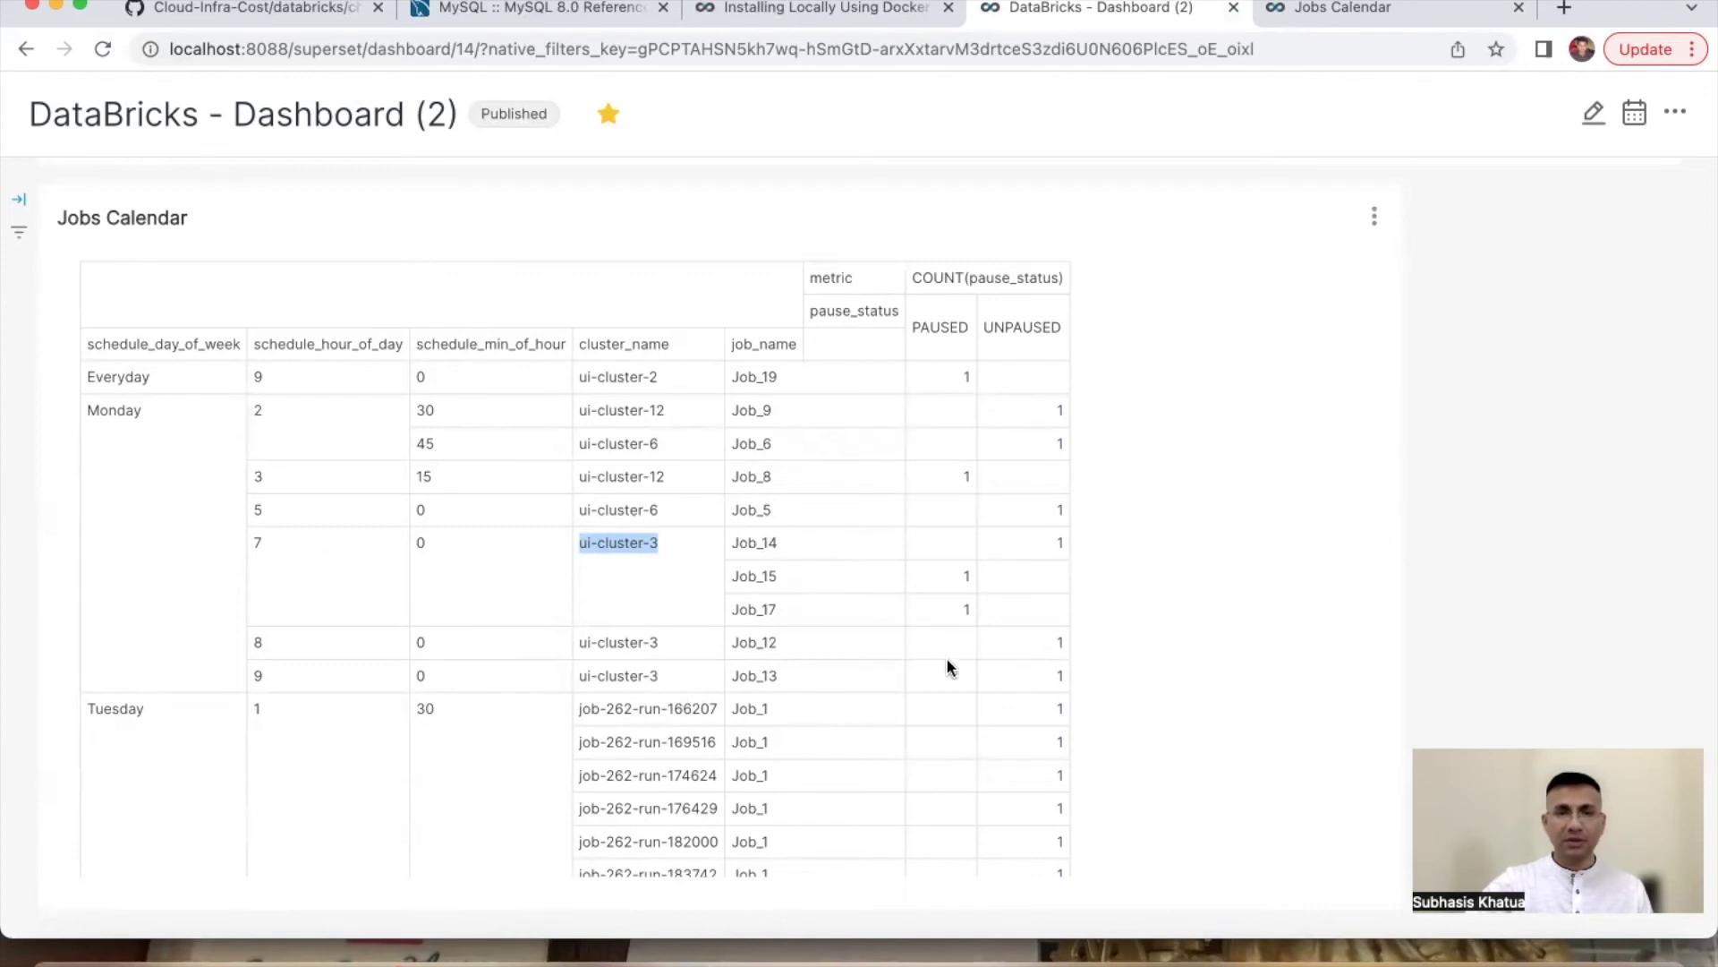
scroll(933, 651, down, 3)
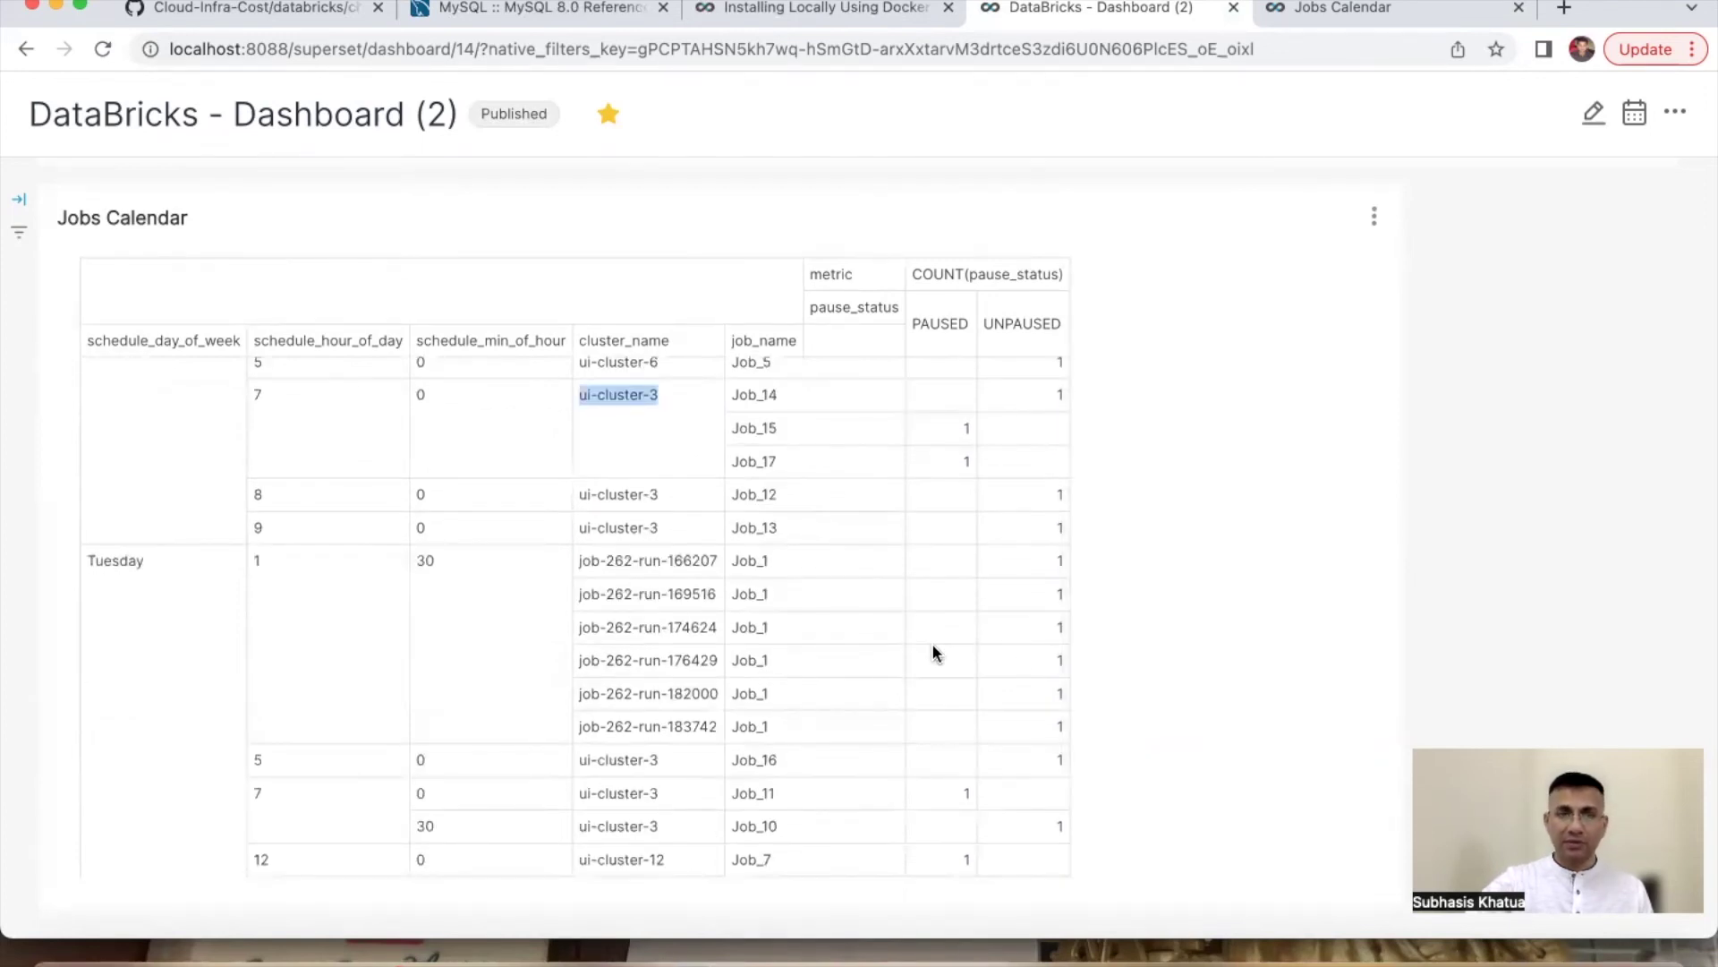
scroll(933, 646, up, 3)
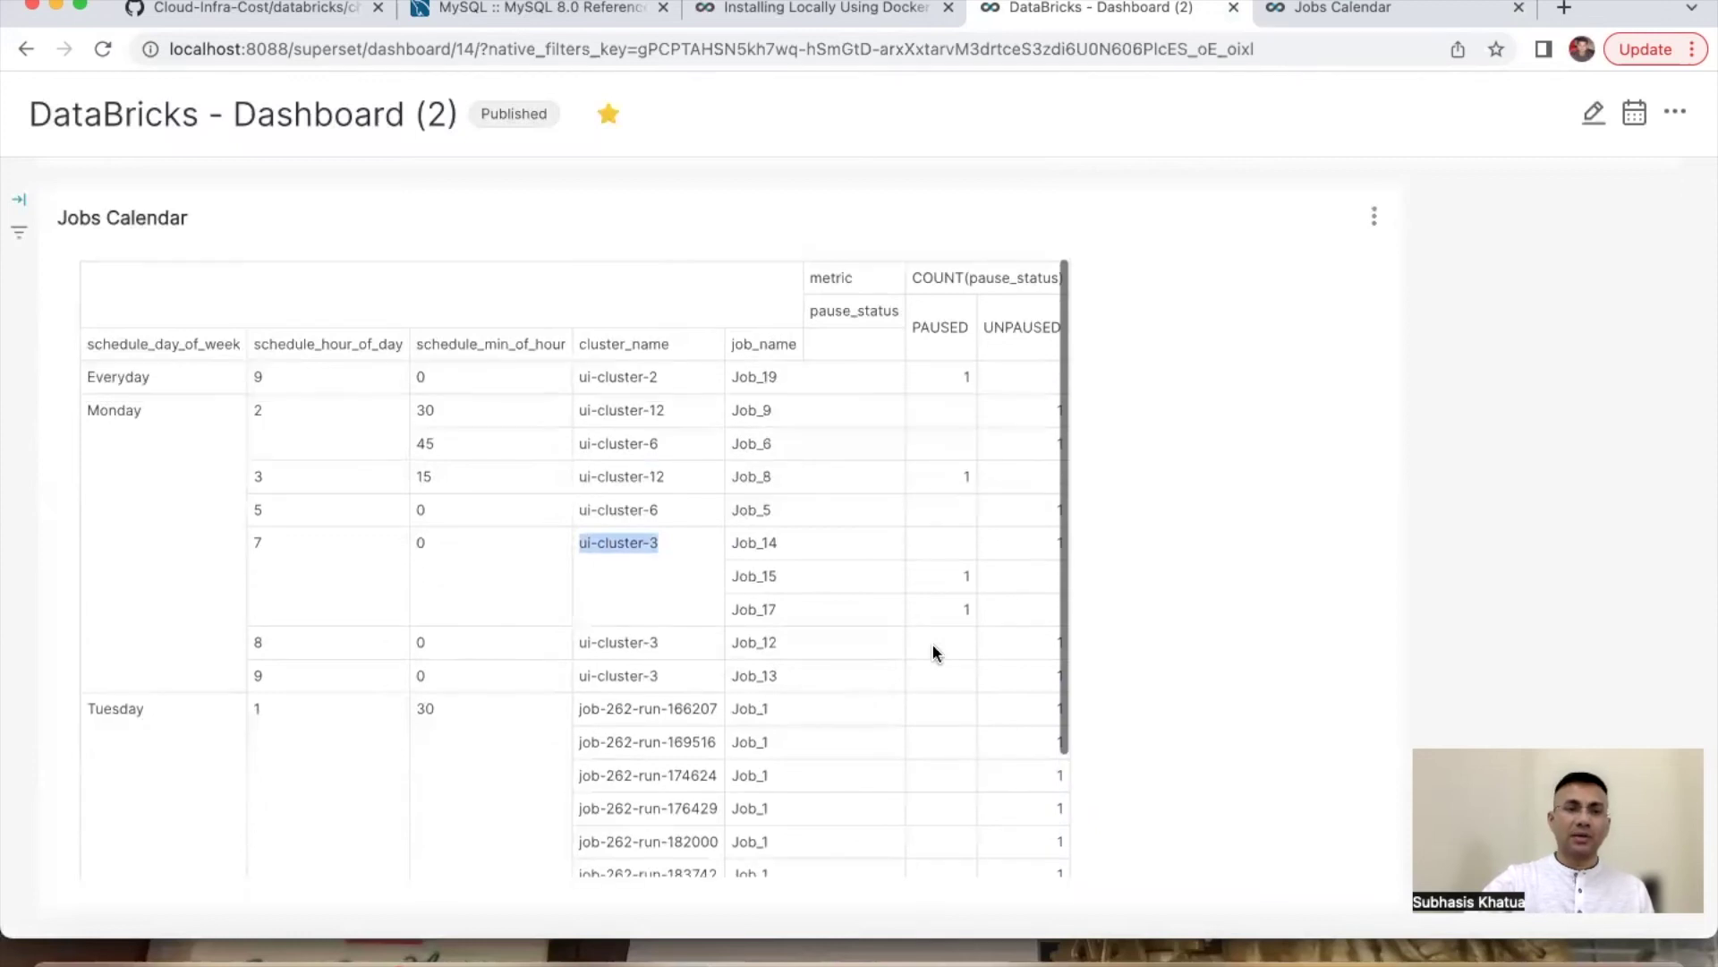
scroll(932, 643, down, 3)
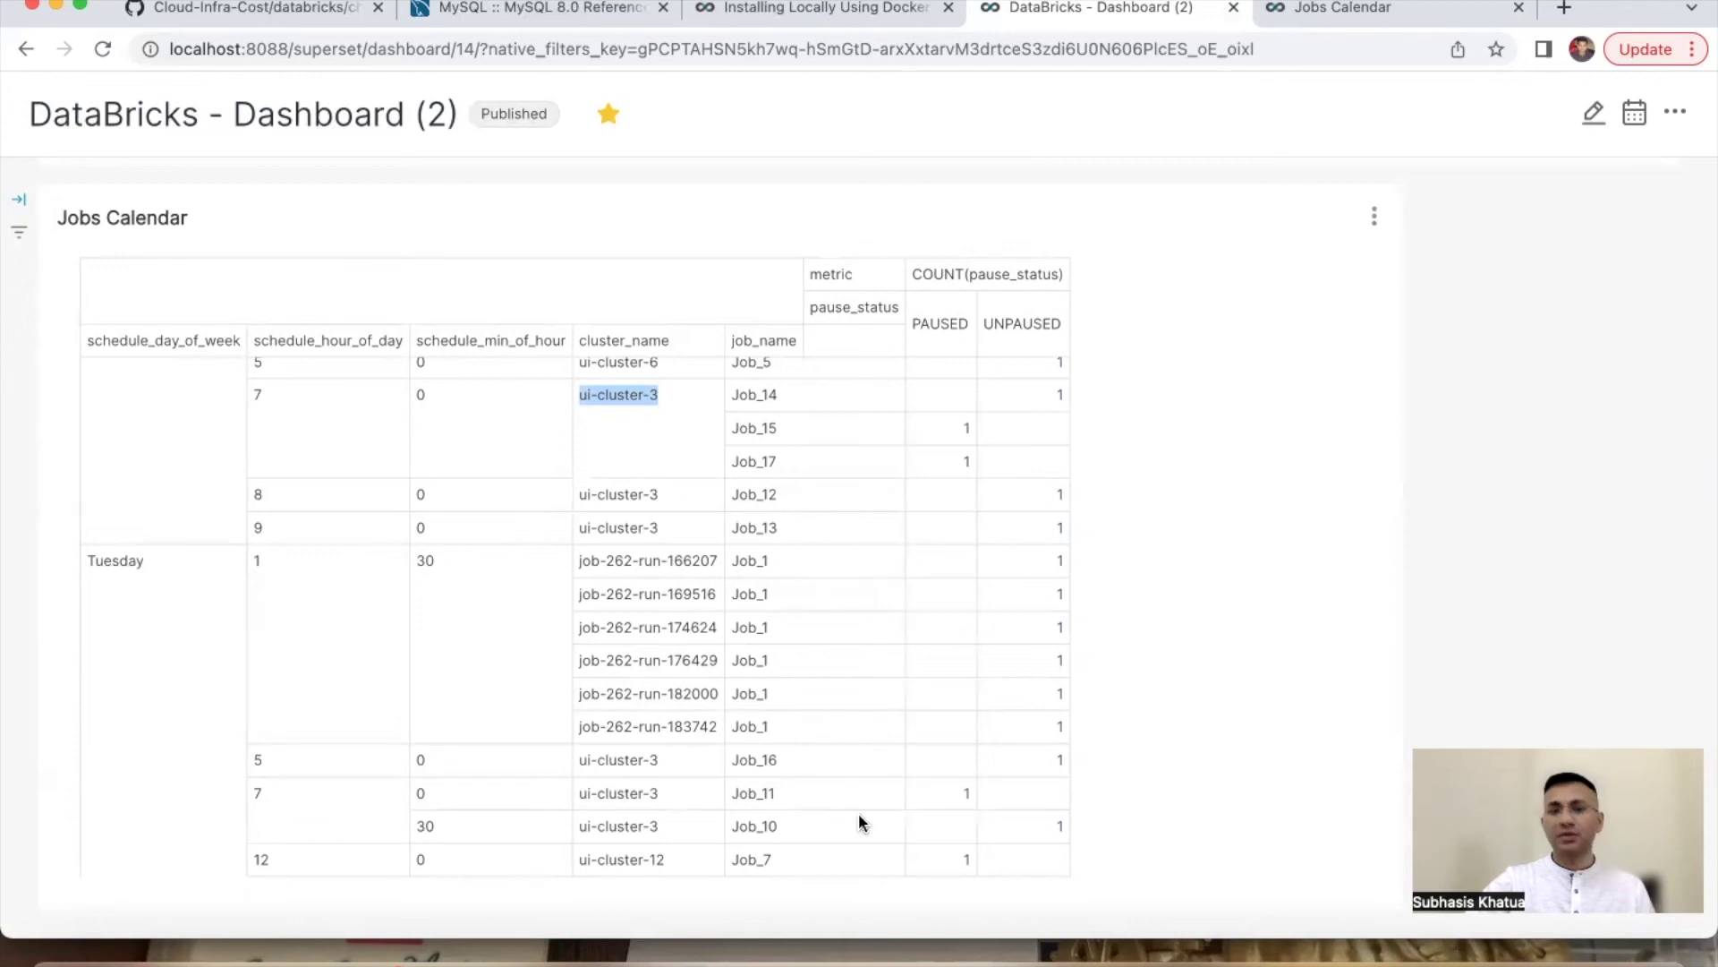
scroll(857, 813, up, 3)
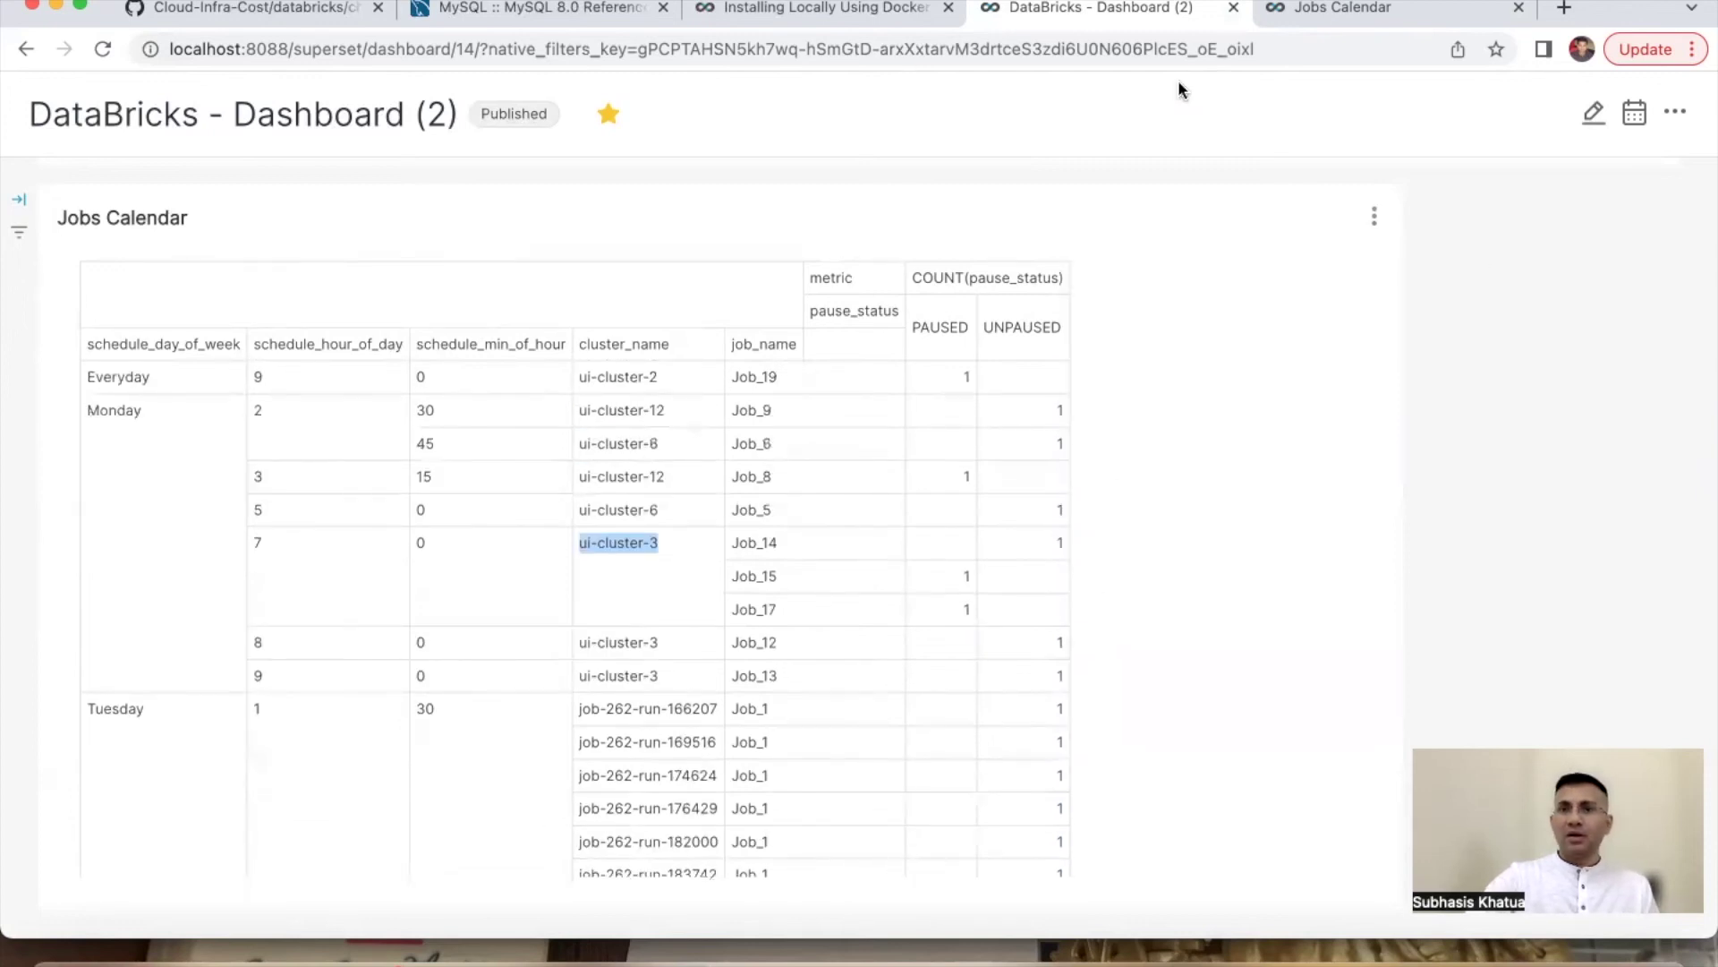
Step: Create a new pie chart based on the cluster-jobs-dataset-2 dataset
click(1334, 9)
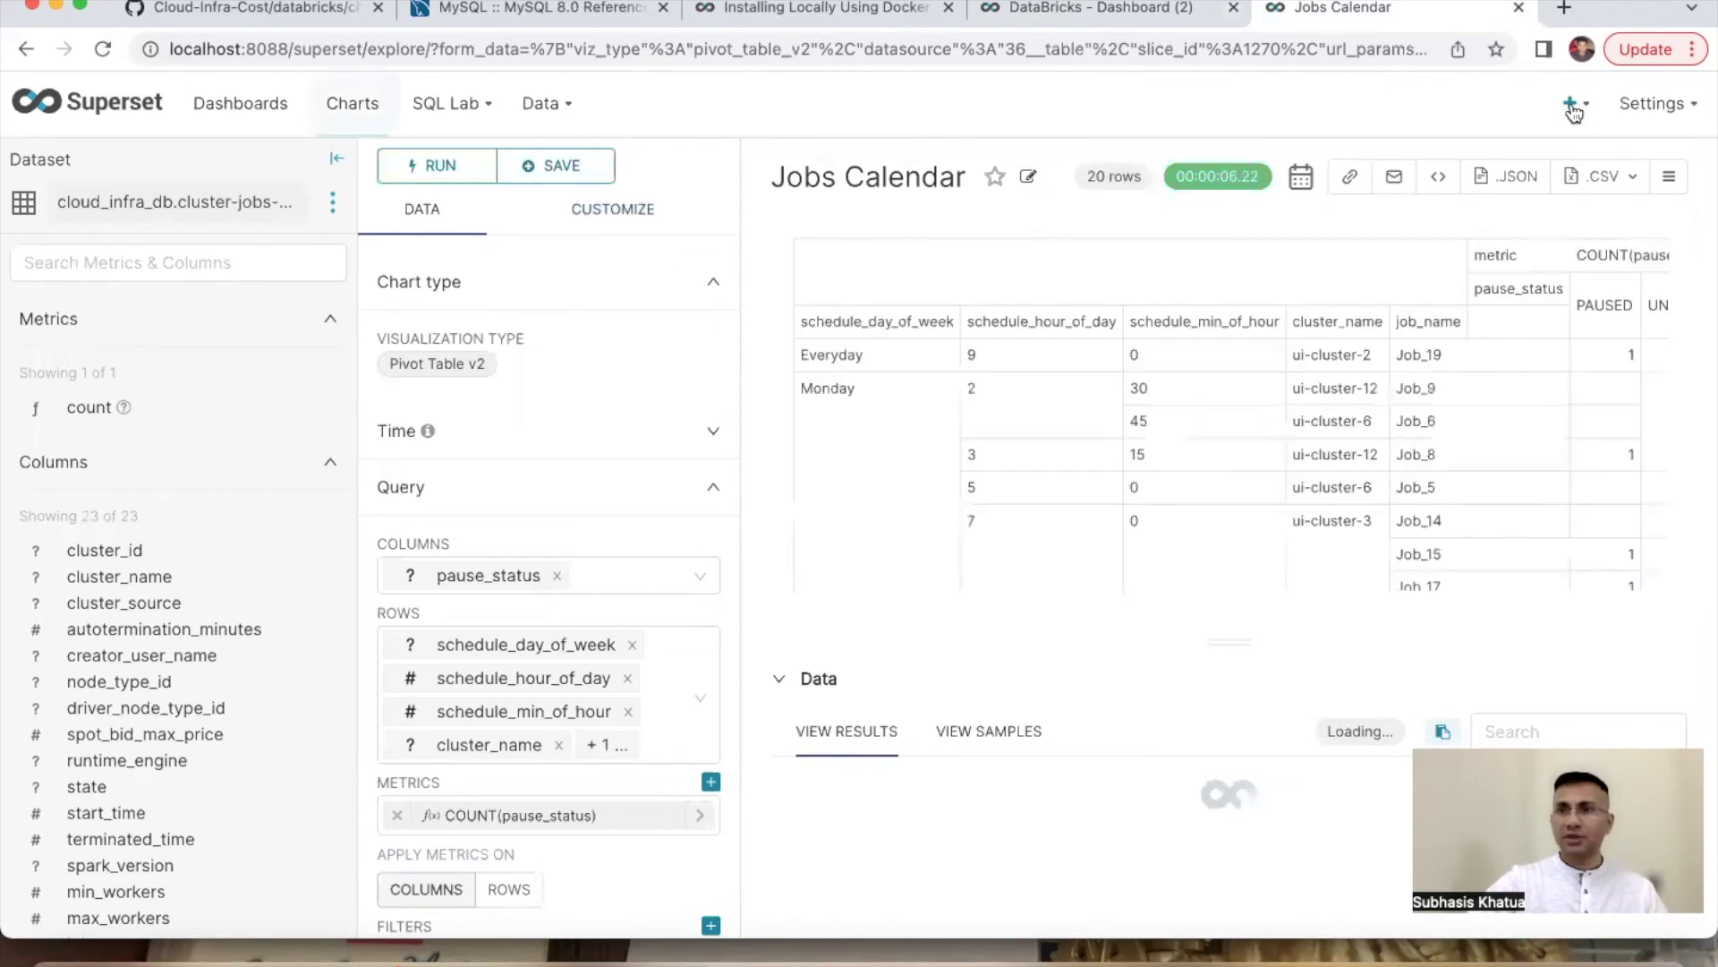
mouse_move(1573, 112)
click(1486, 199)
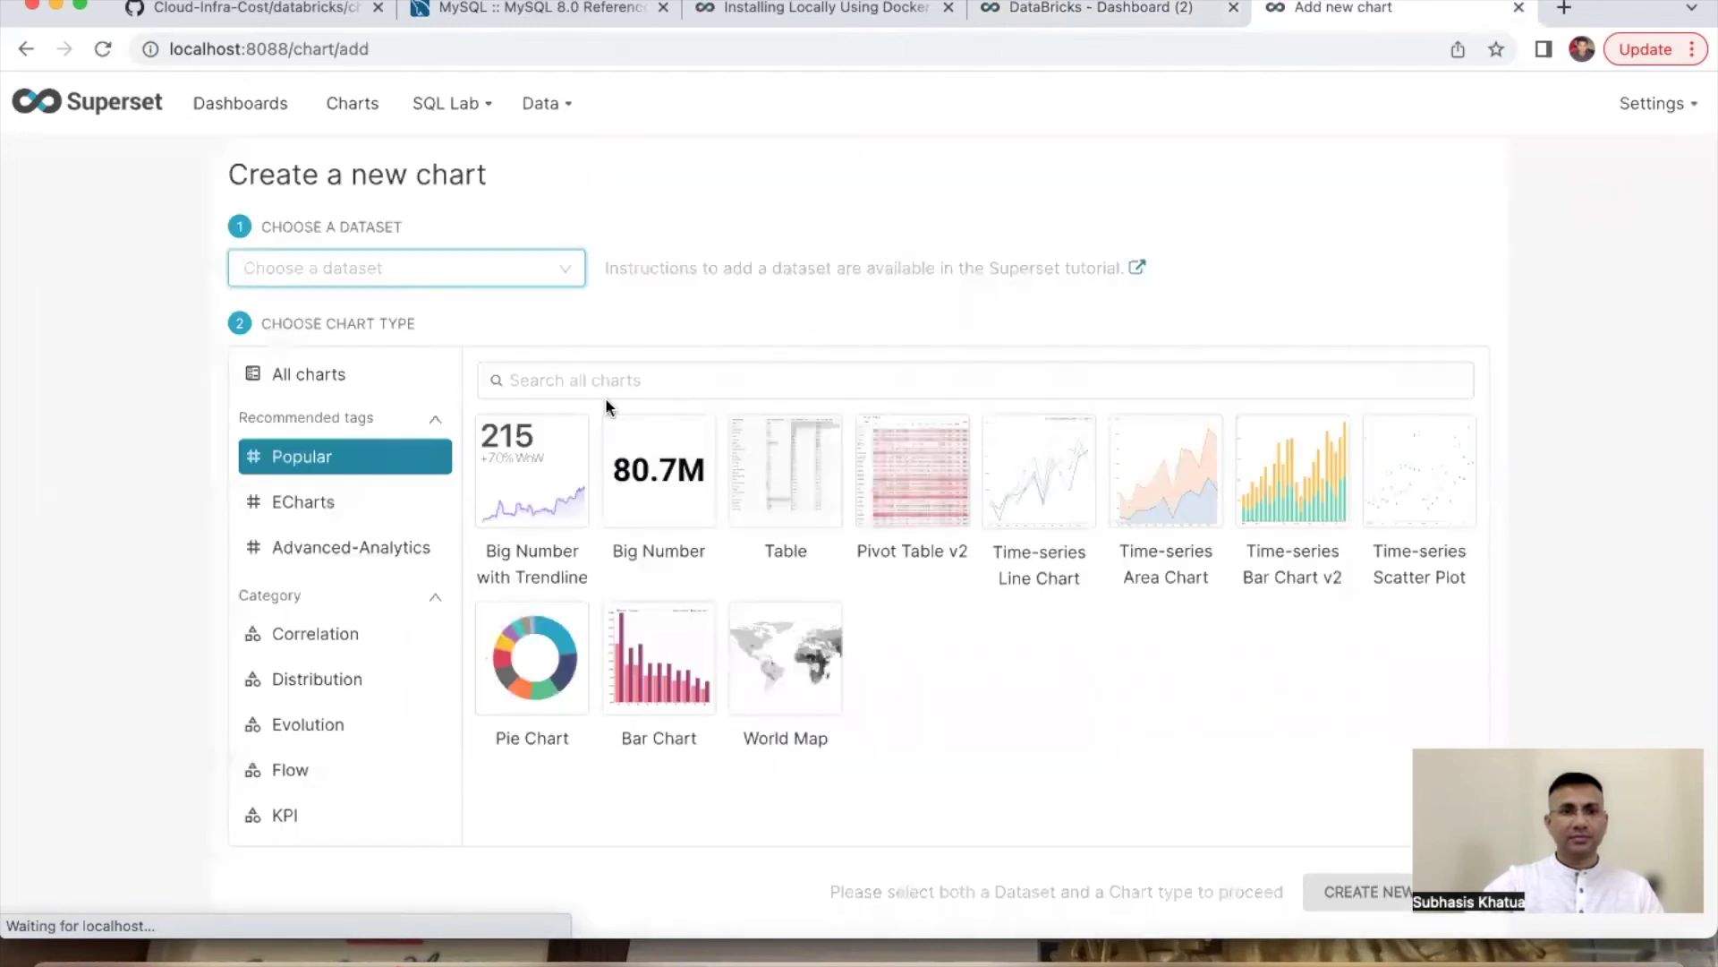
click(537, 677)
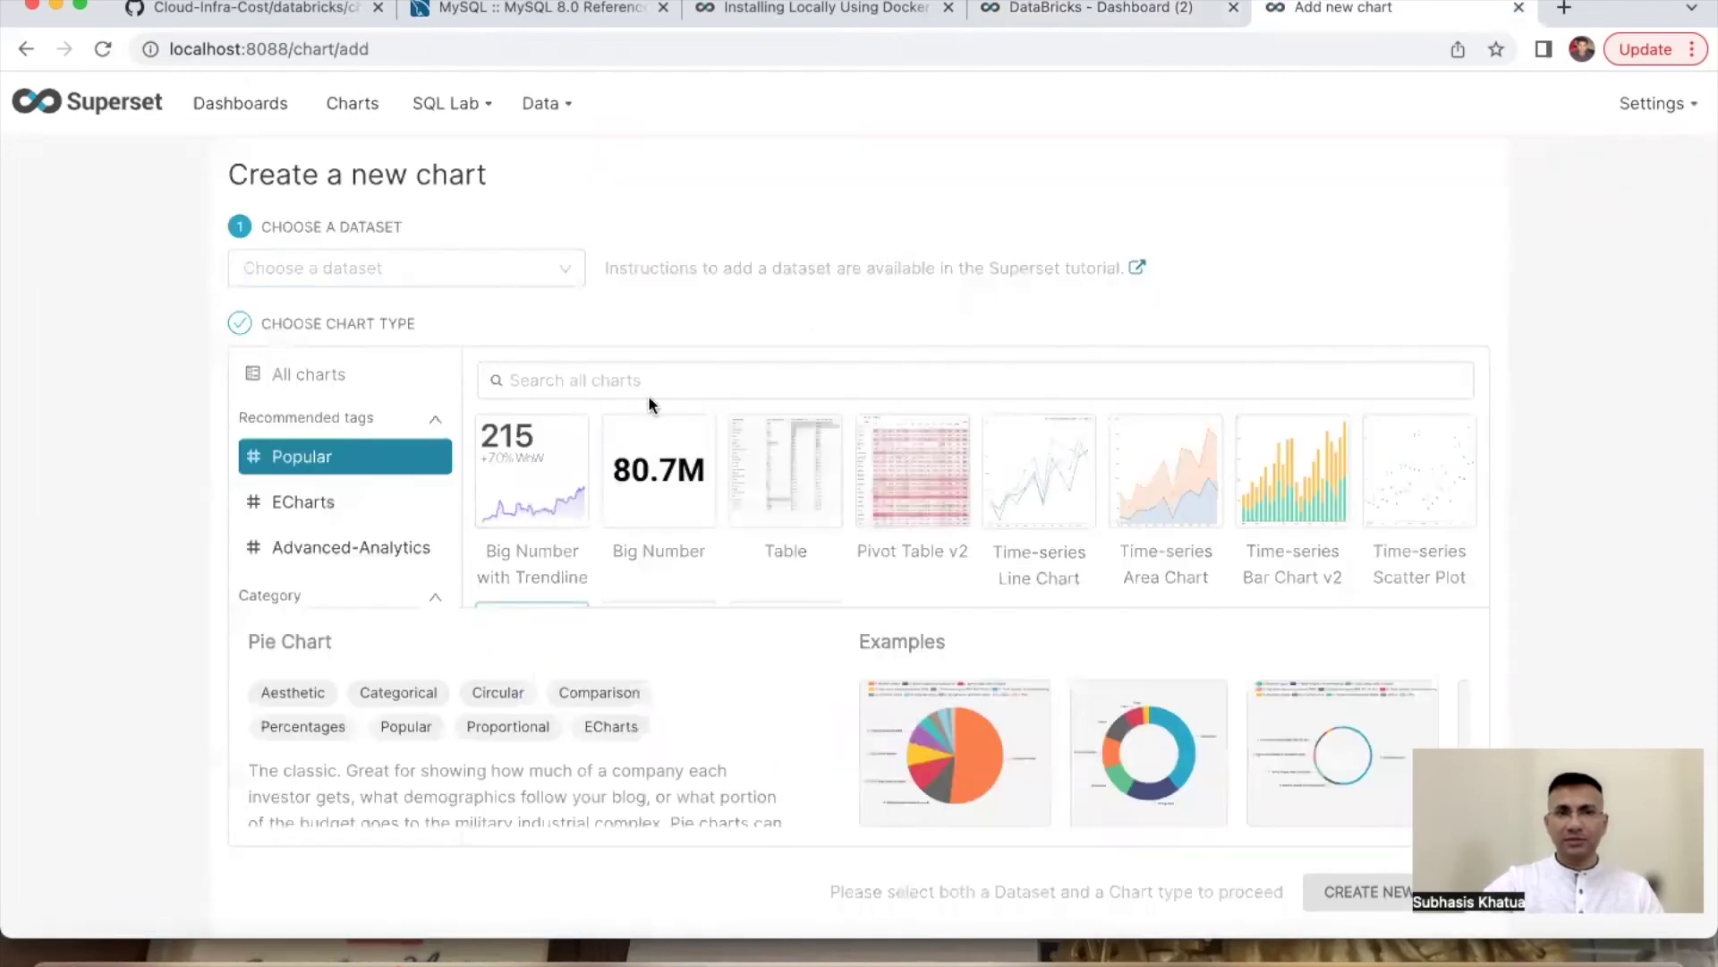
click(560, 270)
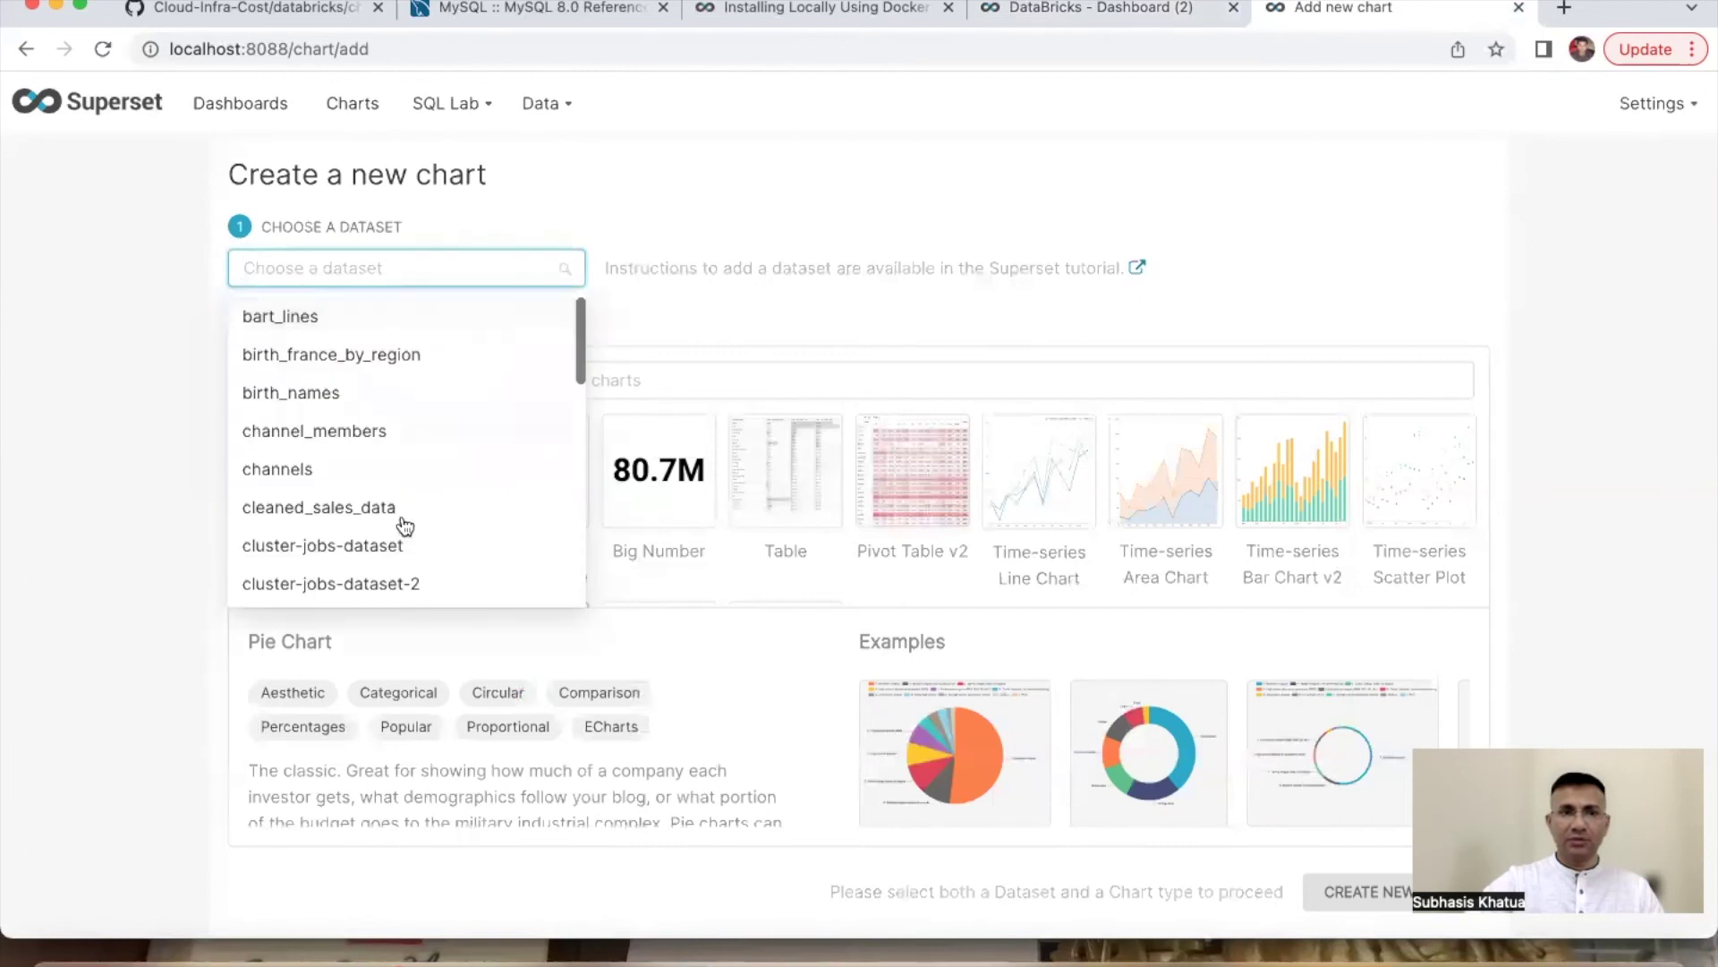
click(347, 586)
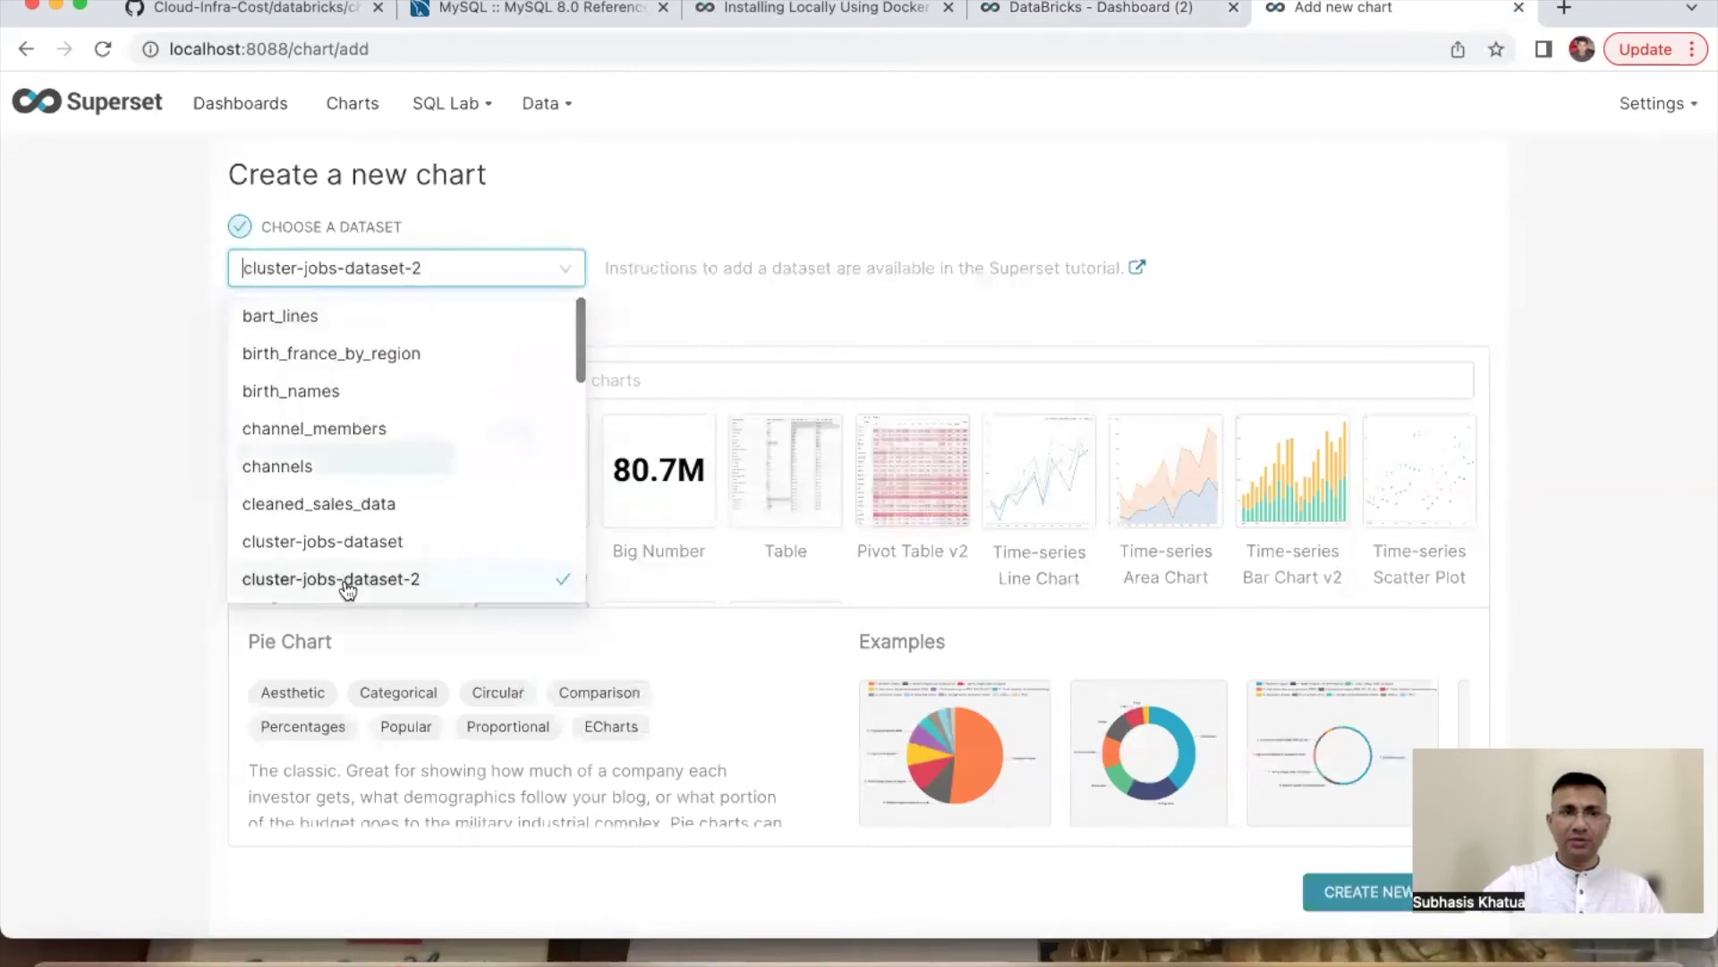
click(1369, 894)
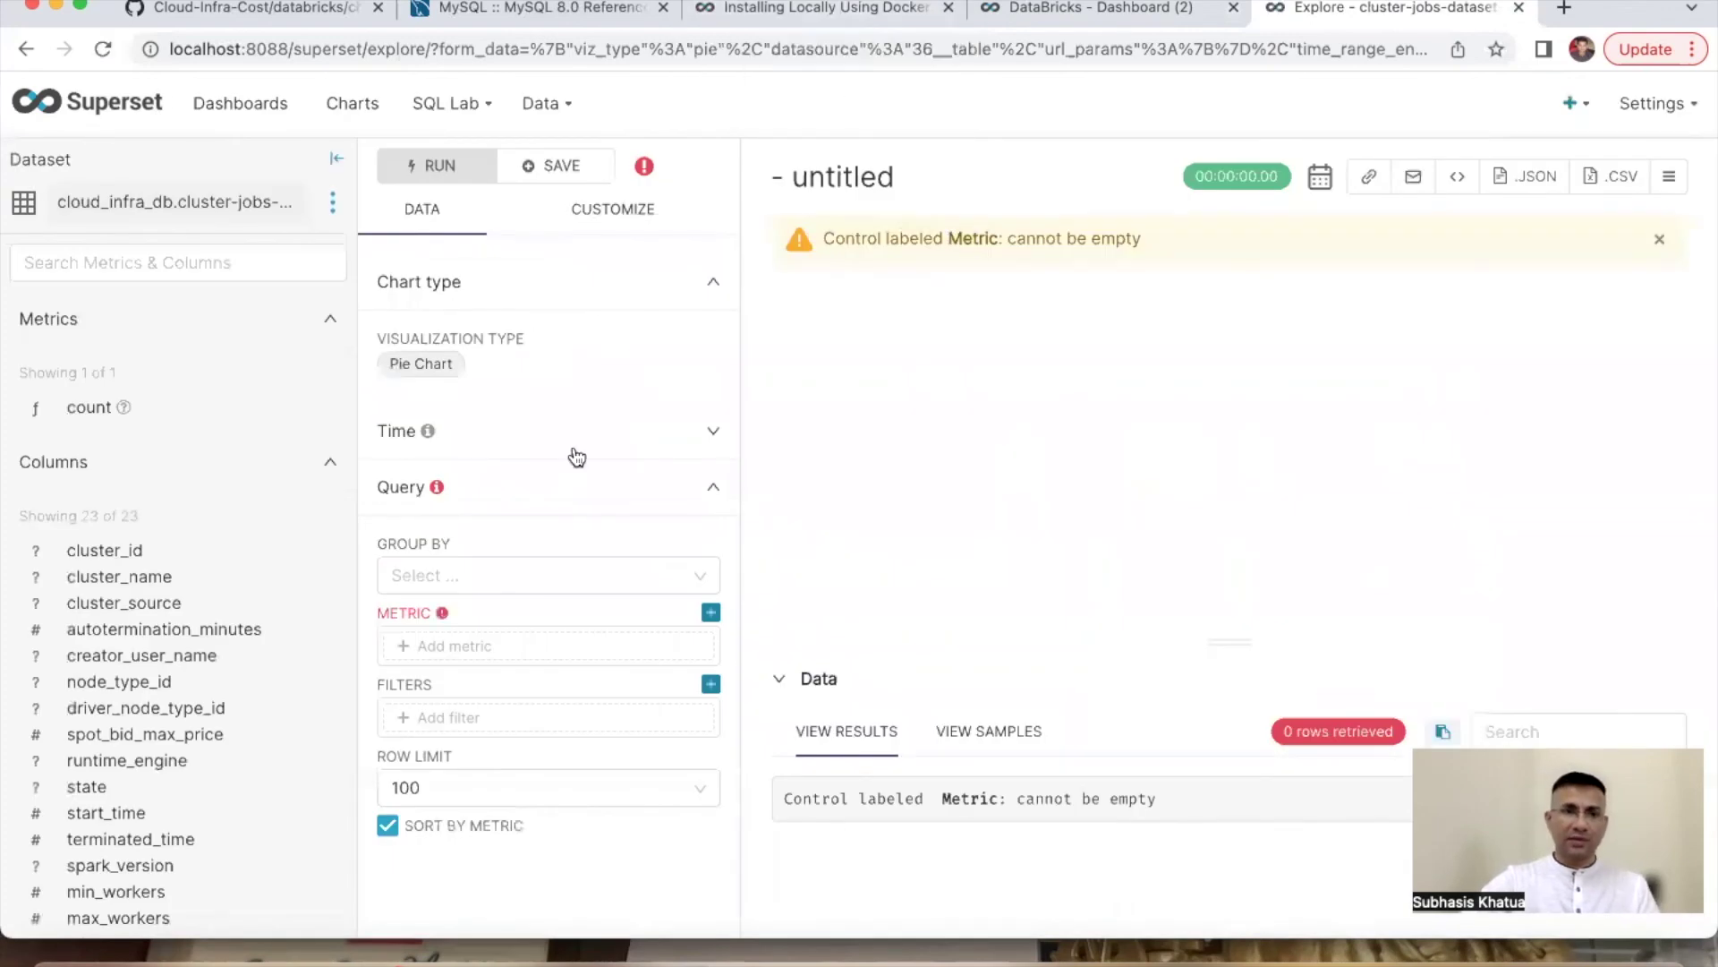
Step: Set the pie chart's metric to the COUNT aggregate of the job_name column
click(483, 656)
click(909, 527)
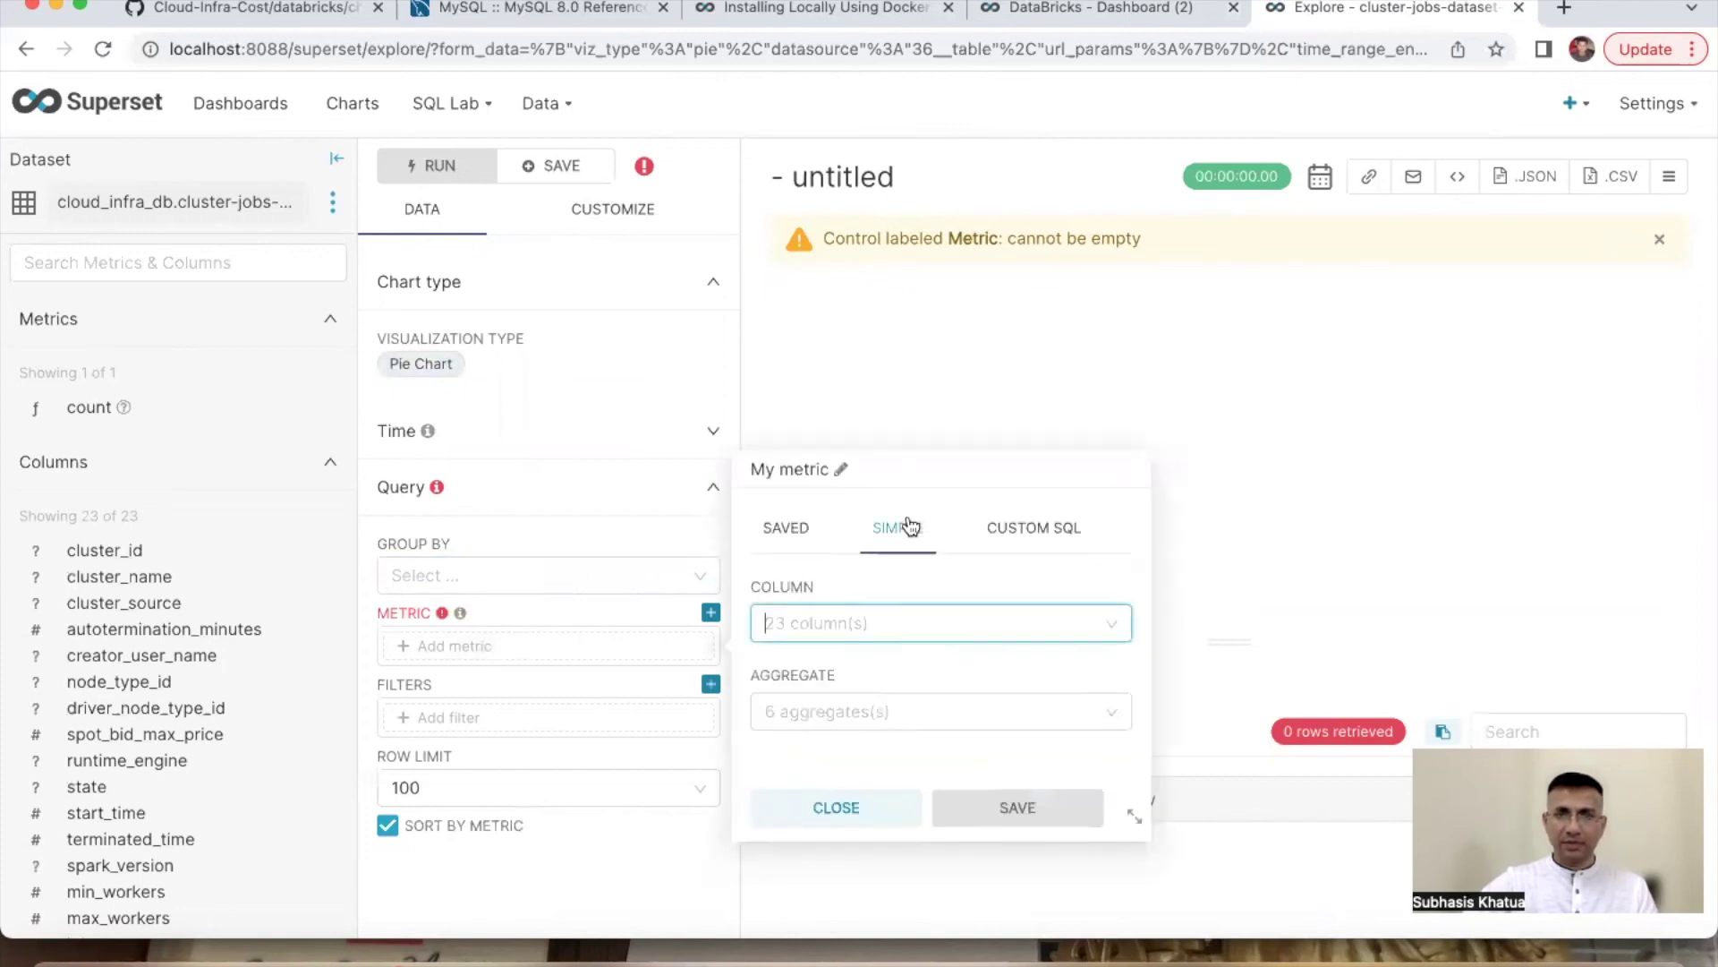
click(867, 625)
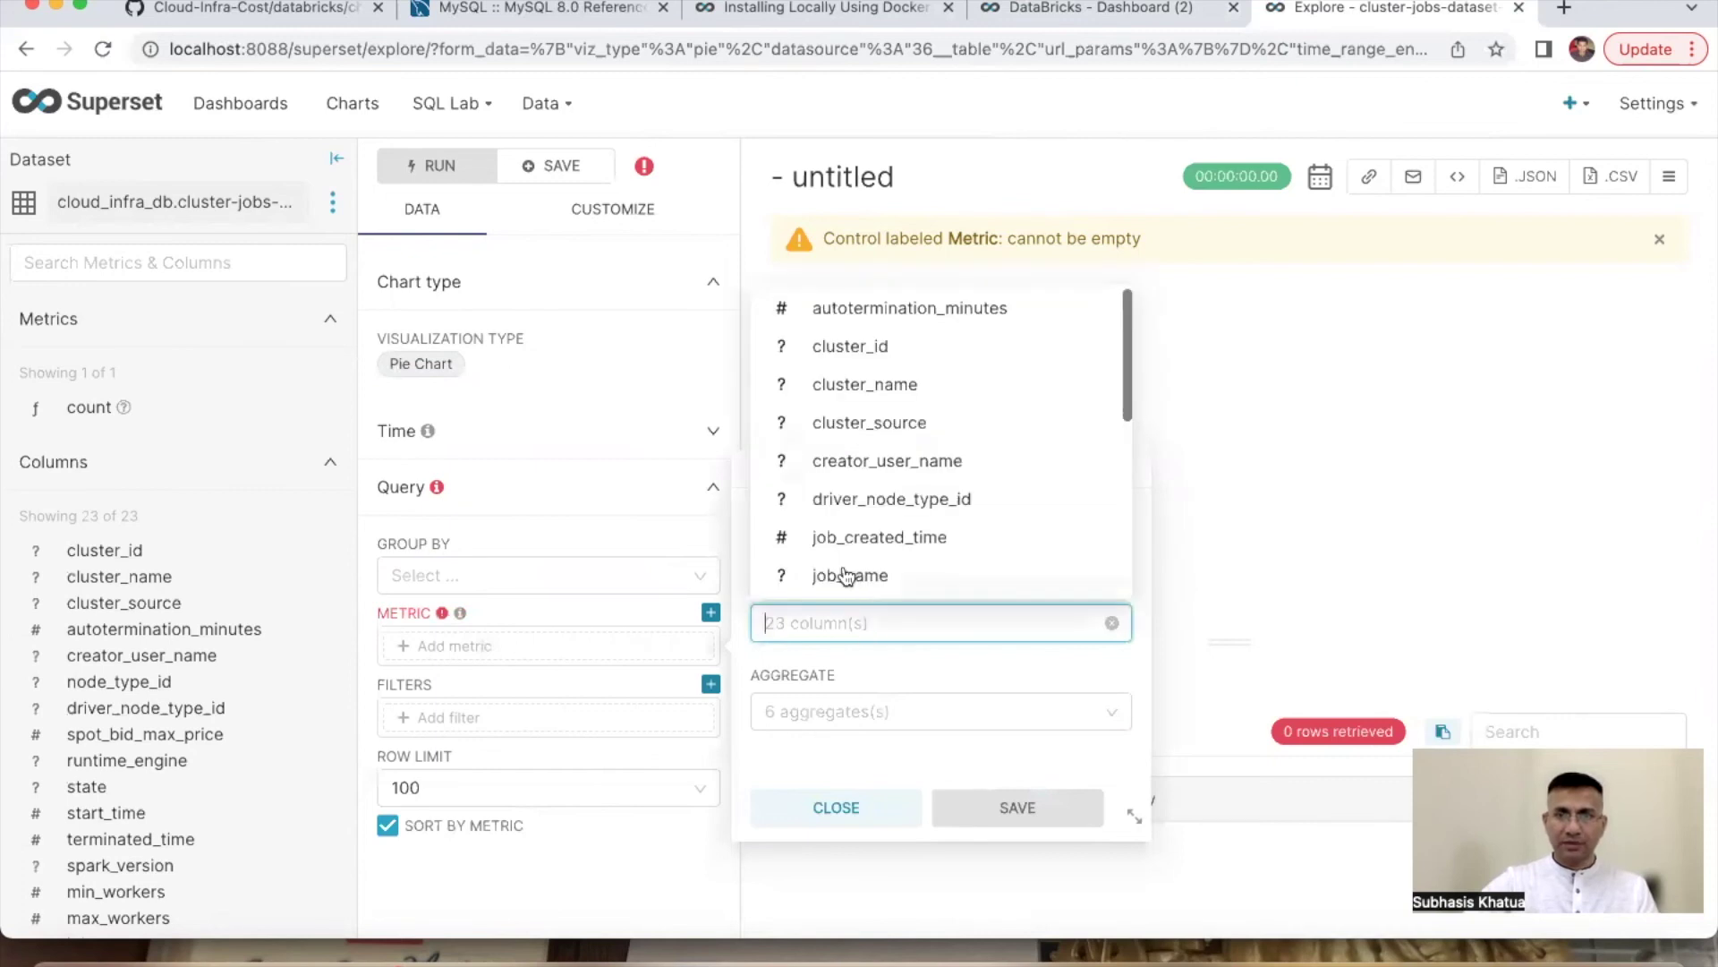
scroll(960, 474, down, 1)
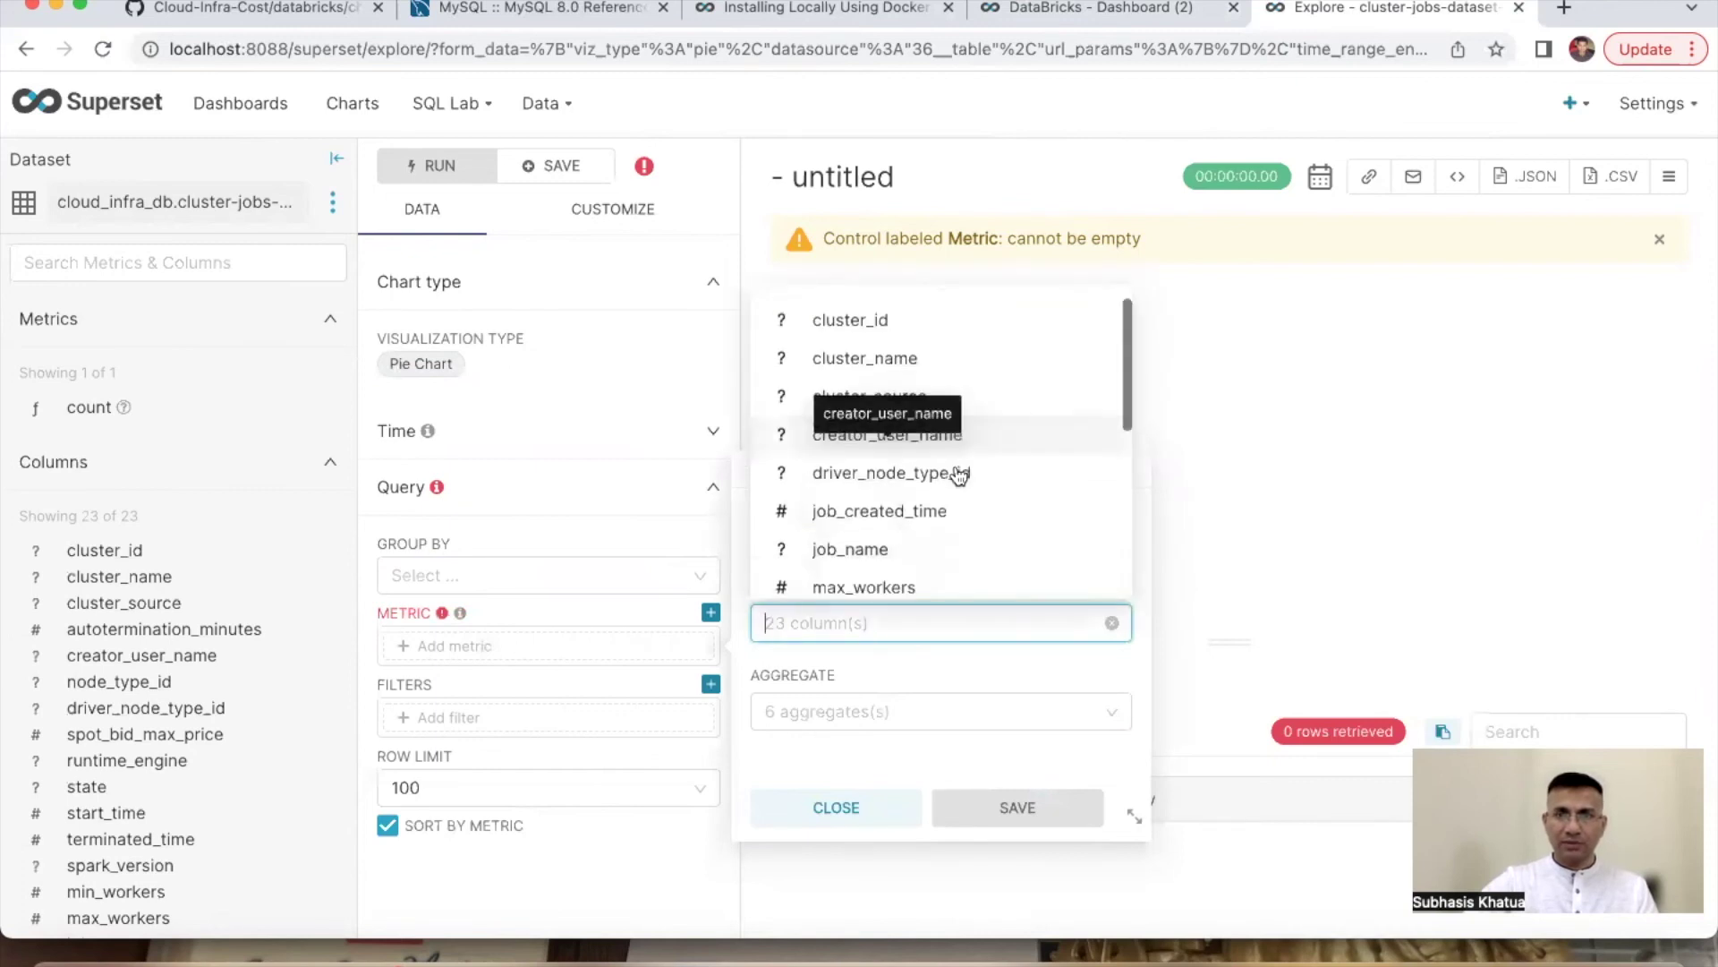
scroll(959, 474, down, 3)
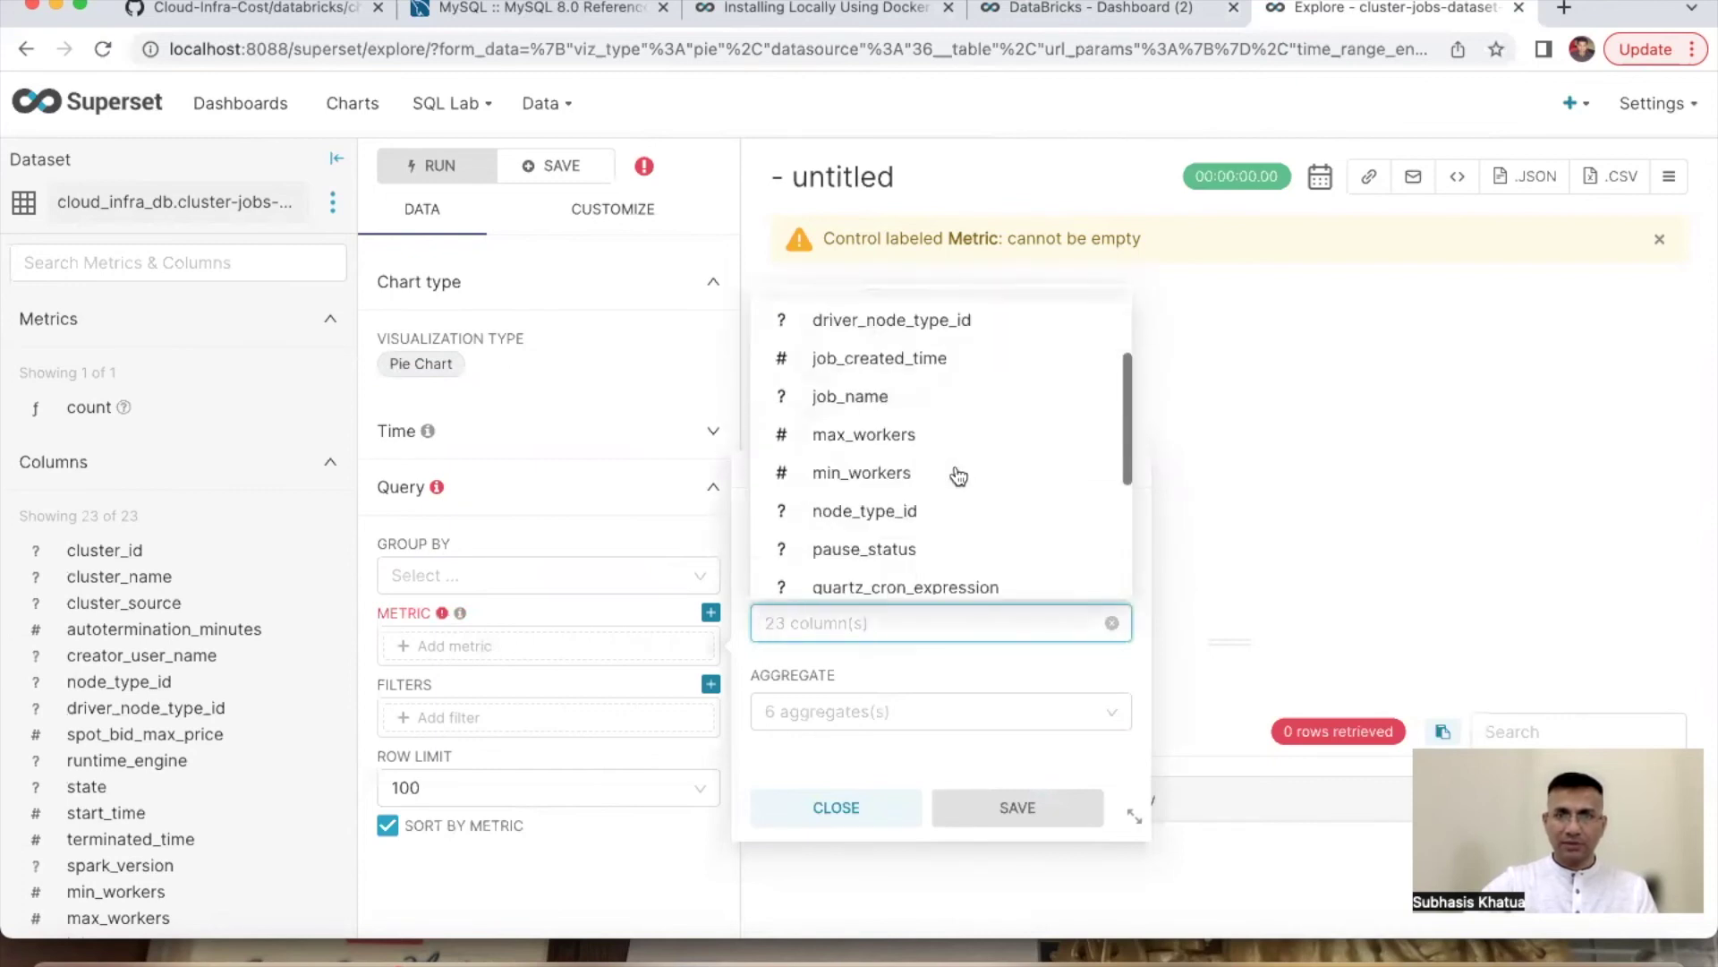
click(846, 400)
click(817, 711)
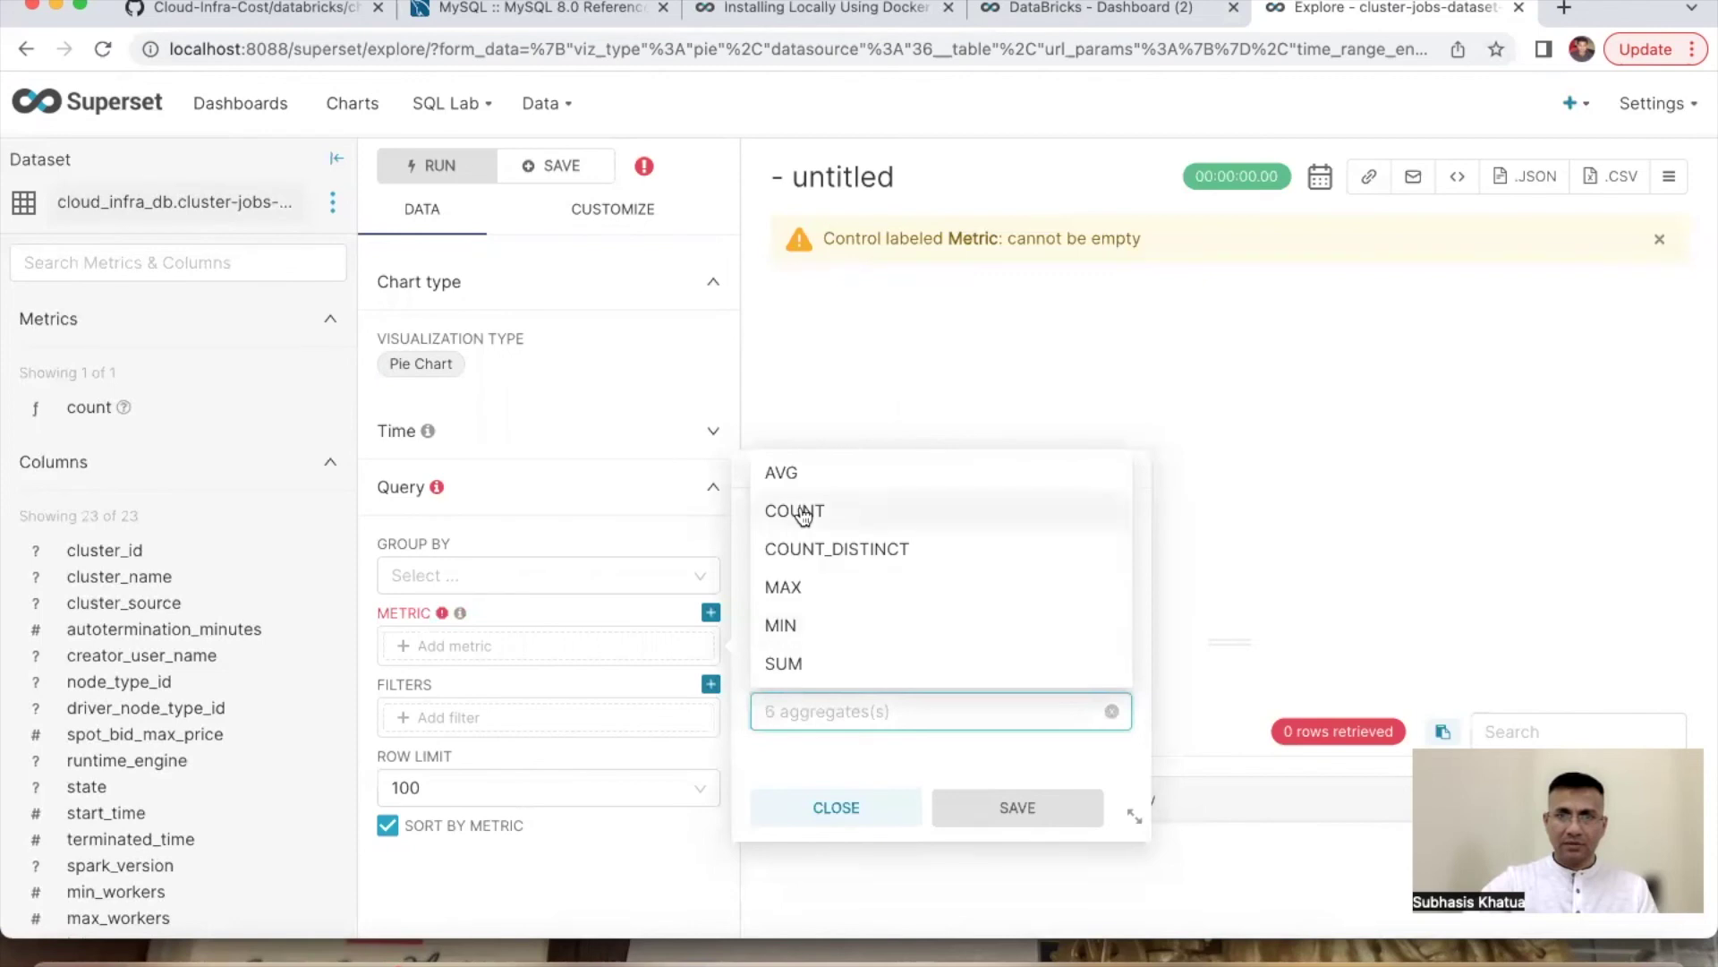
click(804, 513)
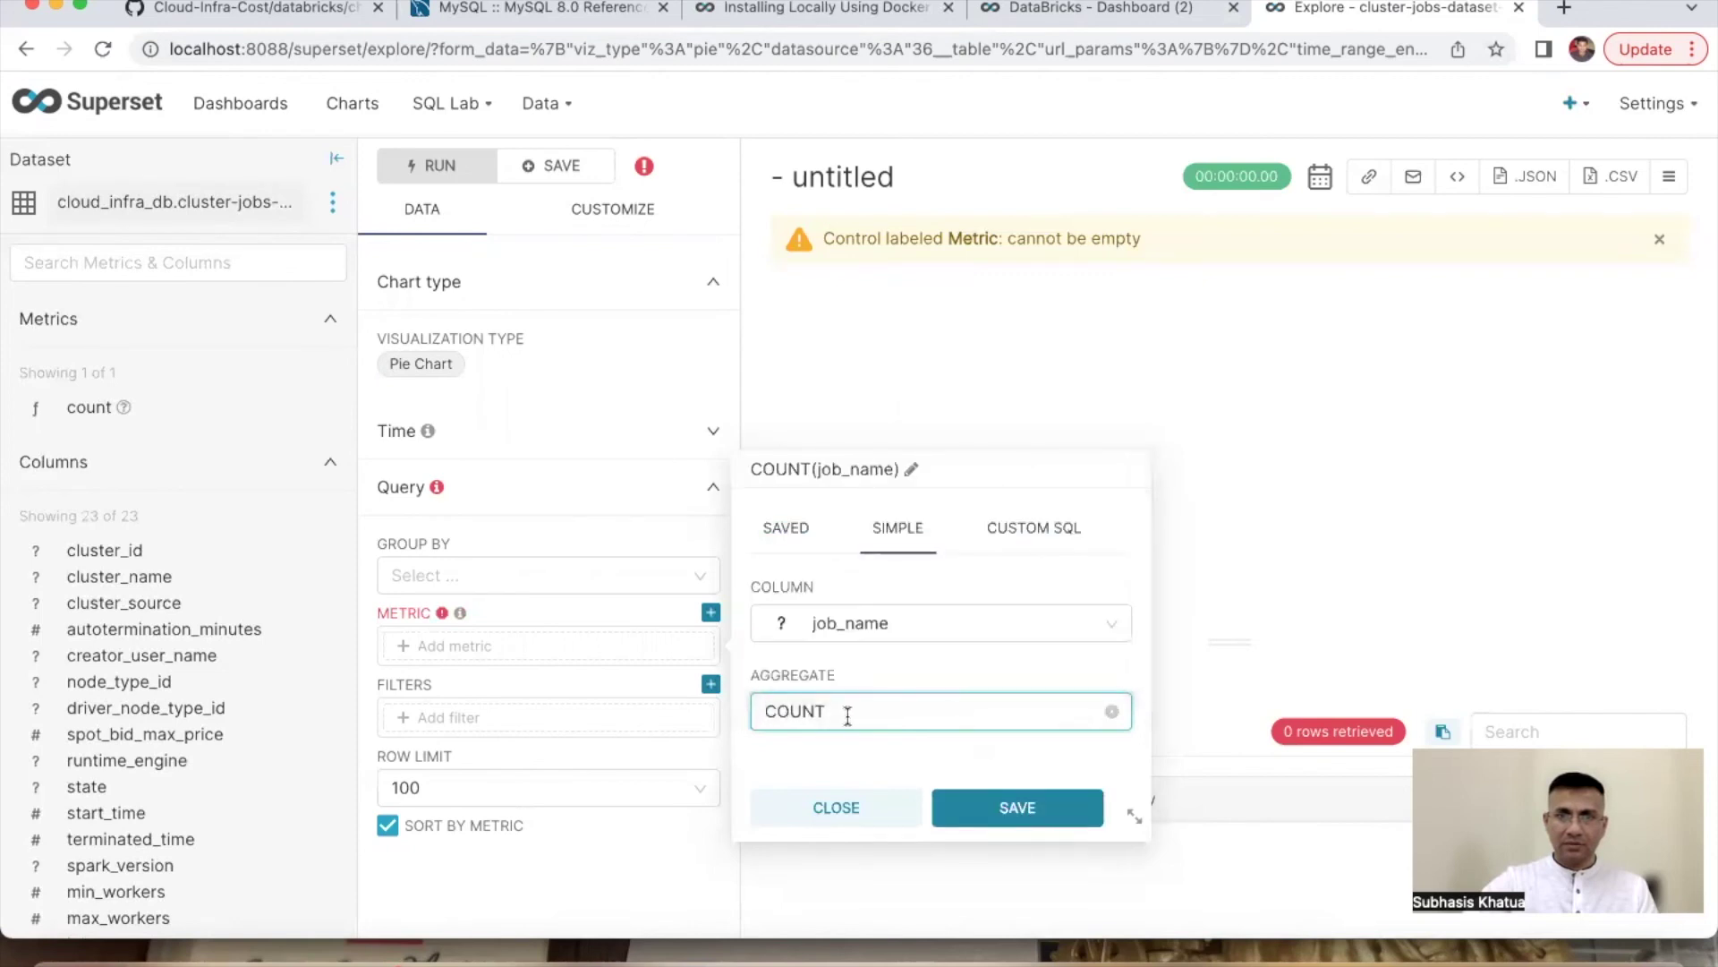
click(1007, 814)
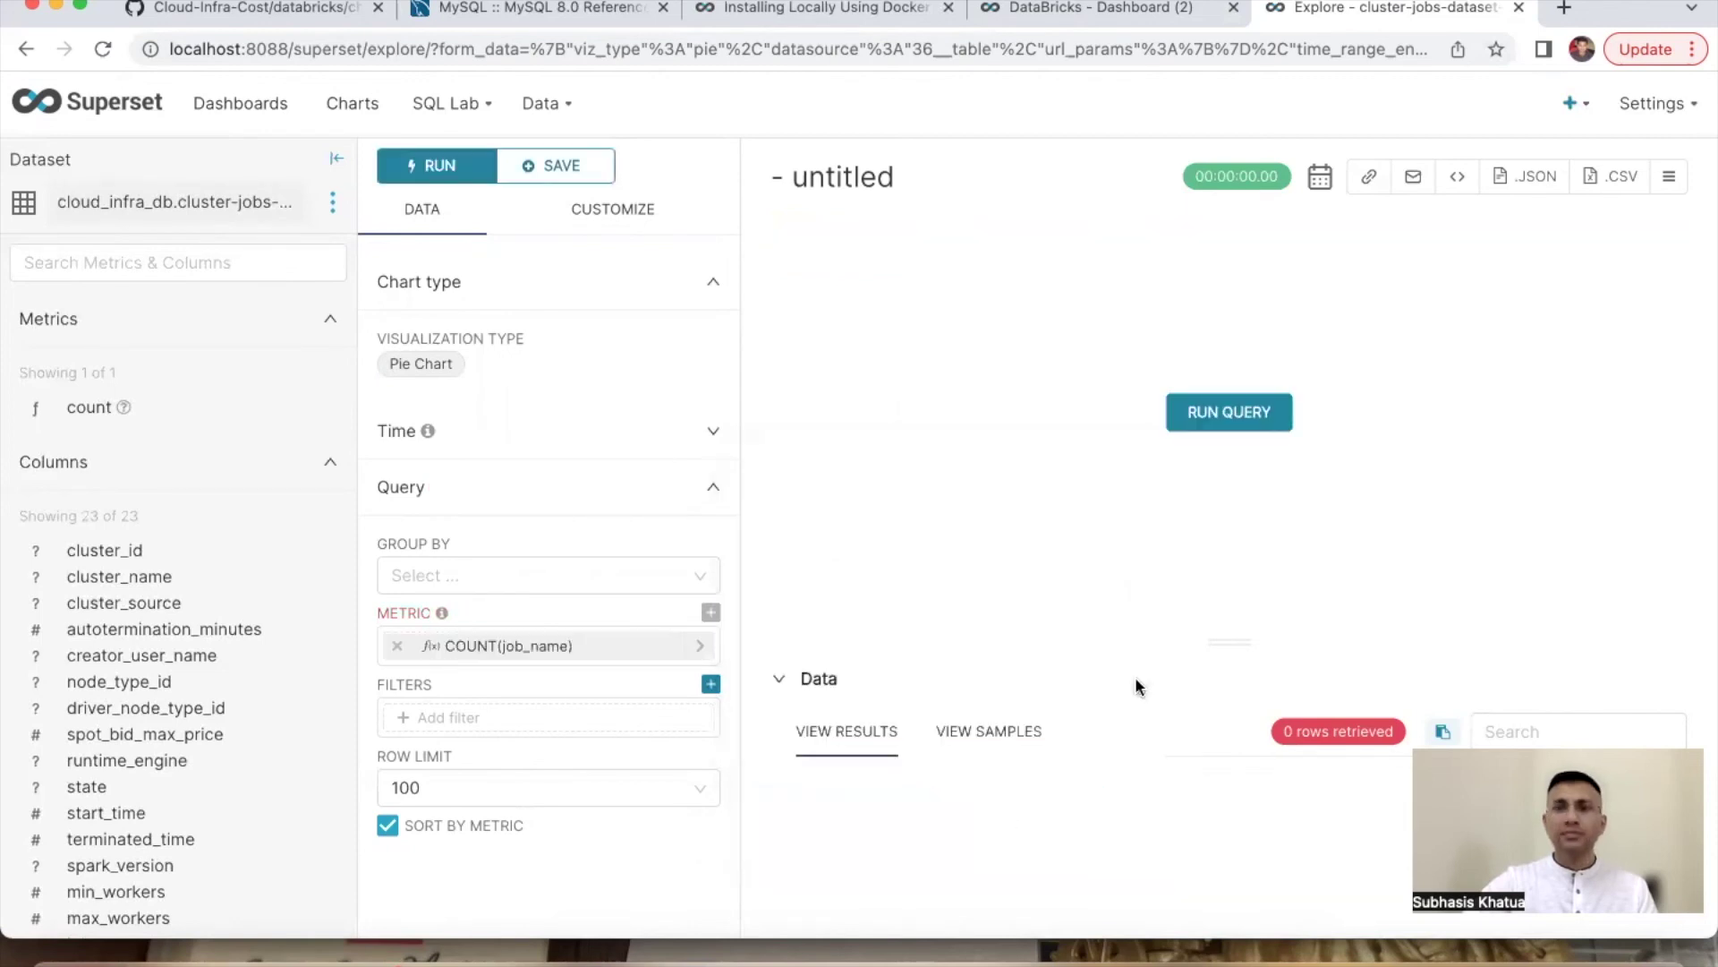
Step: Group the pie chart by pause_status and run the query
click(452, 576)
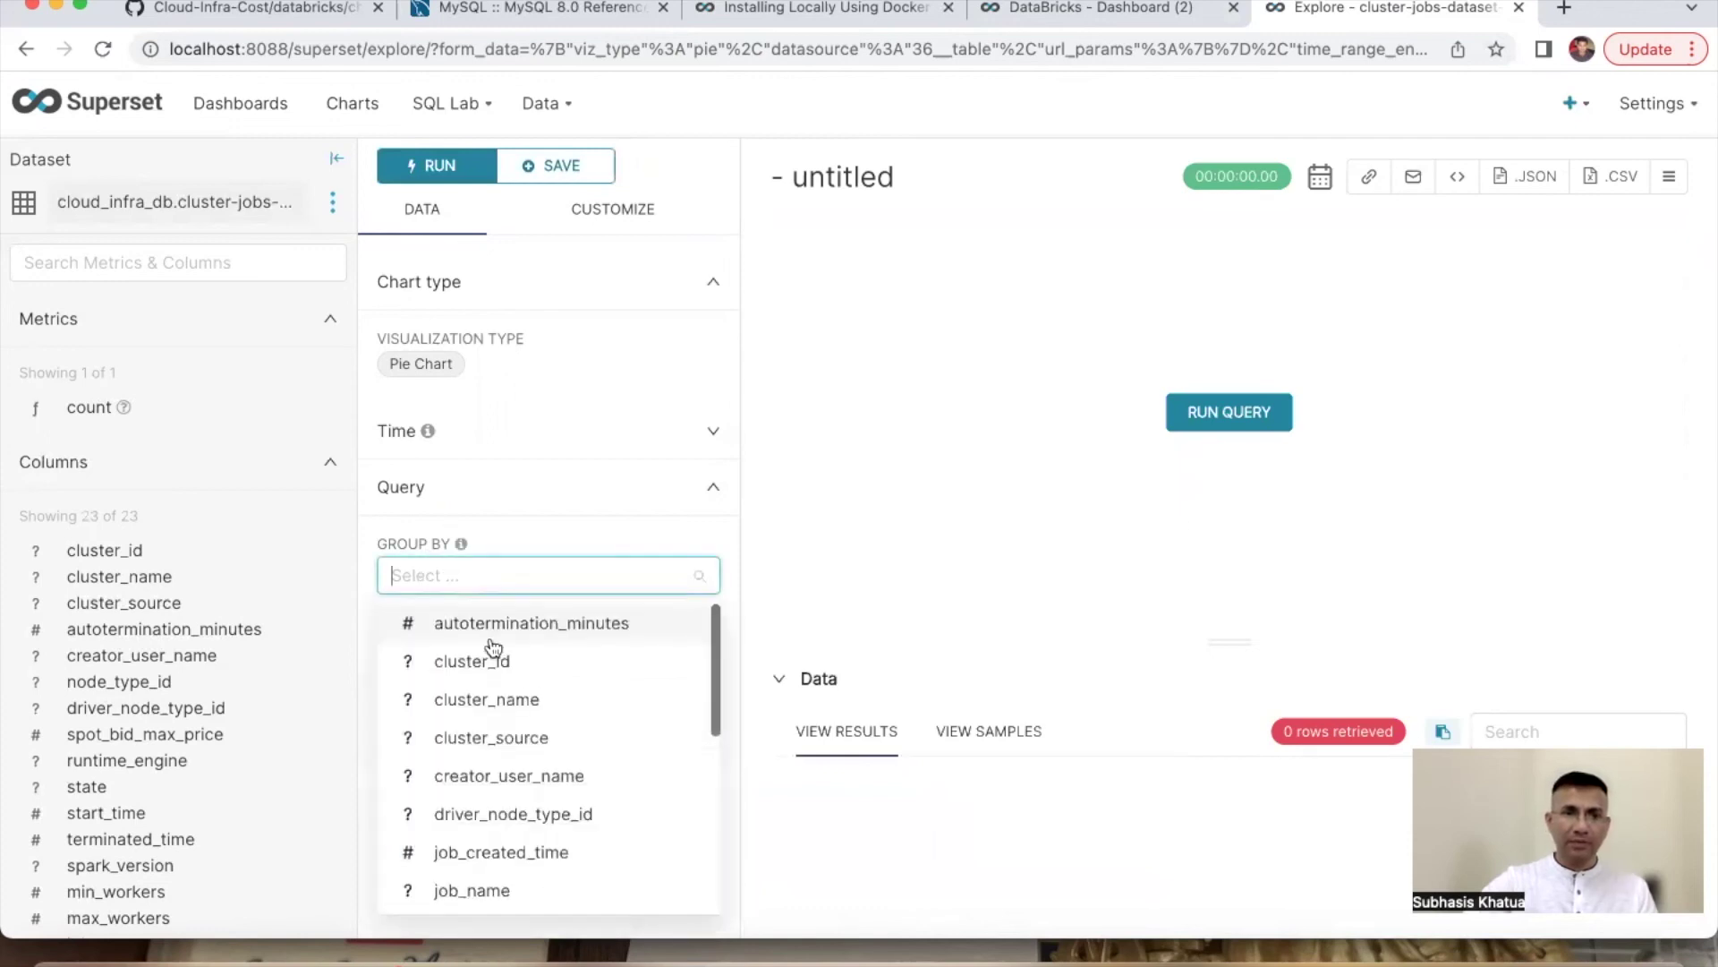
scroll(526, 730, down, 6)
scroll(524, 725, up, 2)
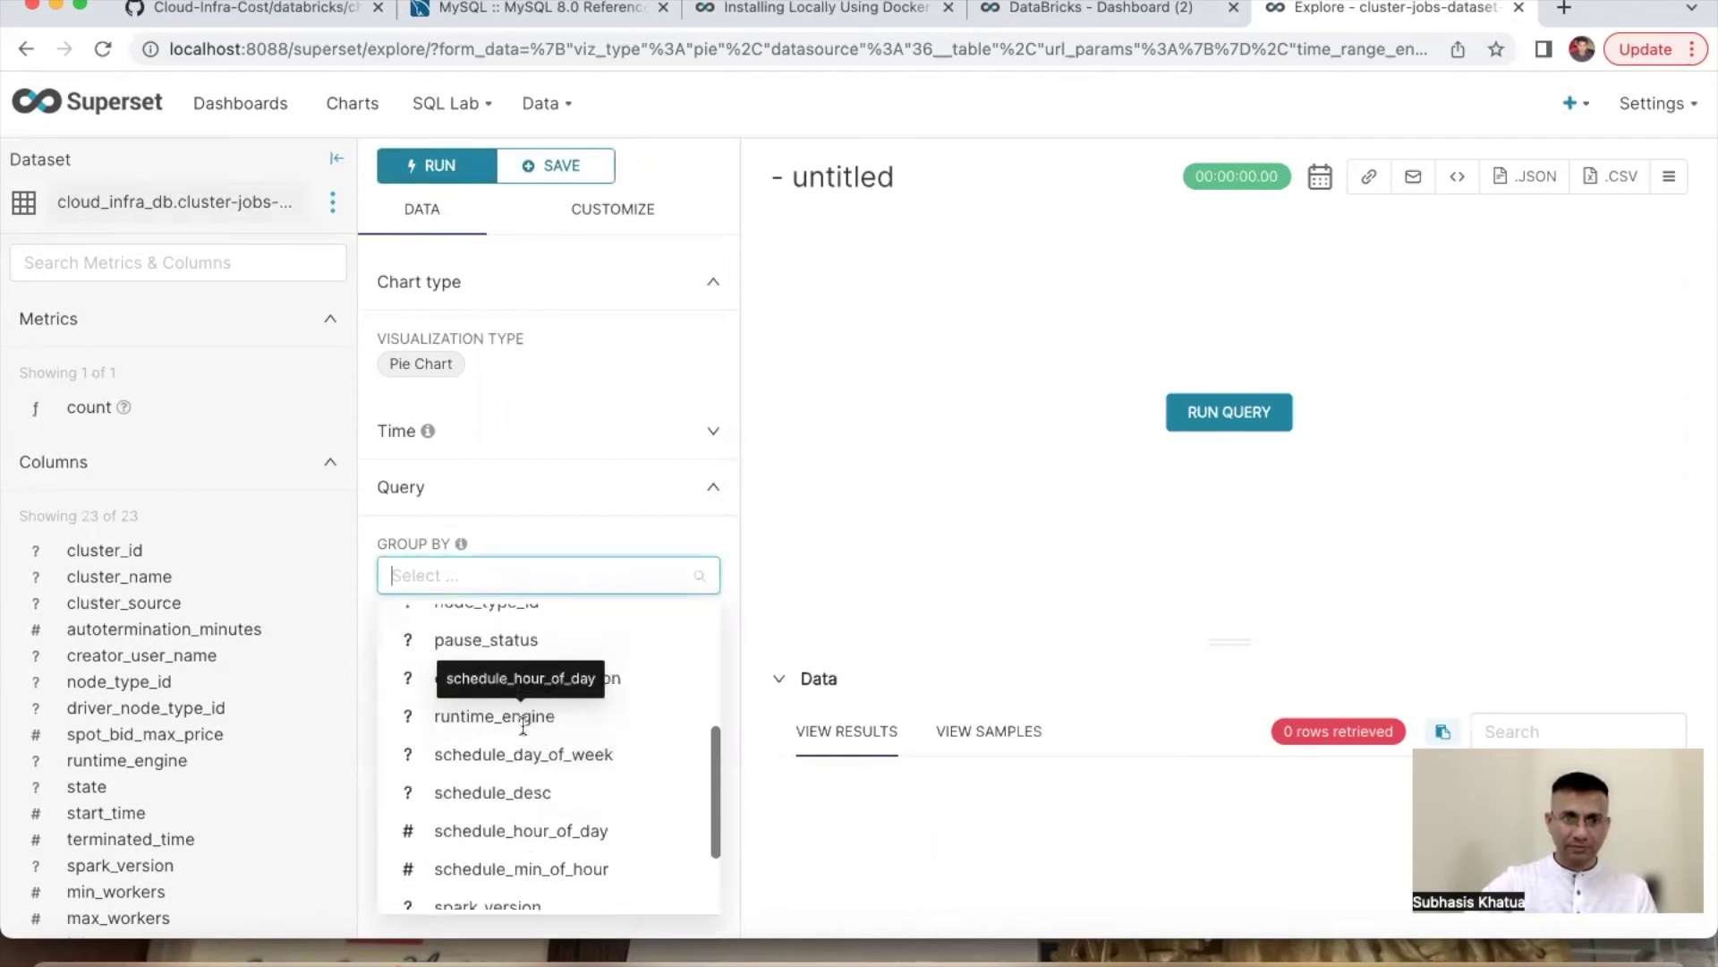
scroll(524, 725, up, 1)
click(461, 690)
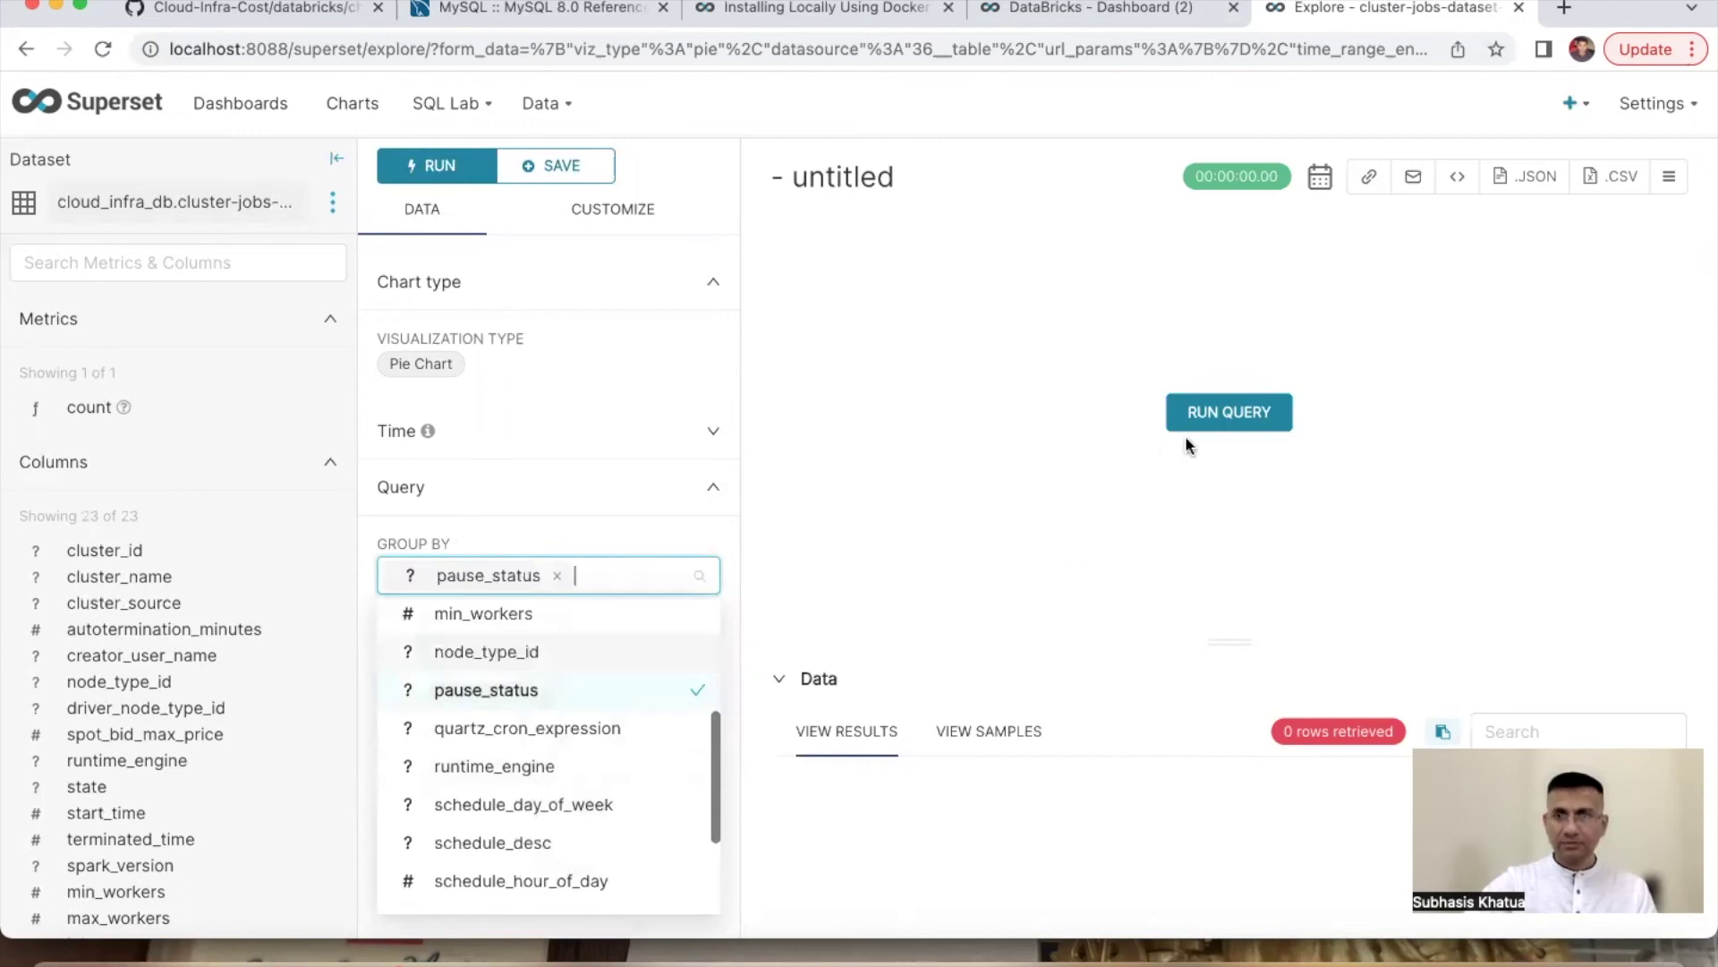
click(1115, 449)
click(1239, 400)
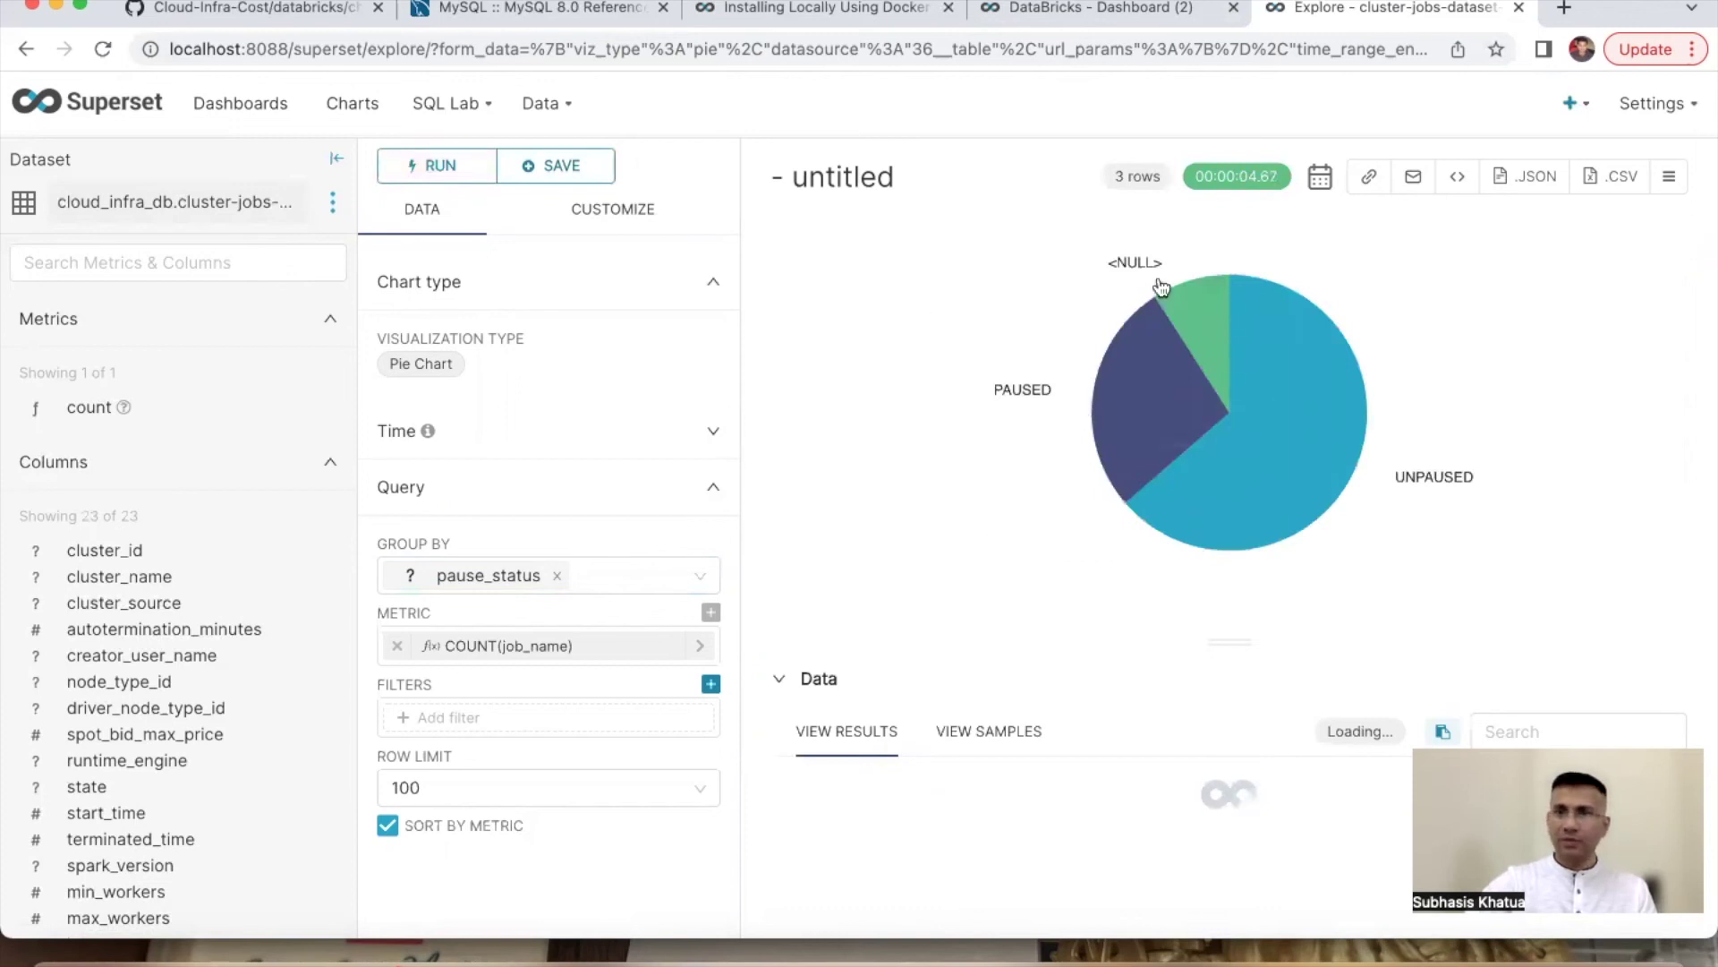
Step: Add a filter where pause_status does not equal NULL and rerun the pie chart query
click(464, 719)
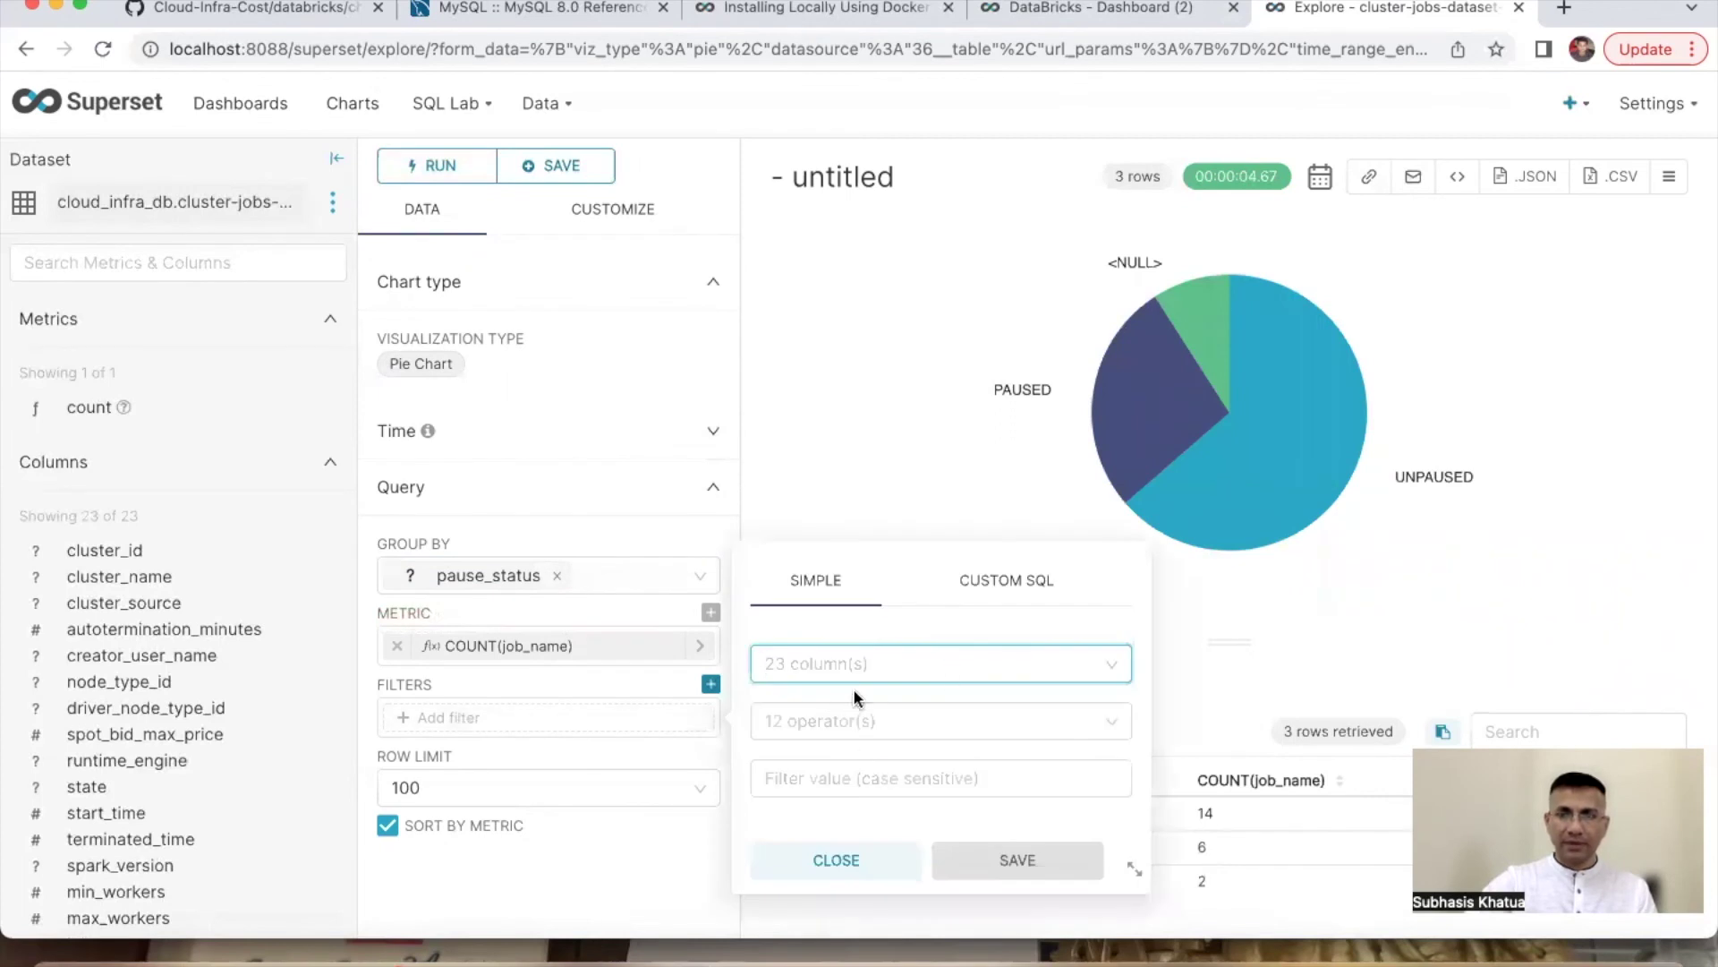
click(903, 665)
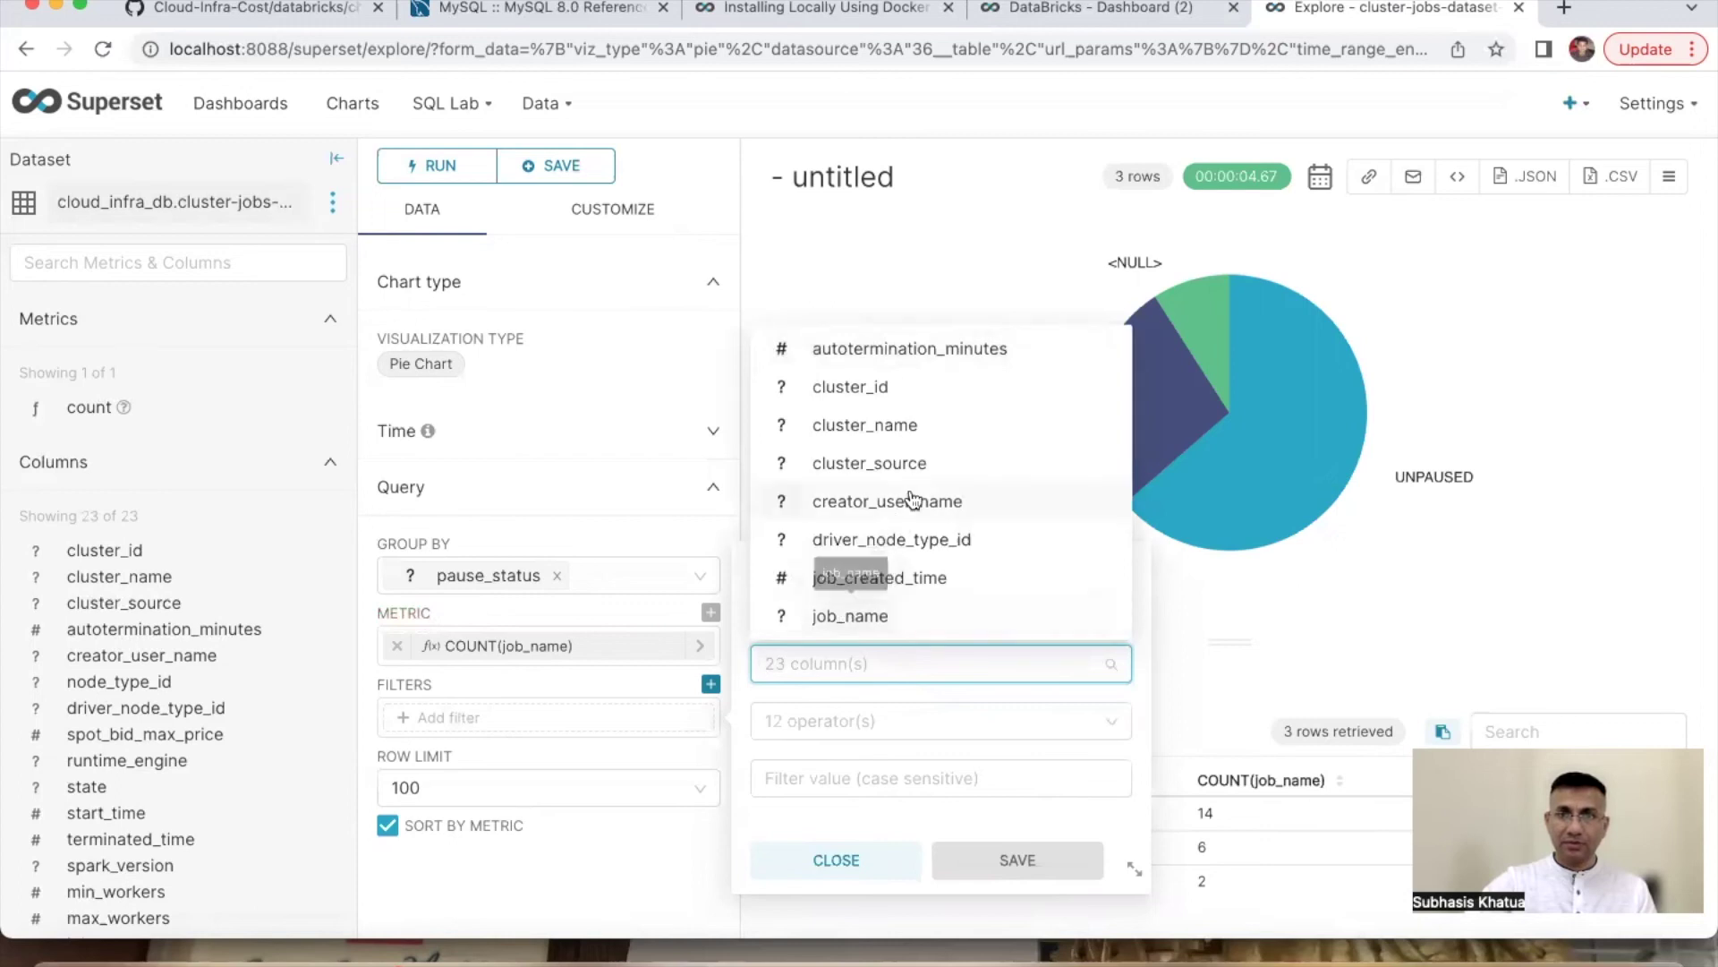
scroll(908, 492, down, 3)
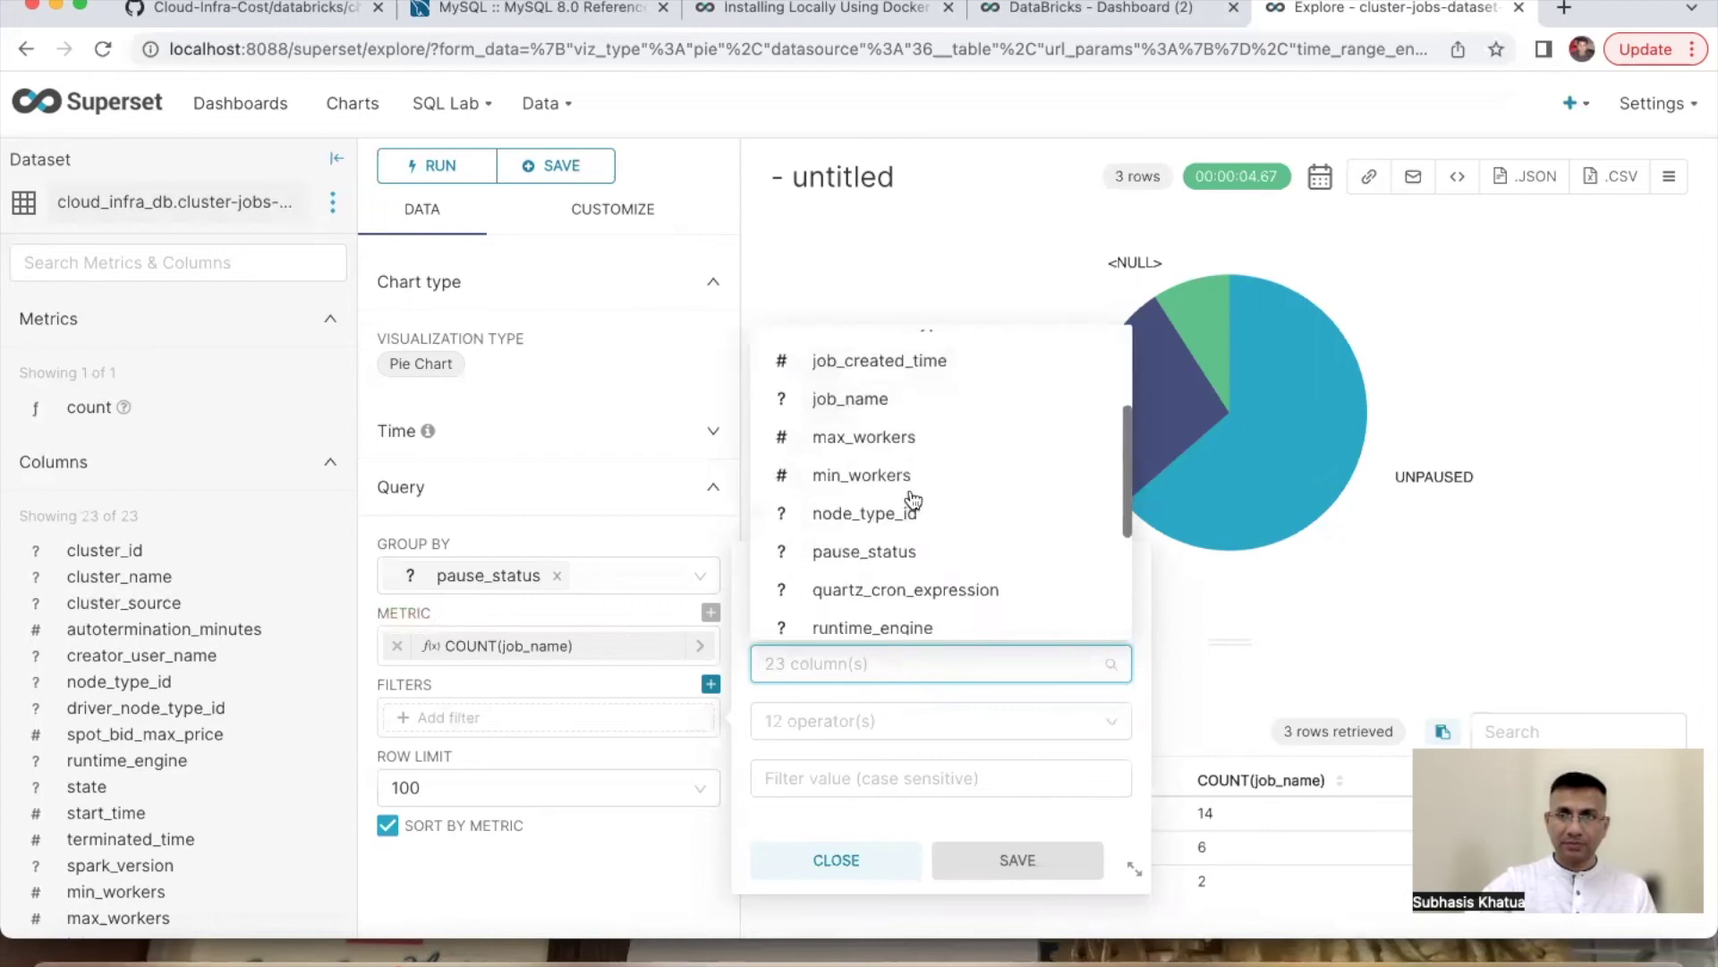
click(838, 557)
click(800, 723)
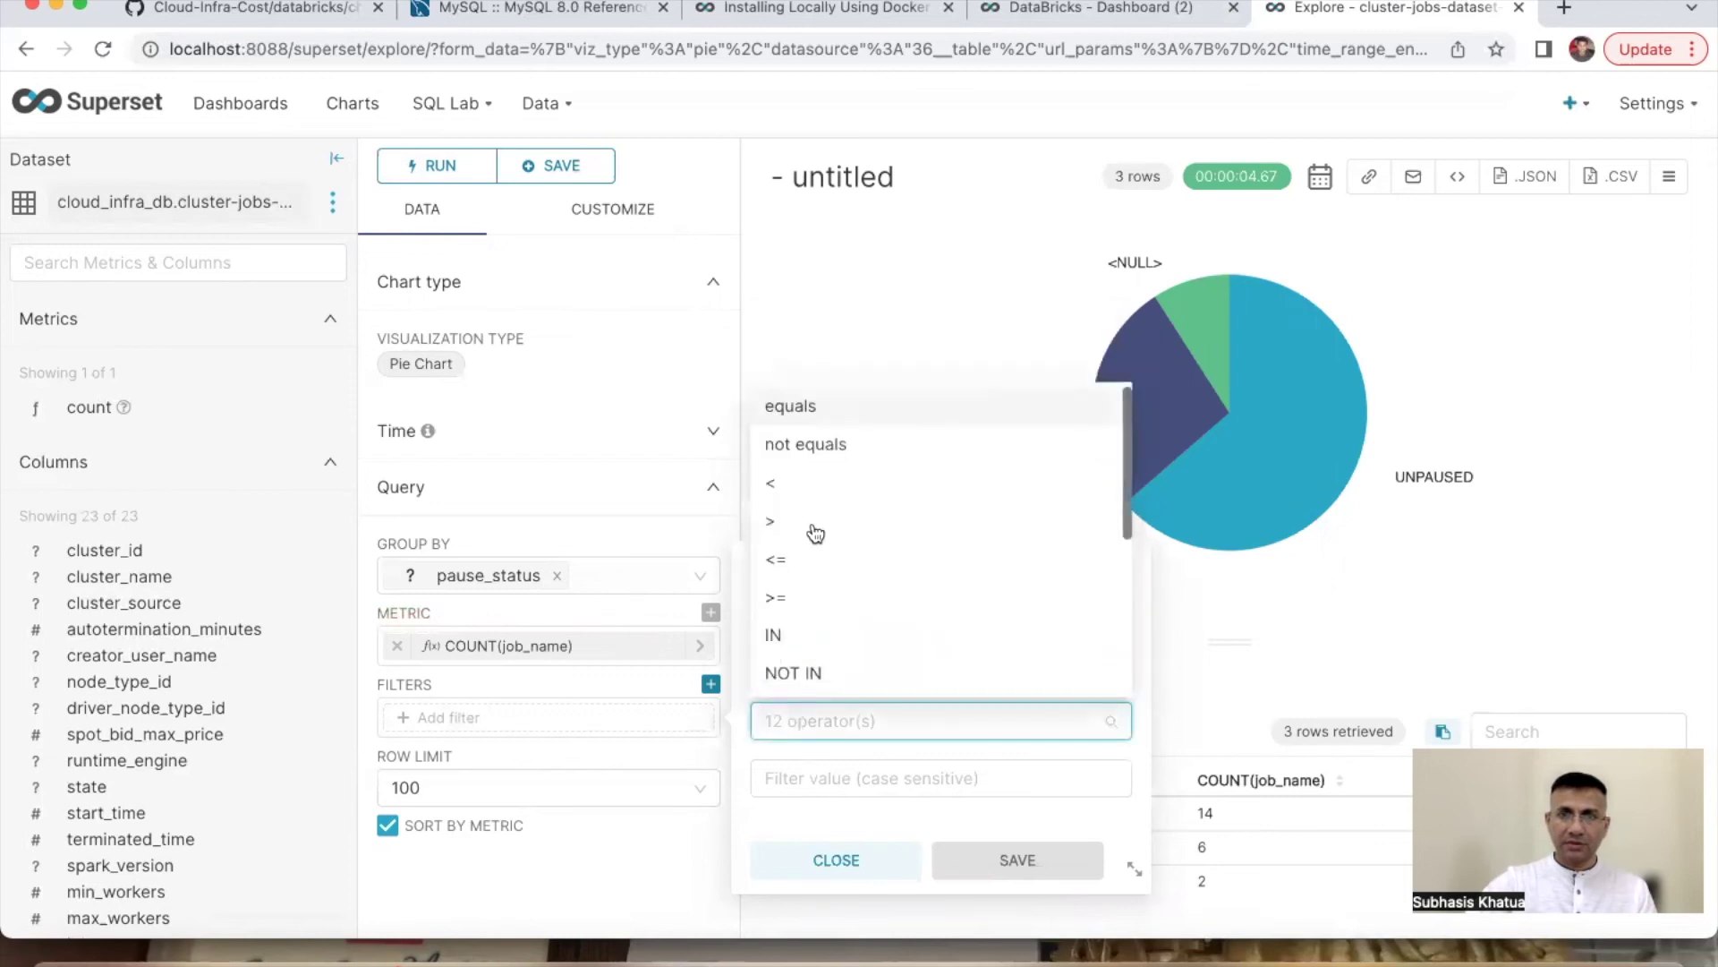
click(793, 445)
text(NULL)
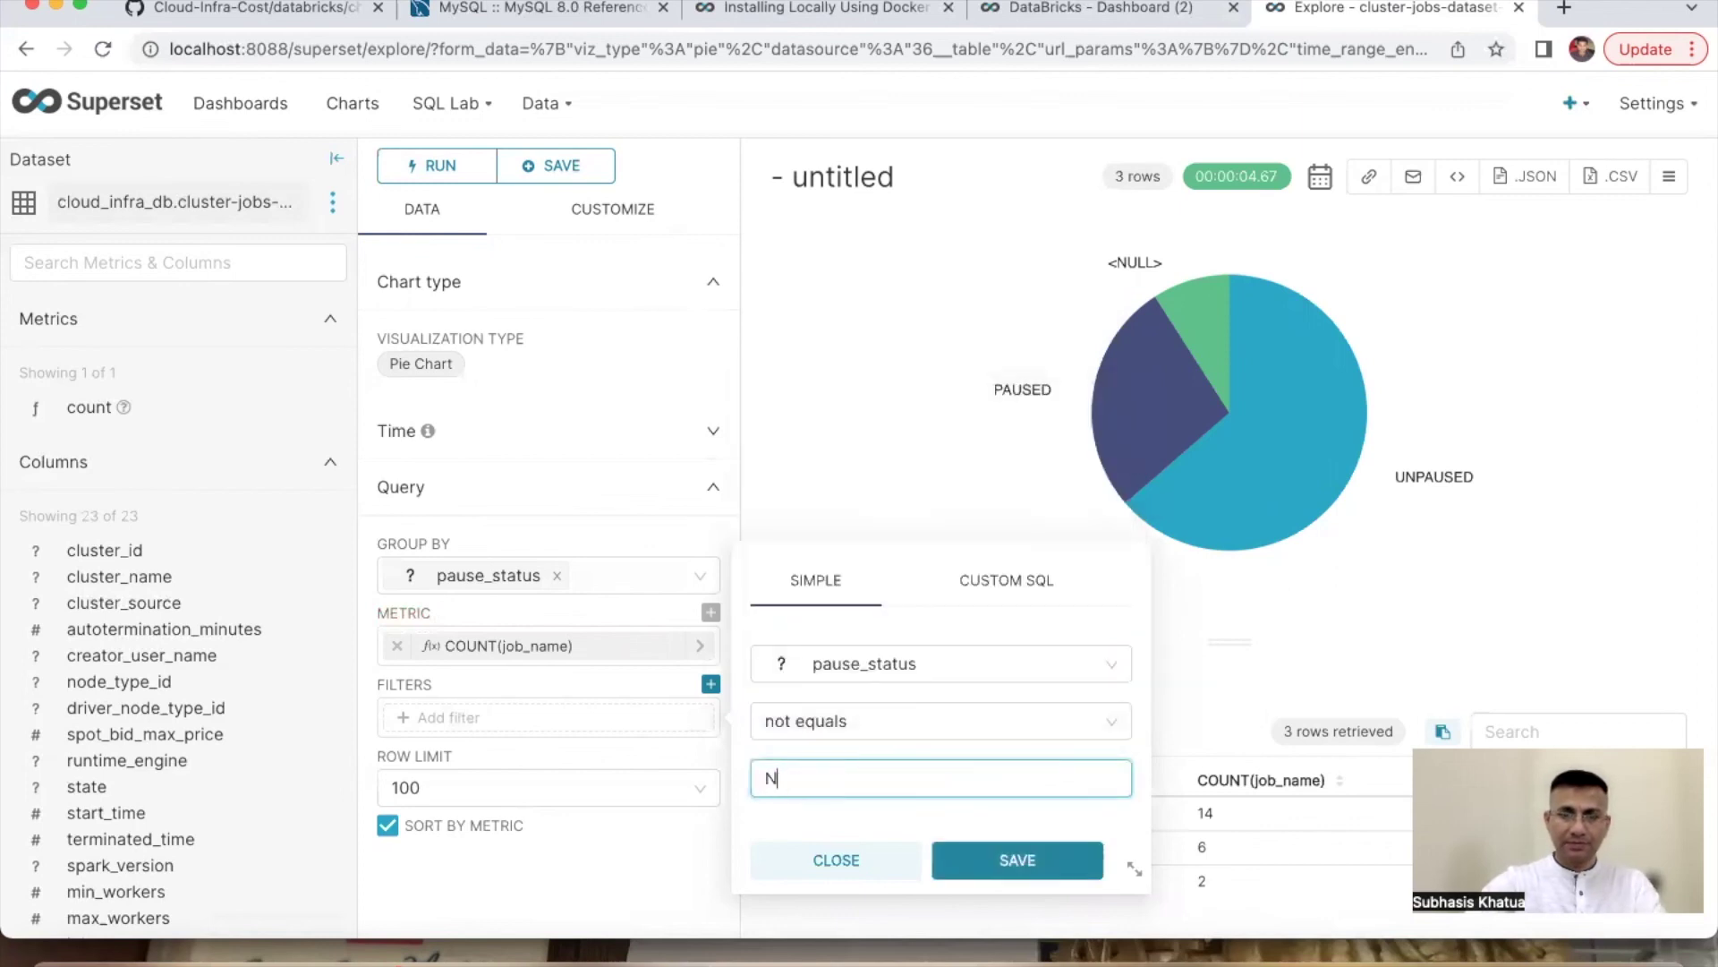
click(1016, 859)
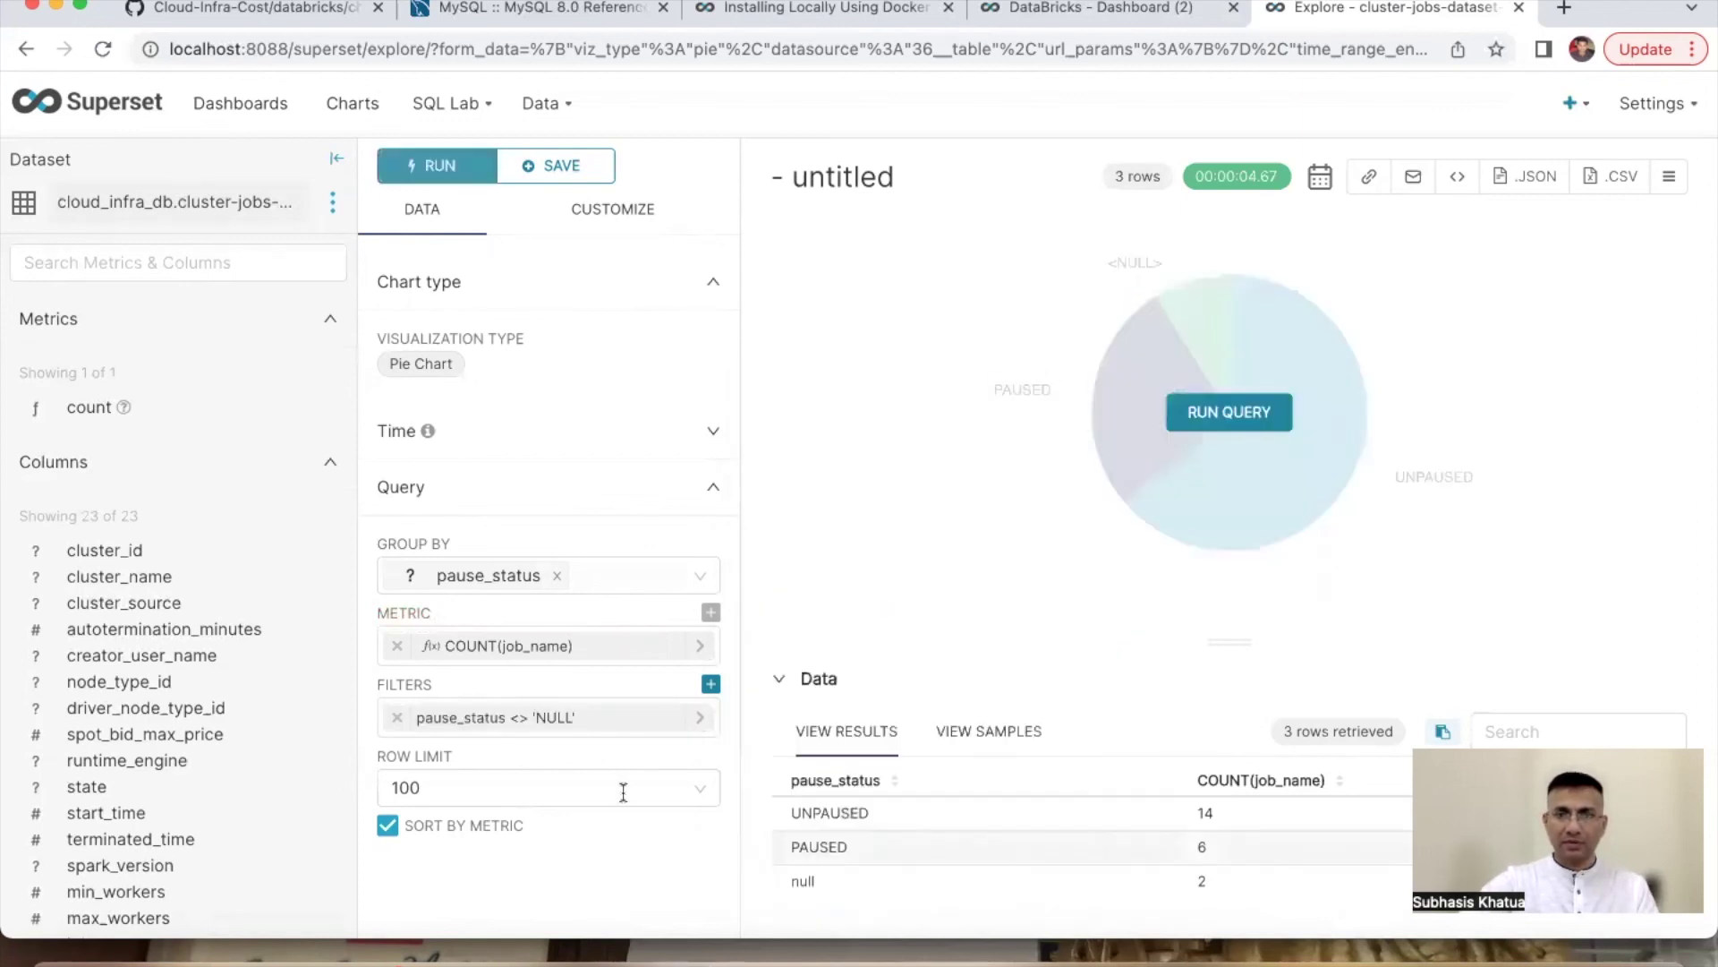
click(1186, 418)
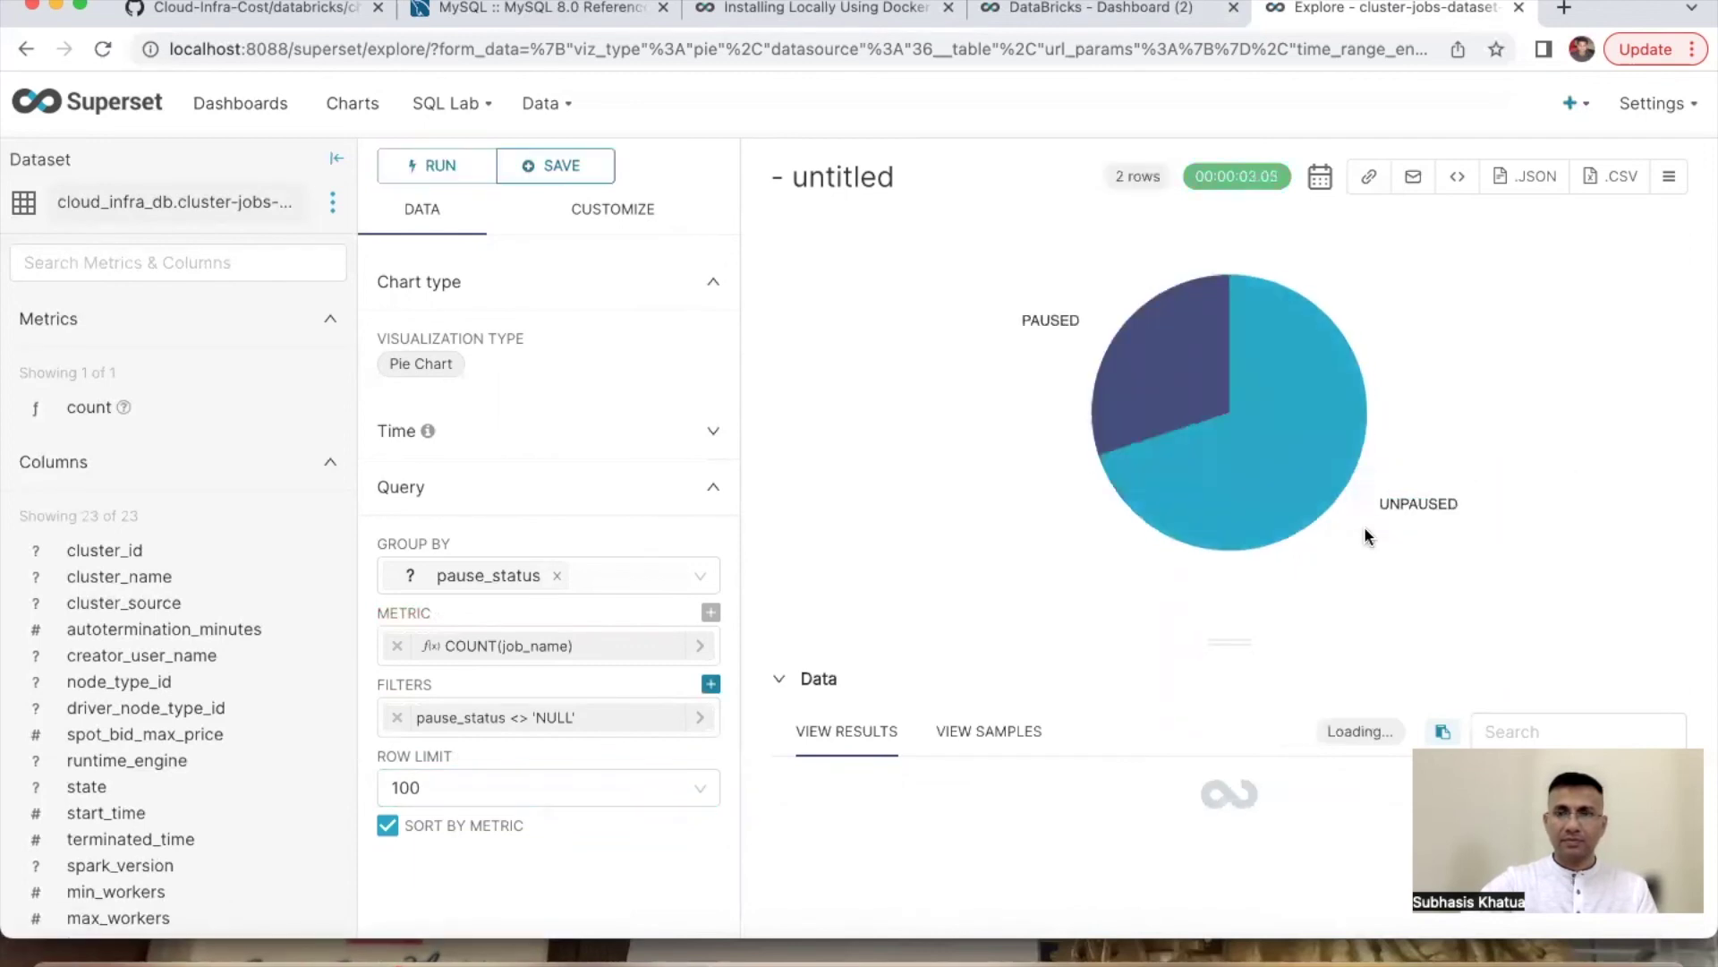
Step: Customize the pie chart as a donut and reduce its outer radius to about 50
mouse_move(1224, 482)
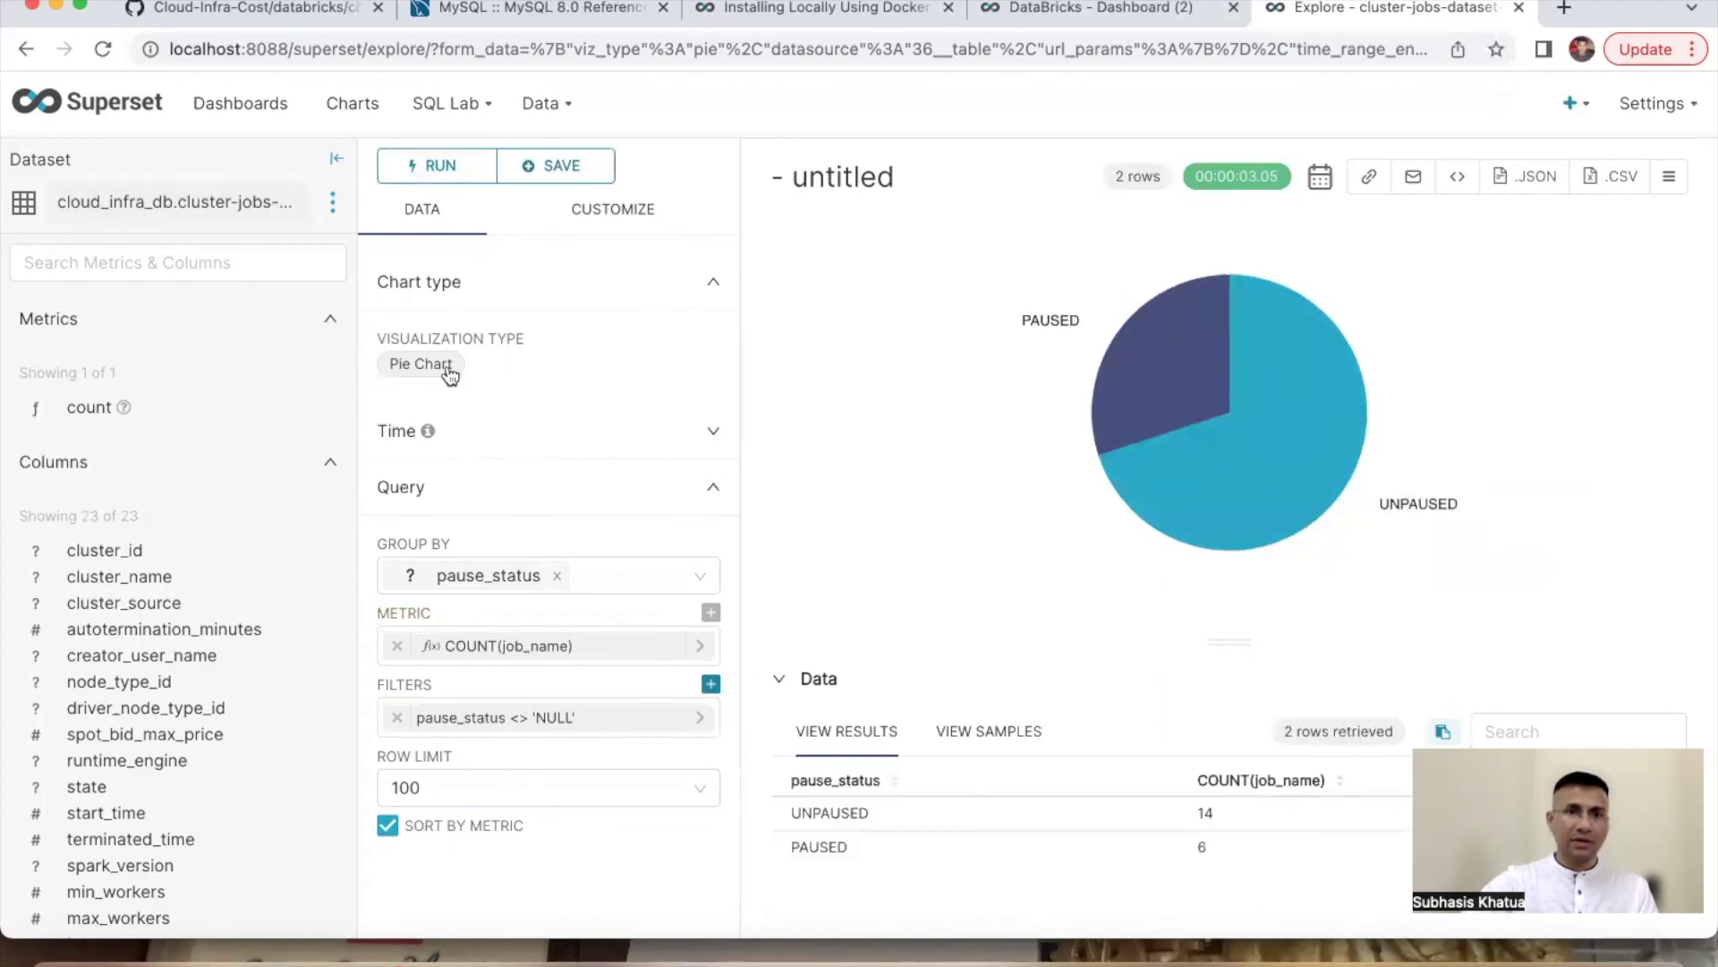
click(579, 211)
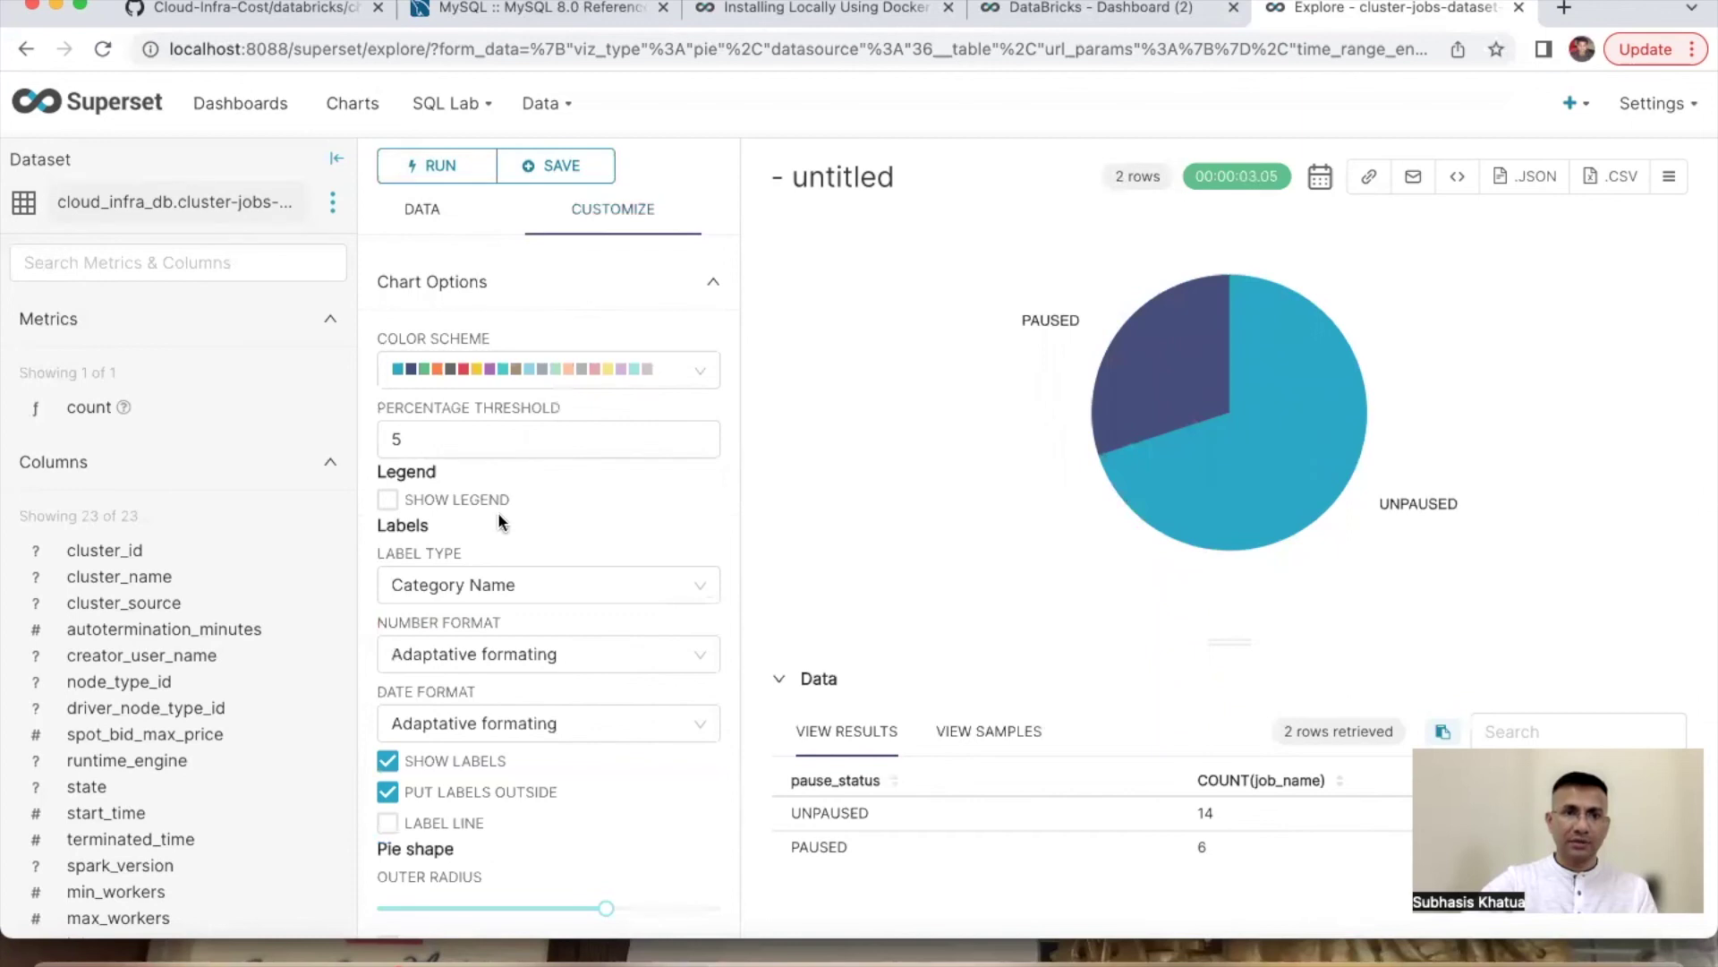
scroll(498, 517, down, 2)
click(388, 859)
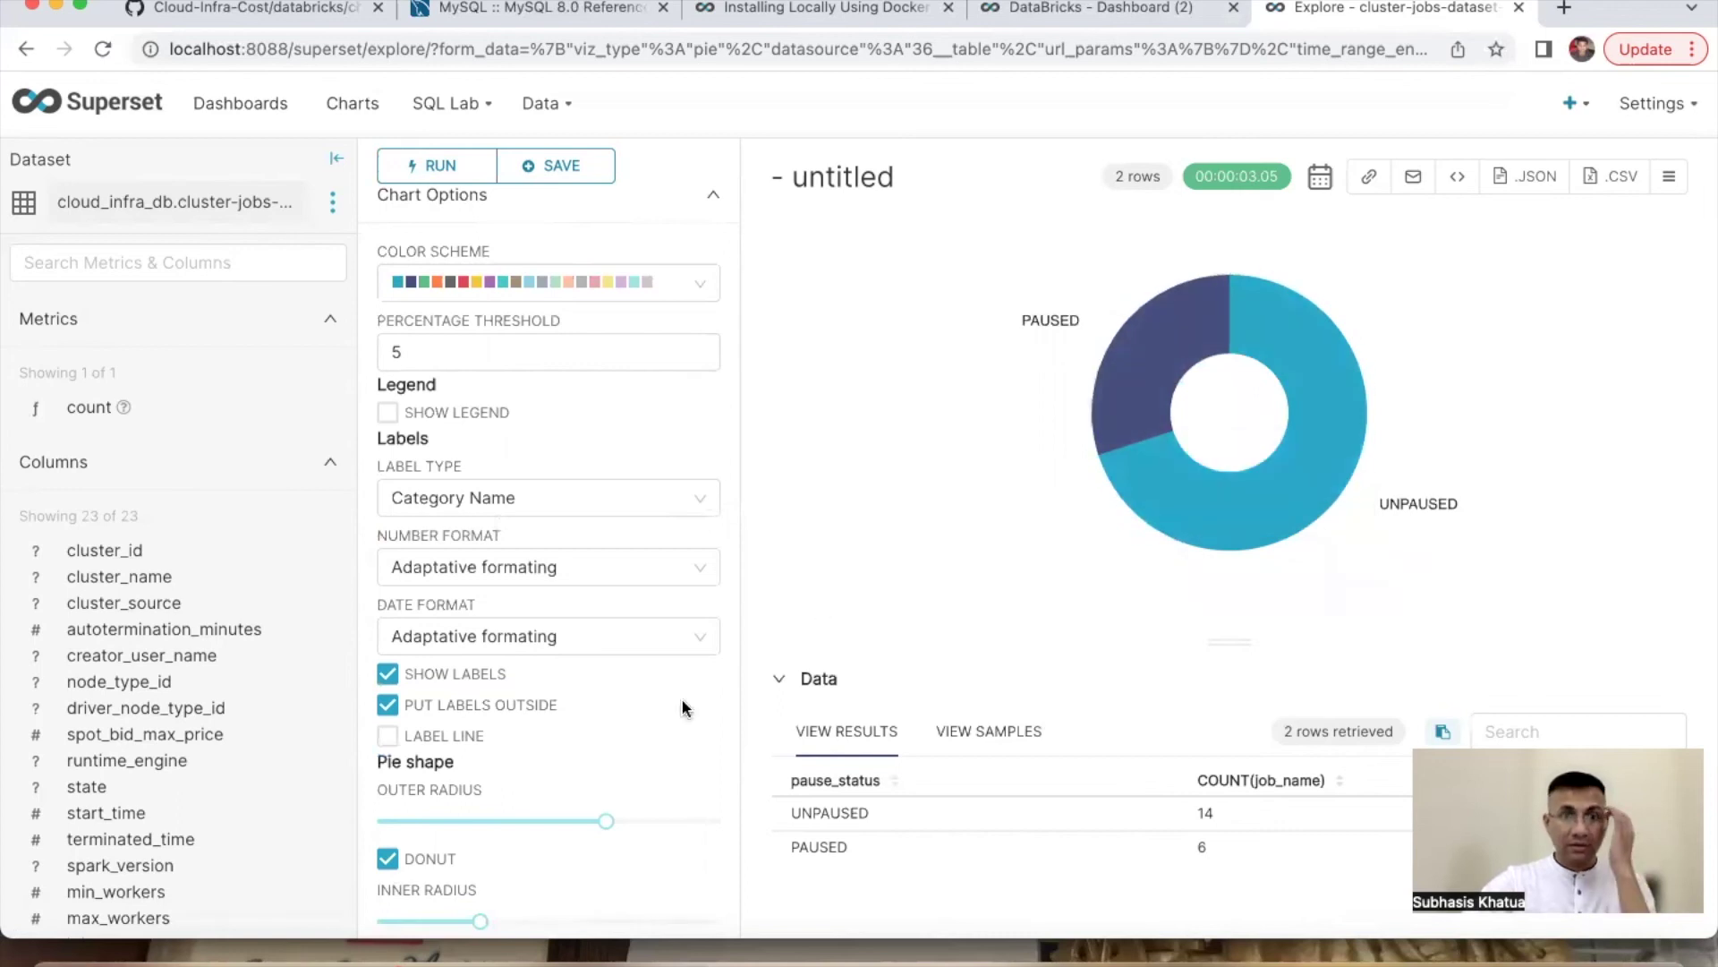
click(485, 821)
drag(484, 830, 535, 830)
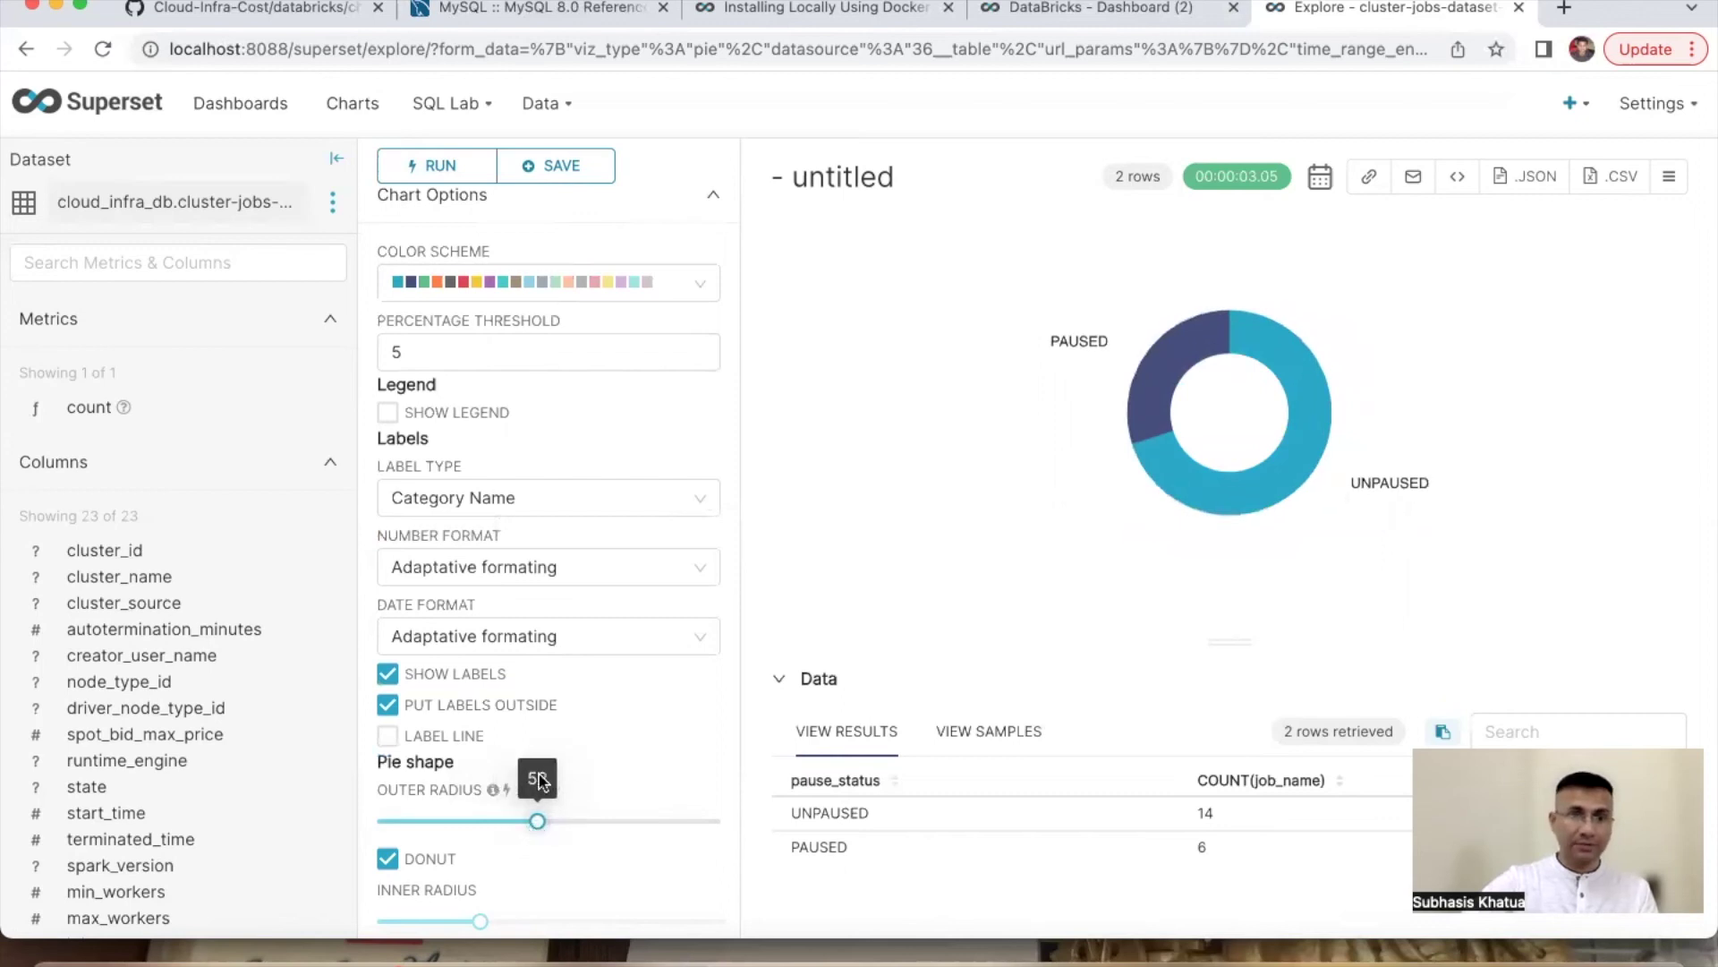
Step: Change the donut chart's color scheme to the last palette in the list, which starts with green and yellow
click(702, 284)
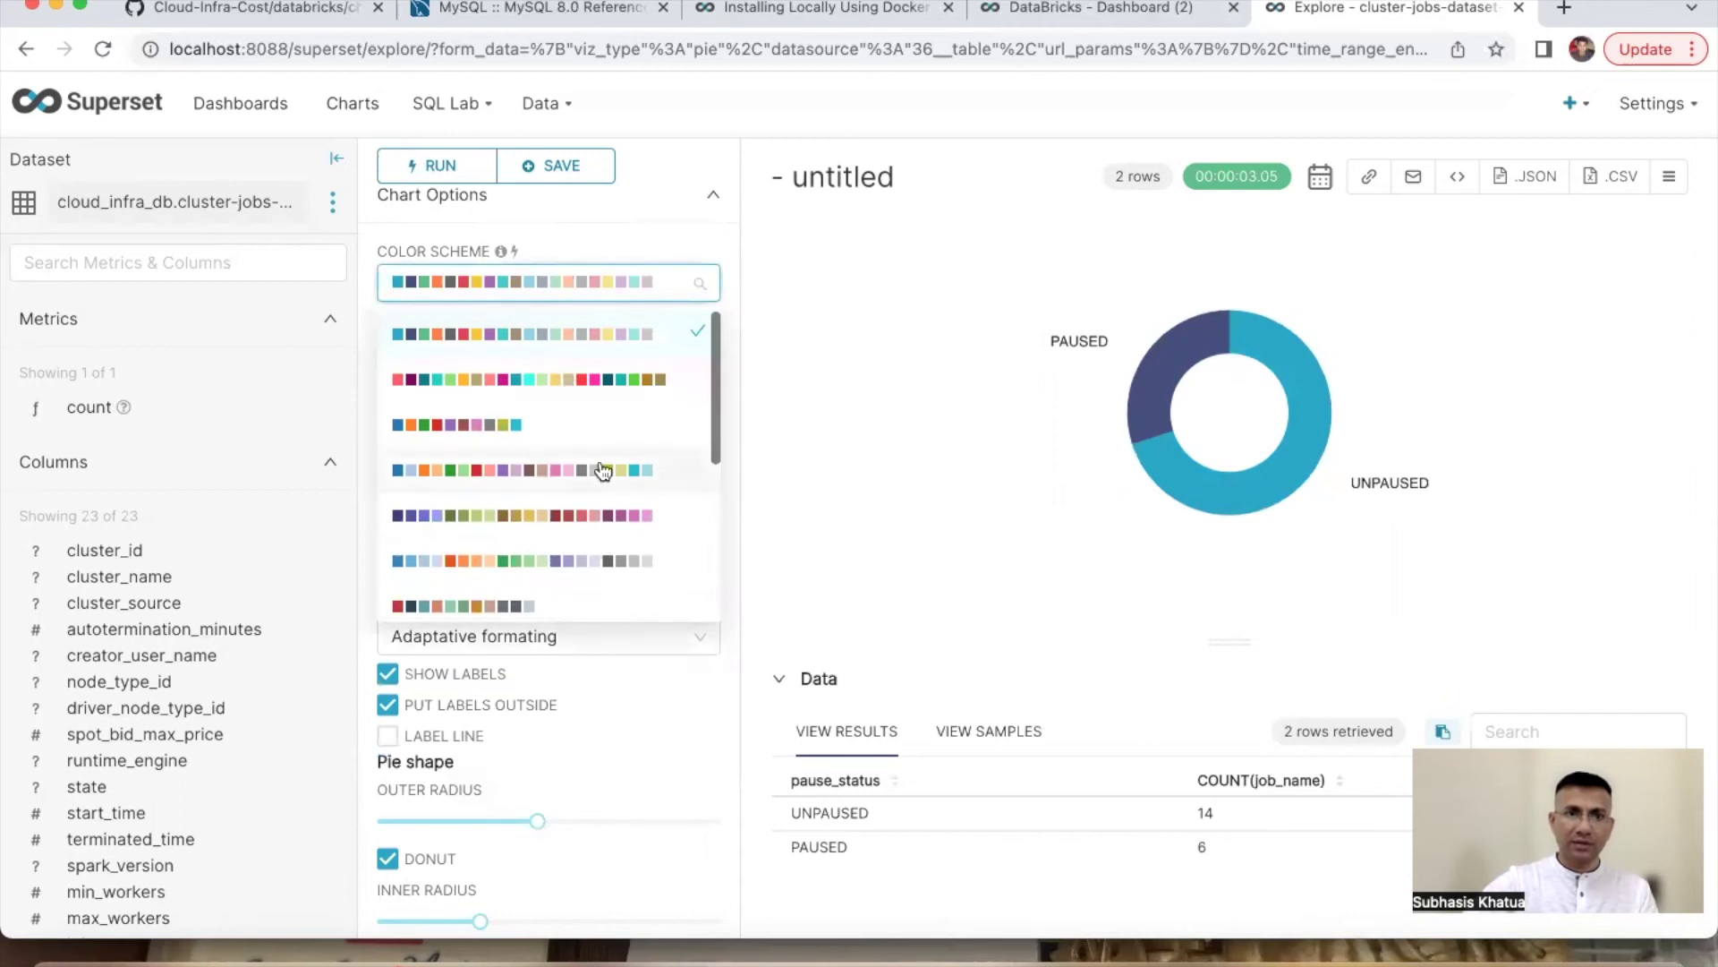
scroll(601, 471, down, 5)
scroll(601, 471, down, 1)
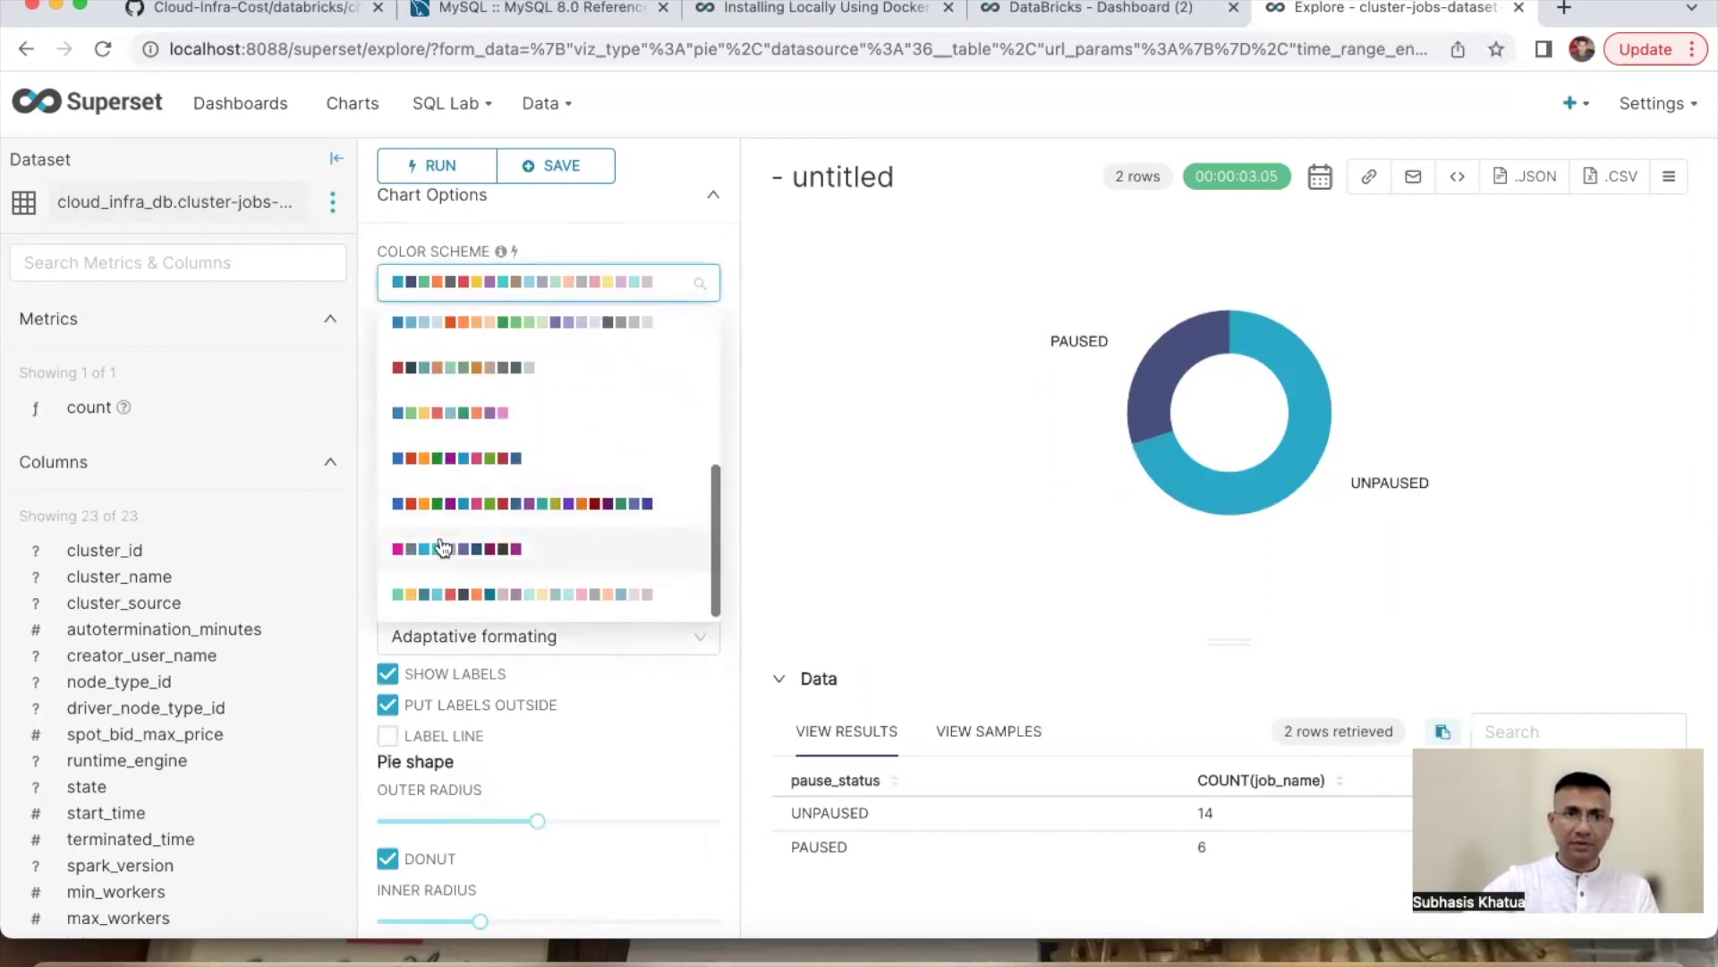
click(443, 584)
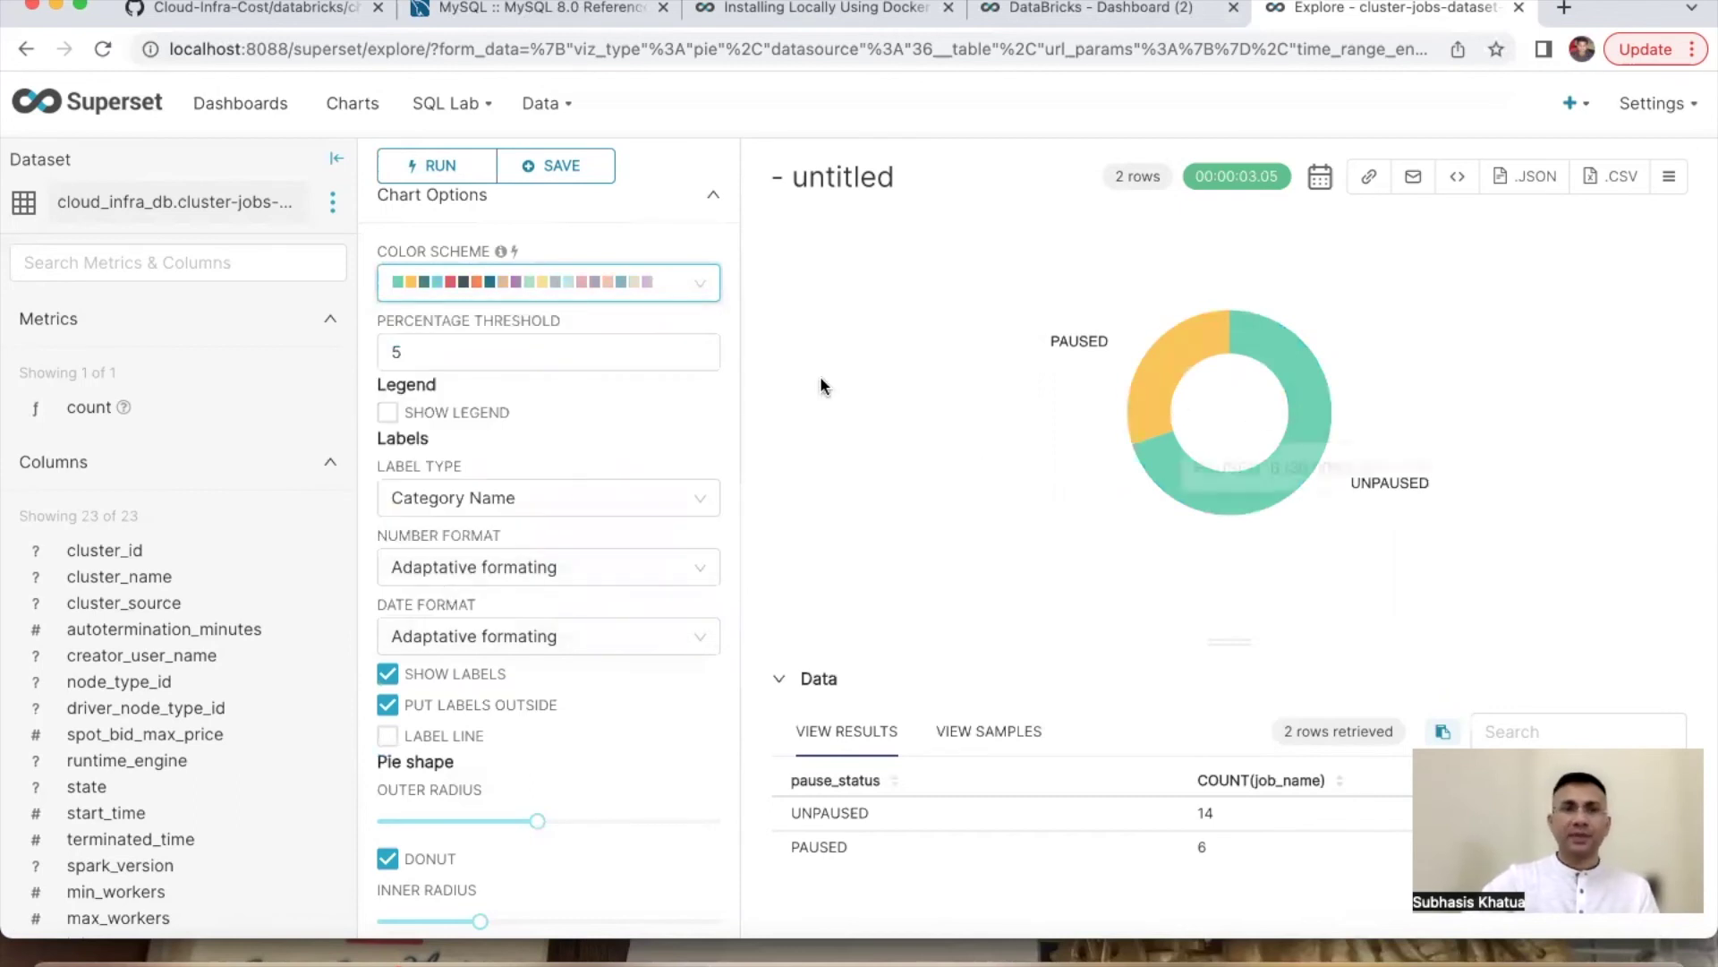
Step: Replace the untitled chart's name with "Paused-Unpaused"
click(818, 173)
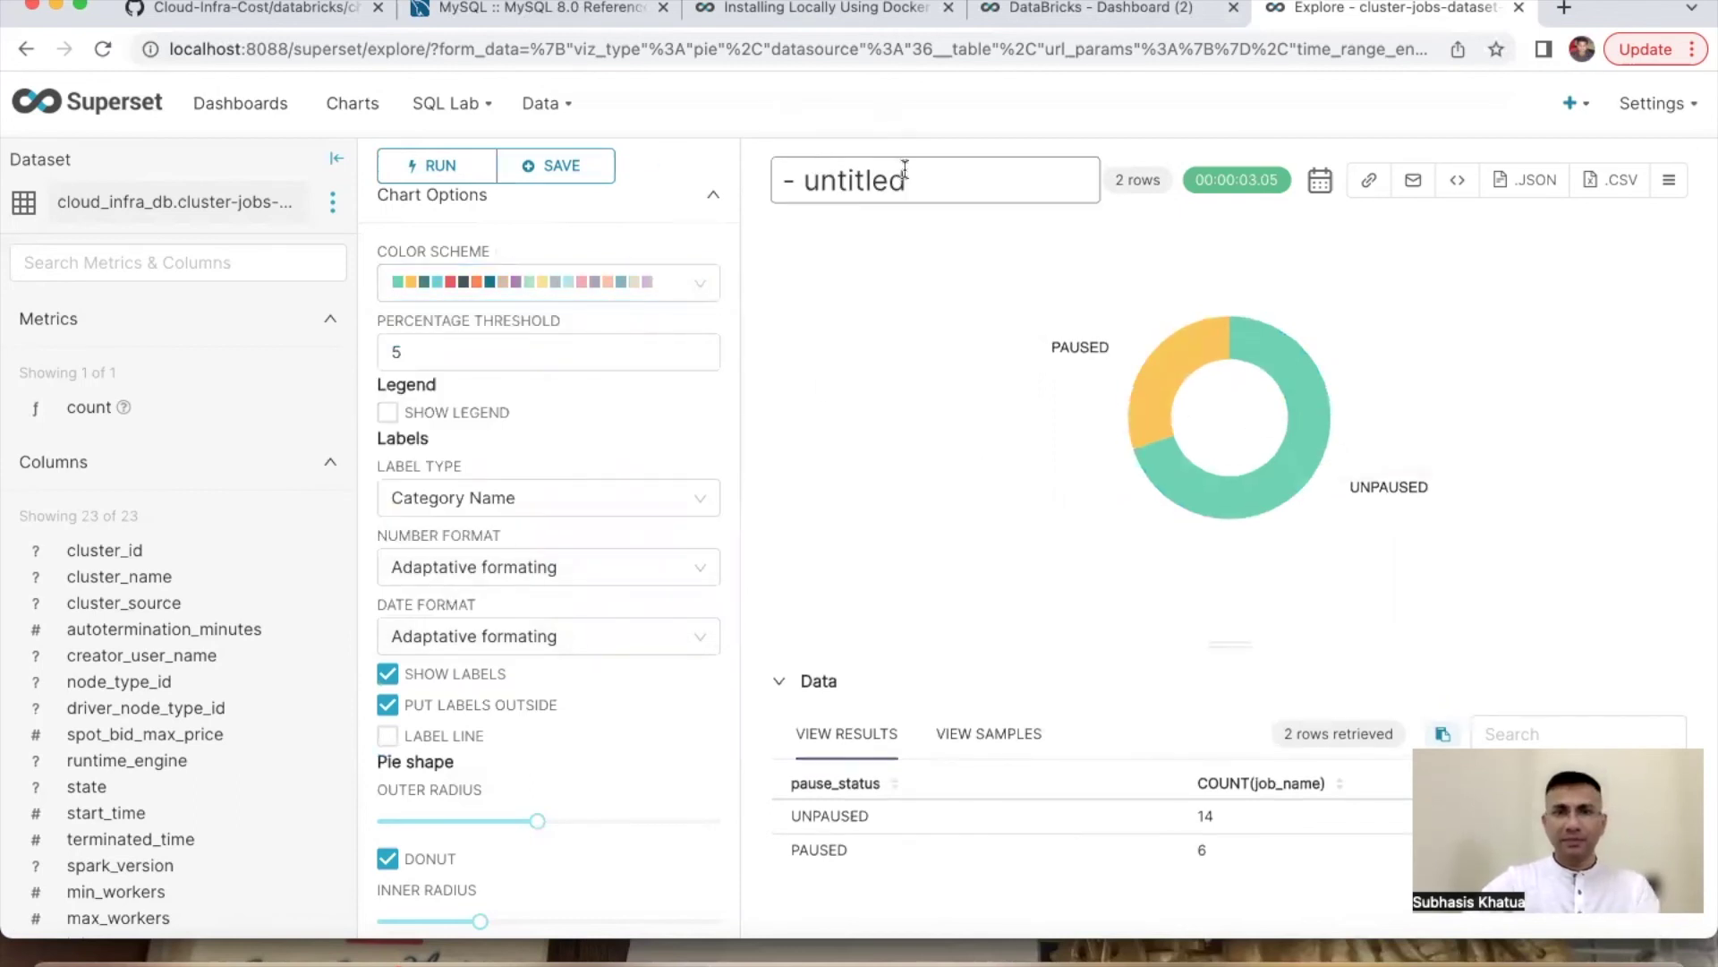
key(super+a)
text(P)
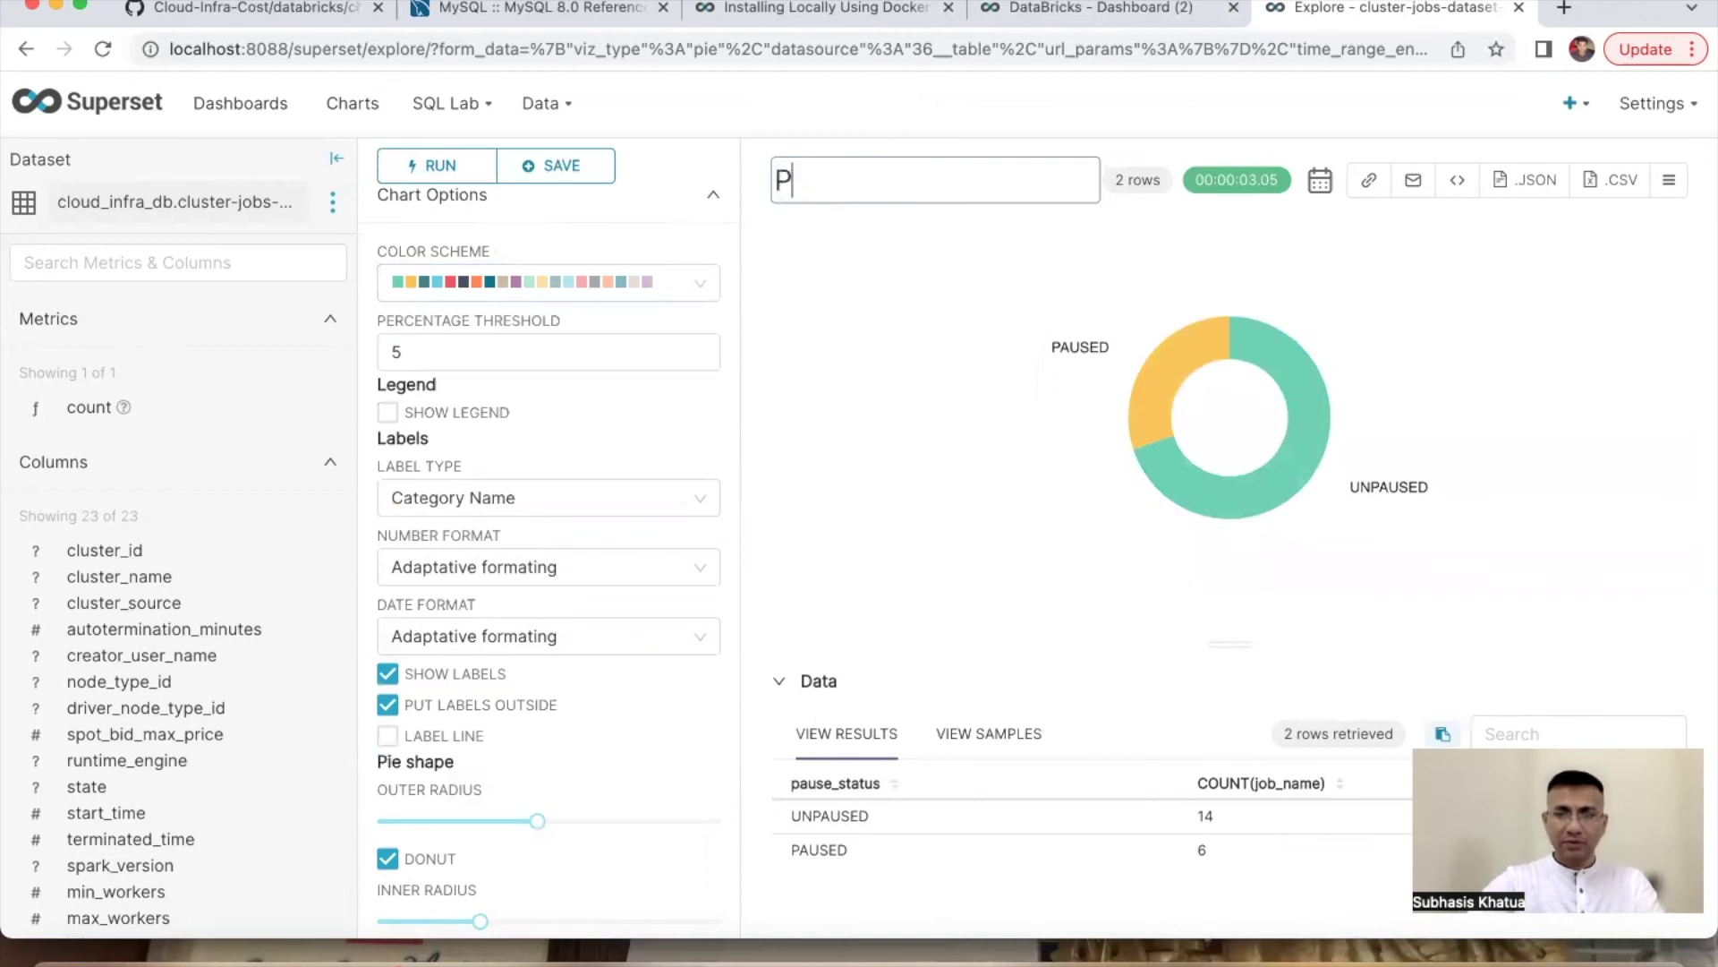
text(aused)
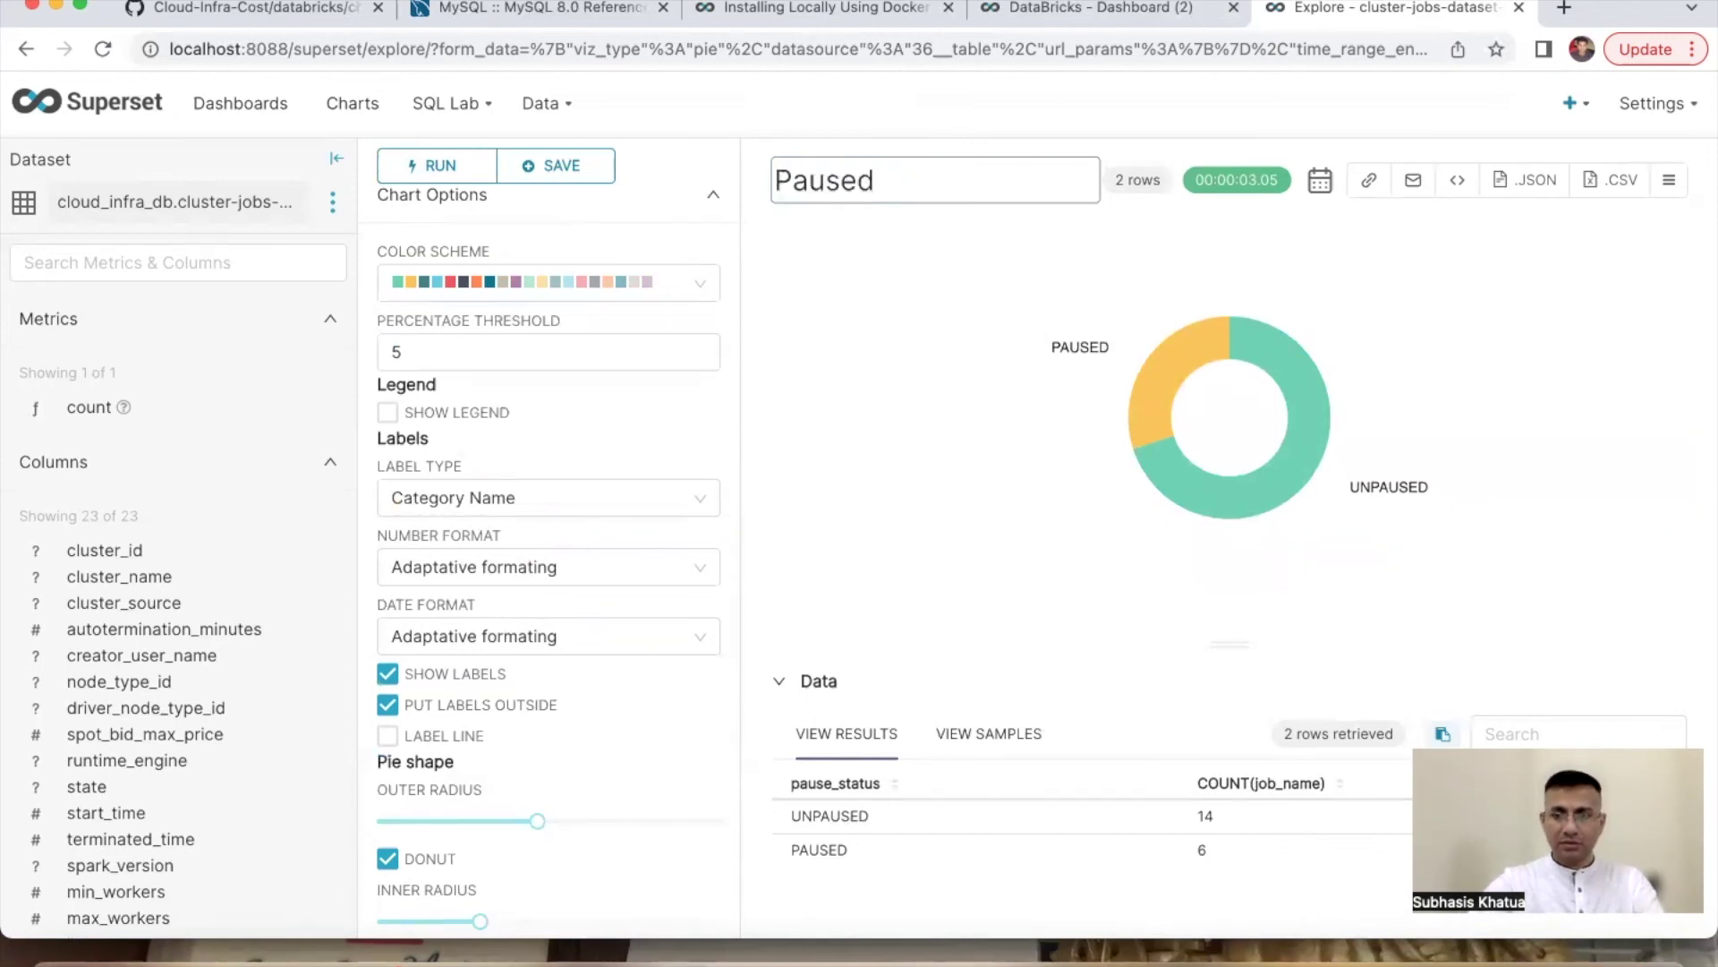
text(-Unpaused)
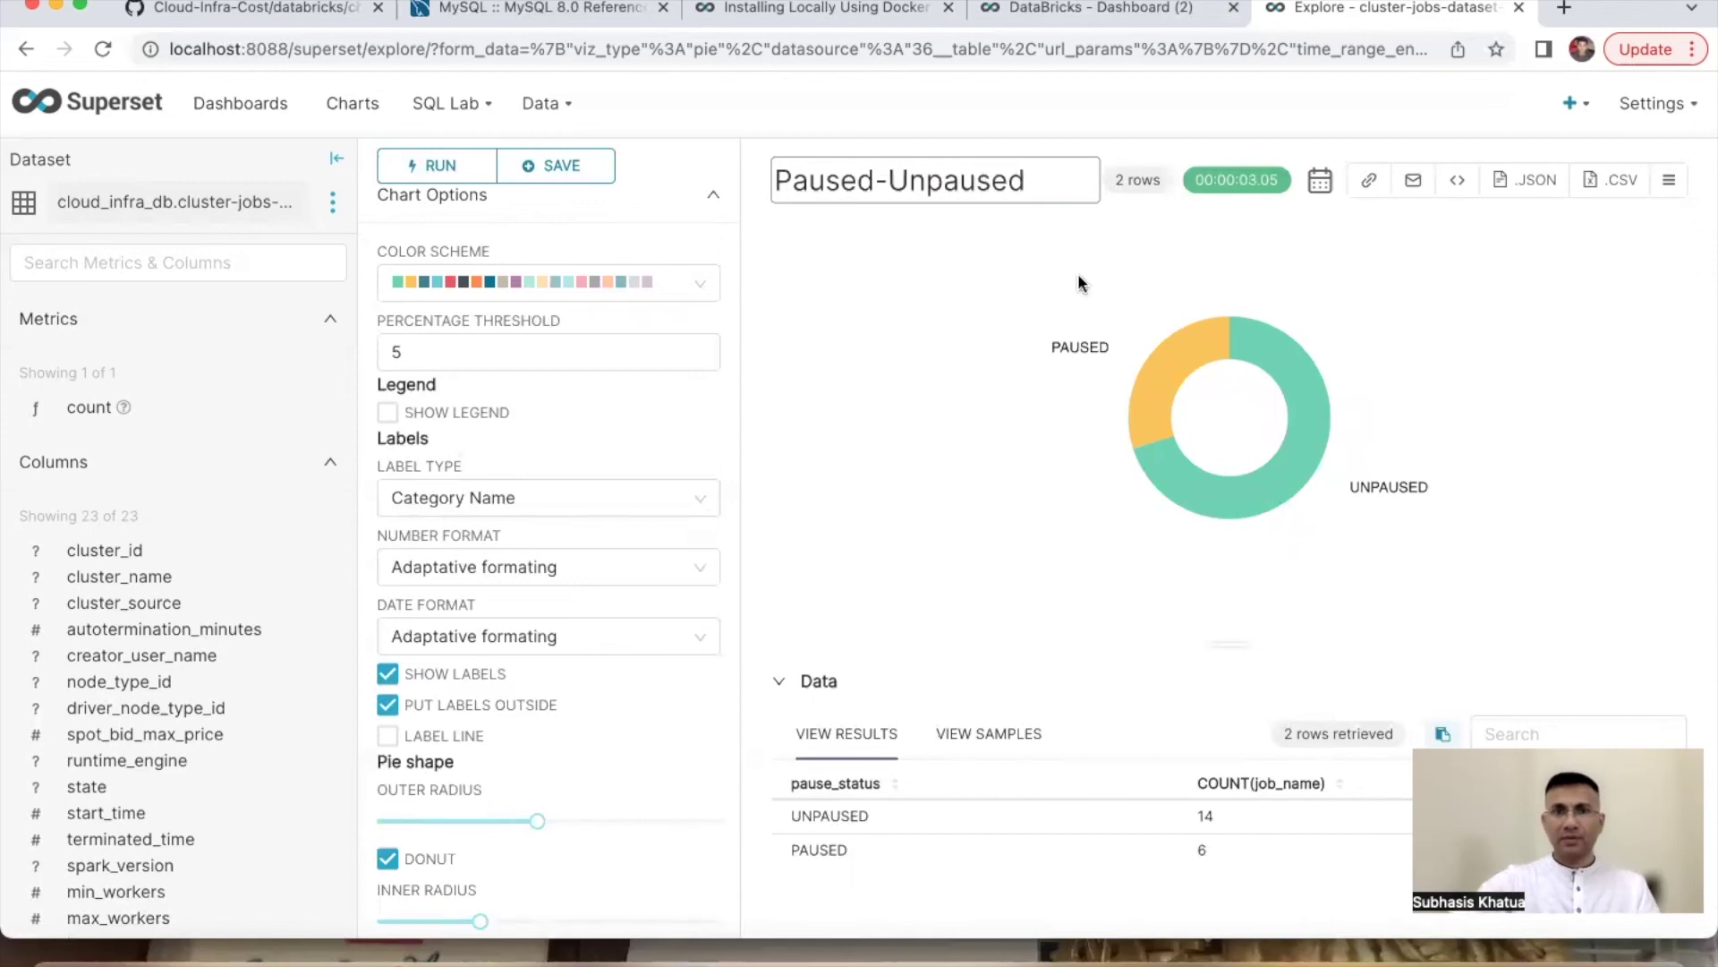
Step: Save the Paused-Unpaused chart as a new chart in DataBricks - Dashboard (2) and go to that dashboard
click(583, 170)
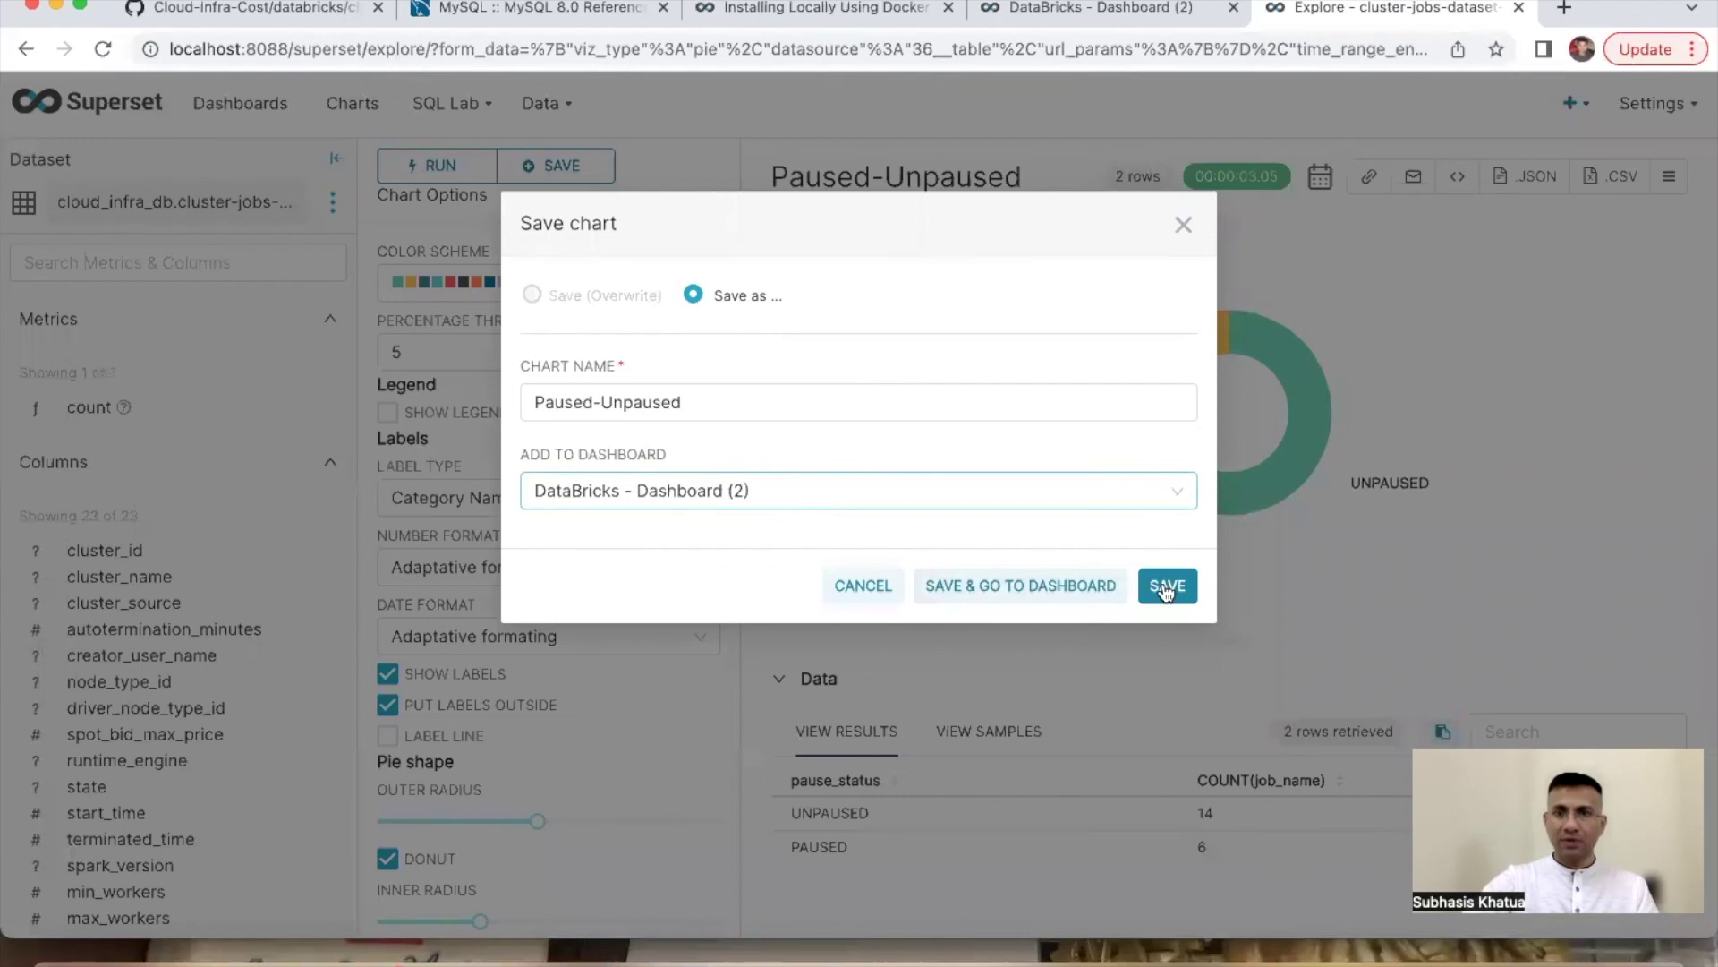
click(1020, 586)
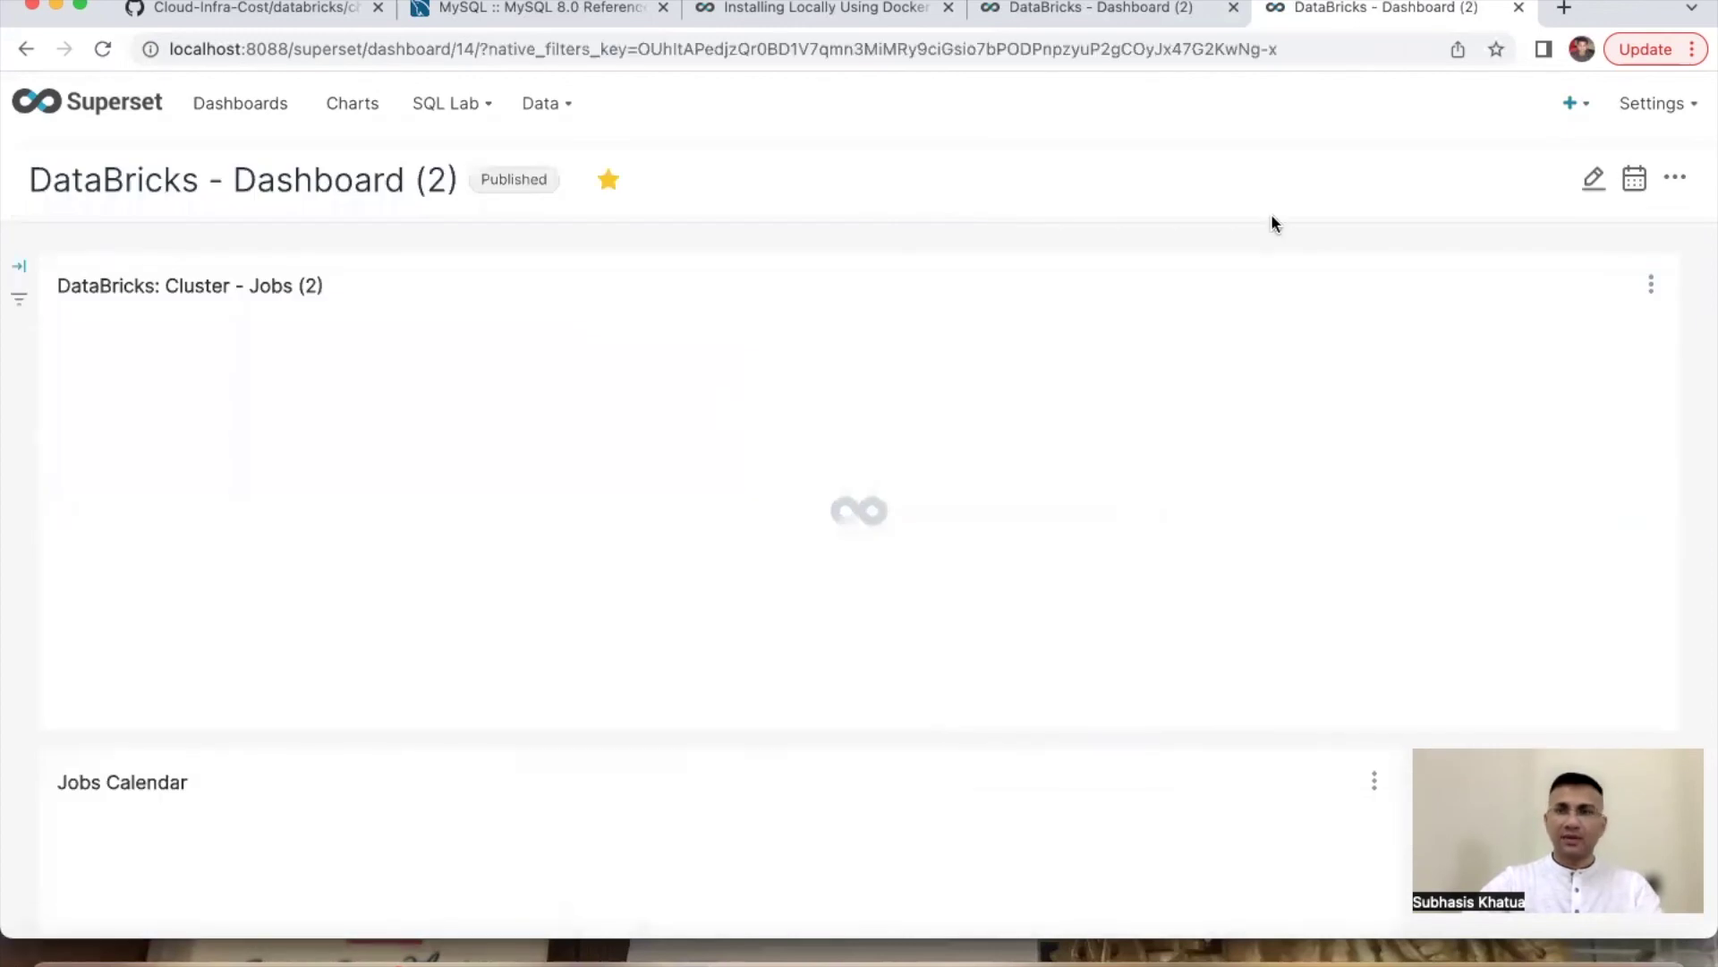
scroll(1452, 388, down, 5)
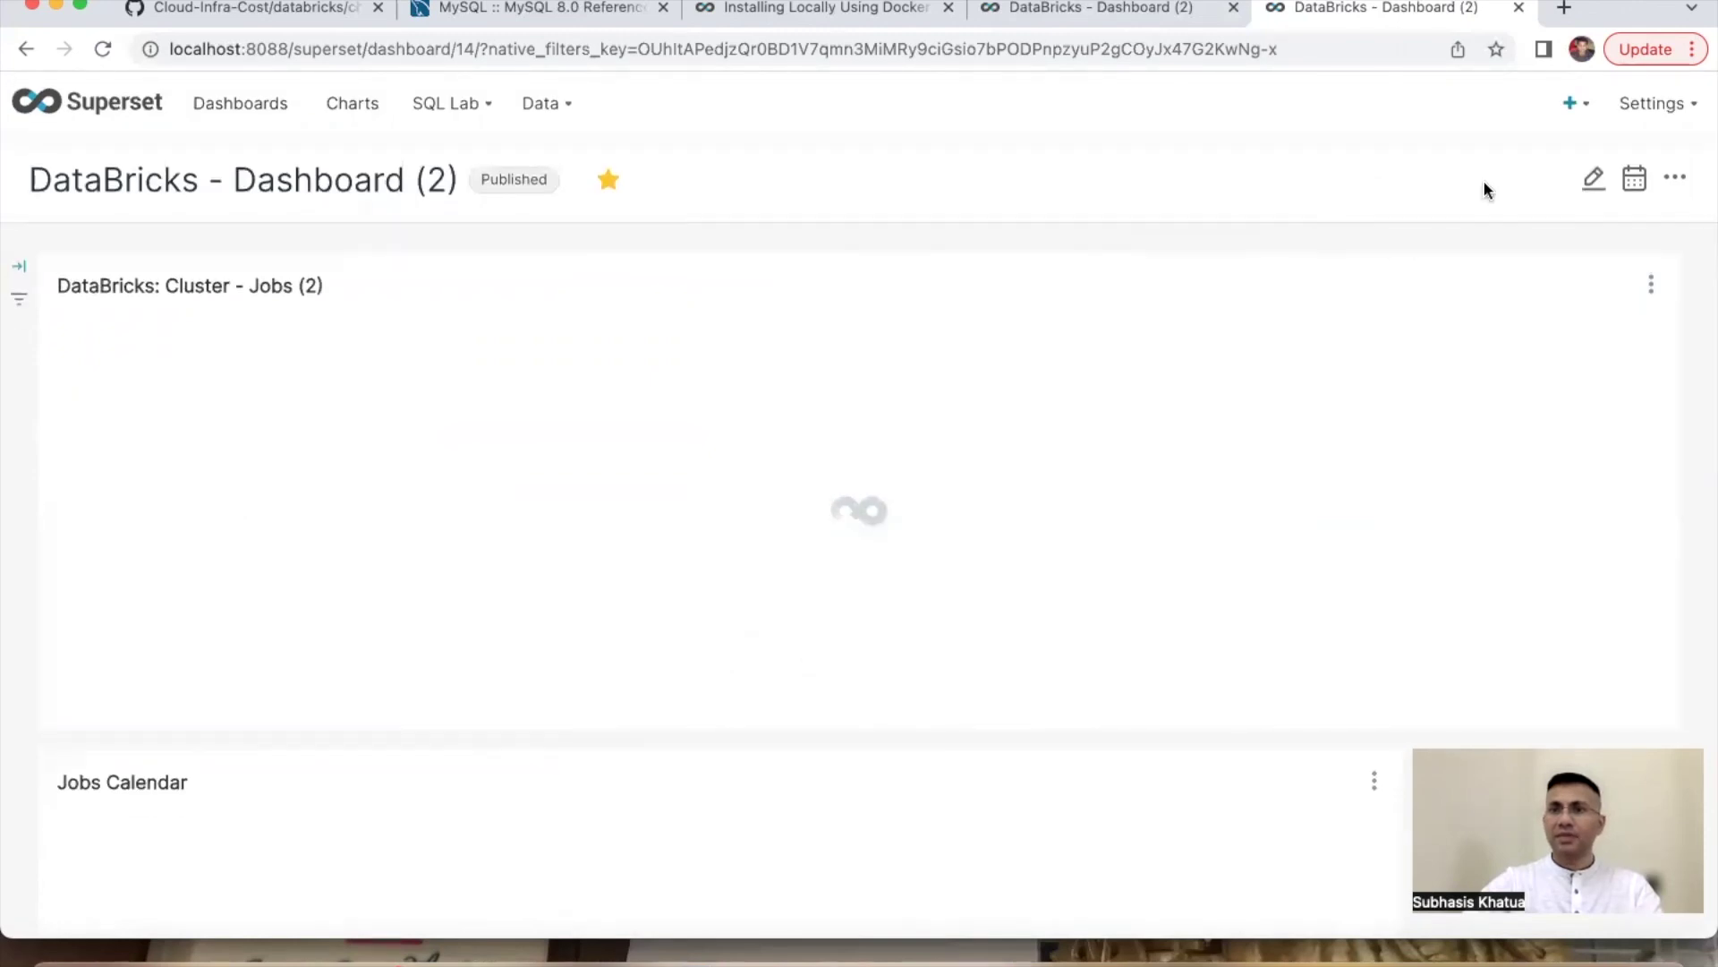
Step: Edit the dashboard layout and move the Paused-Unpaused chart into the empty space beside Jobs Calendar
click(1592, 179)
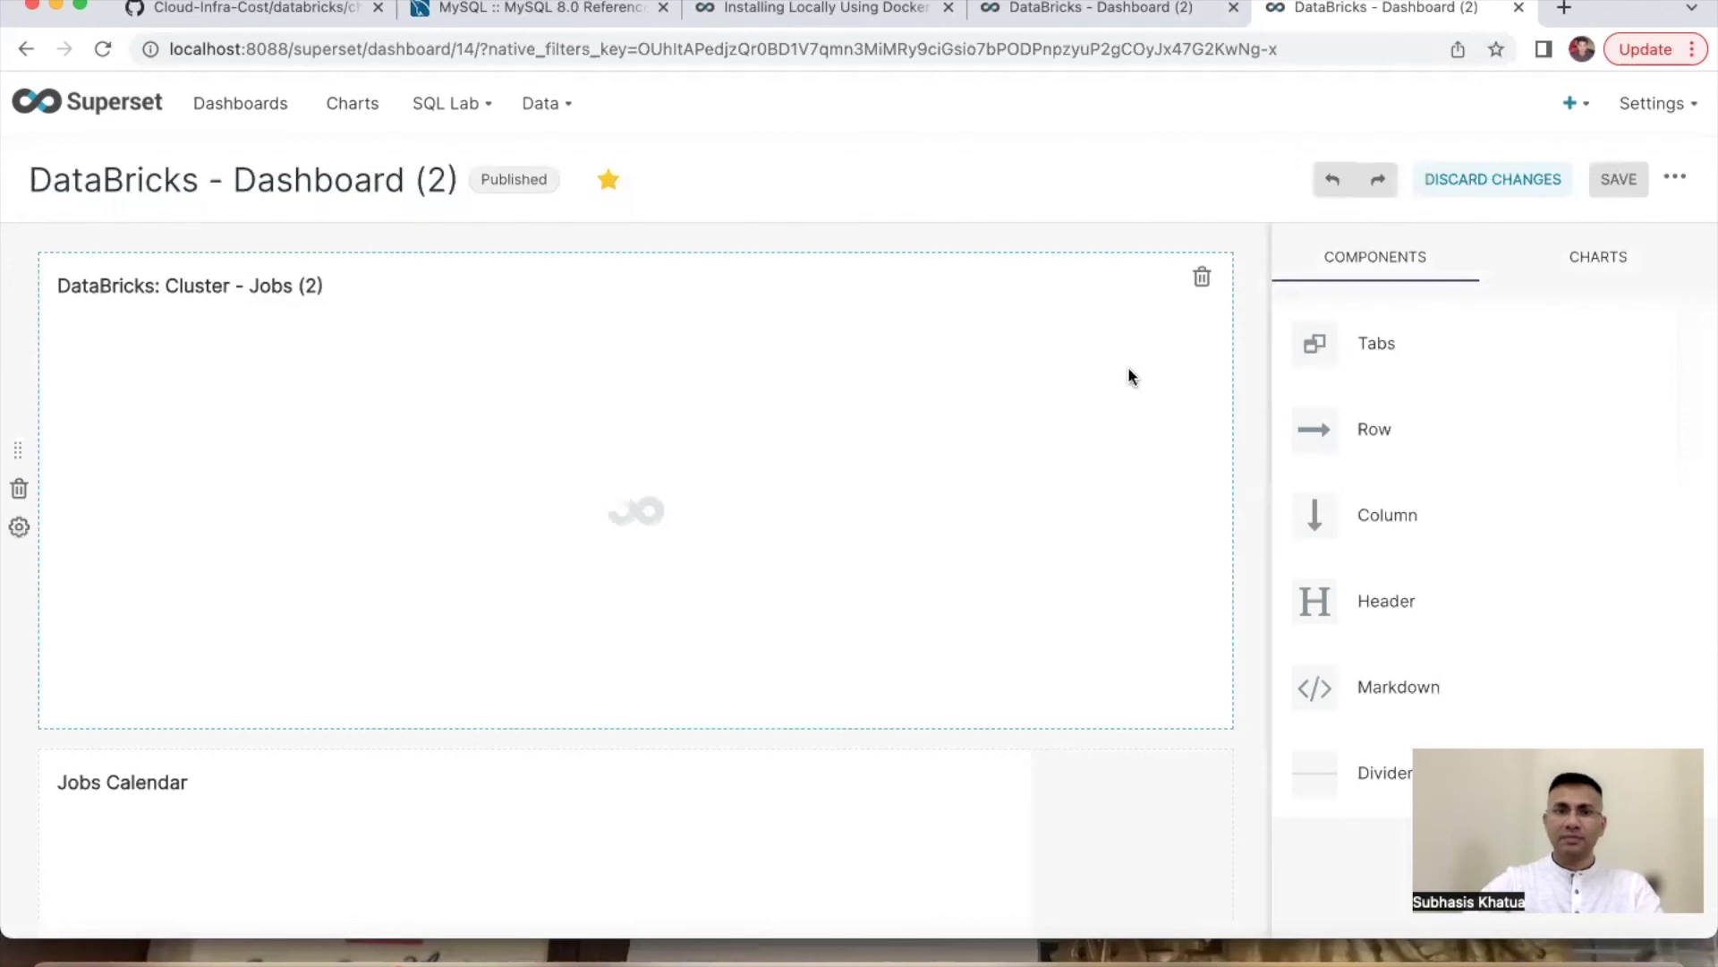
scroll(472, 631, down, 5)
scroll(471, 631, down, 1)
drag(640, 608, 1079, 392)
drag(417, 788, 417, 789)
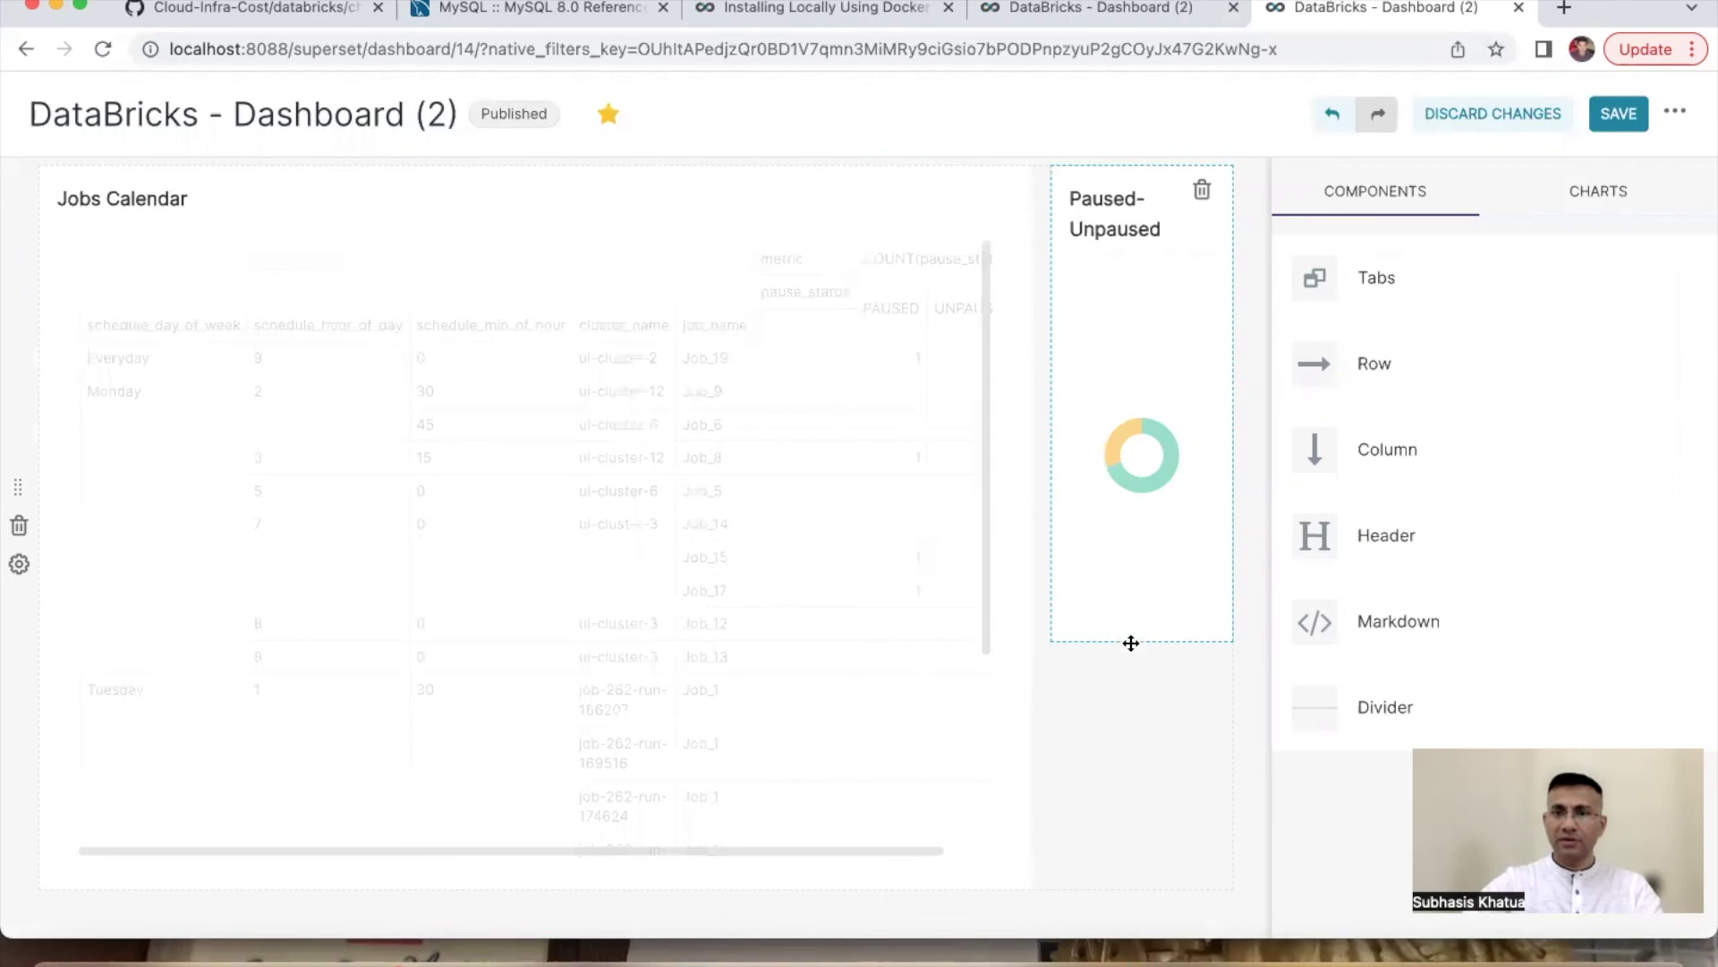
Step: Shorten the Paused-Unpaused chart to about half the height of Jobs Calendar and save the dashboard
drag(1137, 641, 1139, 453)
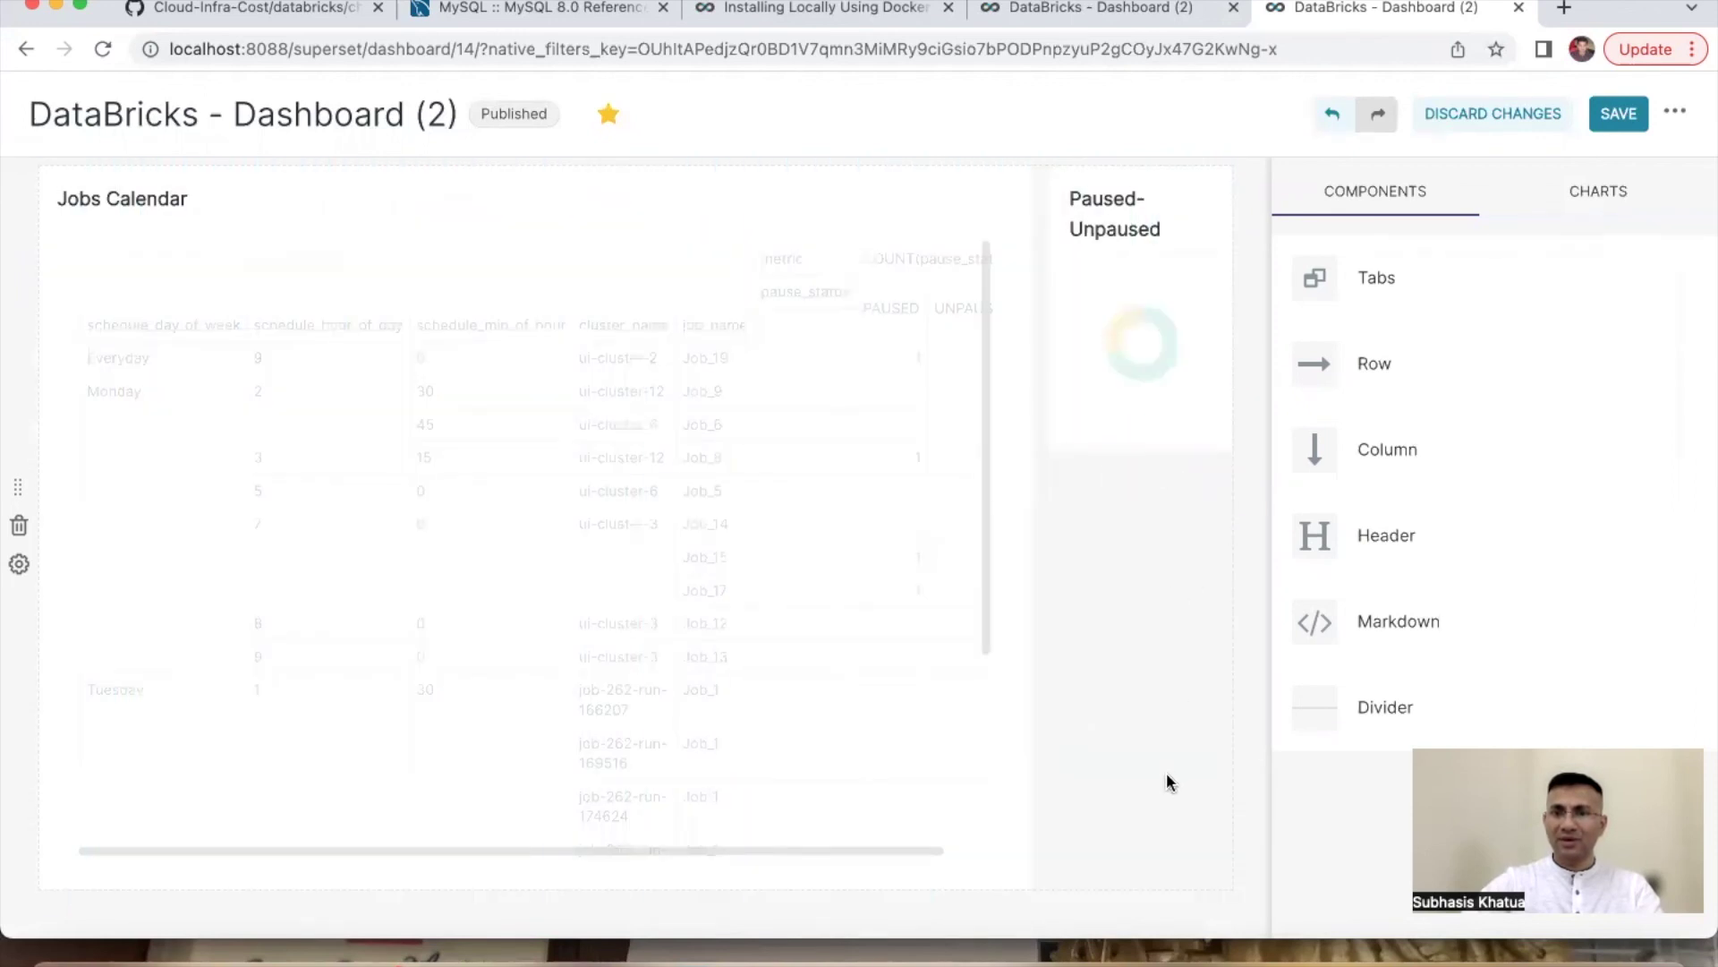
drag(1137, 474, 1139, 526)
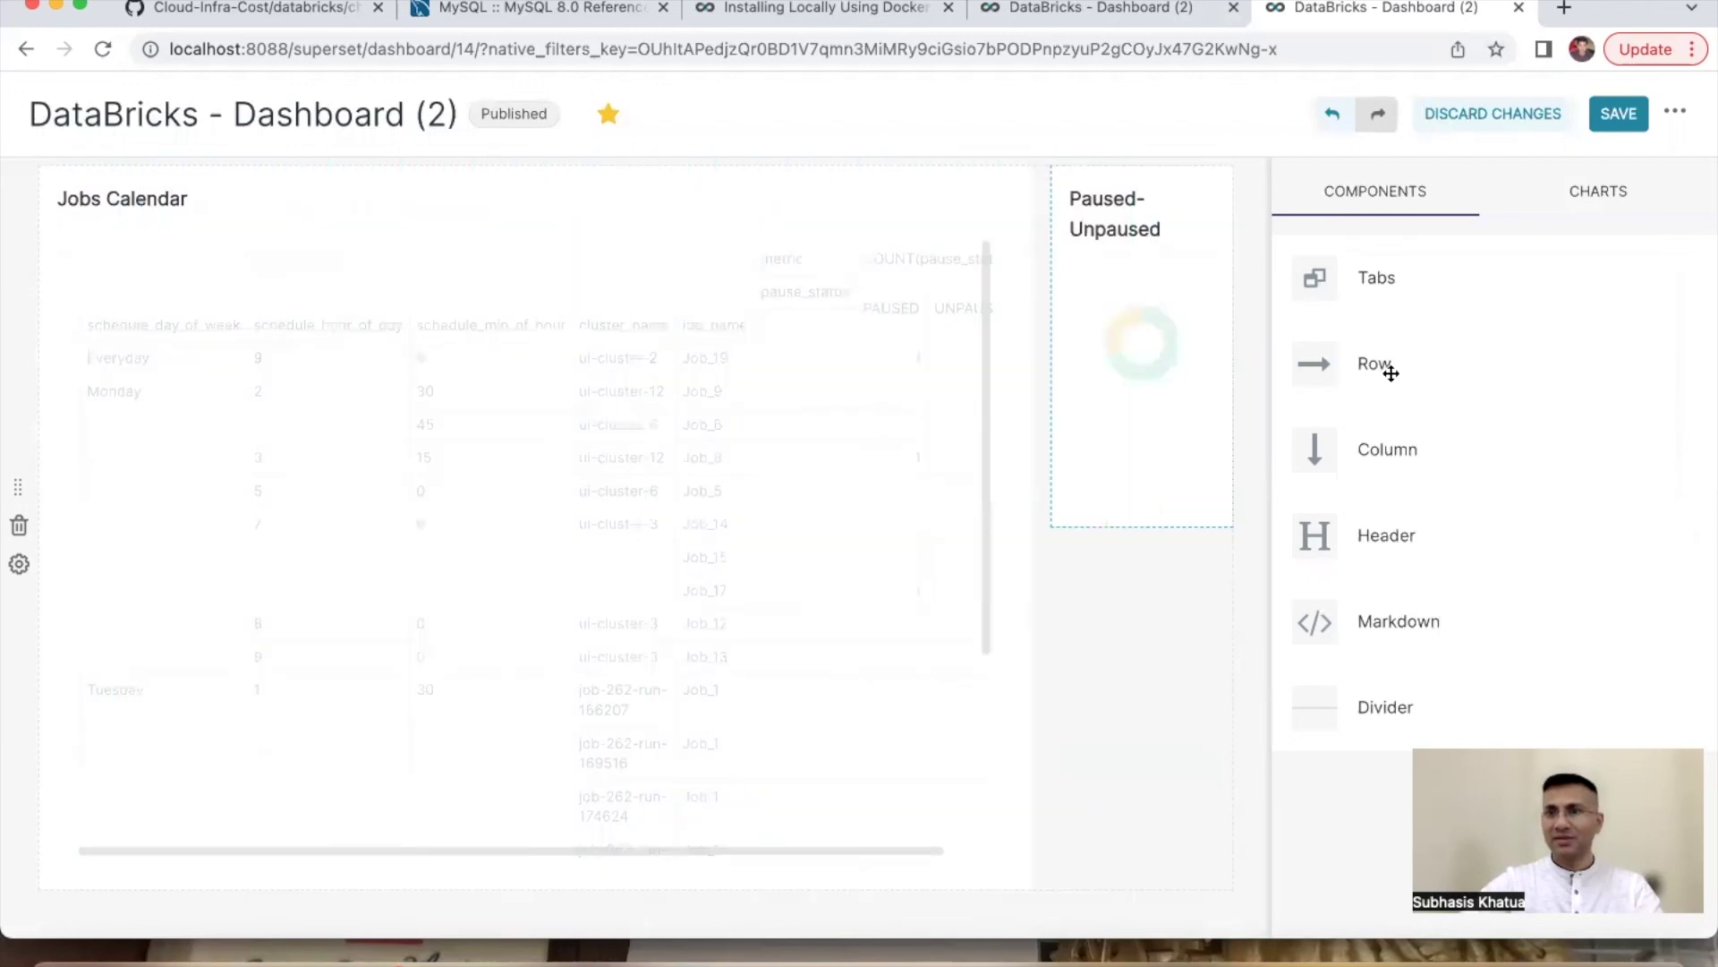
click(1620, 113)
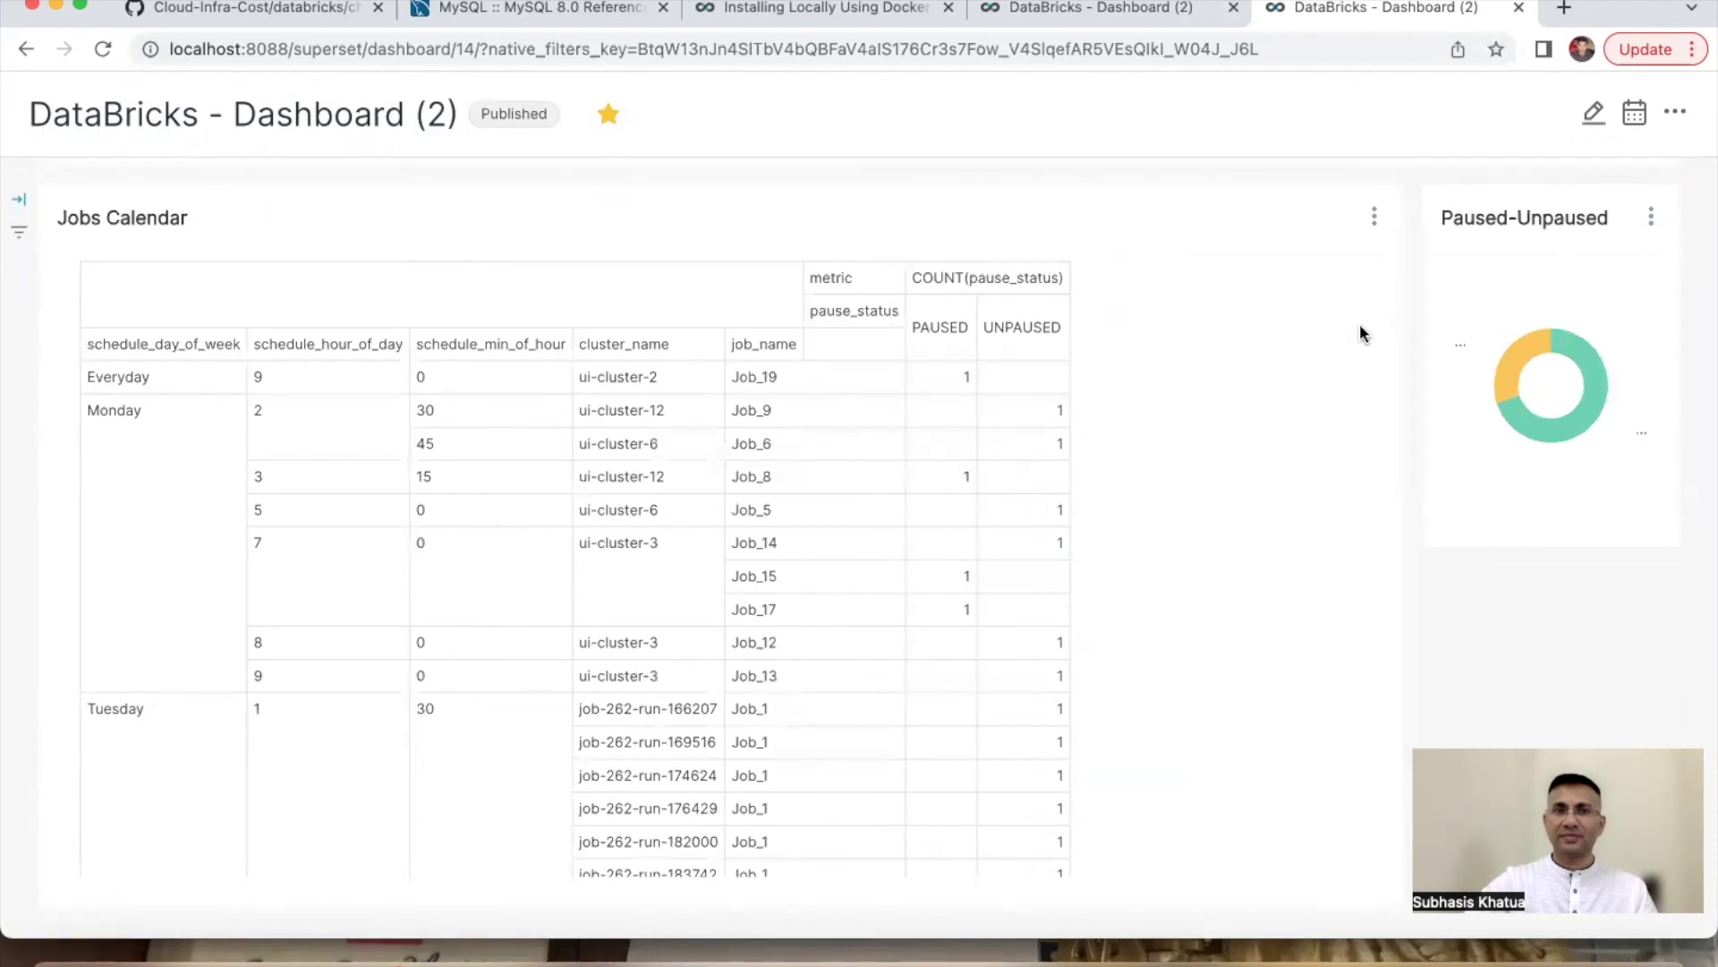
Step: Narrow Jobs Calendar by one grid column, widen Paused-Unpaused to fill the row, and save the dashboard
scroll(1360, 331, up, 7)
scroll(1360, 327, down, 7)
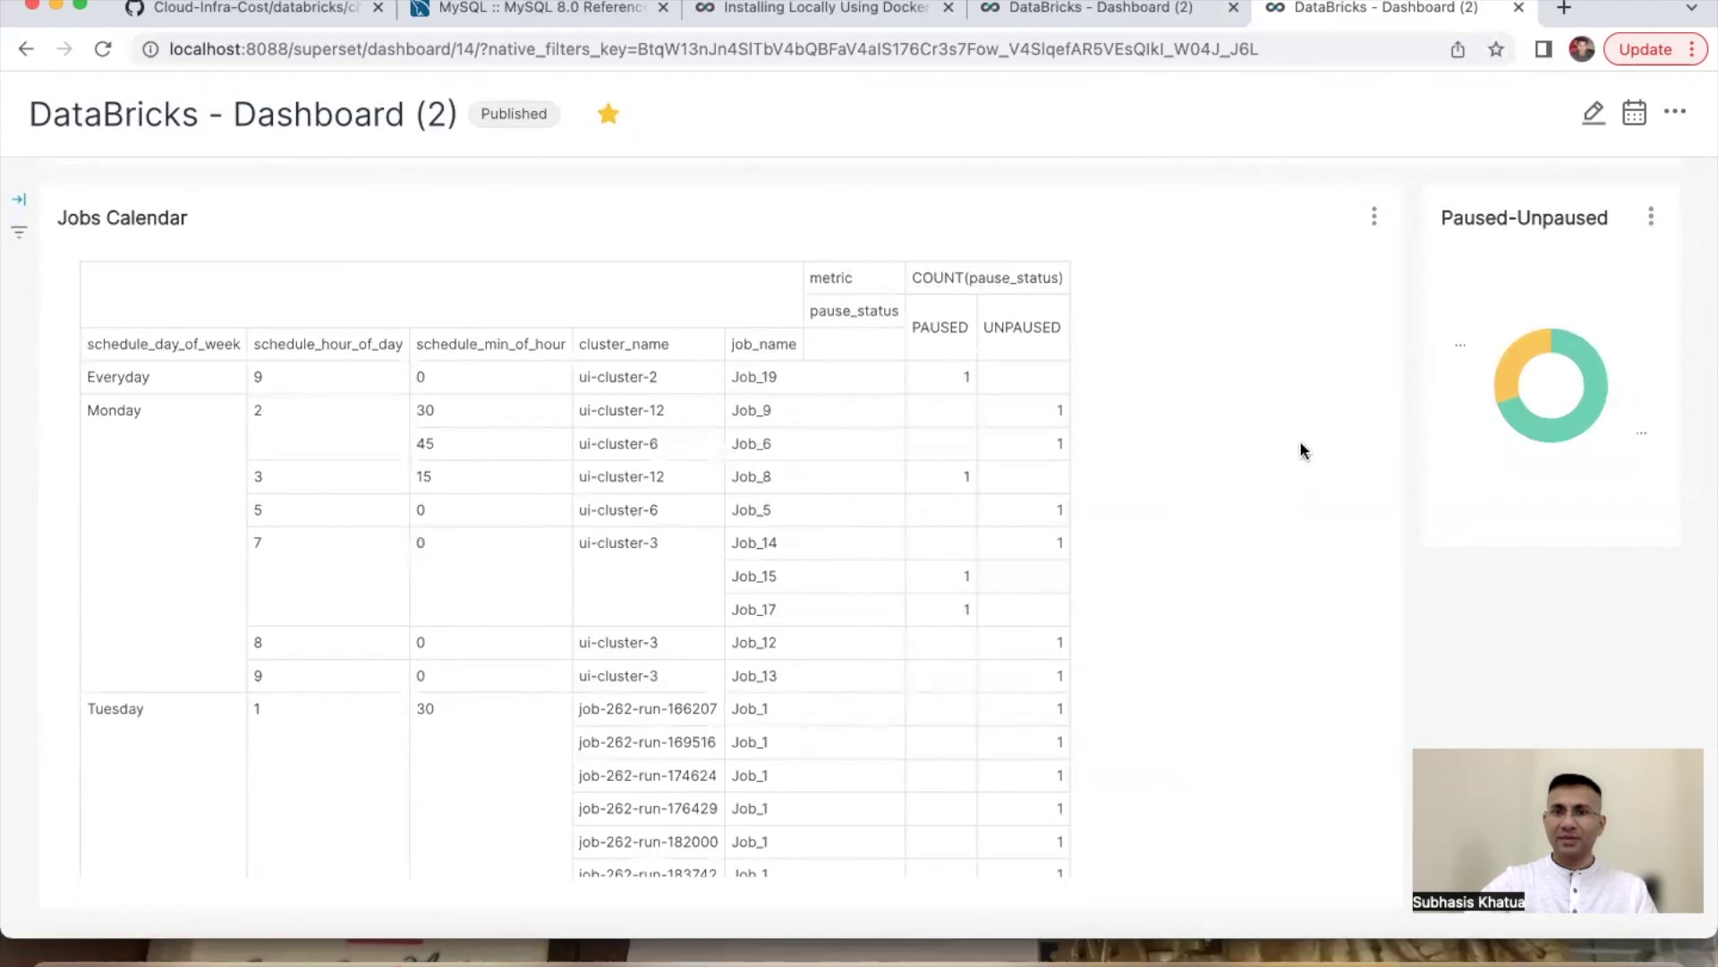
click(1594, 113)
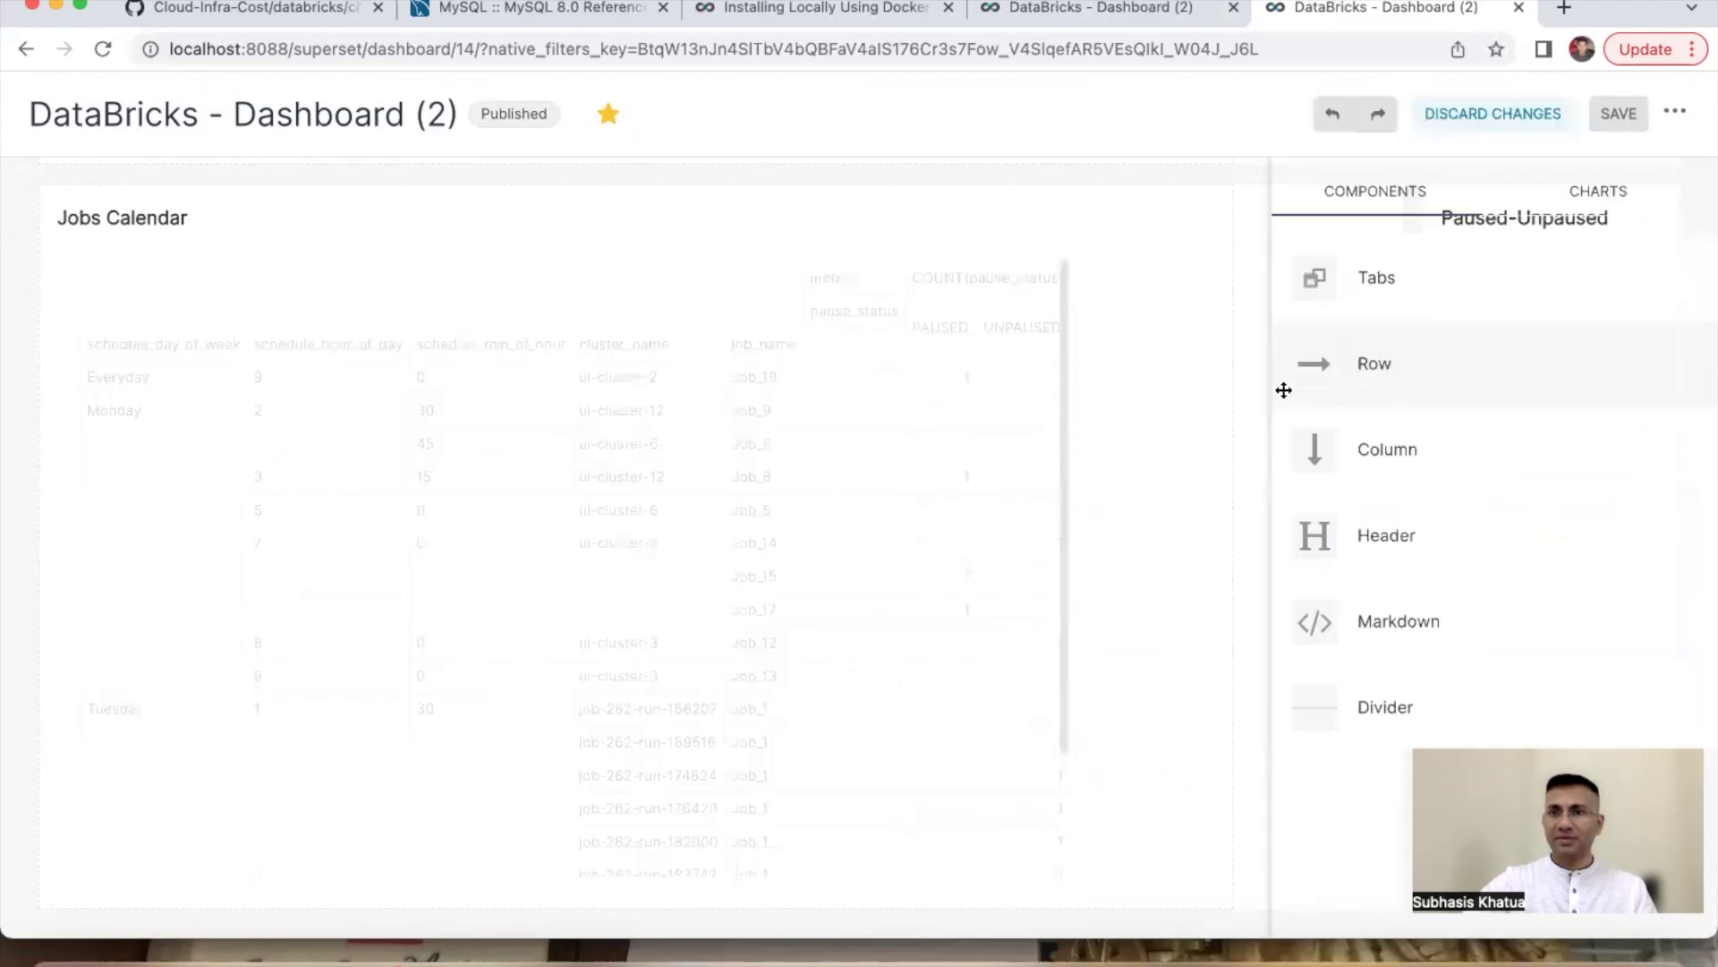
drag(1032, 519, 937, 517)
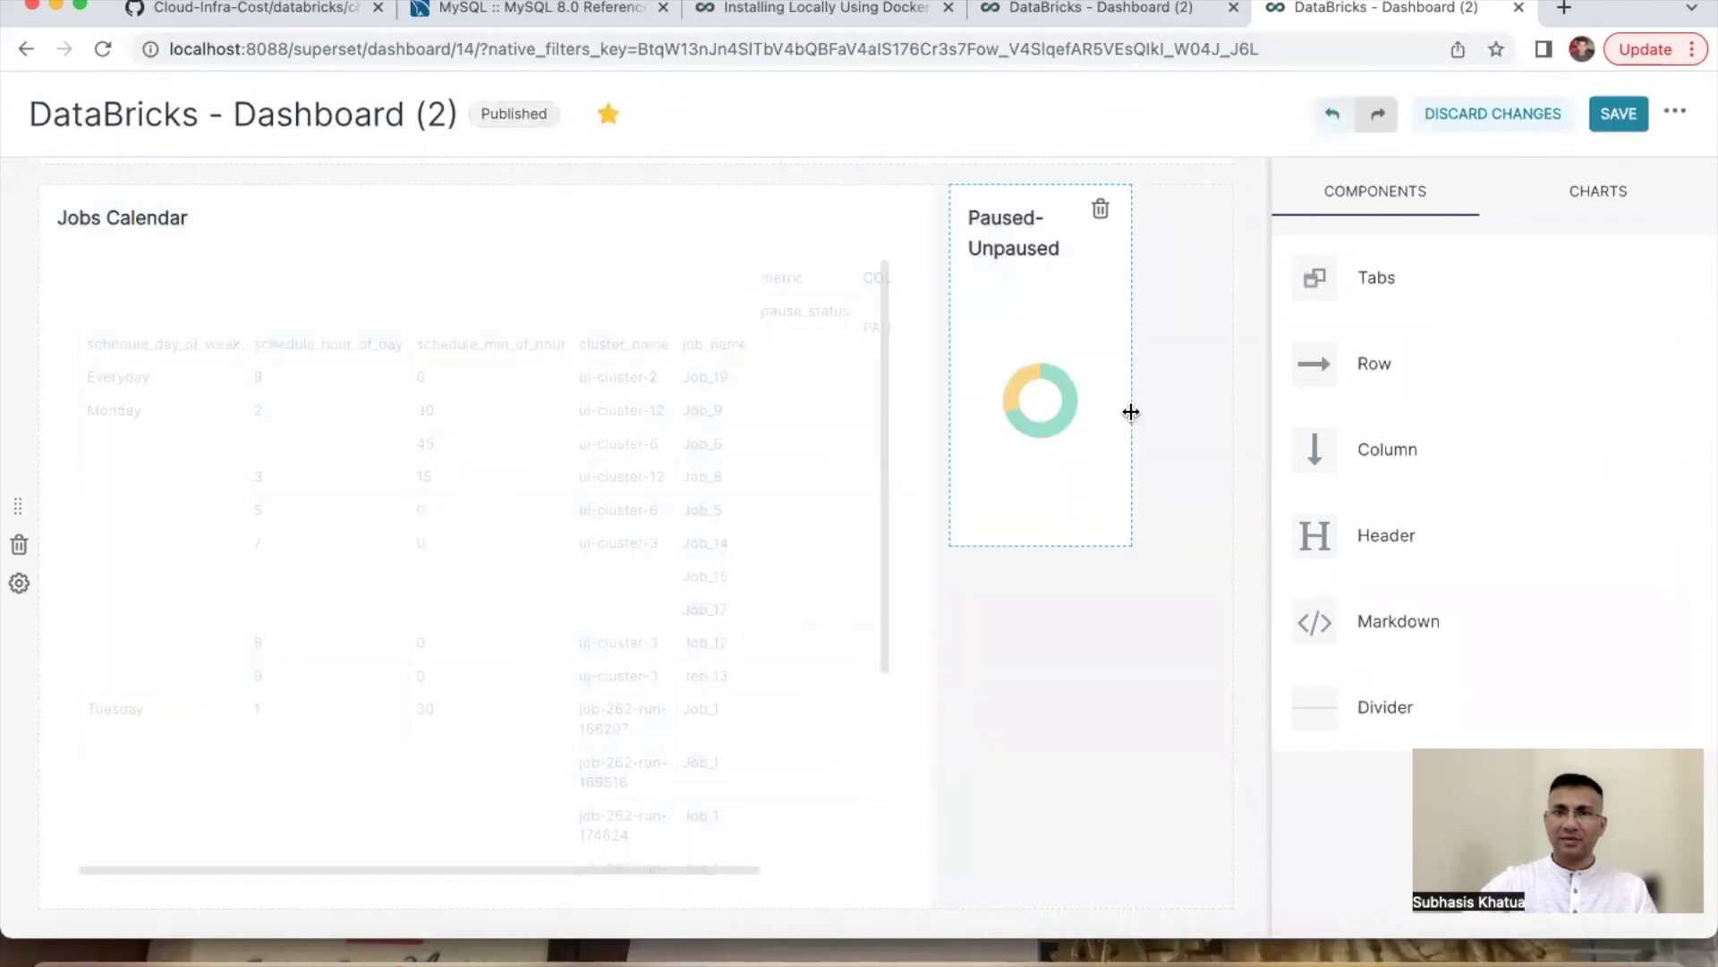
drag(1131, 407, 1235, 411)
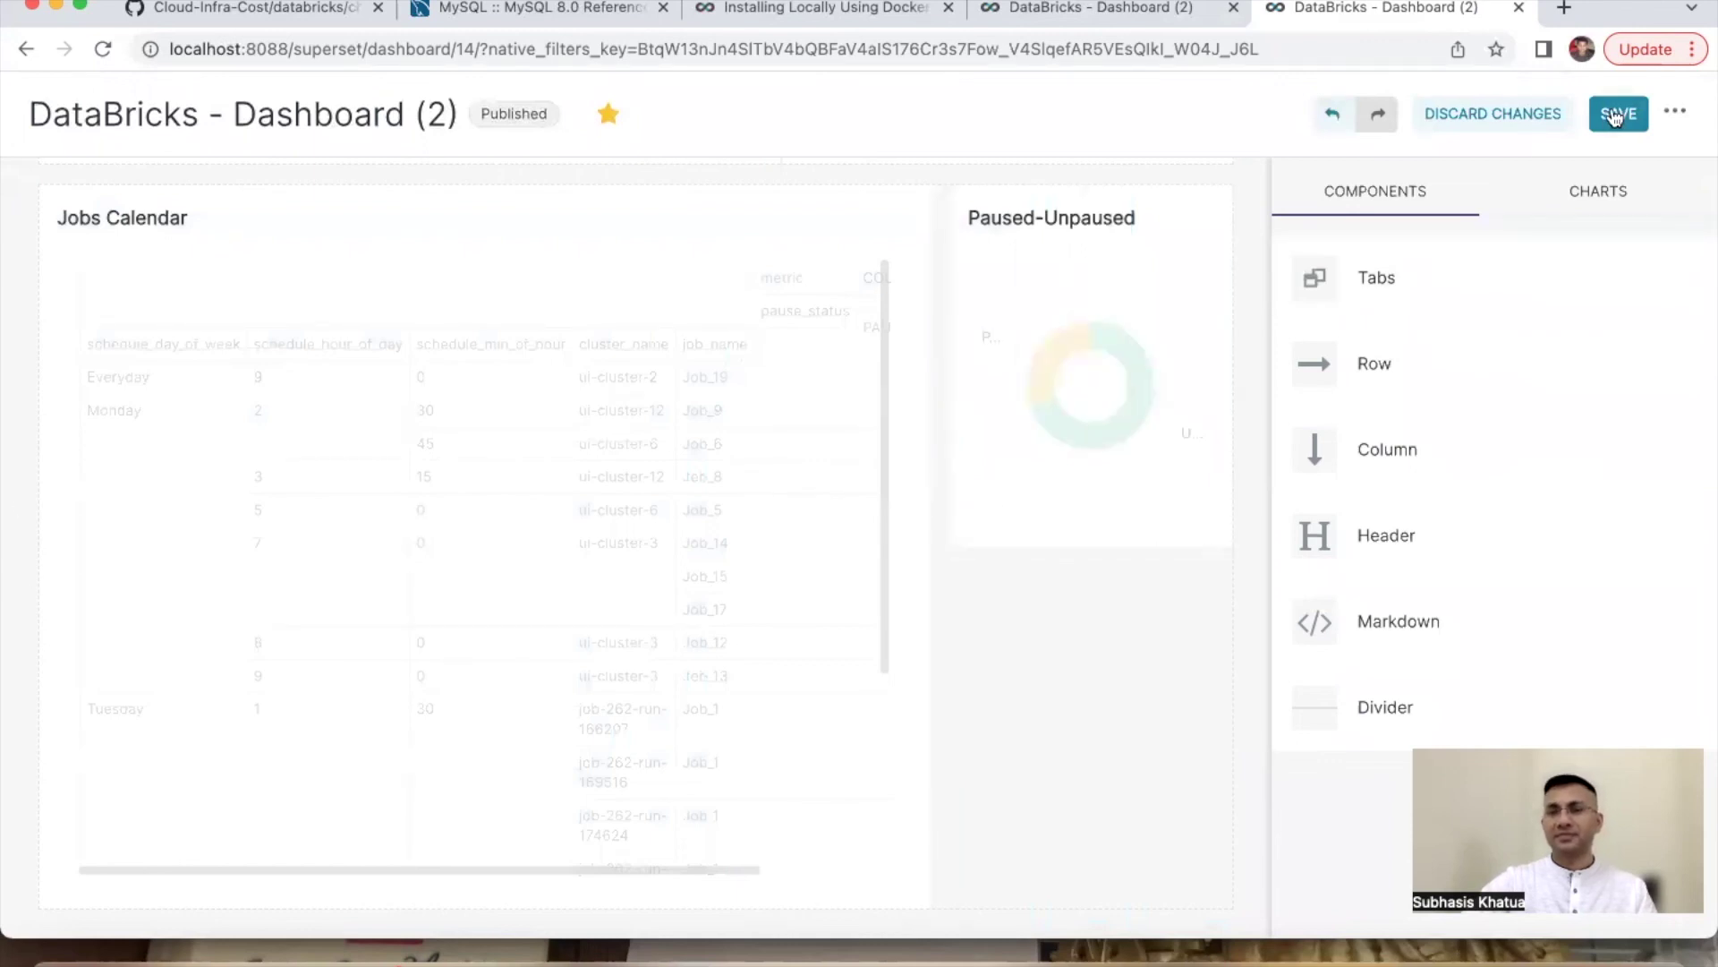
click(1615, 113)
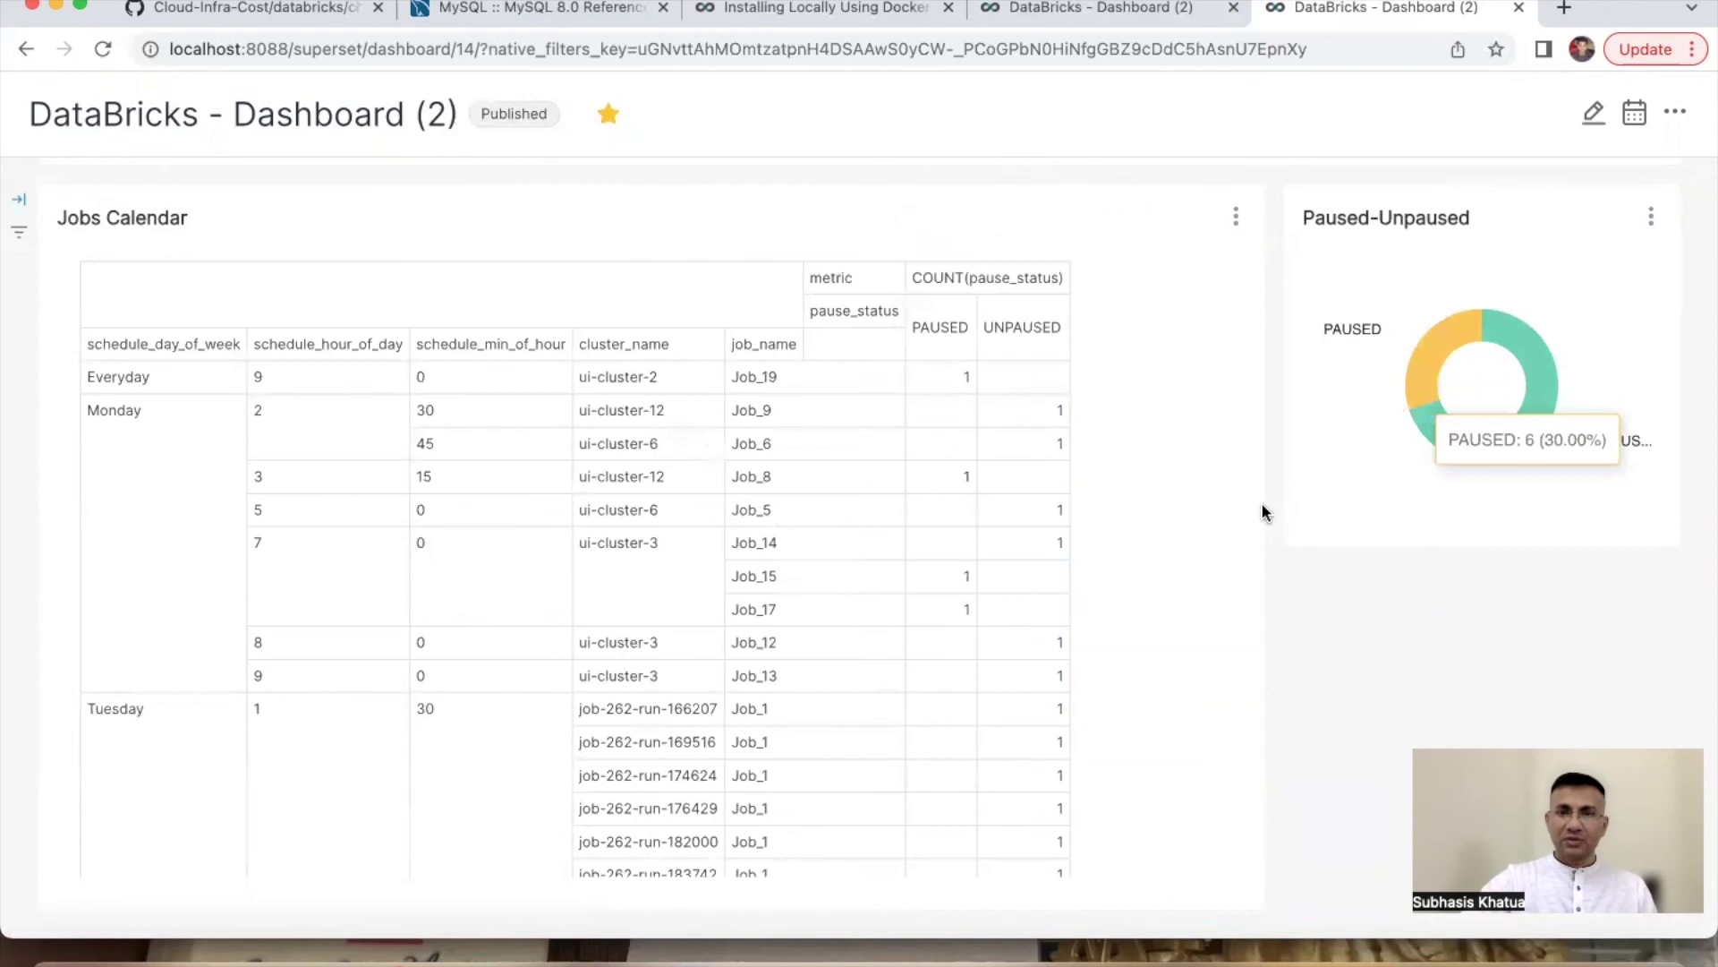
Step: Examine the paused and unpaused entries in the Jobs Calendar table against the Paused-Unpaused donut chart
scroll(828, 452, down, 3)
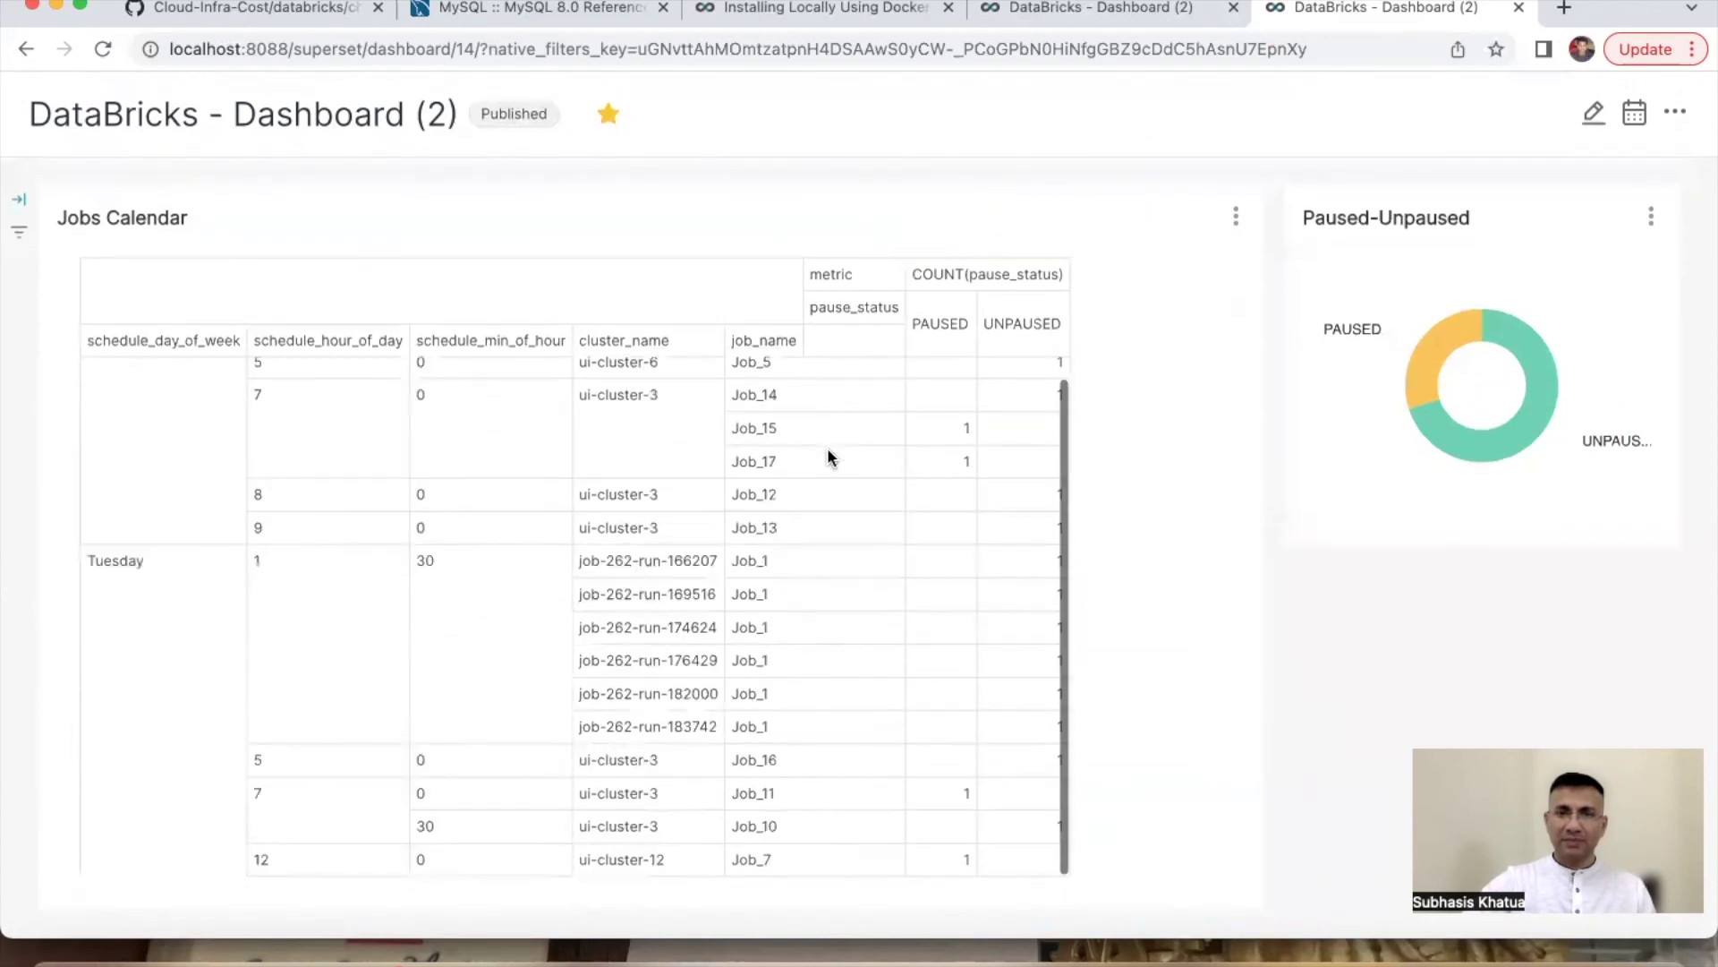
click(1124, 9)
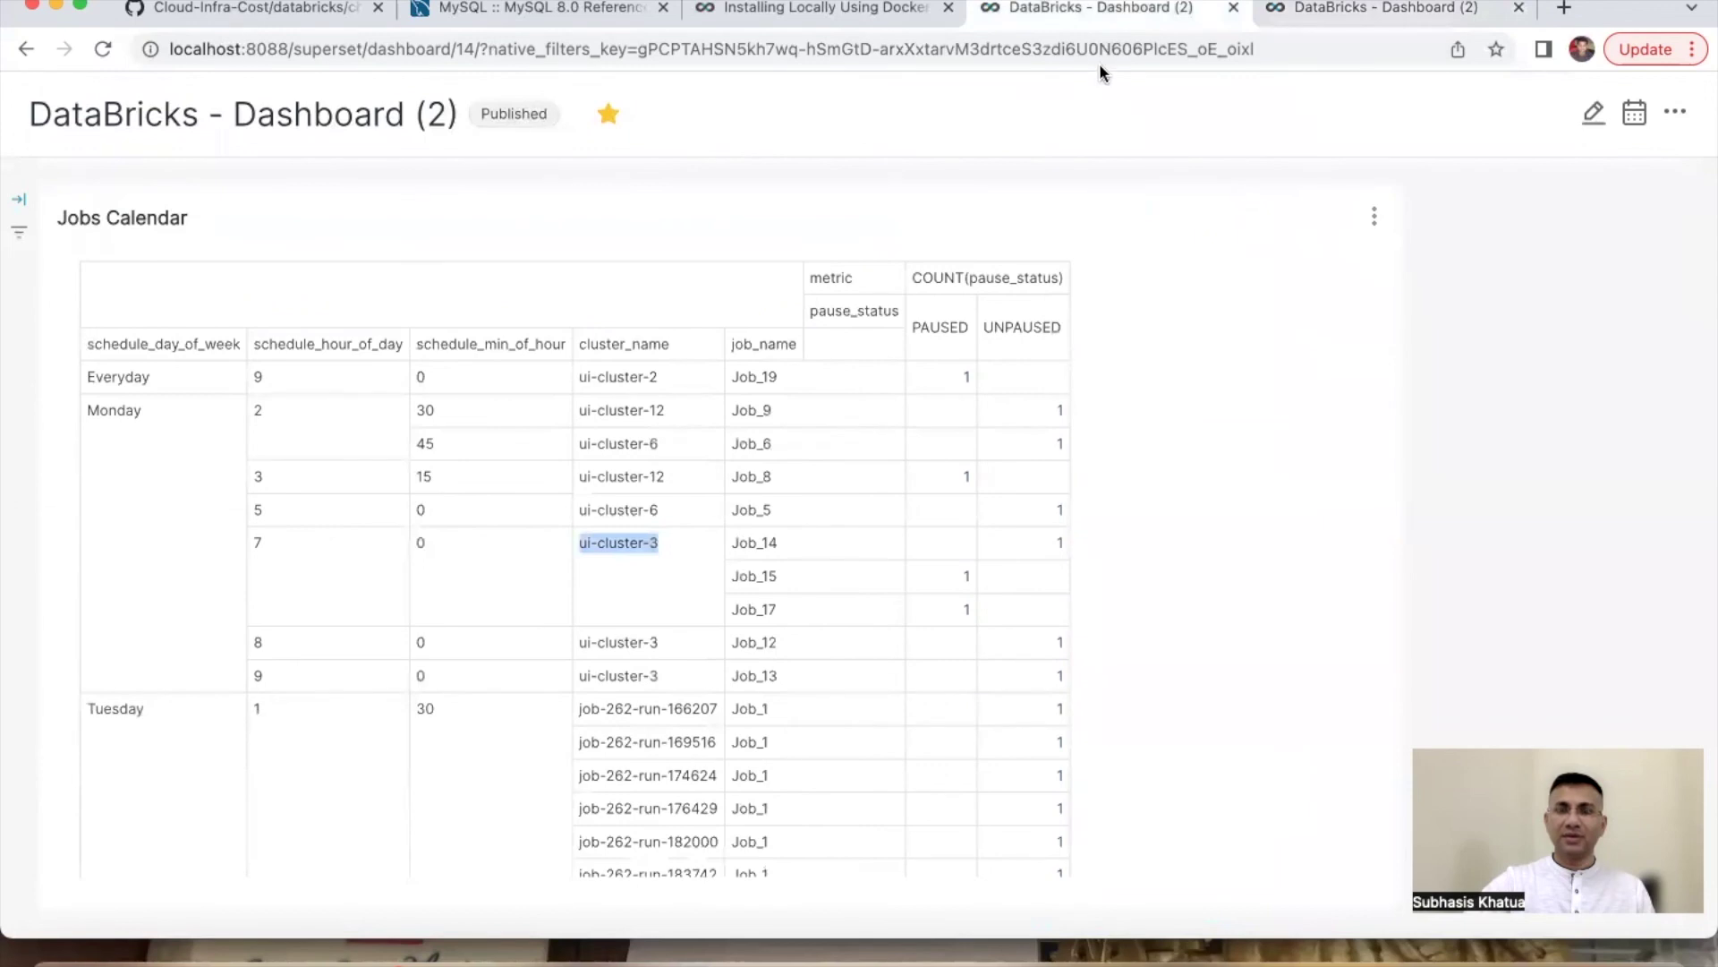
click(1300, 8)
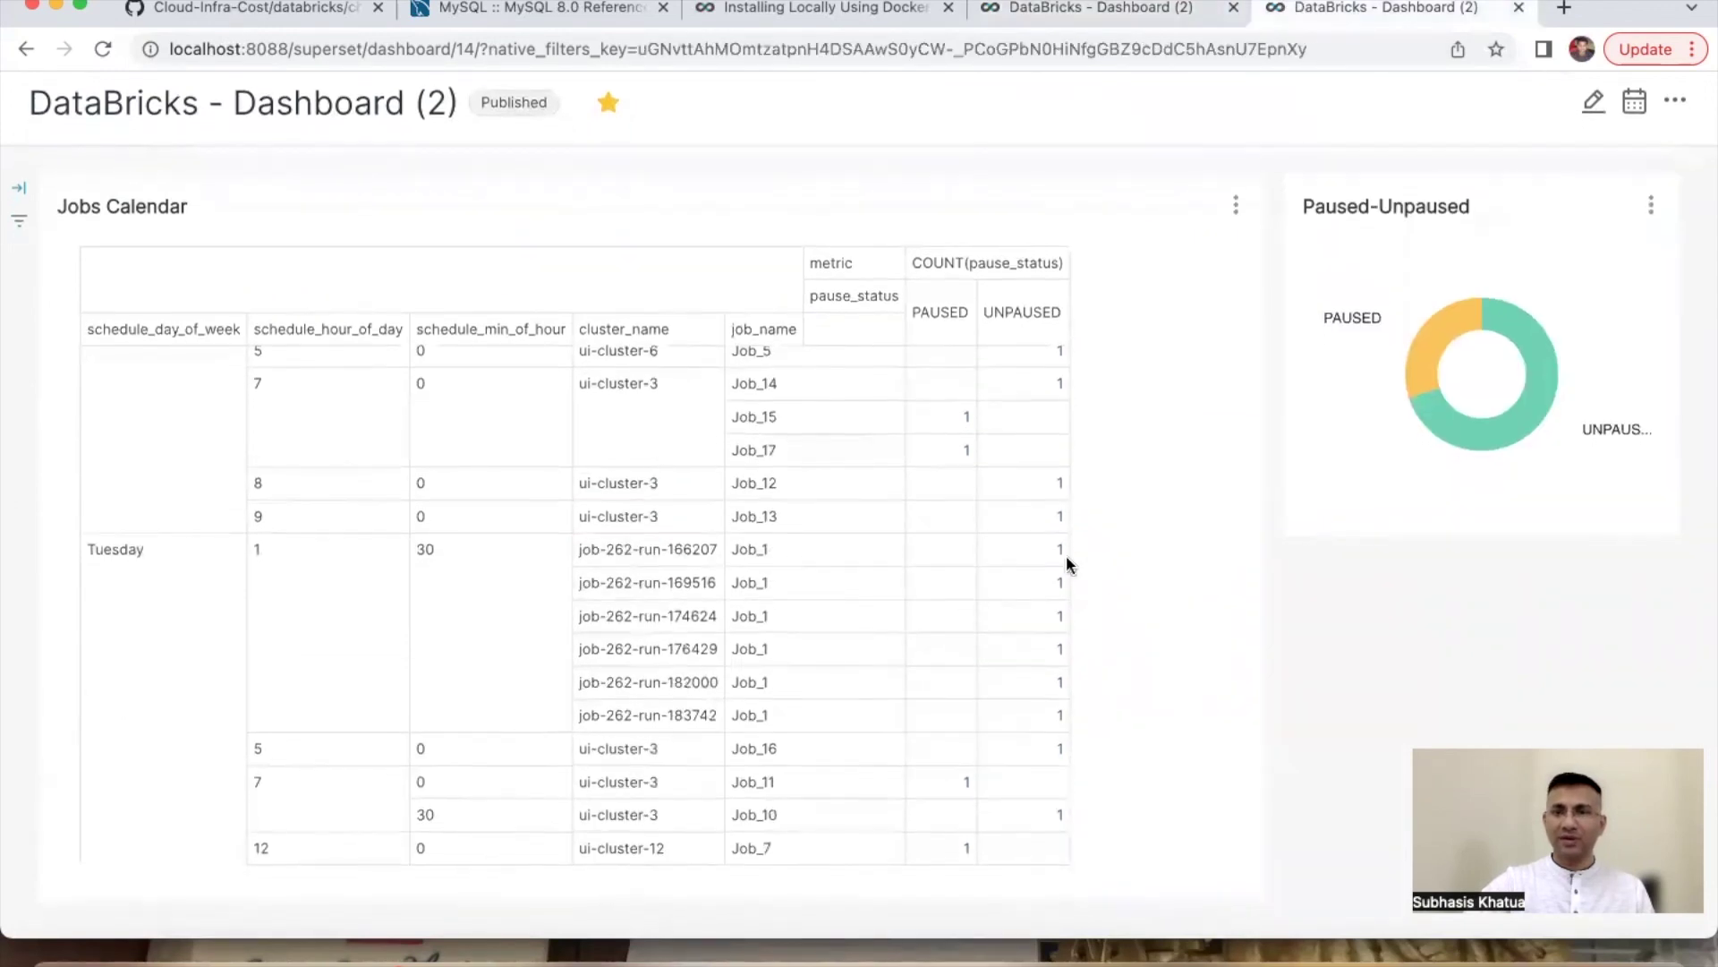
scroll(919, 500, up, 3)
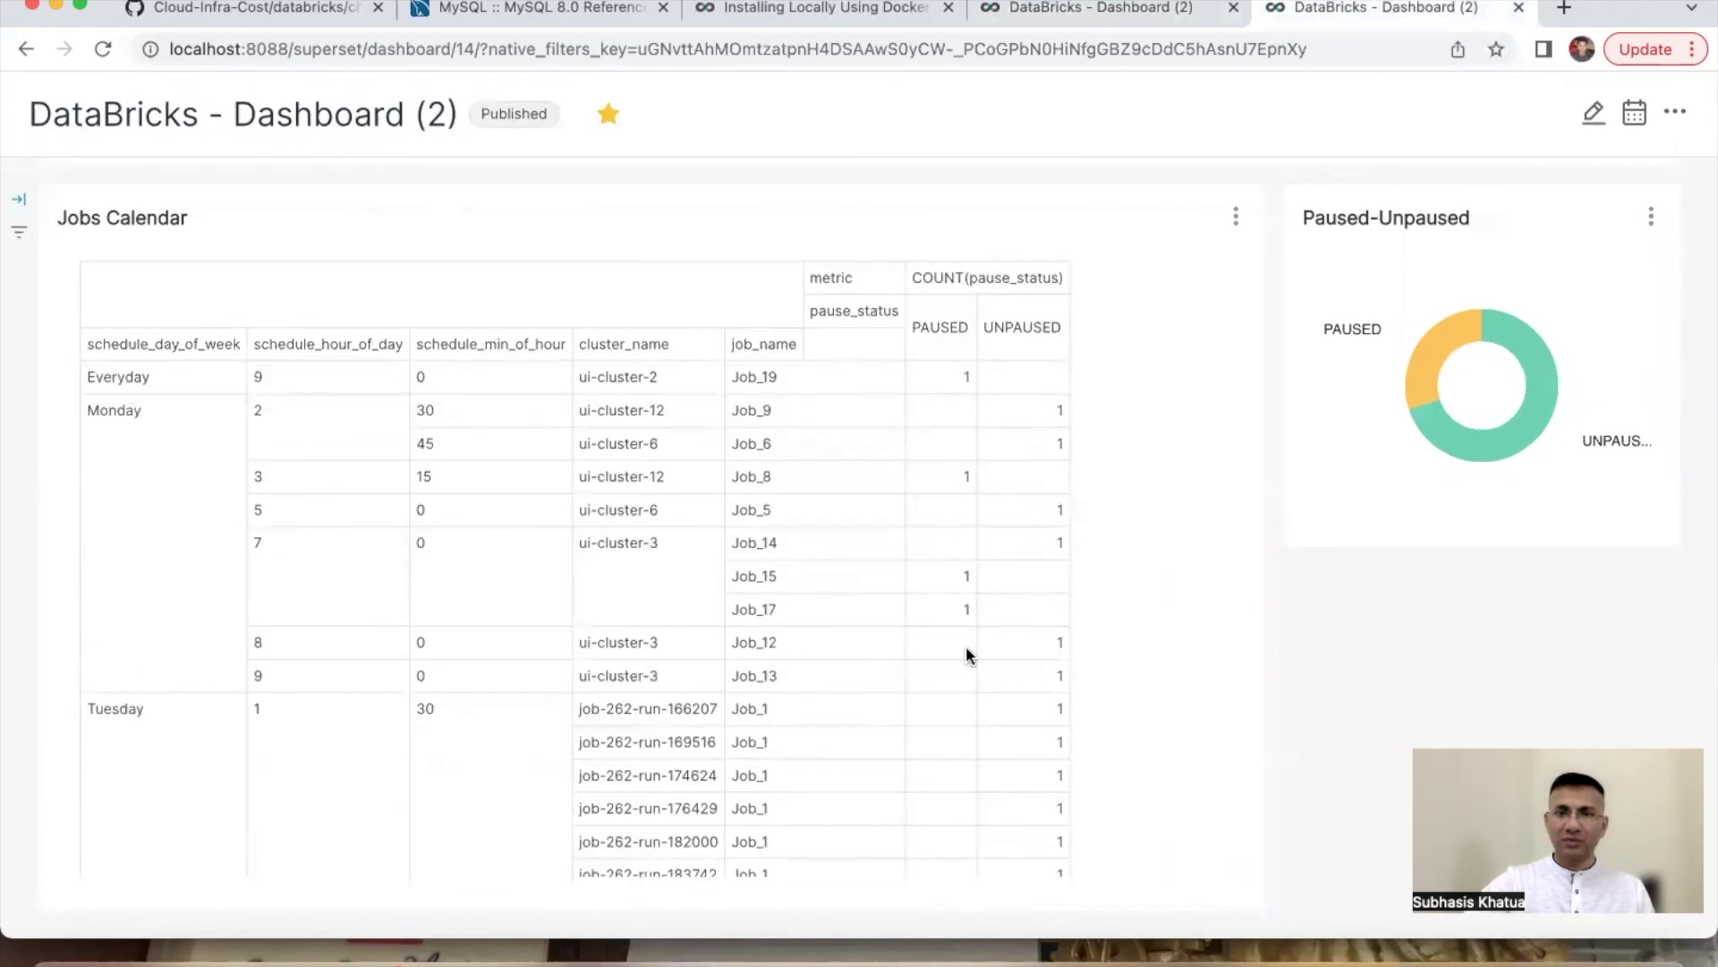
scroll(965, 647, down, 3)
mouse_move(1427, 380)
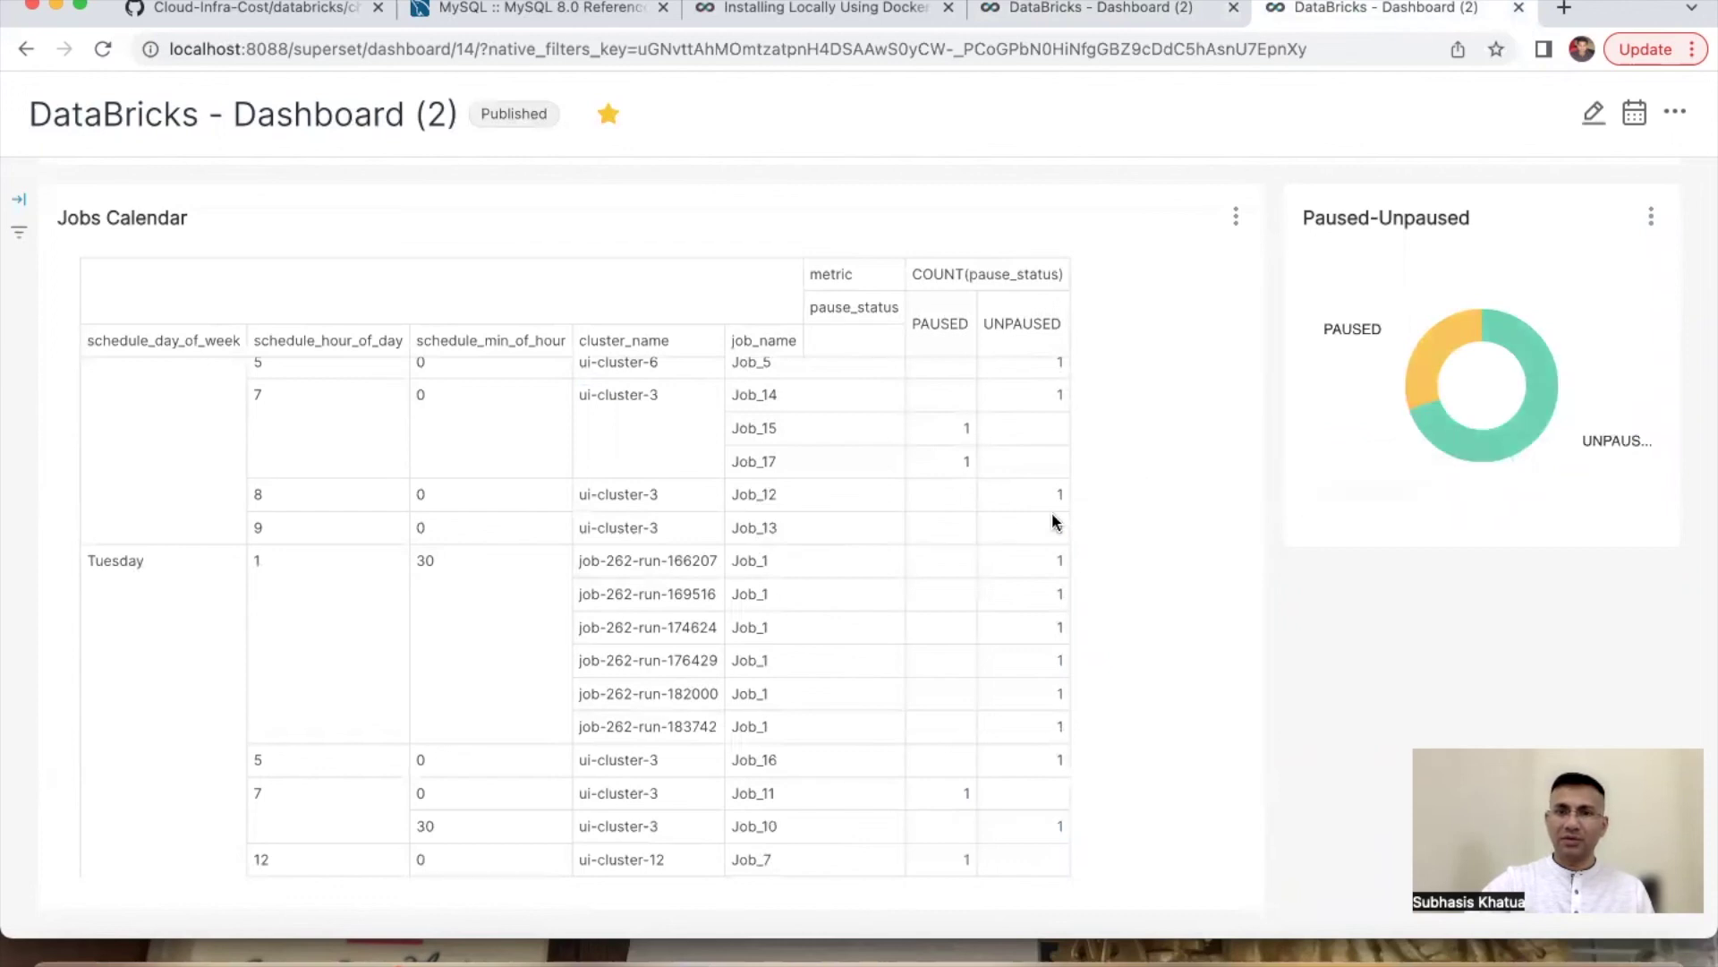
Step: In the other dashboard browser tab, go to the charts list and open the Jobs Calendar chart for editing
click(1062, 13)
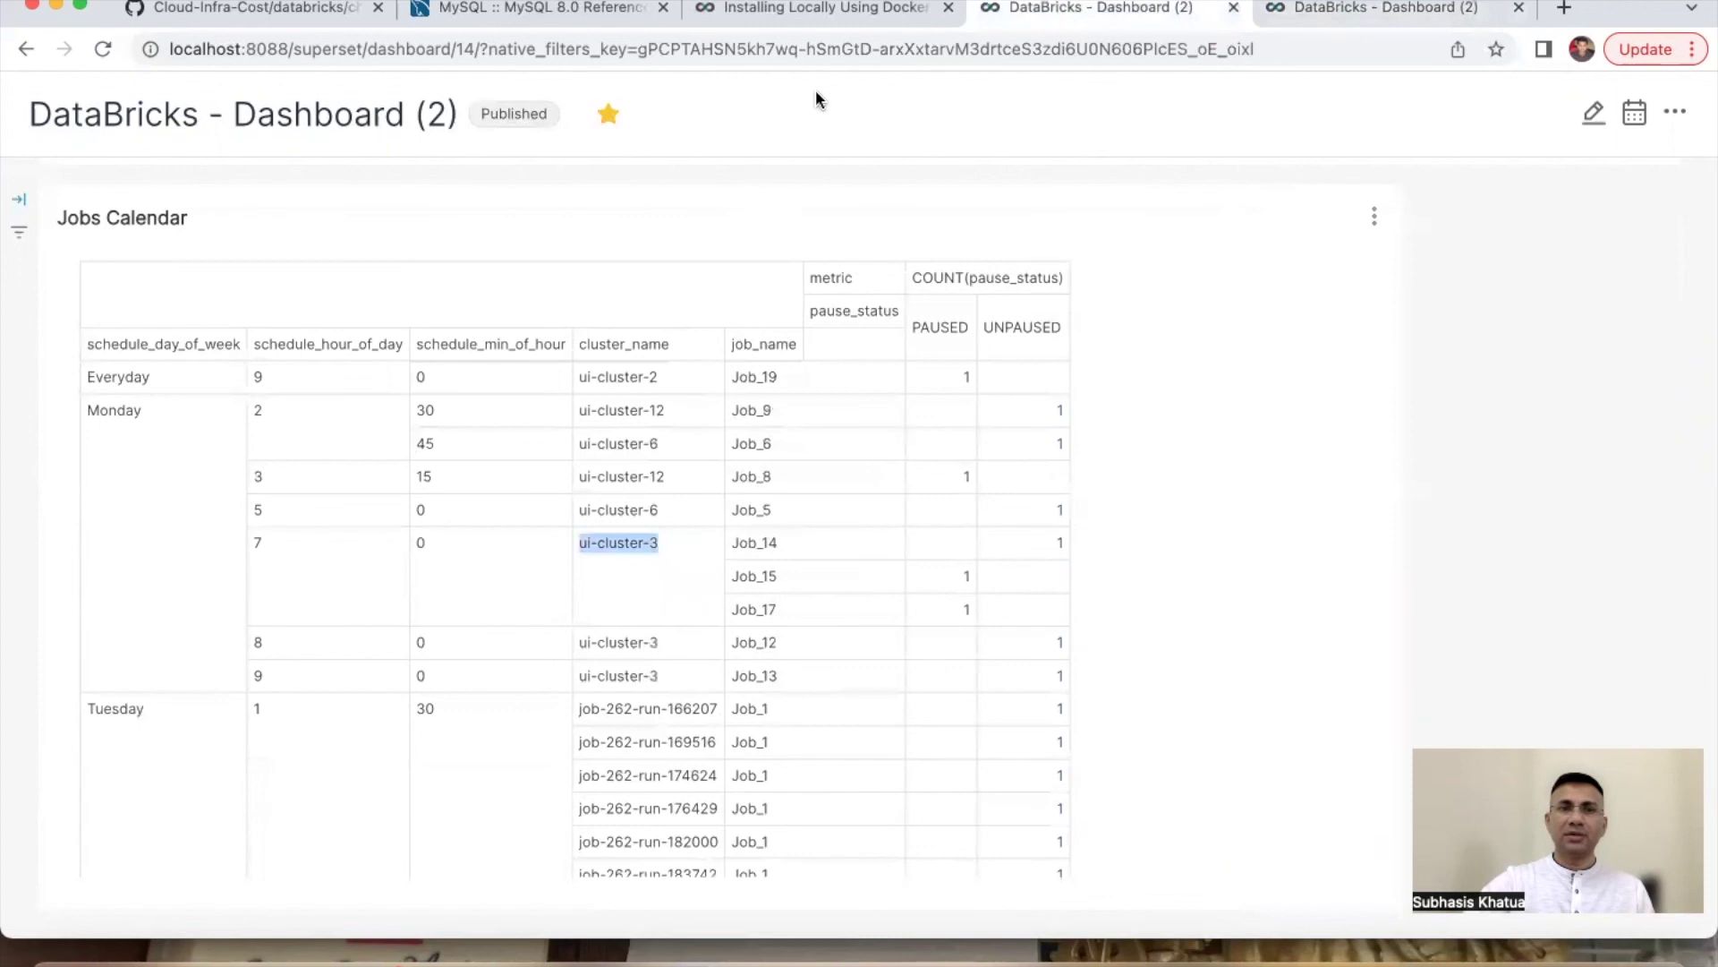
scroll(1168, 291, up, 6)
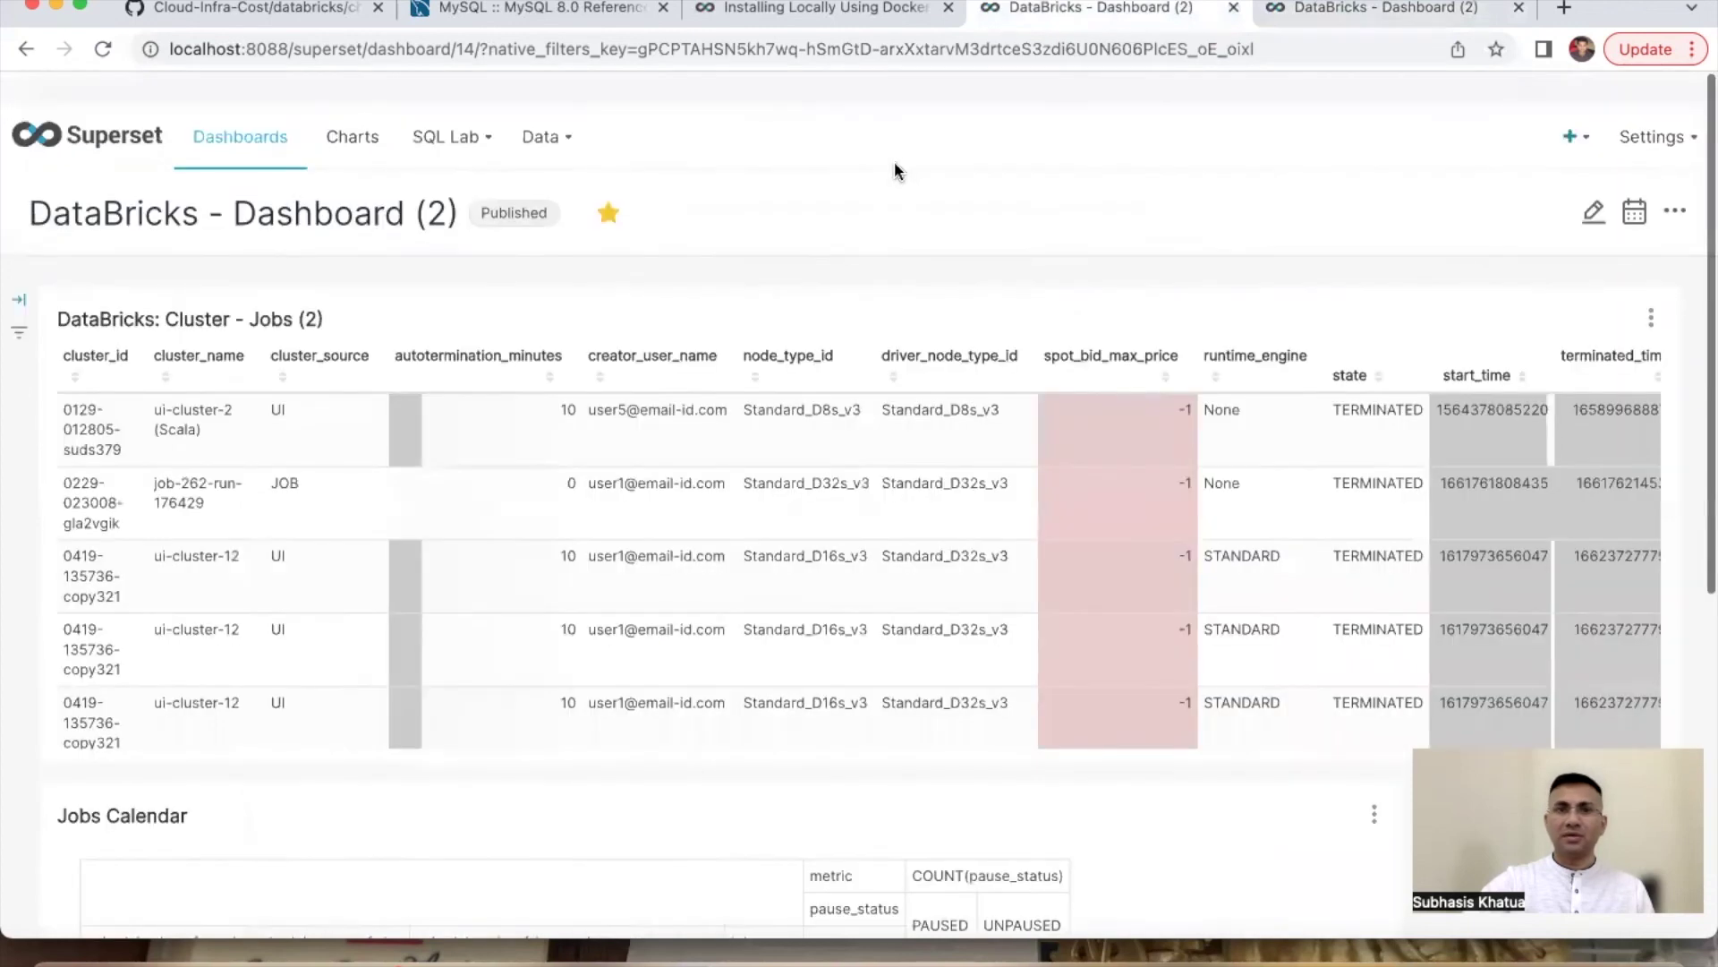
click(370, 112)
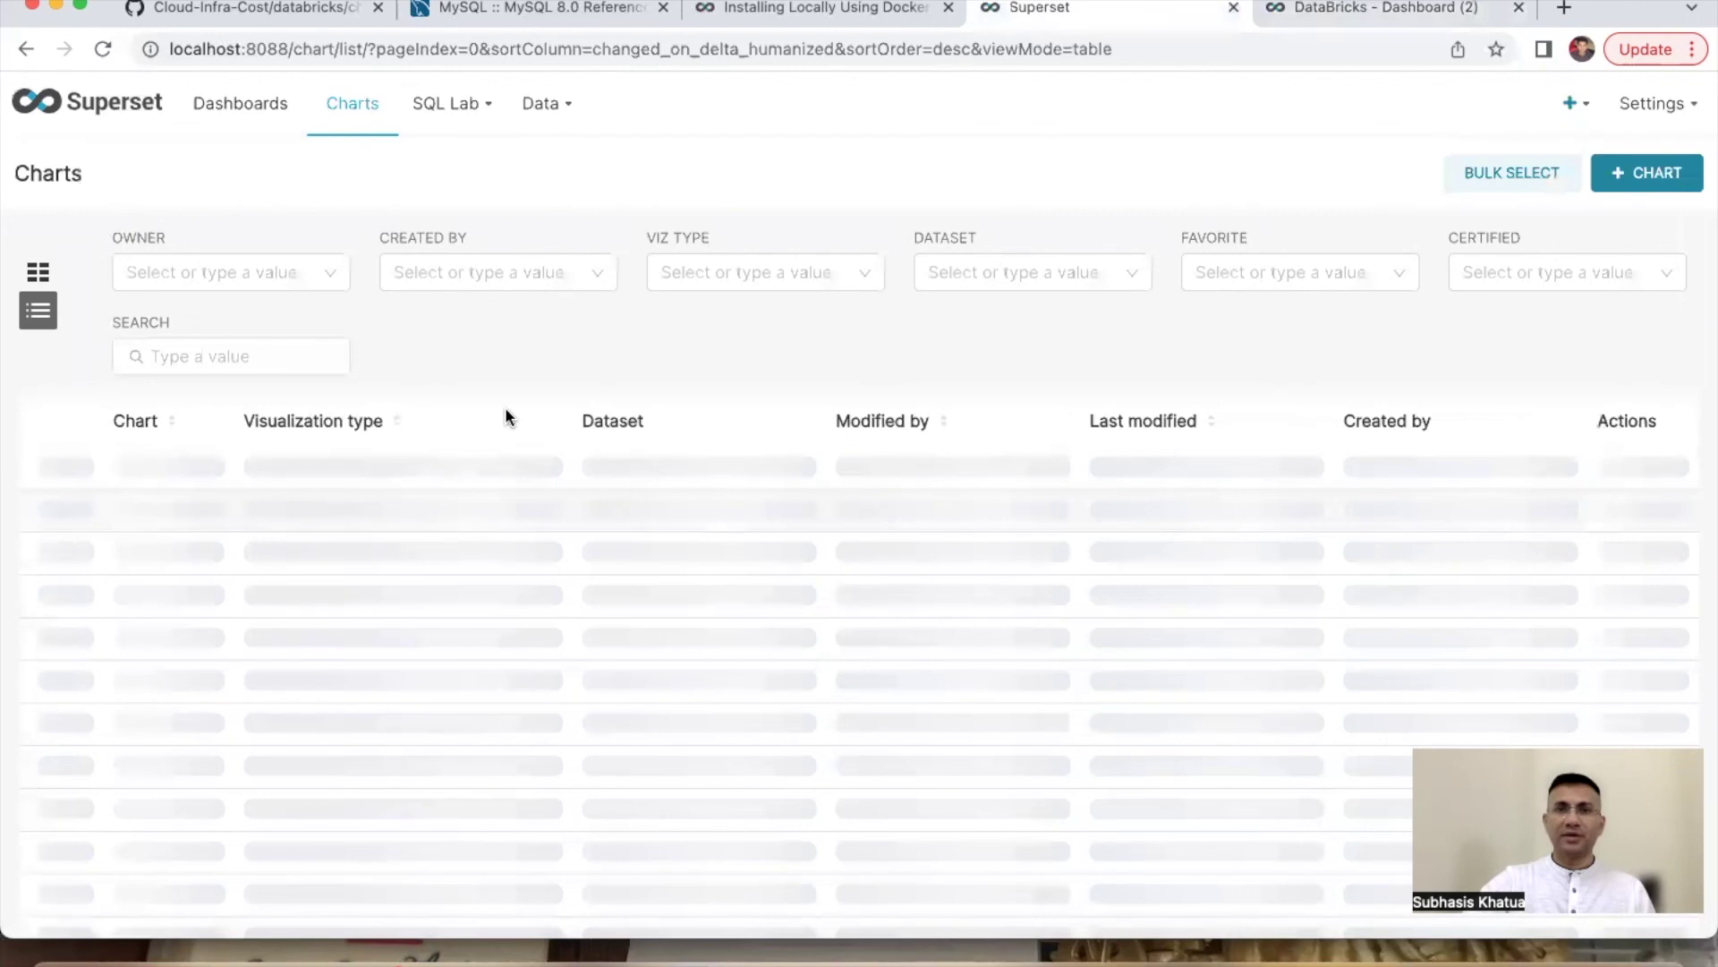
click(183, 531)
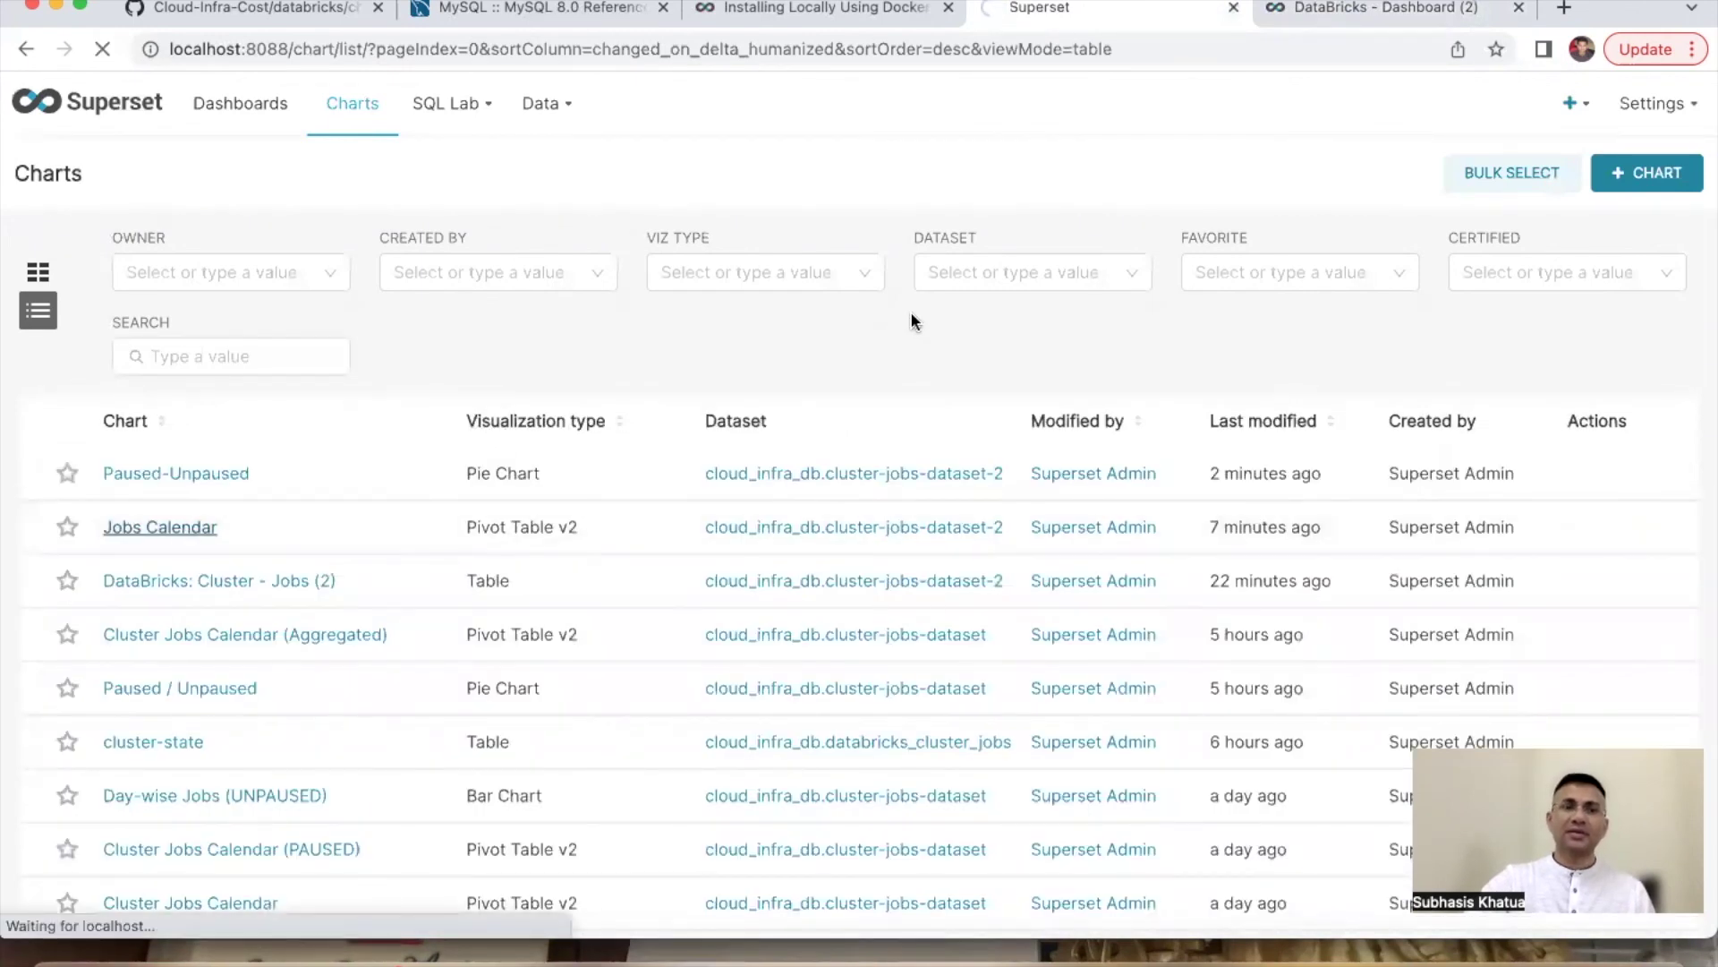
click(1316, 9)
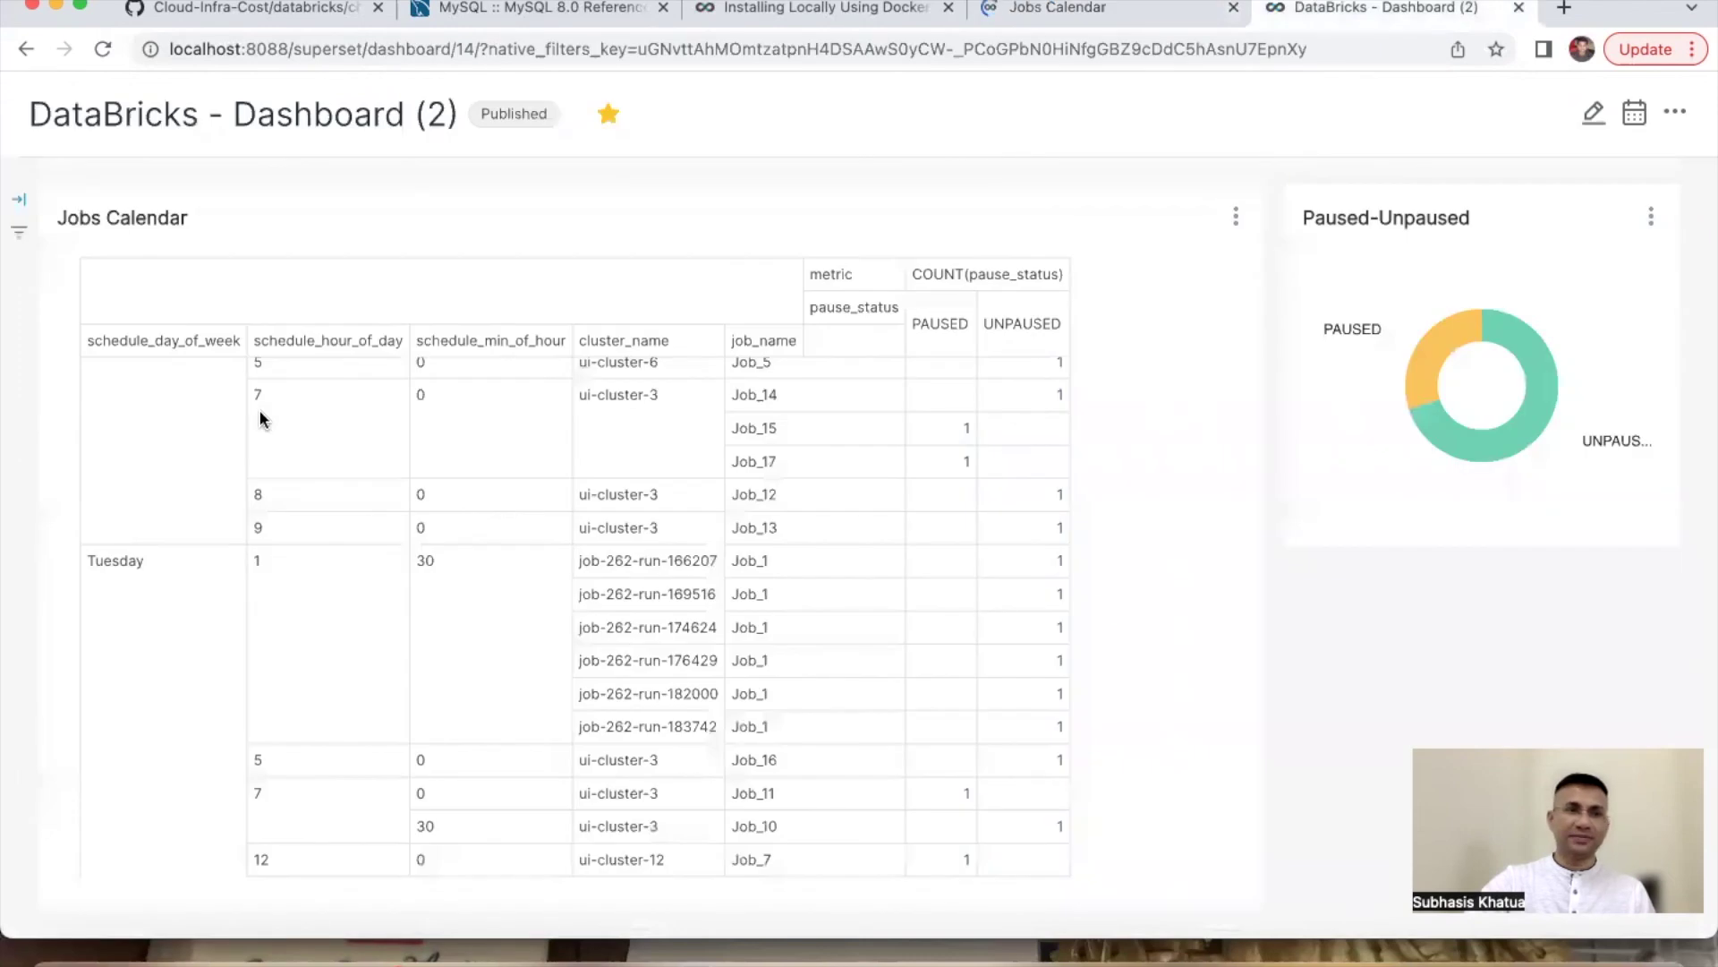
click(1194, 9)
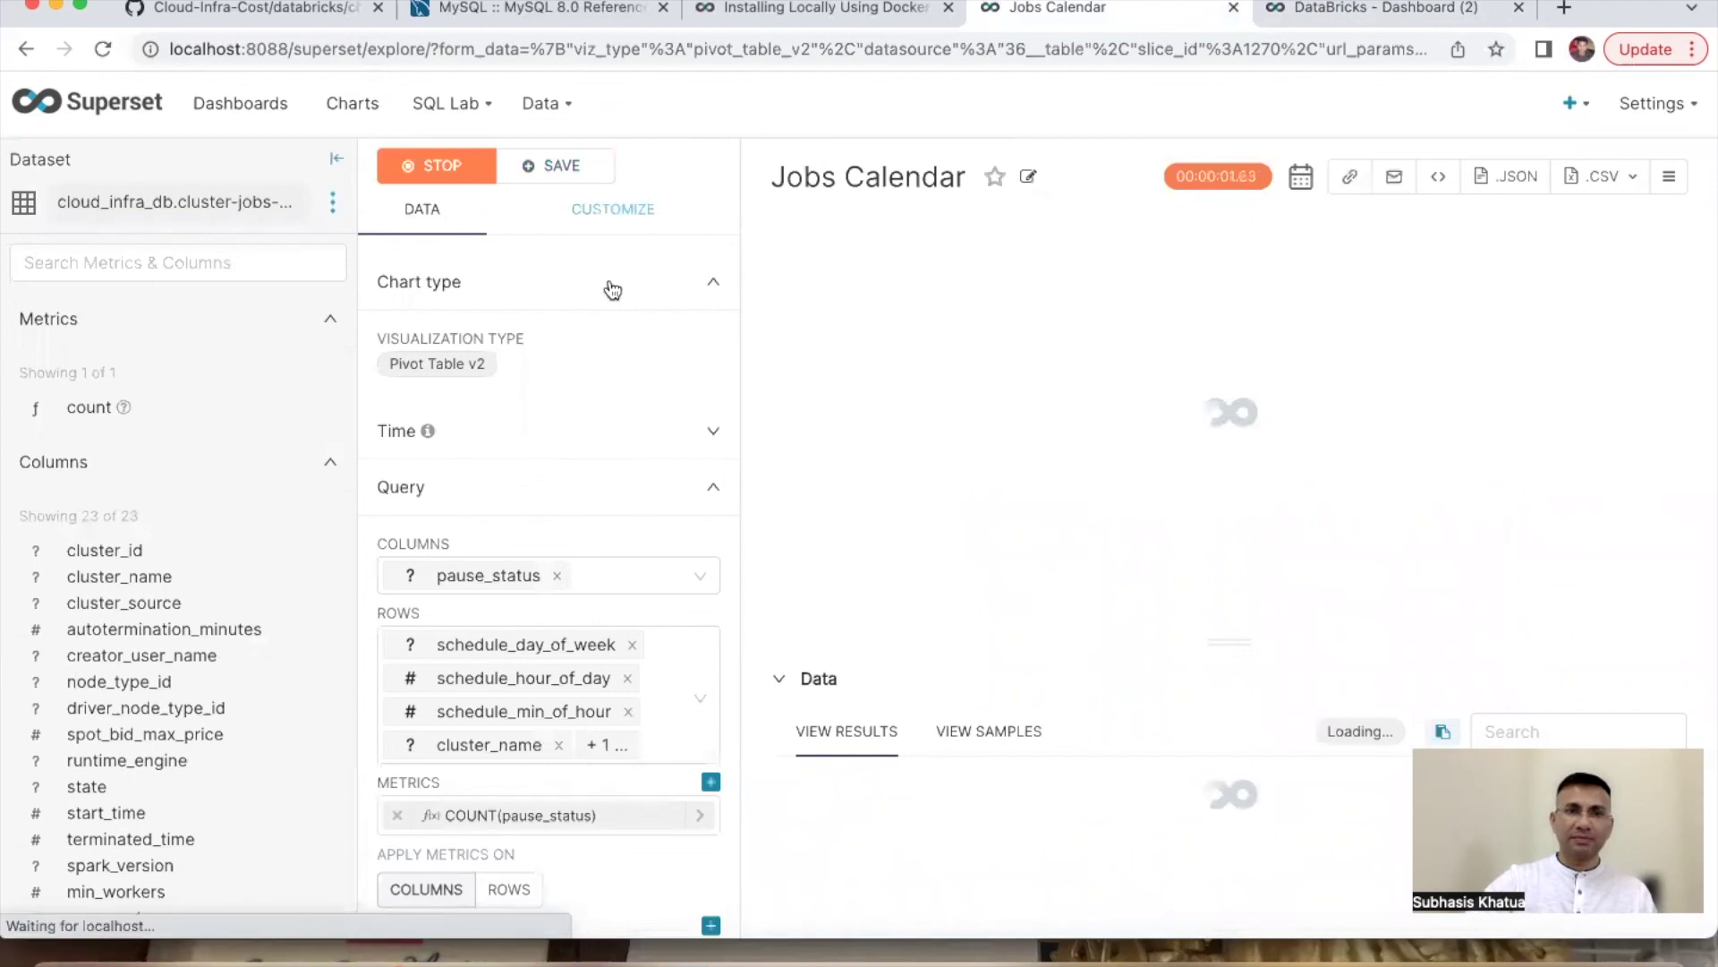
Step: Enable the columns total for the Jobs Calendar pivot table and check the Total (Sum) row
click(610, 211)
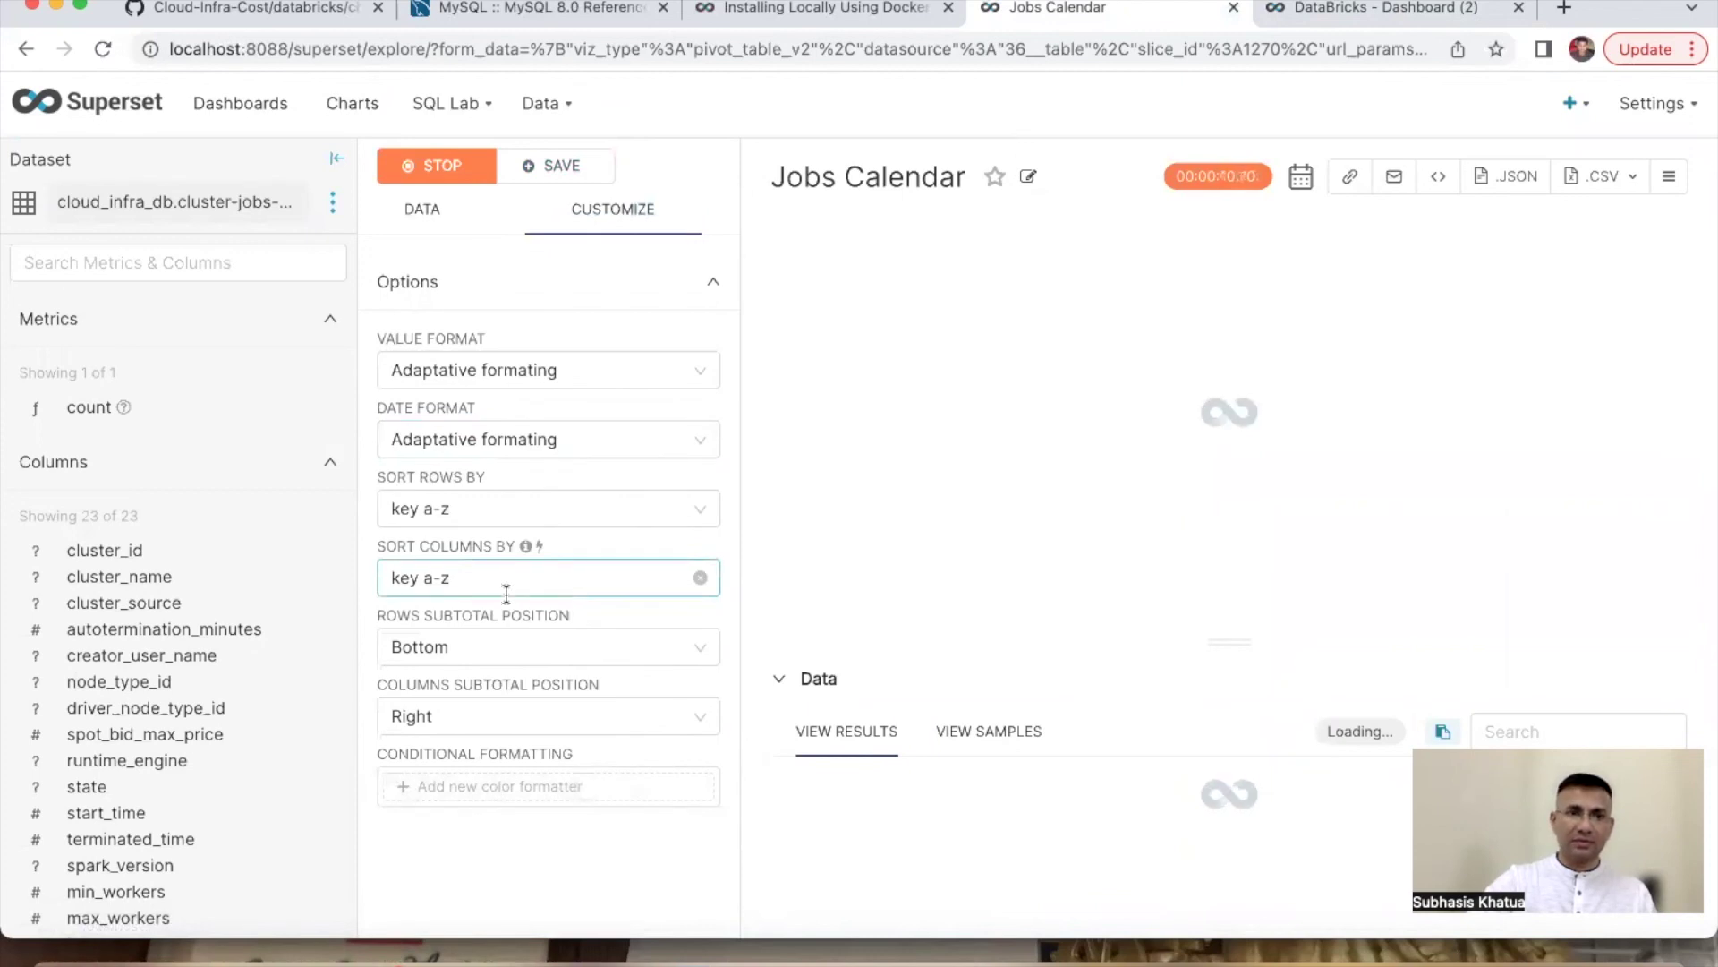
click(431, 221)
scroll(524, 518, down, 10)
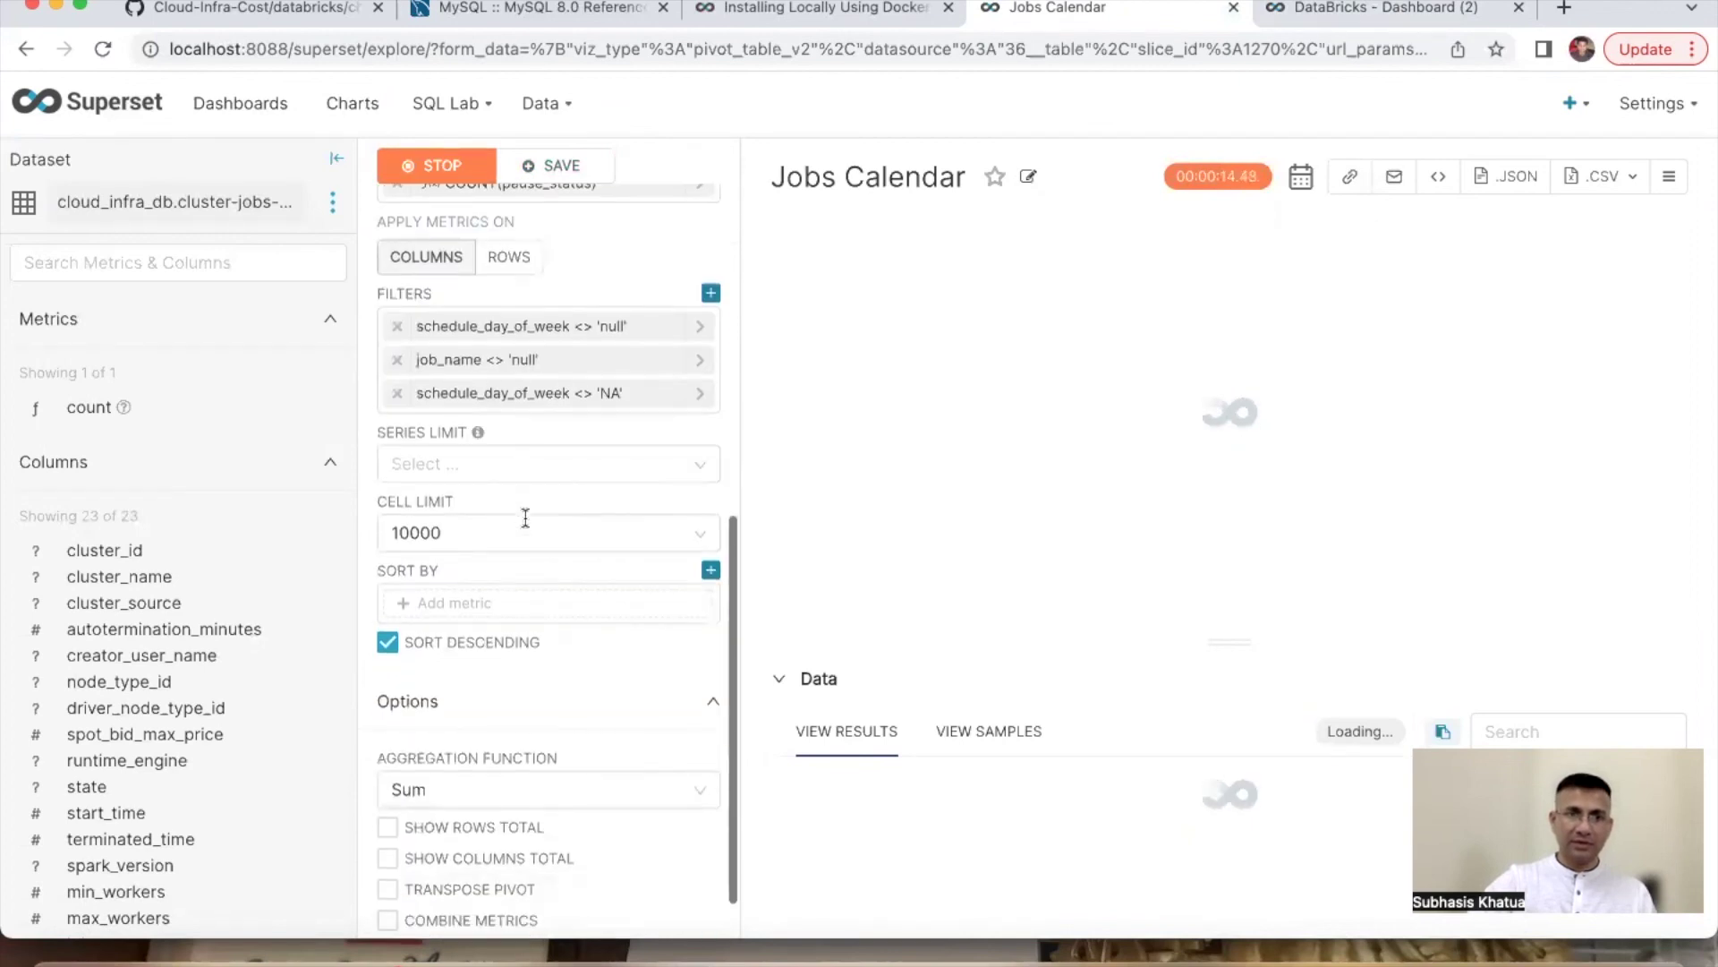
scroll(526, 517, down, 1)
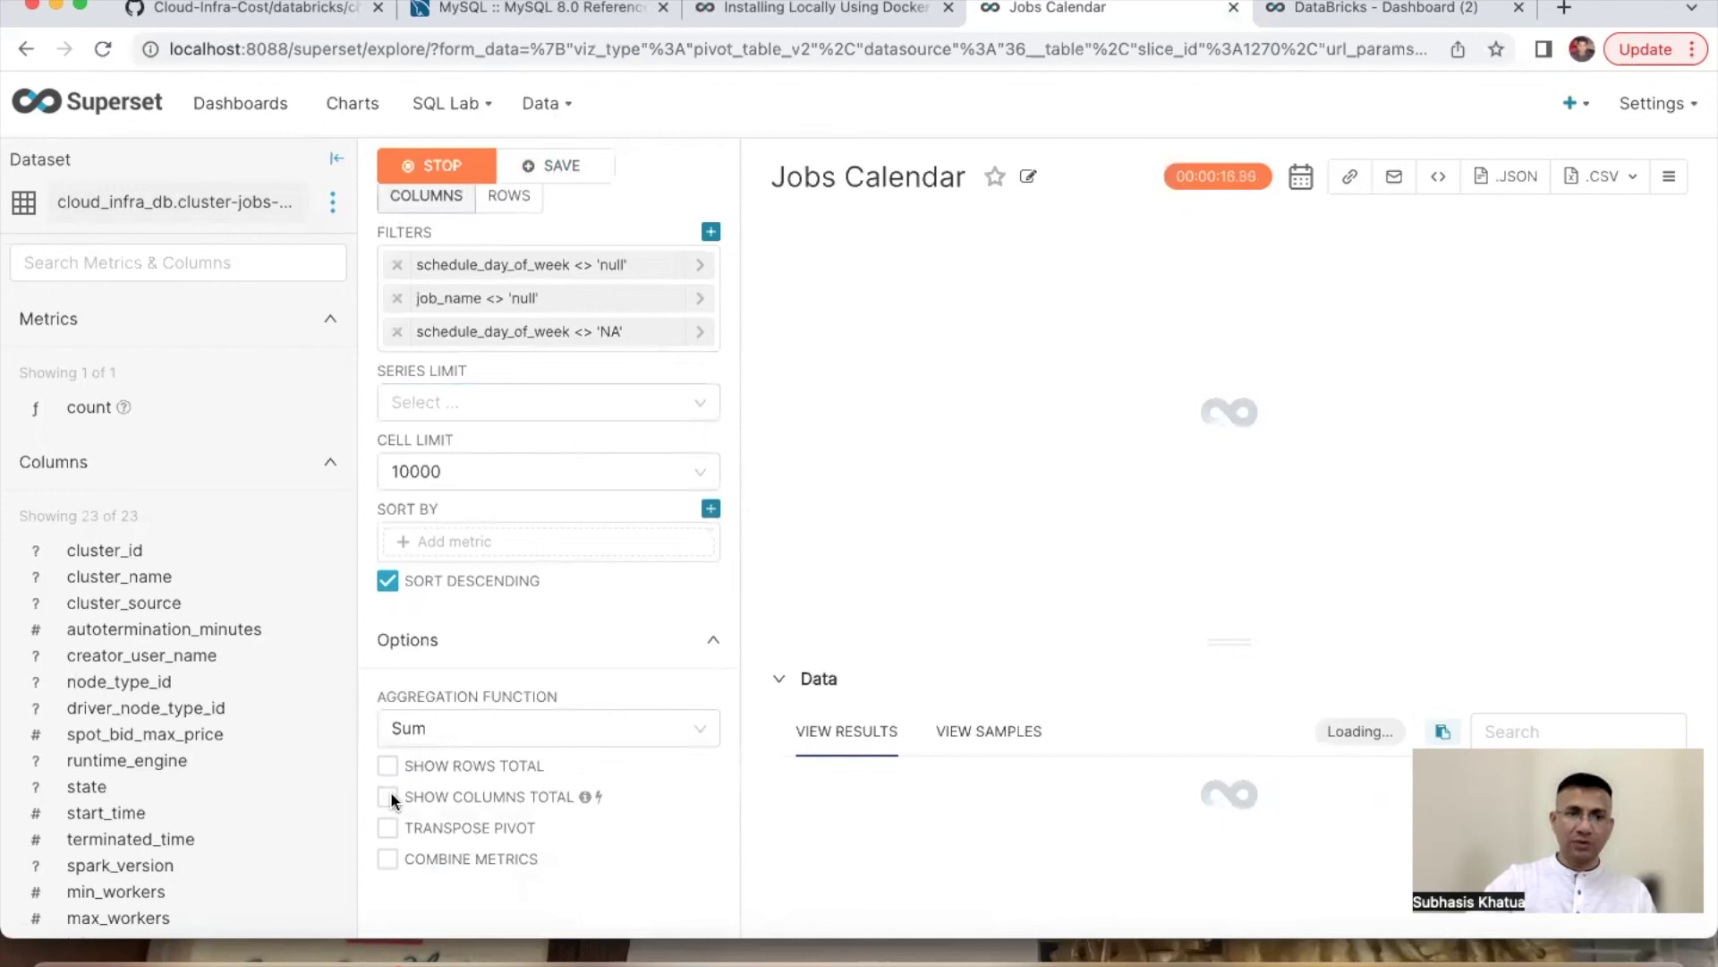
click(389, 794)
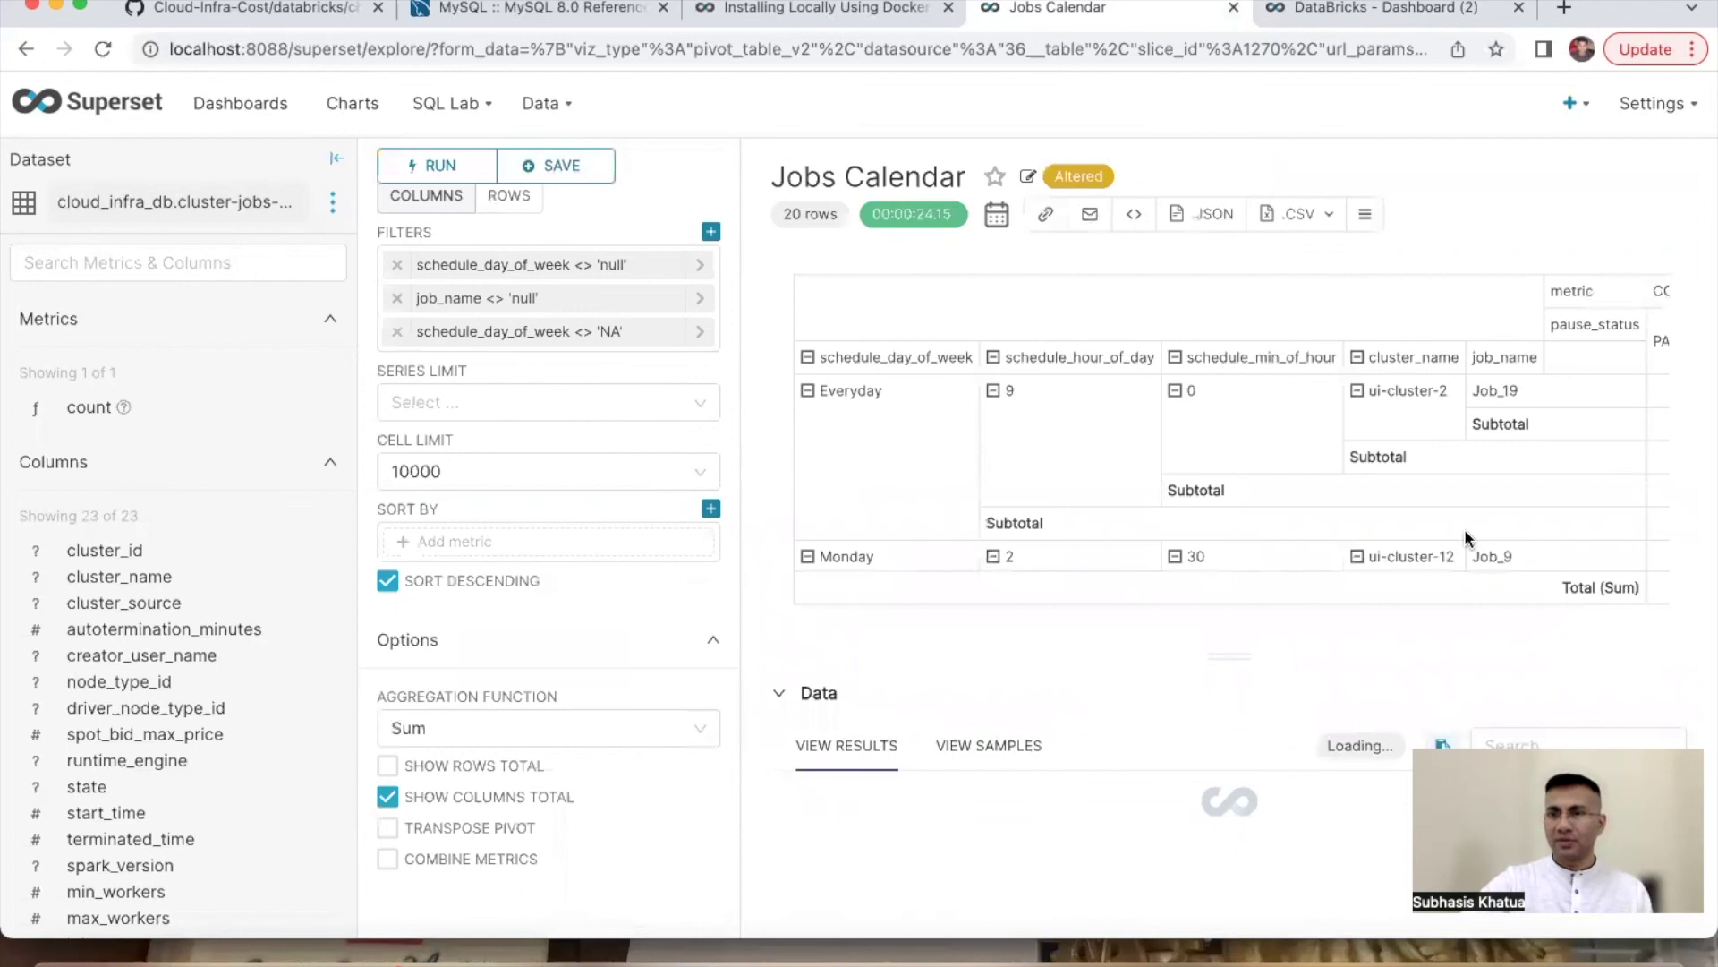
scroll(1557, 480, down, 5)
scroll(1558, 490, down, 3)
scroll(1558, 490, right, 3)
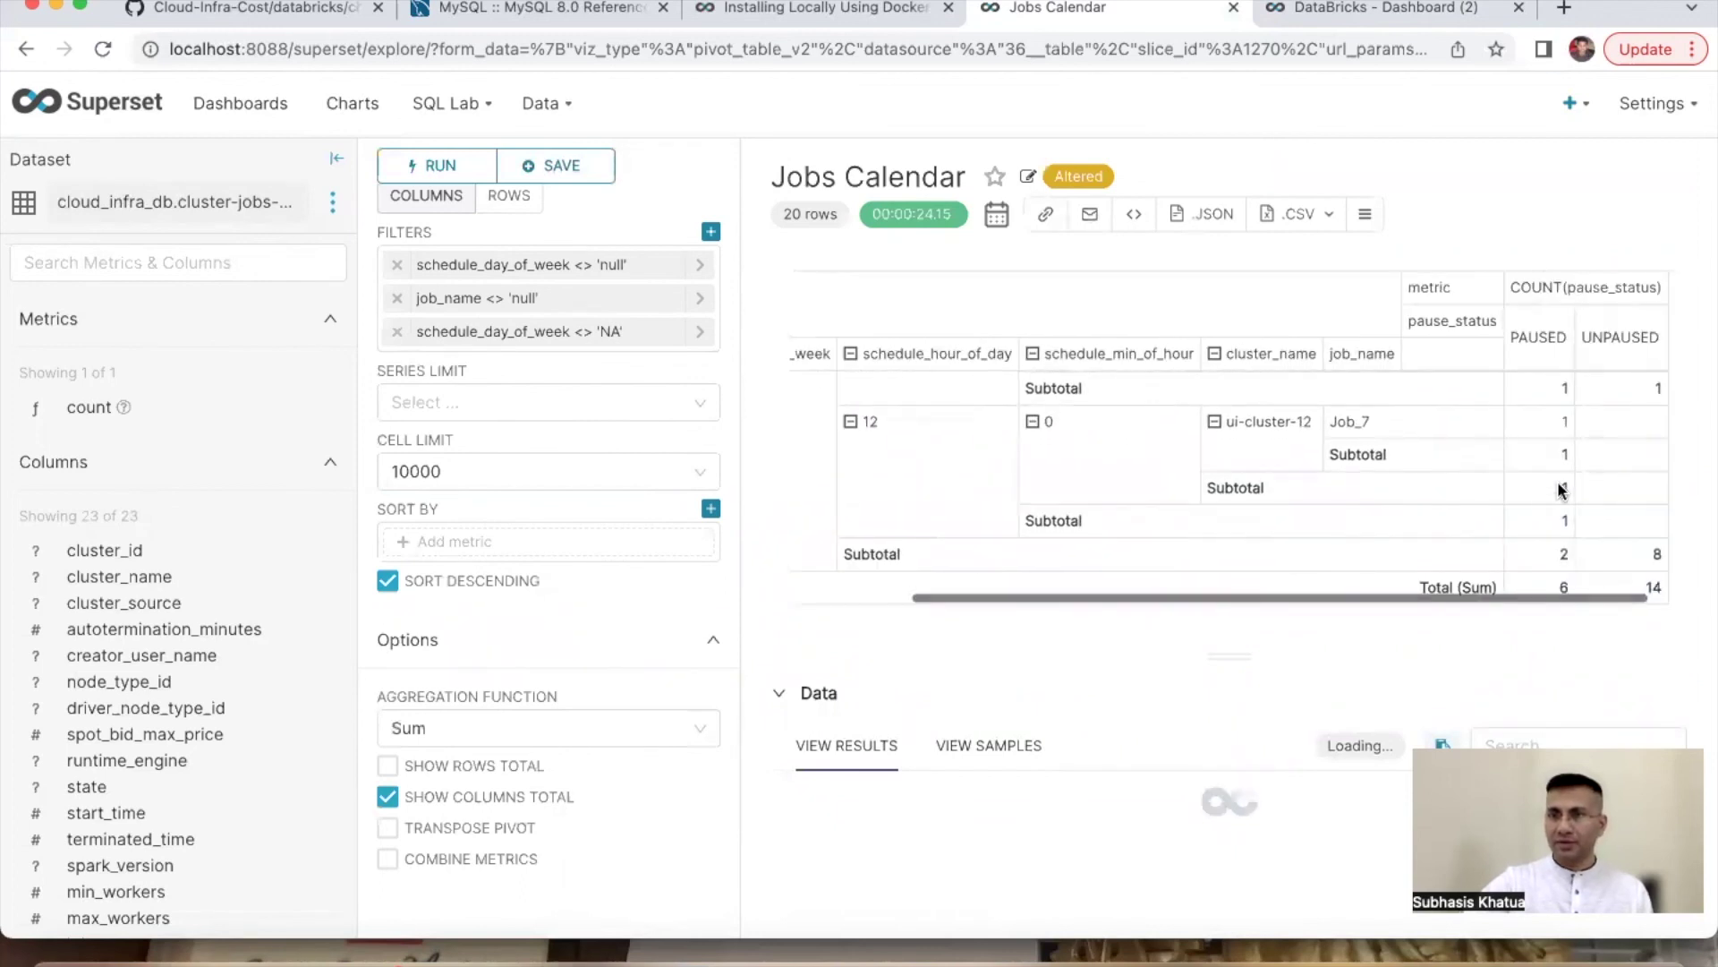
Step: Save the Jobs Calendar chart by overwriting the existing one, with Cluster - Jobs as the selected dashboard
click(541, 166)
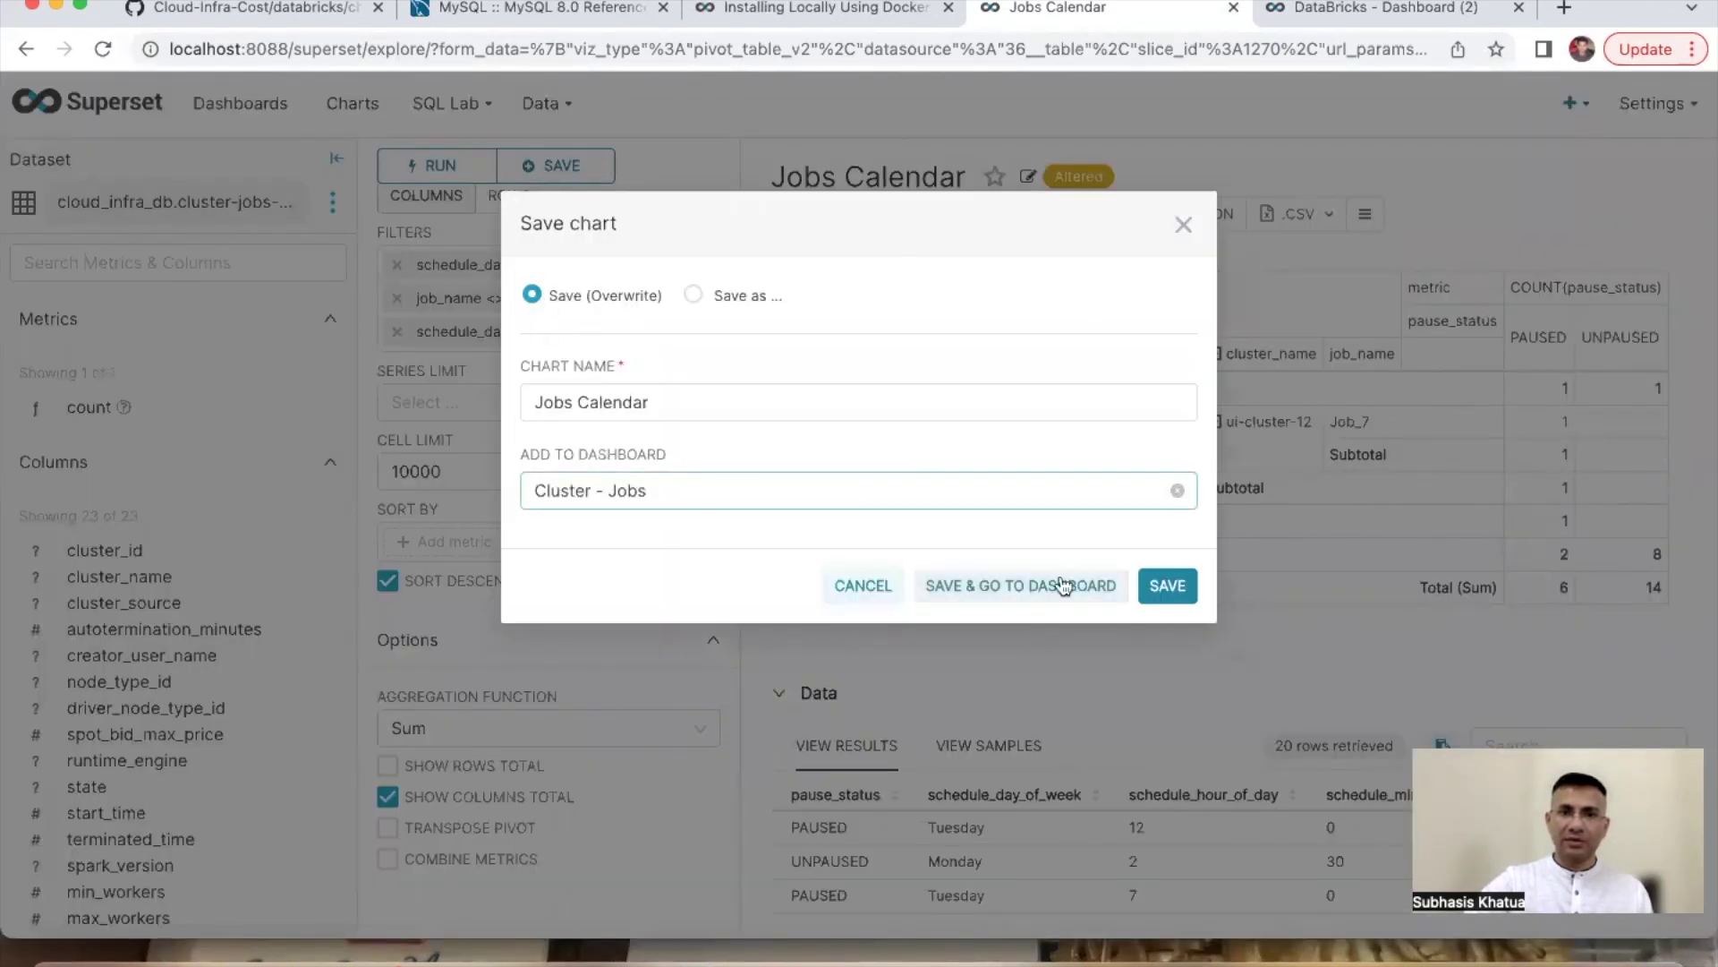
click(1167, 587)
click(1269, 212)
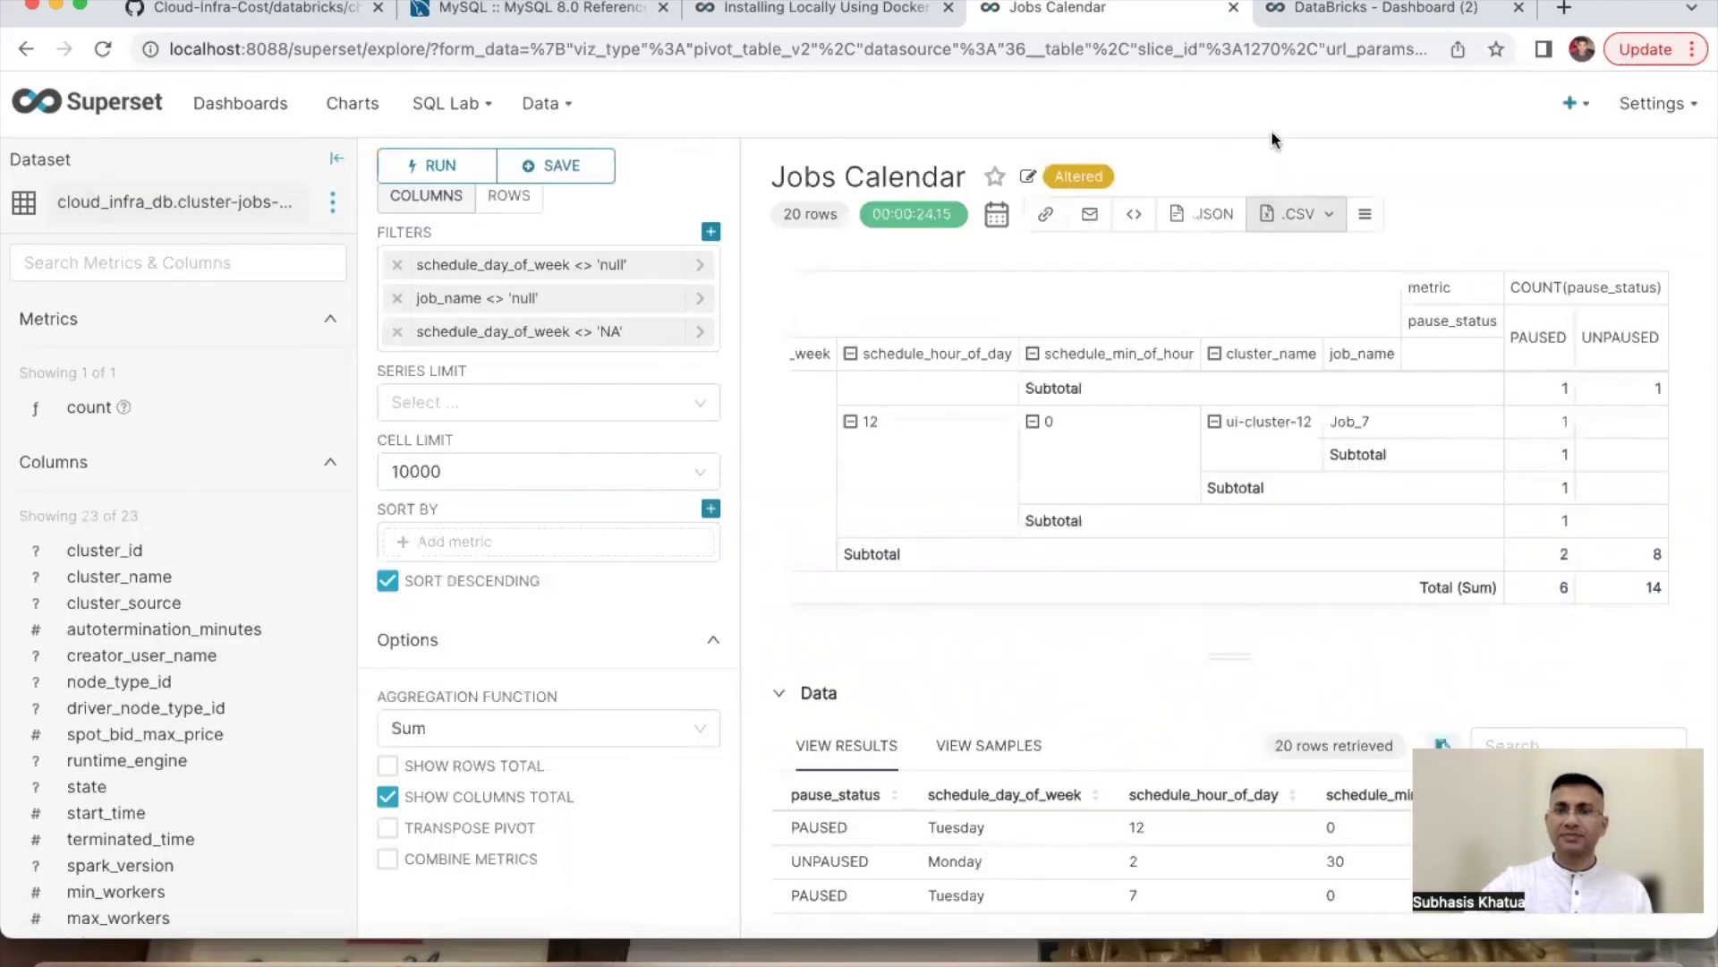
Step: Reload DataBricks - Dashboard (2), collapse its filter bar, and review the updated Jobs Calendar with subtotals and totals
click(1306, 11)
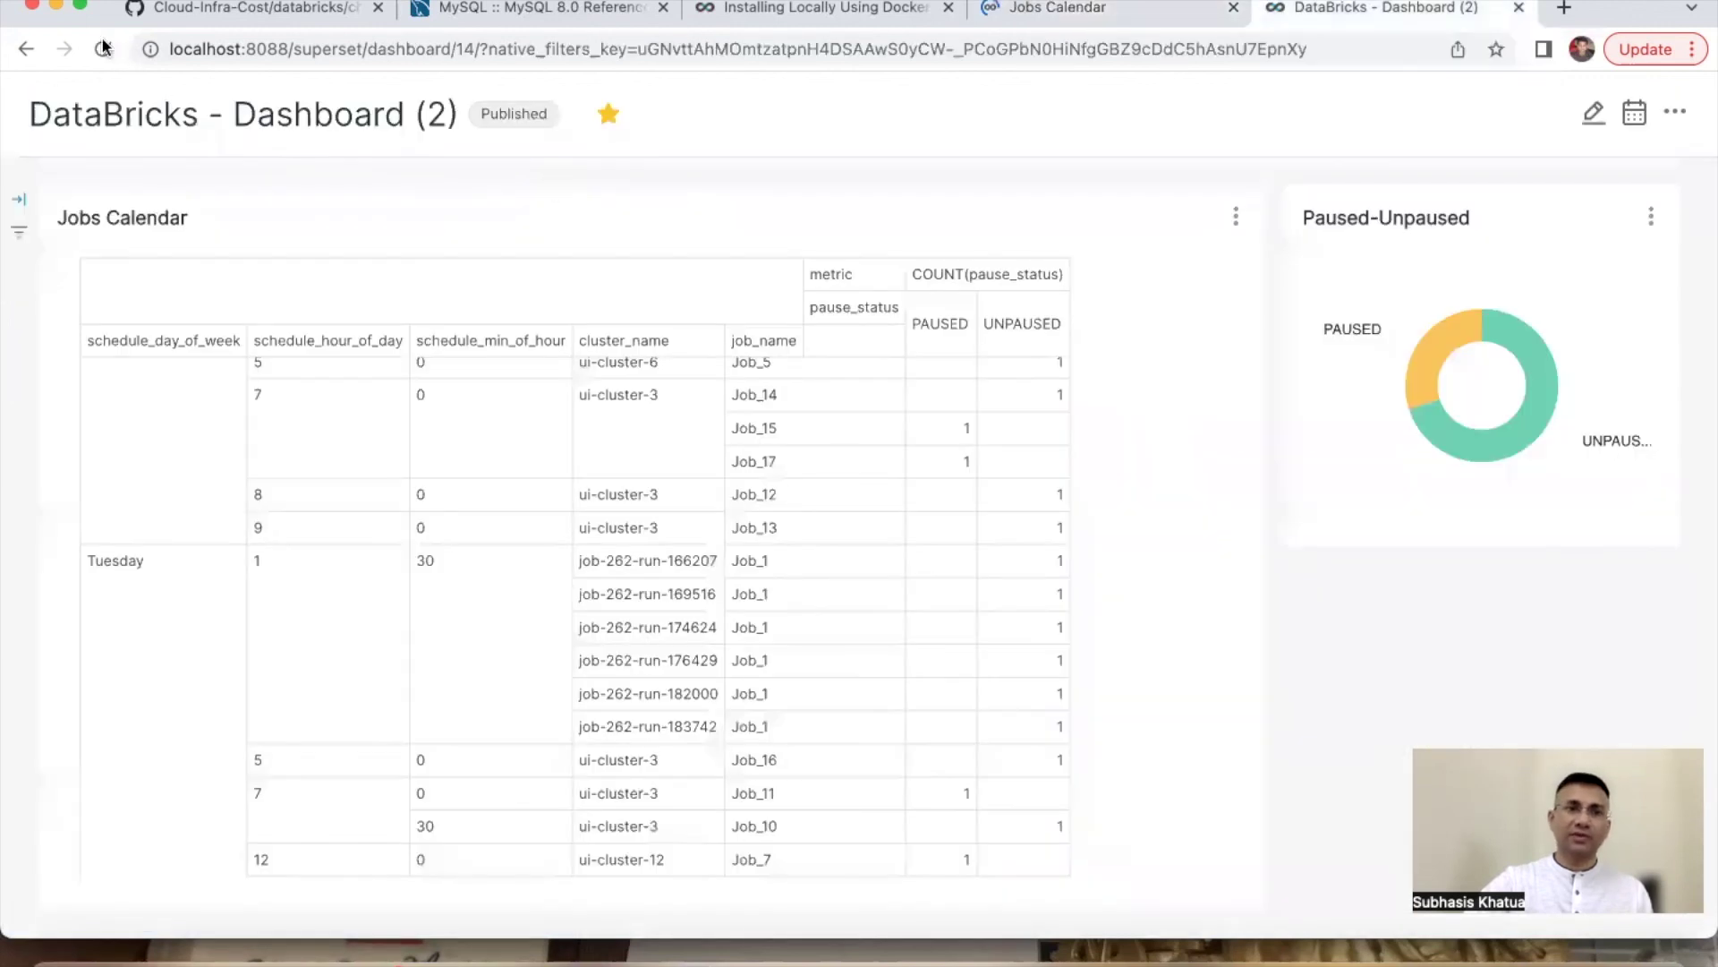
key(super+r)
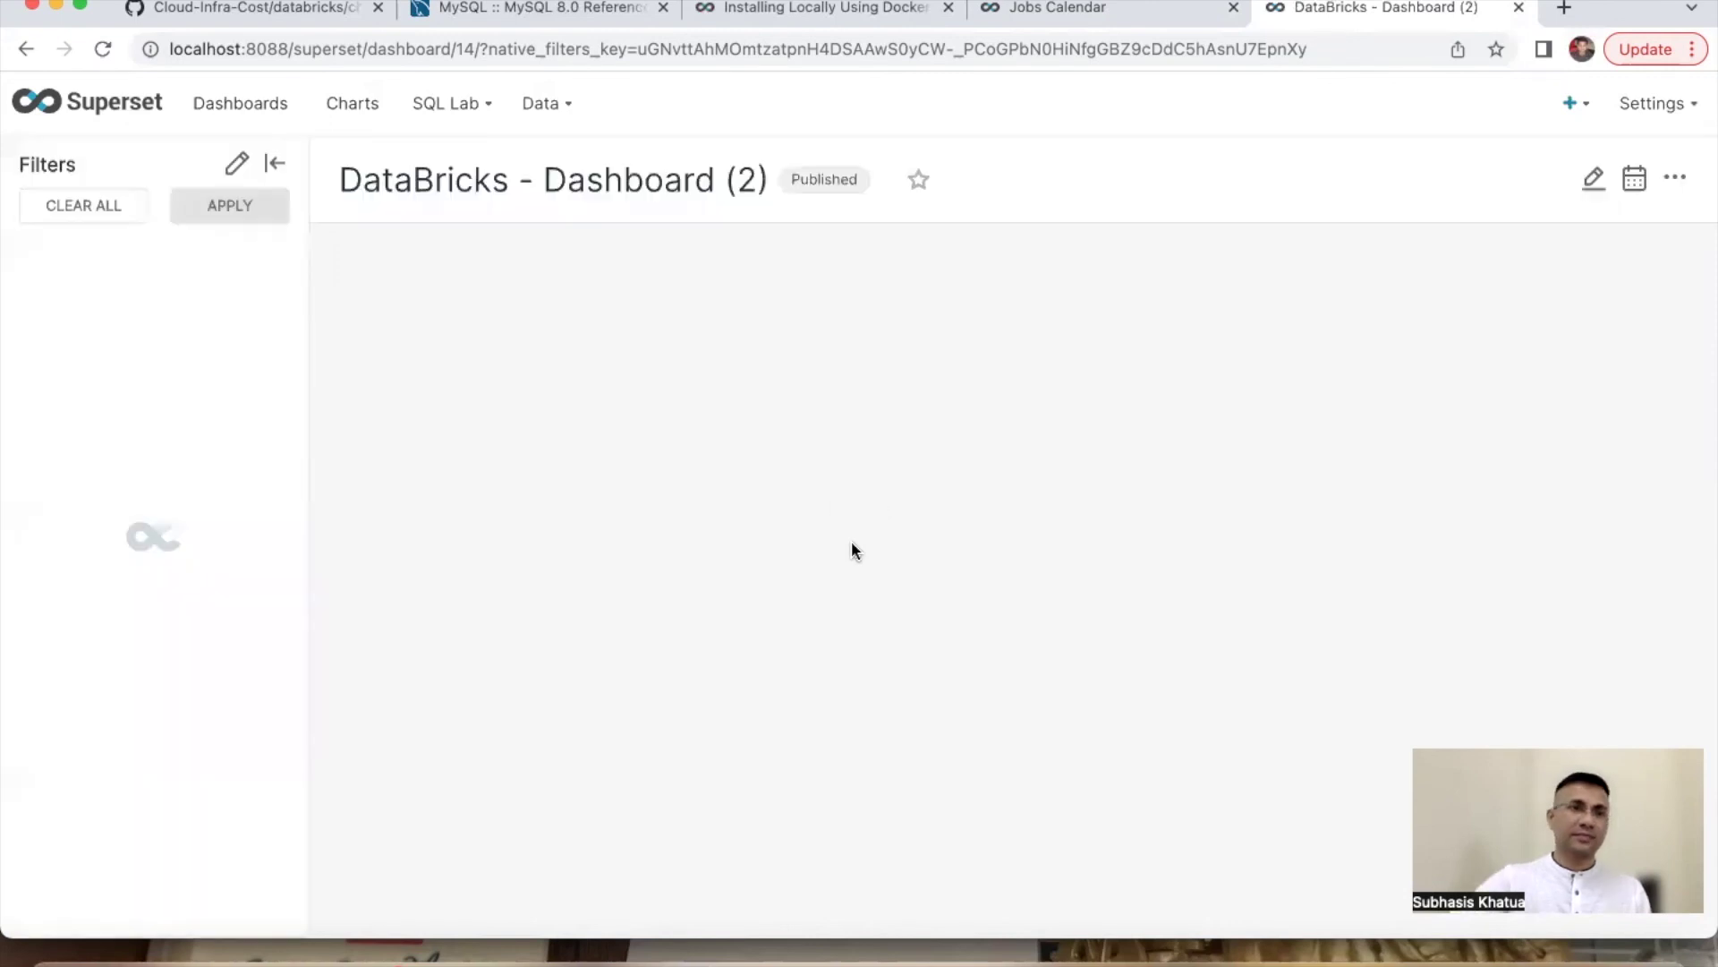
click(271, 162)
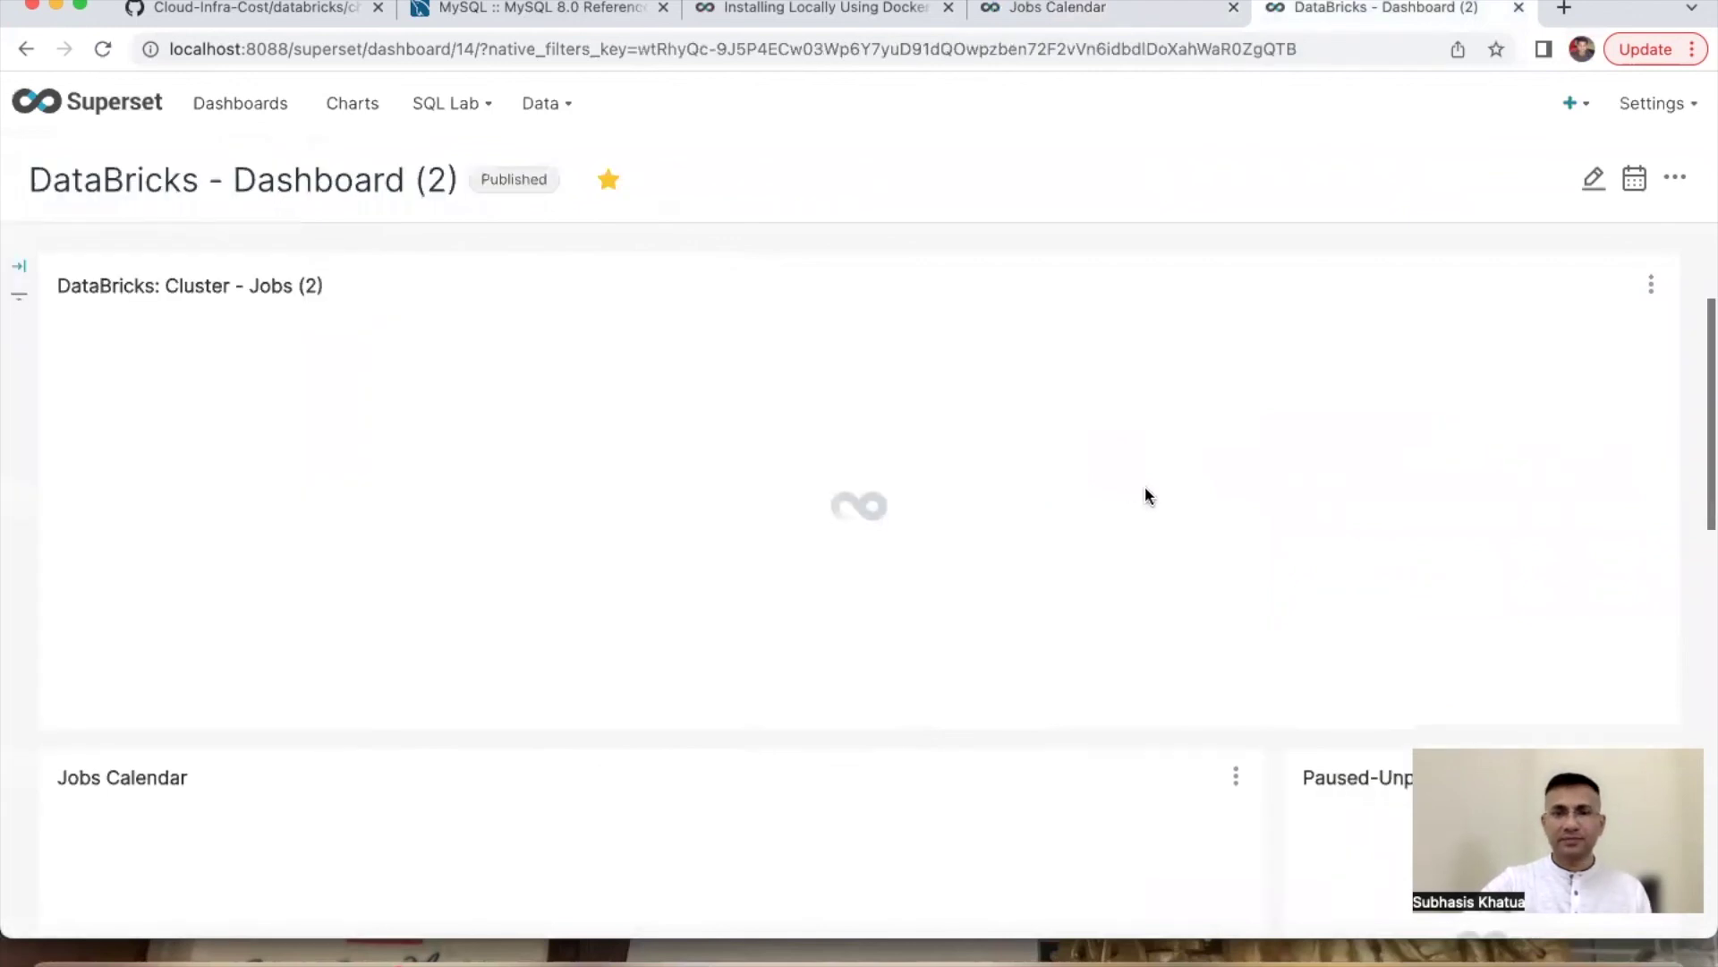
scroll(1147, 488, down, 6)
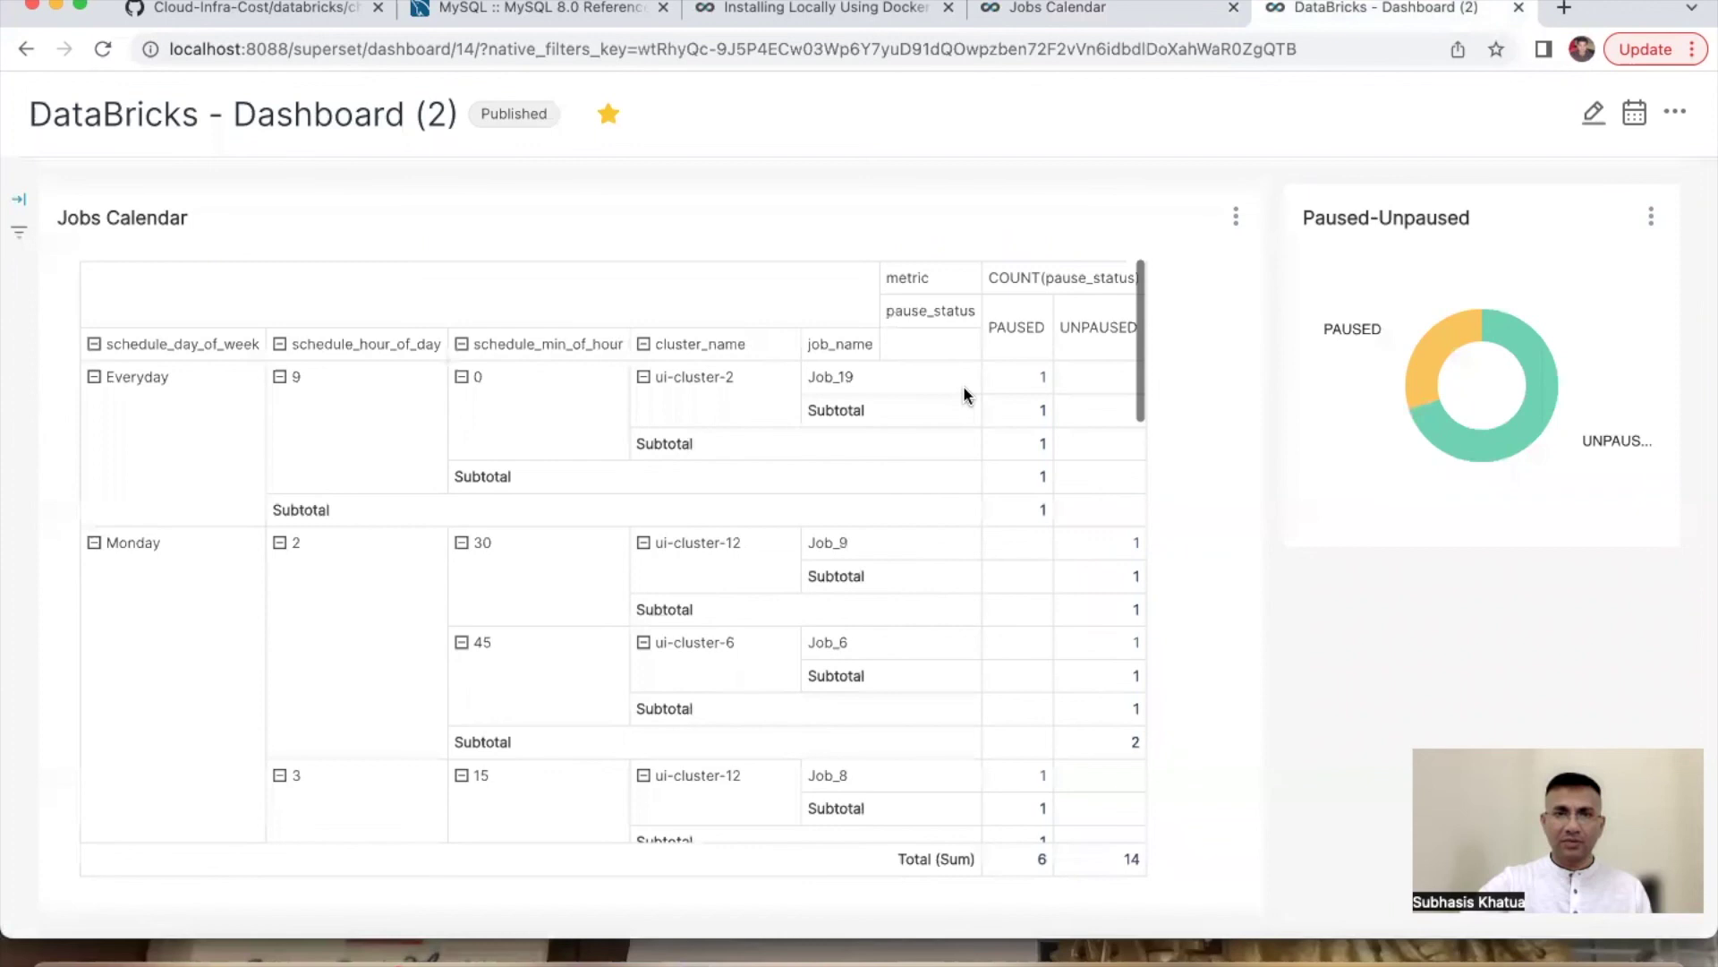
Step: Review the Jobs Calendar rows and subtotals, and collapse the whole table to the schedule_day_of_week level
scroll(964, 389, down, 1)
scroll(963, 385, up, 1)
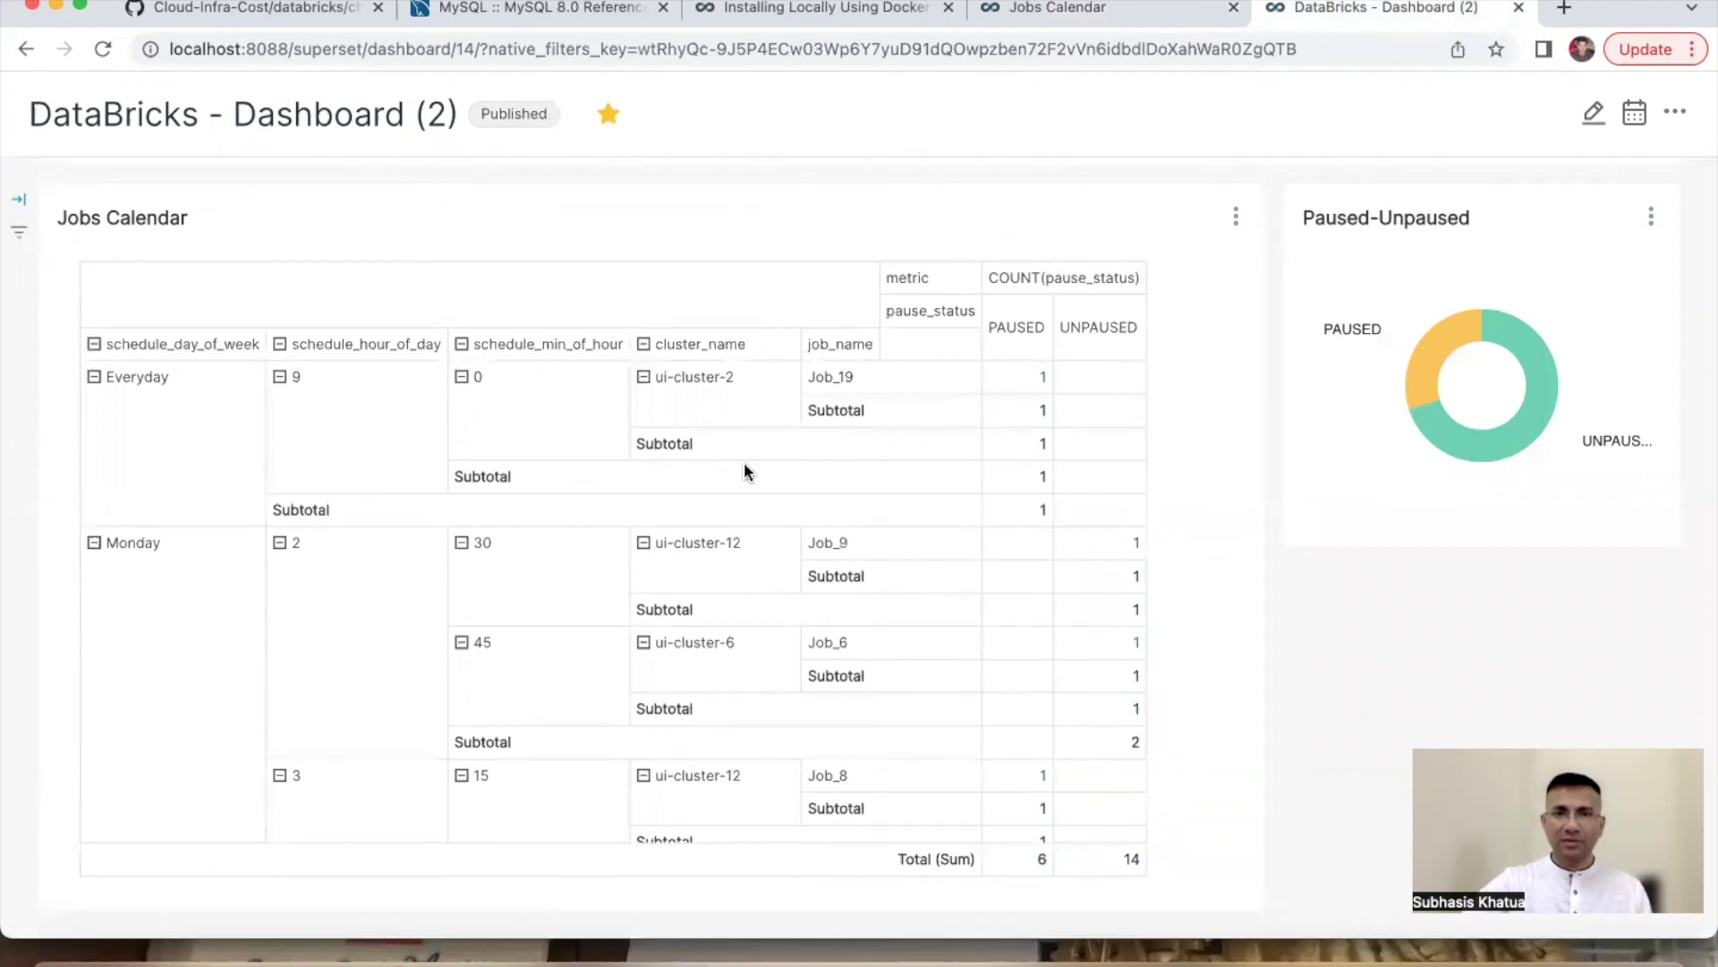
scroll(744, 462, down, 5)
scroll(743, 462, down, 3)
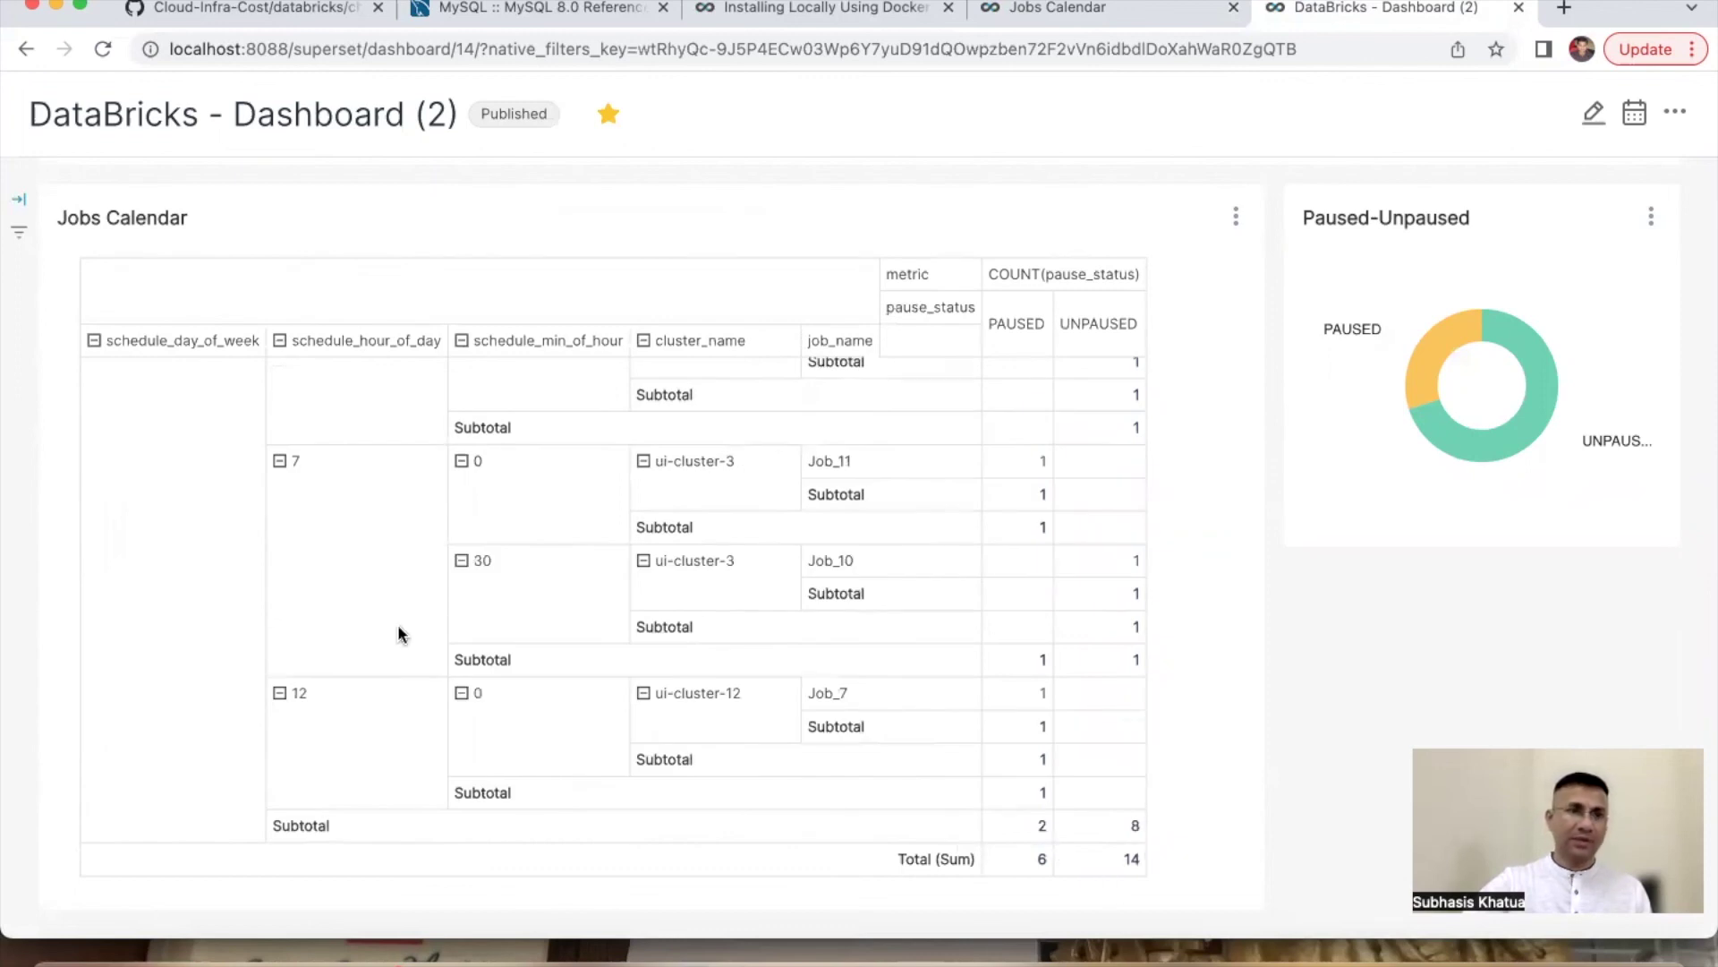
scroll(340, 600, up, 3)
scroll(116, 420, up, 5)
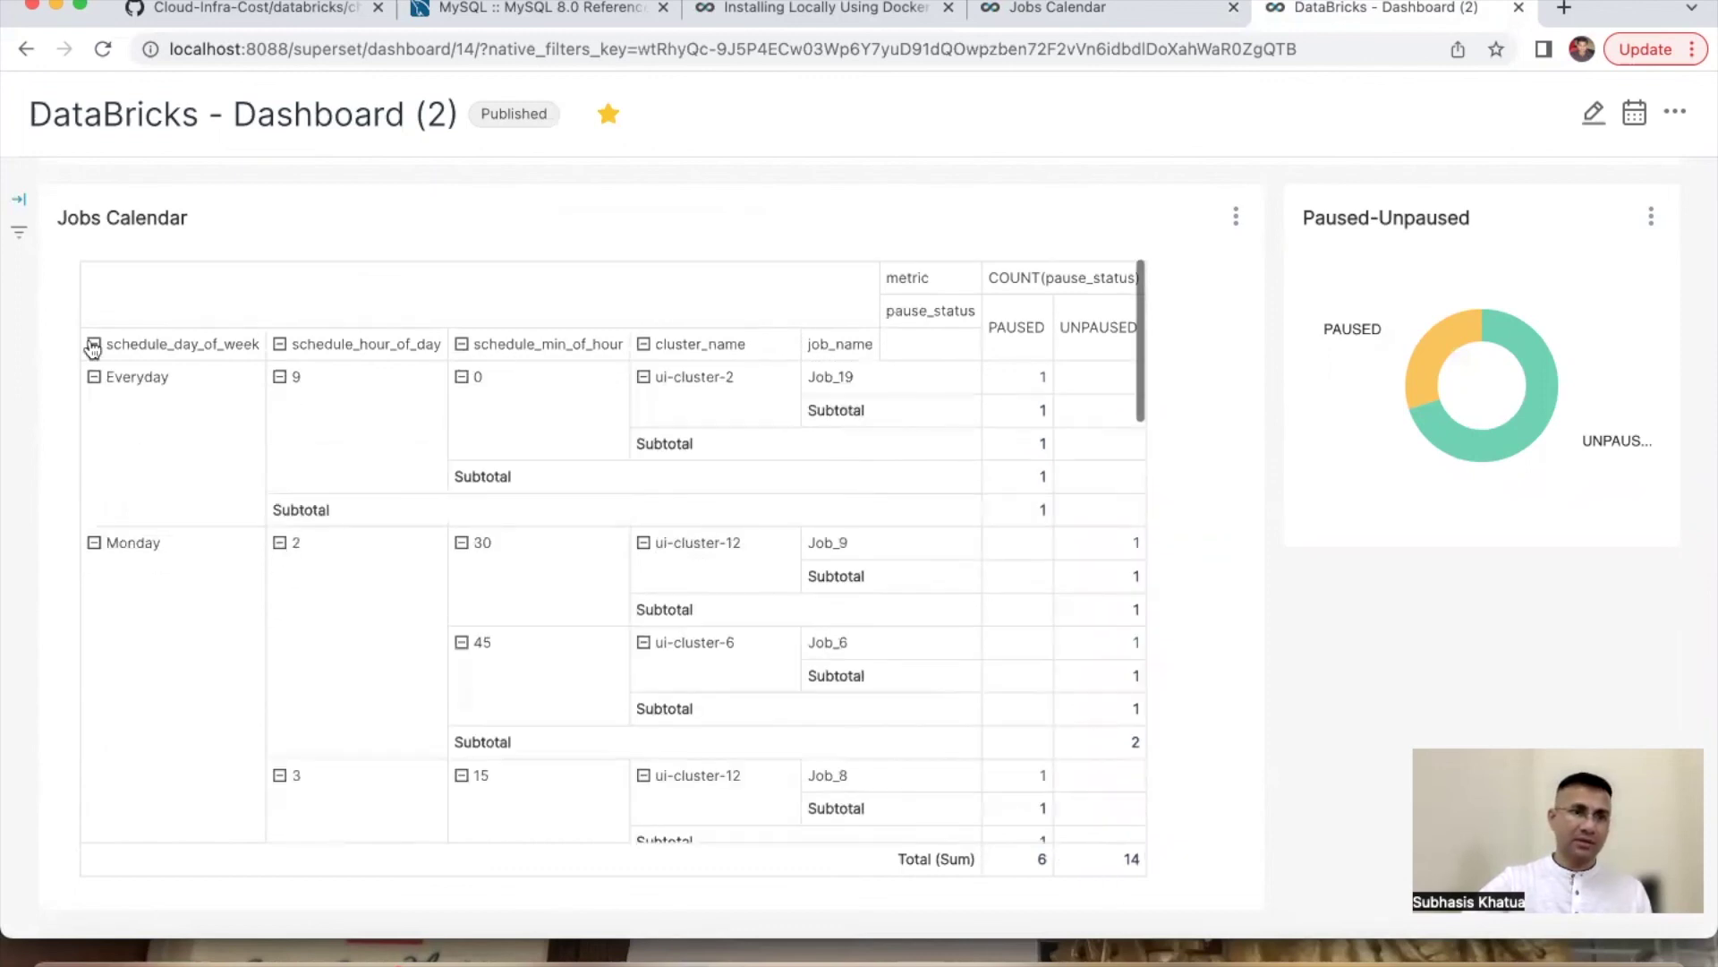
click(93, 344)
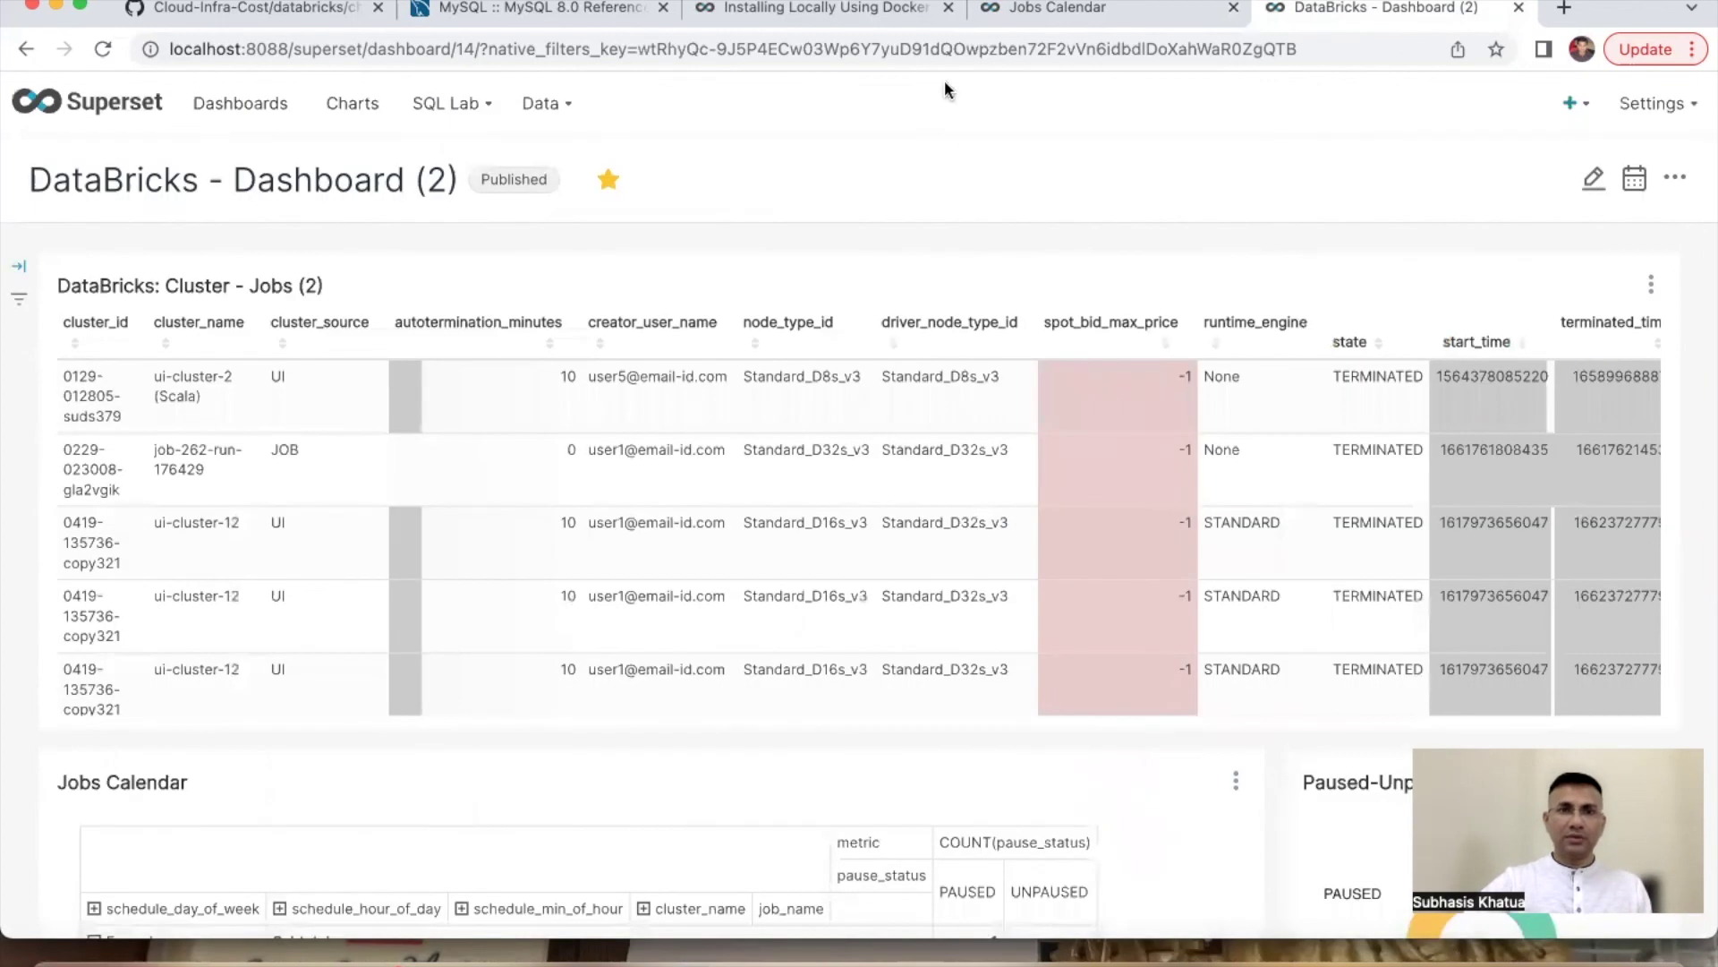
Step: Switch to the GitHub page for databricks/ch2 and review the README's objectives, pre-requisites and steps
click(276, 9)
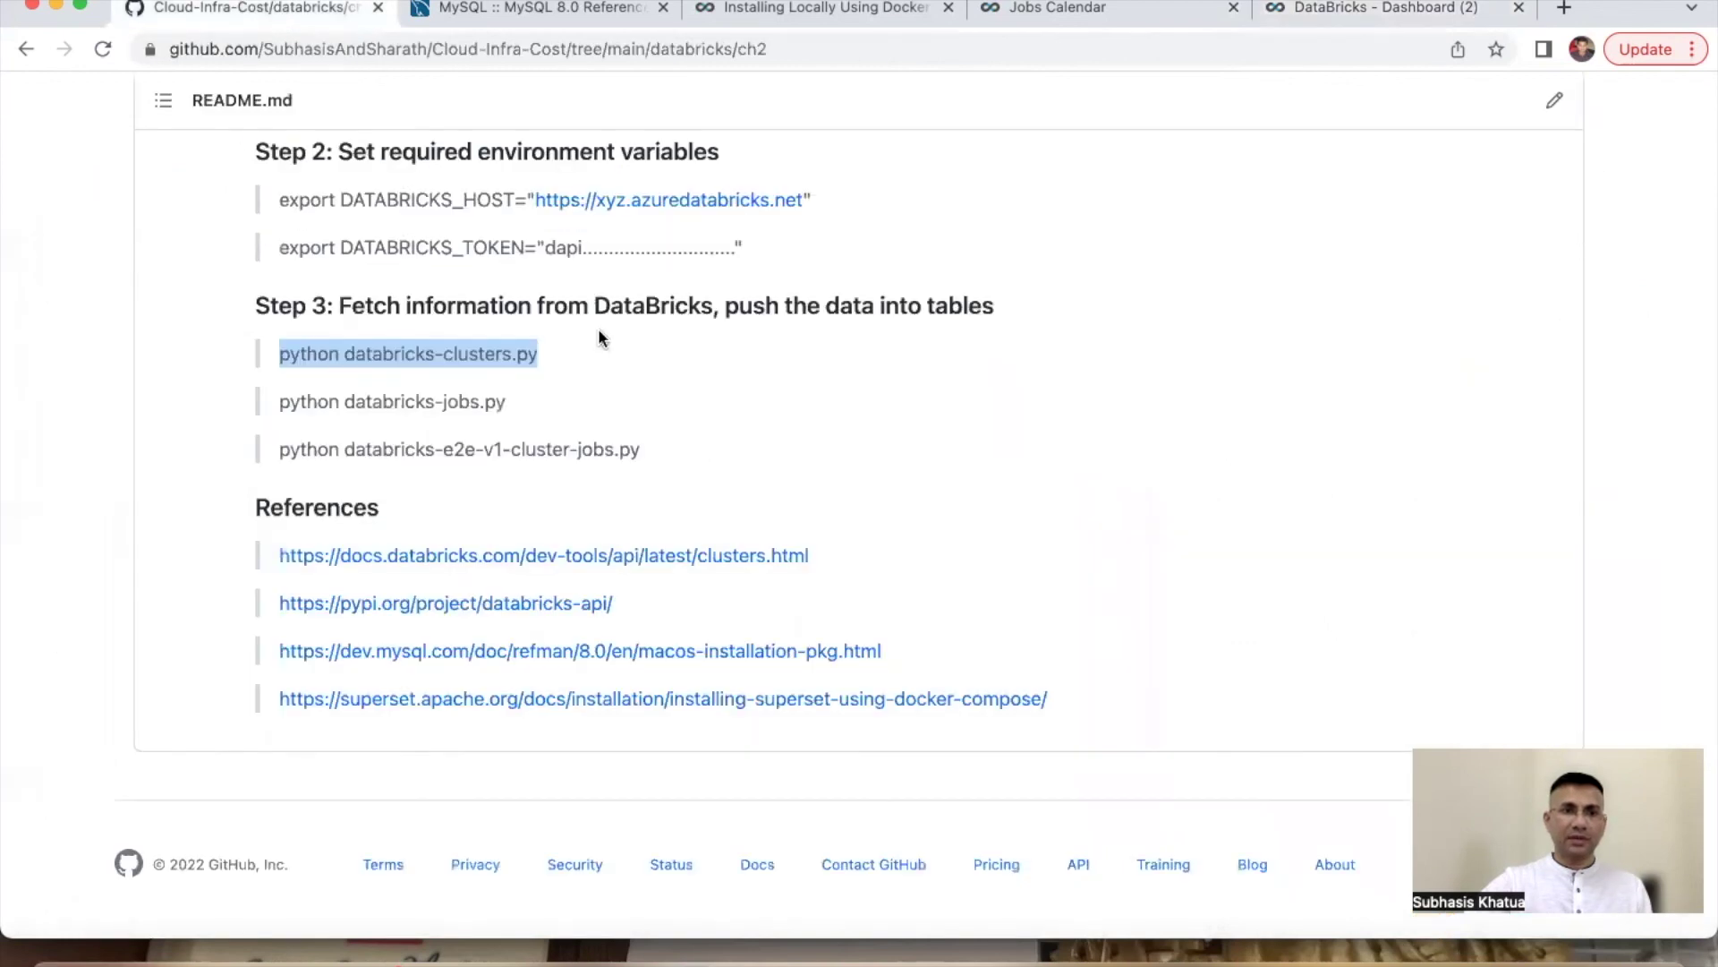
scroll(597, 328, up, 8)
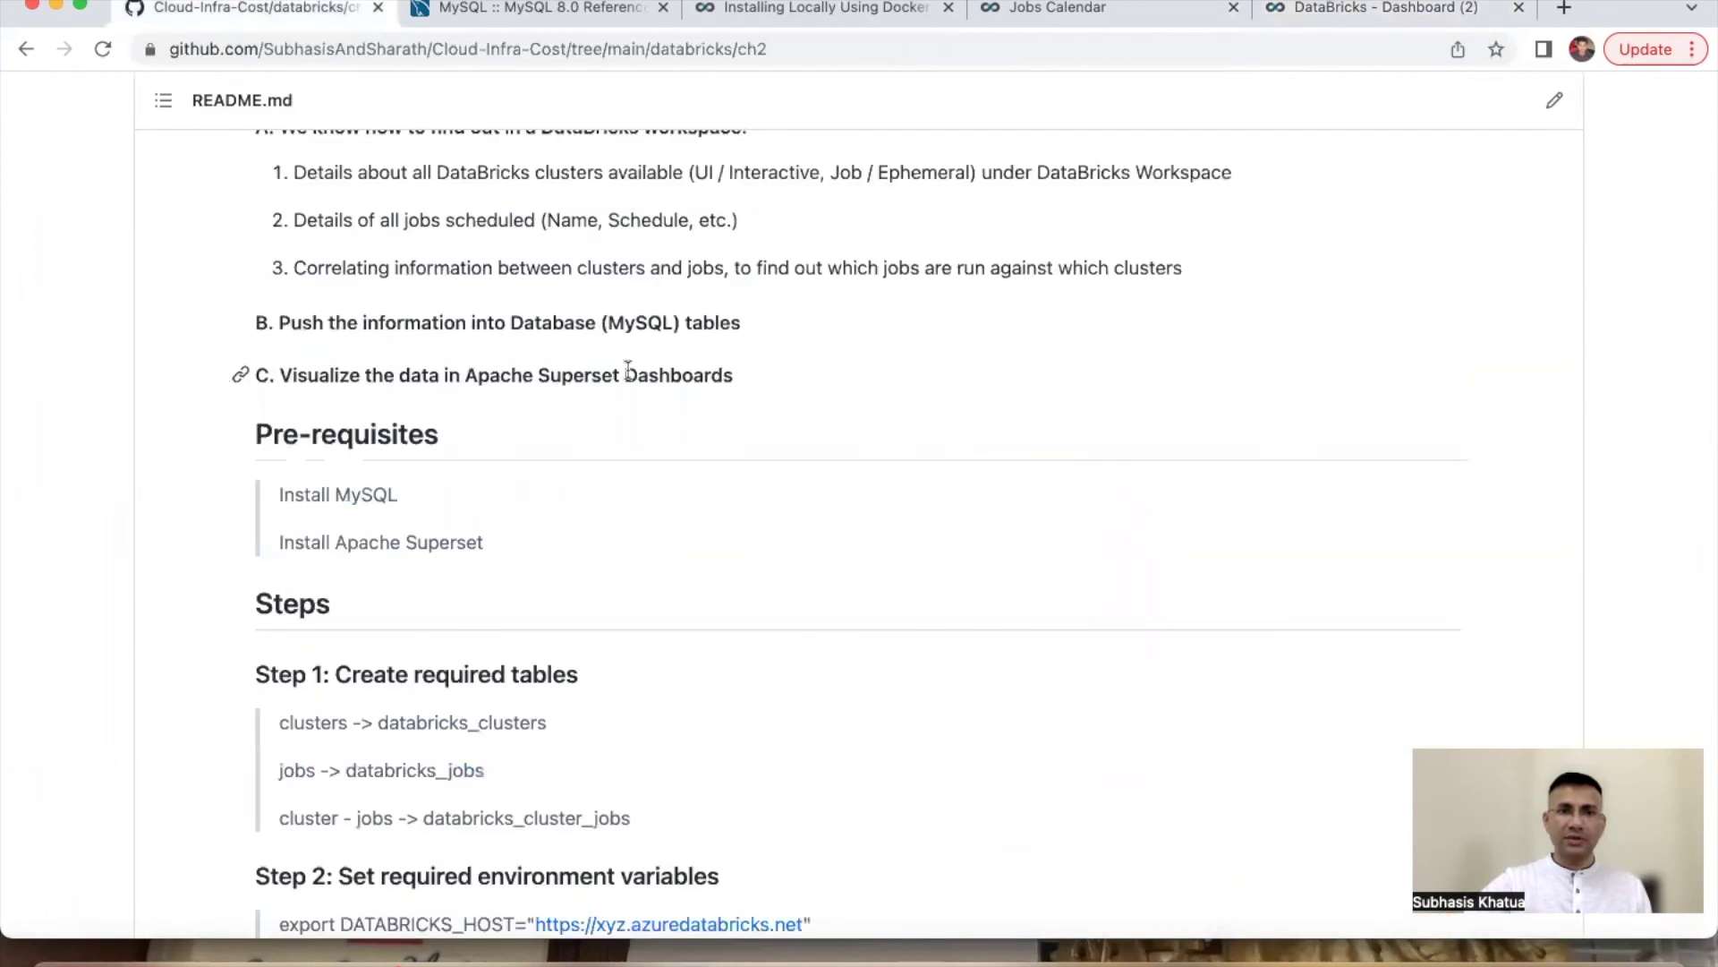